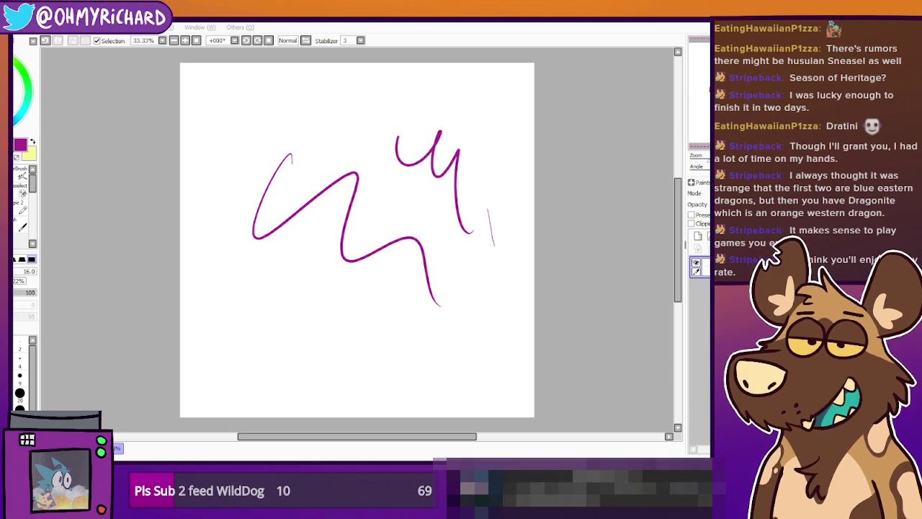
Switch to Firefox, search Google for "spyro reignited artisans mode" and open the Artisans Acres mod page on ModDB
key("alt+Tab")
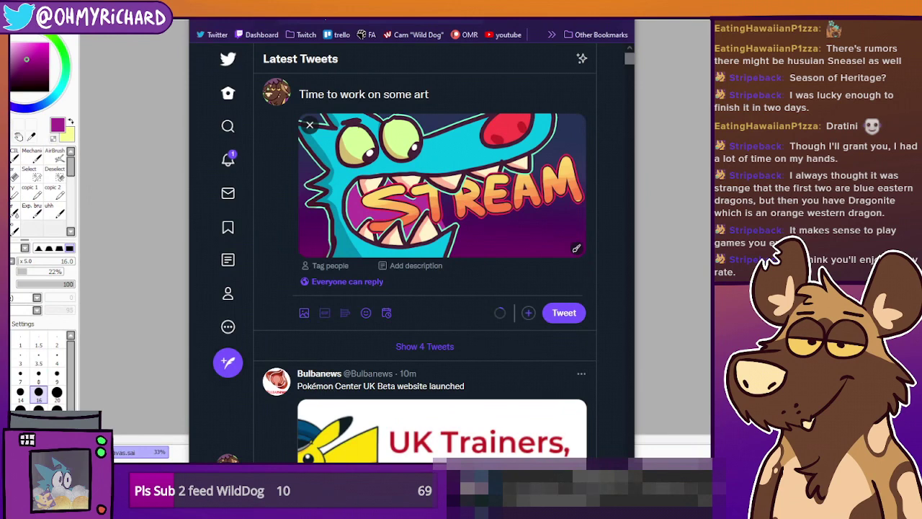
key("ctrl+t")
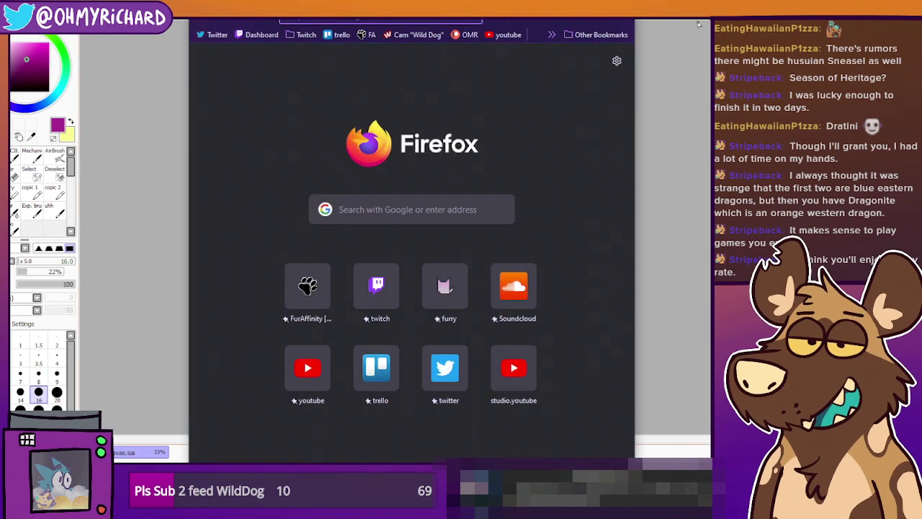
type("spyro")
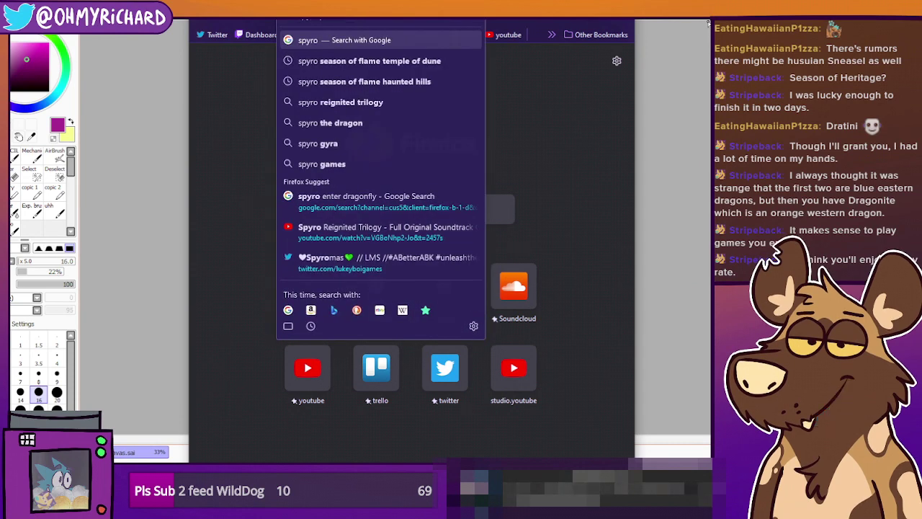
type(" r")
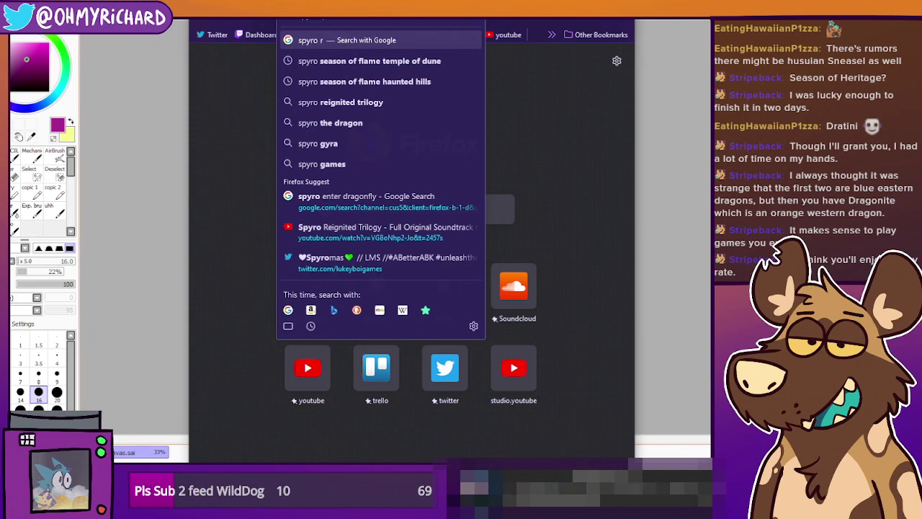
type("eignited arti")
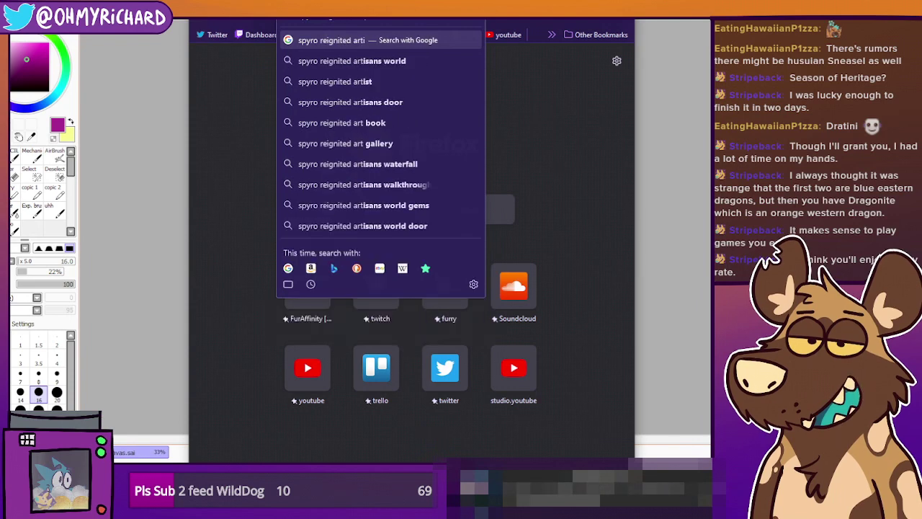
type("sans mode")
key("Return")
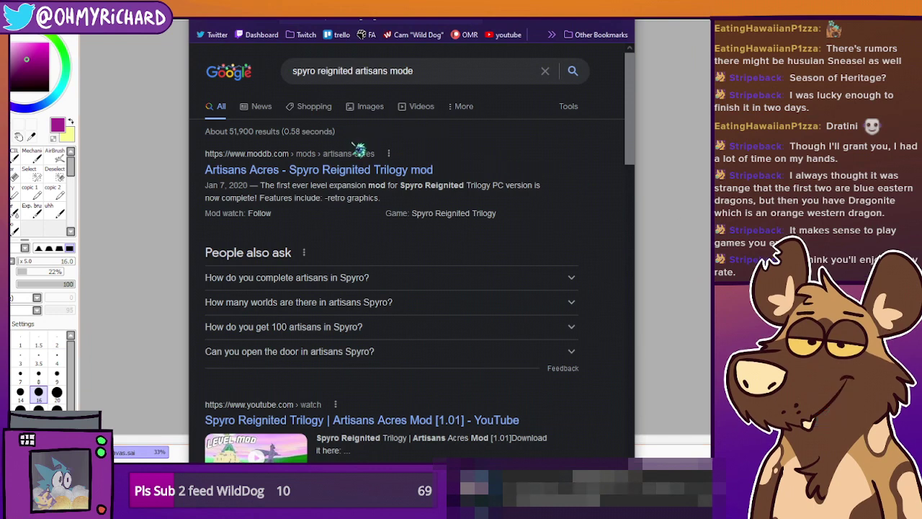
left_click(353, 170)
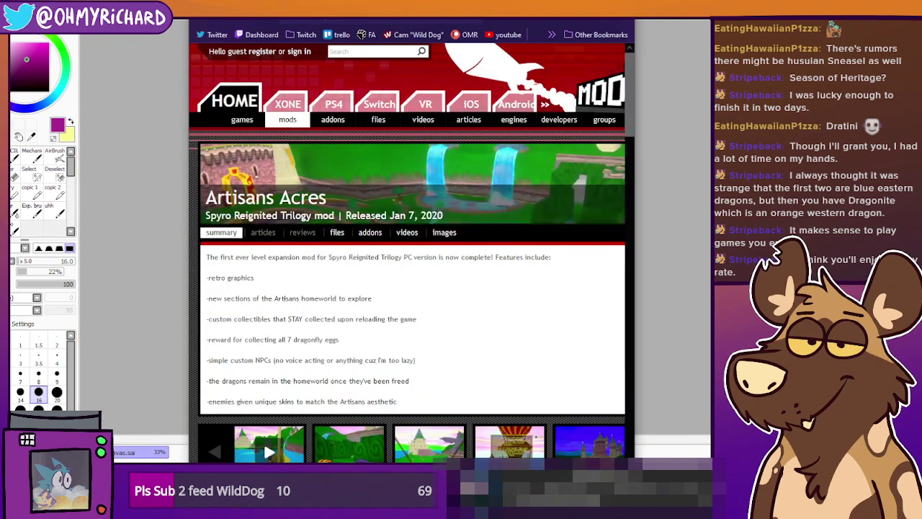
Enlarge the browser window and view the mod's gallery images of the green character, night castle, pale tower and Marco the Balloonist
scroll(367, 348, "down", 3)
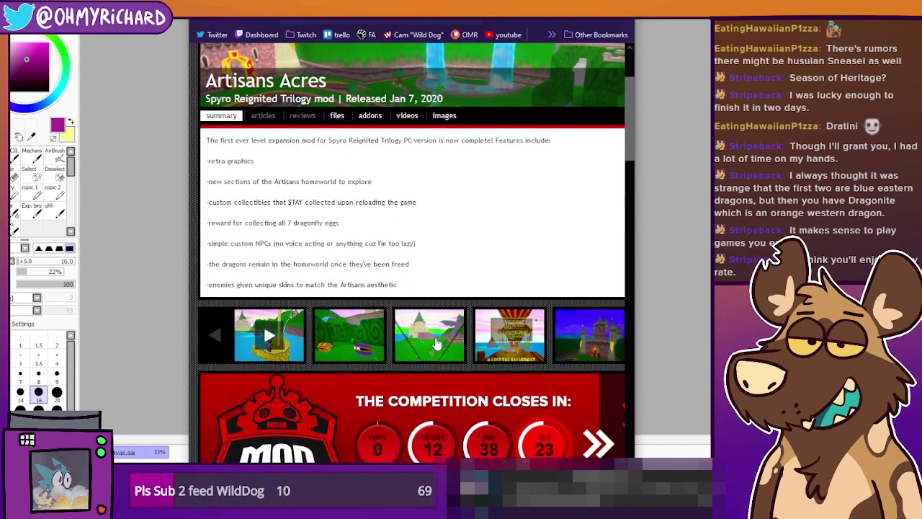
left_click(596, 5)
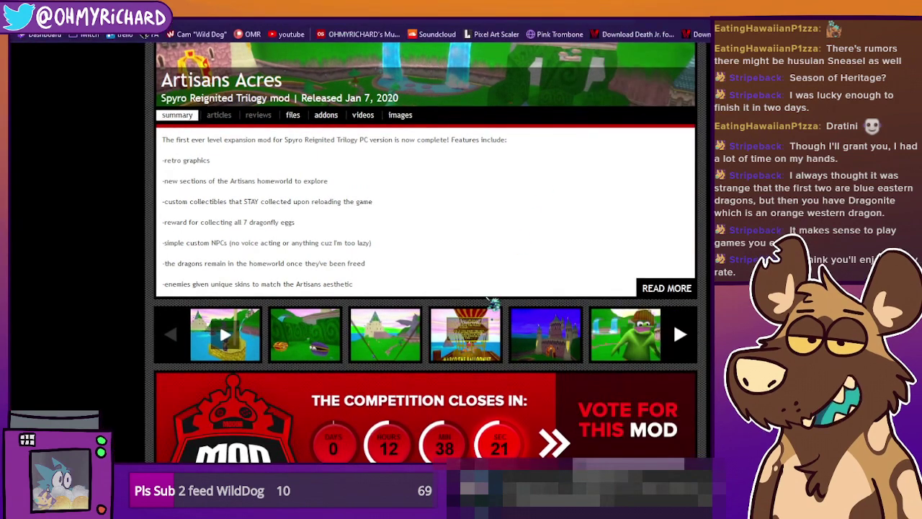
scroll(490, 311, "up", 2)
scroll(493, 288, "down", 3)
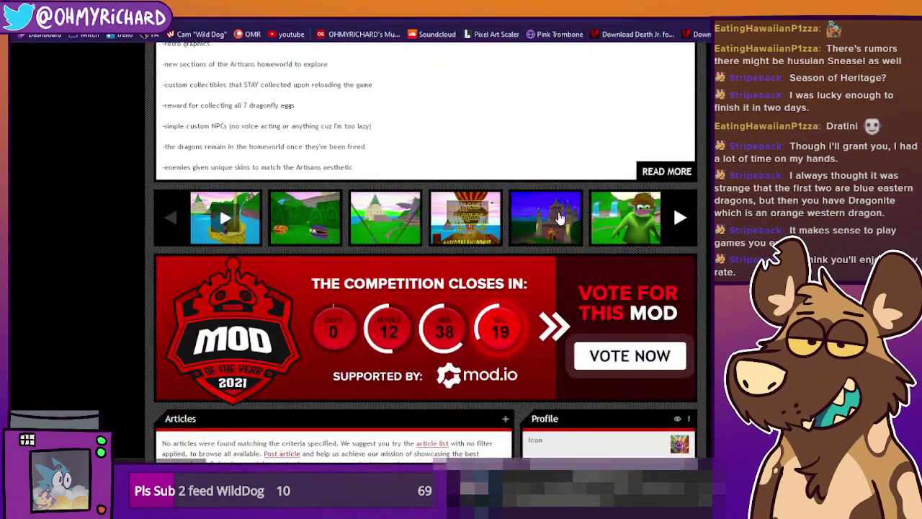
left_click(618, 220)
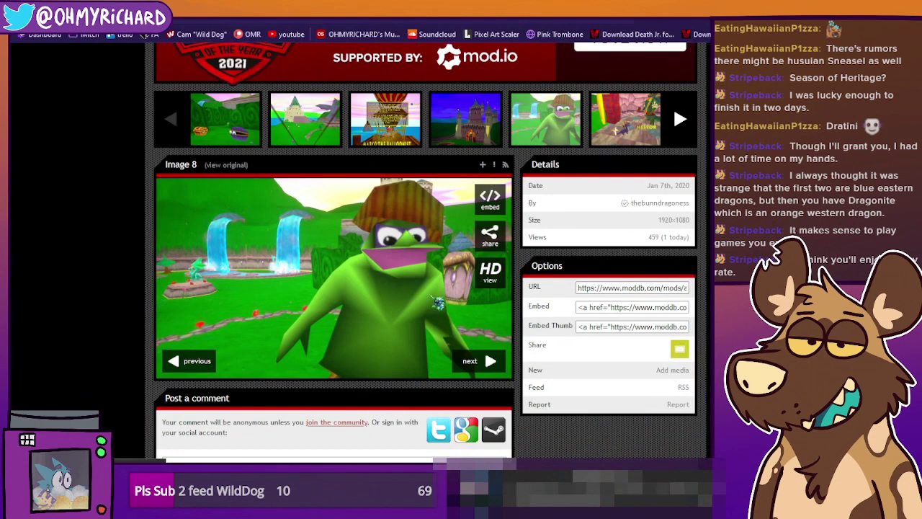
left_click(485, 126)
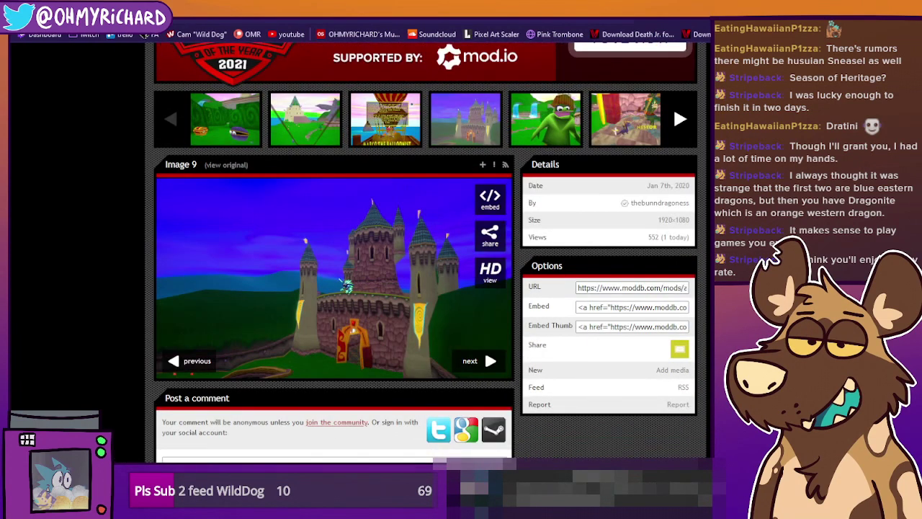
left_click(299, 128)
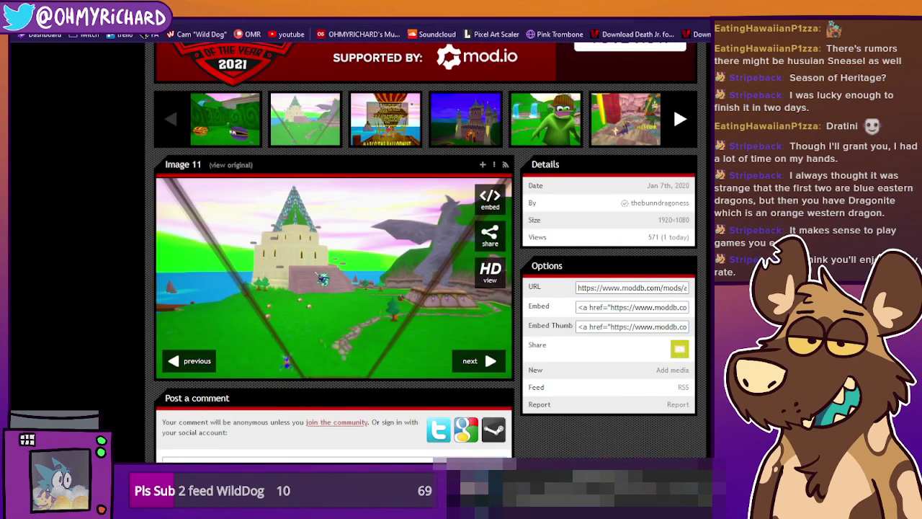
left_click(479, 361)
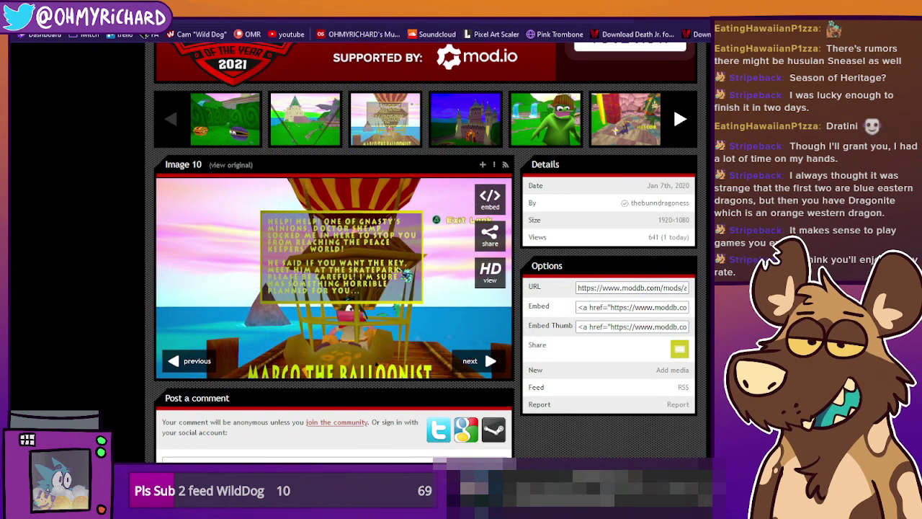
Open the mod gallery's screenshot of Spyro with Nestor and look over its page
scroll(310, 281, "down", 3)
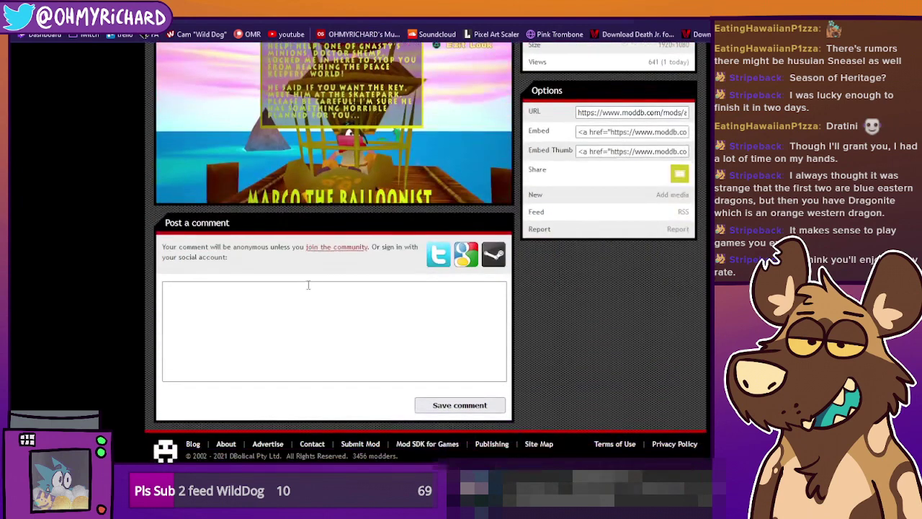
scroll(347, 329, "up", 4)
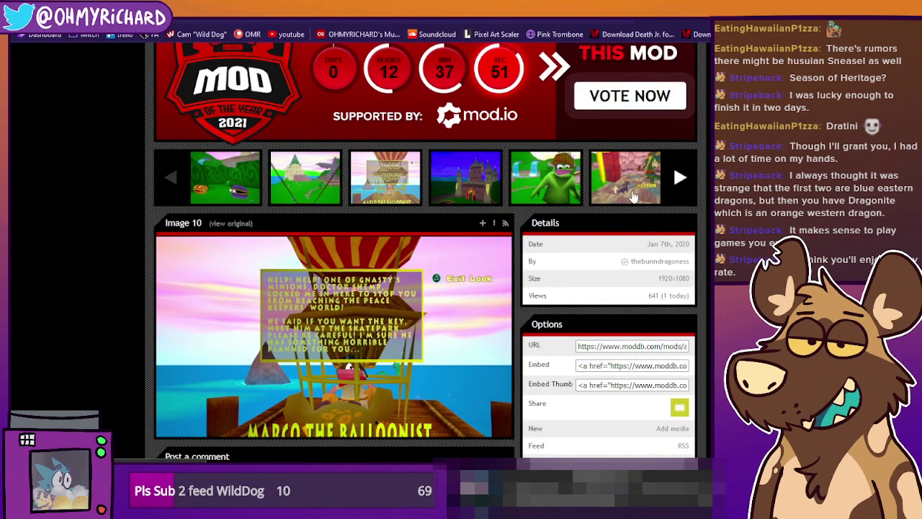
left_click(637, 193)
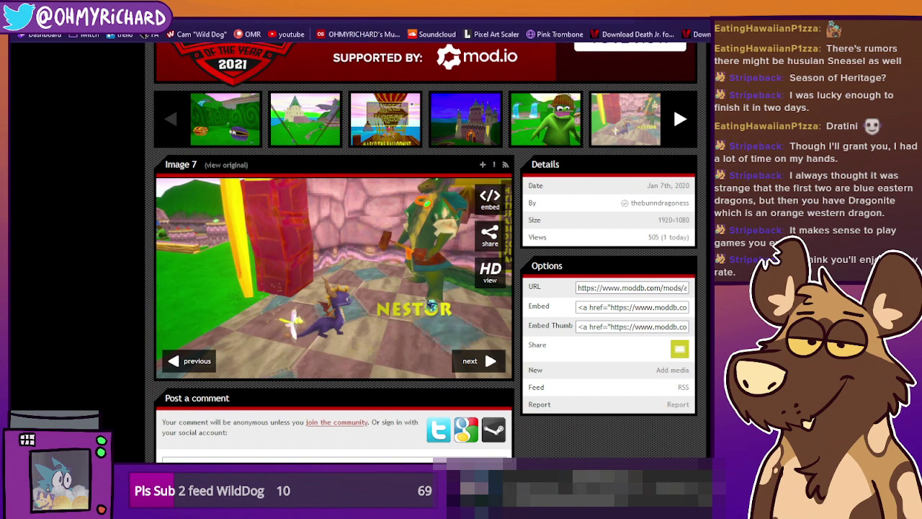
scroll(352, 271, "down", 1)
scroll(367, 275, "down", 2)
Open the Artisans Acres files section and look over the downloads and the mod description
scroll(366, 275, "up", 5)
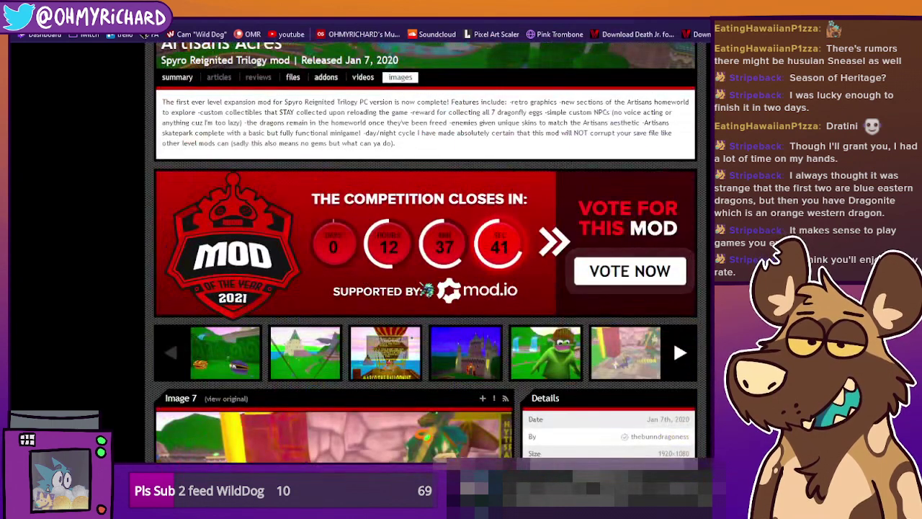
scroll(446, 288, "up", 3)
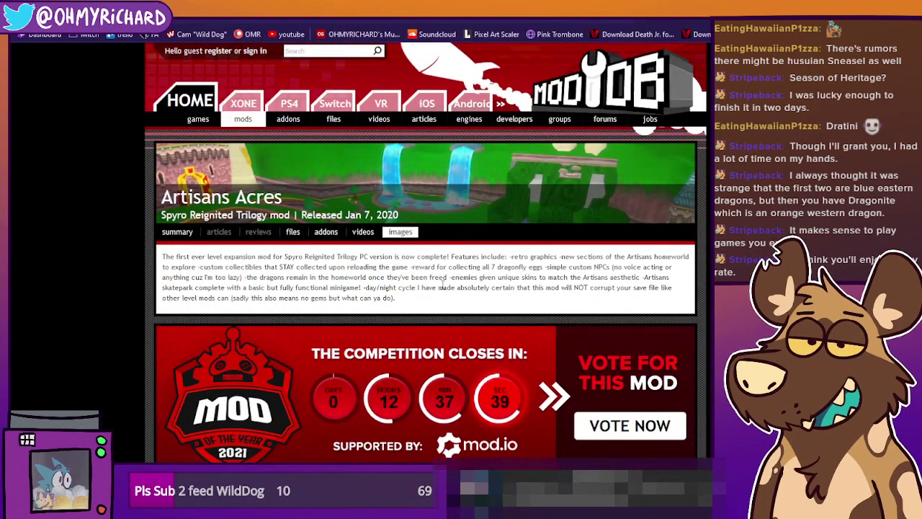
left_click(289, 235)
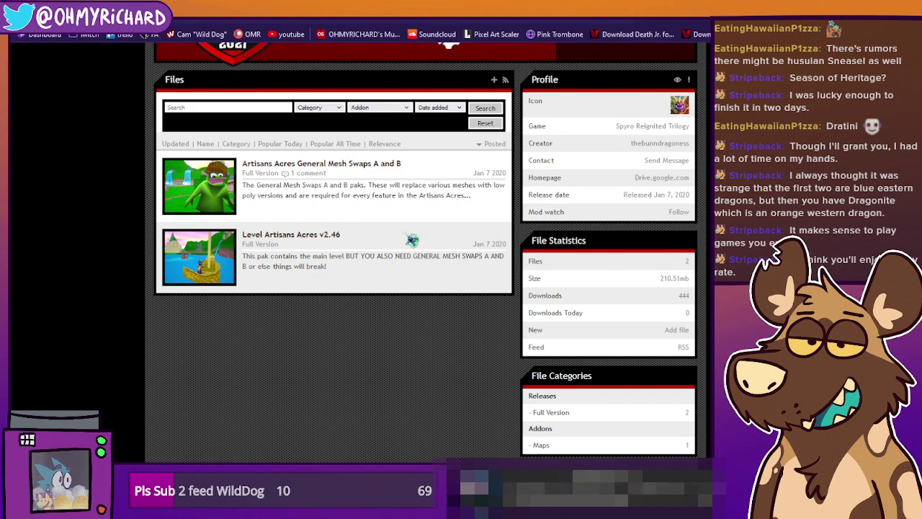
scroll(400, 213, "up", 6)
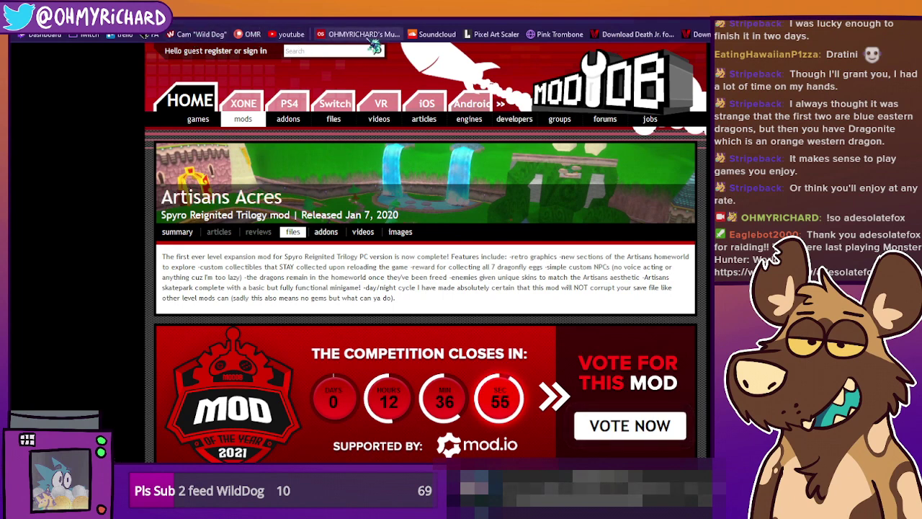
Open YouTube, preview the Spyro Reignited Trilogy Enter the Dragonfly mod teaser and bring up the recent search suggestions
left_click(291, 35)
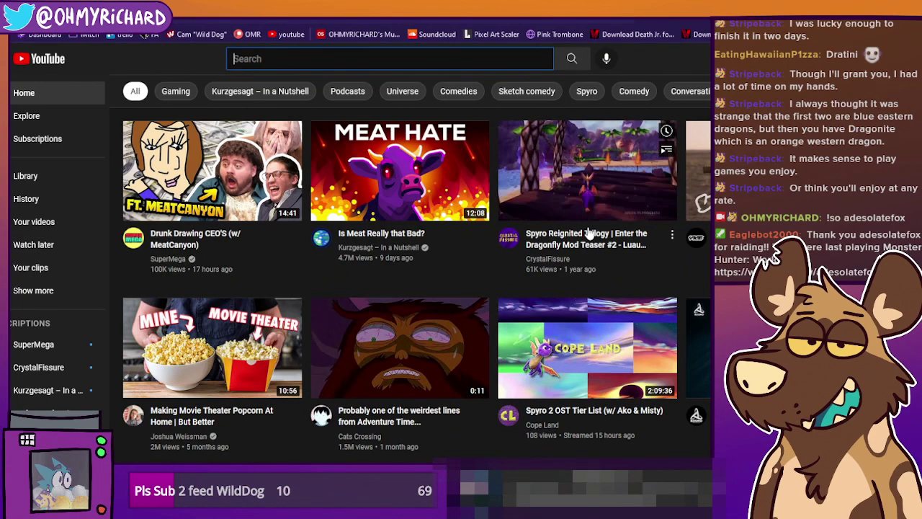
mouse_move(611, 176)
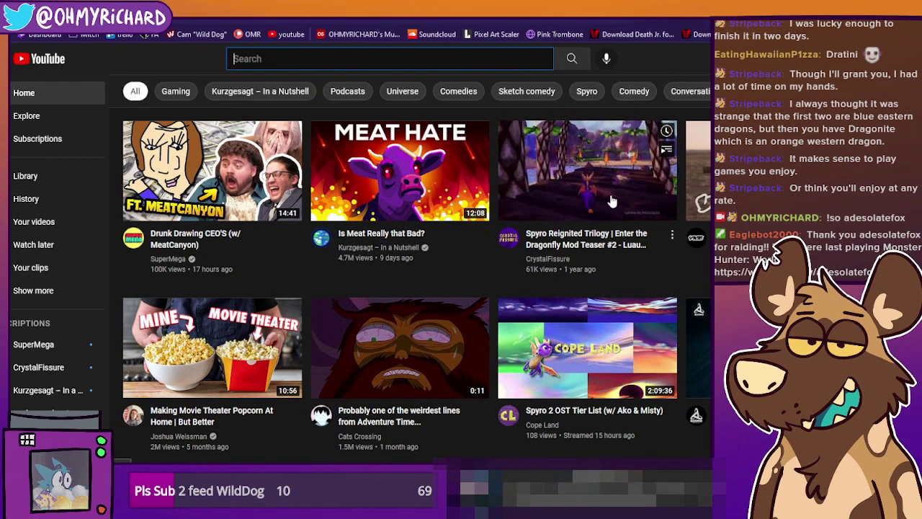
scroll(610, 193, "down", 3)
scroll(601, 177, "up", 3)
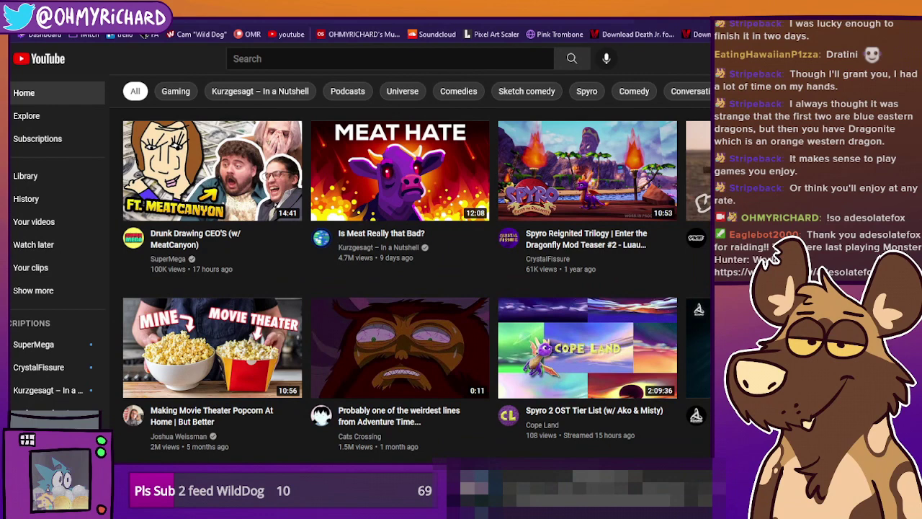
left_click(390, 59)
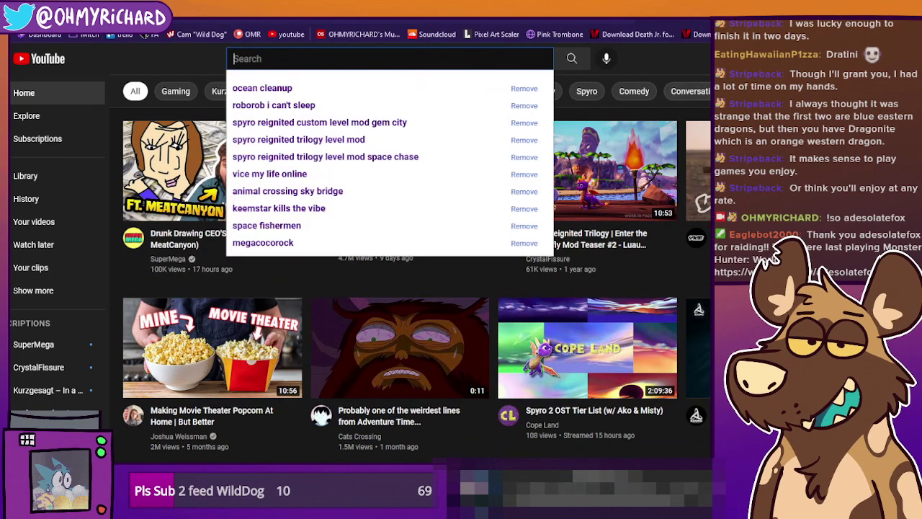
Switch to PaintTool SAI, clear the scribbles from the whole canvas and deselect
key("alt+Tab")
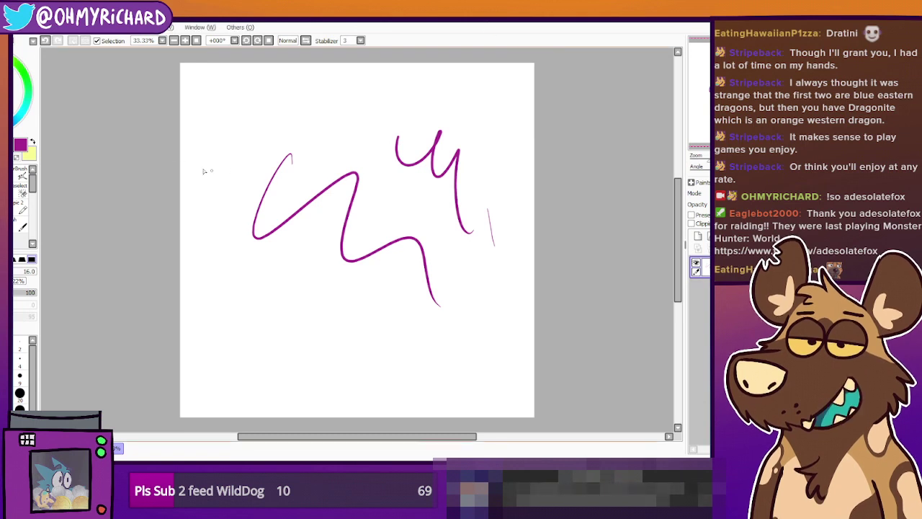
key("ctrl+a")
key("Delete")
key("ctrl+d")
Sketch a boxy head in purple with two oval eyes, pupils and a diagonal line running down to the snout
left_click_drag(323, 171, 325, 247)
key("ctrl+z")
mouse_move(321, 180)
left_mouse_down()
mouse_move(324, 249)
mouse_move(417, 238)
mouse_move(381, 157)
left_mouse_up()
left_click_drag(402, 151, 419, 236)
mouse_move(343, 176)
left_mouse_down()
mouse_move(334, 193)
mouse_move(378, 169)
left_mouse_up()
mouse_move(352, 197)
left_mouse_down()
mouse_move(353, 211)
mouse_move(424, 234)
left_mouse_up()
left_click_drag(382, 186, 442, 246)
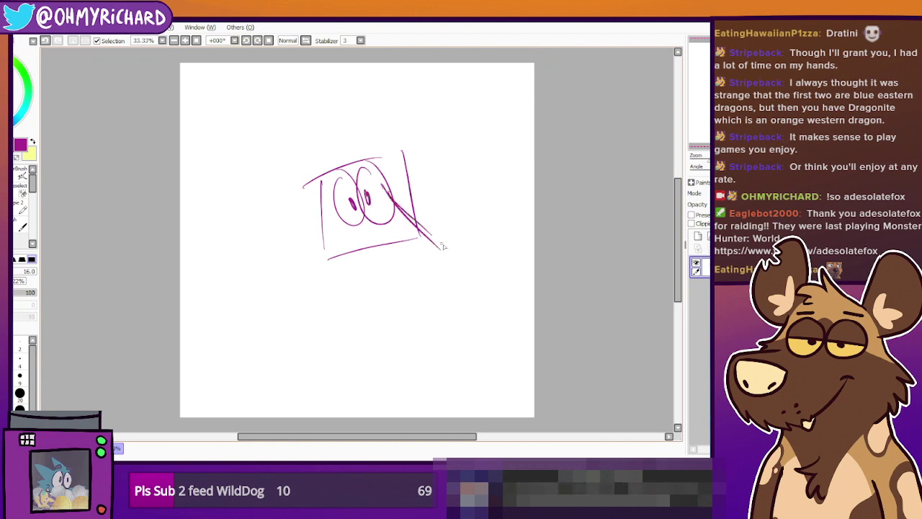
Sketch the character's lower jaw and a rounded snout with a curved smiling mouth
mouse_move(321, 209)
left_mouse_down()
mouse_move(353, 278)
mouse_move(446, 266)
left_mouse_up()
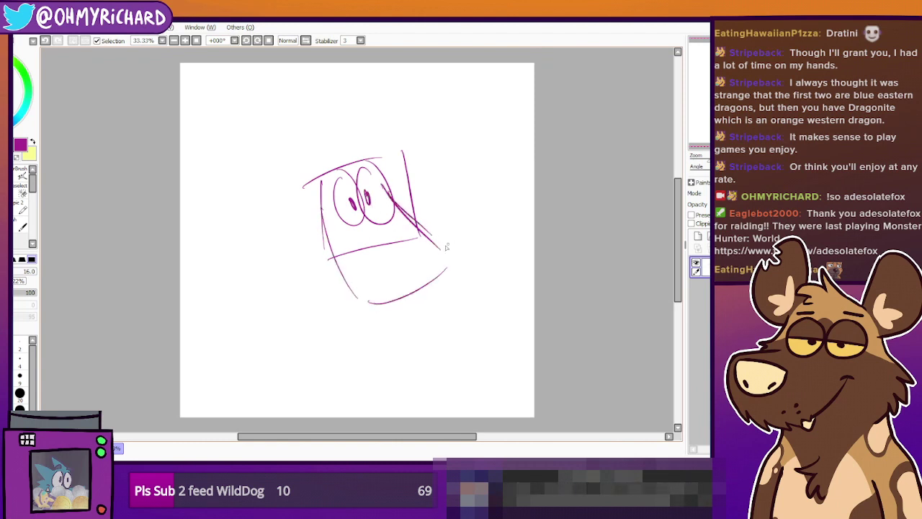
mouse_move(360, 263)
left_mouse_down()
mouse_move(428, 217)
mouse_move(430, 278)
mouse_move(456, 267)
left_mouse_up()
key("ctrl+z")
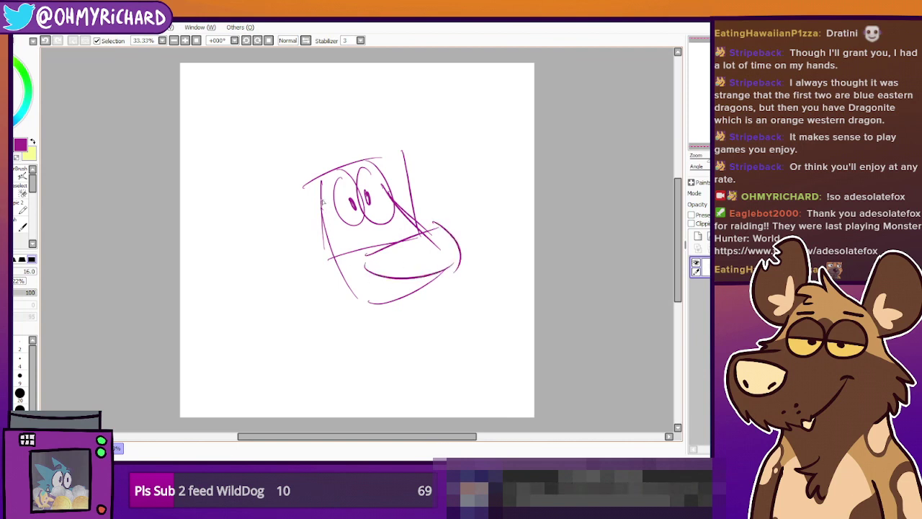
Draw the jagged, curved side of the face and two bent horns on top of the head
mouse_move(319, 188)
left_mouse_down()
mouse_move(302, 239)
mouse_move(336, 301)
left_mouse_up()
mouse_move(317, 203)
left_mouse_down()
mouse_move(322, 262)
mouse_move(340, 283)
left_mouse_up()
mouse_move(313, 168)
left_mouse_down()
mouse_move(305, 101)
mouse_move(338, 82)
mouse_move(320, 143)
mouse_move(325, 162)
mouse_move(379, 93)
mouse_move(362, 148)
left_mouse_up()
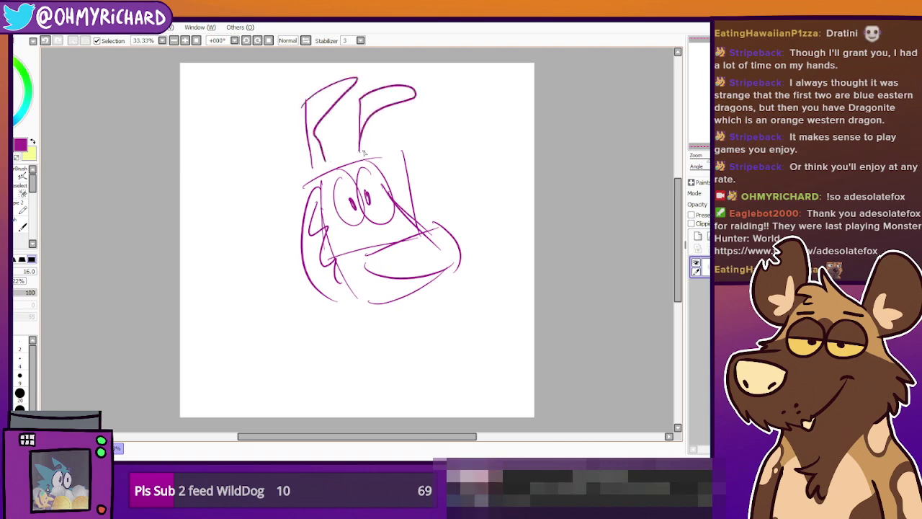
Sketch the long curved back, the front of the neck and the large rounded belly below the head
mouse_move(300, 177)
left_mouse_down()
mouse_move(274, 248)
mouse_move(264, 315)
left_mouse_up()
left_click_drag(396, 302, 415, 364)
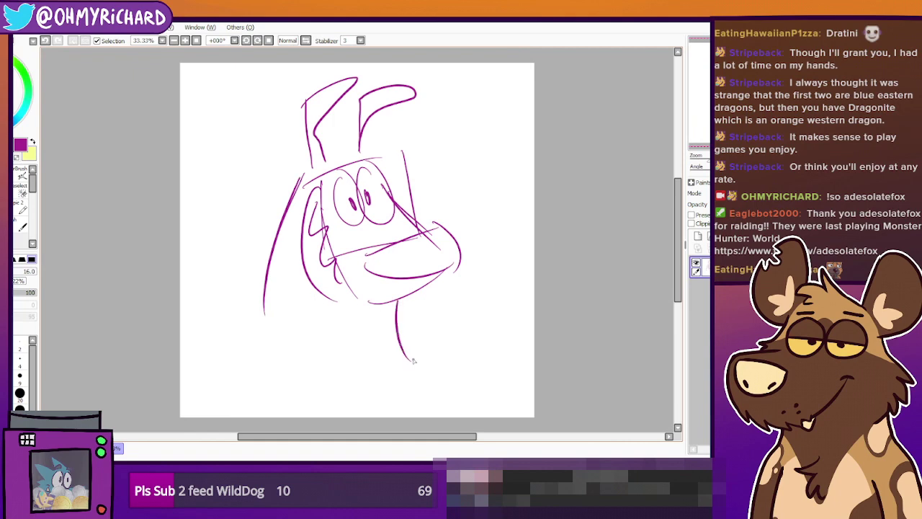
mouse_move(405, 351)
left_mouse_down()
mouse_move(305, 380)
mouse_move(254, 299)
mouse_move(375, 391)
left_mouse_up()
key("ctrl+z")
key("ctrl+z")
key("ctrl+z")
mouse_move(263, 315)
left_mouse_down()
mouse_move(350, 404)
mouse_move(434, 372)
mouse_move(421, 331)
mouse_move(437, 358)
left_mouse_up()
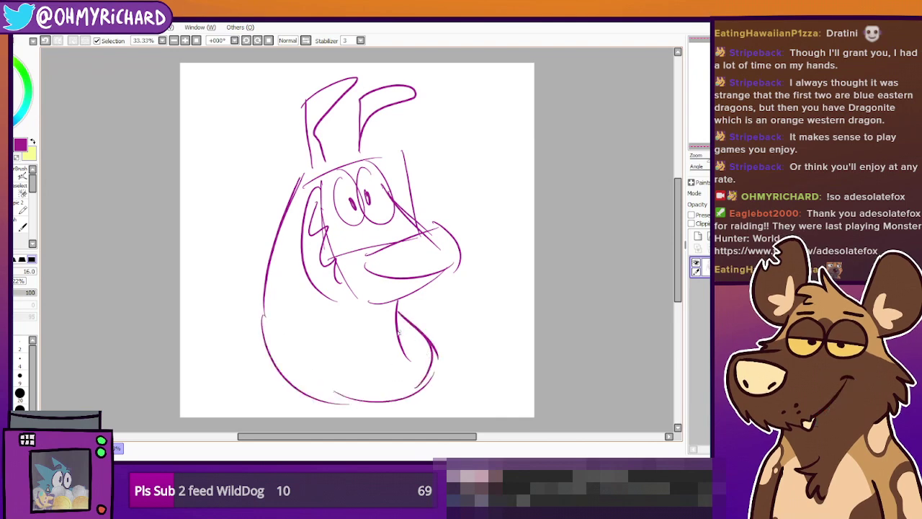
Add a limb with rounded toes at the lower left of the character's body, undoing the first attempt
mouse_move(273, 265)
left_mouse_down()
mouse_move(285, 372)
mouse_move(282, 359)
mouse_move(237, 357)
mouse_move(278, 393)
mouse_move(304, 385)
mouse_move(307, 347)
mouse_move(315, 392)
left_mouse_up()
key("ctrl+z")
key("ctrl+z")
left_click_drag(295, 275, 304, 378)
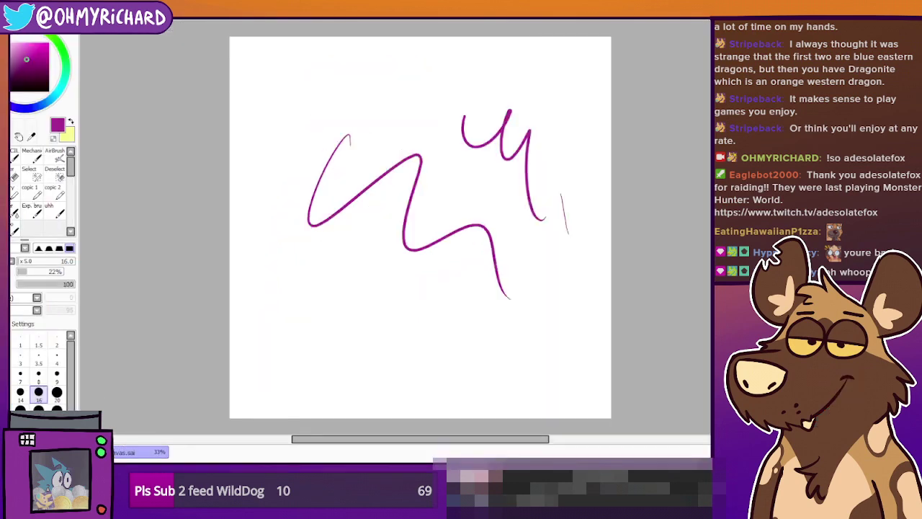
Switch to Notepad++ and highlight the game titles one by one from "Pipo Saru 2001" to "Ape Escape on the Loose (PSP)"
key("alt+Tab")
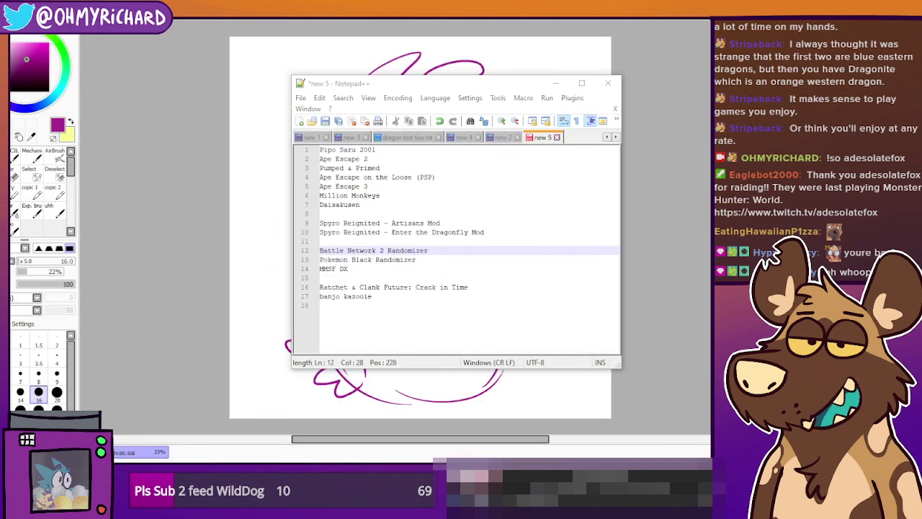
left_click_drag(324, 150, 404, 153)
left_click_drag(320, 160, 426, 157)
left_click_drag(321, 167, 395, 167)
left_click_drag(322, 178, 452, 177)
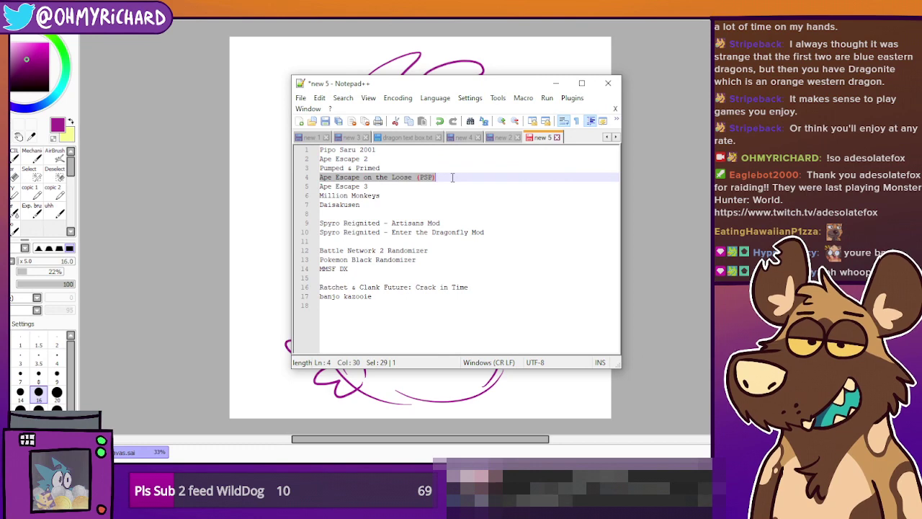
Highlight the game titles "Ape Escape 3", "Million Monkeys" and "Daisakusen" one after another
left_click(323, 186)
left_click_drag(323, 186, 395, 186)
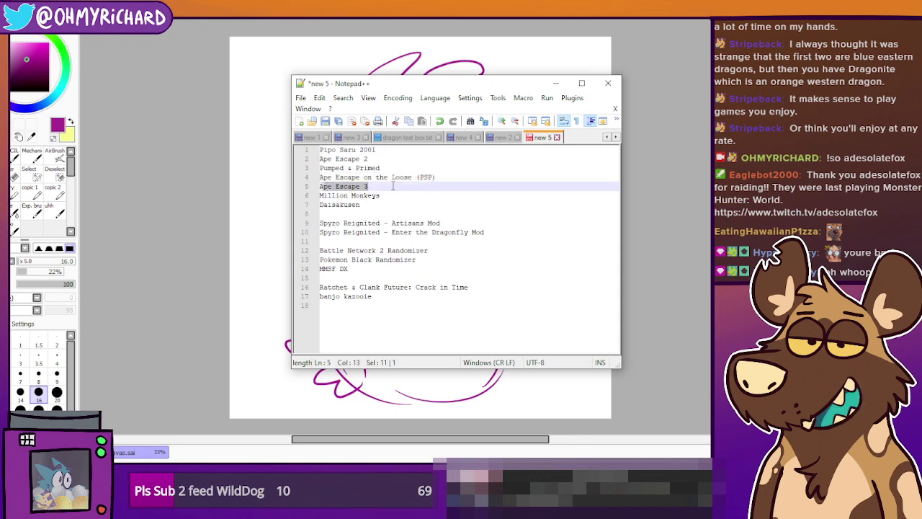
left_click(360, 186)
left_click(324, 195)
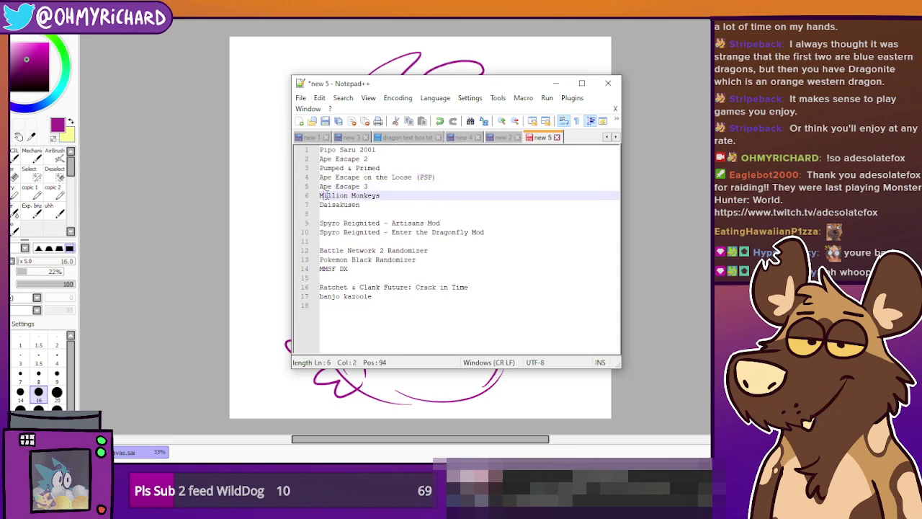
left_click_drag(324, 195, 381, 195)
left_click_drag(321, 205, 393, 205)
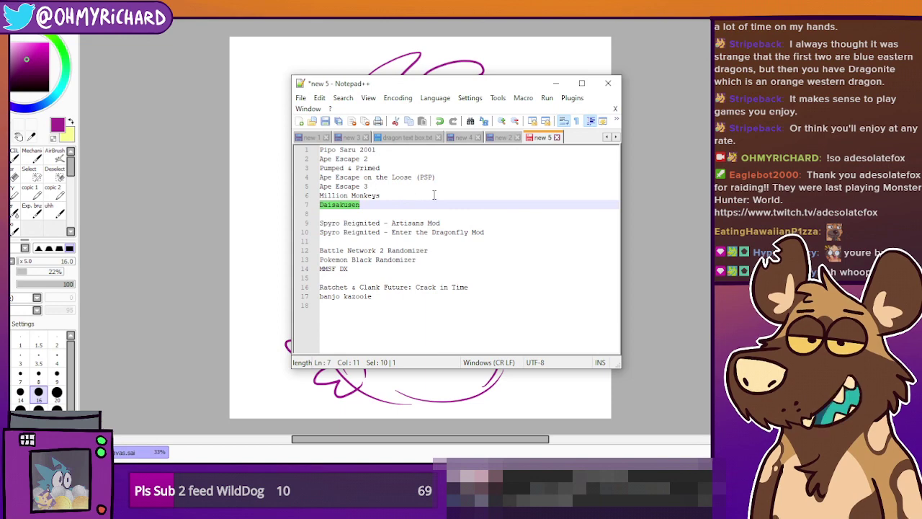
Highlight the two Spyro Reignited entries, "Artisans Mod" and "Enter the Dragonfly Mod", in turn
left_click(343, 222)
left_click_drag(328, 223, 436, 222)
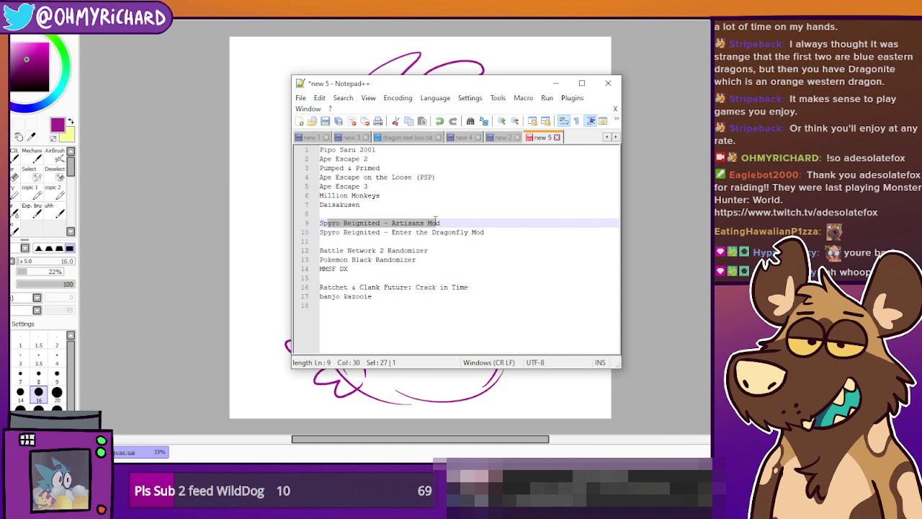
left_click_drag(443, 221, 481, 230)
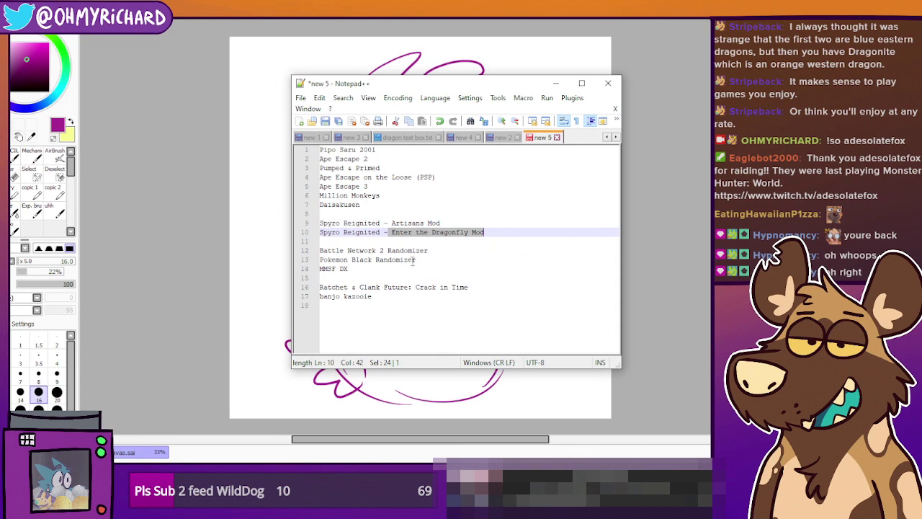
Point out the Pokemon Black Randomizer, Battle Network 2 Randomizer, MMSF DX and "Ratchet & Clank Future: Crack in Time" entries by highlighting them
left_click_drag(321, 259, 419, 260)
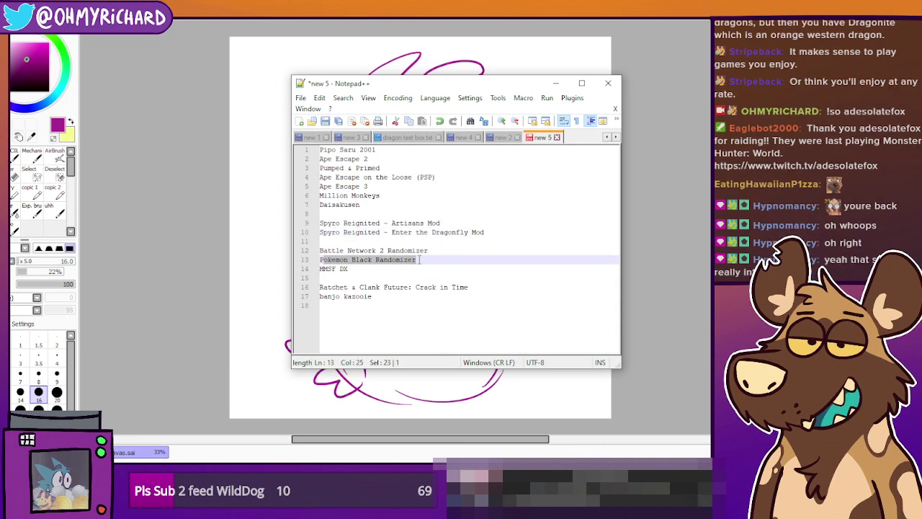
left_click_drag(329, 249, 403, 248)
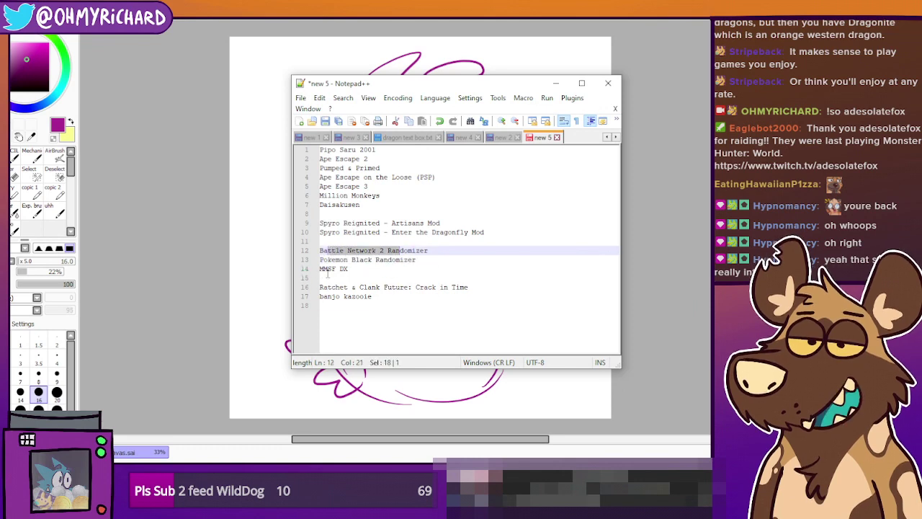
mouse_move(330, 269)
left_mouse_down()
mouse_move(371, 269)
mouse_move(336, 250)
mouse_move(324, 268)
left_mouse_up()
left_click_drag(375, 252, 318, 250)
left_click(401, 252)
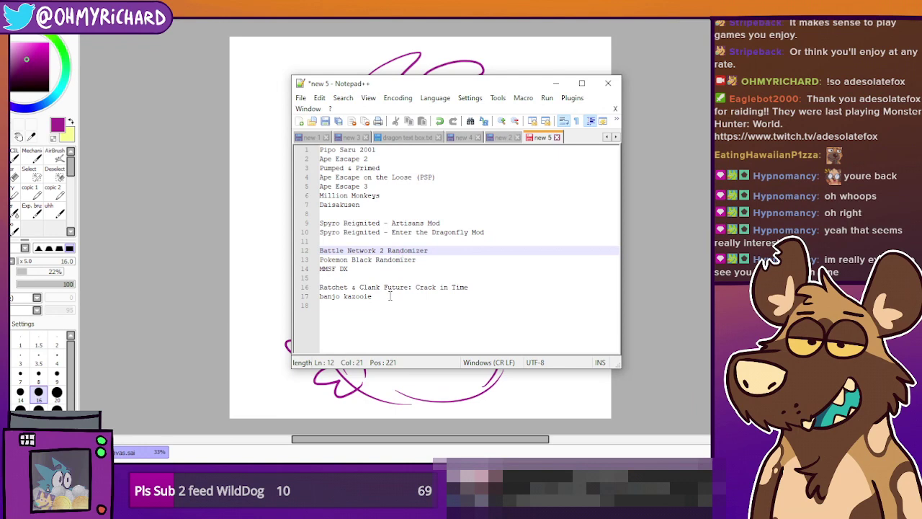
left_click_drag(464, 288, 329, 287)
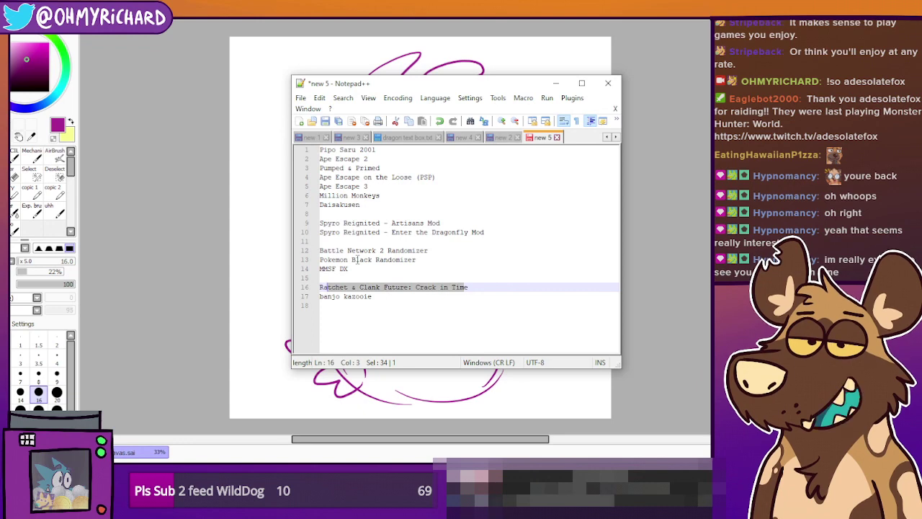
Replace the last list entry, "banjo kazooie", with "Rare Replay - banjo, etc."
left_click(393, 299)
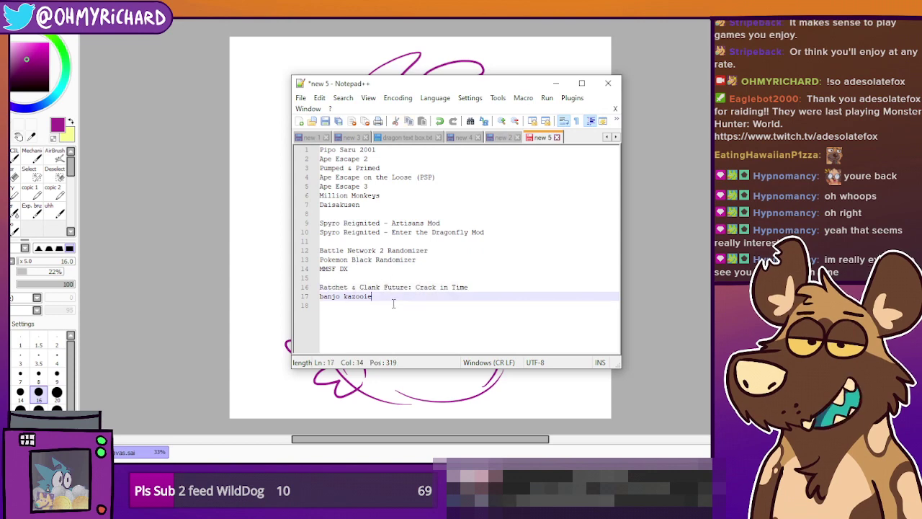
left_click_drag(396, 303, 286, 302)
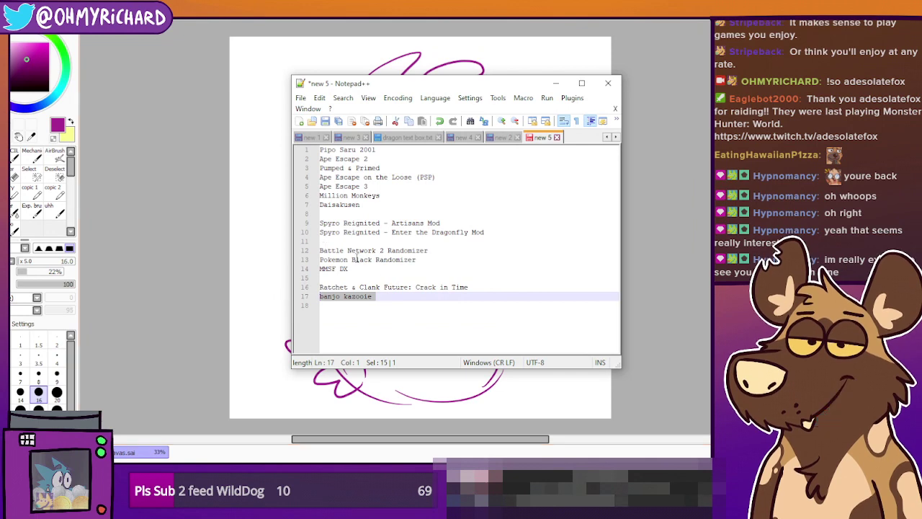
left_click_drag(378, 297, 295, 297)
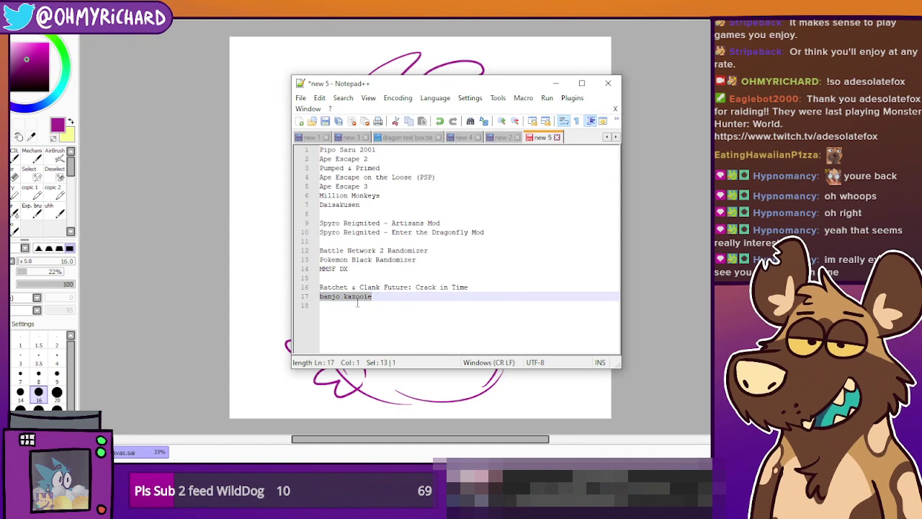
left_click_drag(381, 299, 317, 300)
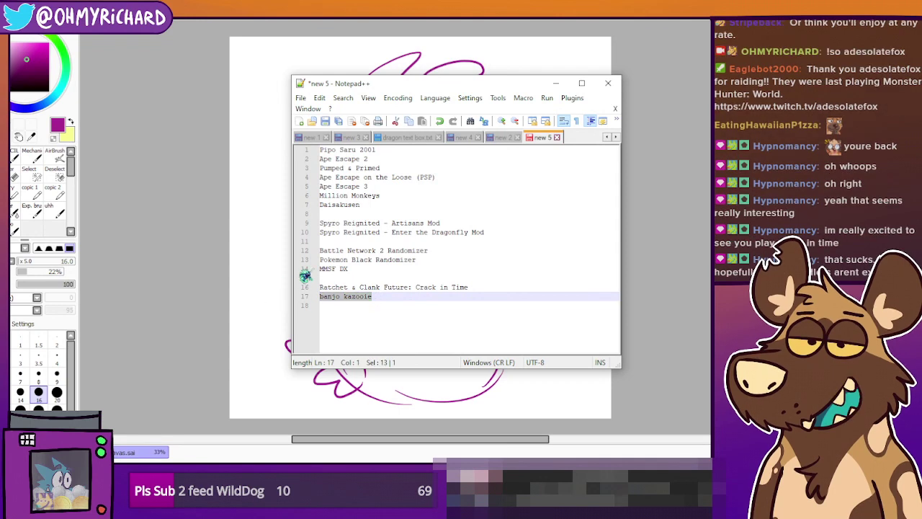
type("Rare Re")
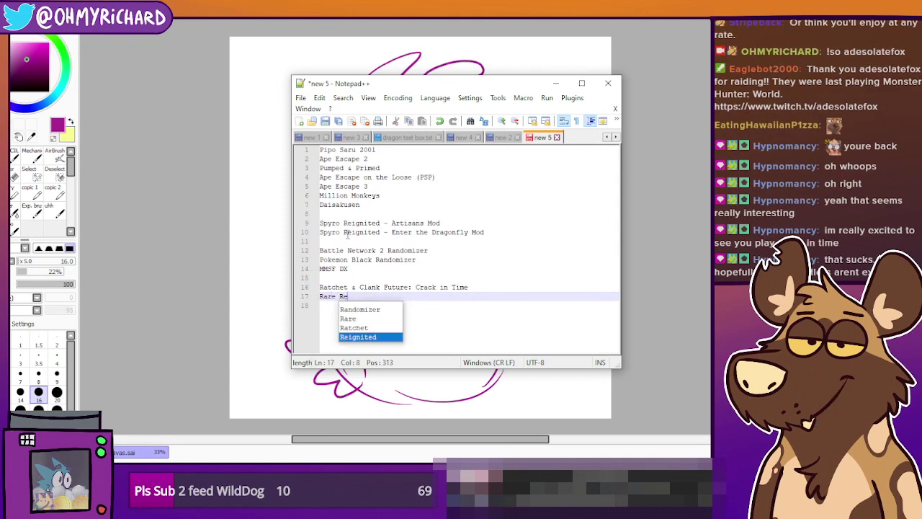
type("play - ")
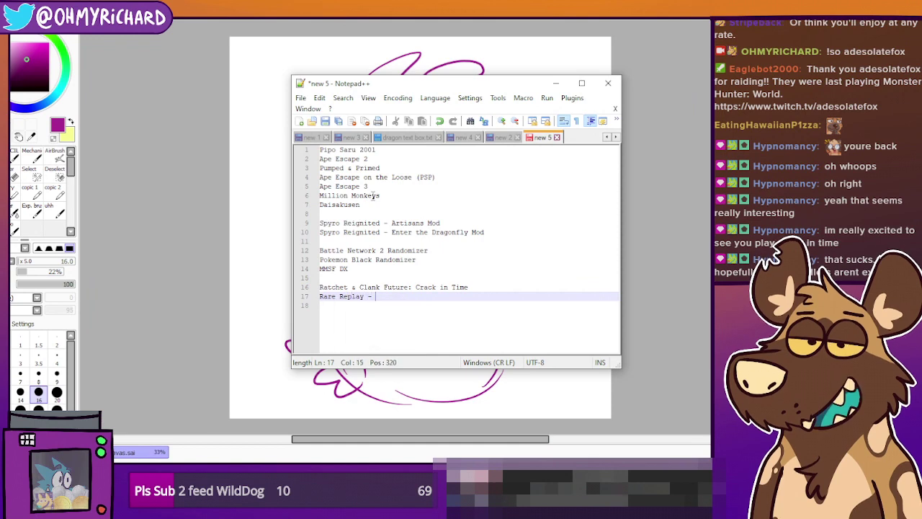
type("banjo, etc.")
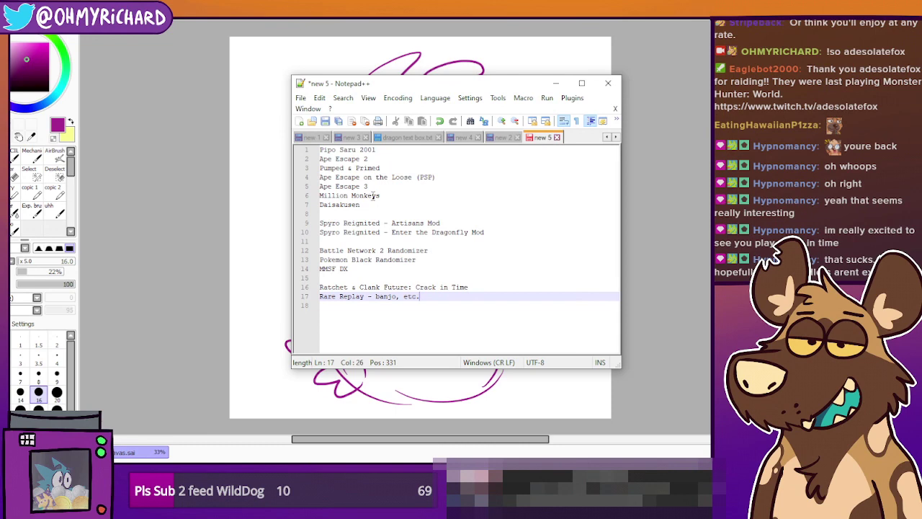
left_click_drag(376, 296, 314, 296)
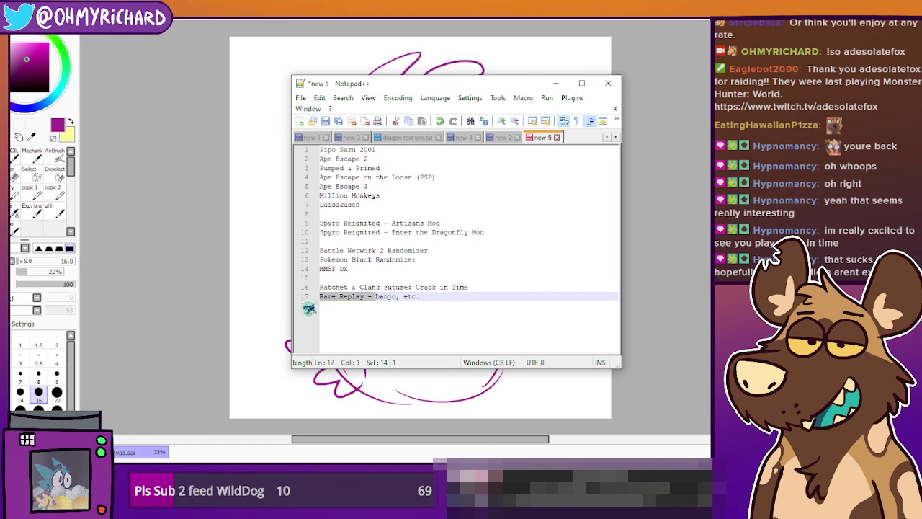
left_click(349, 296)
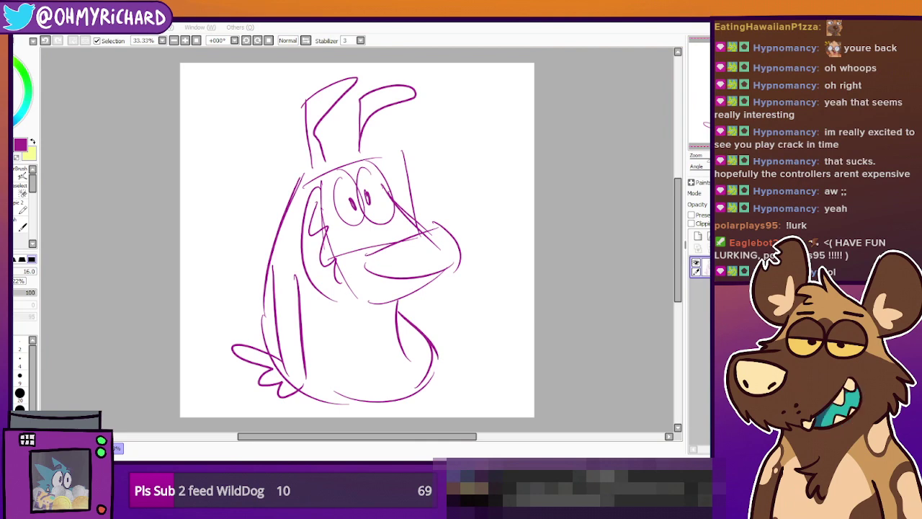
Switch to PaintTool SAI and create a new blank canvas
left_click(561, 148)
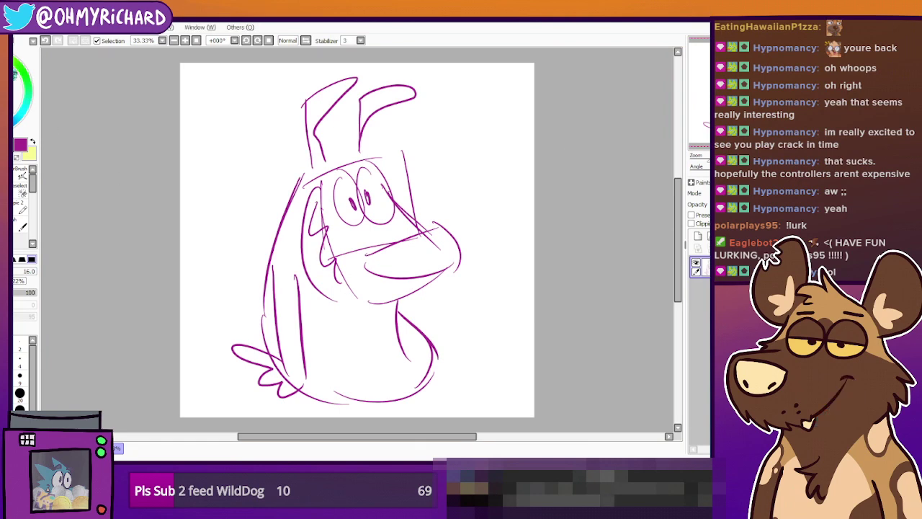
left_click(16, 100)
left_click(217, 150)
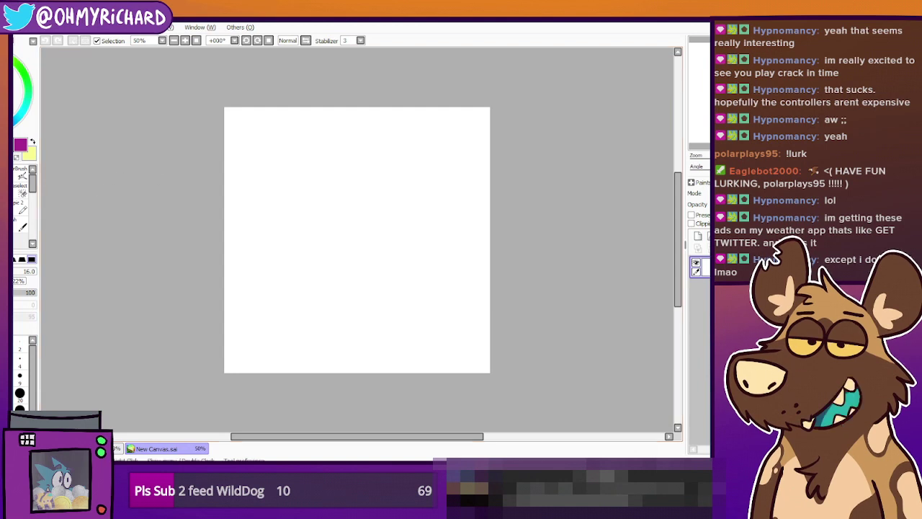
Sketch a tilted four-sided box in the upper middle of the blank canvas at 75% zoom
left_click_drag(356, 240, 353, 224)
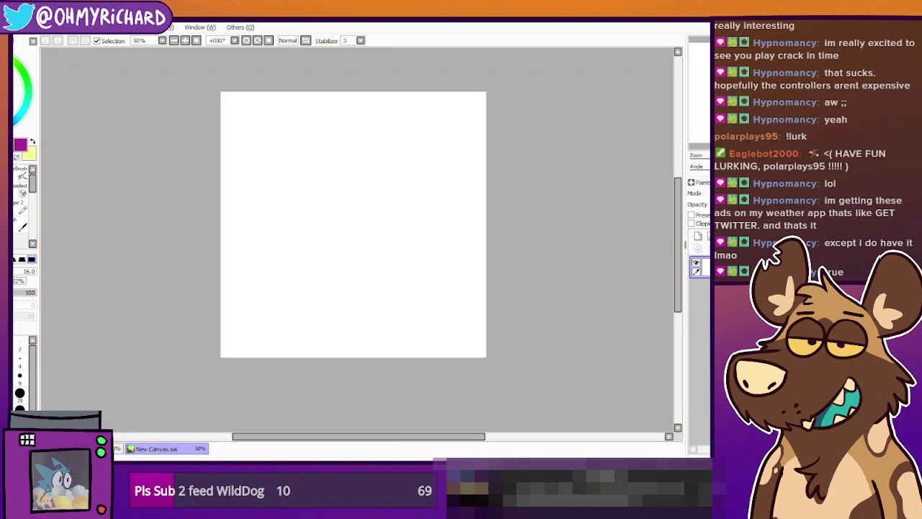
left_click(188, 43)
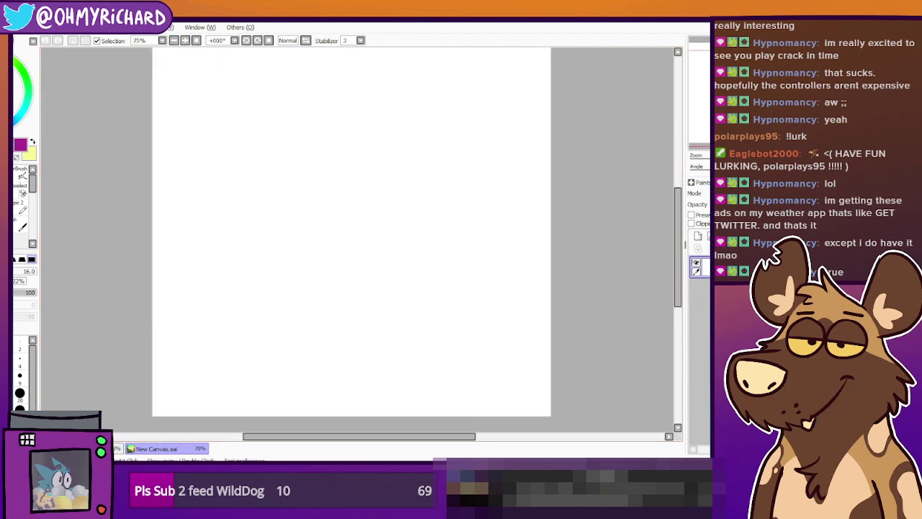
left_click_drag(357, 240, 357, 250)
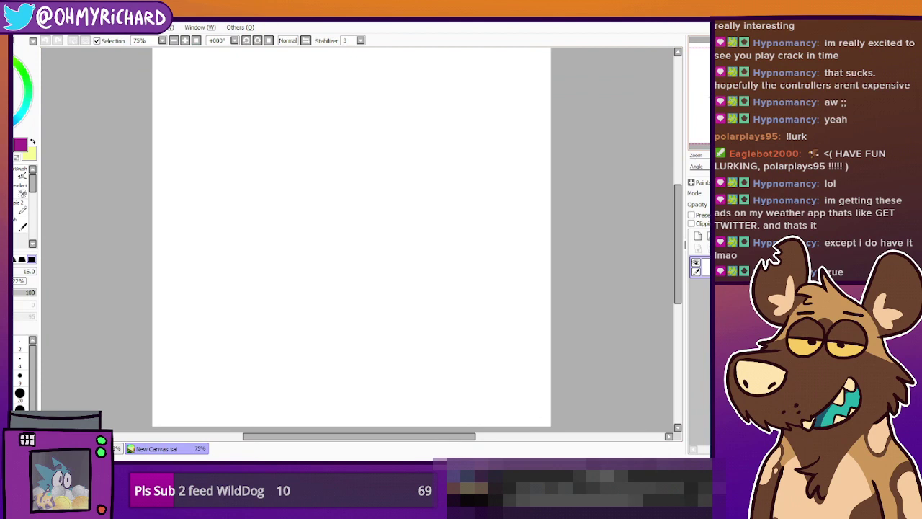
left_click_drag(356, 240, 337, 246)
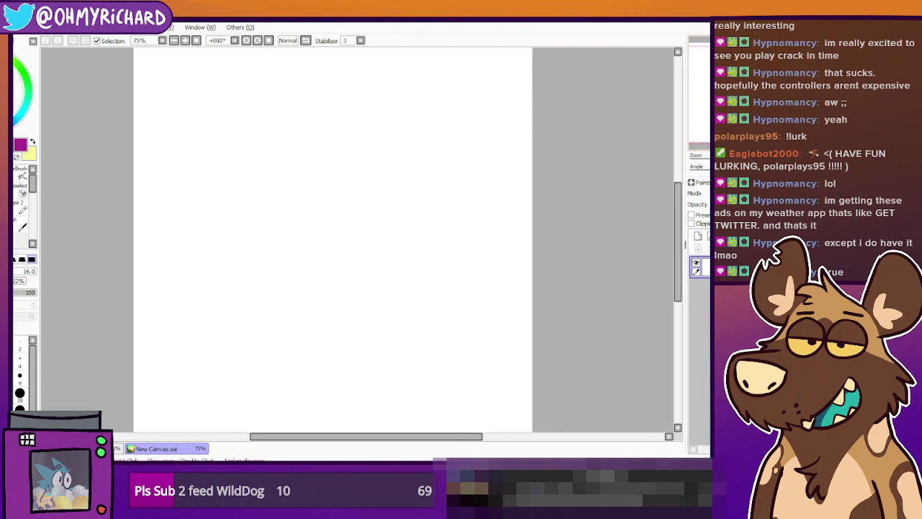
scroll(345, 238, "right", 1)
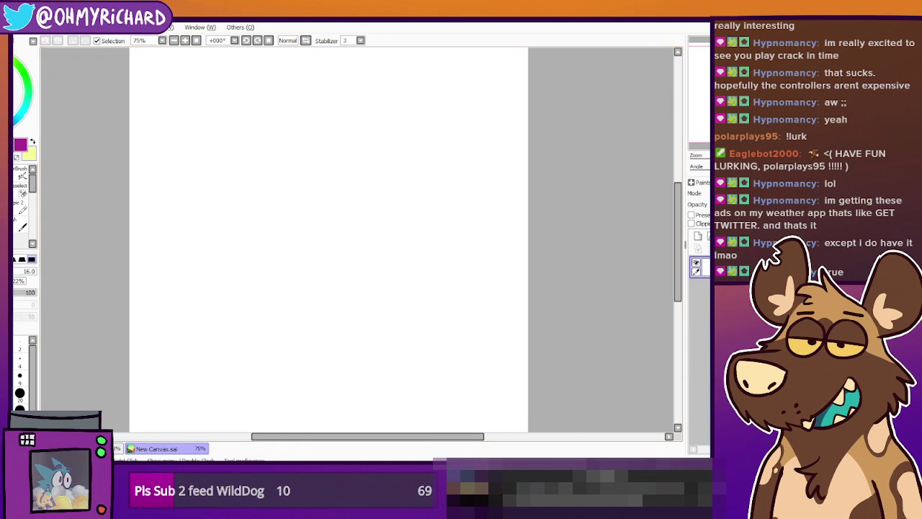
left_click_drag(402, 231, 404, 229)
mouse_move(311, 140)
left_mouse_down()
mouse_move(264, 225)
mouse_move(387, 283)
mouse_move(416, 209)
mouse_move(351, 140)
mouse_move(437, 158)
left_mouse_up()
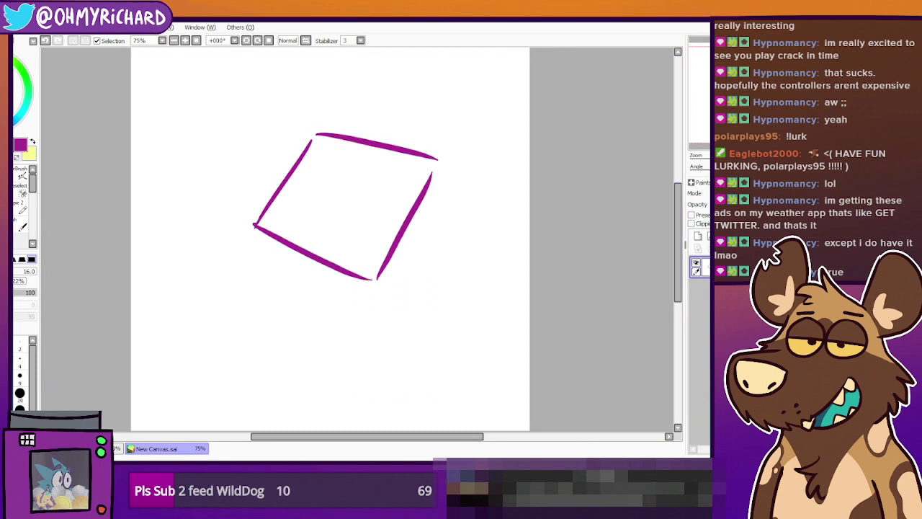
Lower the layer's opacity so strokes look pale, and clear the box sketch from the canvas
left_click(734, 205)
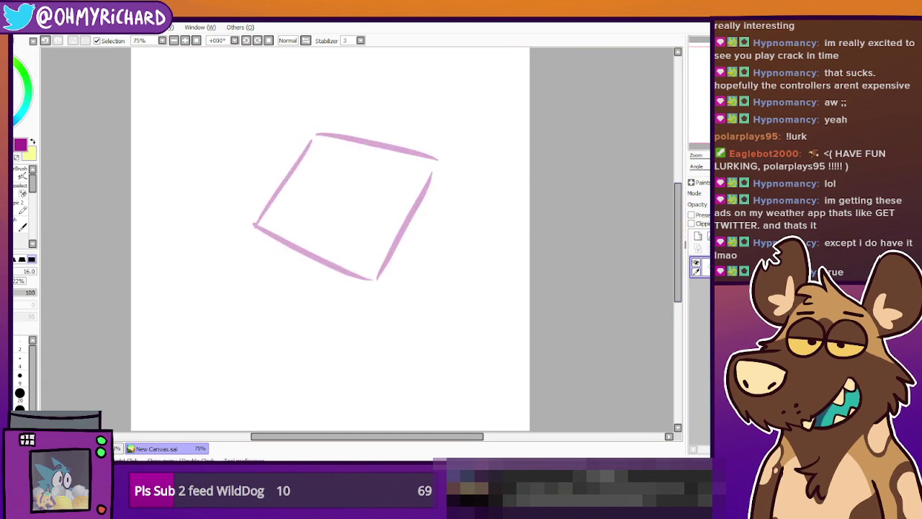
key("ctrl+a")
key("ctrl+x")
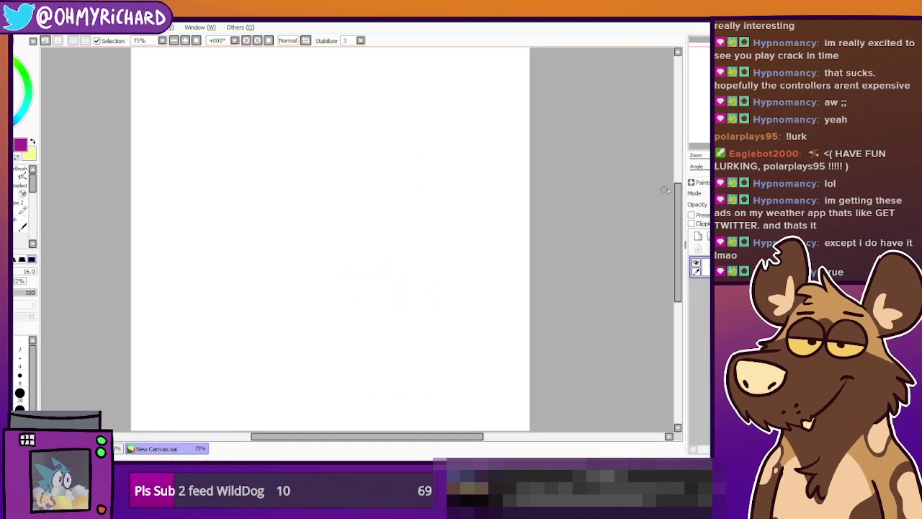
Draw a tilted, slightly curved box for the head in the upper middle of the canvas, undoing rejected strokes
left_click_drag(242, 165, 266, 279)
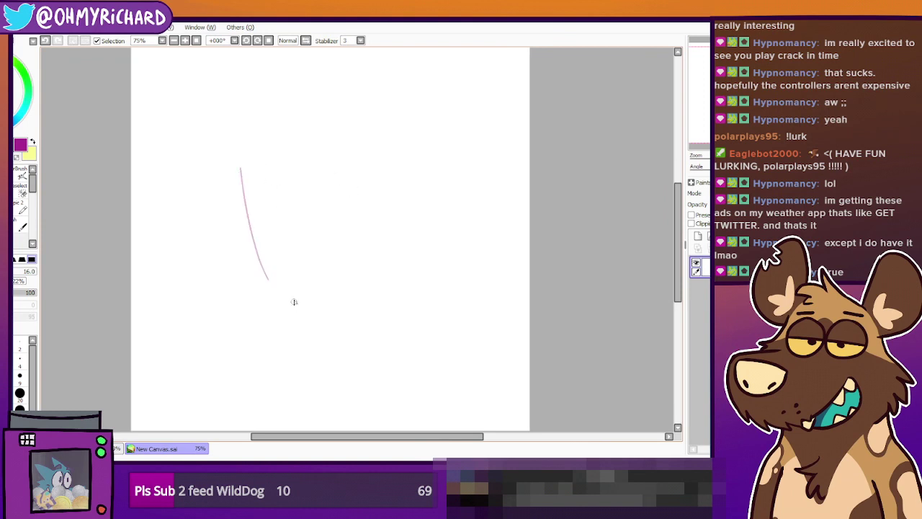
key("ctrl+z")
mouse_move(233, 175)
left_mouse_down()
mouse_move(264, 280)
mouse_move(409, 235)
mouse_move(331, 127)
left_mouse_up()
key("ctrl+z")
mouse_move(238, 165)
left_mouse_down()
mouse_move(363, 111)
mouse_move(410, 234)
left_mouse_up()
Draw two tall oval eyes with filled pupils inside the head box, undoing misplaced strokes
mouse_move(268, 162)
left_mouse_down()
mouse_move(264, 226)
mouse_move(294, 254)
mouse_move(277, 158)
mouse_move(314, 237)
mouse_move(295, 160)
mouse_move(312, 204)
left_mouse_up()
key("ctrl+z")
key("ctrl+z")
key("ctrl+z")
mouse_move(318, 129)
left_mouse_down()
mouse_move(317, 203)
mouse_move(350, 225)
mouse_move(365, 169)
mouse_move(343, 134)
mouse_move(316, 133)
left_mouse_up()
mouse_move(300, 207)
left_mouse_down()
mouse_move(299, 195)
mouse_move(328, 180)
left_mouse_up()
key("ctrl+z")
key("ctrl+z")
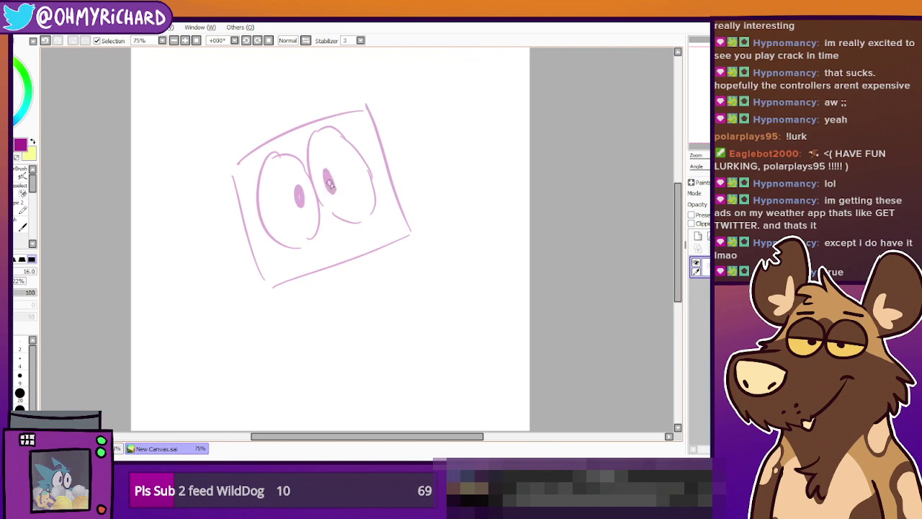
Draw the curved bridge of the snout outward from the head's side, undoing and retrying the stroke until it fits
left_click_drag(393, 188, 454, 225)
key("ctrl+z")
left_click_drag(390, 173, 467, 220)
key("ctrl+z")
mouse_move(394, 190)
left_mouse_down()
mouse_move(437, 232)
mouse_move(469, 236)
left_mouse_up()
key("ctrl+z")
key("ctrl+z")
left_click_drag(393, 196, 475, 229)
key("ctrl+z")
left_click_drag(389, 192, 473, 230)
Sketch the rounded chin and the long jaw curve under the head, and add the mouth shape at the snout
left_click_drag(477, 263, 445, 318)
key("ctrl+z")
left_click_drag(252, 237, 326, 316)
key("ctrl+z")
mouse_move(249, 205)
left_mouse_down()
mouse_move(300, 301)
mouse_move(363, 324)
mouse_move(446, 319)
left_mouse_up()
mouse_move(443, 230)
left_mouse_down()
mouse_move(401, 273)
mouse_move(447, 281)
mouse_move(461, 232)
left_mouse_up()
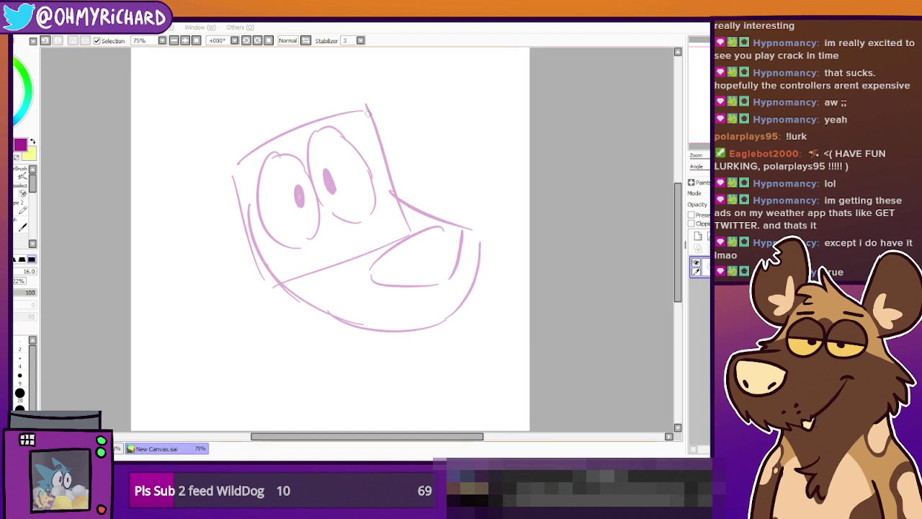
Draw a second curve along the back of the cheek and jaw, undoing the trial strokes beside the head
left_click_drag(370, 108, 415, 193)
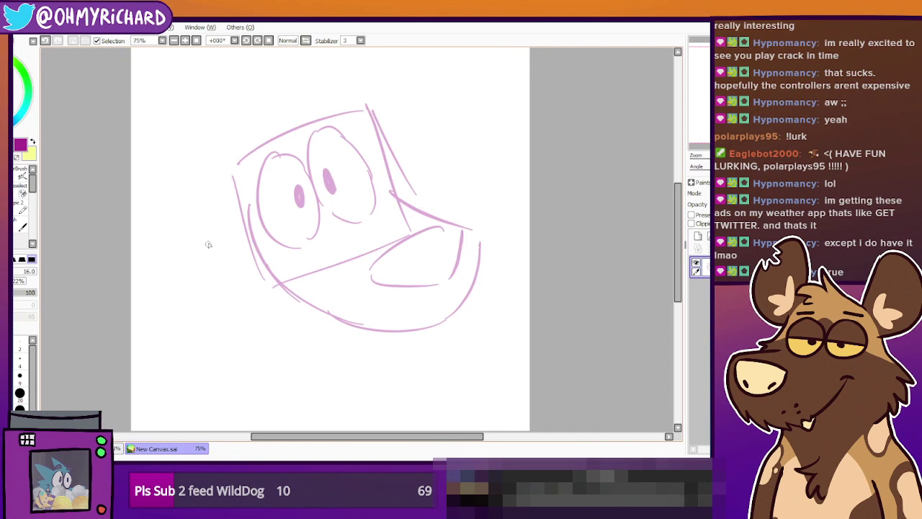
left_click_drag(223, 168, 212, 285)
key("ctrl+z")
key("ctrl+z")
left_click_drag(255, 223, 275, 280)
mouse_move(334, 315)
left_mouse_down()
mouse_move(251, 256)
mouse_move(278, 275)
mouse_move(271, 283)
mouse_move(246, 248)
mouse_move(247, 198)
left_mouse_up()
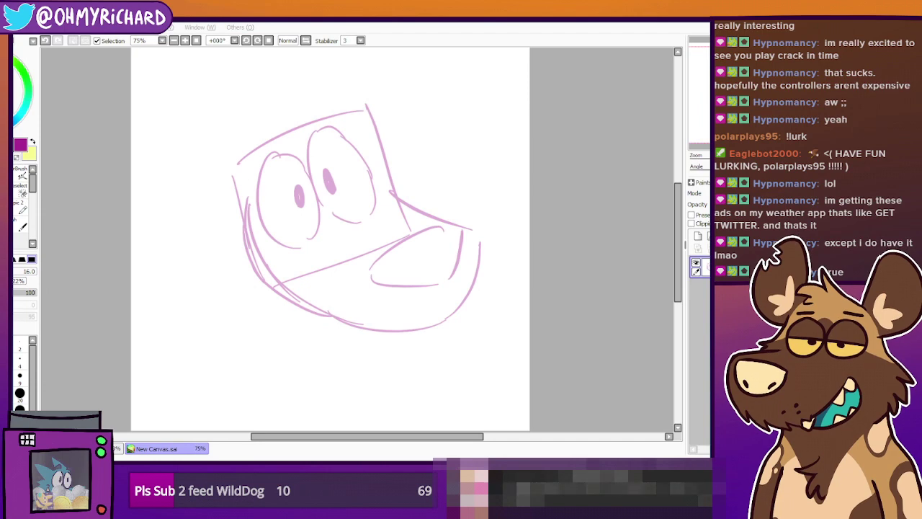
Try half-closed eyelid lines across both eyes, and undo them
mouse_move(262, 222)
left_mouse_down()
mouse_move(314, 176)
mouse_move(378, 175)
left_mouse_up()
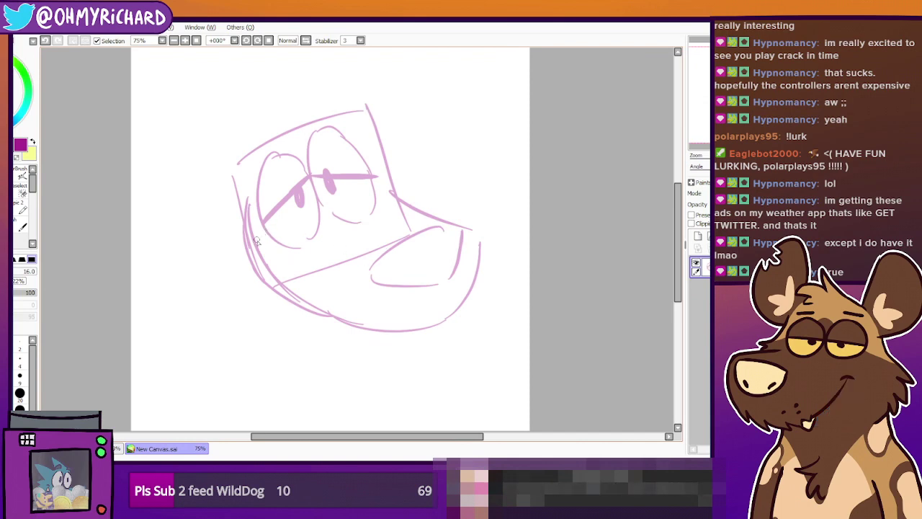
left_click(46, 42)
left_click(45, 42)
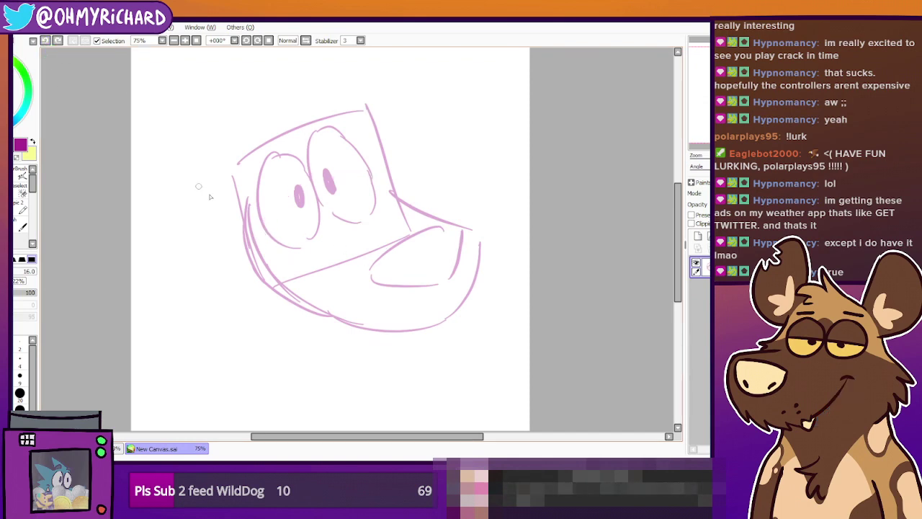
Erase the inner second curve along the back of the cheek, leaving the outer jaw curve
key("e")
mouse_move(249, 202)
left_mouse_down()
mouse_move(279, 272)
mouse_move(267, 260)
mouse_move(320, 305)
left_mouse_up()
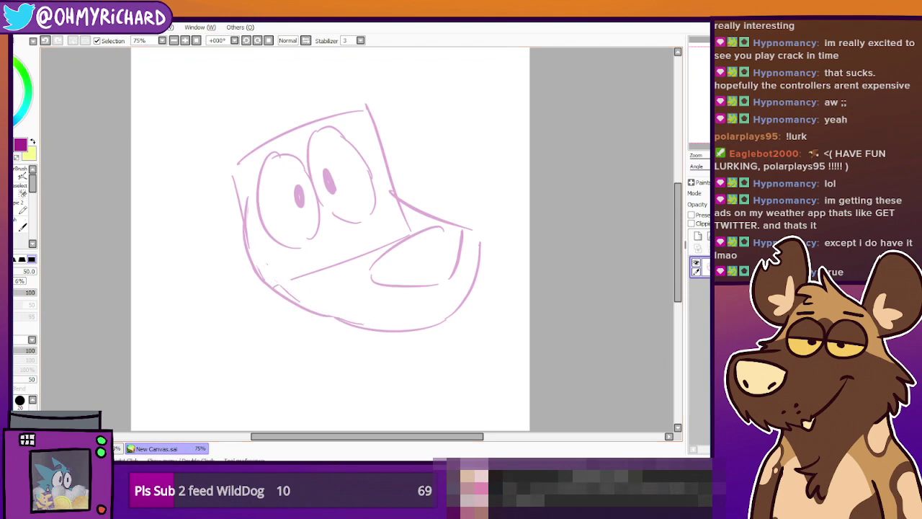
key("n")
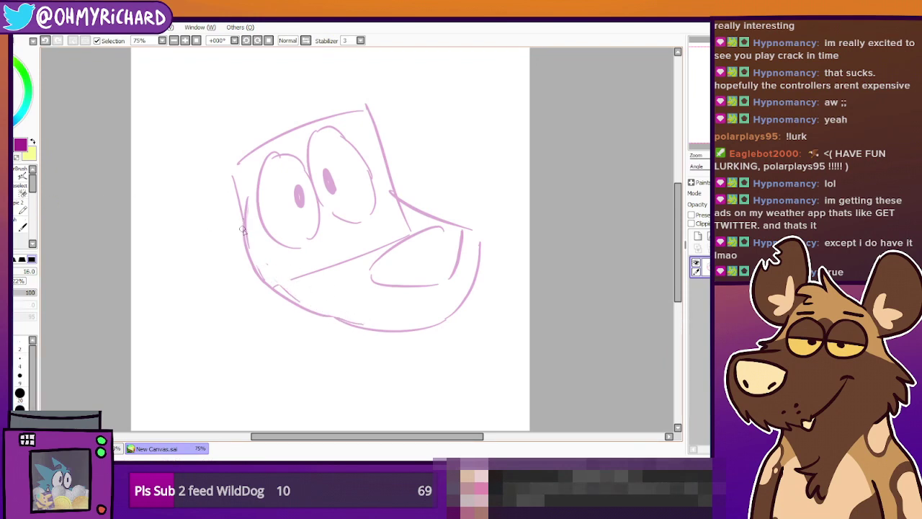
Sketch an open lower jaw with small teeth behind the cheek, and erase the stray outer curve beside it
mouse_move(243, 206)
left_mouse_down()
mouse_move(221, 259)
mouse_move(234, 286)
mouse_move(234, 255)
mouse_move(253, 311)
mouse_move(322, 333)
mouse_move(311, 329)
mouse_move(336, 323)
left_mouse_up()
mouse_move(241, 280)
left_mouse_down()
mouse_move(281, 321)
mouse_move(258, 286)
left_mouse_up()
left_click(46, 41)
mouse_move(247, 240)
left_mouse_down()
mouse_move(239, 267)
mouse_move(276, 290)
left_mouse_up()
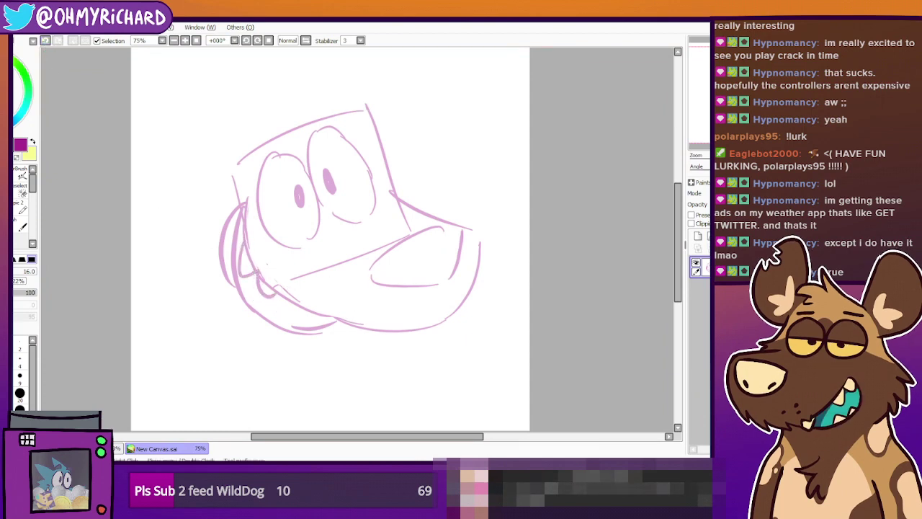
key("e")
left_click_drag(218, 202, 211, 286)
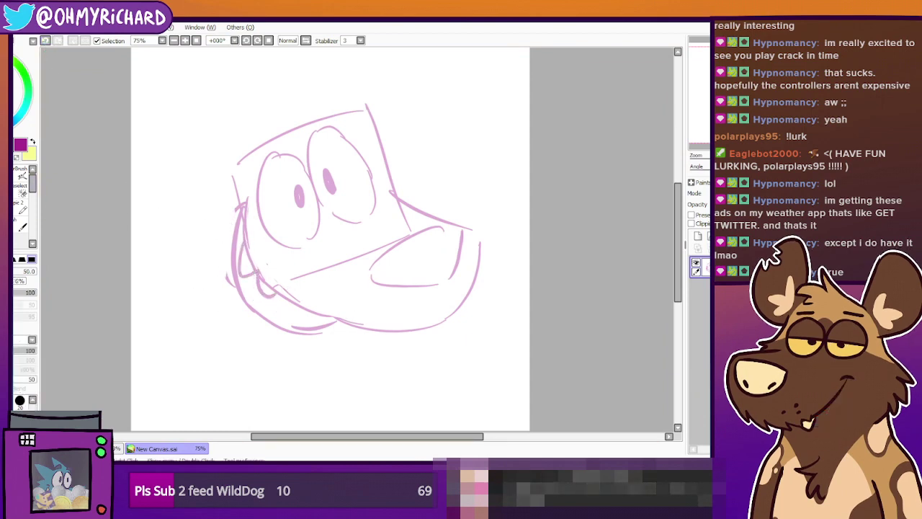
key("b")
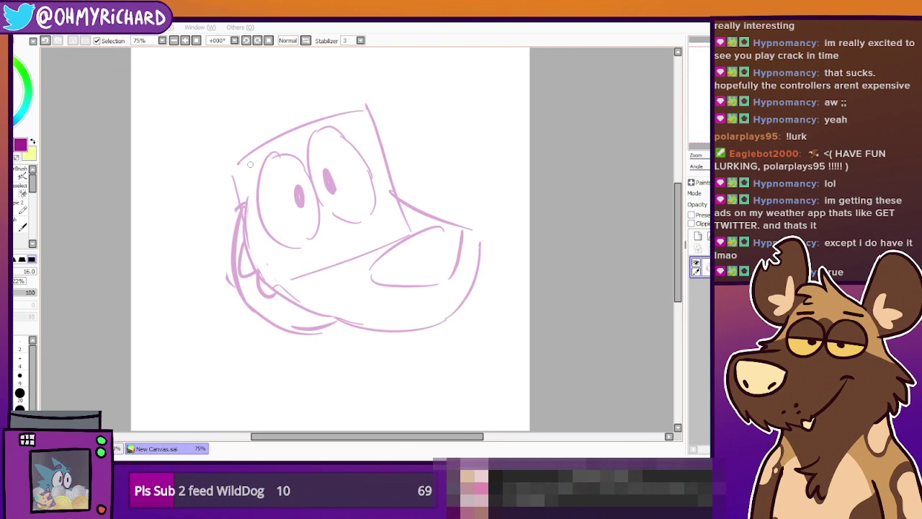
Draw a small rounded eyebrow above each eye along the top edge of the head
left_click(263, 139)
mouse_move(268, 139)
left_mouse_down()
mouse_move(251, 168)
mouse_move(242, 148)
left_mouse_up()
left_click_drag(251, 142, 249, 168)
mouse_move(325, 124)
left_mouse_down()
mouse_move(350, 120)
mouse_move(325, 114)
mouse_move(337, 97)
mouse_move(360, 121)
left_mouse_up()
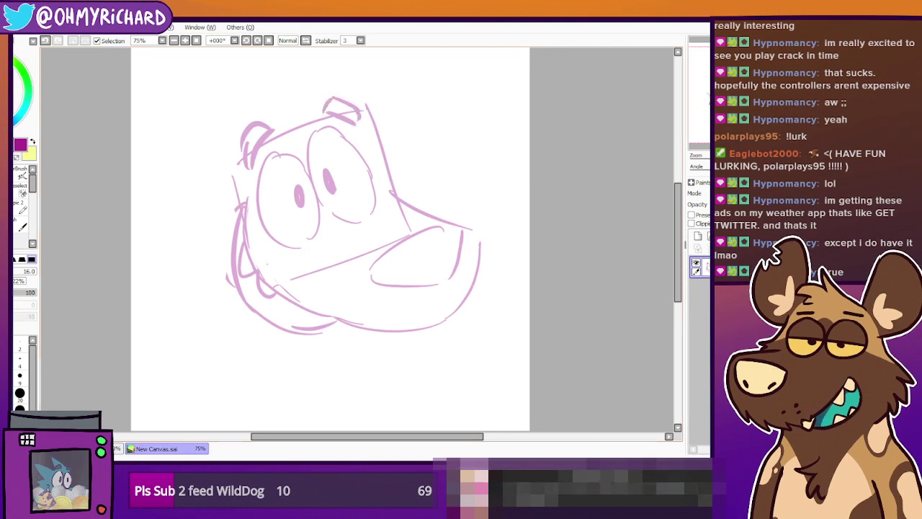
Sketch a spiky hair tuft on top of the head between the two eyebrows
left_click_drag(709, 95, 708, 89)
mouse_move(264, 150)
left_mouse_down()
mouse_move(298, 96)
mouse_move(298, 137)
left_mouse_up()
mouse_move(298, 137)
left_mouse_down()
mouse_move(345, 101)
mouse_move(337, 125)
left_mouse_up()
mouse_move(340, 125)
left_mouse_down()
mouse_move(366, 132)
mouse_move(337, 159)
left_mouse_up()
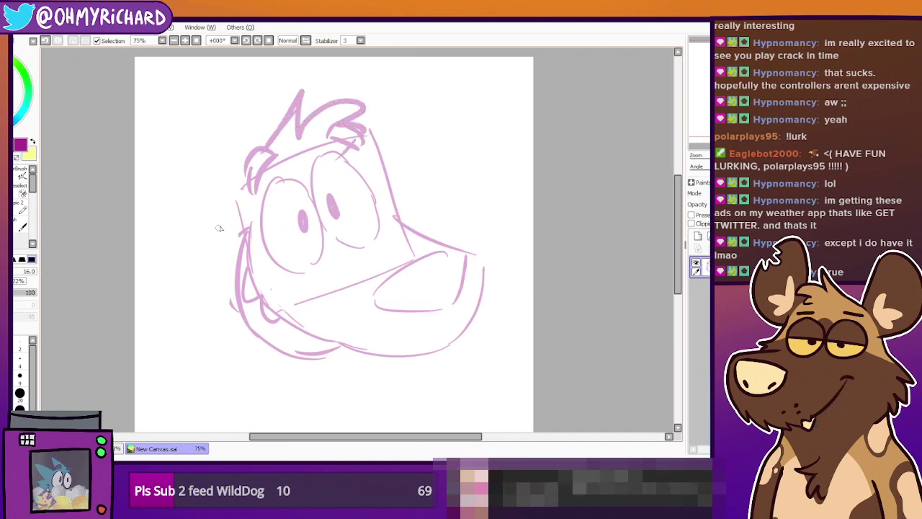
Draw the pointed cheek fur behind the head and continue its outline in a long curve beneath the jaw
left_click_drag(229, 178, 186, 283)
left_click_drag(221, 218, 164, 290)
left_click_drag(204, 235, 153, 283)
mouse_move(153, 283)
left_mouse_down()
mouse_move(191, 298)
mouse_move(231, 362)
left_mouse_up()
left_click_drag(176, 314, 270, 373)
left_click_drag(214, 347, 333, 377)
left_click_drag(274, 374, 395, 352)
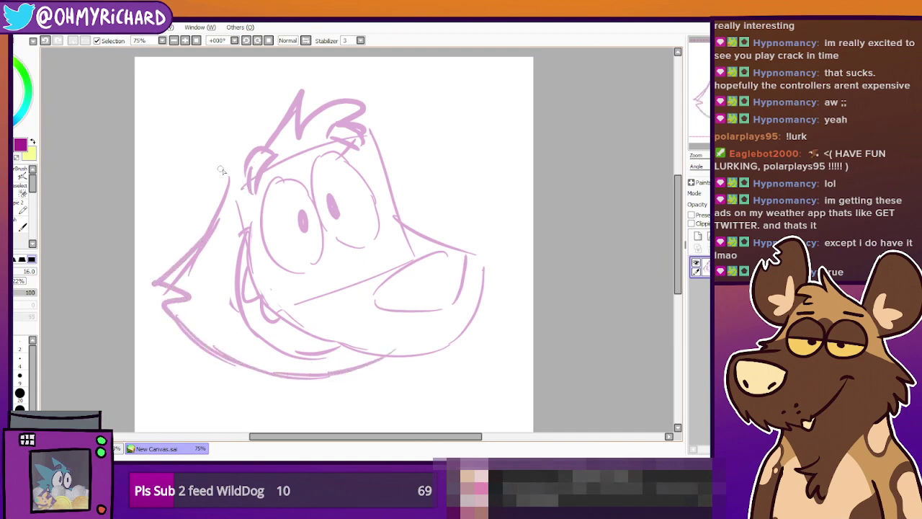
Sketch the large pointed near ear and the outer edge of the far ear
mouse_move(252, 151)
left_mouse_down()
mouse_move(155, 96)
mouse_move(160, 193)
left_mouse_up()
mouse_move(147, 160)
left_mouse_down()
mouse_move(173, 235)
mouse_move(188, 246)
left_mouse_up()
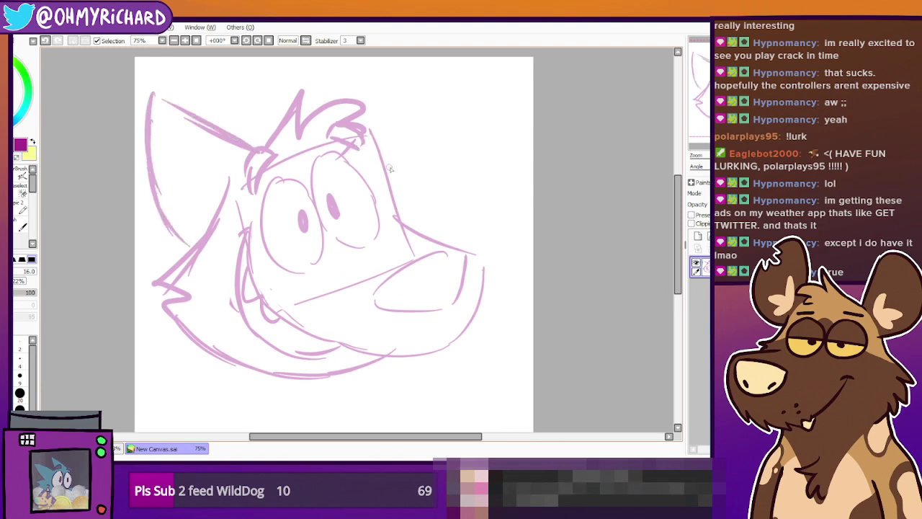
mouse_move(401, 179)
left_mouse_down()
mouse_move(350, 71)
mouse_move(328, 57)
left_mouse_up()
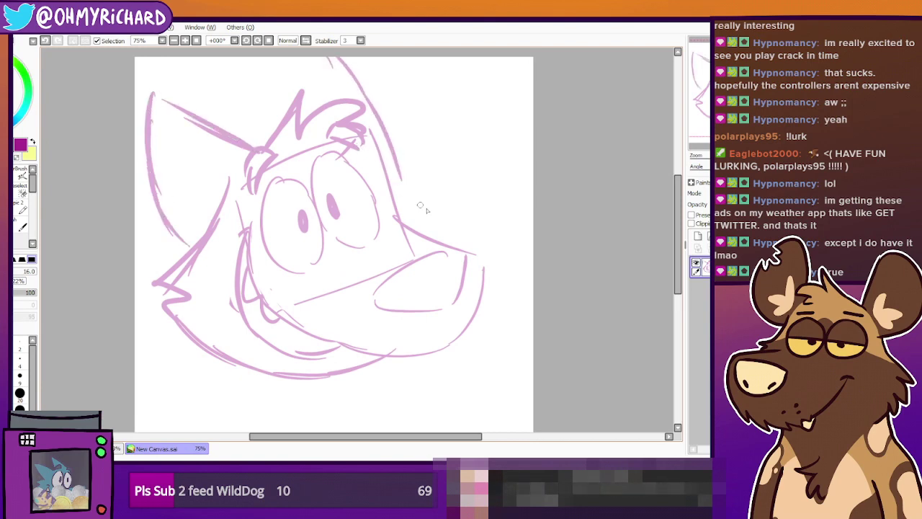
Move the whole head sketch down and to the right on the canvas
mouse_move(458, 279)
left_mouse_down()
mouse_move(437, 238)
mouse_move(439, 210)
left_mouse_up()
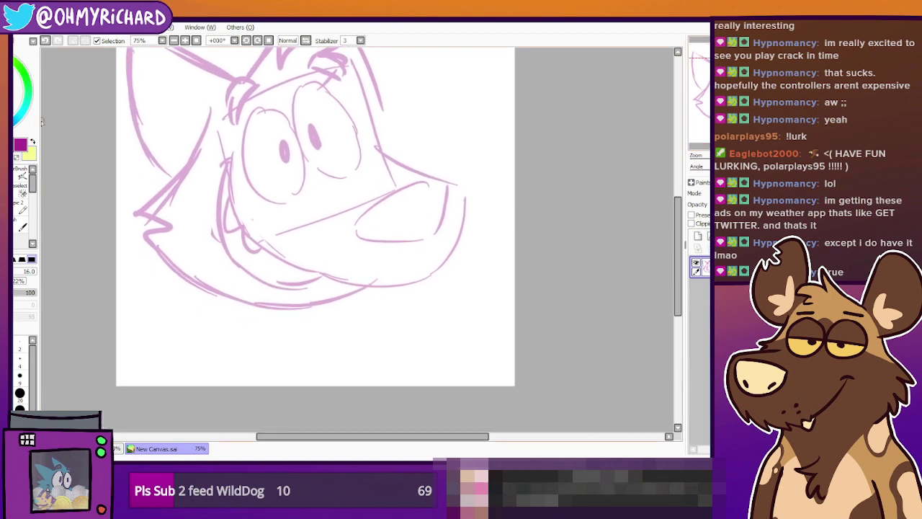
mouse_move(281, 159)
left_mouse_down()
mouse_move(314, 177)
mouse_move(332, 216)
left_mouse_up()
left_click_drag(496, 93, 500, 120)
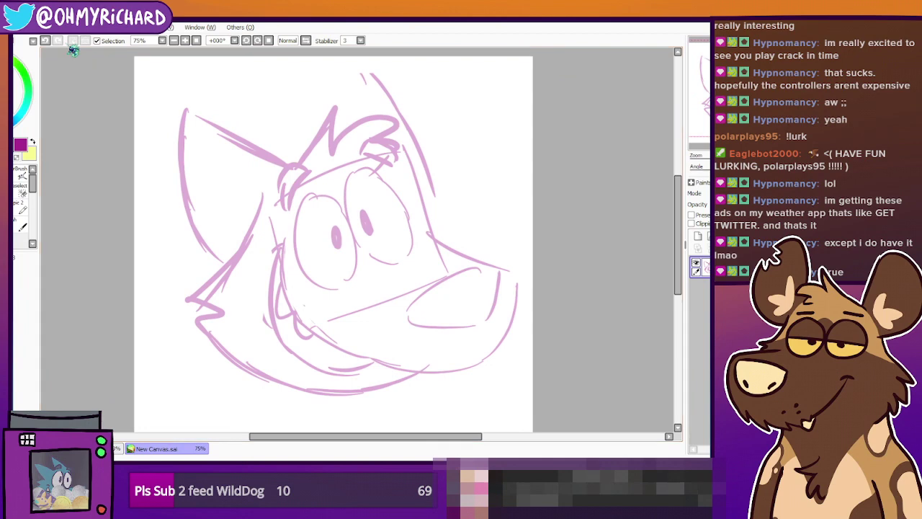
Transform the head sketch by enlarging it, tilting it counterclockwise and repositioning it to fill the canvas
scroll(294, 274, "down", 2)
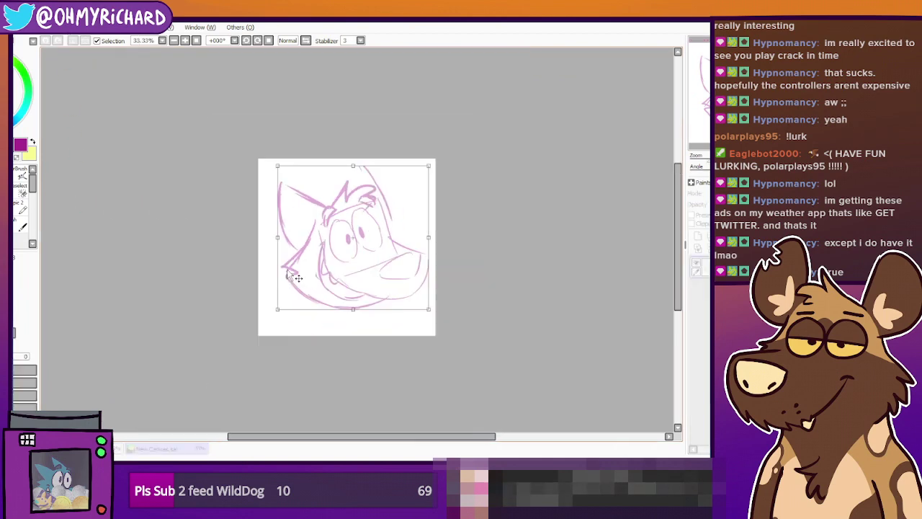
scroll(342, 283, "up", 2)
left_click_drag(401, 355, 376, 330)
scroll(348, 347, "down", 2)
mouse_move(346, 273)
left_mouse_down()
mouse_move(325, 259)
mouse_move(403, 294)
mouse_move(423, 334)
mouse_move(446, 317)
mouse_move(441, 326)
mouse_move(457, 326)
mouse_move(346, 286)
mouse_move(374, 275)
mouse_move(387, 293)
left_mouse_up()
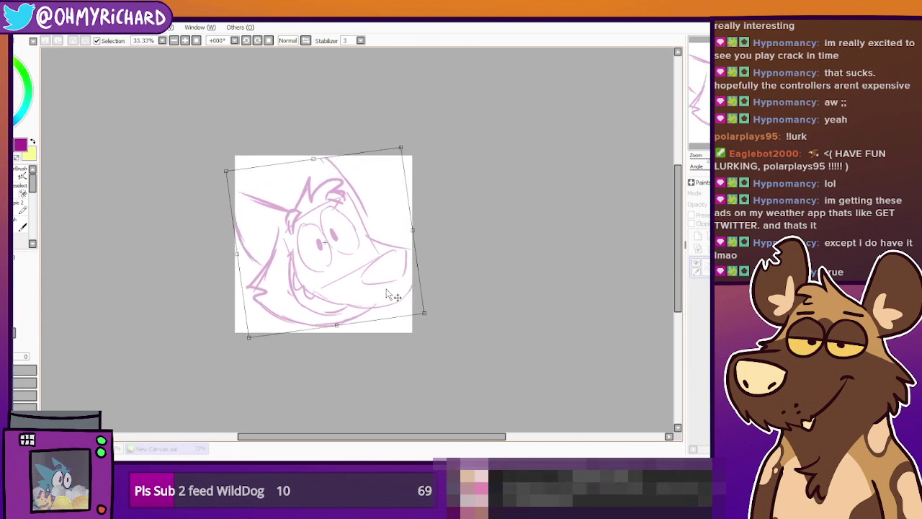
scroll(385, 281, "up", 3)
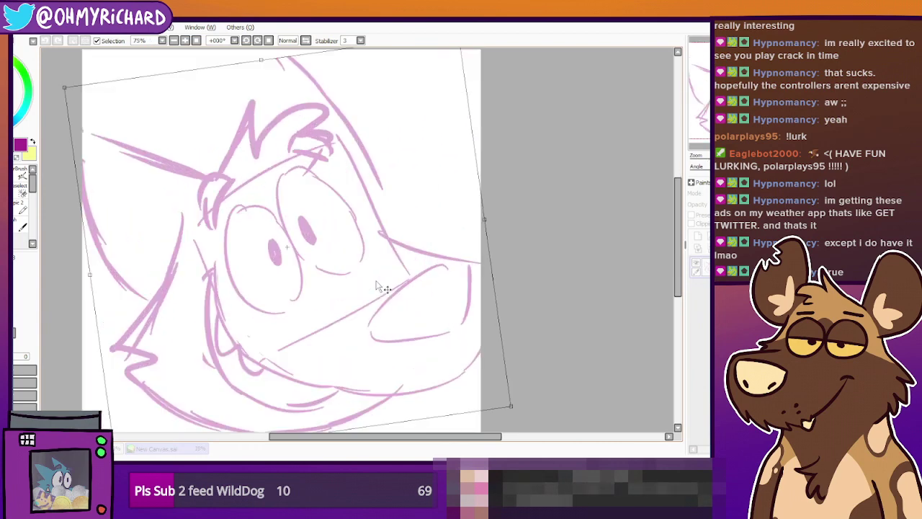
left_click_drag(369, 311, 405, 251)
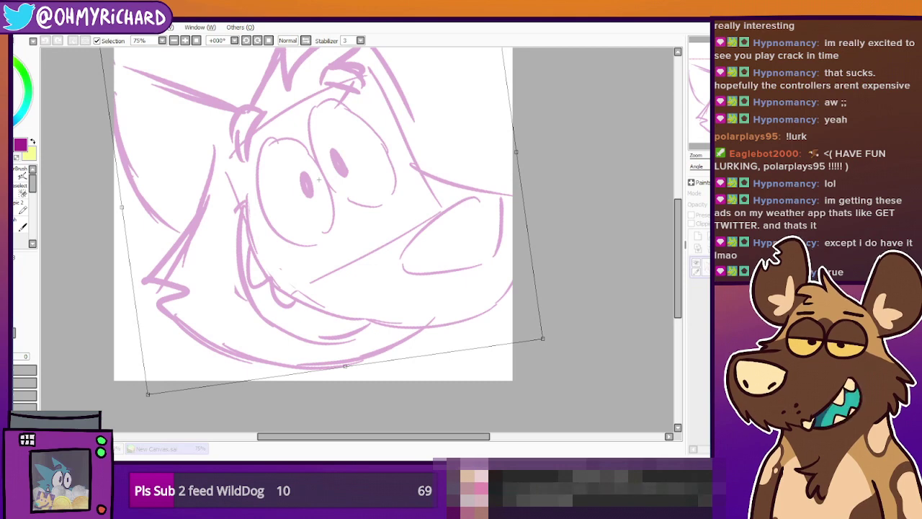
key("Return")
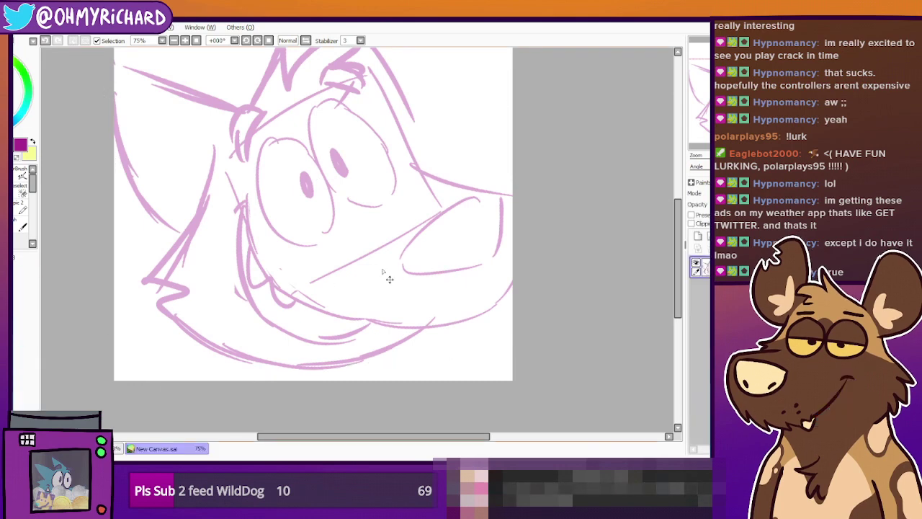
Erase the old jaw, teeth and most of the muzzle outline below the eyes, plus the fur line's upper end
mouse_move(457, 175)
left_mouse_down()
mouse_move(459, 195)
mouse_move(468, 175)
left_mouse_up()
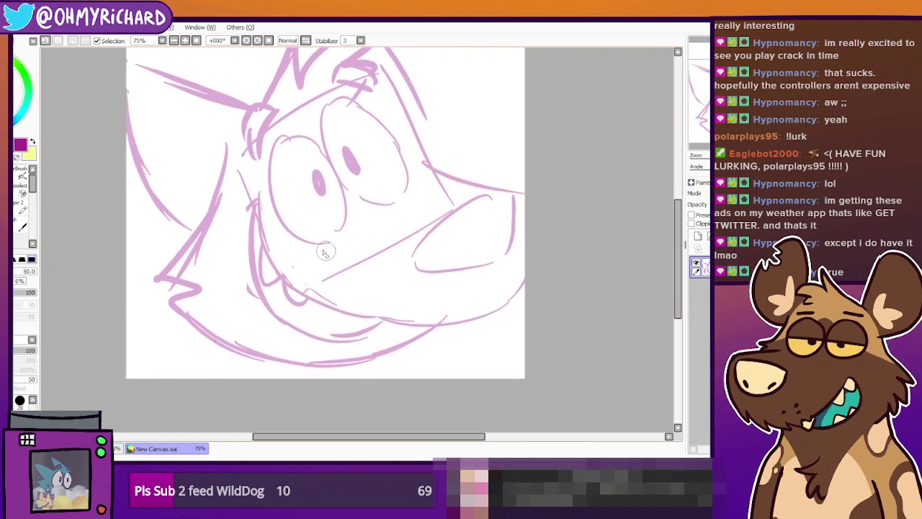
mouse_move(410, 342)
left_mouse_down()
mouse_move(396, 338)
mouse_move(408, 330)
mouse_move(375, 356)
mouse_move(339, 354)
mouse_move(425, 352)
left_mouse_up()
mouse_move(284, 306)
left_mouse_down()
mouse_move(255, 250)
mouse_move(305, 307)
mouse_move(272, 286)
mouse_move(279, 301)
left_mouse_up()
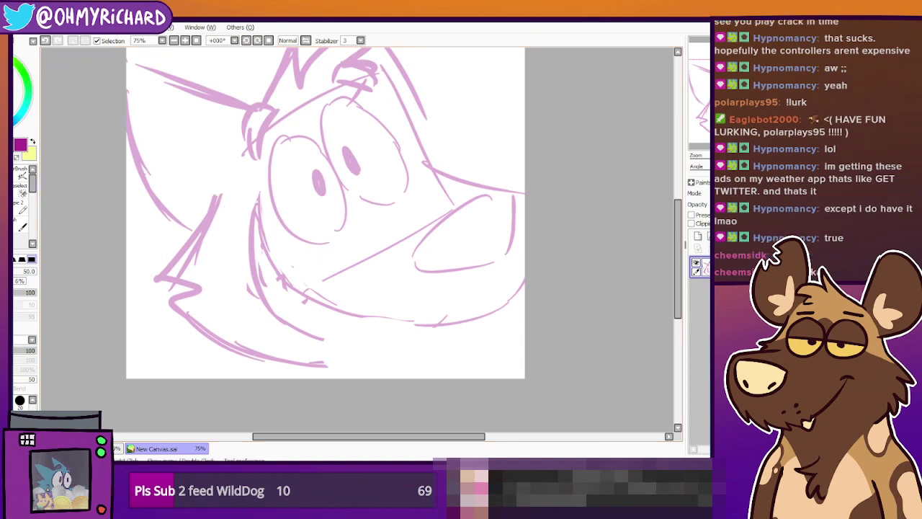
mouse_move(263, 259)
left_mouse_down()
mouse_move(260, 194)
mouse_move(252, 260)
mouse_move(284, 325)
mouse_move(311, 290)
mouse_move(343, 341)
mouse_move(419, 312)
mouse_move(493, 324)
left_mouse_up()
Draw half-closed eyelid lines across both eyes, retrying the far eye's line until it fits
key("n")
mouse_move(277, 209)
left_mouse_down()
mouse_move(322, 163)
mouse_move(277, 210)
left_mouse_up()
key("ctrl+z")
left_click_drag(329, 157, 399, 149)
key("ctrl+z")
left_click_drag(329, 155, 398, 149)
Redraw the muzzle's lower outline as one long curve from cheek to chin, undoing trial strokes, and add three whisker dots
mouse_move(254, 212)
left_mouse_down()
mouse_move(260, 231)
mouse_move(380, 334)
left_mouse_up()
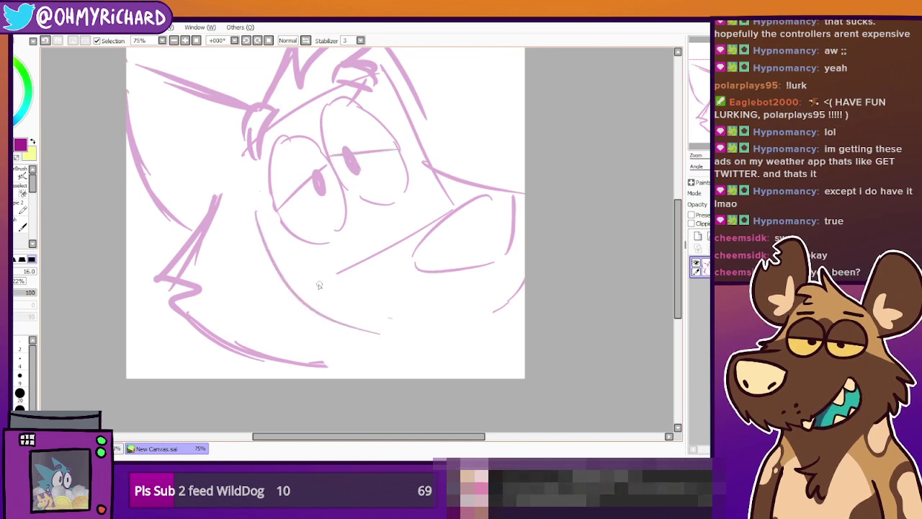
key("ctrl+z")
left_click_drag(272, 222, 397, 340)
key("ctrl+z")
left_click_drag(256, 215, 381, 347)
key("ctrl+z")
mouse_move(255, 219)
left_mouse_down()
mouse_move(455, 328)
mouse_move(508, 299)
left_mouse_up()
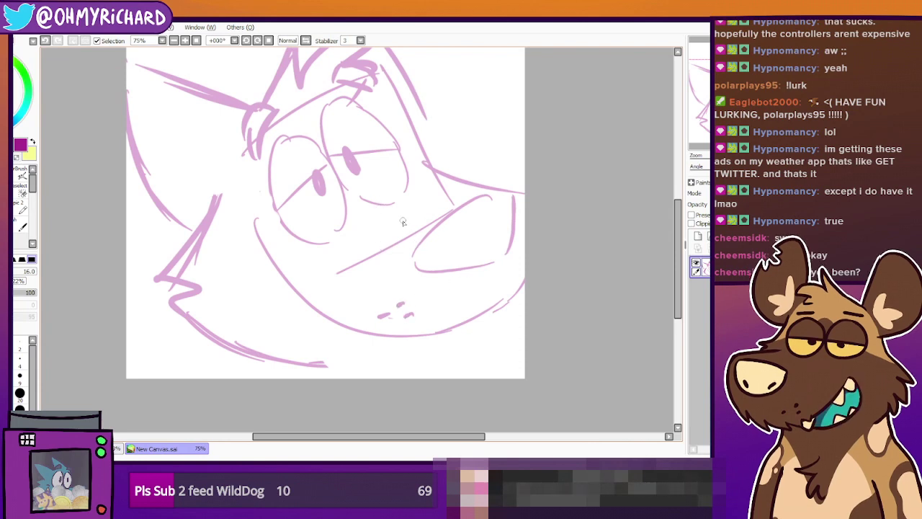
Draw straight lines from the eyes across the snout, and a curve under the near eye joining the lower line
mouse_move(340, 221)
left_mouse_down()
mouse_move(386, 239)
mouse_move(431, 250)
left_mouse_up()
left_click_drag(394, 190, 476, 206)
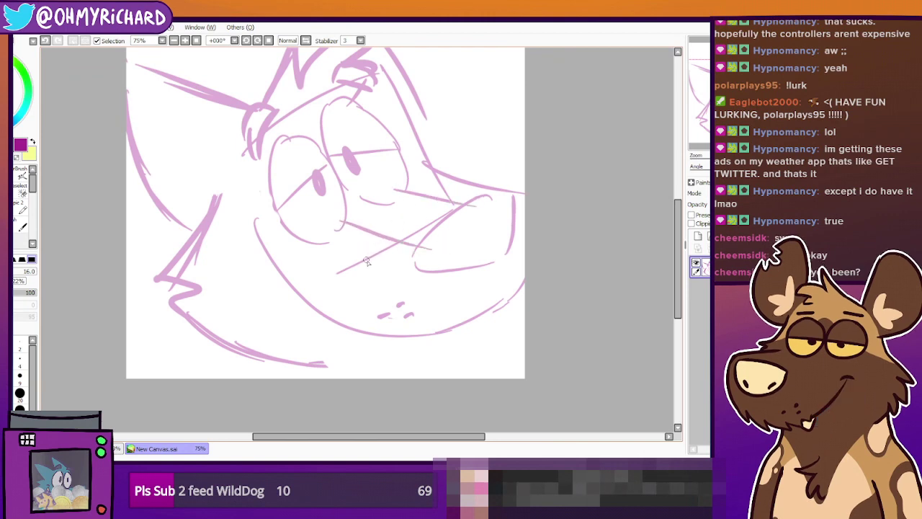
left_click_drag(353, 242, 428, 260)
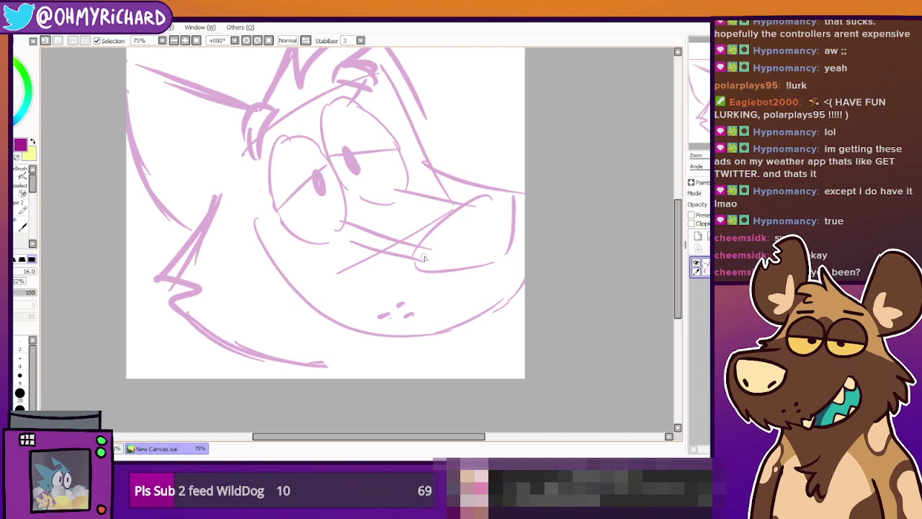
mouse_move(264, 202)
left_mouse_down()
mouse_move(267, 219)
mouse_move(331, 264)
left_mouse_up()
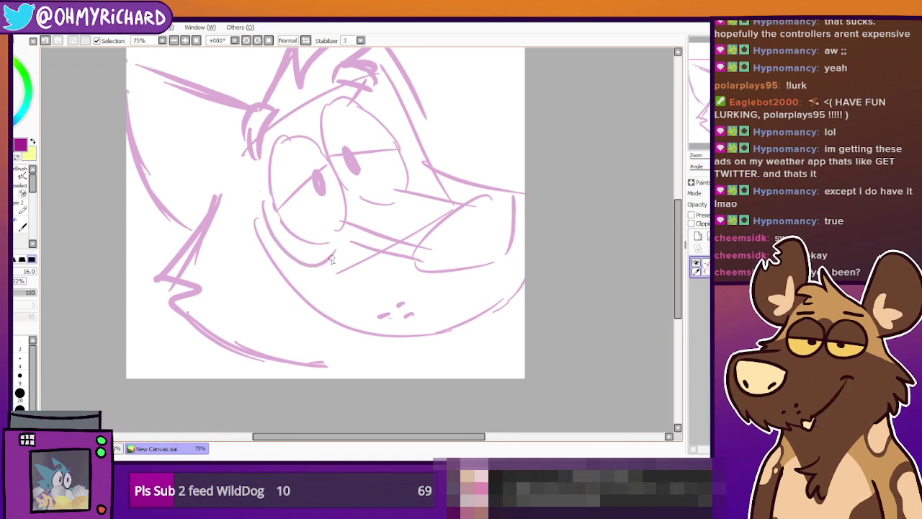
key("ctrl+z")
left_click_drag(318, 265, 349, 242)
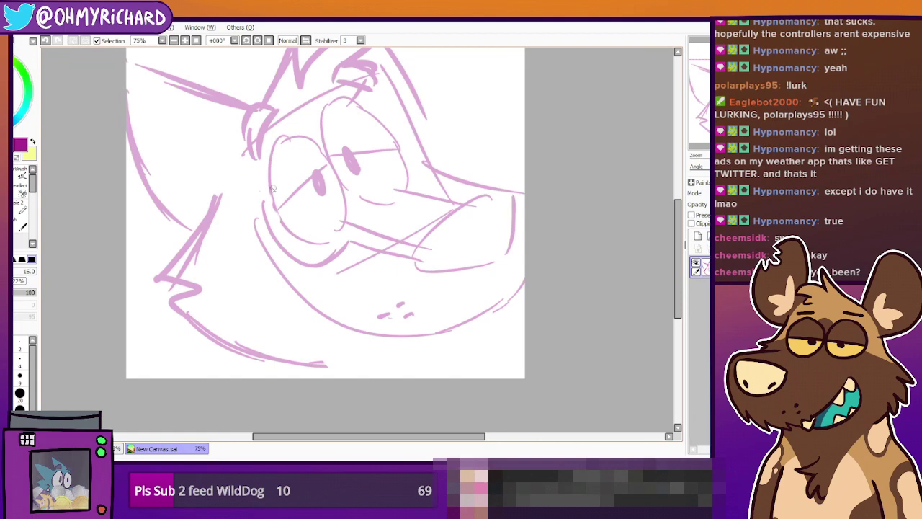
Connect the cheek fur and the under-eye curve in a point beside the near eye, erasing the rough overlap
mouse_move(240, 179)
left_mouse_down()
mouse_move(202, 231)
mouse_move(239, 174)
left_mouse_up()
key("ctrl+z")
mouse_move(208, 227)
left_mouse_down()
mouse_move(240, 174)
mouse_move(266, 211)
left_mouse_up()
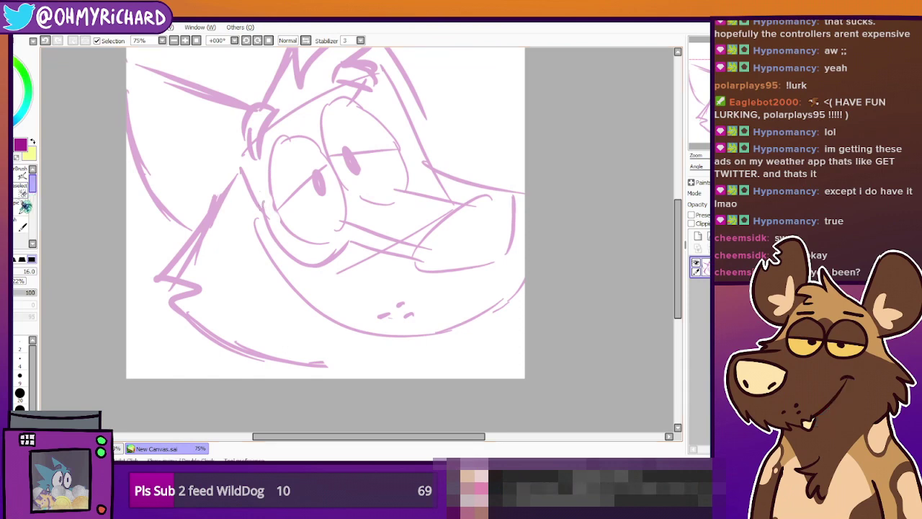
left_click(16, 195)
left_click_drag(263, 196, 269, 214)
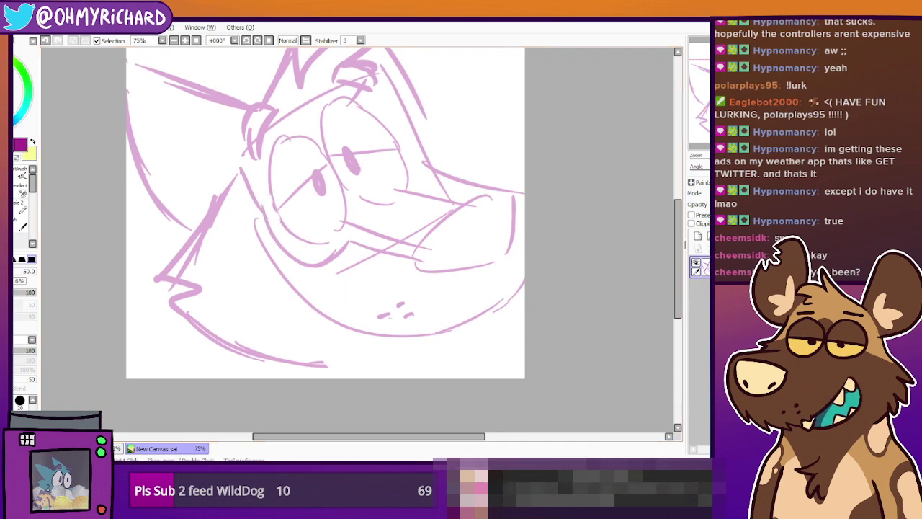
left_click(16, 191)
left_click_drag(657, 66, 667, 61)
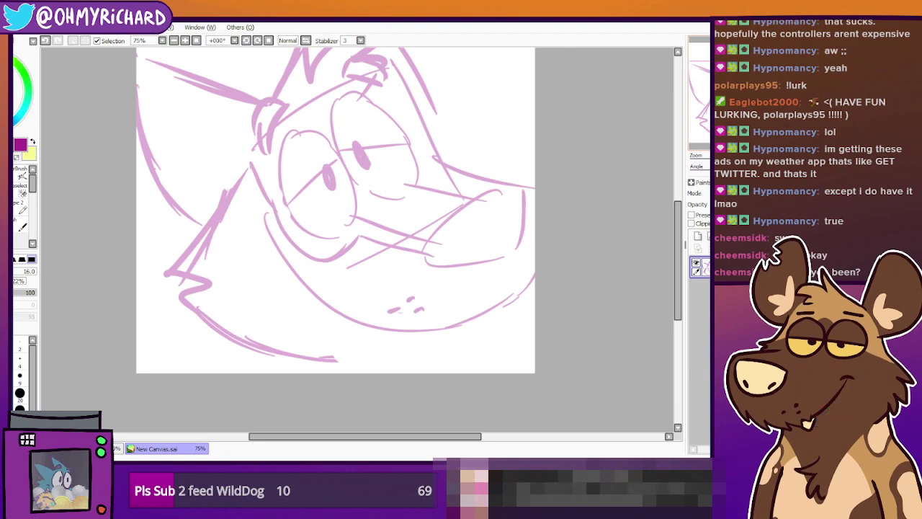
Erase the upper end of the muzzle curve and redraw it to meet the line under the near eye
key("e")
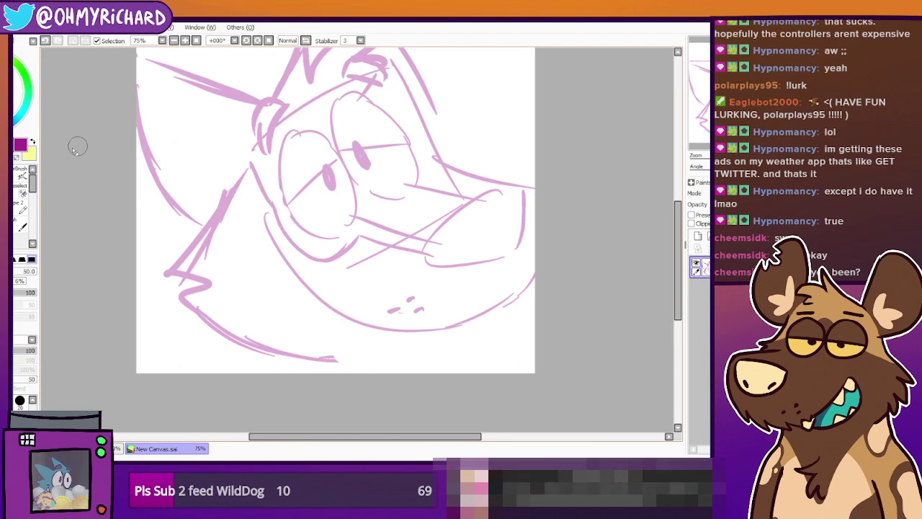
left_click(26, 180)
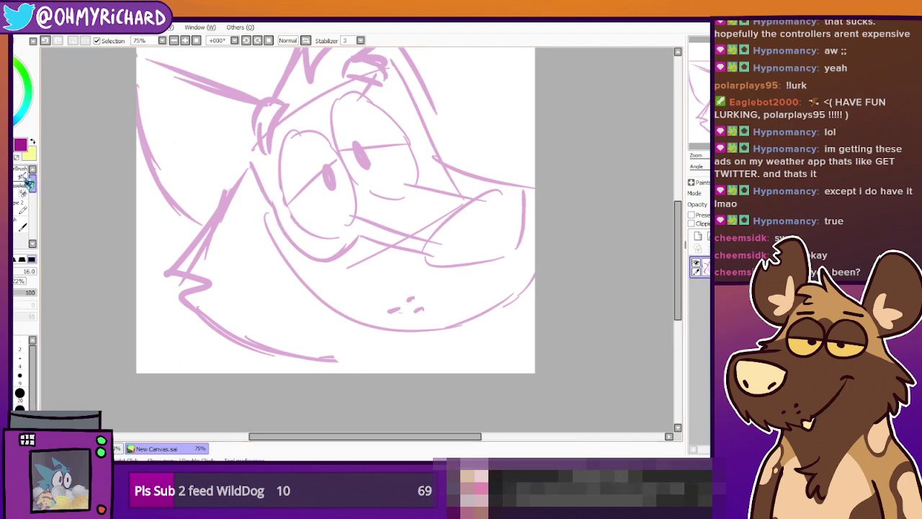
key("e")
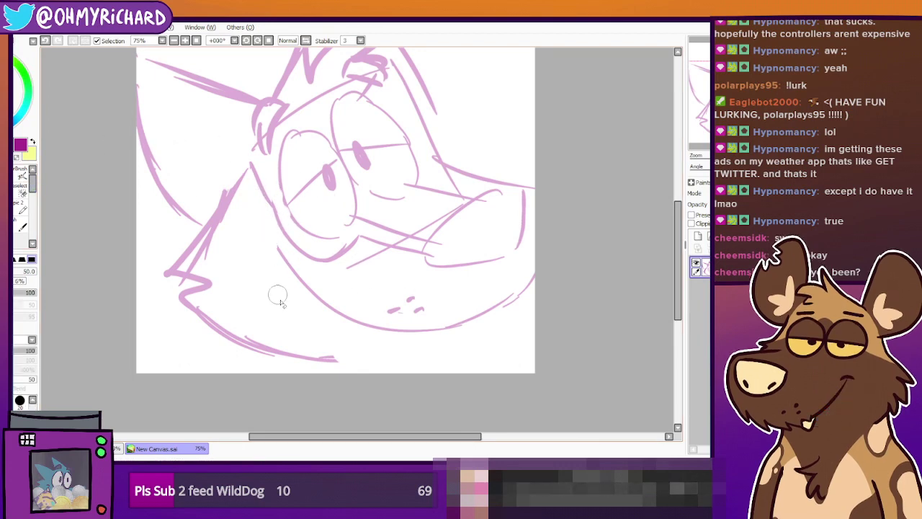
key("e")
left_click_drag(271, 211, 303, 270)
key("ctrl+z")
left_click_drag(271, 210, 301, 279)
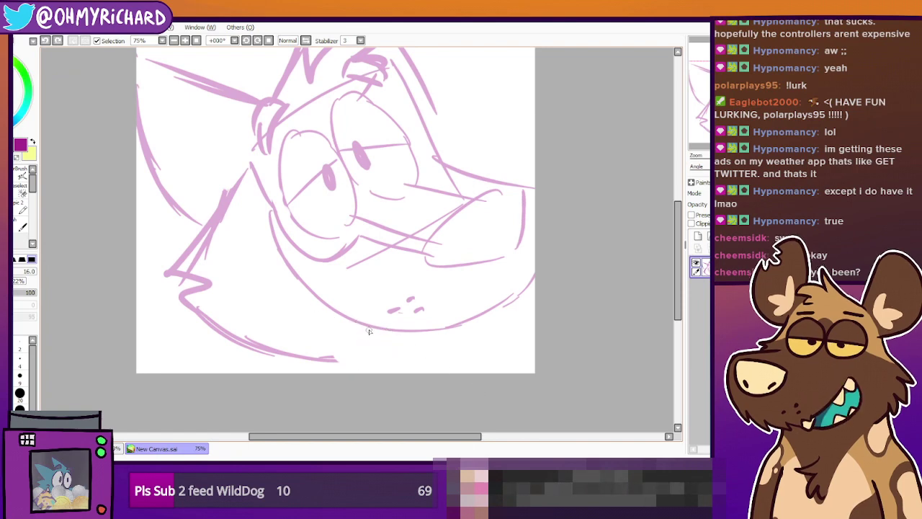
Add a pointed fang beneath the muzzle and a curved lower jaw stroke near the chin
left_click_drag(368, 329, 398, 336)
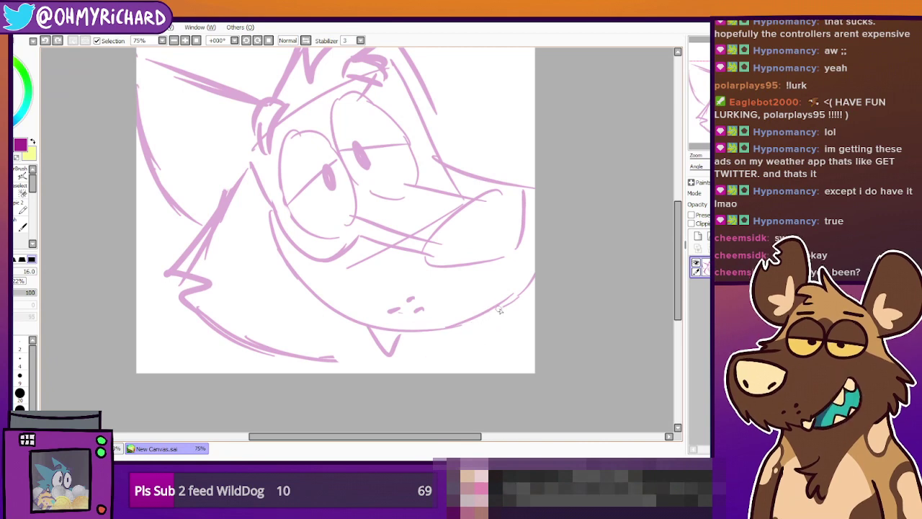
left_click_drag(505, 309, 451, 358)
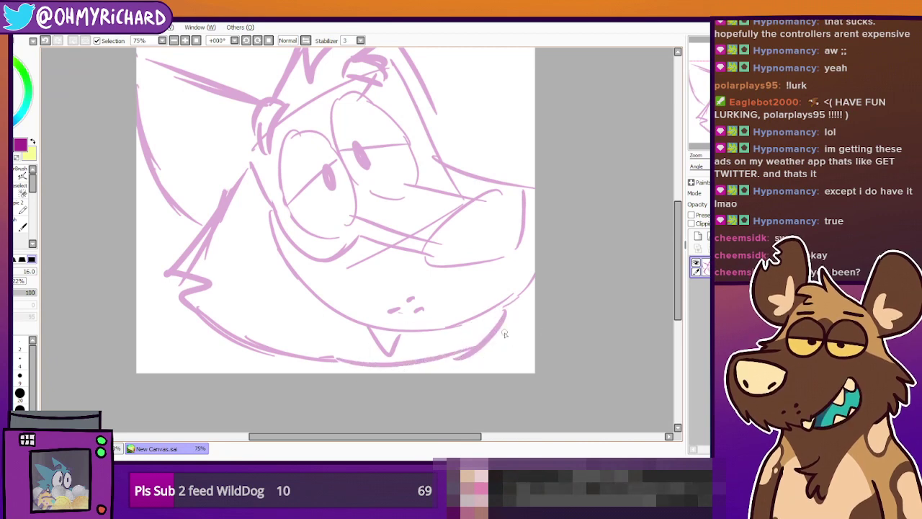
Draw a zigzag cheek fur tuft behind the snout on the far side of the head, undoing the first try
left_click_drag(477, 209, 436, 264)
left_click_drag(379, 183, 451, 187)
key("ctrl+z")
mouse_move(378, 183)
left_mouse_down()
mouse_move(457, 203)
mouse_move(438, 216)
mouse_move(460, 242)
left_mouse_up()
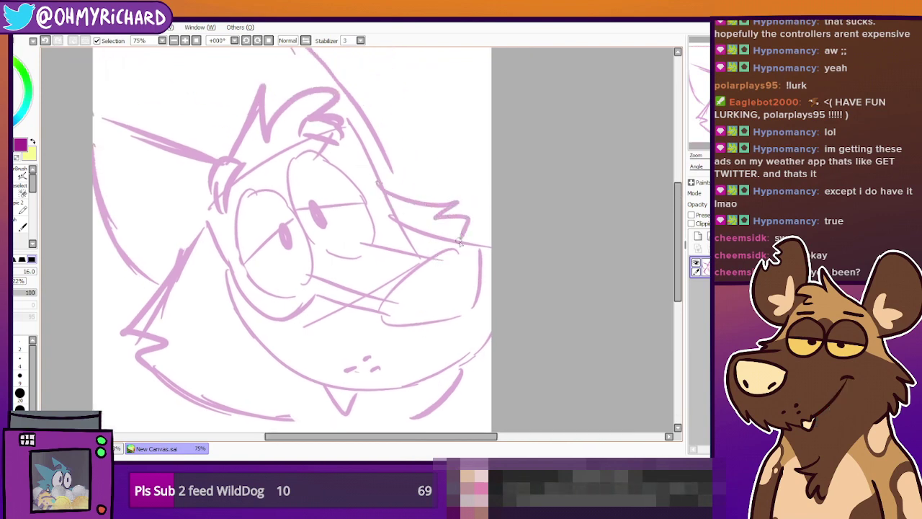
Redraw the far-side cheek fur tuft so its jagged lower edge reaches the snout line
key("ctrl+z")
mouse_move(386, 189)
left_mouse_down()
mouse_move(473, 194)
mouse_move(452, 216)
mouse_move(467, 235)
mouse_move(477, 186)
mouse_move(467, 210)
mouse_move(477, 238)
mouse_move(482, 203)
mouse_move(475, 247)
left_mouse_up()
key("ctrl+z")
mouse_move(425, 229)
left_mouse_down()
mouse_move(454, 185)
mouse_move(479, 298)
left_mouse_up()
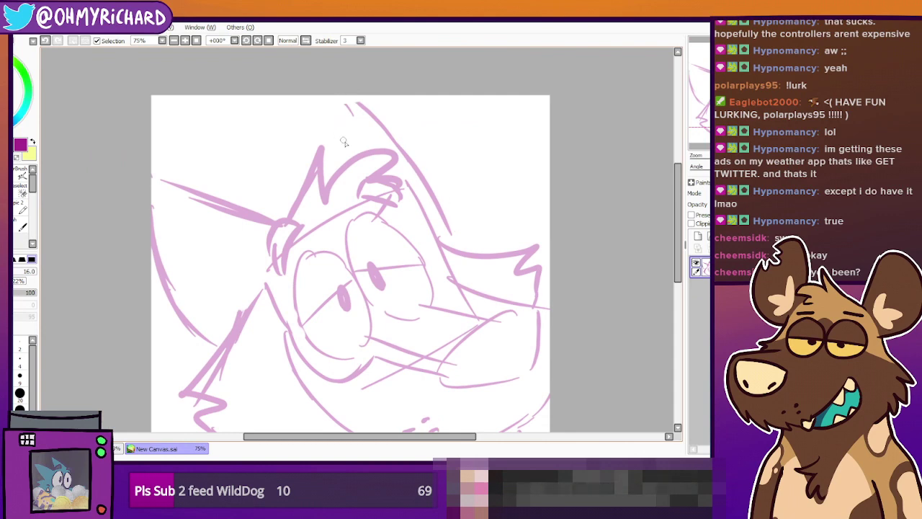
Draw the inner side of the far ear from its tip down to the hair and close the near ear's tip
left_click_drag(346, 100, 334, 164)
left_click_drag(345, 100, 336, 171)
left_click_drag(702, 129, 698, 126)
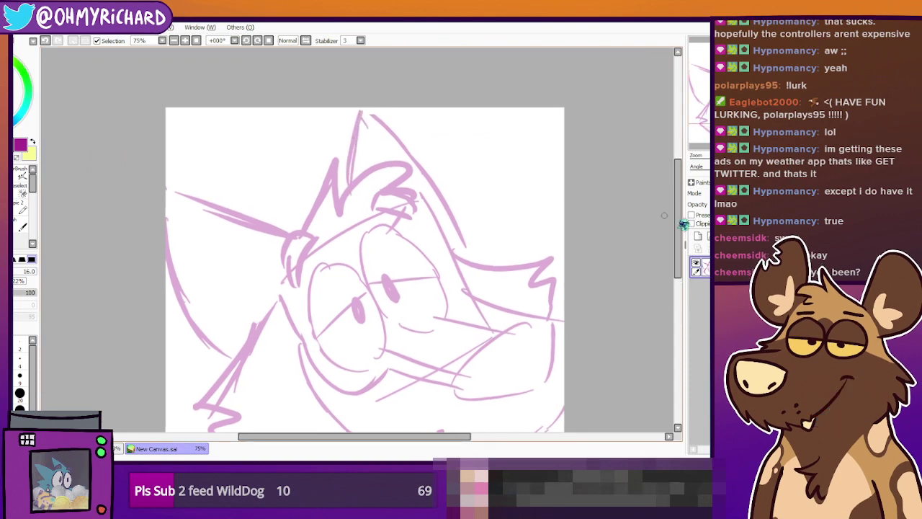
mouse_move(455, 250)
left_mouse_down()
mouse_move(450, 179)
mouse_move(425, 185)
left_mouse_up()
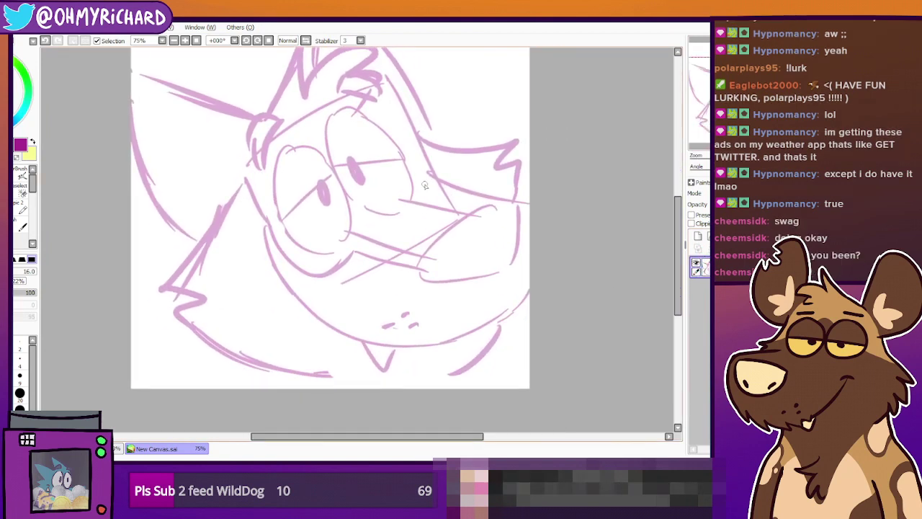
mouse_move(490, 189)
left_mouse_down()
mouse_move(506, 256)
mouse_move(522, 224)
mouse_move(456, 235)
mouse_move(440, 251)
mouse_move(447, 245)
mouse_move(433, 243)
left_mouse_up()
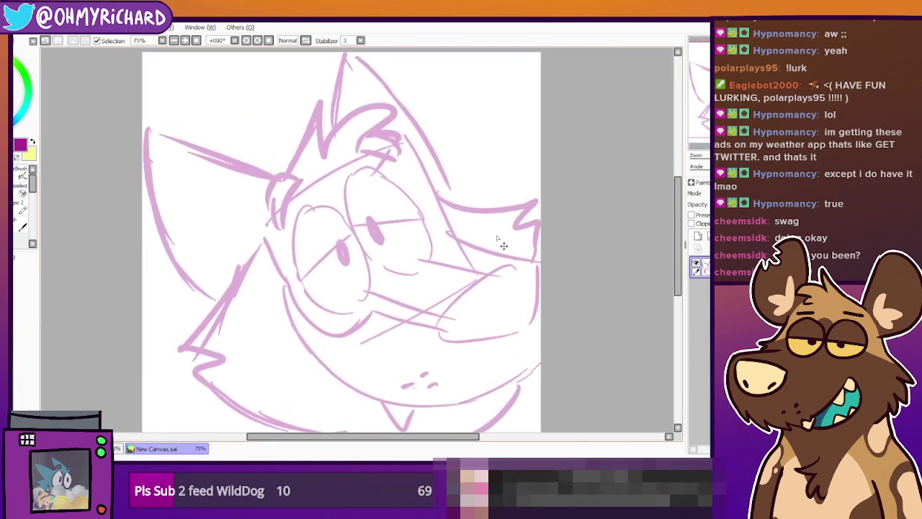
left_click_drag(504, 245, 479, 231)
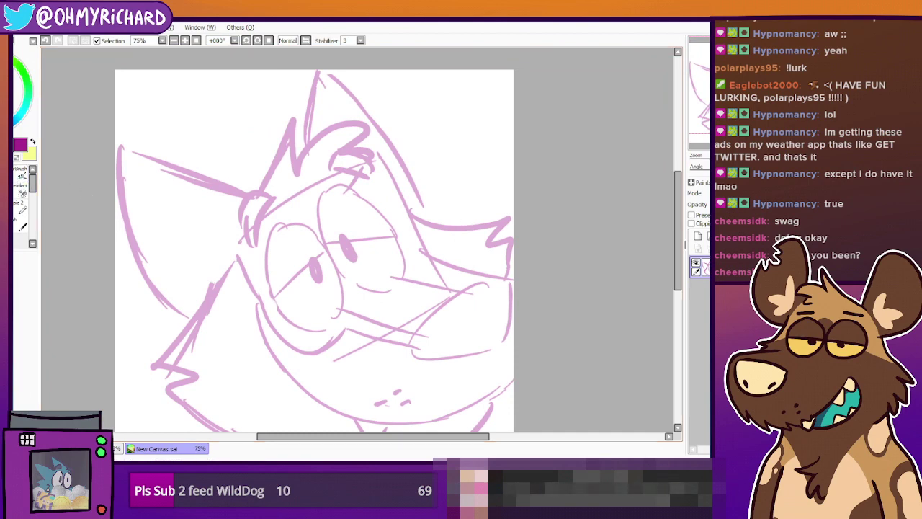
Lasso the far ear, shift it outward and tilt it slightly away from the hair tuft, apply the transform and deselect
mouse_move(430, 172)
left_mouse_down()
mouse_move(384, 106)
mouse_move(317, 54)
mouse_move(302, 77)
mouse_move(305, 142)
mouse_move(336, 116)
mouse_move(378, 141)
left_mouse_up()
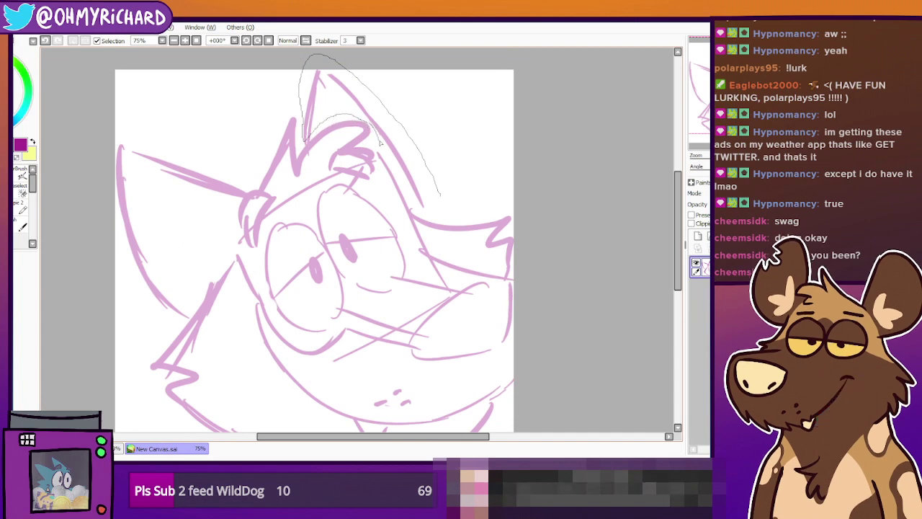
left_click_drag(407, 186, 435, 191)
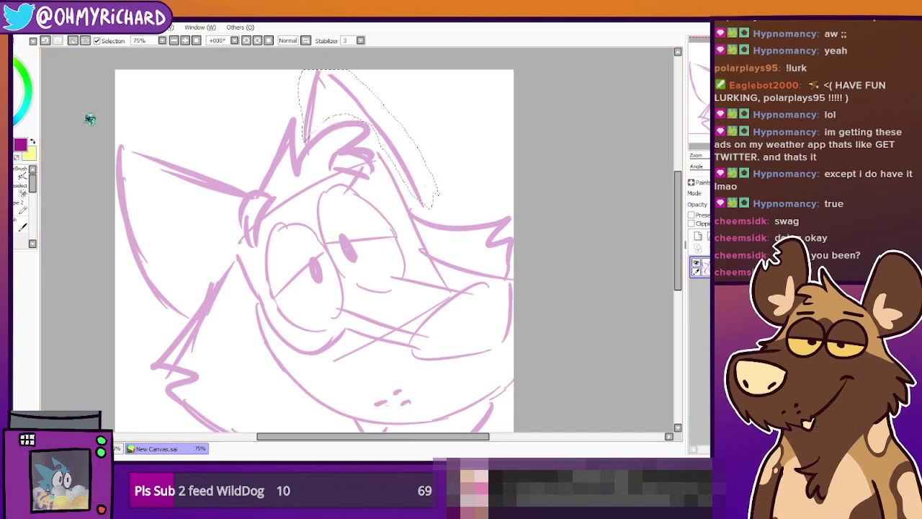
key("ctrl+t")
left_click_drag(405, 174, 420, 177)
left_click_drag(494, 200, 480, 202)
mouse_move(425, 166)
left_mouse_down()
mouse_move(477, 179)
mouse_move(433, 167)
left_mouse_up()
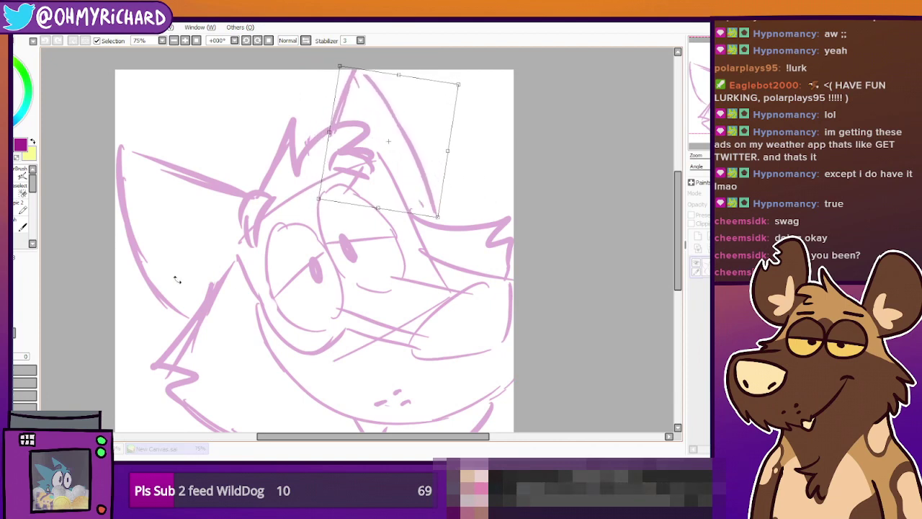
left_click(25, 423)
mouse_move(428, 256)
left_mouse_down()
mouse_move(414, 180)
mouse_move(421, 240)
left_mouse_up()
left_click(11, 151)
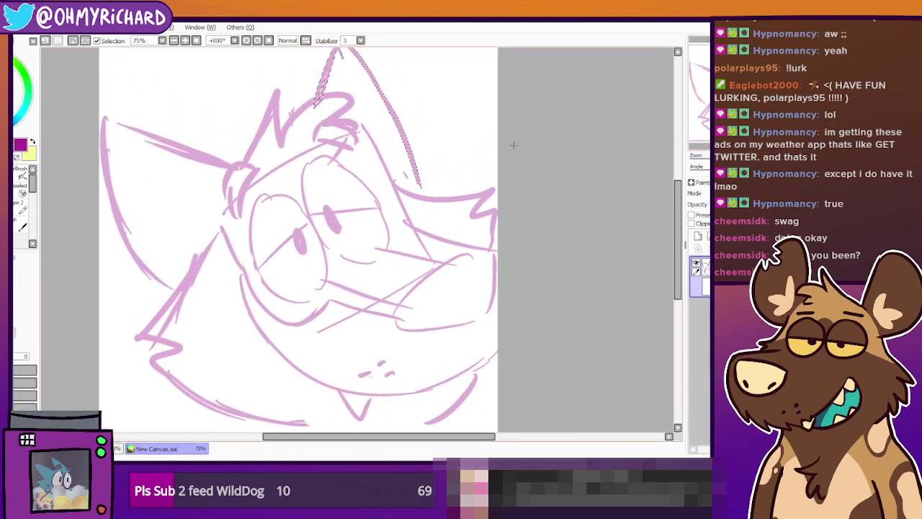
left_click(521, 175)
Erase the forehead hair tuft and redraw it as a wider spiky curve that ends above the far eye
left_click(21, 173)
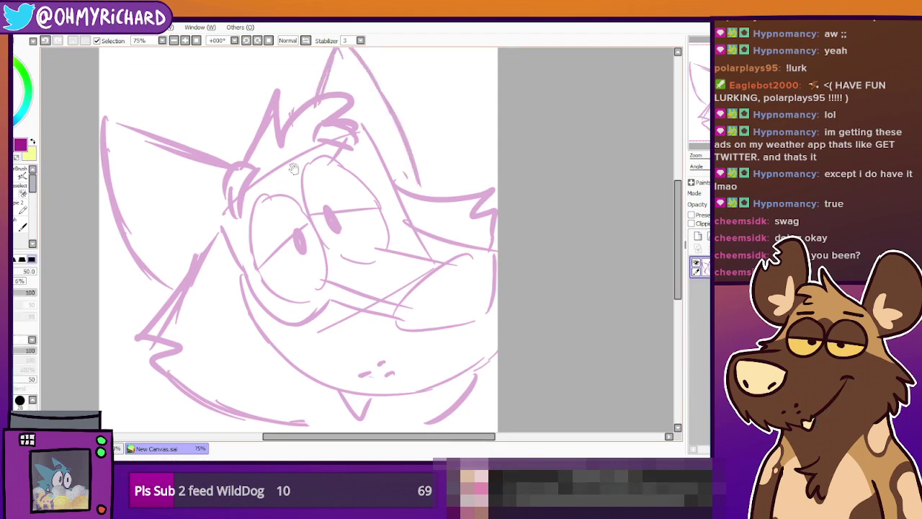
left_click_drag(293, 169, 279, 196)
mouse_move(335, 160)
left_mouse_down()
mouse_move(294, 155)
mouse_move(318, 141)
mouse_move(279, 119)
mouse_move(250, 132)
mouse_move(233, 170)
mouse_move(250, 171)
mouse_move(185, 189)
mouse_move(237, 120)
left_mouse_up()
left_click(21, 174)
key("ctrl+z")
mouse_move(206, 186)
left_mouse_down()
mouse_move(254, 116)
mouse_move(339, 112)
mouse_move(298, 128)
mouse_move(317, 170)
left_mouse_up()
key("ctrl+z")
mouse_move(207, 177)
left_mouse_down()
mouse_move(226, 135)
mouse_move(241, 148)
mouse_move(306, 116)
mouse_move(333, 138)
mouse_move(319, 178)
left_mouse_up()
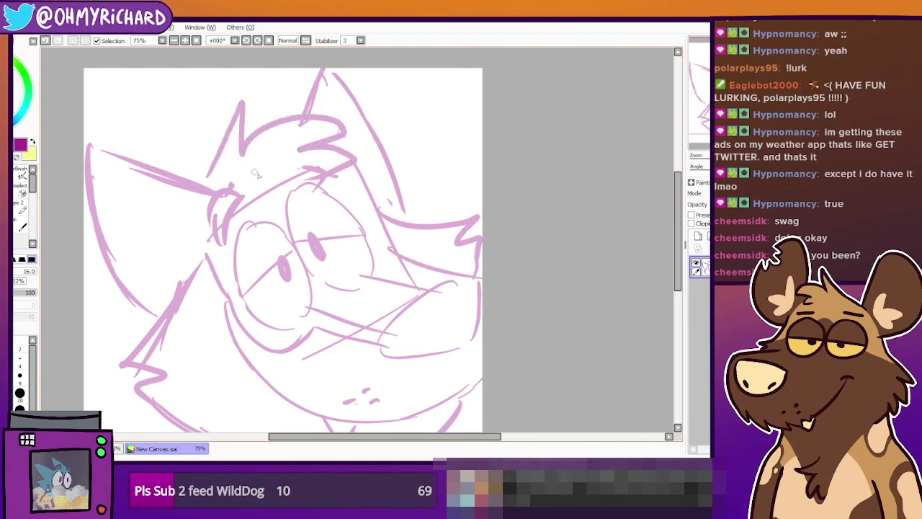
Try a jagged fur stroke along the brow above both eyes and undo it
mouse_move(240, 203)
left_mouse_down()
mouse_move(285, 205)
mouse_move(275, 190)
mouse_move(324, 180)
left_mouse_up()
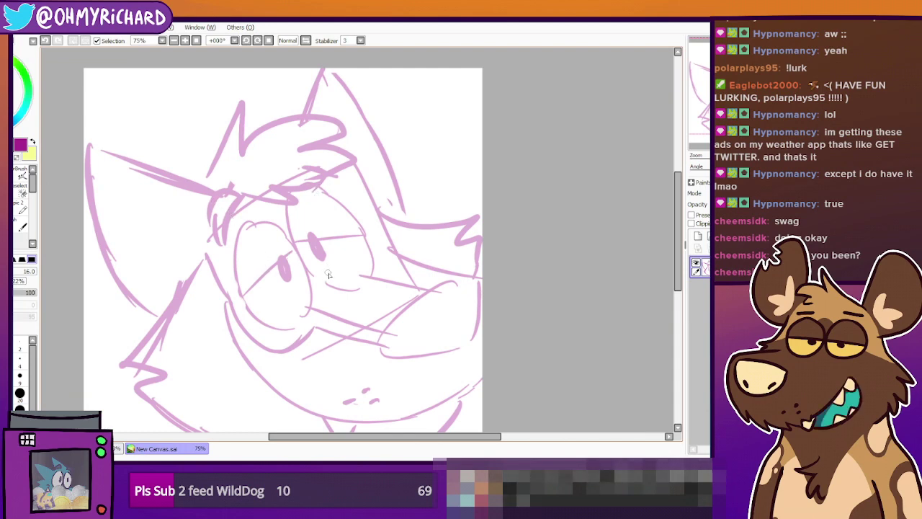
key("ctrl+z")
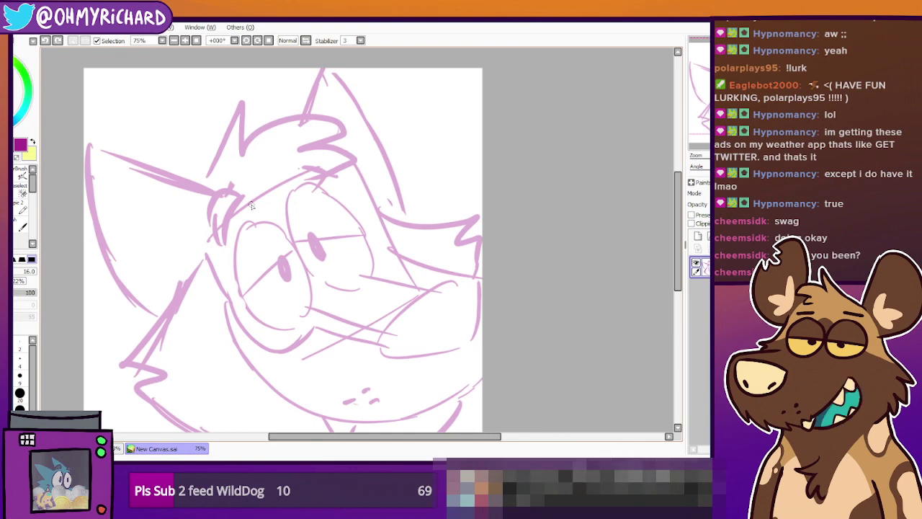
Erase the upper end of the muzzle curve under the near eye and redraw it as a cleaner line
left_click_drag(303, 302, 297, 204)
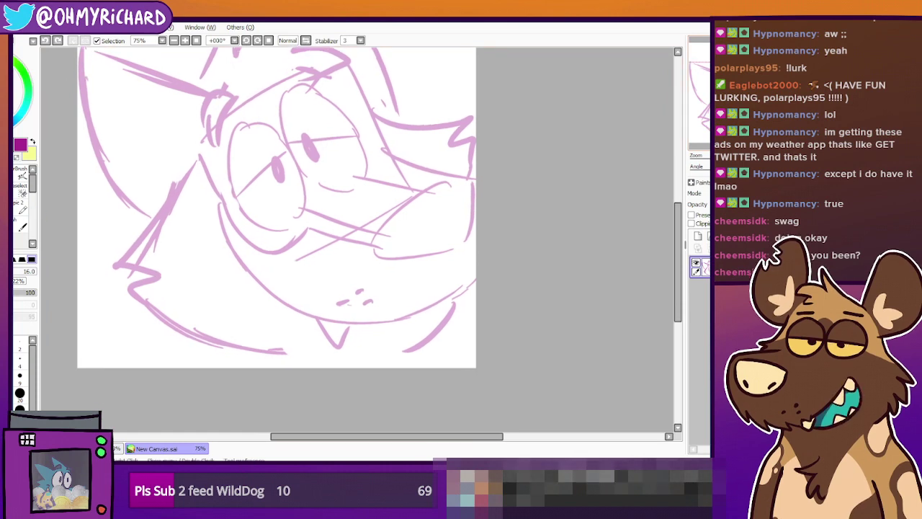
key("e")
left_click_drag(229, 241, 234, 260)
left_click_drag(288, 217, 288, 230)
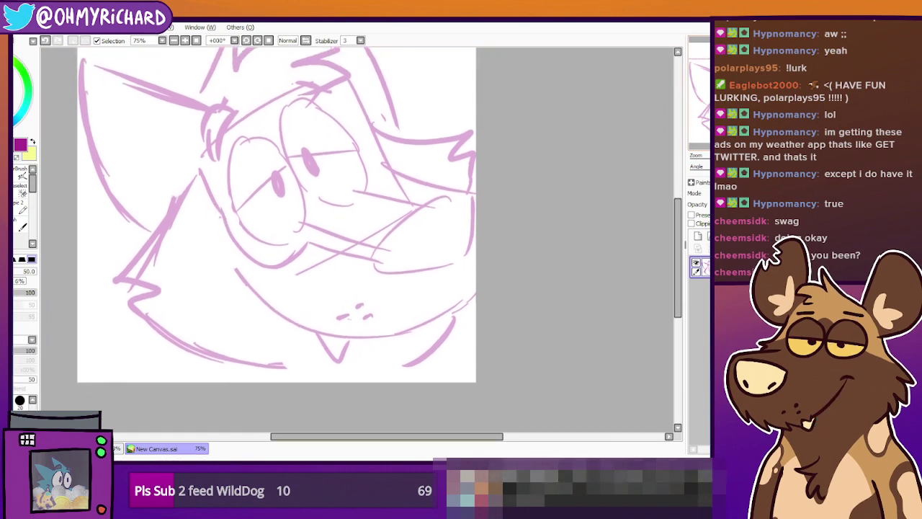
left_click(23, 208)
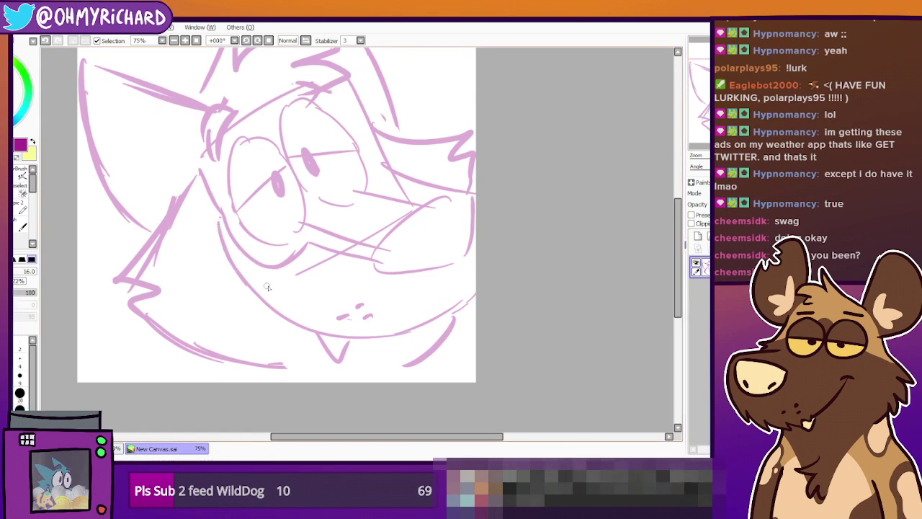
left_click_drag(288, 216, 276, 226)
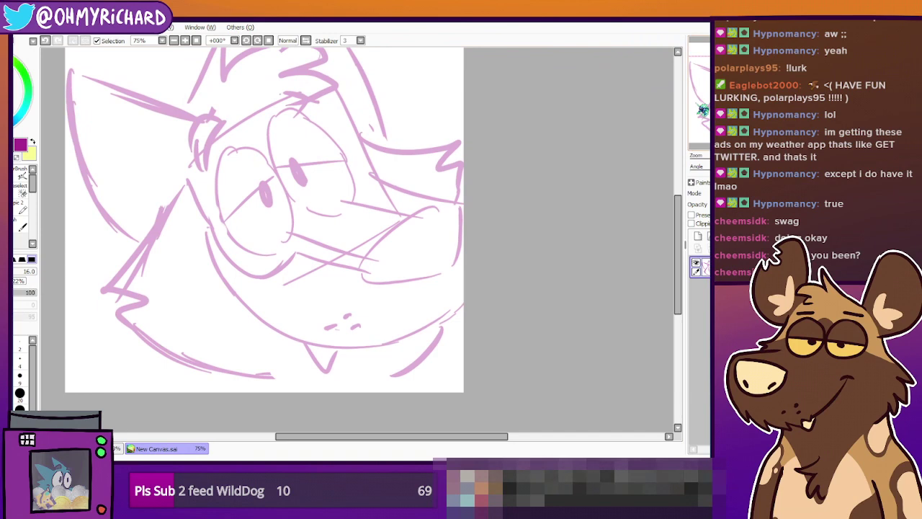
left_click_drag(289, 216, 295, 267)
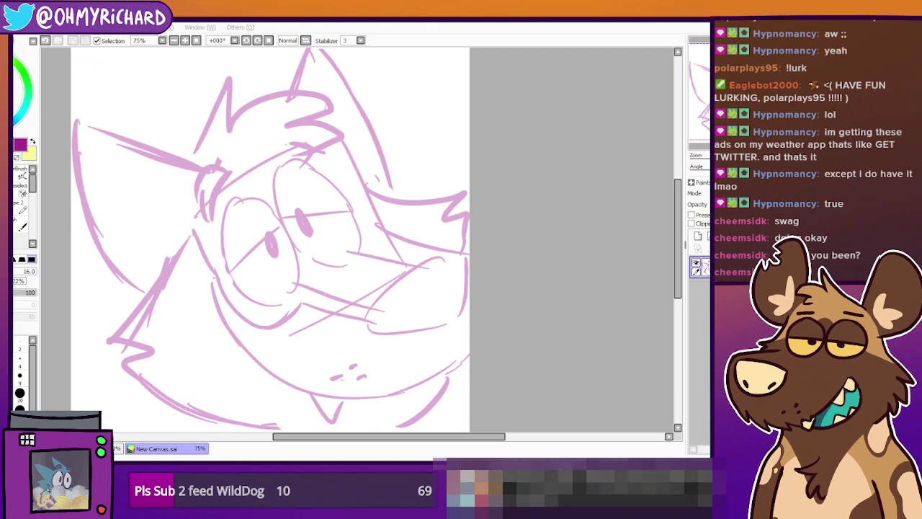
Draw two inner ear lines meeting in a point inside the near ear
left_click(446, 424)
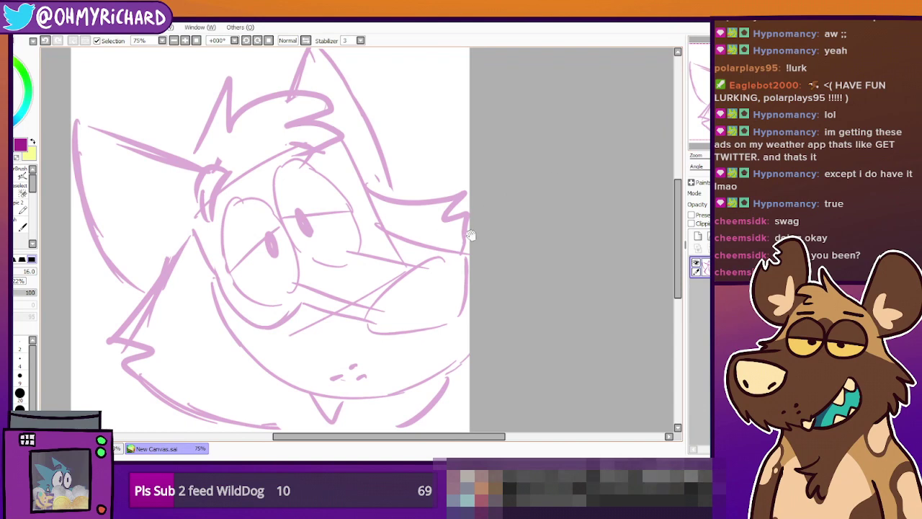
left_click_drag(512, 225, 530, 207)
left_click_drag(125, 148, 216, 185)
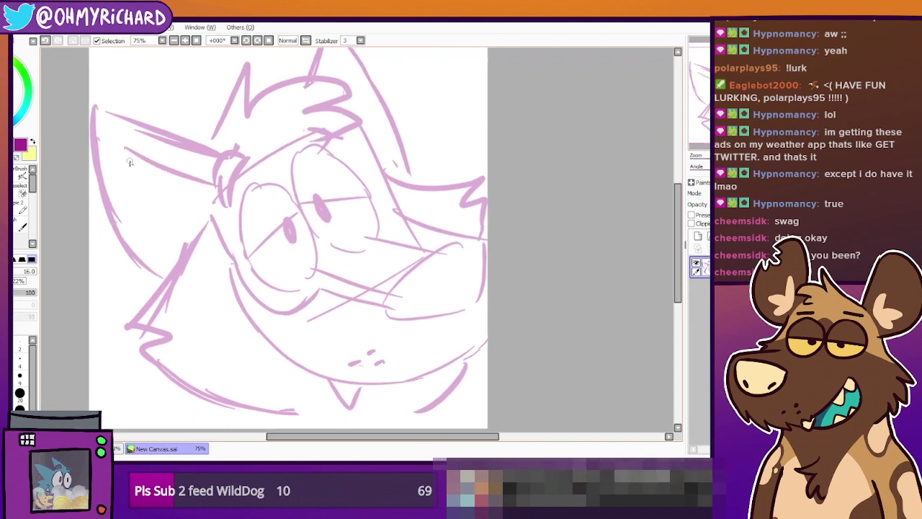
left_click_drag(122, 151, 174, 252)
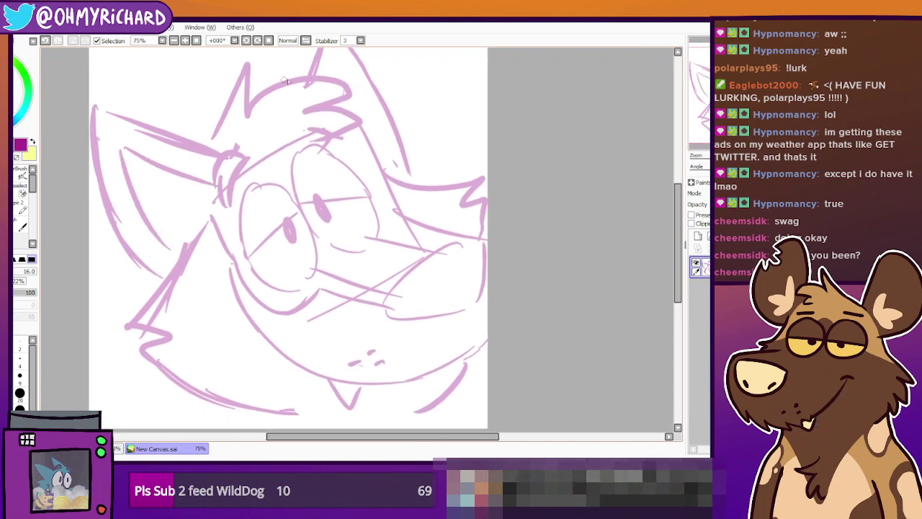
Draw the inner ear lines inside the far ear, replacing the first tries, and erase the rough overlap near its outer edge and tip
left_click_drag(492, 105, 481, 131)
left_click_drag(335, 73, 387, 193)
key("e")
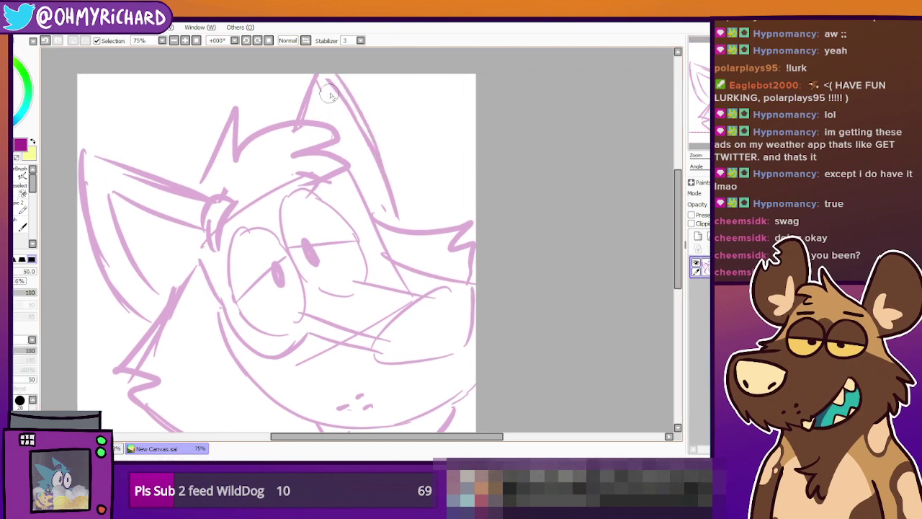
left_click_drag(327, 79, 364, 148)
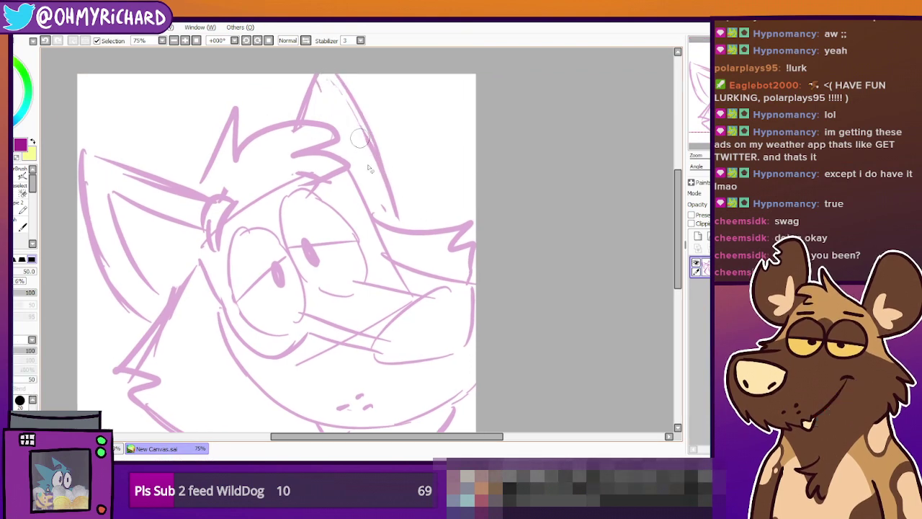
left_click(17, 173)
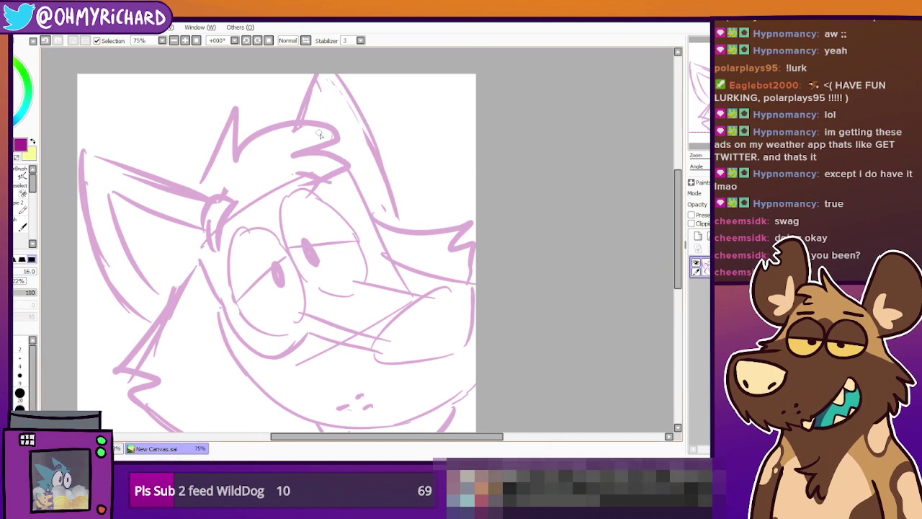
key("ctrl+z")
left_click_drag(325, 96, 317, 139)
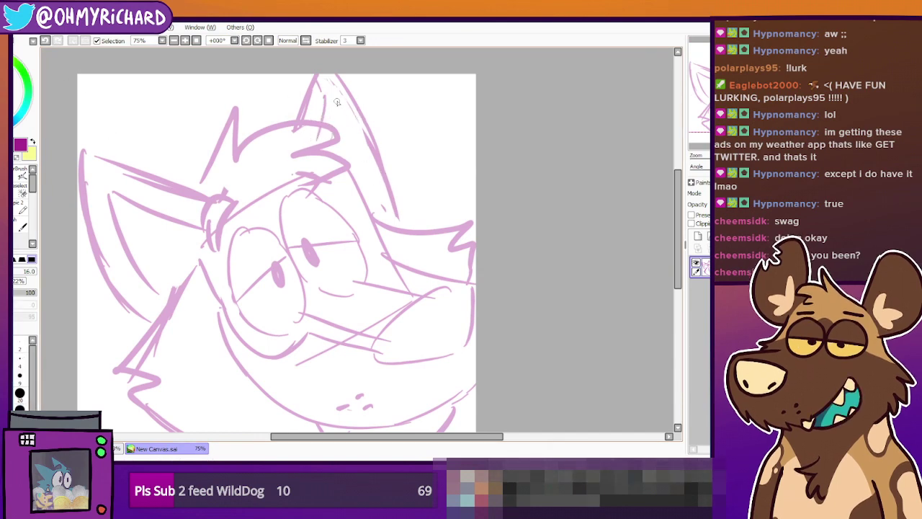
key("ctrl+z")
left_click_drag(333, 94, 375, 217)
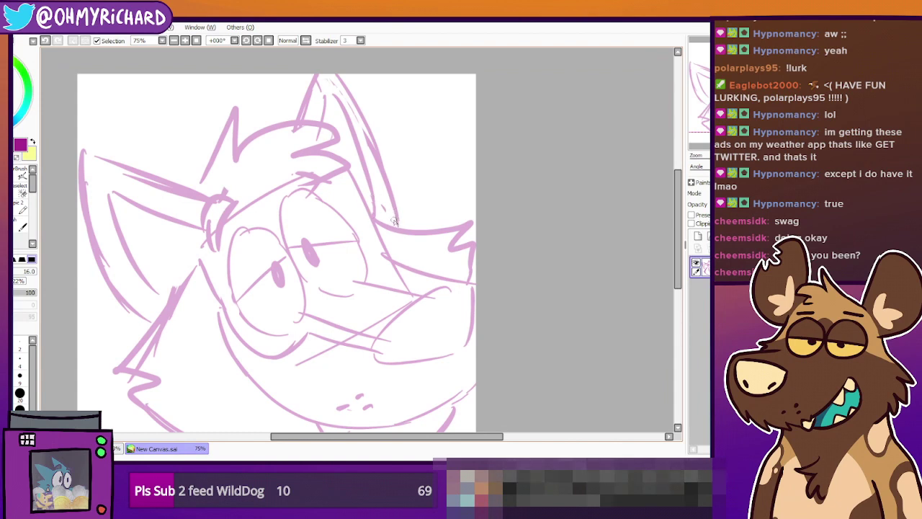
key("e")
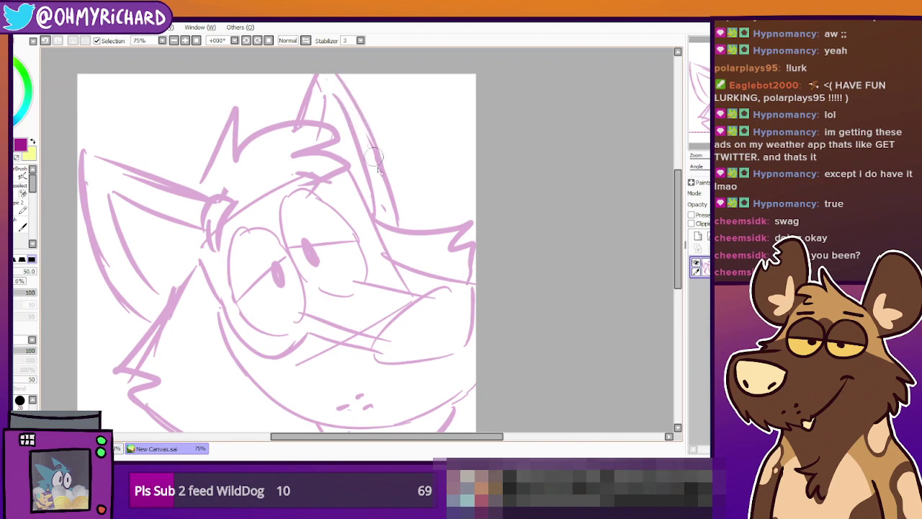
left_click_drag(319, 88, 322, 89)
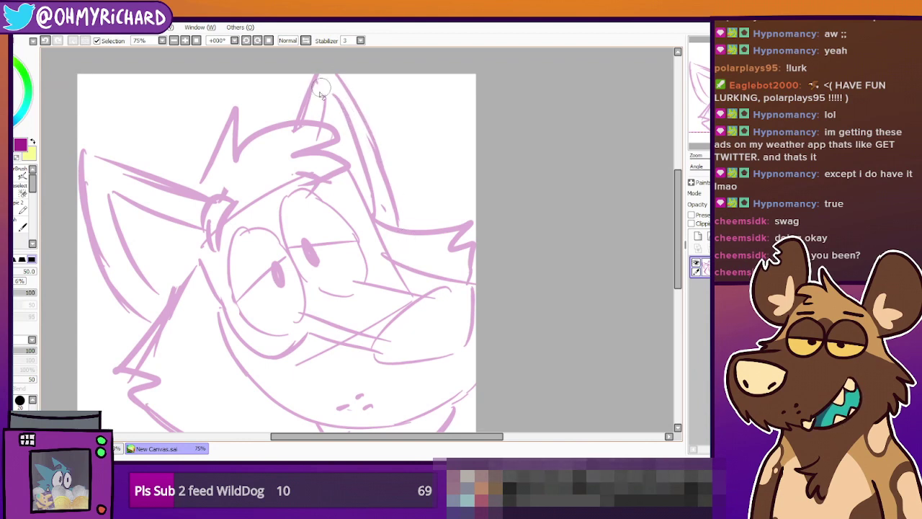
Erase the middle of the straight brow line and replace it with a jagged fur edge above the eyes
left_click_drag(299, 240, 328, 226)
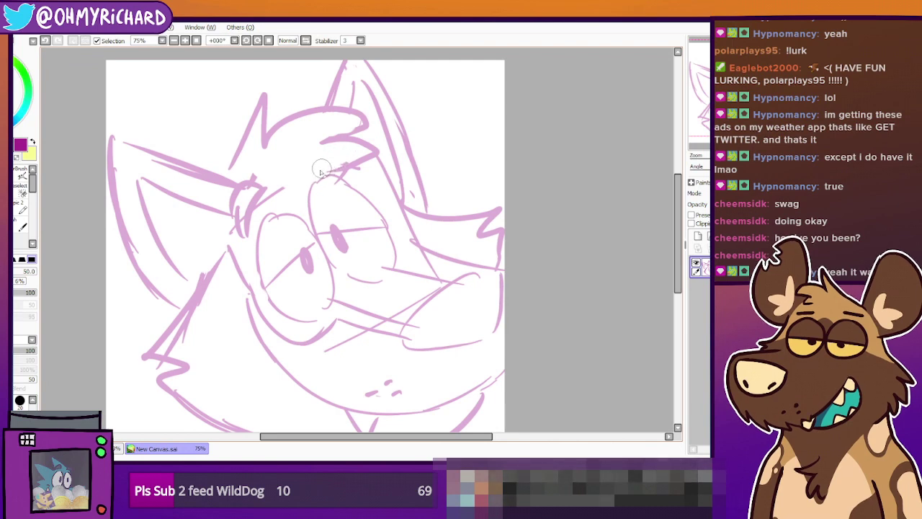
key("n")
mouse_move(292, 187)
left_mouse_down()
mouse_move(314, 179)
mouse_move(310, 189)
mouse_move(321, 174)
left_mouse_up()
key("ctrl+z")
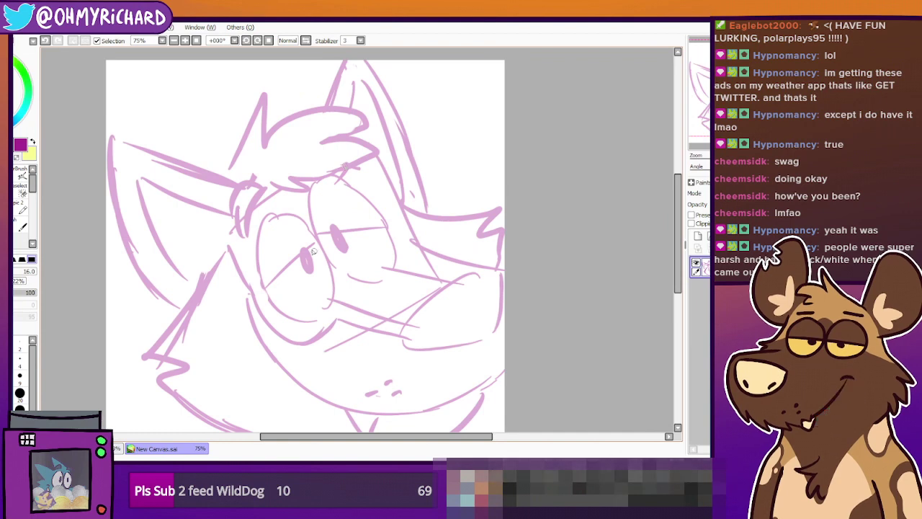
Redraw the cheek fur and face outline to meet in a point below the near ear, erasing stray overlap around the ear base and brow
key("space")
left_click_drag(98, 223, 77, 169)
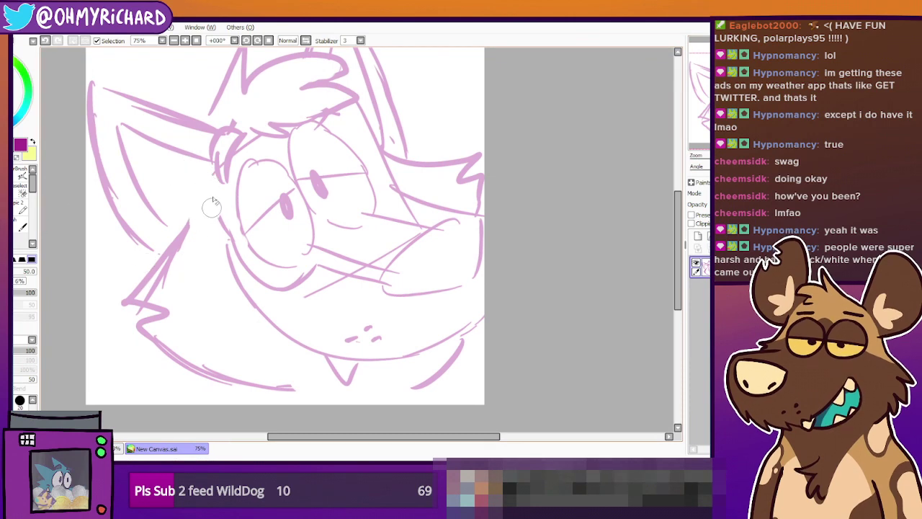
left_click(10, 193)
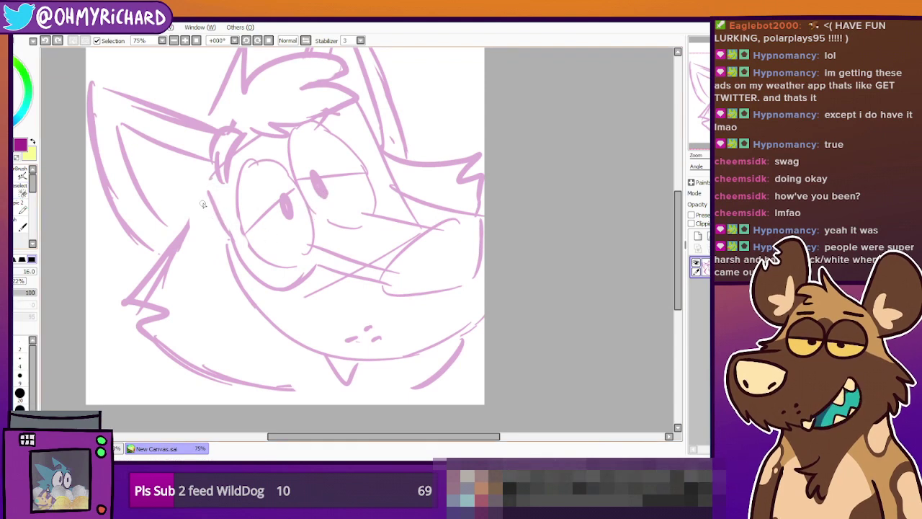
left_click(19, 193)
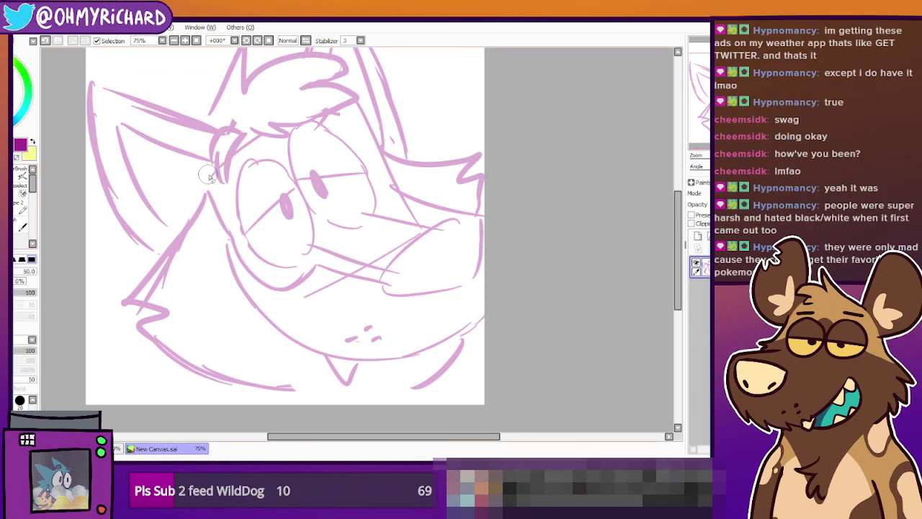
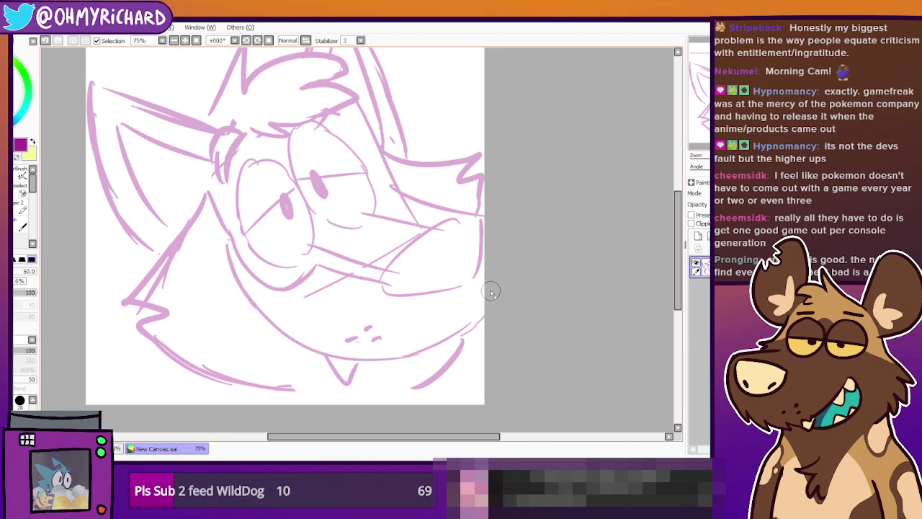
left_click_drag(63, 194, 75, 195)
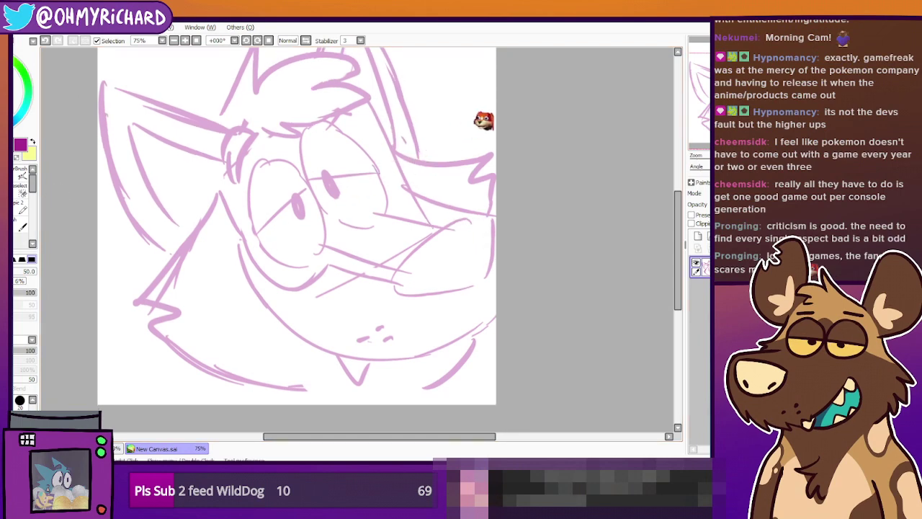
Draw the face edge beside the near eye up to the ear base, and save the head sketch as slush_dogg icon.sai
scroll(586, 117, "up", 1)
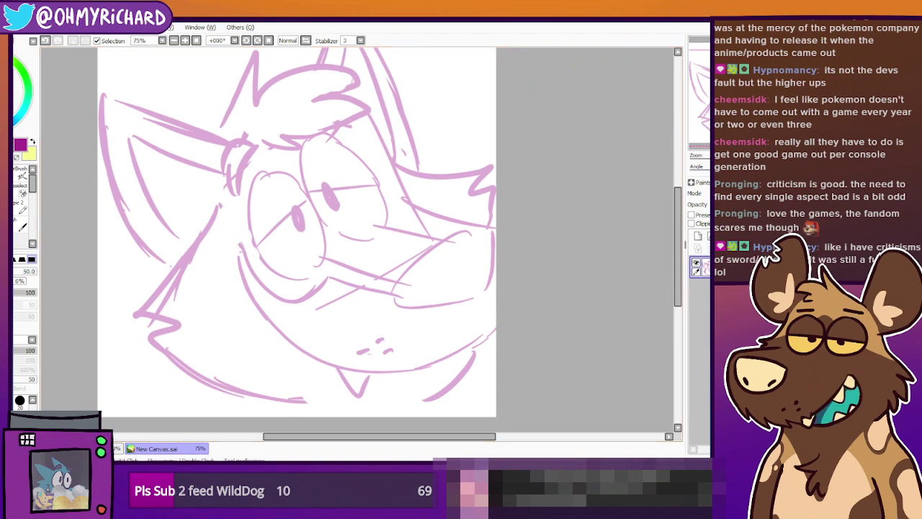
left_click(9, 210)
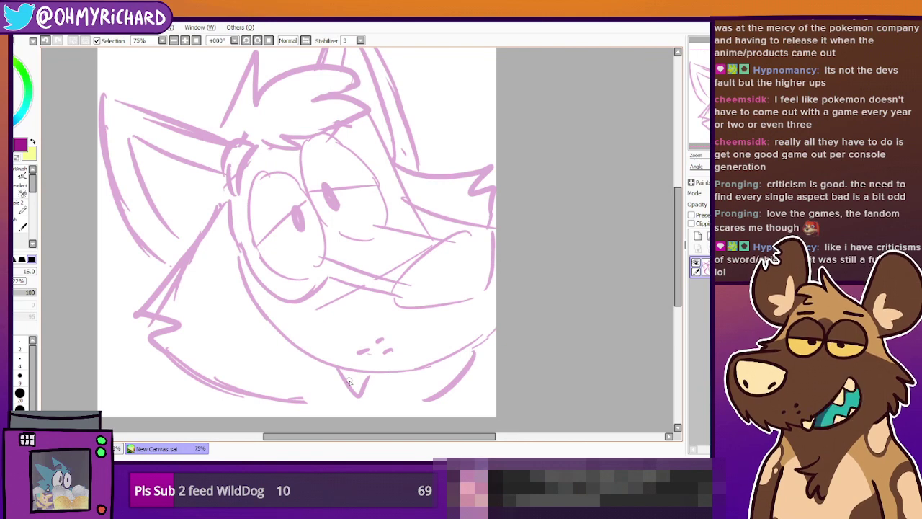
left_click_drag(349, 381, 338, 369)
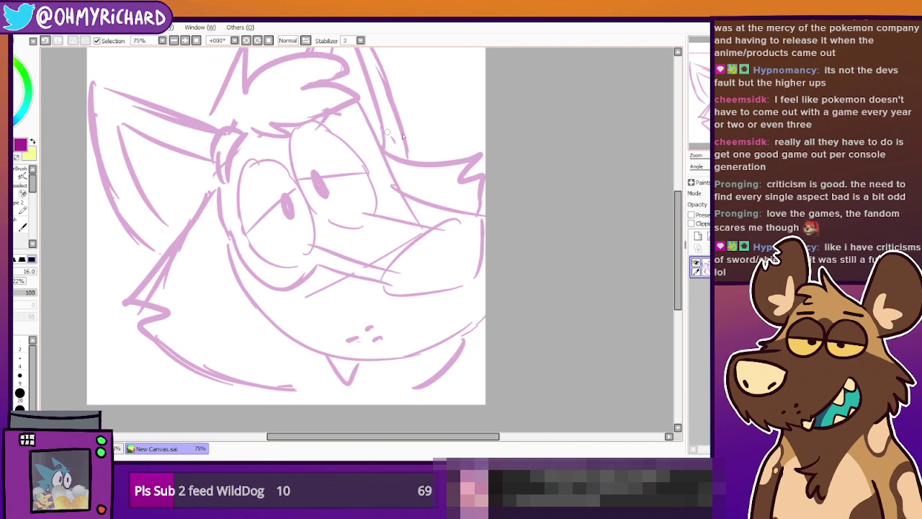
left_click_drag(211, 276, 214, 283)
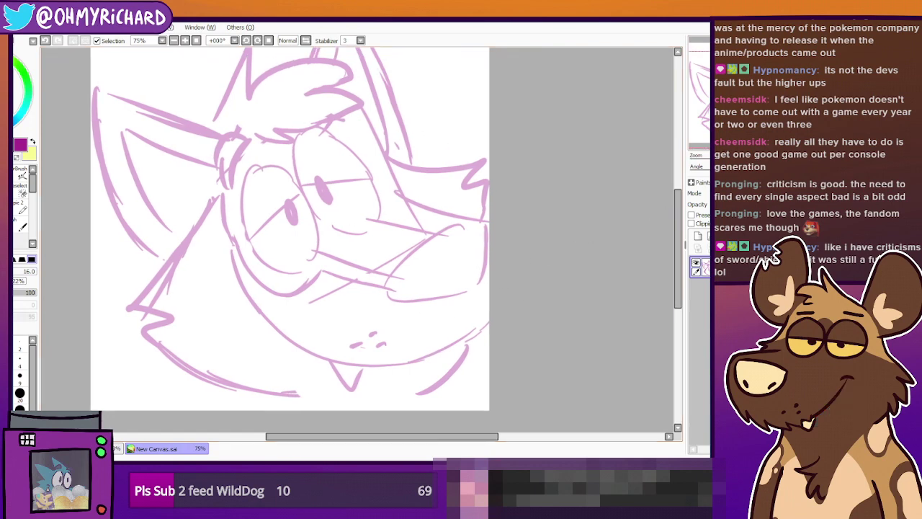
left_click_drag(539, 192, 560, 222)
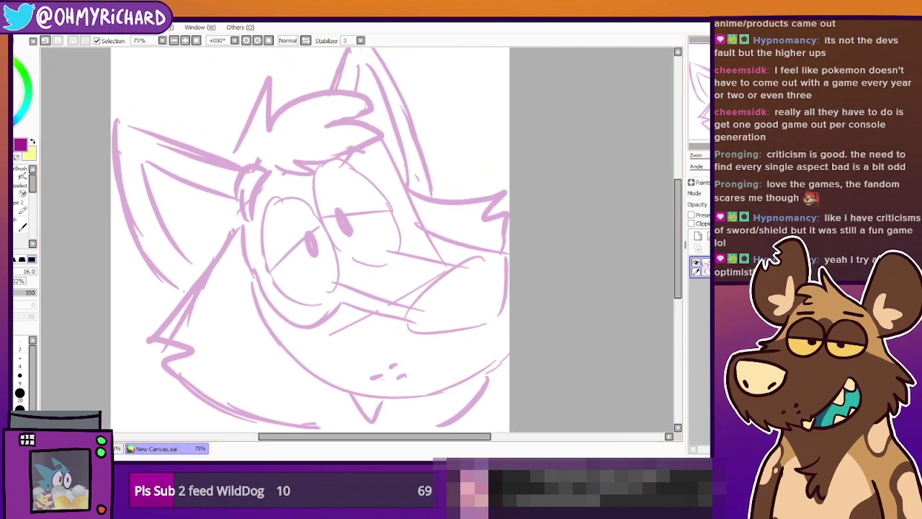
scroll(225, 221, "down", 2)
scroll(225, 203, "up", 2)
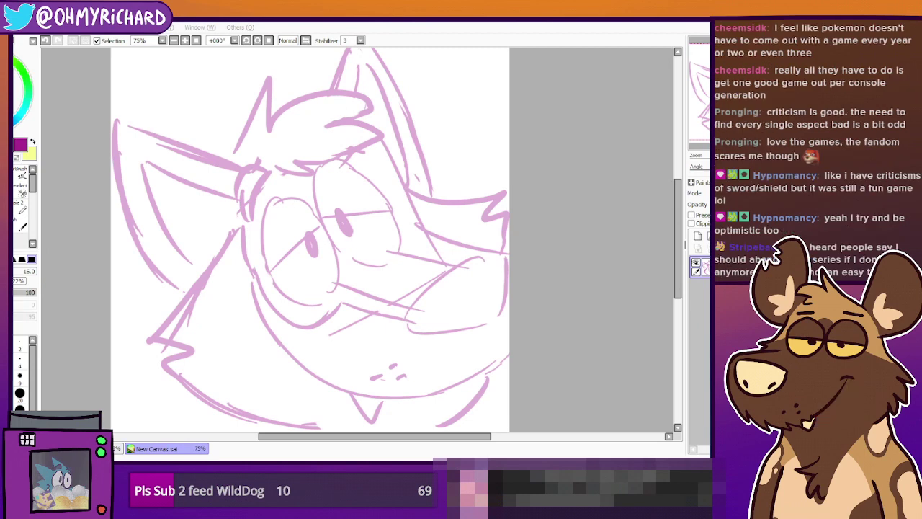
key("Return")
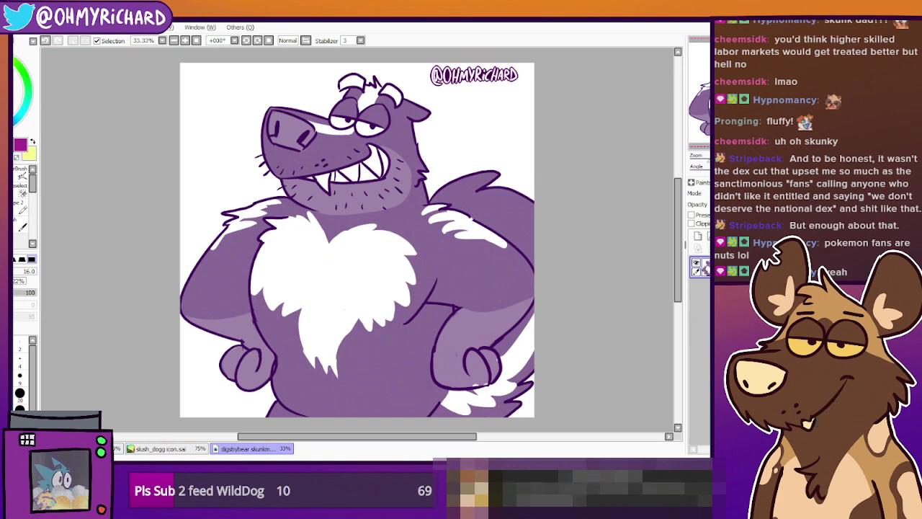
Create a new blank canvas and look back at the digsbybear skunk drawing for comparison
key("ctrl+n")
key("Return")
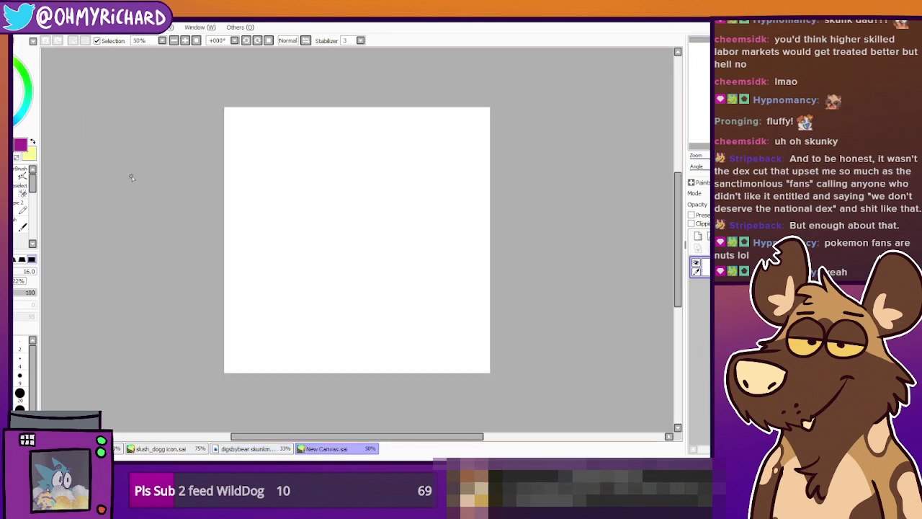
left_click(232, 450)
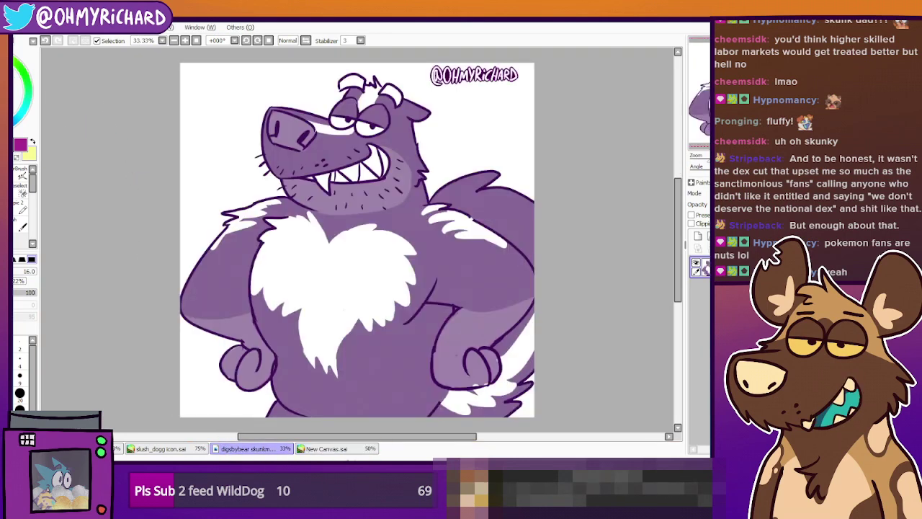
left_click(337, 448)
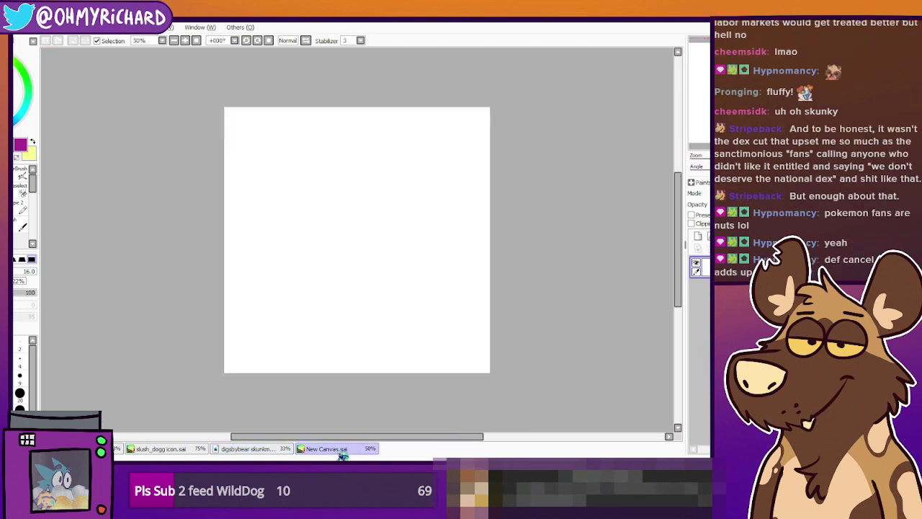
left_click(338, 450)
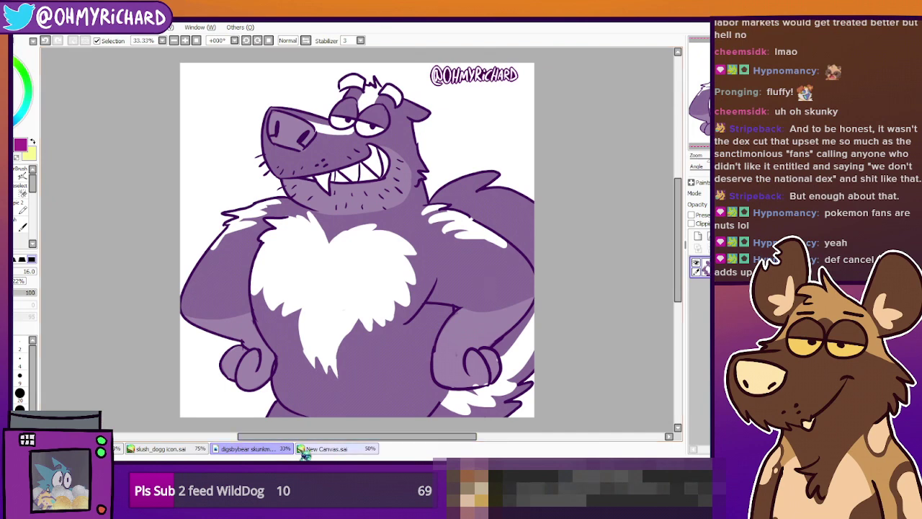
left_click(335, 448)
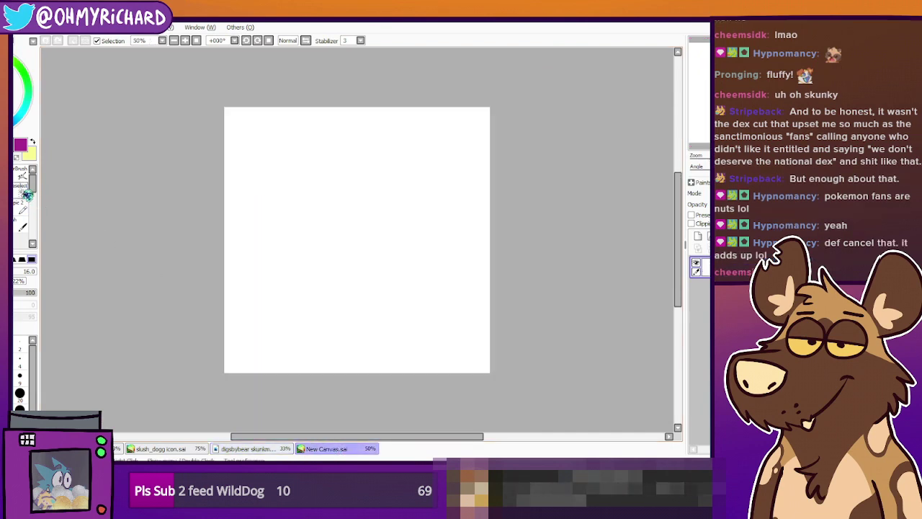
Add a layer above the skunk drawing, fade the skunk layer by lowering its opacity, and make the new layer active
left_click(268, 449)
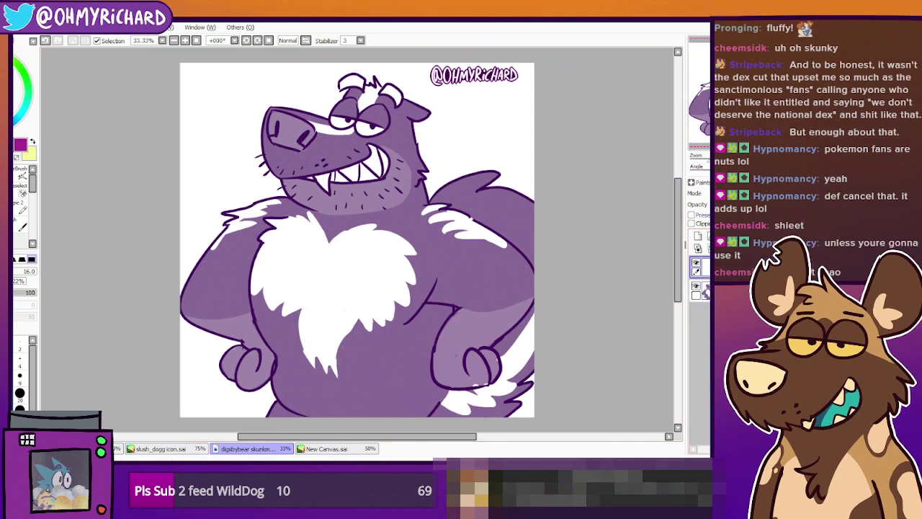
left_click(705, 291)
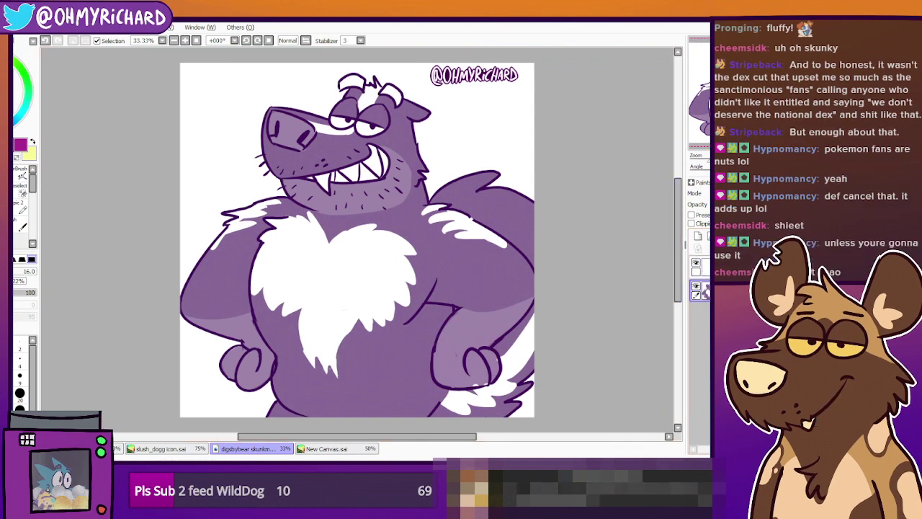
left_click(729, 205)
left_click(705, 267)
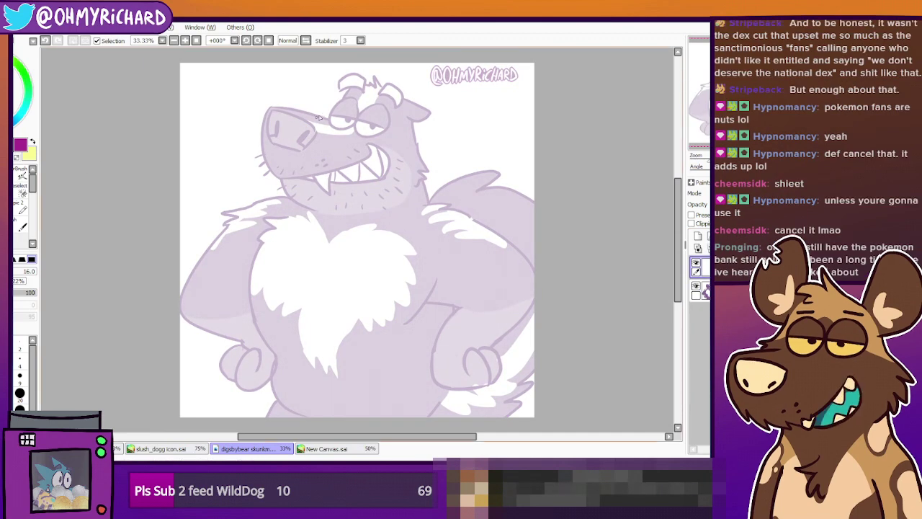
Trace straight construction lines over the faded skunk's head, boxing in the skull, muzzle and lower jaw
left_click_drag(351, 85, 322, 174)
key("ctrl+z")
left_click_drag(351, 84, 310, 178)
key("ctrl+z")
mouse_move(350, 86)
left_mouse_down()
mouse_move(311, 186)
mouse_move(414, 189)
mouse_move(404, 102)
left_mouse_up()
left_click_drag(350, 85, 403, 102)
left_click_drag(364, 131, 281, 111)
key("ctrl+z")
mouse_move(353, 130)
left_mouse_down()
mouse_move(269, 109)
mouse_move(263, 174)
mouse_move(311, 180)
mouse_move(313, 209)
mouse_move(324, 215)
mouse_move(405, 190)
left_mouse_up()
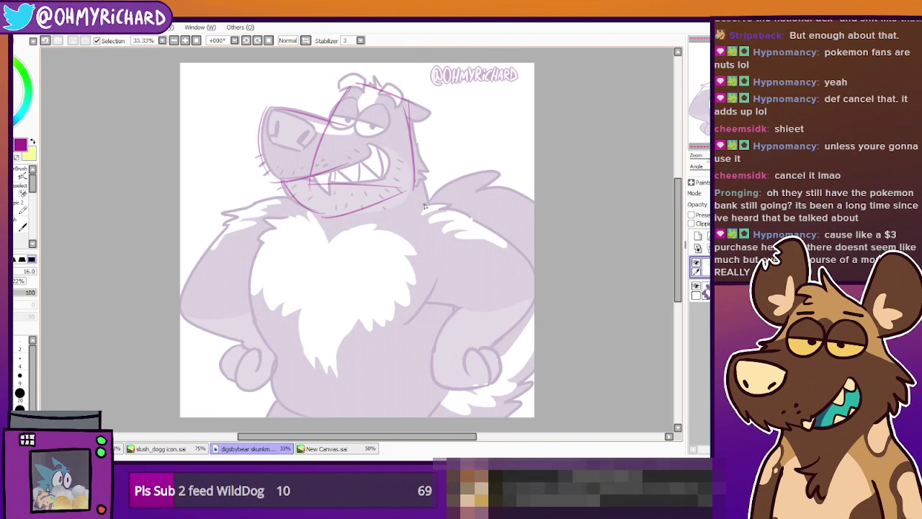
Try tracing construction lines for the skunk's neck, back and curved chest side, and undo them
left_click_drag(413, 133, 443, 224)
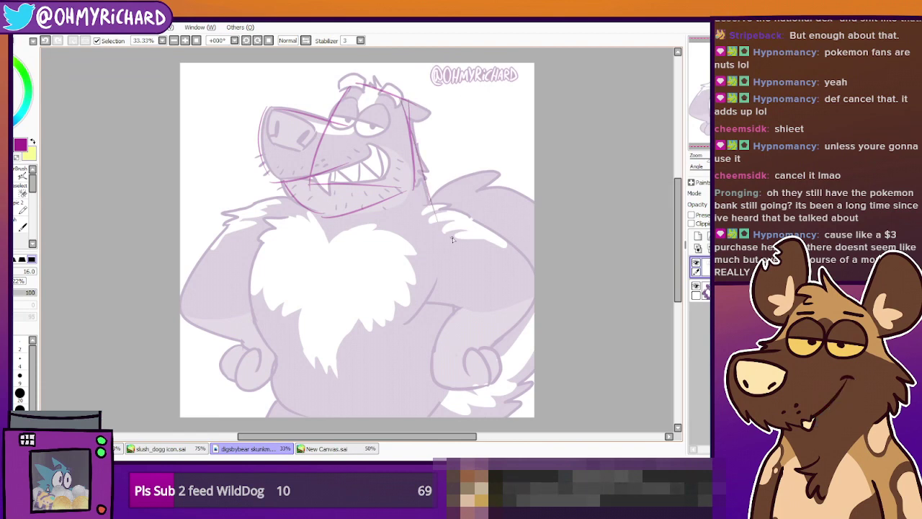
left_click_drag(422, 180, 469, 302)
left_click_drag(304, 204, 242, 326)
key("ctrl+z")
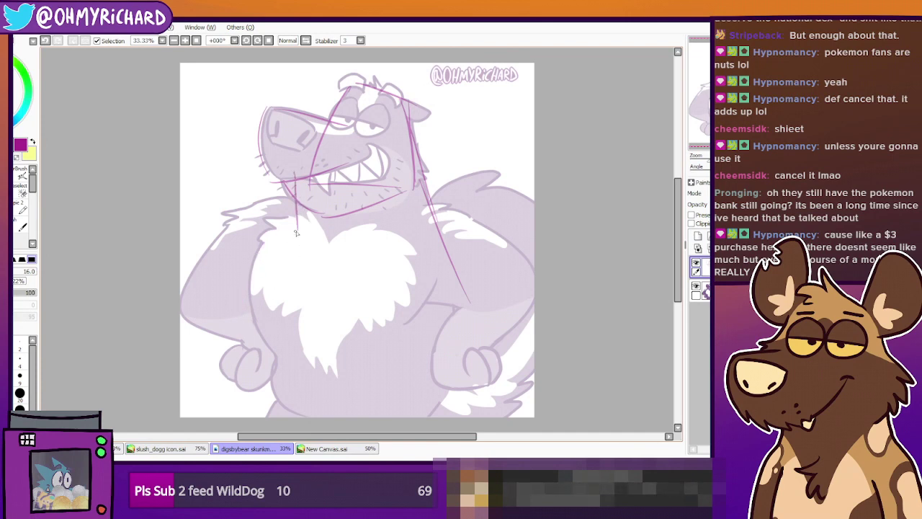
left_click_drag(303, 212, 245, 282)
key("ctrl+z")
left_click_drag(297, 213, 258, 297)
left_click_drag(284, 229, 282, 341)
left_click_drag(262, 293, 294, 373)
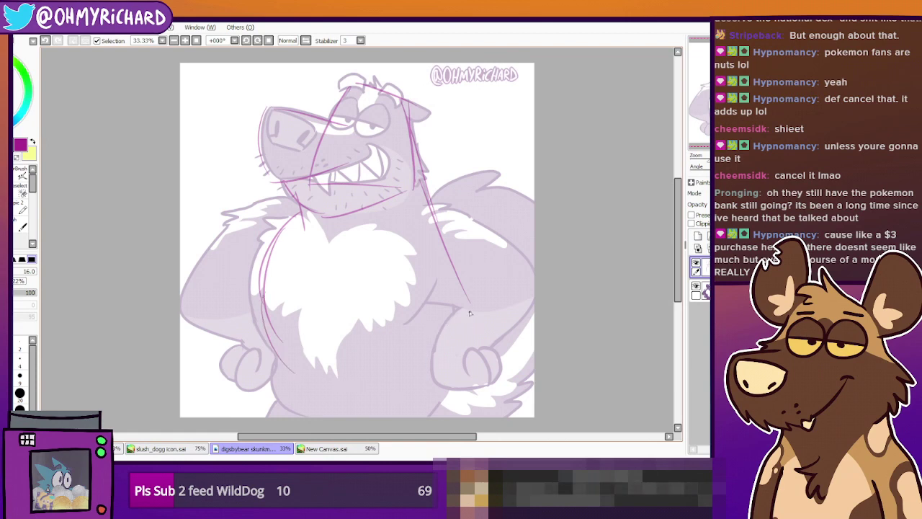
left_click_drag(450, 269, 461, 389)
key("ctrl+z")
key("ctrl+z")
key("ctrl+z")
key("ctrl+z")
key("ctrl+z")
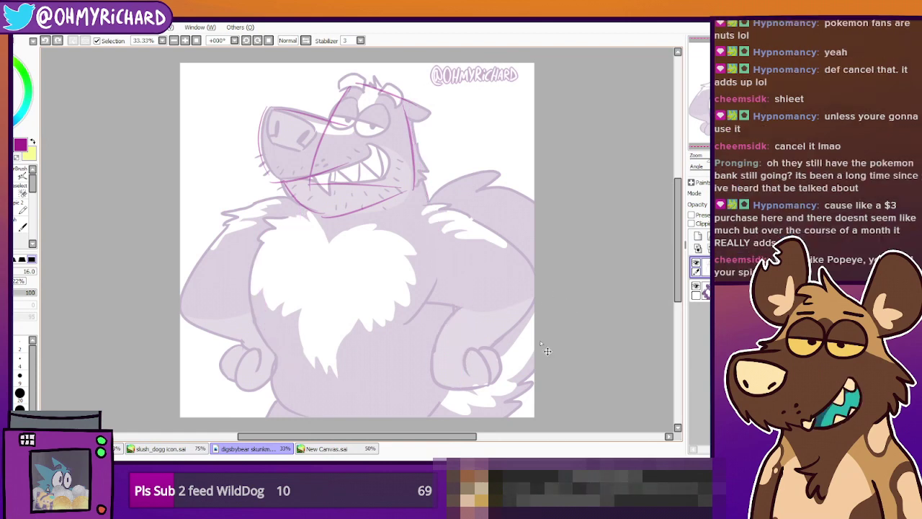
Switch to the blank canvas and sketch a tilted four-sided head block in its upper-left area
left_click(327, 448)
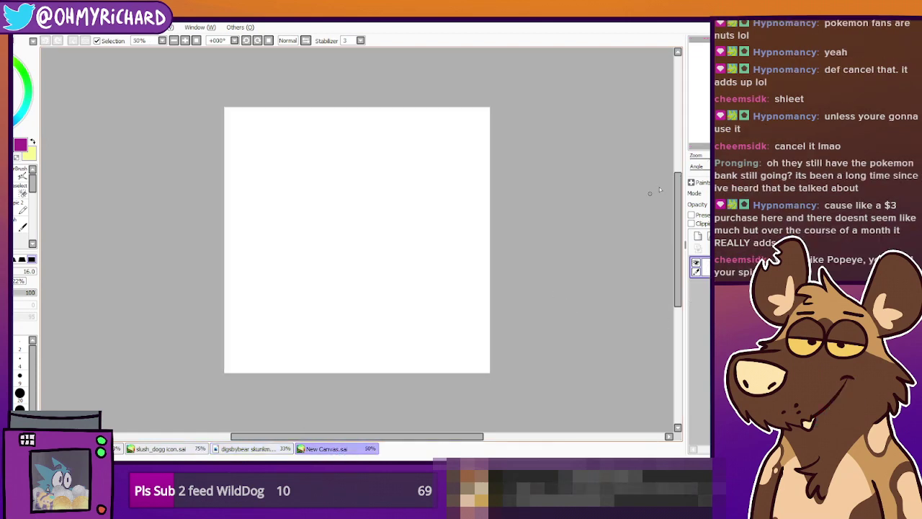
scroll(532, 185, "up", 1)
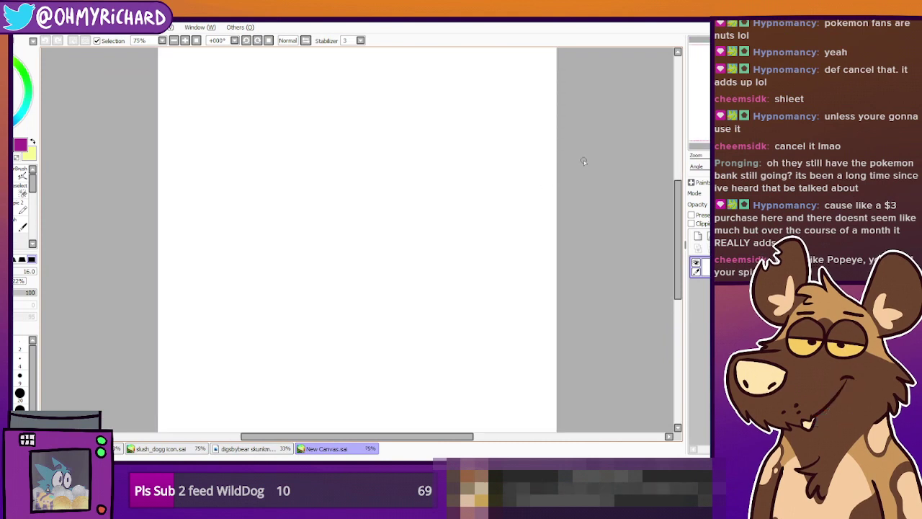
scroll(582, 163, "down", 1)
left_click_drag(580, 164, 514, 178)
scroll(518, 176, "up", 1)
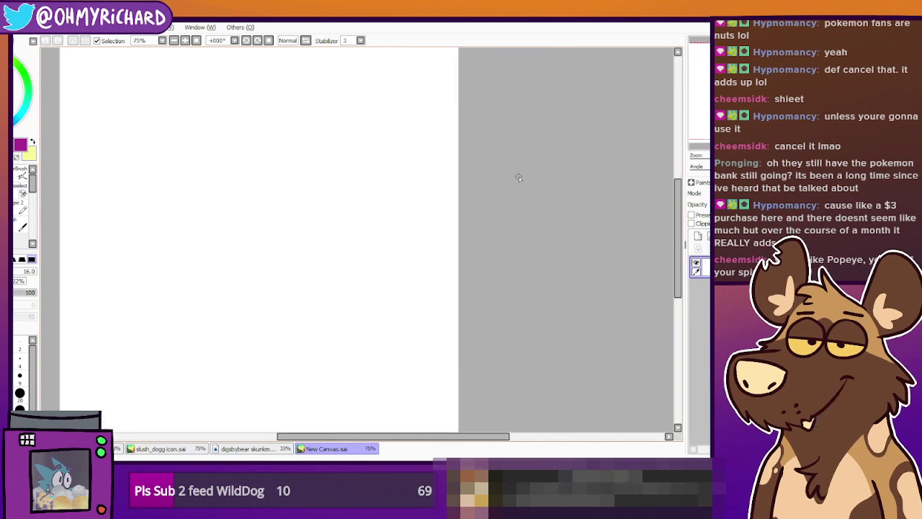
scroll(519, 182, "down", 1)
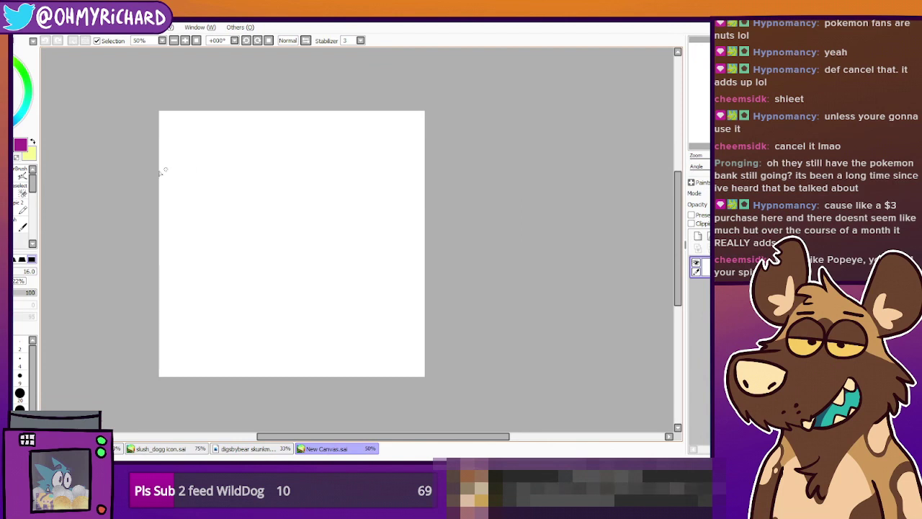
left_click(196, 40)
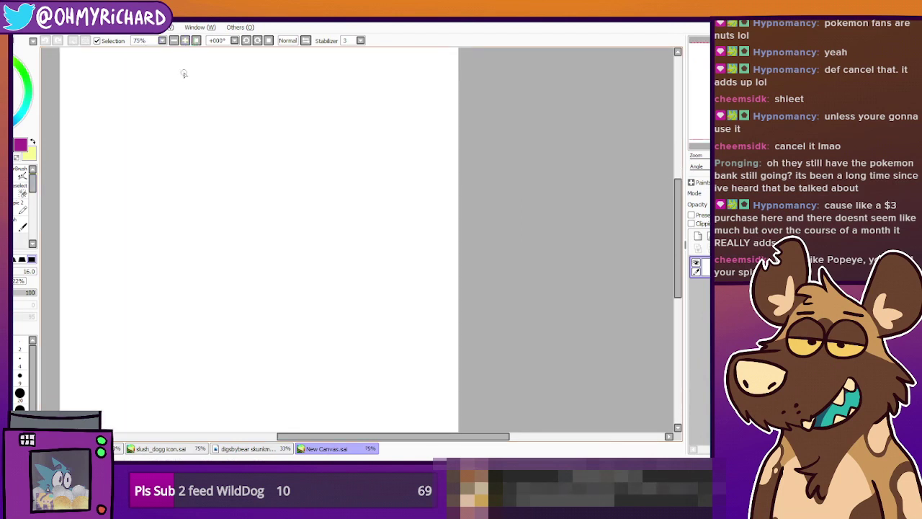
left_click_drag(324, 294, 406, 278)
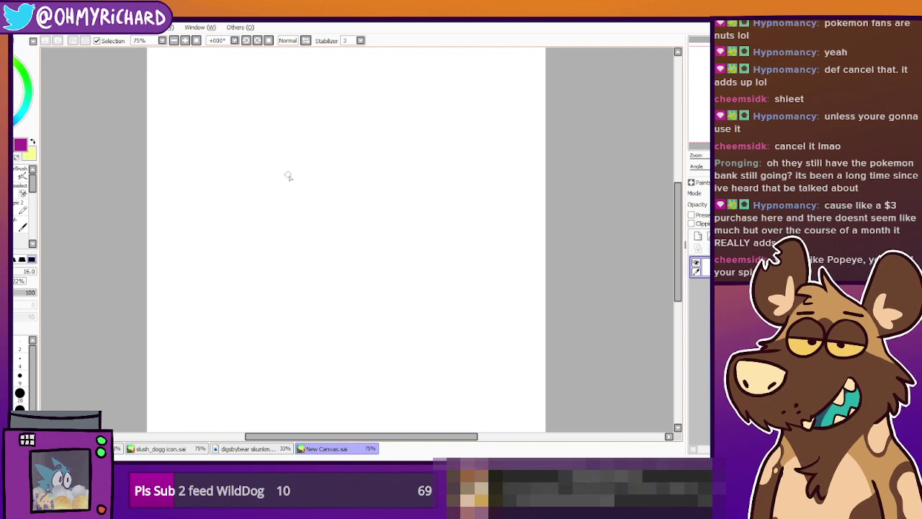
left_click_drag(240, 94, 259, 162)
key("ctrl+z")
left_click_drag(287, 126, 252, 136)
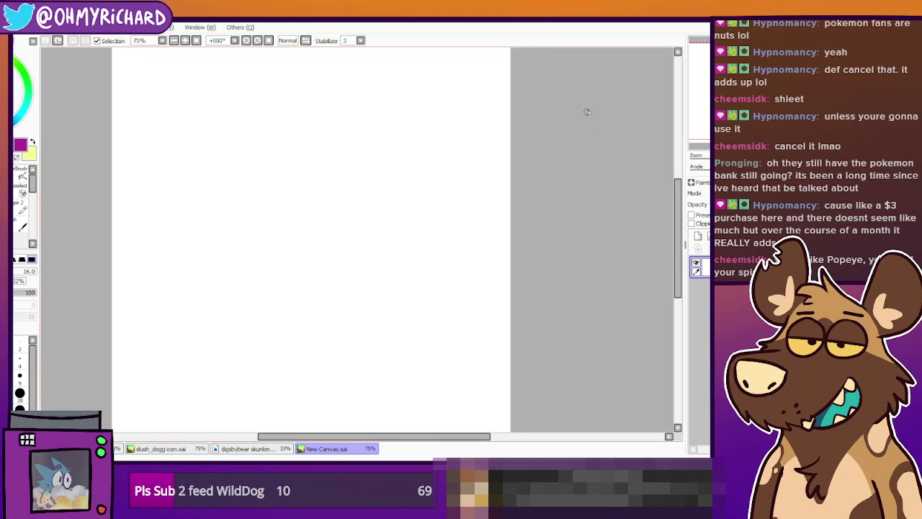
scroll(279, 125, "down", 3)
scroll(287, 127, "up", 1)
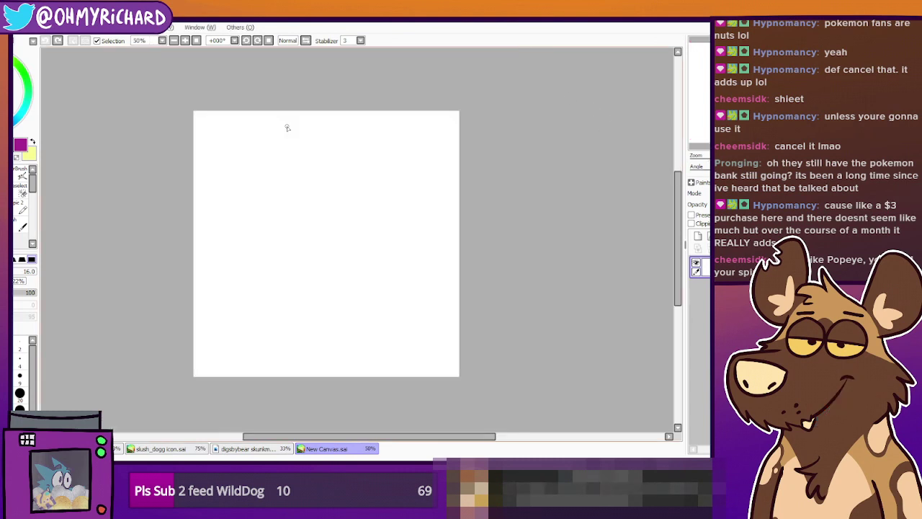
left_click_drag(237, 148, 256, 196)
key("ctrl+z")
mouse_move(237, 144)
left_mouse_down()
mouse_move(255, 195)
mouse_move(300, 191)
mouse_move(282, 133)
mouse_move(311, 175)
left_mouse_up()
key("ctrl+plus")
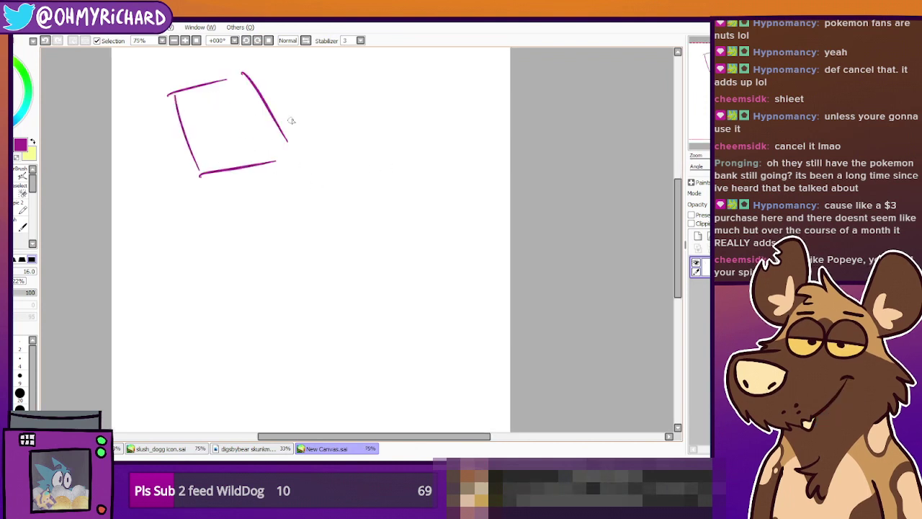
Draw two round eyes with thick lid lines along the upper edge of the head block
mouse_move(209, 94)
left_mouse_down()
mouse_move(201, 123)
mouse_move(211, 111)
mouse_move(196, 90)
mouse_move(218, 105)
mouse_move(223, 87)
mouse_move(221, 115)
mouse_move(240, 111)
mouse_move(234, 88)
left_mouse_up()
key("ctrl+z")
key("ctrl+z")
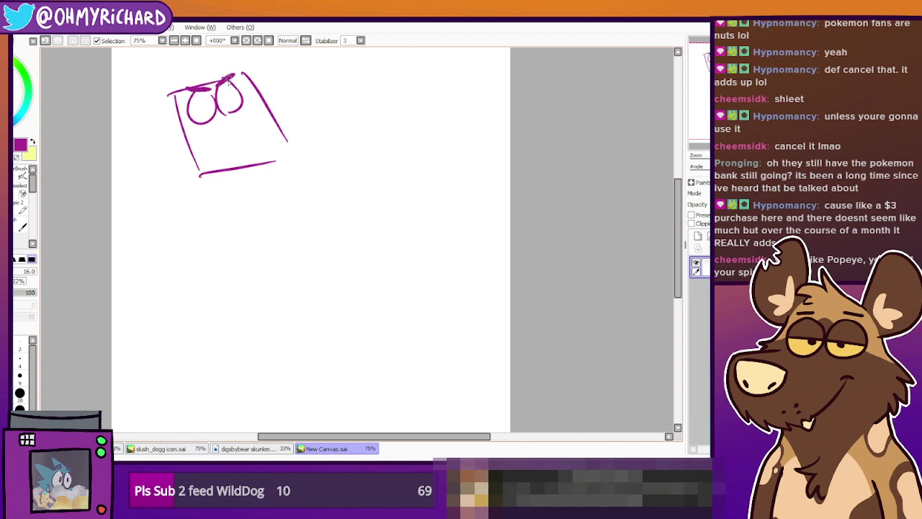
Add pupils, a muzzle with an angular nose jutting from the head block, and a wide curved smile beneath the eyes
left_click_drag(211, 110, 294, 73)
key("ctrl+z")
key("ctrl+z")
mouse_move(245, 99)
left_mouse_down()
mouse_move(295, 73)
mouse_move(314, 117)
left_mouse_up()
mouse_move(185, 121)
left_mouse_down()
mouse_move(199, 138)
mouse_move(249, 149)
mouse_move(294, 127)
left_mouse_up()
mouse_move(289, 83)
left_mouse_down()
mouse_move(264, 103)
mouse_move(291, 117)
mouse_move(300, 83)
mouse_move(283, 113)
left_mouse_up()
left_click(278, 111)
key("ctrl+z")
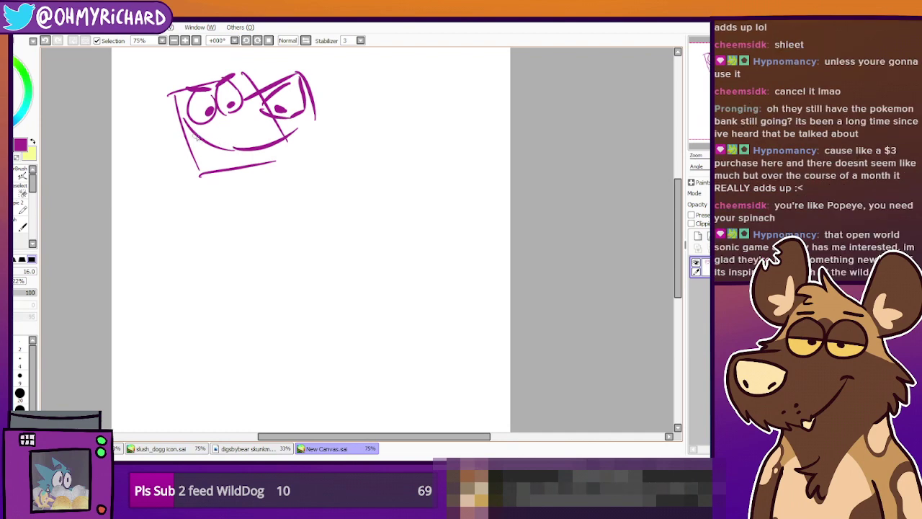
Draw the curved cheek around the mouth corner and a short jaw curve below the nose, redoing the jaw stroke
mouse_move(185, 120)
left_mouse_down()
mouse_move(185, 160)
mouse_move(224, 164)
left_mouse_up()
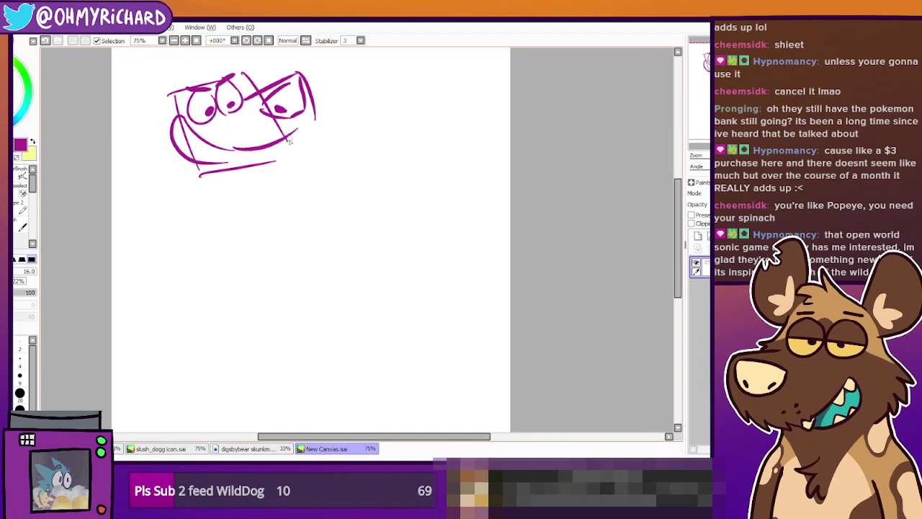
left_click_drag(303, 150, 272, 180)
key("ctrl+z")
left_click_drag(291, 149, 269, 183)
key("ctrl+z")
left_click_drag(295, 143, 271, 182)
key("ctrl+z")
left_click_drag(297, 140, 272, 178)
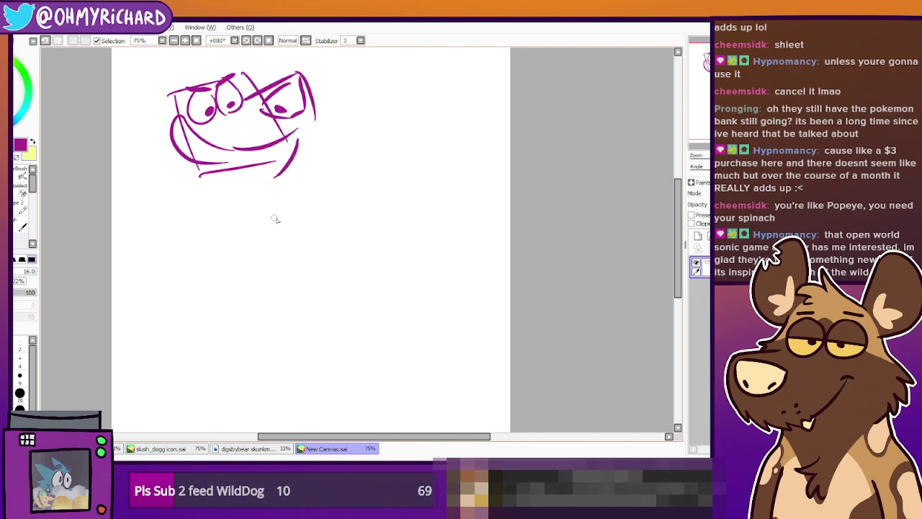
Draw jagged cheek fur and a vertical neck line behind the head, and a long curved line beneath the jaw, redoing misplaced strokes
left_click_drag(170, 122, 175, 196)
key("ctrl+z")
mouse_move(159, 121)
left_mouse_down()
mouse_move(150, 141)
mouse_move(160, 170)
left_mouse_up()
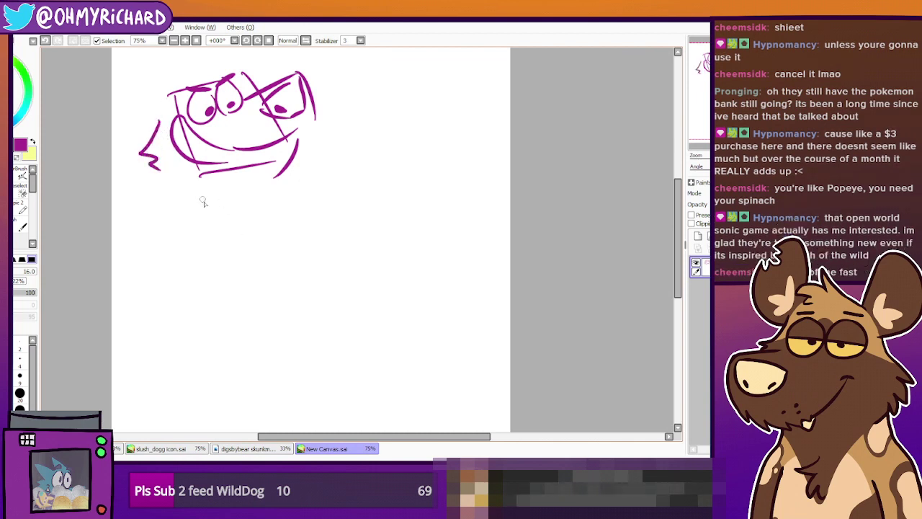
left_click_drag(169, 160, 157, 210)
key("ctrl+z")
mouse_move(159, 109)
left_mouse_down()
mouse_move(159, 206)
mouse_move(277, 181)
left_mouse_up()
key("ctrl+z")
key("ctrl+z")
left_click_drag(171, 223, 294, 184)
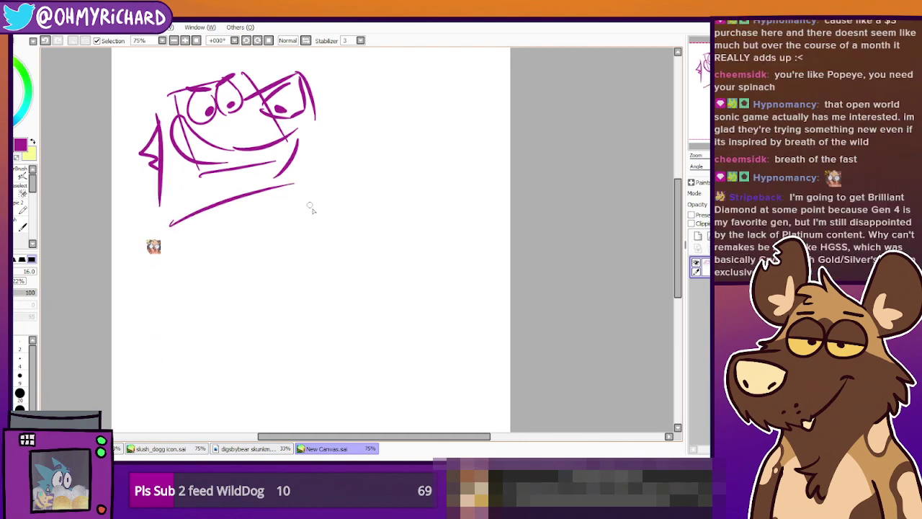
Sketch a smaller boxy head shape under the long curved line, with a jagged cheek edge, a base line and a far side line
mouse_move(233, 215)
left_mouse_down()
mouse_move(265, 214)
mouse_move(257, 227)
mouse_move(286, 263)
left_mouse_up()
key("ctrl+z")
mouse_move(235, 215)
left_mouse_down()
mouse_move(268, 231)
mouse_move(281, 260)
left_mouse_up()
mouse_move(267, 200)
left_mouse_down()
mouse_move(270, 236)
mouse_move(287, 249)
mouse_move(287, 265)
mouse_move(303, 273)
mouse_move(344, 258)
left_mouse_up()
key("ctrl+z")
key("ctrl+z")
left_click_drag(282, 265, 336, 257)
mouse_move(264, 193)
left_mouse_down()
mouse_move(339, 206)
mouse_move(300, 184)
mouse_move(333, 198)
mouse_move(351, 248)
left_mouse_up()
key("ctrl+z")
left_click_drag(344, 228, 346, 249)
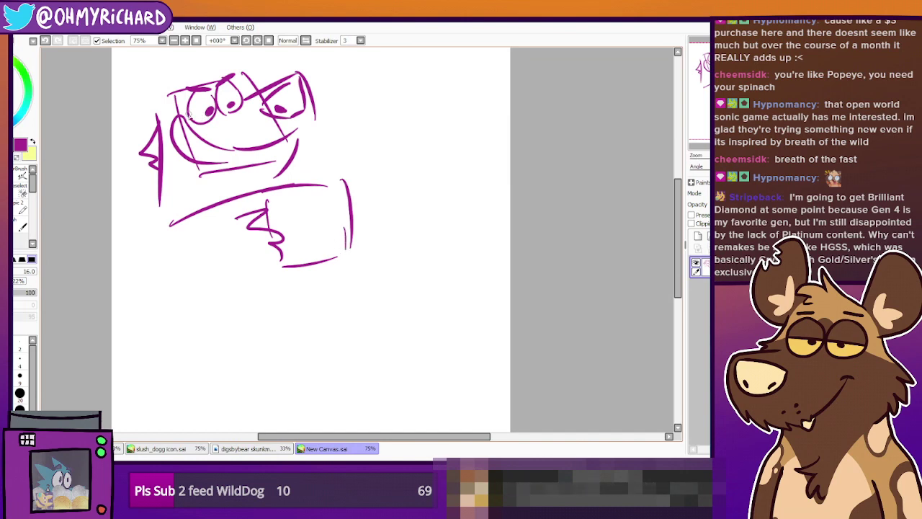
Add a fang at the corner of the large character's grin and letter the smaller head block "YCH"
left_click_drag(175, 137, 198, 152)
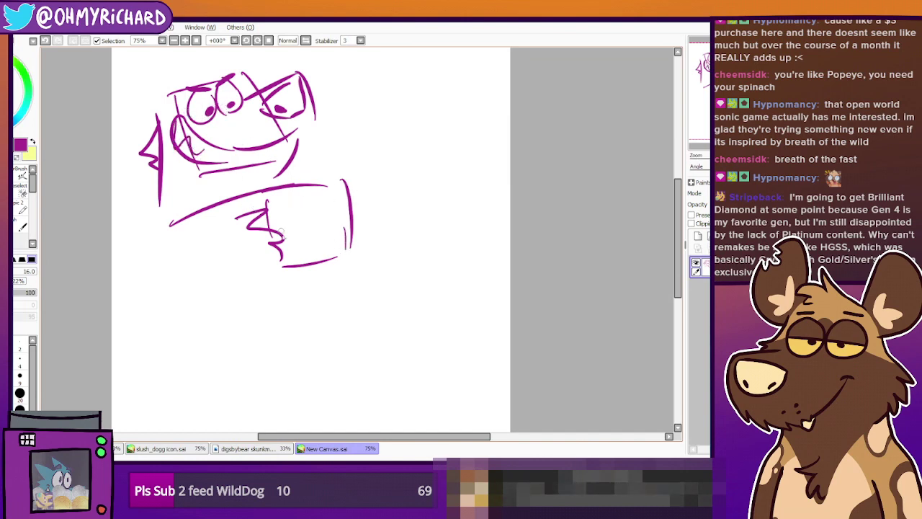
mouse_move(282, 204)
left_mouse_down()
mouse_move(289, 220)
mouse_move(308, 225)
left_mouse_up()
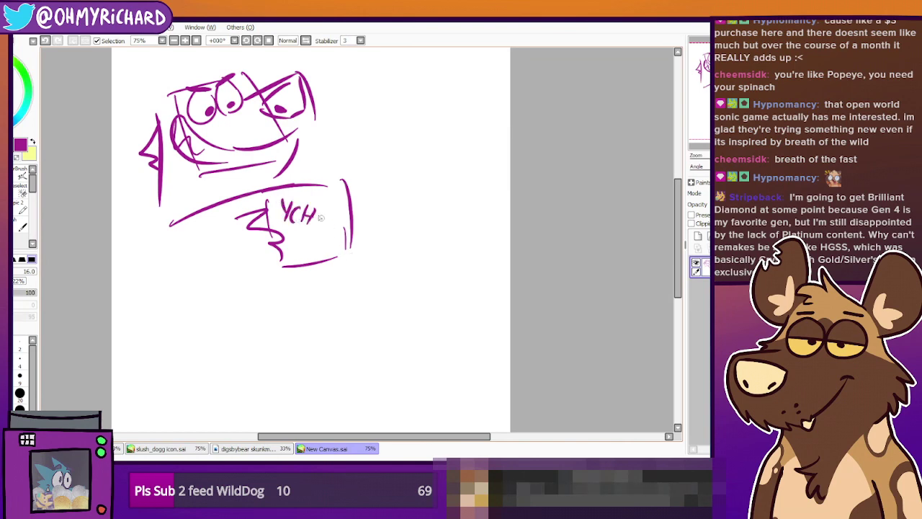
Draw a pointed tip jutting from the YCH block's far side and jagged fur beneath the large head's jaw, redoing the first strokes
mouse_move(313, 187)
left_mouse_down()
mouse_move(353, 164)
mouse_move(349, 209)
left_mouse_up()
mouse_move(296, 184)
left_mouse_down()
mouse_move(335, 180)
mouse_move(345, 224)
left_mouse_up()
key("ctrl+z")
key("ctrl+z")
left_click_drag(315, 184, 280, 185)
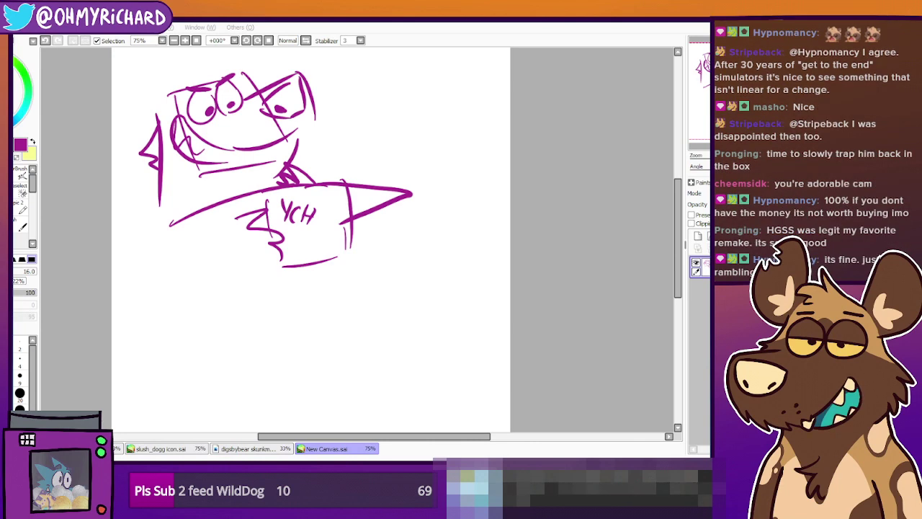
Add a rounded ear and a hair tuft on the large head, and two loose curved body lines below its neck
left_click(701, 114)
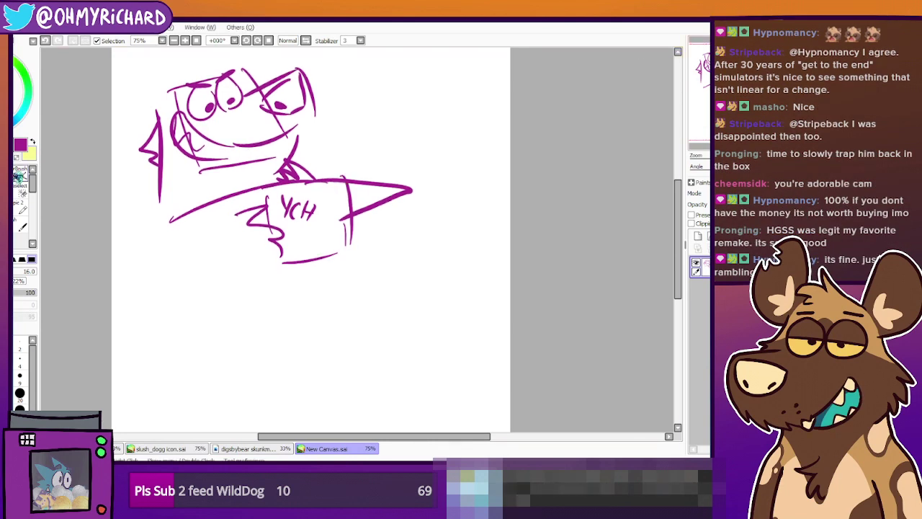
left_click_drag(310, 224, 320, 238)
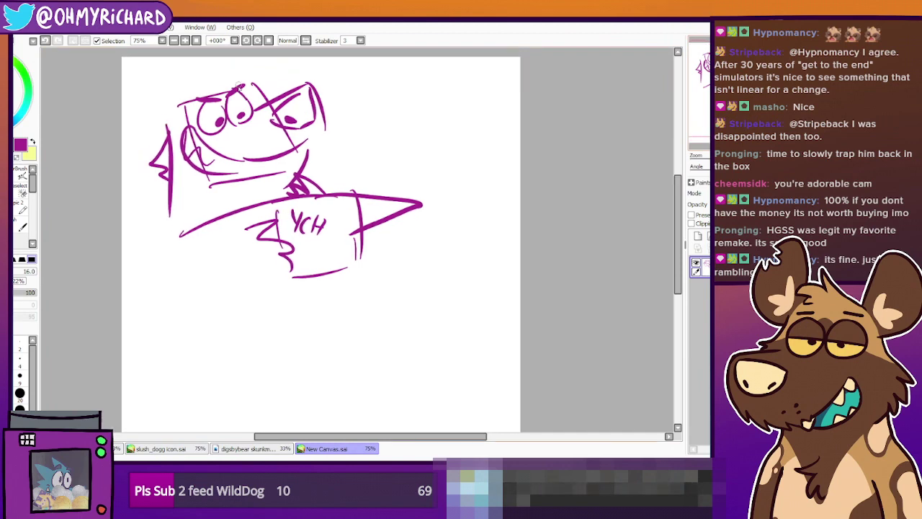
mouse_move(182, 95)
left_mouse_down()
mouse_move(202, 71)
mouse_move(201, 84)
mouse_move(214, 81)
mouse_move(159, 78)
mouse_move(168, 112)
left_mouse_up()
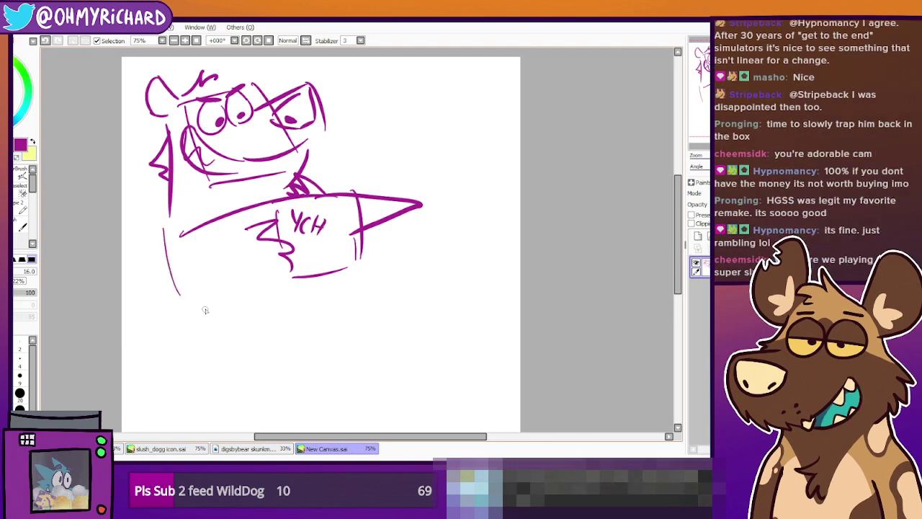
left_click_drag(164, 230, 185, 318)
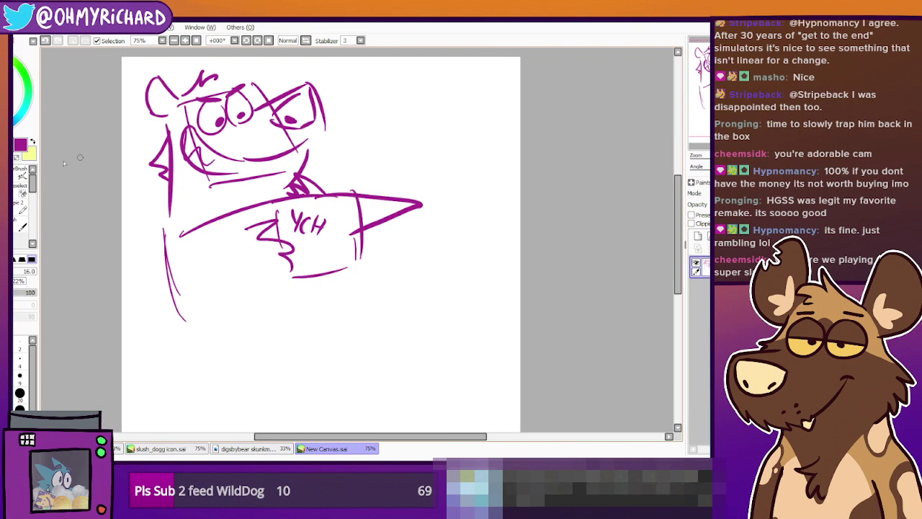
key("e")
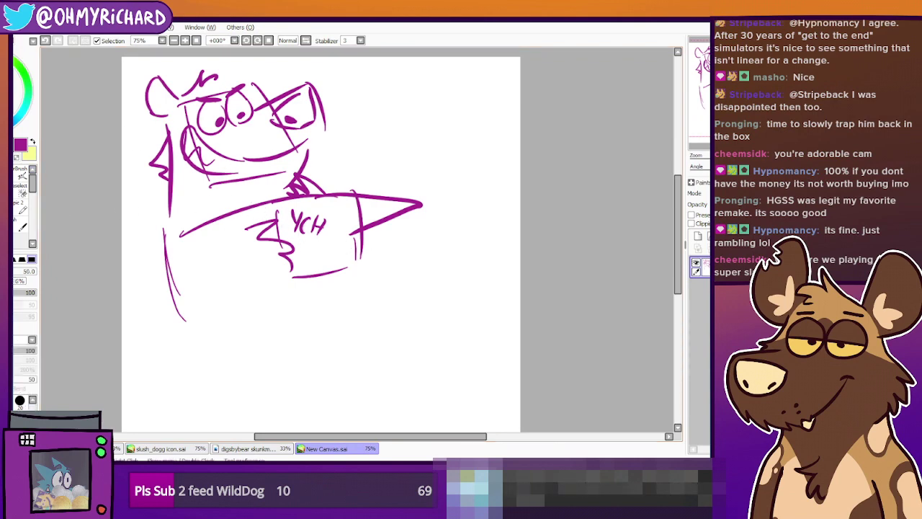
key("n")
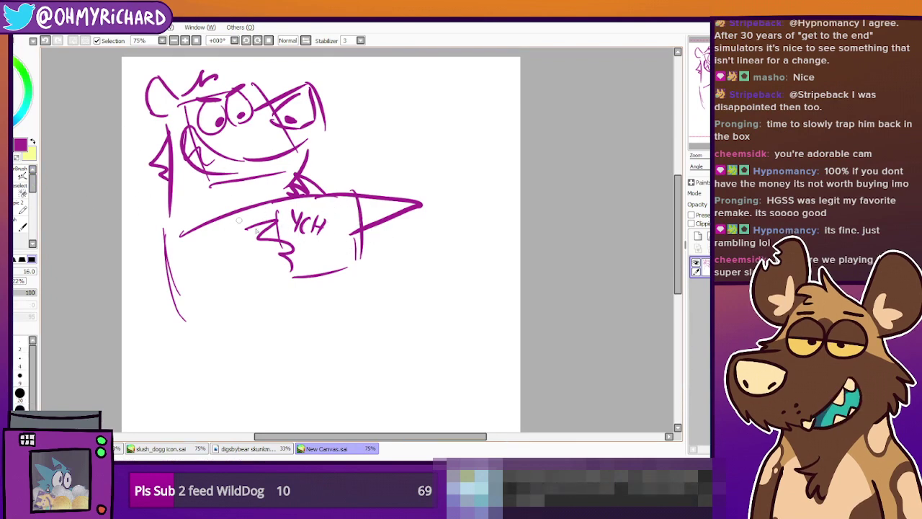
left_click_drag(172, 203, 121, 265)
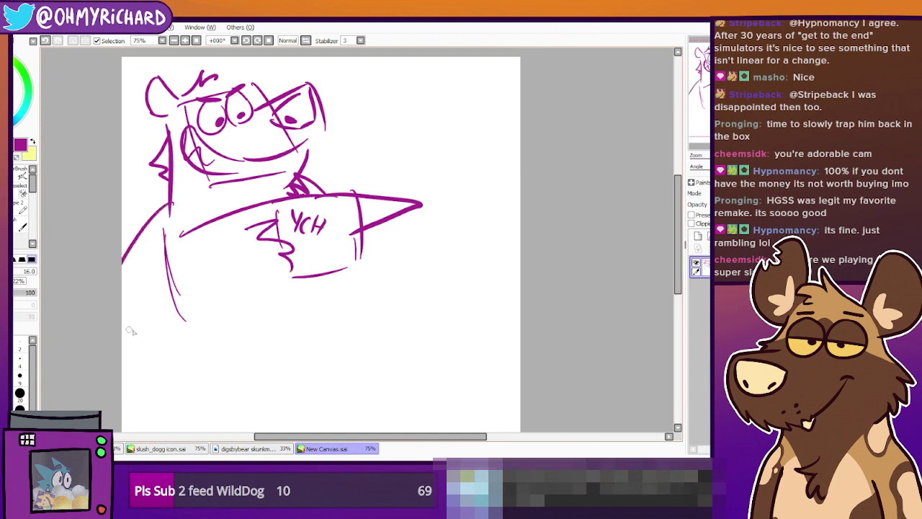
left_click_drag(167, 195, 122, 229)
mouse_move(125, 326)
left_mouse_down()
mouse_move(127, 334)
mouse_move(279, 322)
left_mouse_up()
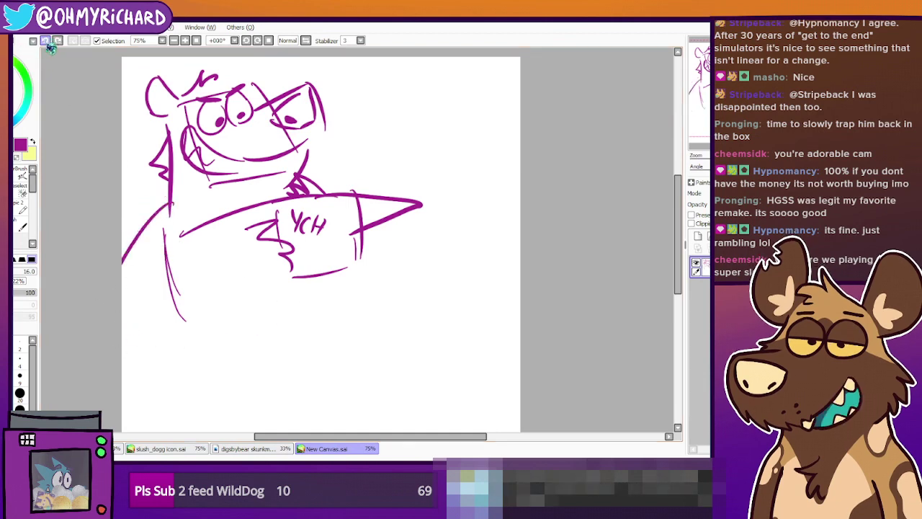
key("ctrl+z")
key("ctrl+z")
key("ctrl+z")
key("ctrl+z")
Draw a line sloping down from the YCH block and a rounded shape under its jagged edge, erasing the overlapping jagged strokes inside
left_click_drag(288, 195, 307, 193)
mouse_move(411, 253)
left_mouse_down()
mouse_move(387, 229)
mouse_move(403, 301)
left_mouse_up()
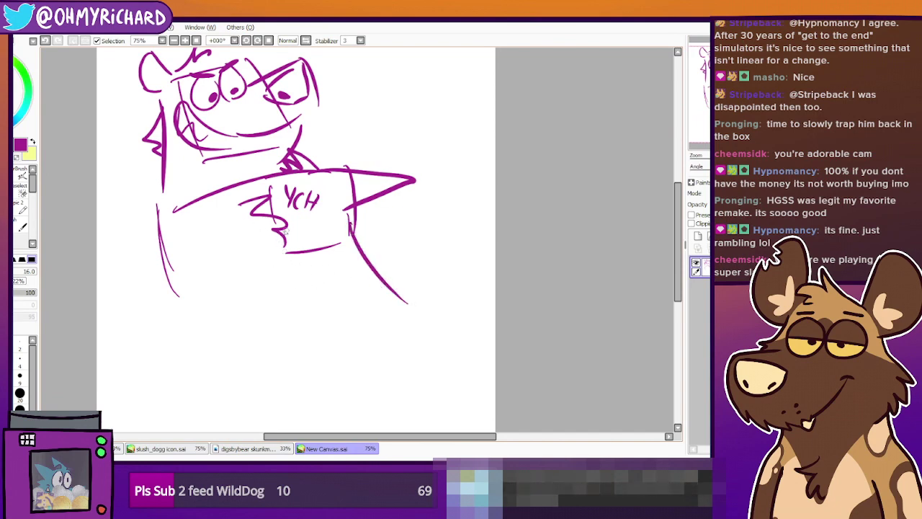
mouse_move(284, 216)
left_mouse_down()
mouse_move(231, 230)
mouse_move(254, 228)
mouse_move(241, 228)
mouse_move(274, 212)
mouse_move(232, 224)
mouse_move(272, 265)
mouse_move(249, 265)
mouse_move(305, 254)
mouse_move(311, 219)
left_mouse_up()
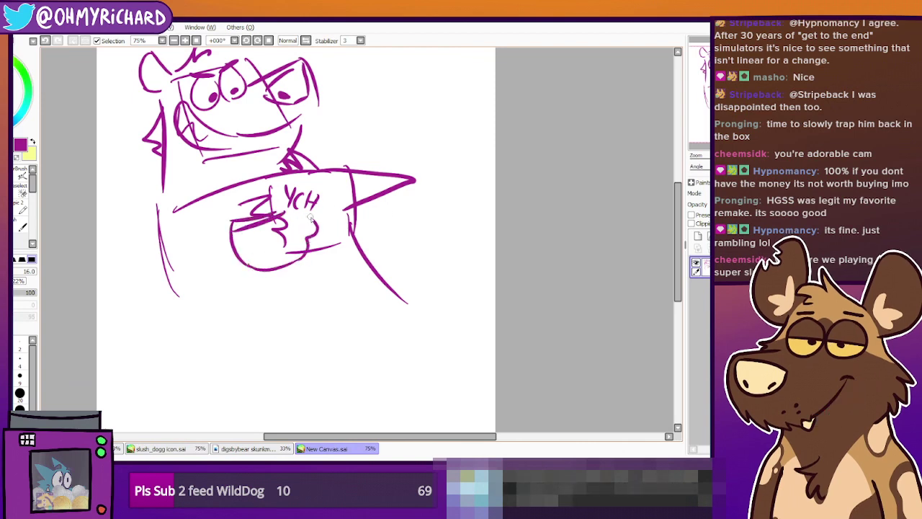
key("e")
mouse_move(294, 224)
left_mouse_down()
mouse_move(254, 238)
mouse_move(275, 233)
left_mouse_up()
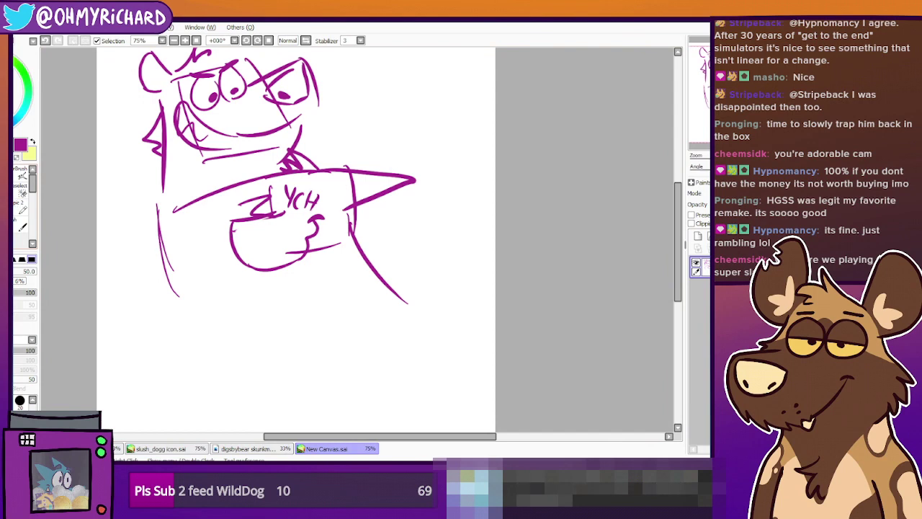
key("n")
Draw jagged fur at the near end of the long curved line and zigzag marks inside the rounded shape, redoing the zigzag
mouse_move(223, 232)
left_mouse_down()
mouse_move(246, 241)
mouse_move(236, 246)
mouse_move(248, 269)
left_mouse_up()
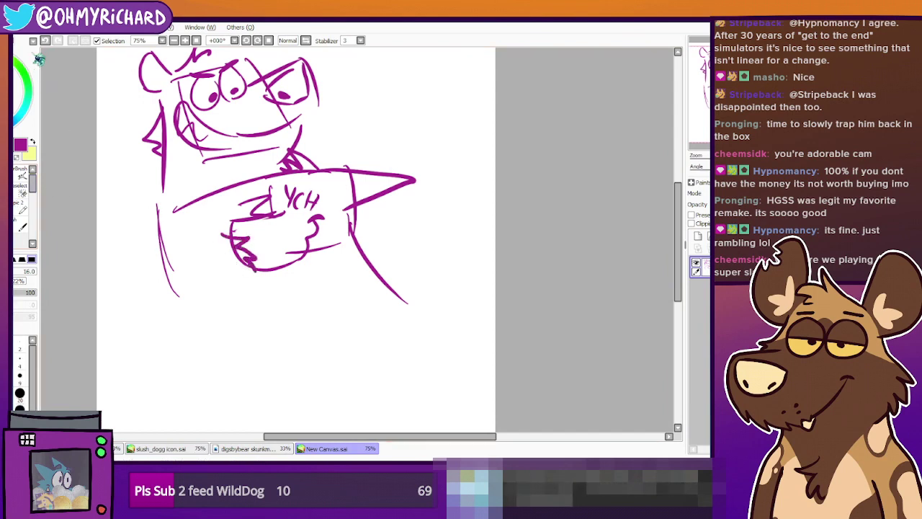
key("ctrl+z")
mouse_move(172, 216)
left_mouse_down()
mouse_move(198, 236)
mouse_move(184, 270)
mouse_move(202, 262)
mouse_move(228, 279)
left_mouse_up()
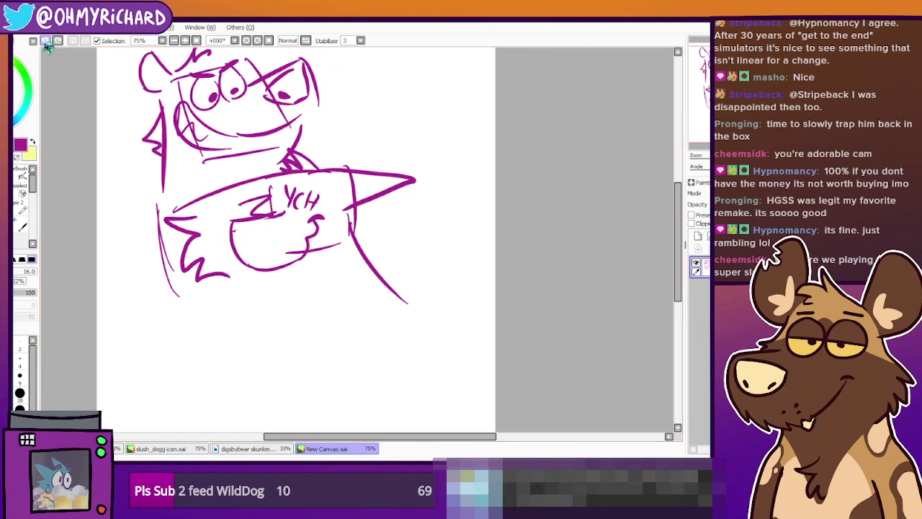
mouse_move(235, 229)
left_mouse_down()
mouse_move(239, 254)
mouse_move(255, 267)
left_mouse_up()
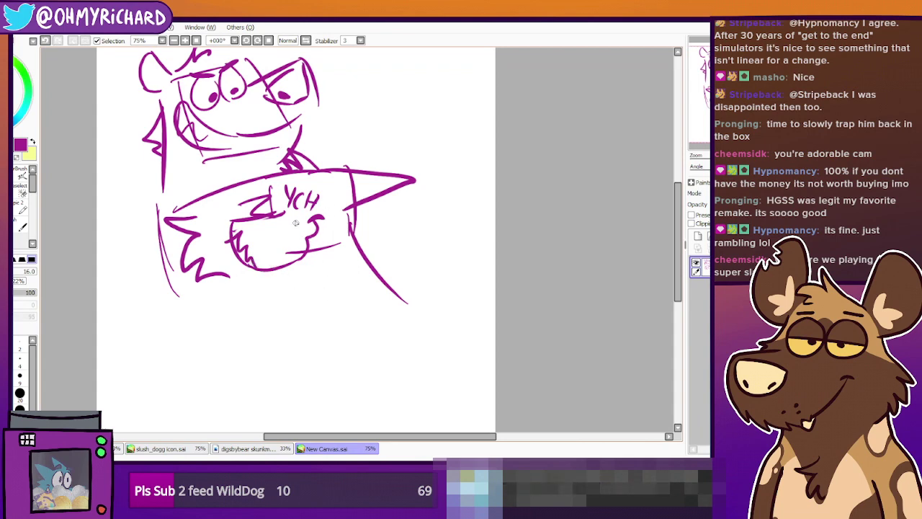
Erase the large character's pupils and redraw its eyes half-closed with straight lids and lowered pupils
key("e")
mouse_move(212, 90)
left_mouse_down()
mouse_move(211, 98)
mouse_move(234, 91)
left_mouse_up()
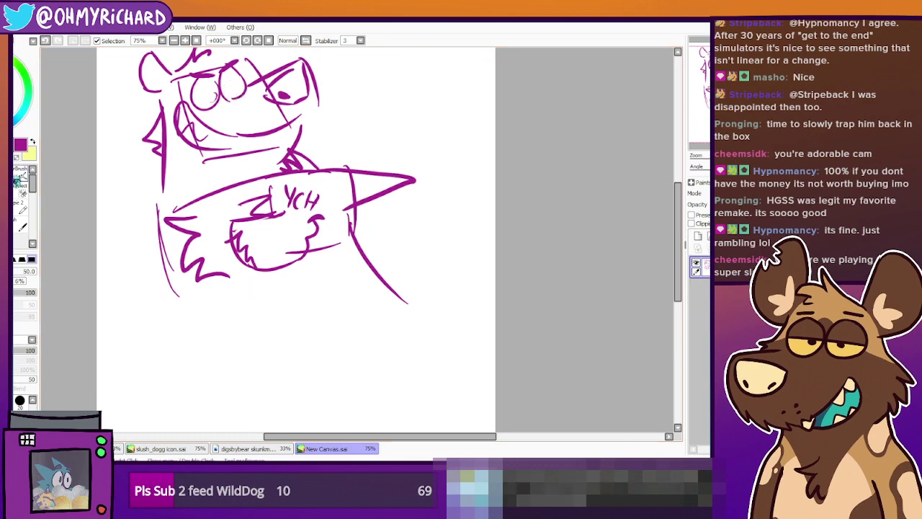
left_click(21, 178)
left_click_drag(215, 100, 245, 88)
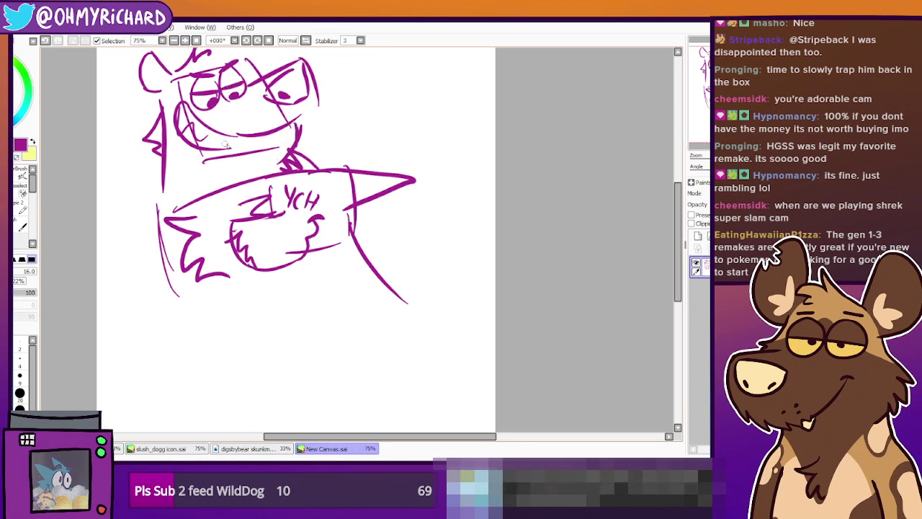
Reinforce the large character's jaw, add a neck line beneath it, and draw the shoulder curve behind the neck
left_click_drag(228, 151, 278, 127)
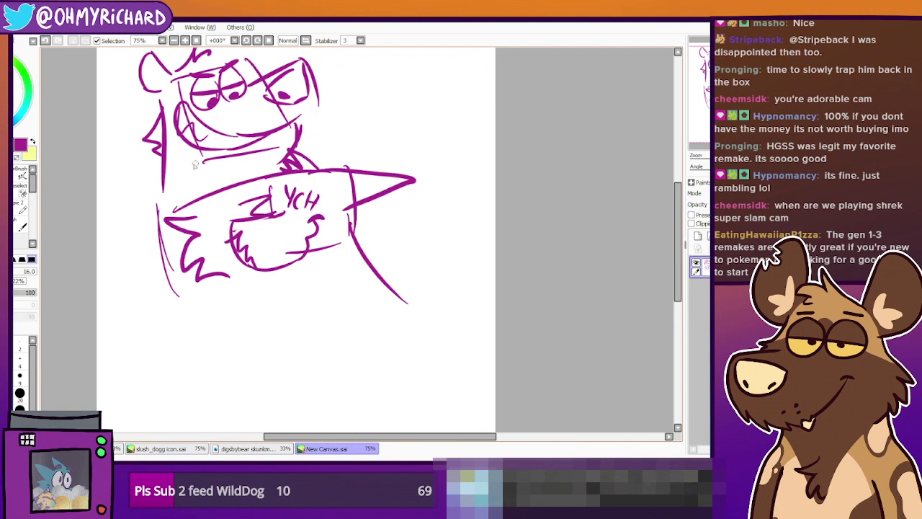
left_click_drag(185, 175, 268, 168)
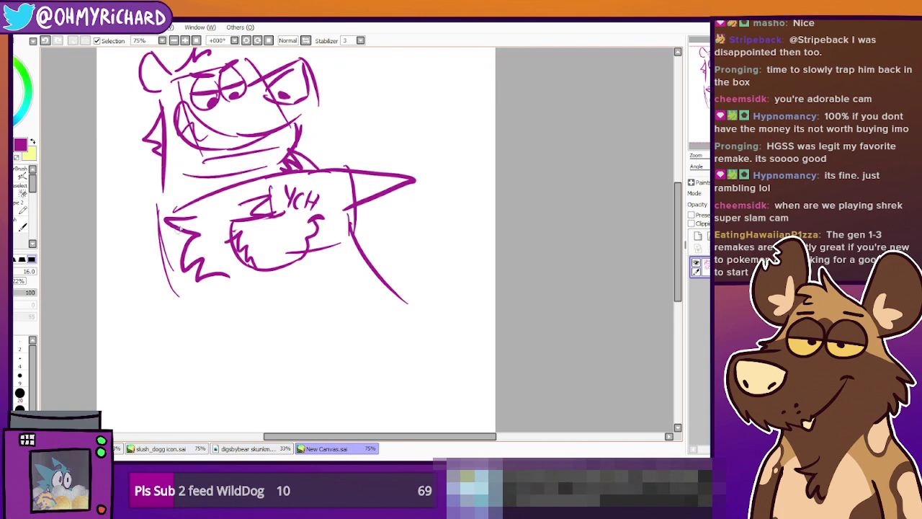
left_click_drag(158, 180, 108, 257)
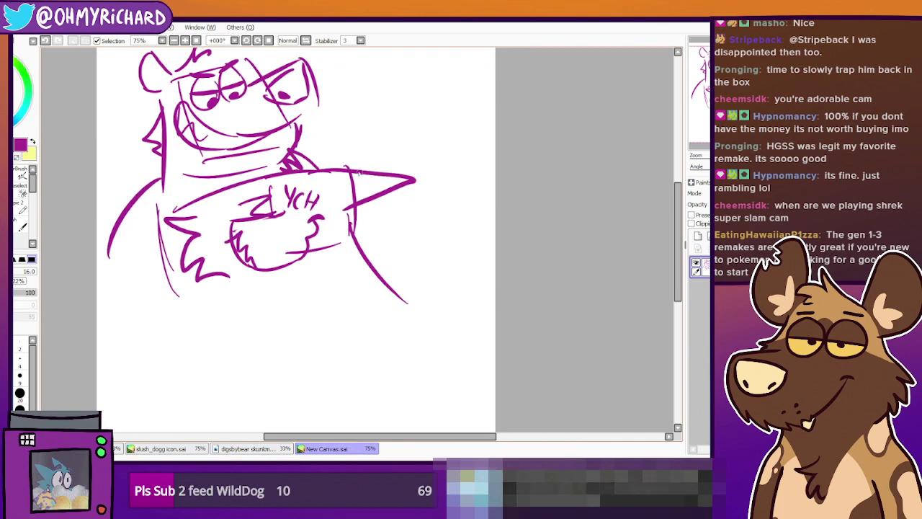
Draw the large character's far shoulder and the bent arm curving around the YCH block, redoing the shoulder line
left_click_drag(319, 152, 419, 211)
left_click_drag(298, 130, 404, 177)
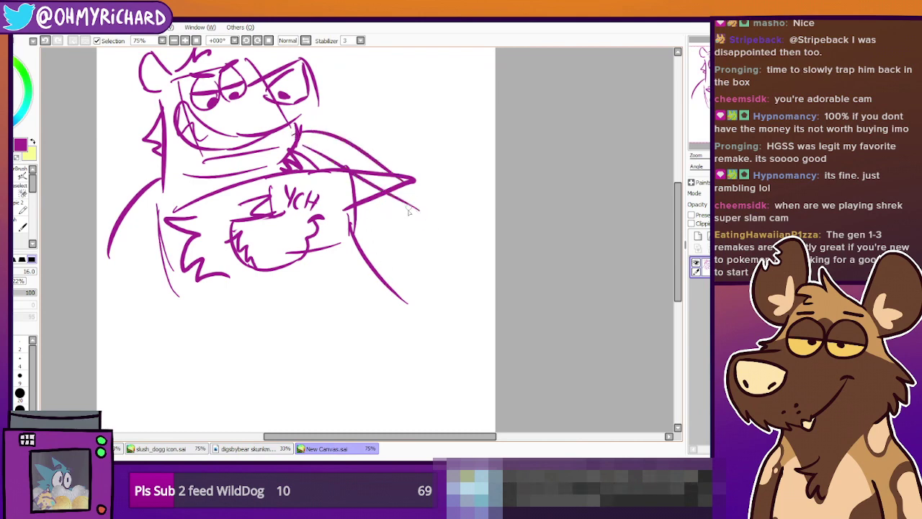
left_click(46, 41)
left_click(46, 41)
mouse_move(292, 147)
left_mouse_down()
mouse_move(416, 180)
mouse_move(381, 294)
mouse_move(357, 303)
left_mouse_up()
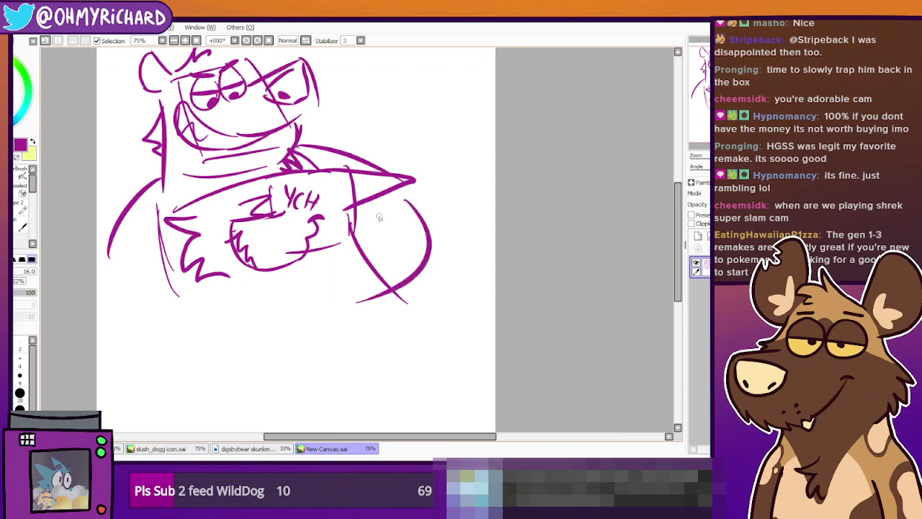
left_click_drag(384, 217, 319, 282)
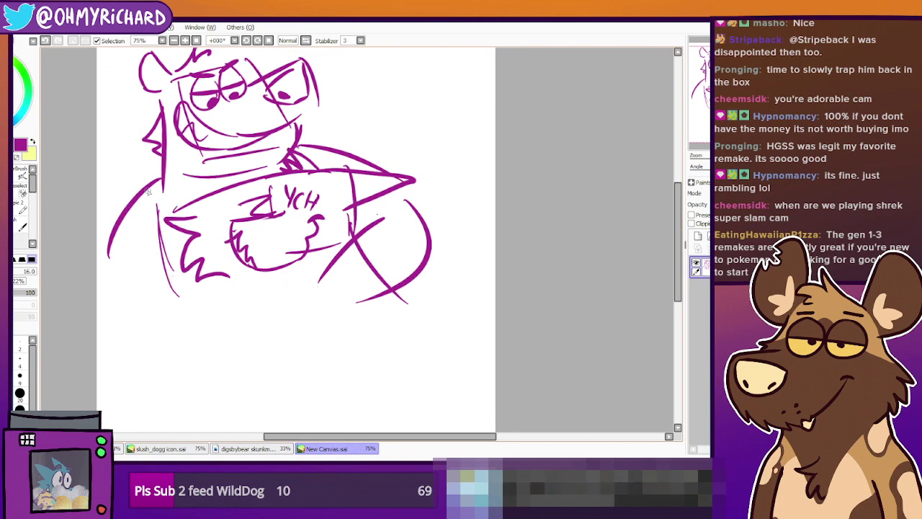
Draw the large character's near arm as a wide curve, a leg-like line below the YCH figure, and a small hand with spread fingers
left_click_drag(117, 263, 214, 325)
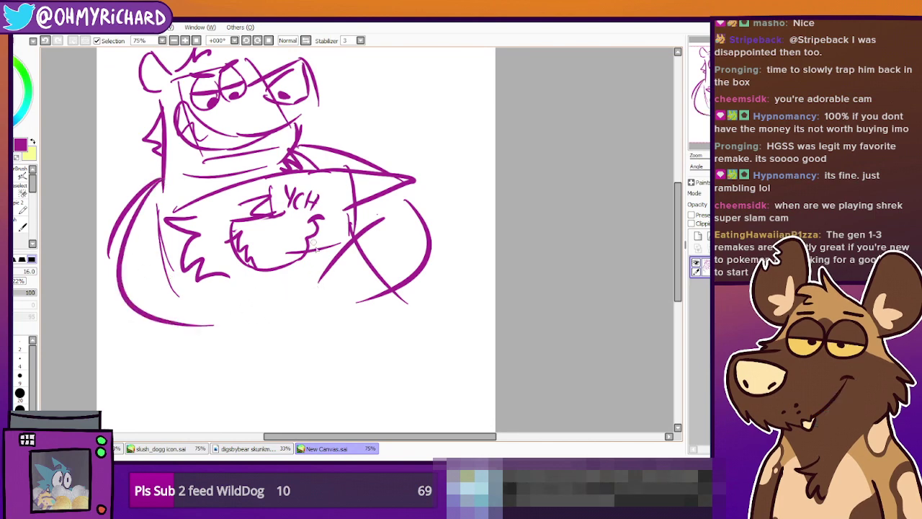
left_click_drag(399, 278, 423, 302)
mouse_move(303, 268)
left_mouse_down()
mouse_move(321, 338)
mouse_move(389, 369)
left_mouse_up()
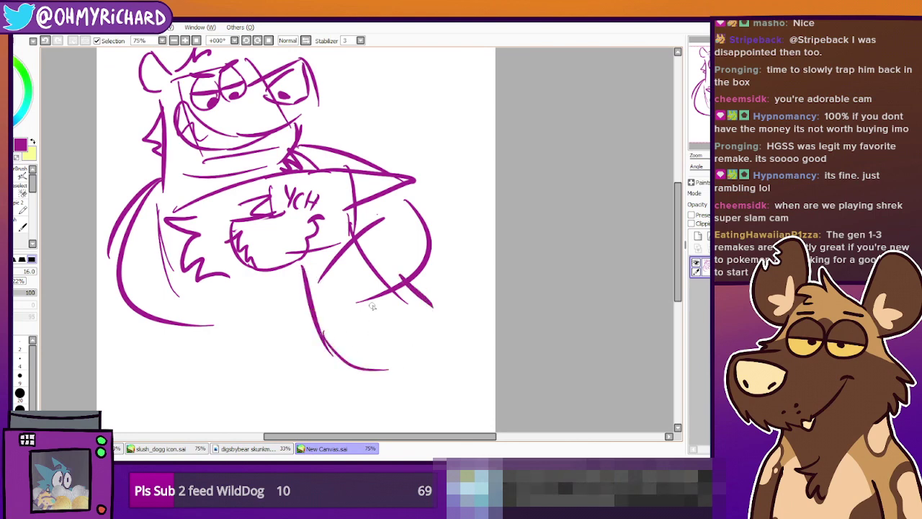
mouse_move(314, 274)
left_mouse_down()
mouse_move(298, 315)
mouse_move(284, 301)
mouse_move(281, 311)
mouse_move(295, 310)
mouse_move(258, 304)
mouse_move(268, 281)
mouse_move(252, 295)
mouse_move(238, 288)
mouse_move(236, 318)
mouse_move(255, 328)
mouse_move(316, 328)
left_mouse_up()
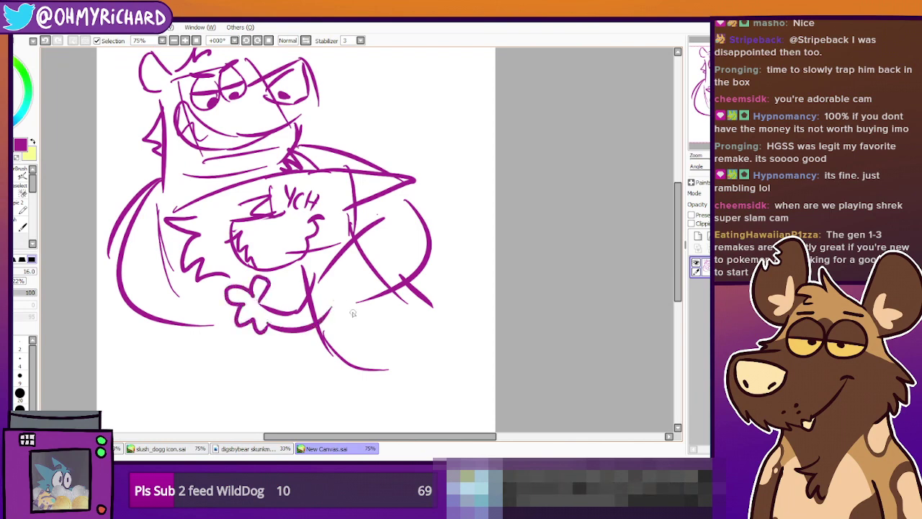
Create a new blank canvas with the preset settings
left_click_drag(752, 95, 751, 86)
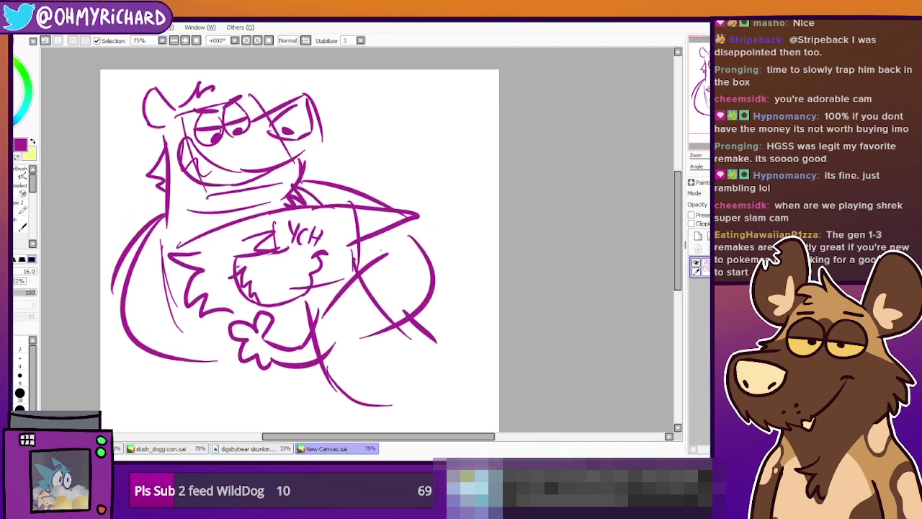
left_click_drag(381, 250, 383, 248)
scroll(432, 256, "down", 2)
scroll(430, 257, "up", 1)
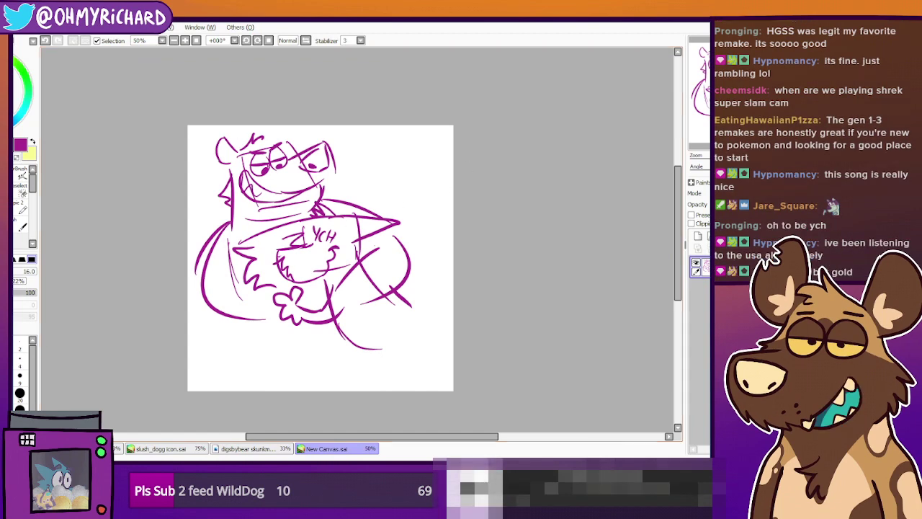
key("ctrl+n")
key("Return")
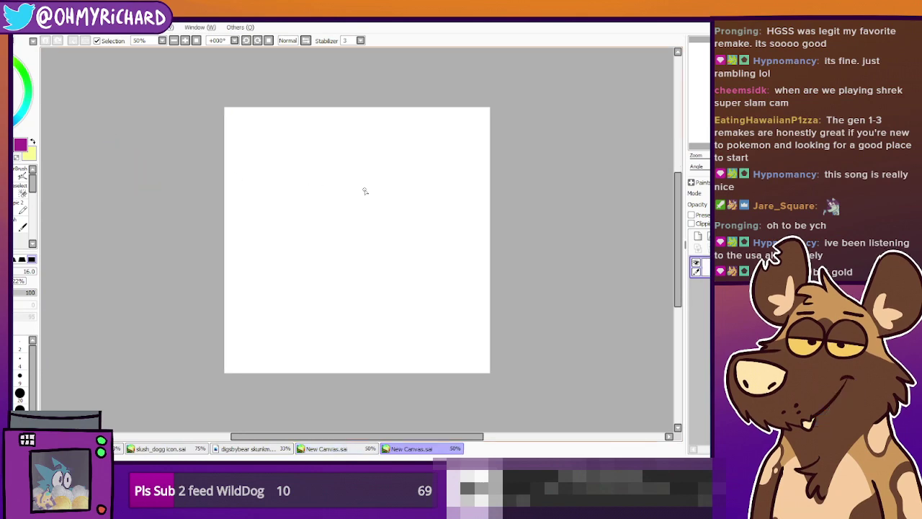
scroll(403, 190, "up", 1)
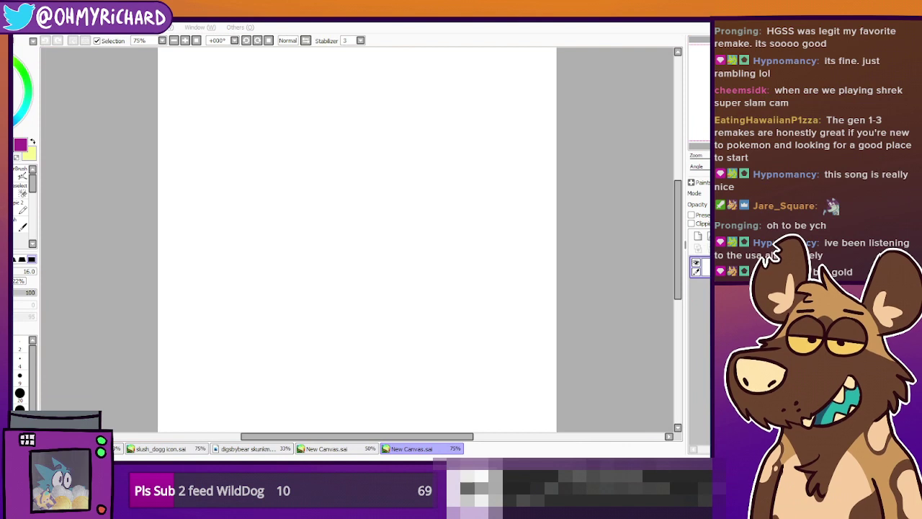
Sketch a boxy head outline in purple on the blank canvas with two tall oval eyes and low lid curves
left_click(593, 143)
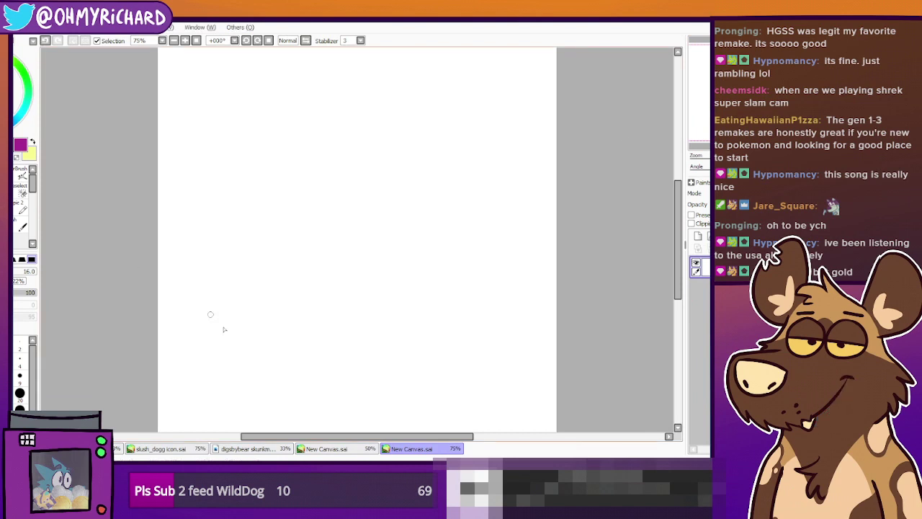
left_click(267, 450)
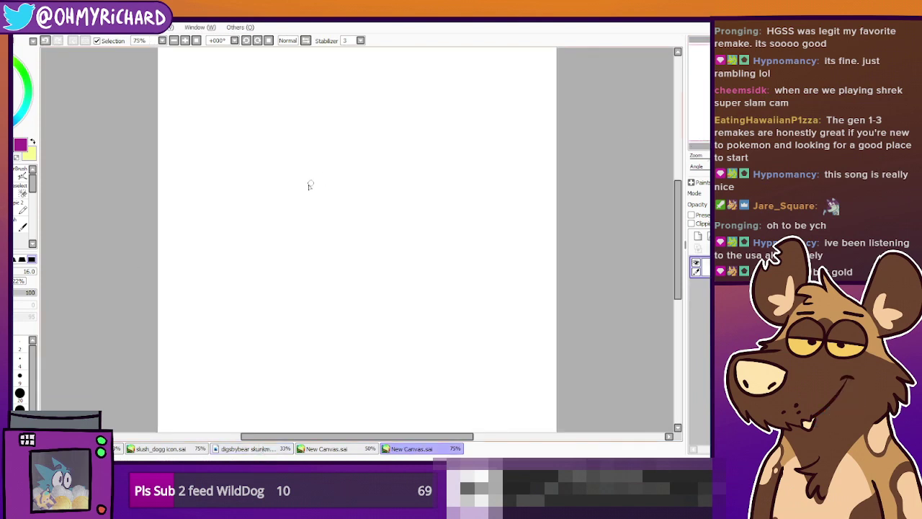
mouse_move(229, 129)
left_mouse_down()
mouse_move(258, 233)
mouse_move(249, 225)
mouse_move(342, 212)
left_mouse_up()
mouse_move(221, 131)
left_mouse_down()
mouse_move(312, 99)
mouse_move(348, 193)
left_mouse_up()
mouse_move(274, 167)
left_mouse_down()
mouse_move(268, 114)
mouse_move(268, 167)
mouse_move(255, 144)
mouse_move(273, 172)
mouse_move(286, 123)
mouse_move(298, 154)
mouse_move(314, 163)
mouse_move(285, 142)
mouse_move(318, 136)
left_mouse_up()
left_click(46, 41)
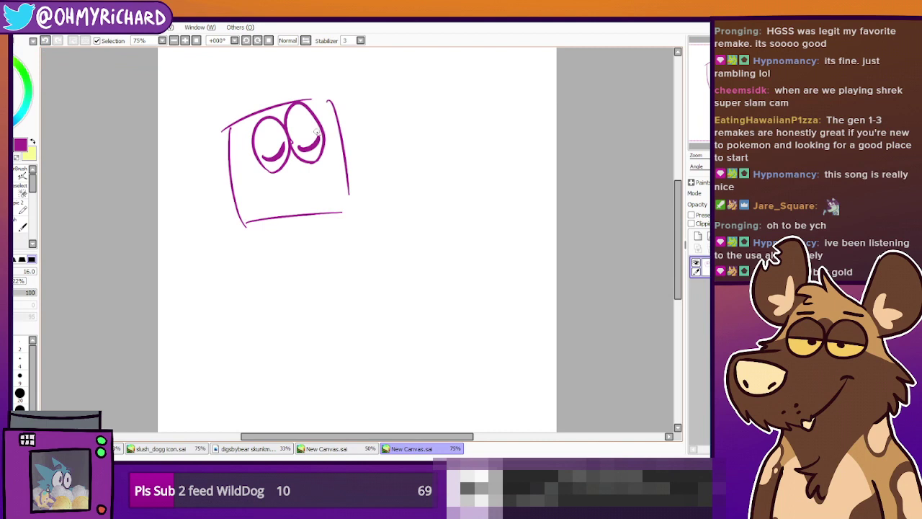
Add thick raised eyebrows, a snout with a faceted nose extending from the face, and a fur tuft on the far cheek
mouse_move(259, 111)
left_mouse_down()
mouse_move(314, 94)
mouse_move(286, 90)
mouse_move(319, 98)
left_mouse_up()
mouse_move(325, 151)
left_mouse_down()
mouse_move(387, 137)
mouse_move(406, 193)
left_mouse_up()
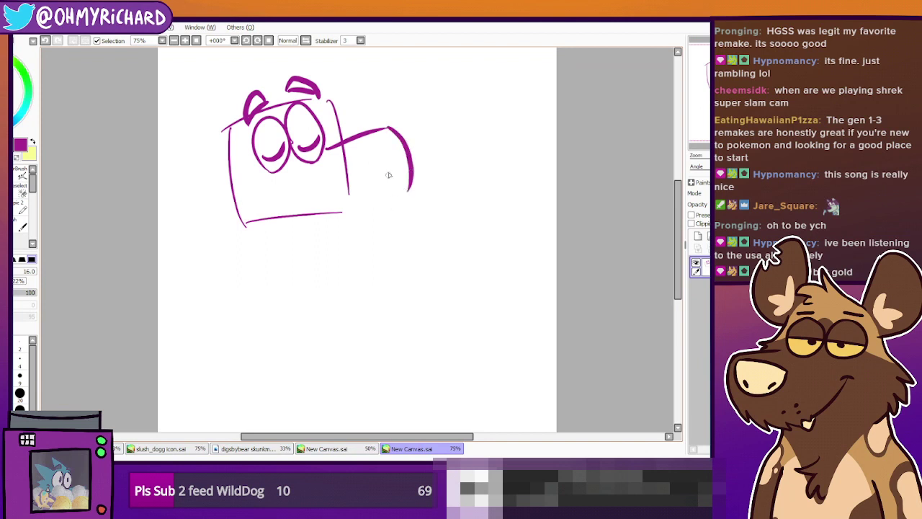
left_click_drag(405, 189, 405, 227)
mouse_move(384, 134)
left_mouse_down()
mouse_move(348, 173)
mouse_move(380, 185)
mouse_move(396, 167)
mouse_move(384, 131)
left_mouse_up()
mouse_move(360, 167)
left_mouse_down()
mouse_move(372, 175)
mouse_move(390, 162)
left_mouse_up()
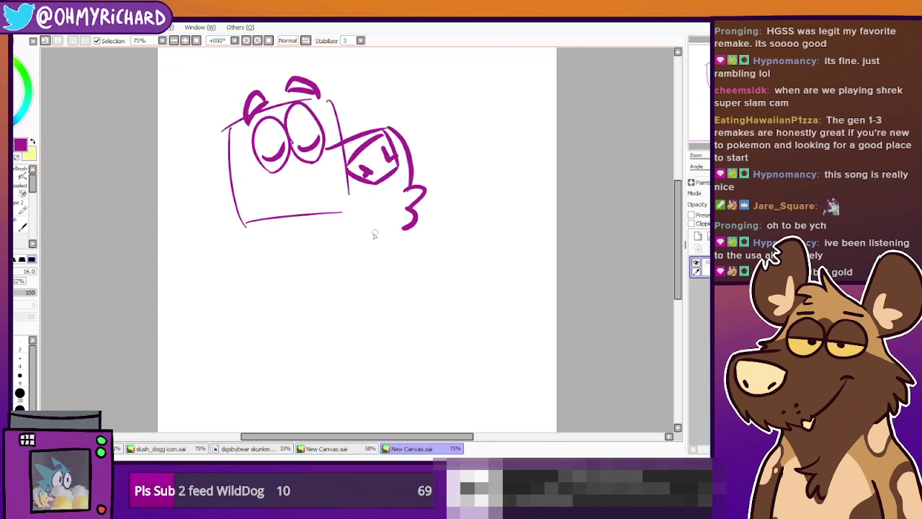
Close the head with a wide curved jaw, near-cheek fur, the side of the face, and a round ear
left_click_drag(404, 230, 335, 265)
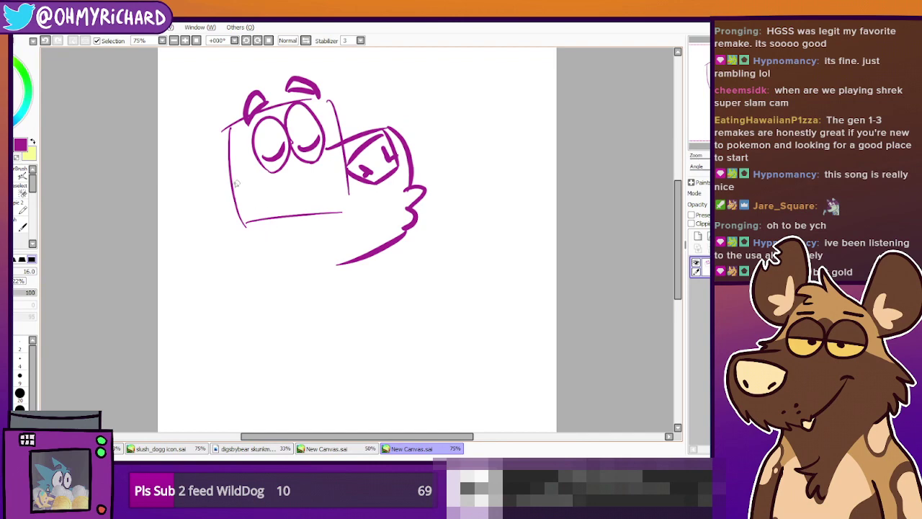
mouse_move(209, 186)
left_mouse_down()
mouse_move(186, 196)
mouse_move(198, 233)
mouse_move(267, 255)
left_mouse_up()
left_click_drag(213, 246, 337, 265)
mouse_move(209, 192)
left_mouse_down()
mouse_move(225, 117)
mouse_move(216, 83)
mouse_move(223, 128)
left_mouse_up()
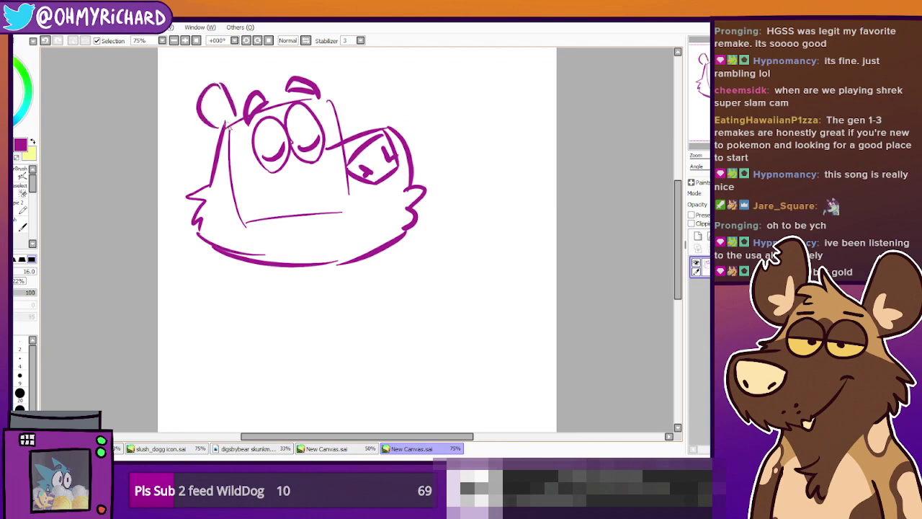
Shift the head sketch sideways toward the middle of the canvas and return to the drawing brush
mouse_move(503, 201)
left_mouse_down()
mouse_move(477, 184)
mouse_move(479, 192)
left_mouse_up()
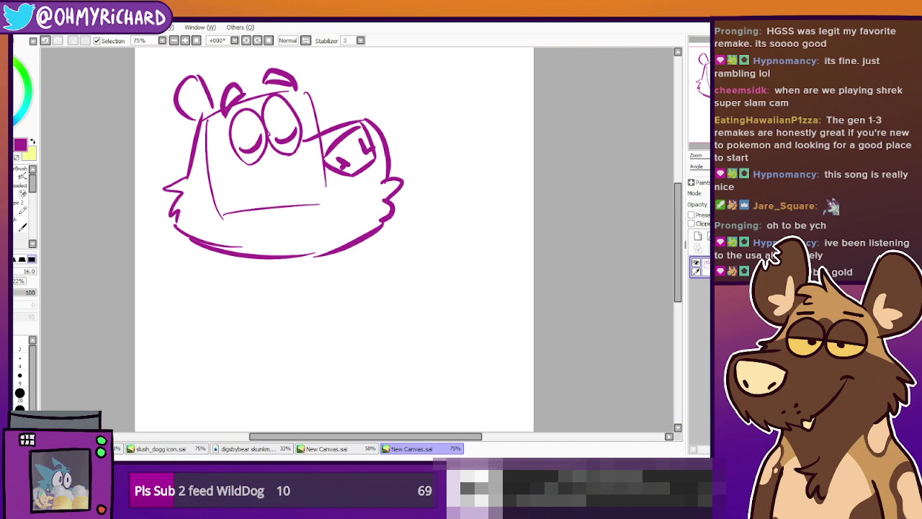
mouse_move(345, 221)
left_mouse_down()
mouse_move(385, 224)
mouse_move(380, 214)
left_mouse_up()
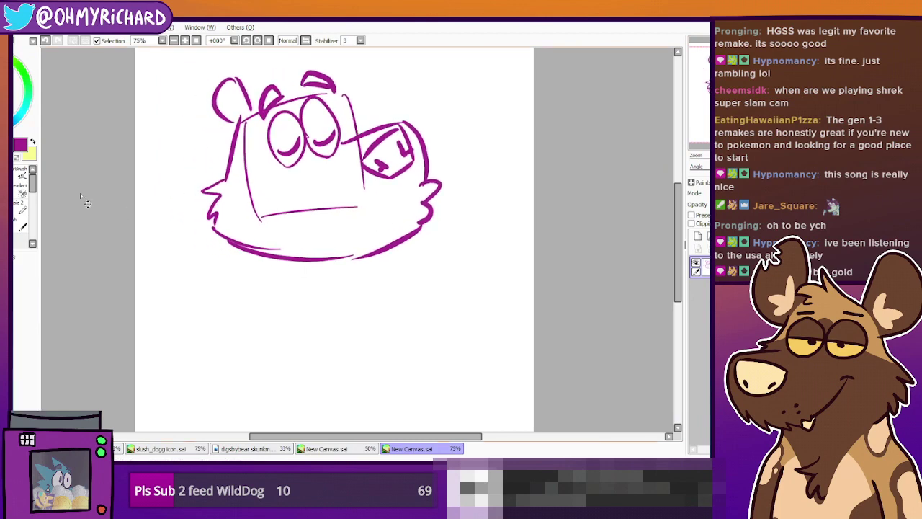
left_click(21, 175)
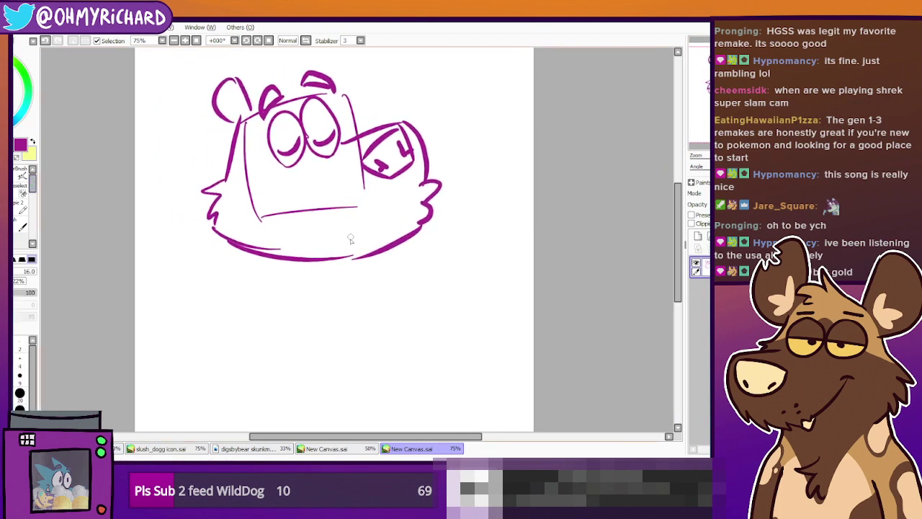
Scatter short stubble strokes across the character's jaw
left_click_drag(356, 231, 354, 239)
left_click_drag(344, 232, 342, 240)
mouse_move(335, 233)
left_mouse_down()
mouse_move(369, 243)
mouse_move(317, 249)
left_mouse_up()
mouse_move(250, 219)
left_mouse_down()
mouse_move(246, 227)
mouse_move(263, 240)
left_mouse_up()
mouse_move(262, 203)
left_mouse_down()
mouse_move(255, 208)
mouse_move(281, 226)
left_mouse_up()
mouse_move(302, 231)
left_mouse_down()
mouse_move(324, 236)
mouse_move(286, 252)
left_mouse_up()
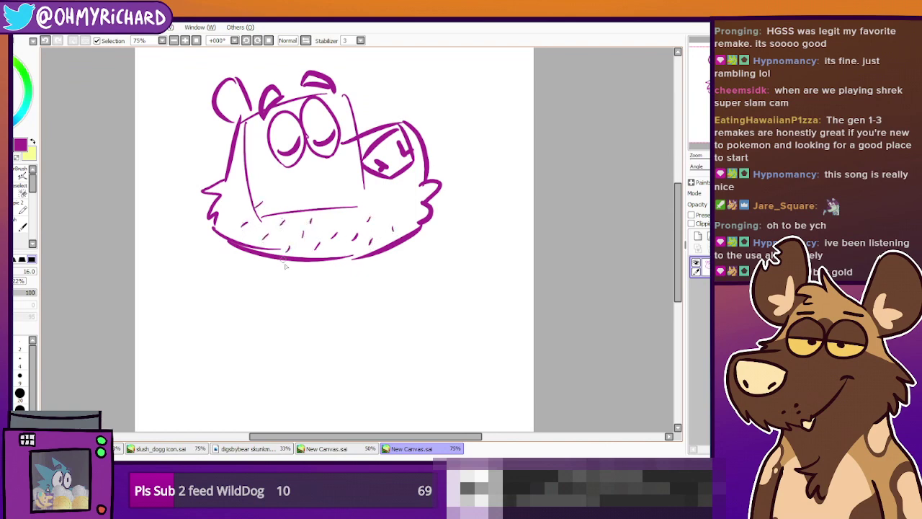
Draw both sides of the neck below the jaw and the near shoulder curve, undoing the far shoulder line
left_click_drag(221, 213, 210, 265)
left_click_drag(222, 225, 208, 265)
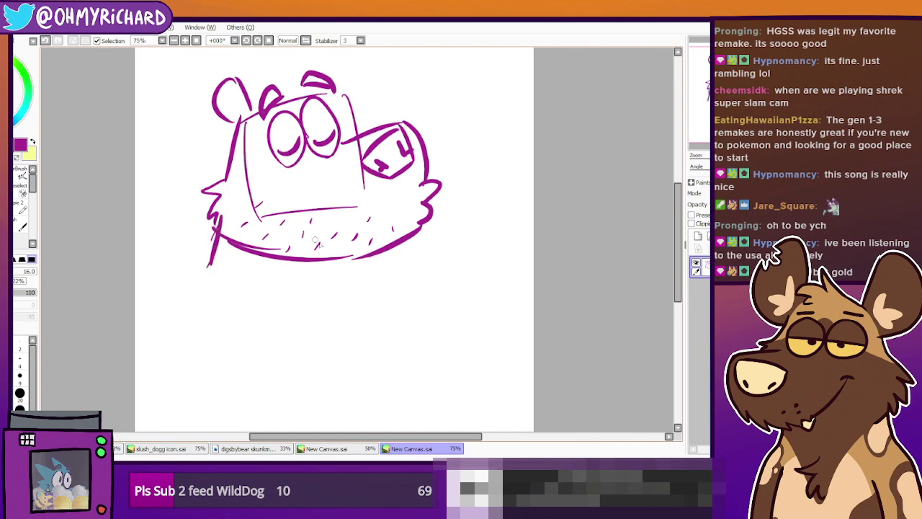
mouse_move(423, 260)
left_mouse_down()
mouse_move(435, 232)
mouse_move(417, 265)
mouse_move(446, 396)
left_mouse_up()
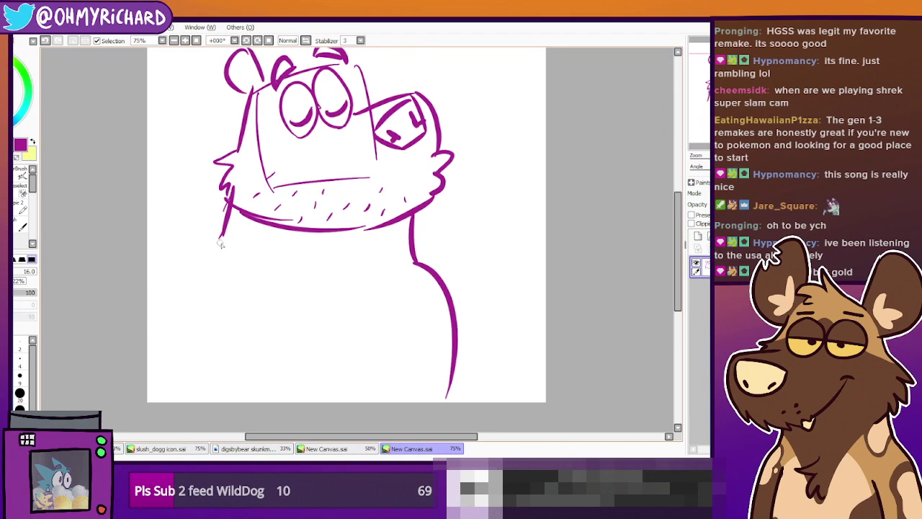
key("ctrl+z")
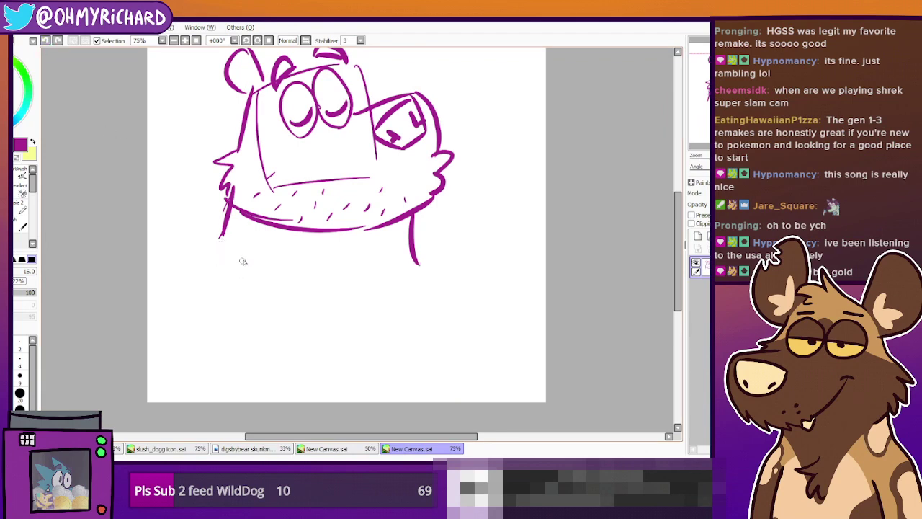
left_click_drag(225, 229, 147, 291)
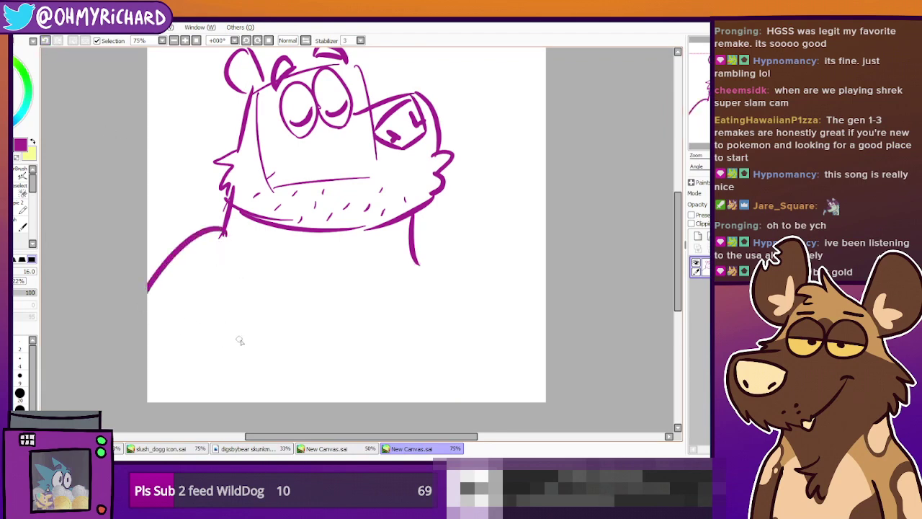
left_click_drag(203, 360, 283, 273)
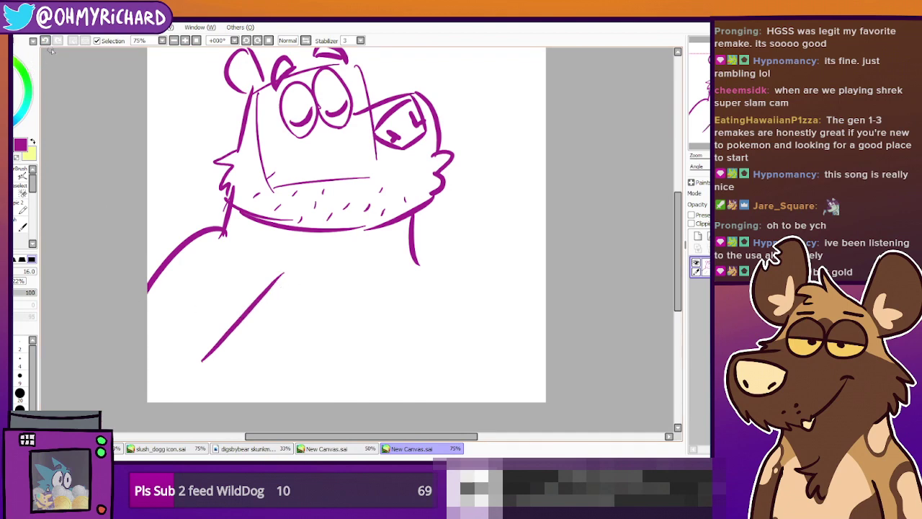
key("ctrl+z")
left_click_drag(201, 345, 299, 284)
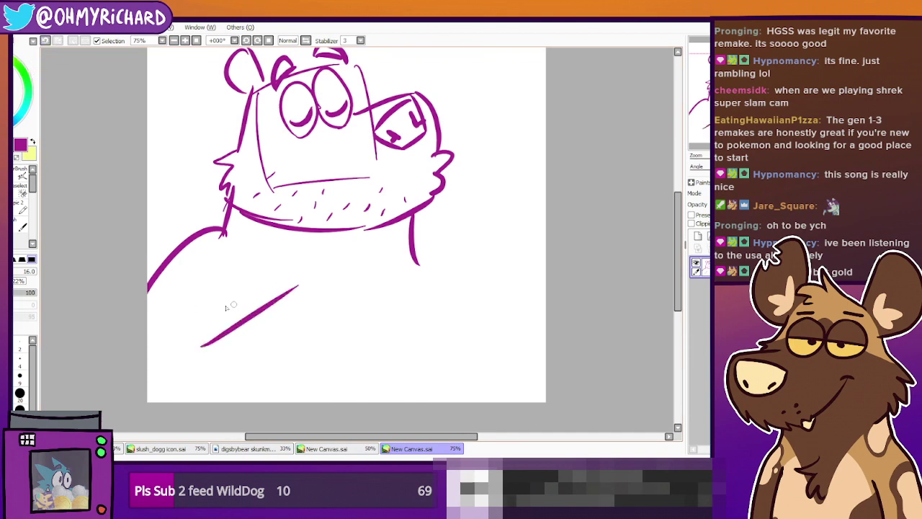
left_click(45, 41)
mouse_move(193, 357)
left_mouse_down()
mouse_move(244, 289)
mouse_move(282, 260)
mouse_move(316, 279)
mouse_move(297, 285)
mouse_move(312, 310)
mouse_move(285, 332)
left_mouse_up()
mouse_move(341, 277)
left_mouse_down()
mouse_move(323, 265)
mouse_move(336, 303)
mouse_move(311, 340)
mouse_move(331, 353)
left_mouse_up()
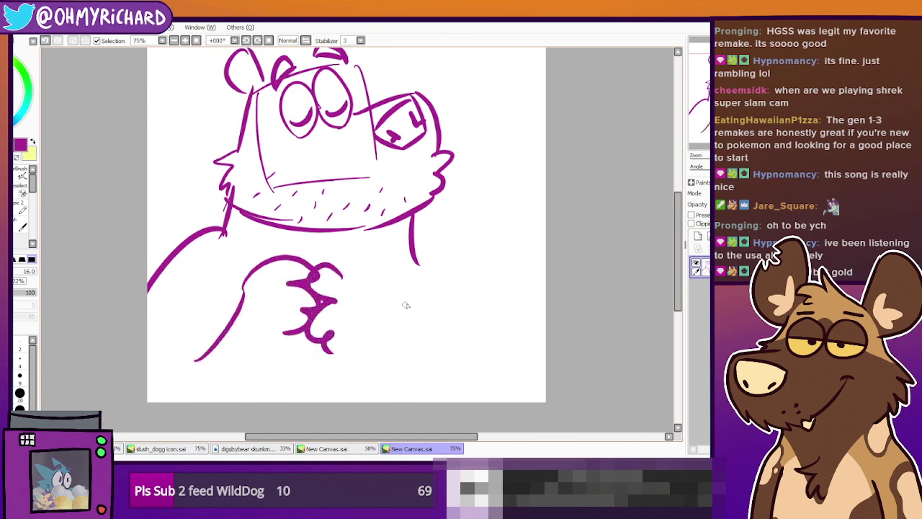
left_click(48, 42)
left_click(48, 41)
left_click(48, 41)
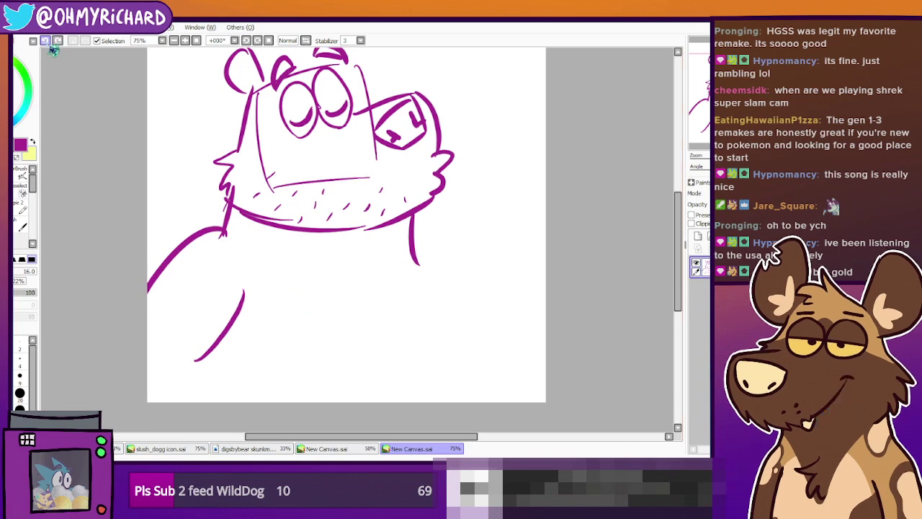
left_click(47, 42)
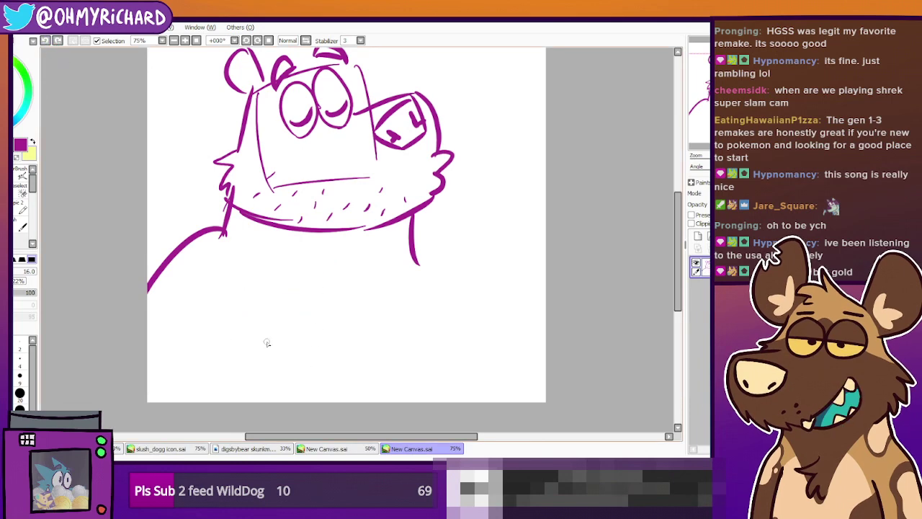
Draw a rectangular placeholder beside the character, running off the canvas edge, and letter it "YCH"
left_click_drag(640, 126, 615, 153)
left_click_drag(510, 160, 478, 185)
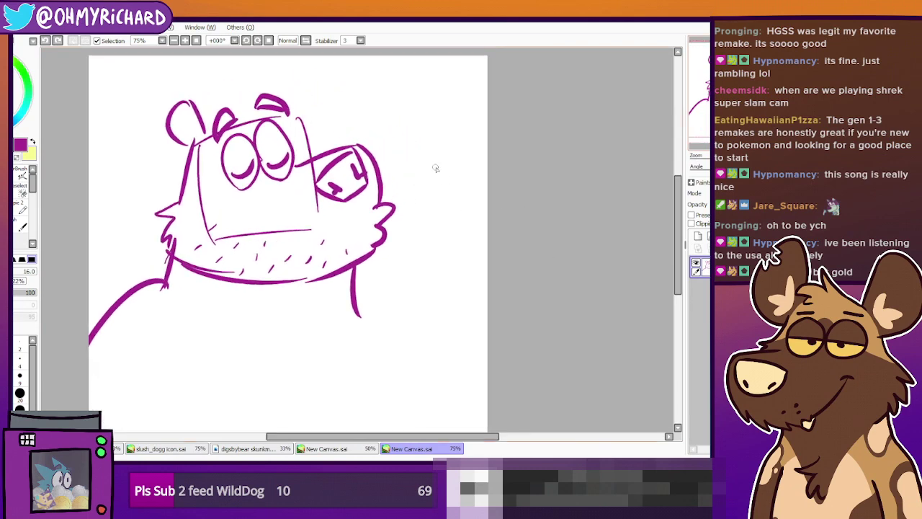
mouse_move(421, 143)
left_mouse_down()
mouse_move(414, 258)
mouse_move(497, 268)
mouse_move(450, 143)
mouse_move(492, 141)
left_mouse_up()
mouse_move(438, 194)
left_mouse_down()
mouse_move(449, 165)
mouse_move(442, 177)
left_mouse_up()
mouse_move(465, 170)
left_mouse_down()
mouse_move(459, 193)
mouse_move(468, 191)
left_mouse_up()
left_click_drag(469, 182, 480, 190)
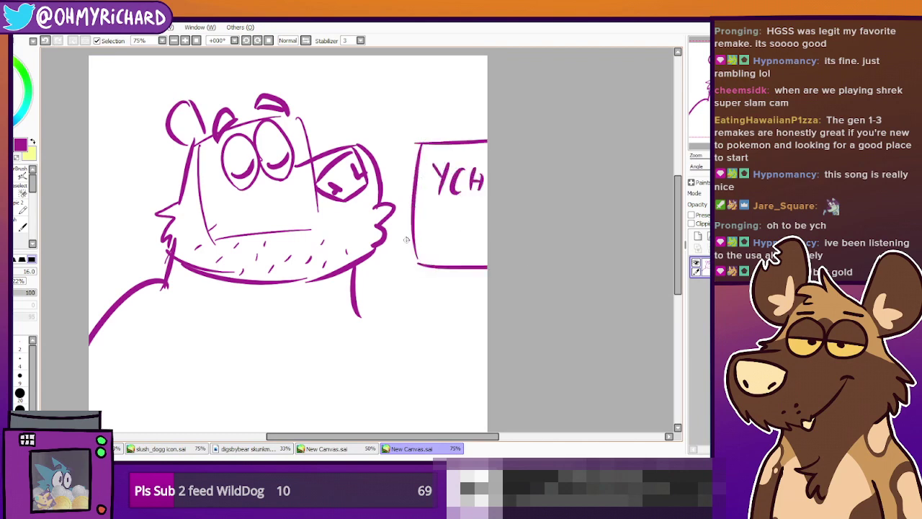
Add a pointed ear, hair tuft, jagged cheek fur, a chin curve, and a small rounded mouth with dots to the YCH placeholder
mouse_move(407, 200)
left_mouse_down()
mouse_move(382, 229)
mouse_move(404, 274)
left_mouse_up()
mouse_move(422, 219)
left_mouse_down()
mouse_move(434, 252)
mouse_move(487, 285)
left_mouse_up()
mouse_move(413, 160)
left_mouse_down()
mouse_move(411, 98)
mouse_move(431, 80)
mouse_move(461, 141)
mouse_move(481, 144)
left_mouse_up()
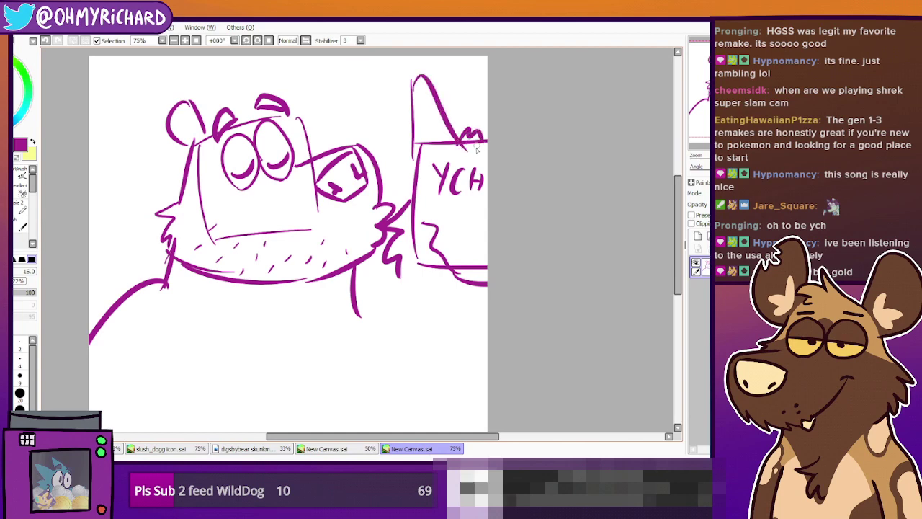
mouse_move(478, 231)
left_mouse_down()
mouse_move(497, 253)
mouse_move(486, 231)
left_mouse_up()
mouse_move(420, 225)
left_mouse_down()
mouse_move(425, 214)
mouse_move(427, 224)
left_mouse_up()
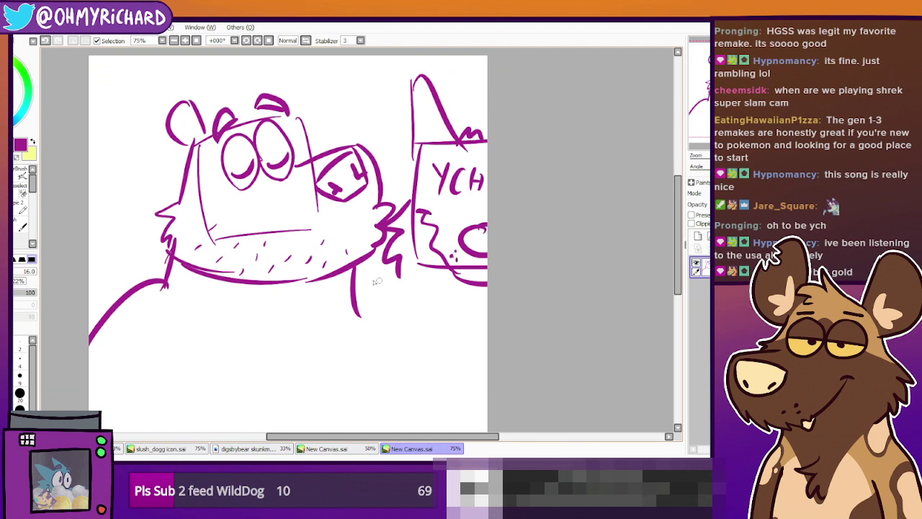
Erase the lower edges of the YCH box and the spiky fur between it and the large character's cheek
key("e")
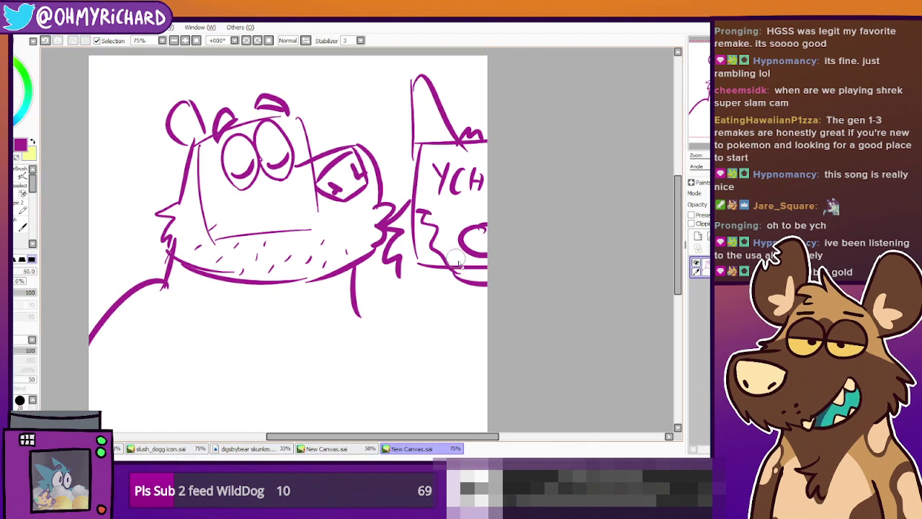
mouse_move(432, 241)
left_mouse_down()
mouse_move(436, 273)
mouse_move(399, 220)
left_mouse_up()
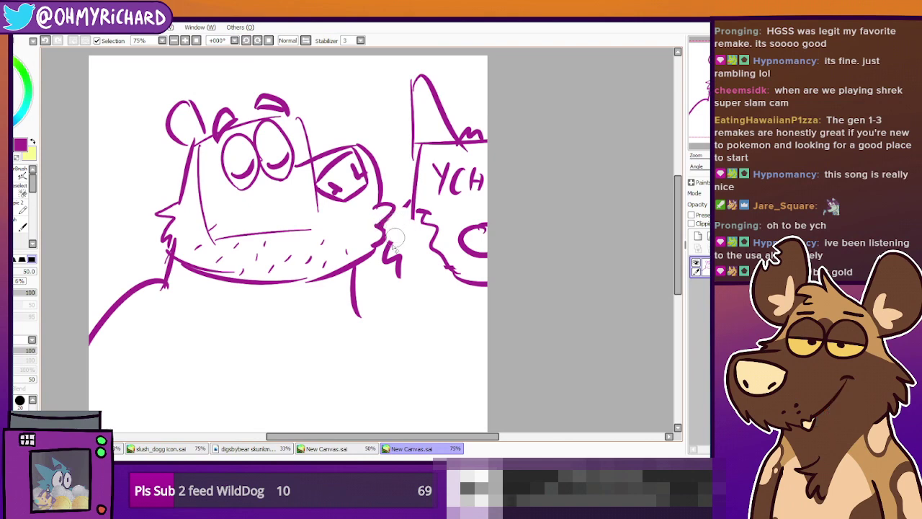
left_click_drag(395, 242, 405, 264)
left_click_drag(405, 214, 405, 208)
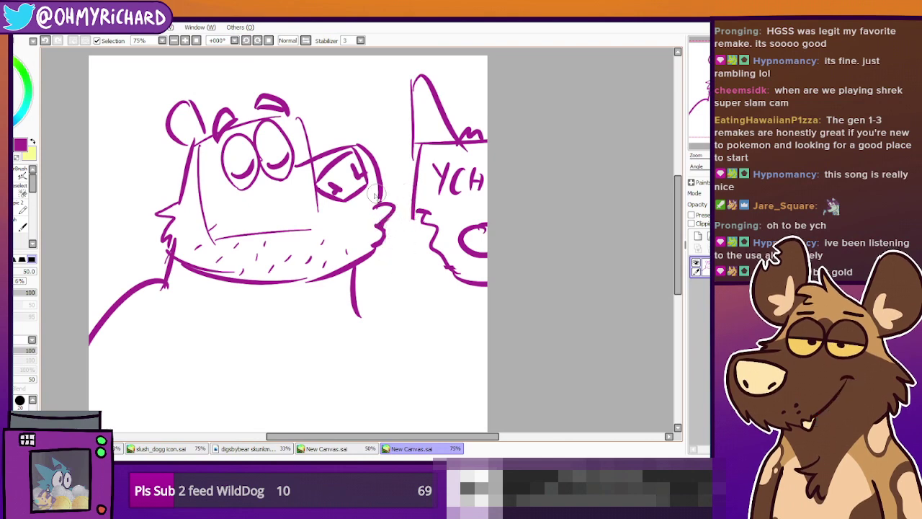
Draw a small zigzag hair tuft between the large character's eyebrows with the brush
left_click(10, 189)
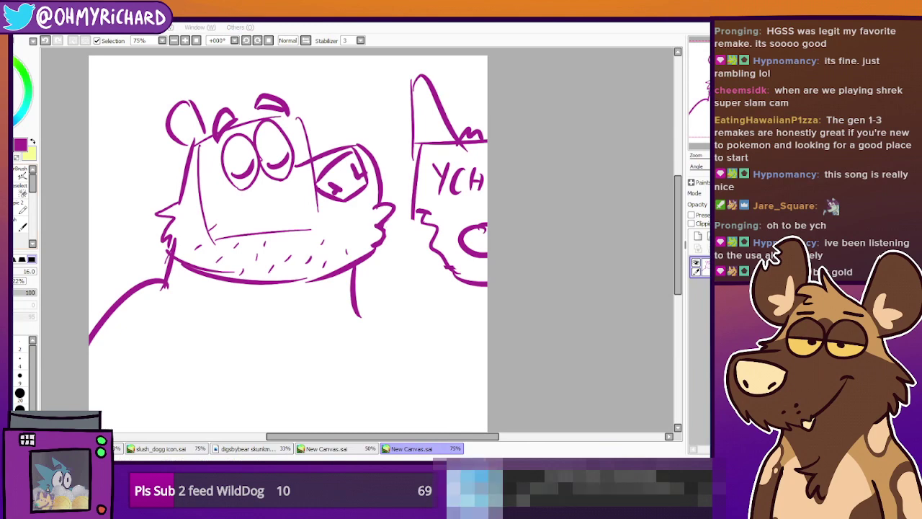
left_click(580, 114)
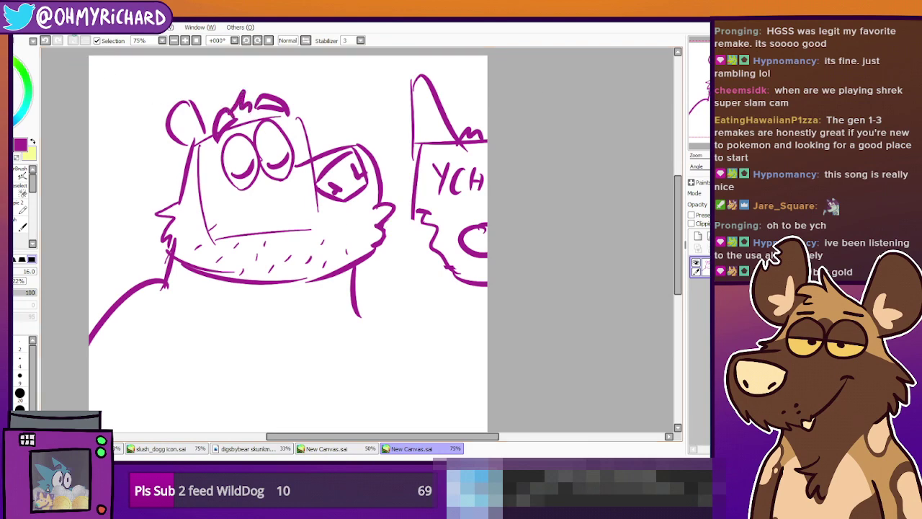
left_click_drag(232, 116, 253, 114)
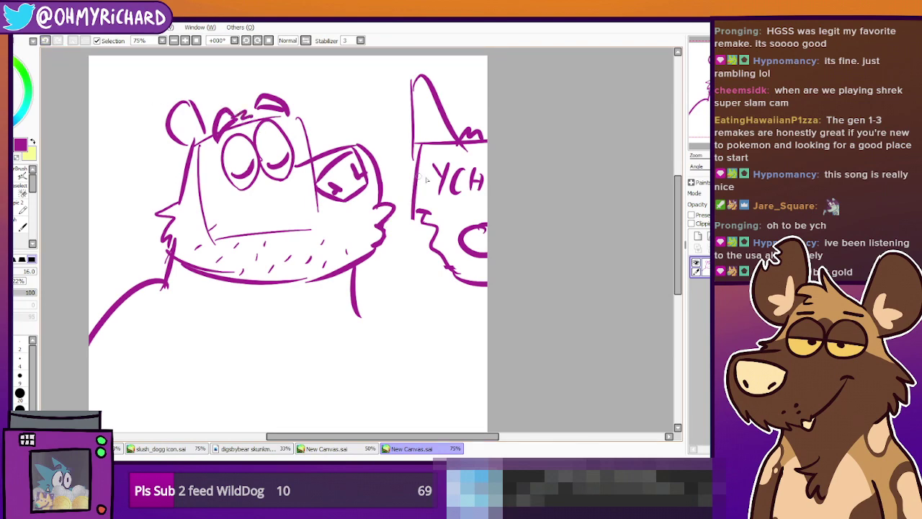
Draw the large character's lower torso line, tufted chest fur on both sides, the far body contour, and the far shoulder curve
scroll(389, 269, "down", 1)
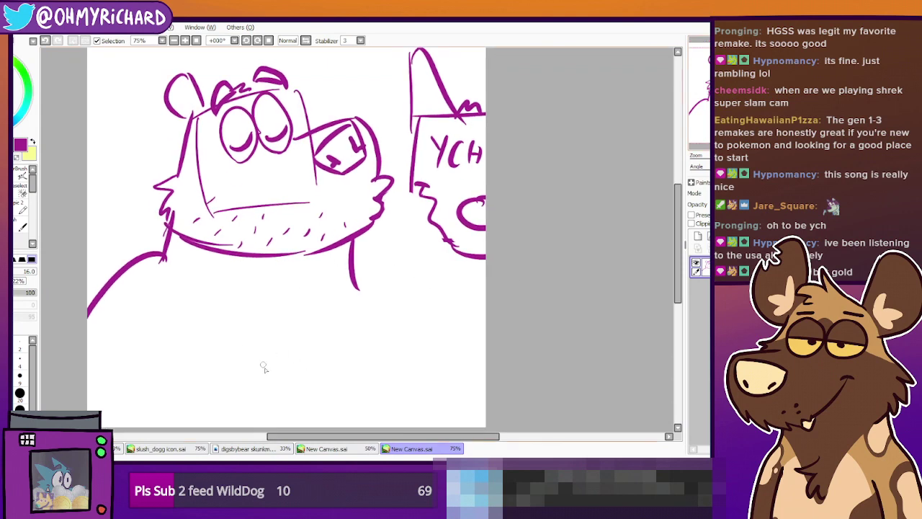
left_click_drag(193, 369, 225, 427)
mouse_move(285, 314)
left_mouse_down()
mouse_move(333, 290)
mouse_move(387, 342)
mouse_move(349, 380)
left_mouse_up()
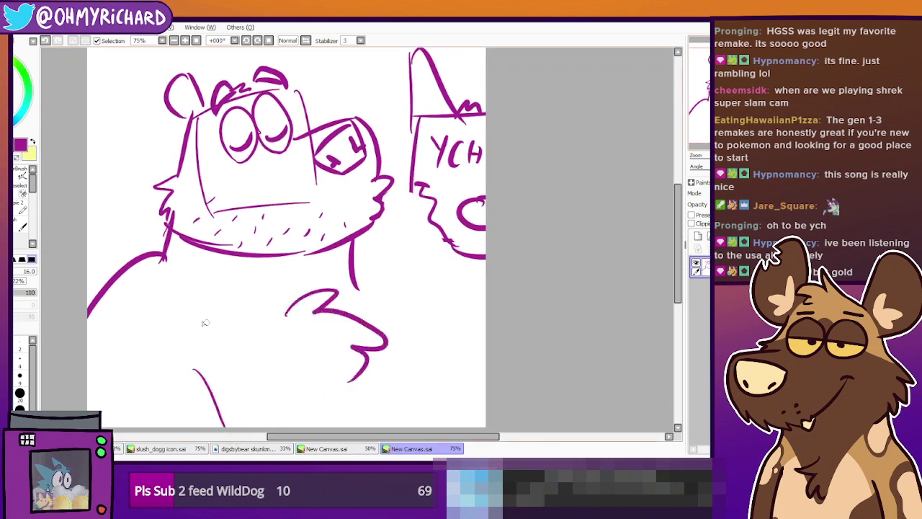
mouse_move(273, 320)
left_mouse_down()
mouse_move(192, 301)
mouse_move(144, 376)
left_mouse_up()
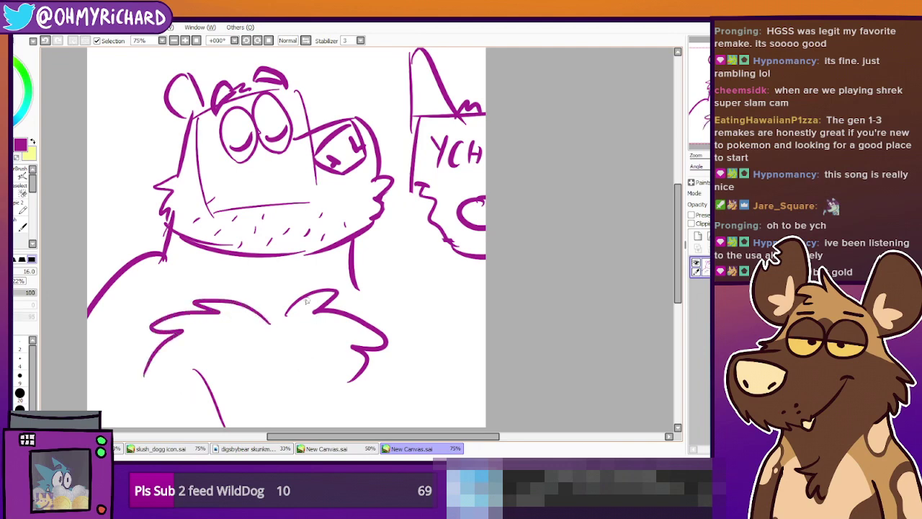
left_click_drag(358, 294, 403, 414)
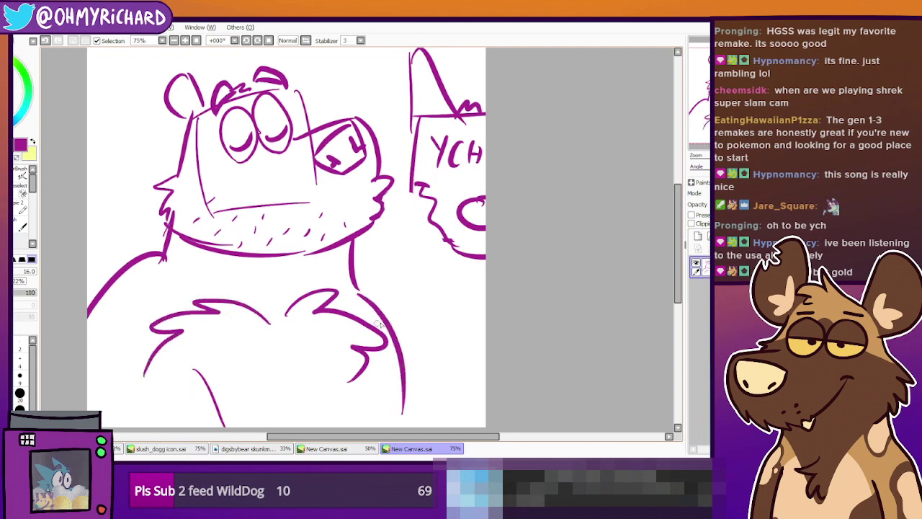
left_click_drag(361, 280, 451, 353)
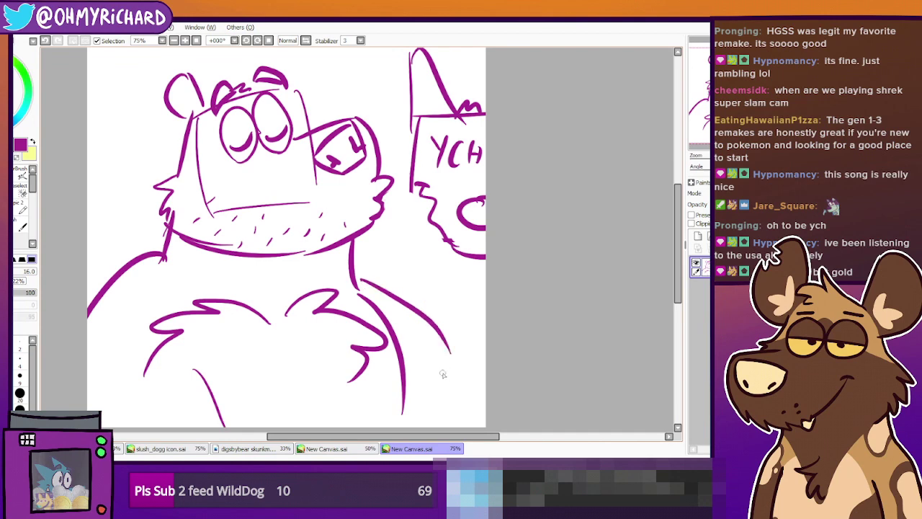
mouse_move(572, 264)
left_mouse_down()
mouse_move(548, 280)
mouse_move(575, 288)
left_mouse_up()
scroll(443, 252, "down", 2)
scroll(443, 252, "up", 1)
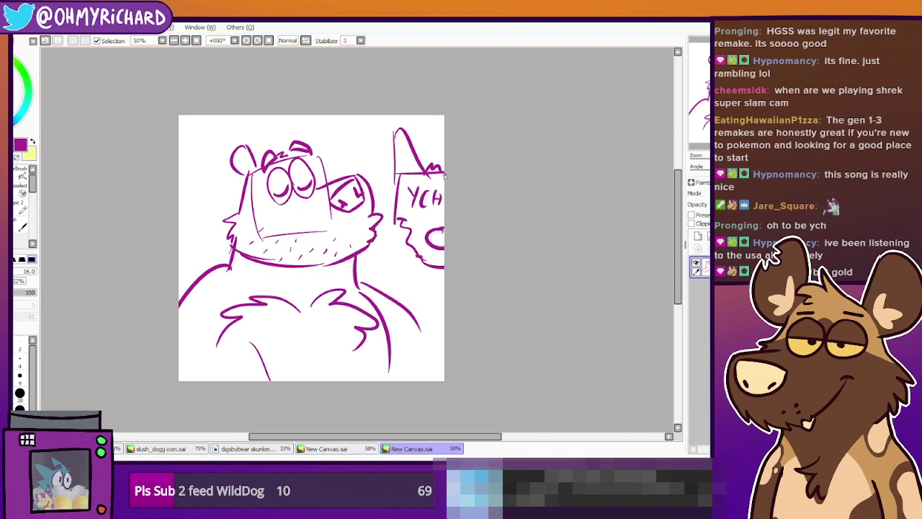
left_click_drag(395, 202, 380, 209)
left_click_drag(378, 244, 409, 273)
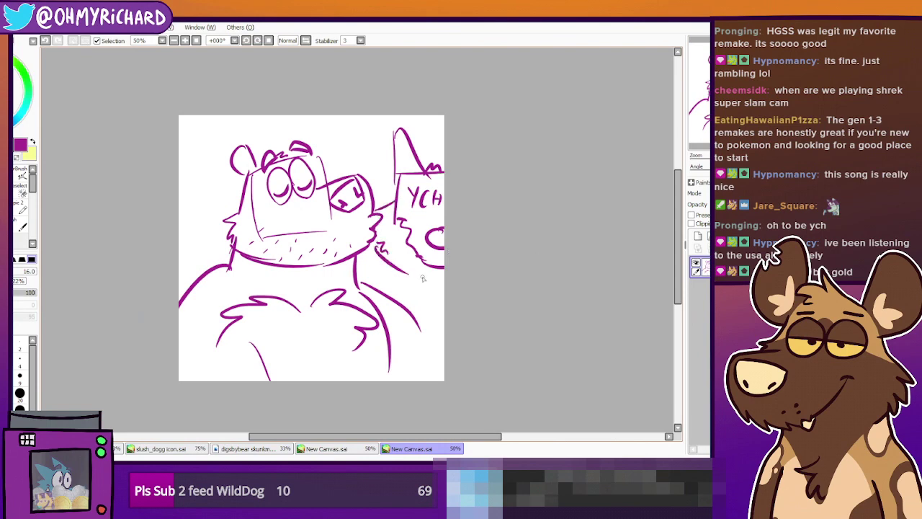
left_click(19, 205)
left_click_drag(387, 249, 413, 277)
left_click(20, 212)
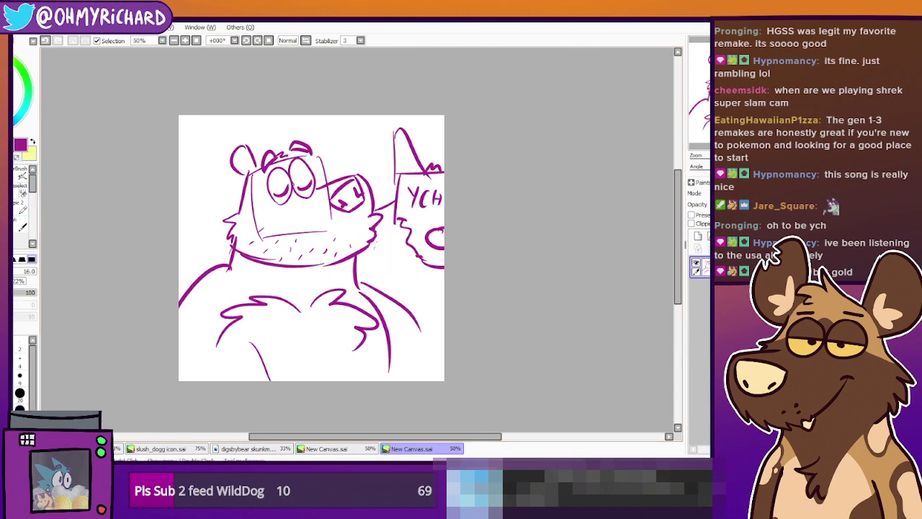
left_click_drag(369, 246, 391, 263)
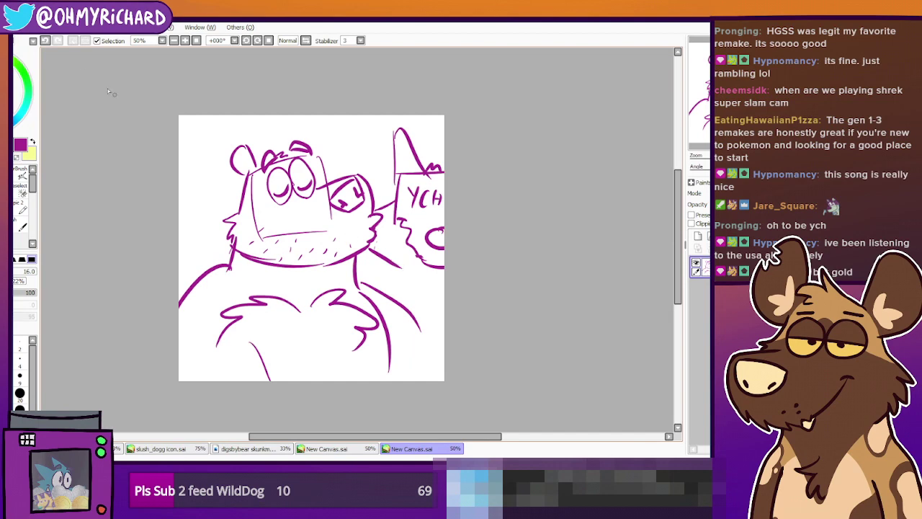
left_click(47, 40)
left_click(9, 210)
left_click_drag(389, 204, 385, 206)
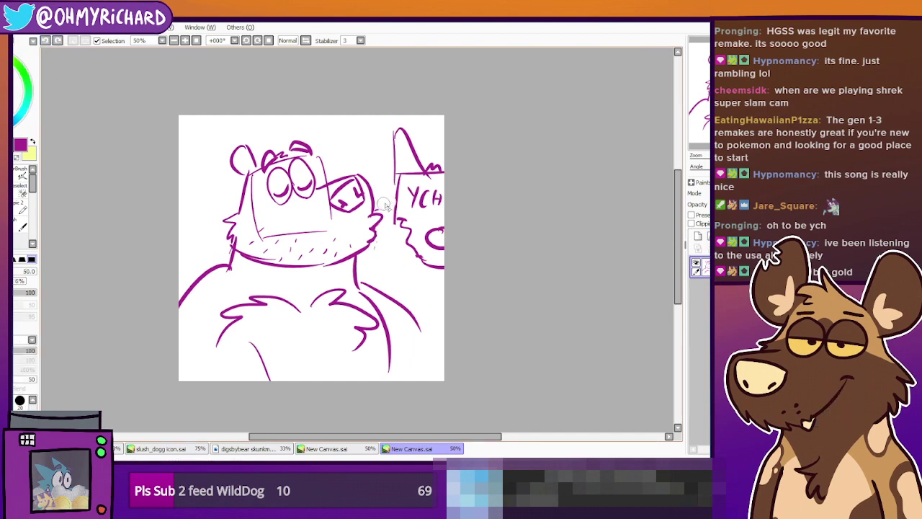
Erase the inner side and lower guide lines of the face box below the large character's eyes
left_click_drag(406, 217, 394, 229)
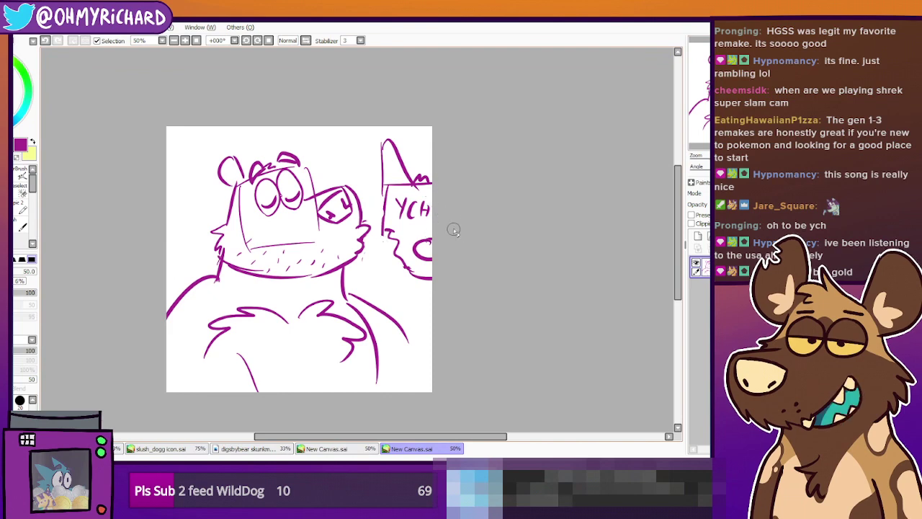
left_click_drag(435, 213, 428, 201)
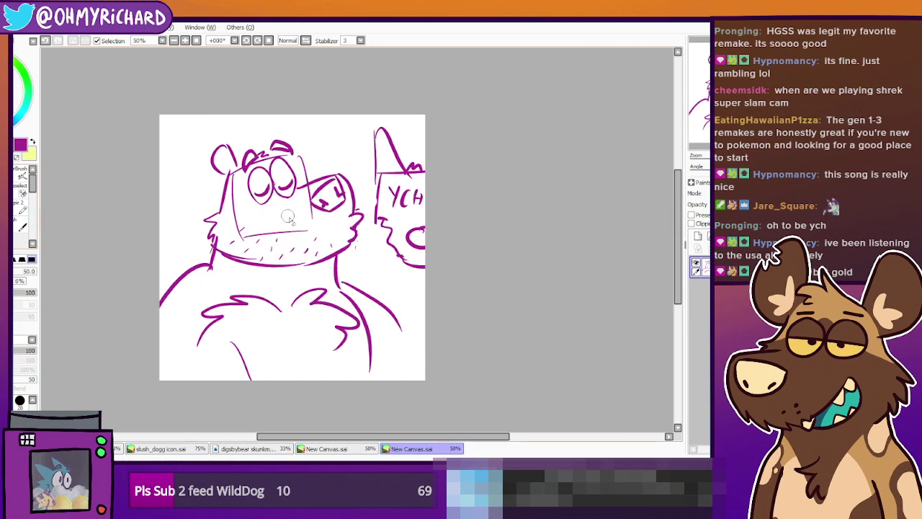
left_click_drag(308, 220, 247, 229)
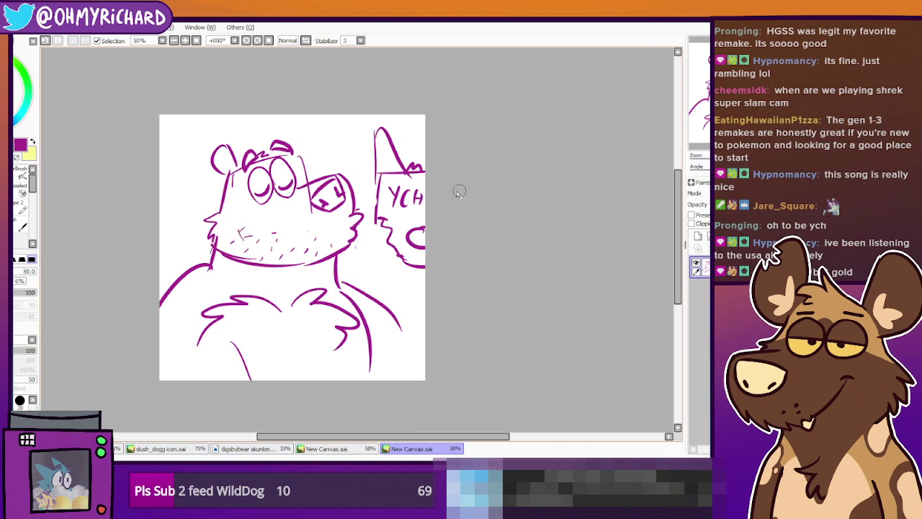
Extend the large character's chest fur downward with jagged brush strokes on both sides, meeting the lower torso line
left_click_drag(643, 96, 622, 84)
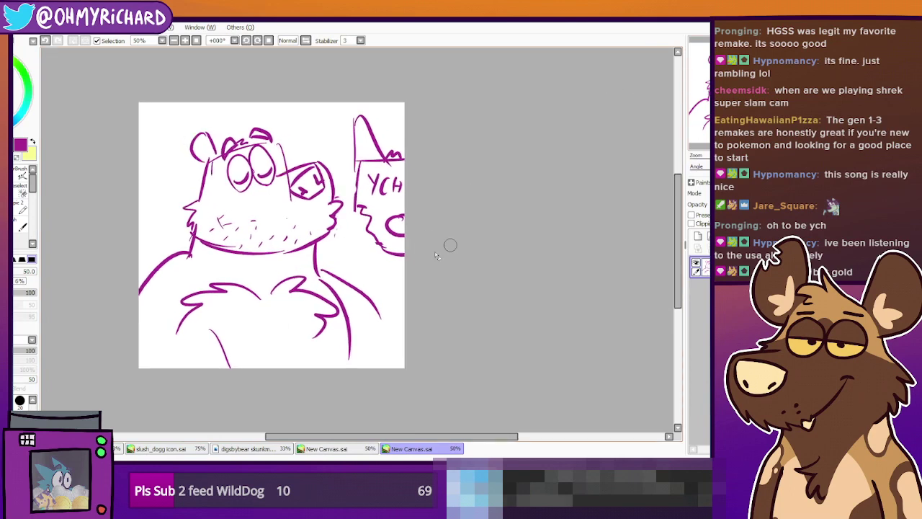
left_click(7, 209)
left_click(8, 180)
left_click_drag(176, 334, 240, 359)
left_click_drag(318, 339, 293, 364)
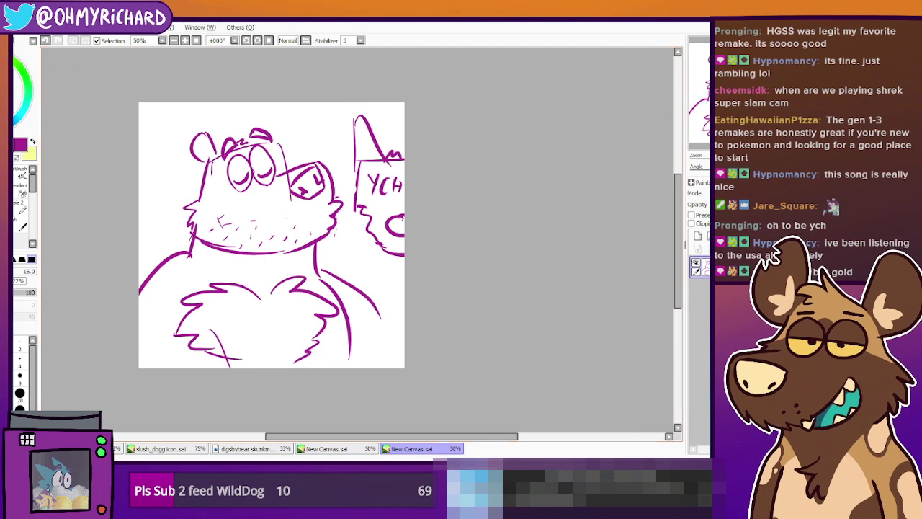
Create a new canvas and sketch a boxy head with a long rounded muzzle projecting to its left
key("ctrl+n")
key("Return")
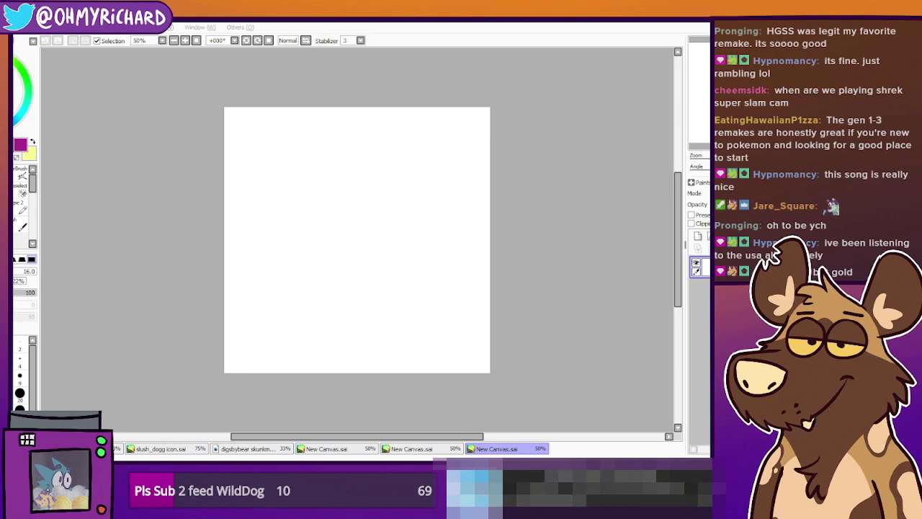
mouse_move(391, 169)
left_mouse_down()
mouse_move(388, 229)
mouse_move(463, 231)
left_mouse_up()
mouse_move(386, 183)
left_mouse_down()
mouse_move(393, 149)
mouse_move(437, 142)
left_mouse_up()
left_click_drag(448, 142, 466, 223)
left_click_drag(395, 181, 335, 178)
mouse_move(395, 180)
left_mouse_down()
mouse_move(336, 173)
mouse_move(328, 217)
left_mouse_up()
mouse_move(335, 176)
left_mouse_down()
mouse_move(347, 230)
mouse_move(361, 238)
mouse_move(399, 220)
mouse_move(422, 184)
mouse_move(434, 188)
mouse_move(437, 226)
mouse_move(377, 242)
mouse_move(427, 222)
left_mouse_up()
Review the skunk character drawing and the two earlier YCH sketches, and return to the new head sketch
left_click(420, 445)
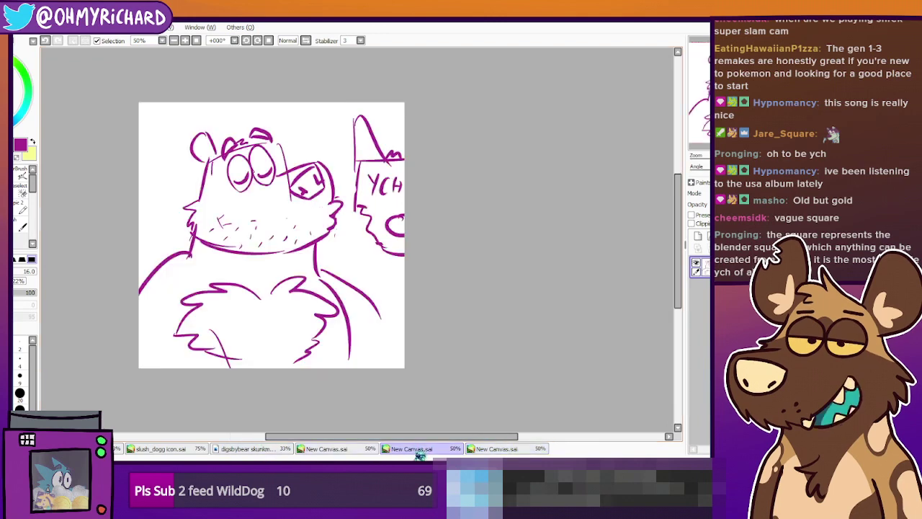
left_click(328, 447)
left_click(277, 447)
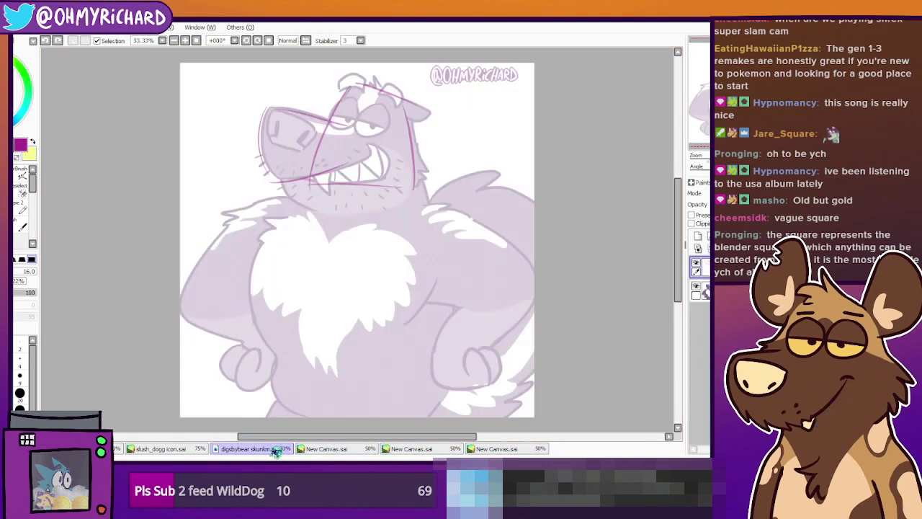
left_click(327, 448)
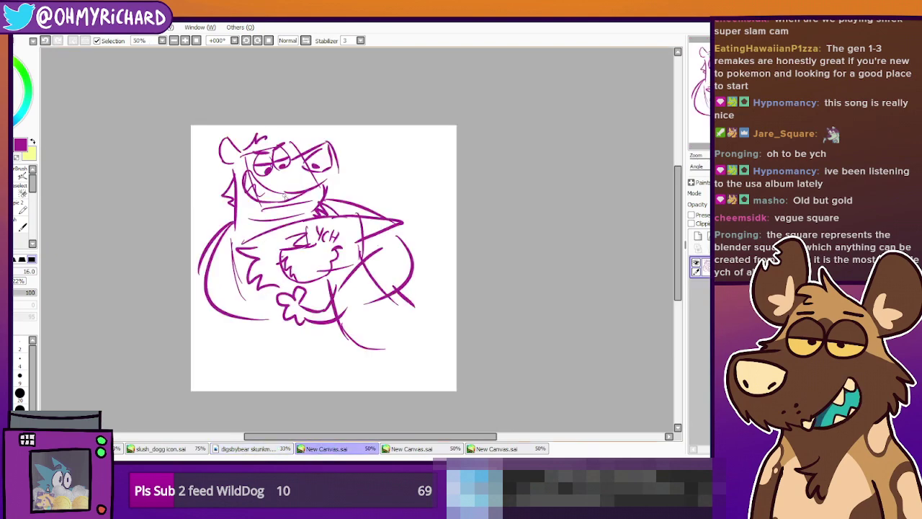
left_click_drag(286, 194, 301, 193)
left_click(411, 448)
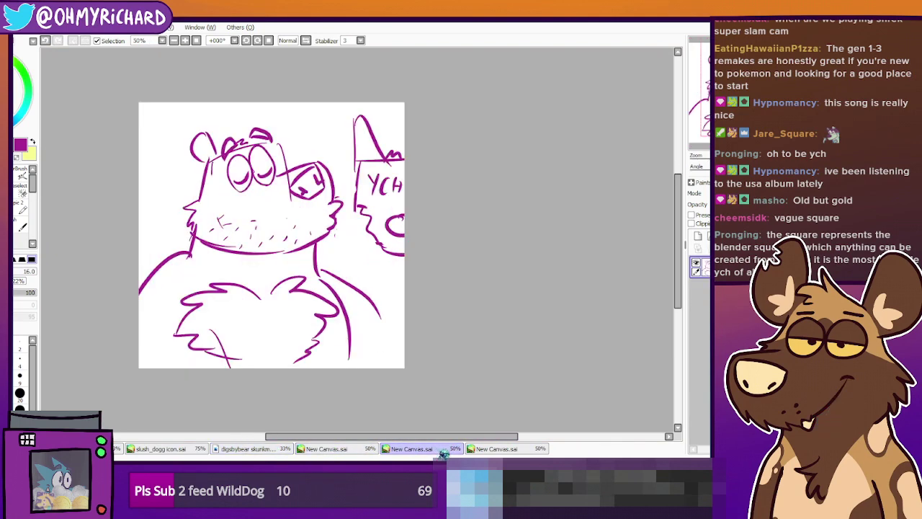
left_click(496, 448)
Draw a toothy grin, an angular nose with nostrils, half-lidded eyes with brows, and jagged cheek fur on the boxy head
mouse_move(390, 246)
left_mouse_down()
mouse_move(397, 224)
mouse_move(427, 216)
mouse_move(425, 195)
left_mouse_up()
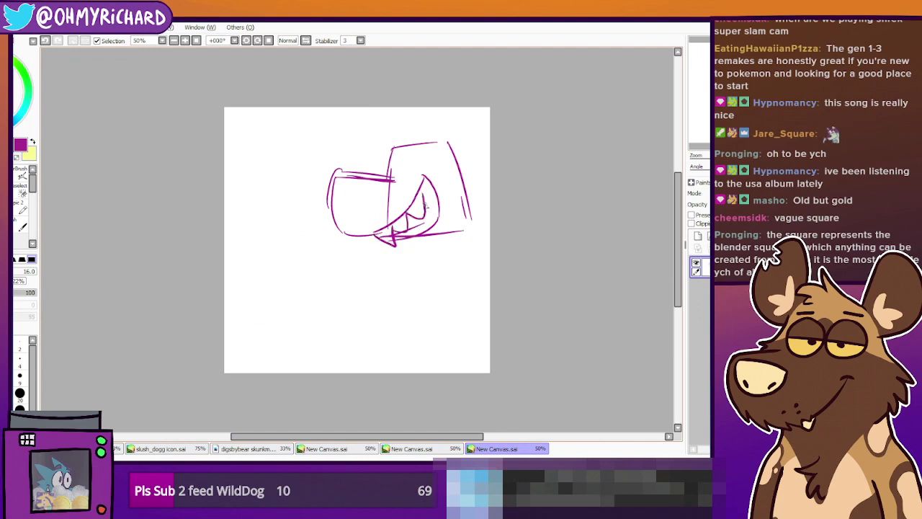
mouse_move(335, 178)
left_mouse_down()
mouse_move(337, 204)
mouse_move(352, 208)
mouse_move(364, 185)
mouse_move(342, 201)
left_mouse_up()
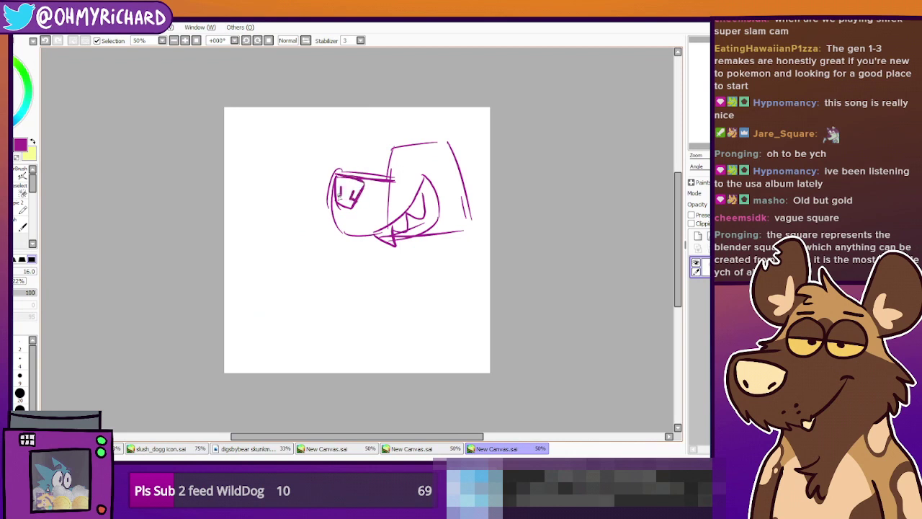
left_click_drag(393, 142, 383, 180)
mouse_move(412, 146)
left_mouse_down()
mouse_move(412, 182)
mouse_move(425, 150)
mouse_move(396, 162)
mouse_move(401, 149)
mouse_move(396, 182)
mouse_move(410, 151)
mouse_move(386, 171)
mouse_move(429, 170)
left_mouse_up()
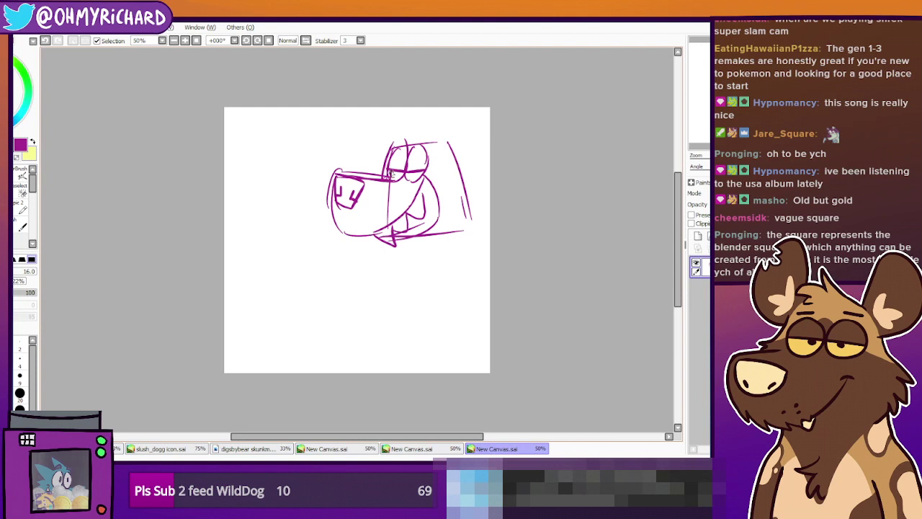
mouse_move(407, 154)
left_mouse_down()
mouse_move(395, 141)
mouse_move(428, 148)
mouse_move(416, 147)
left_mouse_up()
mouse_move(458, 172)
left_mouse_down()
mouse_move(481, 166)
mouse_move(474, 232)
left_mouse_up()
Draw the lower jaw as a curve from beneath the muzzle back to the cheek fur, redoing unsatisfactory strokes
mouse_move(357, 241)
left_mouse_down()
mouse_move(392, 260)
mouse_move(376, 260)
mouse_move(410, 263)
left_mouse_up()
key("ctrl+z")
key("ctrl+z")
left_click_drag(354, 242, 371, 256)
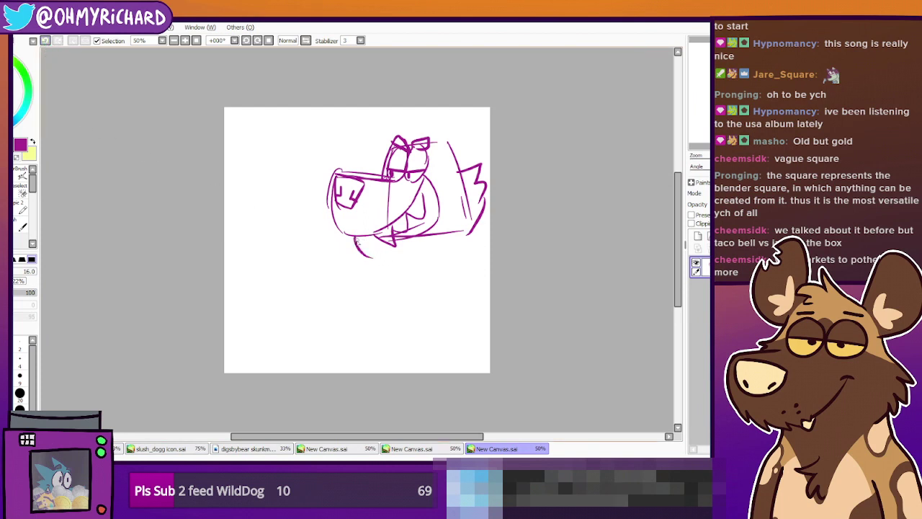
left_click(48, 42)
mouse_move(357, 237)
left_mouse_down()
mouse_move(389, 243)
mouse_move(425, 271)
left_mouse_up()
left_click_drag(366, 256, 425, 270)
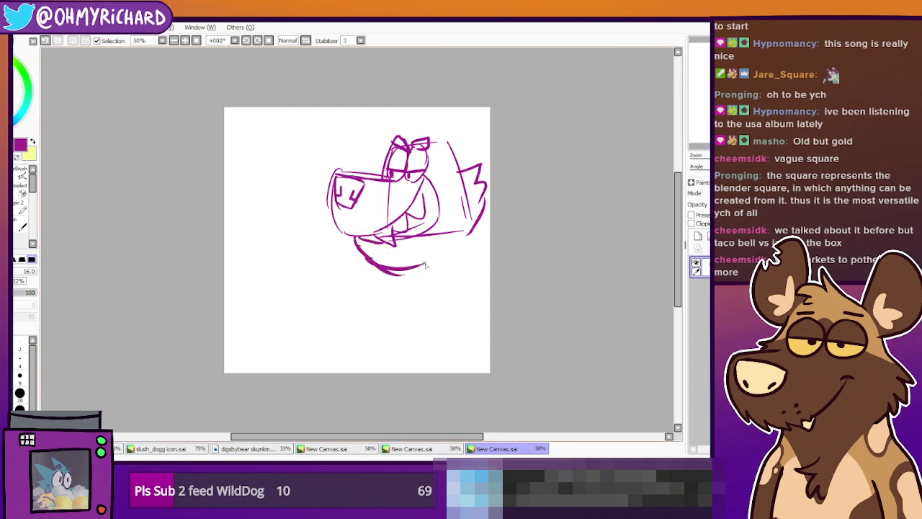
left_click(45, 41)
left_click(45, 41)
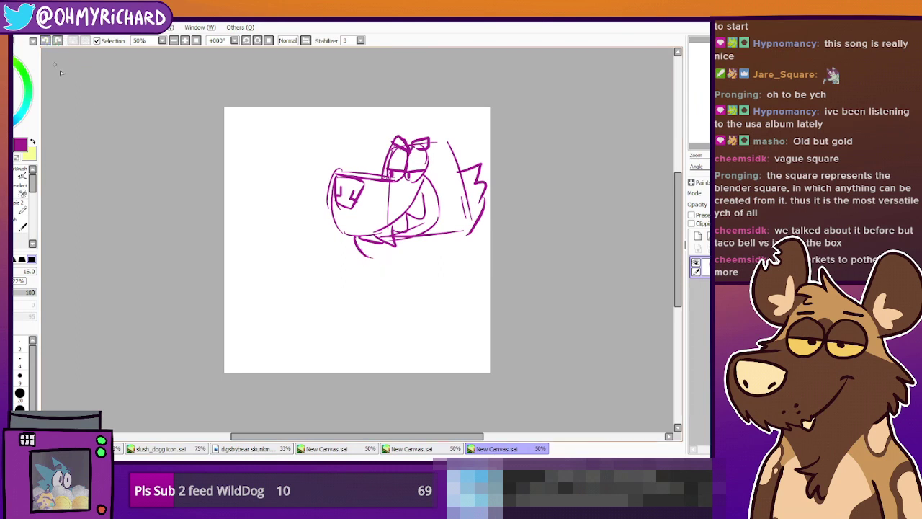
mouse_move(360, 248)
left_mouse_down()
mouse_move(391, 266)
mouse_move(437, 255)
mouse_move(405, 266)
mouse_move(465, 231)
left_mouse_up()
Add a rounded ear, a hair tuft above the brows, a neck line behind the cheek, and stubble along the jaw
mouse_move(442, 142)
left_mouse_down()
mouse_move(449, 126)
mouse_move(465, 147)
mouse_move(404, 131)
left_mouse_up()
left_click_drag(453, 167, 490, 241)
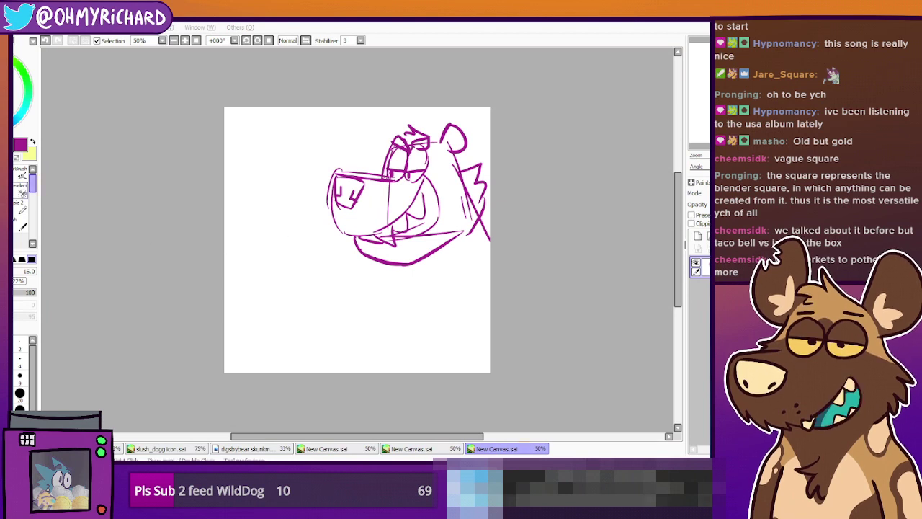
key("alt+Tab")
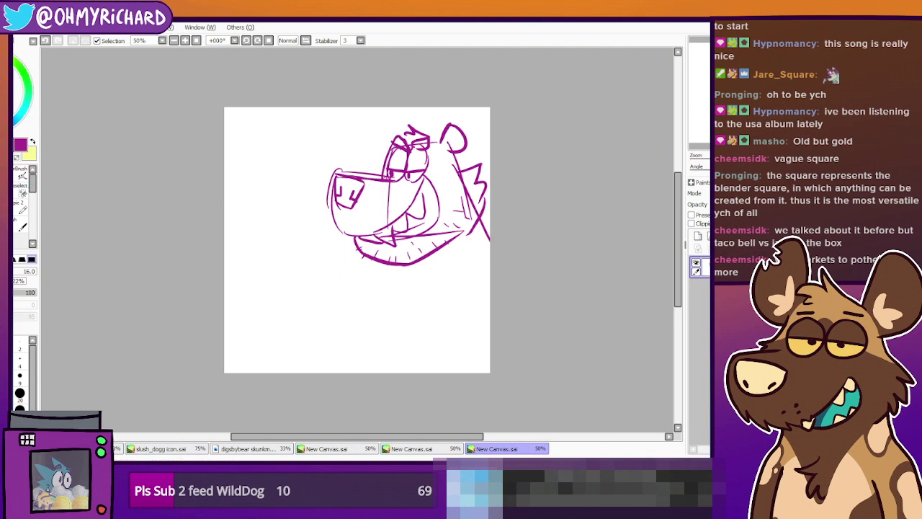
left_click(705, 120)
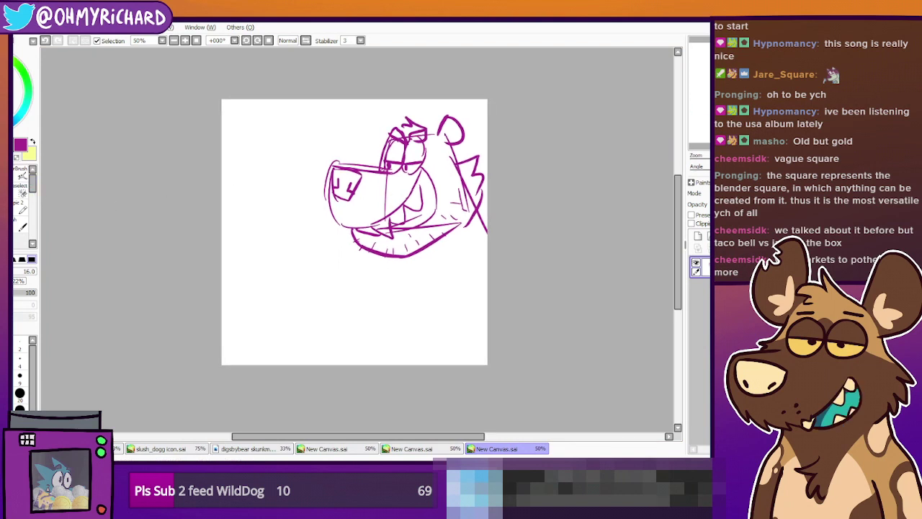
Rotate the whole head sketch counterclockwise until the muzzle points down, shift it slightly up and right, and clear the selection
left_click(8, 153)
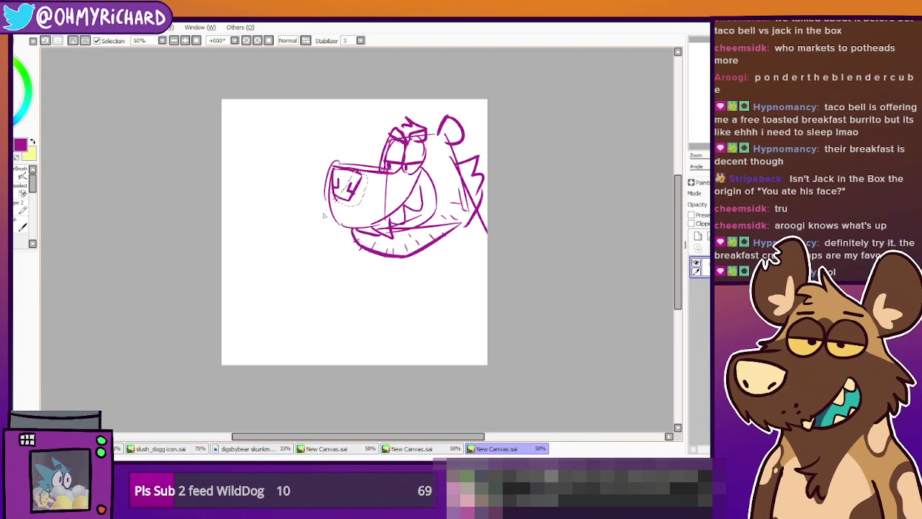
key("ctrl+d")
key("ctrl+a")
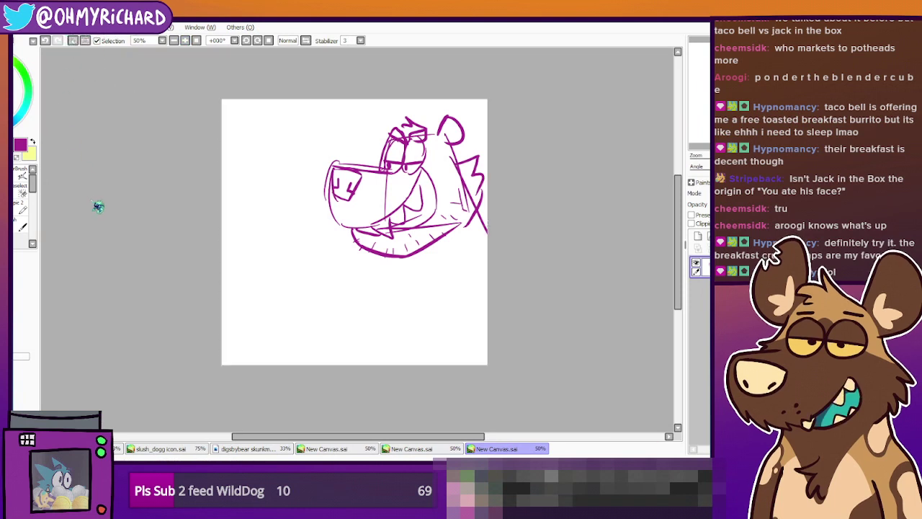
key("ctrl+t")
mouse_move(508, 228)
left_mouse_down()
mouse_move(508, 123)
mouse_move(466, 98)
left_mouse_up()
left_click_drag(446, 179, 412, 186)
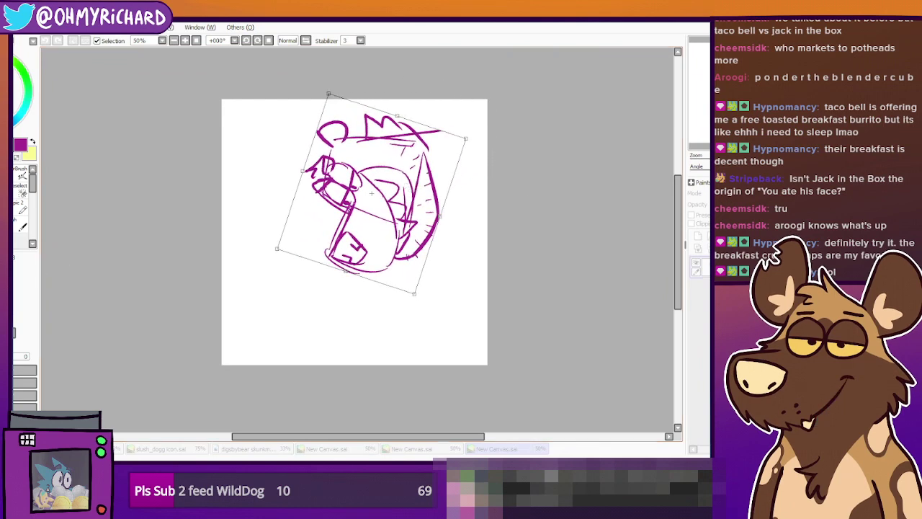
key("Return")
left_click_drag(375, 202, 386, 192)
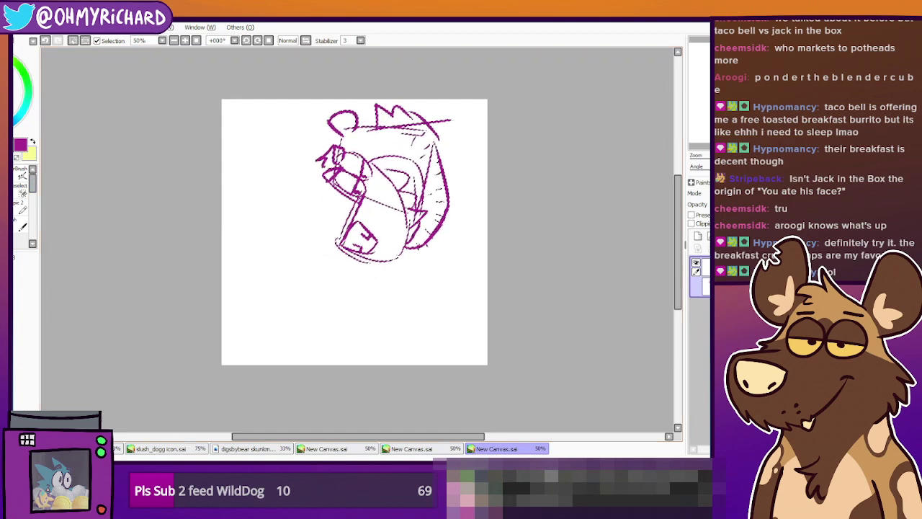
key("ctrl+d")
Sketch a small upright box facing the character's muzzle tip with the brush
left_click(21, 209)
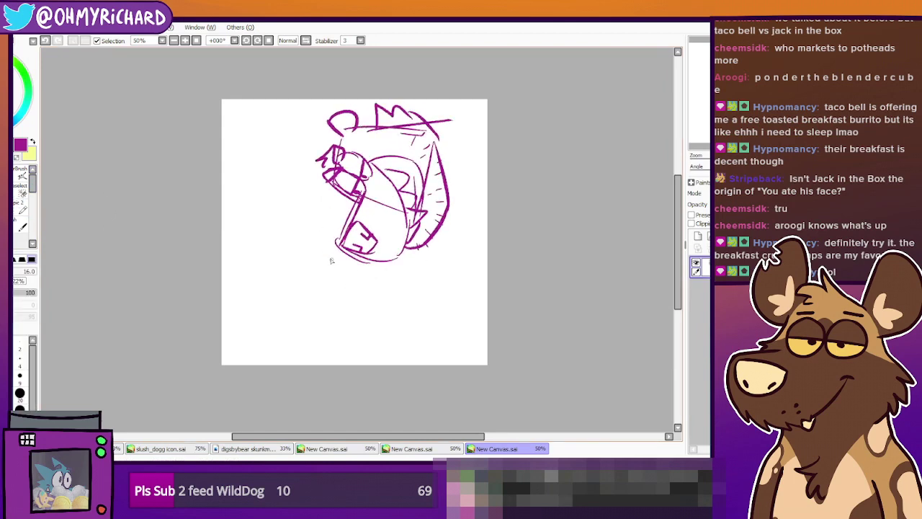
left_click(258, 40)
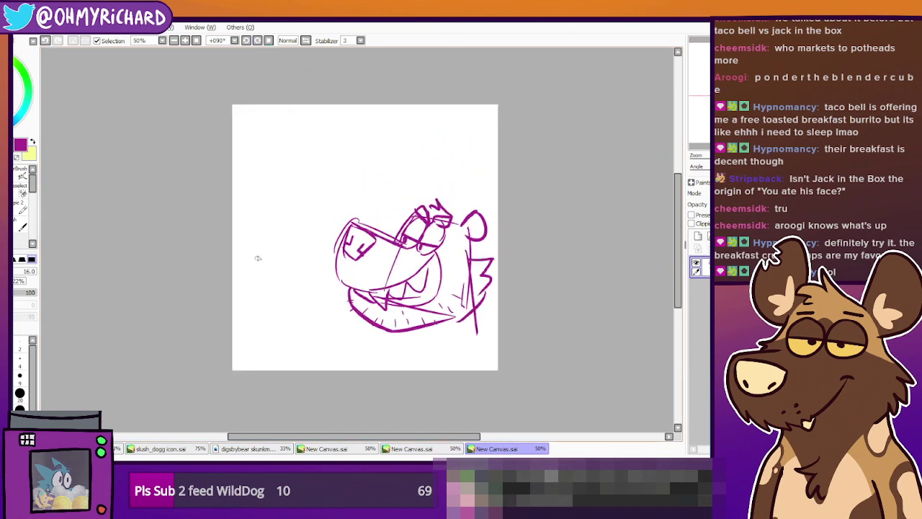
mouse_move(238, 216)
left_mouse_down()
mouse_move(239, 285)
mouse_move(291, 282)
mouse_move(296, 214)
mouse_move(307, 281)
left_mouse_up()
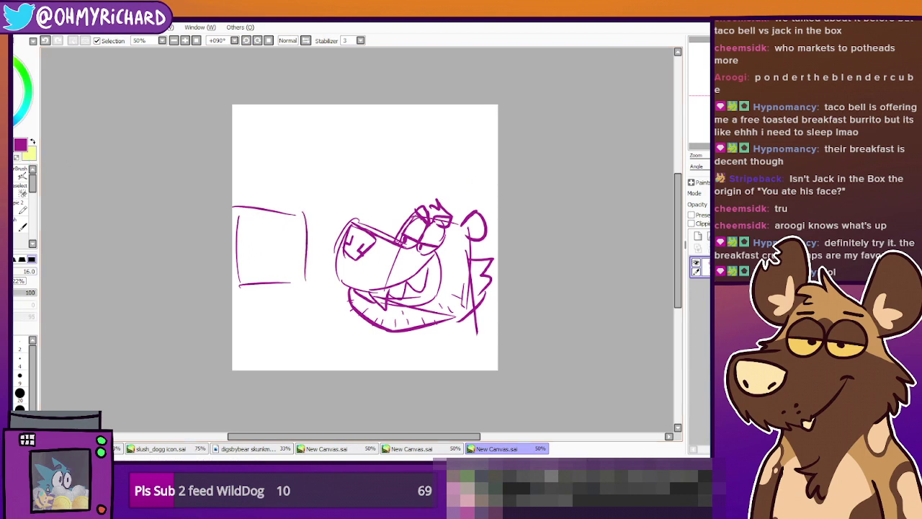
key("ctrl")
left_click_drag(267, 252, 268, 240)
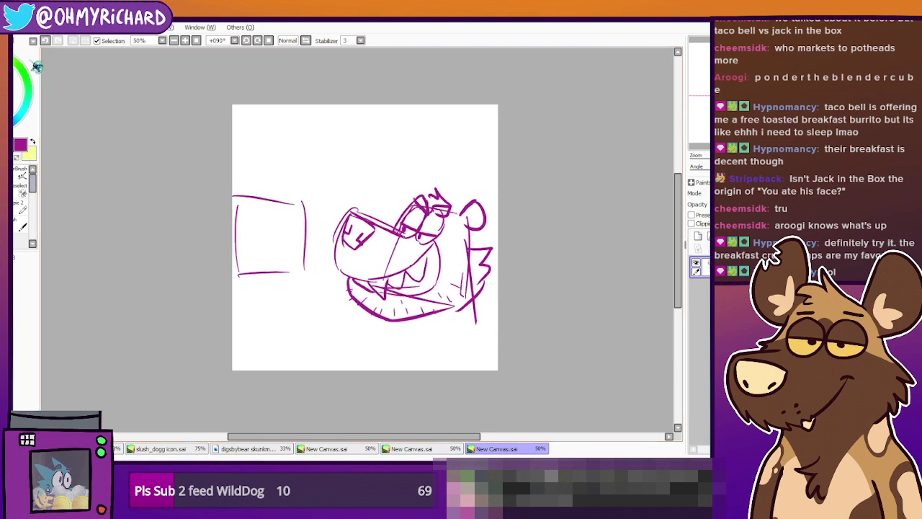
left_click(46, 41)
Select only the small box and move it slightly upward and away from the muzzle, partly past the canvas edge
mouse_move(265, 286)
left_mouse_down()
mouse_move(299, 306)
mouse_move(320, 201)
mouse_move(261, 291)
left_mouse_up()
mouse_move(289, 264)
left_mouse_down()
mouse_move(280, 243)
mouse_move(274, 252)
left_mouse_up()
key("ctrl+d")
Draw a muzzle on the small box reaching the other character's nose, with a straight bridge line and a curved underside
left_click(12, 193)
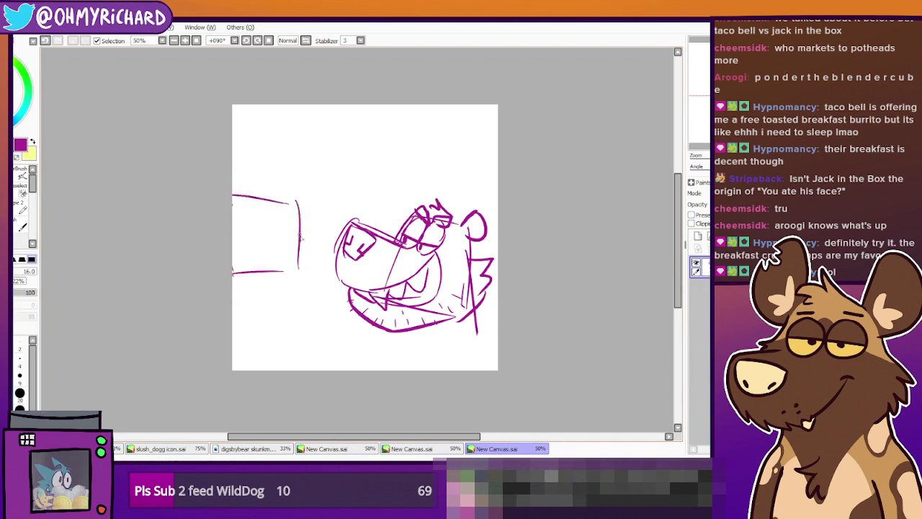
mouse_move(311, 238)
left_mouse_down()
mouse_move(350, 237)
mouse_move(342, 283)
left_mouse_up()
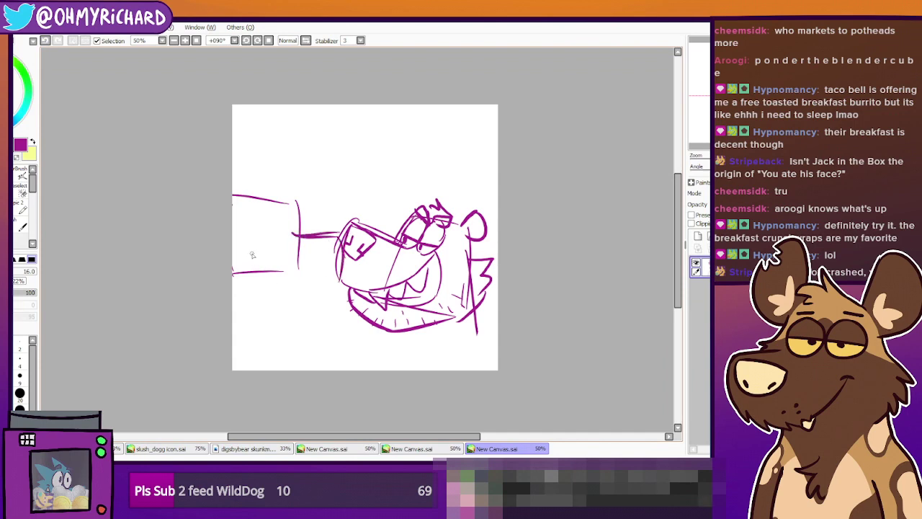
mouse_move(241, 238)
left_mouse_down()
mouse_move(265, 281)
mouse_move(252, 275)
mouse_move(284, 288)
mouse_move(273, 290)
mouse_move(324, 280)
mouse_move(311, 287)
mouse_move(339, 279)
left_mouse_up()
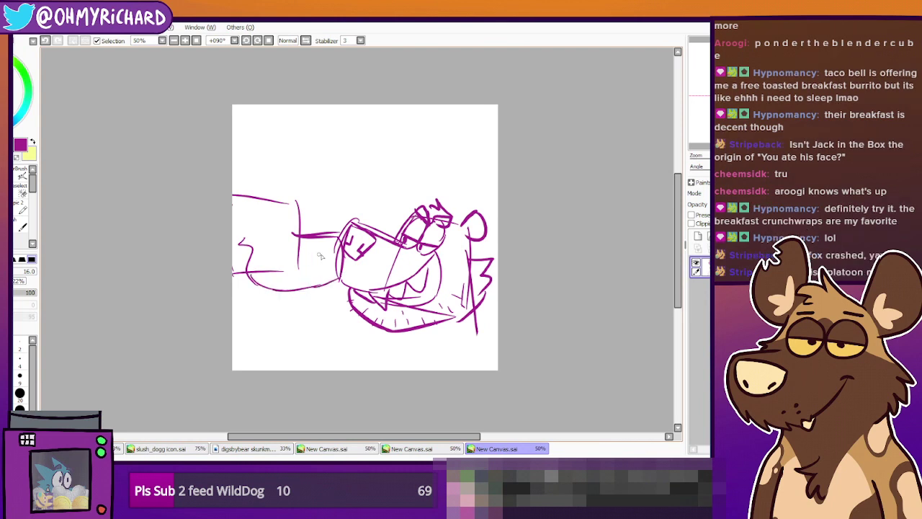
Draw a nose and two pointed ears on the placeholder head and letter YCH across its face
mouse_move(318, 237)
left_mouse_down()
mouse_move(317, 262)
mouse_move(339, 257)
left_mouse_up()
left_click_drag(249, 211, 254, 219)
mouse_move(258, 210)
left_mouse_down()
mouse_move(253, 229)
mouse_move(269, 227)
left_mouse_up()
left_click_drag(273, 213, 279, 227)
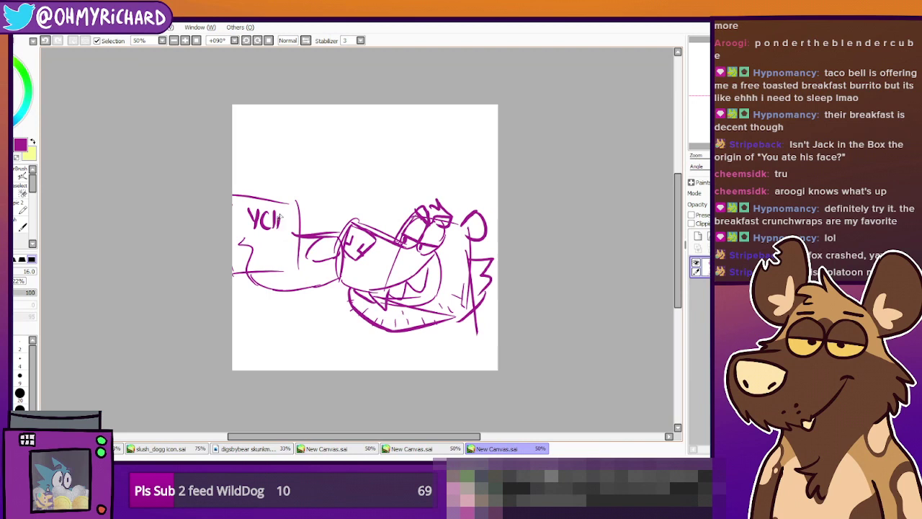
mouse_move(247, 196)
left_mouse_down()
mouse_move(265, 181)
mouse_move(274, 193)
mouse_move(238, 216)
mouse_move(238, 229)
mouse_move(233, 155)
left_mouse_up()
mouse_move(288, 198)
left_mouse_down()
mouse_move(267, 131)
mouse_move(262, 183)
left_mouse_up()
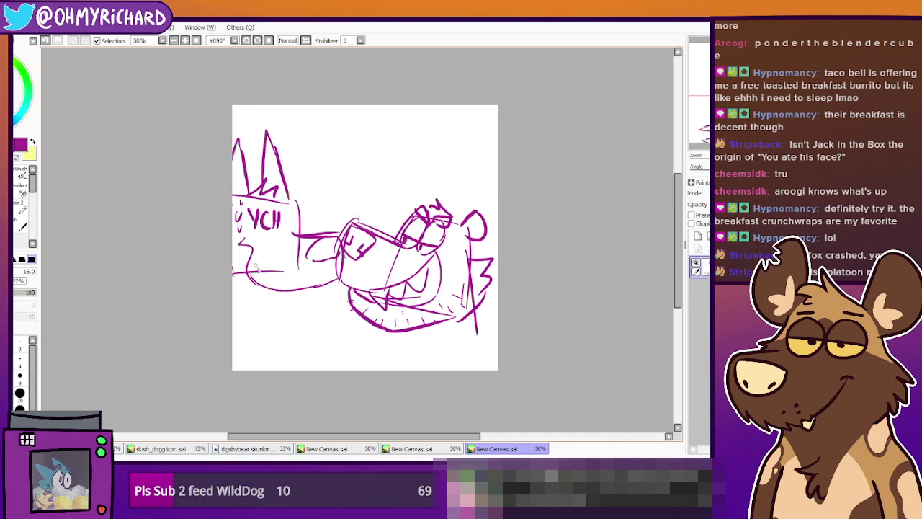
Erase the box's bottom edge where it crosses the placeholder's muzzle and redraw the cheek tuft and jaw start
left_click(18, 206)
mouse_move(258, 253)
left_mouse_down()
mouse_move(245, 247)
mouse_move(255, 274)
mouse_move(264, 276)
left_mouse_up()
left_click(10, 209)
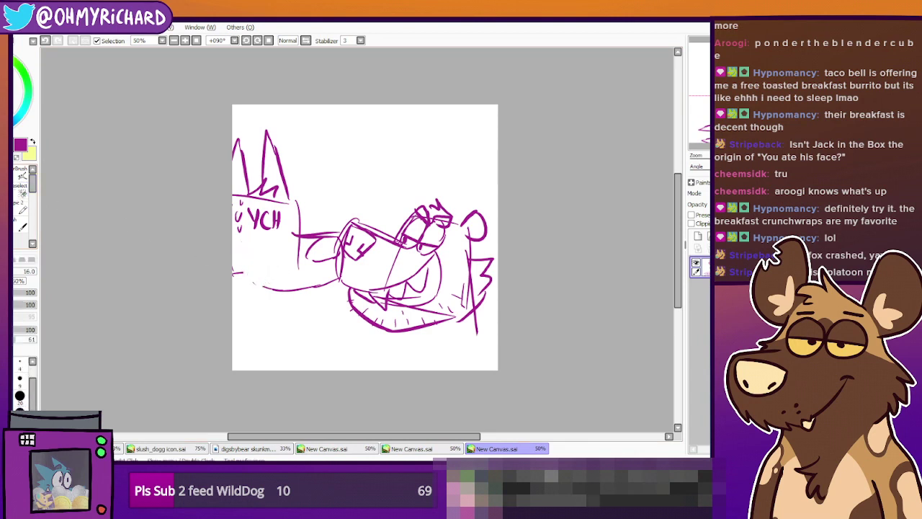
mouse_move(247, 247)
left_mouse_down()
mouse_move(241, 257)
mouse_move(272, 285)
mouse_move(240, 245)
left_mouse_up()
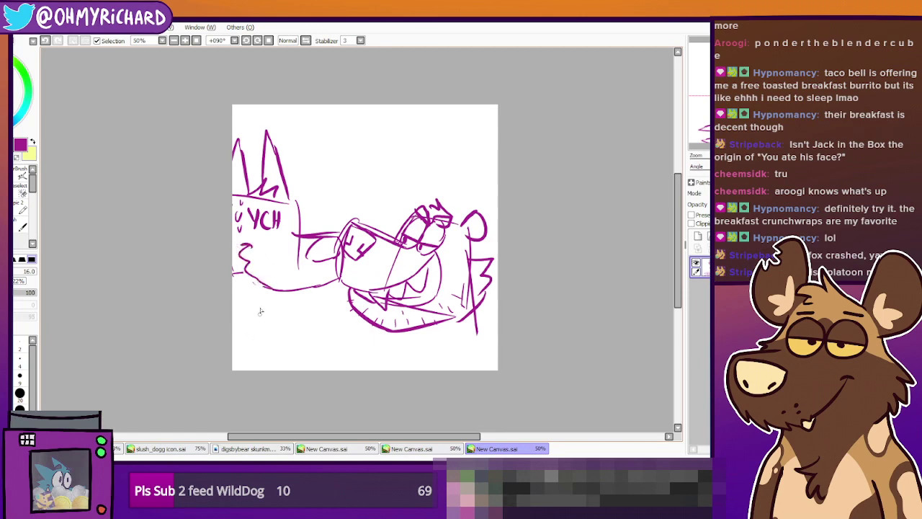
left_click(306, 40)
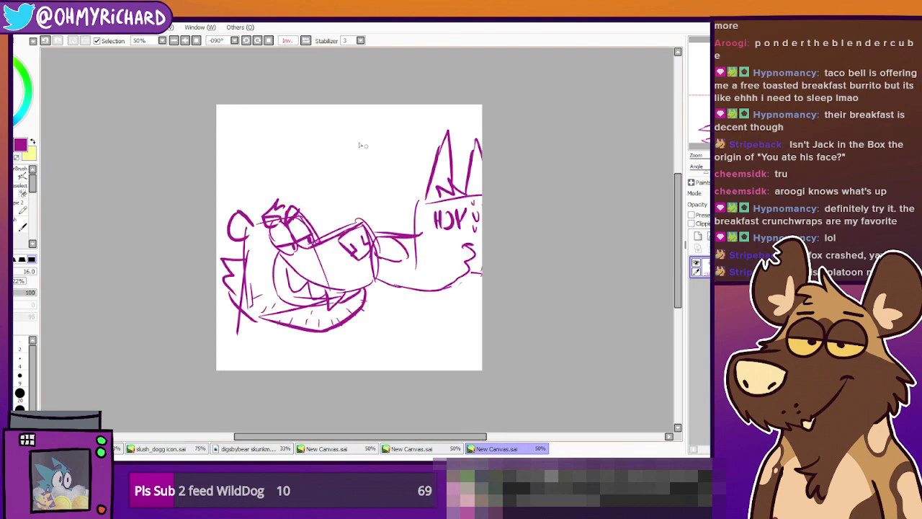
left_click(287, 41)
left_click(269, 40)
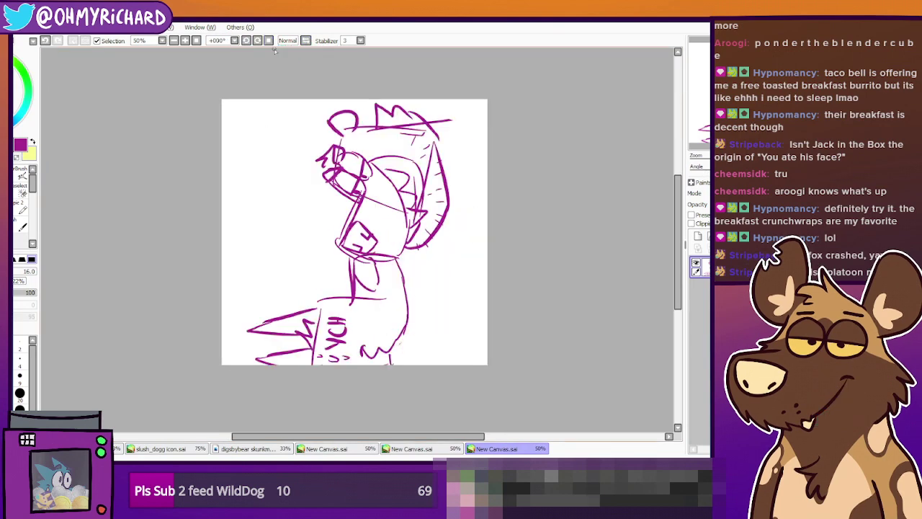
left_click_drag(360, 216, 308, 213)
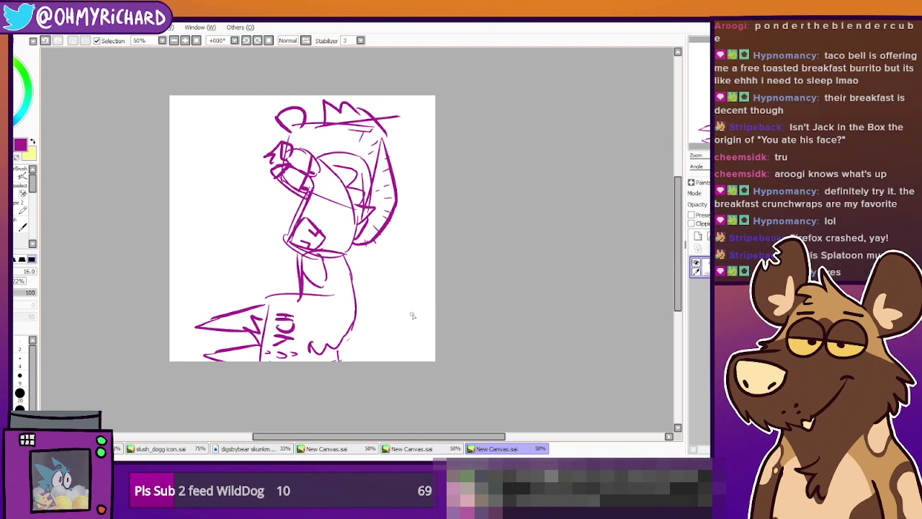
mouse_move(388, 344)
left_mouse_down()
mouse_move(365, 323)
mouse_move(381, 305)
mouse_move(397, 319)
left_mouse_up()
left_click(46, 41)
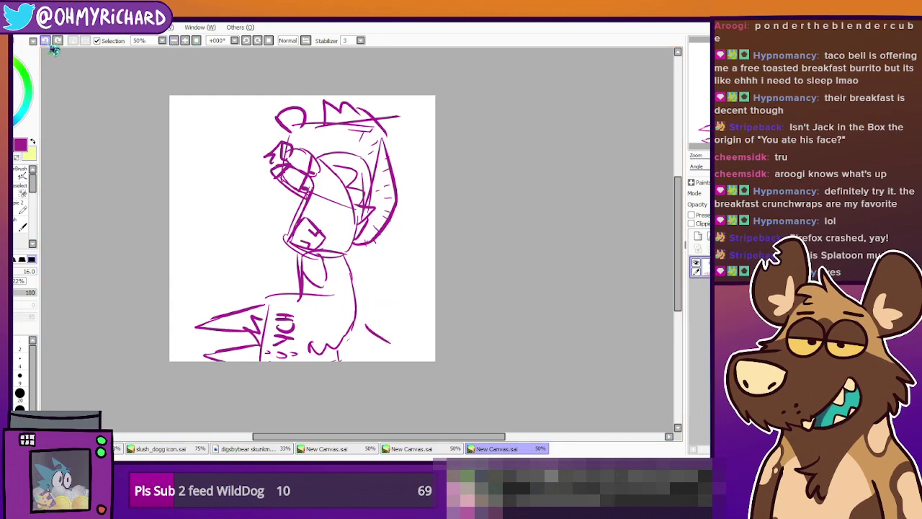
left_click(46, 41)
Sketch a raised hand with curled fingers and its wrist lines just below the placeholder head's muzzle
left_click(257, 40)
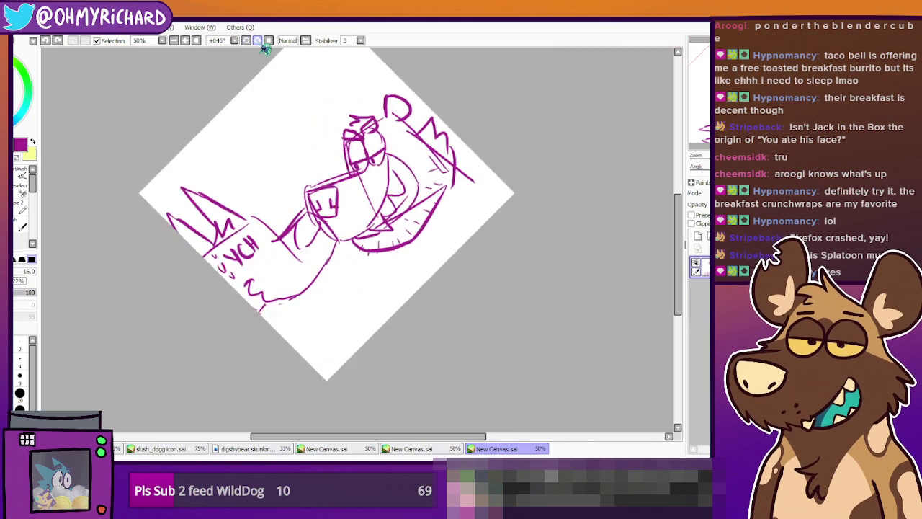
left_click(265, 43)
left_click(265, 43)
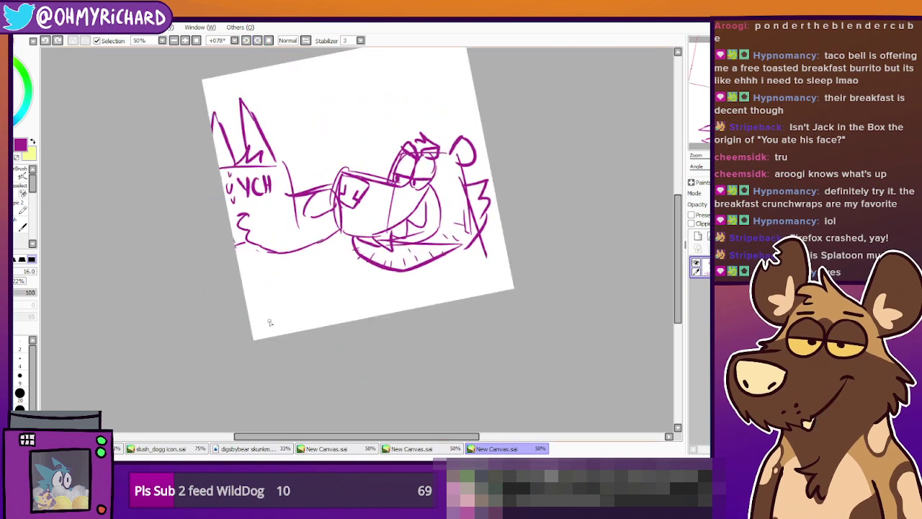
mouse_move(248, 317)
left_mouse_down()
mouse_move(268, 288)
mouse_move(258, 267)
mouse_move(281, 266)
mouse_move(269, 288)
left_mouse_up()
mouse_move(301, 261)
left_mouse_down()
mouse_move(286, 268)
mouse_move(301, 291)
left_mouse_up()
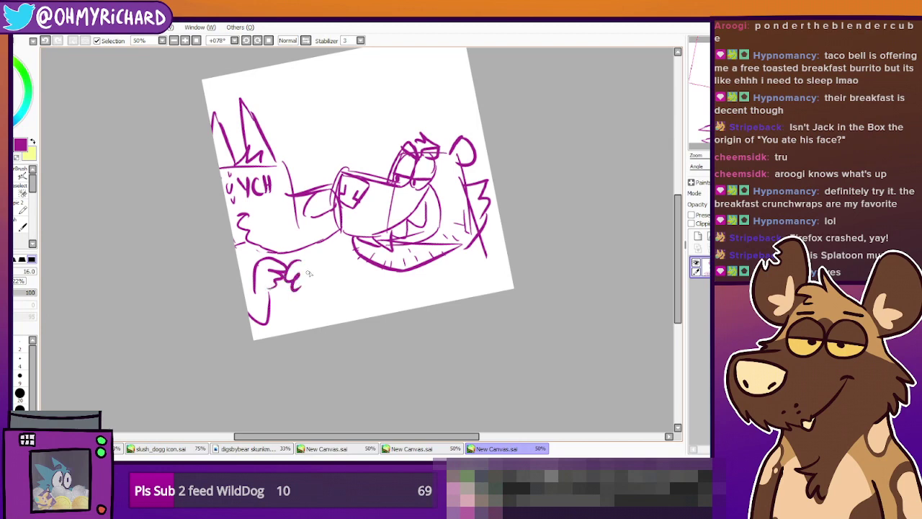
mouse_move(308, 257)
left_mouse_down()
mouse_move(322, 309)
mouse_move(295, 295)
mouse_move(321, 319)
left_mouse_up()
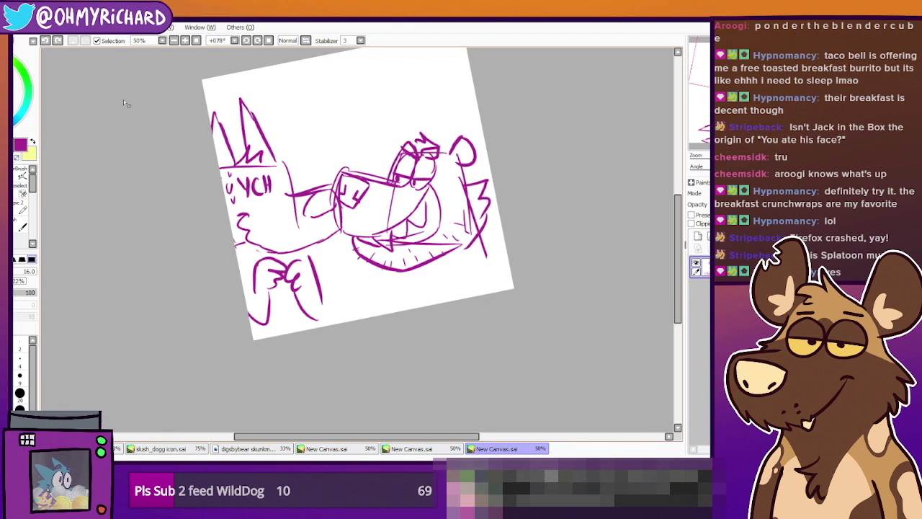
left_click(45, 41)
mouse_move(306, 298)
left_mouse_down()
mouse_move(321, 320)
mouse_move(319, 291)
left_mouse_up()
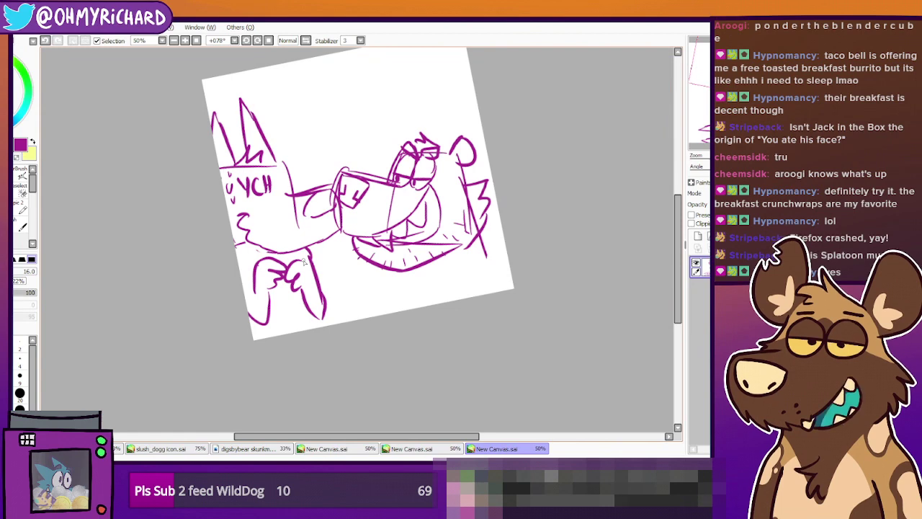
left_click_drag(304, 263, 306, 267)
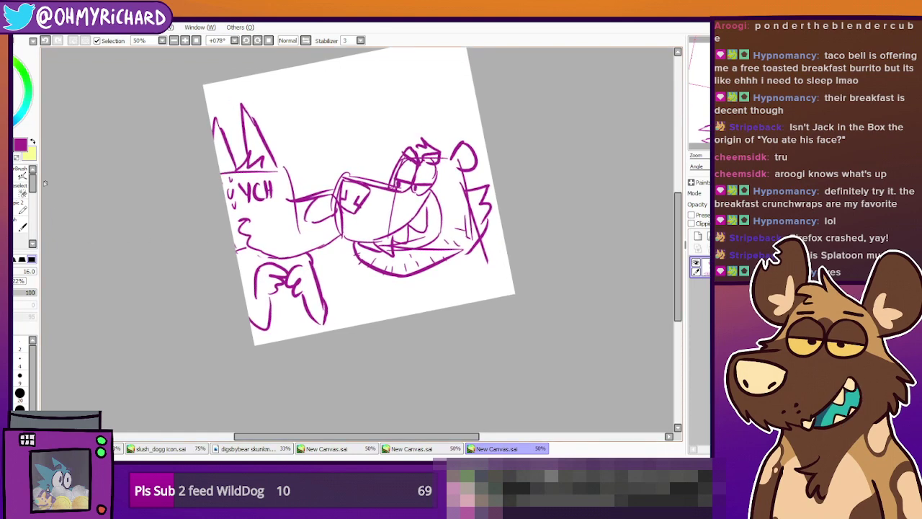
Erase the leftover box side and overlapping lines inside the placeholder's muzzle
key("e")
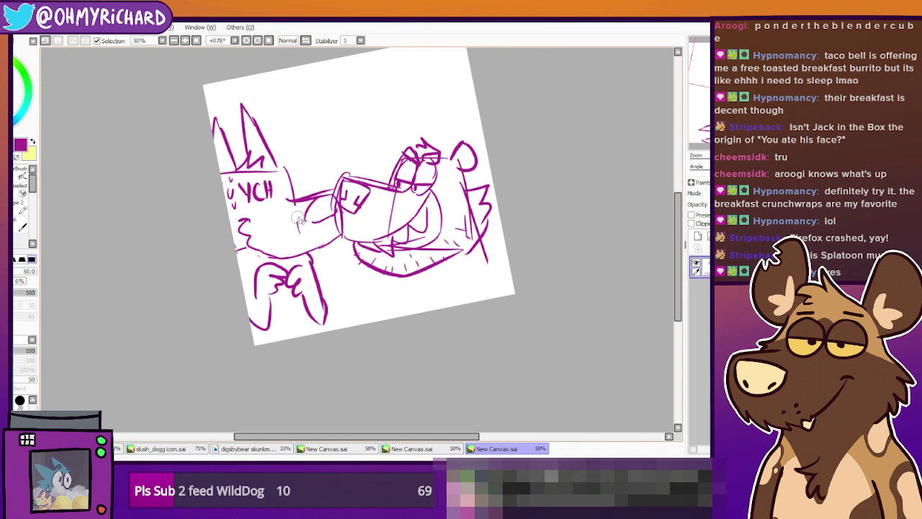
mouse_move(336, 222)
left_mouse_down()
mouse_move(317, 188)
mouse_move(332, 186)
left_mouse_up()
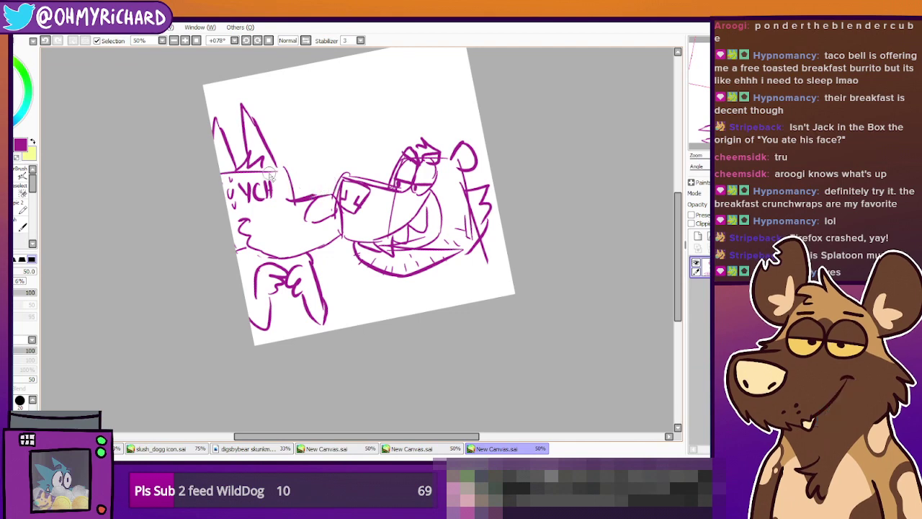
left_click(5, 175)
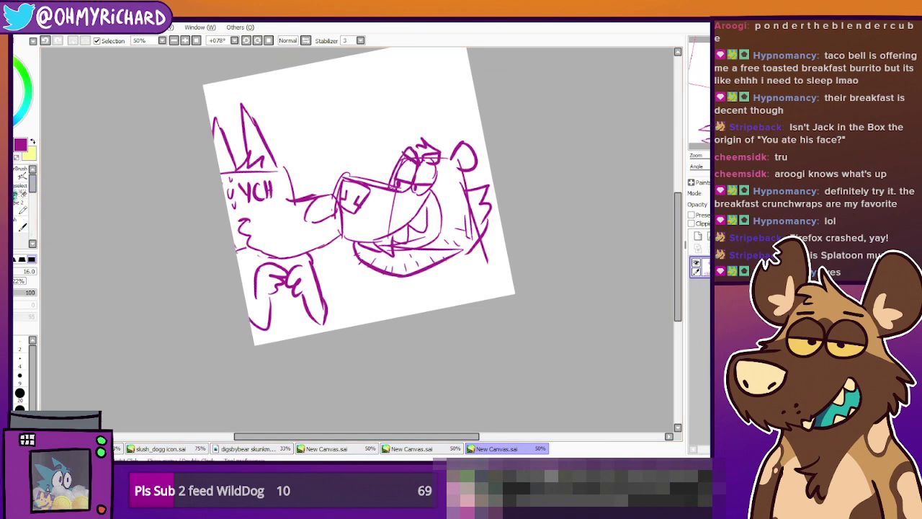
Reset the canvas rotation to 0° and move the whole sketch toward the canvas's left edge
left_click_drag(359, 216, 370, 228)
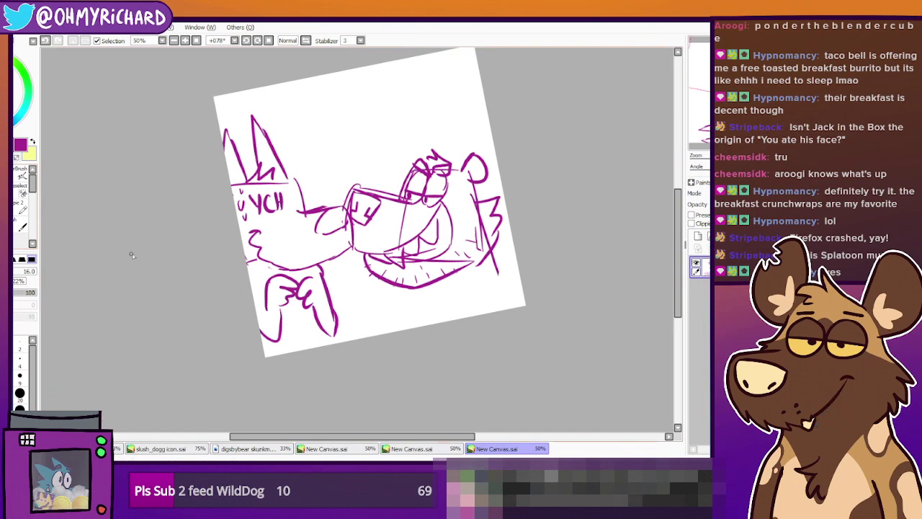
left_click(268, 41)
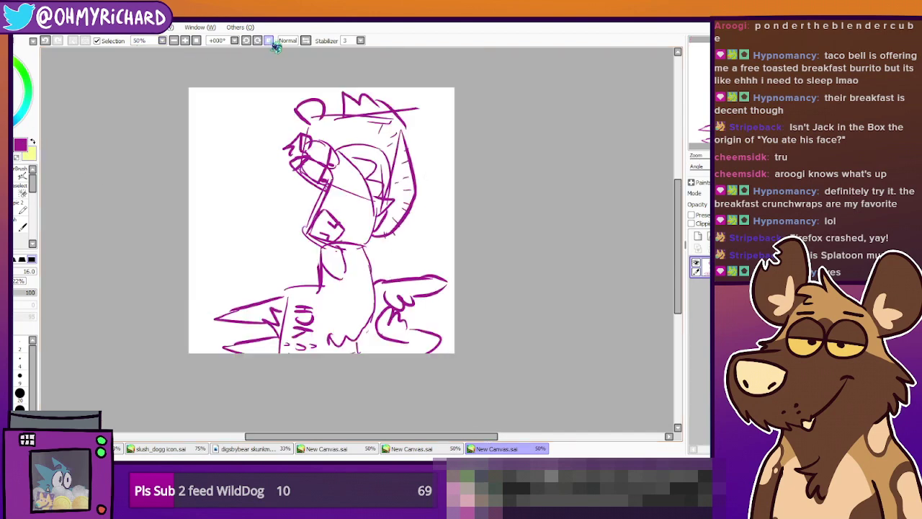
left_click_drag(351, 260, 333, 257)
Sketch the grinning character's arm reaching down along the canvas's right side, ending in a hand near the bottom edge
key("b")
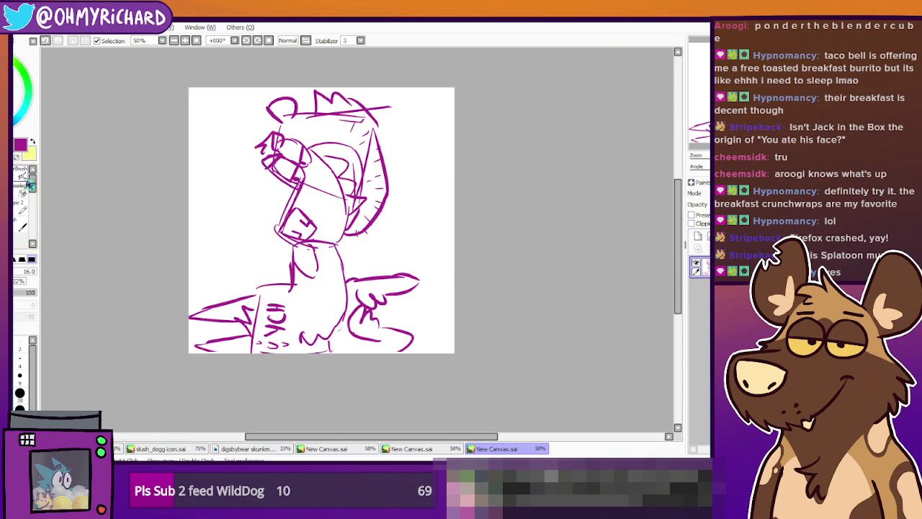
left_click_drag(397, 144, 413, 287)
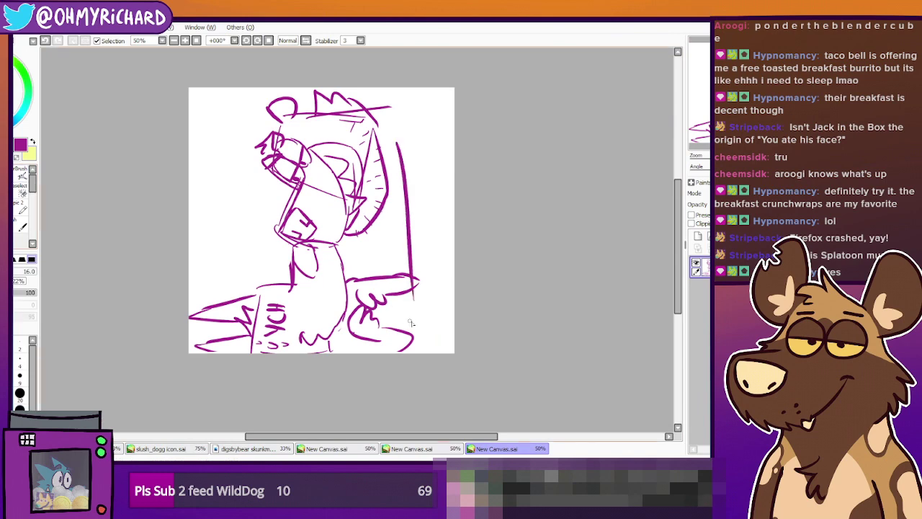
mouse_move(396, 327)
left_mouse_down()
mouse_move(400, 355)
mouse_move(429, 343)
mouse_move(452, 353)
mouse_move(457, 340)
mouse_move(438, 326)
left_mouse_up()
mouse_move(394, 157)
left_mouse_down()
mouse_move(412, 311)
mouse_move(454, 230)
left_mouse_up()
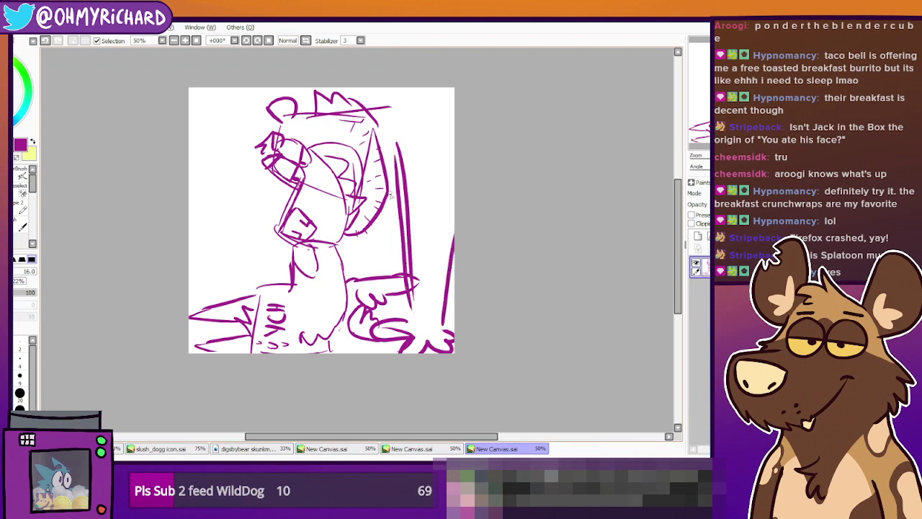
Draw the grinning character's shoulder line, a jagged chest fur tuft under the chin and a short body line beside it
left_click_drag(386, 108, 453, 113)
left_click_drag(366, 230, 392, 262)
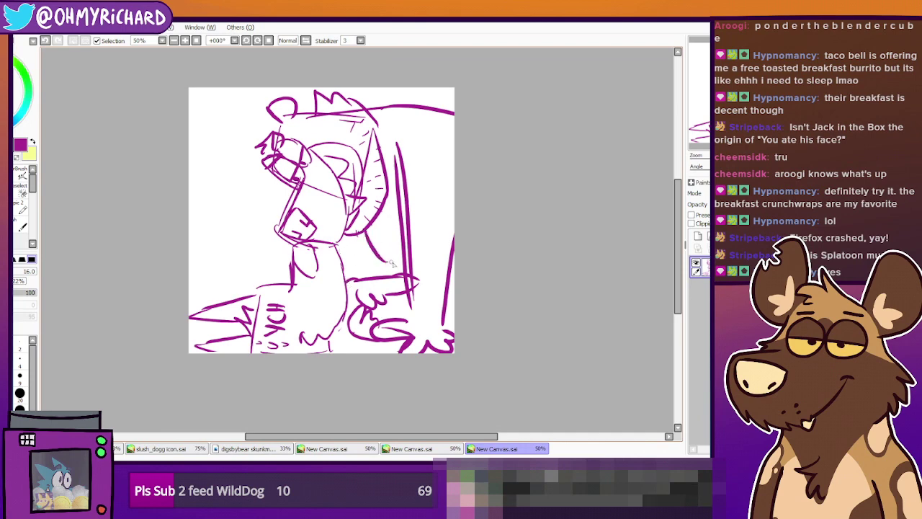
left_click_drag(378, 228, 386, 244)
left_click_drag(384, 232, 369, 250)
left_click_drag(353, 246, 355, 281)
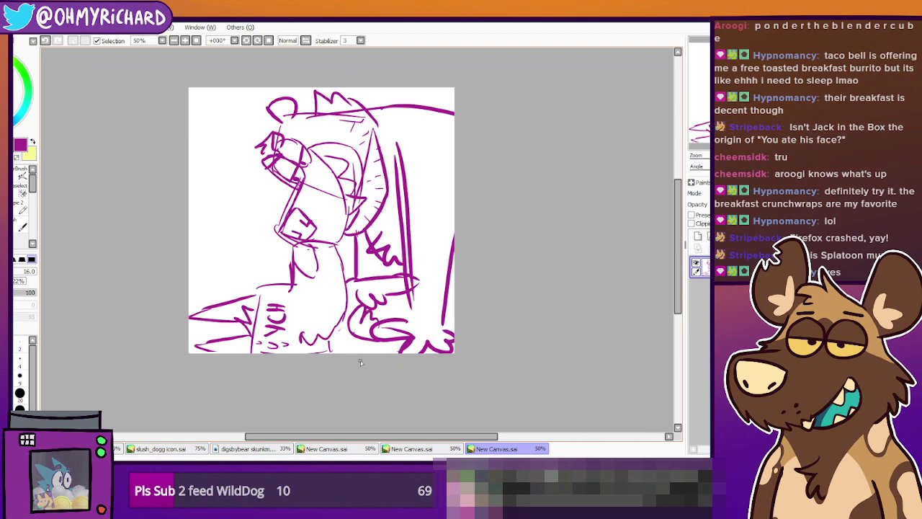
Create a new blank canvas and sketch a square box head in its upper right part
scroll(164, 252, "up", 2)
scroll(164, 252, "down", 2)
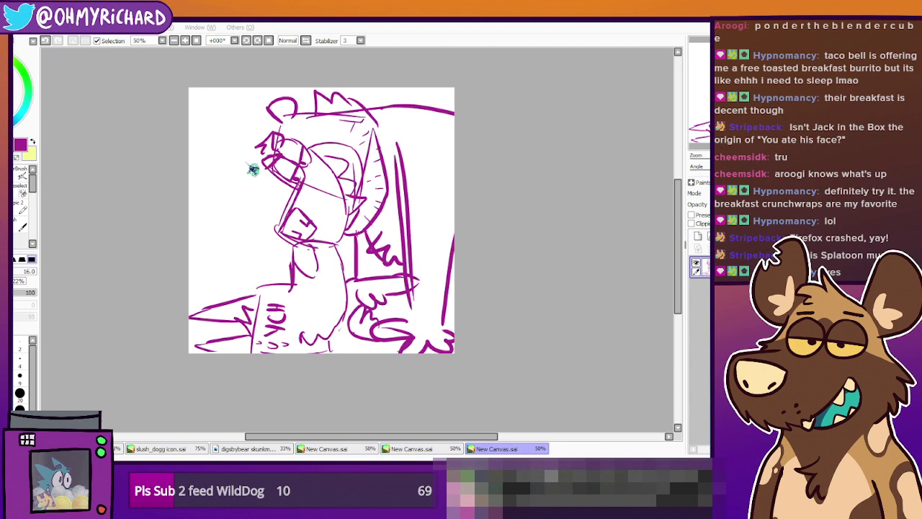
key("Return")
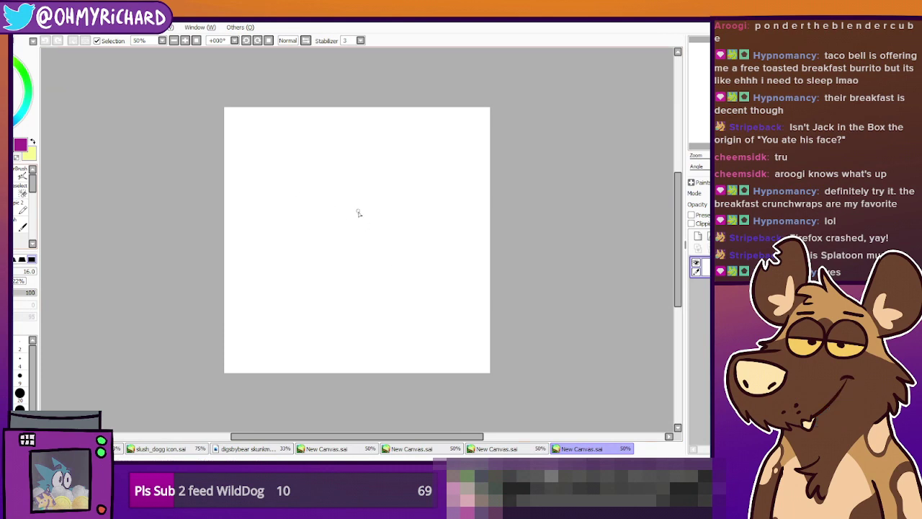
mouse_move(376, 170)
left_mouse_down()
mouse_move(376, 233)
mouse_move(409, 171)
mouse_move(435, 179)
mouse_move(438, 242)
left_mouse_up()
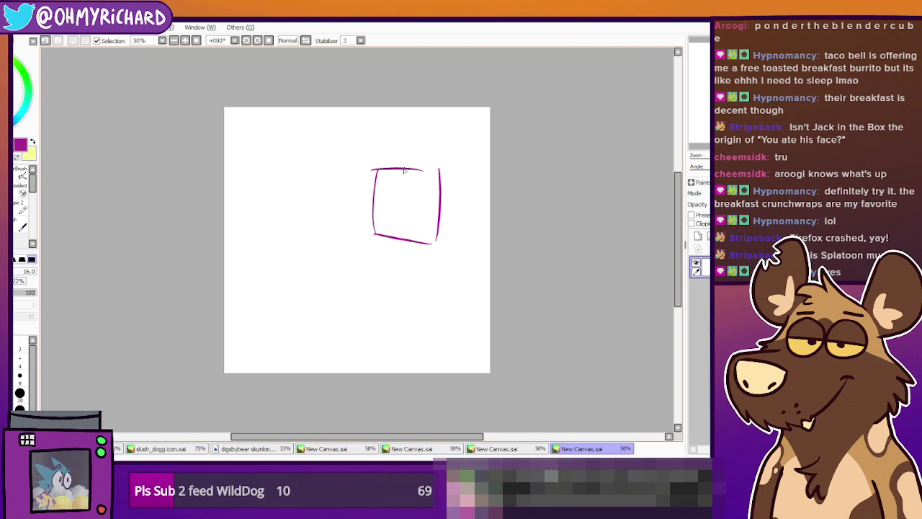
mouse_move(377, 172)
left_mouse_down()
mouse_move(395, 128)
mouse_move(381, 159)
mouse_move(393, 139)
mouse_move(409, 164)
left_mouse_up()
key("ctrl+z")
Complete the box head with two pointed ears, a toothy grin, YCH lettering and a snout with a nose
mouse_move(401, 125)
left_mouse_down()
mouse_move(413, 175)
mouse_move(428, 116)
mouse_move(458, 192)
mouse_move(468, 187)
mouse_move(480, 214)
mouse_move(433, 244)
mouse_move(407, 204)
mouse_move(388, 223)
mouse_move(382, 214)
mouse_move(396, 245)
mouse_move(424, 229)
left_mouse_up()
mouse_move(393, 194)
left_mouse_down()
mouse_move(395, 241)
mouse_move(404, 238)
left_mouse_up()
left_click_drag(409, 238, 410, 208)
left_click_drag(400, 177, 406, 186)
mouse_move(412, 175)
left_mouse_down()
mouse_move(405, 197)
mouse_move(401, 183)
mouse_move(414, 191)
left_mouse_up()
left_click_drag(421, 180, 427, 203)
mouse_move(420, 190)
left_mouse_down()
mouse_move(449, 213)
mouse_move(474, 209)
mouse_move(464, 188)
left_mouse_up()
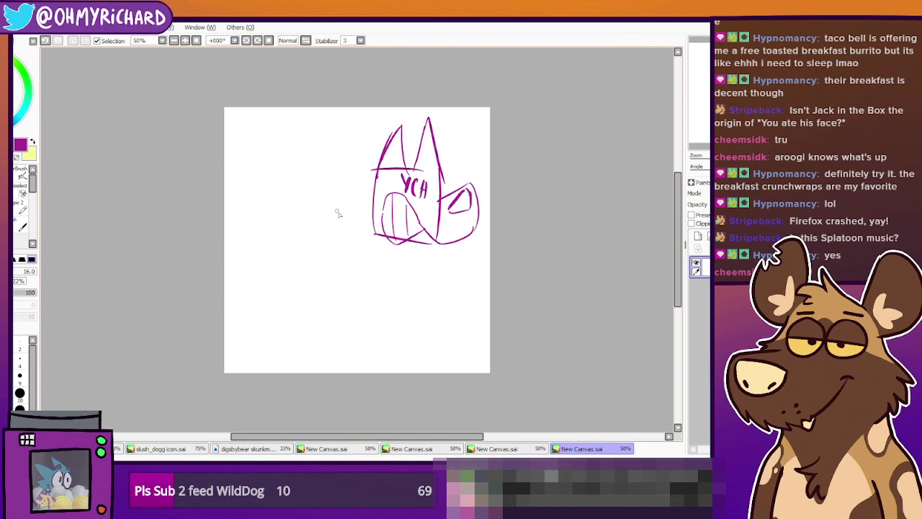
Add a new layer, and on the original sketch layer draw a cheek tuft and a diagonal neck line behind the head
left_click(697, 236)
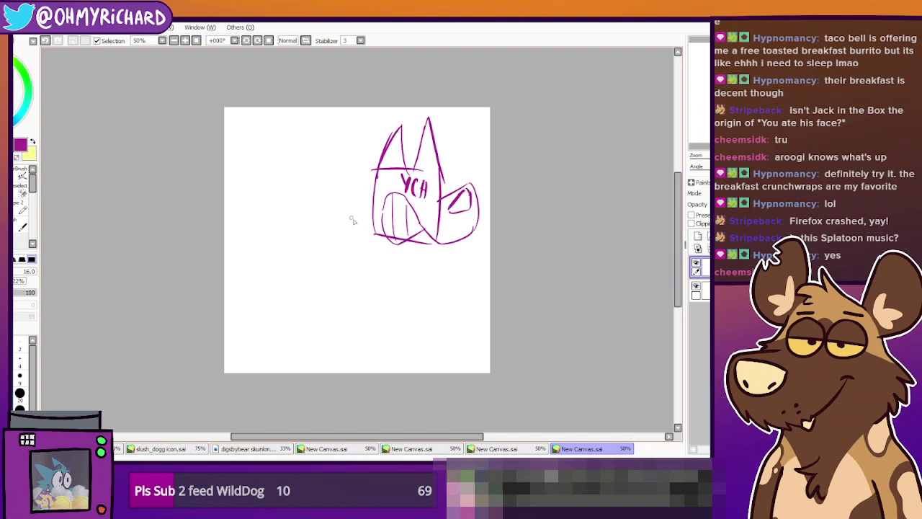
left_click(703, 290)
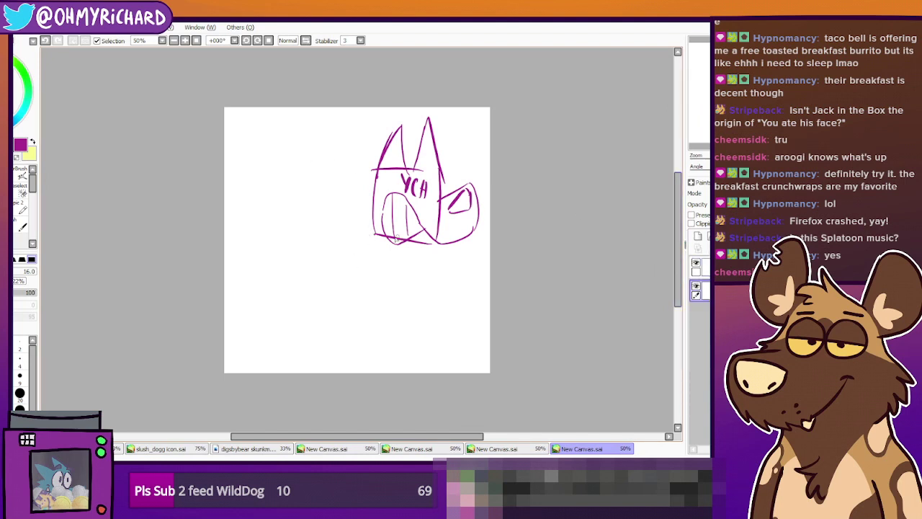
left_click_drag(372, 231, 329, 279)
mouse_move(374, 184)
left_mouse_down()
mouse_move(356, 204)
mouse_move(375, 227)
left_mouse_up()
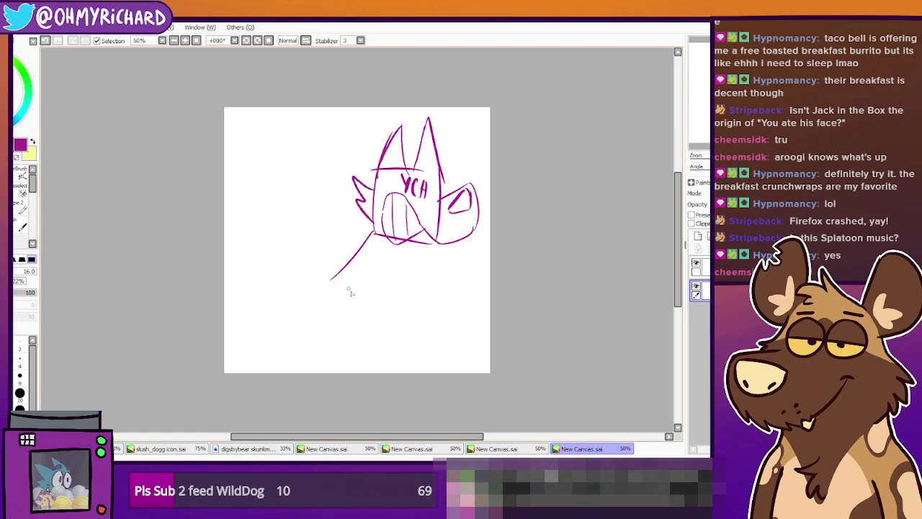
left_click_drag(365, 257, 342, 318)
left_click(46, 41)
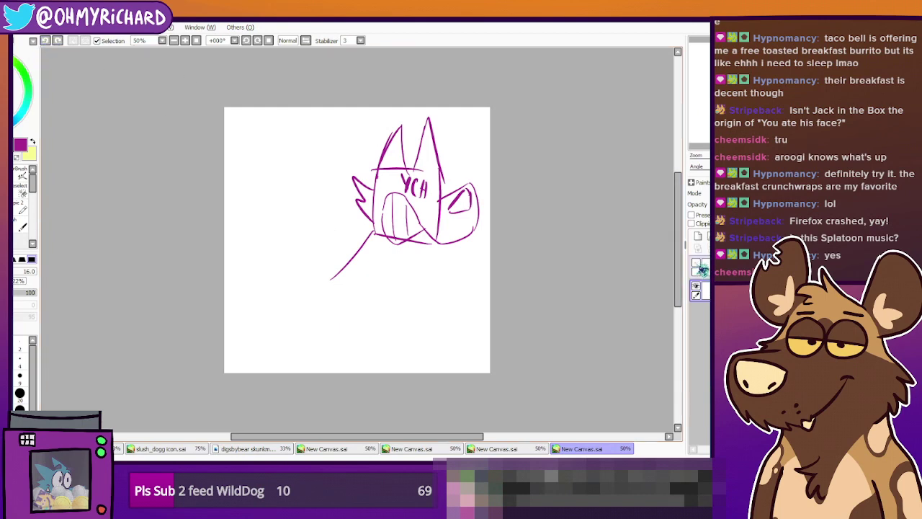
Lower the opacity of the placeholder sketch layer so it turns faint, and make the new layer active
left_click(704, 269)
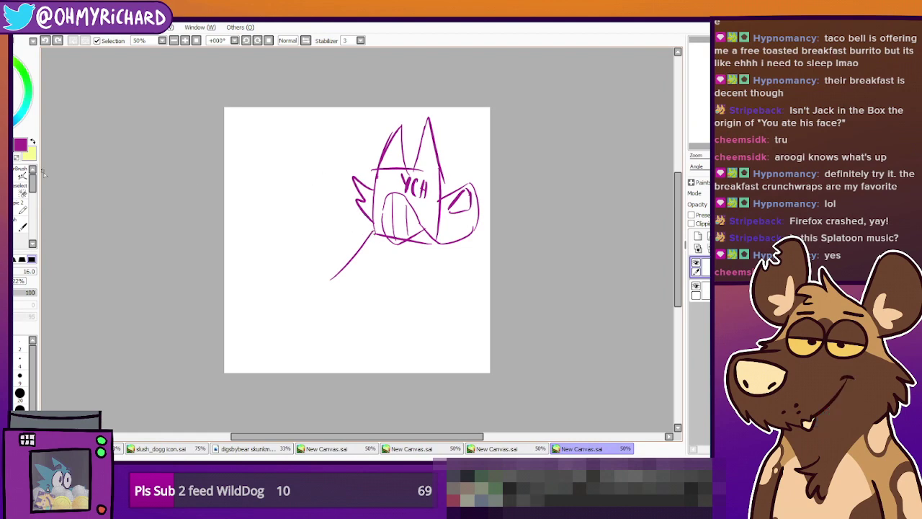
left_click(707, 289)
left_click_drag(742, 205, 725, 204)
left_click(709, 267)
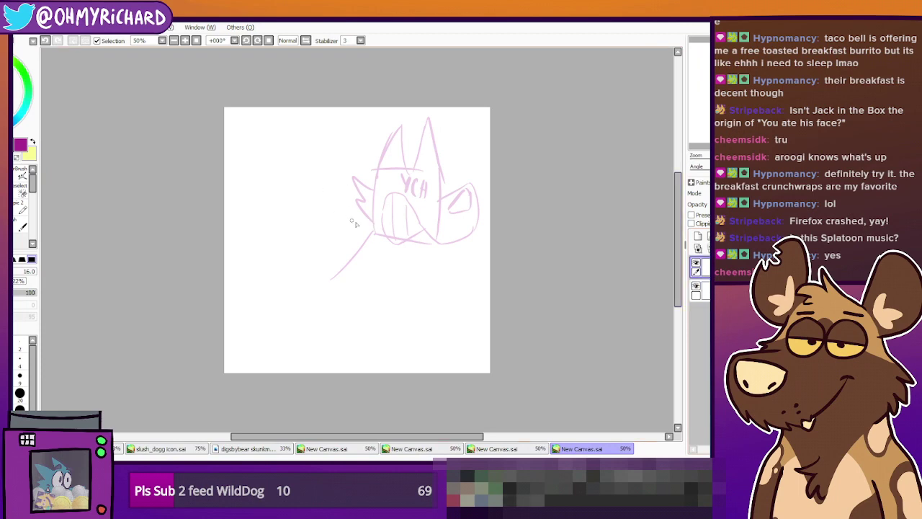
Sketch a tilted box with an inner side line against the back of the placeholder head for a second head
mouse_move(327, 163)
left_mouse_down()
mouse_move(309, 231)
mouse_move(360, 238)
left_mouse_up()
left_click_drag(366, 170, 373, 234)
mouse_move(327, 157)
left_mouse_down()
mouse_move(375, 169)
mouse_move(296, 225)
mouse_move(316, 227)
left_mouse_up()
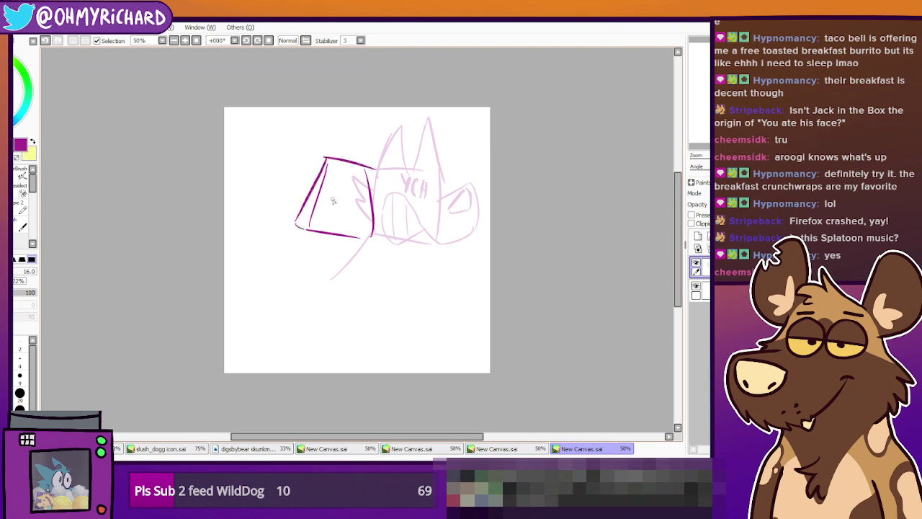
Draw angry brows, two round eyes, a muzzle with jagged upper teeth and a curved lower jaw on the second head
mouse_move(336, 175)
left_mouse_down()
mouse_move(360, 196)
mouse_move(347, 173)
mouse_move(328, 172)
mouse_move(369, 170)
left_mouse_up()
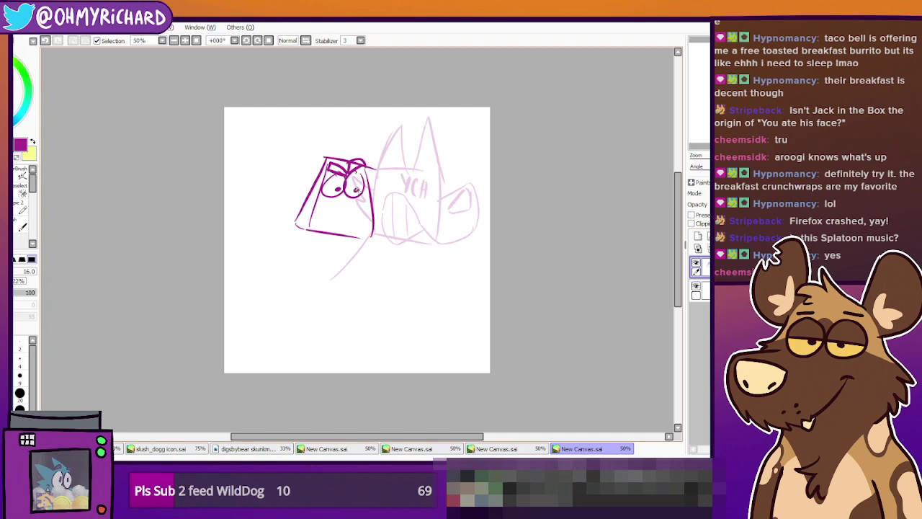
mouse_move(365, 194)
left_mouse_down()
mouse_move(417, 204)
mouse_move(389, 249)
mouse_move(317, 208)
mouse_move(305, 238)
mouse_move(321, 255)
left_mouse_up()
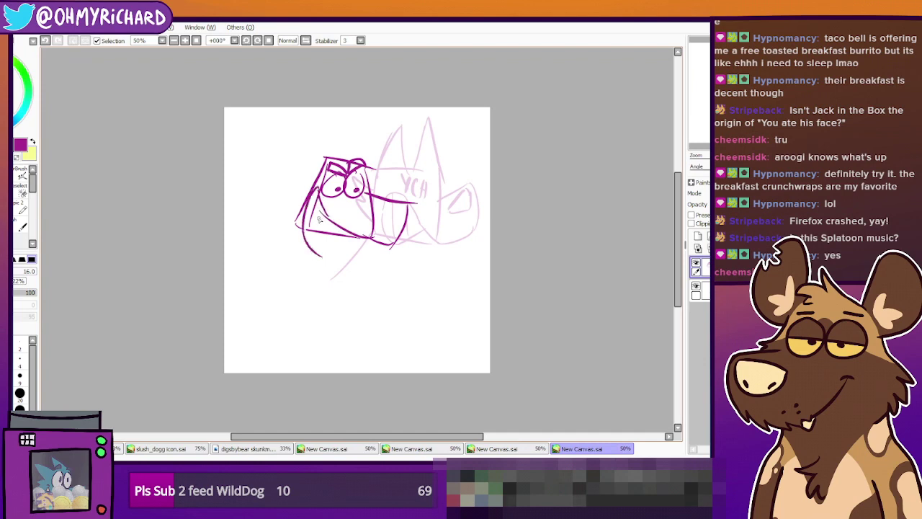
mouse_move(315, 193)
left_mouse_down()
mouse_move(339, 234)
mouse_move(378, 242)
left_mouse_up()
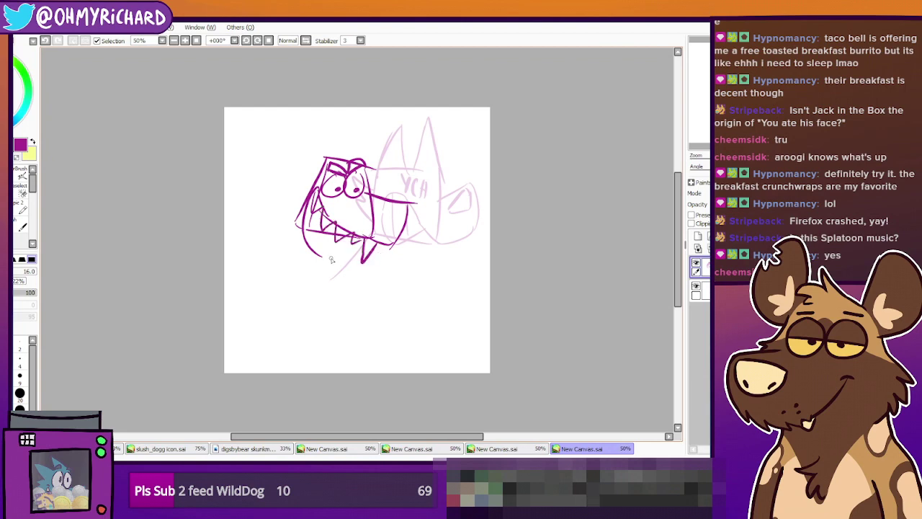
left_click_drag(316, 251, 356, 260)
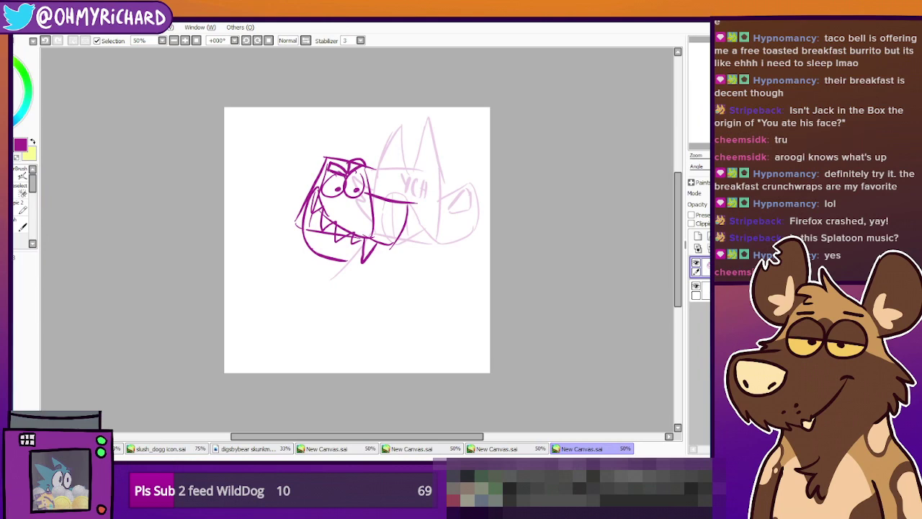
Move the second head sketch slightly toward the placeholder's face, then add pointed lower teeth and a boxy nose with nostrils
mouse_move(379, 218)
left_mouse_down()
mouse_move(396, 228)
mouse_move(383, 232)
mouse_move(396, 220)
left_mouse_up()
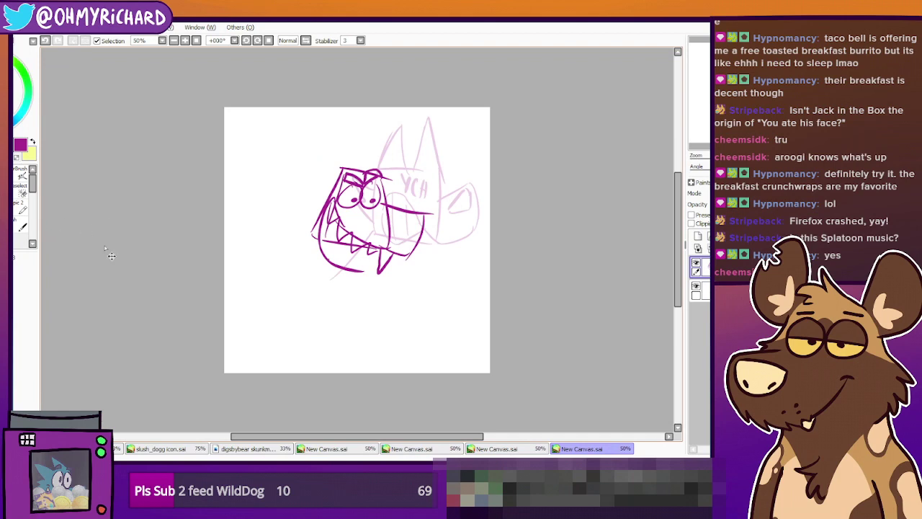
left_click(19, 226)
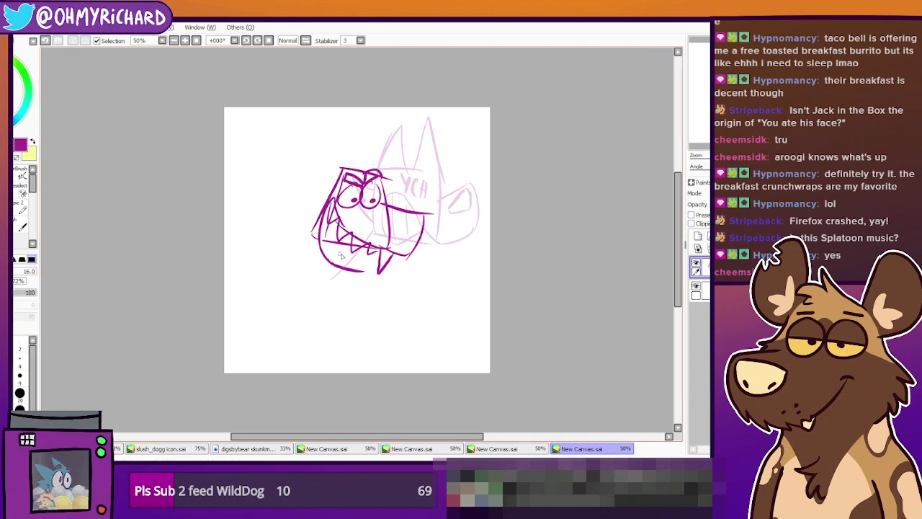
left_click_drag(322, 253, 348, 263)
key("e")
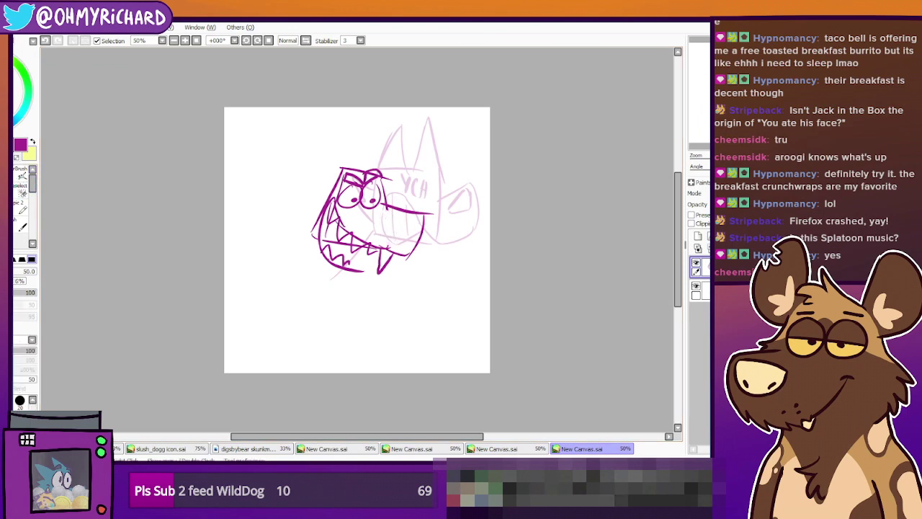
left_click(22, 226)
mouse_move(394, 221)
left_mouse_down()
mouse_move(415, 215)
mouse_move(392, 239)
mouse_move(417, 236)
mouse_move(403, 230)
left_mouse_up()
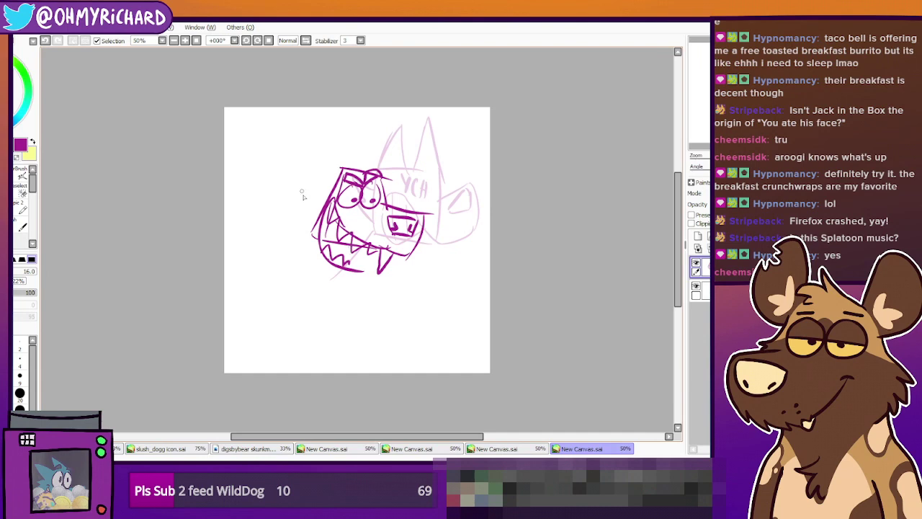
Draw a rounded ear, a small hair tuft and the back-of-head outline with a pointed cheek tuft
left_click_drag(304, 245, 338, 271)
mouse_move(309, 196)
left_mouse_down()
mouse_move(296, 204)
mouse_move(297, 229)
mouse_move(314, 256)
left_mouse_up()
mouse_move(343, 166)
left_mouse_down()
mouse_move(328, 174)
mouse_move(373, 160)
left_mouse_up()
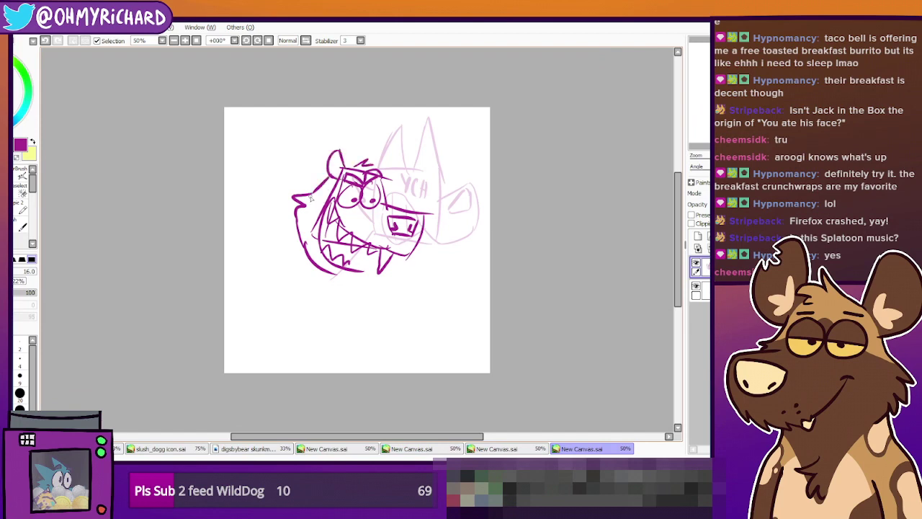
Sketch a short neck line behind the jaw, undoing the strokes that do not fit
left_click_drag(310, 199, 266, 288)
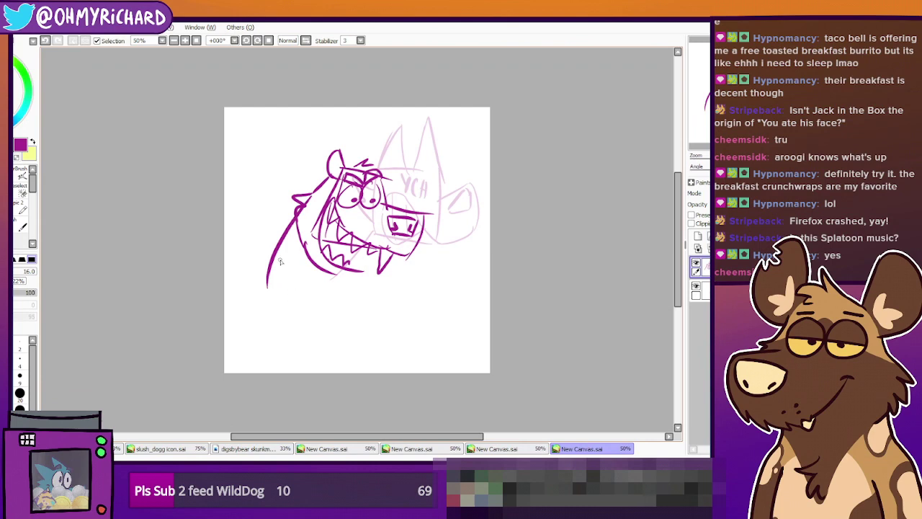
key("ctrl+z")
left_click_drag(304, 208, 281, 276)
key("ctrl+z")
mouse_move(311, 190)
left_mouse_down()
mouse_move(288, 263)
mouse_move(232, 318)
left_mouse_up()
key("ctrl+z")
left_click_drag(289, 243, 246, 326)
key("ctrl+z")
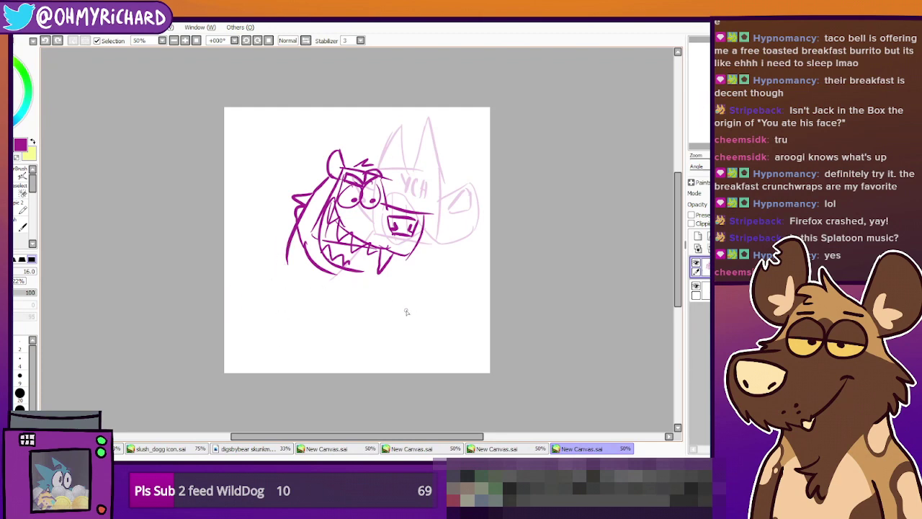
Try to sketch a large rounded body curve and a curled hand beneath the head
left_click_drag(276, 229, 389, 340)
key("ctrl+z")
mouse_move(278, 240)
left_mouse_down()
mouse_move(258, 324)
mouse_move(419, 332)
mouse_move(411, 304)
left_mouse_up()
key("ctrl+z")
left_click_drag(386, 358, 397, 300)
key("ctrl+z")
mouse_move(354, 325)
left_mouse_down()
mouse_move(359, 288)
mouse_move(394, 328)
mouse_move(390, 355)
mouse_move(376, 299)
mouse_move(398, 336)
mouse_move(385, 351)
left_mouse_up()
key("ctrl+z")
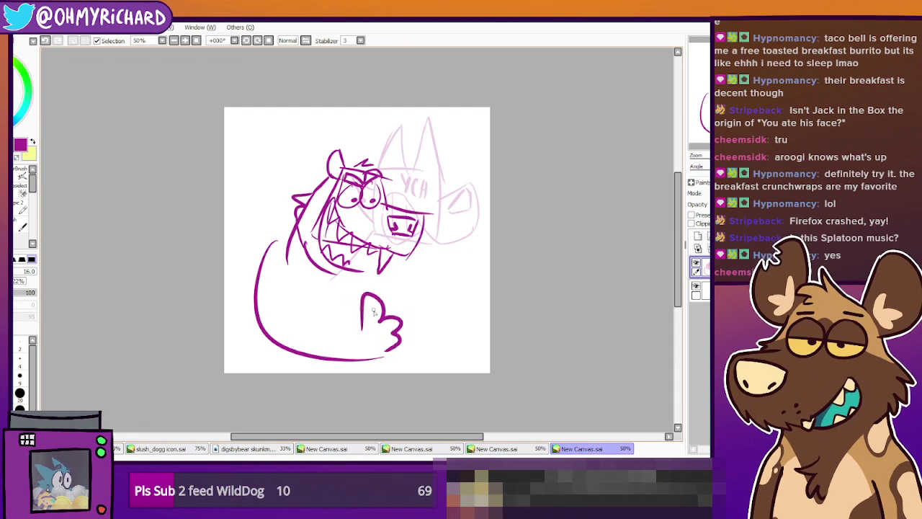
key("ctrl+z")
Remove the large rounded body curve below the head
mouse_move(436, 306)
left_mouse_down()
mouse_move(418, 284)
mouse_move(411, 290)
left_mouse_up()
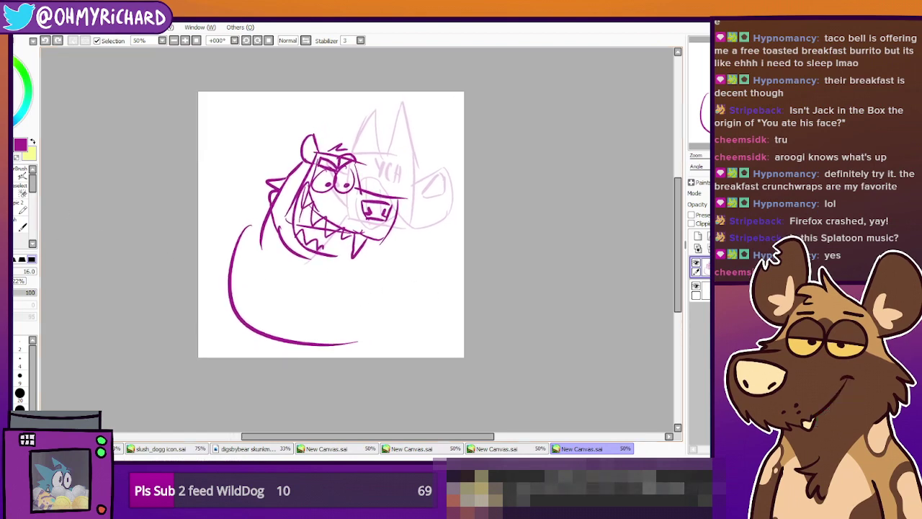
left_click(18, 205)
left_click(19, 206)
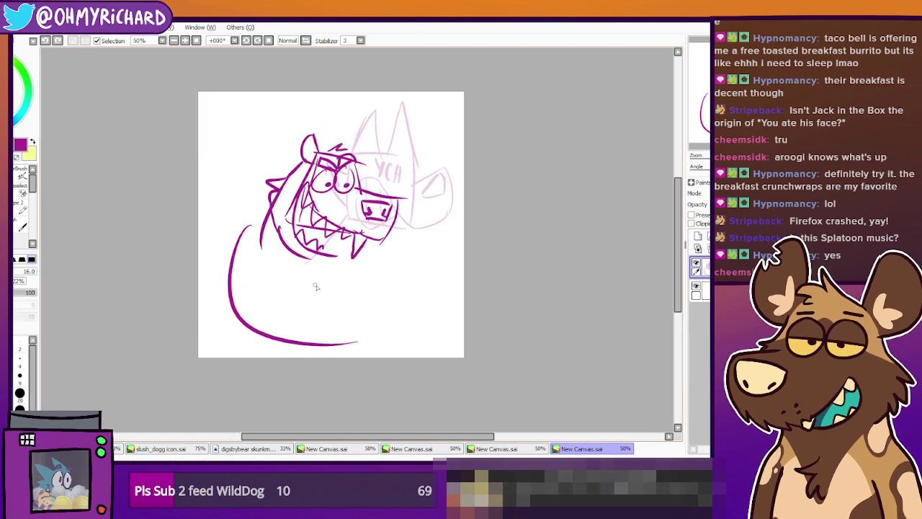
left_click_drag(307, 279, 302, 292)
mouse_move(359, 316)
left_mouse_down()
mouse_move(345, 287)
mouse_move(338, 321)
left_mouse_up()
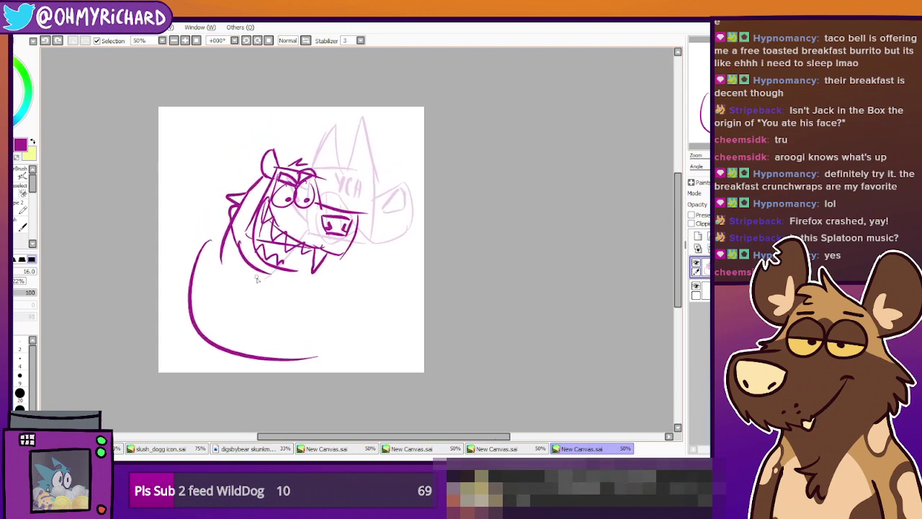
left_click(21, 192)
mouse_move(322, 373)
left_mouse_down()
mouse_move(249, 356)
mouse_move(198, 252)
mouse_move(205, 277)
mouse_move(269, 362)
left_mouse_up()
scroll(310, 252, "up", 1)
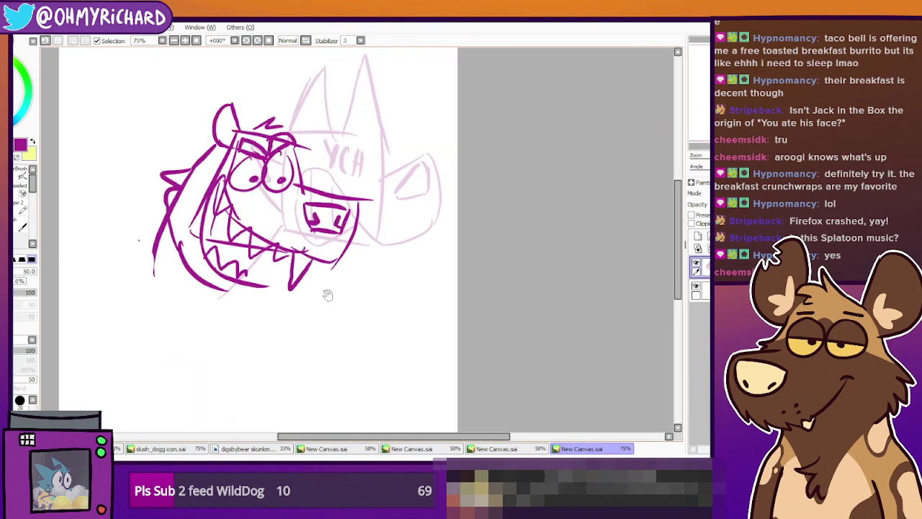
Erase the excess jaw line and the leftover box construction lines around the eyes and mouth
left_click_drag(321, 280, 364, 249)
left_click_drag(292, 246, 311, 253)
left_click(21, 210)
mouse_move(333, 286)
left_mouse_down()
mouse_move(323, 319)
mouse_move(342, 322)
mouse_move(365, 245)
mouse_move(391, 282)
mouse_move(387, 294)
left_mouse_up()
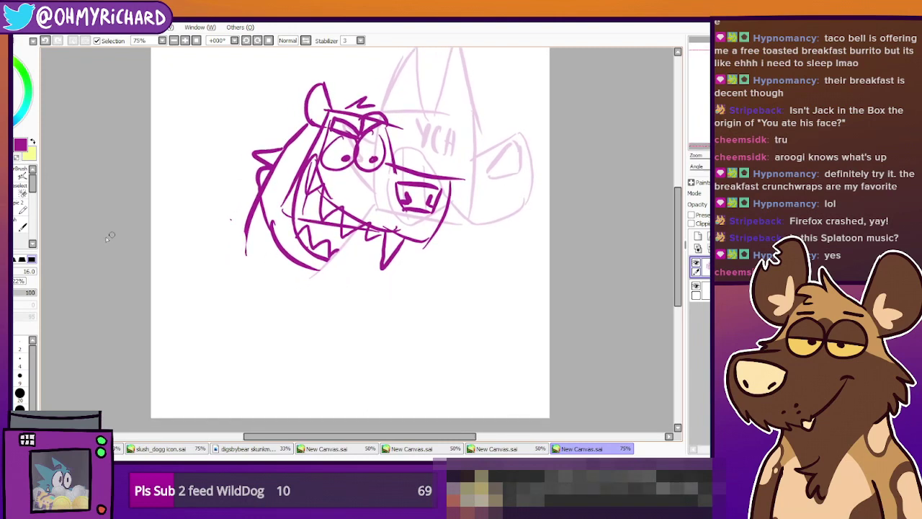
key("e")
mouse_move(313, 148)
left_mouse_down()
mouse_move(285, 217)
mouse_move(284, 205)
left_mouse_up()
mouse_move(329, 183)
left_mouse_down()
mouse_move(333, 204)
mouse_move(318, 193)
mouse_move(311, 219)
left_mouse_up()
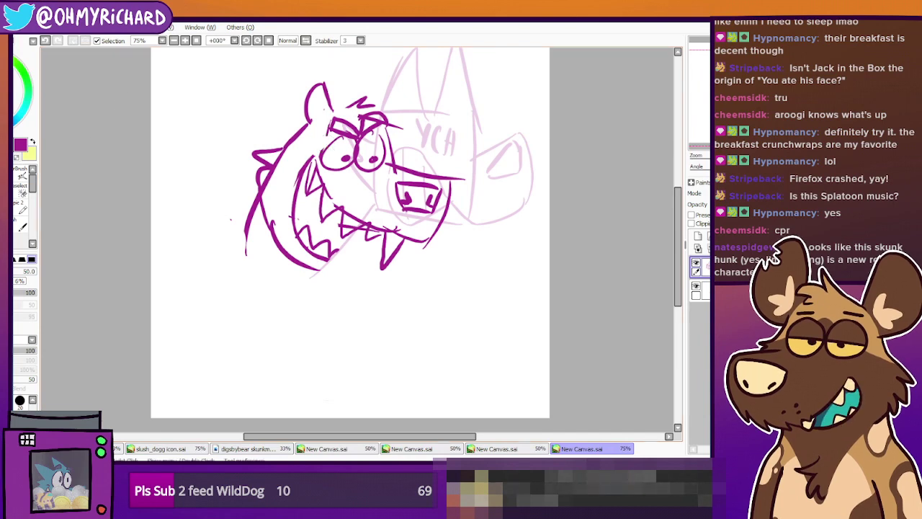
left_click_drag(345, 230, 340, 230)
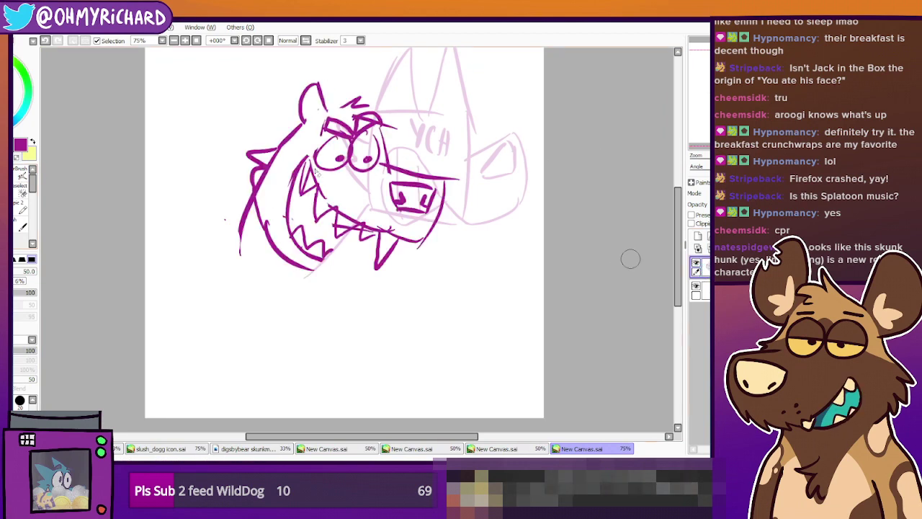
Erase the back-of-head outline and redraw it as jagged cheek fur below the ear
mouse_move(287, 139)
left_mouse_down()
mouse_move(260, 156)
mouse_move(254, 165)
mouse_move(263, 210)
mouse_move(249, 156)
left_mouse_up()
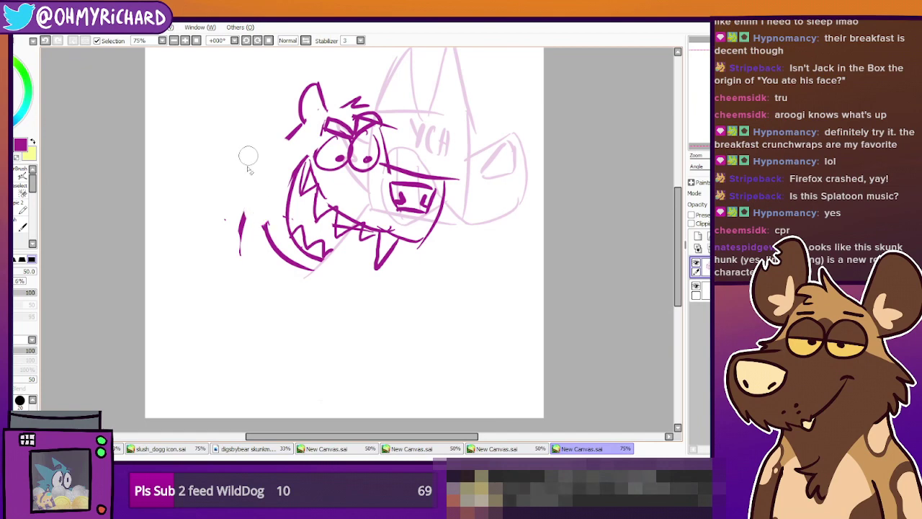
left_click(7, 176)
mouse_move(283, 145)
left_mouse_down()
mouse_move(254, 148)
mouse_move(256, 164)
mouse_move(239, 175)
mouse_move(241, 238)
left_mouse_up()
left_click_drag(252, 186, 246, 224)
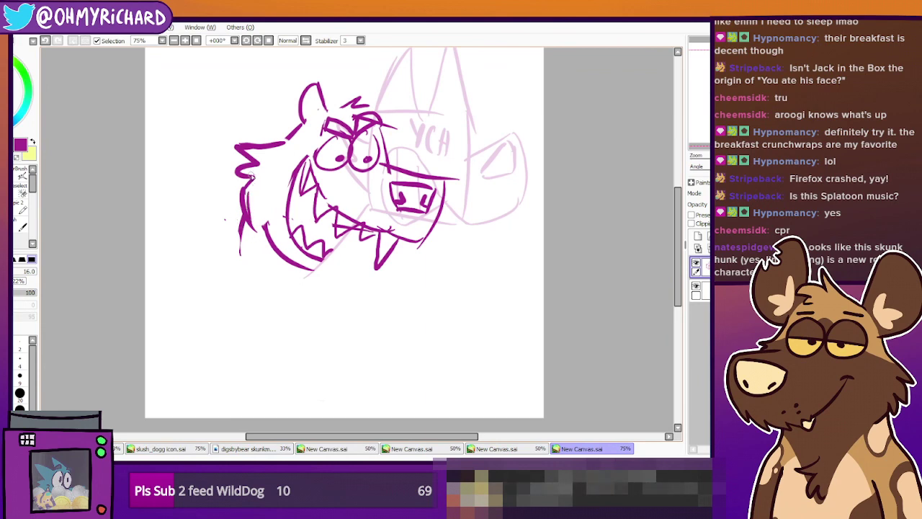
Replace the old jaw outline with a short chin stroke, and add a diagonal neck line behind the cheek fur
left_click_drag(280, 266, 323, 273)
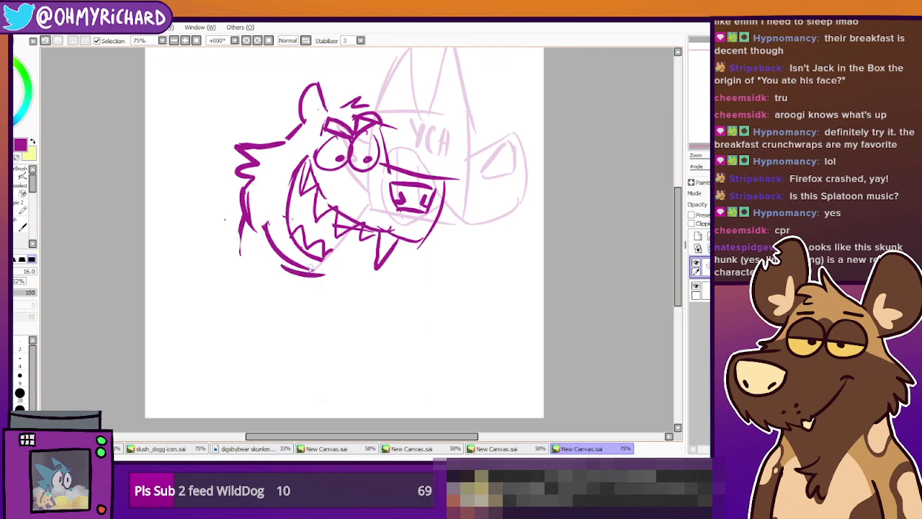
key("e")
left_click_drag(262, 219, 294, 265)
key("n")
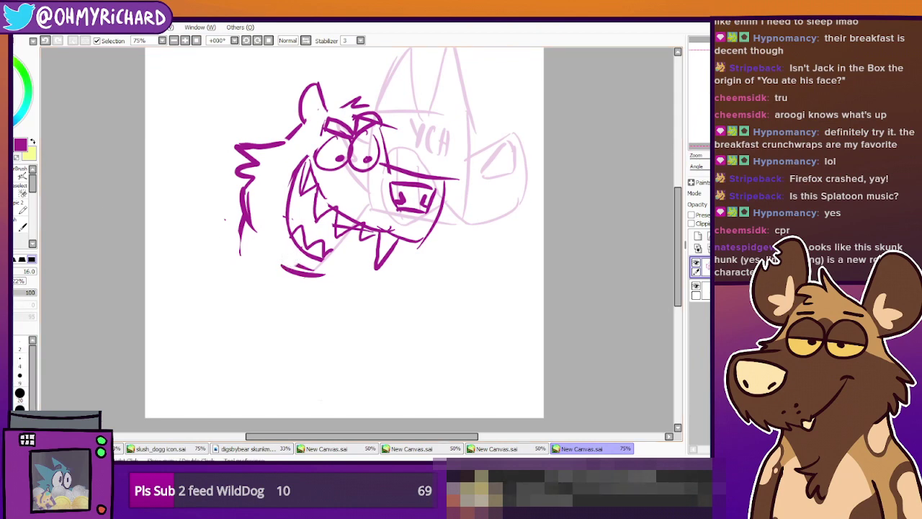
left_click_drag(246, 198, 209, 265)
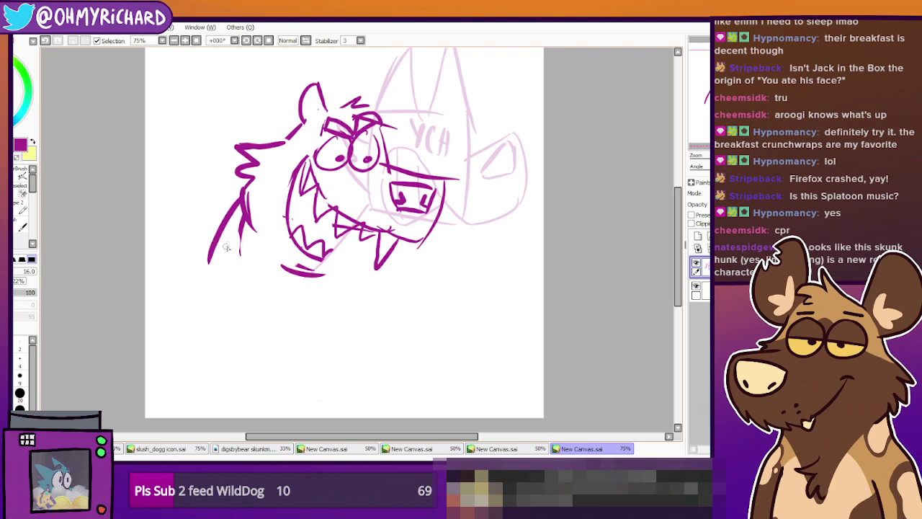
Try several straight and curved strokes for the chest and arm below the neck, undoing each one
left_click_drag(220, 232, 331, 316)
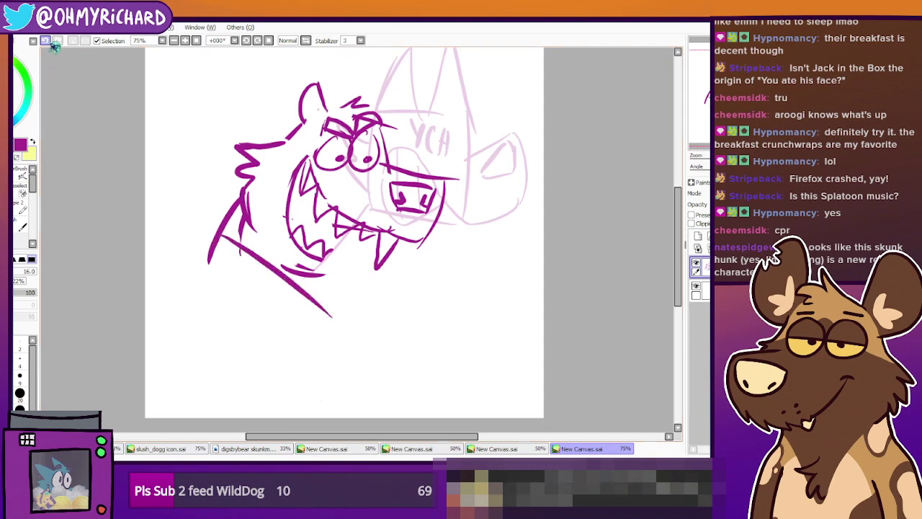
key("ctrl+z")
left_click_drag(234, 249, 331, 335)
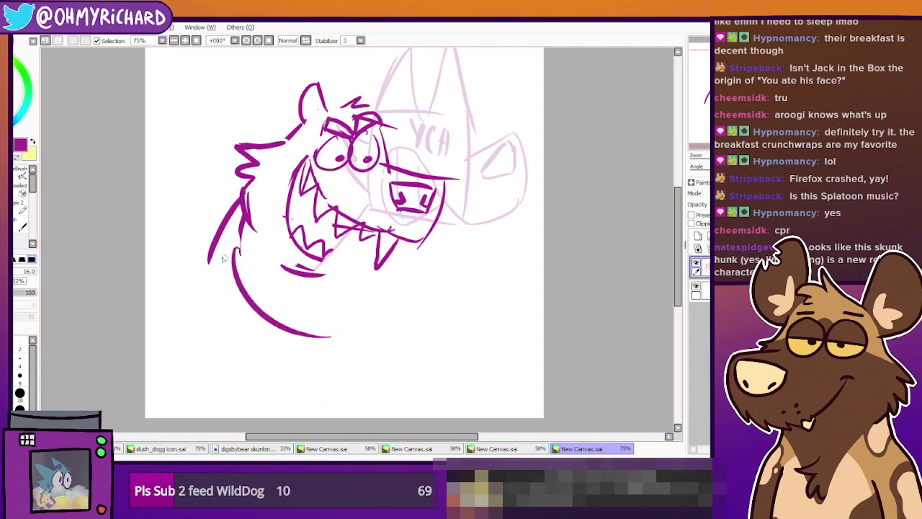
left_click(47, 44)
mouse_move(249, 260)
left_mouse_down()
mouse_move(267, 312)
mouse_move(332, 336)
left_mouse_up()
mouse_move(183, 304)
left_mouse_down()
mouse_move(200, 347)
mouse_move(326, 364)
left_mouse_up()
left_click(47, 43)
left_click(47, 43)
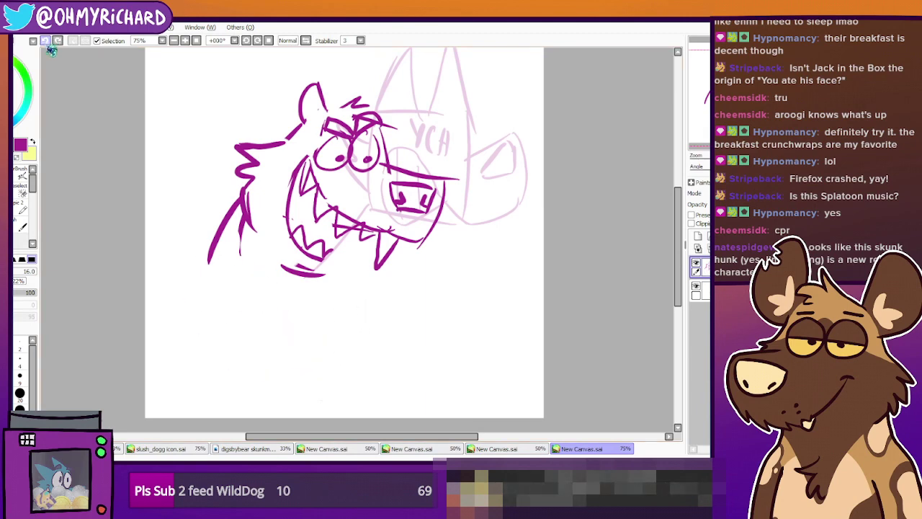
Sketch a large rounded arm curve and a diagonal chest line beneath the head, undoing the extra back curve
mouse_move(209, 225)
left_mouse_down()
mouse_move(224, 343)
mouse_move(324, 342)
mouse_move(300, 344)
mouse_move(296, 329)
mouse_move(283, 360)
mouse_move(330, 350)
mouse_move(371, 310)
left_mouse_up()
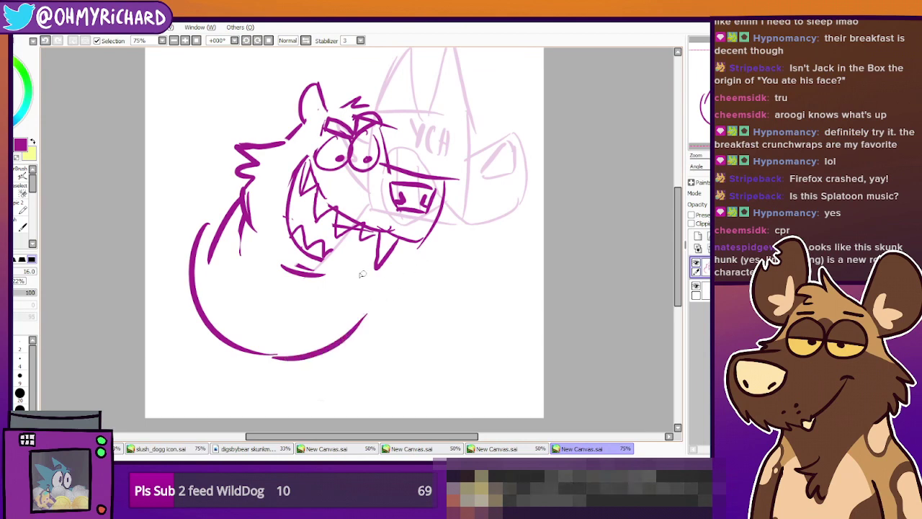
left_click_drag(216, 240, 304, 311)
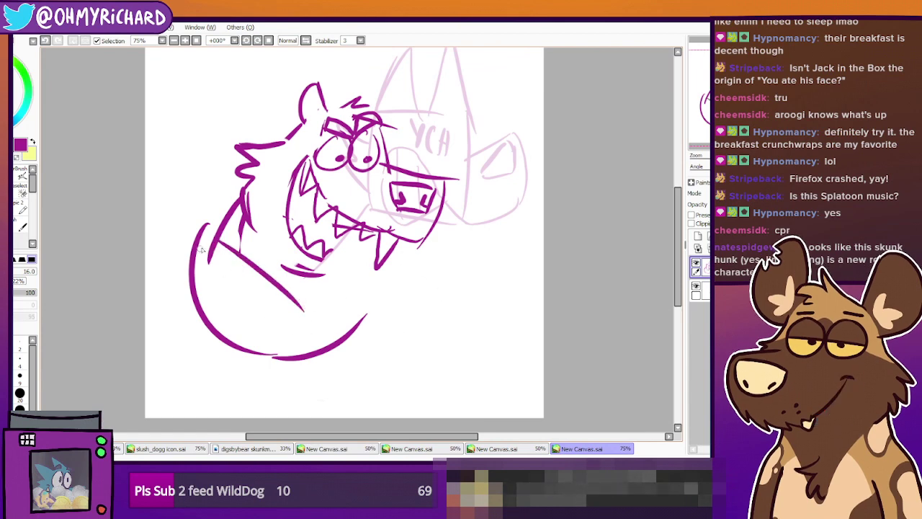
left_click_drag(216, 222, 172, 412)
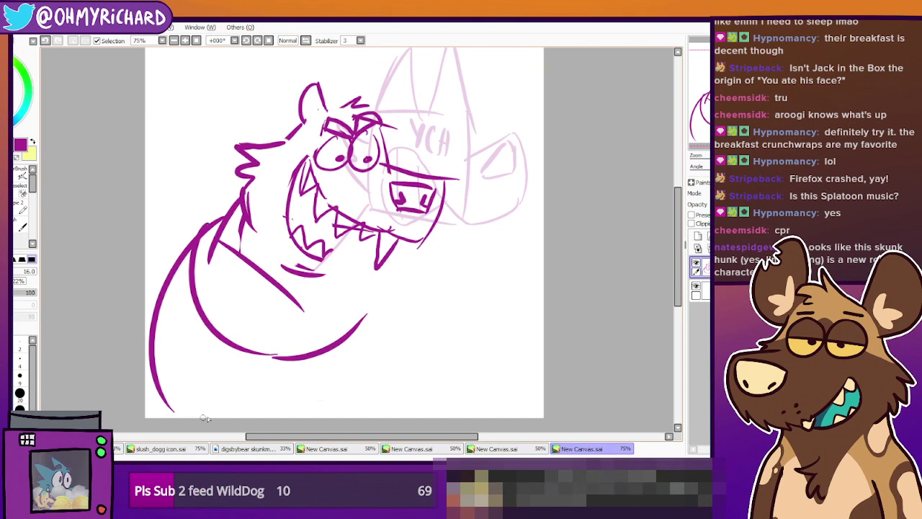
left_click(45, 40)
Hide both sketch layers and add a new empty layer above them
mouse_move(345, 237)
left_mouse_down()
mouse_move(352, 265)
mouse_move(300, 225)
left_mouse_up()
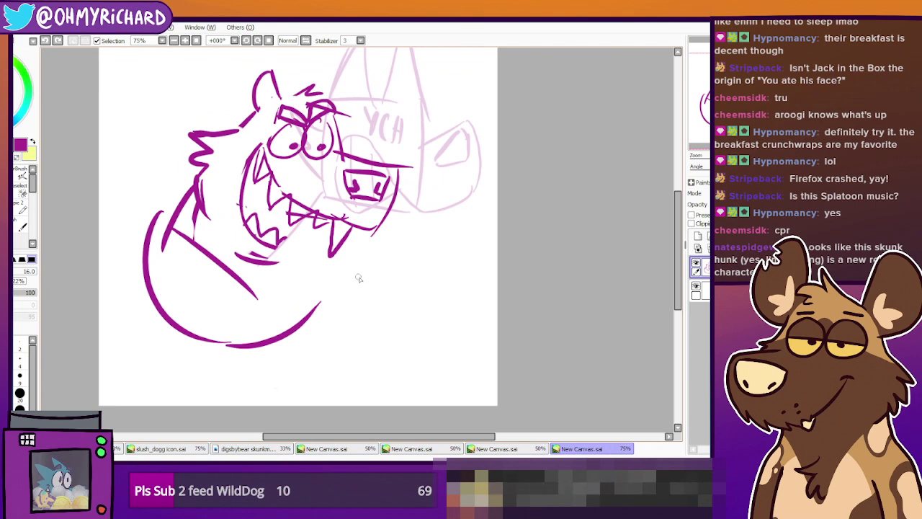
left_click_drag(646, 111, 658, 133)
left_click(696, 262)
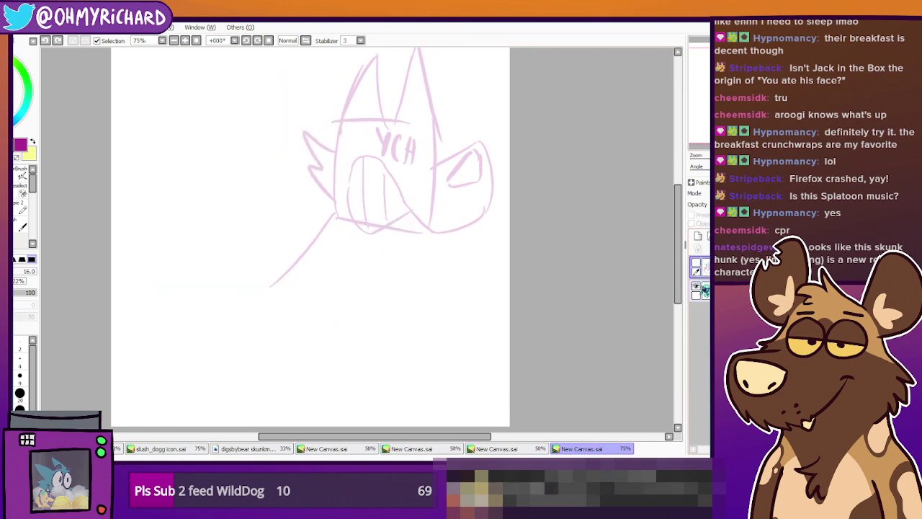
left_click(696, 286)
left_click(697, 235)
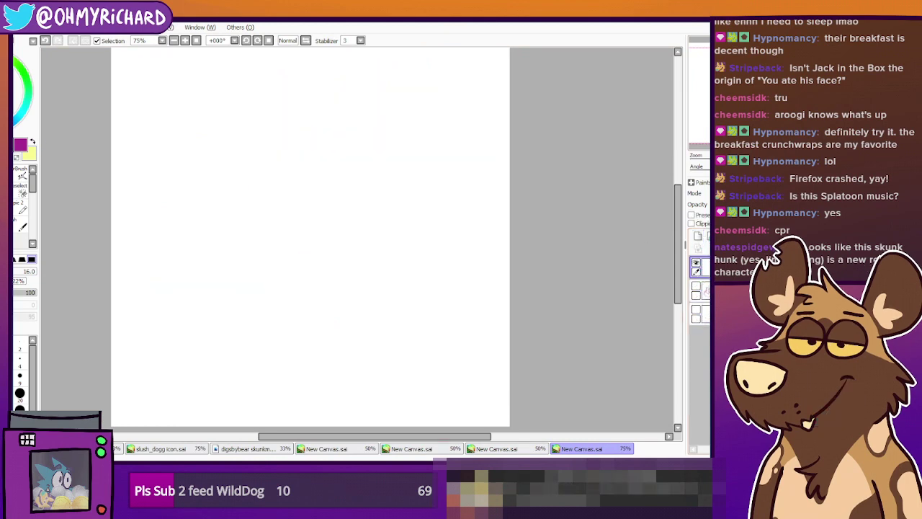
left_click_drag(706, 90, 706, 84)
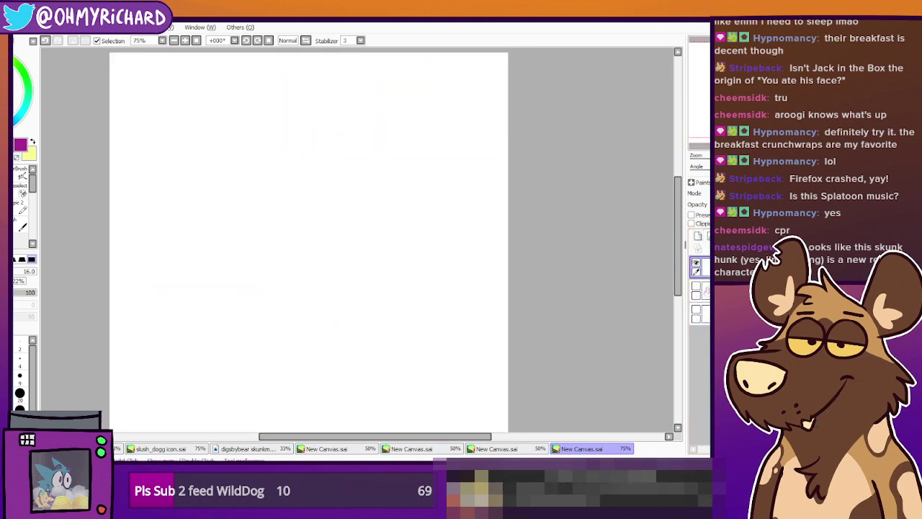
Sketch a boxy head with a rounded muzzle in front and a curved open-mouth line on the empty layer
mouse_move(325, 126)
left_mouse_down()
mouse_move(363, 238)
mouse_move(404, 238)
mouse_move(386, 136)
left_mouse_up()
left_click_drag(319, 120, 396, 129)
mouse_move(318, 146)
left_mouse_down()
mouse_move(249, 199)
mouse_move(334, 192)
mouse_move(363, 151)
mouse_move(374, 169)
mouse_move(375, 224)
left_mouse_up()
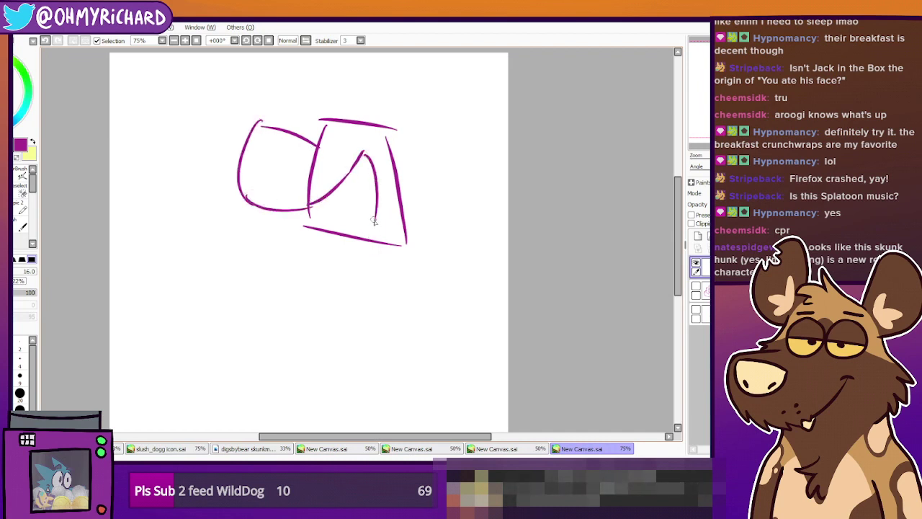
Draw the front fang, nose and thick inner mouth curve on the boxy head, undoing the row of small teeth
mouse_move(284, 210)
left_mouse_down()
mouse_move(335, 203)
mouse_move(358, 167)
left_mouse_up()
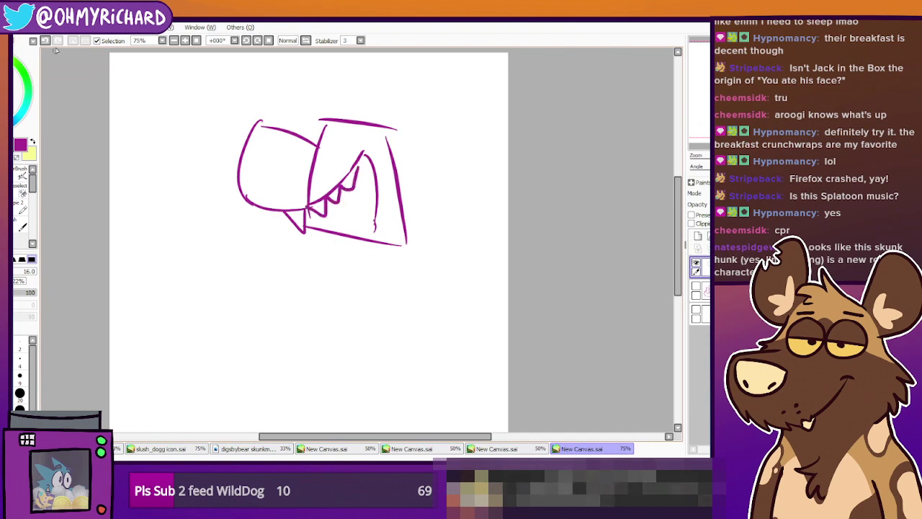
key("ctrl+z")
left_click_drag(320, 212, 352, 179)
key("ctrl+z")
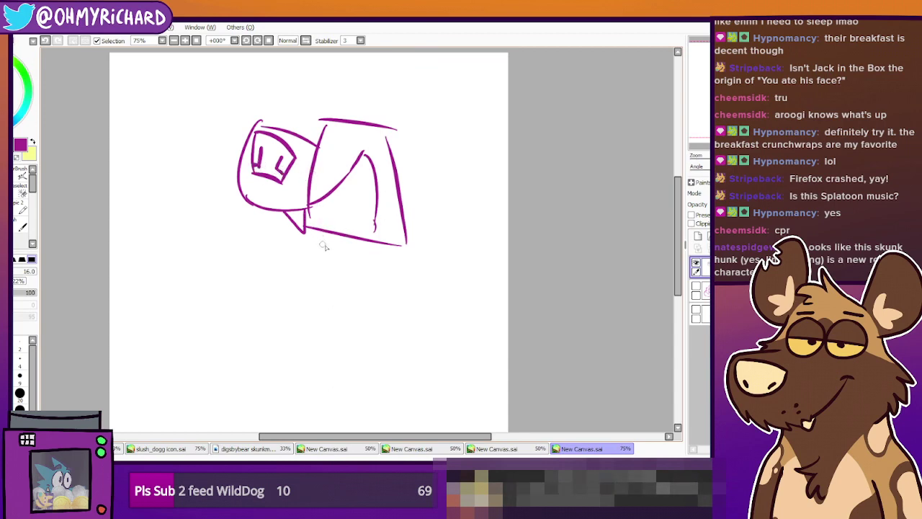
mouse_move(335, 244)
left_mouse_down()
mouse_move(358, 227)
mouse_move(365, 154)
left_mouse_up()
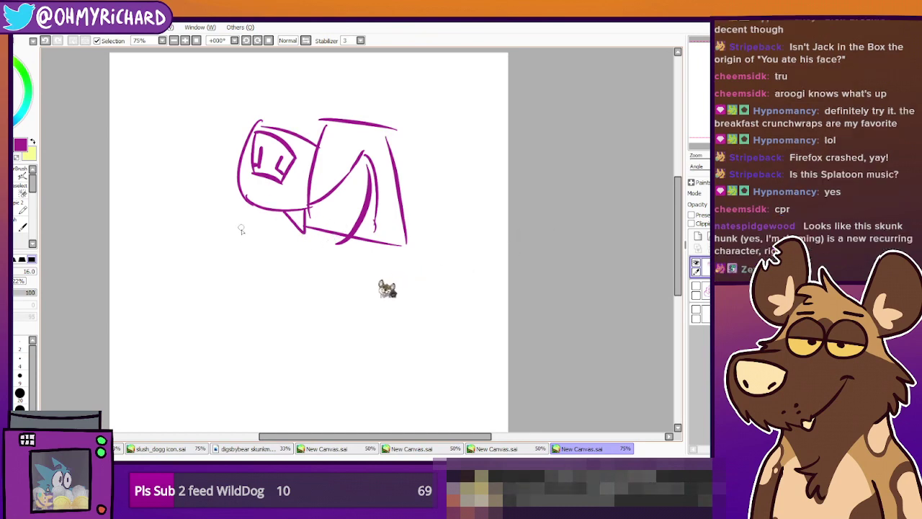
Add a new layer and sketch a second, pale boxy head marked YCH, with a pointed ear, rounded muzzle and teeth, beside the first
left_click(697, 237)
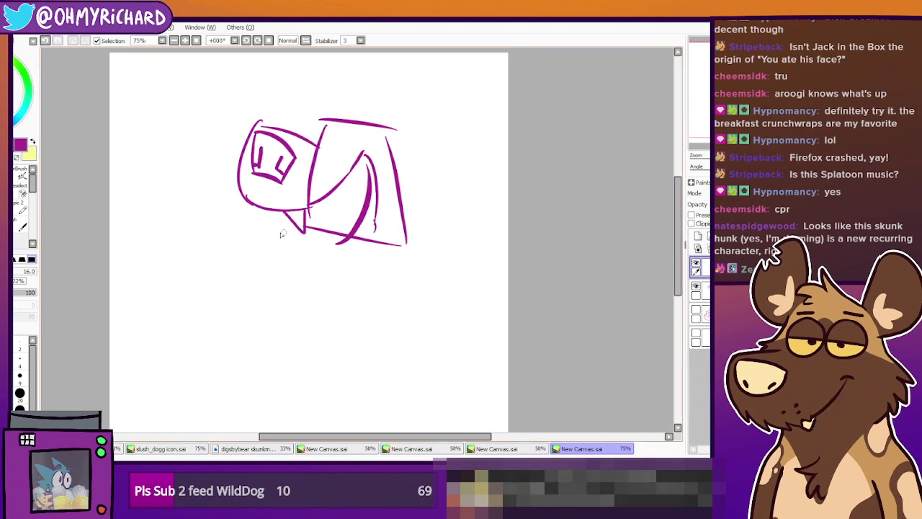
mouse_move(216, 207)
left_mouse_down()
mouse_move(239, 261)
mouse_move(324, 252)
left_mouse_up()
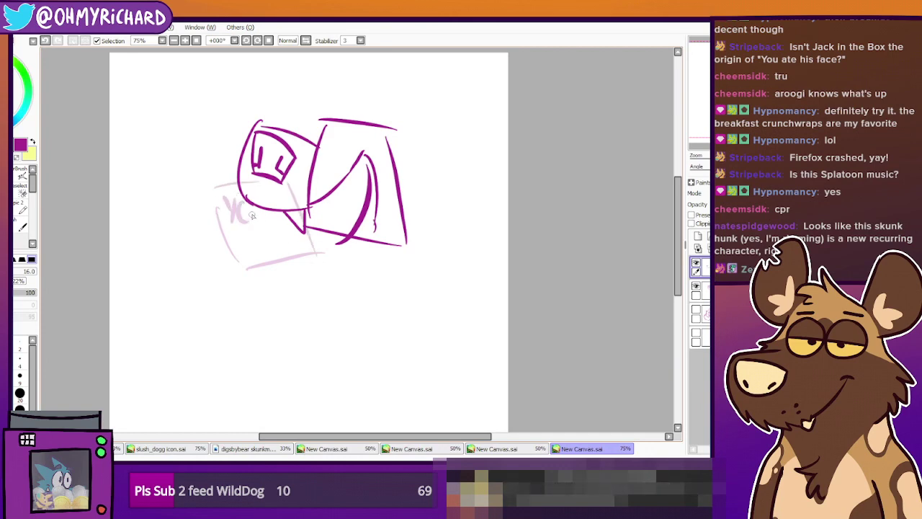
mouse_move(213, 195)
left_mouse_down()
mouse_move(203, 142)
mouse_move(223, 165)
left_mouse_up()
mouse_move(219, 224)
left_mouse_down()
mouse_move(187, 223)
mouse_move(171, 245)
mouse_move(204, 265)
mouse_move(194, 269)
mouse_move(242, 255)
mouse_move(234, 260)
mouse_move(265, 230)
mouse_move(283, 236)
mouse_move(248, 254)
mouse_move(250, 239)
mouse_move(262, 247)
mouse_move(269, 233)
mouse_move(183, 229)
mouse_move(207, 252)
left_mouse_up()
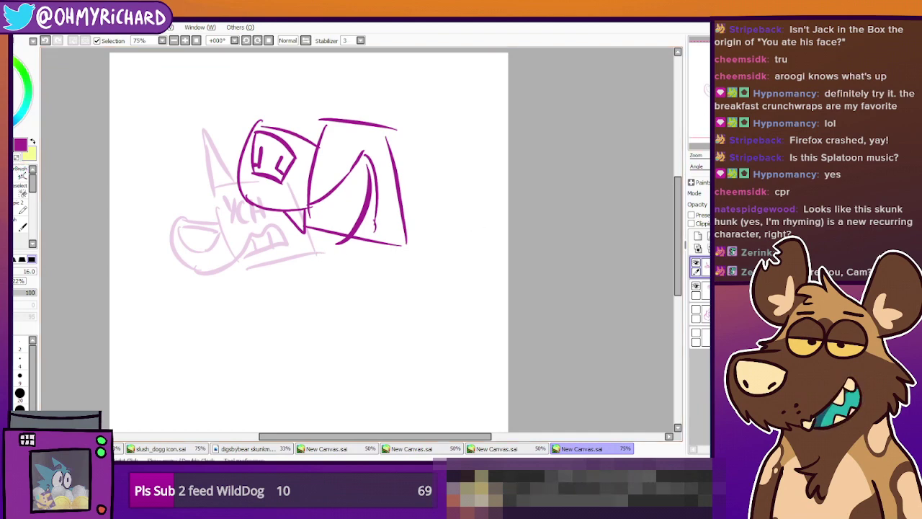
Return to the first head's layer and erase the lower part of the extra line behind the mouth curve
left_click(695, 286)
left_click(695, 286)
left_click(705, 291)
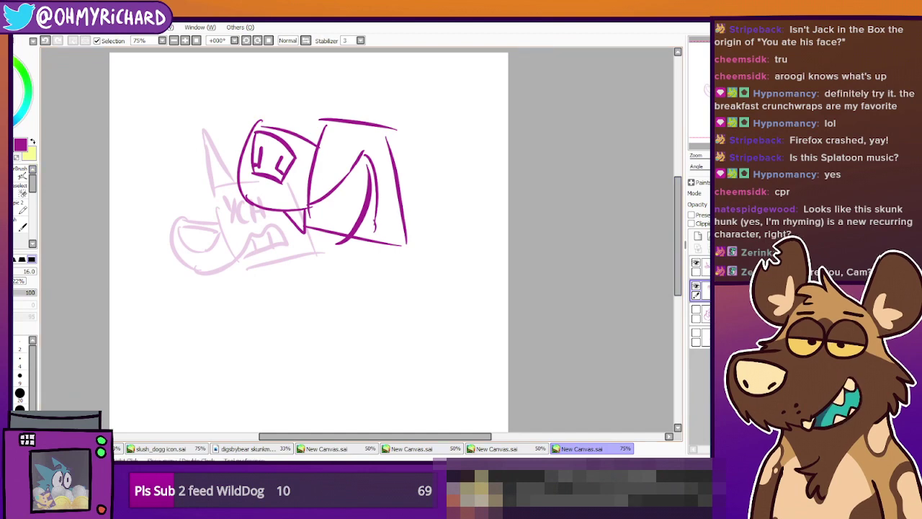
key("e")
left_click_drag(373, 228, 377, 195)
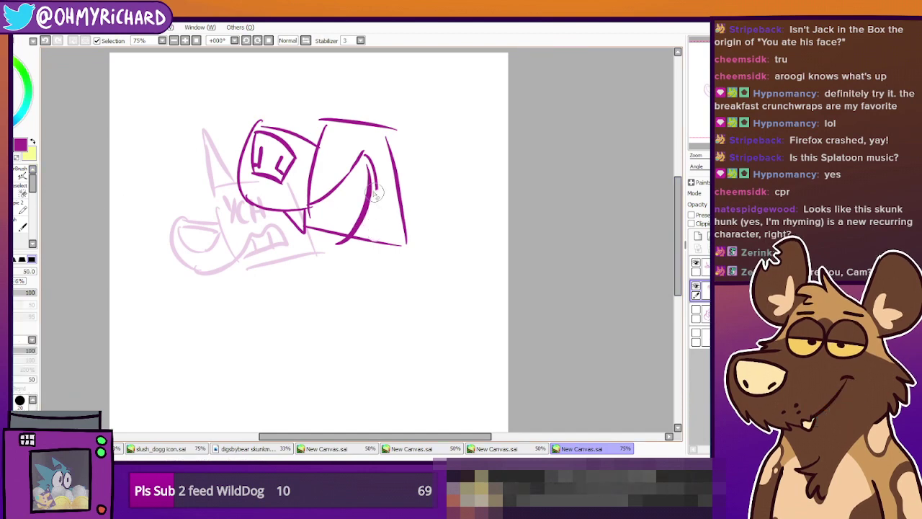
Draw rows of small pointed teeth along the upper and lower edges of the first head's open mouth
key("n")
left_click_drag(321, 206, 334, 202)
left_click_drag(340, 238, 360, 210)
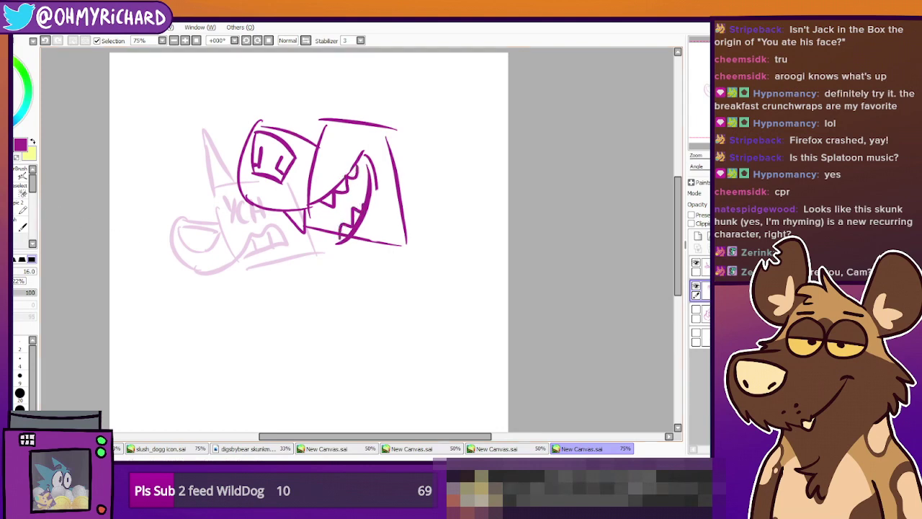
Shift the faint YCH character sketch slightly to the right on its own layer
left_click(706, 267)
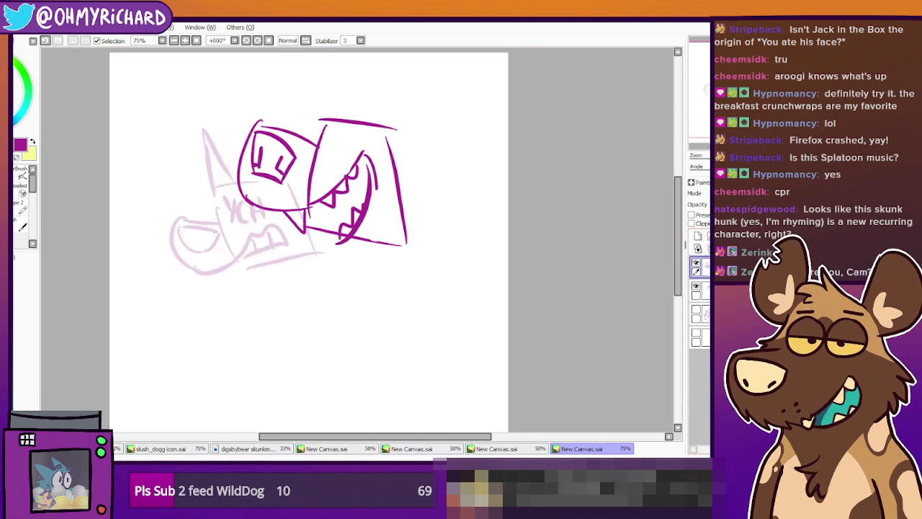
left_click_drag(276, 241, 291, 242)
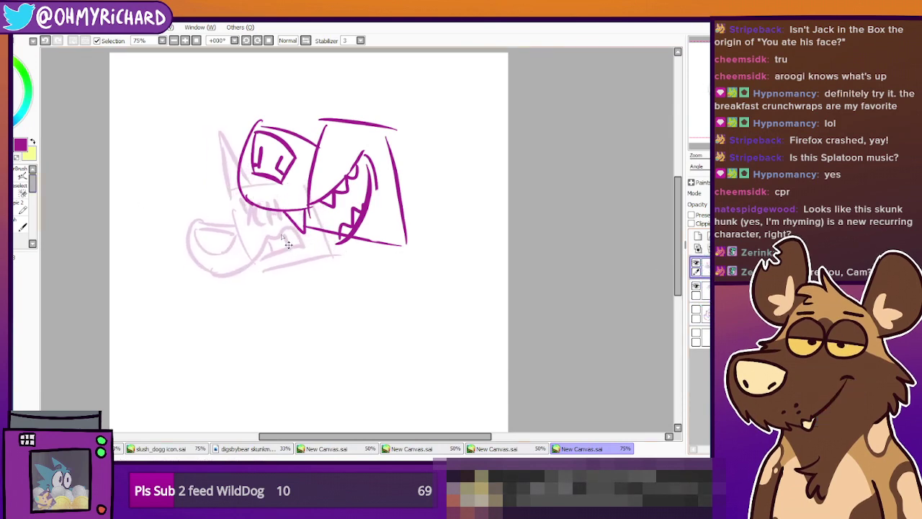
On the dark sketch's layer, draw the grinning character's eyes, thick angled brows, hair tuft and rounded ear
left_click(702, 290)
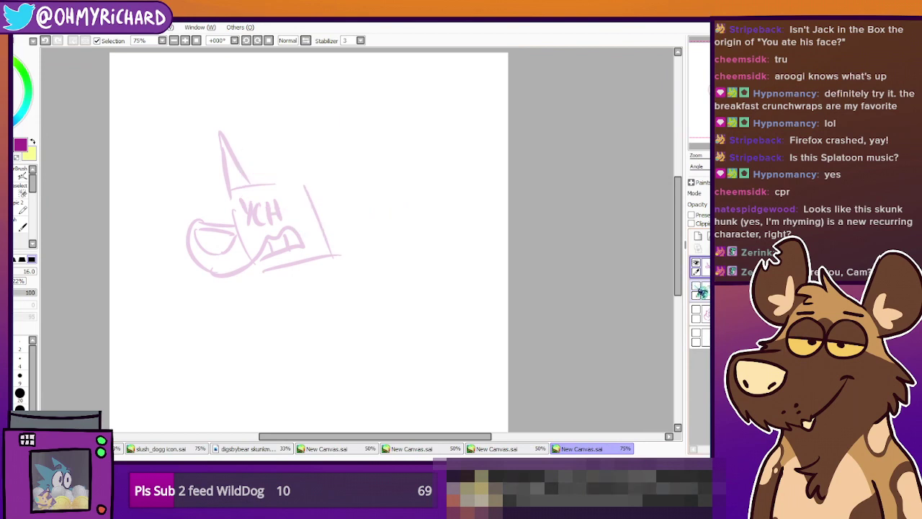
left_click_drag(326, 120, 315, 142)
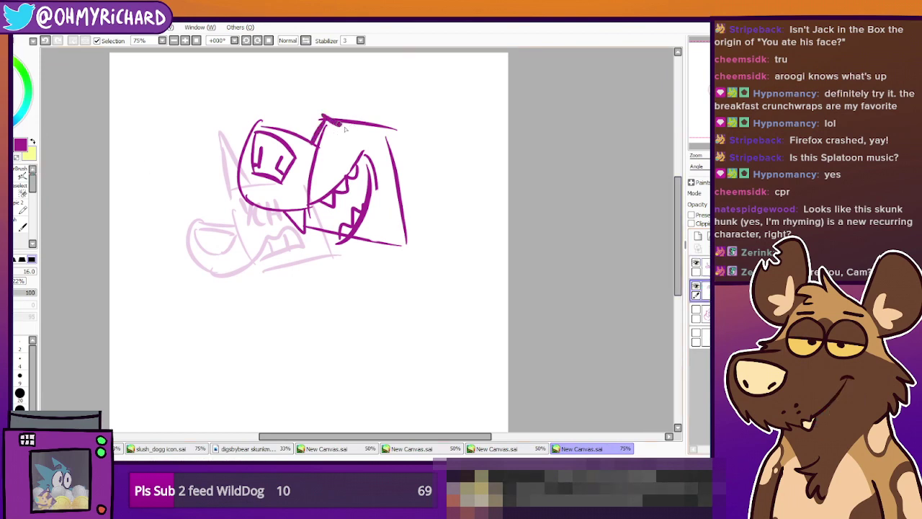
left_click_drag(325, 111, 347, 123)
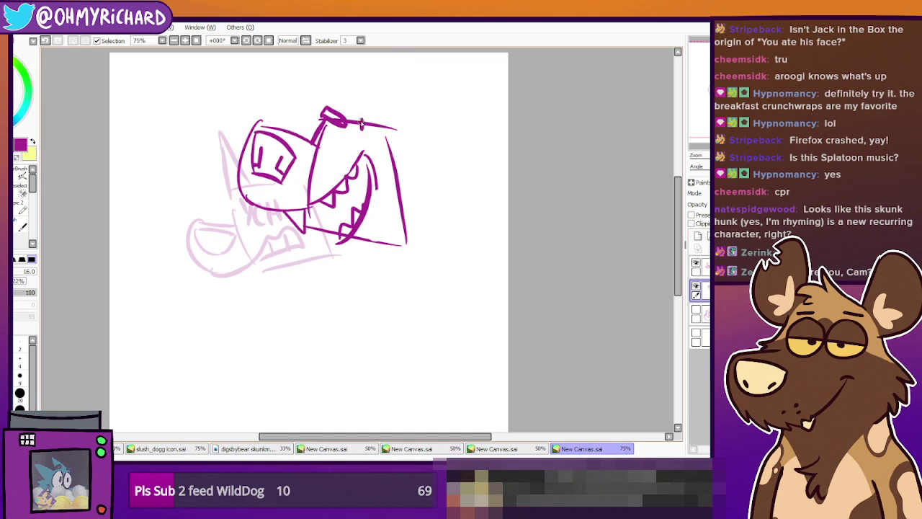
left_click_drag(372, 120, 361, 119)
mouse_move(321, 152)
left_mouse_down()
mouse_move(342, 139)
mouse_move(341, 124)
mouse_move(349, 152)
mouse_move(369, 145)
mouse_move(350, 149)
left_mouse_up()
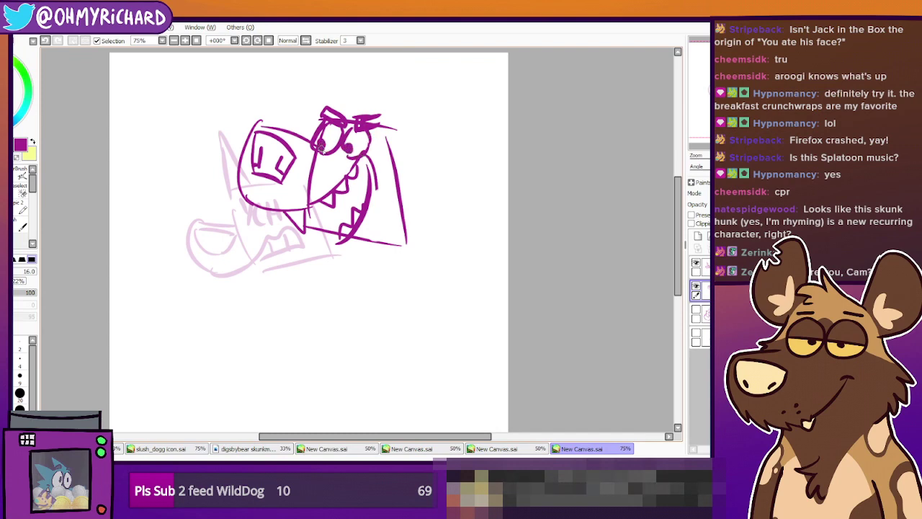
mouse_move(358, 114)
left_mouse_down()
mouse_move(394, 112)
mouse_move(396, 137)
left_mouse_up()
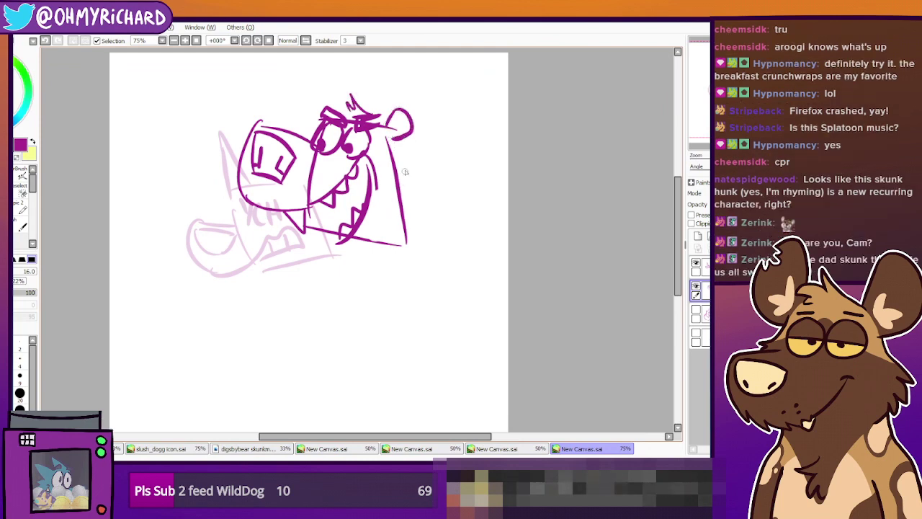
Add a jagged fur tuft behind the grinning character's neck, a curved chin line, and stubble marks along the jaw
mouse_move(410, 174)
left_mouse_down()
mouse_move(427, 196)
mouse_move(417, 209)
left_mouse_up()
left_click_drag(362, 265, 395, 240)
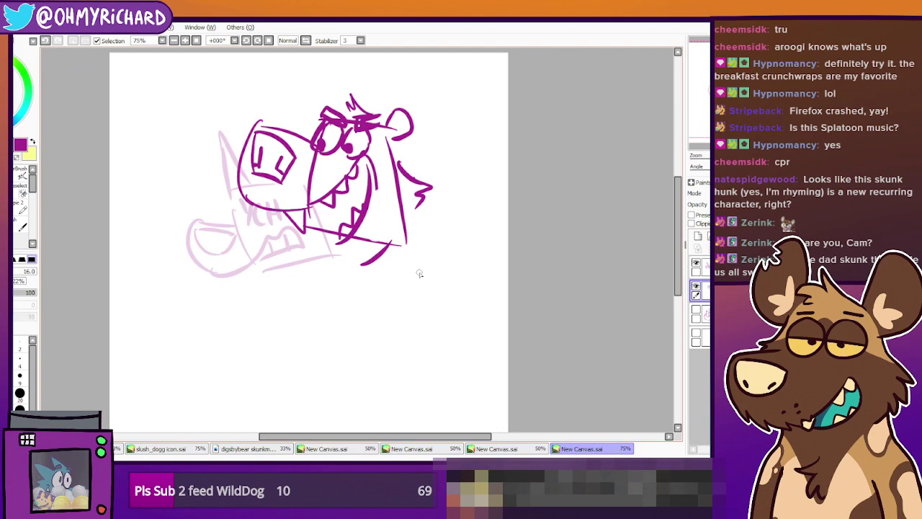
left_click_drag(352, 249, 353, 254)
left_click_drag(361, 249, 381, 233)
left_click_drag(376, 210, 386, 201)
left_click_drag(389, 211, 393, 222)
left_click_drag(394, 227, 388, 233)
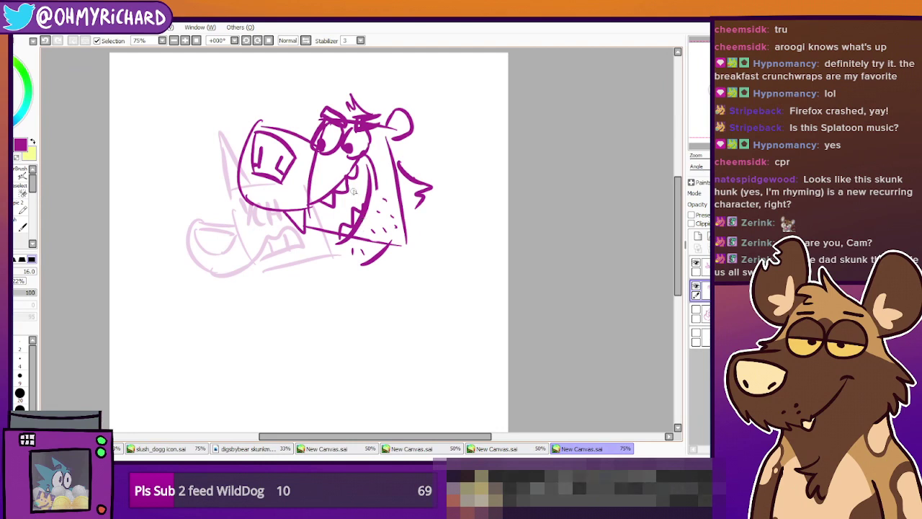
left_click_drag(389, 273, 395, 260)
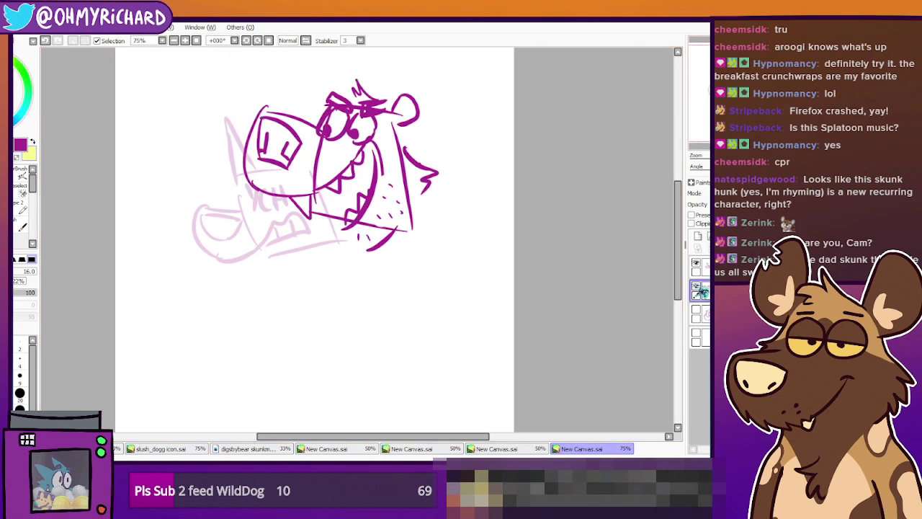
left_click(696, 287)
left_click(697, 286)
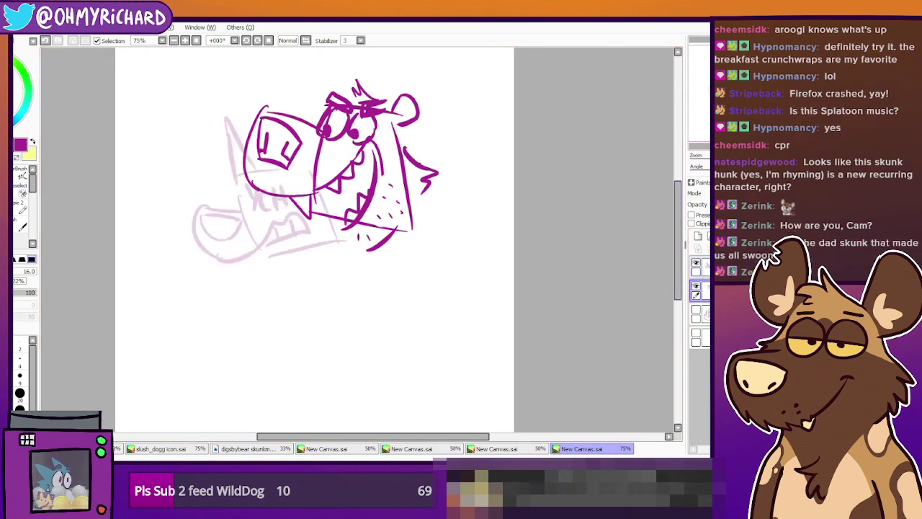
left_click(704, 269)
left_click_drag(337, 250, 467, 236)
key("ctrl+z")
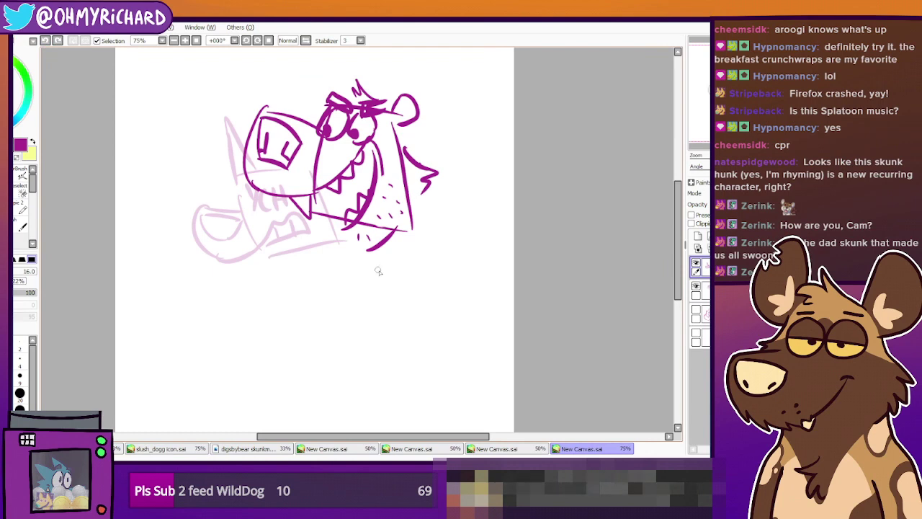
left_click(696, 263)
left_click(695, 264)
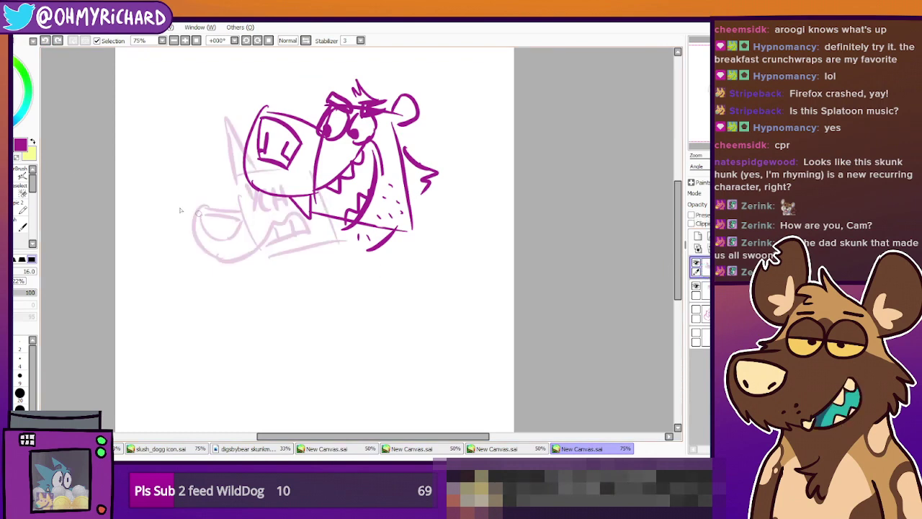
Move the faint YCH character up and to the left, clear of most of the grinning character's snout
left_click(5, 157)
mouse_move(168, 221)
left_mouse_down()
mouse_move(216, 199)
mouse_move(198, 186)
mouse_move(201, 197)
mouse_move(220, 195)
left_mouse_up()
left_click(6, 176)
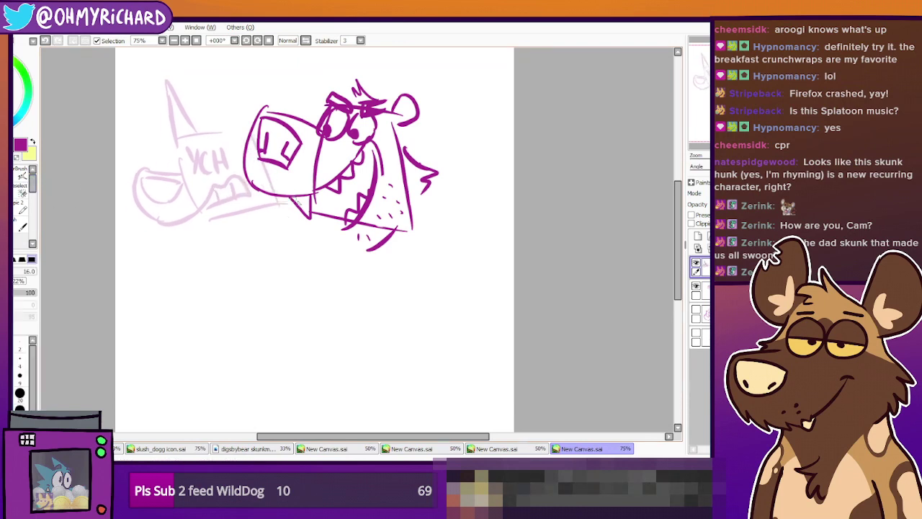
Sketch the faint YCH character's outstretched arm with its hand on the grinning character's stubbled jaw, plus a zigzag fur tuft below its own head
left_click_drag(278, 202, 426, 217)
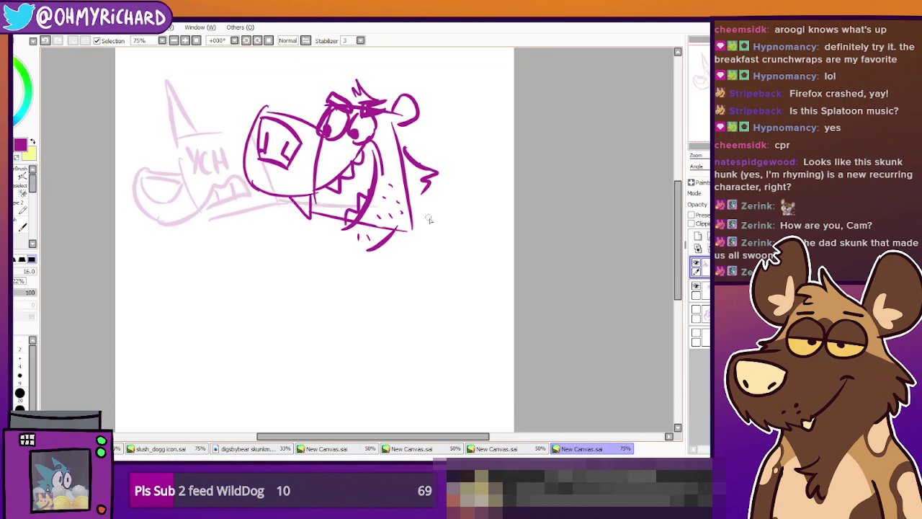
left_click(378, 201)
left_click(379, 190)
left_click(392, 186)
left_click(398, 192)
left_click(391, 201)
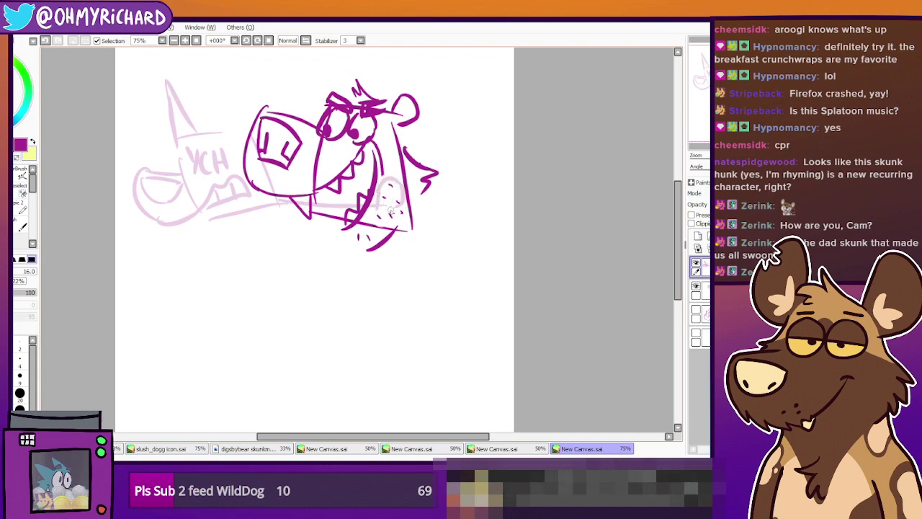
left_click(395, 212)
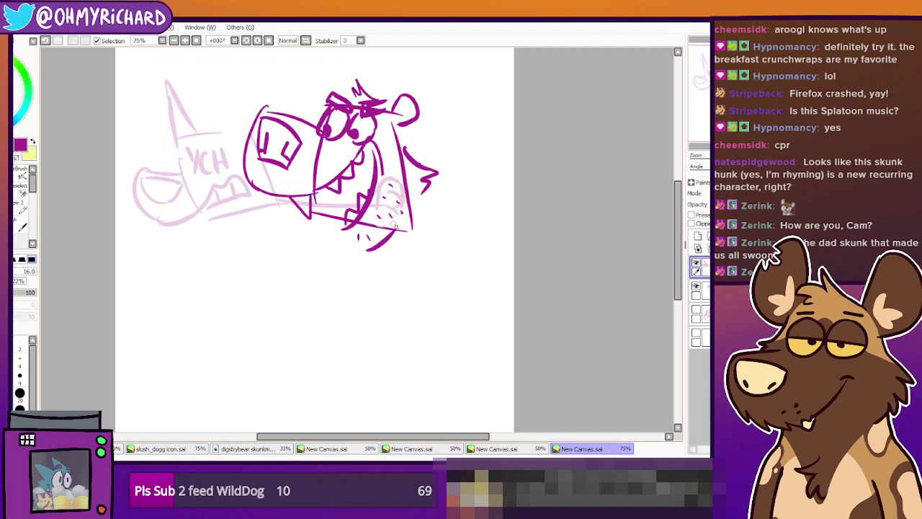
left_click_drag(271, 243, 382, 227)
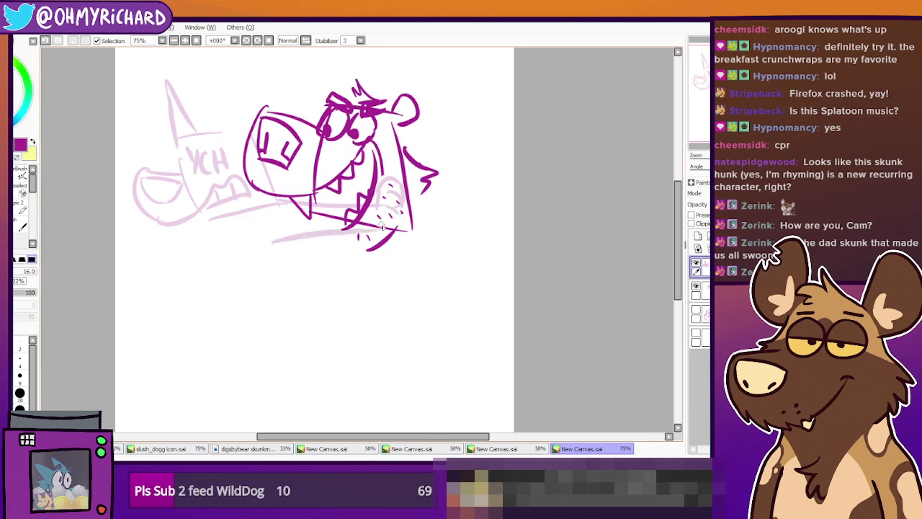
left_click(400, 204)
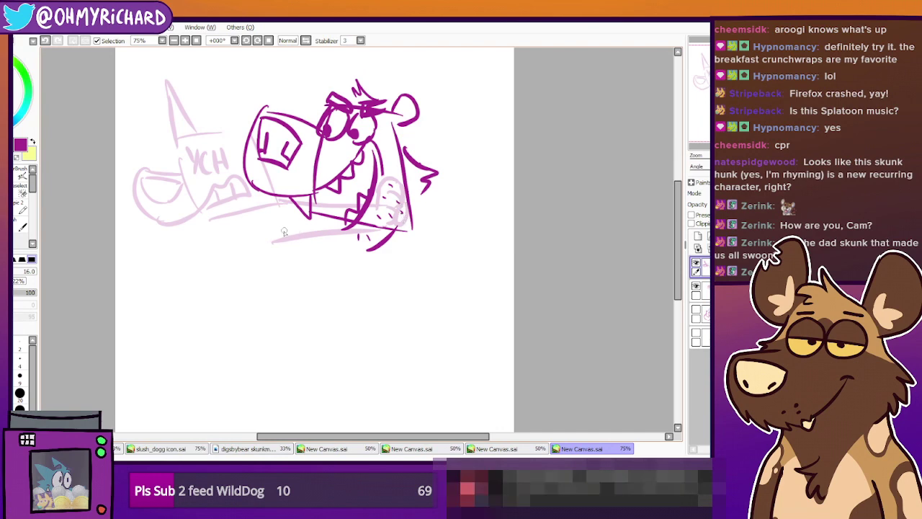
left_click_drag(210, 241, 200, 254)
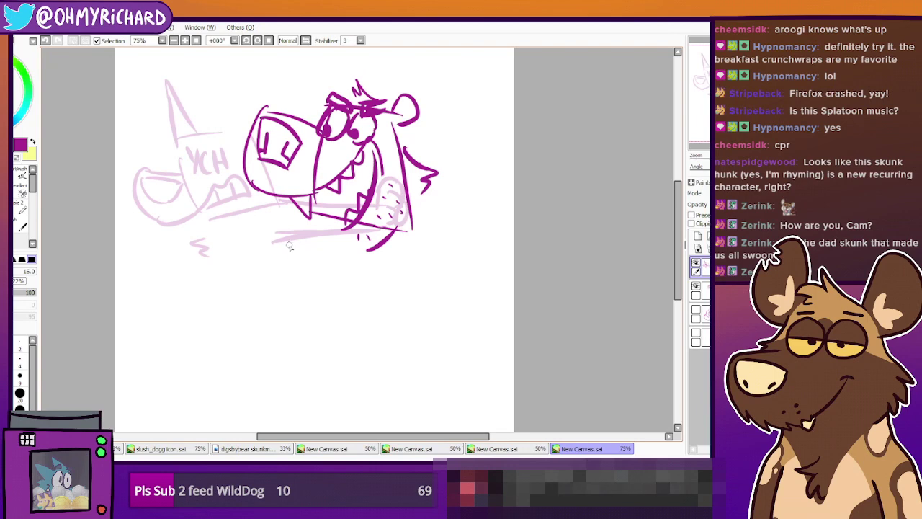
On the dark sketch's layer, draw the grinning character's curved shoulder and both bent arms with rounded-finger hands beneath the chin
left_click(703, 291)
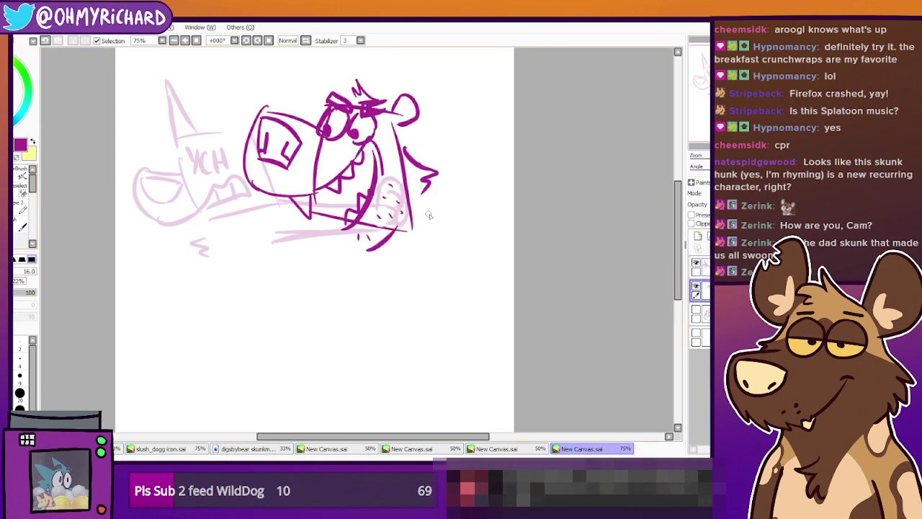
left_click_drag(424, 206, 477, 271)
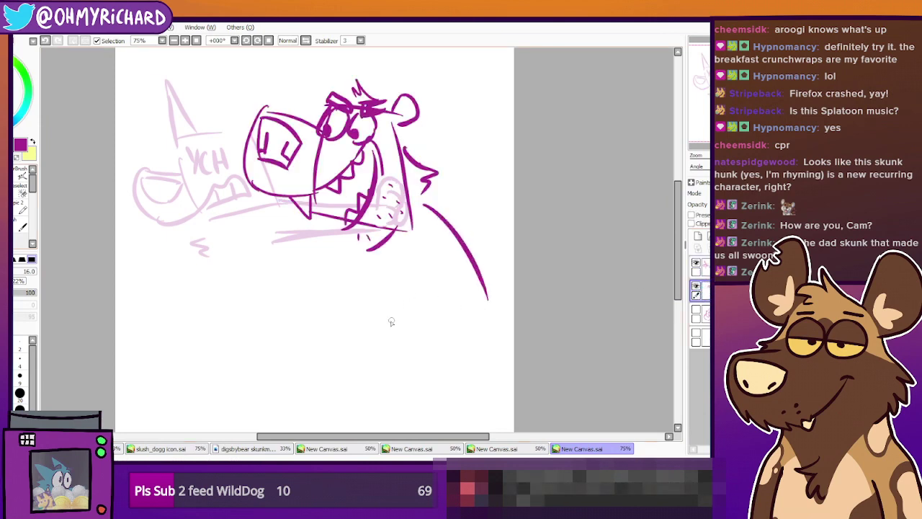
left_click_drag(354, 301, 472, 307)
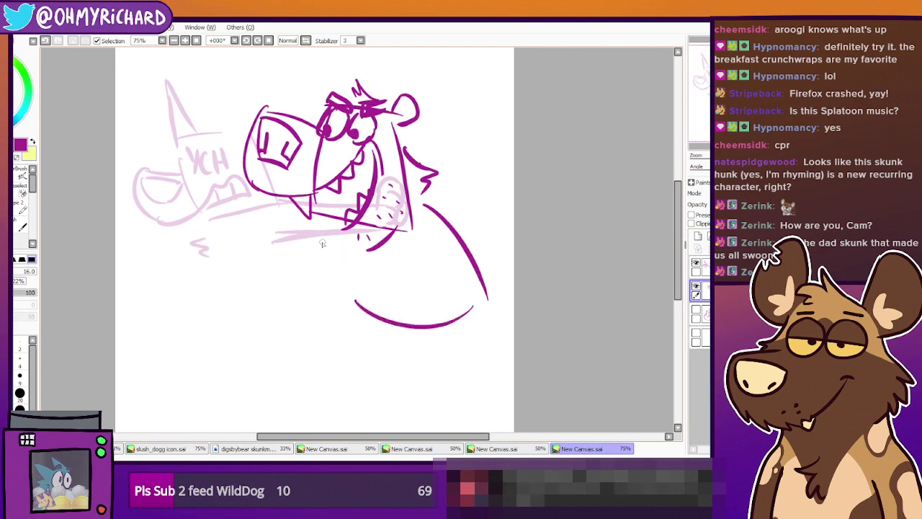
mouse_move(307, 244)
left_mouse_down()
mouse_move(318, 221)
mouse_move(345, 232)
mouse_move(362, 312)
left_mouse_up()
left_click_drag(355, 232, 385, 294)
mouse_move(360, 251)
left_mouse_down()
mouse_move(412, 277)
mouse_move(430, 272)
left_mouse_up()
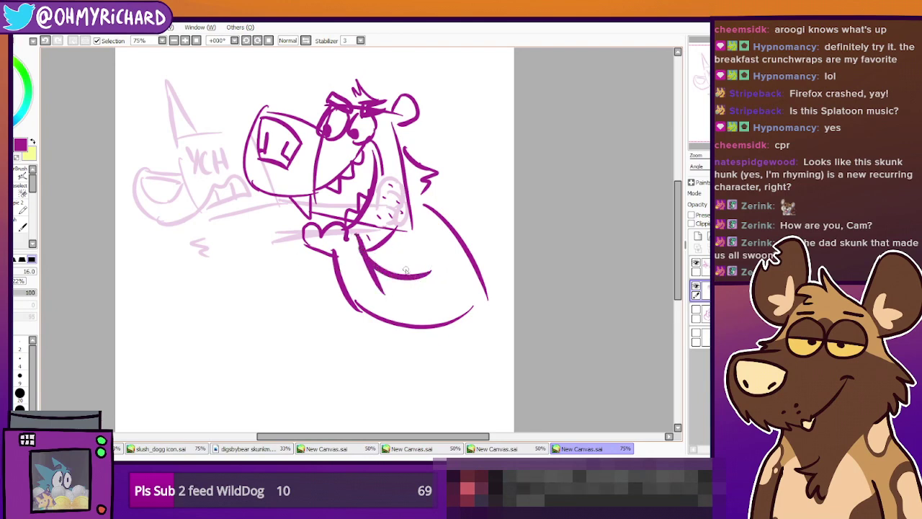
mouse_move(267, 248)
left_mouse_down()
mouse_move(299, 231)
mouse_move(353, 308)
left_mouse_up()
left_click_drag(297, 243, 335, 274)
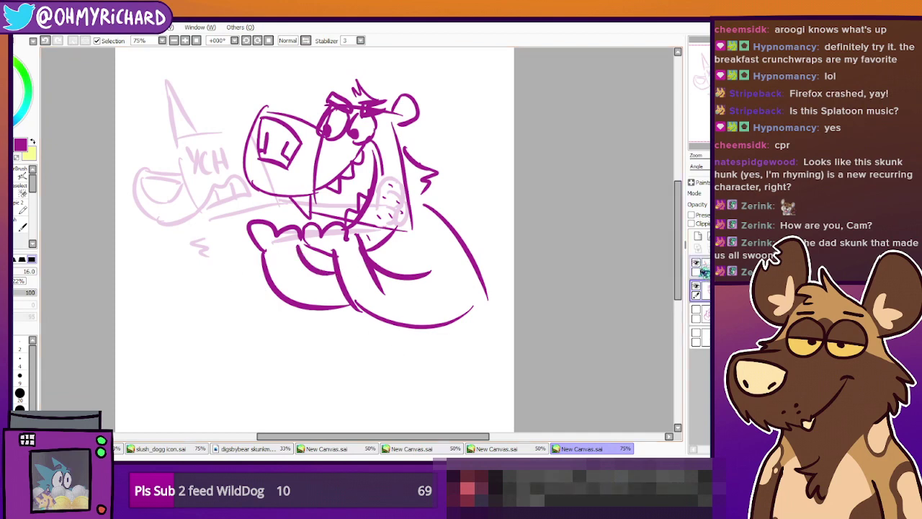
On the faint layer, draw the YCH character's torso line, bent arm with hand under the snout, second pointed ear and hair tuft
left_click(702, 268)
left_click_drag(202, 243, 214, 338)
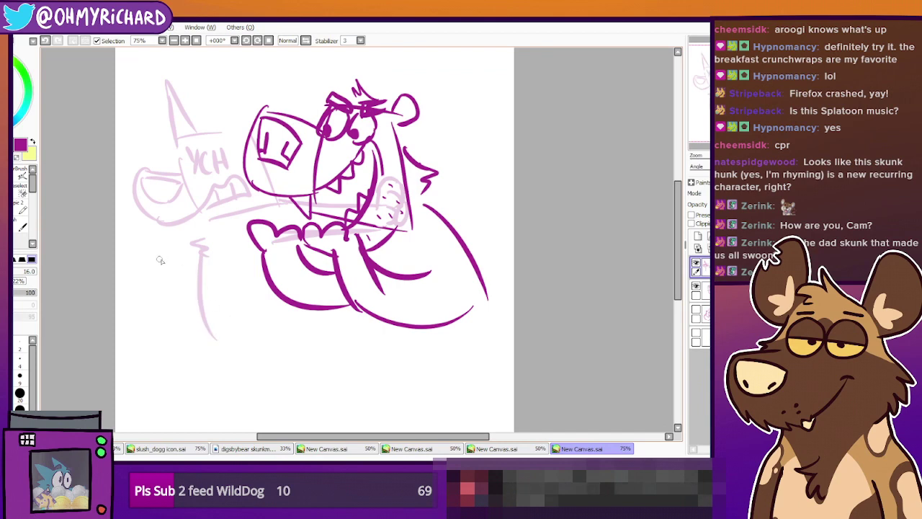
mouse_move(148, 213)
left_mouse_down()
mouse_move(164, 228)
mouse_move(189, 220)
left_mouse_up()
mouse_move(167, 251)
left_mouse_down()
mouse_move(139, 300)
mouse_move(193, 253)
left_mouse_up()
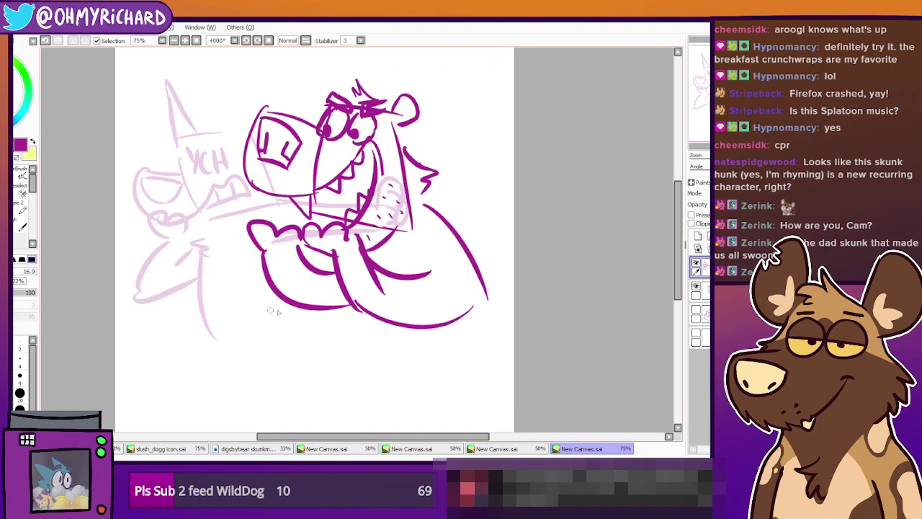
mouse_move(210, 132)
left_mouse_down()
mouse_move(215, 79)
mouse_move(255, 135)
left_mouse_up()
mouse_move(221, 128)
left_mouse_down()
mouse_move(197, 116)
mouse_move(196, 132)
left_mouse_up()
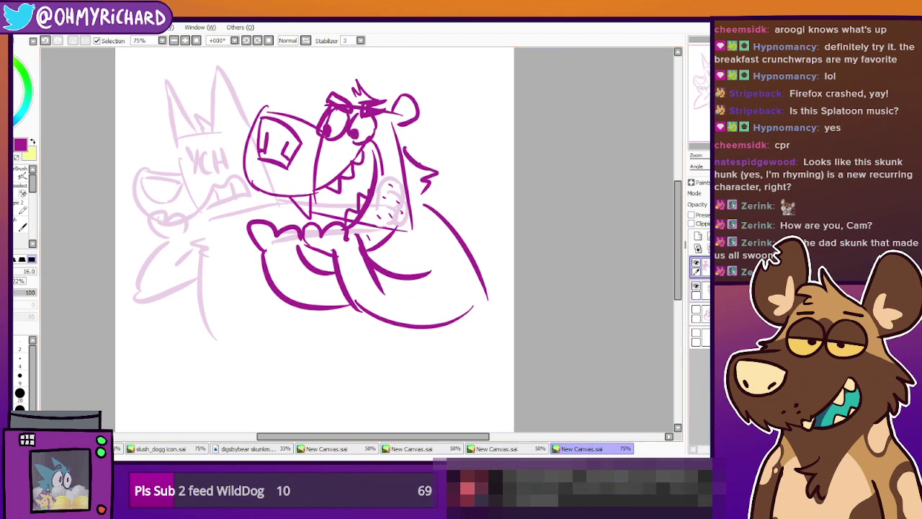
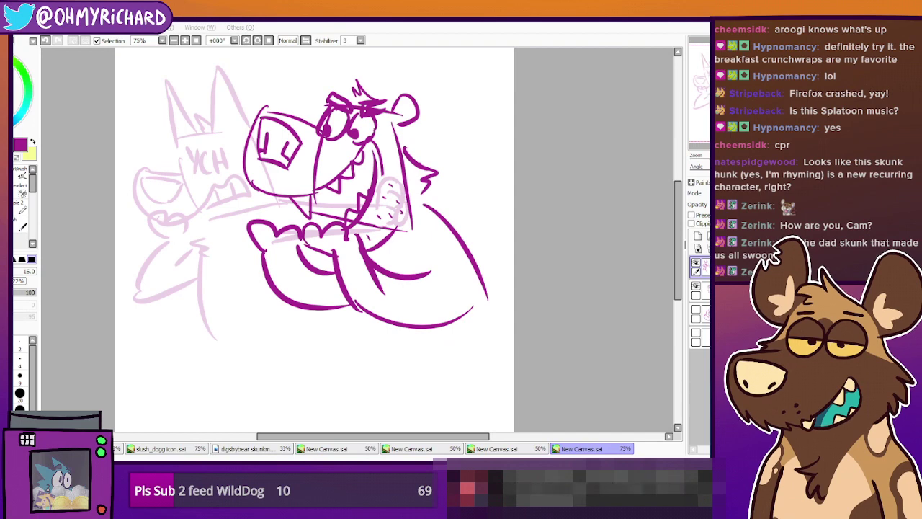
key("alt+Tab")
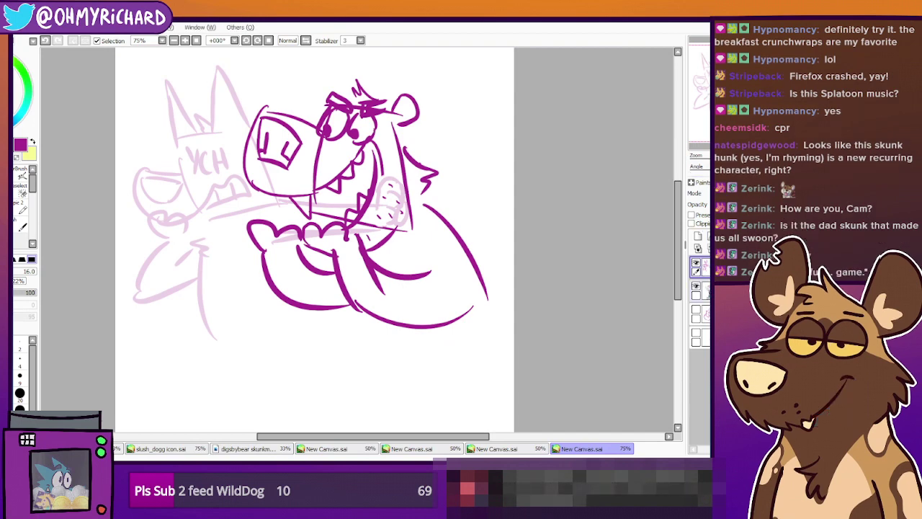
left_click(699, 271)
left_click(699, 270)
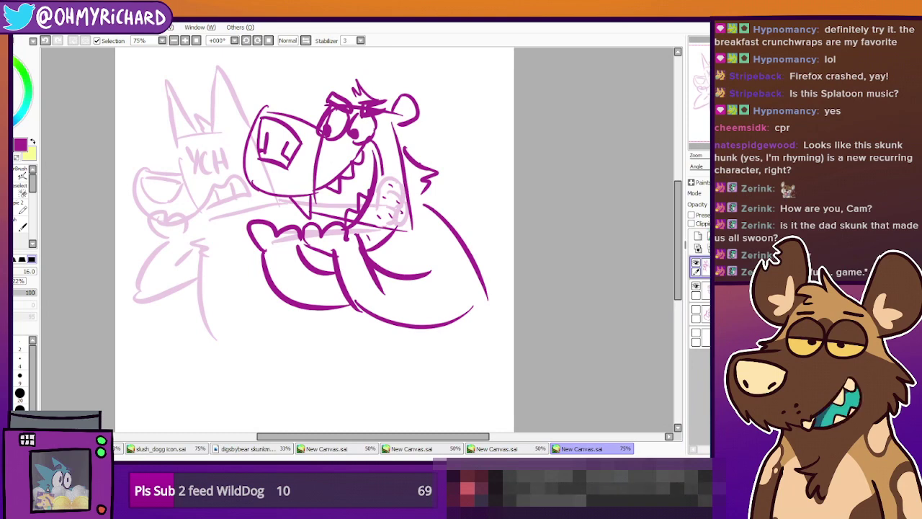
On the dark sketch's layer, draw the grinning character's rounded back, curled tail, belly line and a zigzag fur tuft above the forearm
left_click(702, 291)
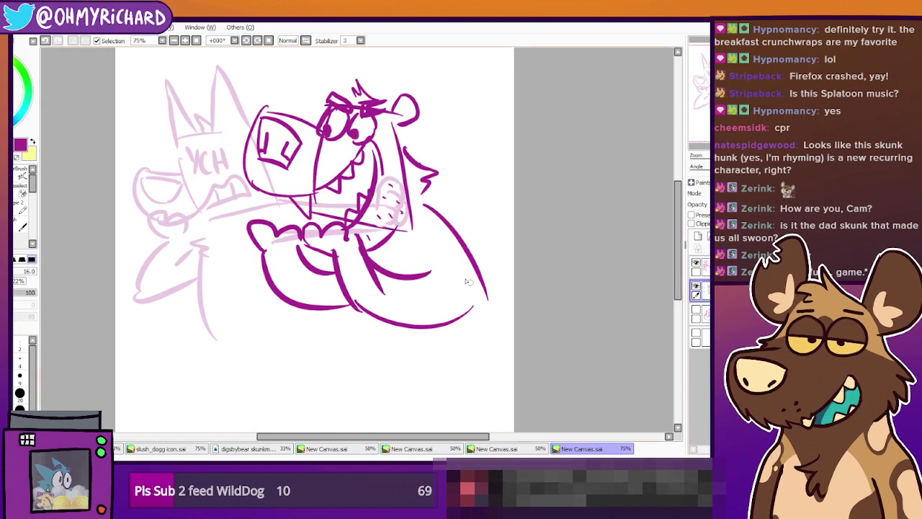
mouse_move(422, 194)
left_mouse_down()
mouse_move(490, 245)
mouse_move(504, 314)
left_mouse_up()
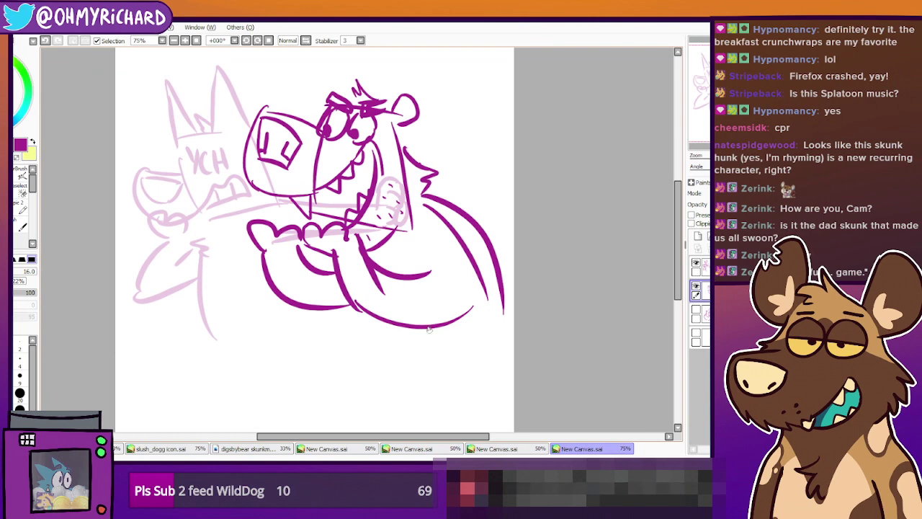
mouse_move(499, 254)
left_mouse_down()
mouse_move(495, 144)
mouse_move(513, 163)
left_mouse_up()
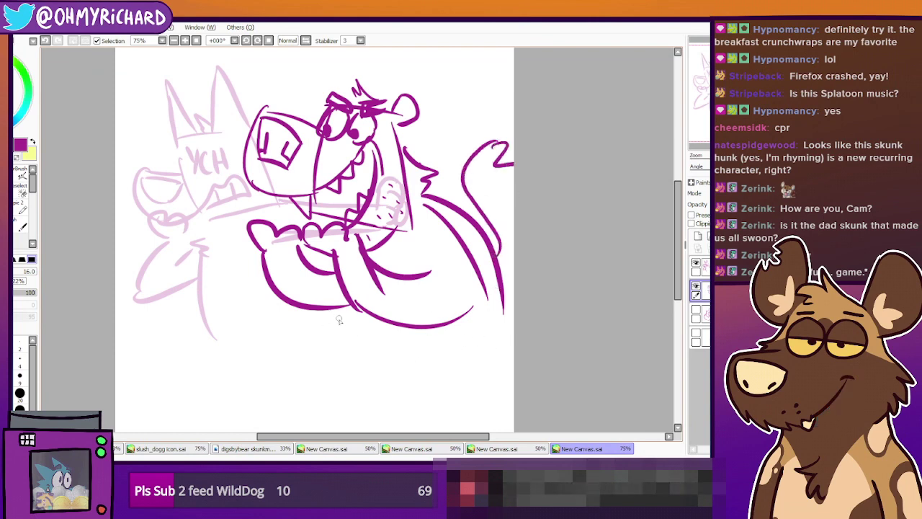
left_click_drag(332, 310, 368, 388)
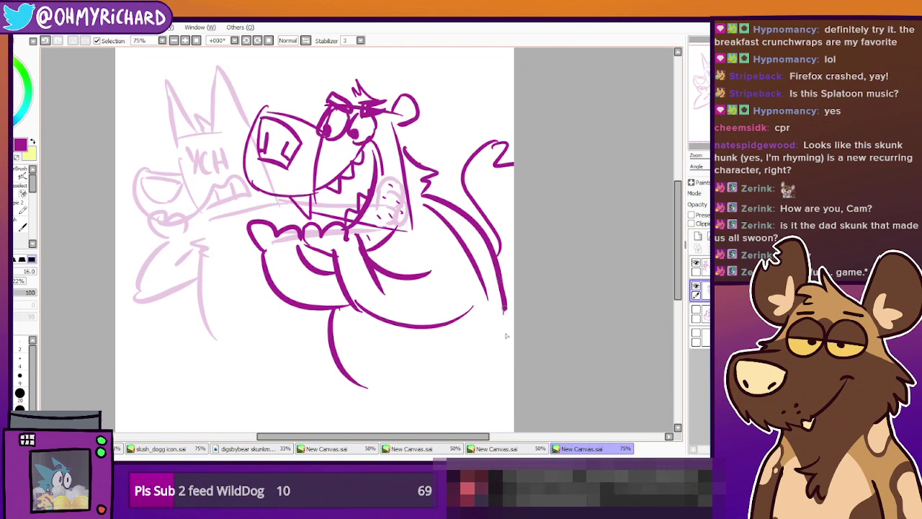
left_click_drag(504, 309, 488, 392)
mouse_move(411, 248)
left_mouse_down()
mouse_move(443, 252)
mouse_move(427, 268)
left_mouse_up()
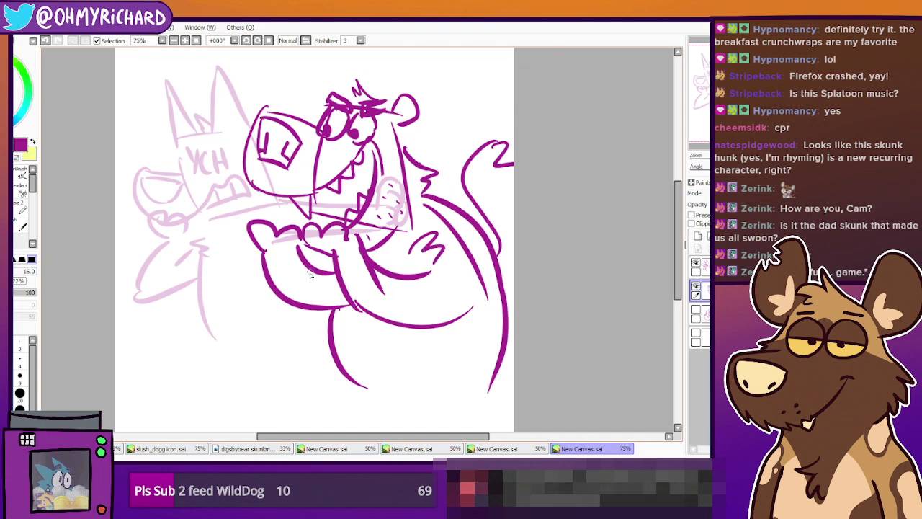
left_click_drag(559, 272, 574, 275)
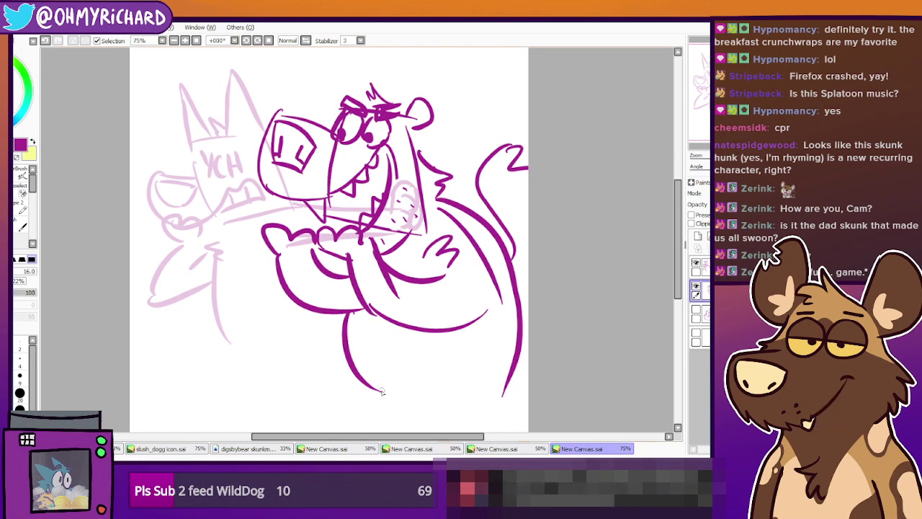
Go through the open drawings and save the three earlier untitled sketches under file names starting with "digsby skunkdad"
left_click(86, 448)
left_click(151, 438)
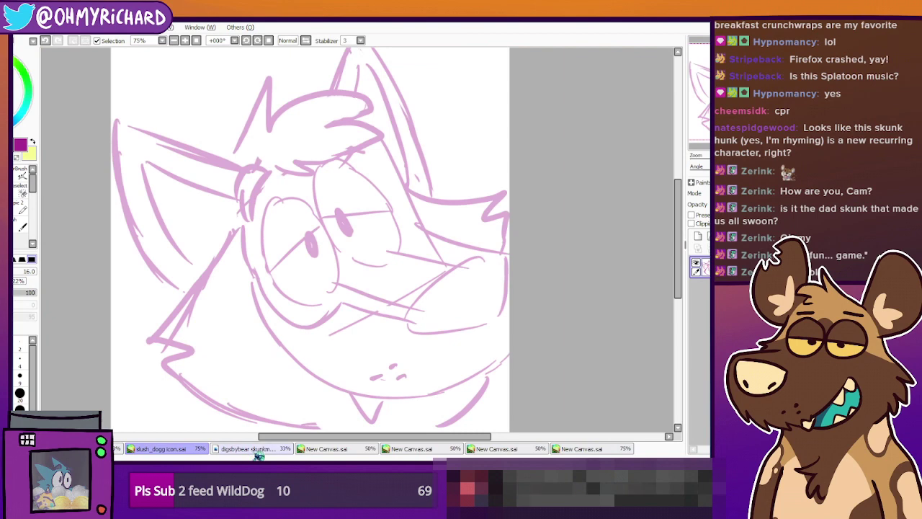
left_click(256, 450)
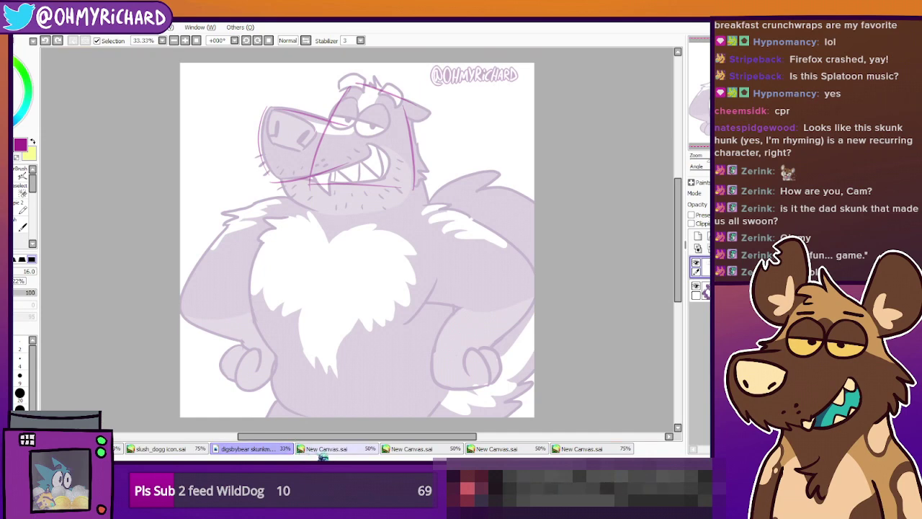
left_click(327, 450)
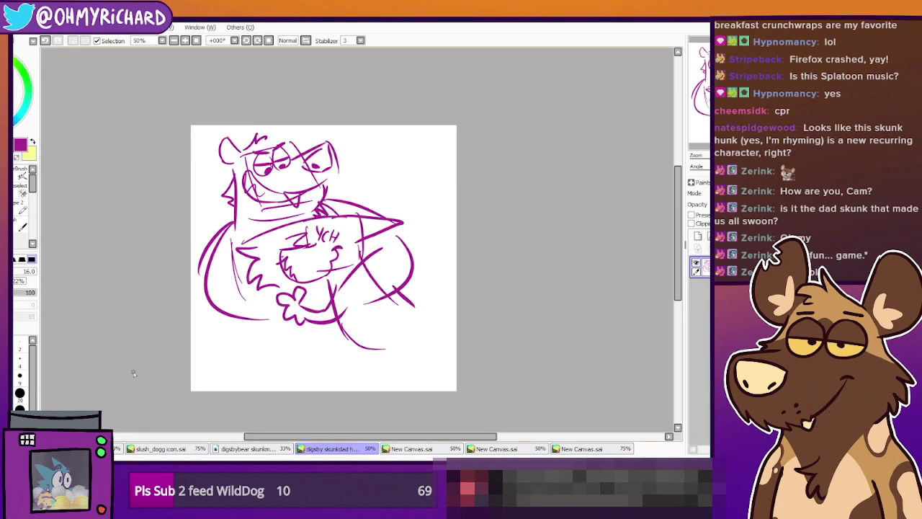
left_click(411, 450)
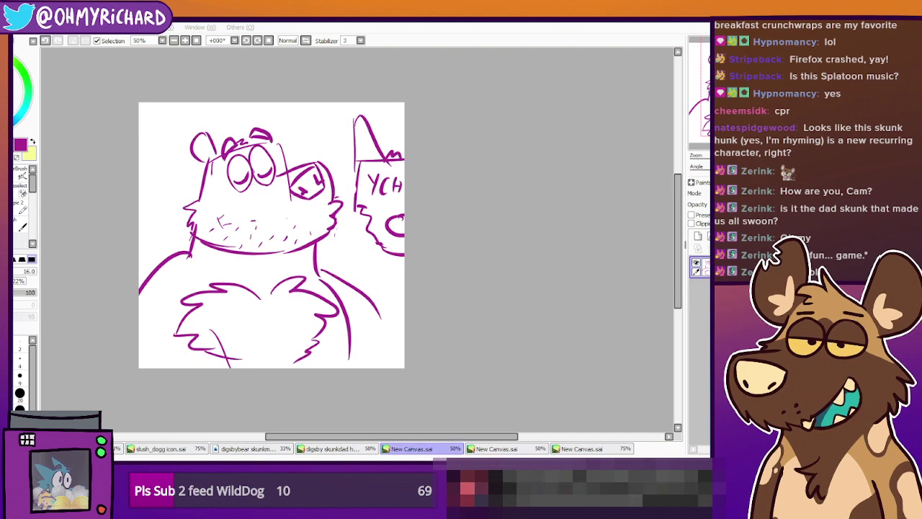
left_click(490, 450)
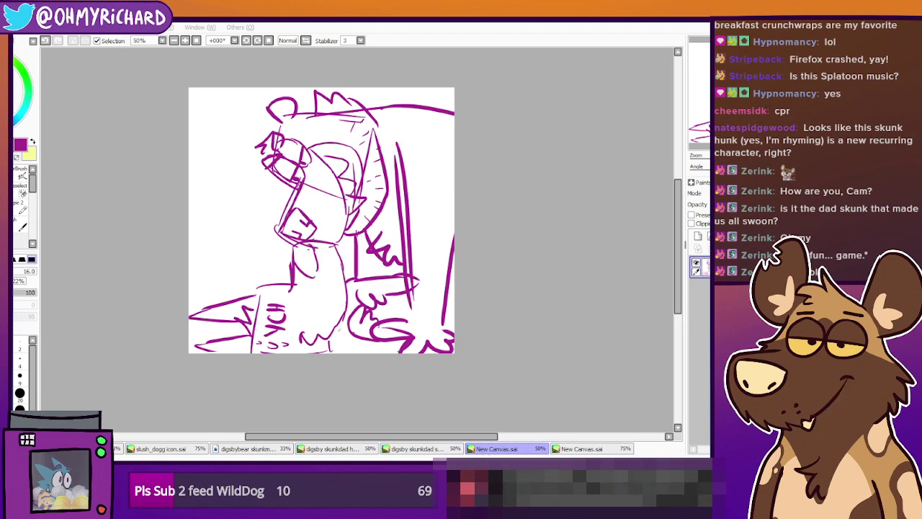
Save the two-character sketch of the grinning character and faint YCH figure under a file name starting with "digsby skunkdad bi"
left_click(597, 449)
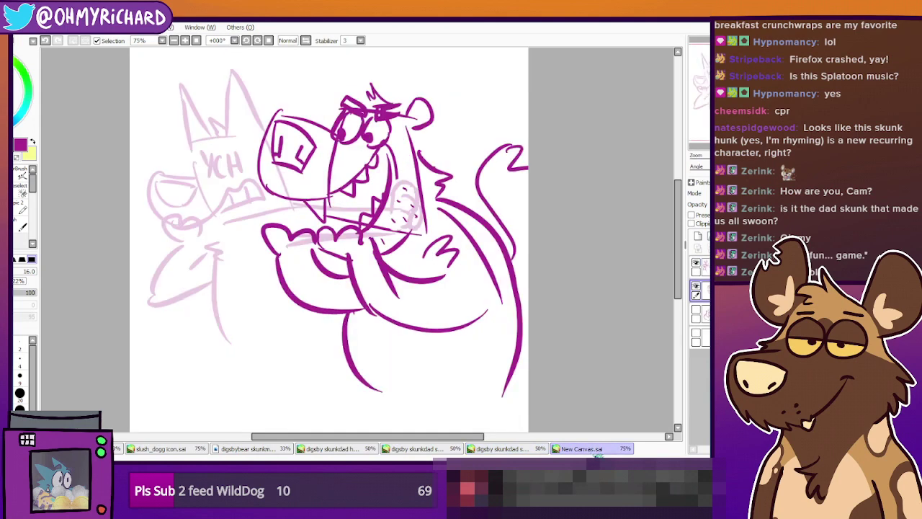
left_click(597, 453)
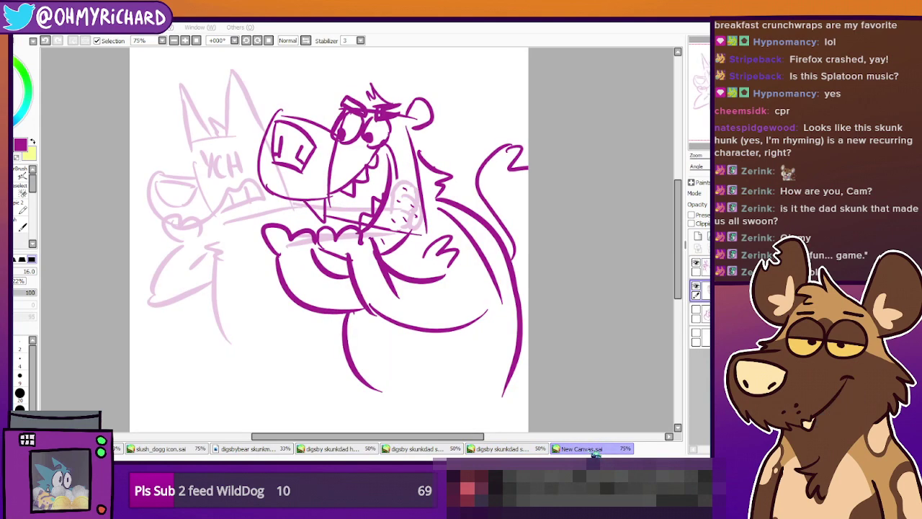
key("Return")
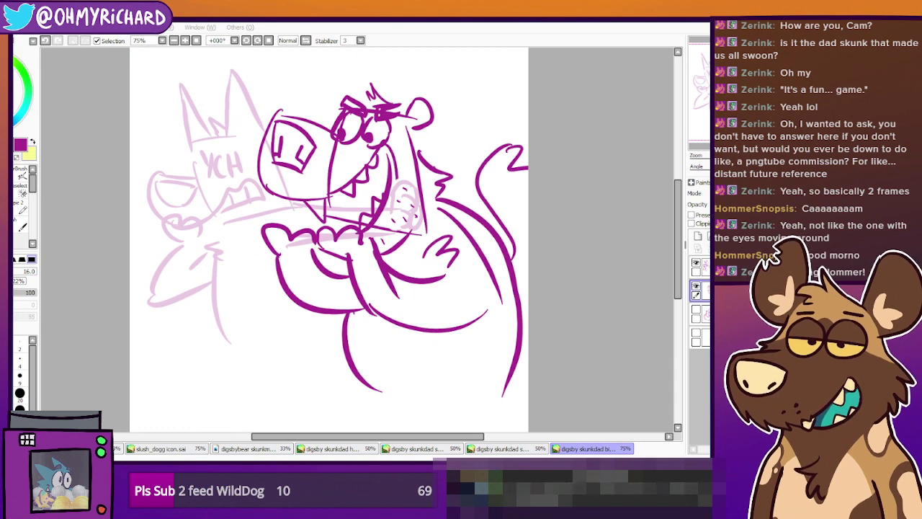
key("alt+Tab")
key("alt+Tab")
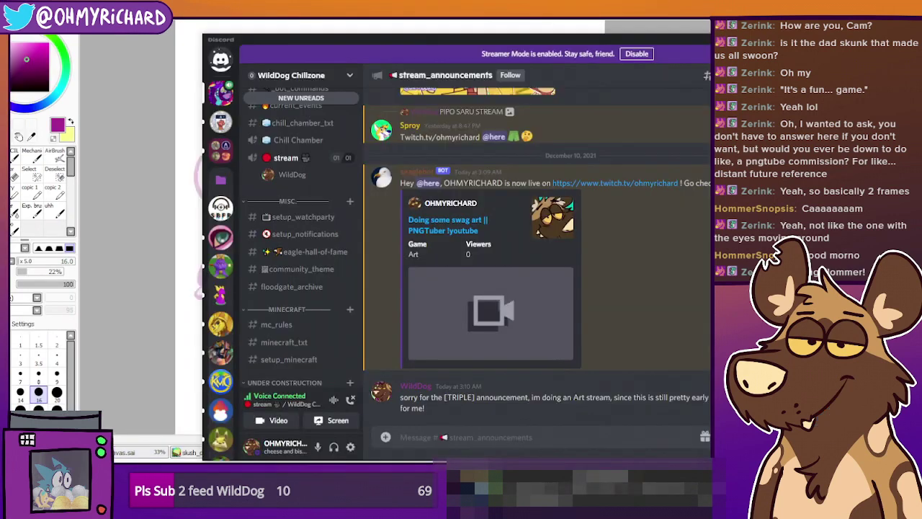
right_click(286, 180)
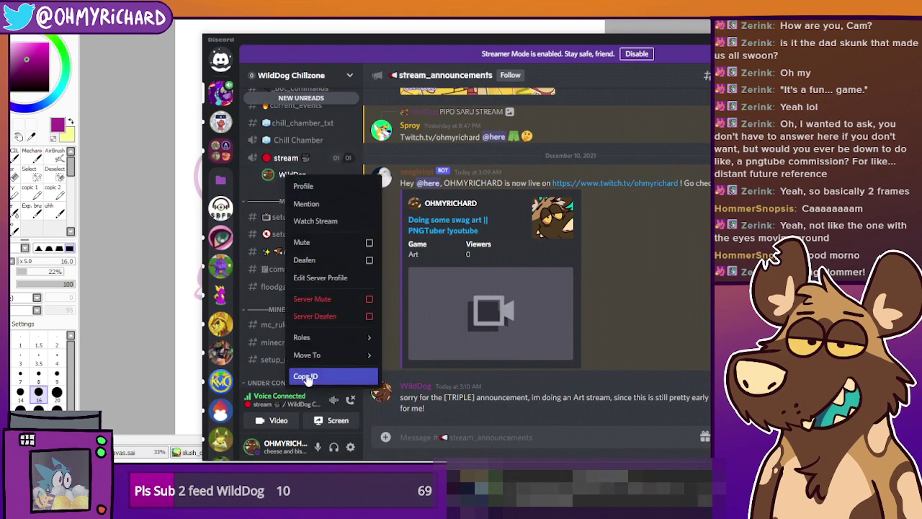
left_click(660, 226)
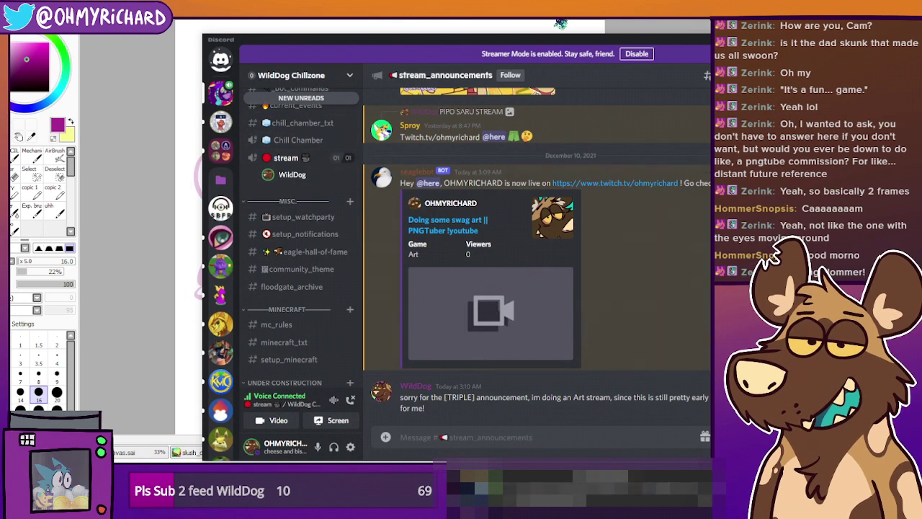
left_click_drag(648, 40, 921, 38)
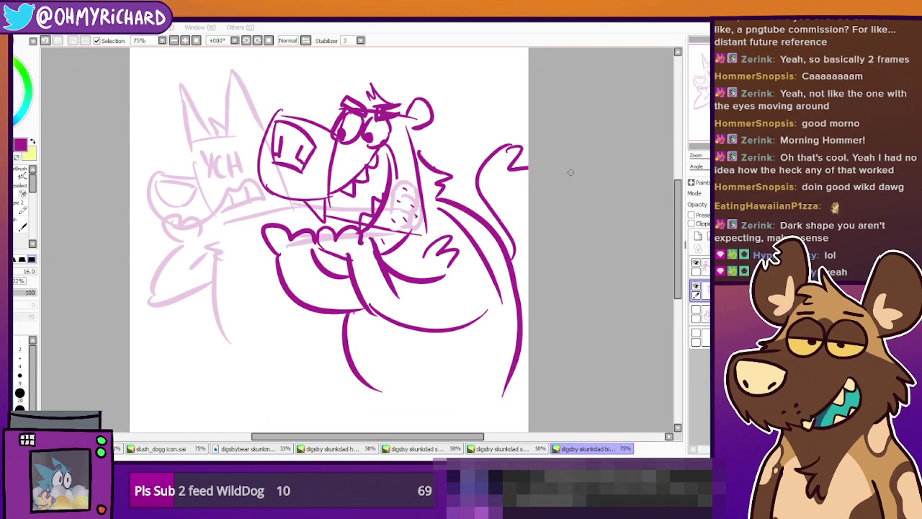
Create a new blank canvas and draw a tapered four-sided head outline in its upper half
key("Return")
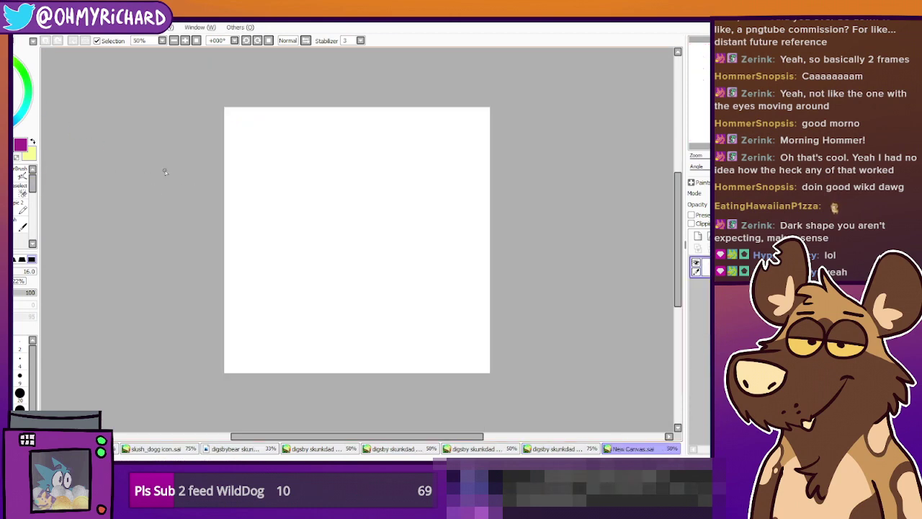
scroll(462, 197, "up", 1)
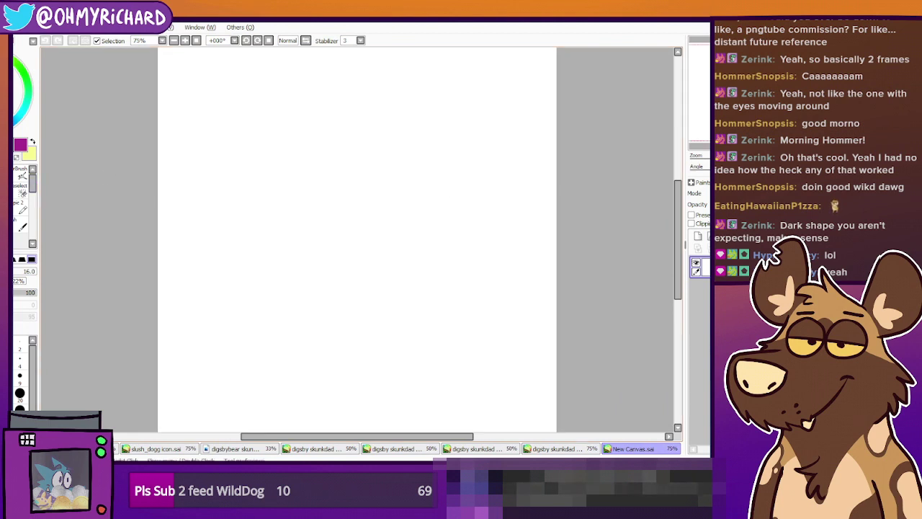
mouse_move(333, 111)
left_mouse_down()
mouse_move(311, 208)
mouse_move(451, 213)
mouse_move(416, 95)
left_mouse_up()
left_click_drag(326, 96, 417, 92)
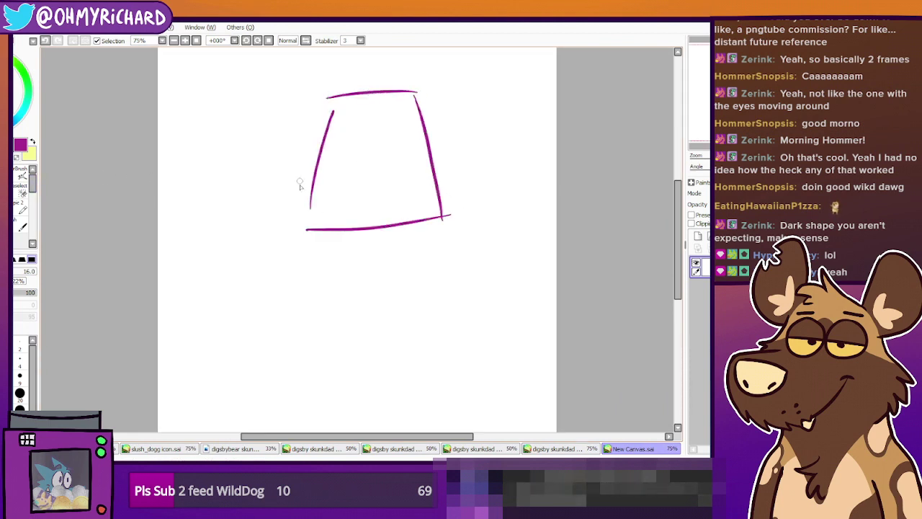
Draw two adjoining oval eyes inside the head outline, redrawing the second one slightly higher
mouse_move(348, 109)
left_mouse_down()
mouse_move(342, 162)
mouse_move(366, 129)
mouse_move(354, 106)
mouse_move(369, 153)
mouse_move(396, 152)
mouse_move(400, 117)
mouse_move(383, 108)
left_mouse_up()
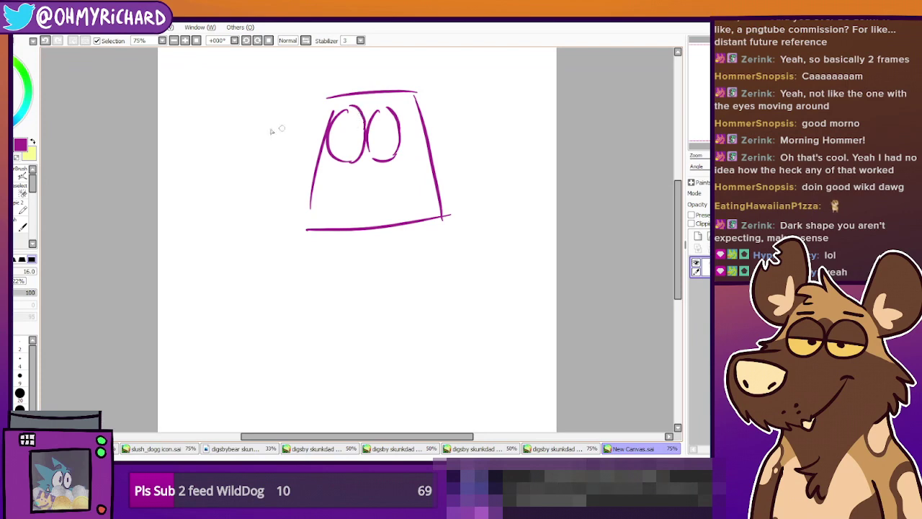
left_click(46, 41)
left_click(48, 41)
mouse_move(378, 108)
left_mouse_down()
mouse_move(380, 160)
mouse_move(375, 153)
mouse_move(397, 153)
mouse_move(382, 106)
left_mouse_up()
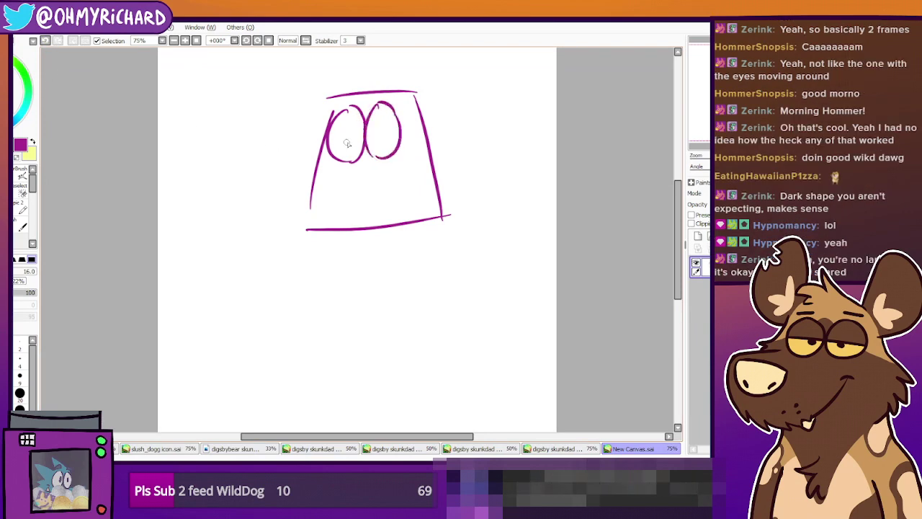
Draw thick, blocky eyebrows directly above both oval eyes, reworking strokes as needed
mouse_move(328, 106)
left_mouse_down()
mouse_move(409, 108)
mouse_move(381, 107)
mouse_move(406, 107)
mouse_move(384, 98)
mouse_move(407, 107)
mouse_move(406, 97)
left_mouse_up()
key("ctrl+z")
key("ctrl+z")
key("ctrl+z")
key("ctrl+z")
key("ctrl+z")
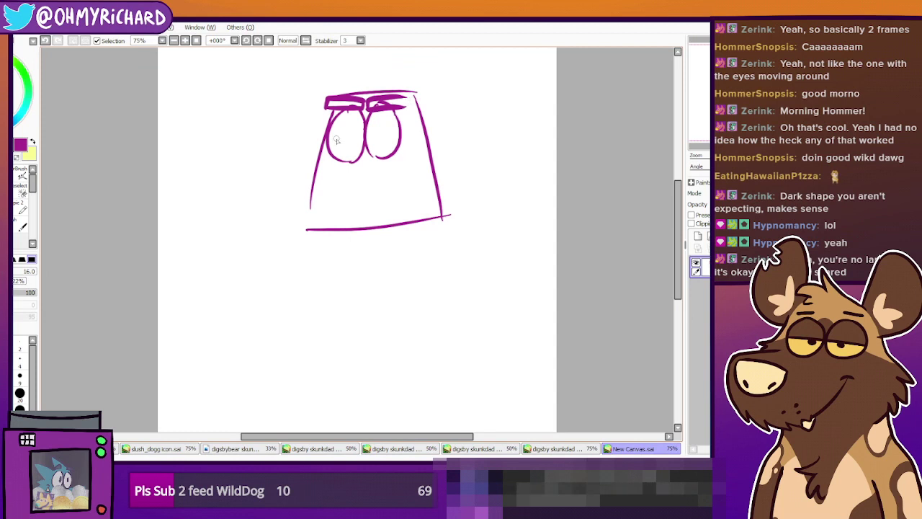
Draw straight half-closed eyelid lines across both eyes with small pupils beneath them
left_click_drag(326, 139, 404, 141)
key("ctrl+z")
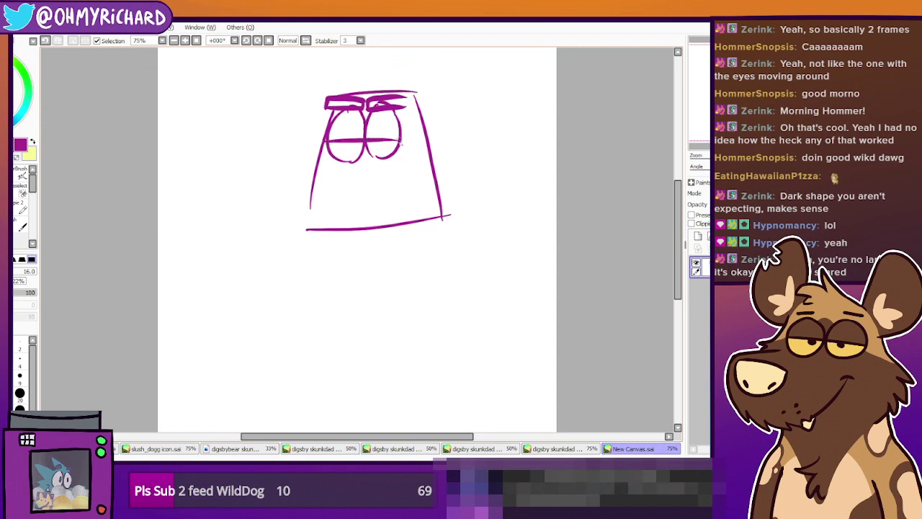
left_click_drag(348, 143, 378, 144)
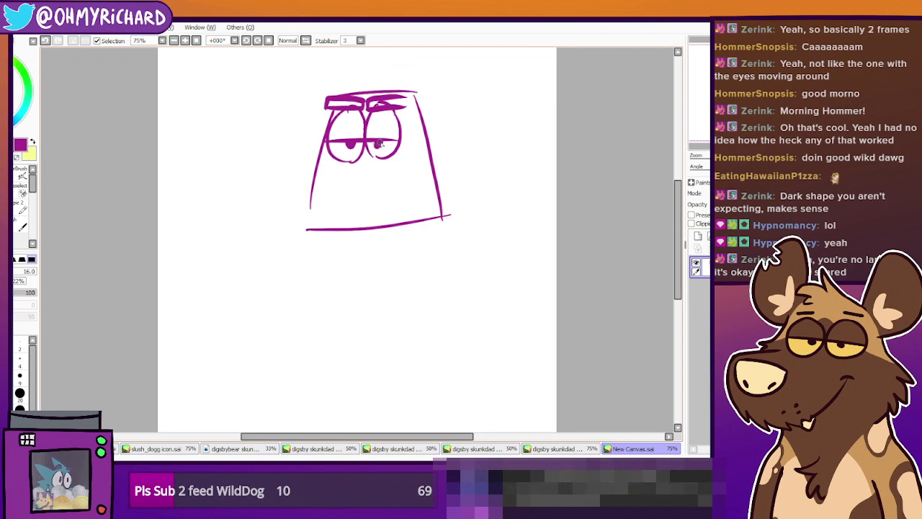
Draw a large angular snout extending from below the eyes to the head's lower edge, redoing strokes until the outline works
left_click_drag(330, 156, 259, 171)
key("ctrl+z")
left_click_drag(331, 160, 268, 180)
key("ctrl+z")
mouse_move(328, 155)
left_mouse_down()
mouse_move(262, 170)
mouse_move(282, 246)
mouse_move(383, 216)
left_mouse_up()
key("ctrl+z")
mouse_move(282, 243)
left_mouse_down()
mouse_move(312, 248)
mouse_move(366, 226)
mouse_move(288, 241)
mouse_move(298, 259)
mouse_move(383, 227)
left_mouse_up()
key("ctrl+z")
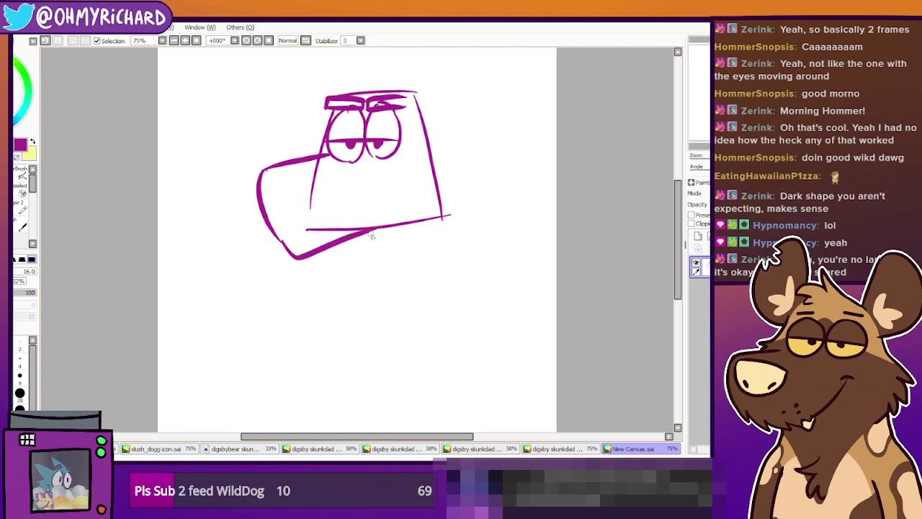
Add a pointed fang under the mouth line and a four-sided nose with two nostrils on the snout
left_click_drag(334, 245, 360, 233)
key("ctrl+z")
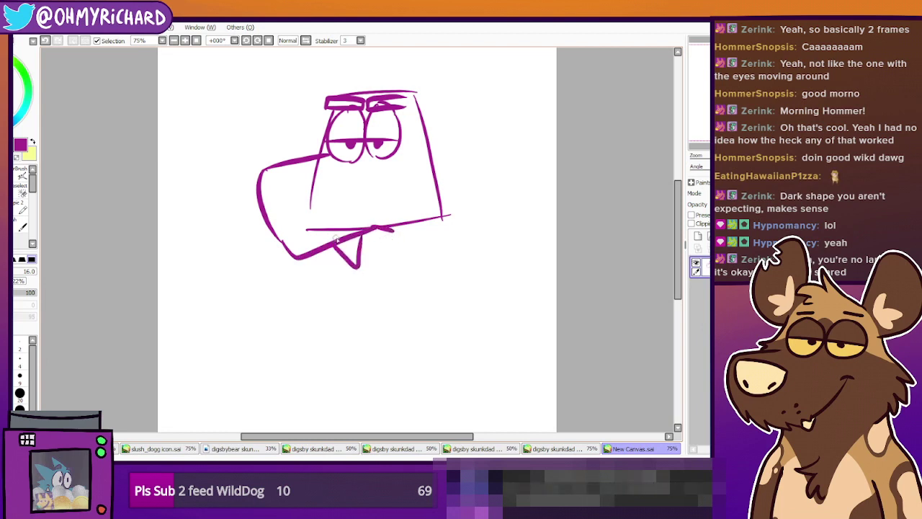
mouse_move(270, 183)
left_mouse_down()
mouse_move(299, 225)
mouse_move(339, 204)
mouse_move(337, 170)
mouse_move(321, 205)
mouse_move(286, 195)
mouse_move(290, 213)
left_mouse_up()
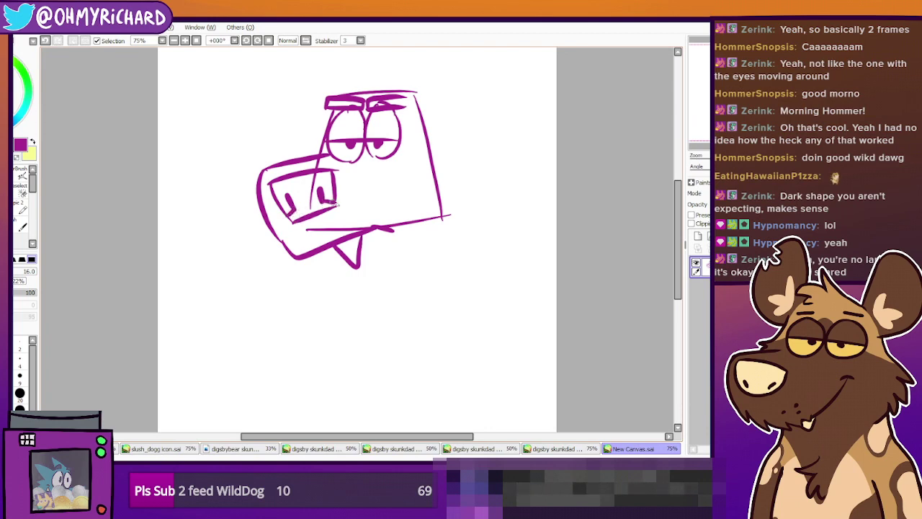
left_click_drag(294, 211, 308, 206)
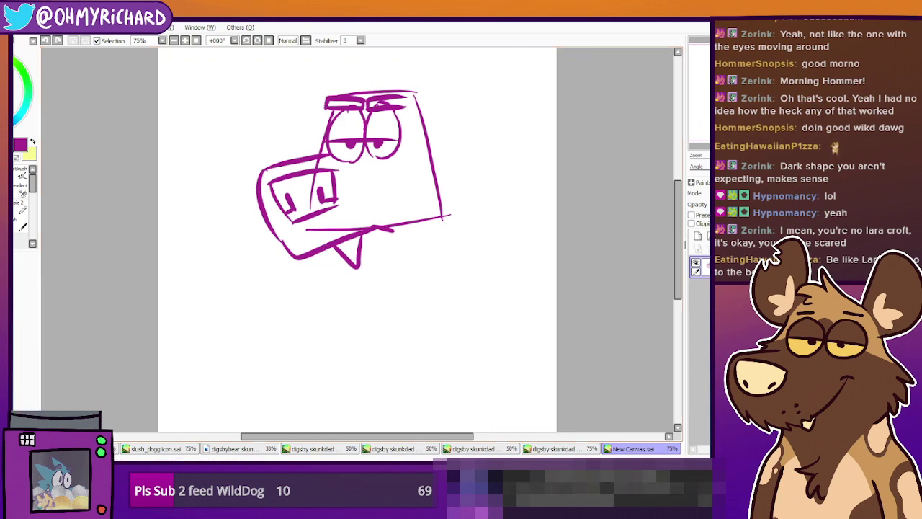
Select the snout, nose and fang with a freehand selection and move them slightly down and to the left
mouse_move(321, 294)
left_mouse_down()
mouse_move(392, 266)
mouse_move(393, 222)
left_mouse_up()
mouse_move(352, 186)
left_mouse_down()
mouse_move(335, 167)
mouse_move(258, 150)
mouse_move(320, 294)
left_mouse_up()
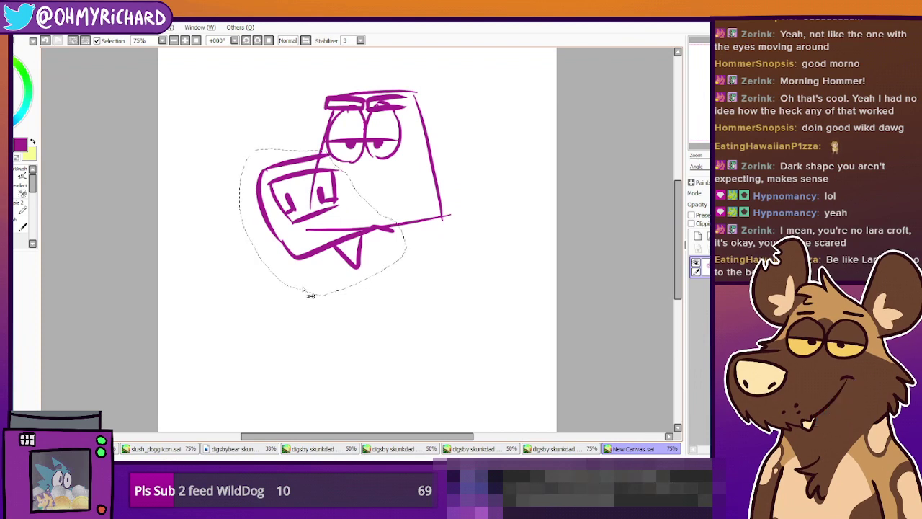
mouse_move(334, 255)
left_mouse_down()
mouse_move(319, 254)
mouse_move(328, 260)
left_mouse_up()
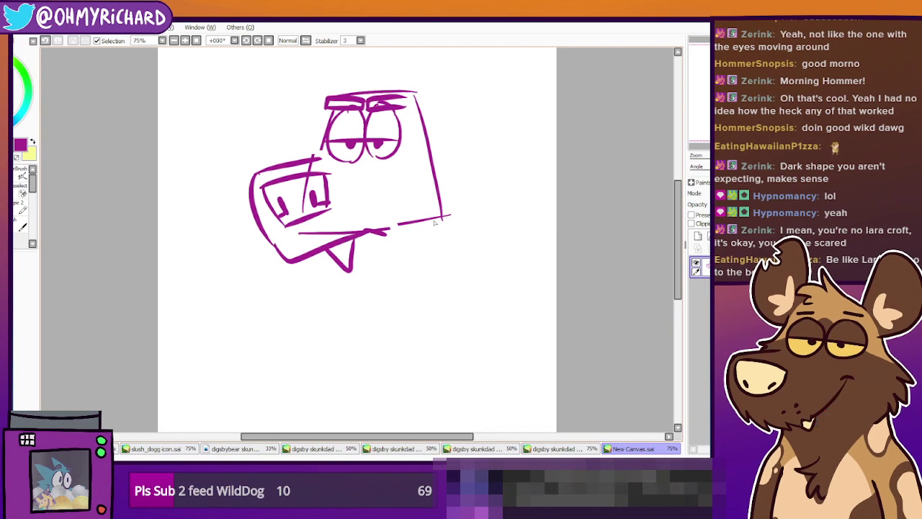
Draw the lower jaw as a curve beneath the snout and fang, rising toward the back of the head
left_click(9, 179)
left_click_drag(699, 93, 707, 94)
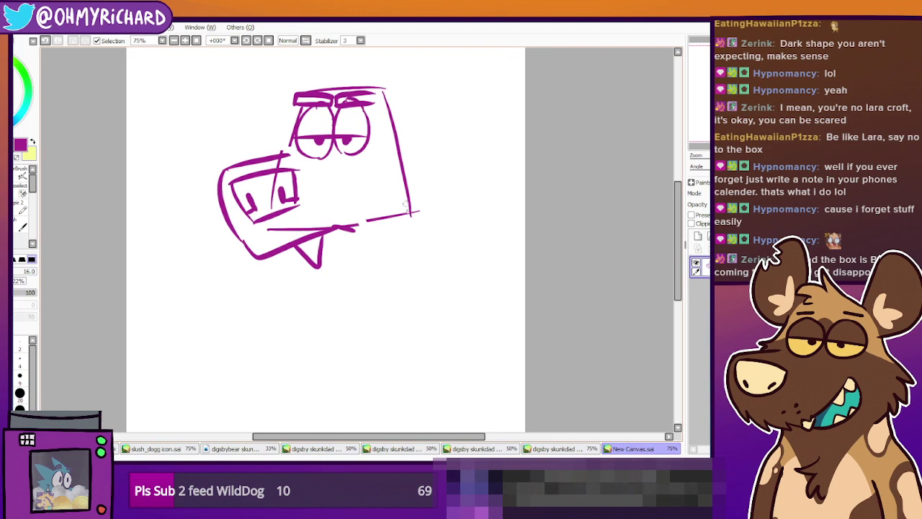
mouse_move(268, 261)
left_mouse_down()
mouse_move(303, 281)
mouse_move(334, 279)
mouse_move(402, 236)
left_mouse_up()
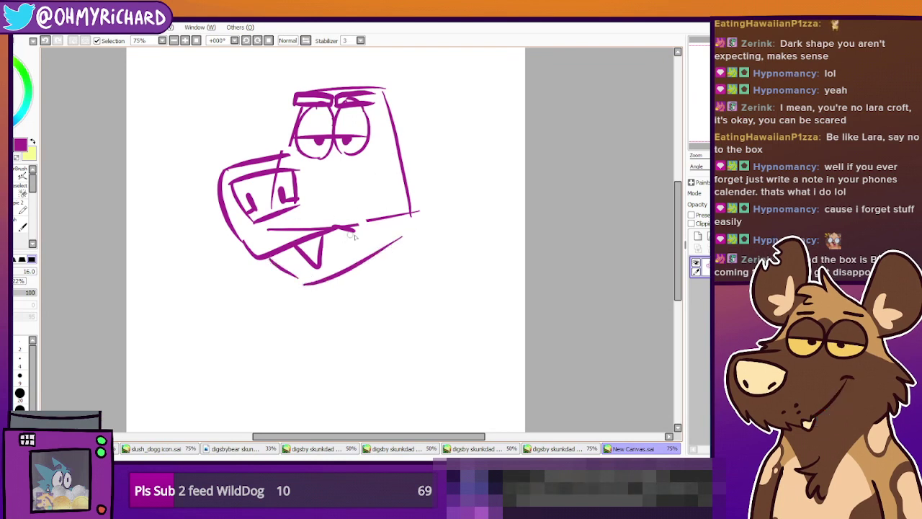
left_click_drag(317, 287, 416, 242)
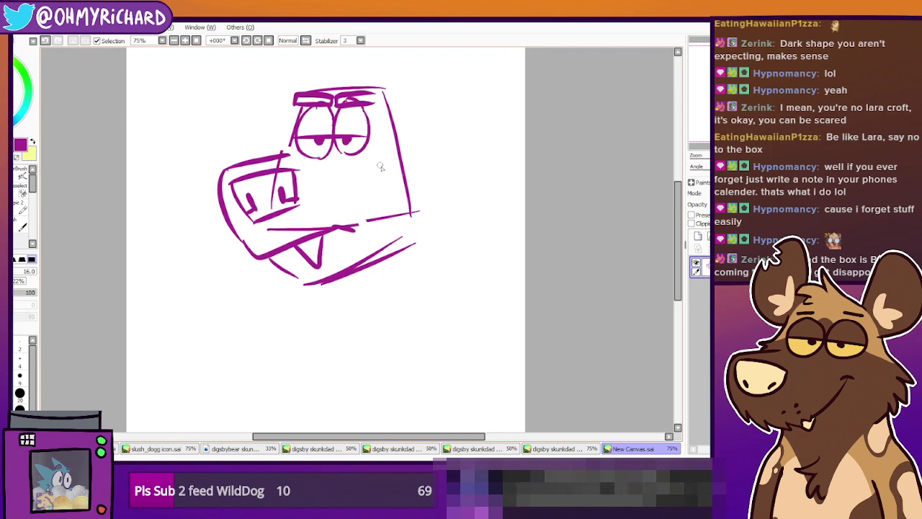
Add cheek fur, a round ear and a hair tuft to the head, and erase the straight guide lines around the mouth
mouse_move(413, 171)
left_mouse_down()
mouse_move(448, 209)
mouse_move(430, 232)
left_mouse_up()
mouse_move(419, 170)
left_mouse_down()
mouse_move(385, 91)
mouse_move(395, 105)
mouse_move(330, 62)
left_mouse_up()
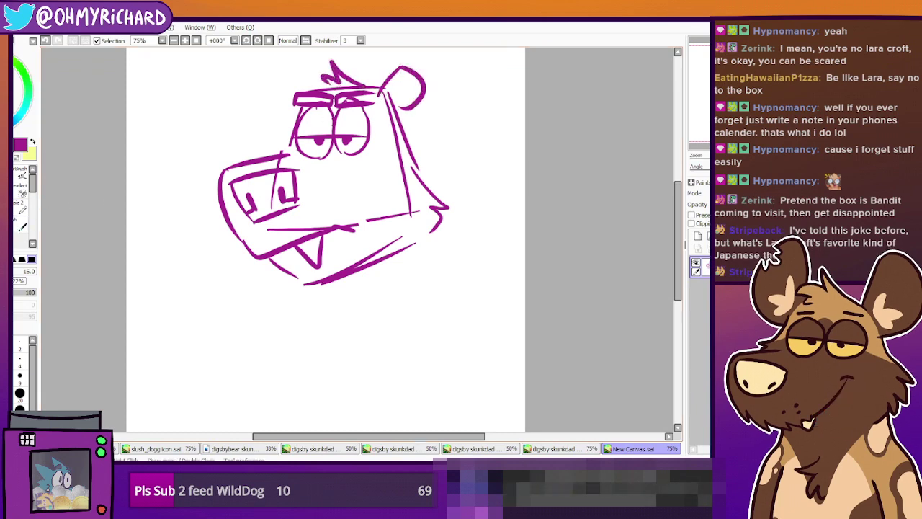
left_click(17, 207)
mouse_move(353, 220)
left_mouse_down()
mouse_move(375, 219)
mouse_move(347, 215)
mouse_move(297, 230)
mouse_move(314, 221)
mouse_move(303, 222)
left_mouse_up()
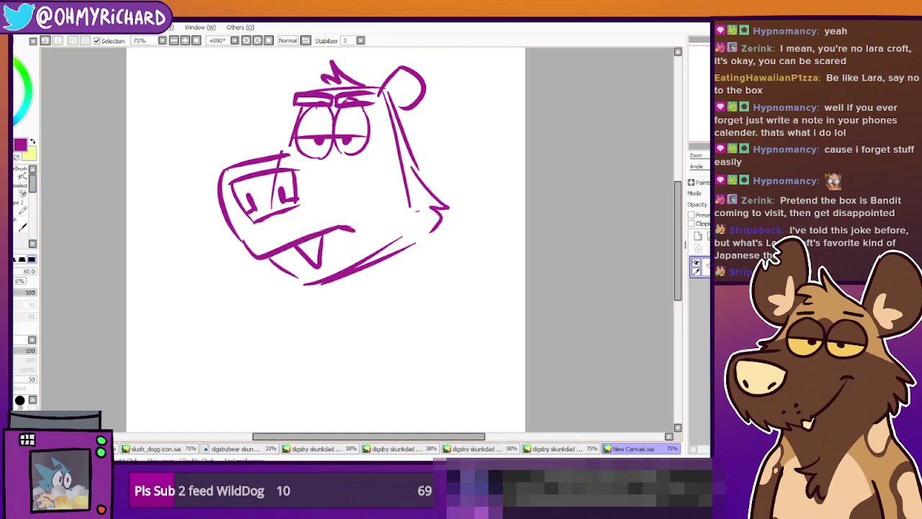
Duplicate the entire sketch onto a new layer, hide the original layer and clear the selection
left_click(9, 193)
key("ctrl+a")
key("ctrl+c")
key("ctrl+v")
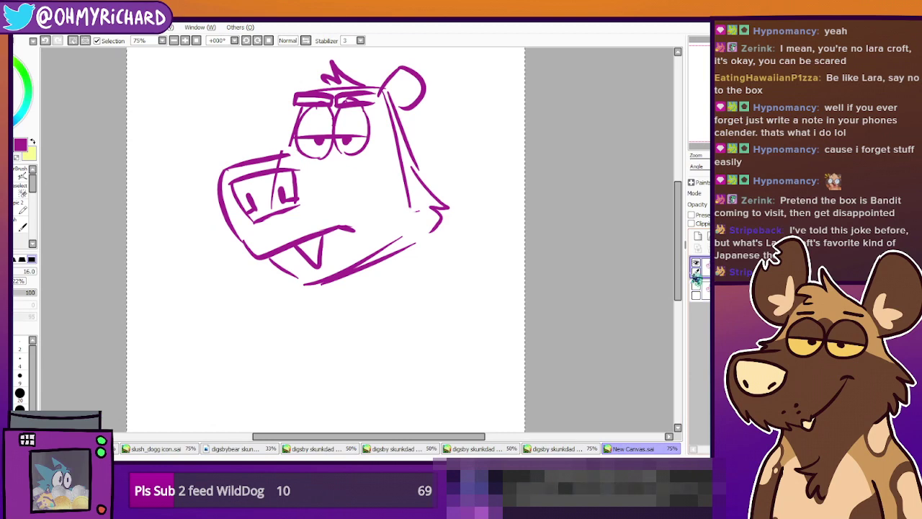
left_click(8, 144)
key("ctrl+d")
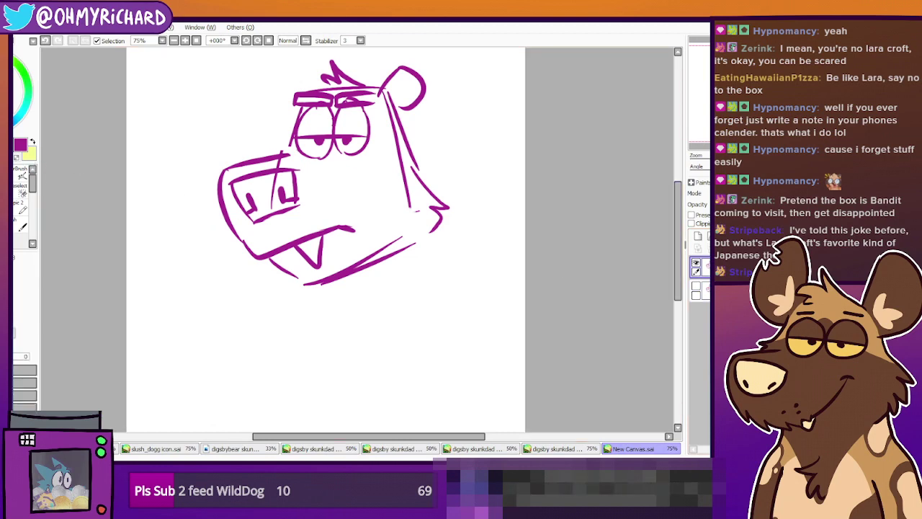
Select the snout, mouth and jaw with a freehand selection and rotate them slightly clockwise
key("l")
left_click_drag(341, 189, 342, 196)
mouse_move(294, 298)
left_mouse_down()
mouse_move(402, 264)
mouse_move(329, 180)
mouse_move(271, 147)
mouse_move(267, 328)
left_mouse_up()
key("ctrl+t")
left_click_drag(471, 271, 461, 286)
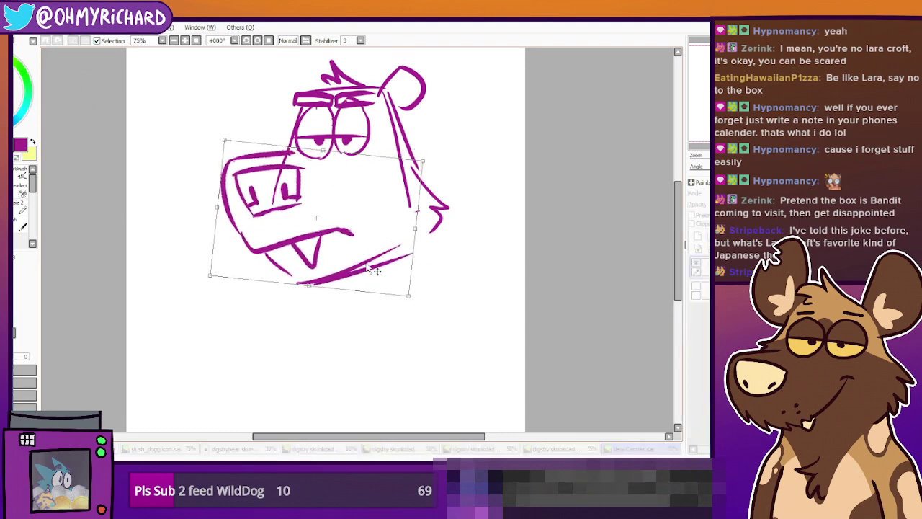
key("Return")
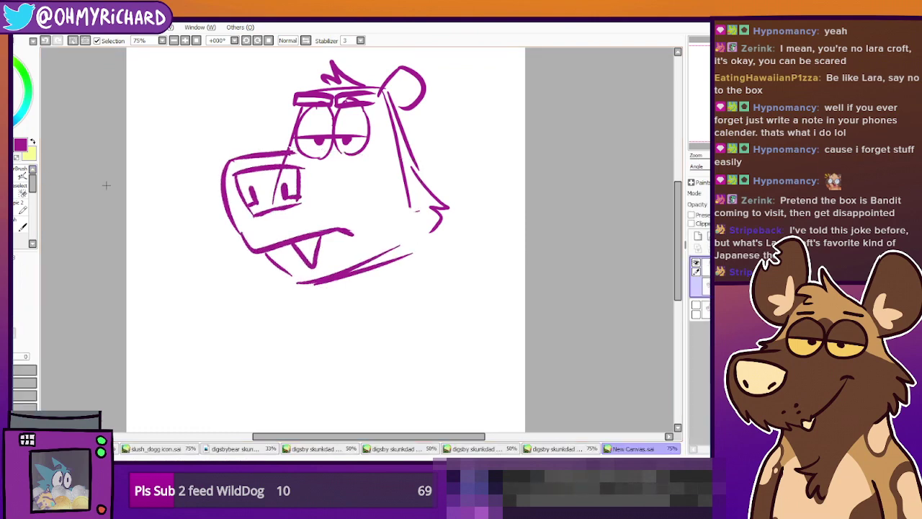
Erase the mouth line, fang and front of the jaw, and redraw the mouth as a longer, gently arched line
key("e")
mouse_move(323, 238)
left_mouse_down()
mouse_move(350, 232)
mouse_move(326, 242)
mouse_move(298, 233)
mouse_move(278, 287)
left_mouse_up()
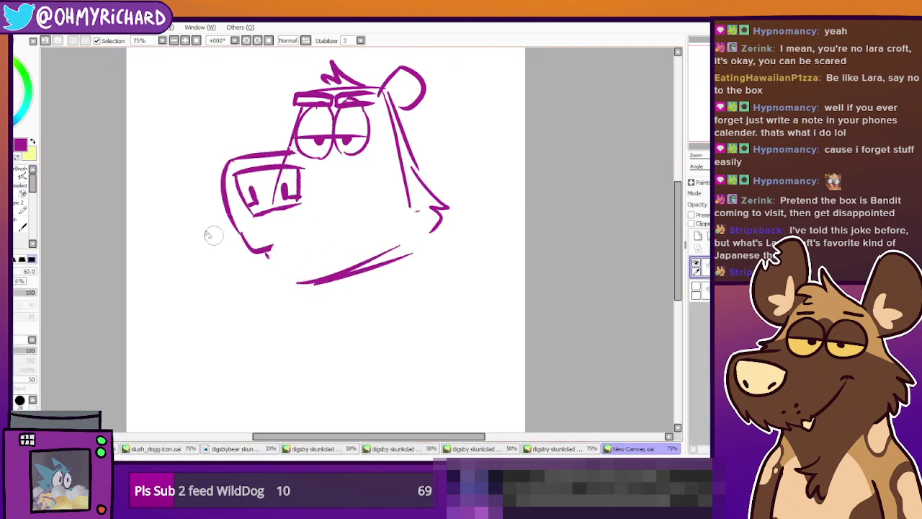
left_click(29, 176)
left_click_drag(249, 252, 374, 225)
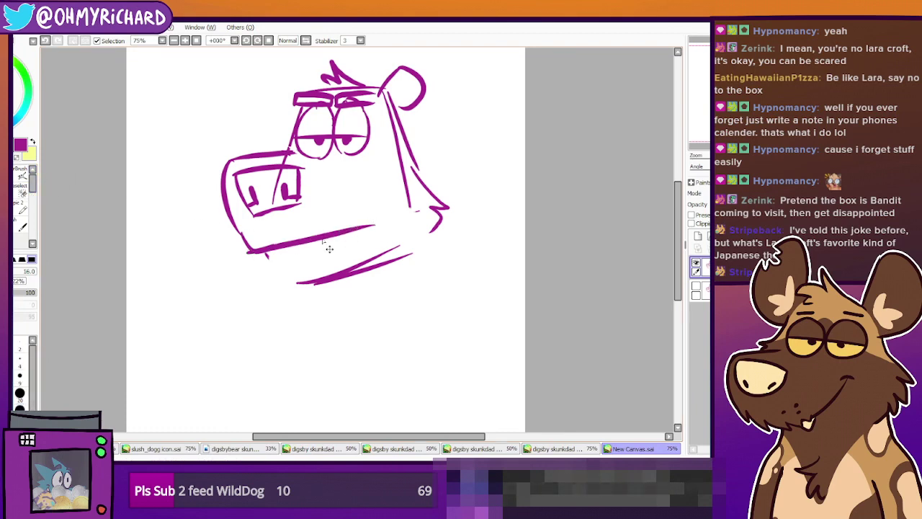
key("ctrl+z")
left_click_drag(253, 251, 399, 213)
key("ctrl+z")
left_click_drag(253, 251, 383, 227)
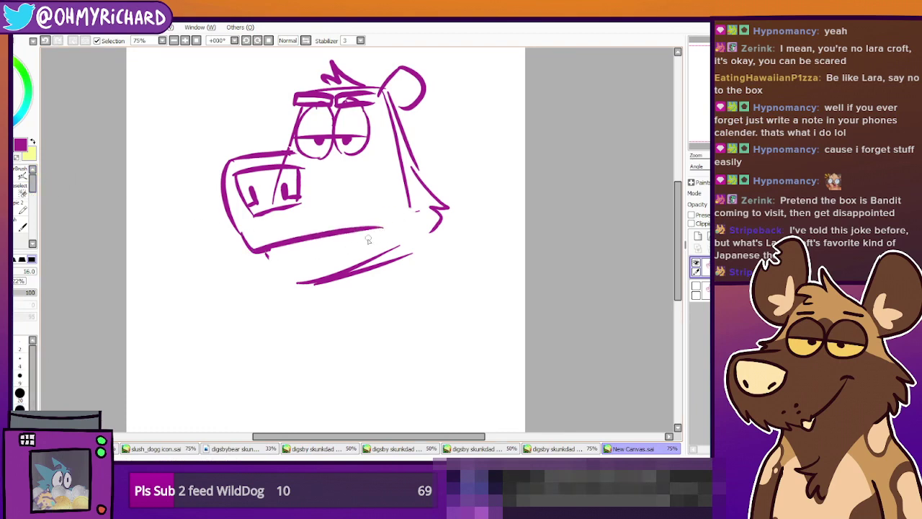
key("ctrl+z")
left_click_drag(252, 253, 373, 225)
key("ctrl+z")
left_click_drag(254, 252, 392, 226)
key("ctrl+z")
left_click_drag(252, 253, 385, 226)
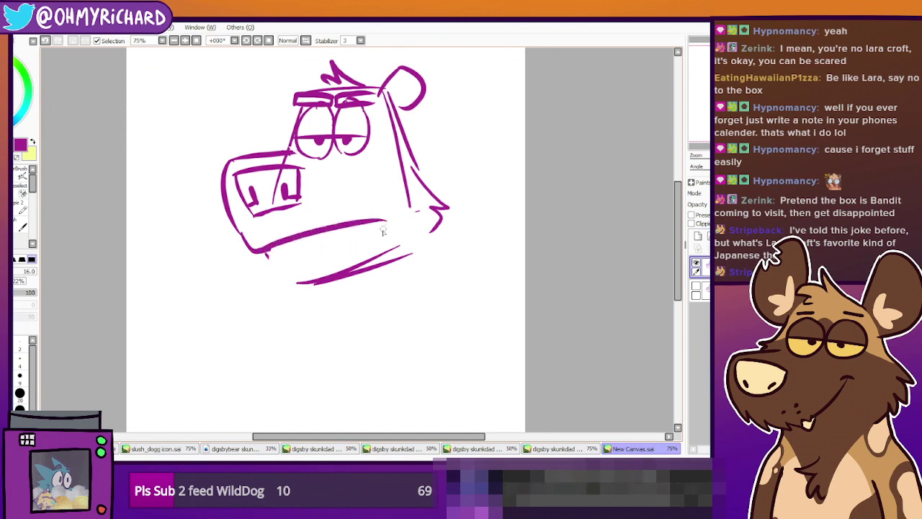
Erase the half-lidded eyes and brows and redraw the eyes as two touching upright ovals
key("e")
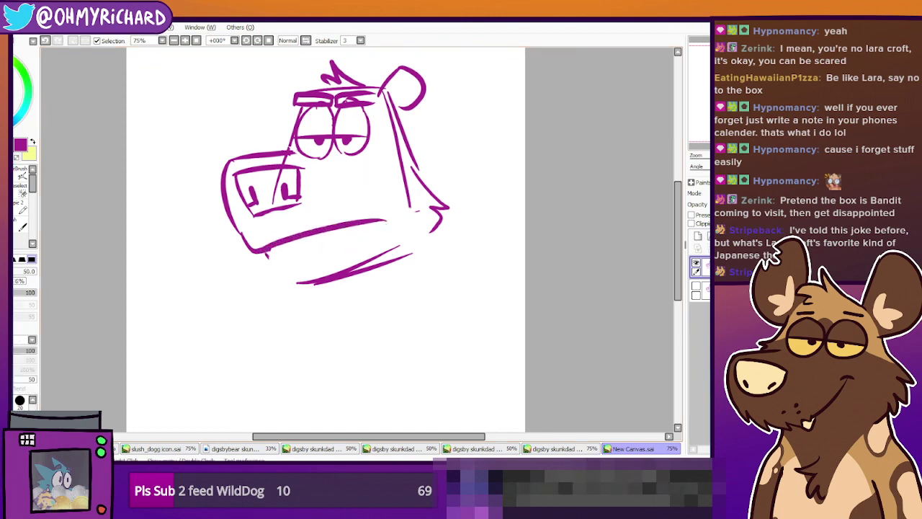
mouse_move(340, 124)
left_mouse_down()
mouse_move(358, 154)
mouse_move(369, 110)
mouse_move(338, 116)
mouse_move(319, 145)
mouse_move(314, 122)
mouse_move(301, 157)
mouse_move(282, 145)
mouse_move(291, 151)
mouse_move(307, 97)
left_mouse_up()
key("n")
key("ctrl+z")
mouse_move(290, 151)
left_mouse_down()
mouse_move(306, 103)
mouse_move(332, 147)
left_mouse_up()
key("ctrl+z")
mouse_move(323, 104)
left_mouse_down()
mouse_move(333, 121)
mouse_move(306, 115)
mouse_move(331, 145)
left_mouse_up()
key("ctrl+z")
mouse_move(351, 105)
left_mouse_down()
mouse_move(336, 149)
mouse_move(360, 154)
left_mouse_up()
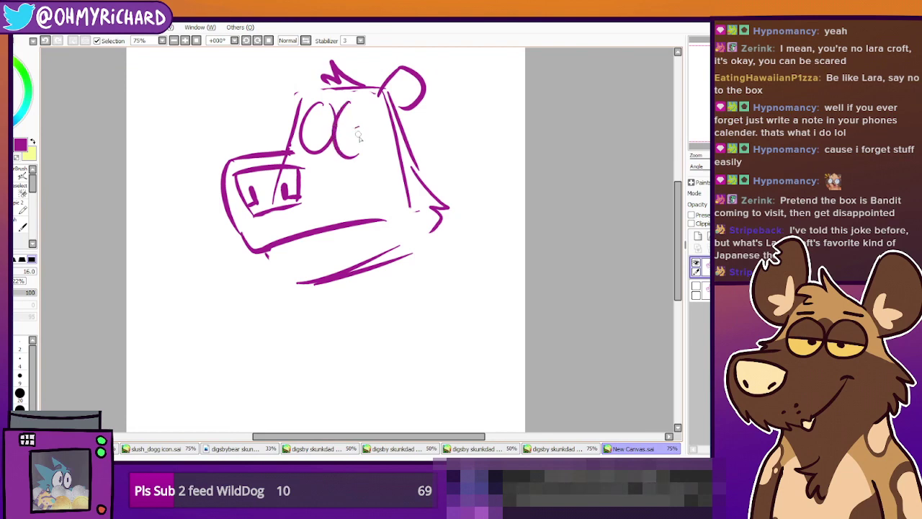
left_click_drag(352, 104, 359, 156)
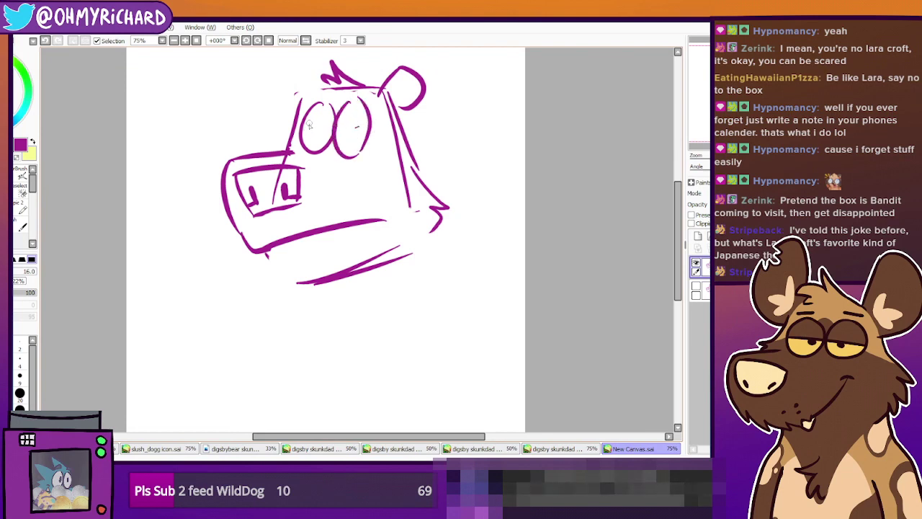
Add narrow oval pupils to both eyes and draw flat rectangular eyebrows above them
left_click_drag(319, 128, 323, 134)
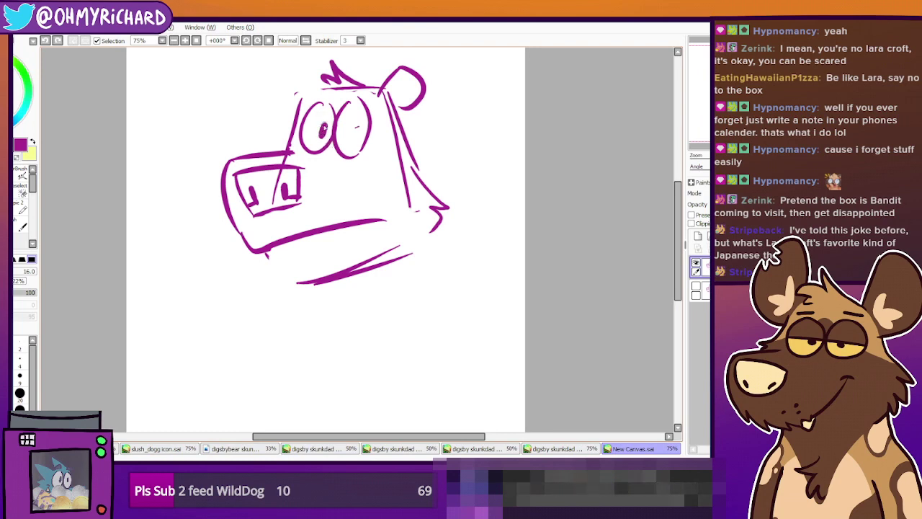
left_click_drag(352, 137, 355, 129)
left_click_drag(305, 100, 335, 106)
key("ctrl+z")
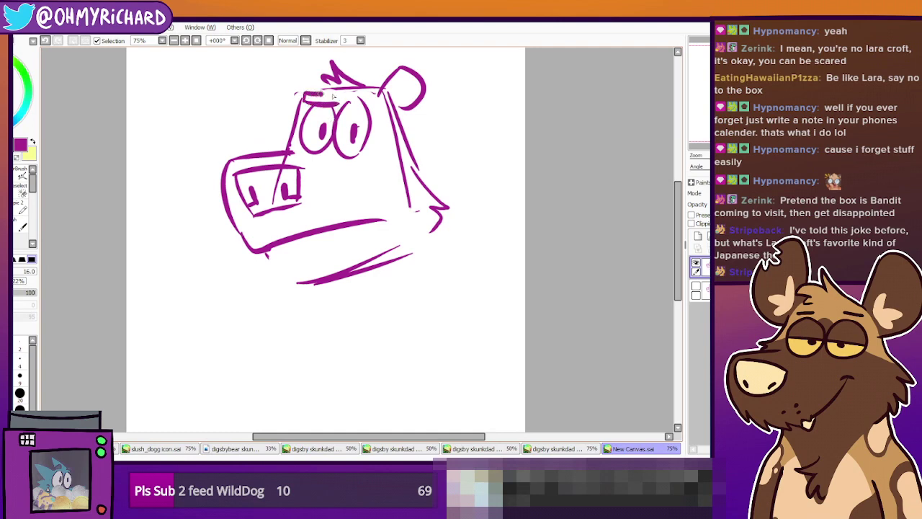
key("ctrl+z")
mouse_move(346, 103)
left_mouse_down()
mouse_move(376, 106)
mouse_move(346, 102)
left_mouse_up()
key("ctrl+z")
key("ctrl+z")
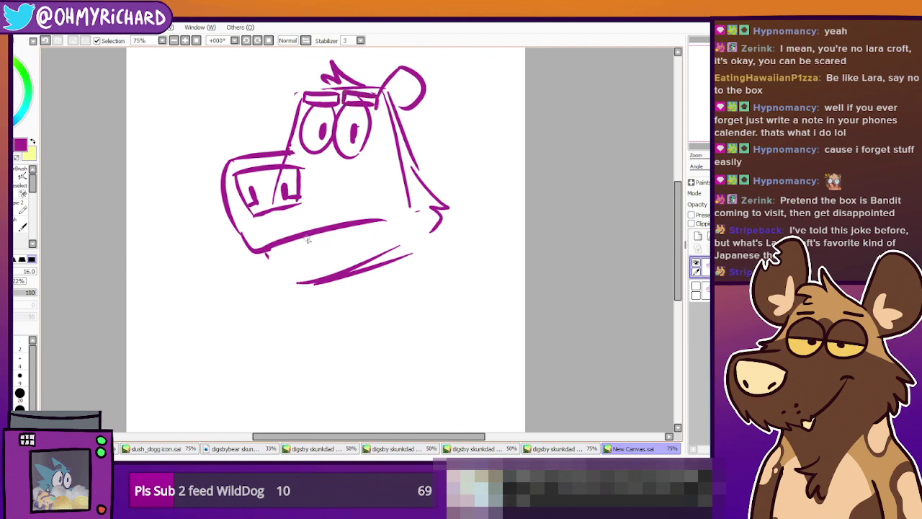
Draw a pointed fang under the mouth line and a curved chin joining the snout to the lower jaw line
key("ctrl+z")
mouse_move(310, 234)
left_mouse_down()
mouse_move(327, 260)
mouse_move(331, 227)
mouse_move(333, 254)
left_mouse_up()
key("ctrl+z")
left_click_drag(266, 252, 317, 284)
key("ctrl+z")
left_click_drag(264, 250, 326, 285)
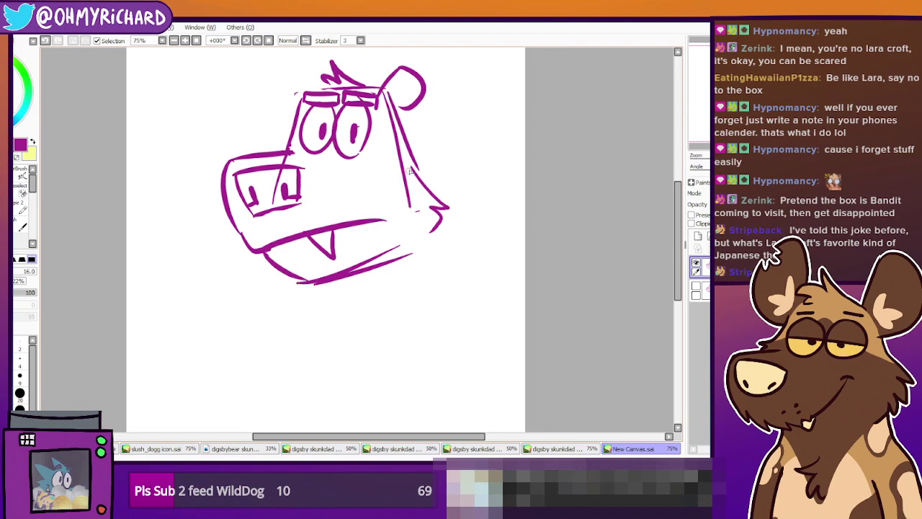
Draw the back of the neck as a long line below the ear and a shoulder line sloping off the canvas
left_click_drag(398, 105, 451, 273)
key("ctrl+z")
left_click_drag(399, 109, 455, 273)
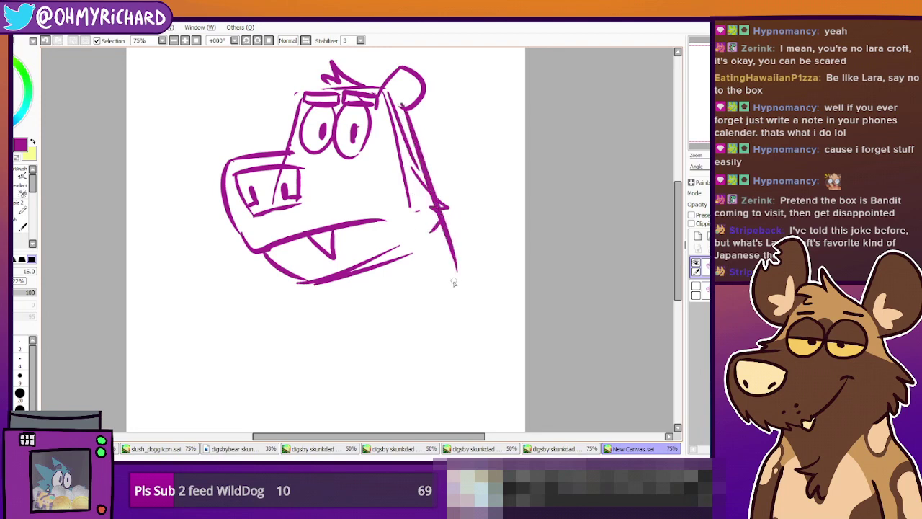
key("ctrl+z")
left_click_drag(409, 113, 464, 287)
key("ctrl+z")
left_click_drag(399, 108, 462, 270)
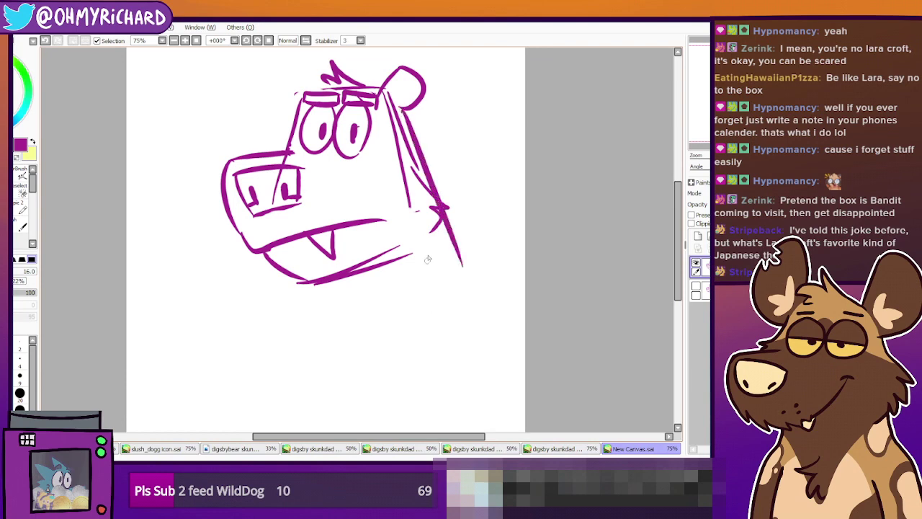
key("ctrl+z")
mouse_move(402, 109)
left_mouse_down()
mouse_move(469, 288)
mouse_move(524, 335)
left_mouse_up()
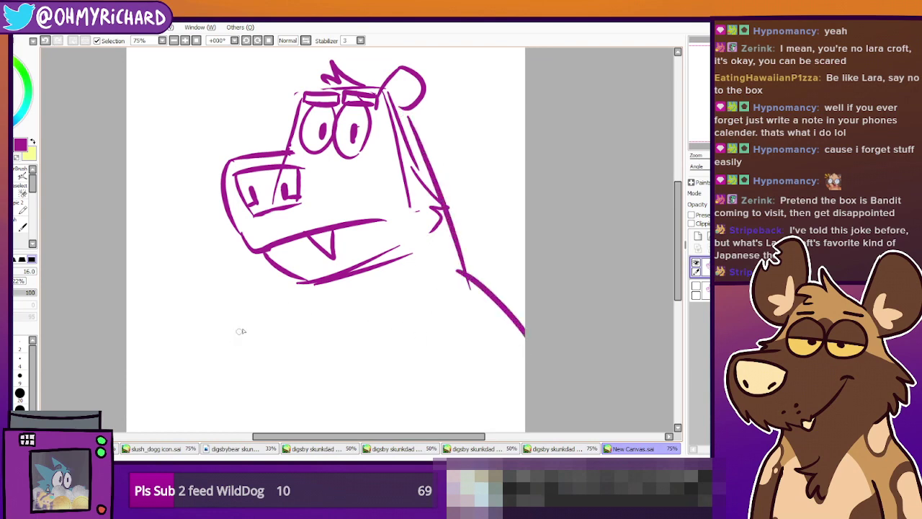
Draw a short throat line beneath the jaw and a rounded chest curve reaching the canvas's lower edge
left_click_drag(273, 271, 280, 315)
key("ctrl+z")
left_click_drag(279, 267, 286, 301)
key("ctrl+z")
left_click_drag(273, 265, 277, 321)
key("ctrl+z")
left_click_drag(279, 267, 269, 430)
key("ctrl+z")
left_click_drag(272, 294, 270, 431)
left_click_drag(371, 301, 351, 214)
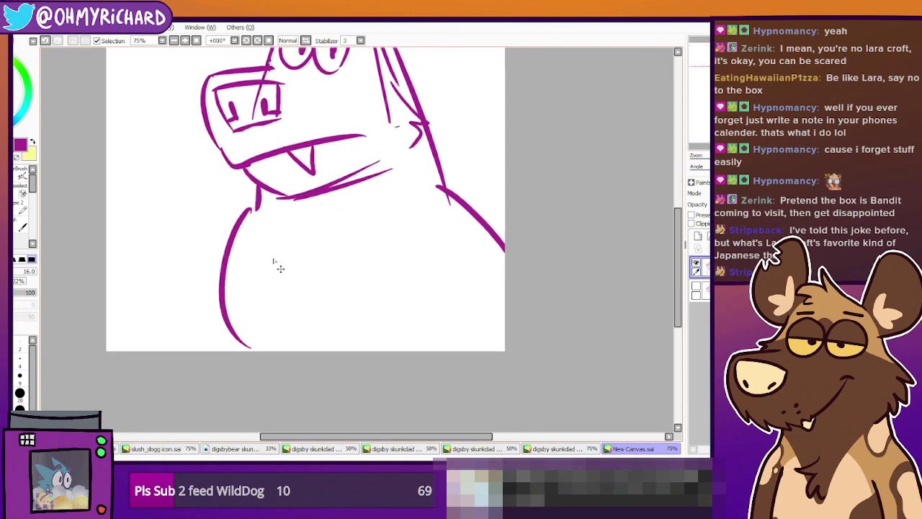
left_click_drag(258, 208, 248, 360)
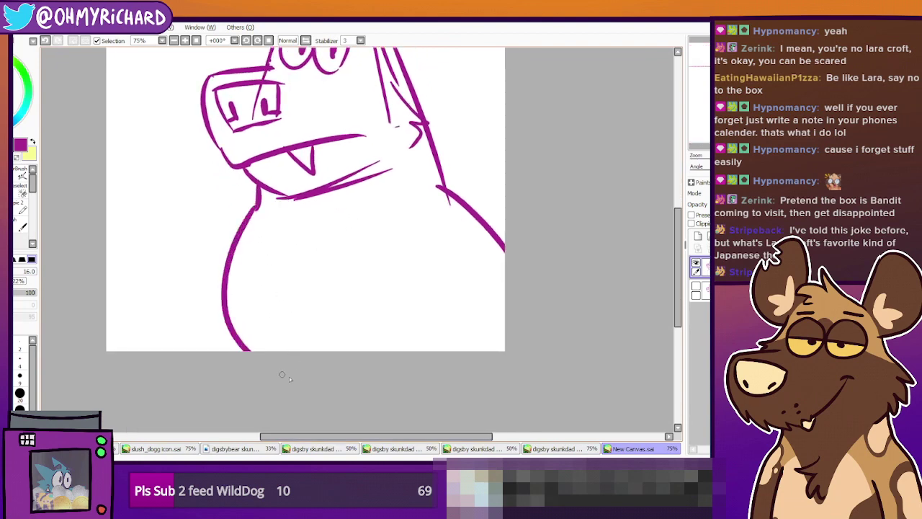
Draw the far shoulder and arm as a wide curve outside the chest line
scroll(273, 247, "up", 2)
left_click_drag(260, 254, 228, 432)
key("ctrl+z")
left_click_drag(261, 251, 187, 424)
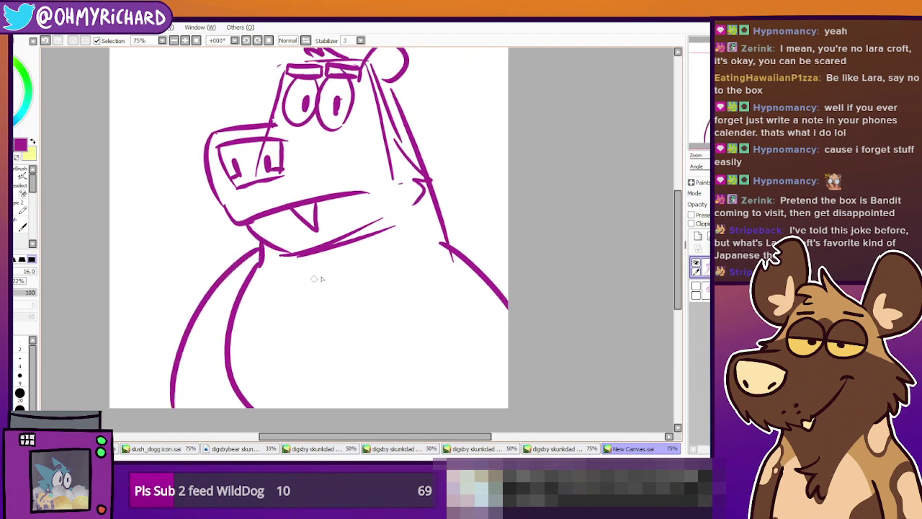
Erase the overlapping lines behind the face and across the nose, and draw flat eyelid lines across both eyes
left_click_drag(372, 267, 282, 295)
mouse_move(318, 258)
left_mouse_down()
mouse_move(387, 261)
mouse_move(335, 285)
left_mouse_up()
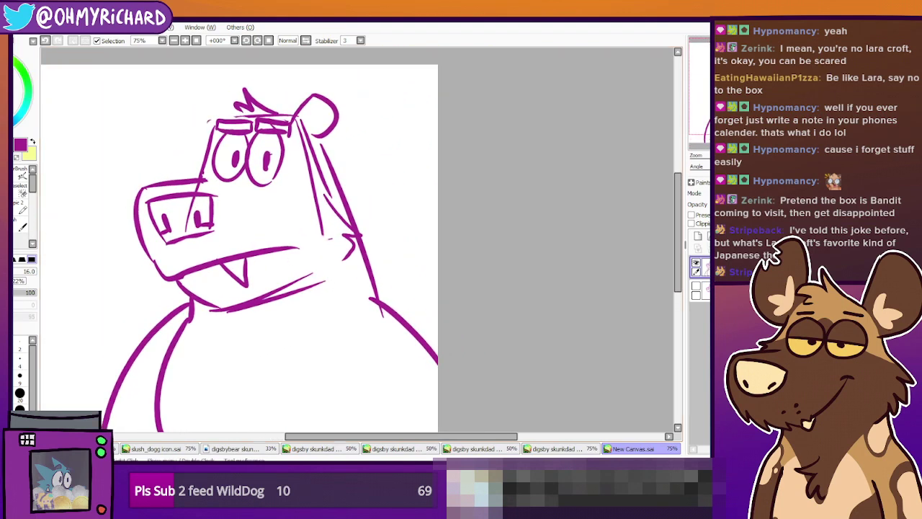
key("e")
mouse_move(302, 155)
left_mouse_down()
mouse_move(314, 204)
mouse_move(308, 175)
mouse_move(323, 167)
mouse_move(326, 180)
mouse_move(317, 169)
mouse_move(333, 157)
mouse_move(335, 171)
mouse_move(318, 179)
mouse_move(308, 149)
mouse_move(319, 237)
left_mouse_up()
mouse_move(189, 188)
left_mouse_down()
mouse_move(201, 188)
mouse_move(187, 221)
left_mouse_up()
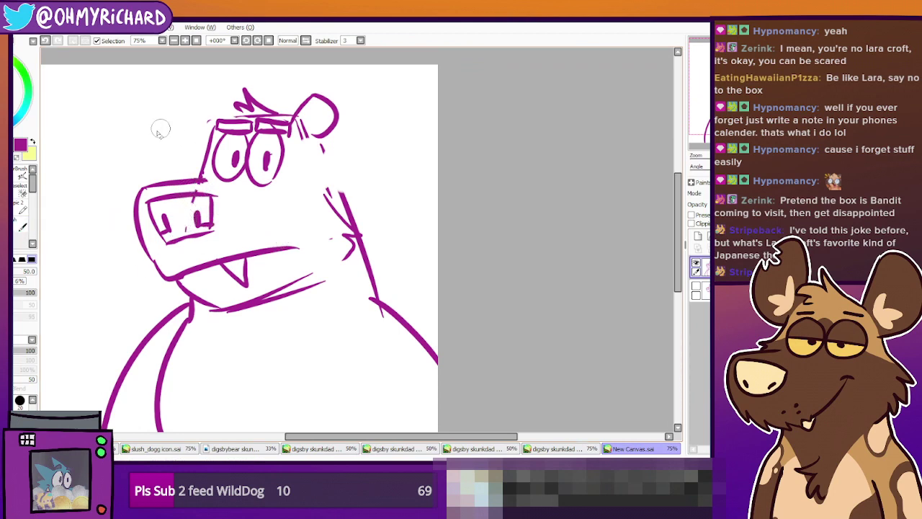
left_click(9, 176)
left_click_drag(215, 151, 283, 154)
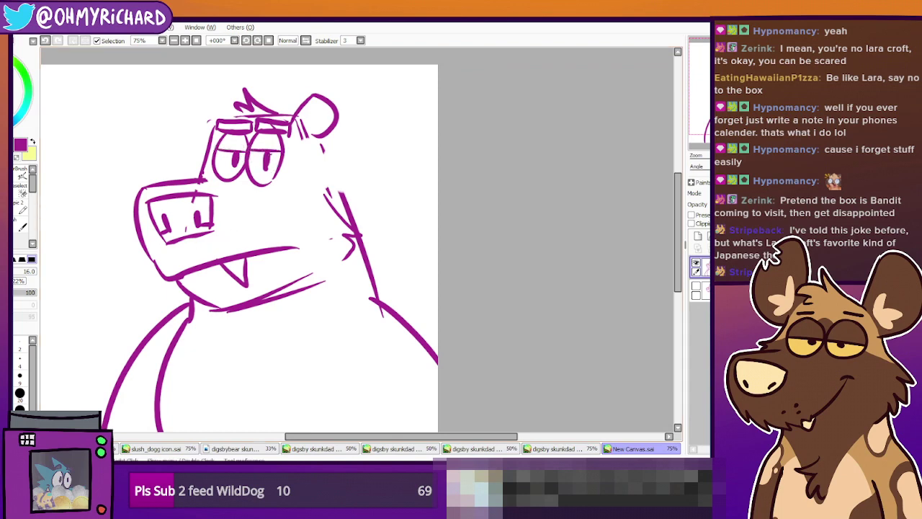
Erase the rear jaw lines and old cheek strokes, and redraw the jagged cheek fur and the back of the head
key("e")
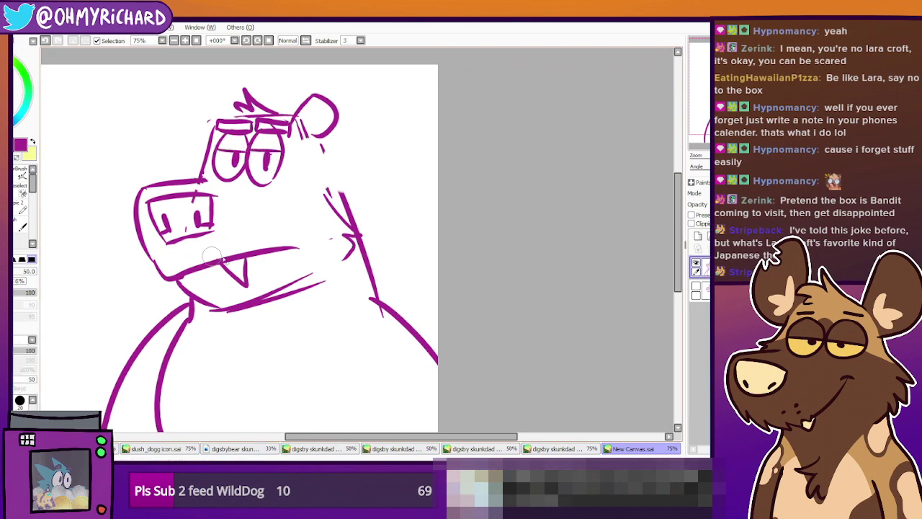
mouse_move(309, 271)
left_mouse_down()
mouse_move(261, 295)
mouse_move(315, 286)
mouse_move(330, 206)
mouse_move(352, 225)
mouse_move(362, 213)
mouse_move(347, 274)
mouse_move(331, 282)
left_mouse_up()
key("e")
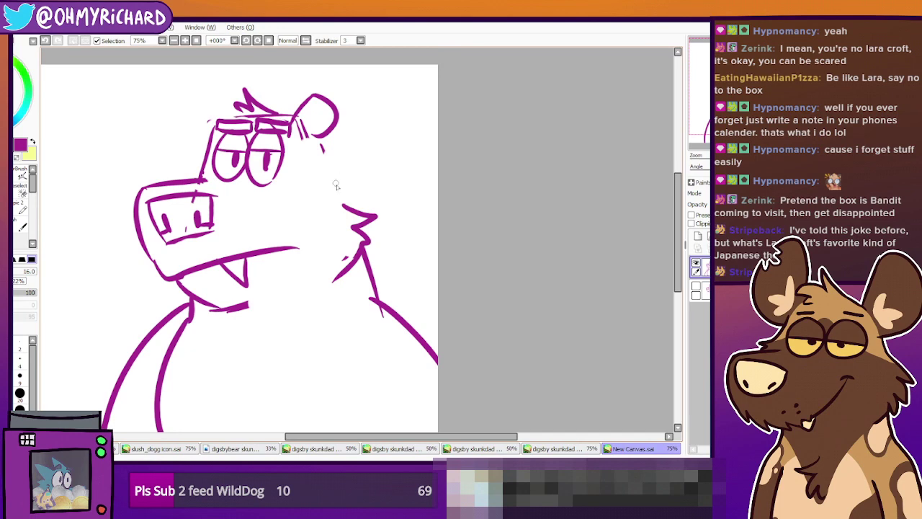
left_click_drag(323, 145, 343, 206)
Draw a second round ear on the far side of the head
left_click_drag(278, 324, 295, 315)
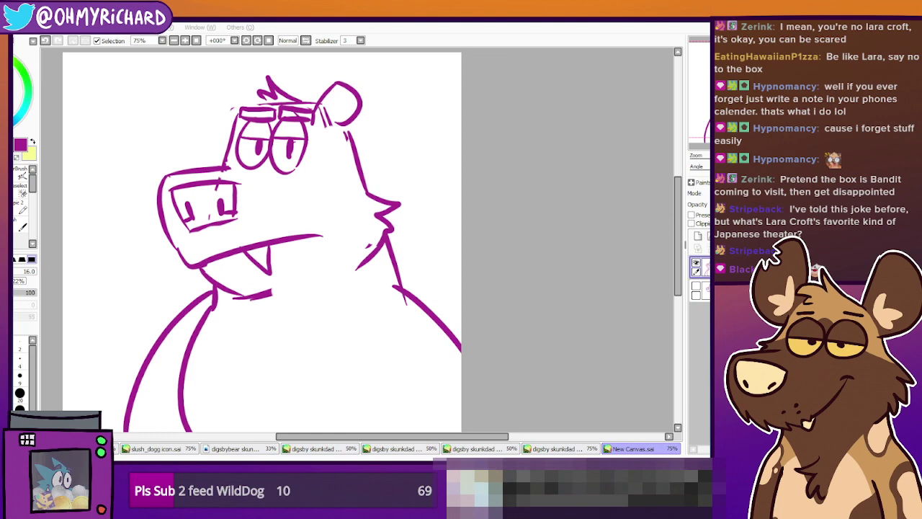
left_click(109, 203)
mouse_move(243, 98)
left_mouse_down()
mouse_move(228, 82)
mouse_move(232, 128)
left_mouse_up()
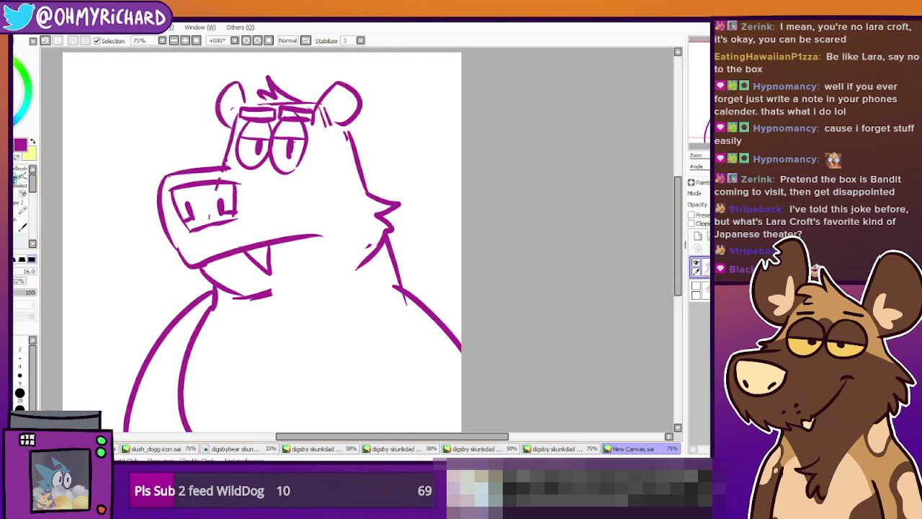
left_click(11, 193)
left_click_drag(253, 292, 306, 281)
left_click_drag(245, 296, 209, 287)
left_click_drag(304, 313, 301, 309)
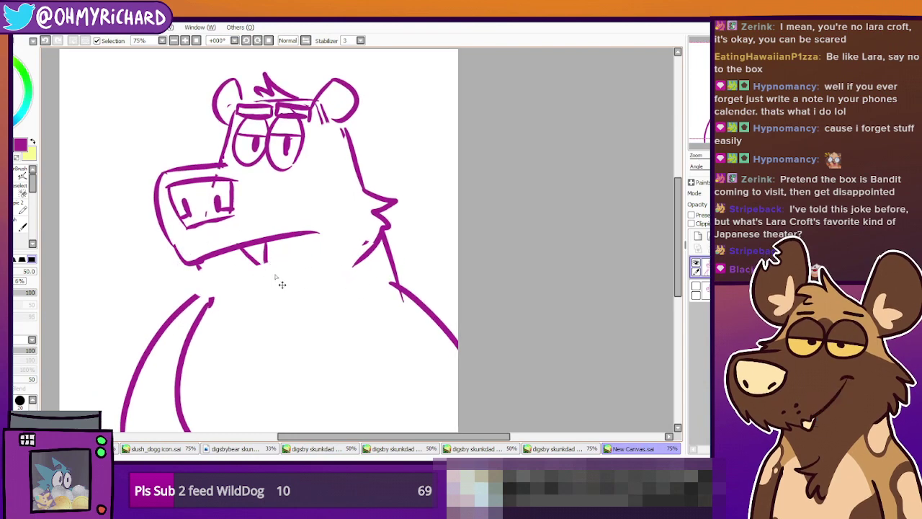
key("ctrl+z")
key("ctrl+z")
key("ctrl+z")
key("ctrl+z")
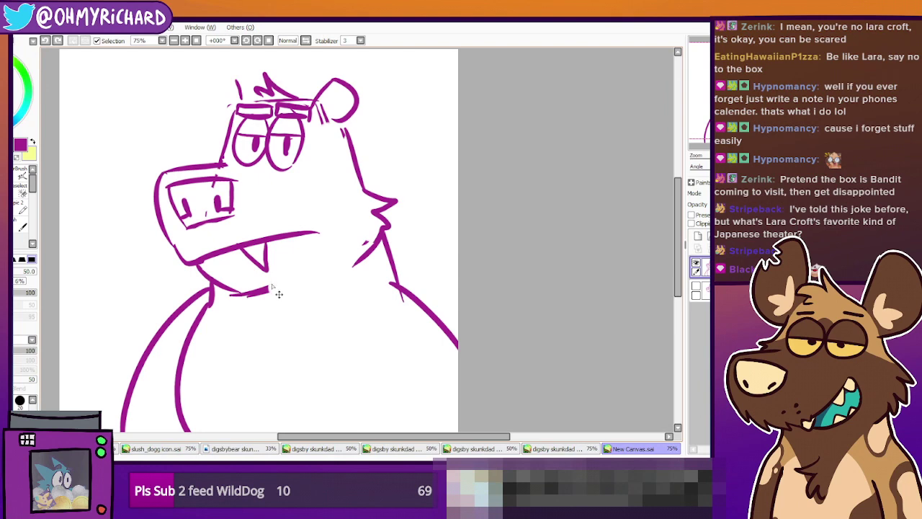
key("ctrl+y")
Paste a copy of the sketch as a new layer, hide the layer beneath, and erase the mouth, fang and chin
key("ctrl+v")
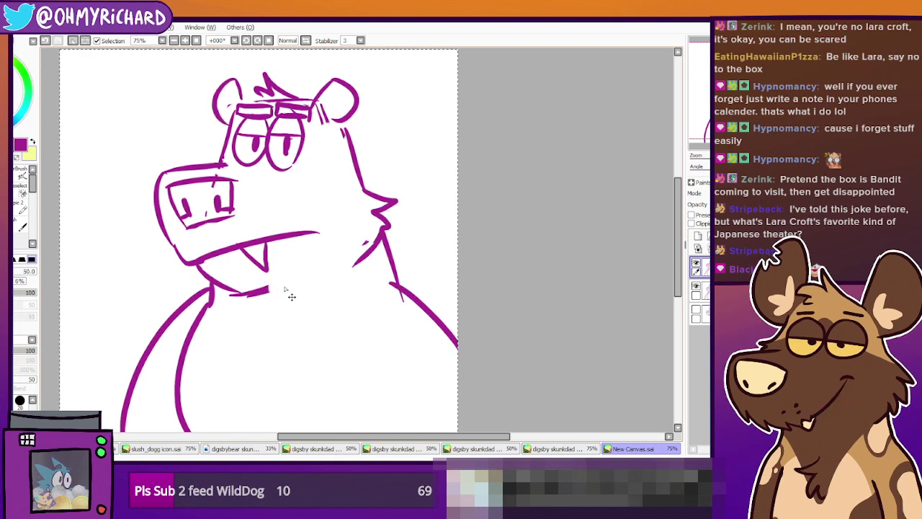
left_click(695, 286)
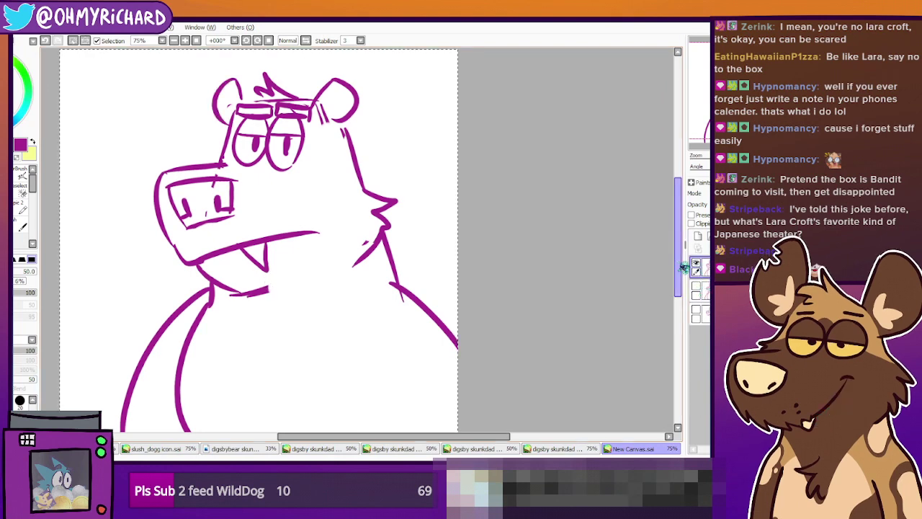
mouse_move(312, 232)
left_mouse_down()
mouse_move(247, 261)
mouse_move(249, 288)
mouse_move(213, 259)
mouse_move(218, 290)
left_mouse_up()
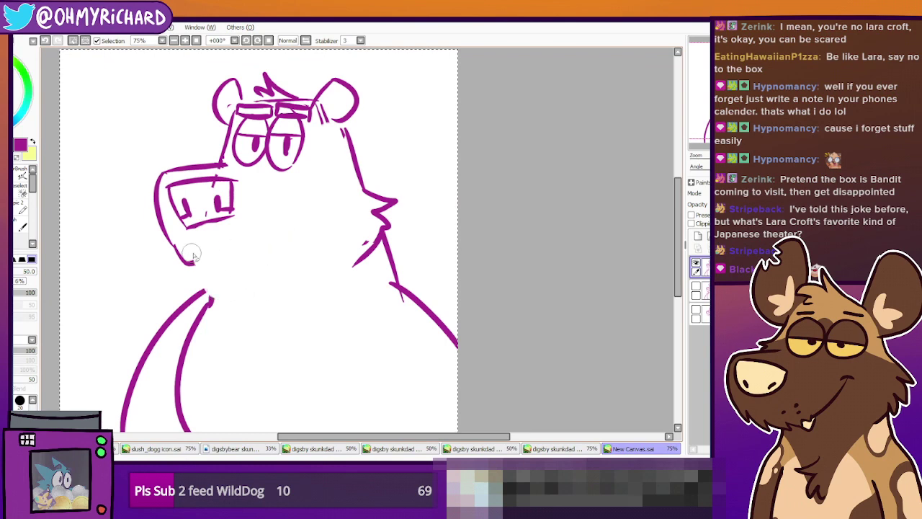
Draw a gently curved mouth line from the lower snout with a pointed fang hanging beneath it
left_click(22, 206)
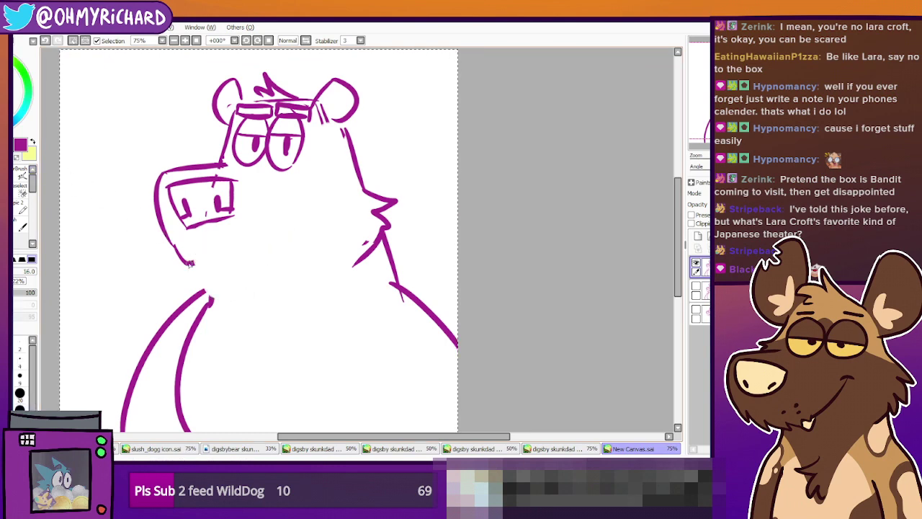
left_click_drag(186, 259, 306, 252)
key("ctrl+z")
left_click_drag(191, 267, 321, 261)
key("ctrl+z")
left_click_drag(186, 263, 332, 240)
key("ctrl+z")
left_click_drag(189, 262, 327, 246)
key("ctrl+z")
left_click_drag(187, 264, 273, 262)
key("ctrl+z")
left_click_drag(188, 264, 286, 257)
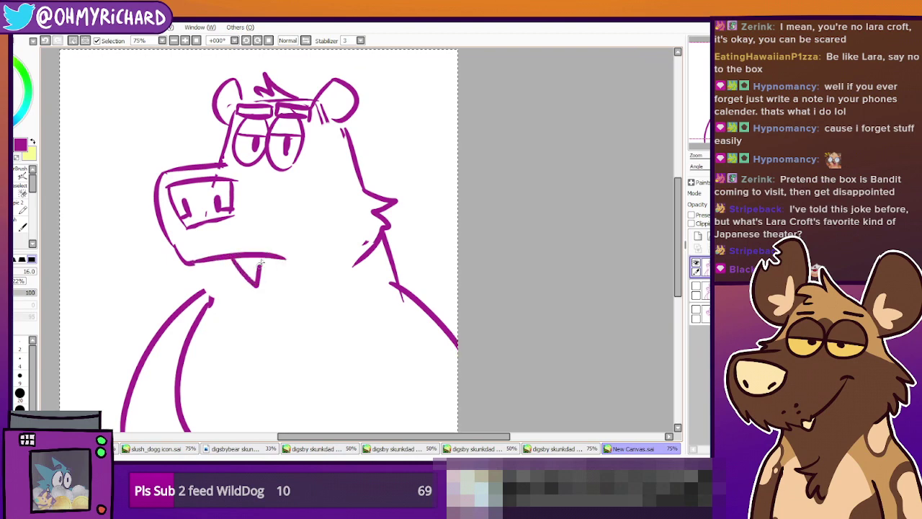
mouse_move(242, 255)
left_mouse_down()
mouse_move(267, 287)
mouse_move(270, 264)
mouse_move(262, 297)
mouse_move(268, 257)
left_mouse_up()
key("ctrl+z")
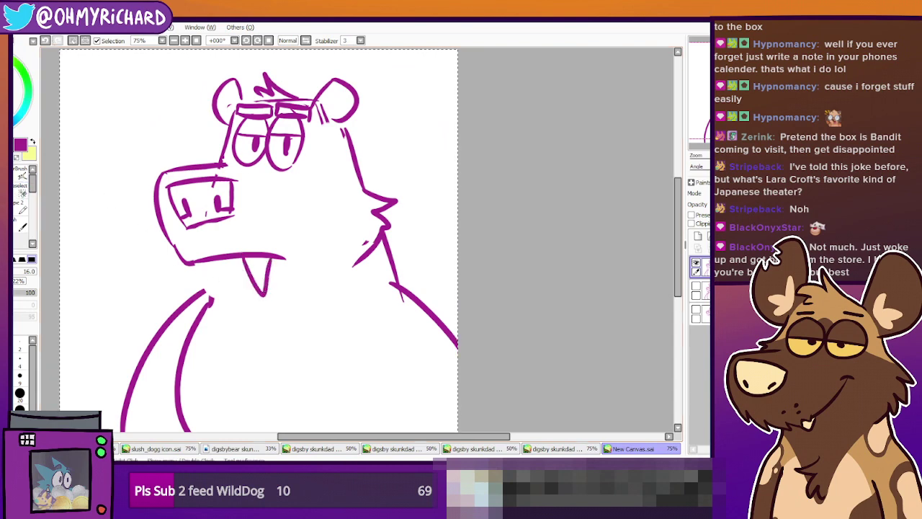
Erase the stray strokes between the brows and the far ear, and clear the canvas selection
left_click(17, 194)
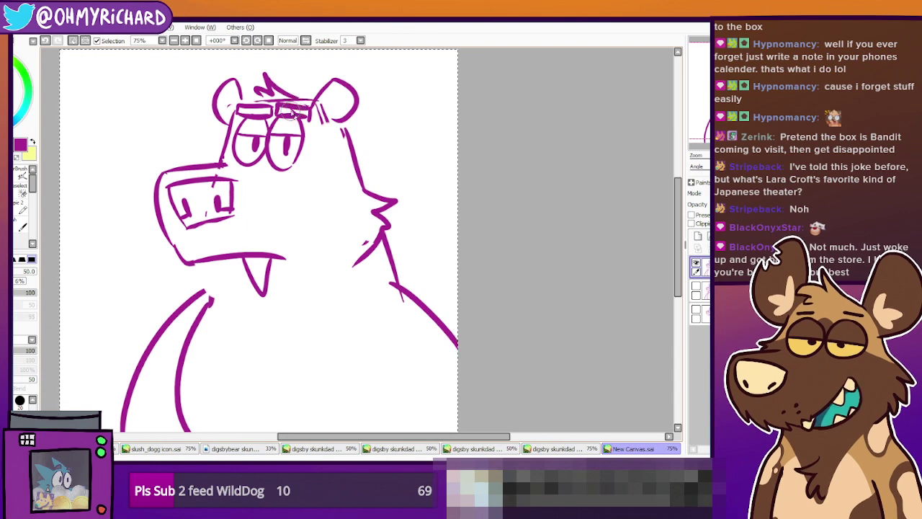
left_click_drag(318, 106, 322, 121)
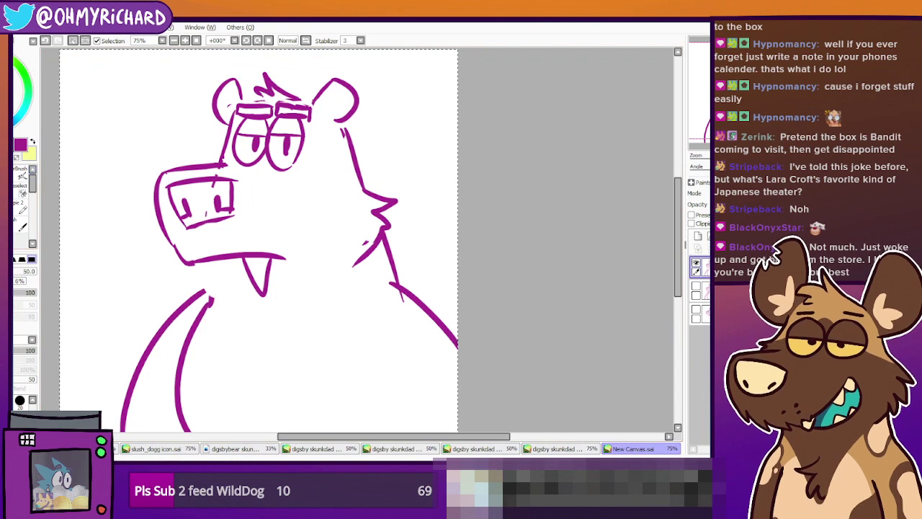
key("ctrl+c")
key("ctrl+d")
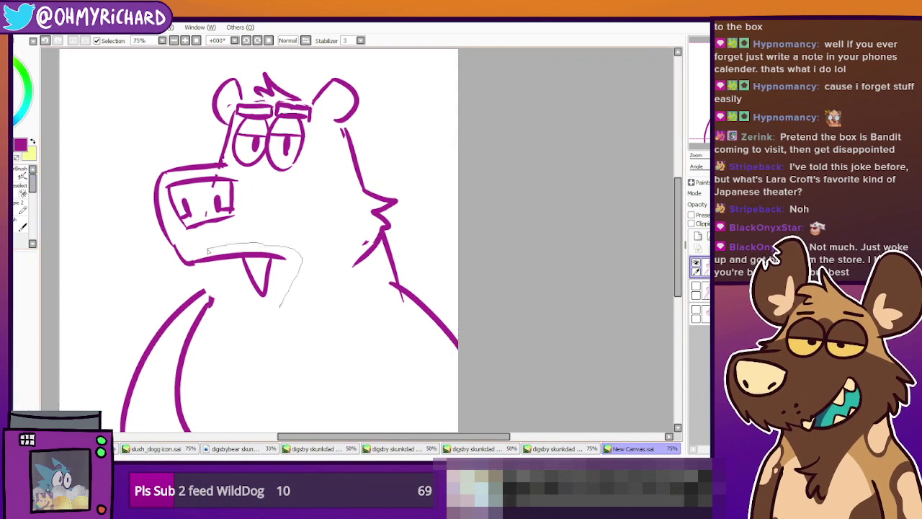
Move the mouth line and fang slightly upward, and draw a short chin line below the front of the snout
left_click_drag(180, 274, 272, 310)
left_click_drag(268, 262, 263, 253)
key("ctrl+d")
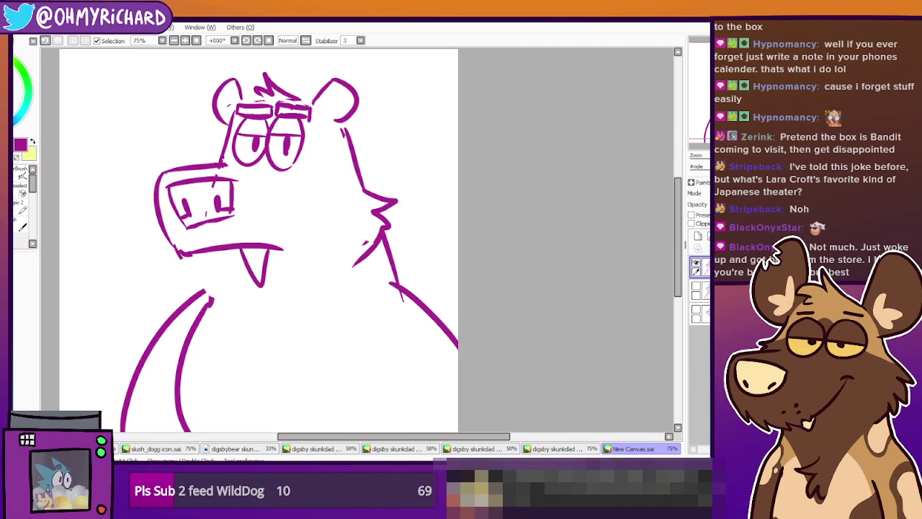
key("n")
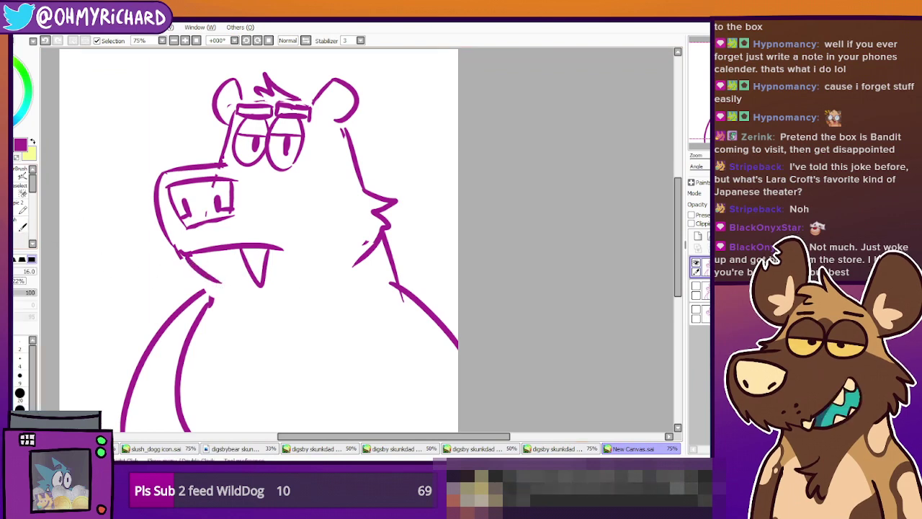
Erase the front shoulder and arm curves, and draw the front of the neck with a rounded chest line to the canvas edge
key("e")
mouse_move(139, 309)
left_mouse_down()
mouse_move(199, 299)
mouse_move(171, 376)
mouse_move(133, 412)
mouse_move(145, 370)
mouse_move(183, 421)
left_mouse_up()
key("b")
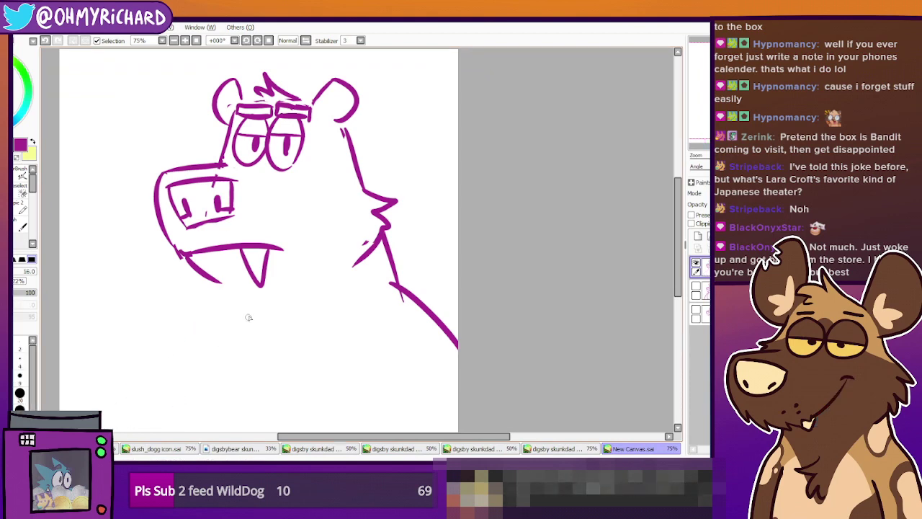
left_click_drag(214, 284, 214, 321)
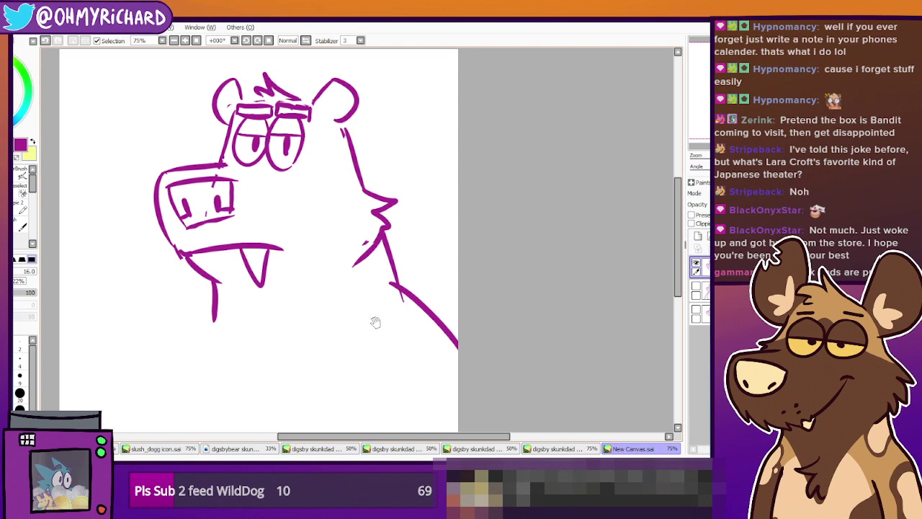
scroll(374, 321, "down", 1)
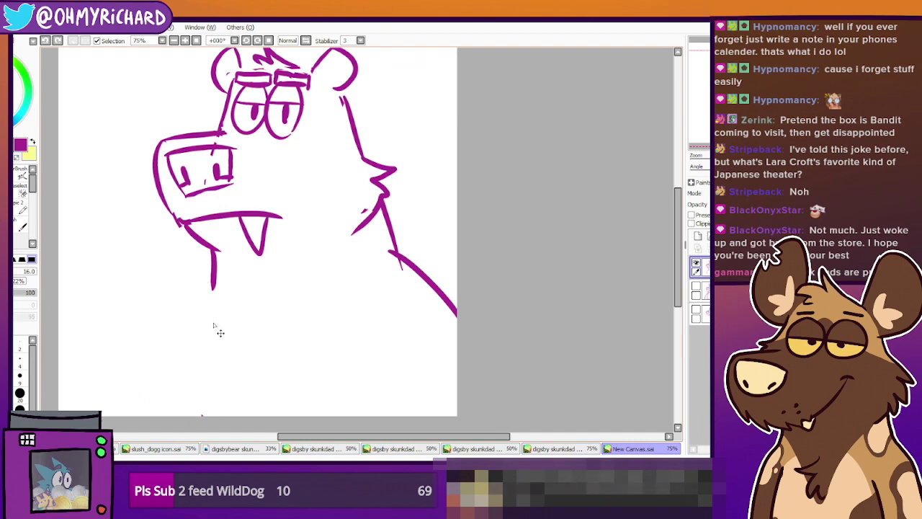
left_click_drag(210, 278, 191, 414)
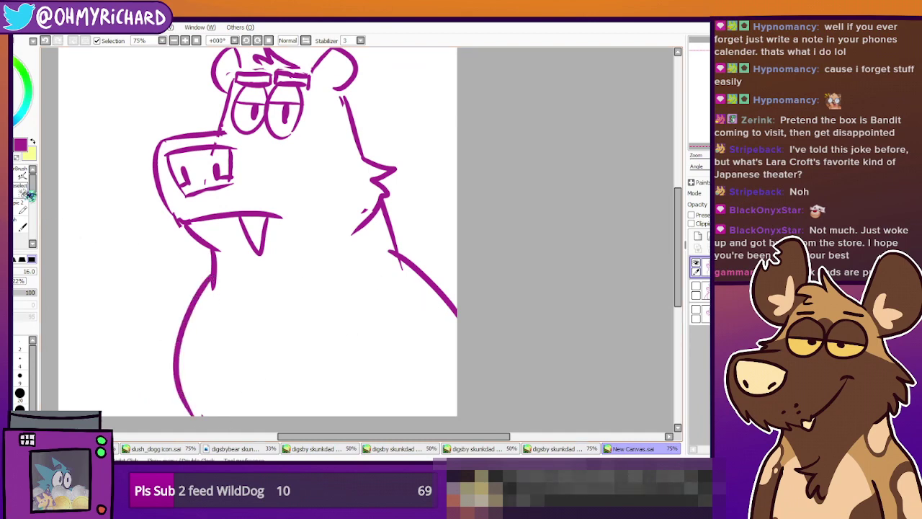
Erase the rear shoulder line, and redraw the back of the neck and shoulder with a gentler slope
key("e")
mouse_move(418, 272)
left_mouse_down()
mouse_move(400, 263)
mouse_move(449, 315)
left_mouse_up()
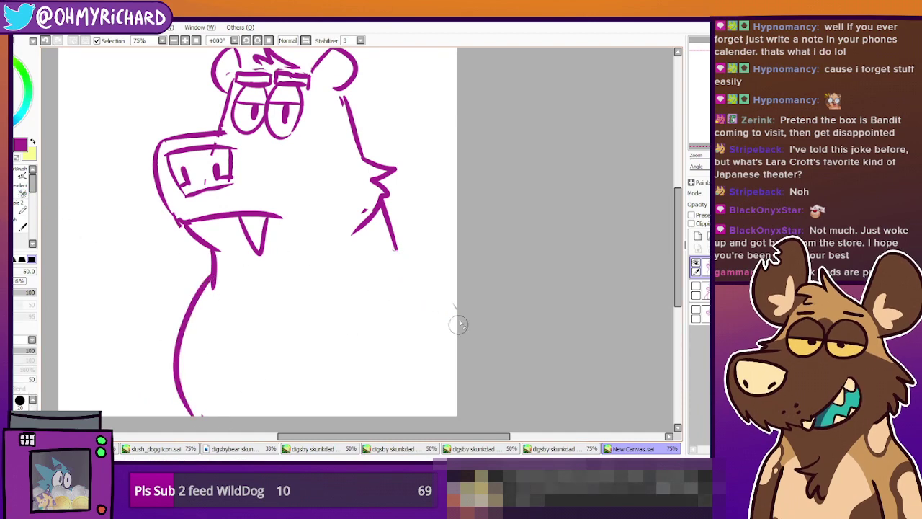
key("b")
left_click_drag(391, 250, 458, 300)
key("ctrl+z")
left_click_drag(424, 250, 416, 247)
left_click_drag(389, 243, 440, 285)
key("ctrl+z")
key("ctrl+z")
left_click_drag(394, 248, 453, 287)
key("ctrl+z")
mouse_move(383, 209)
left_mouse_down()
mouse_move(398, 270)
mouse_move(477, 304)
left_mouse_up()
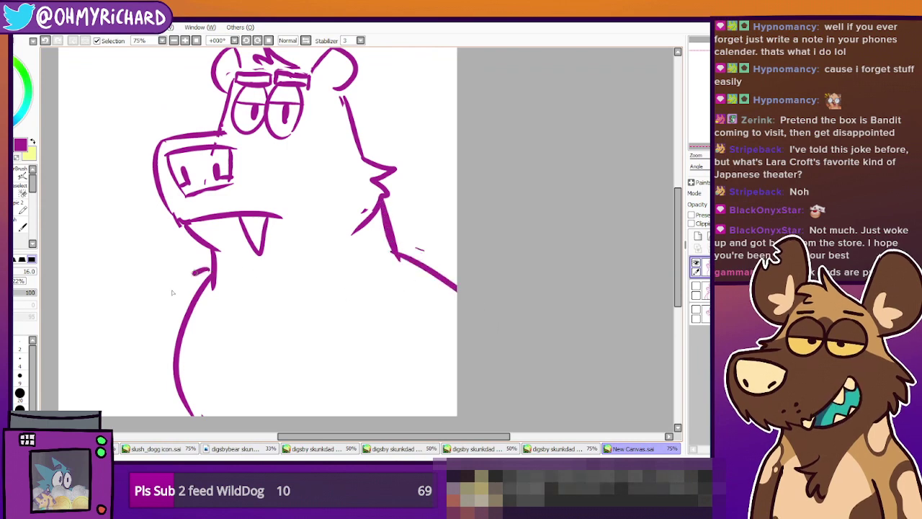
Draw the outer curve of the front arm and a jagged fur patch across the chest
mouse_move(389, 285)
left_mouse_down()
mouse_move(382, 328)
mouse_move(358, 286)
left_mouse_up()
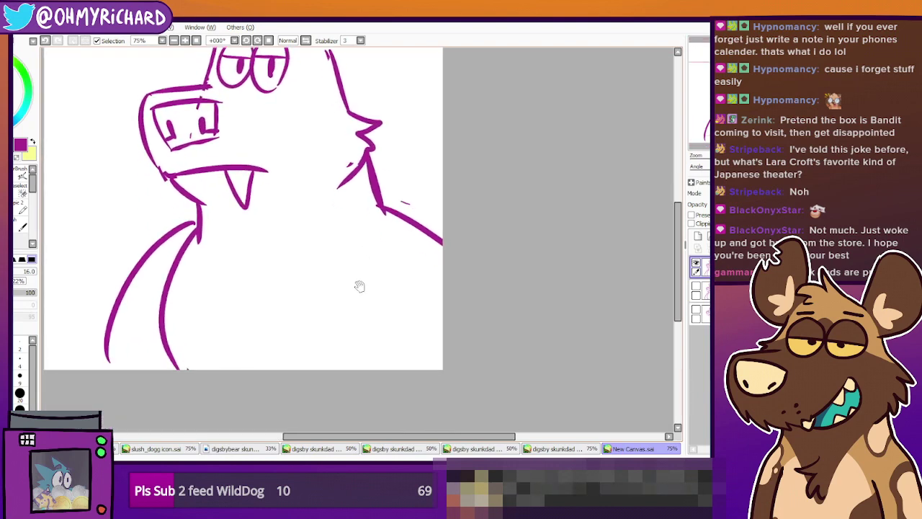
left_click_drag(321, 374, 373, 326)
mouse_move(288, 264)
left_mouse_down()
mouse_move(353, 263)
mouse_move(375, 296)
mouse_move(374, 326)
left_mouse_up()
mouse_move(245, 274)
left_mouse_down()
mouse_move(191, 256)
mouse_move(180, 265)
mouse_move(199, 281)
mouse_move(178, 352)
mouse_move(205, 369)
left_mouse_up()
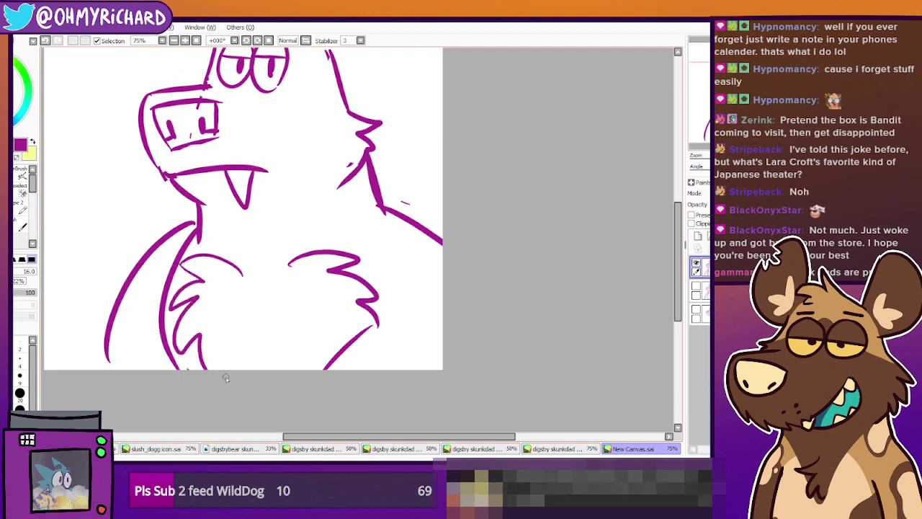
left_click_drag(288, 264, 357, 340)
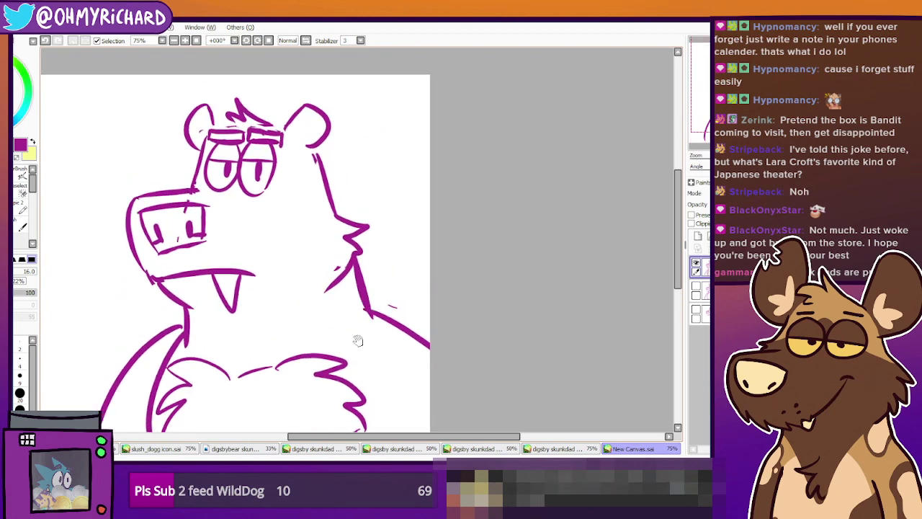
Add short stubble marks along the jaw on both sides of the fang
mouse_move(206, 283)
left_mouse_down()
mouse_move(195, 292)
mouse_move(213, 306)
left_mouse_up()
mouse_move(272, 286)
left_mouse_down()
mouse_move(275, 294)
mouse_move(279, 275)
left_mouse_up()
left_click_drag(295, 278, 289, 300)
left_click_drag(300, 294, 255, 304)
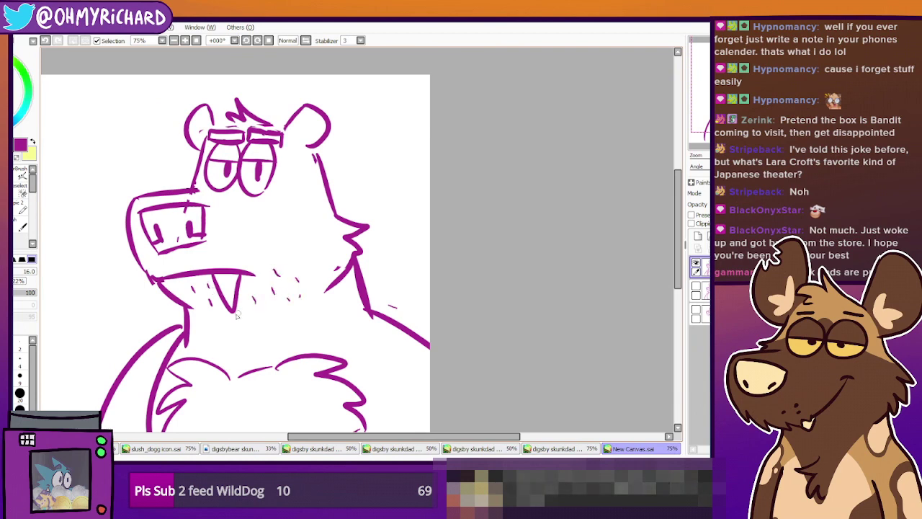
left_click_drag(201, 314, 212, 314)
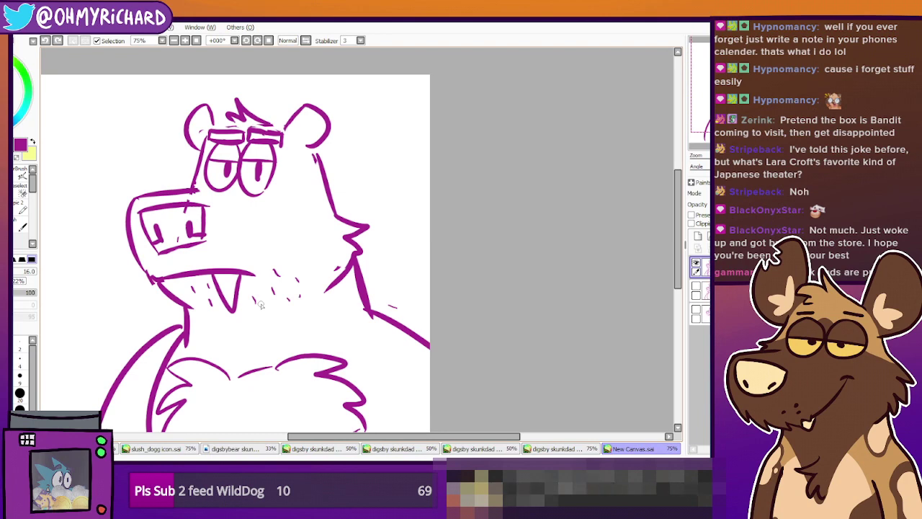
Compare the three versions of the bust by showing and hiding their layers one at a time
left_click(697, 285)
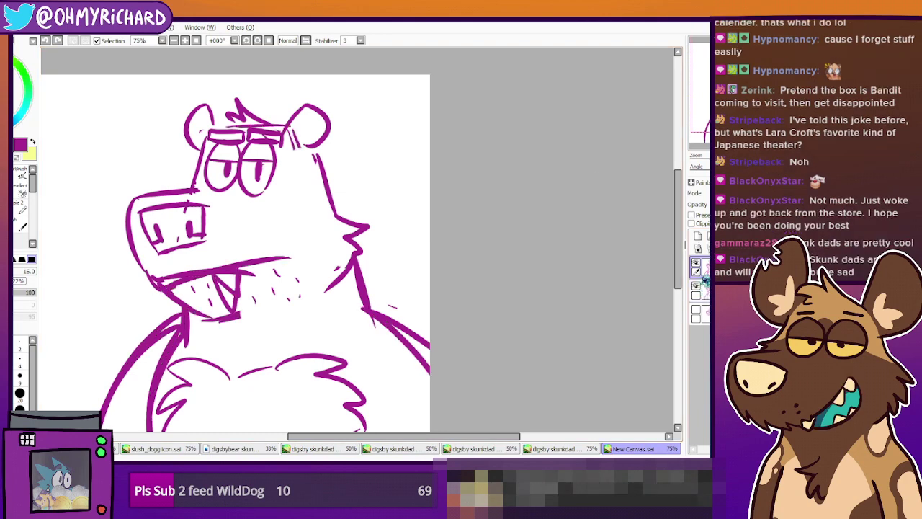
left_click(697, 263)
left_click(703, 291)
left_click(696, 285)
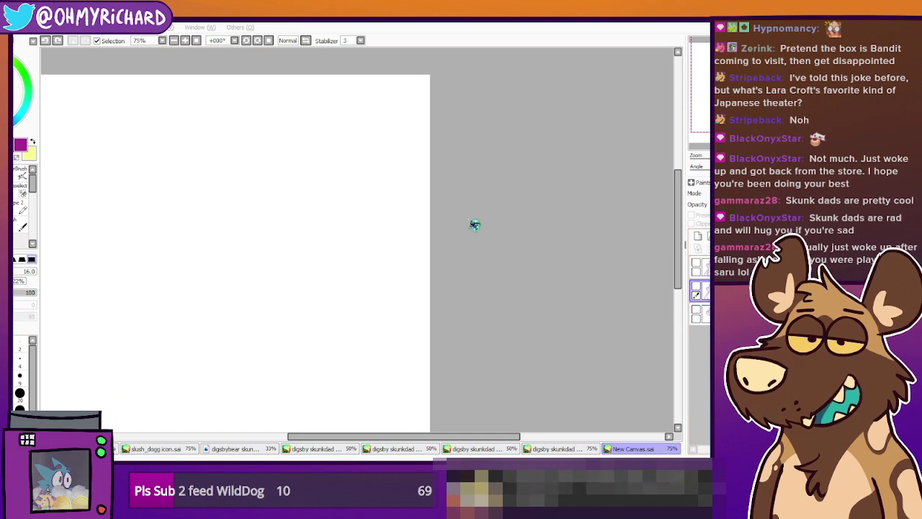
left_click(697, 311)
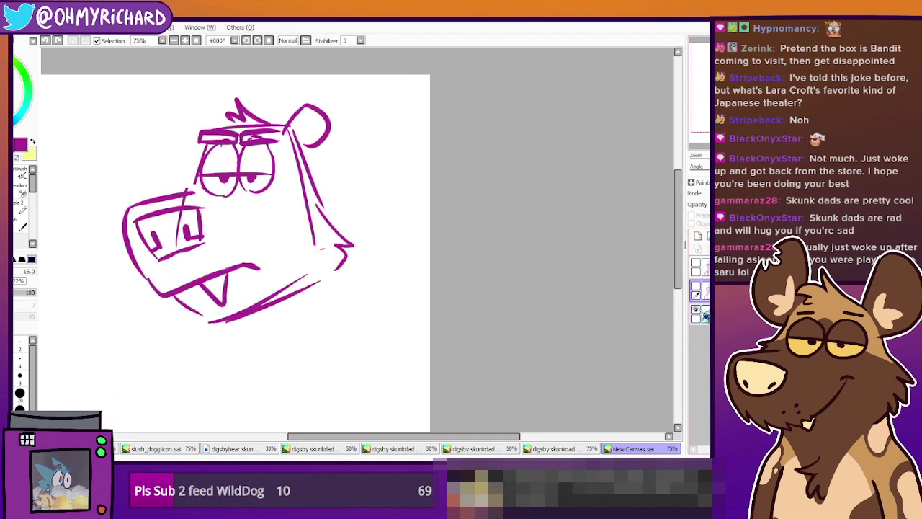
left_click(697, 311)
left_click(696, 286)
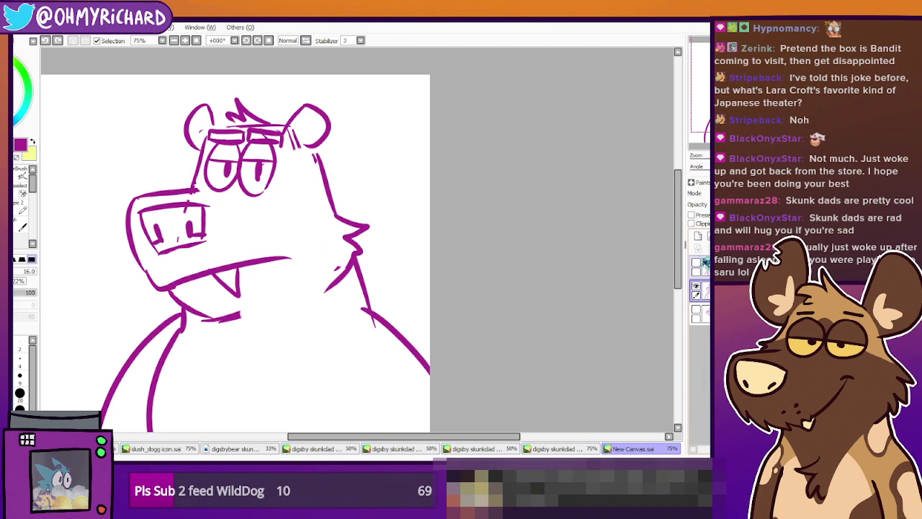
left_click(703, 271)
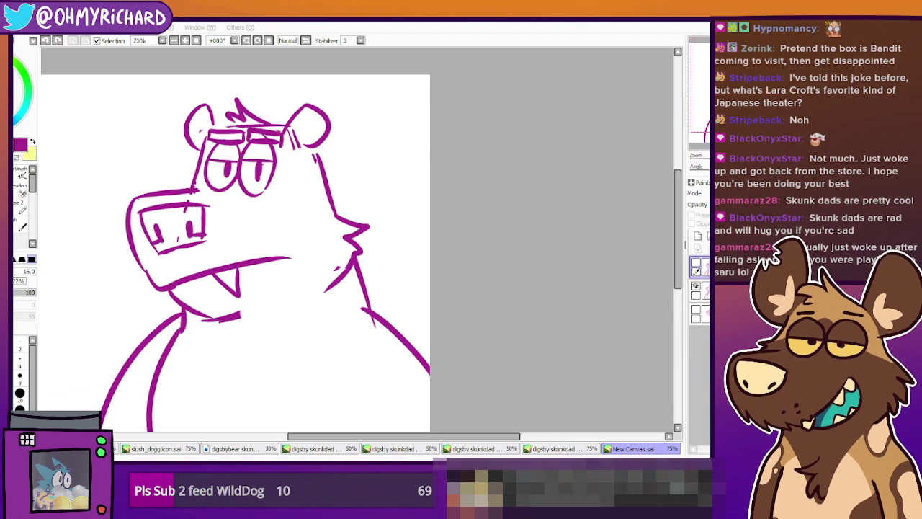
Review the other open drawings, including slush_dogg icon.sai and the digsbybear skunk reference
key("ctrl+Tab")
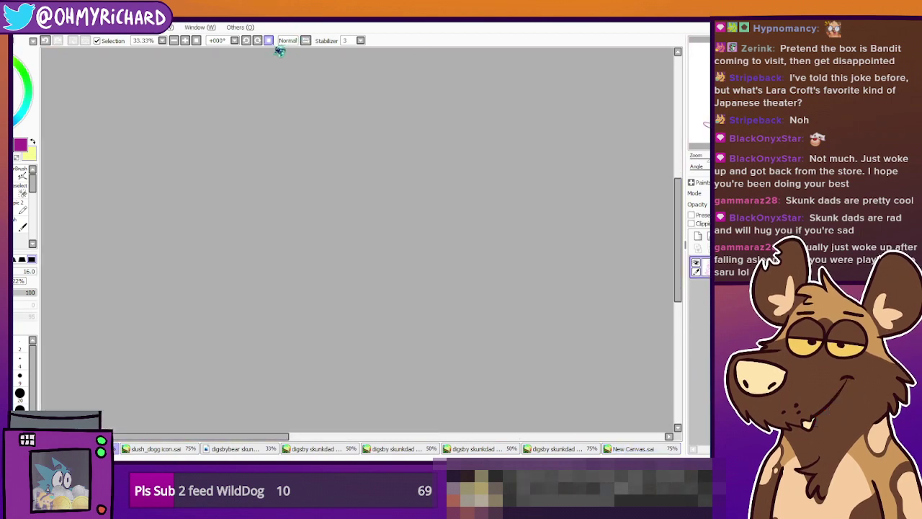
left_click(197, 40)
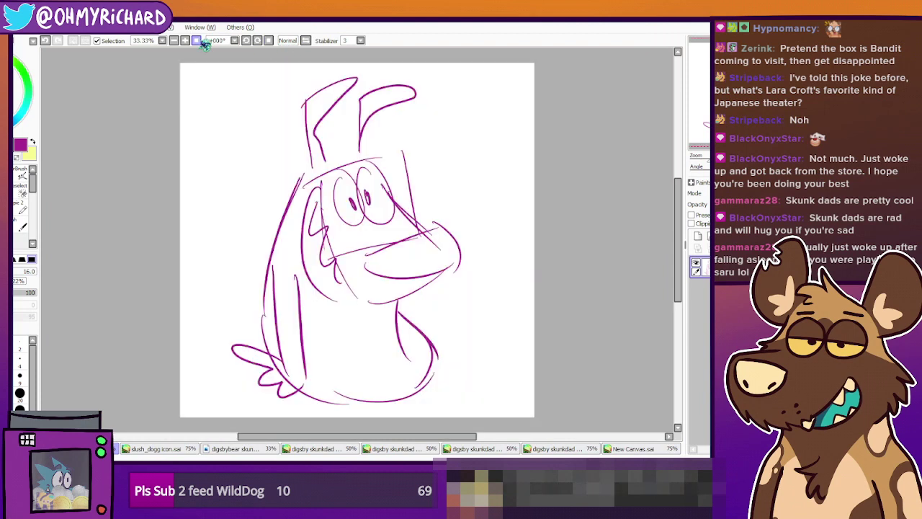
left_click(147, 449)
mouse_move(456, 315)
left_mouse_down()
mouse_move(418, 259)
mouse_move(432, 287)
left_mouse_up()
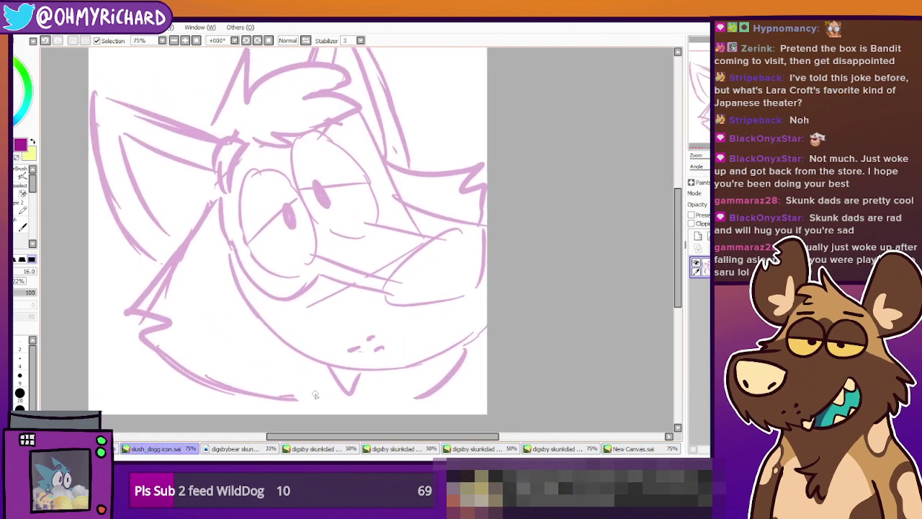
left_click(228, 446)
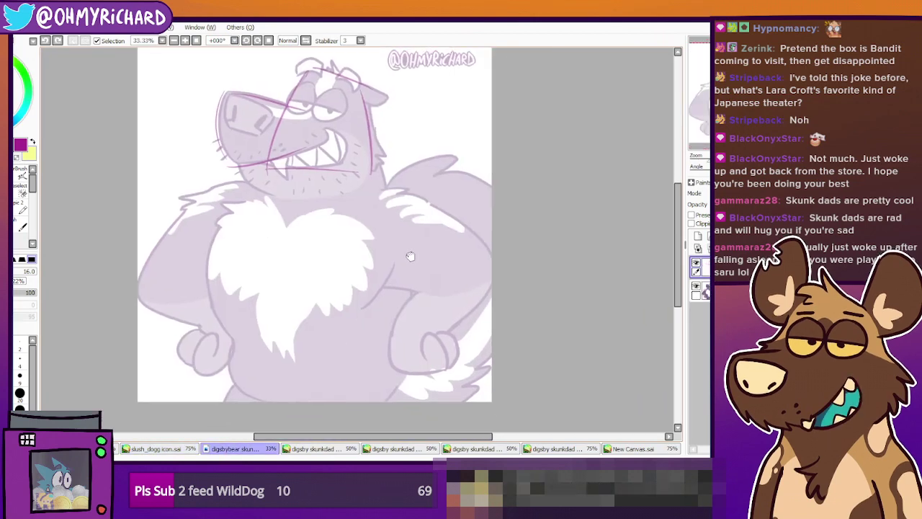
Hide the sketch layer over the skunk reference and raise the reference artwork's layer opacity to full
left_click(696, 263)
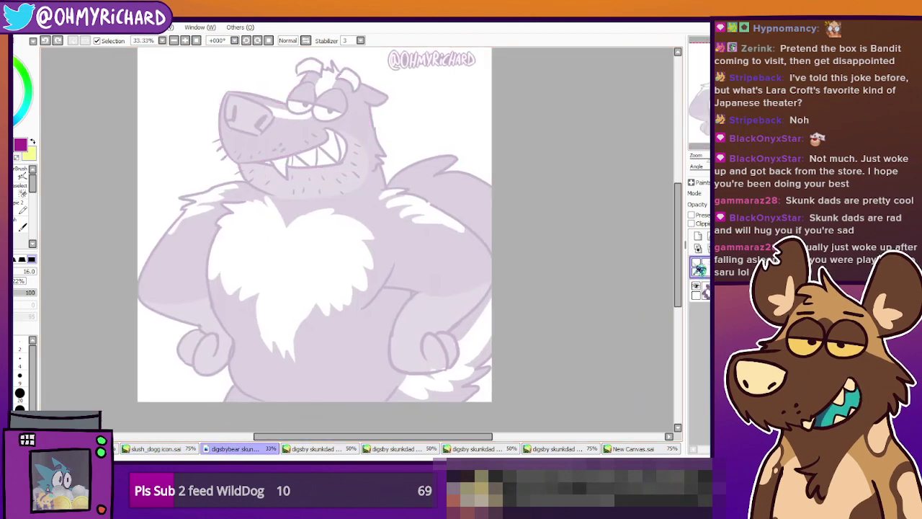
left_click(704, 291)
left_click(720, 204)
left_click_drag(722, 204, 777, 204)
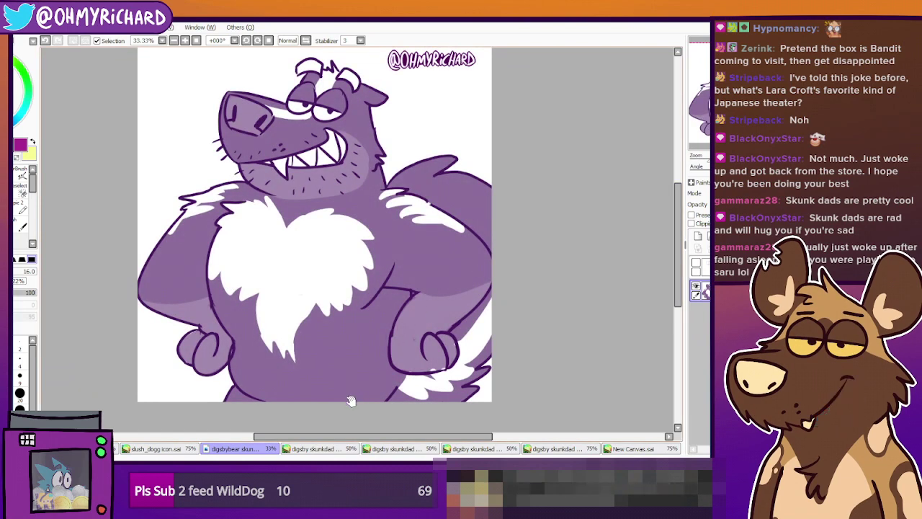
left_click_drag(357, 356, 373, 369)
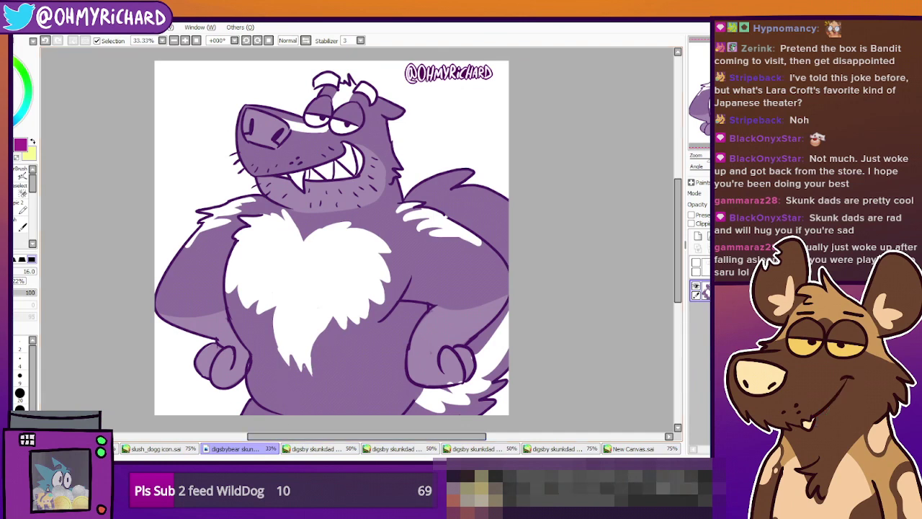
Examine the first two skunk dad YCH sketches up close
left_click(310, 448)
scroll(374, 357, "up", 1)
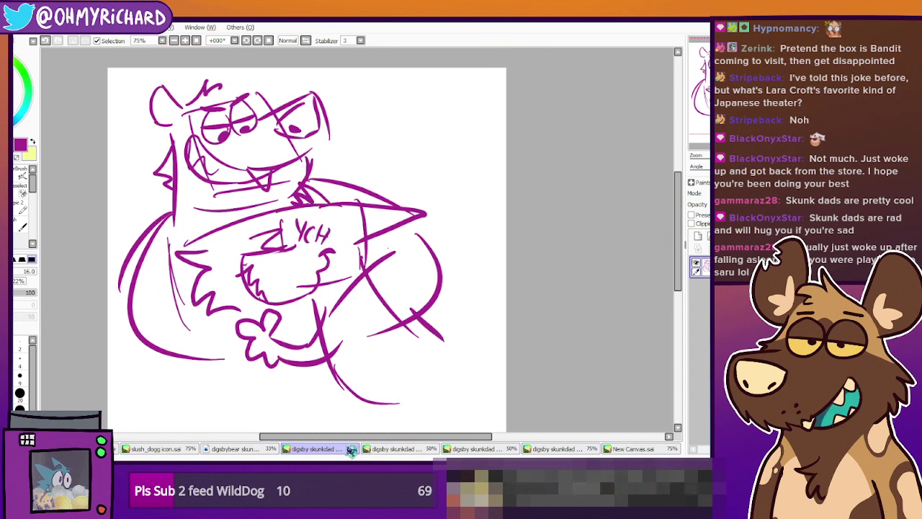
left_click(391, 449)
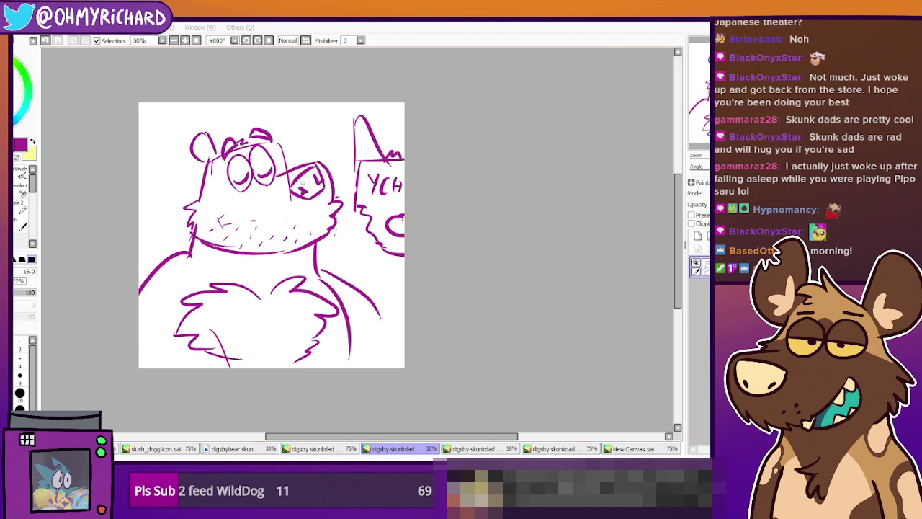
scroll(242, 145, "up", 2)
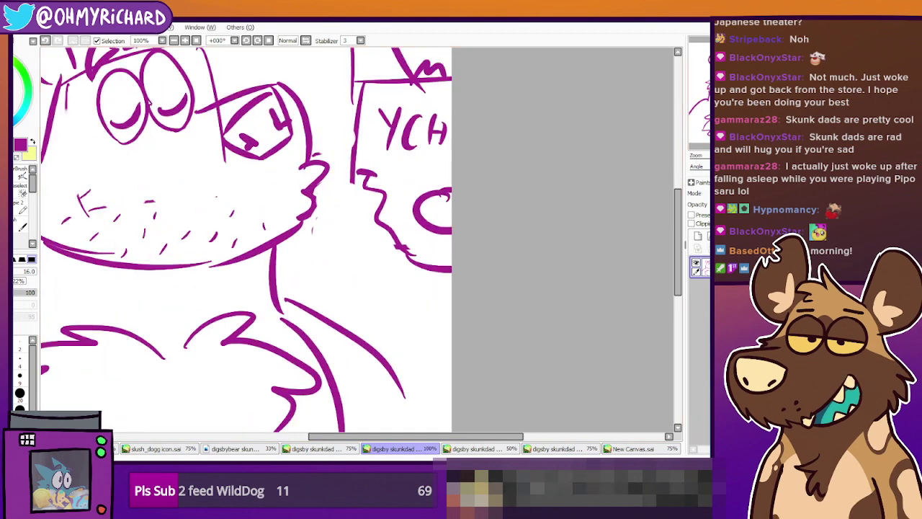
left_click_drag(274, 231, 423, 256)
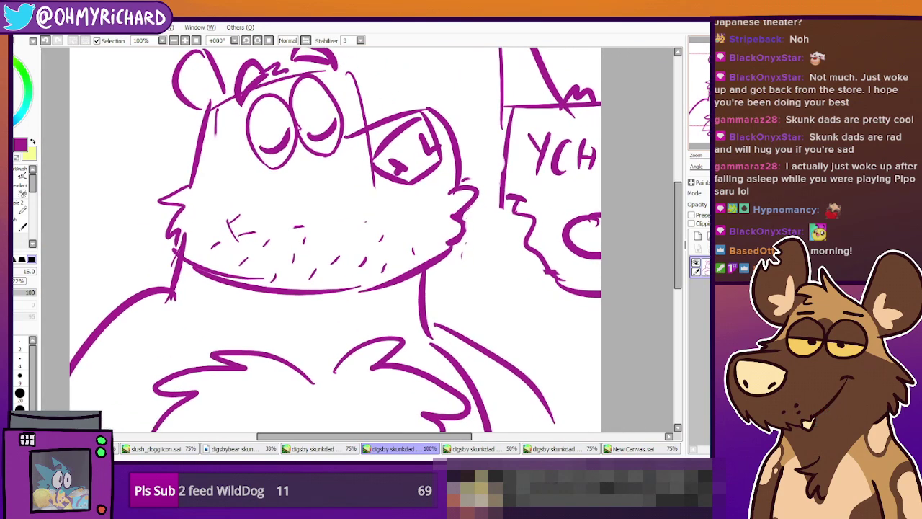
Examine the second and third skunk dad YCH sketches, both close up and as whole compositions
scroll(377, 229, "down", 2)
scroll(377, 229, "up", 2)
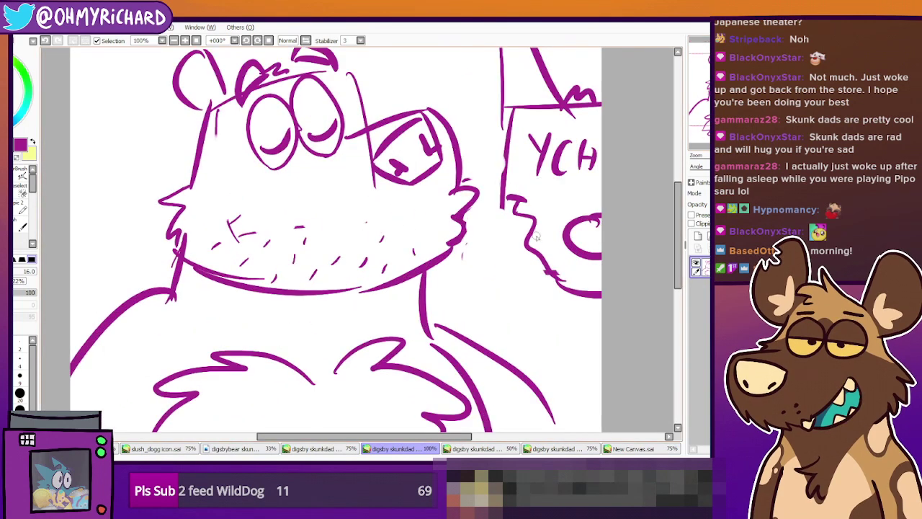
scroll(378, 229, "down", 1)
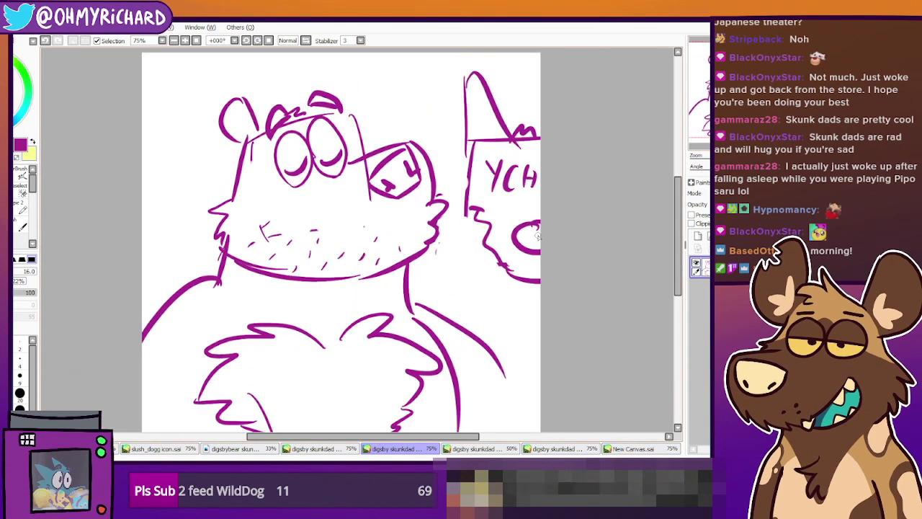
left_click(478, 449)
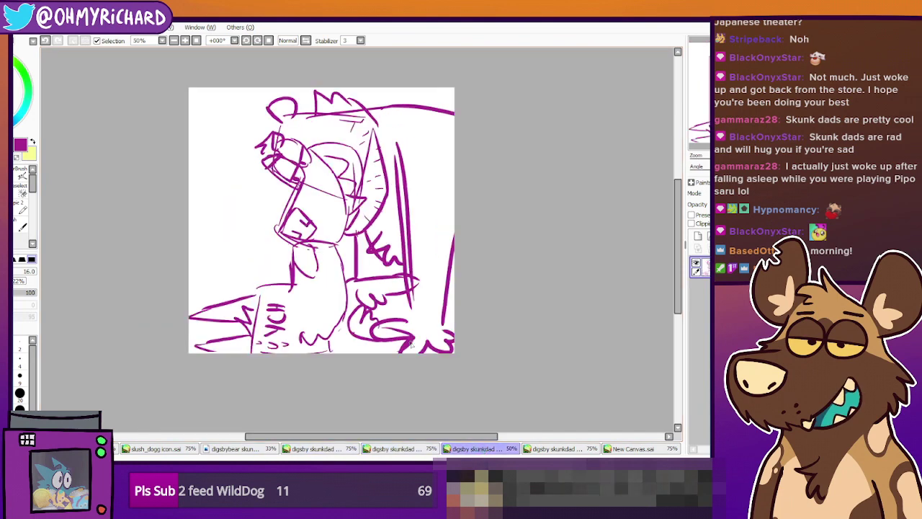
scroll(402, 332, "up", 1)
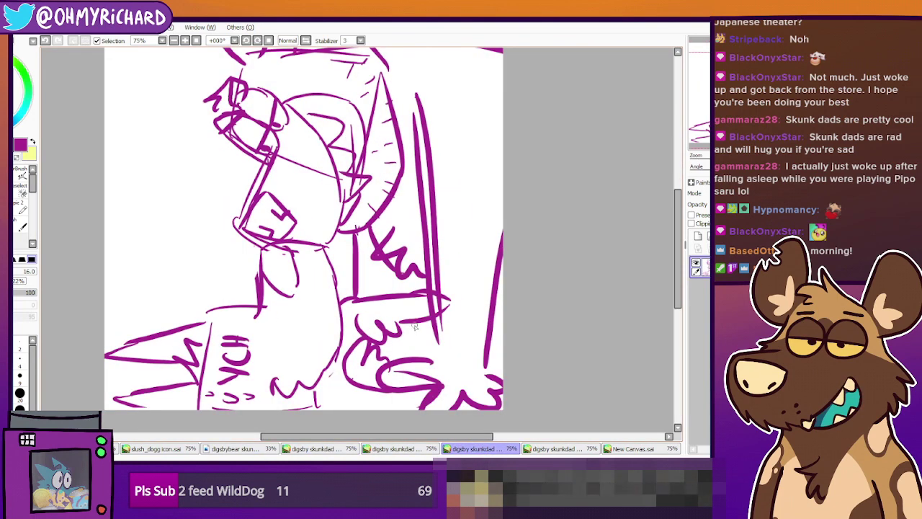
scroll(414, 325, "down", 1)
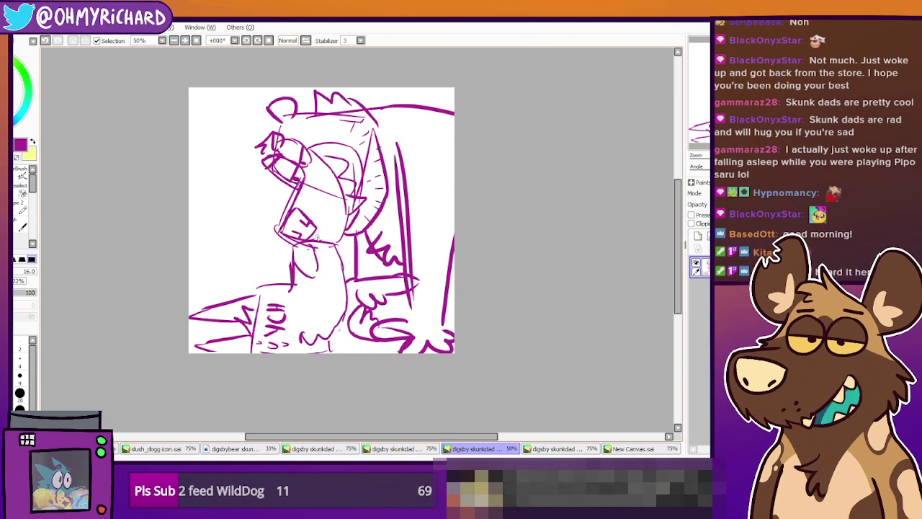
scroll(313, 233, "up", 2)
left_click_drag(313, 232, 443, 137)
scroll(461, 227, "down", 1)
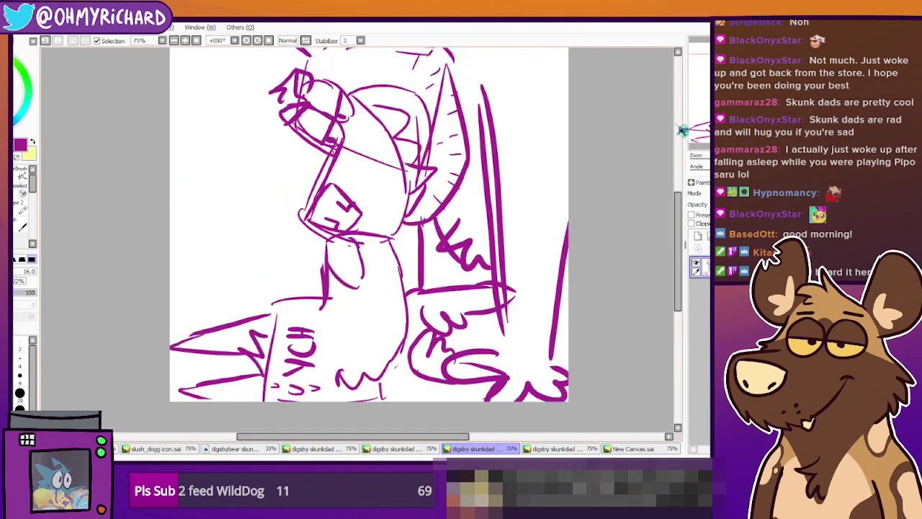
scroll(462, 228, "down", 1)
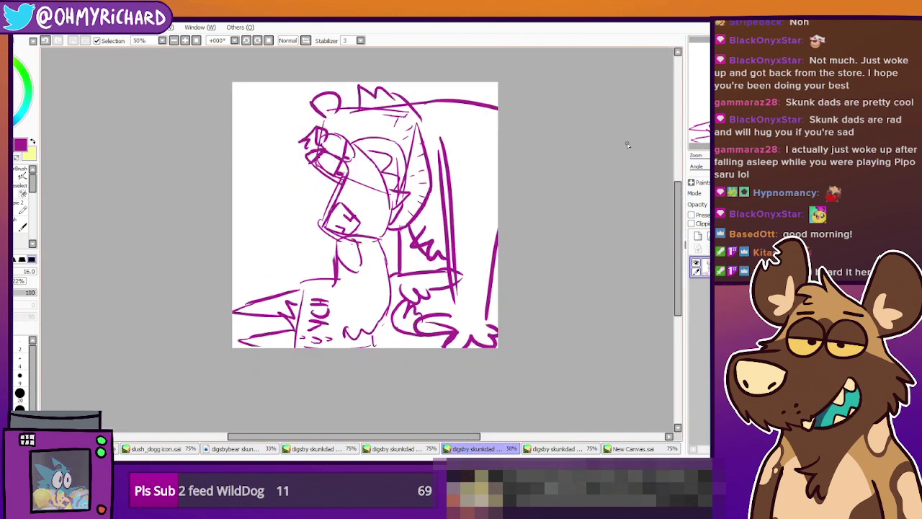
left_click_drag(462, 223, 438, 240)
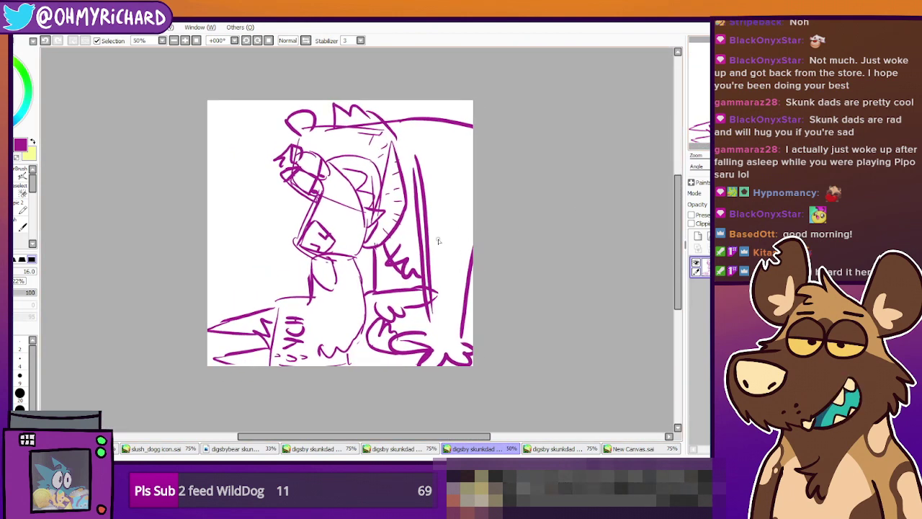
scroll(438, 240, "up", 1)
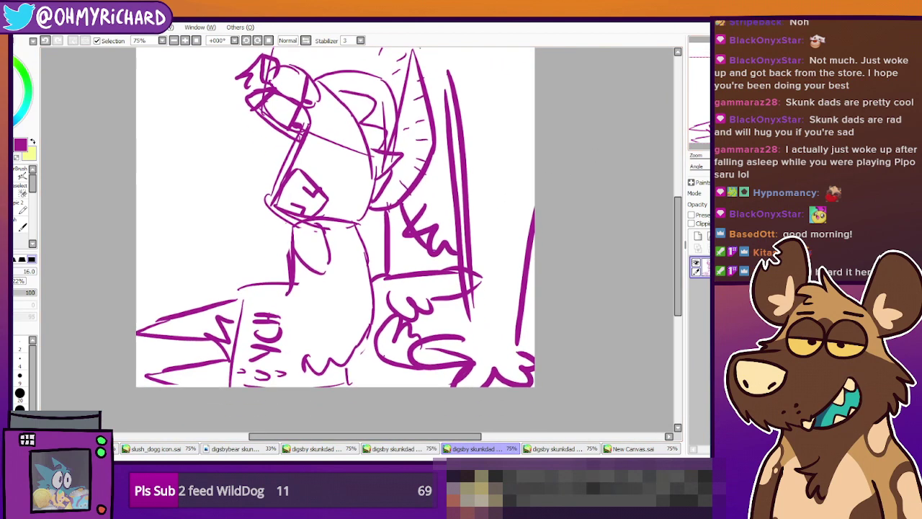
Check the fourth YCH sketch against the fanged bust in New Canvas.sai, toggling the visibility of the bust's top layer
left_click(551, 449)
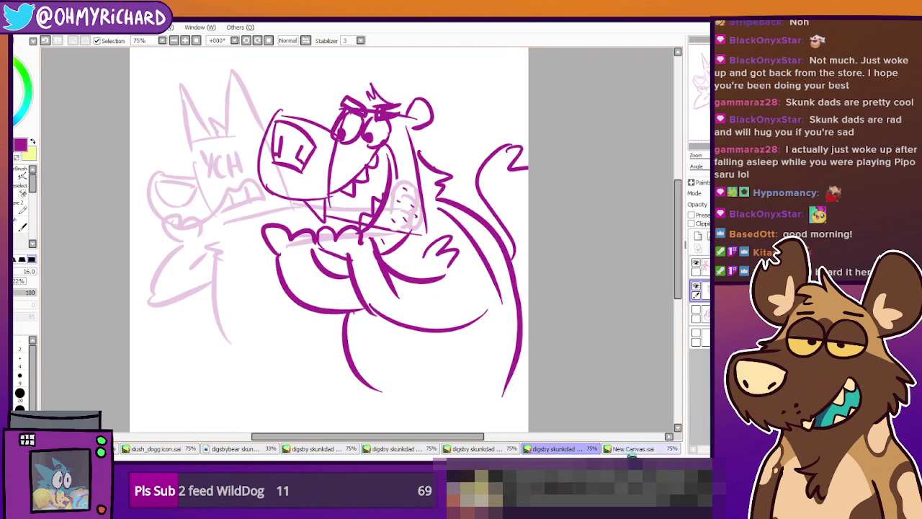
left_click(632, 448)
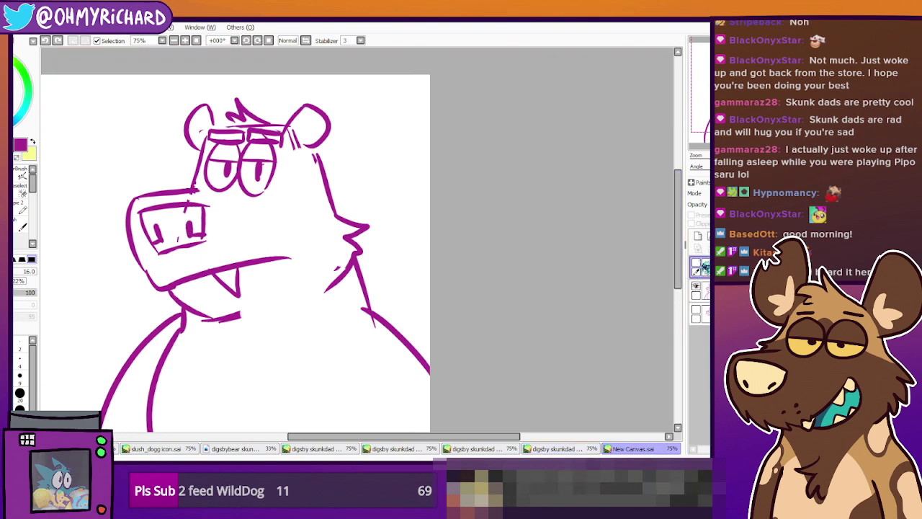
left_click(696, 262)
left_click(696, 263)
left_click(696, 263)
left_click(697, 263)
left_click(702, 266)
left_click(702, 267)
left_click(559, 449)
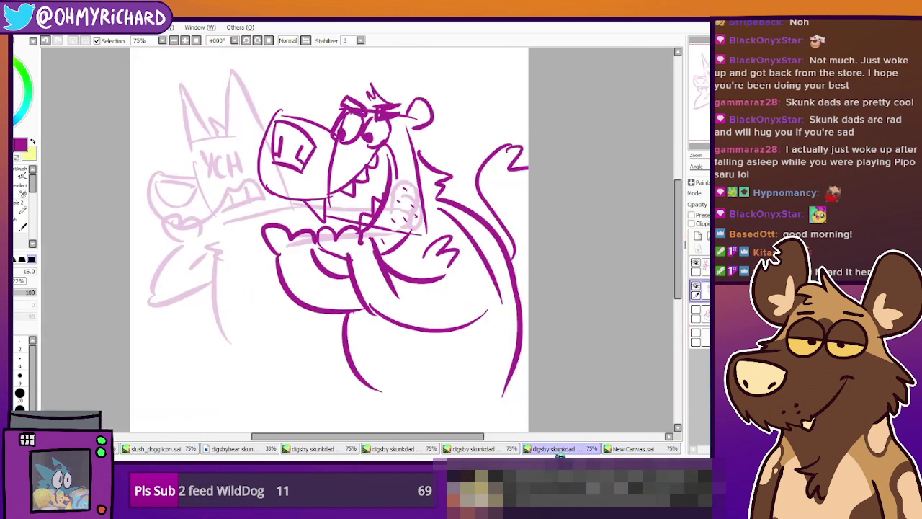
Look back at the coloured skunk dad reference and view the whole first YCH sketch at 50% zoom
left_click(504, 449)
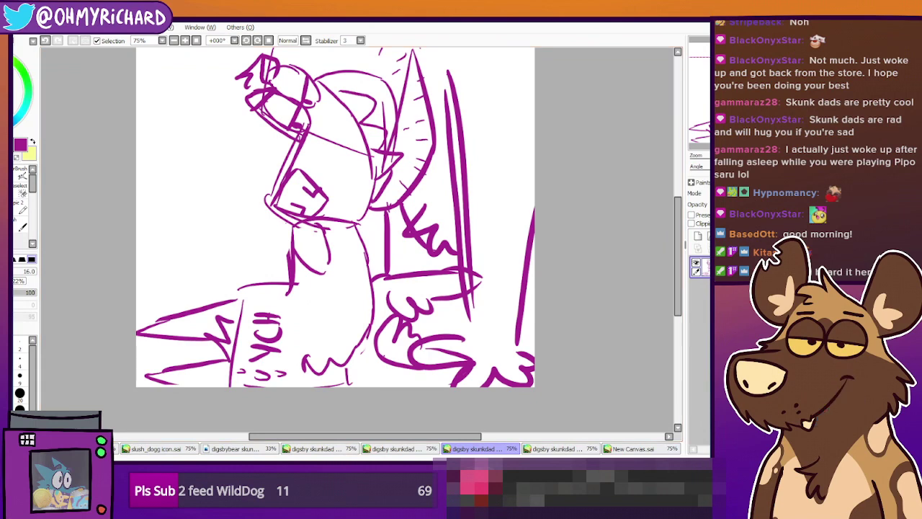
left_click(147, 450)
left_click(229, 449)
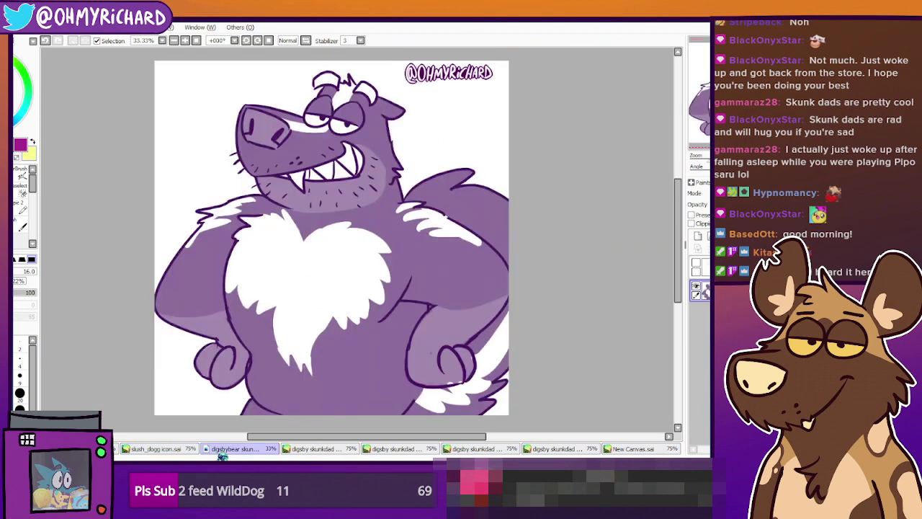
left_click(335, 450)
scroll(552, 358, "down", 1)
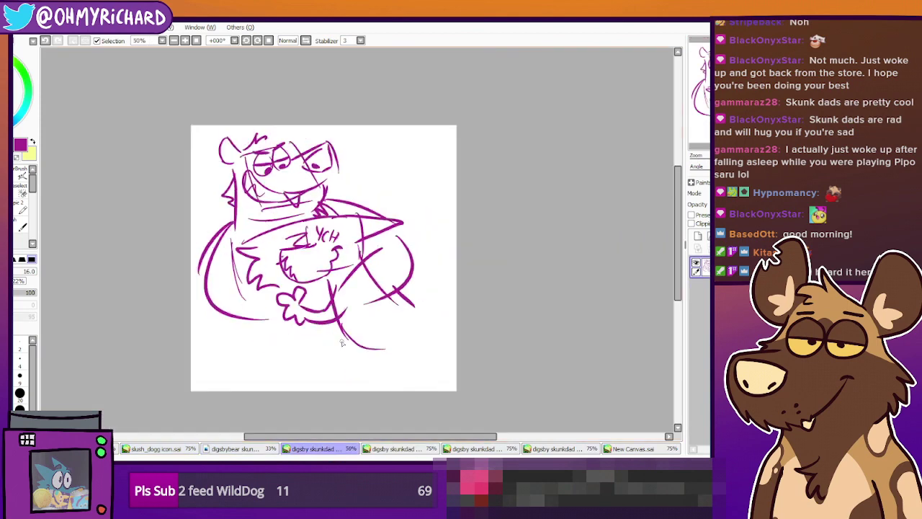
key("alt+Tab")
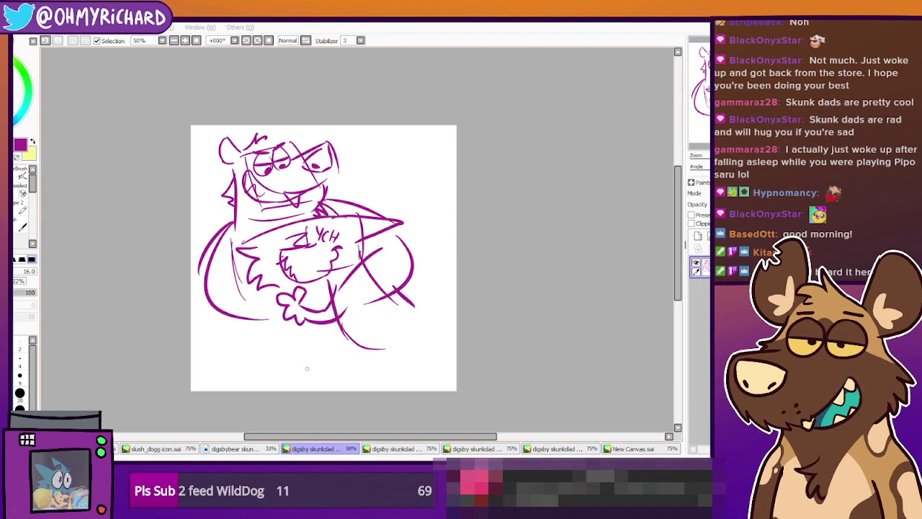
Review the second, third and fourth YCH sketches in order, viewing the second and third whole at 50% zoom
left_click(398, 448)
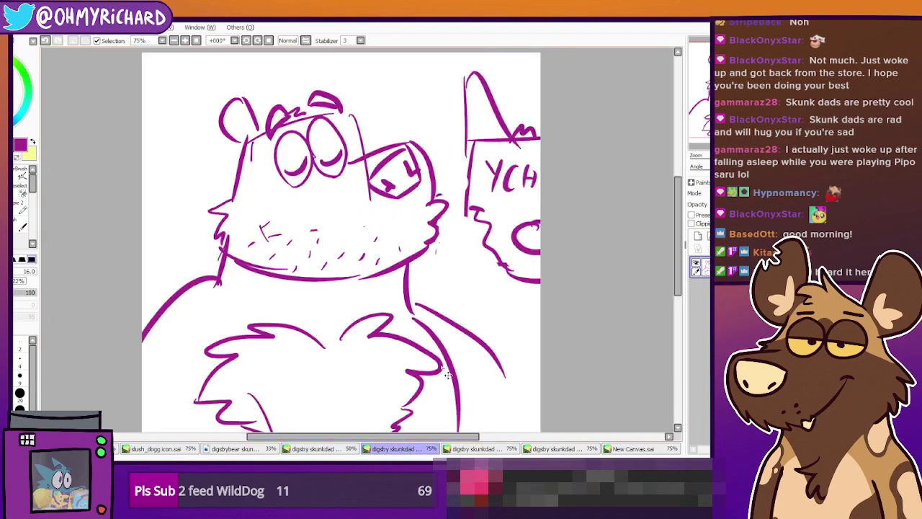
scroll(496, 288, "down", 1)
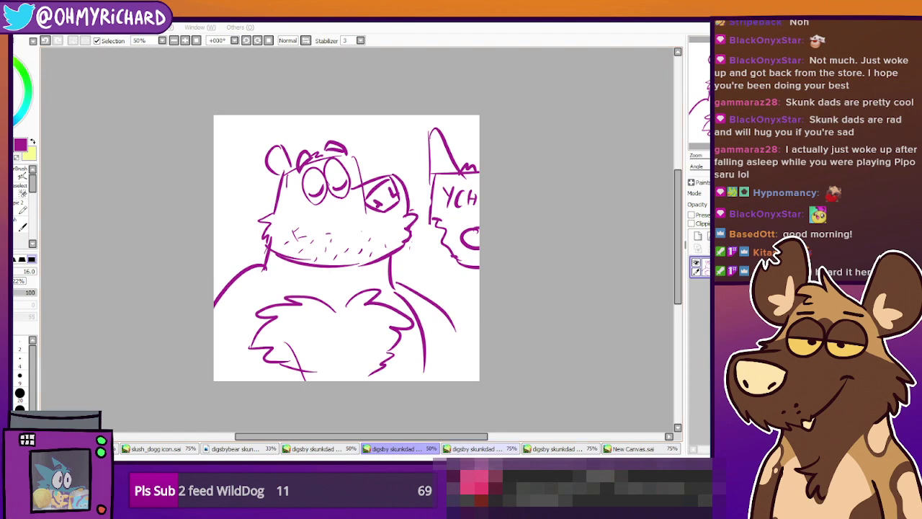
left_click(492, 451)
scroll(570, 361, "down", 1)
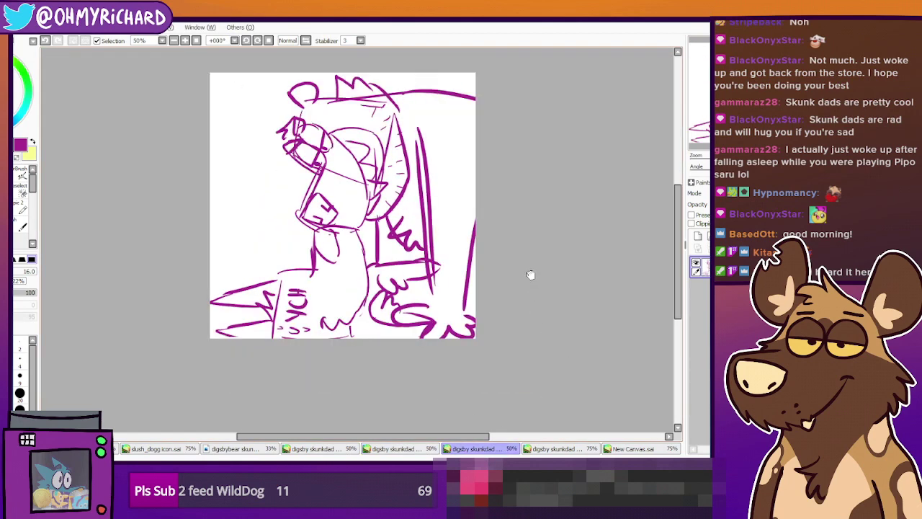
left_click_drag(530, 274, 515, 327)
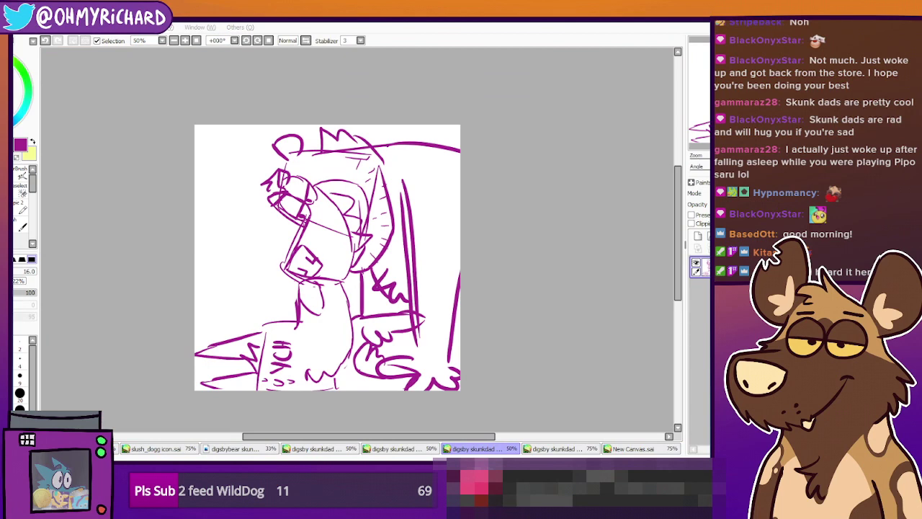
left_click(579, 450)
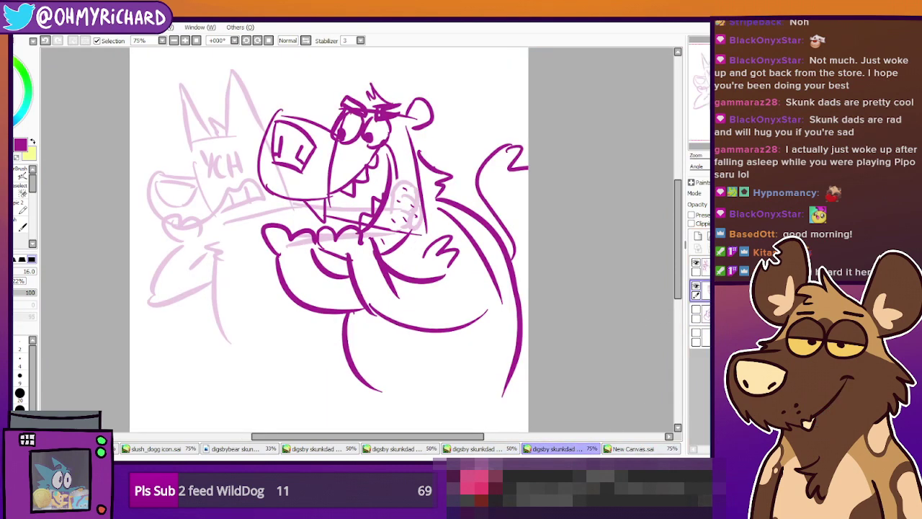
Compare the three bust versions in New Canvas.sai one layer at a time, ending on the one with chest fur and stubble
left_click(648, 449)
scroll(529, 309, "down", 1)
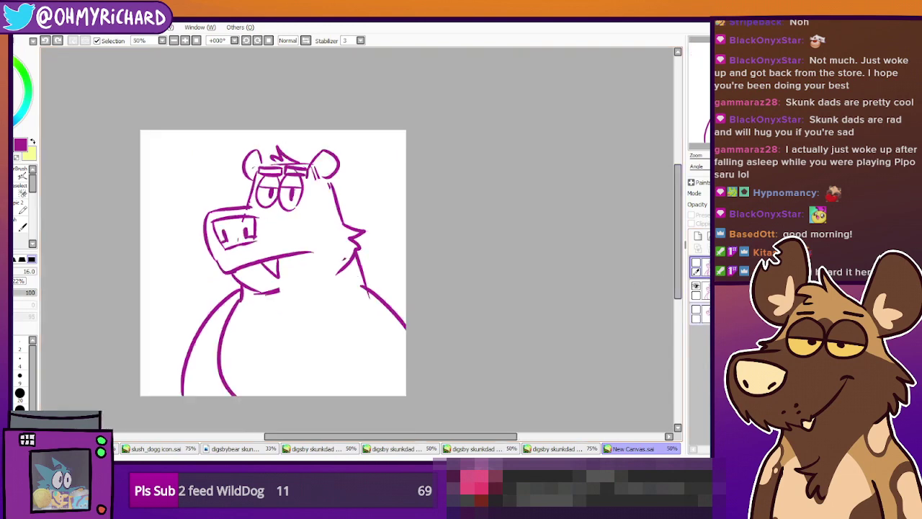
left_click(695, 265)
left_click(696, 286)
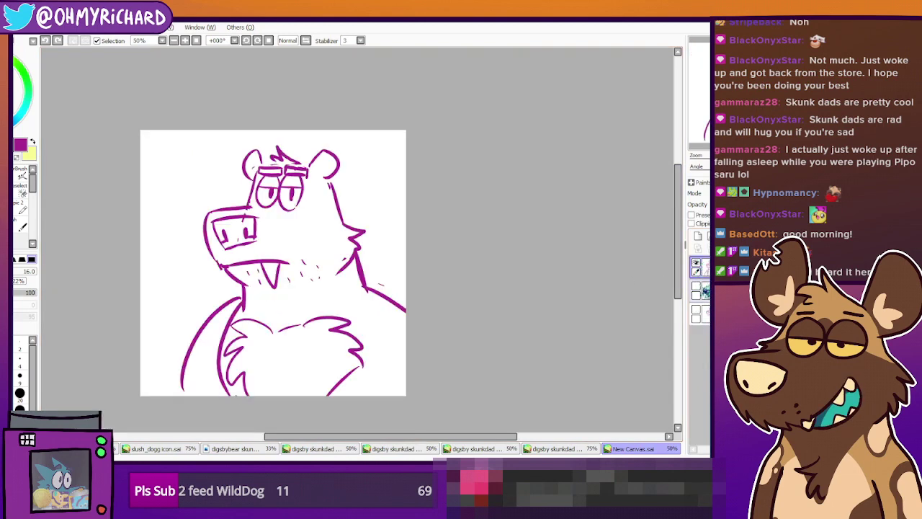
left_click(695, 286)
left_click(695, 309)
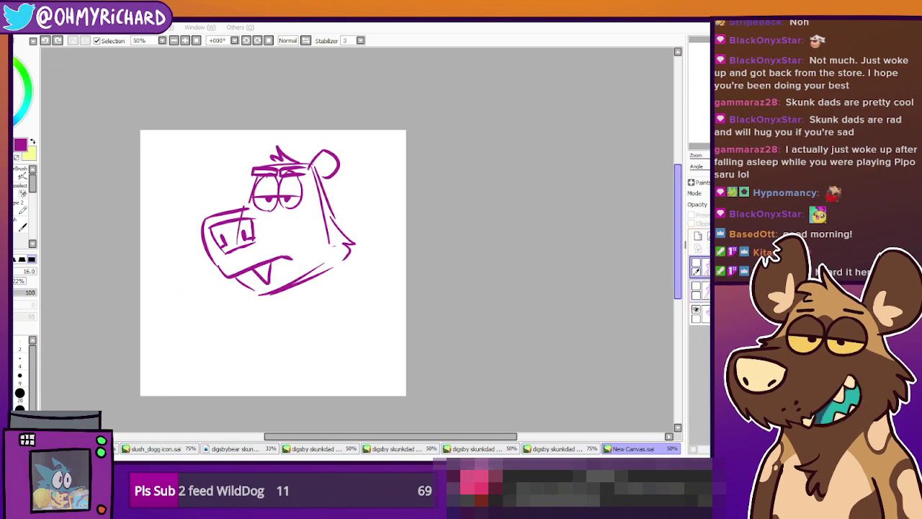
left_click(696, 310)
left_click(695, 285)
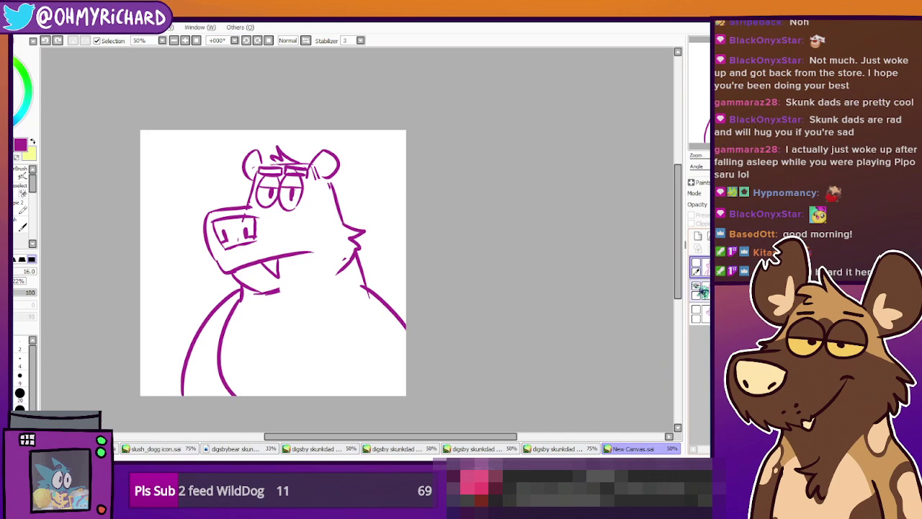
left_click(696, 286)
left_click(696, 264)
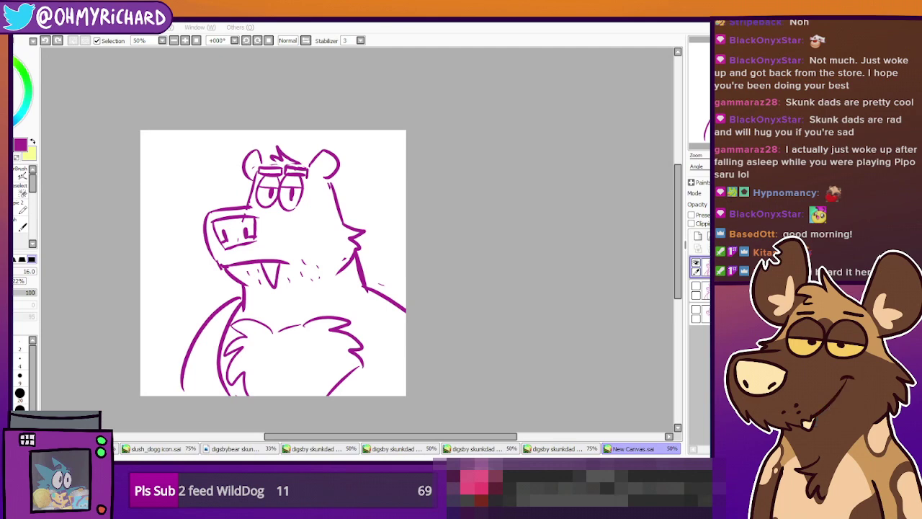
Compare the closed-eyed YCH sketch with the chest-fur version of the bust in New Canvas.sai
left_click(400, 448)
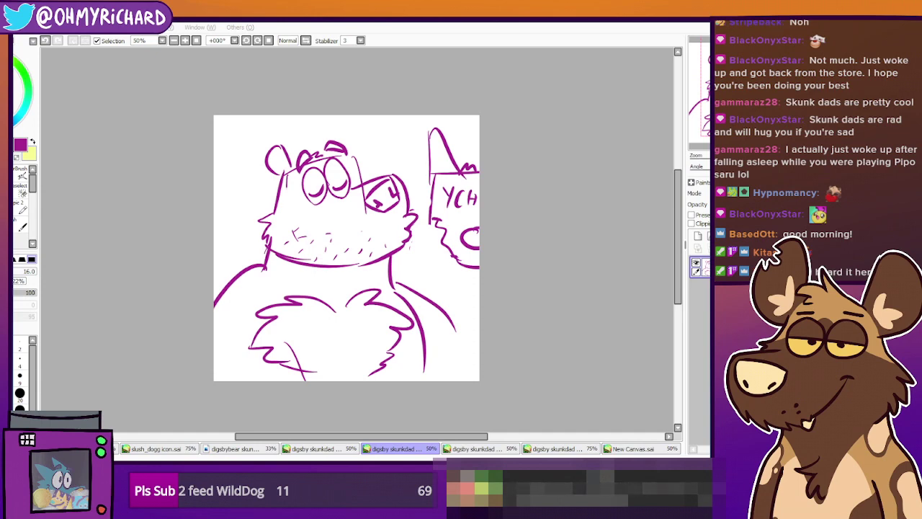
left_click_drag(192, 182, 212, 163)
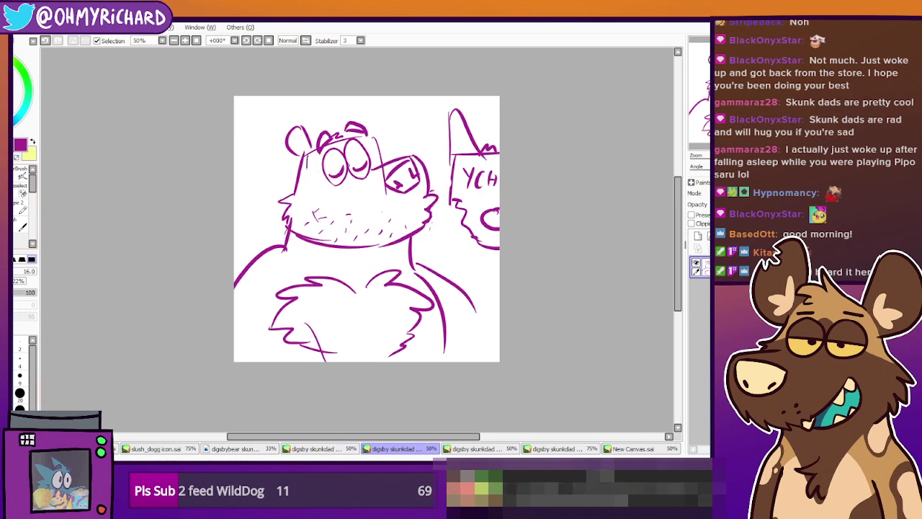
left_click(625, 448)
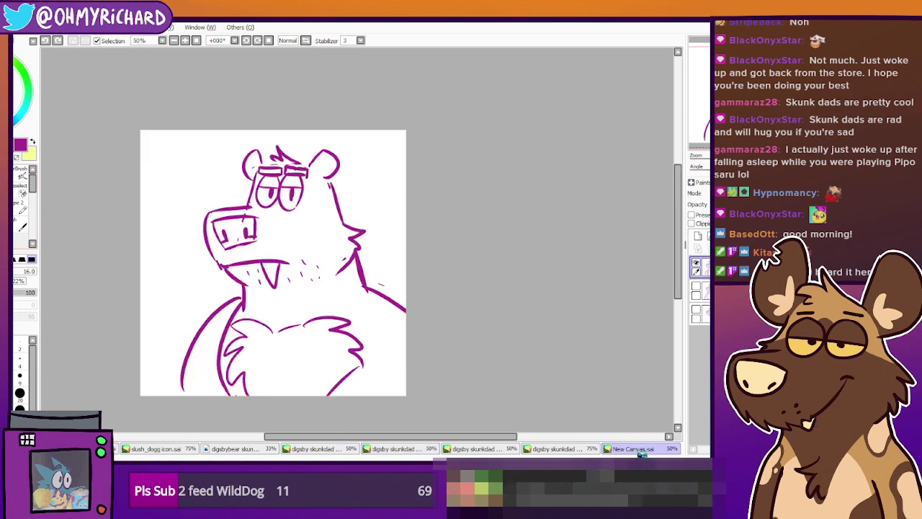
left_click_drag(484, 217, 465, 207)
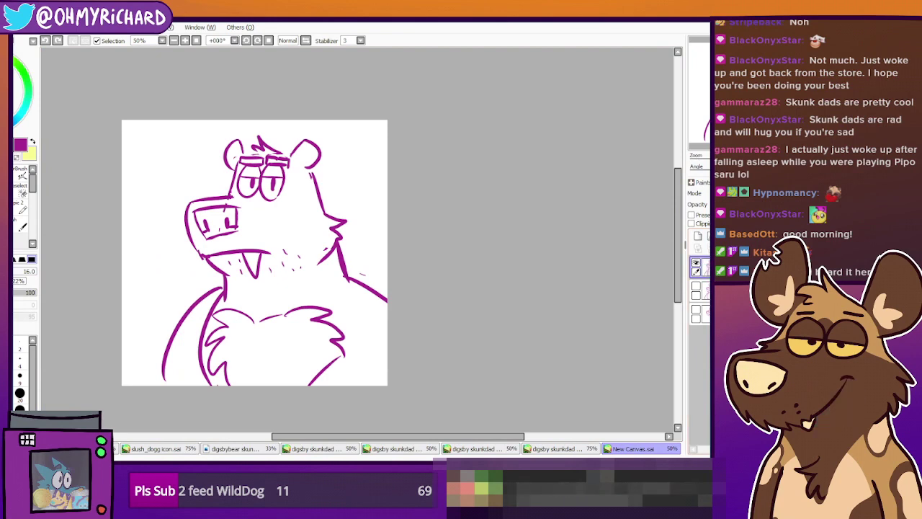
Show only the bust version without chest fur or stubble and make its layer active
left_click(697, 263)
left_click(697, 286)
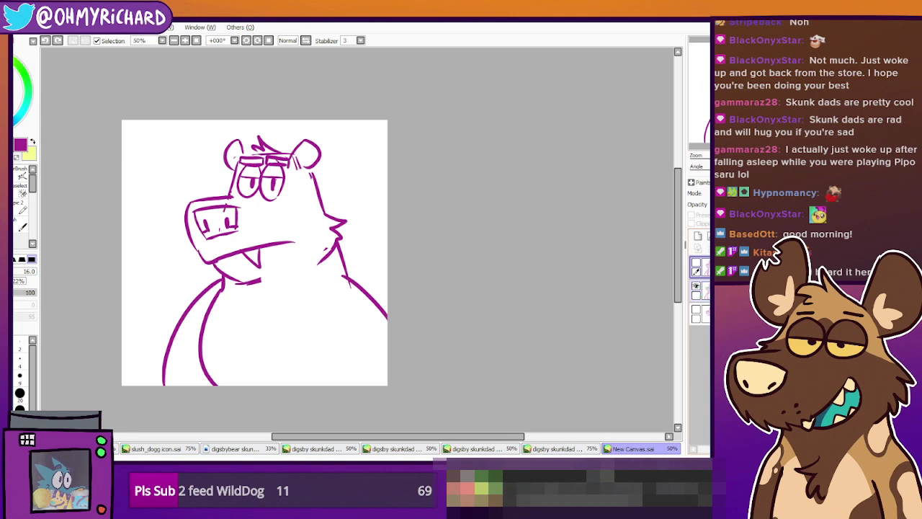
left_click(700, 288)
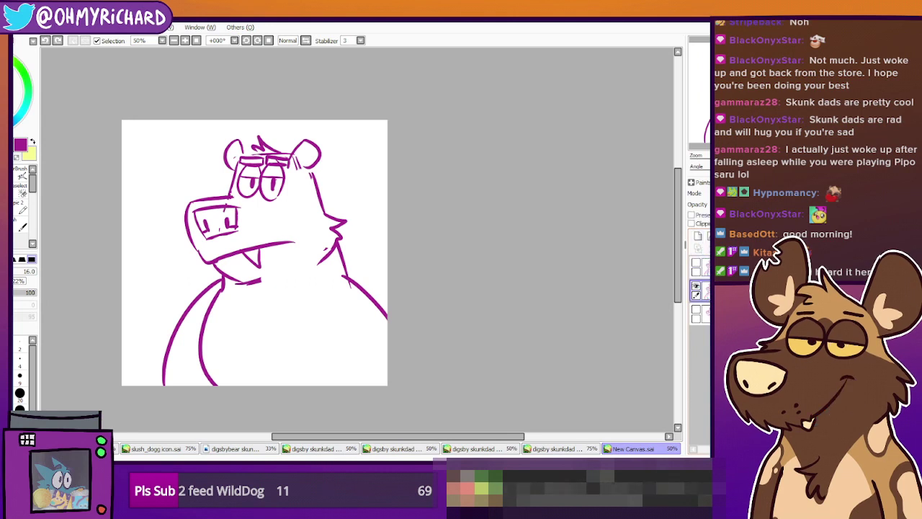
Fade the bust layer to a lighter opacity and add a new empty layer, placing the faded sketch above it
left_click(749, 204)
left_click(697, 235)
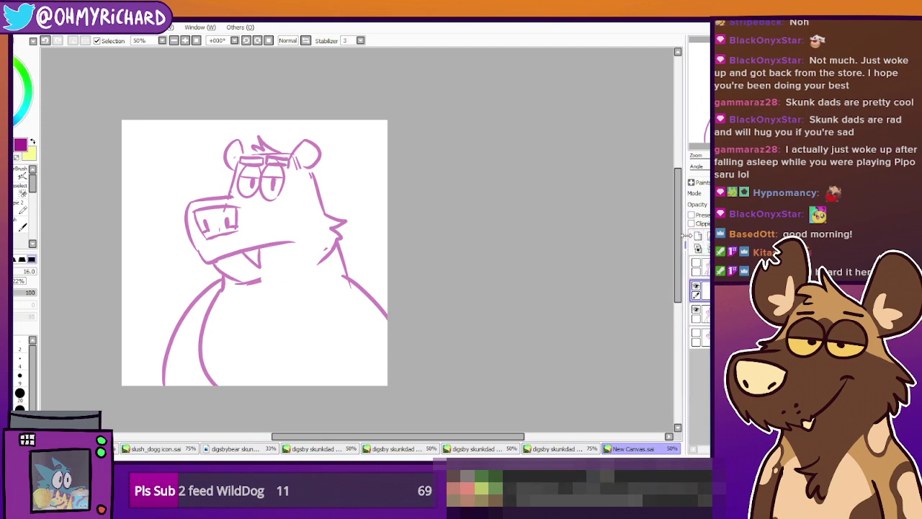
mouse_move(724, 314)
left_mouse_down()
mouse_move(724, 282)
mouse_move(724, 325)
left_mouse_up()
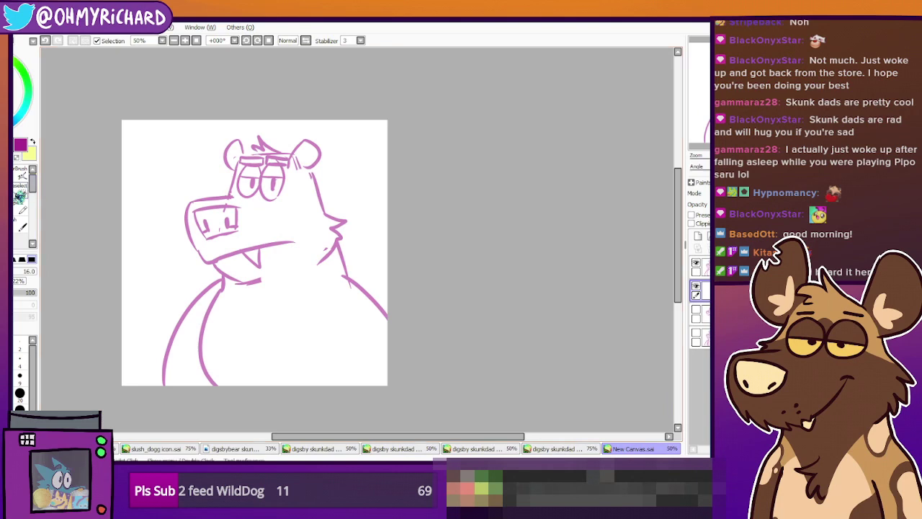
Erase the shoulder and arm lines below the neck on the faded bust layer
left_click(22, 193)
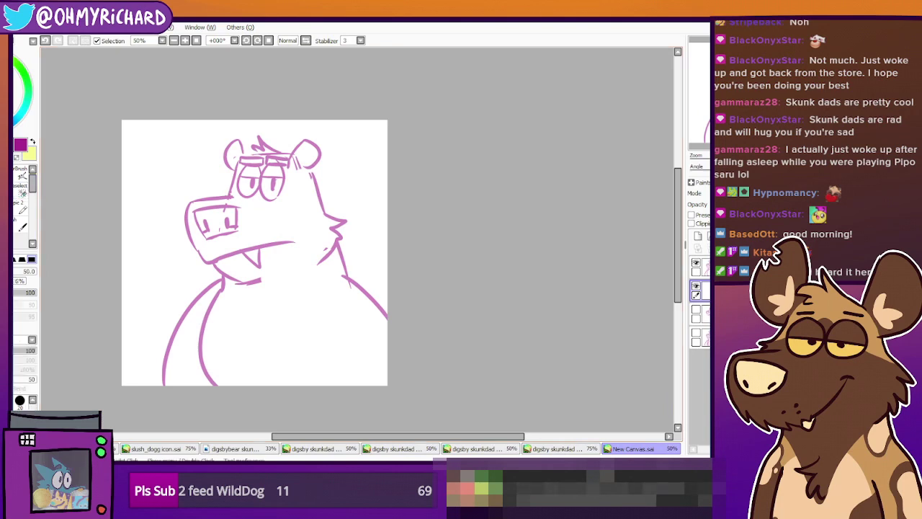
left_click(209, 345, "ctrl")
left_click_drag(209, 311, 213, 380)
left_click_drag(194, 302, 162, 369)
mouse_move(360, 305)
left_mouse_down()
mouse_move(366, 281)
mouse_move(392, 321)
left_mouse_up()
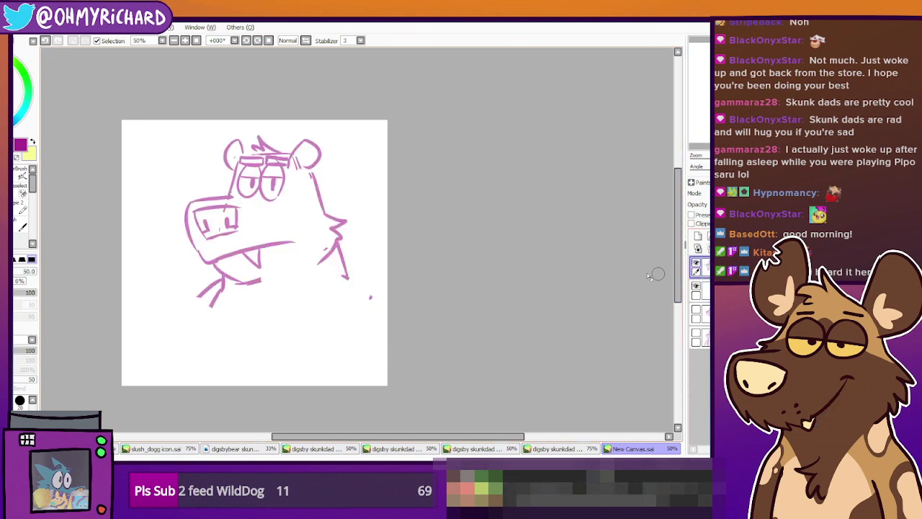
left_click(6, 189)
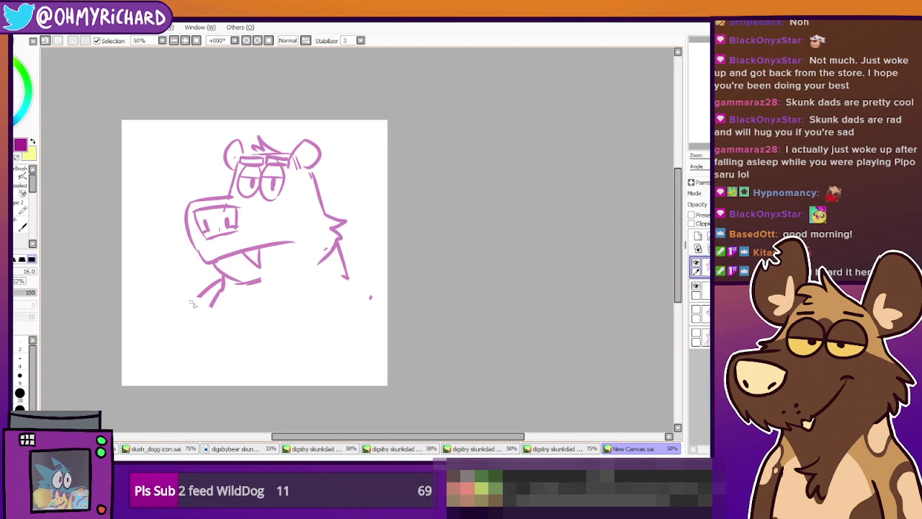
left_click_drag(213, 275, 160, 342)
key("ctrl+z")
left_click_drag(216, 273, 151, 355)
key("ctrl+z")
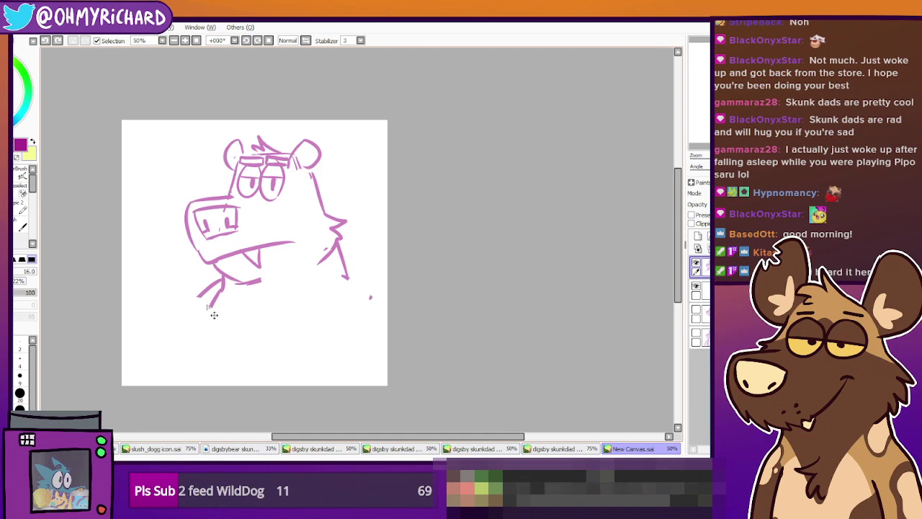
Erase the leftover shoulder stubs under the chin and redraw the outer shoulder curve and inner arm line on the muzzle's side
key("e")
mouse_move(217, 283)
left_mouse_down()
mouse_move(201, 295)
mouse_move(213, 303)
left_mouse_up()
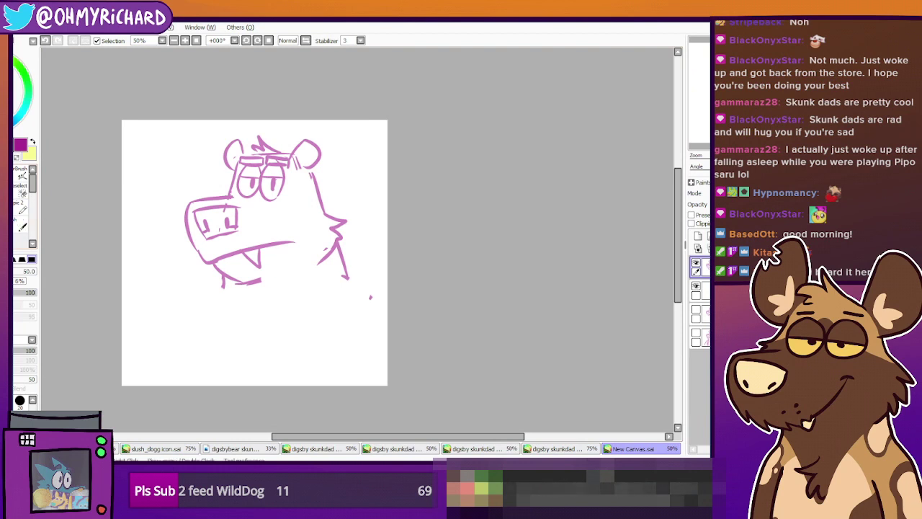
left_click(8, 209)
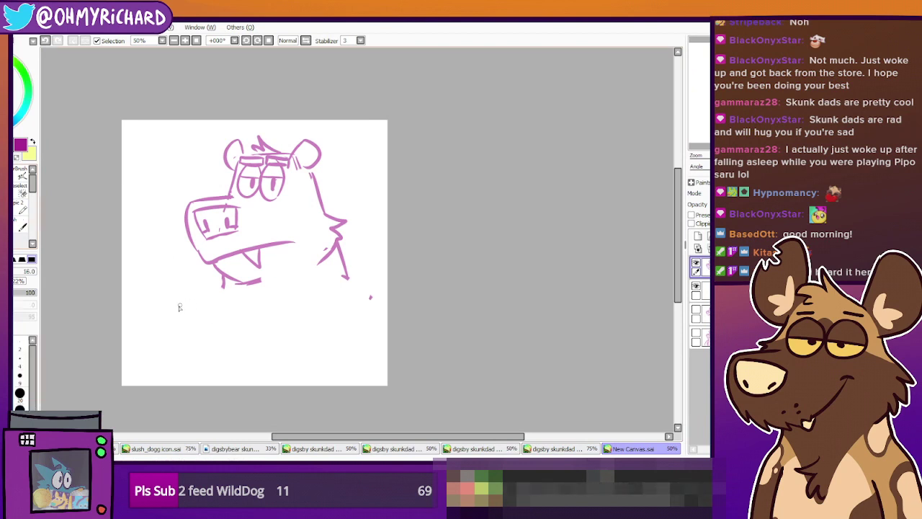
left_click_drag(217, 280, 164, 319)
key("ctrl+z")
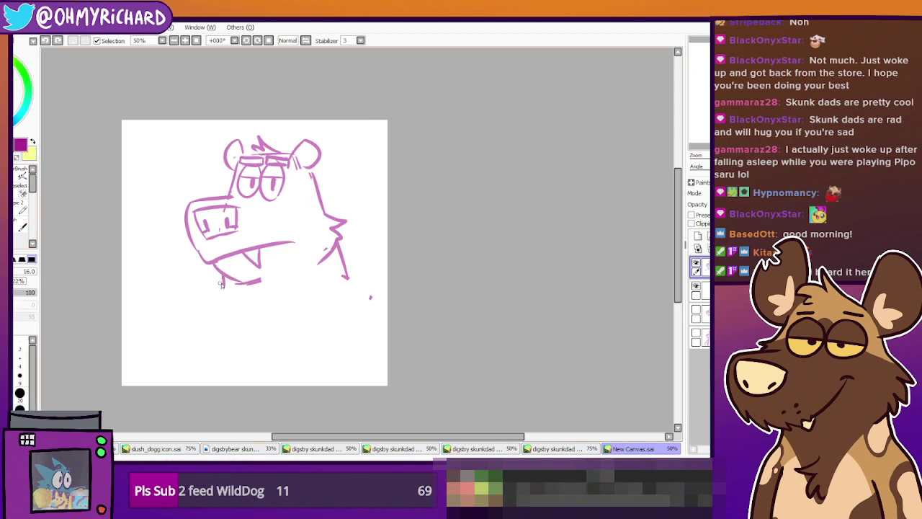
left_click_drag(218, 287, 185, 342)
key("ctrl+z")
left_click_drag(214, 285, 194, 356)
key("ctrl+z")
key("ctrl+z")
mouse_move(218, 288)
left_mouse_down()
mouse_move(218, 368)
mouse_move(216, 326)
mouse_move(205, 357)
left_mouse_up()
left_click_drag(218, 285, 171, 359)
key("ctrl+z")
left_click_drag(218, 286, 159, 347)
key("ctrl+z")
left_click_drag(217, 286, 155, 360)
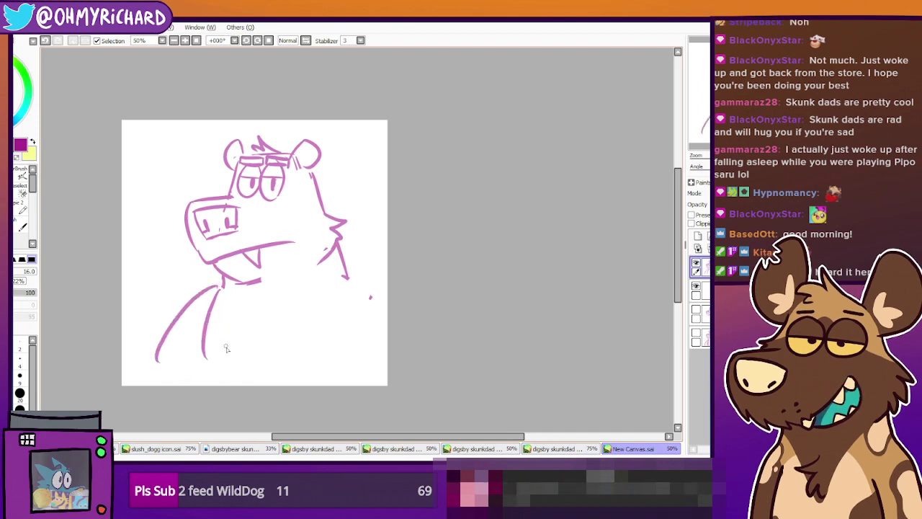
Draw the forearm folded across the chest, ending in a hand with curled fingers
left_click_drag(205, 338, 317, 379)
key("ctrl+z")
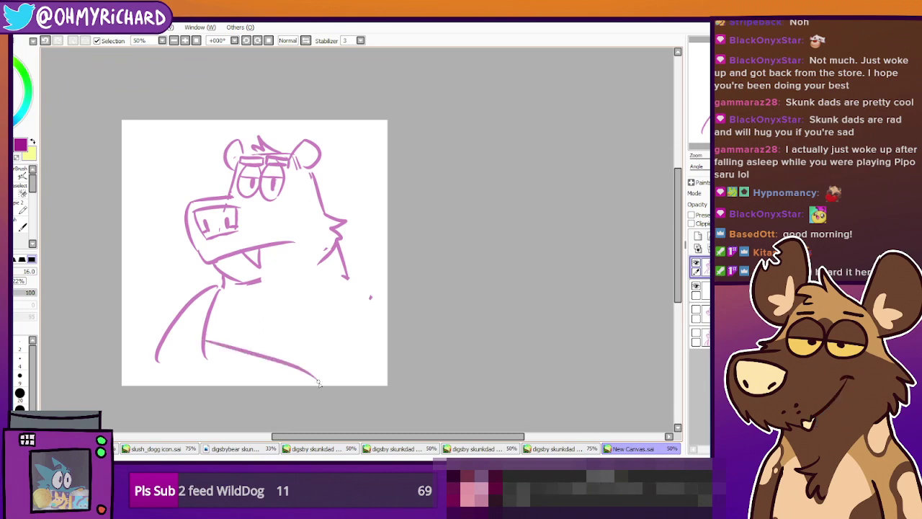
key("ctrl+z")
left_click_drag(263, 349, 331, 315)
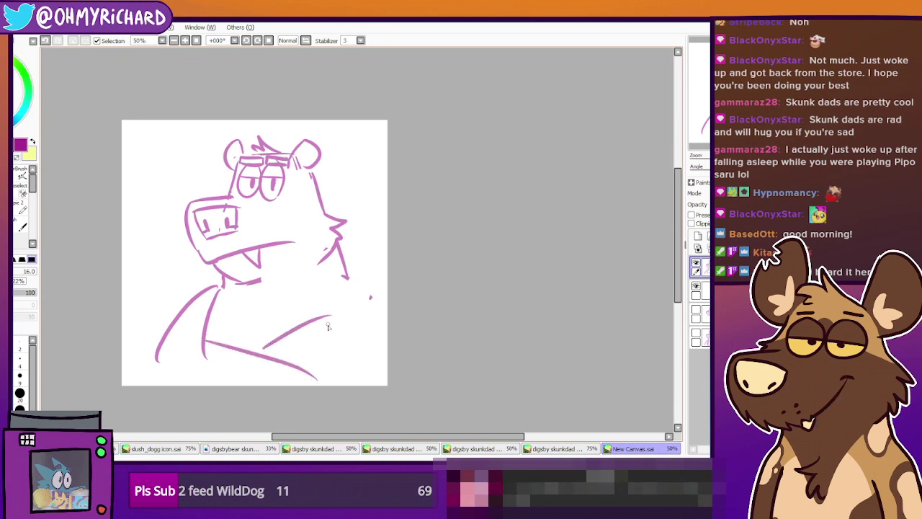
key("ctrl+z")
left_click_drag(257, 347, 330, 321)
key("ctrl+z")
mouse_move(256, 346)
left_mouse_down()
mouse_move(340, 325)
mouse_move(338, 363)
left_mouse_up()
key("ctrl+z")
mouse_move(322, 317)
left_mouse_down()
mouse_move(357, 338)
mouse_move(362, 366)
mouse_move(335, 361)
mouse_move(331, 344)
mouse_move(339, 386)
mouse_move(318, 357)
mouse_move(310, 379)
left_mouse_up()
key("ctrl+z")
key("ctrl+z")
key("ctrl+z")
key("ctrl+z")
mouse_move(314, 324)
left_mouse_down()
mouse_move(355, 364)
mouse_move(330, 348)
mouse_move(333, 380)
mouse_move(298, 371)
left_mouse_up()
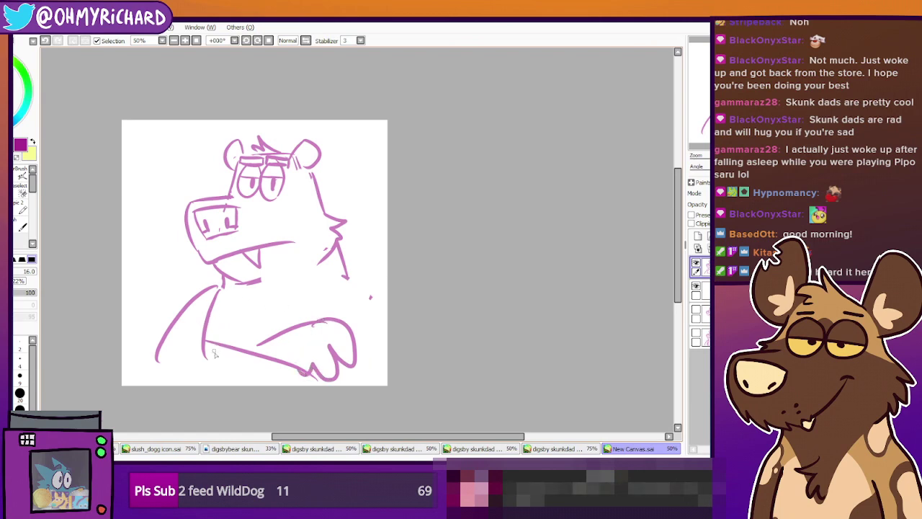
Add the elbow curve and the opposite shoulder's outline, and erase the inner arm line above the folded forearm
left_click_drag(154, 356, 172, 384)
left_click_drag(345, 277, 386, 360)
key("ctrl+z")
mouse_move(344, 275)
left_mouse_down()
mouse_move(387, 351)
mouse_move(353, 291)
mouse_move(386, 378)
left_mouse_up()
key("ctrl+z")
left_click(6, 193)
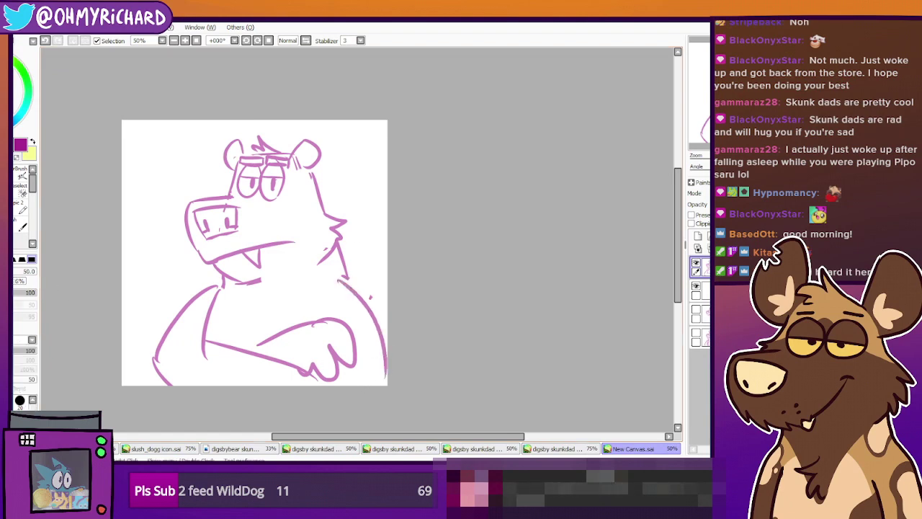
mouse_move(212, 354)
left_mouse_down()
mouse_move(214, 326)
mouse_move(201, 330)
mouse_move(216, 304)
left_mouse_up()
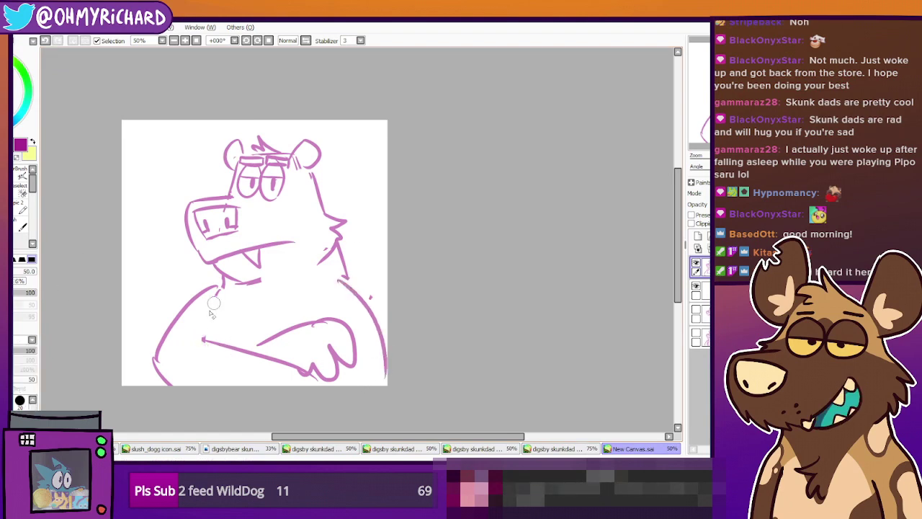
left_click(6, 209)
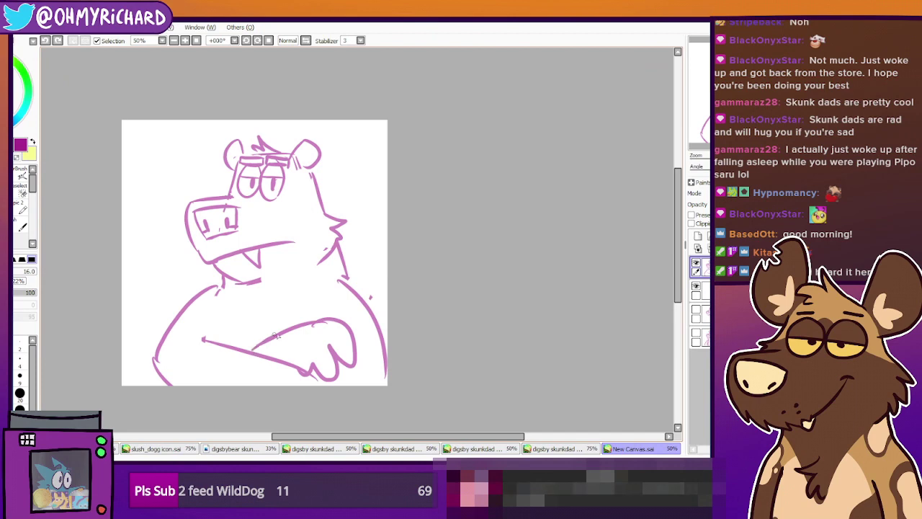
Lasso the folded forearm and hand, shift them slightly away from the elbow, and clear the selection
mouse_move(353, 378)
left_mouse_down()
mouse_move(357, 313)
mouse_move(242, 311)
mouse_move(274, 403)
left_mouse_up()
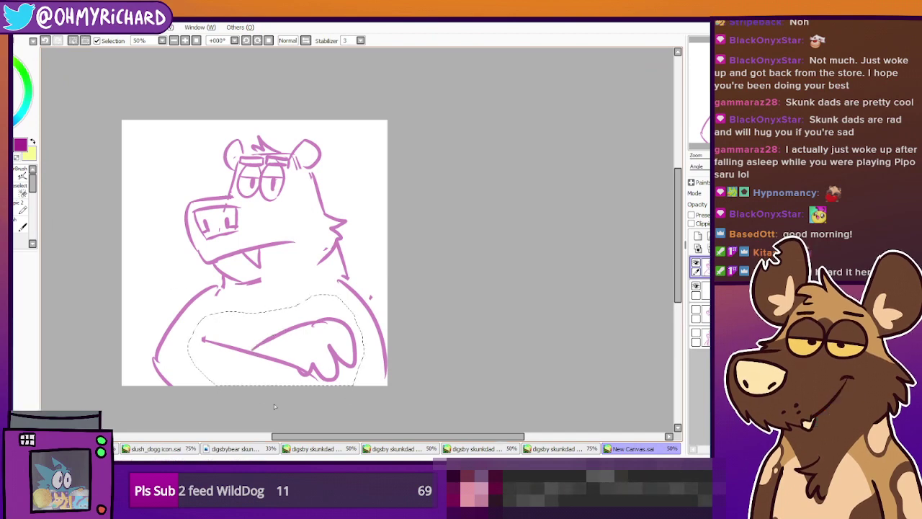
mouse_move(310, 344)
left_mouse_down()
mouse_move(307, 357)
mouse_move(313, 348)
left_mouse_up()
key("ctrl+d")
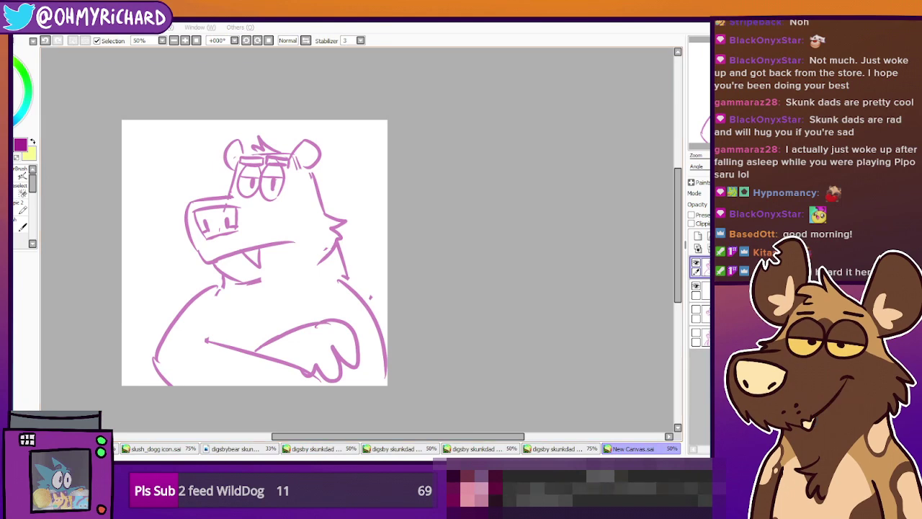
Fade the crossed-arm bust sketch to a very light opacity and add a new layer above it for drawing
left_click(16, 225)
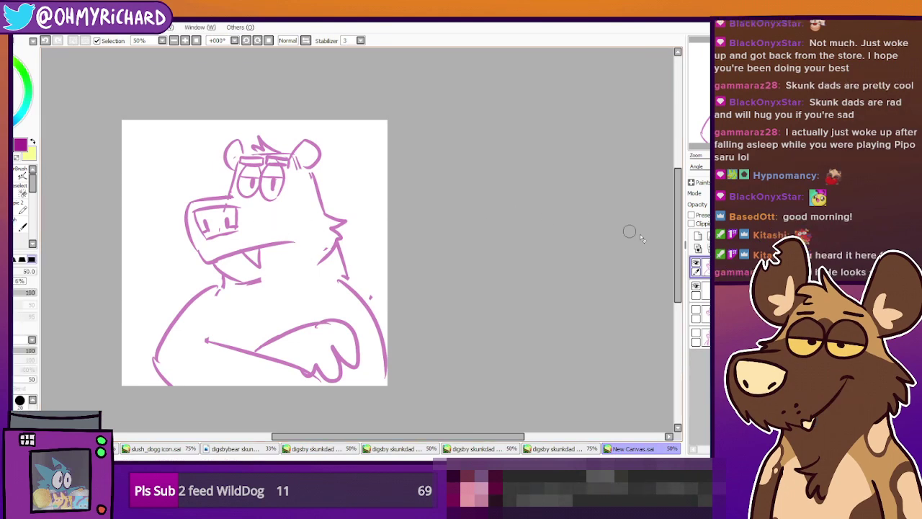
left_click_drag(772, 204, 721, 204)
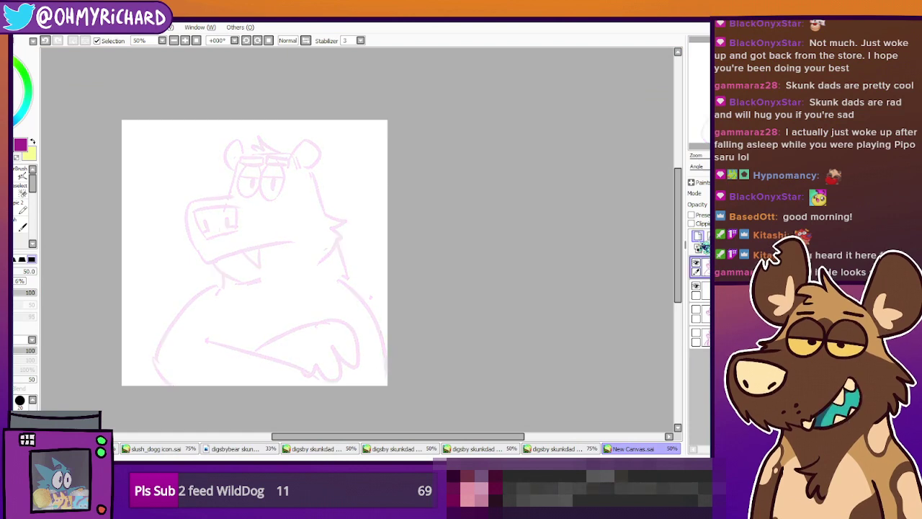
left_click(698, 237)
left_click(6, 175)
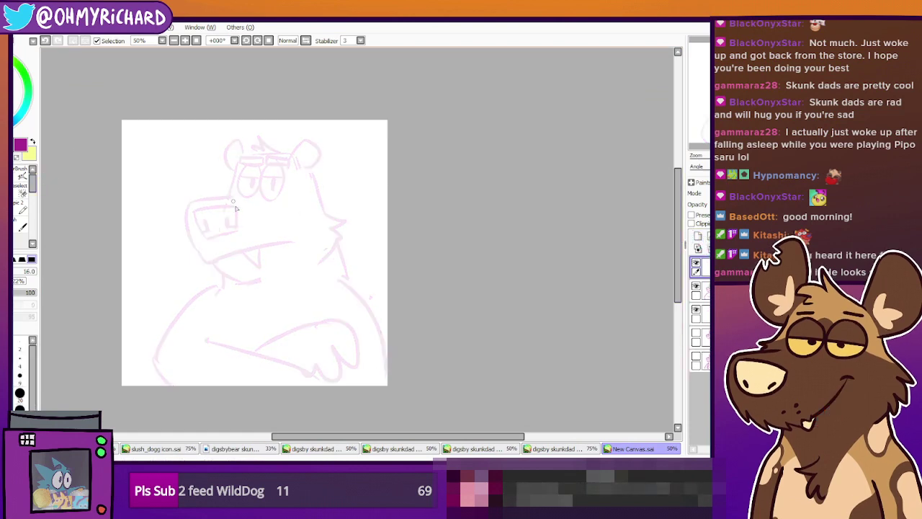
Draw two half-lidded oval eyes with pupils over the faded head
mouse_move(257, 167)
left_mouse_down()
mouse_move(242, 184)
mouse_move(265, 199)
left_mouse_up()
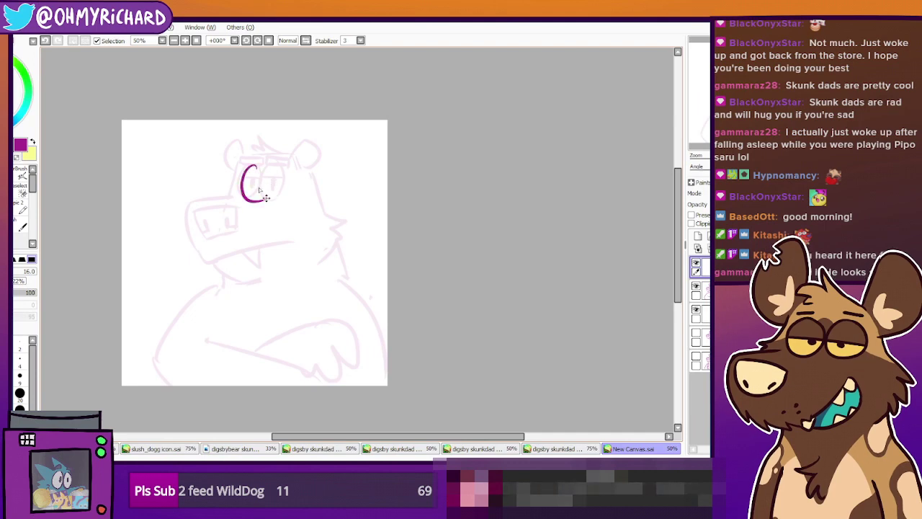
key("ctrl+z")
mouse_move(254, 166)
left_mouse_down()
mouse_move(250, 198)
mouse_move(255, 164)
mouse_move(278, 194)
mouse_move(284, 173)
mouse_move(273, 160)
mouse_move(291, 178)
mouse_move(251, 186)
mouse_move(274, 188)
left_mouse_up()
key("ctrl+z")
key("ctrl+z")
key("ctrl+z")
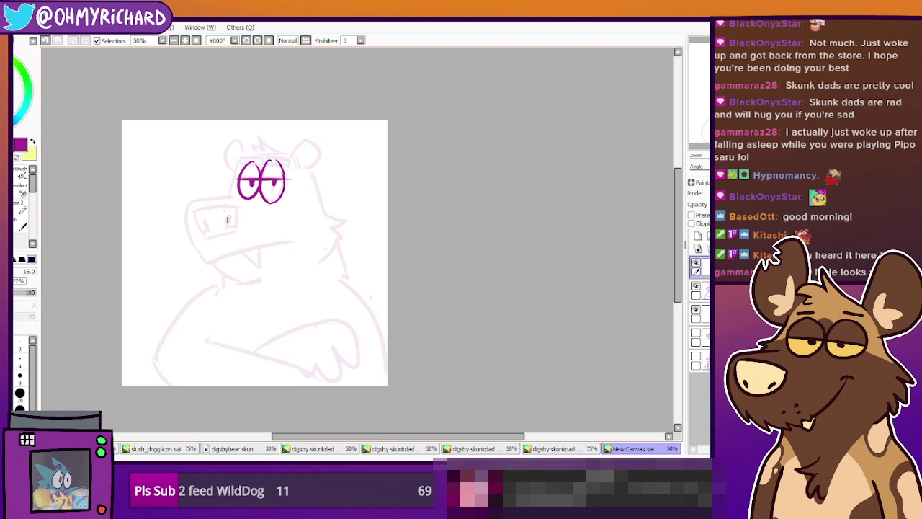
key("ctrl+z")
mouse_move(228, 216)
left_mouse_down()
mouse_move(284, 223)
mouse_move(245, 249)
mouse_move(273, 219)
mouse_move(244, 242)
mouse_move(282, 256)
left_mouse_up()
key("ctrl+z")
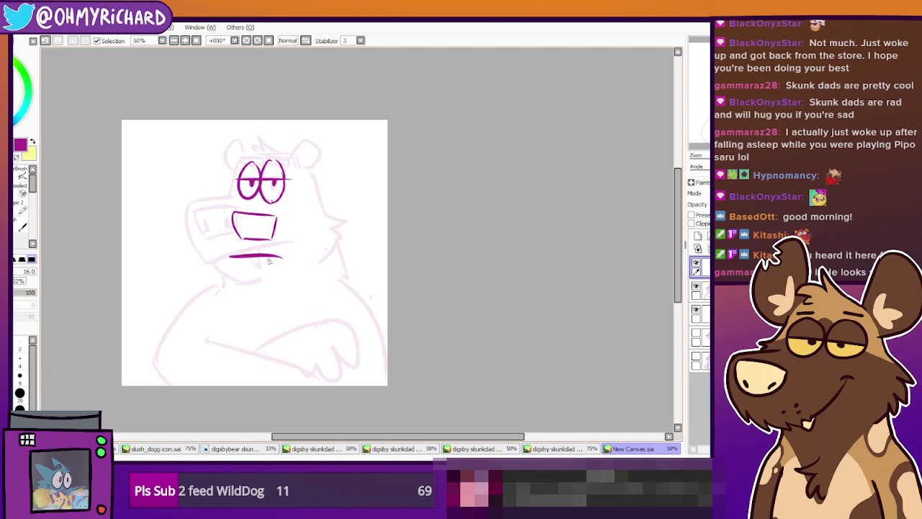
left_click_drag(226, 213, 232, 263)
key("ctrl+z")
key("ctrl+z")
key("ctrl+z")
key("ctrl+z")
key("ctrl+z")
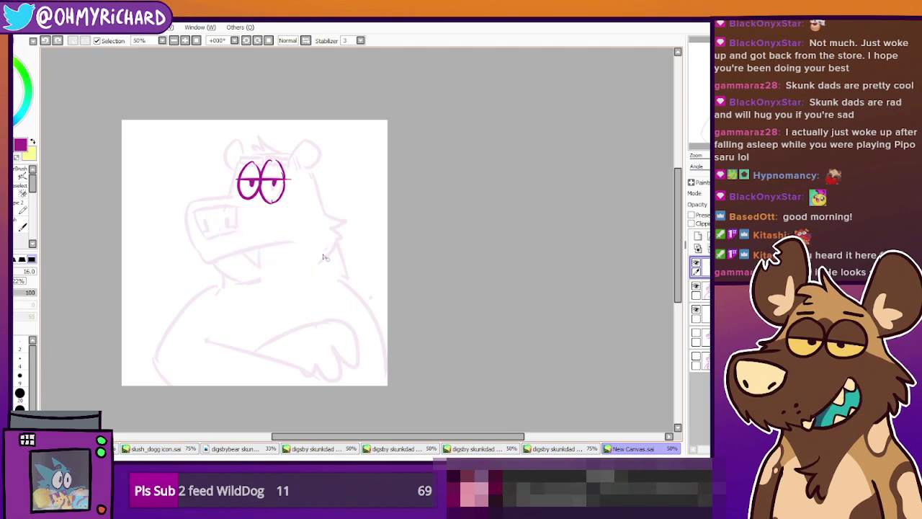
Draw the slanted sides of the front-facing head, the horizontal muzzle lines and the thick eyebrows
left_click_drag(237, 158, 215, 230)
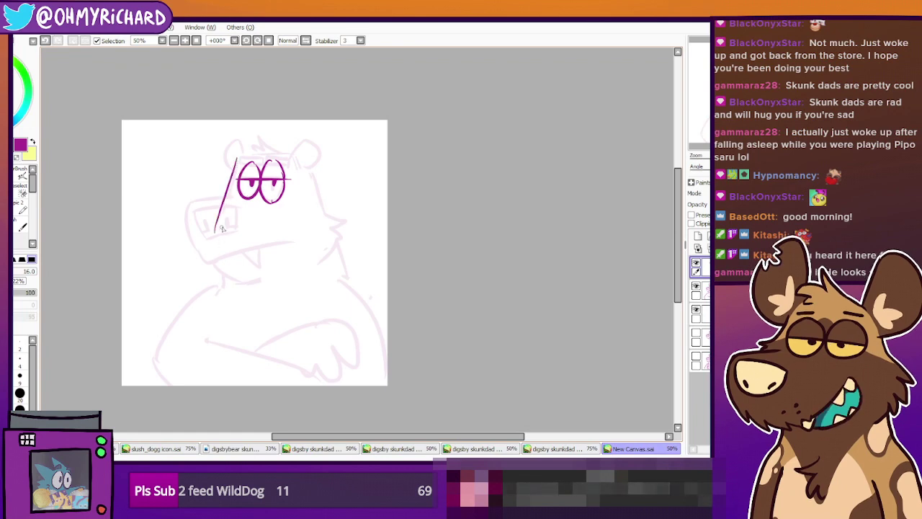
key("ctrl+z")
mouse_move(236, 164)
left_mouse_down()
mouse_move(223, 256)
mouse_move(311, 243)
mouse_move(309, 251)
mouse_move(299, 160)
left_mouse_up()
left_click_drag(230, 206, 290, 212)
key("ctrl+z")
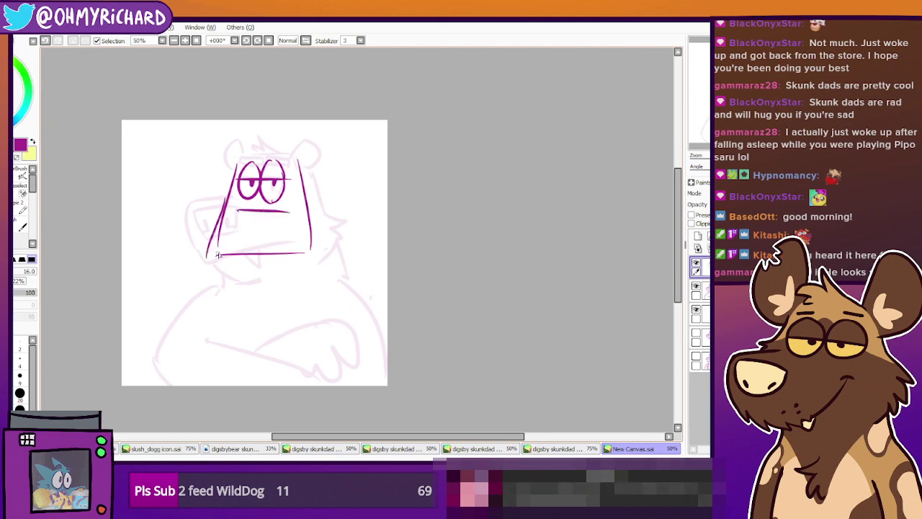
key("ctrl+z")
mouse_move(259, 162)
left_mouse_down()
mouse_move(243, 161)
mouse_move(267, 154)
left_mouse_up()
Draw the wide nose with two nostrils and the mouth line with two downward fangs
mouse_move(232, 214)
left_mouse_down()
mouse_move(241, 242)
mouse_move(277, 241)
left_mouse_up()
key("ctrl+z")
left_click_drag(293, 209, 283, 237)
left_click_drag(228, 266, 297, 264)
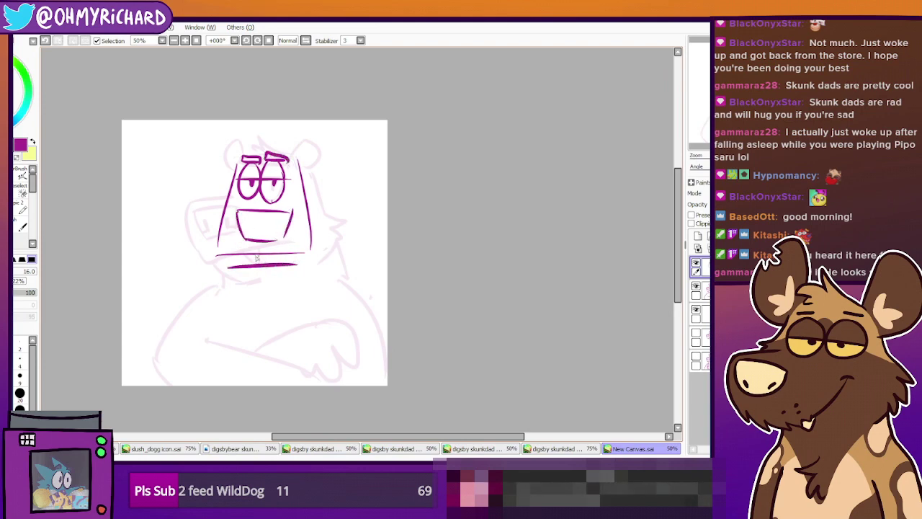
left_click_drag(231, 266, 295, 268)
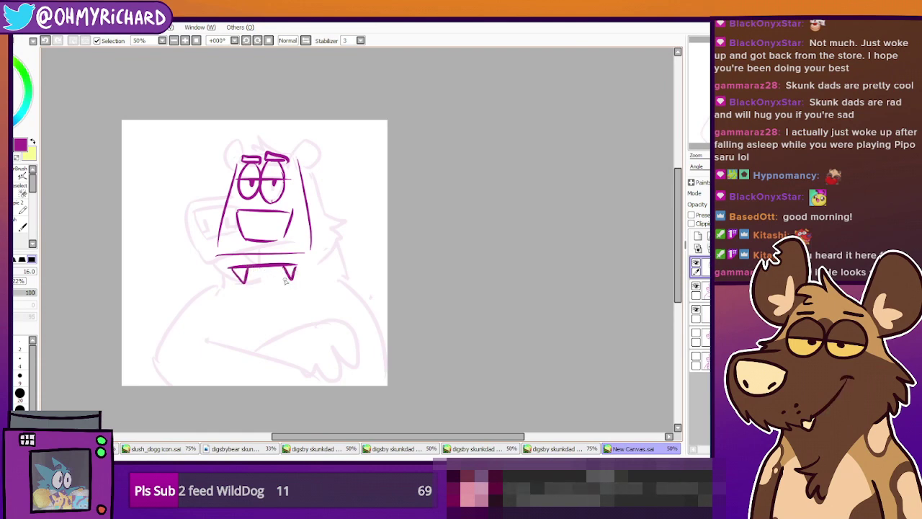
mouse_move(249, 225)
left_mouse_down()
mouse_move(250, 236)
mouse_move(278, 239)
left_mouse_up()
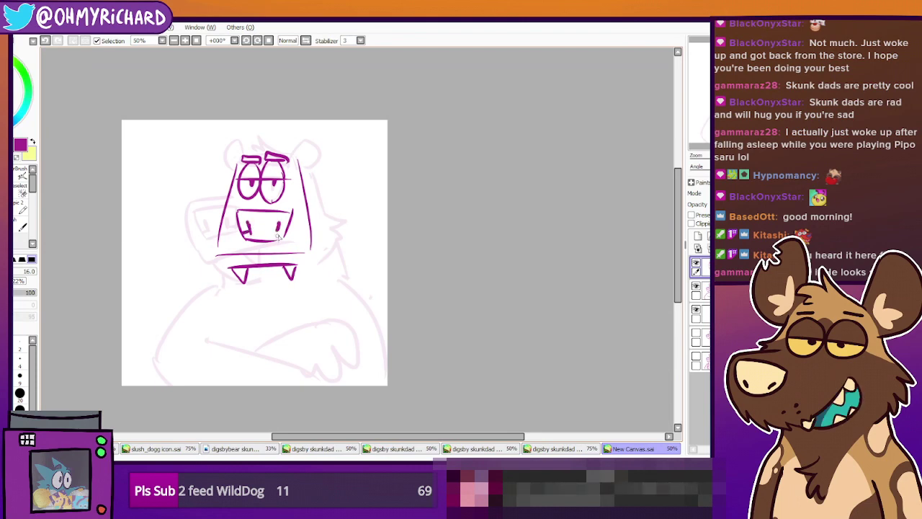
Draw curved muzzle sides bulging out on both sides of the nose and joining the head's outline
left_click_drag(218, 208, 230, 278)
key("ctrl+z")
key("ctrl+z")
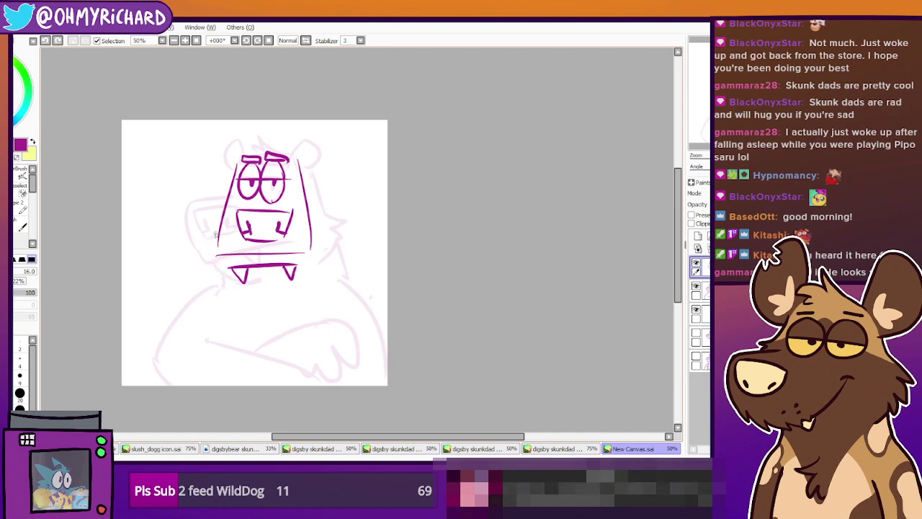
left_click_drag(217, 210, 220, 275)
key("ctrl+z")
left_click_drag(218, 205, 222, 270)
key("ctrl+z")
left_click_drag(207, 213, 225, 274)
key("ctrl+z")
left_click_drag(214, 208, 220, 268)
left_click_drag(321, 220, 299, 264)
key("ctrl+z")
left_click_drag(317, 216, 297, 271)
mouse_move(213, 209)
left_mouse_down()
mouse_move(315, 211)
mouse_move(216, 209)
mouse_move(235, 199)
left_mouse_up()
key("ctrl+z")
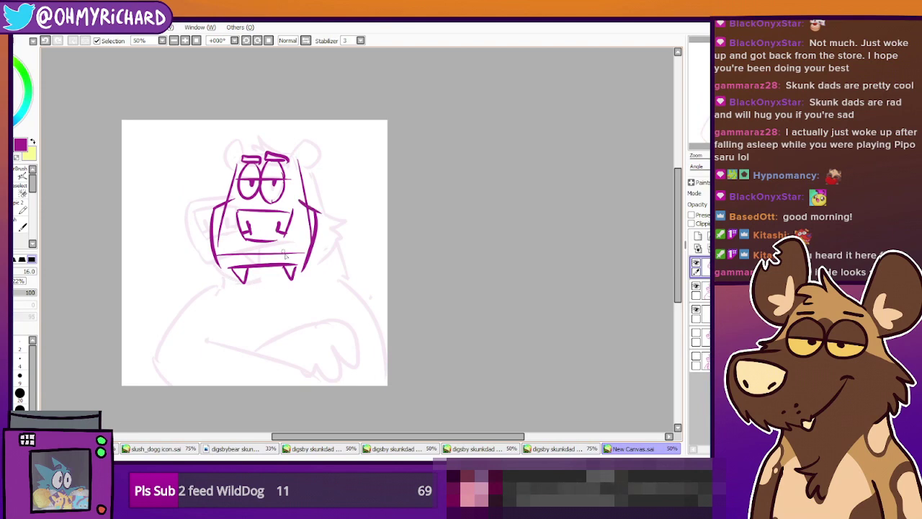
left_click_drag(246, 150, 228, 161)
key("ctrl+z")
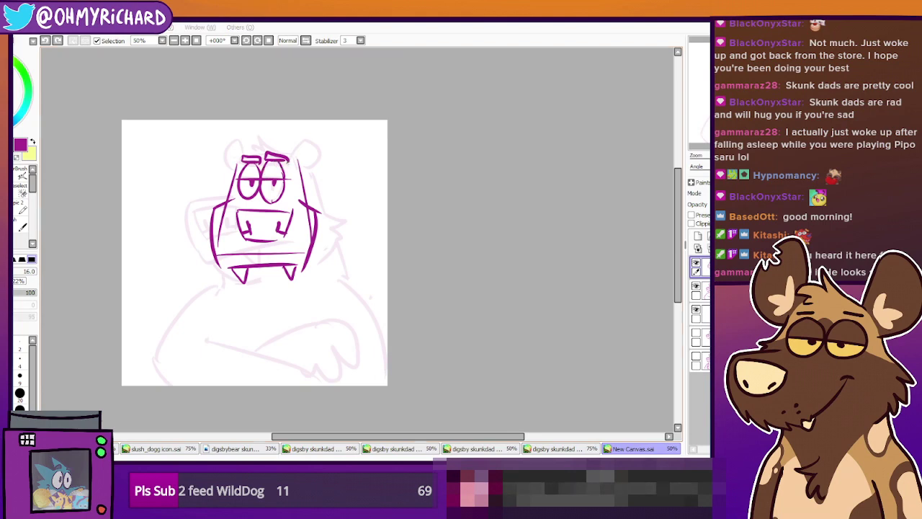
key("alt+Tab")
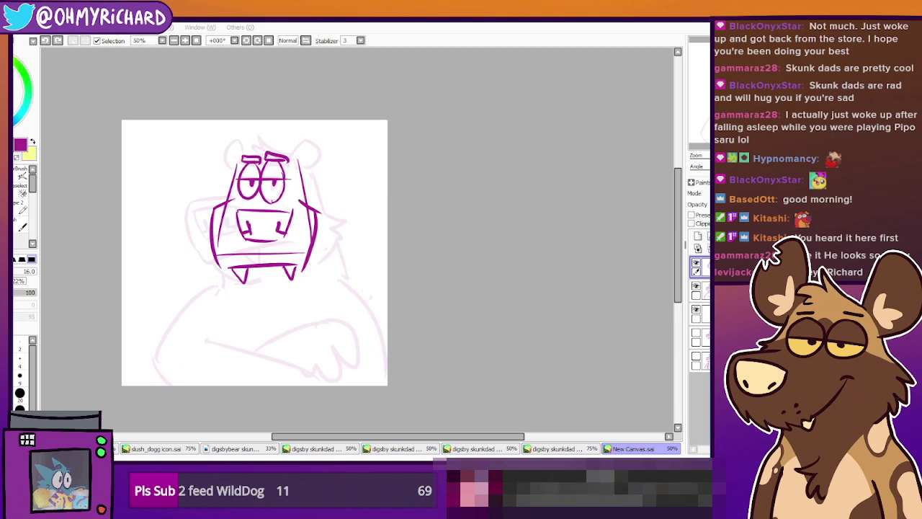
left_click(484, 146)
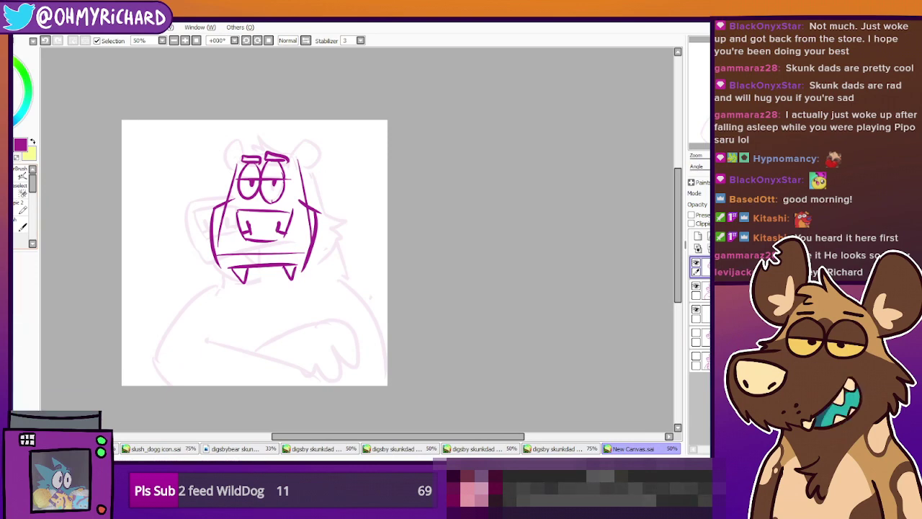
Toggle the new face layer off and on to compare it with the faded bust sketch
left_click(696, 263)
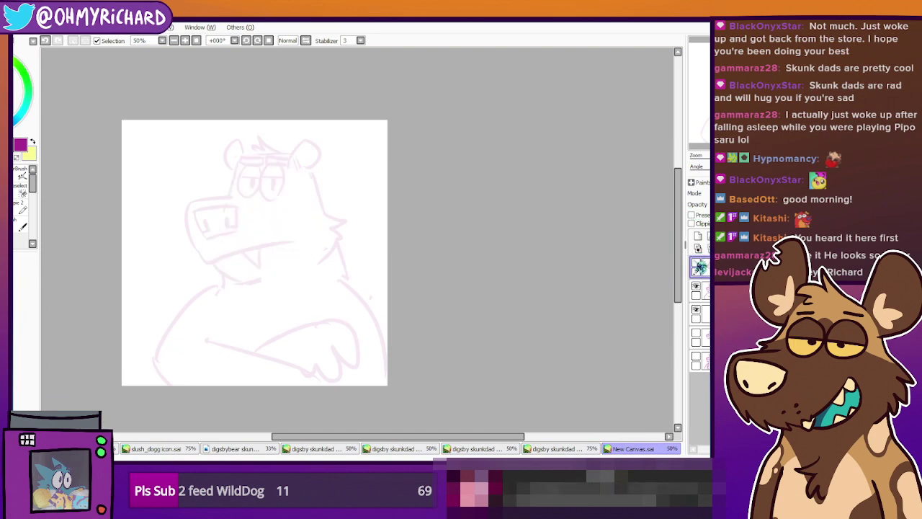
left_click(696, 264)
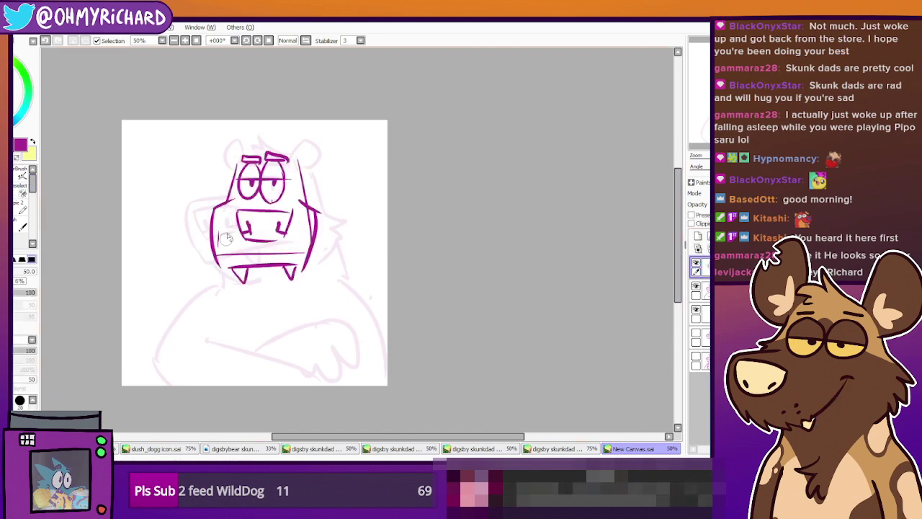
Erase the extra horizontal line across the muzzle and the slanted head sides inside the cheeks
left_click_drag(278, 253, 291, 252)
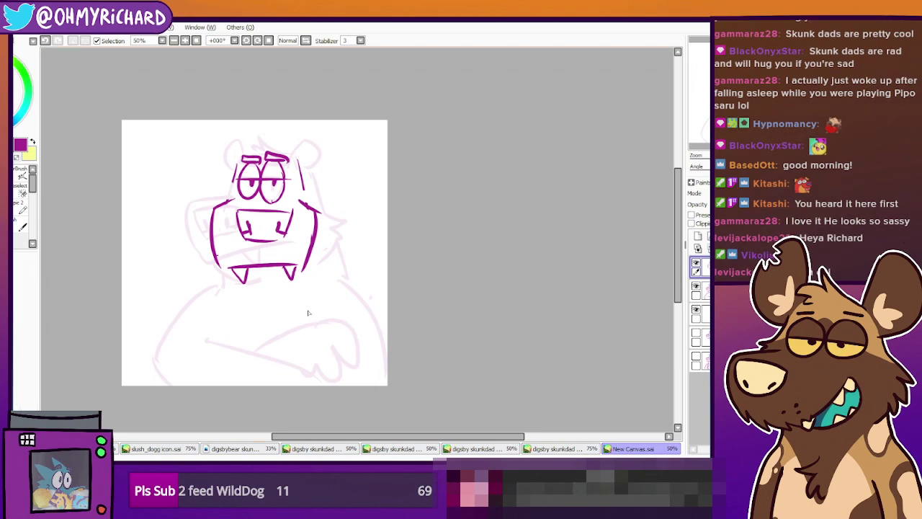
scroll(300, 308, "up", 1)
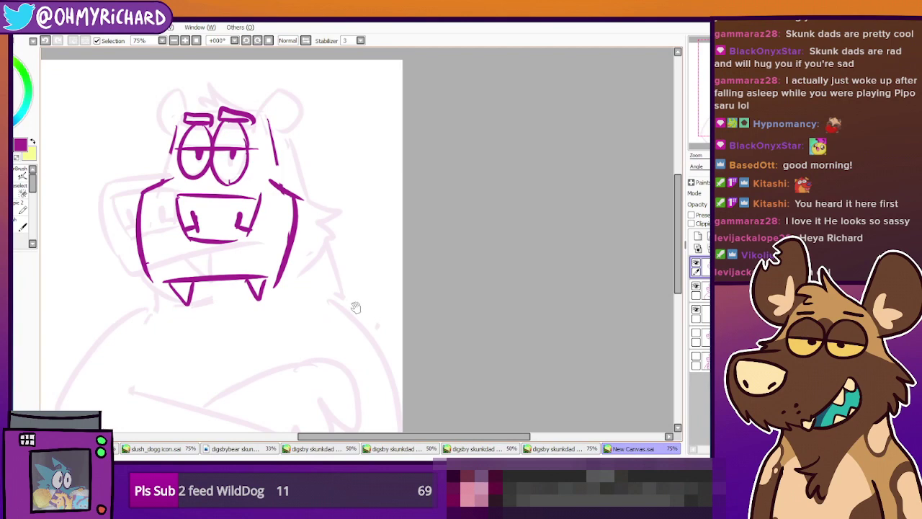
left_click_drag(353, 308, 444, 352)
mouse_move(389, 356)
left_mouse_down()
mouse_move(422, 312)
mouse_move(409, 234)
mouse_move(364, 219)
mouse_move(277, 227)
mouse_move(239, 364)
mouse_move(385, 390)
mouse_move(420, 376)
left_mouse_up()
left_click_drag(355, 313, 358, 302)
key("Return")
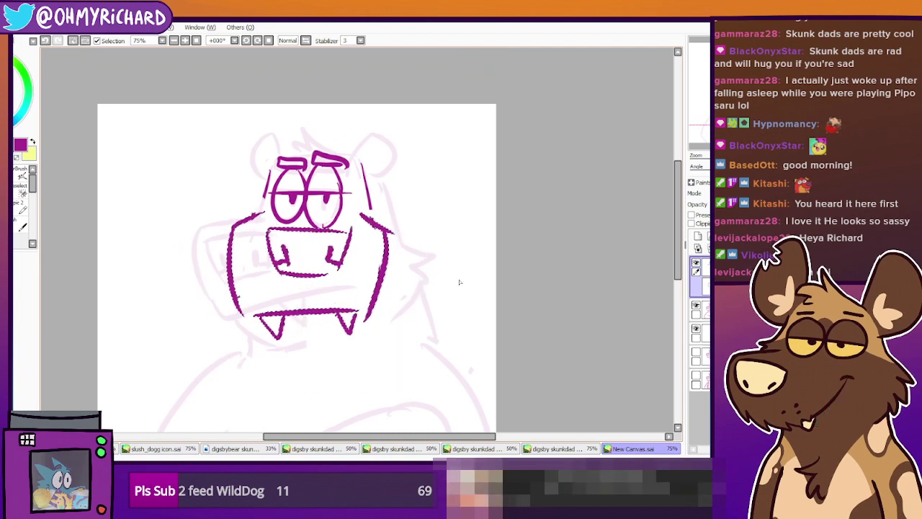
Select the mouth line with its two fangs and adjust its position below the nose
left_click(24, 228)
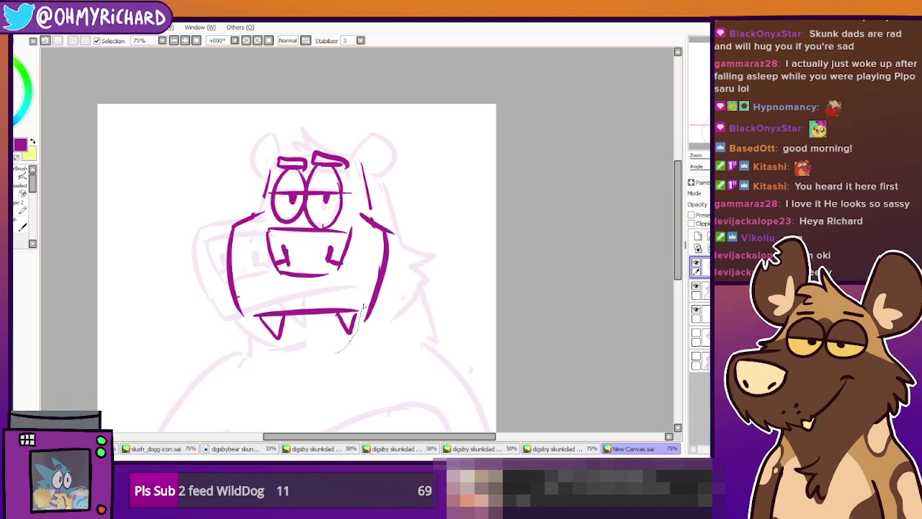
left_click_drag(254, 344, 265, 367)
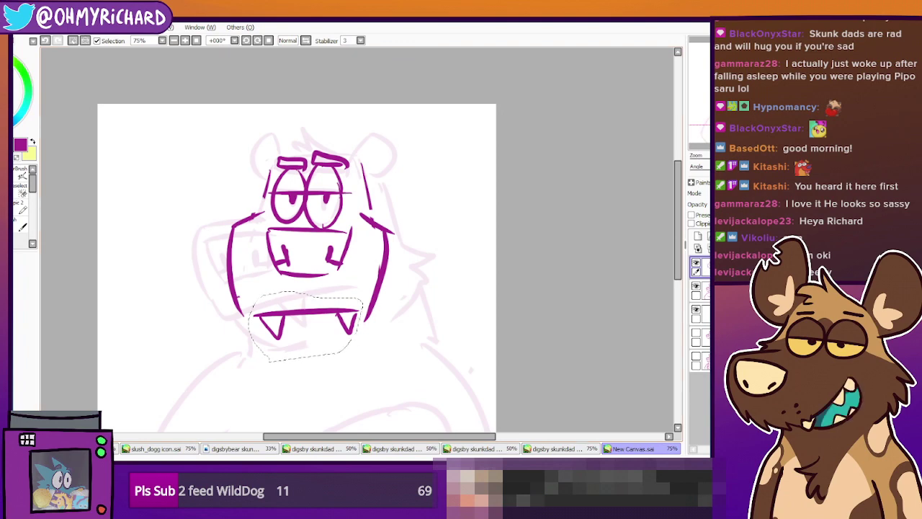
left_click_drag(314, 311, 311, 294)
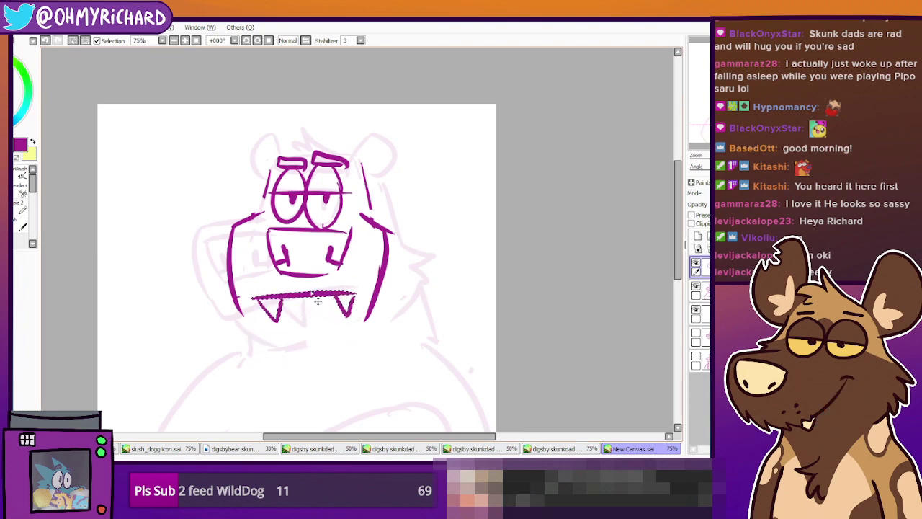
key("ctrl+shift+n")
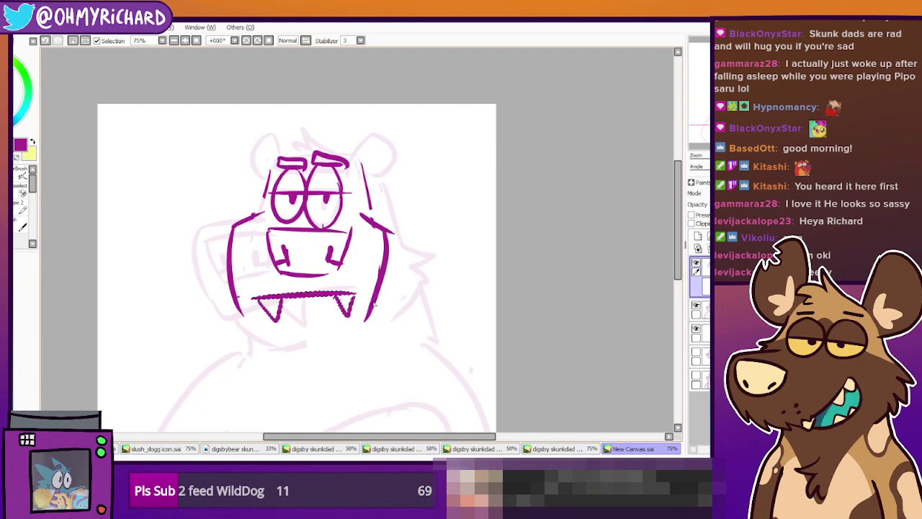
left_click_drag(325, 302, 326, 321)
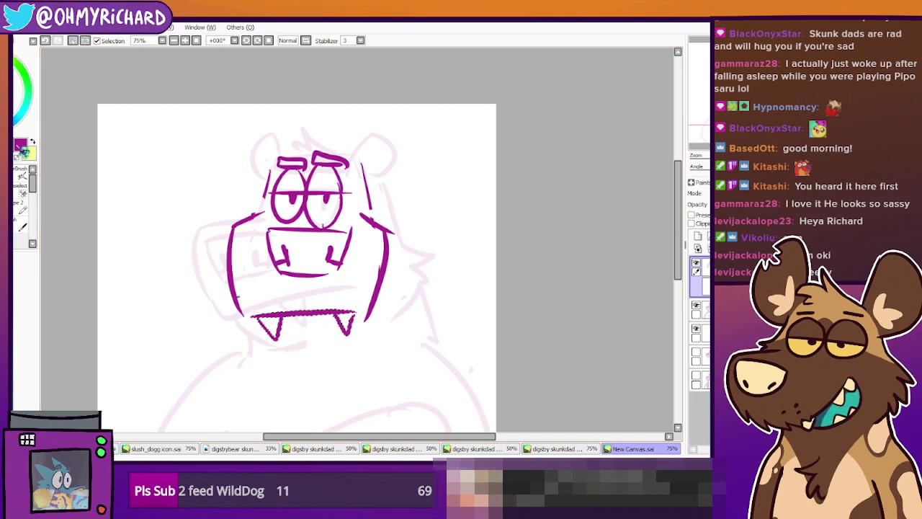
key("ctrl+d")
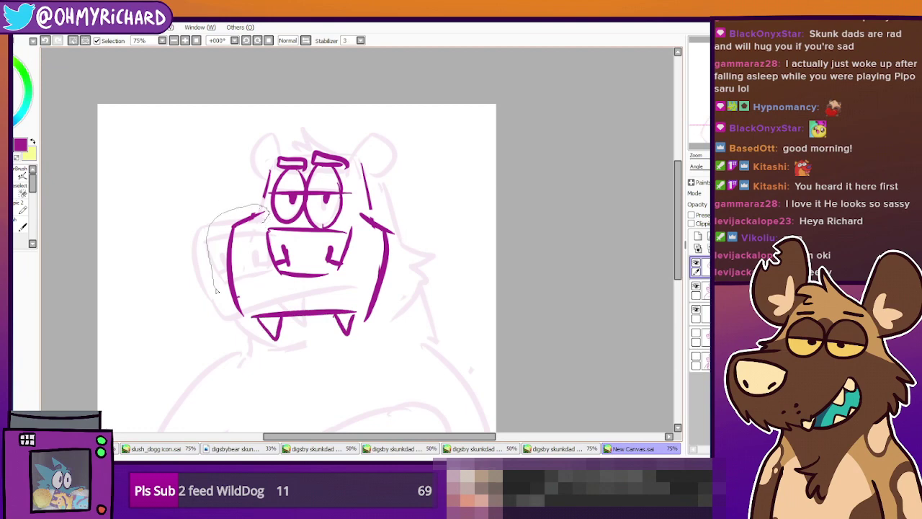
Select both curved muzzle sides and squash them vertically so they end just above the mouth line
left_click_drag(247, 290, 249, 239)
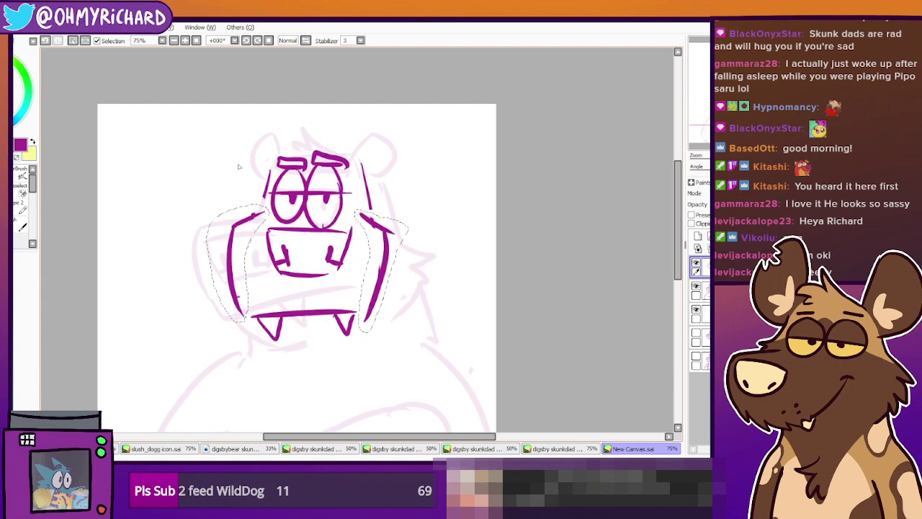
key("ctrl+t")
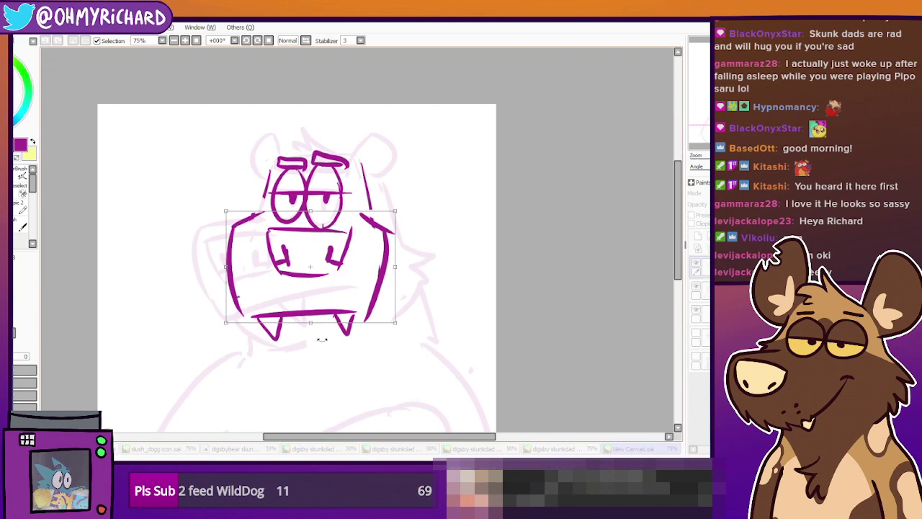
left_click_drag(310, 325, 306, 309)
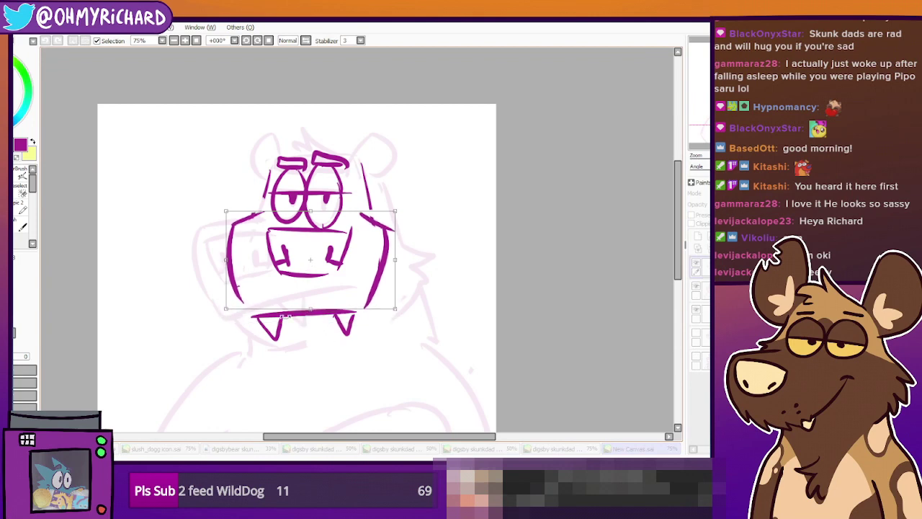
key("Return")
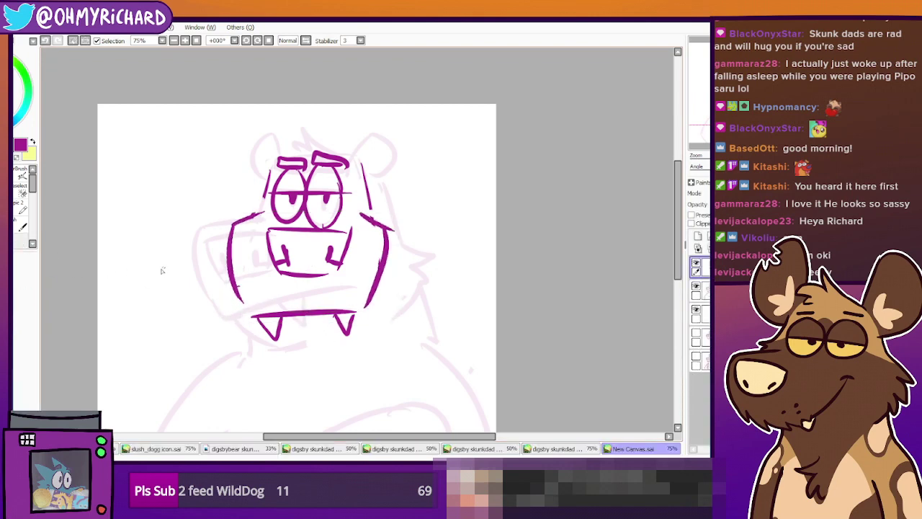
key("ctrl+d")
Draw jagged cheek fur and a neck line beside the head, and add both ears with small muzzle whisker marks
left_click(15, 193)
left_click_drag(315, 291, 294, 269)
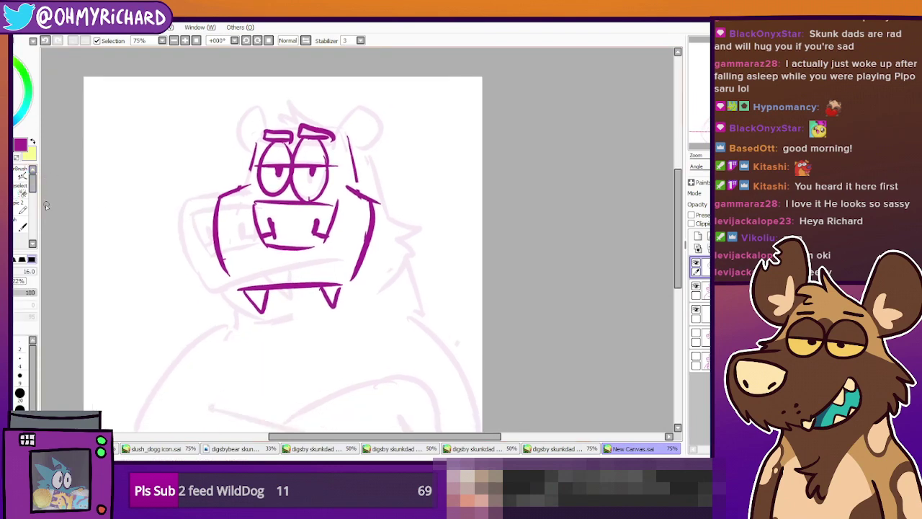
mouse_move(368, 245)
left_mouse_down()
mouse_move(391, 318)
mouse_move(384, 311)
mouse_move(379, 278)
mouse_move(396, 322)
left_mouse_up()
key("ctrl+z")
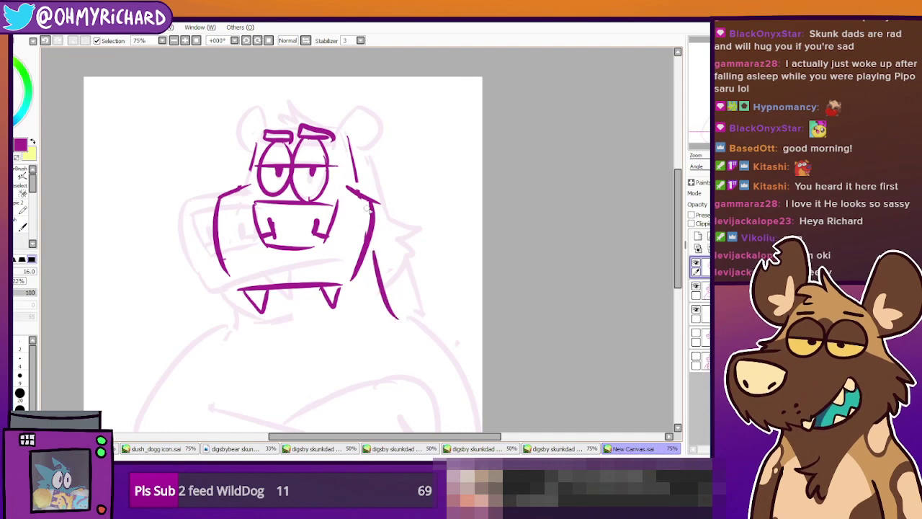
mouse_move(372, 192)
left_mouse_down()
mouse_move(395, 206)
mouse_move(386, 216)
mouse_move(400, 229)
mouse_move(380, 259)
left_mouse_up()
key("ctrl+z")
mouse_move(358, 158)
left_mouse_down()
mouse_move(402, 225)
mouse_move(386, 231)
mouse_move(380, 267)
left_mouse_up()
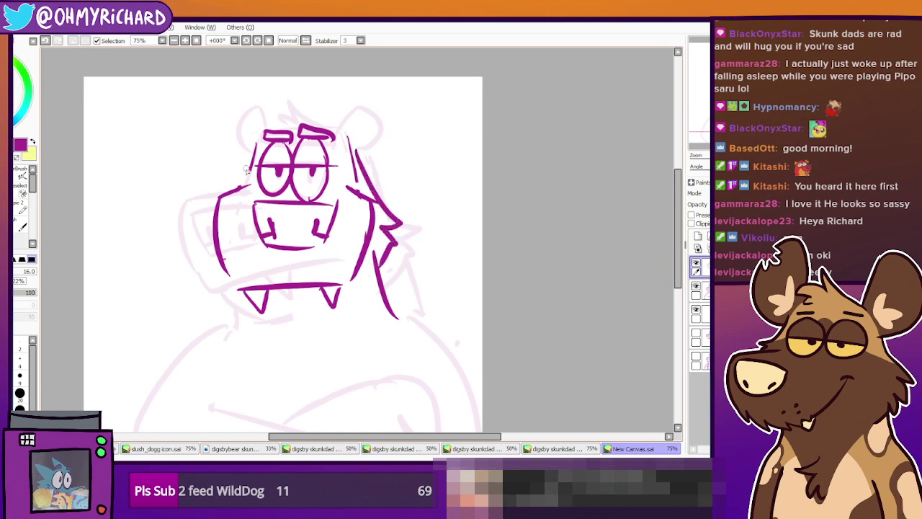
mouse_move(254, 136)
left_mouse_down()
mouse_move(247, 109)
mouse_move(237, 152)
left_mouse_up()
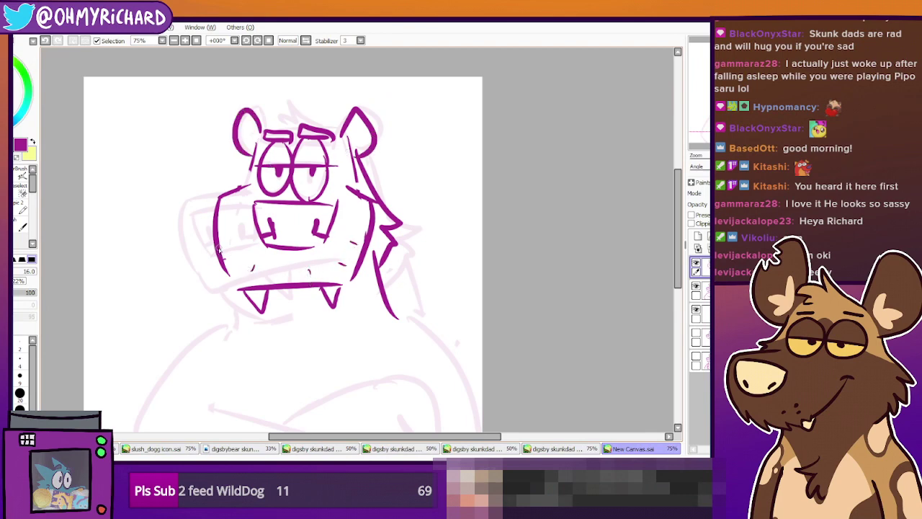
left_click_drag(269, 313, 341, 314)
key("ctrl+z")
left_click_drag(268, 320, 343, 319)
key("ctrl+z")
left_click_drag(250, 322, 344, 317)
key("ctrl+z")
Erase the curved neck line below the jagged cheek fur
left_click_drag(311, 358, 305, 299)
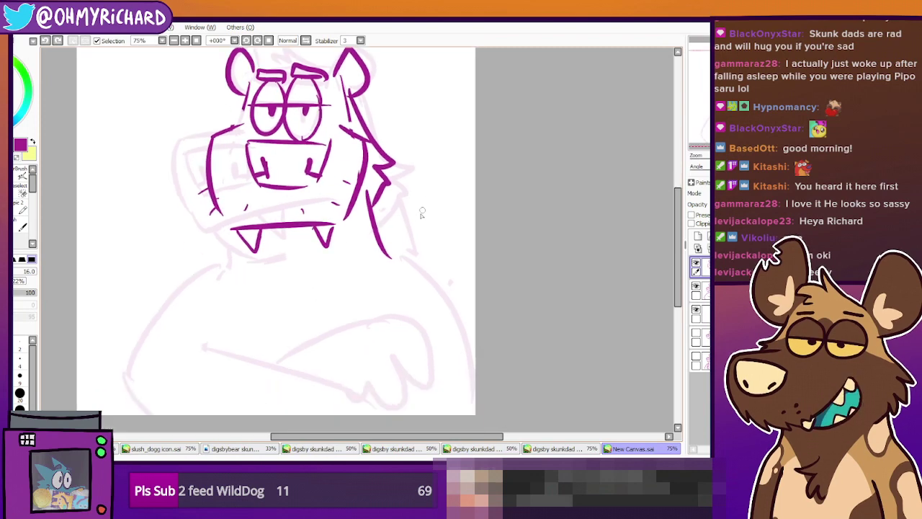
left_click(18, 194)
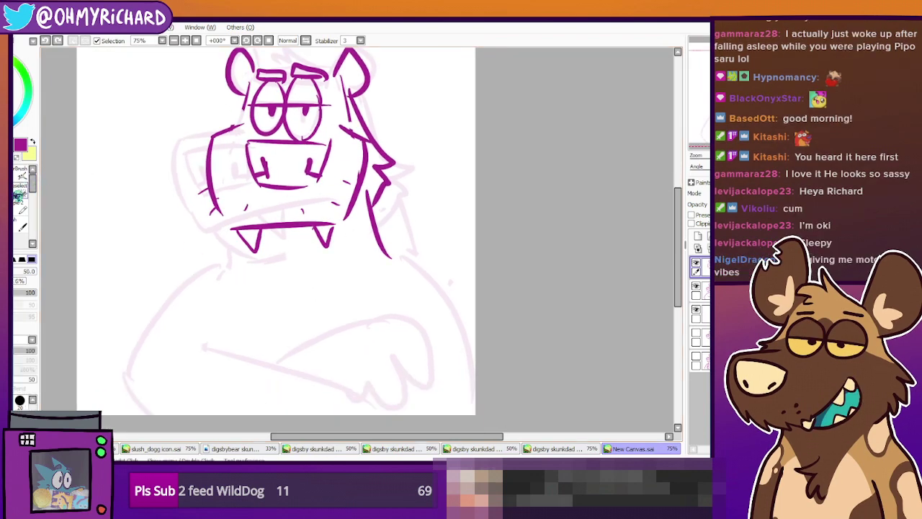
mouse_move(373, 206)
left_mouse_down()
mouse_move(369, 199)
mouse_move(363, 208)
mouse_move(383, 270)
left_mouse_up()
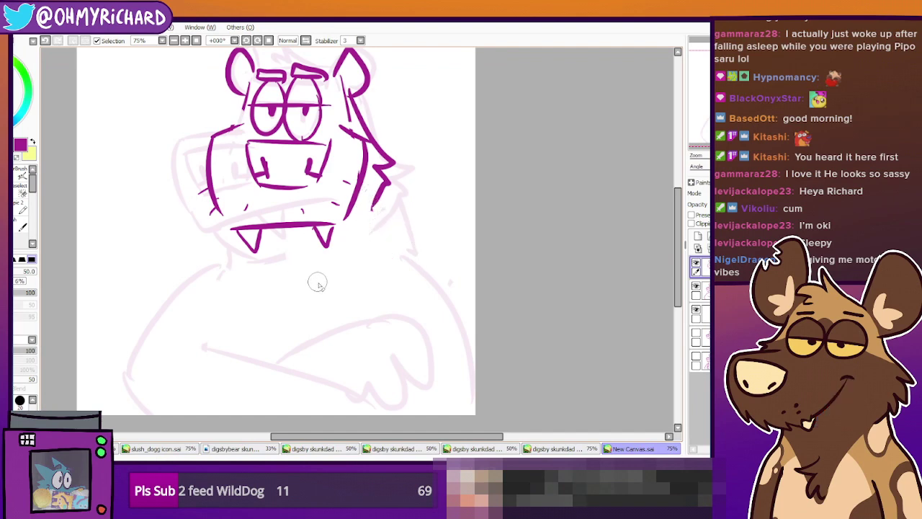
key("n")
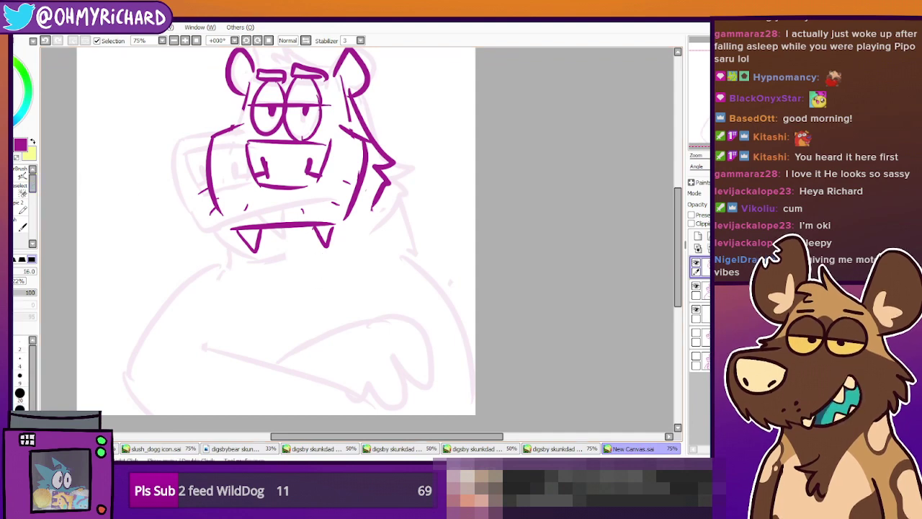
Redraw the neck line from the cheek fur down to the body, and trace both shoulders and the outer elbow curve
left_click_drag(379, 180, 398, 265)
key("ctrl+z")
left_click_drag(384, 185, 406, 268)
key("ctrl+z")
mouse_move(385, 184)
left_mouse_down()
mouse_move(412, 268)
mouse_move(475, 320)
left_mouse_up()
mouse_move(219, 264)
left_mouse_down()
mouse_move(189, 272)
mouse_move(126, 351)
mouse_move(202, 427)
left_mouse_up()
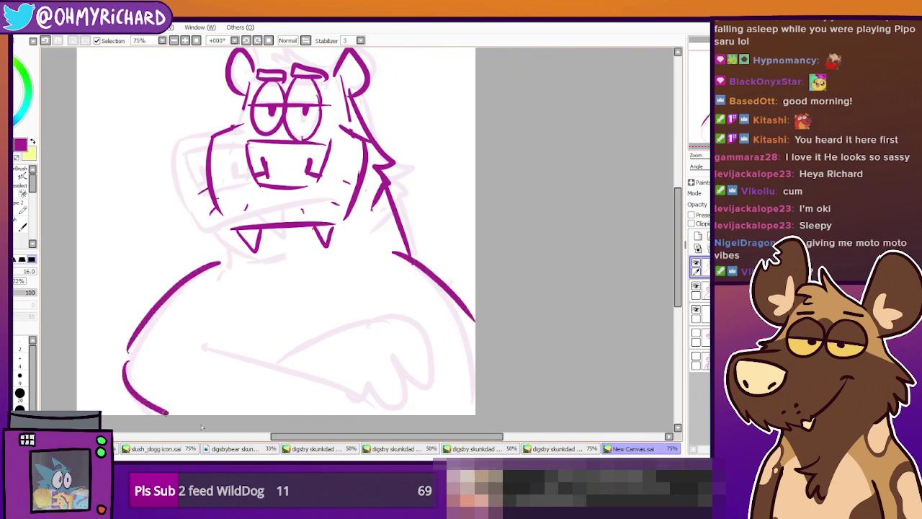
Draw the folded forearm as two lines meeting at the chest, ending in a hand with rounded fingers
left_click_drag(195, 343, 317, 395)
key("ctrl+z")
left_click_drag(193, 342, 342, 390)
mouse_move(269, 367)
left_mouse_down()
mouse_move(371, 322)
mouse_move(394, 358)
left_mouse_up()
key("ctrl+z")
left_click_drag(353, 308, 383, 354)
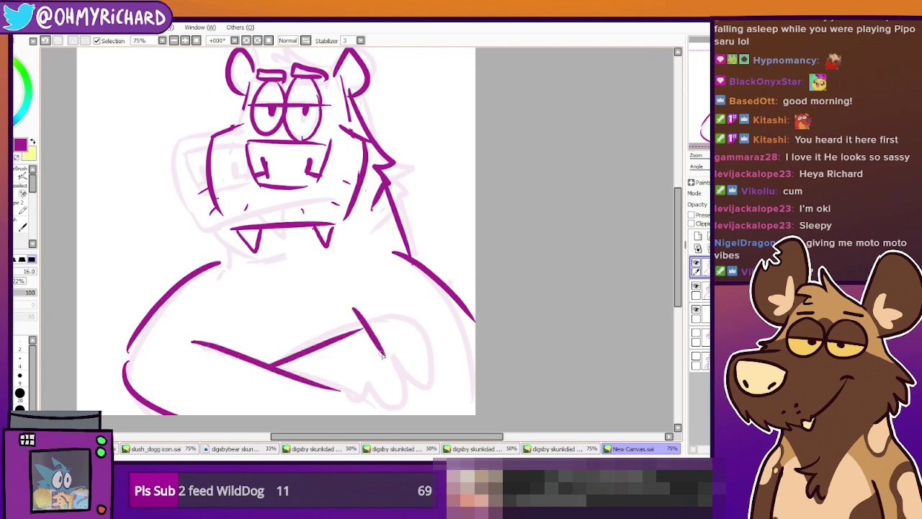
key("ctrl+z")
key("ctrl+z")
mouse_move(369, 310)
left_mouse_down()
mouse_move(389, 353)
mouse_move(431, 376)
mouse_move(389, 407)
mouse_move(340, 413)
left_mouse_up()
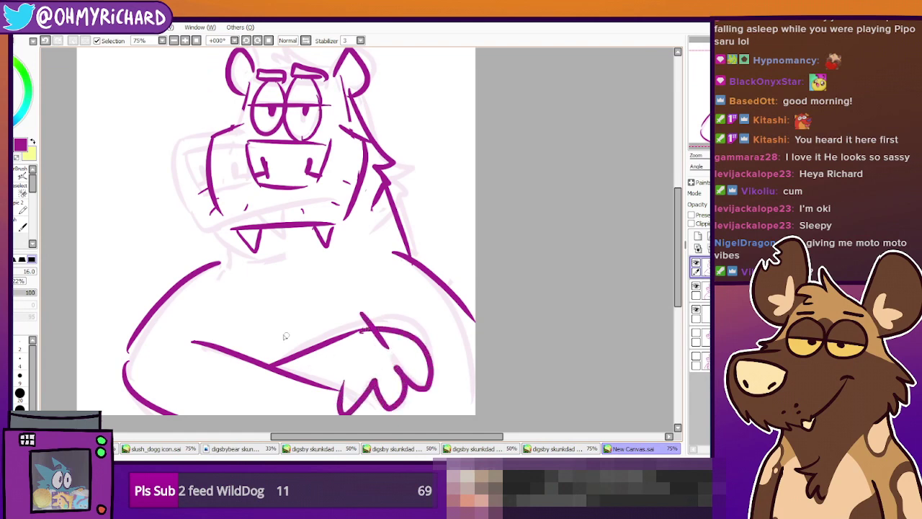
left_click_drag(269, 368, 219, 319)
key("ctrl+z")
mouse_move(271, 367)
left_mouse_down()
mouse_move(221, 321)
mouse_move(199, 328)
mouse_move(190, 356)
mouse_move(171, 366)
mouse_move(268, 375)
left_mouse_up()
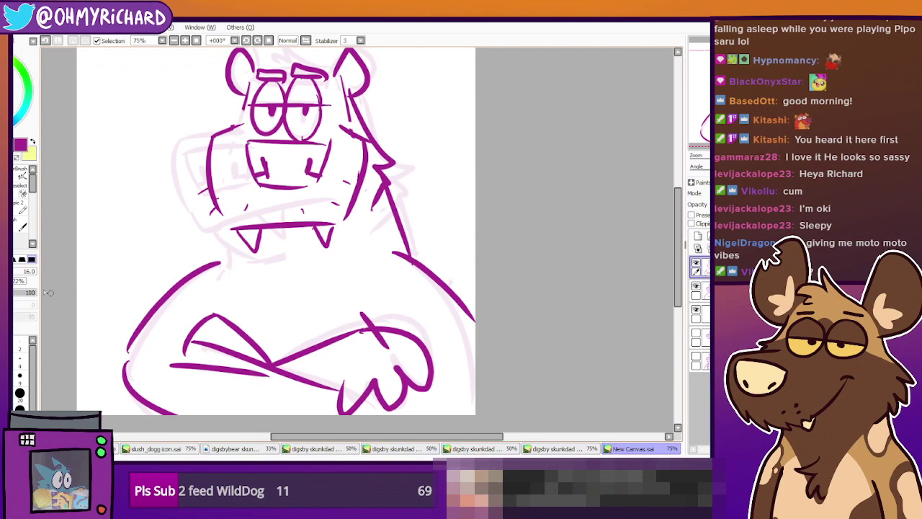
key("e")
mouse_move(215, 332)
left_mouse_down()
mouse_move(236, 376)
mouse_move(258, 376)
left_mouse_up()
mouse_move(208, 335)
left_mouse_down()
mouse_move(201, 345)
mouse_move(217, 347)
left_mouse_up()
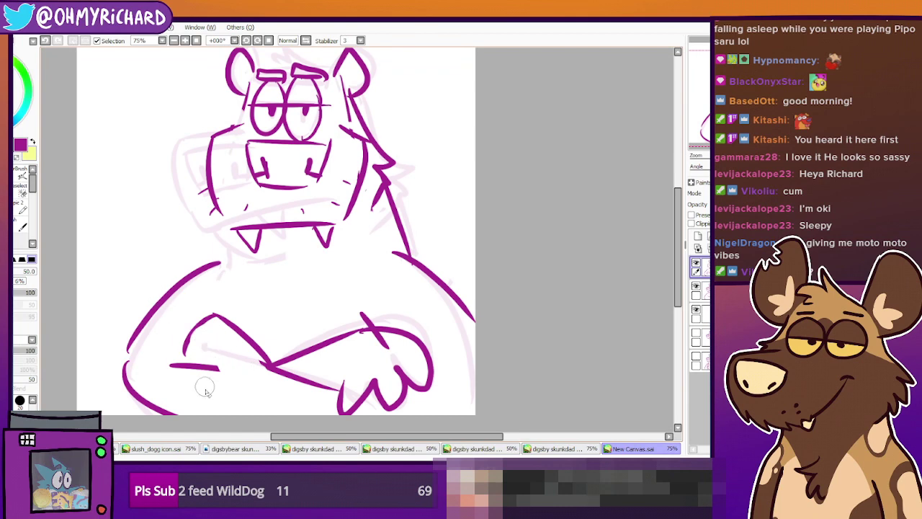
key("ctrl+z")
key("ctrl+z")
key("ctrl+z")
key("ctrl+z")
key("ctrl+z")
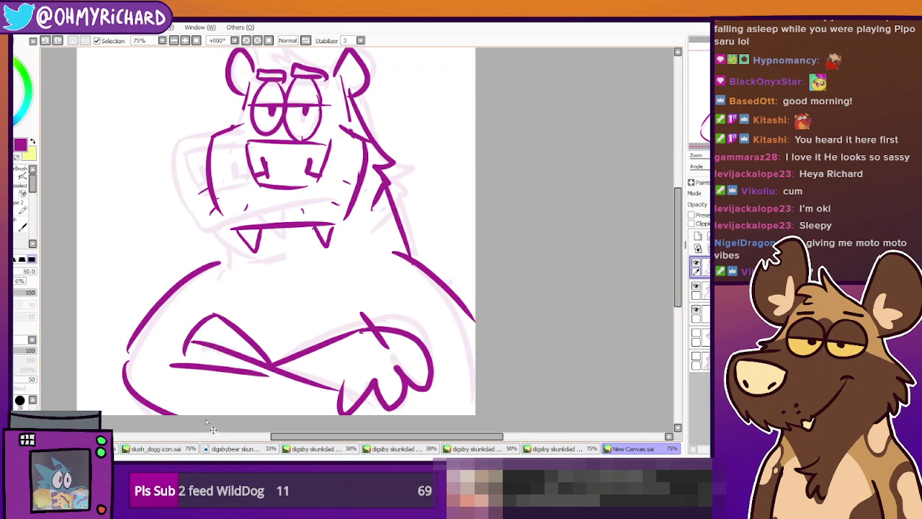
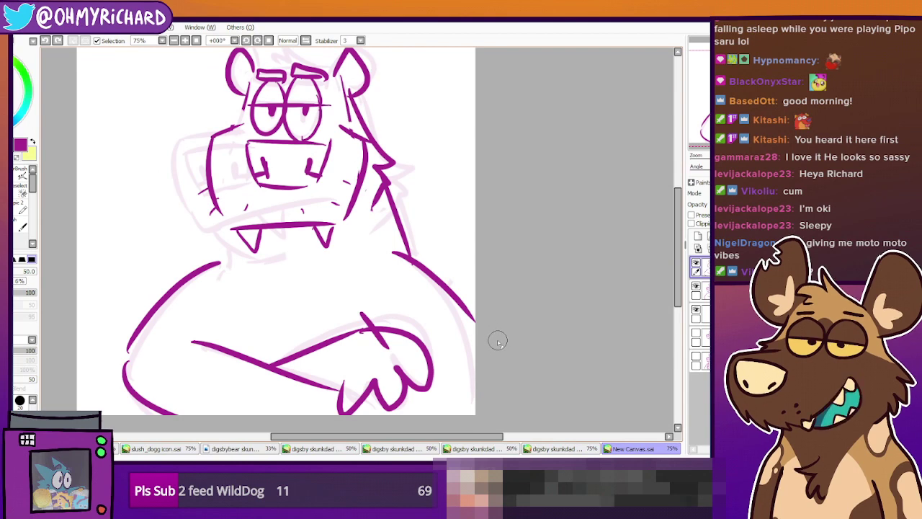
Compare the front-facing redraw with the faded bust sketch by toggling its layer, and leave that layer hidden
scroll(370, 306, "down", 1)
scroll(338, 306, "up", 1)
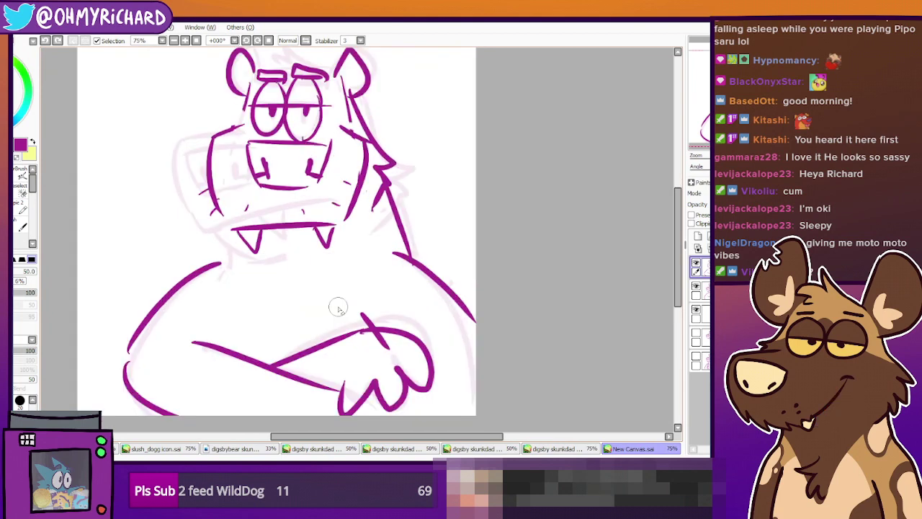
left_click(697, 266)
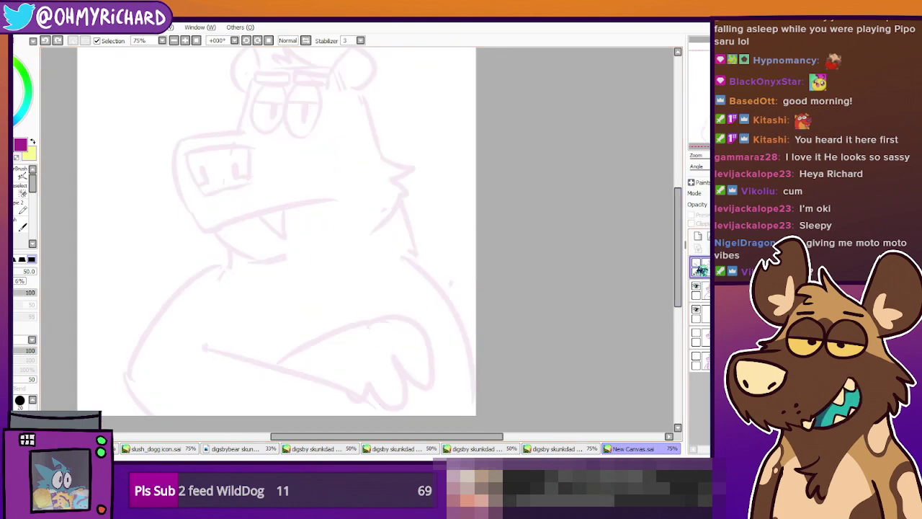
left_click(697, 266)
left_click(697, 266)
left_click(697, 267)
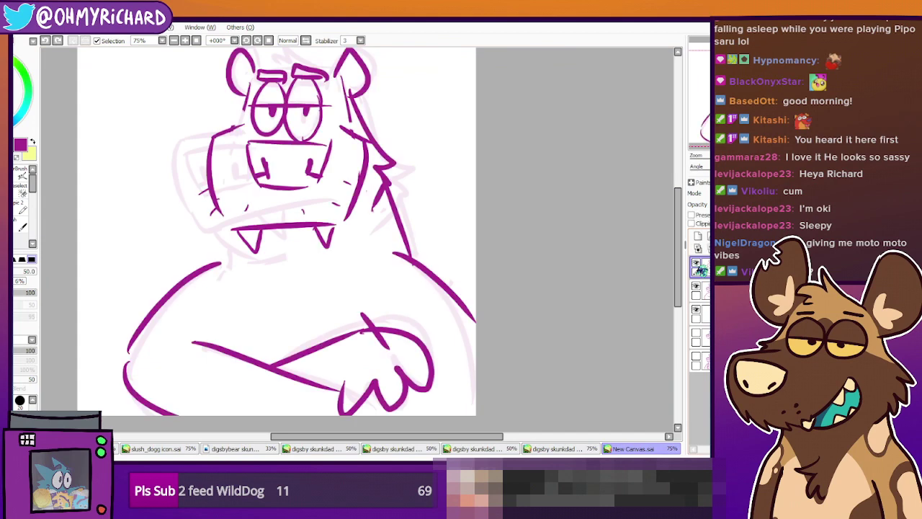
left_click(697, 266)
left_click(698, 266)
left_click(697, 267)
left_click(697, 267)
left_click(698, 266)
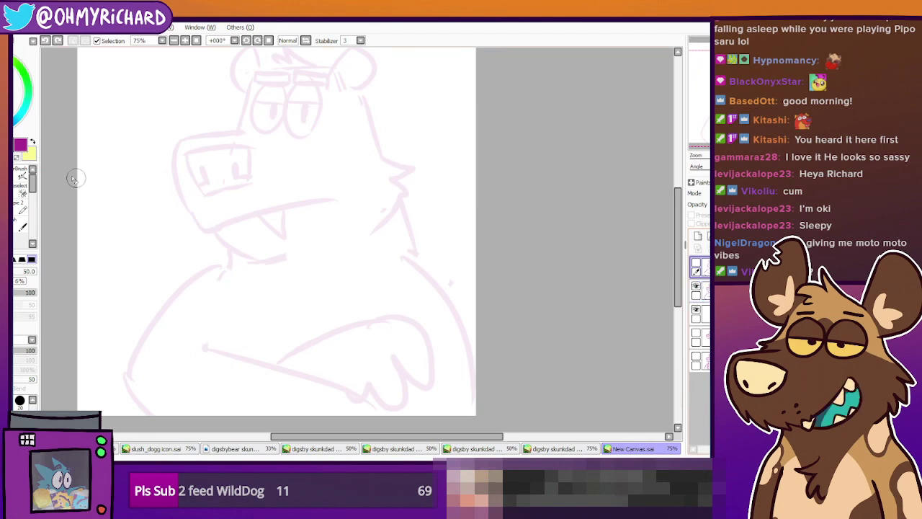
Make the faded bust sketch layer below the hidden redraw the active layer
left_click(14, 193)
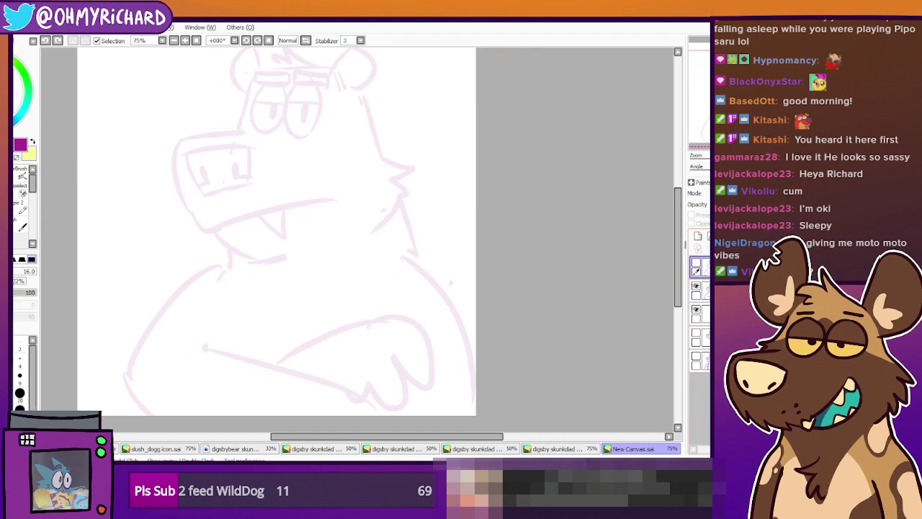
left_click_drag(375, 238, 397, 259)
left_click(695, 262)
left_click(696, 263)
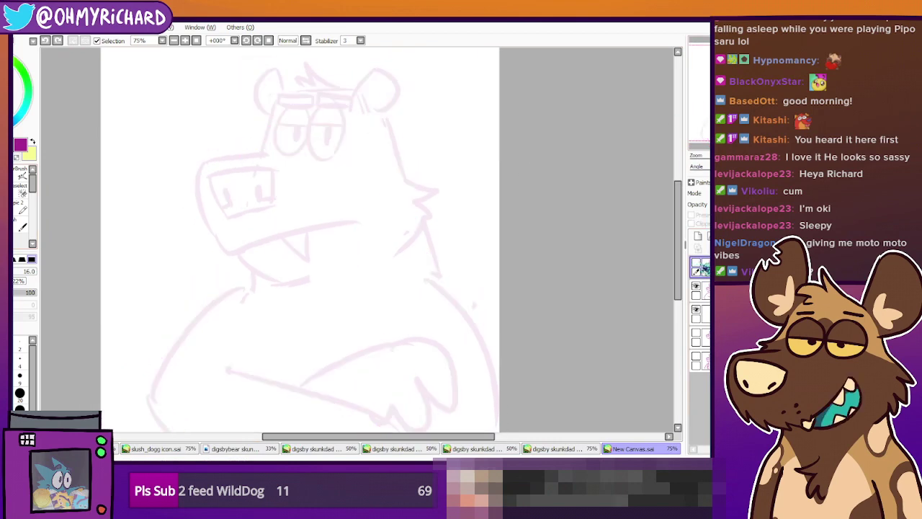
left_click(697, 286)
left_click(696, 285)
left_click(705, 291)
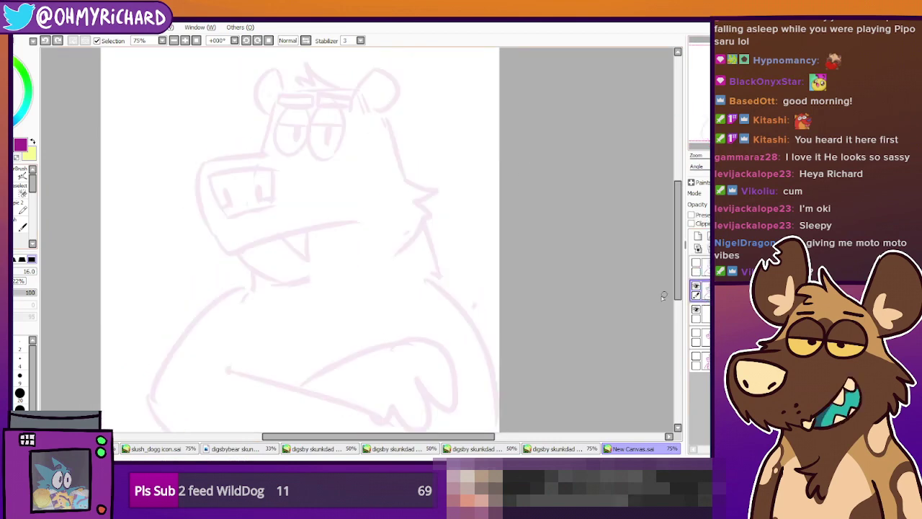
Check the visibility of the lower layers and make the blank layer directly below the faded bust sketch active
left_click(697, 332)
left_click(696, 332)
left_click(697, 310)
left_click(696, 310)
left_click(704, 315)
mouse_move(397, 284)
left_mouse_down()
mouse_move(354, 255)
mouse_move(361, 274)
mouse_move(344, 279)
left_mouse_up()
mouse_move(351, 329)
left_mouse_down()
mouse_move(368, 300)
mouse_move(363, 319)
left_mouse_up()
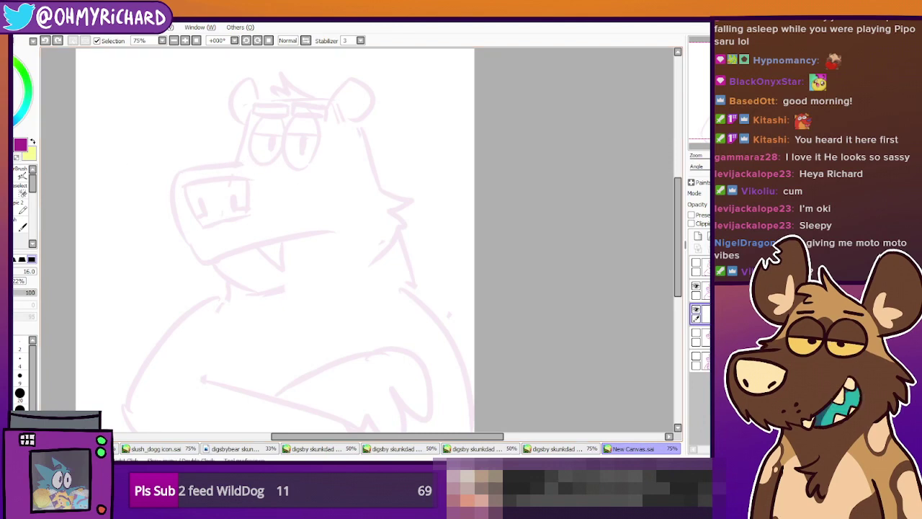
key("ctrl+y")
key("ctrl+z")
key("ctrl+y")
key("ctrl+z")
key("ctrl+y")
key("ctrl+z")
key("ctrl+y")
key("ctrl+z")
mouse_move(245, 162)
left_mouse_down()
mouse_move(180, 175)
mouse_move(184, 228)
mouse_move(207, 262)
left_mouse_up()
key("ctrl+z")
key("ctrl+z")
mouse_move(176, 168)
left_mouse_down()
mouse_move(173, 195)
mouse_move(201, 263)
left_mouse_up()
key("ctrl+z")
left_click_drag(176, 168, 202, 265)
key("ctrl+z")
mouse_move(178, 165)
left_mouse_down()
mouse_move(195, 253)
mouse_move(211, 269)
left_mouse_up()
key("ctrl+z")
key("ctrl+z")
mouse_move(288, 263)
left_mouse_down()
mouse_move(346, 238)
mouse_move(379, 249)
mouse_move(329, 188)
mouse_move(319, 216)
mouse_move(324, 250)
mouse_move(352, 281)
left_mouse_up()
left_click(395, 216, "alt")
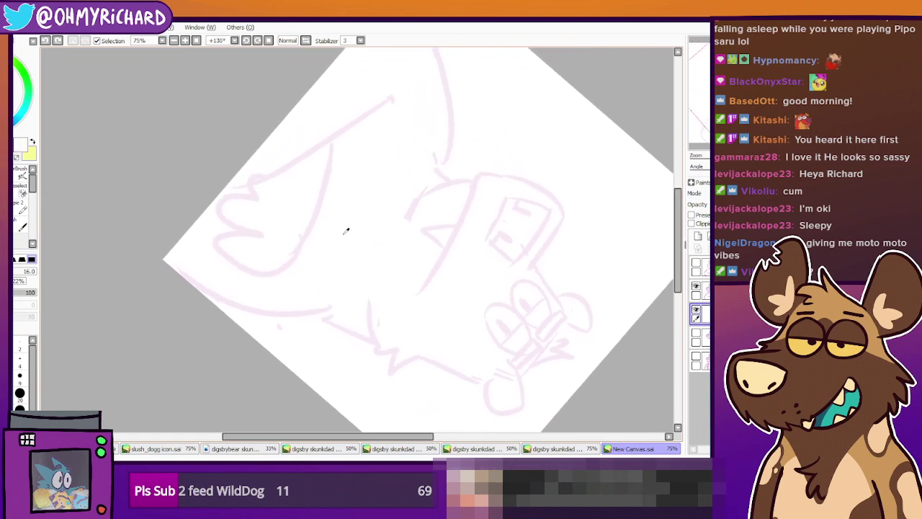
mouse_move(335, 200)
left_mouse_down()
mouse_move(401, 279)
mouse_move(291, 280)
mouse_move(401, 237)
mouse_move(315, 216)
mouse_move(352, 266)
mouse_move(370, 193)
mouse_move(354, 272)
mouse_move(309, 276)
mouse_move(391, 257)
mouse_move(311, 283)
mouse_move(317, 165)
mouse_move(425, 168)
mouse_move(313, 240)
mouse_move(381, 259)
mouse_move(378, 244)
mouse_move(374, 284)
mouse_move(385, 199)
mouse_move(342, 233)
mouse_move(294, 244)
mouse_move(408, 169)
mouse_move(321, 267)
mouse_move(329, 273)
mouse_move(311, 186)
mouse_move(367, 281)
mouse_move(312, 274)
mouse_move(353, 276)
mouse_move(300, 291)
mouse_move(331, 220)
mouse_move(384, 288)
mouse_move(389, 200)
mouse_move(358, 263)
mouse_move(425, 233)
mouse_move(364, 203)
mouse_move(323, 313)
mouse_move(382, 309)
mouse_move(327, 235)
mouse_move(419, 242)
mouse_move(392, 266)
mouse_move(398, 229)
mouse_move(386, 266)
mouse_move(391, 253)
mouse_move(364, 255)
left_mouse_up()
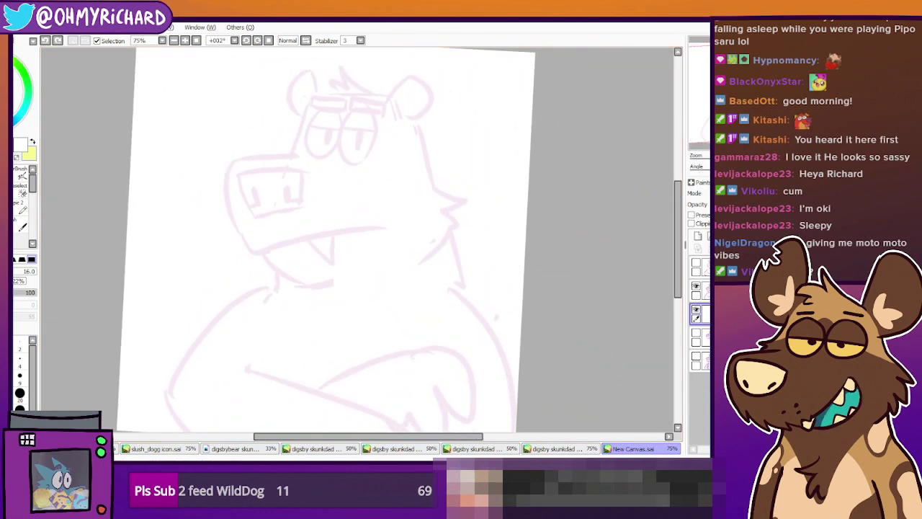
key("alt")
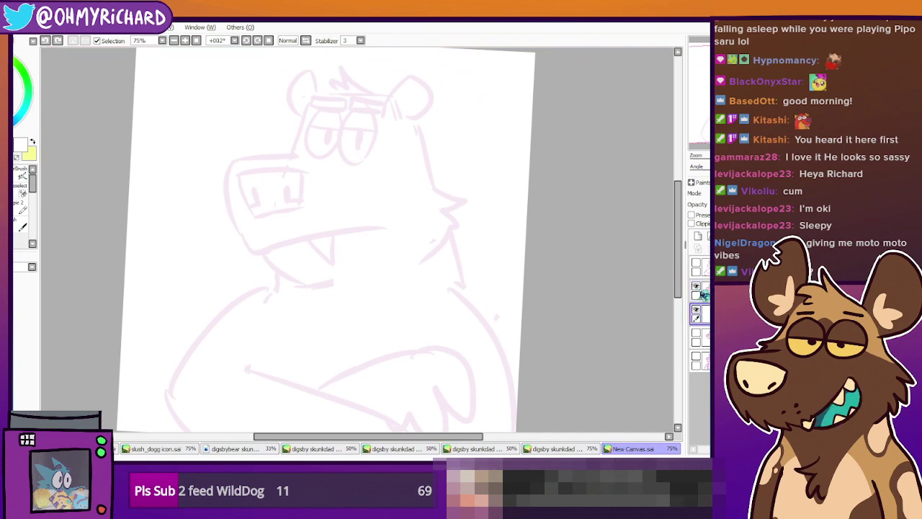
Show the front-facing redraw over the faded bust, compare it with the adjacent skunkdad canvas, and hide the redraw again
left_click(697, 265)
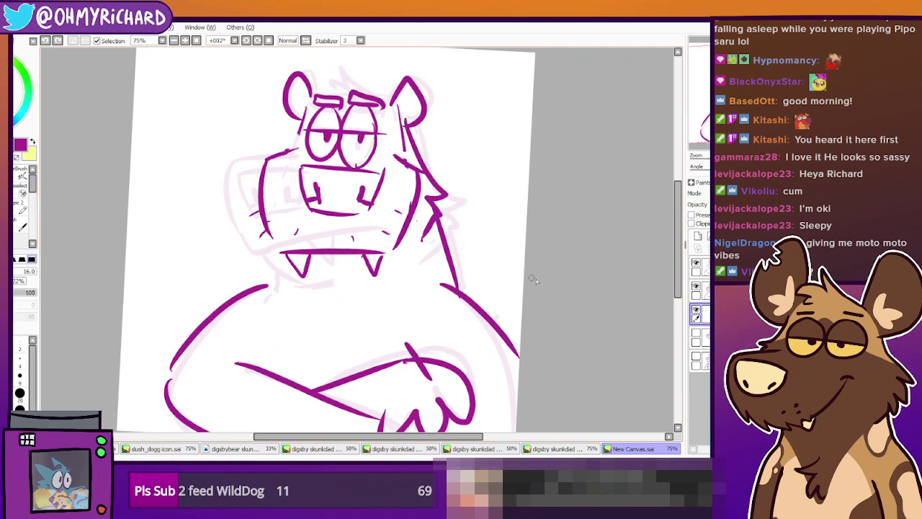
left_click(513, 449)
left_click(549, 449)
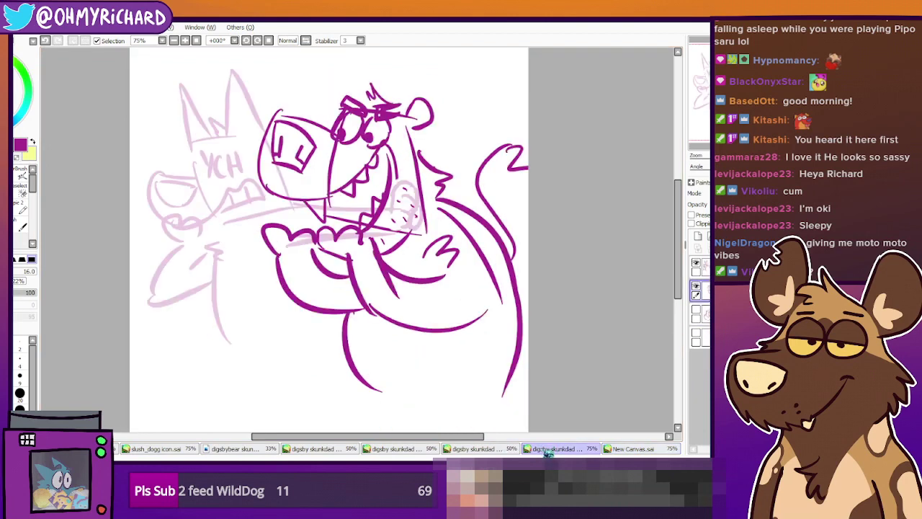
left_click(628, 449)
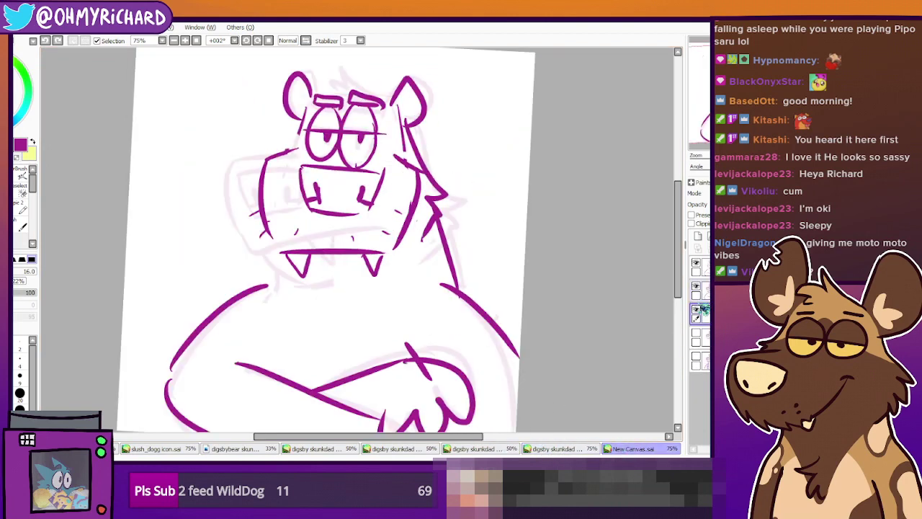
left_click(701, 268)
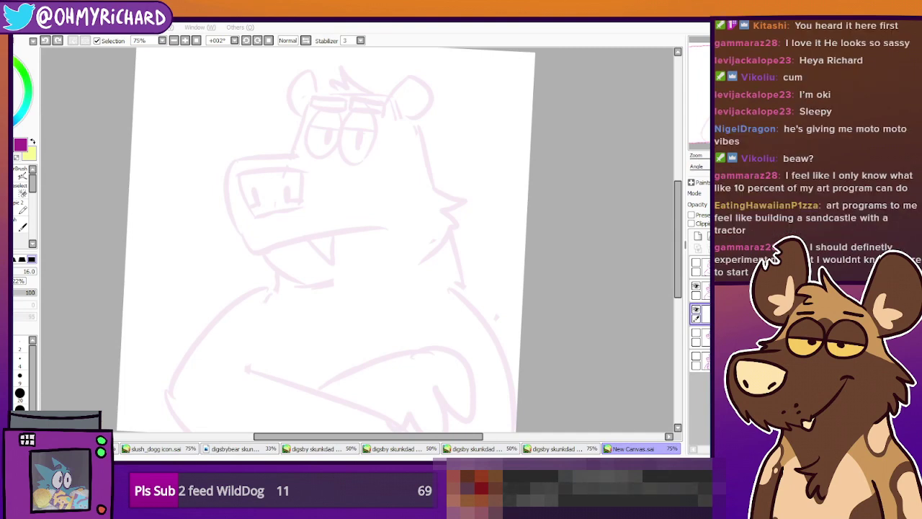
left_click(541, 144)
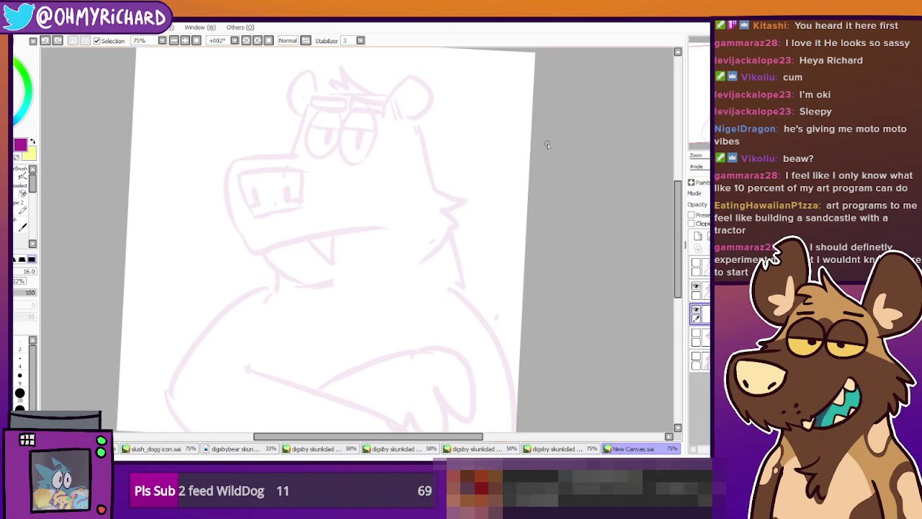
left_click_drag(558, 250, 549, 216)
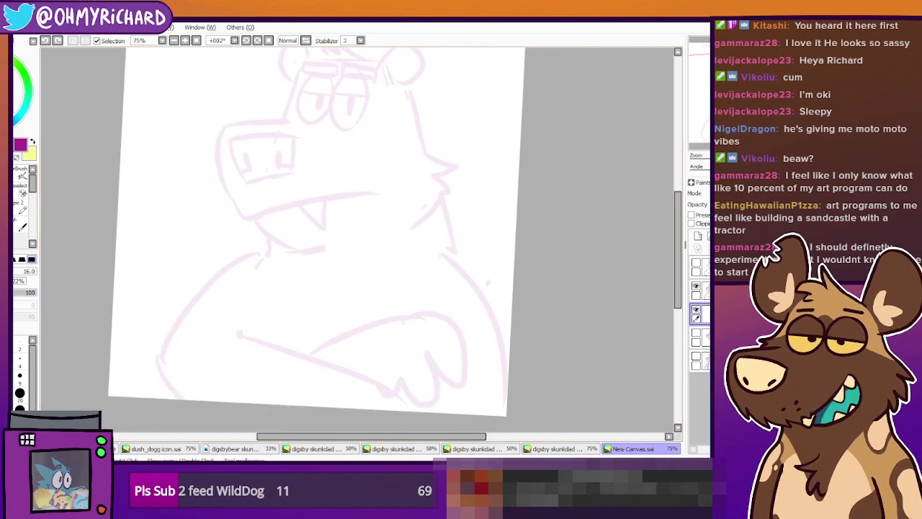
mouse_move(354, 233)
left_mouse_down()
mouse_move(353, 306)
mouse_move(298, 239)
mouse_move(292, 245)
left_mouse_up()
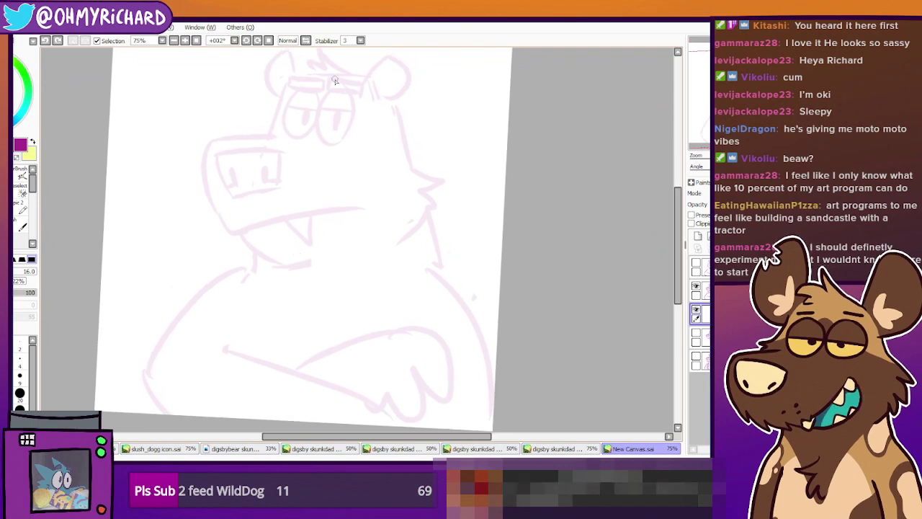
left_click(268, 40)
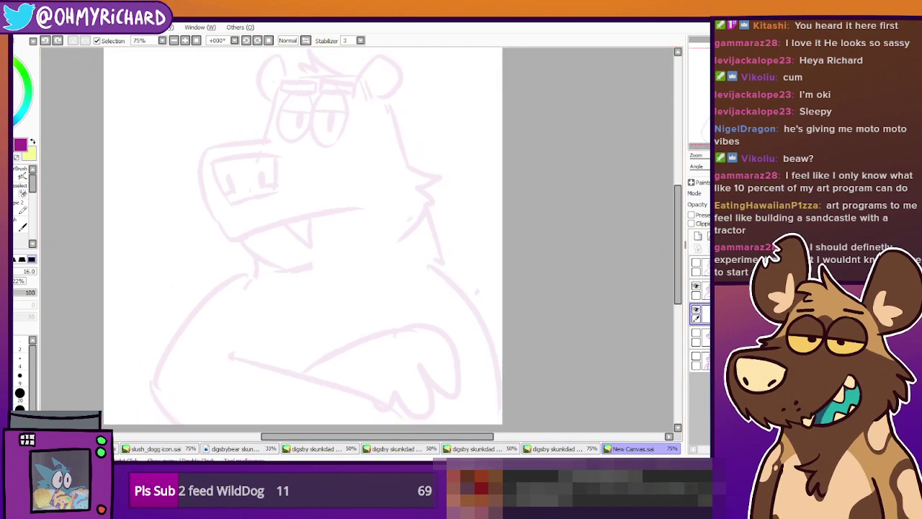
left_click_drag(239, 305, 202, 269)
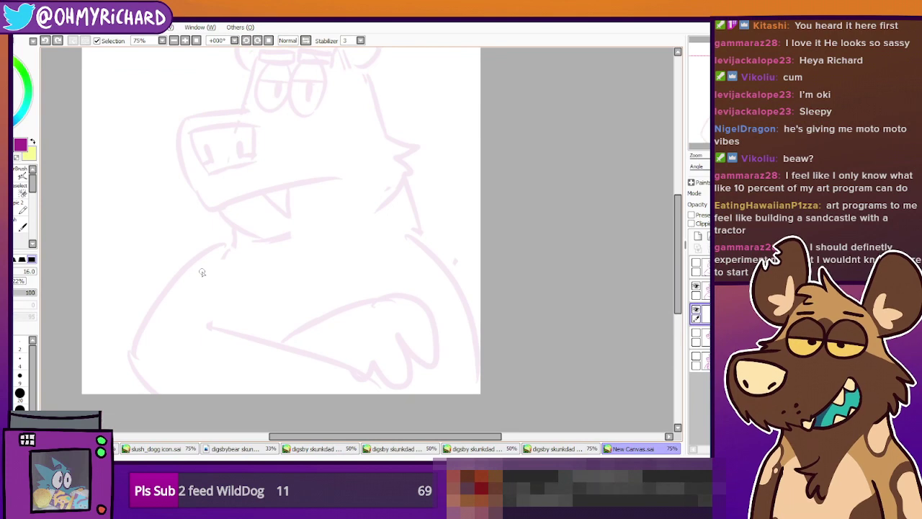
left_click_drag(402, 210, 274, 218)
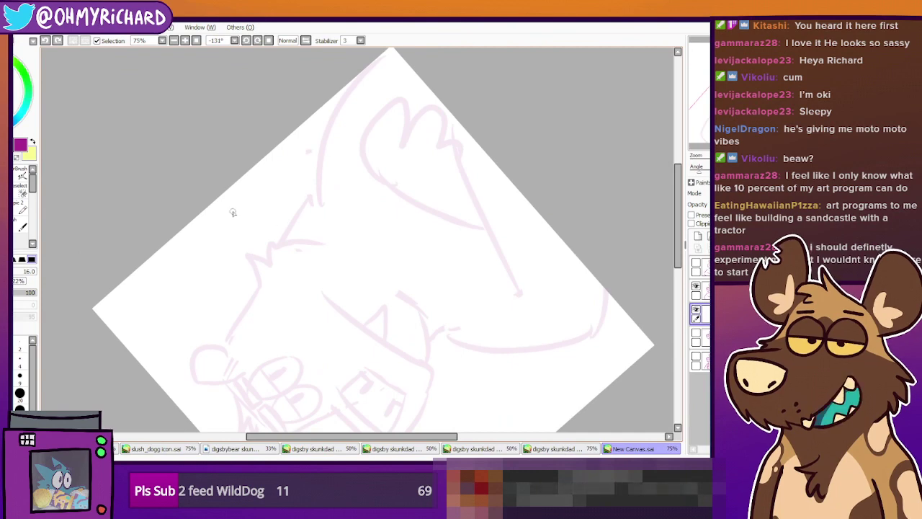
left_click(308, 41)
left_click(308, 41)
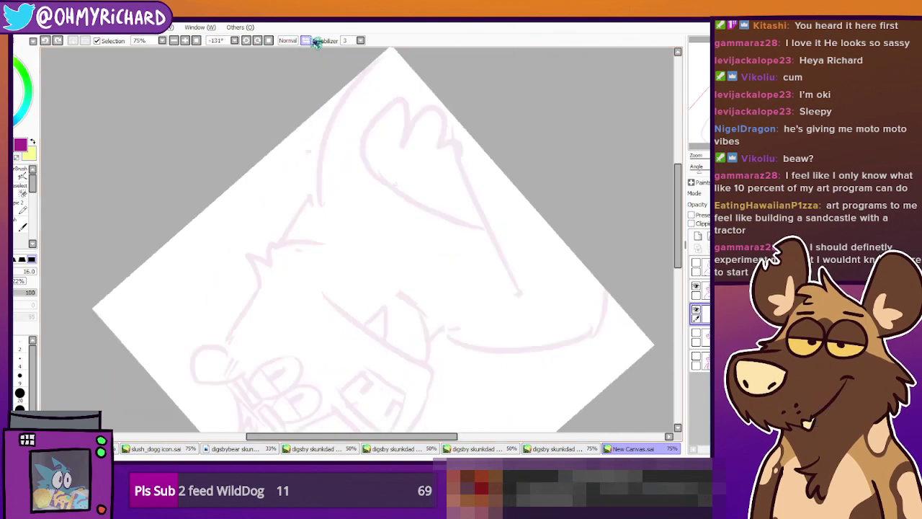
left_click(268, 41)
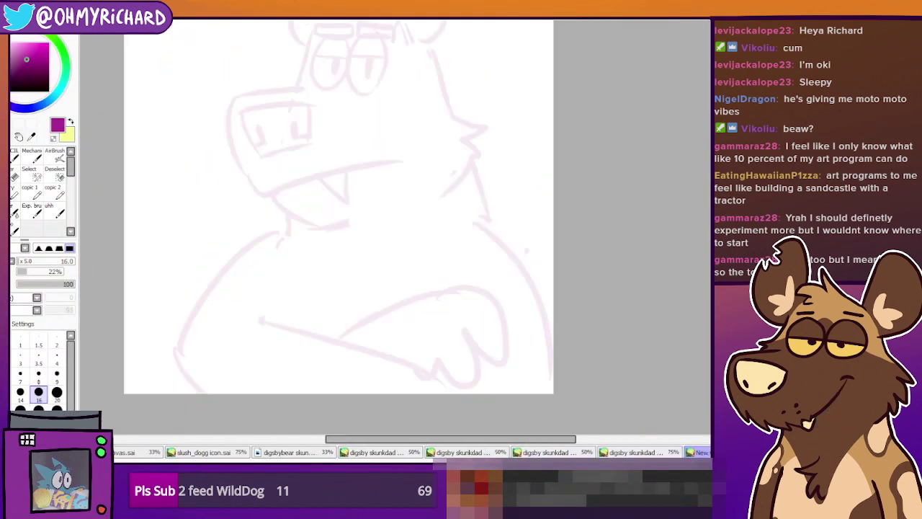
Examine the Alt key combinations in the keyboard shortcut preferences, including the Increment Selection assignment, and leave without changes
left_click(288, 13)
left_click(312, 29)
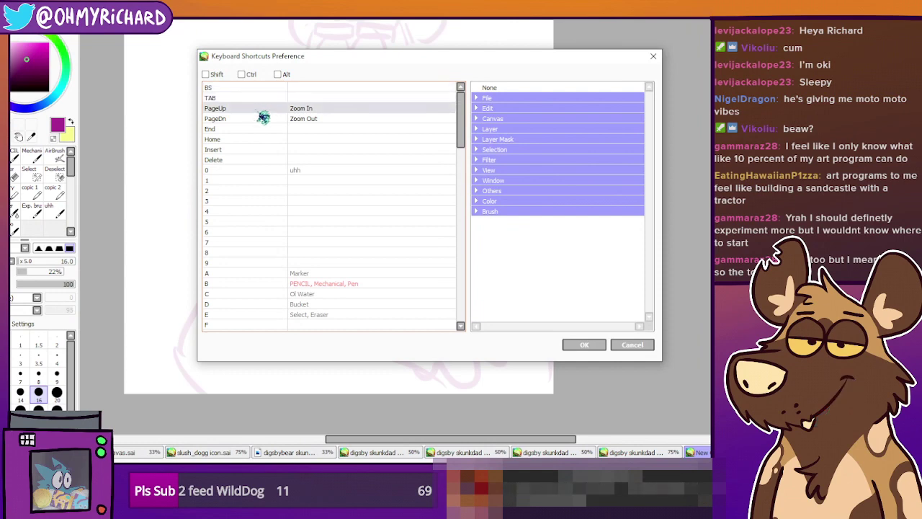
left_click(286, 75)
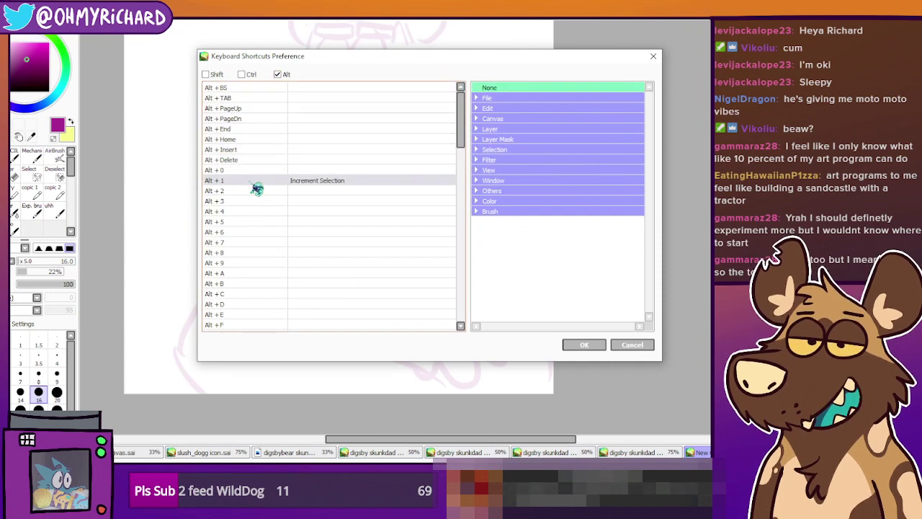
left_click(361, 181)
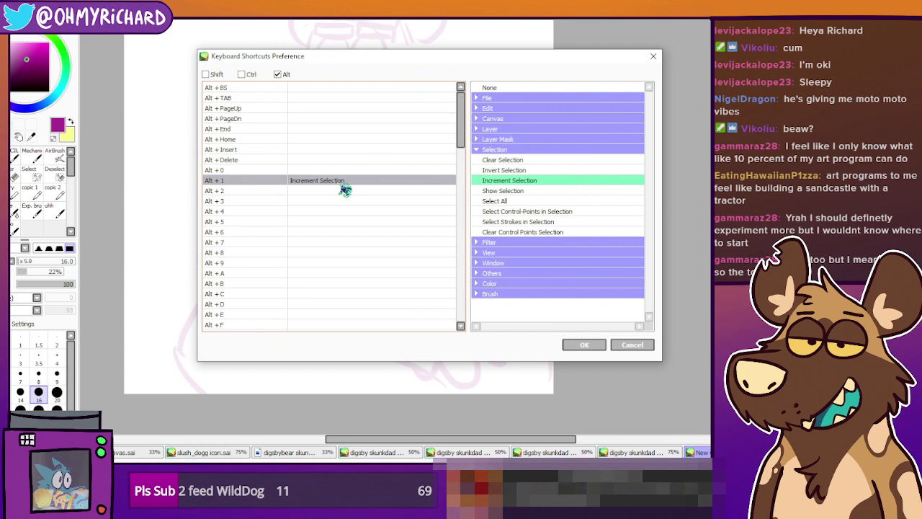
scroll(269, 223, "down", 2)
scroll(268, 224, "down", 2)
scroll(277, 220, "up", 3)
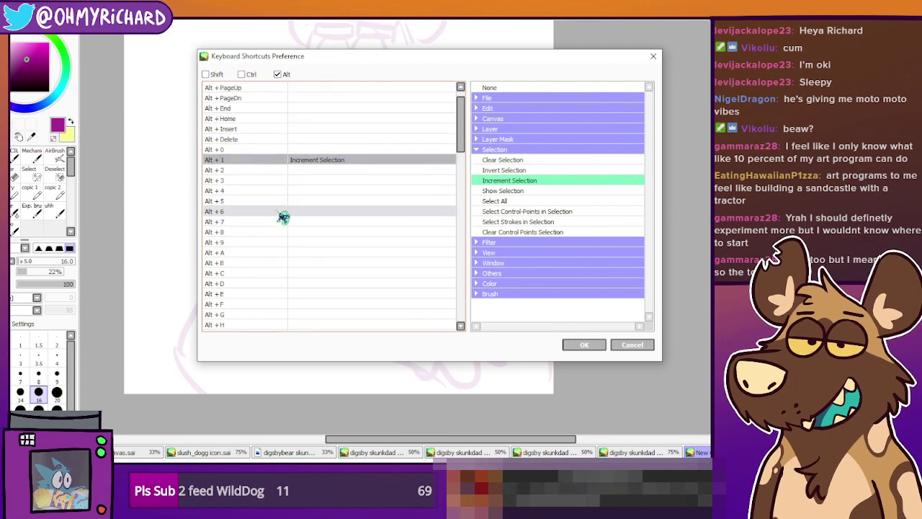
left_click(634, 345)
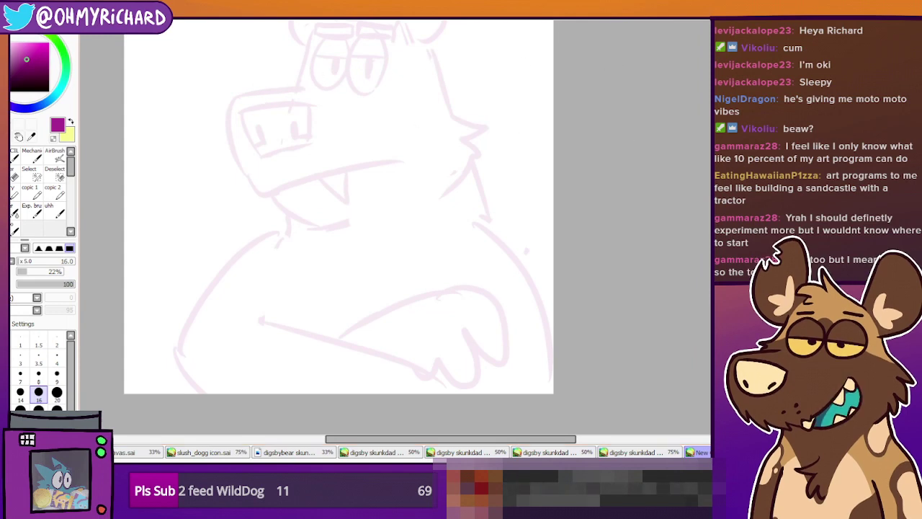
Choose a violet drawing colour and draw a large circle over the bear's mouth and chin area
left_click(71, 122)
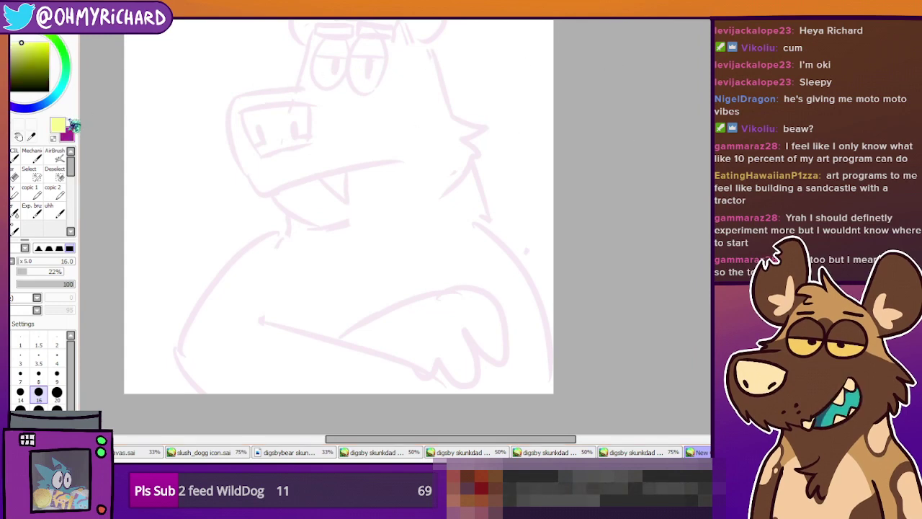
left_click(14, 104)
left_click(32, 52)
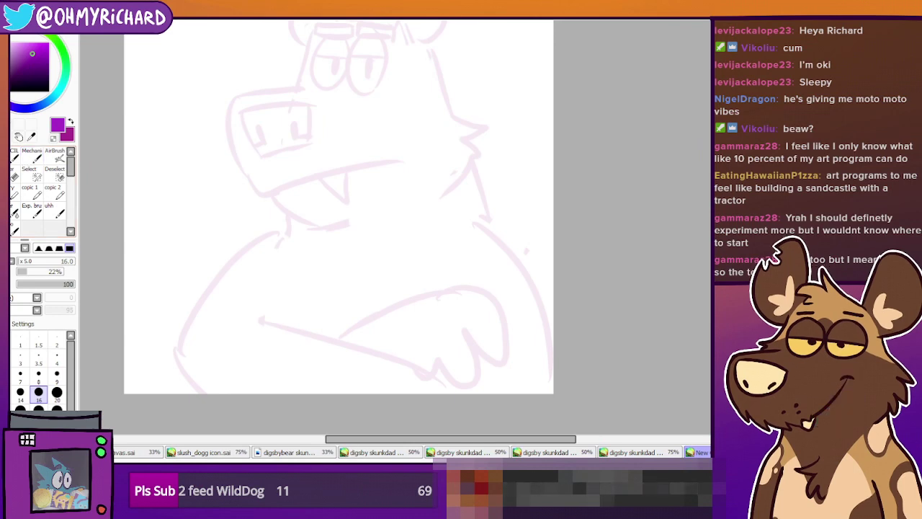
mouse_move(367, 122)
left_mouse_down()
mouse_move(323, 263)
mouse_move(412, 158)
mouse_move(371, 123)
left_mouse_up()
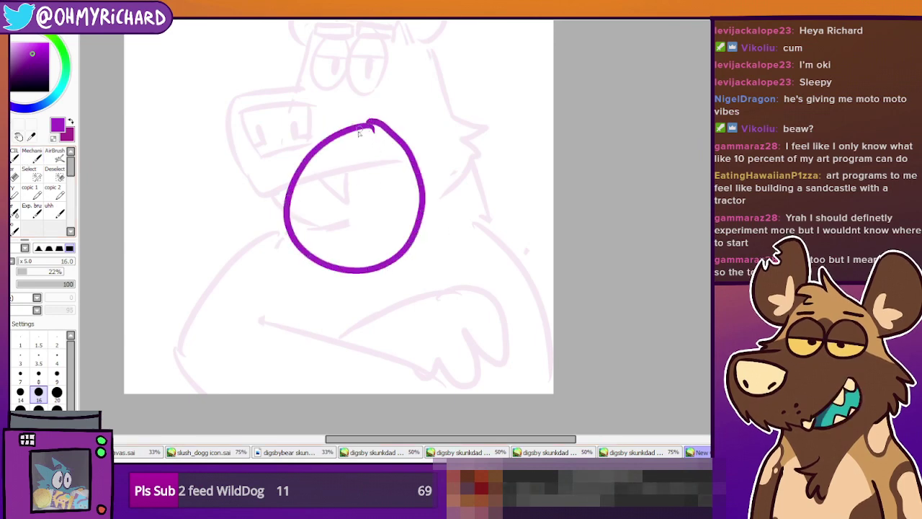
Select the violet circle's line with the Magic Wand and grow the selection outward with repeated Increment Selection commands
left_click(5, 194)
left_click(9, 126)
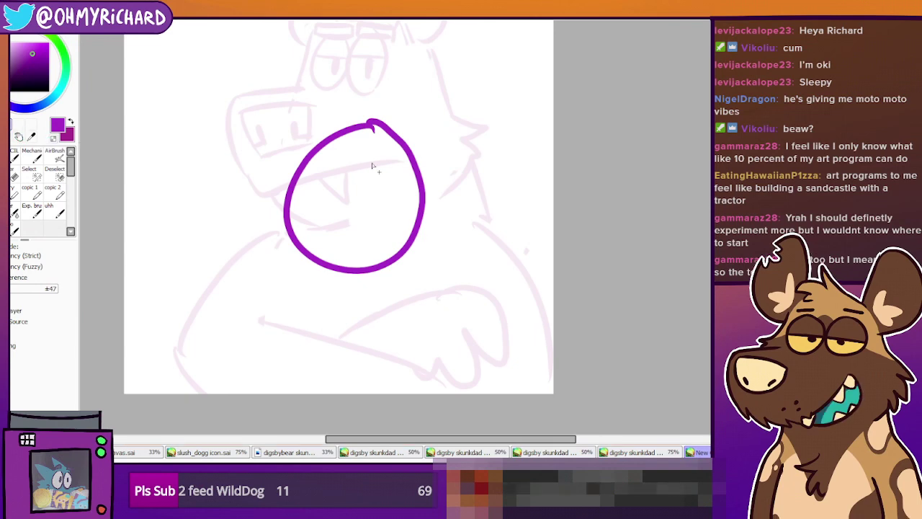
left_click(347, 133)
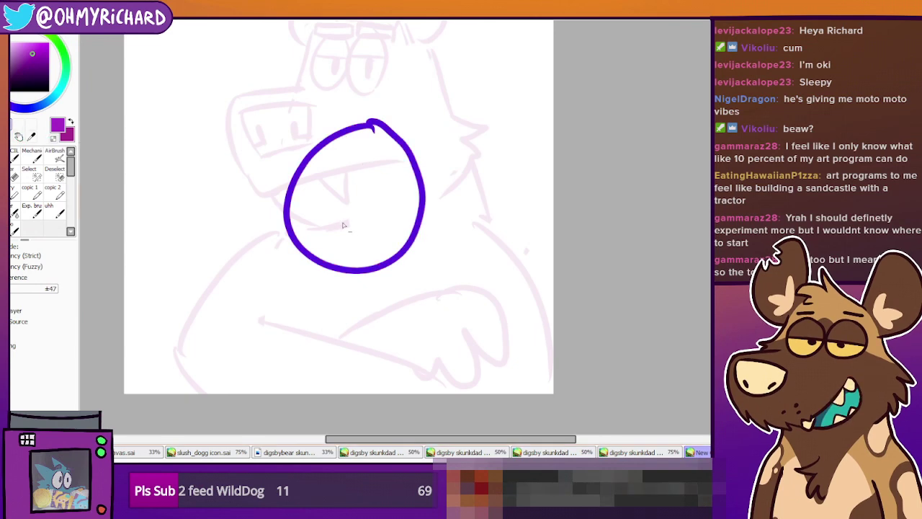
key("F2")
key("F2")
key("F2")
key("F2")
key("F2")
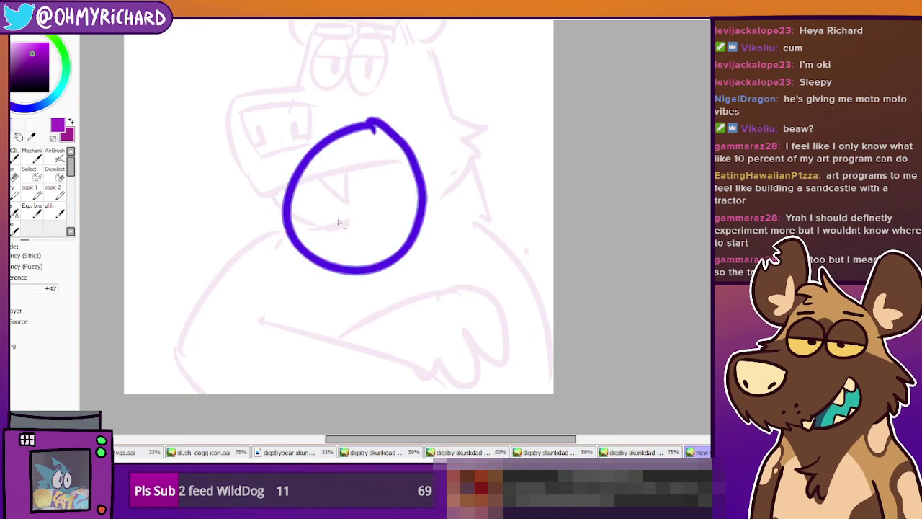
key("F2")
key("F2")
key("F2")
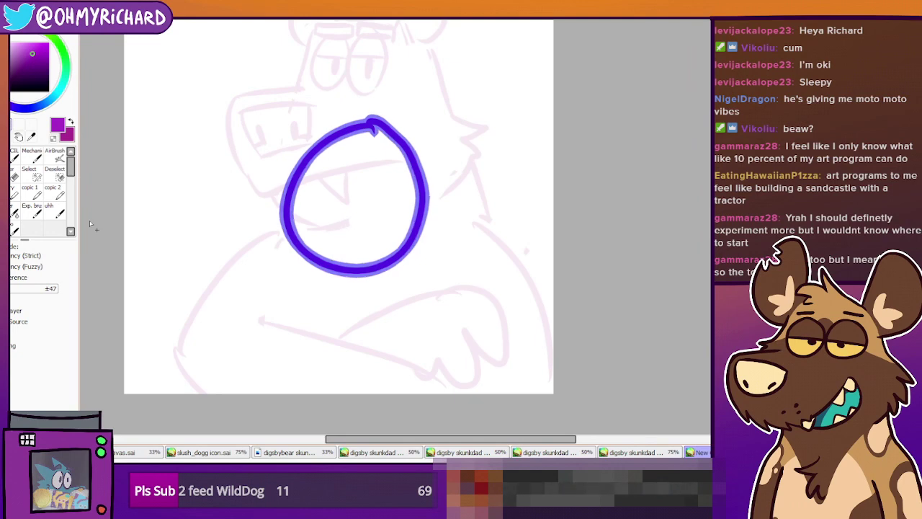
Fill the expanded selection with light pink as a border around the violet circle's line, and clear the selection
left_click(3, 193)
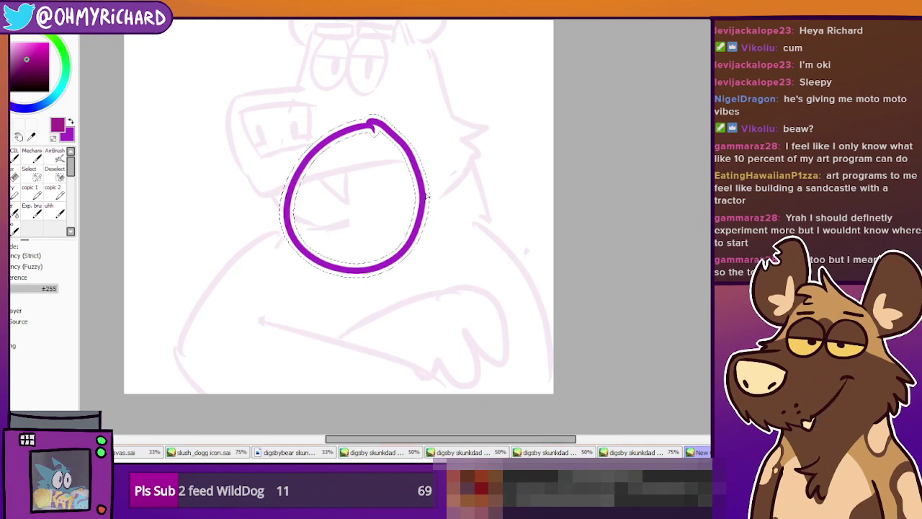
left_click(421, 220)
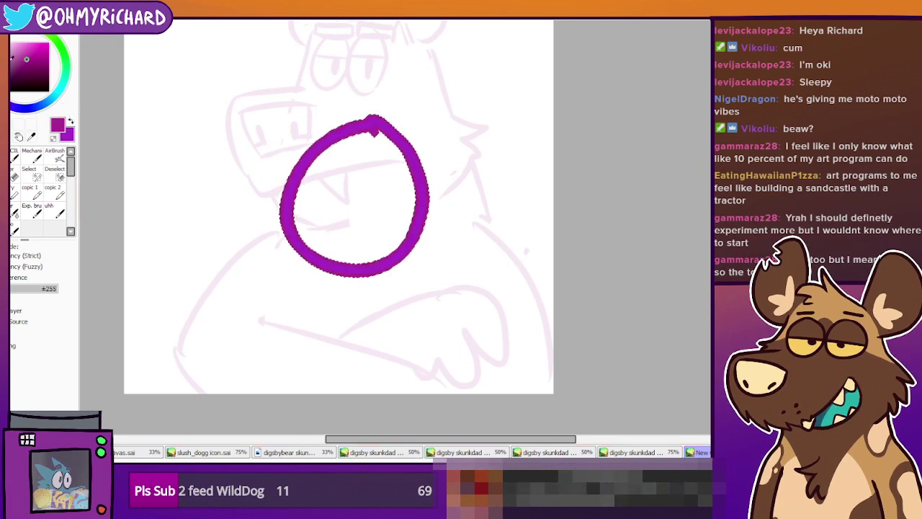
key("ctrl+z")
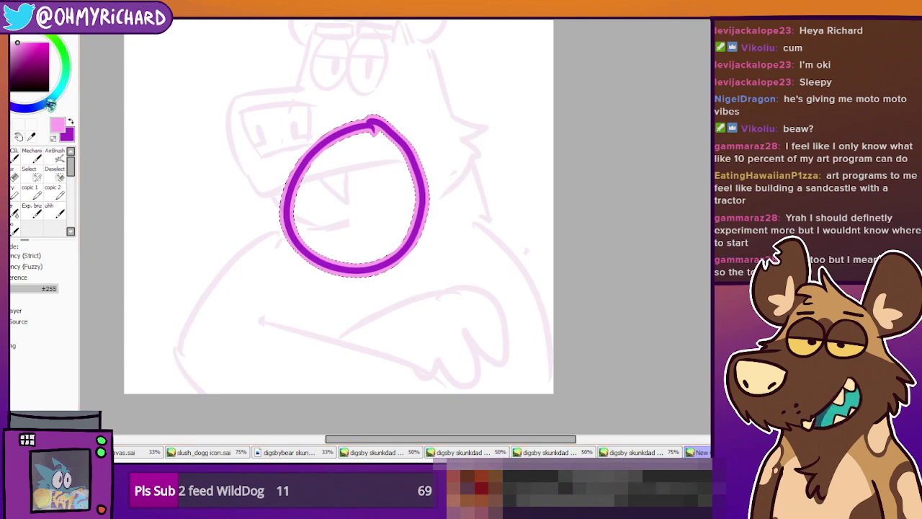
key("ctrl+t")
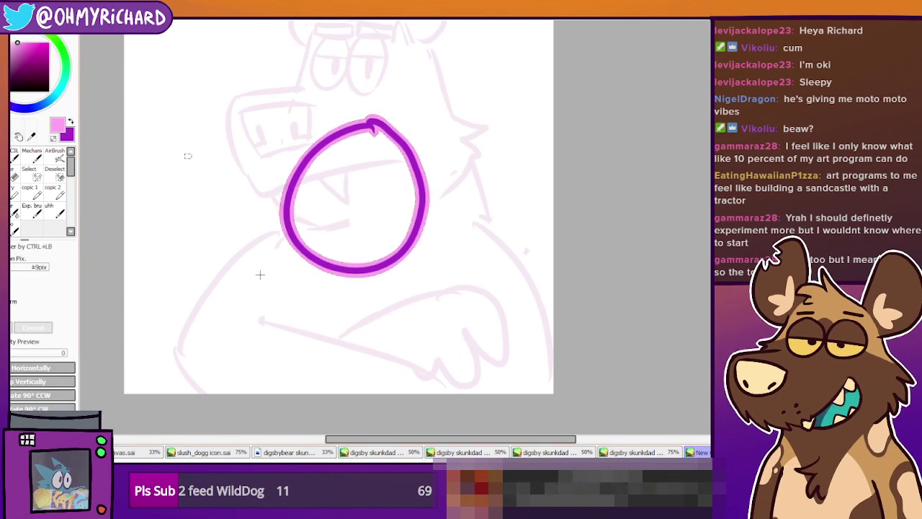
Draw a light pink freehand line down through the middle of the circle with the pencil
left_click(15, 157)
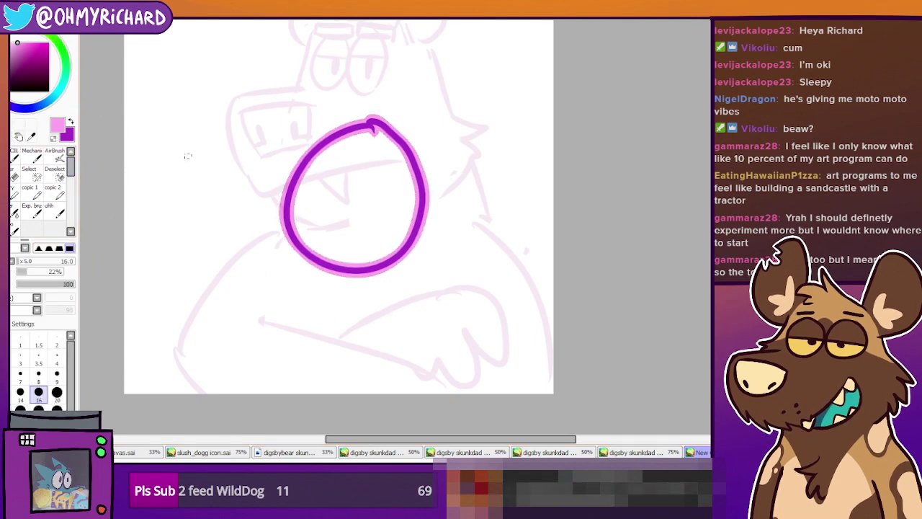
key("ctrl+t")
key("Return")
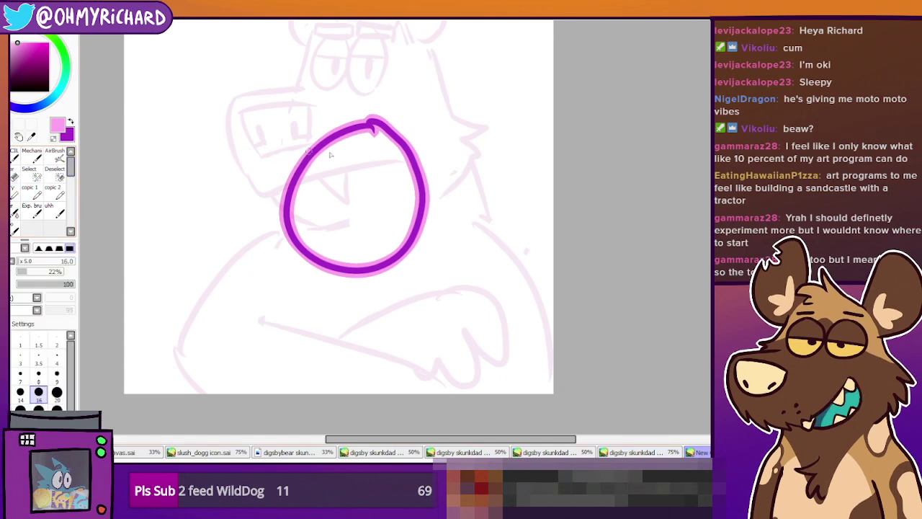
left_click_drag(354, 139, 366, 263)
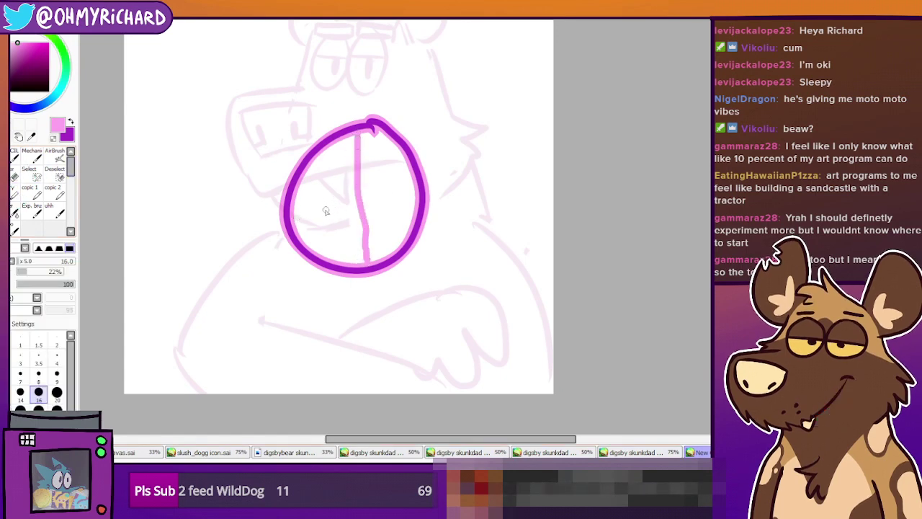
Undo the pink line through the circle and draw concentric light pink rings inside it instead
key("ctrl+z")
mouse_move(355, 155)
left_mouse_down()
mouse_move(395, 184)
mouse_move(347, 161)
mouse_move(318, 226)
mouse_move(339, 159)
mouse_move(364, 206)
left_mouse_up()
key("ctrl+z")
key("ctrl+z")
key("ctrl+z")
left_click_drag(369, 165, 387, 211)
key("ctrl+z")
left_click_drag(360, 177, 355, 185)
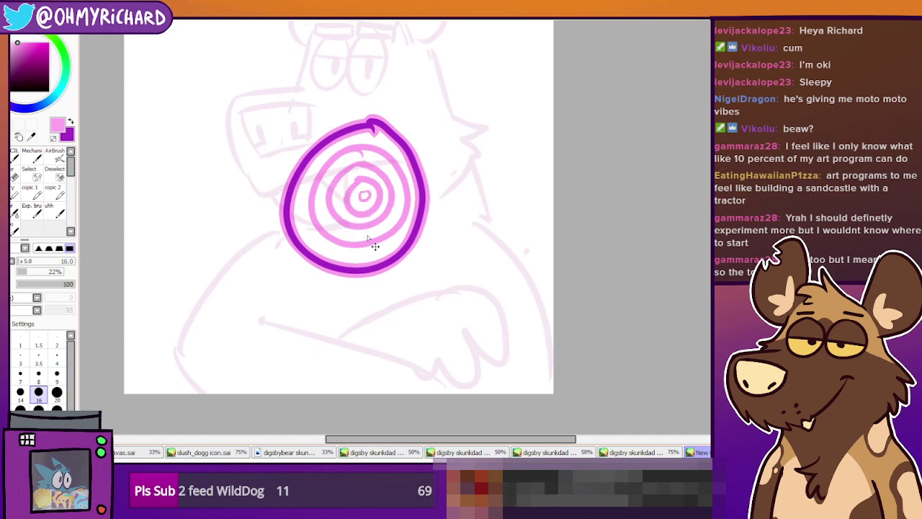
Undo the pink rings, the pink border fill and the selection growth around the violet circle
key("ctrl+z")
key("ctrl+z")
key("ctrl+z")
key("ctrl+z")
key("ctrl+z")
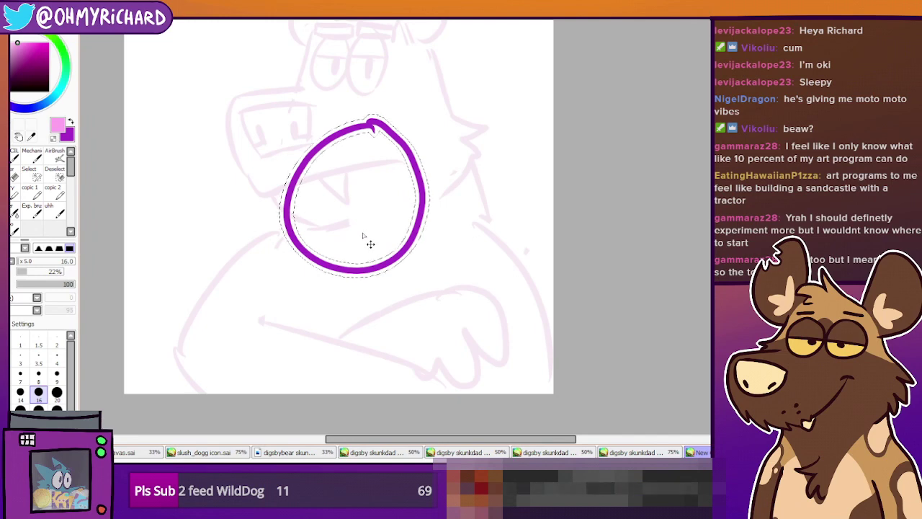
key("ctrl+d")
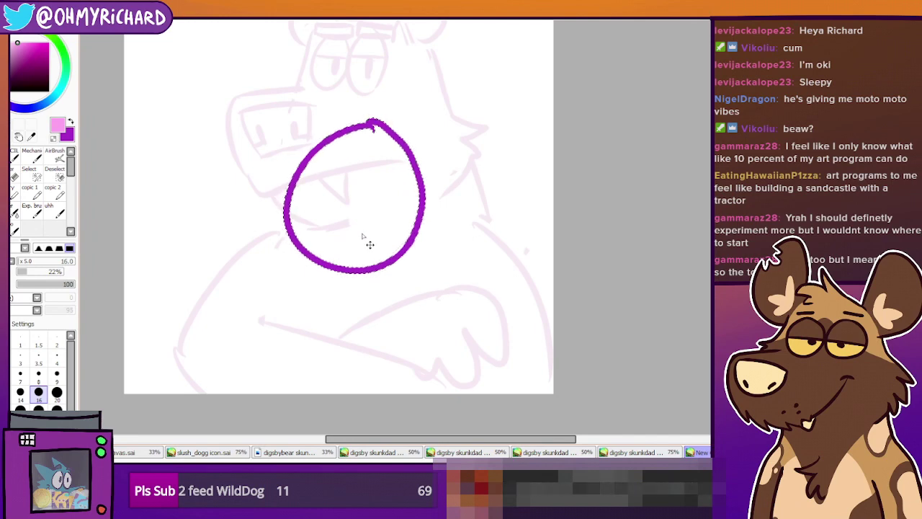
key("ctrl+z")
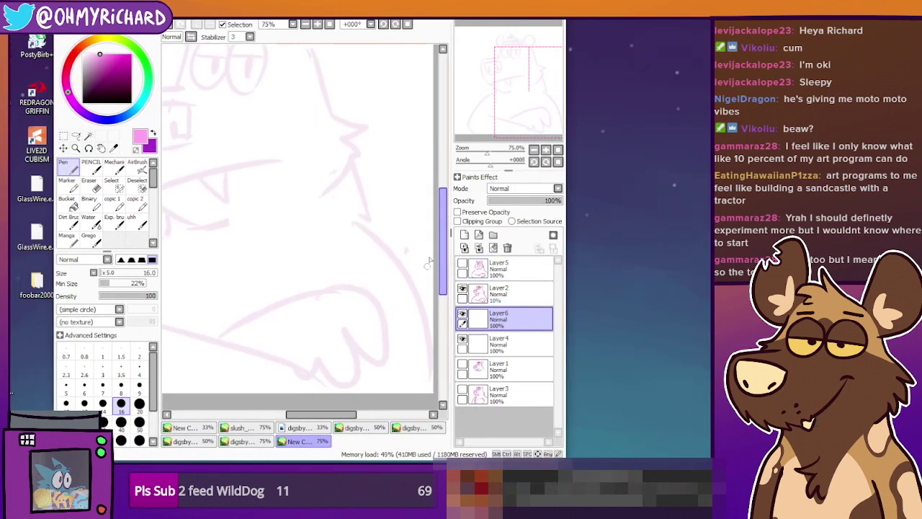
Add a linework layer above Layer6 and draw a large light pink circle over the bear's mouth area with the Pen
left_click(487, 244)
mouse_move(267, 282)
left_mouse_down()
mouse_move(303, 154)
mouse_move(352, 261)
left_mouse_up()
key("ctrl+z")
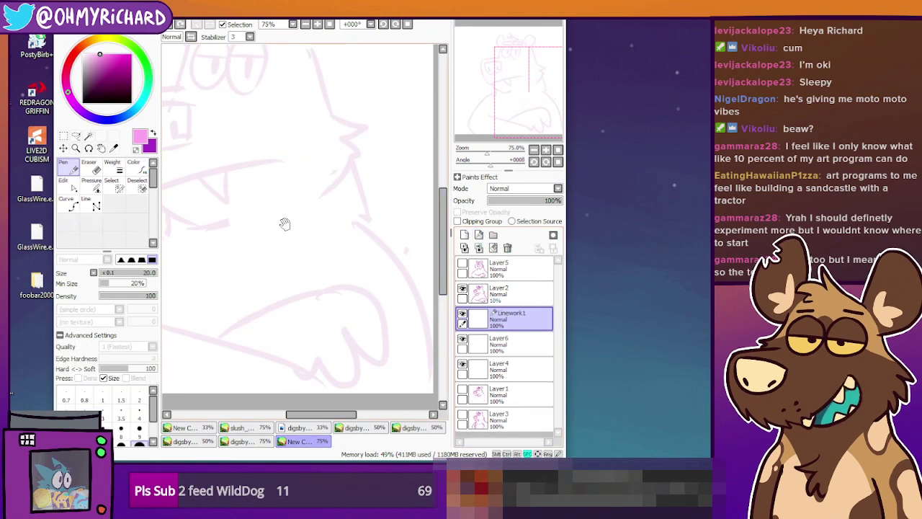
left_click_drag(284, 224, 346, 288)
mouse_move(331, 144)
left_mouse_down()
mouse_move(325, 293)
mouse_move(306, 155)
left_mouse_up()
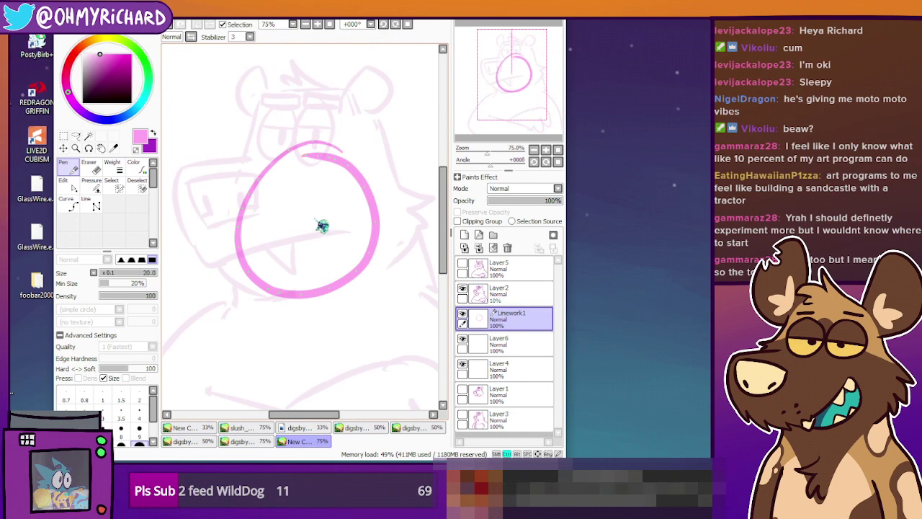
Pull the circle's vector line outward at seven places to form long spikes all around it
mouse_move(326, 161)
left_mouse_down()
mouse_move(374, 127)
mouse_move(369, 77)
left_mouse_up()
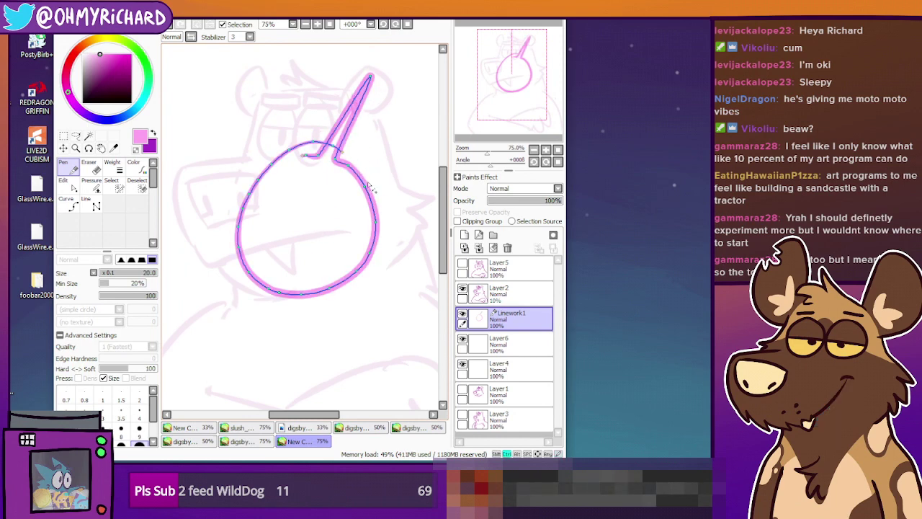
left_click_drag(365, 188, 425, 122)
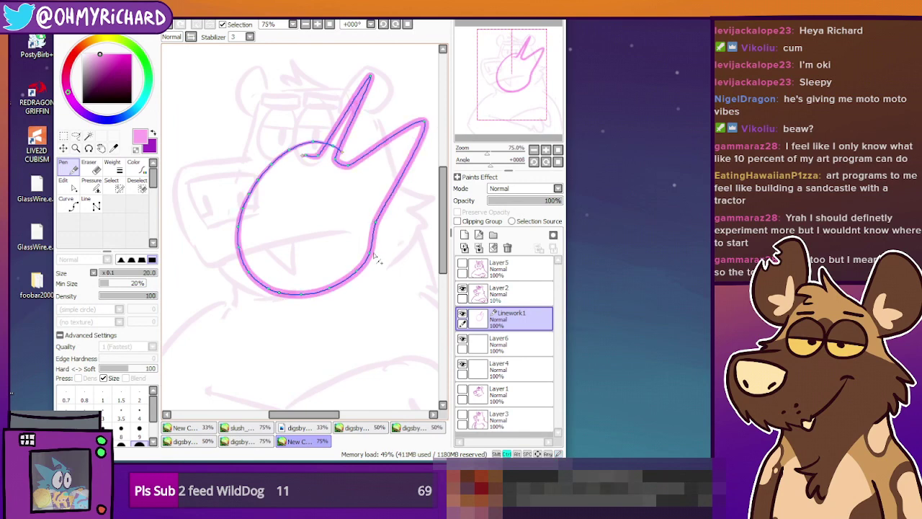
left_click_drag(380, 263, 414, 331)
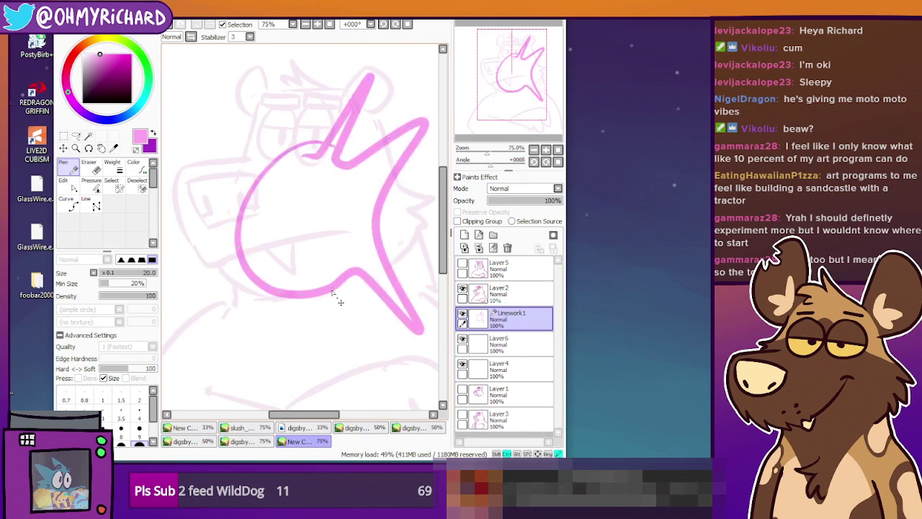
left_click_drag(339, 295, 348, 360)
left_click_drag(291, 312, 239, 366)
left_click_drag(247, 258, 176, 271)
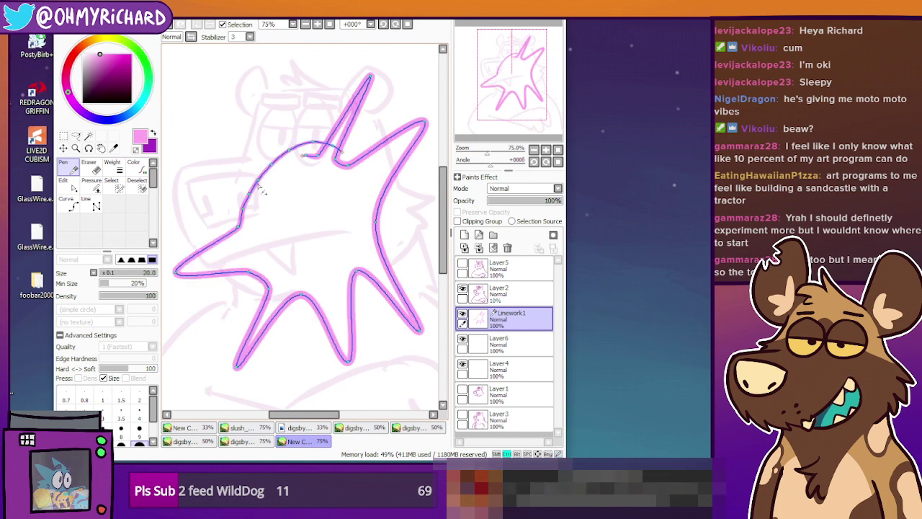
left_click_drag(258, 181, 201, 106)
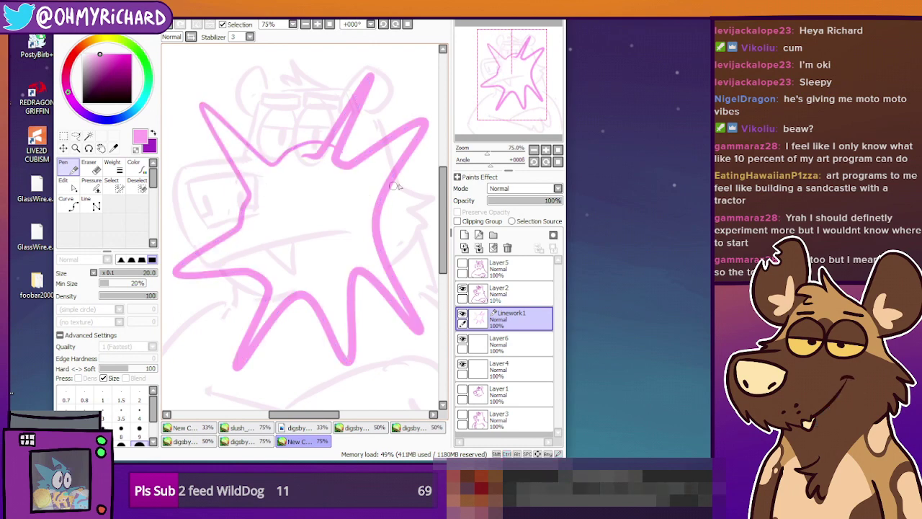
Inspect the spiked linework outline up close and at 50% zoom
scroll(271, 138, "up", 3)
left_click_drag(238, 172, 492, 281)
left_click_drag(404, 265, 231, 175)
left_click_drag(250, 319, 204, 88)
mouse_move(315, 105)
left_mouse_down()
mouse_move(371, 26)
mouse_move(202, 243)
left_mouse_up()
left_click_drag(329, 234, 267, 294)
mouse_move(309, 79)
left_mouse_down()
mouse_move(302, 272)
mouse_move(286, 269)
left_mouse_up()
scroll(286, 271, "down", 2)
scroll(263, 296, "down", 2)
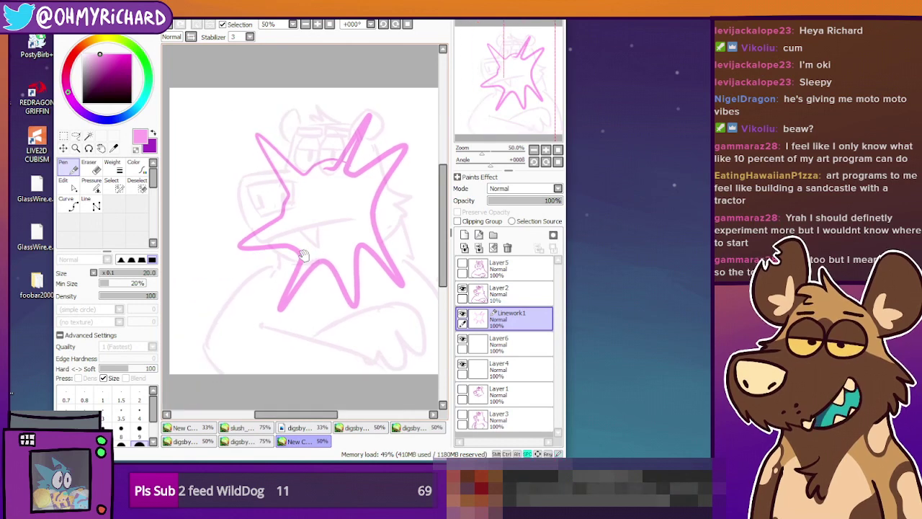
left_click_drag(345, 267, 342, 280)
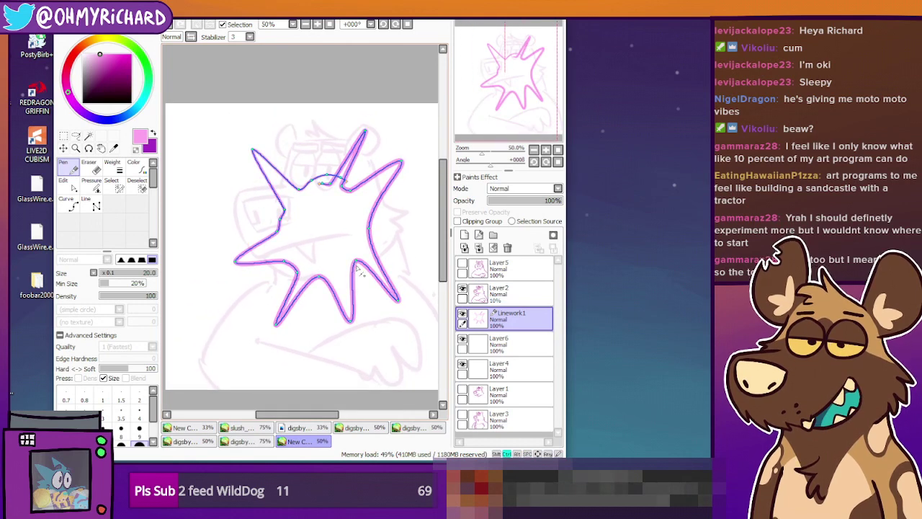
Undo all the spike edits on the circle's line
key("ctrl+z")
key("ctrl+z")
key("ctrl+z")
key("ctrl+z")
key("ctrl+z")
key("ctrl+z")
key("ctrl+z")
key("ctrl+z")
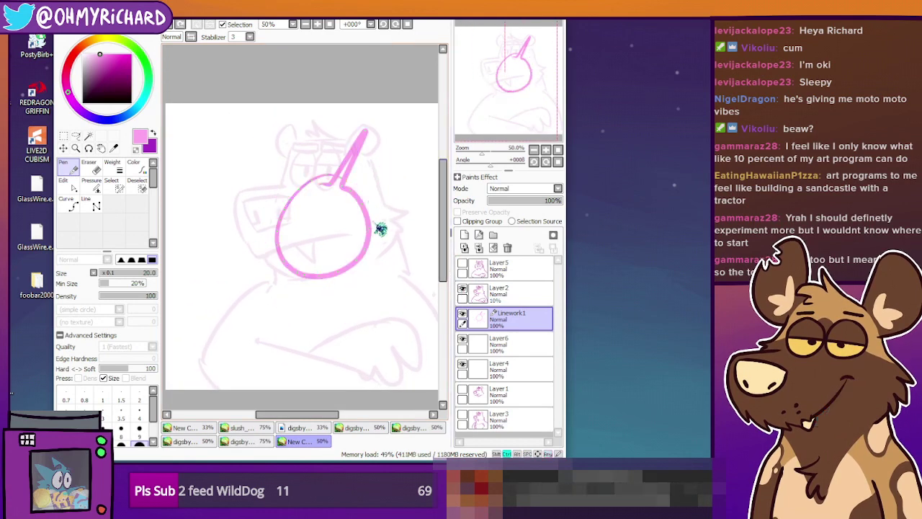
key("ctrl")
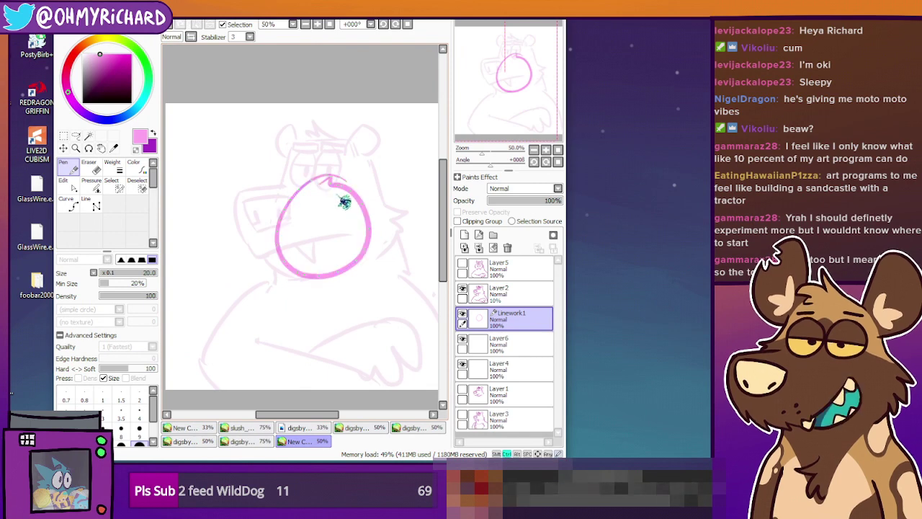
Move the anchor points at the top of the circle so its two ends meet in a smooth closed outline
left_click_drag(320, 185, 333, 180)
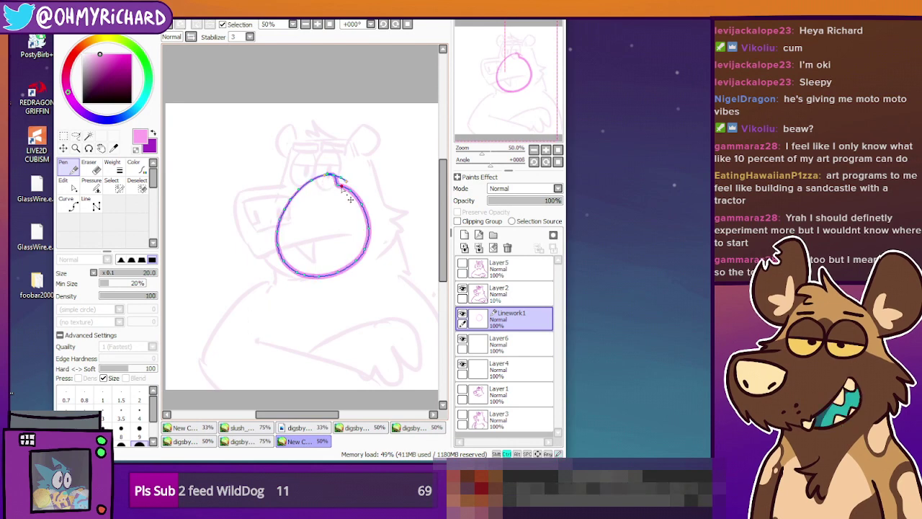
key("ctrl")
left_click_drag(340, 178, 353, 185)
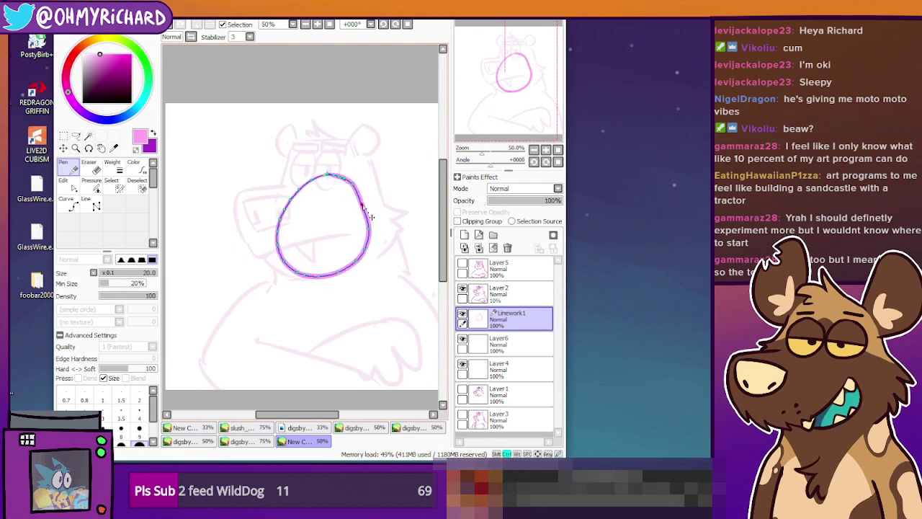
key("ctrl")
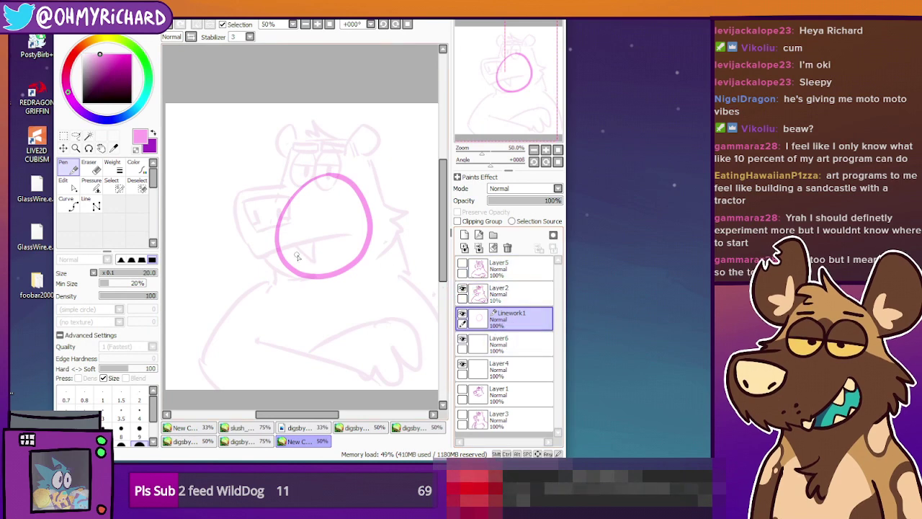
Try drawing an overlapping oval and a small inner circle on the linework layer
mouse_move(326, 210)
left_mouse_down()
mouse_move(340, 313)
mouse_move(330, 224)
left_mouse_up()
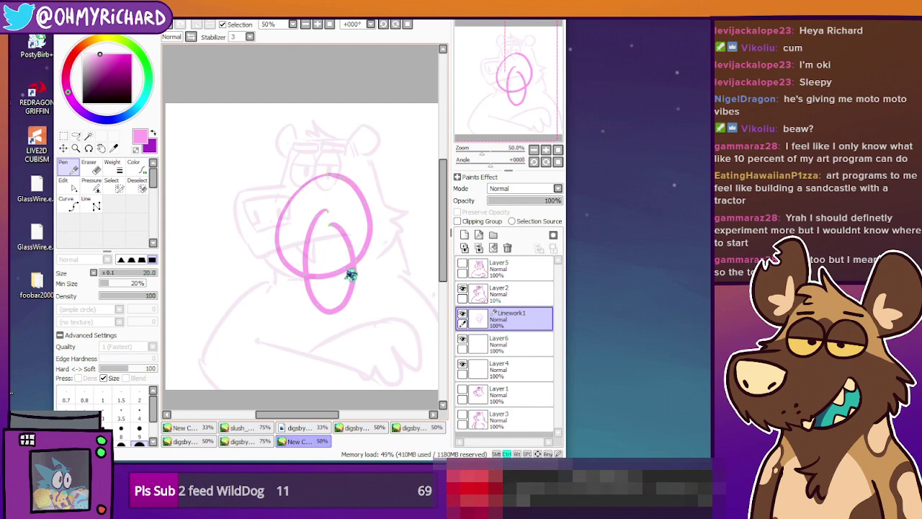
key("ctrl+z")
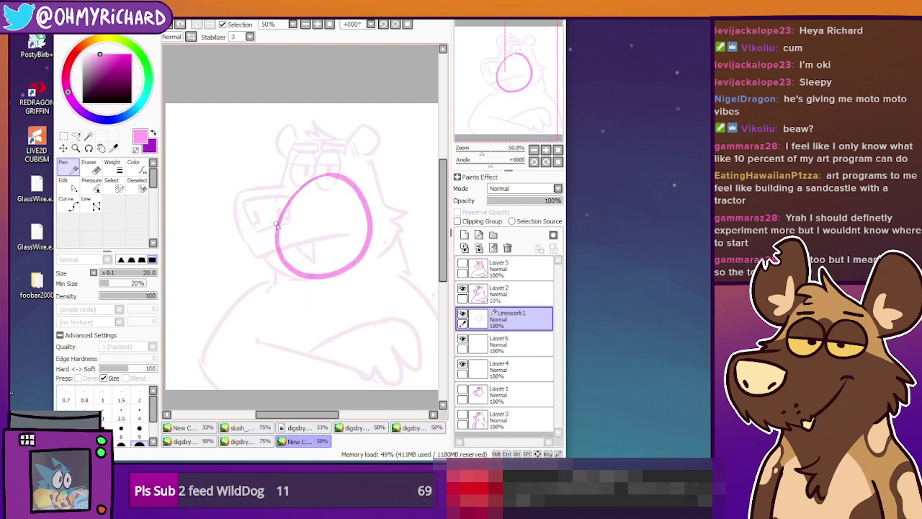
mouse_move(263, 170)
left_mouse_down()
mouse_move(285, 222)
mouse_move(365, 314)
left_mouse_up()
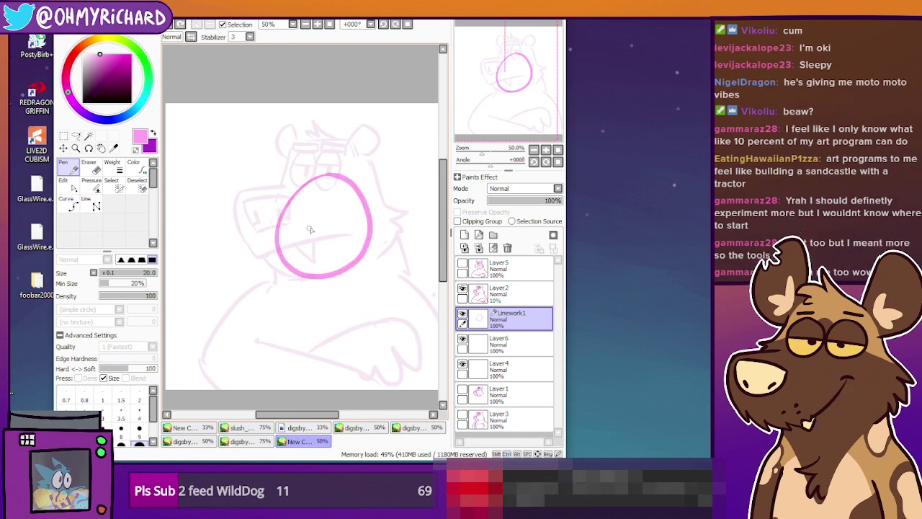
mouse_move(315, 212)
left_mouse_down()
mouse_move(324, 247)
mouse_move(326, 213)
left_mouse_up()
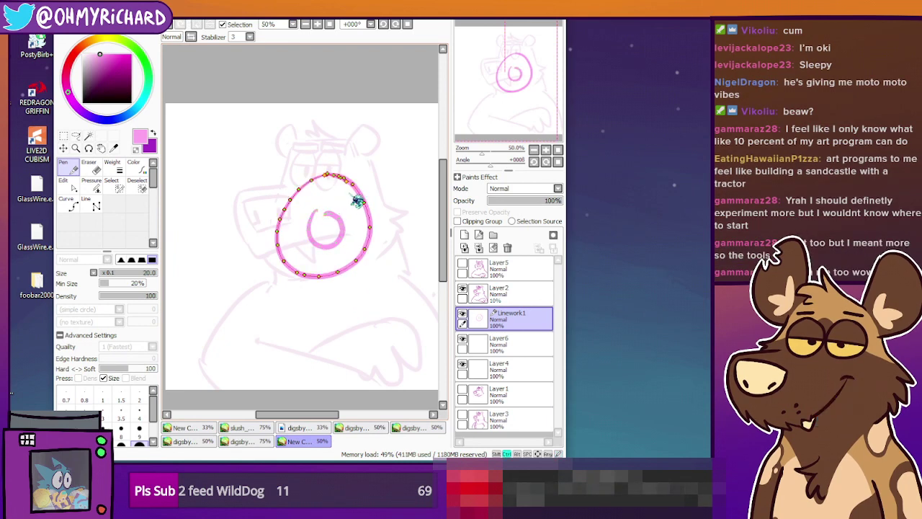
key("ctrl+z")
Try to box-select the anchor points on the circle's upper right side
left_click_drag(344, 140, 392, 215)
left_click(395, 218)
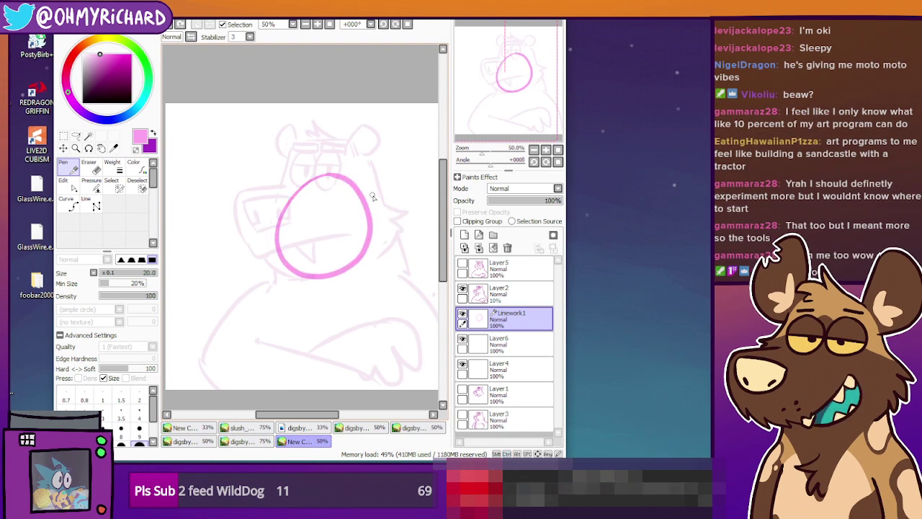
key("ctrl")
left_click_drag(367, 142, 400, 219)
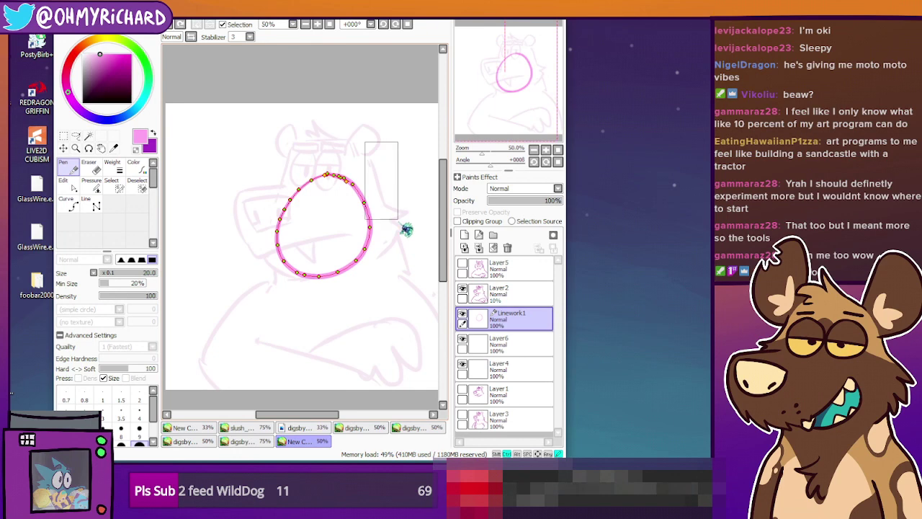
left_click(504, 270)
left_click(372, 170, "ctrl")
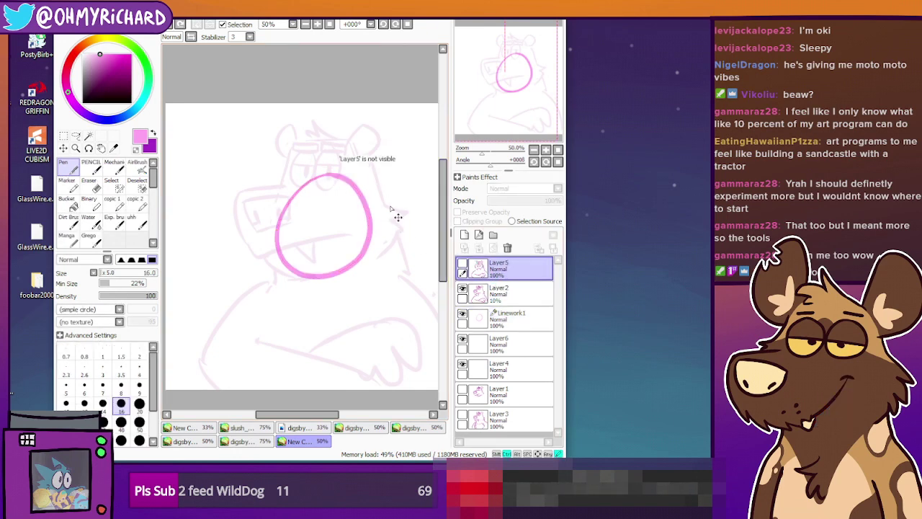
left_click(499, 319)
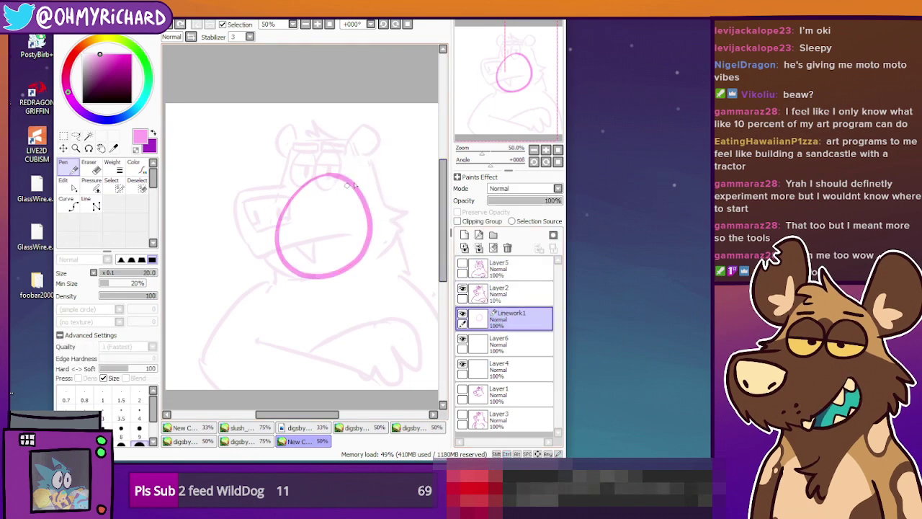
key("ctrl")
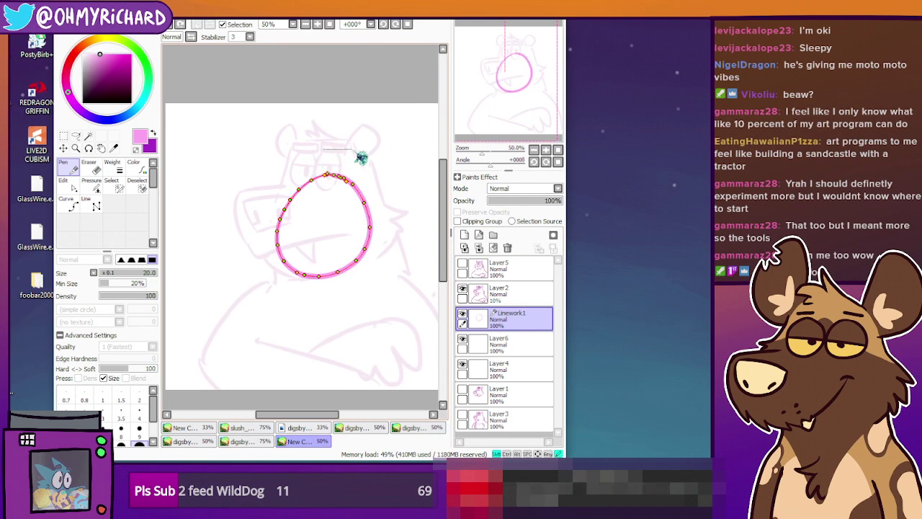
mouse_move(362, 149)
left_mouse_down()
mouse_move(383, 210)
mouse_move(371, 271)
left_mouse_up()
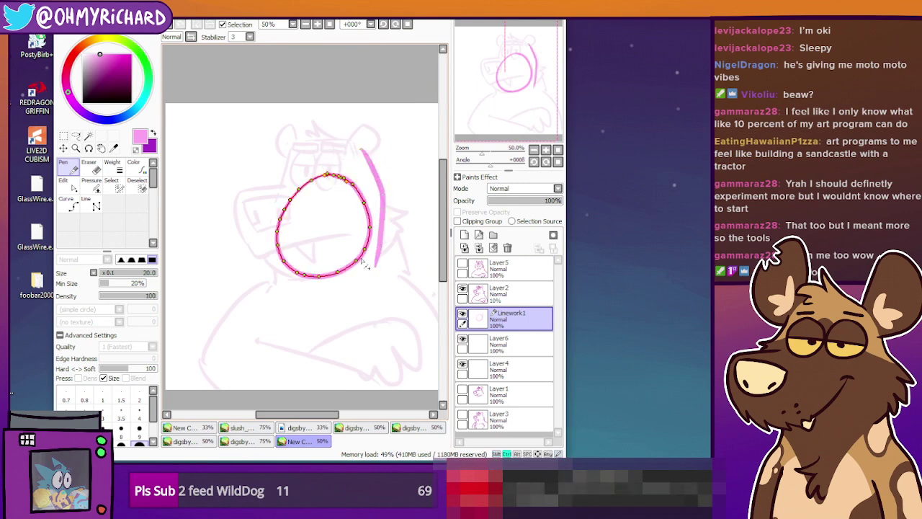
key("ctrl+z")
Draw two tall oval eyes with pupils beside the circle, and adjust the line points of the outer eye and its pupil
mouse_move(236, 142)
left_mouse_down()
mouse_move(244, 154)
mouse_move(236, 146)
mouse_move(214, 155)
mouse_move(235, 173)
mouse_move(272, 179)
mouse_move(255, 149)
left_mouse_up()
key("ctrl+z")
key("ctrl+z")
mouse_move(224, 208)
left_mouse_down()
mouse_move(222, 217)
mouse_move(248, 216)
left_mouse_up()
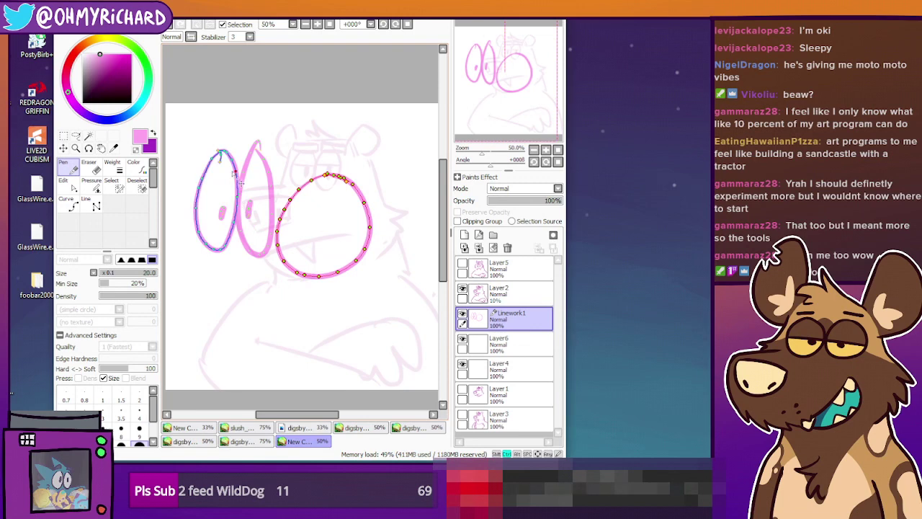
left_click_drag(220, 160, 225, 153)
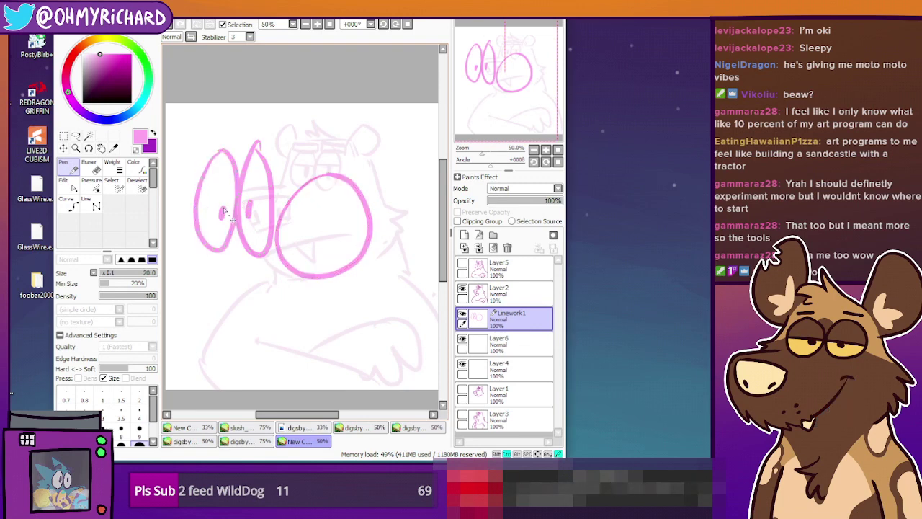
left_click_drag(227, 192, 224, 189)
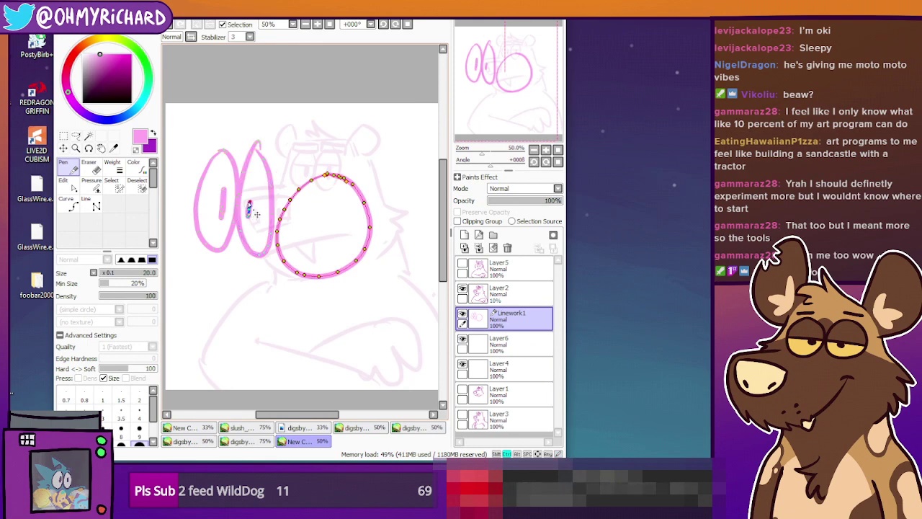
Draw a long pointed jaw line curving beneath the circle, with jagged mouth-corner lines below the eyes
left_click_drag(254, 322, 262, 272)
mouse_move(193, 211)
left_mouse_down()
mouse_move(217, 302)
mouse_move(407, 314)
mouse_move(435, 284)
mouse_move(346, 226)
left_mouse_up()
mouse_move(193, 221)
left_mouse_down()
mouse_move(216, 327)
mouse_move(236, 330)
left_mouse_up()
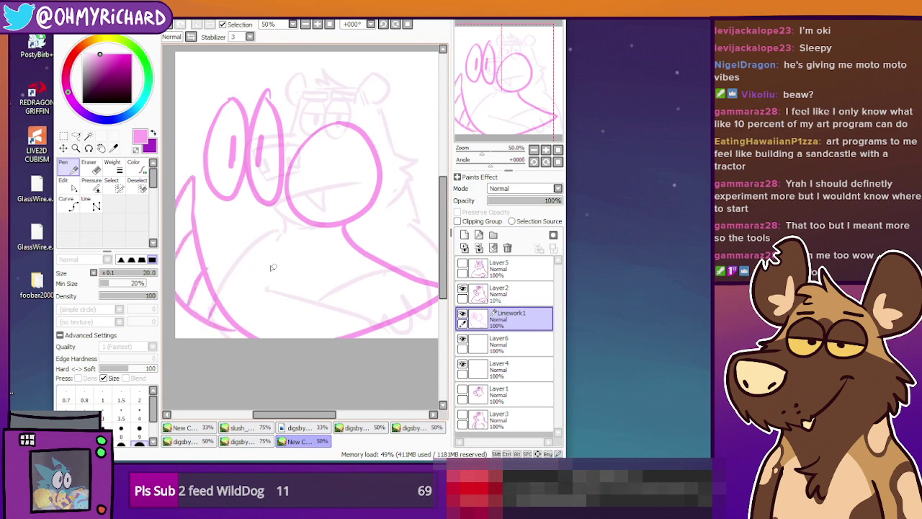
scroll(317, 264, "up", 1)
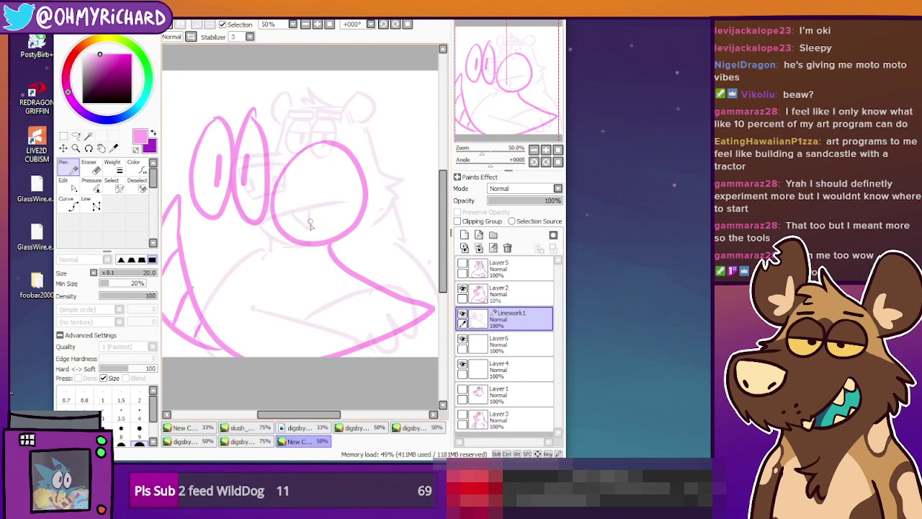
Draw two nostrils in the lower part of the circle and two arched eyebrows above the oval eyes
left_click_drag(301, 206, 307, 240)
left_click_drag(352, 202, 337, 234)
mouse_move(326, 275)
left_mouse_down()
mouse_move(341, 252)
mouse_move(345, 265)
left_mouse_up()
left_click_drag(263, 140, 269, 165)
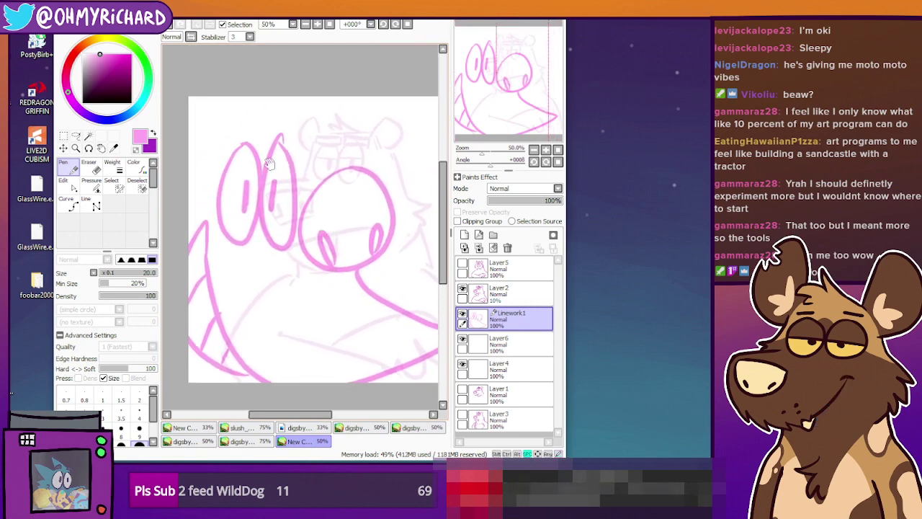
mouse_move(218, 149)
left_mouse_down()
mouse_move(254, 123)
mouse_move(219, 138)
left_mouse_up()
mouse_move(272, 110)
left_mouse_down()
mouse_move(301, 127)
mouse_move(264, 119)
left_mouse_up()
mouse_move(316, 301)
left_mouse_down()
mouse_move(293, 260)
mouse_move(297, 284)
left_mouse_up()
mouse_move(356, 282)
left_mouse_down()
mouse_move(394, 248)
mouse_move(320, 306)
left_mouse_up()
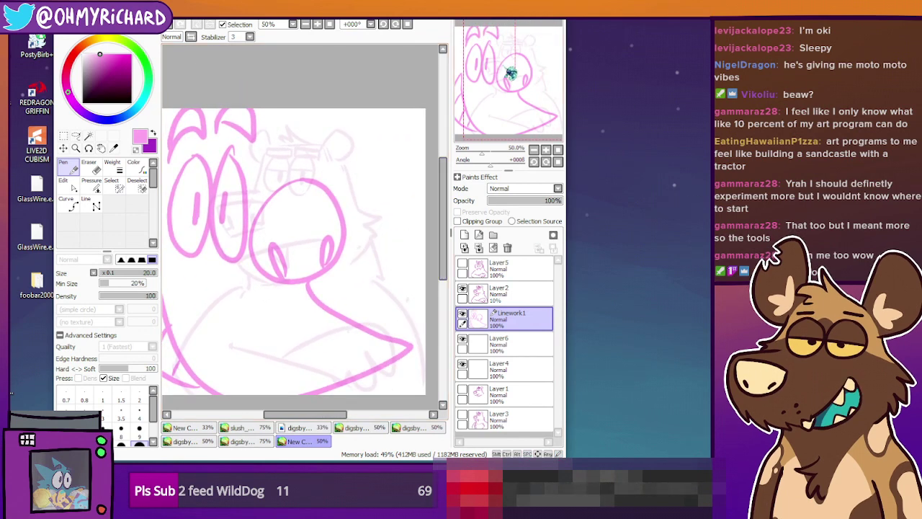
Hide the linework layer with the doodled cartoon face and delete it, keeping the faint skunk sketch visible
left_click(534, 5)
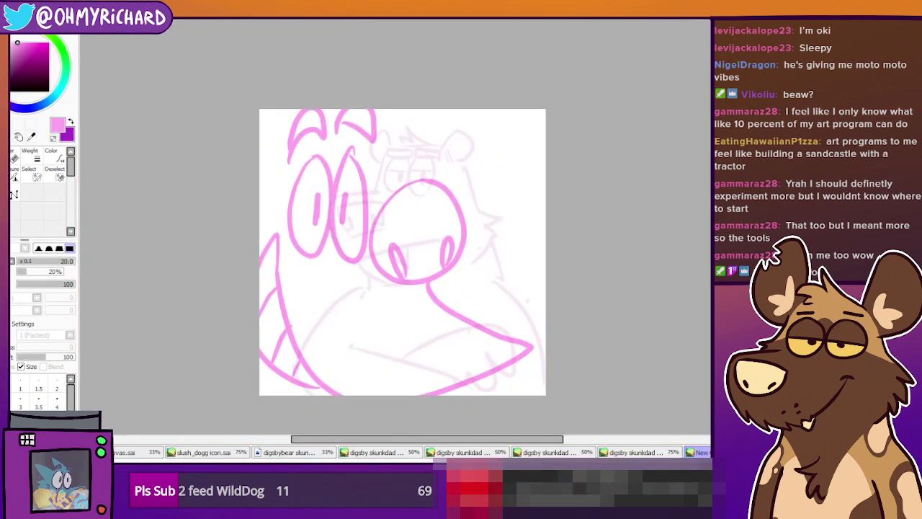
key("Tab")
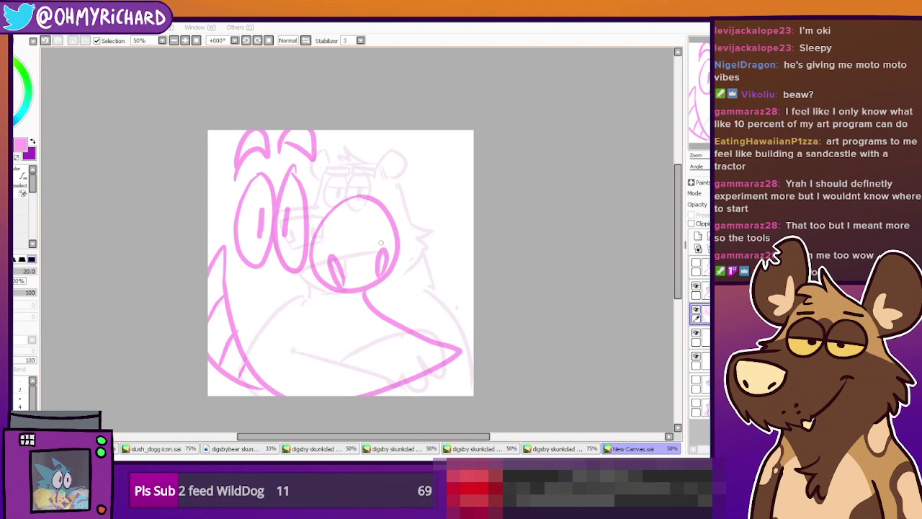
left_click(696, 309)
left_click(695, 309)
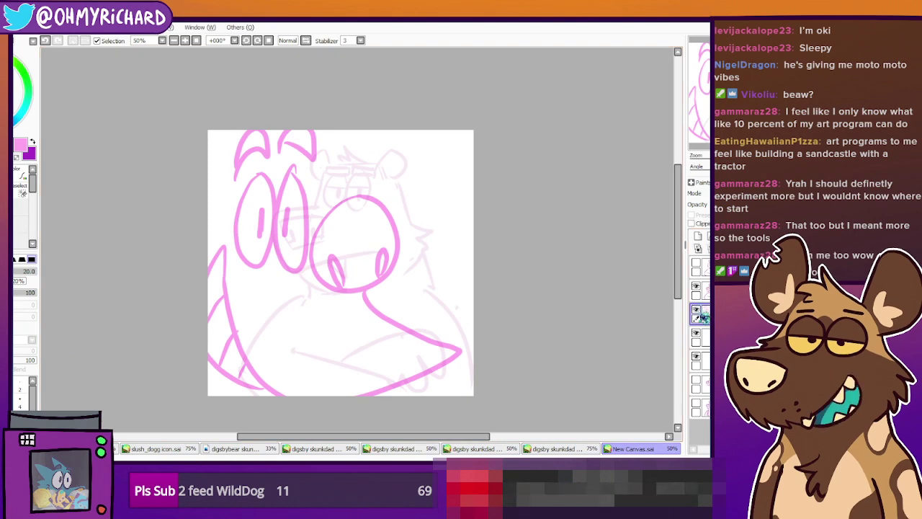
left_click(696, 309)
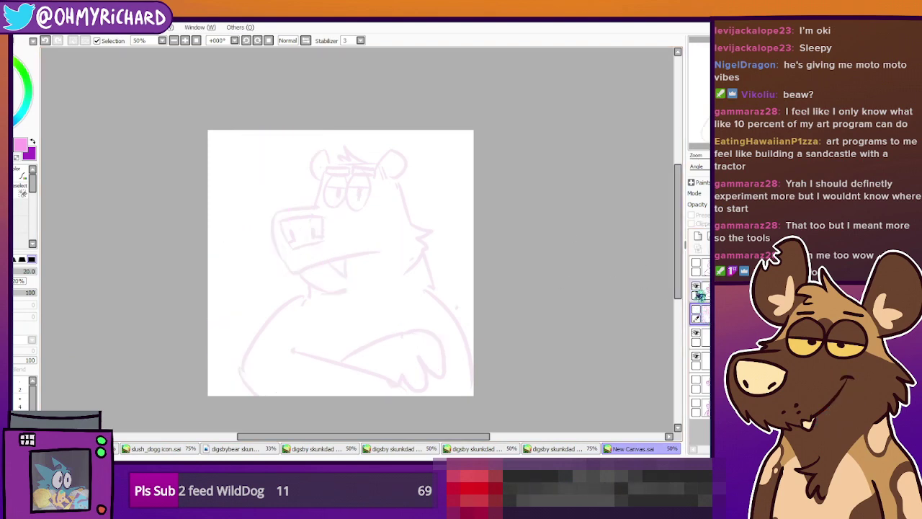
left_click_drag(704, 313, 736, 249)
left_click(696, 286)
left_click(696, 286)
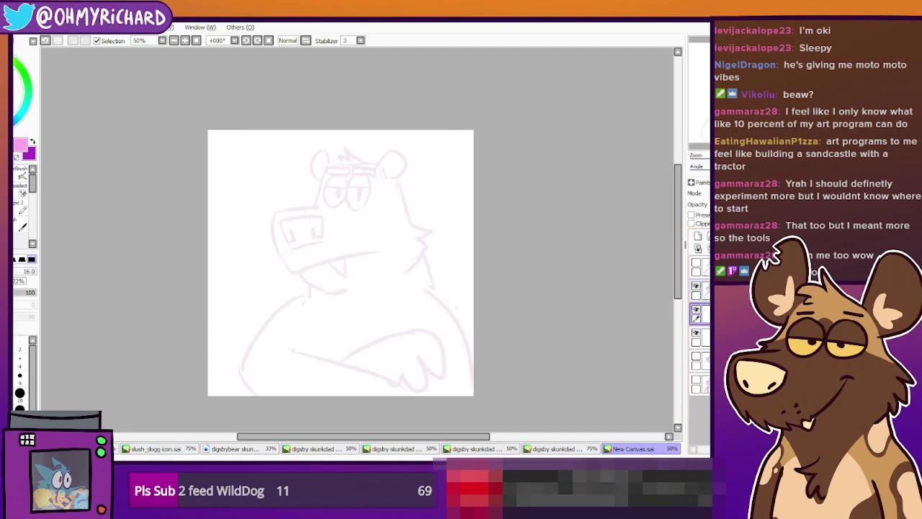
Switch to the size 16 brush with dark purple as the drawing colour
left_click(31, 153)
scroll(213, 221, "up", 1)
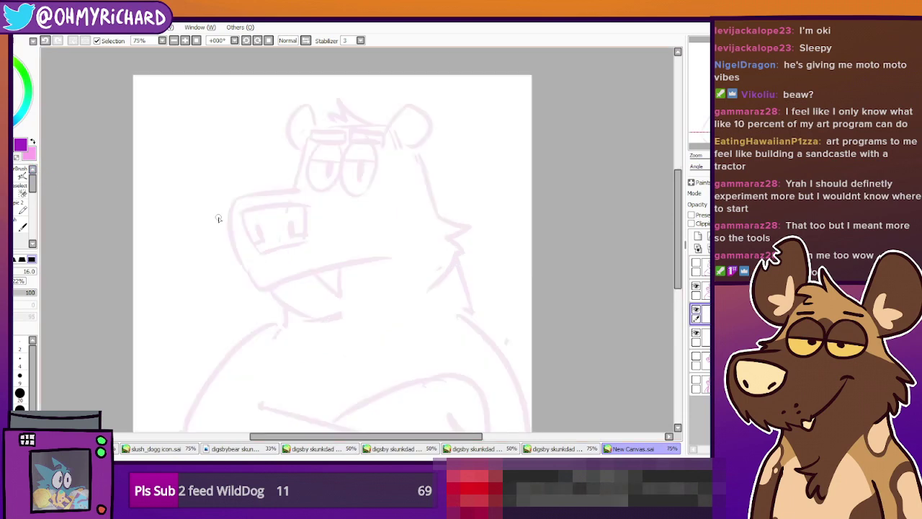
left_click_drag(398, 272, 348, 255)
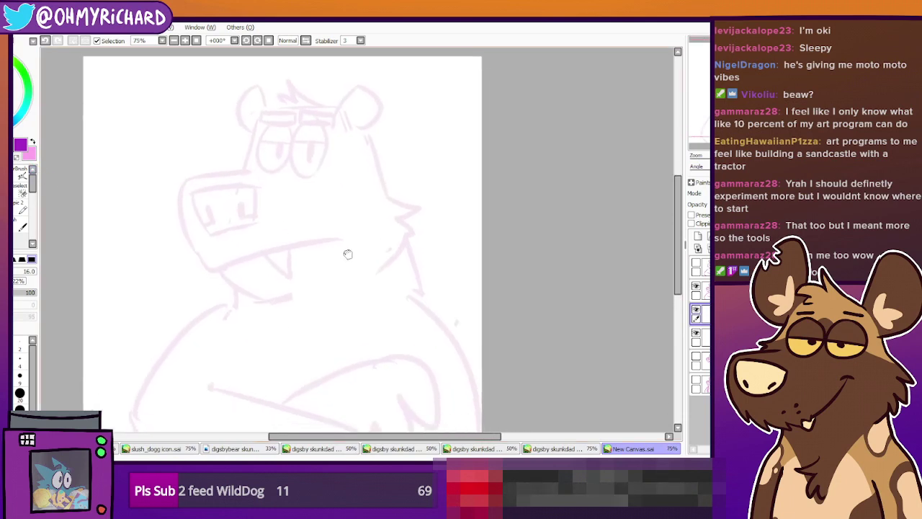
left_click_drag(236, 254, 272, 286)
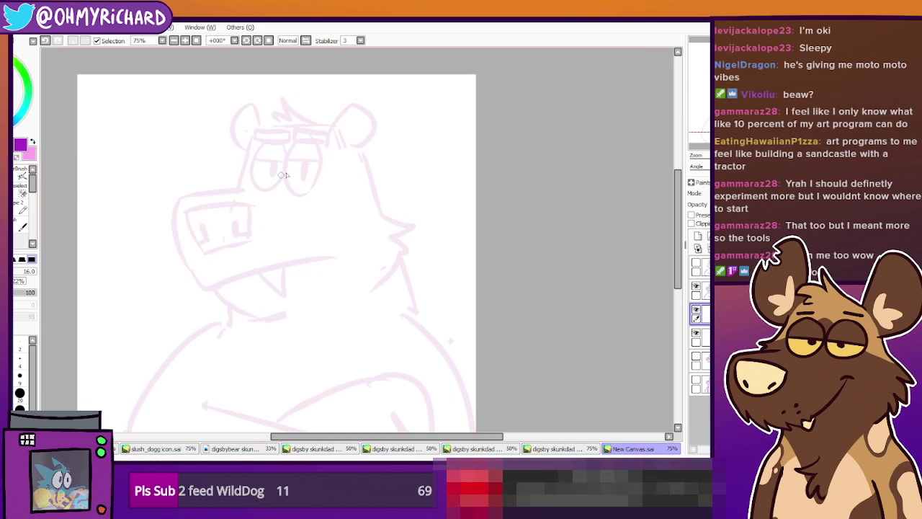
scroll(229, 222, "down", 3)
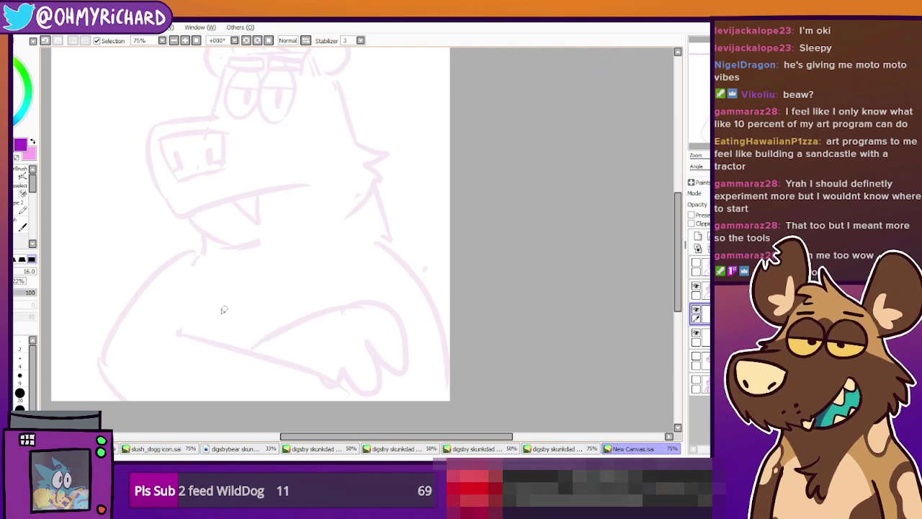
Try outlining the folded arm from the shoulder around the elbow to the forearm over the faint sketch
mouse_move(191, 243)
left_mouse_down()
mouse_move(109, 370)
mouse_move(124, 397)
mouse_move(342, 373)
left_mouse_up()
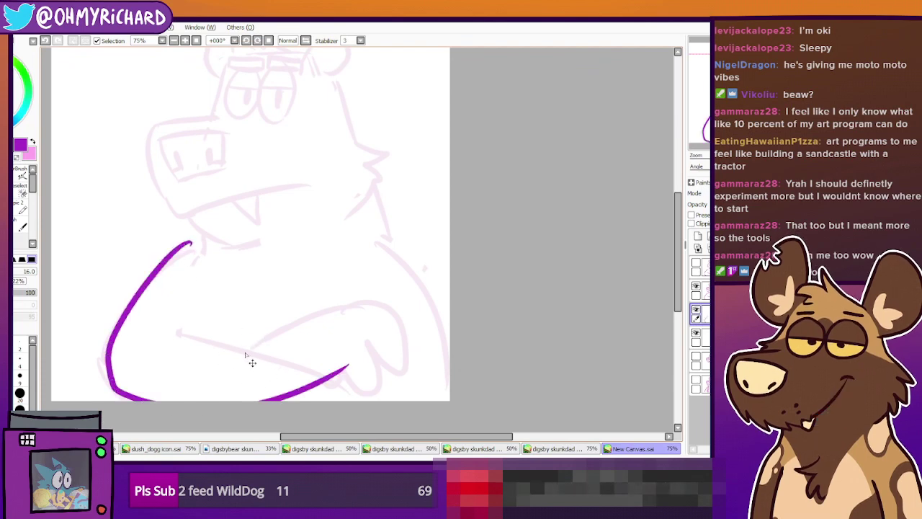
left_click_drag(182, 346, 331, 292)
key("ctrl+z")
key("ctrl+z")
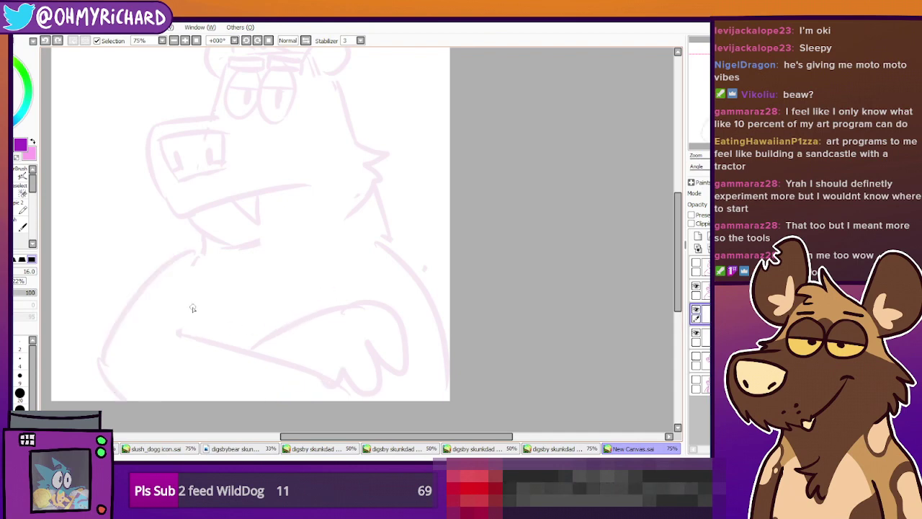
Try several straight guide lines for the crossed forearms over the lower chest
left_click_drag(177, 322, 292, 371)
key("ctrl+z")
left_click_drag(182, 330, 317, 373)
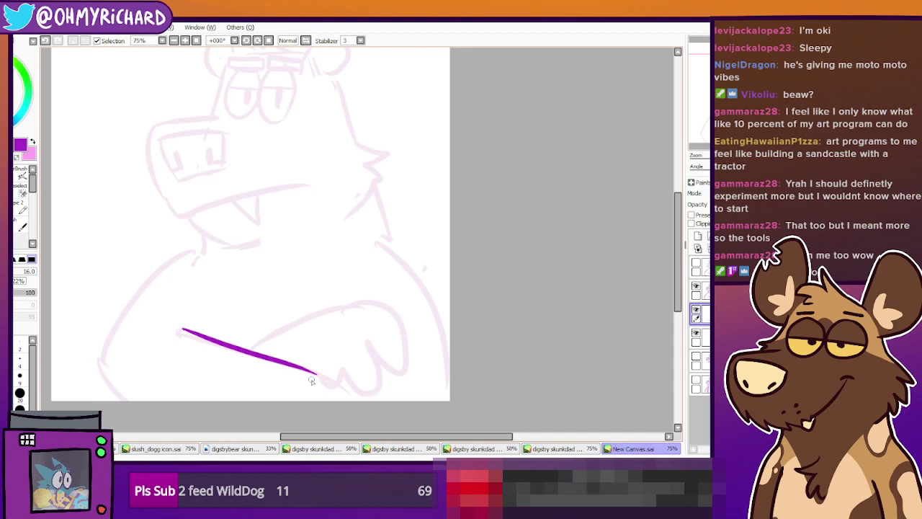
key("ctrl+z")
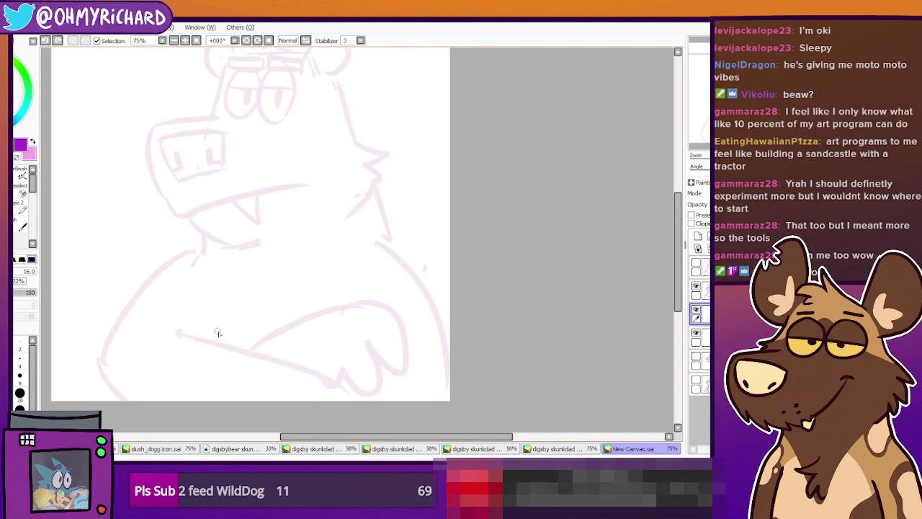
left_click_drag(163, 314, 335, 389)
left_click_drag(157, 390, 234, 370)
left_click_drag(293, 353, 391, 305)
key("ctrl+z")
key("ctrl+z")
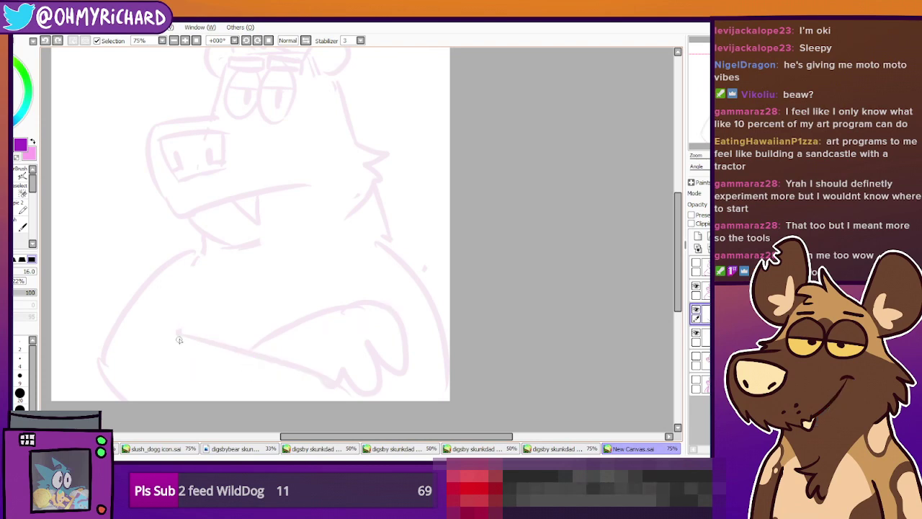
Draw a diagonal forearm line over the lower chest, and undo the crossing line and arm outline tried with it
left_click_drag(166, 326, 335, 398)
left_click_drag(145, 396, 391, 312)
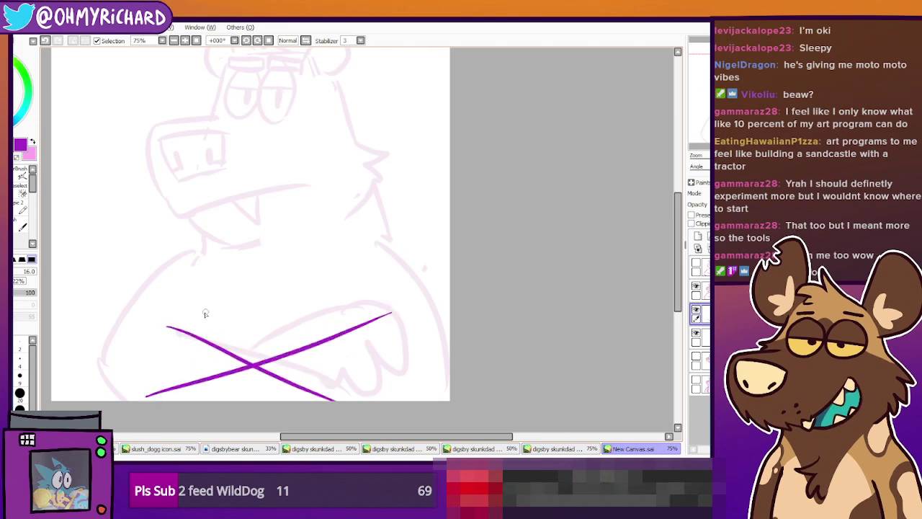
mouse_move(184, 245)
left_mouse_down()
mouse_move(141, 283)
mouse_move(105, 366)
mouse_move(141, 398)
left_mouse_up()
left_click_drag(209, 351, 312, 310)
key("ctrl+z")
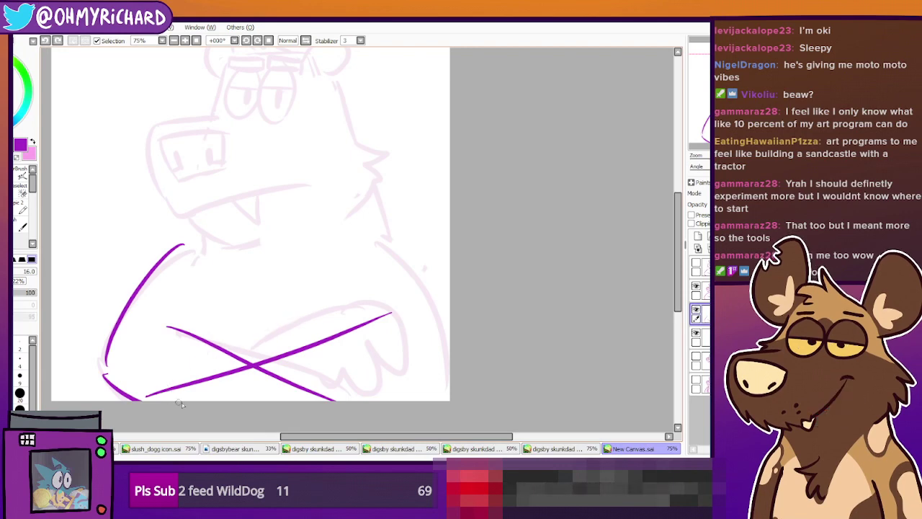
key("ctrl+z")
key("ctrl+z")
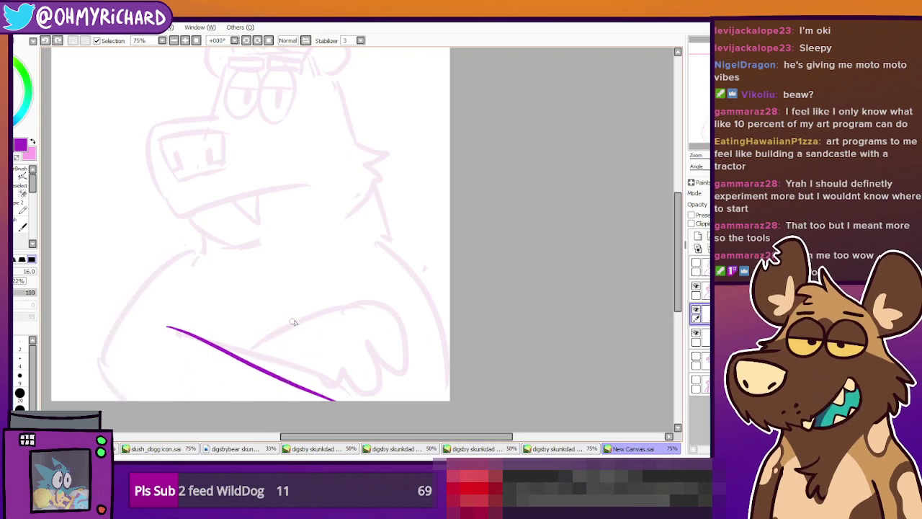
Draw the raised forearm with a pointed-finger hand and the outer curve of the left shoulder and upper arm
mouse_move(273, 337)
left_mouse_down()
mouse_move(403, 331)
mouse_move(333, 371)
left_mouse_up()
left_click_drag(177, 247, 116, 352)
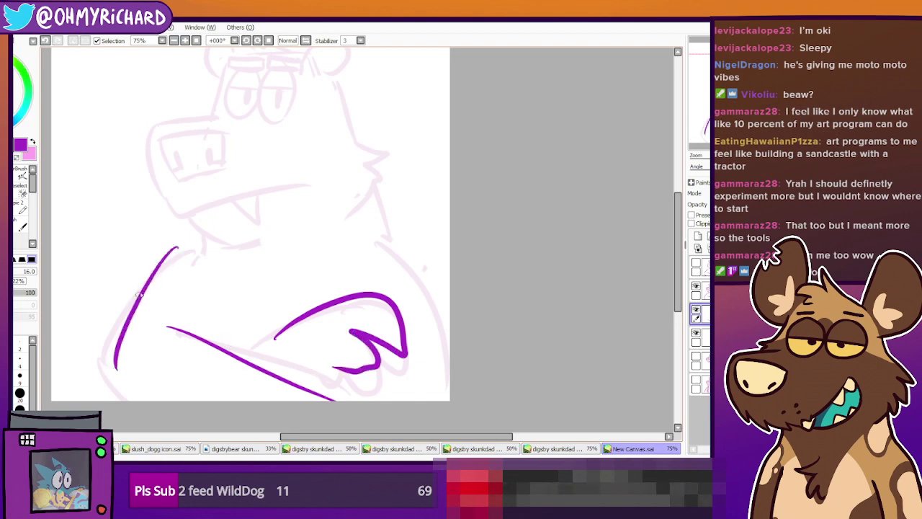
left_click_drag(157, 261, 113, 400)
left_click(162, 437)
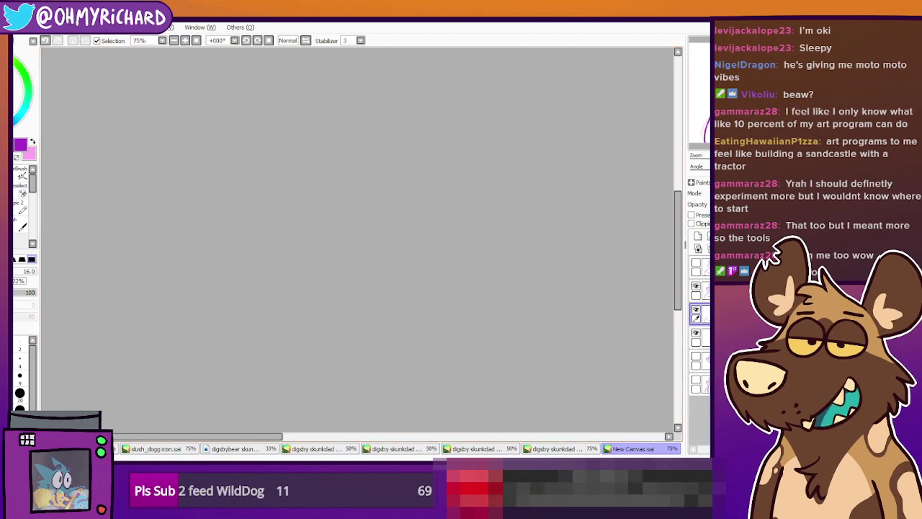
scroll(360, 238, "right", 10)
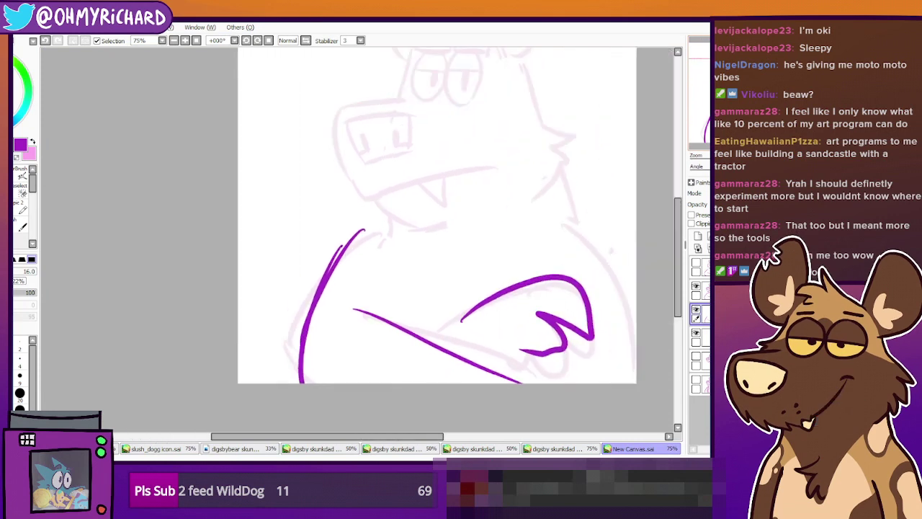
Draw the lower edge of the forearm from the pointed-finger hand diagonally down to the canvas edge
scroll(292, 310, "right", 3)
scroll(291, 309, "down", 1)
left_click_drag(364, 305, 285, 353)
key("ctrl+z")
left_click_drag(372, 312, 254, 364)
left_click_drag(432, 270, 374, 338)
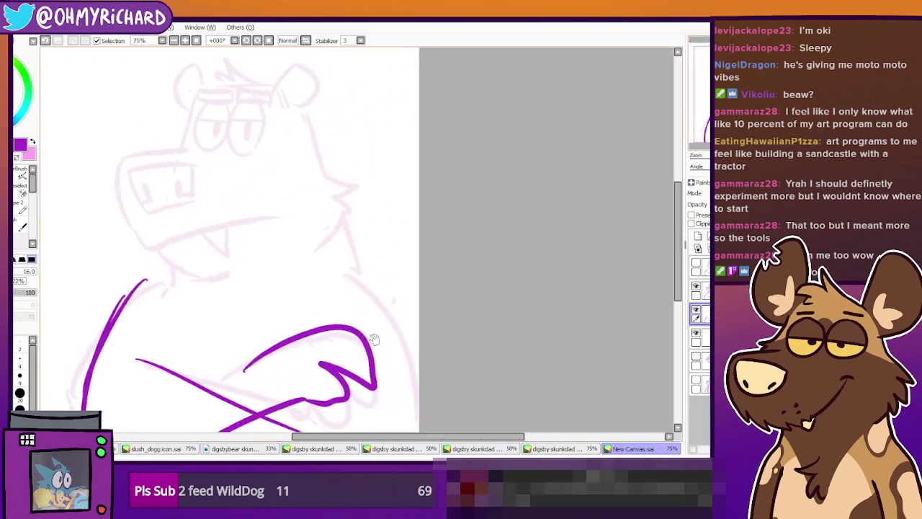
Draw the opposite forearm rising from the arm crossing into a rounded hand with wavy fingers
left_click_drag(249, 383, 188, 328)
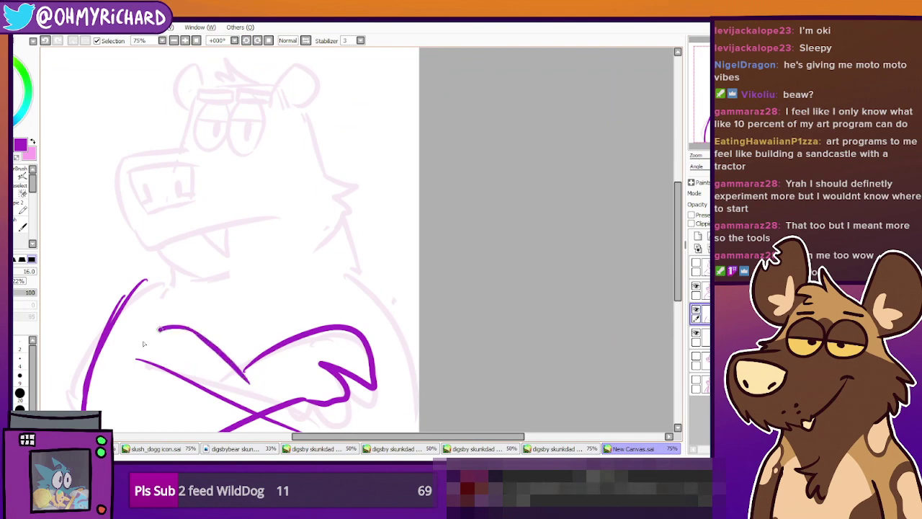
key("ctrl+z")
left_click_drag(224, 374, 168, 327)
mouse_move(169, 336)
left_mouse_down()
mouse_move(136, 339)
mouse_move(121, 390)
mouse_move(195, 384)
left_mouse_up()
left_click_drag(291, 382, 269, 326)
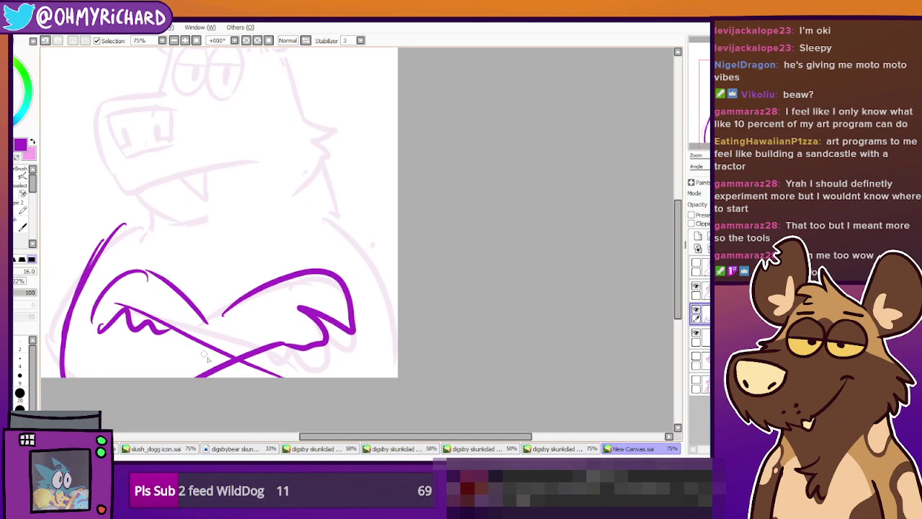
Draw the connecting line between the crossed forearms, the right shoulder curve and a short line along the bottom
left_click_drag(214, 311, 290, 346)
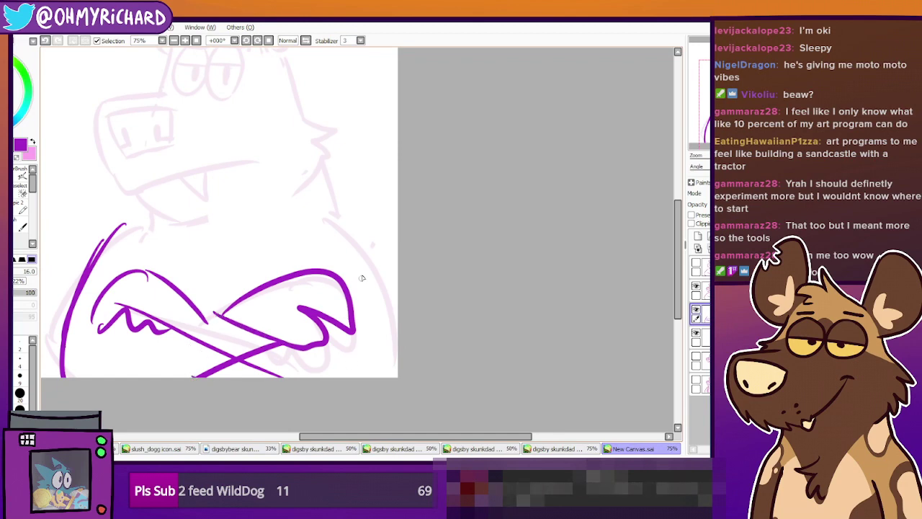
left_click_drag(331, 207, 358, 375)
key("ctrl+z")
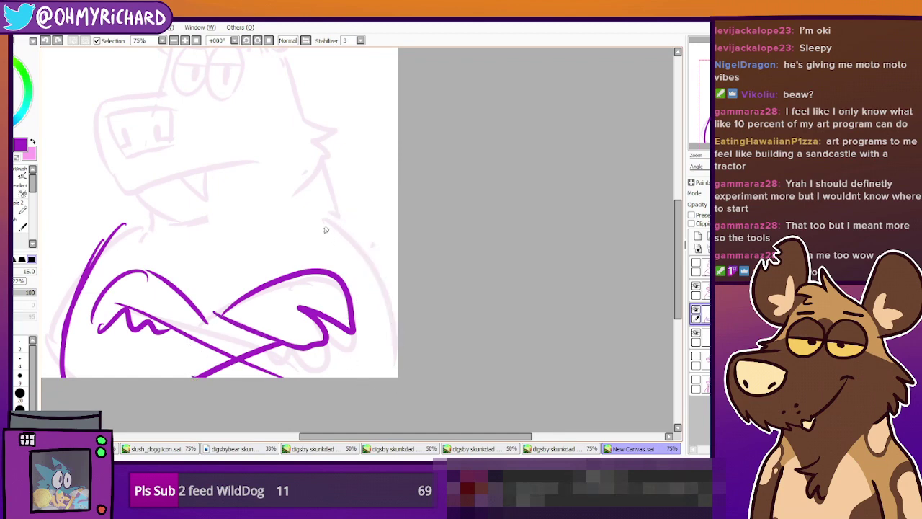
left_click_drag(318, 220, 387, 374)
left_click_drag(315, 379, 406, 370)
mouse_move(267, 301)
left_mouse_down()
mouse_move(333, 345)
mouse_move(308, 298)
left_mouse_up()
Erase the overlapping lines where the forearms cross and parts of the left hand
key("e")
mouse_move(277, 333)
left_mouse_down()
mouse_move(255, 348)
mouse_move(231, 338)
mouse_move(253, 363)
mouse_move(247, 368)
left_mouse_up()
left_click_drag(321, 318, 304, 334)
left_click_drag(203, 305, 137, 366)
left_click_drag(160, 288, 117, 385)
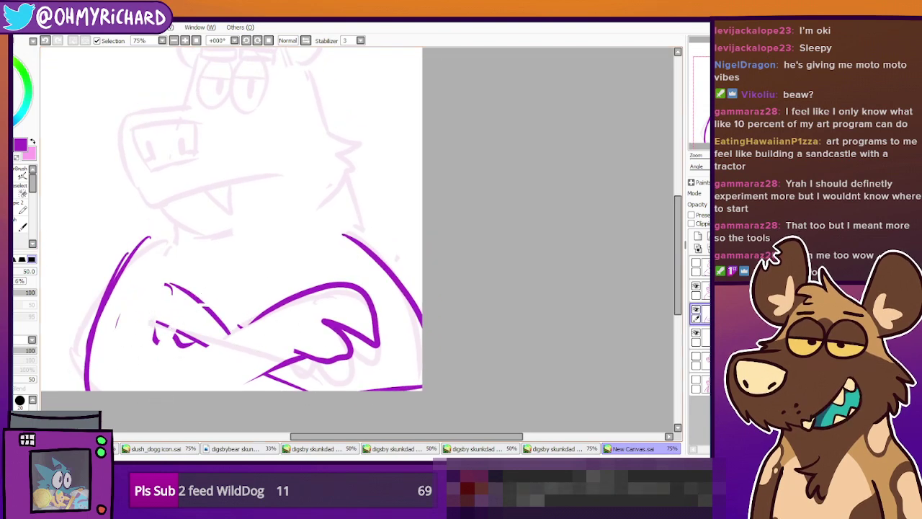
Lasso the whole purple arm and shoulder sketch and cut it from the layer
key("space")
left_click_drag(350, 226, 227, 251)
left_click_drag(56, 330, 475, 412)
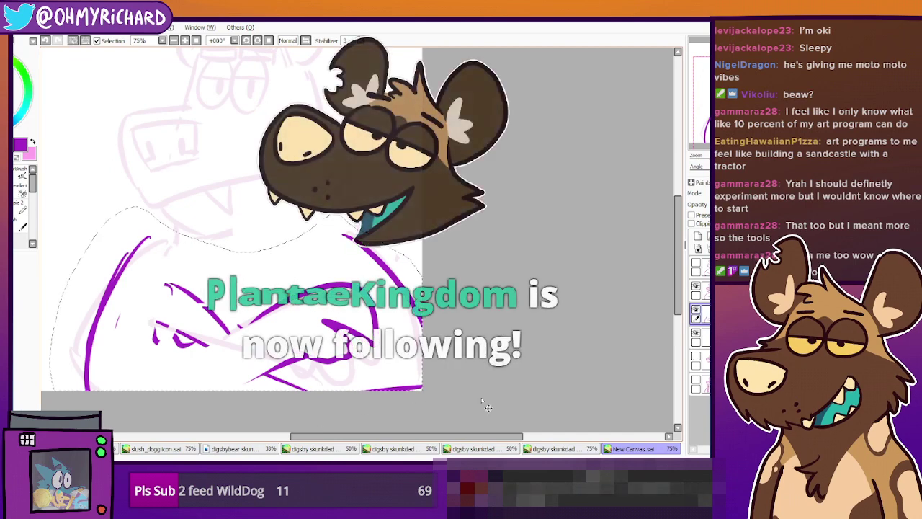
key("ctrl+x")
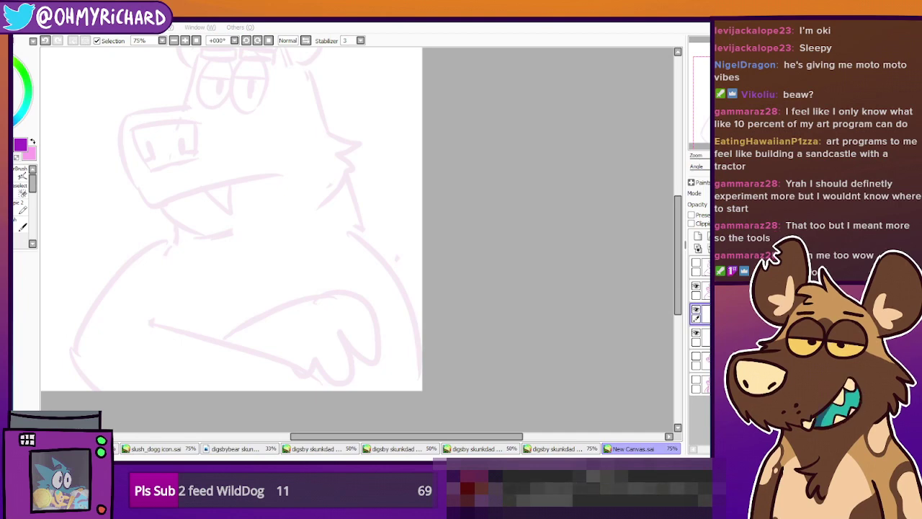
Create a new blank square canvas with the default settings
key("Page_Down")
key("plus")
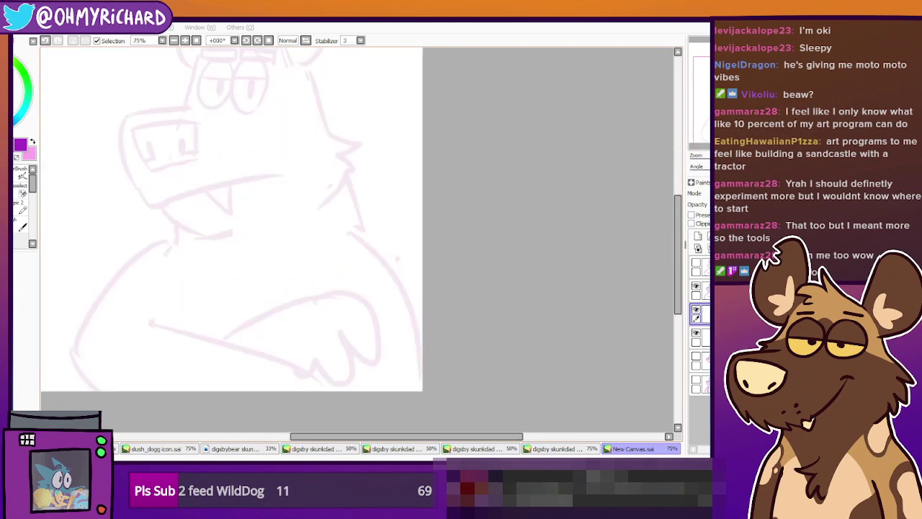
mouse_move(475, 238)
left_mouse_down()
mouse_move(548, 256)
mouse_move(562, 272)
mouse_move(544, 267)
left_mouse_up()
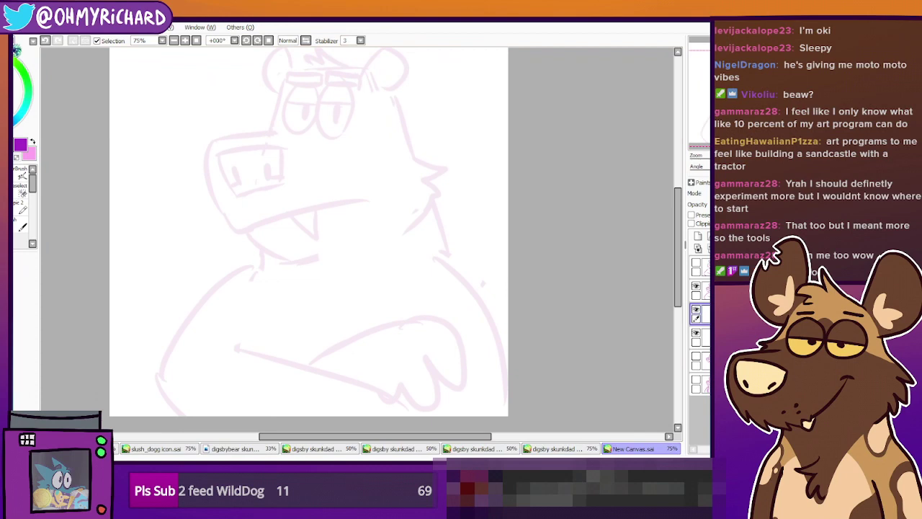
key("ctrl+n")
key("Return")
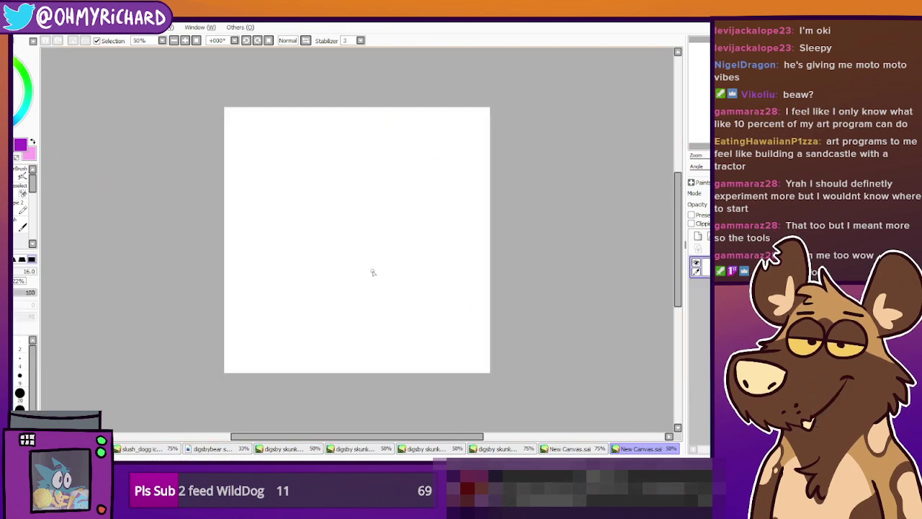
Sketch the two upright side curves of the torso and a slanted line beneath them on the blank canvas
left_click_drag(338, 177, 311, 278)
key("ctrl+z")
mouse_move(311, 293)
left_mouse_down()
mouse_move(426, 319)
mouse_move(431, 221)
mouse_move(428, 198)
left_mouse_up()
left_click_drag(290, 237, 405, 234)
key("ctrl+z")
left_click_drag(304, 263, 416, 237)
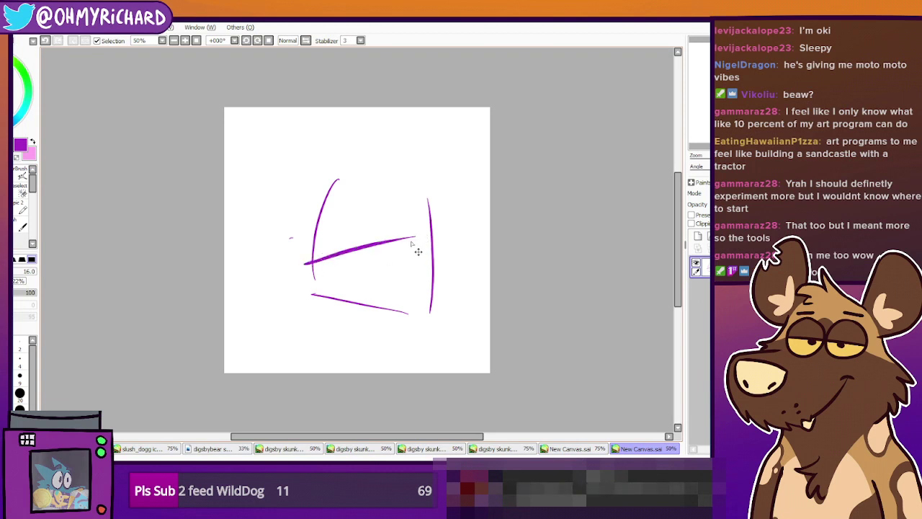
key("ctrl+z")
Sketch a forearm rising across the torso into a rounded hand with curled fingers, plus a short curve below it
mouse_move(321, 261)
left_mouse_down()
mouse_move(411, 232)
mouse_move(404, 237)
mouse_move(454, 280)
left_mouse_up()
key("ctrl+z")
mouse_move(393, 242)
left_mouse_down()
mouse_move(445, 270)
mouse_move(440, 252)
mouse_move(434, 278)
mouse_move(427, 270)
mouse_move(383, 268)
left_mouse_up()
left_click_drag(355, 308, 436, 332)
left_click_drag(409, 278, 353, 228)
key("ctrl+z")
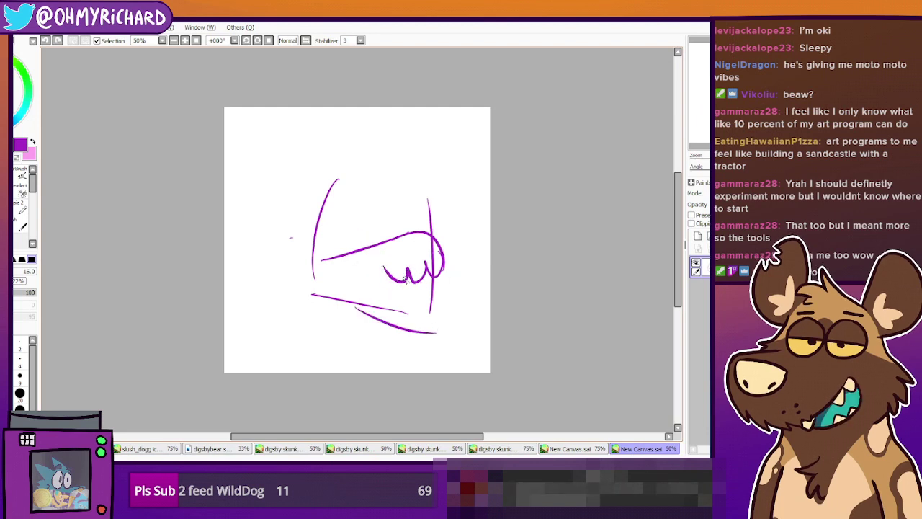
Sketch the opposite forearm crossing over to a rounded hand on the left, with a diagonal line running below it
left_click_drag(406, 279, 334, 225)
mouse_move(379, 265)
left_mouse_down()
mouse_move(327, 229)
mouse_move(280, 257)
left_mouse_up()
key("ctrl+z")
mouse_move(353, 241)
left_mouse_down()
mouse_move(318, 226)
mouse_move(290, 241)
mouse_move(336, 258)
left_mouse_up()
key("ctrl+z")
mouse_move(302, 227)
left_mouse_down()
mouse_move(295, 265)
mouse_move(330, 259)
mouse_move(371, 312)
left_mouse_up()
key("ctrl+z")
left_click_drag(330, 262, 388, 329)
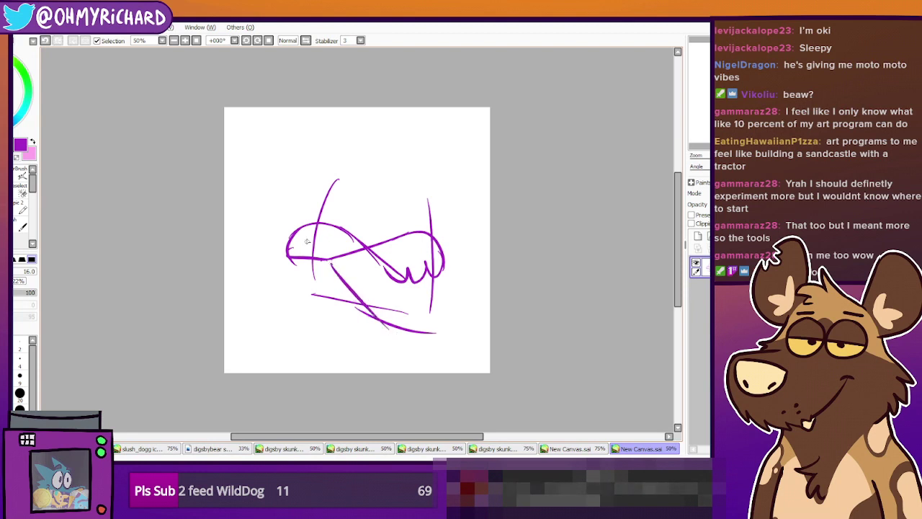
Sketch a large outer curve for the left upper arm and a shallow curve beneath it for the forearm
left_click_drag(309, 175, 286, 312)
key("ctrl+z")
mouse_move(300, 183)
left_mouse_down()
mouse_move(250, 249)
mouse_move(259, 293)
mouse_move(333, 299)
left_mouse_up()
key("ctrl+z")
mouse_move(250, 308)
left_mouse_down()
mouse_move(273, 314)
mouse_move(350, 291)
left_mouse_up()
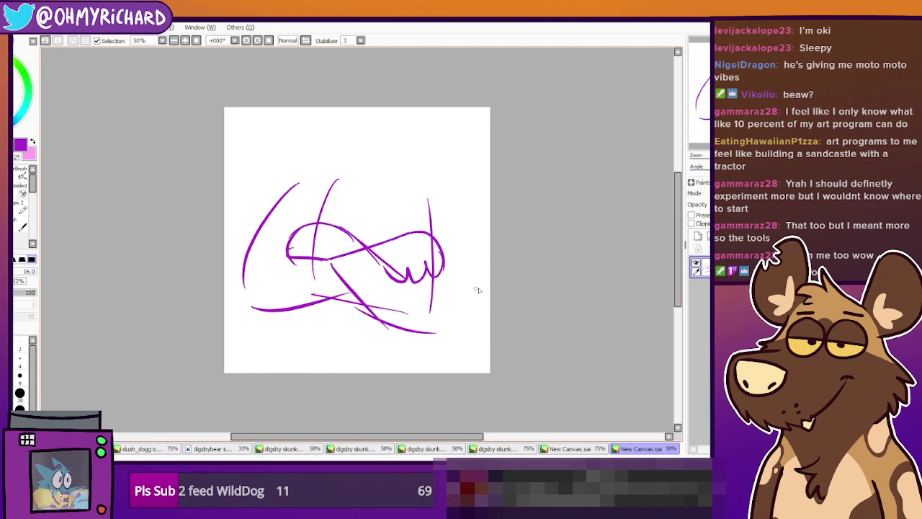
Sketch the right upper arm's long outer curve and a sweeping forearm underside that meets it at a rounded elbow
left_click_drag(448, 204, 480, 304)
key("ctrl+z")
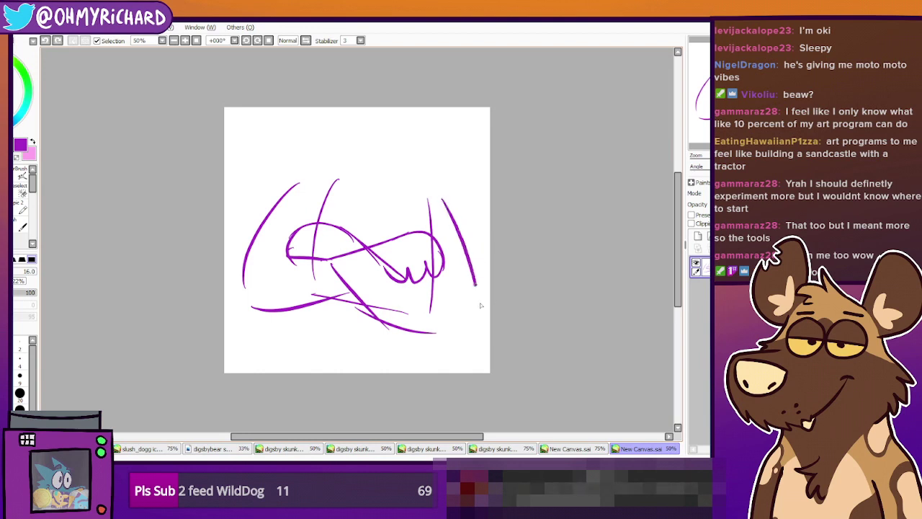
left_click_drag(381, 326, 477, 297)
key("ctrl+z")
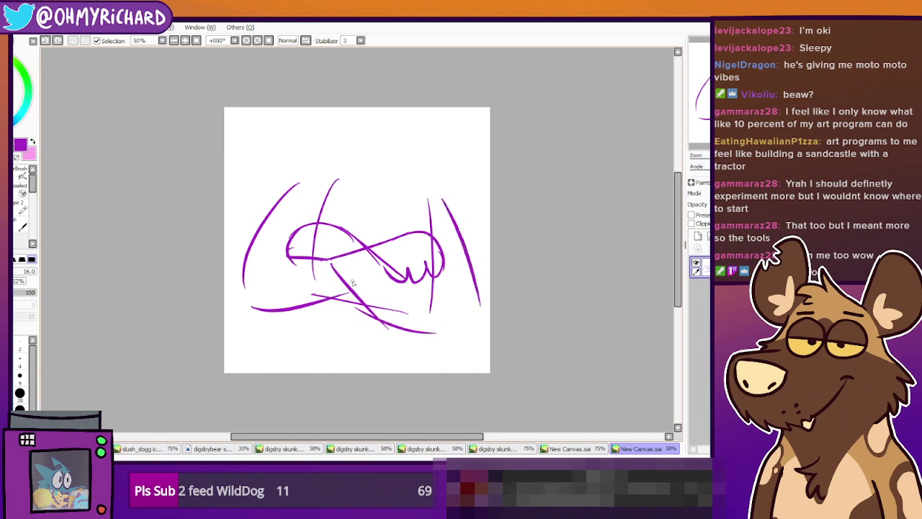
left_click_drag(344, 272, 440, 330)
key("ctrl+z")
mouse_move(347, 274)
left_mouse_down()
mouse_move(482, 312)
mouse_move(465, 251)
left_mouse_up()
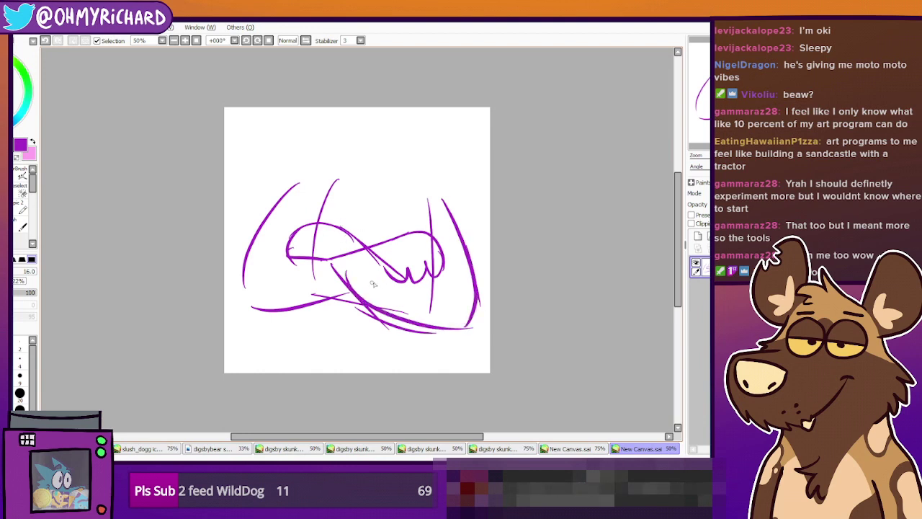
Erase the overlapping line where the two forearms cross and the outer edge of the left hand
left_click_drag(430, 213, 396, 258)
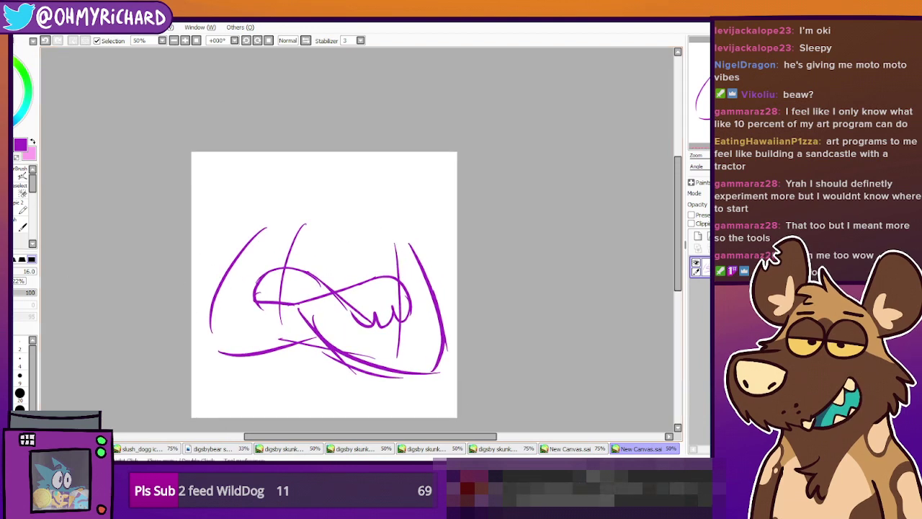
key("e")
mouse_move(308, 302)
left_mouse_down()
mouse_move(322, 294)
mouse_move(312, 307)
left_mouse_up()
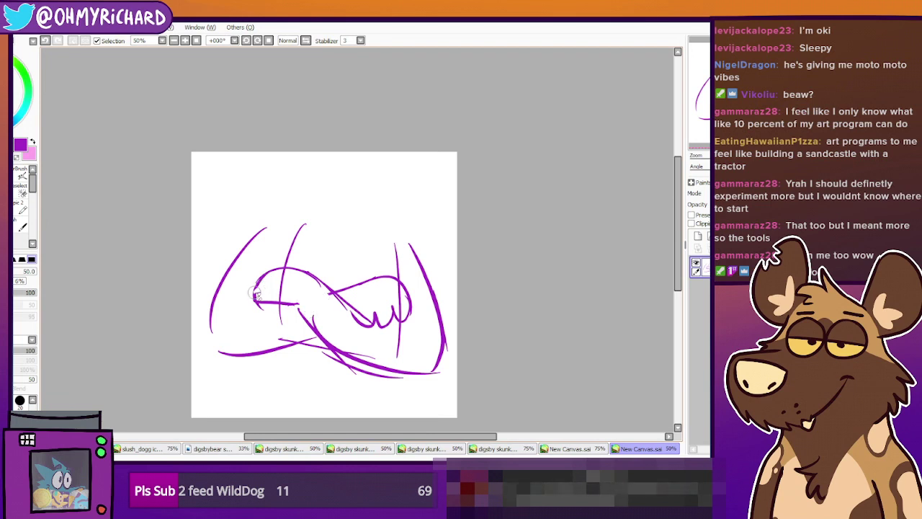
left_click_drag(254, 293, 255, 289)
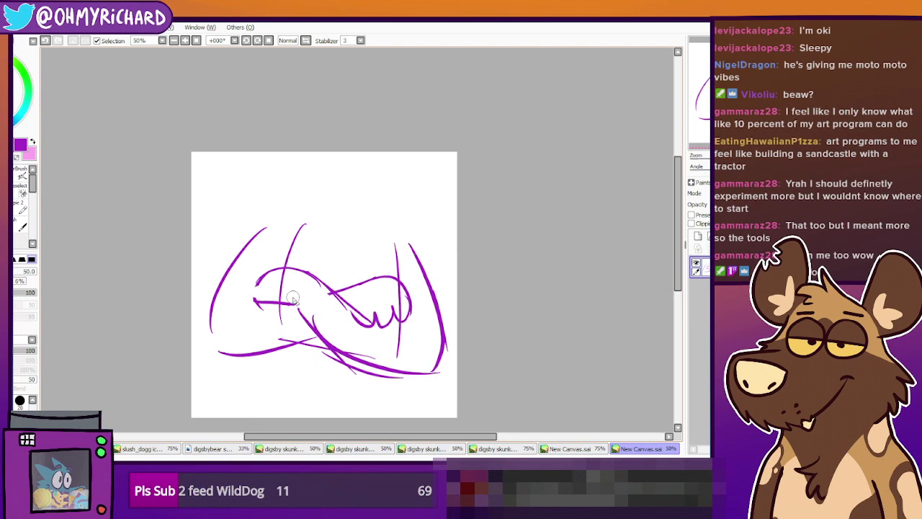
Copy the whole crossed-arms study into the faint character sketch canvas and move it down over the torso
mouse_move(289, 238)
left_mouse_down()
mouse_move(252, 261)
mouse_move(272, 242)
left_mouse_up()
key("ctrl+a")
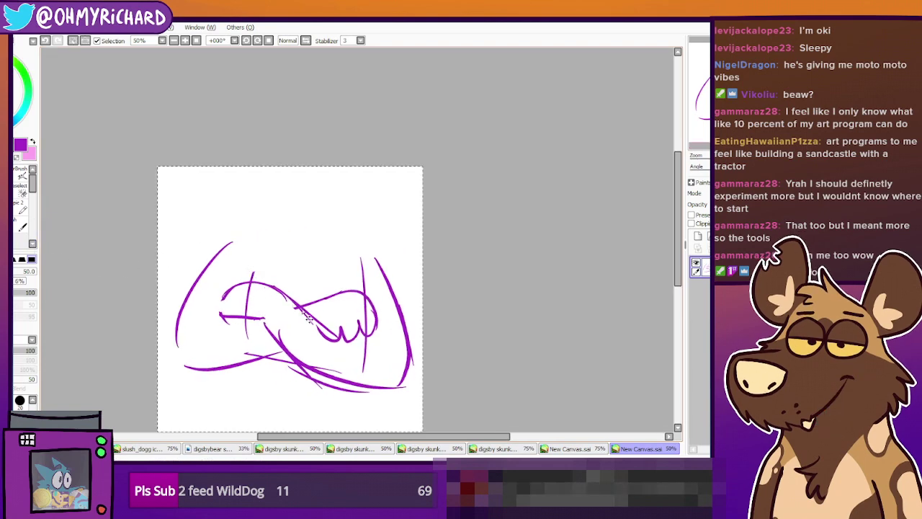
left_click(569, 448)
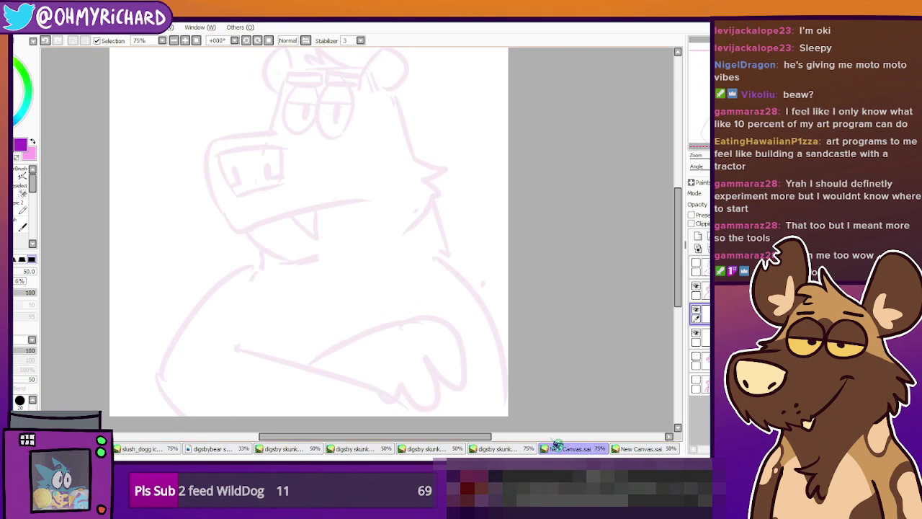
key("ctrl+v")
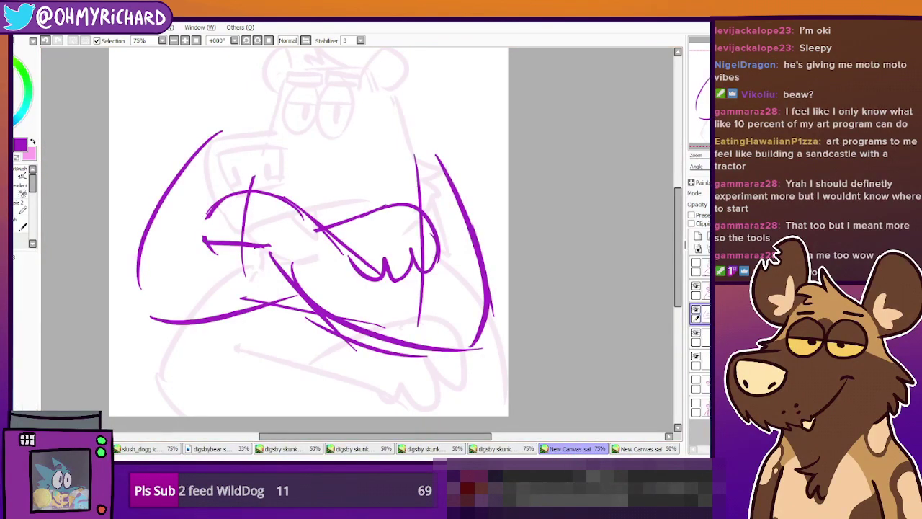
left_click_drag(282, 291, 303, 394)
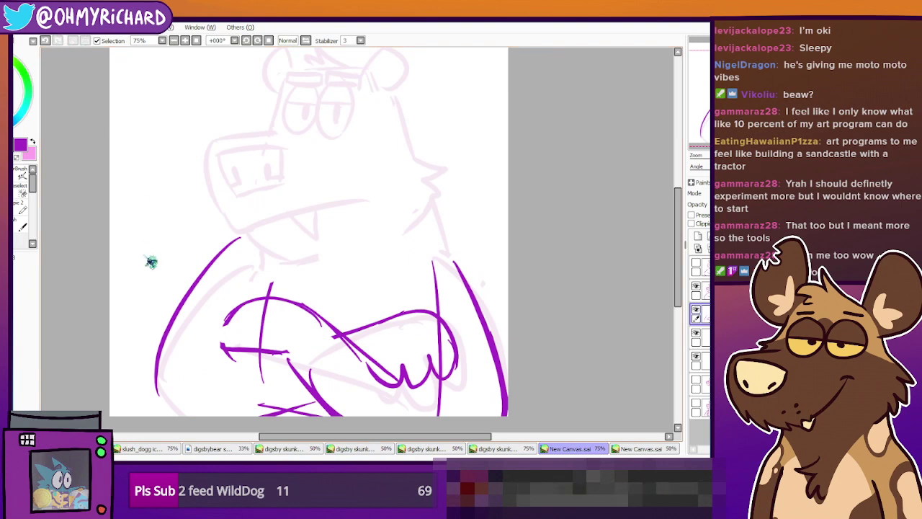
Transform the pasted arms with a slight counterclockwise rotation and a small shift to the right over the torso
key("ctrl+t")
left_click_drag(550, 329, 549, 298)
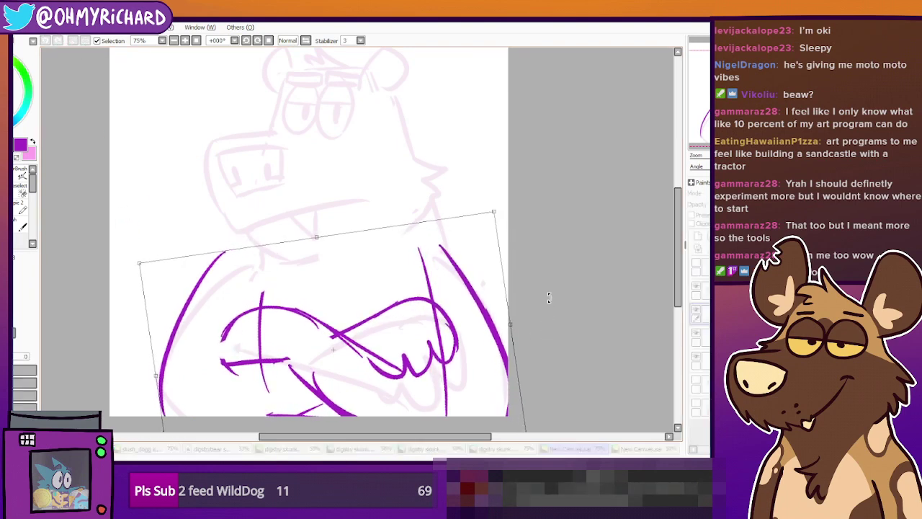
left_click_drag(394, 322, 403, 322)
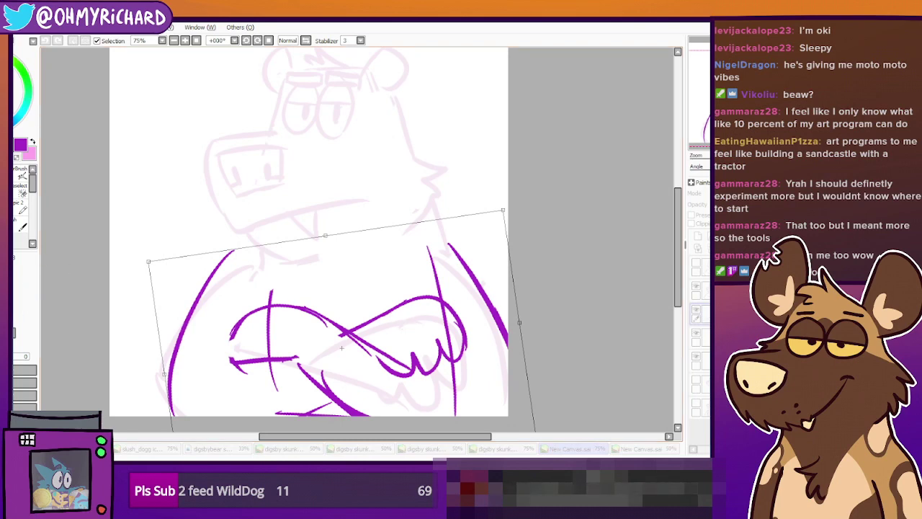
key("Return")
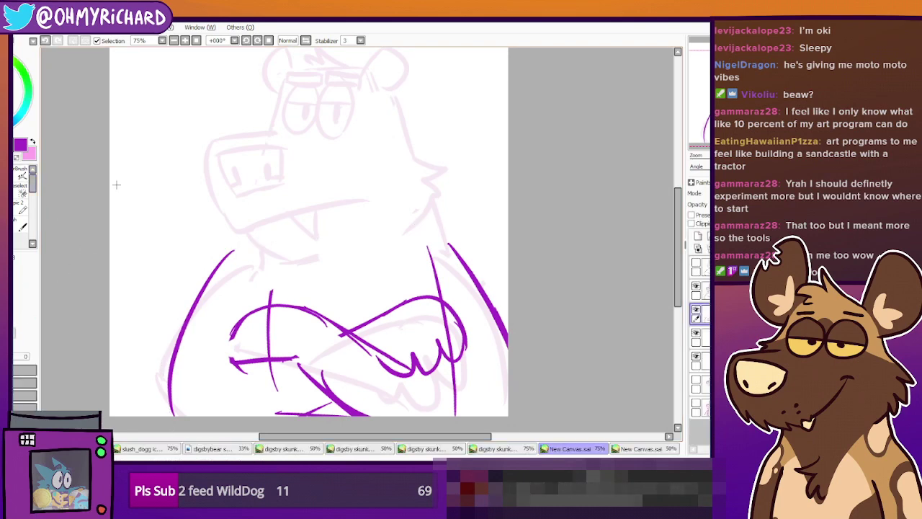
Ink the top and front outline of the bear's muzzle with the purple brush, following the faint sketch
left_click_drag(494, 205, 471, 220)
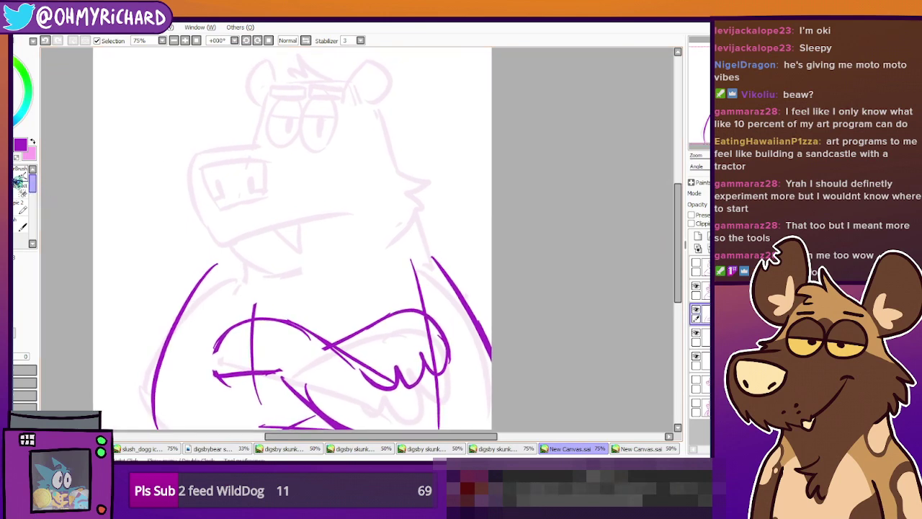
left_click(15, 177)
left_click_drag(265, 143, 188, 147)
key("ctrl+z")
left_click_drag(269, 146, 195, 139)
key("ctrl+z")
mouse_move(259, 142)
left_mouse_down()
mouse_move(193, 152)
mouse_move(187, 193)
mouse_move(203, 227)
left_mouse_up()
key("ctrl+z")
left_click_drag(196, 150, 196, 226)
left_click_drag(184, 193, 208, 237)
Draw the mouth line across the muzzle with a single pointed fang hanging below it
mouse_move(188, 173)
left_mouse_down()
mouse_move(217, 242)
mouse_move(345, 214)
left_mouse_up()
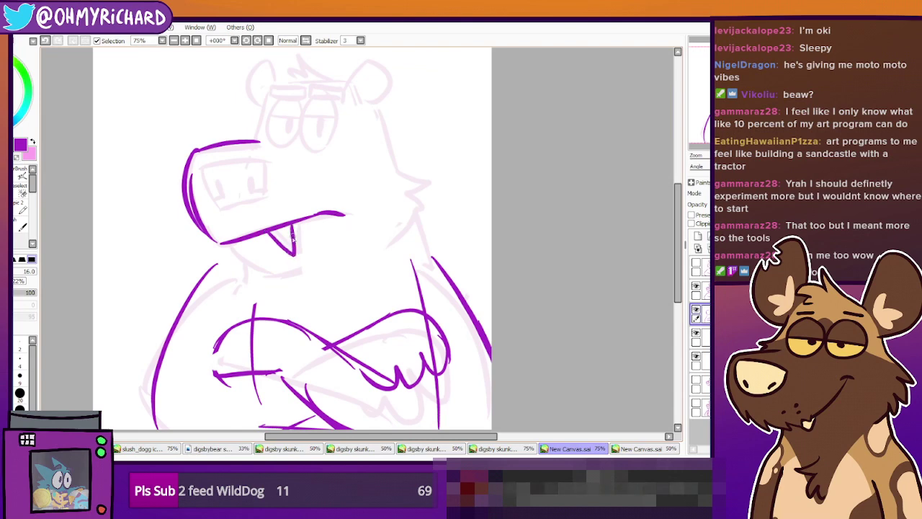
mouse_move(268, 231)
left_mouse_down()
mouse_move(285, 249)
mouse_move(294, 240)
mouse_move(276, 240)
mouse_move(294, 219)
left_mouse_up()
key("ctrl+z")
Draw the boxy, rounded-square nose outline on the front of the muzzle
mouse_move(201, 165)
left_mouse_down()
mouse_move(224, 206)
mouse_move(268, 197)
left_mouse_up()
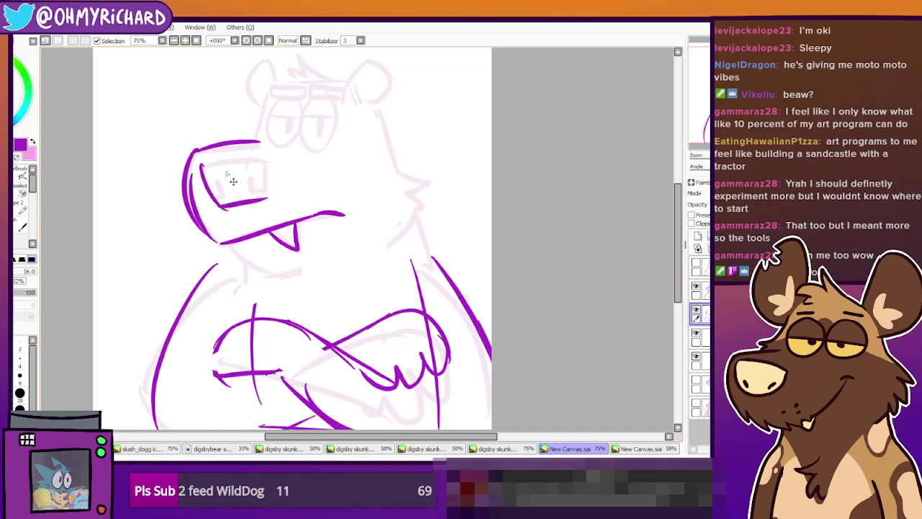
key("ctrl+z")
mouse_move(201, 161)
left_mouse_down()
mouse_move(221, 214)
mouse_move(276, 202)
left_mouse_up()
key("ctrl+z")
mouse_move(216, 214)
left_mouse_down()
mouse_move(268, 206)
mouse_move(269, 155)
left_mouse_up()
mouse_move(202, 160)
left_mouse_down()
mouse_move(270, 167)
mouse_move(256, 197)
left_mouse_up()
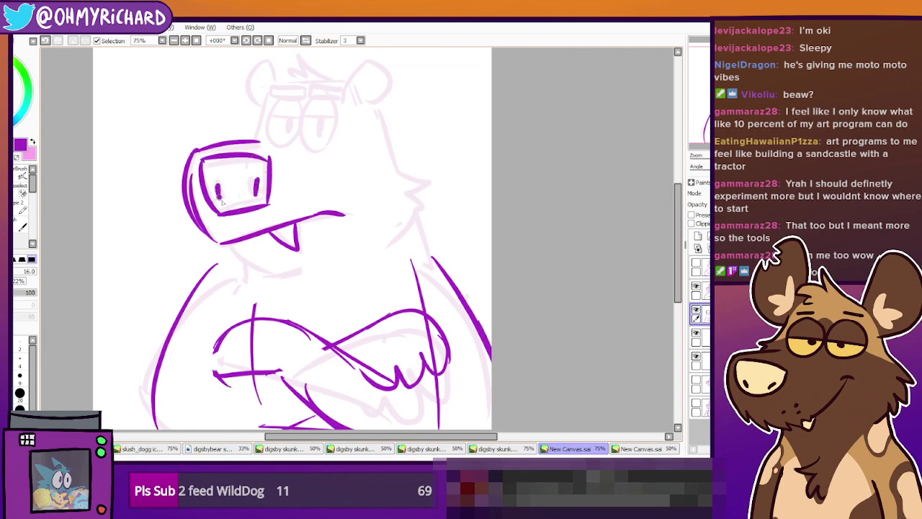
Draw the two tall, filled oval nostrils with small inward hooks inside the nose
key("ctrl+z")
key("ctrl+z")
mouse_move(253, 176)
left_mouse_down()
mouse_move(220, 188)
mouse_move(265, 196)
mouse_move(223, 198)
mouse_move(229, 205)
mouse_move(270, 199)
left_mouse_up()
key("ctrl+z")
key("ctrl+z")
key("ctrl+z")
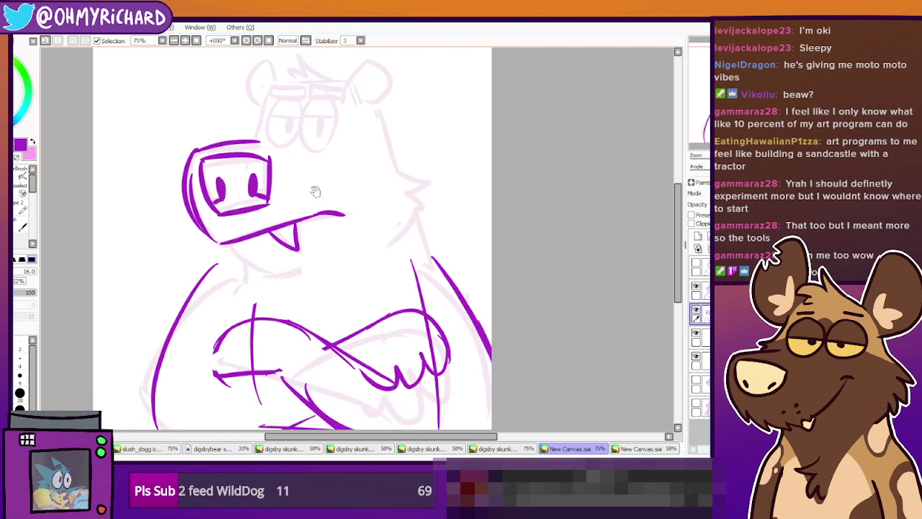
Draw the lower jaw as one curve from the front of the mouth back to the cheek
left_click_drag(315, 191, 315, 229)
left_click_drag(201, 275, 249, 305)
key("ctrl+z")
left_click_drag(201, 275, 248, 305)
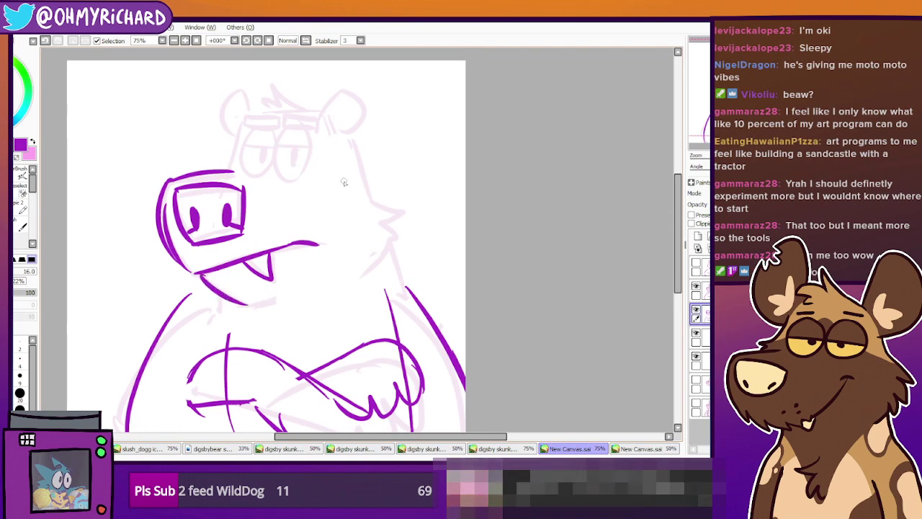
left_click_drag(250, 305, 366, 261)
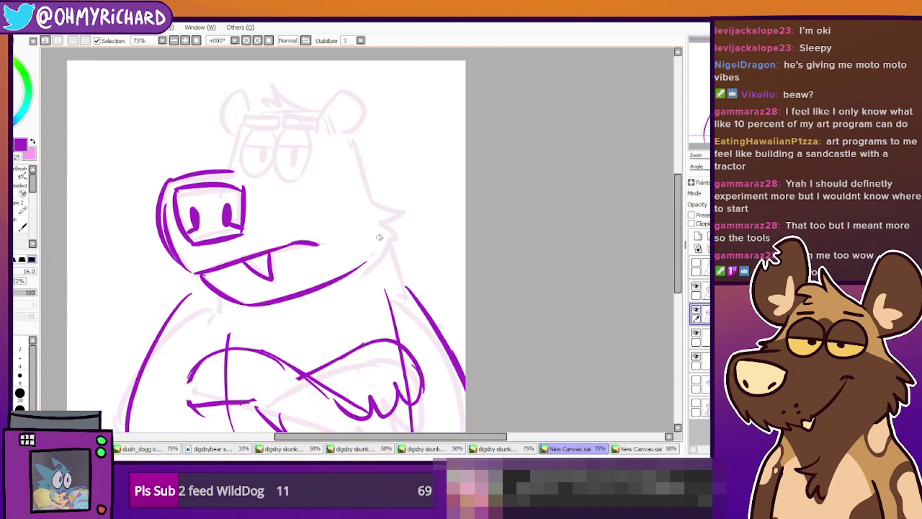
Draw the jagged cheek fur tufts at the back of the jaw
mouse_move(365, 182)
left_mouse_down()
mouse_move(409, 206)
mouse_move(390, 216)
mouse_move(409, 206)
mouse_move(386, 249)
left_mouse_up()
key("ctrl+z")
key("ctrl+z")
mouse_move(366, 193)
left_mouse_down()
mouse_move(396, 211)
mouse_move(386, 225)
mouse_move(403, 236)
mouse_move(378, 249)
left_mouse_up()
left_click_drag(356, 175, 375, 211)
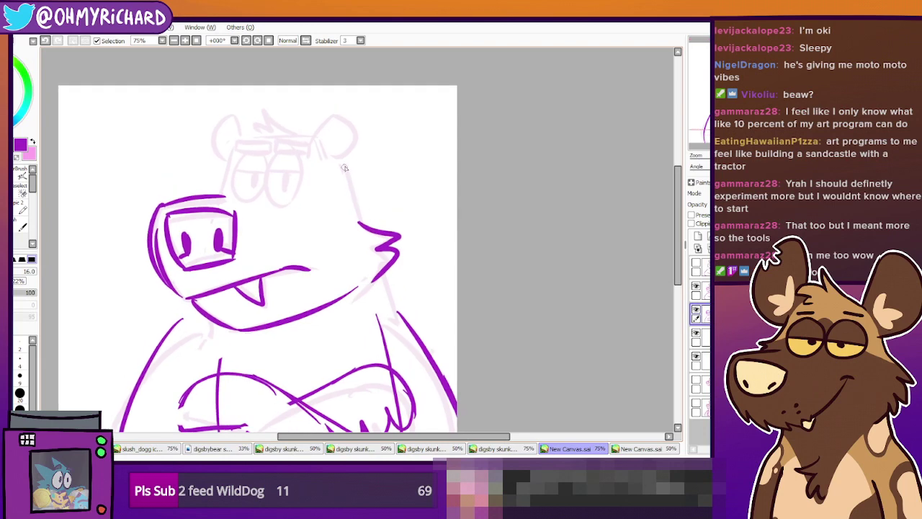
Draw both sides of the head, the spiky hair tuft on top and the round ear nearest the back of the head
left_click_drag(341, 154, 365, 224)
left_click_drag(219, 200, 243, 145)
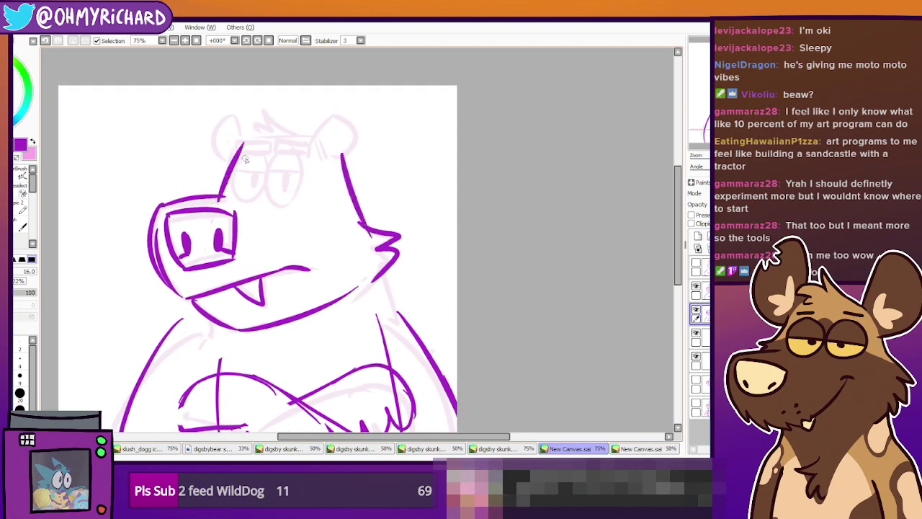
mouse_move(301, 134)
left_mouse_down()
mouse_move(268, 129)
mouse_move(261, 142)
left_mouse_up()
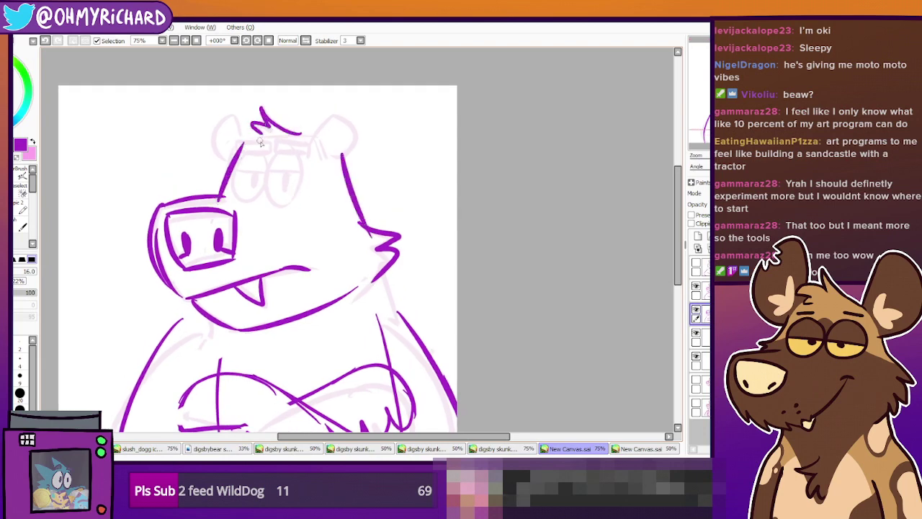
mouse_move(323, 142)
left_mouse_down()
mouse_move(329, 119)
mouse_move(360, 137)
mouse_move(338, 154)
left_mouse_up()
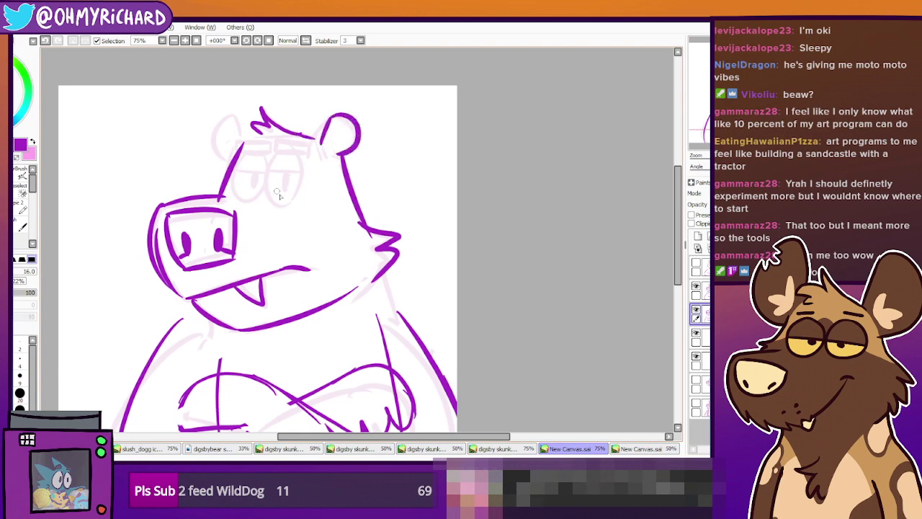
Draw the two oval half-lidded eyes with pupils and thick flat eyebrows, and add short whisker dashes on the cheek
mouse_move(287, 152)
left_mouse_down()
mouse_move(298, 173)
mouse_move(290, 152)
mouse_move(255, 203)
mouse_move(265, 160)
left_mouse_up()
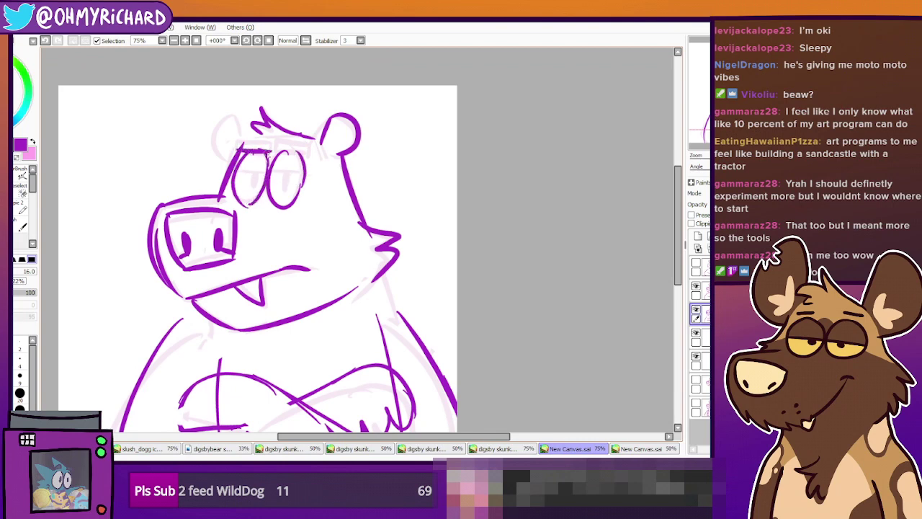
left_click_drag(237, 146, 315, 148)
left_click_drag(236, 175, 310, 173)
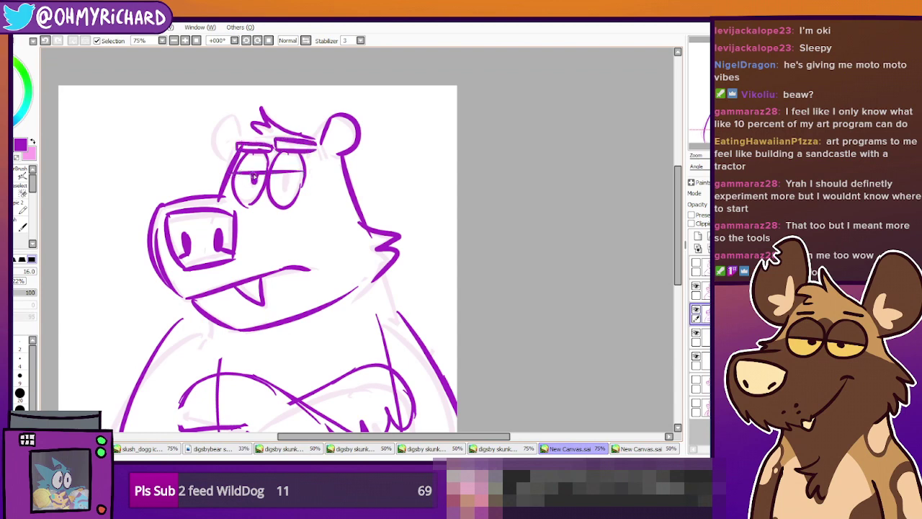
key("ctrl+z")
left_click(254, 180)
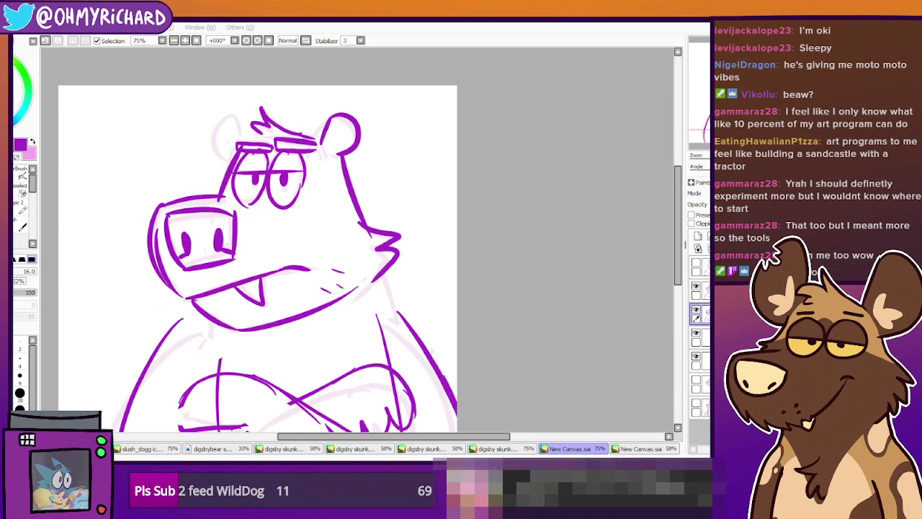
Draw the back of the neck down into the shoulder and erase the stray vertical line above the forearm beside it
scroll(507, 224, "down", 3)
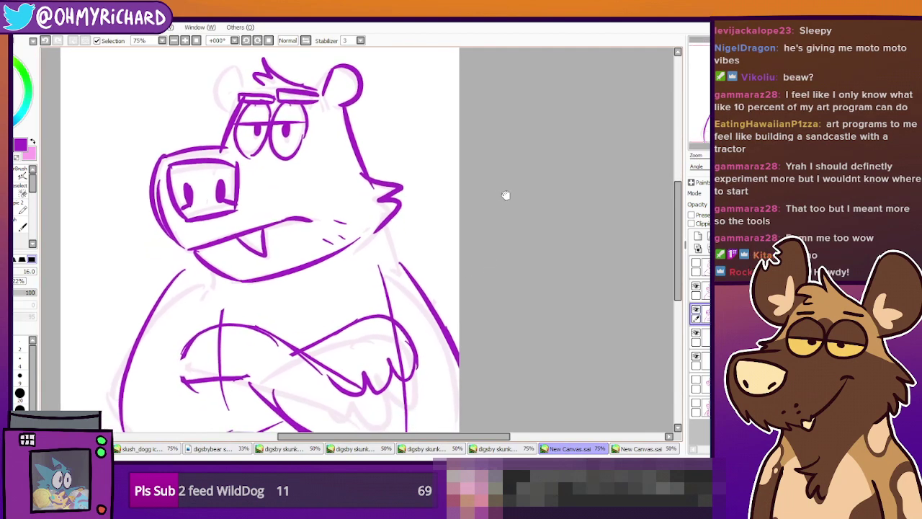
left_click_drag(371, 207, 401, 277)
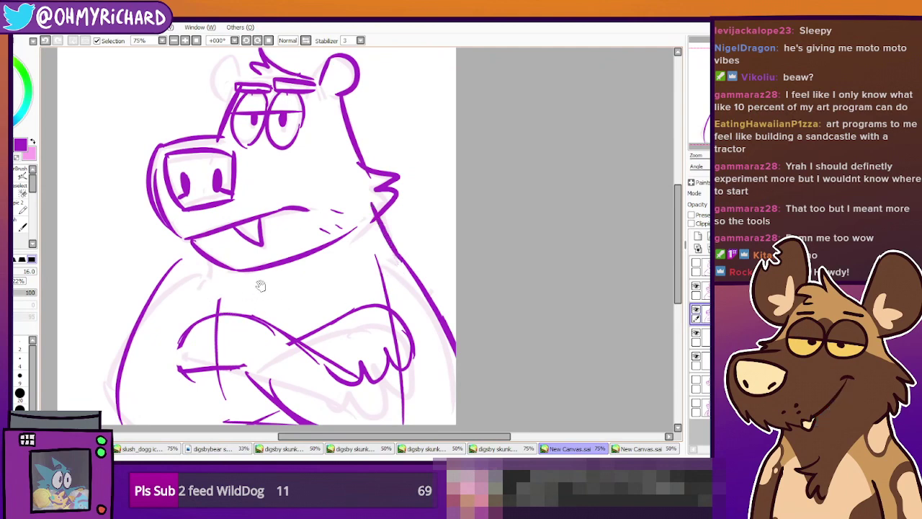
left_click_drag(260, 286, 264, 270)
left_click(17, 208)
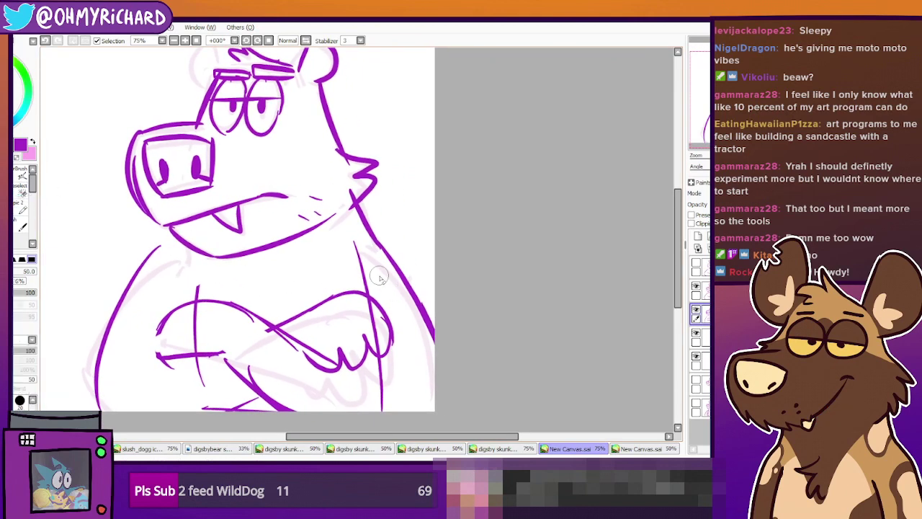
left_click_drag(356, 244, 368, 285)
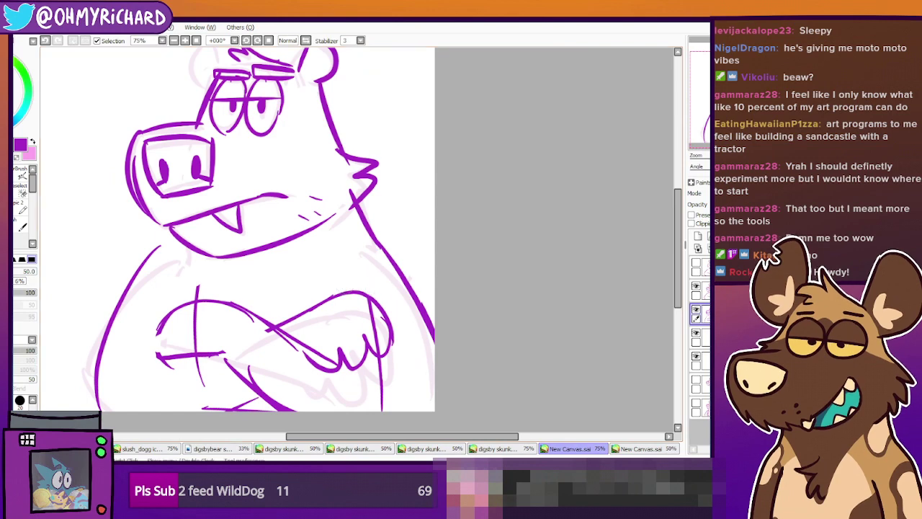
key("n")
left_click_drag(364, 241, 392, 261)
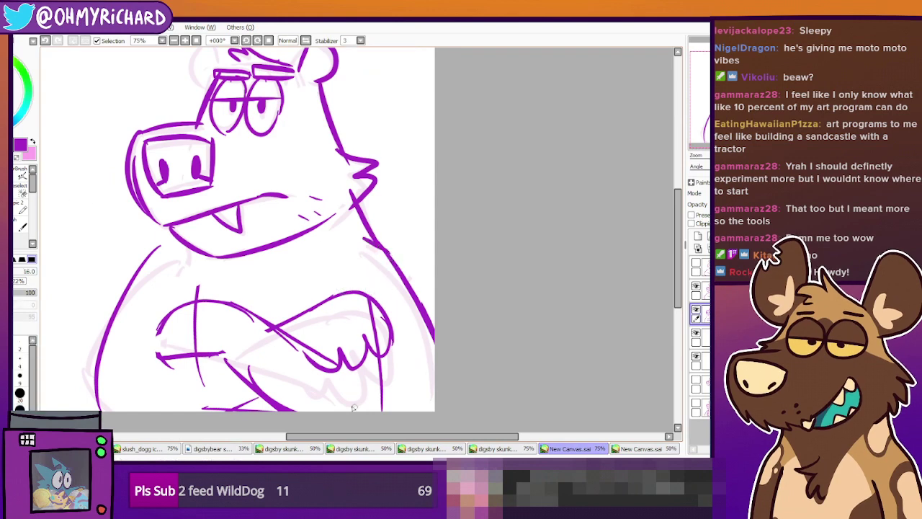
Erase the leftover vertical guide lines running through and below the crossed forearms
key("e")
left_click_drag(378, 339, 368, 316)
left_click_drag(197, 330, 191, 325)
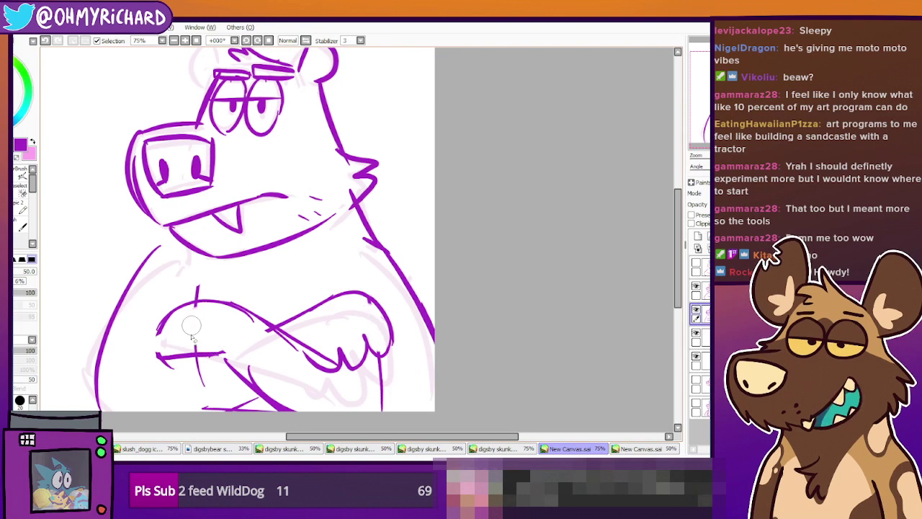
mouse_move(382, 388)
left_mouse_down()
mouse_move(386, 377)
mouse_move(390, 402)
left_mouse_up()
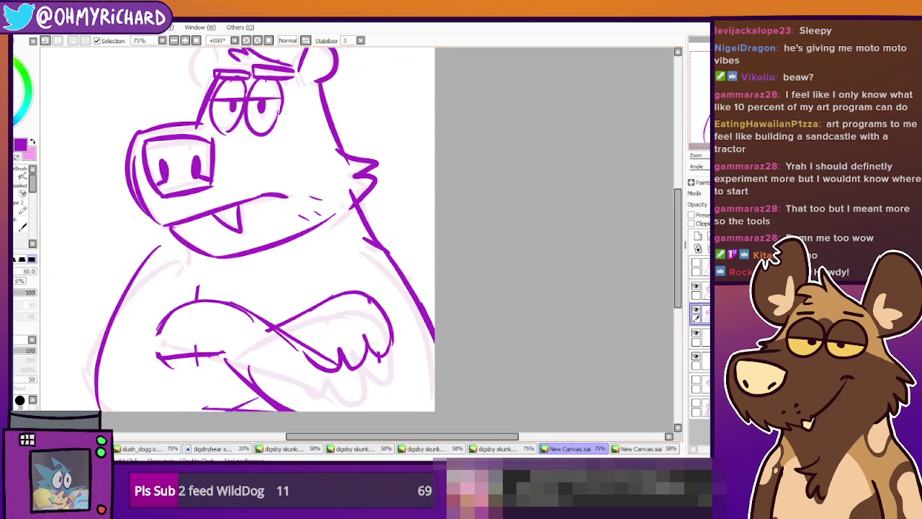
left_click(14, 225)
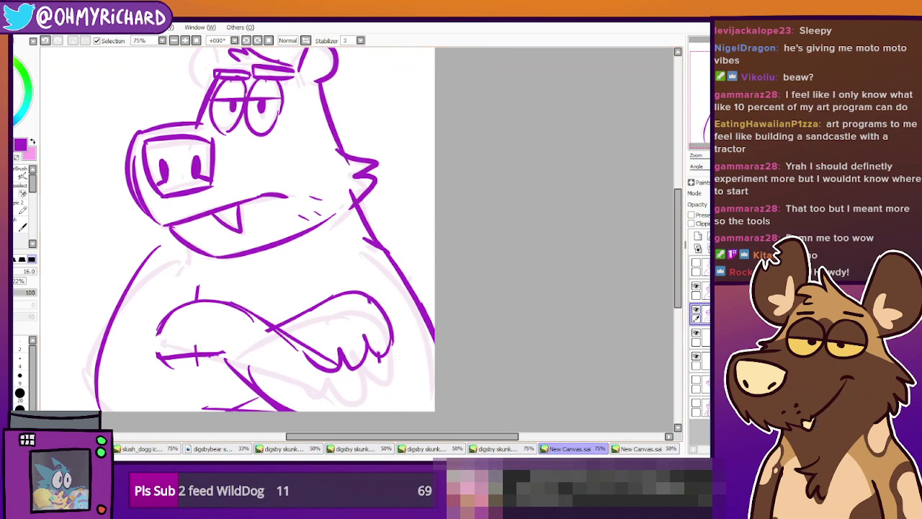
left_click(8, 148)
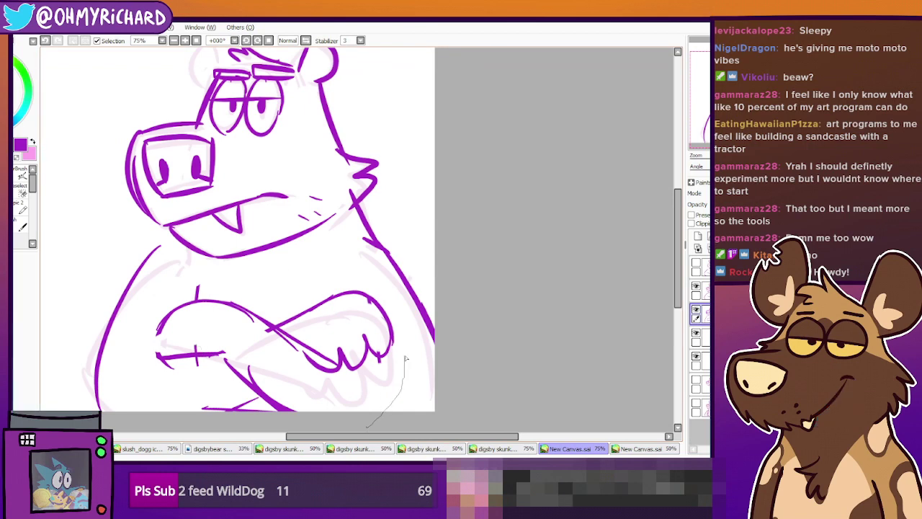
left_click_drag(399, 314, 397, 311)
key("ctrl+d")
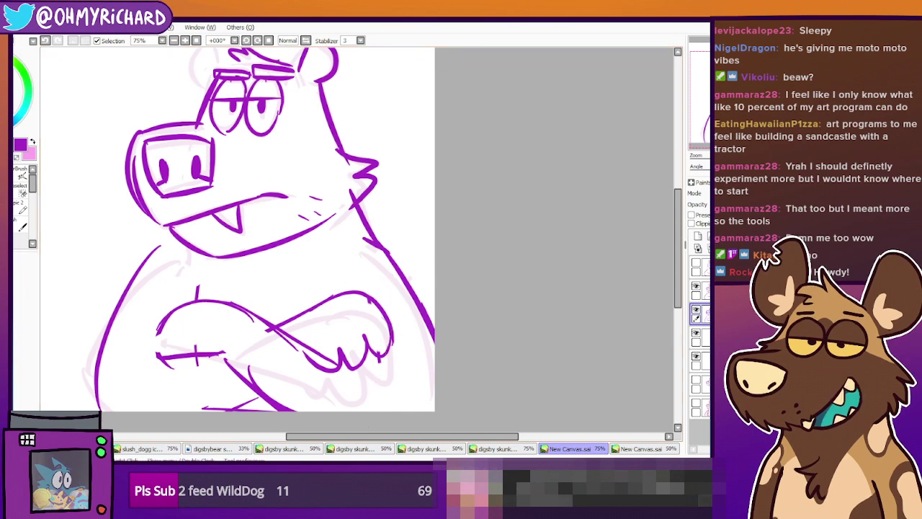
Erase the small line stub sticking up above the forearm on the snout side
left_click(7, 194)
left_click_drag(198, 282, 200, 289)
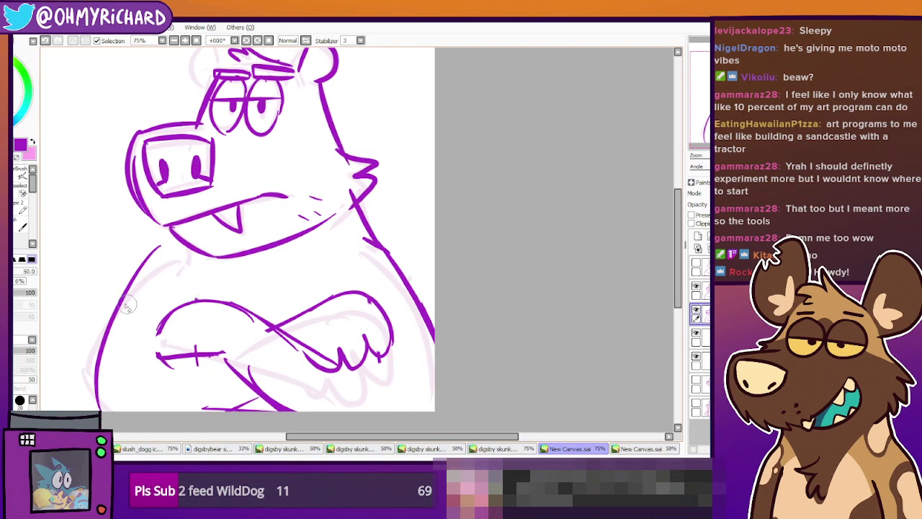
left_click(11, 204)
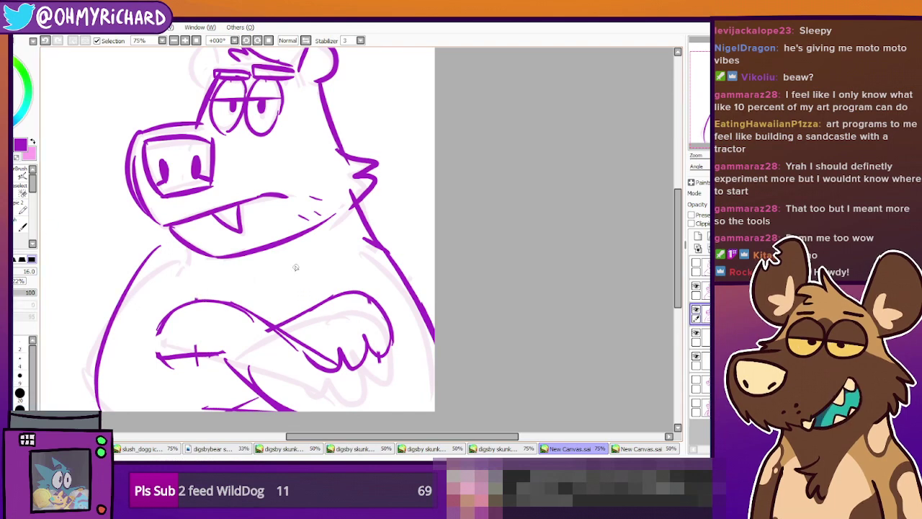
Lasso the outer arm outline below the snout, lower its top edge with a free transform, and deselect it
mouse_move(319, 235)
left_mouse_down()
mouse_move(298, 291)
mouse_move(319, 252)
left_mouse_up()
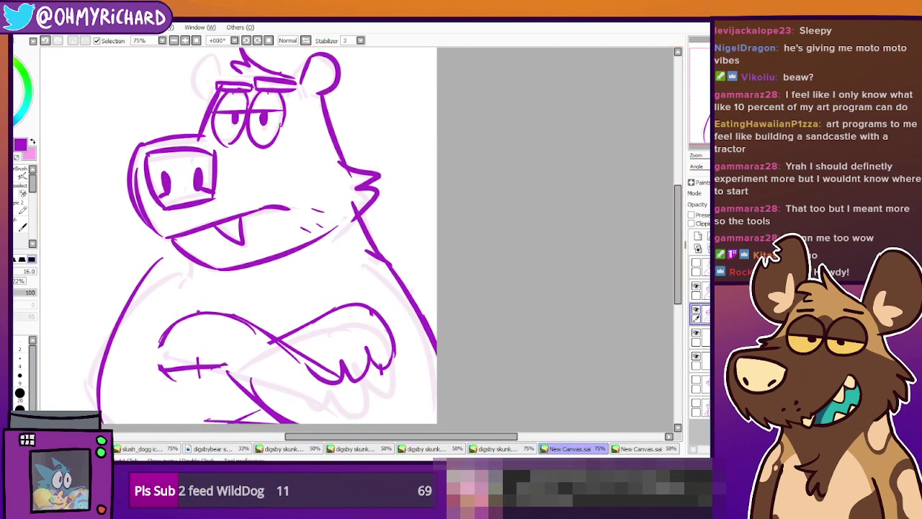
key("l")
left_click_drag(171, 250, 73, 378)
key("ctrl+z")
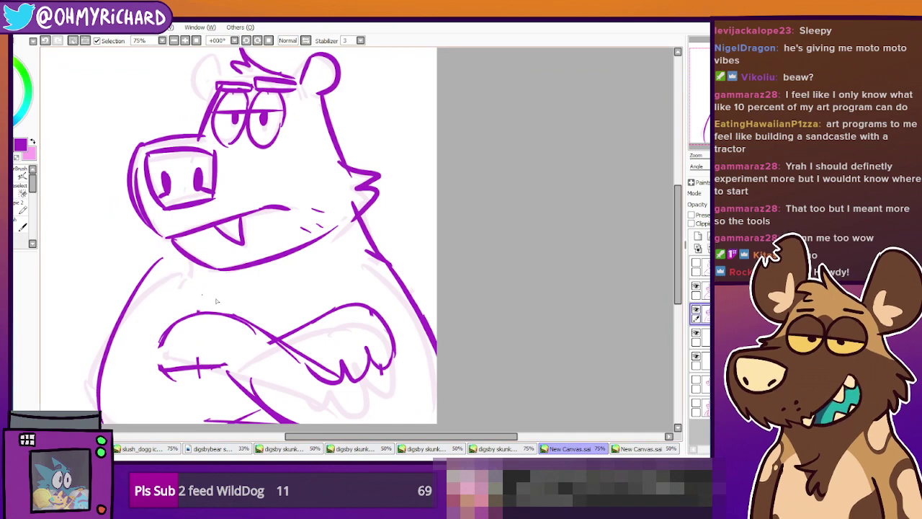
mouse_move(128, 347)
left_mouse_down()
mouse_move(163, 283)
mouse_move(164, 251)
mouse_move(123, 266)
left_mouse_up()
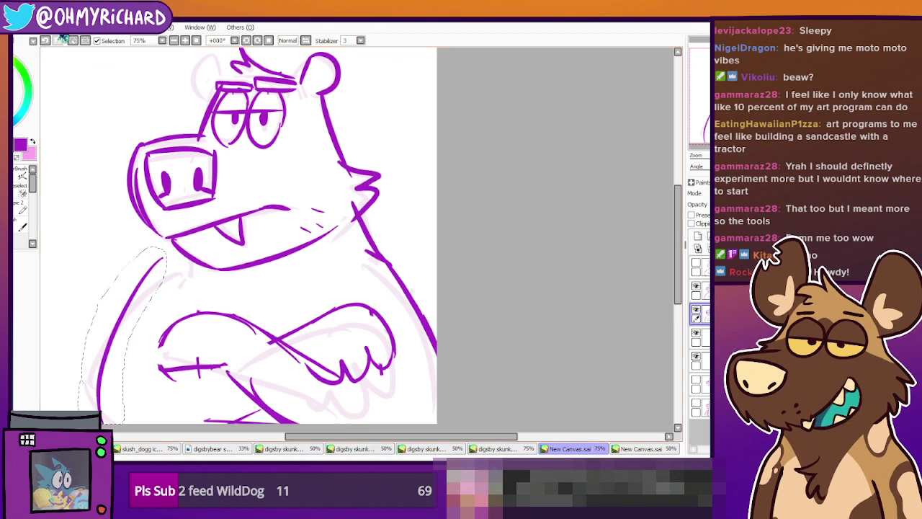
key("ctrl+t")
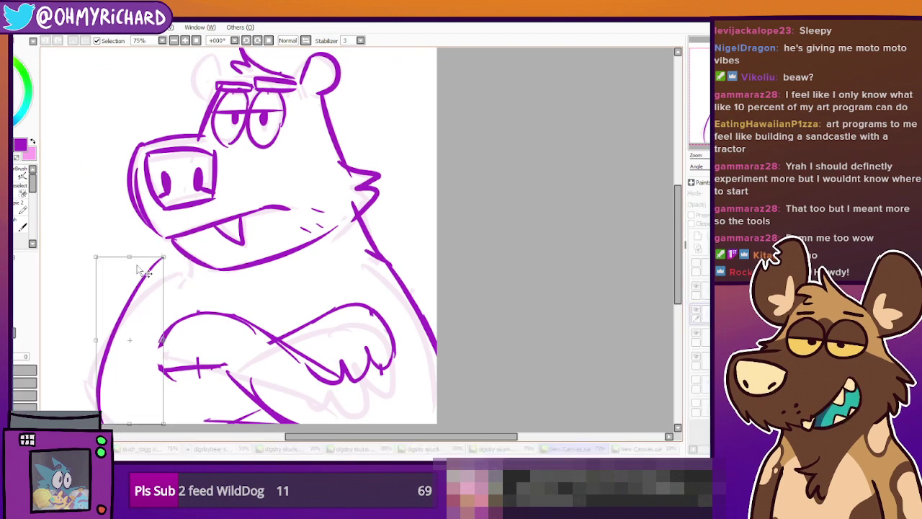
left_click_drag(130, 256, 129, 272)
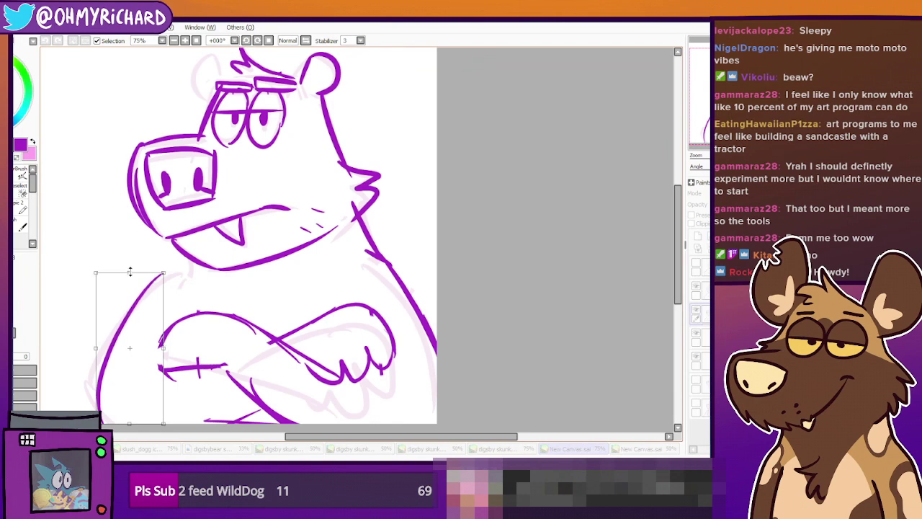
key("Return")
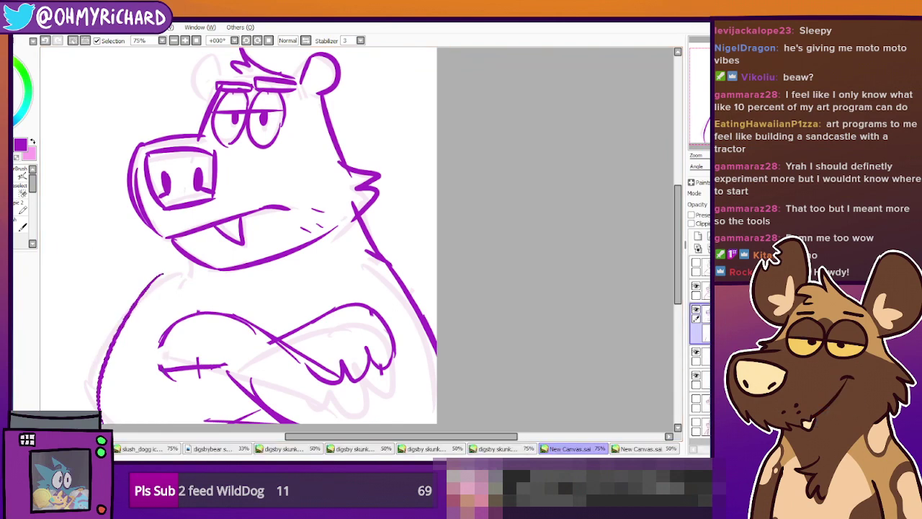
key("n")
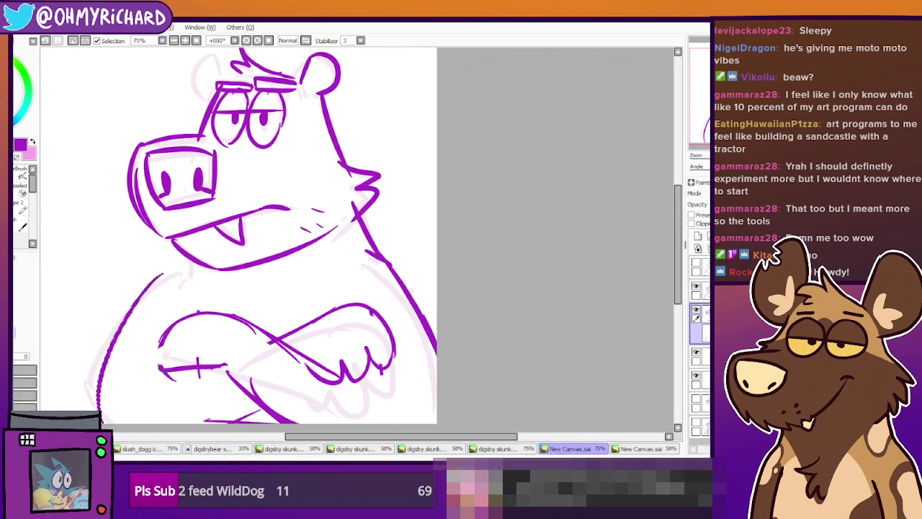
key("ctrl+d")
Draw a wider, rounder outer outline for the arm below the snout and erase the old inner arm line
mouse_move(178, 246)
left_mouse_down()
mouse_move(176, 290)
mouse_move(145, 282)
mouse_move(179, 268)
mouse_move(170, 268)
mouse_move(84, 375)
mouse_move(106, 406)
left_mouse_up()
key("ctrl+z")
key("ctrl+z")
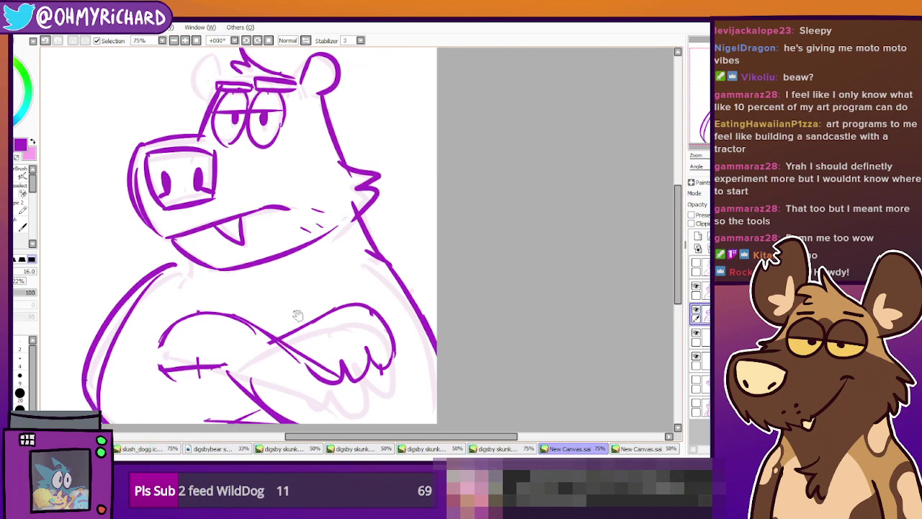
left_click_drag(286, 313, 269, 287)
left_click_drag(198, 291, 273, 295)
key("e")
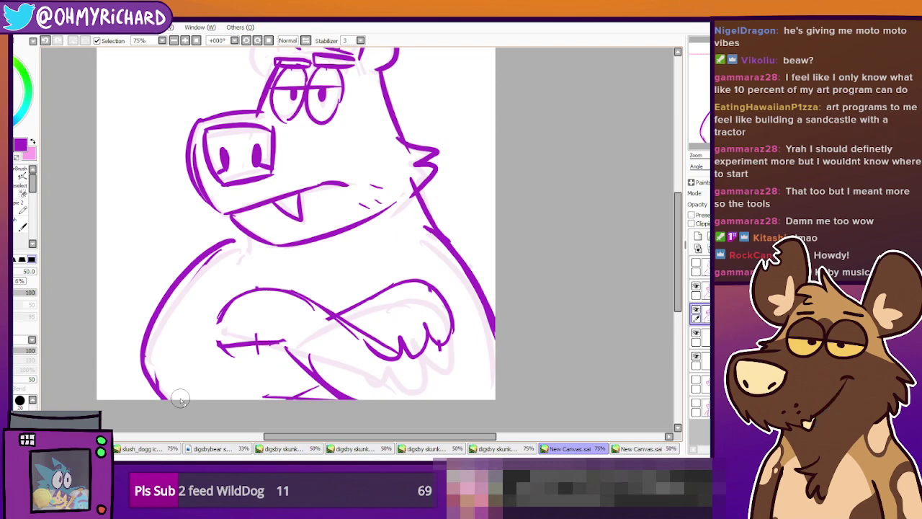
Lasso the shoulder and outer arm outline below the snout, move it slightly lower, and deselect it
left_click(7, 145)
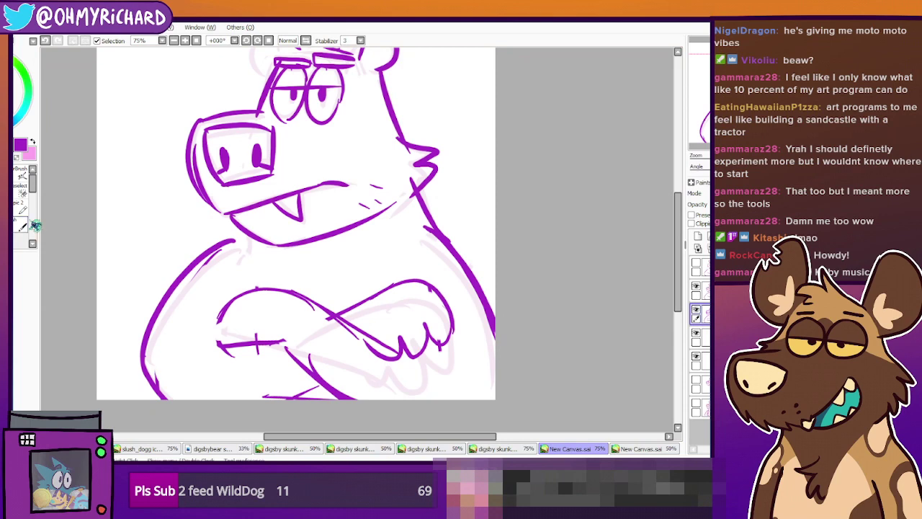
mouse_move(145, 284)
left_mouse_down()
mouse_move(124, 378)
mouse_move(144, 409)
mouse_move(189, 405)
mouse_move(198, 291)
mouse_move(236, 256)
mouse_move(126, 424)
mouse_move(155, 443)
left_mouse_up()
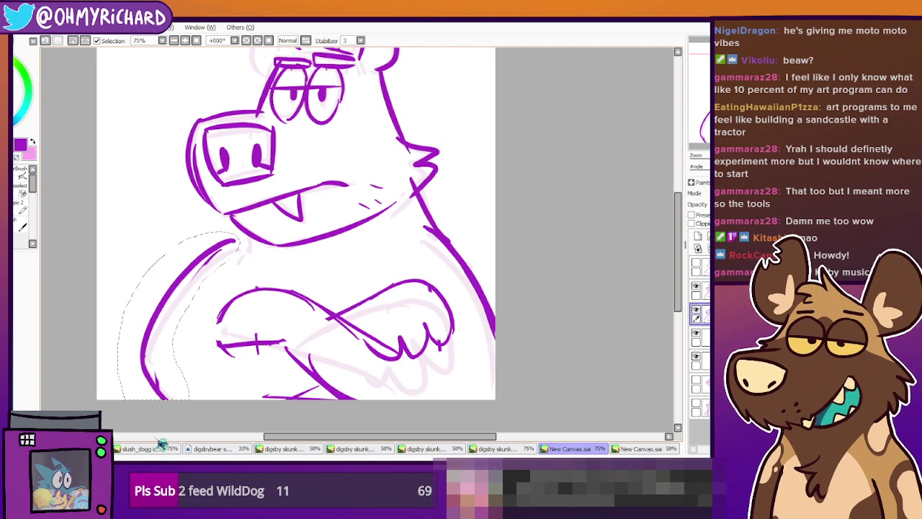
mouse_move(149, 349)
left_mouse_down()
mouse_move(141, 369)
mouse_move(152, 362)
left_mouse_up()
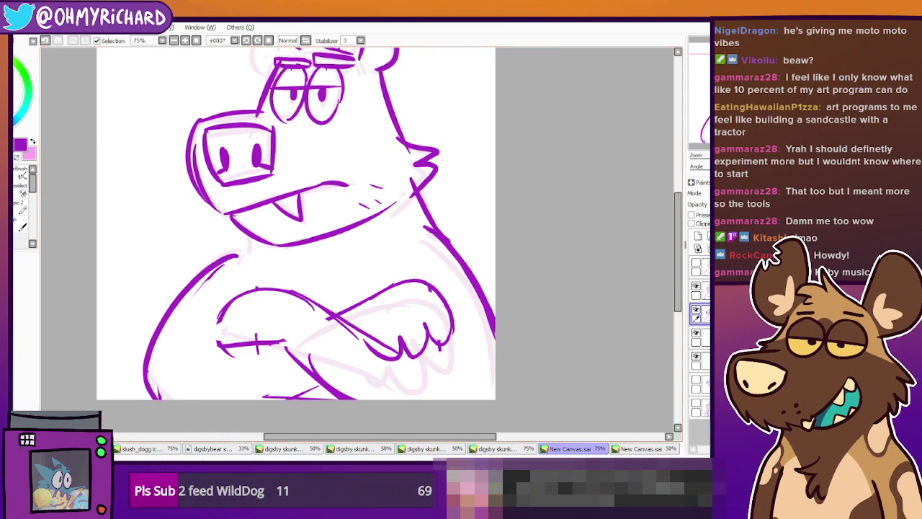
Draw a short neck line joining the jaw to the shoulder and add stubble dashes along the muzzle and chin
left_click(20, 178)
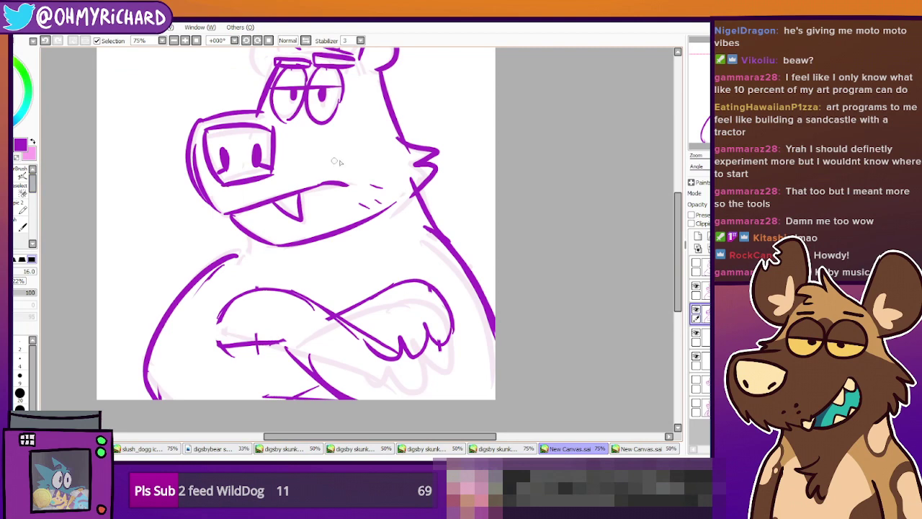
left_click_drag(249, 250, 218, 272)
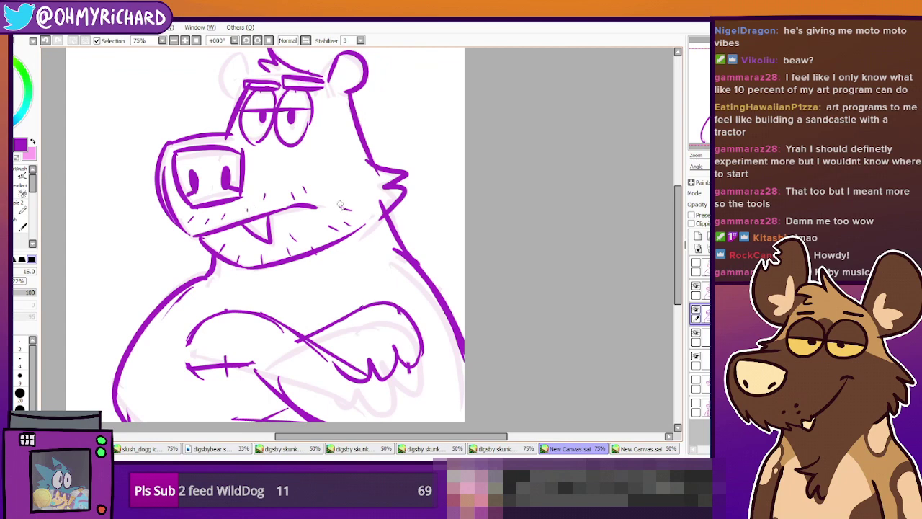
Outline the round ear on the snout side of the head over the faint sketch
left_click_drag(309, 124, 317, 140)
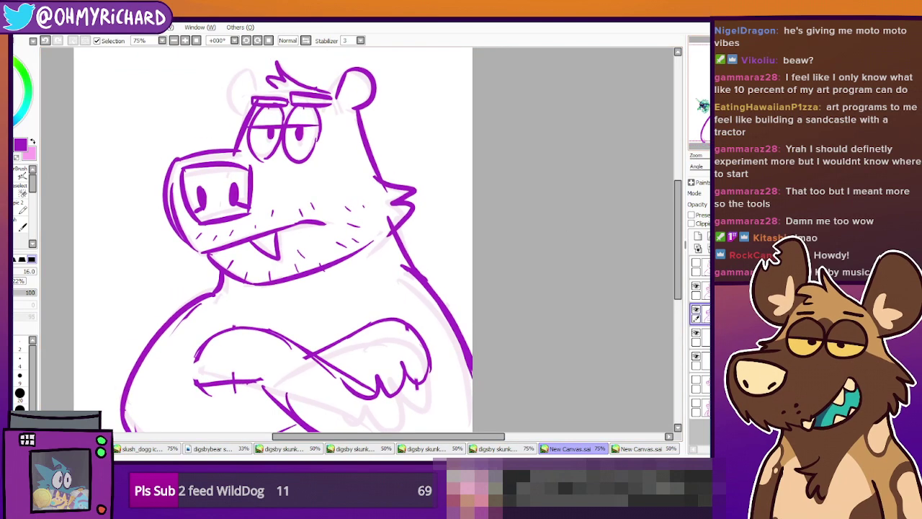
mouse_move(256, 91)
left_mouse_down()
mouse_move(247, 68)
mouse_move(227, 108)
mouse_move(250, 116)
left_mouse_up()
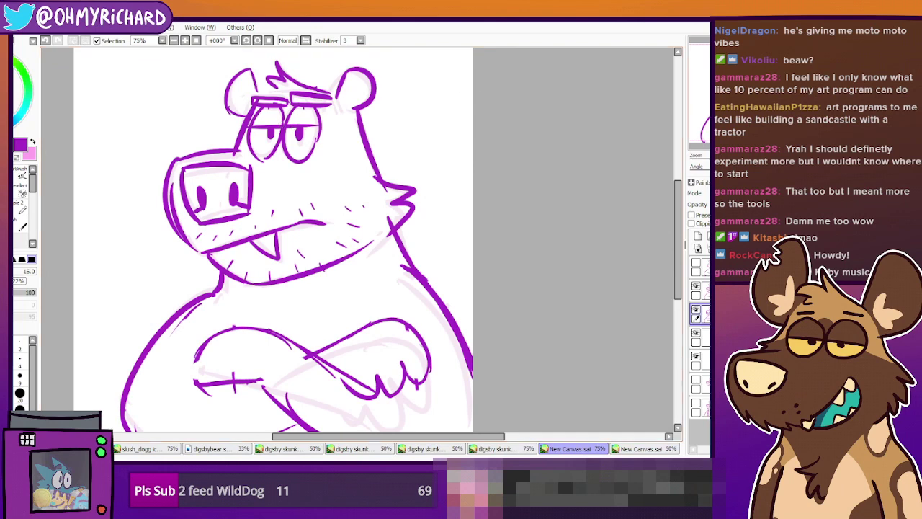
Lasso both crossed arms, move them slightly lower on the chest, and deselect them
left_click_drag(233, 212, 219, 197)
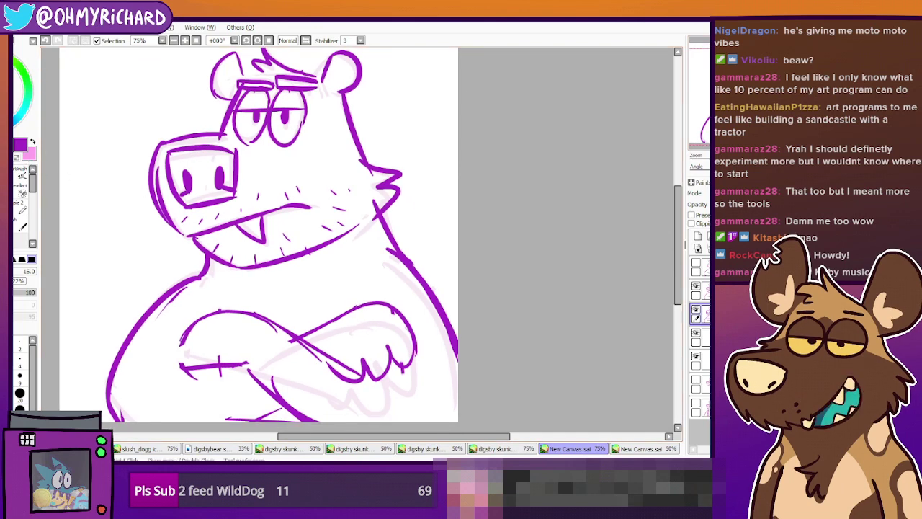
left_click_drag(274, 231, 302, 219)
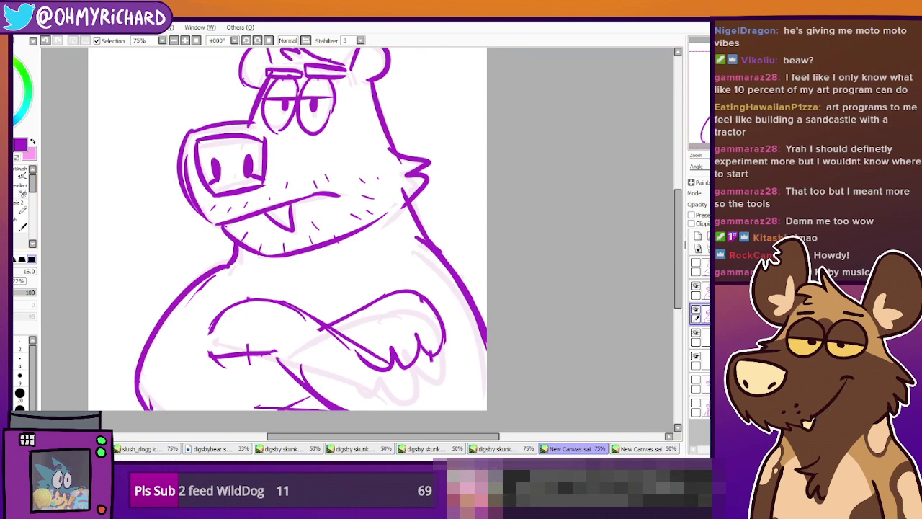
left_click_drag(289, 216, 333, 230)
key("space")
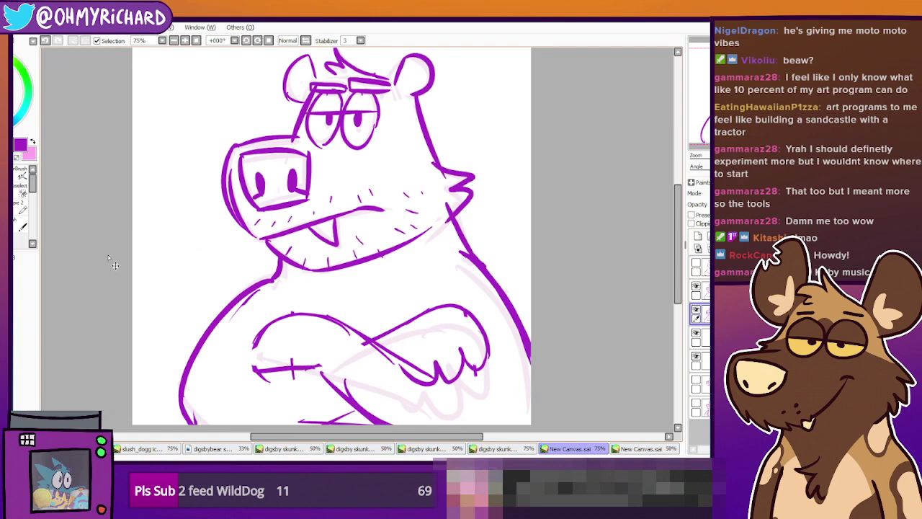
scroll(456, 382, "down", 2)
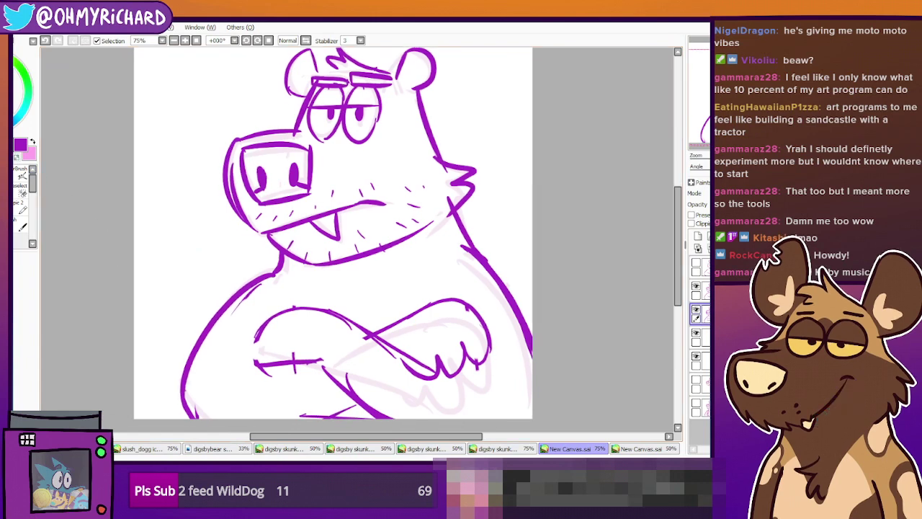
mouse_move(467, 270)
left_mouse_down()
mouse_move(414, 261)
mouse_move(259, 284)
mouse_move(232, 348)
mouse_move(282, 395)
left_mouse_up()
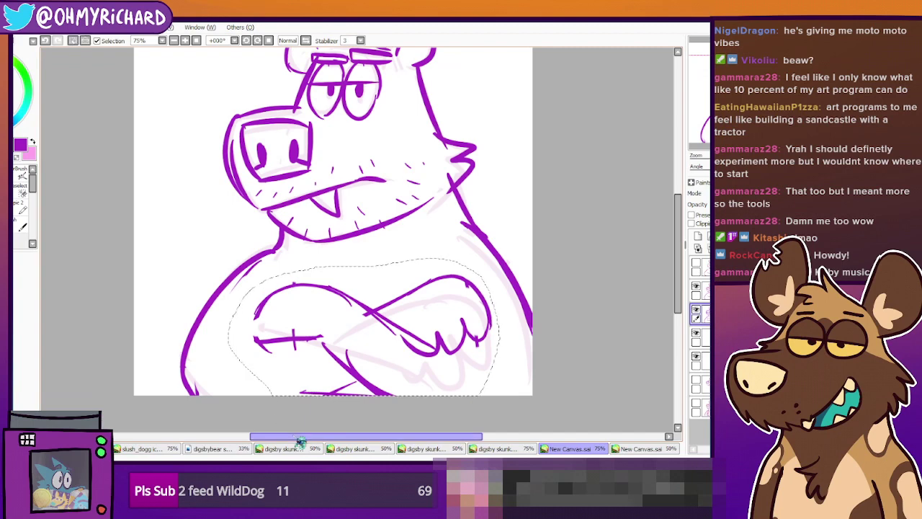
left_click_drag(354, 359, 351, 374)
key("ctrl+d")
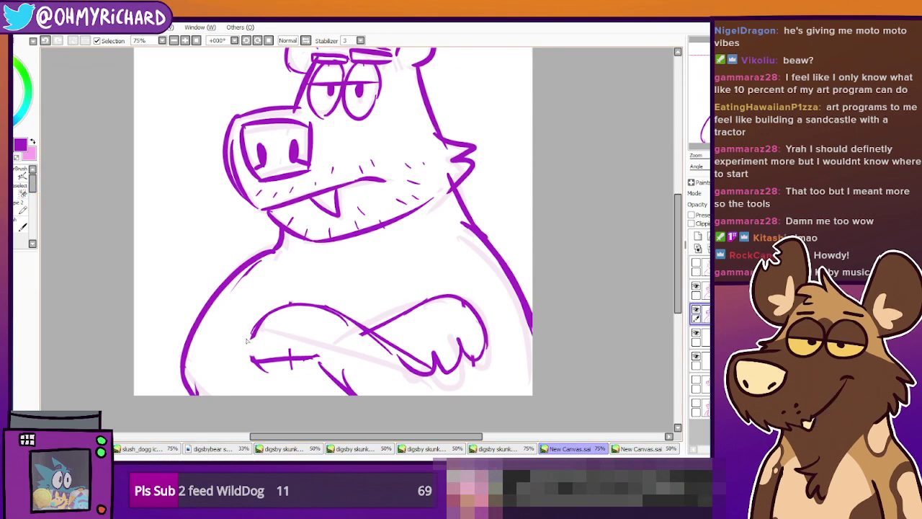
Draw a jagged band of chest fur just above the crossed arms
left_click(16, 177)
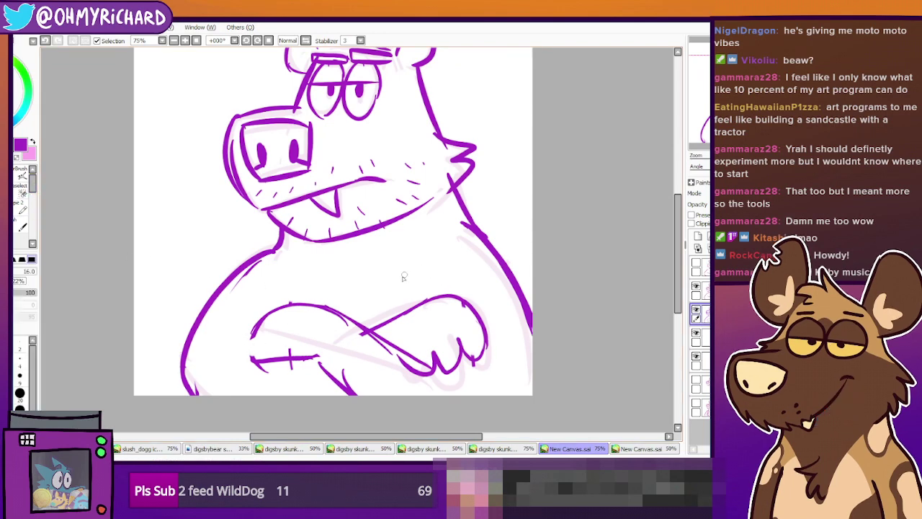
mouse_move(375, 287)
left_mouse_down()
mouse_move(422, 268)
mouse_move(418, 278)
mouse_move(460, 297)
left_mouse_up()
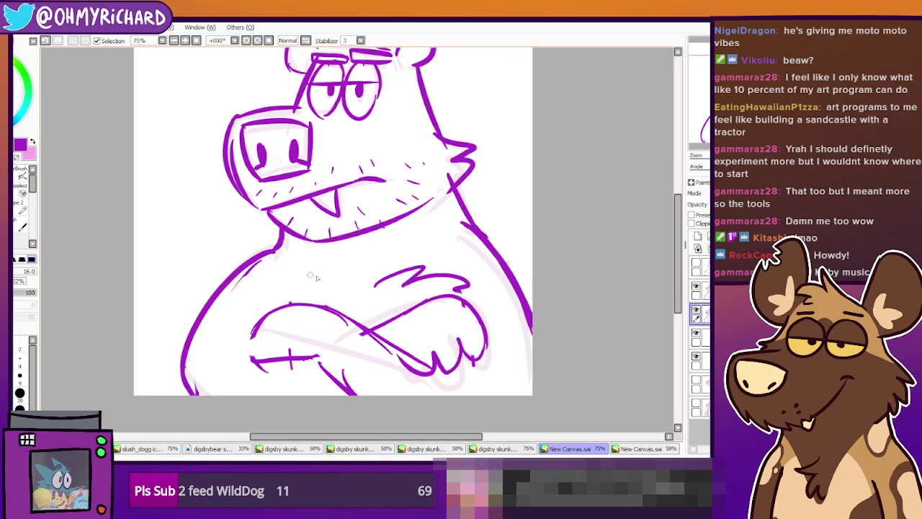
mouse_move(370, 286)
left_mouse_down()
mouse_move(310, 276)
mouse_move(258, 290)
mouse_move(265, 292)
mouse_move(269, 315)
left_mouse_up()
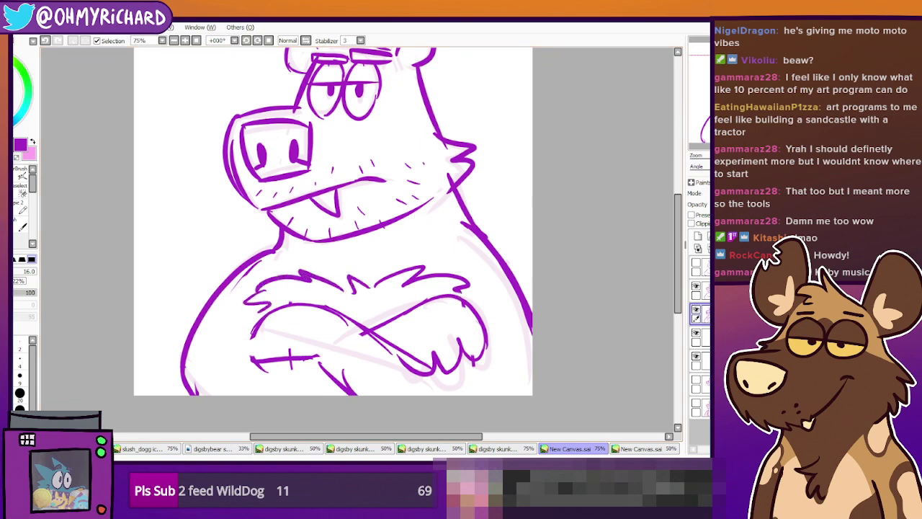
Erase the end of the back outline that overlaps the cheek beside the cheek fur
left_click_drag(414, 168, 412, 181)
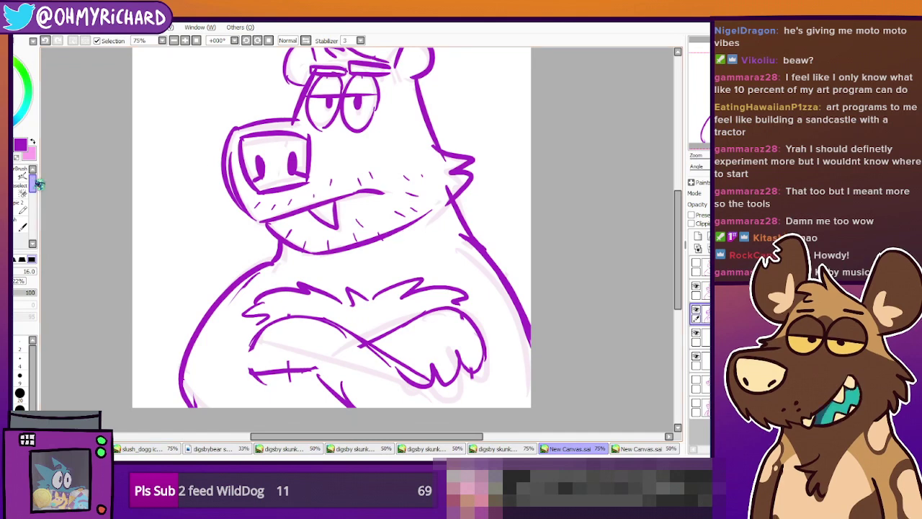
left_click(7, 189)
left_click_drag(442, 188, 445, 193)
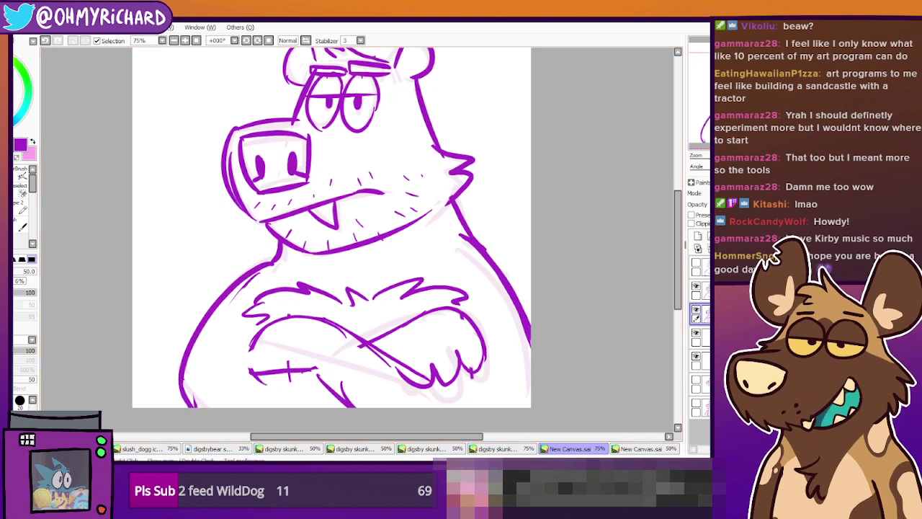
Add short bristles along the outer edge of the snout and erase its doubled inner contour line
left_click(16, 203)
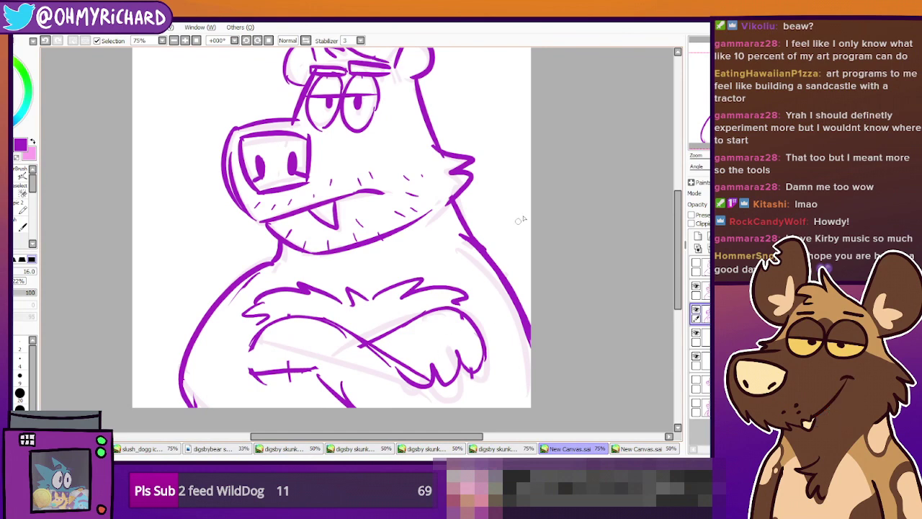
left_click_drag(338, 245, 355, 267)
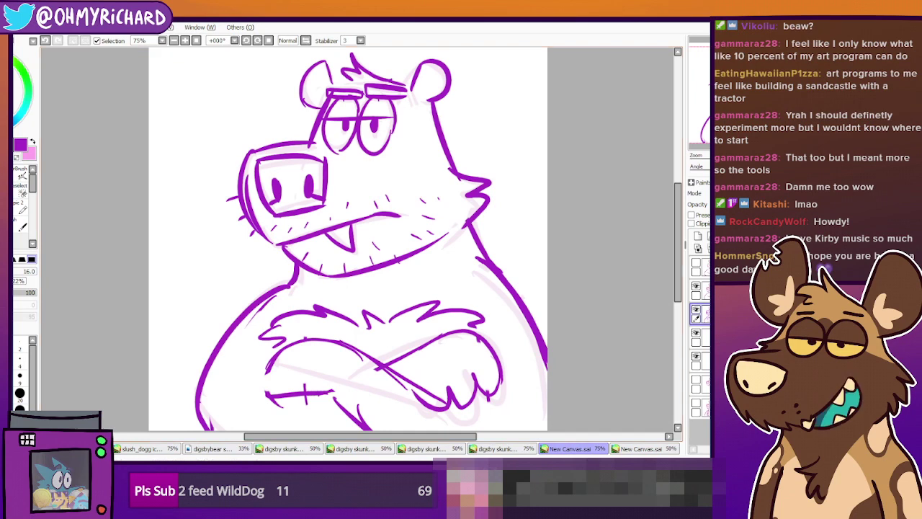
key("e")
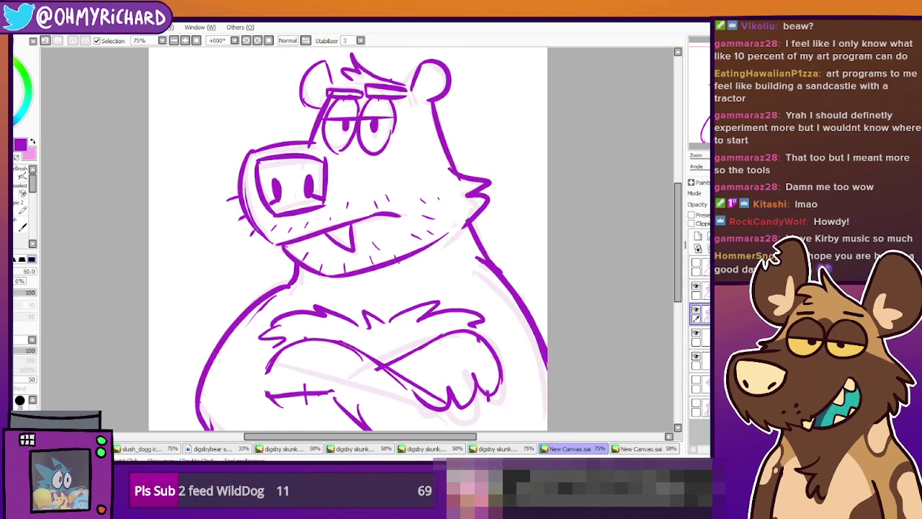
Save the new canvas under a digsby skunk file name
scroll(325, 315, "down", 1)
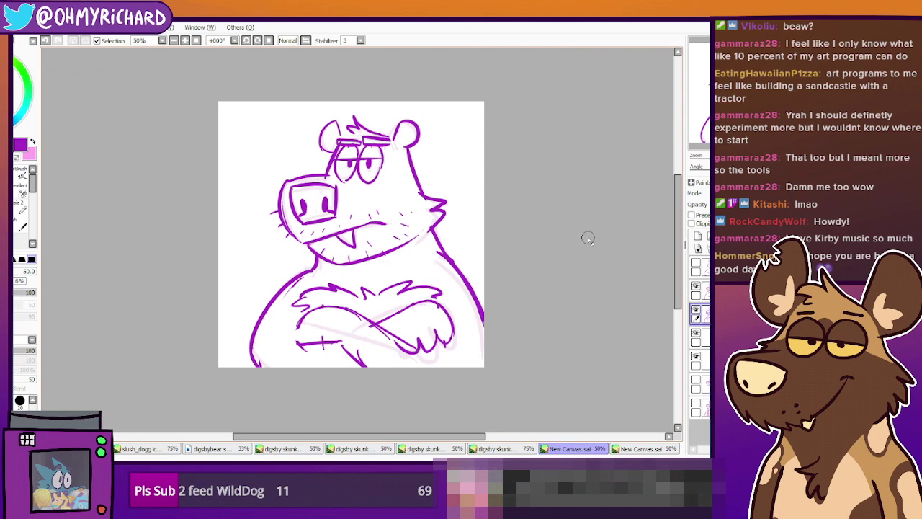
key("ctrl+t")
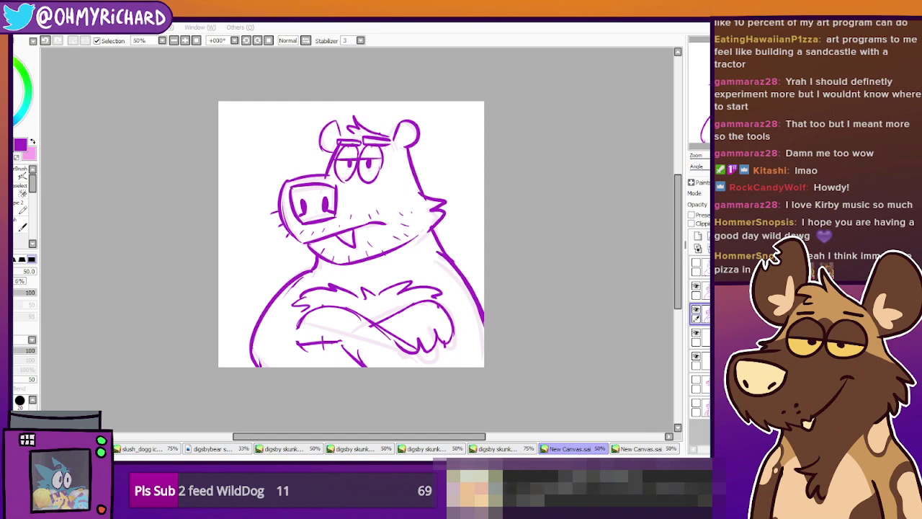
key("Return")
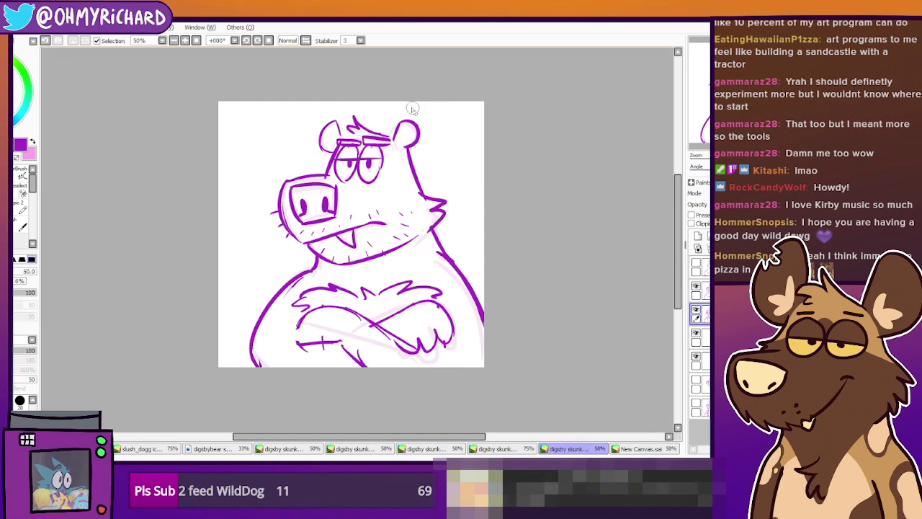
Switch to the digsby skunk sketch of the grinning bear and erase the YCH figure and the crossing arm lines
left_click(107, 163)
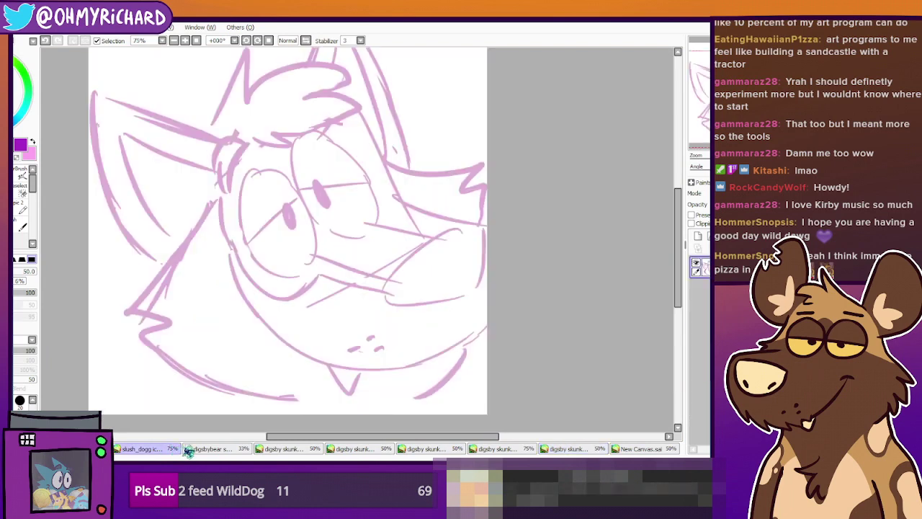
left_click(288, 449)
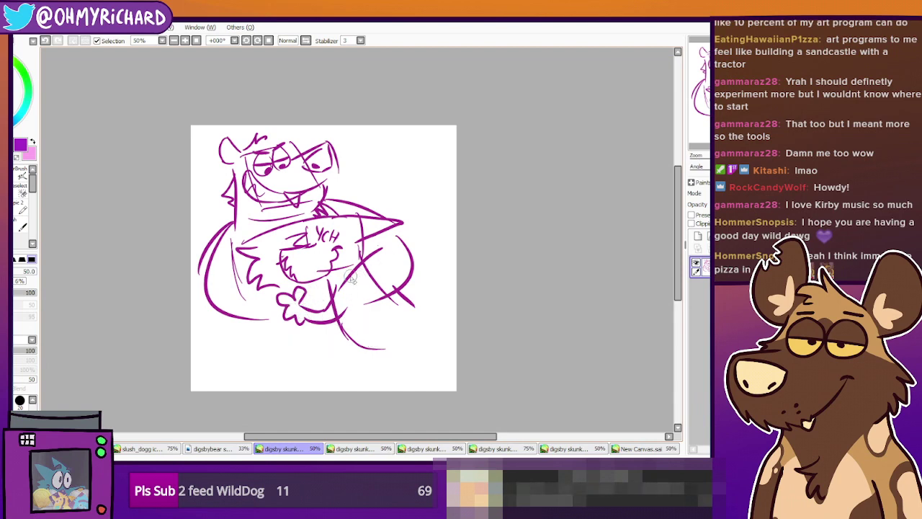
mouse_move(374, 256)
left_mouse_down()
mouse_move(366, 301)
mouse_move(400, 298)
mouse_move(356, 266)
left_mouse_up()
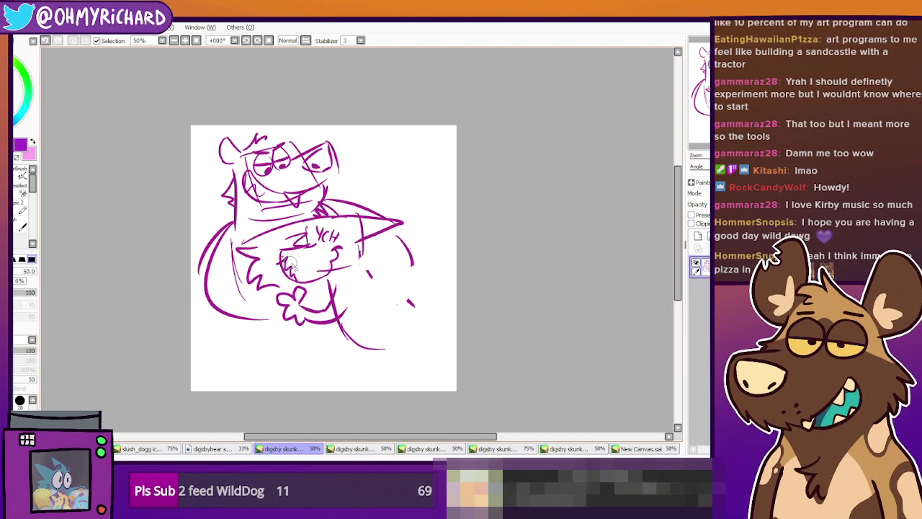
mouse_move(295, 265)
left_mouse_down()
mouse_move(281, 254)
mouse_move(310, 273)
mouse_move(322, 234)
mouse_move(342, 256)
mouse_move(362, 229)
mouse_move(353, 223)
mouse_move(339, 236)
mouse_move(332, 216)
mouse_move(328, 230)
left_mouse_up()
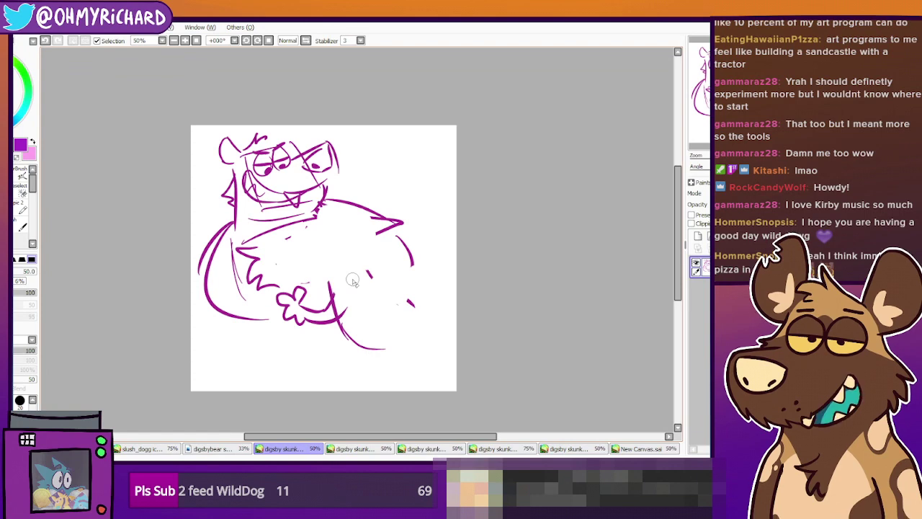
scroll(344, 270, "up", 1)
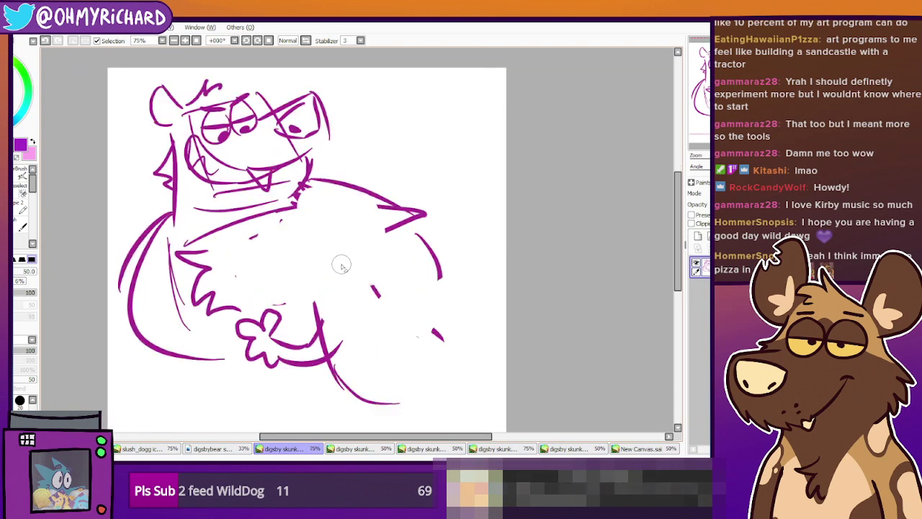
left_click(21, 193)
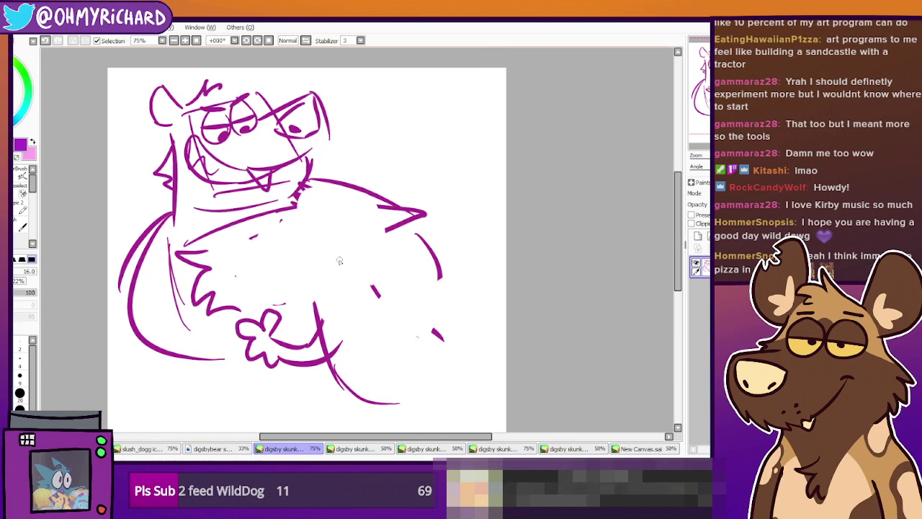
key("ctrl+z")
left_click_drag(314, 226, 328, 294)
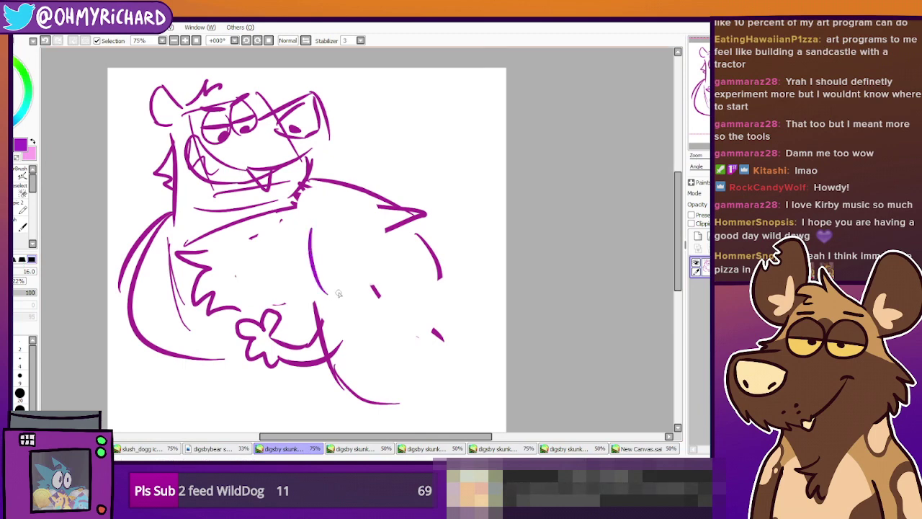
key("ctrl+z")
left_click_drag(317, 231, 326, 292)
key("ctrl+z")
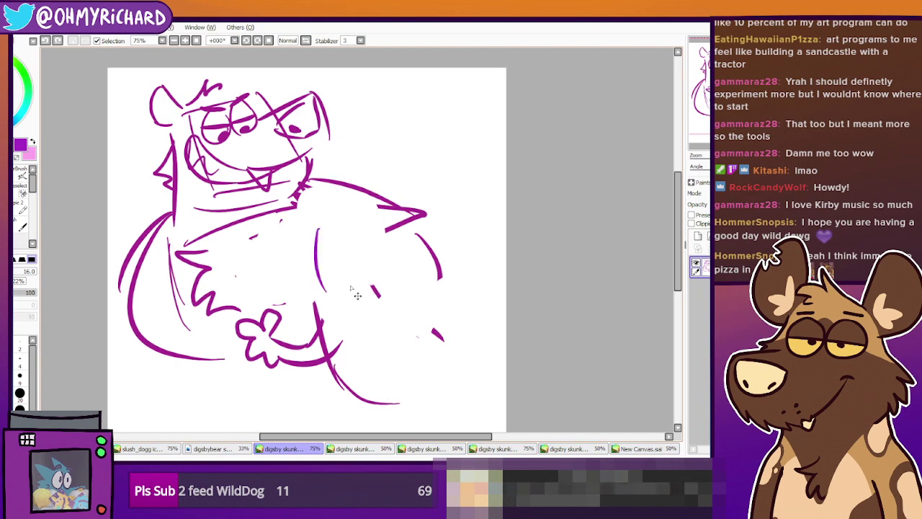
Erase the paw and the curved lines below the grinning bear's chest
left_click(19, 224)
mouse_move(315, 306)
left_mouse_down()
mouse_move(312, 340)
mouse_move(256, 364)
mouse_move(270, 339)
mouse_move(437, 353)
mouse_move(439, 364)
left_mouse_up()
Sketch a boxy block in front of the bear's chest with a rounded hand shape attached on the chest-fur side
key("n")
mouse_move(302, 248)
left_mouse_down()
mouse_move(301, 304)
mouse_move(369, 308)
left_mouse_up()
mouse_move(301, 248)
left_mouse_down()
mouse_move(312, 230)
mouse_move(375, 253)
mouse_move(378, 296)
left_mouse_up()
mouse_move(312, 262)
left_mouse_down()
mouse_move(278, 242)
mouse_move(259, 248)
mouse_move(279, 290)
mouse_move(267, 285)
mouse_move(305, 310)
left_mouse_up()
left_click_drag(253, 251, 311, 303)
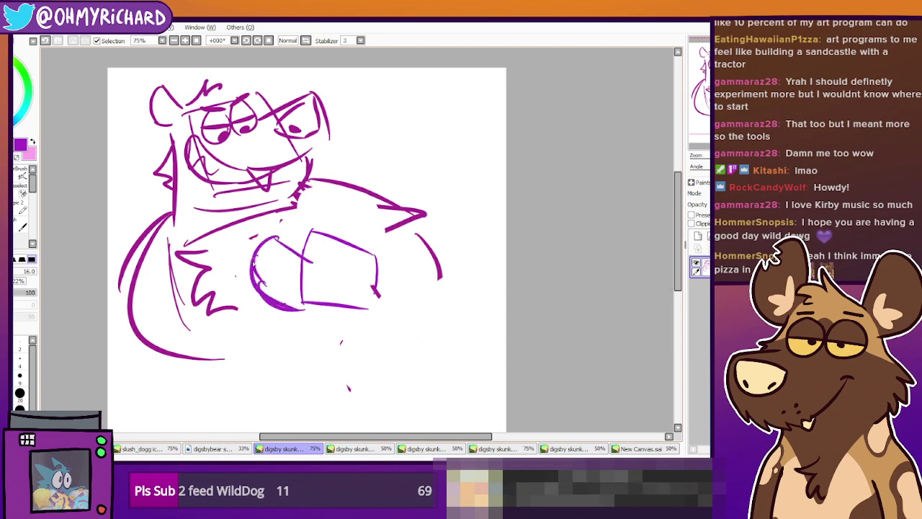
Add a zigzag edge inside the rounded shape and erase the smooth curve outside it
mouse_move(258, 261)
left_mouse_down()
mouse_move(276, 279)
mouse_move(270, 301)
left_mouse_up()
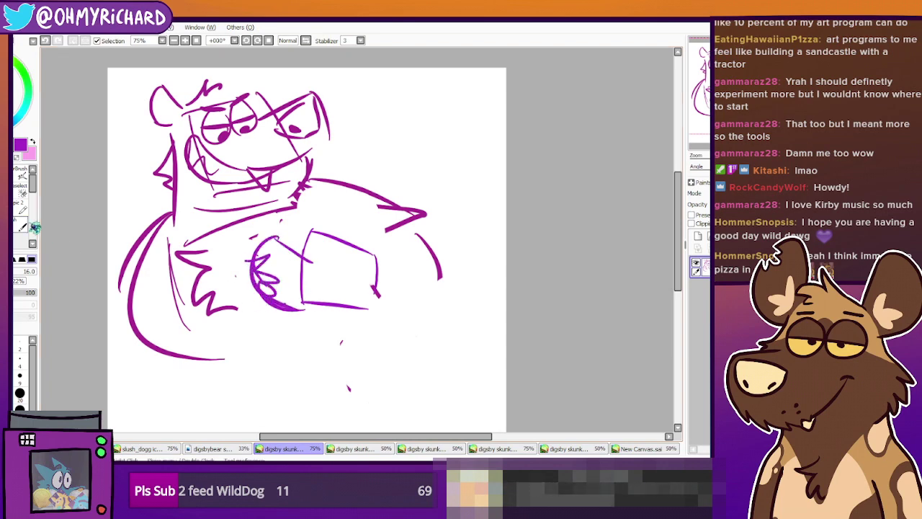
left_click(10, 226)
left_click_drag(251, 272, 263, 297)
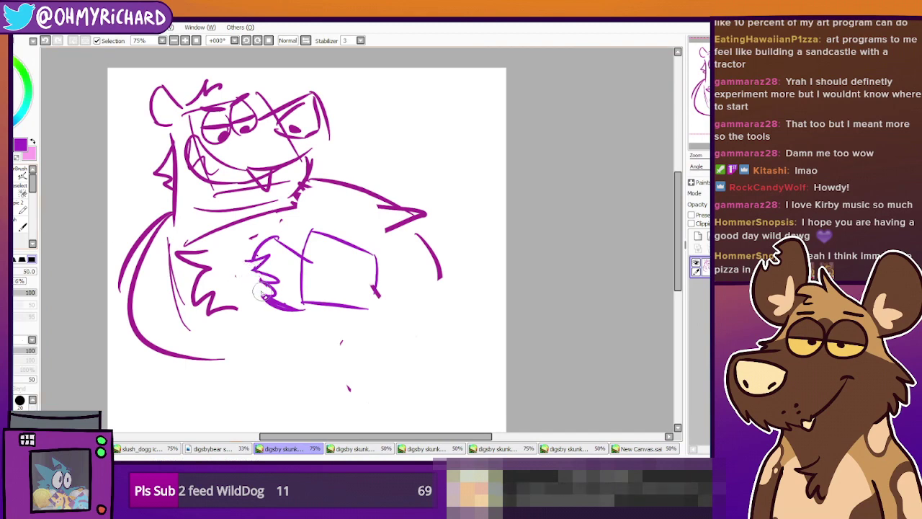
Sketch the YCH character on the boxy block with pointed ears, a hair tuft, the letters YCH and a slanted toothy grin
left_click(7, 178)
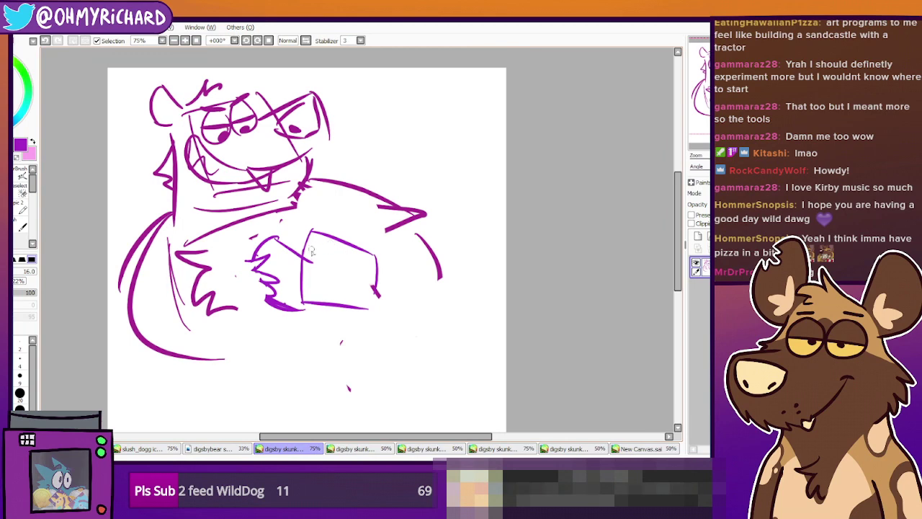
left_click_drag(301, 262, 330, 224)
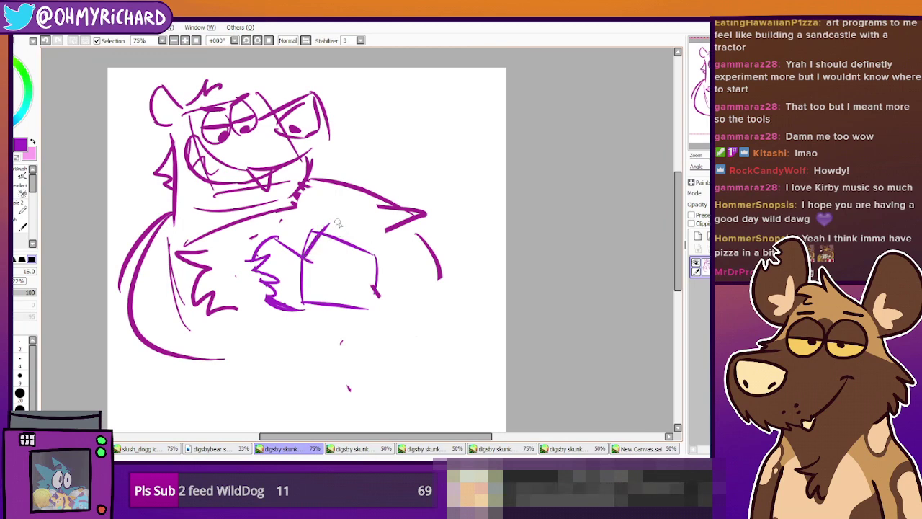
left_click_drag(335, 232, 383, 187)
key("ctrl+z")
mouse_move(326, 228)
left_mouse_down()
mouse_move(357, 237)
mouse_move(383, 196)
left_mouse_up()
key("ctrl+z")
key("ctrl+z")
mouse_move(324, 227)
left_mouse_down()
mouse_move(345, 229)
mouse_move(381, 189)
mouse_move(374, 247)
mouse_move(409, 200)
mouse_move(375, 256)
mouse_move(342, 209)
mouse_move(321, 258)
mouse_move(339, 265)
left_mouse_up()
key("ctrl+z")
key("ctrl+z")
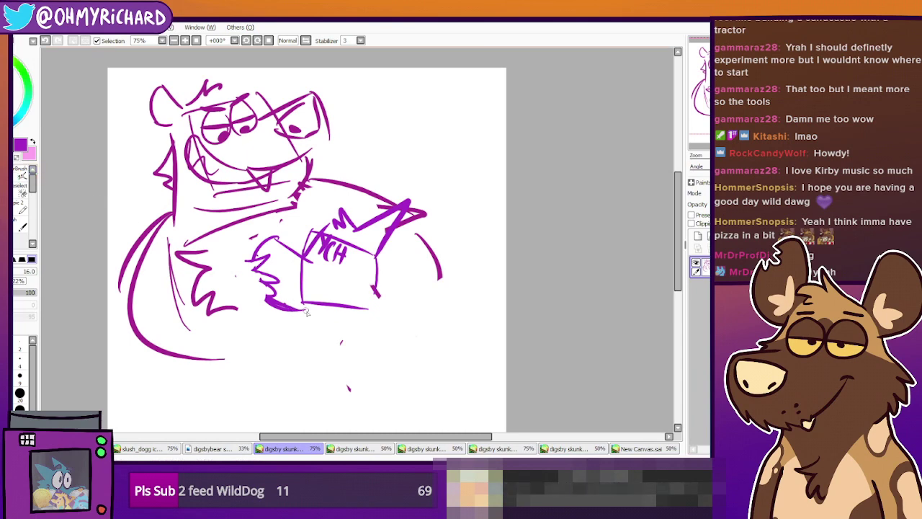
mouse_move(325, 285)
left_mouse_down()
mouse_move(343, 264)
mouse_move(309, 301)
mouse_move(324, 296)
left_mouse_up()
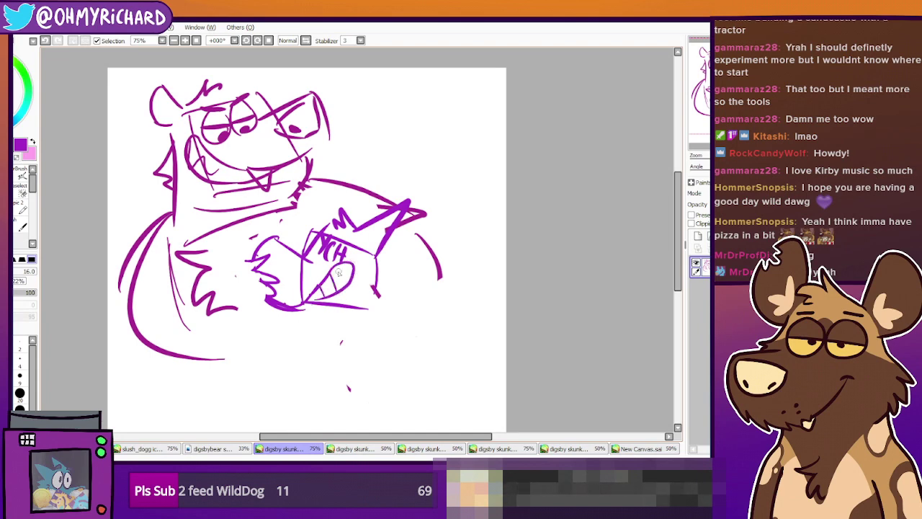
Switch the brush colour to the bear's magenta and sketch a hand and forearm gripping the YCH character's ear
left_click(696, 262)
left_click(696, 262)
left_click(33, 142)
left_click(15, 157)
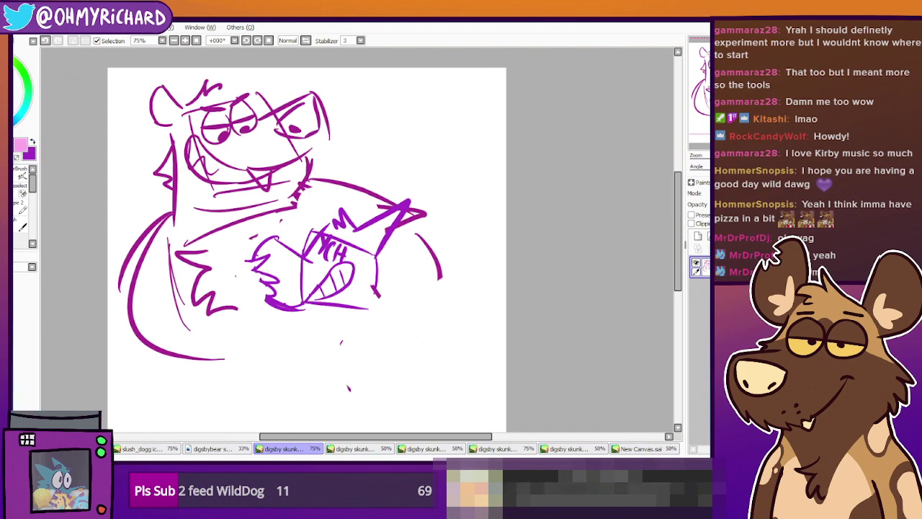
key("x")
mouse_move(418, 279)
left_mouse_down()
mouse_move(418, 244)
mouse_move(374, 213)
mouse_move(375, 286)
left_mouse_up()
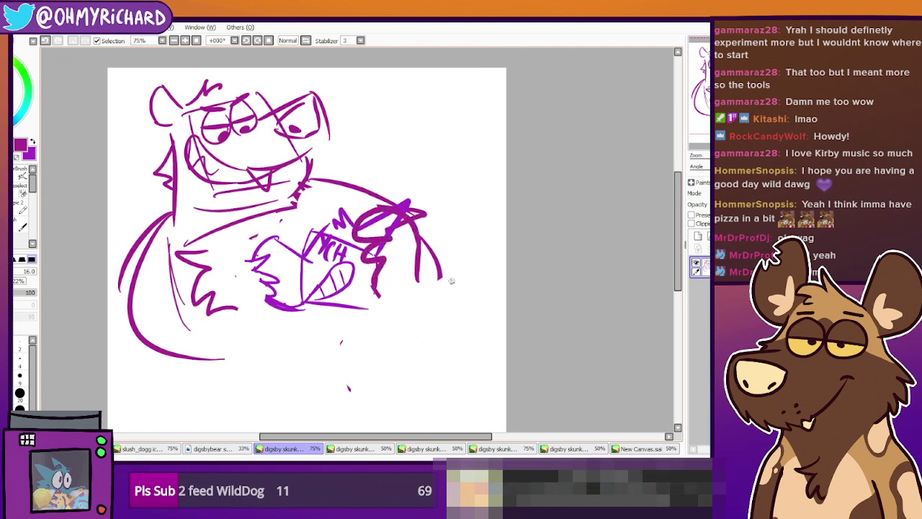
mouse_move(302, 193)
left_mouse_down()
mouse_move(446, 220)
mouse_move(428, 205)
mouse_move(443, 188)
mouse_move(431, 303)
left_mouse_up()
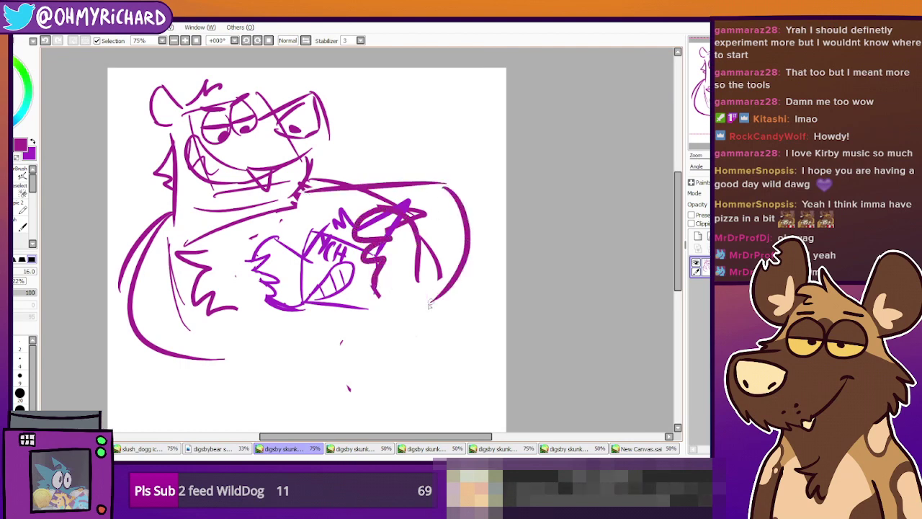
key("ctrl+z")
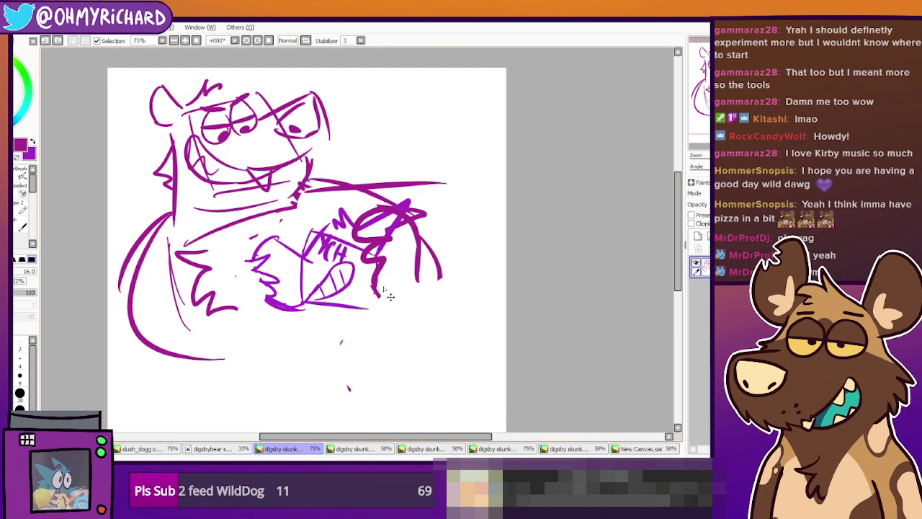
key("ctrl+z")
Erase the bear's old shoulder and outer arm lines and draw a rounded shoulder curving from the neck around the elbow
left_click(29, 194)
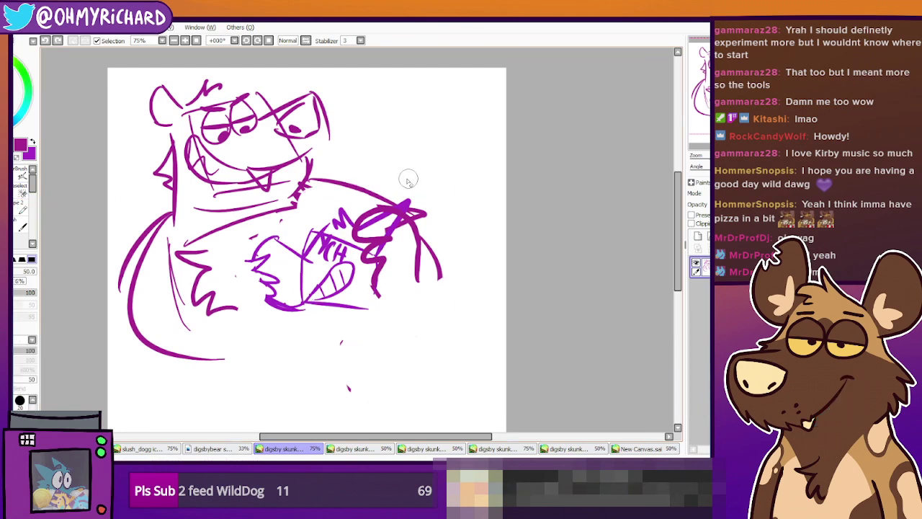
left_click_drag(432, 247, 433, 284)
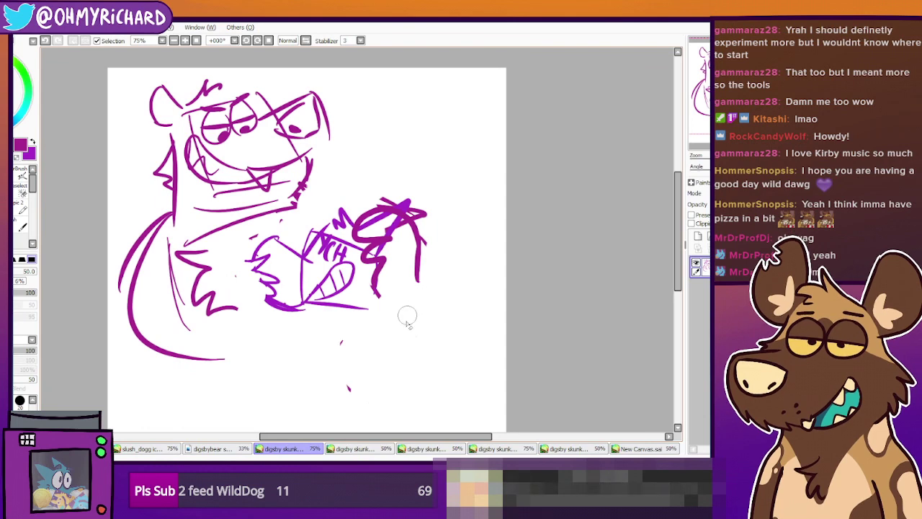
key("n")
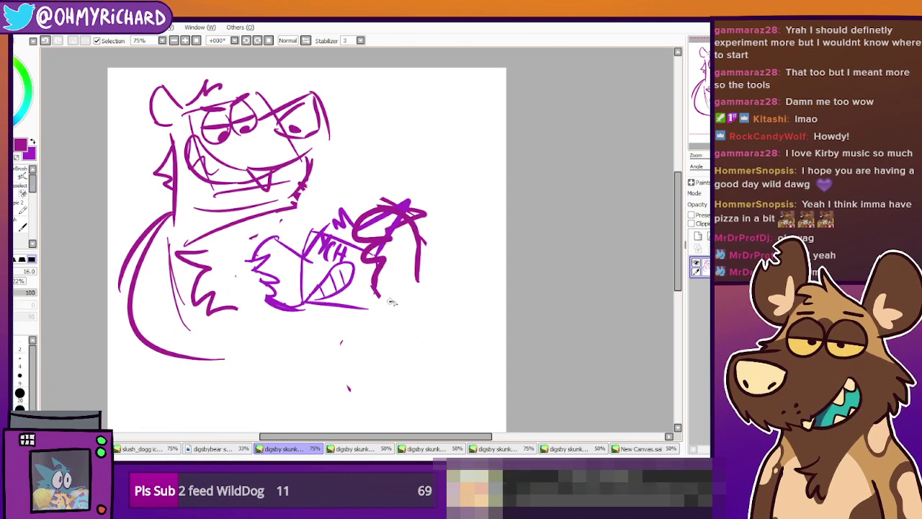
mouse_move(299, 193)
left_mouse_down()
mouse_move(449, 229)
mouse_move(415, 328)
left_mouse_up()
key("ctrl+z")
mouse_move(429, 210)
left_mouse_down()
mouse_move(460, 270)
mouse_move(403, 300)
left_mouse_up()
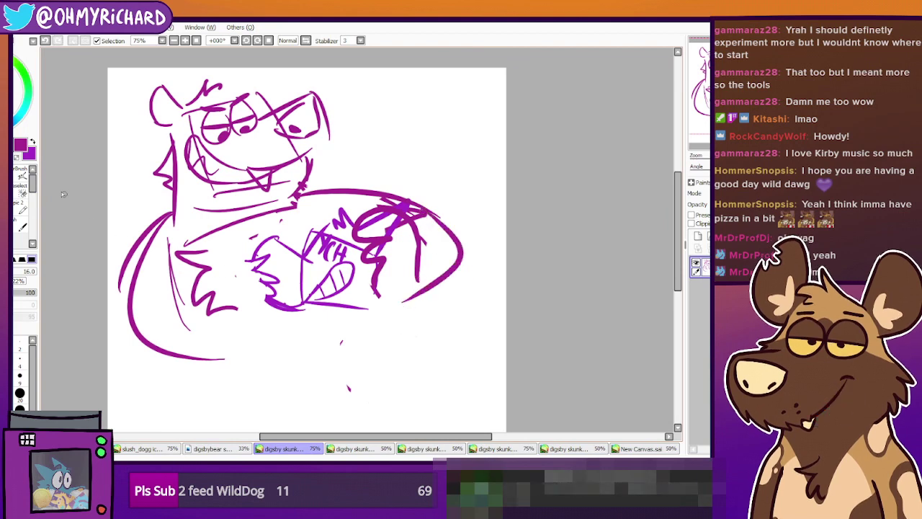
Lower the sketch layer's opacity to a faint guide and add a new layer above it
left_click(18, 222)
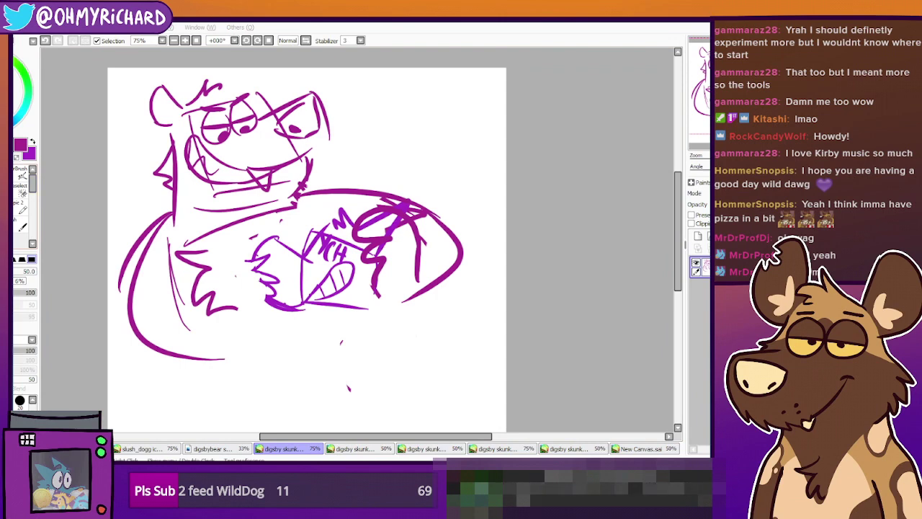
key("e")
key("n")
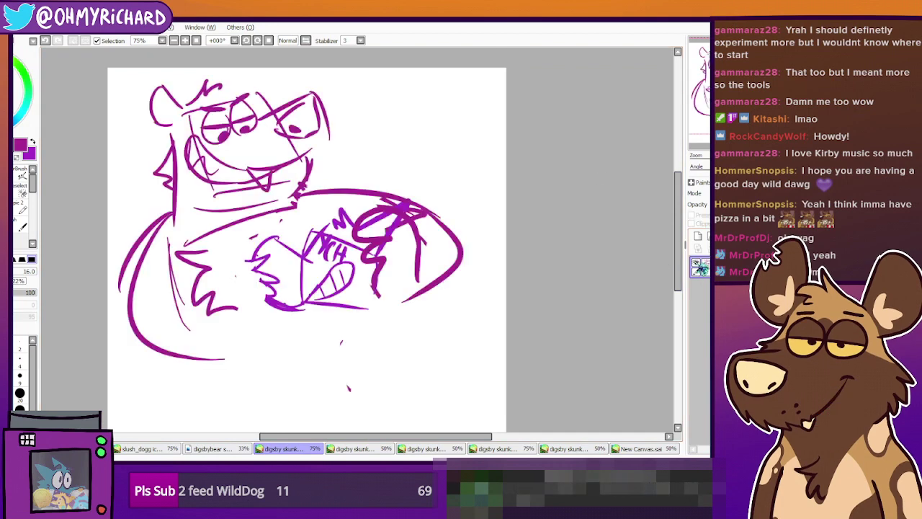
left_click_drag(775, 204, 722, 204)
left_click(698, 236)
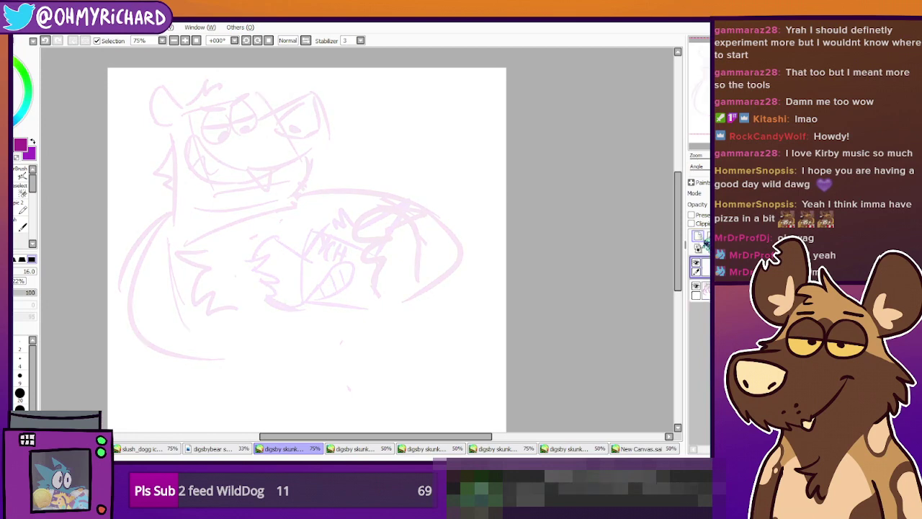
left_click_drag(342, 286, 296, 230)
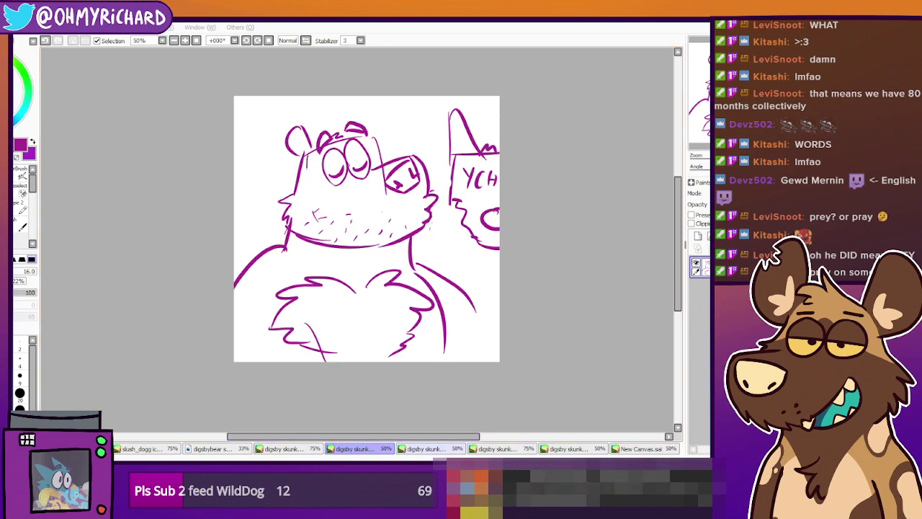
Switch to the digsby skunk sketch of the open-mouthed bear facing the faint YCH figure
left_click(430, 448)
left_click_drag(322, 344, 337, 312)
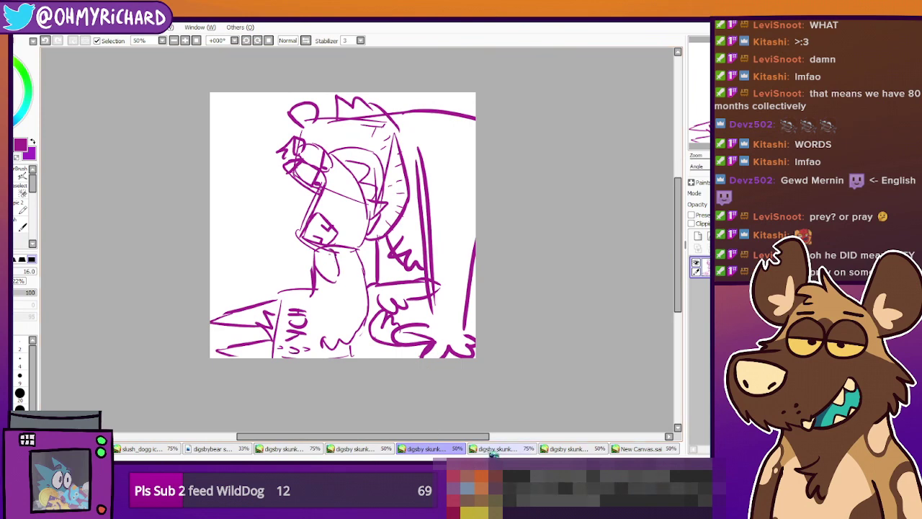
left_click(491, 449)
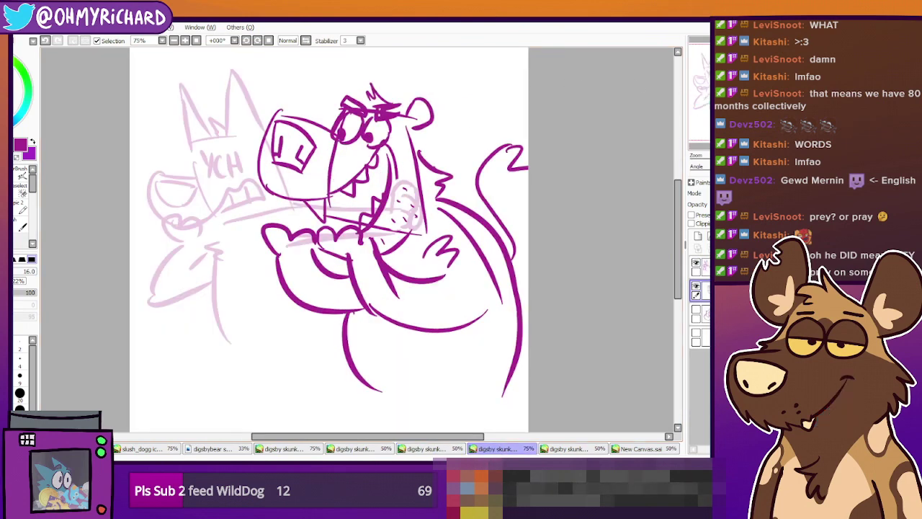
Add short stubble dashes across the bear's muzzle, cheek and jaw, and draw the far ear behind the brow
left_click_drag(346, 238, 356, 241)
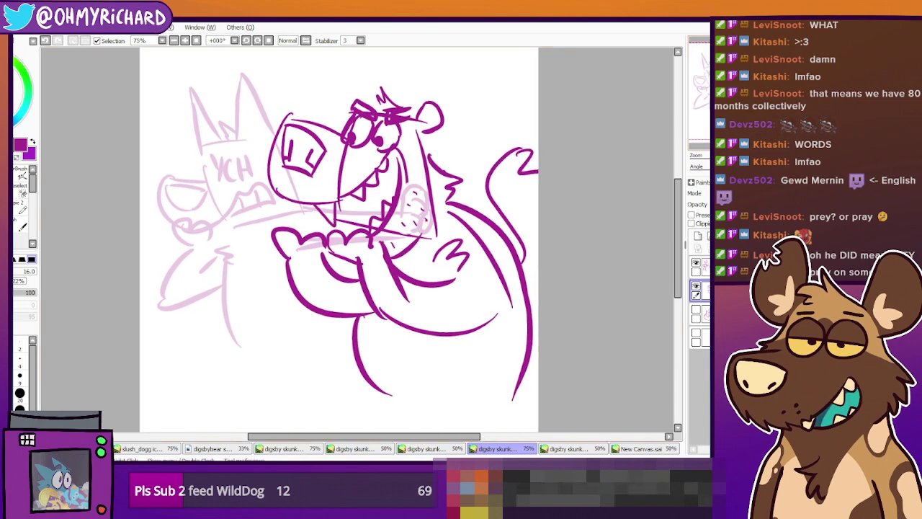
scroll(383, 220, "up", 1)
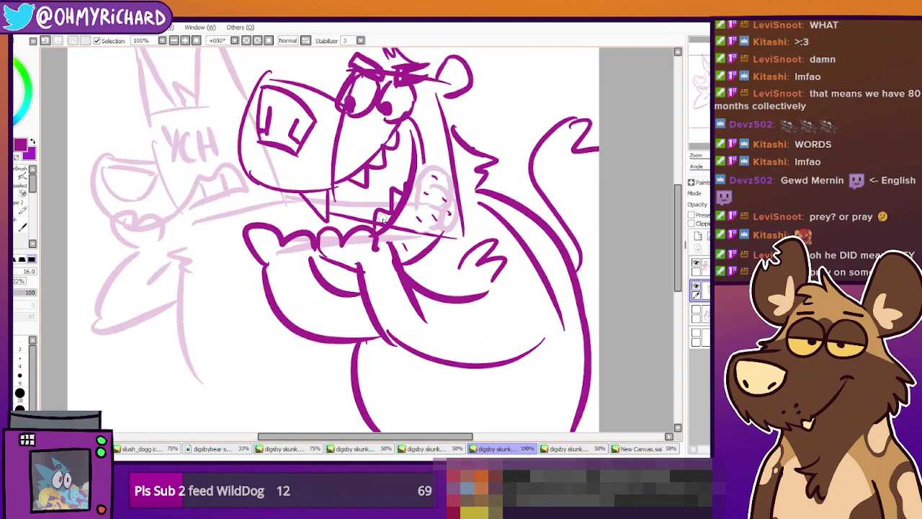
left_click(740, 87)
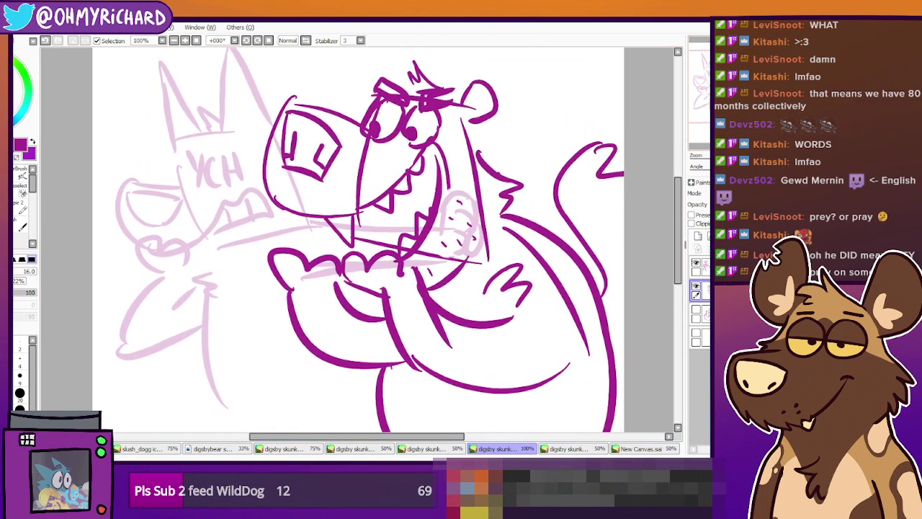
left_click(696, 287)
left_click(695, 287)
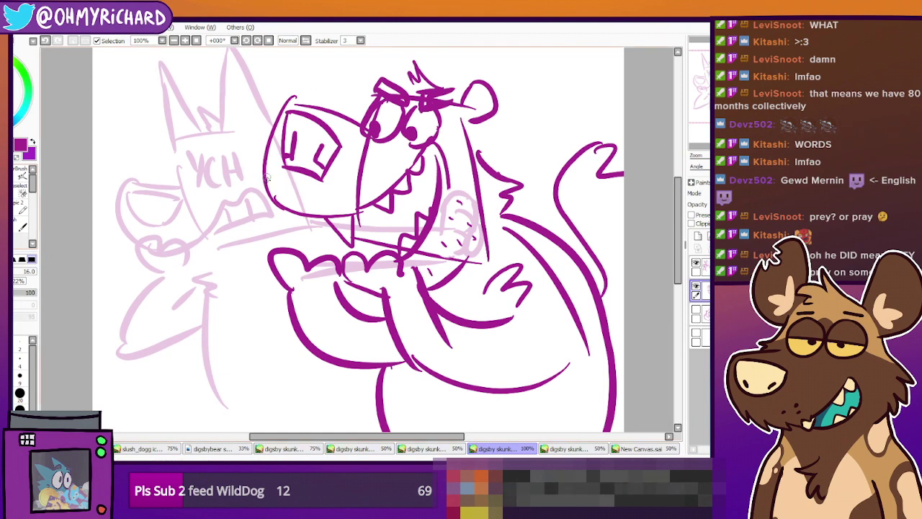
left_click_drag(299, 199, 285, 220)
left_click_drag(326, 193, 320, 214)
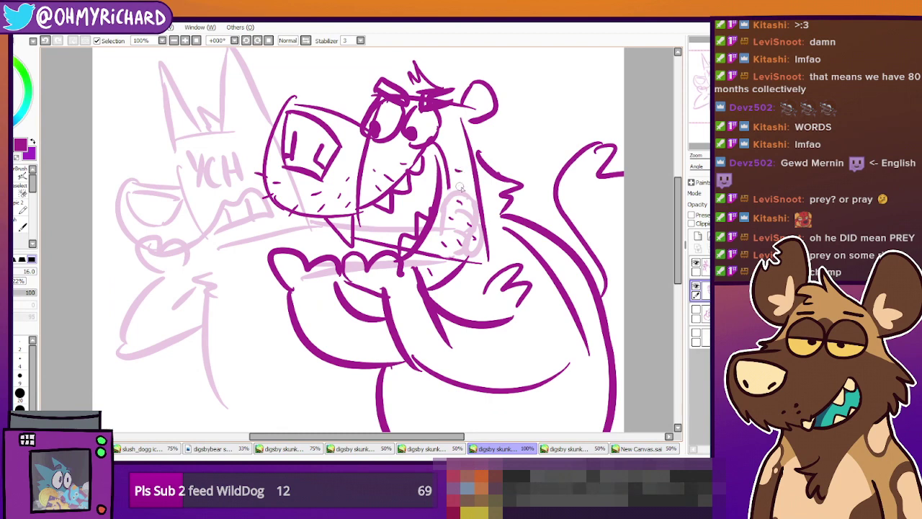
left_click(443, 238)
left_click(448, 243)
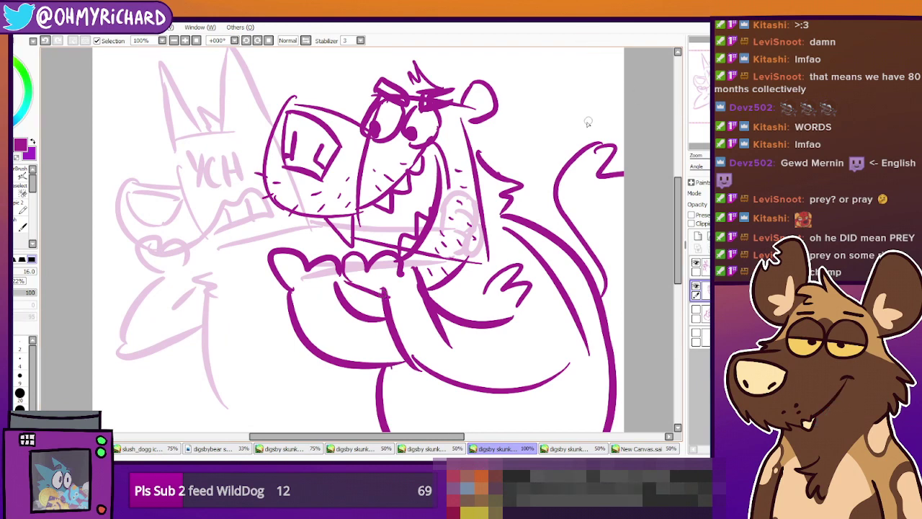
scroll(361, 237, "up", 2)
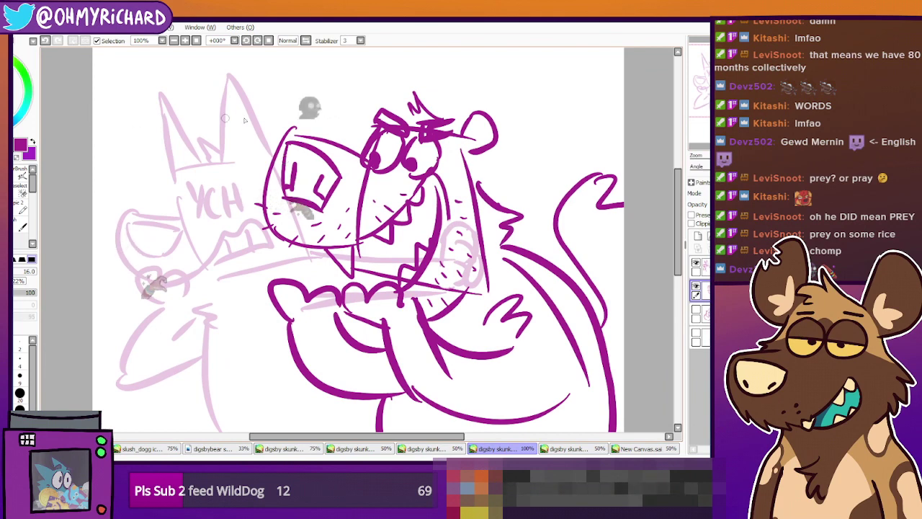
left_click_drag(378, 109, 369, 135)
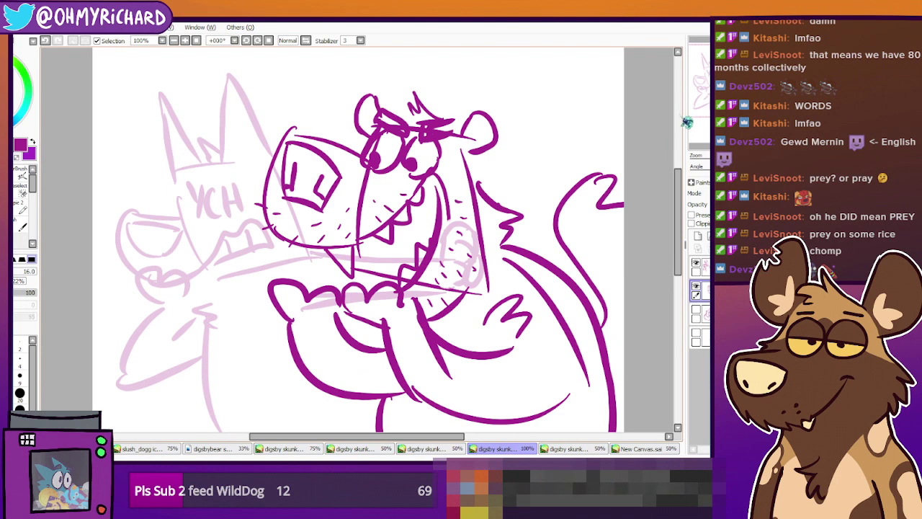
Redraw the bear's belly line farther forward below the forearm, trim its lower end and erase the old belly line
scroll(387, 309, "down", 5)
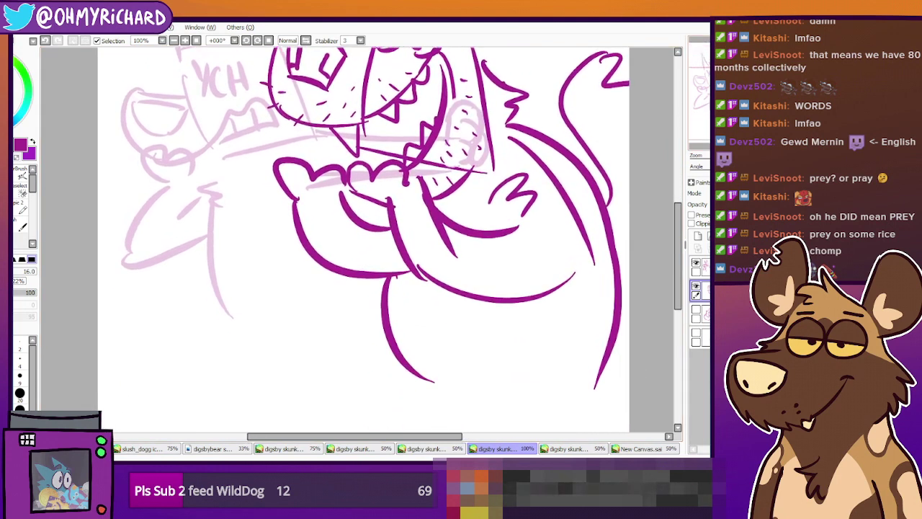
left_click_drag(367, 279, 415, 406)
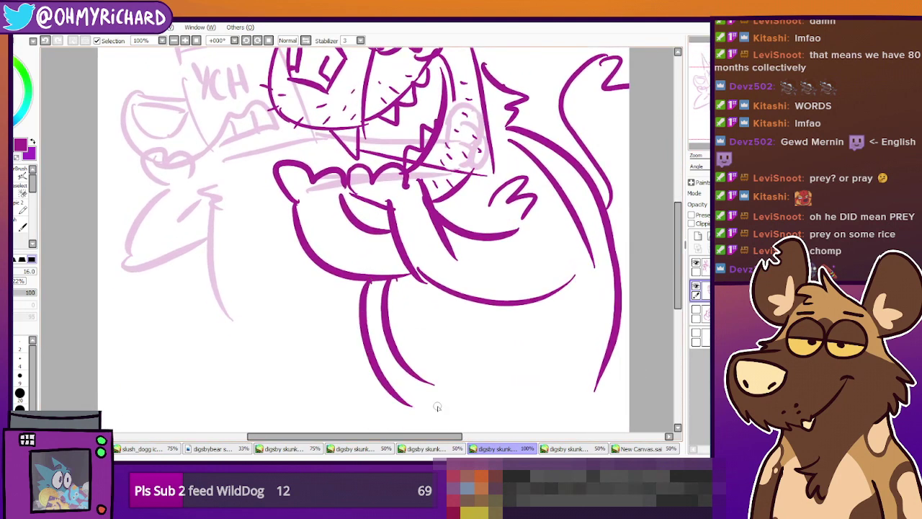
left_click(9, 225)
left_click_drag(420, 408, 389, 402)
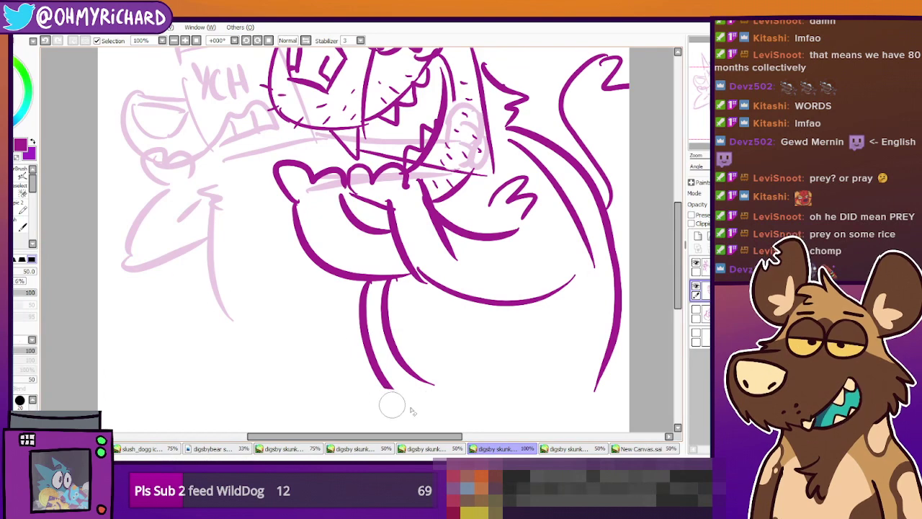
mouse_move(391, 291)
left_mouse_down()
mouse_move(411, 365)
mouse_move(444, 396)
left_mouse_up()
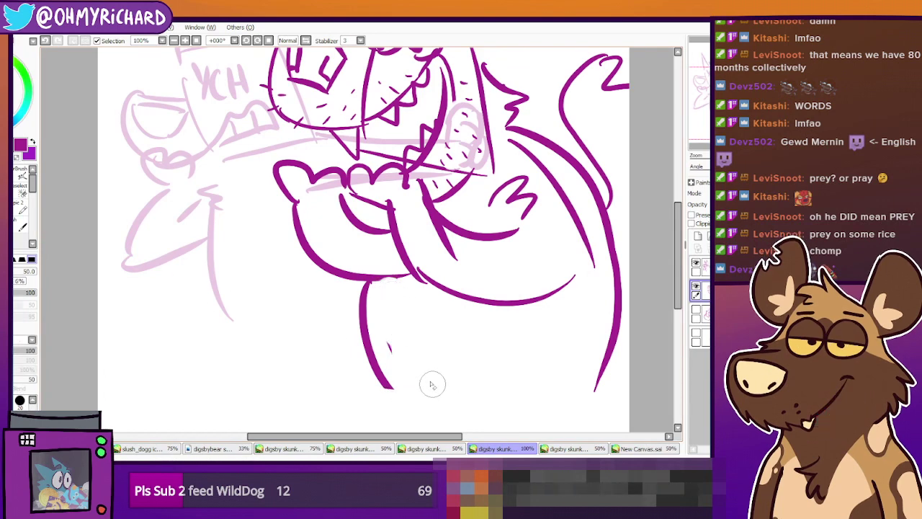
key("n")
Erase the extra line crossing the bear's upper arm and the front part of the lower jaw line beside the fang
mouse_move(371, 279)
left_mouse_down()
mouse_move(416, 272)
mouse_move(316, 323)
left_mouse_up()
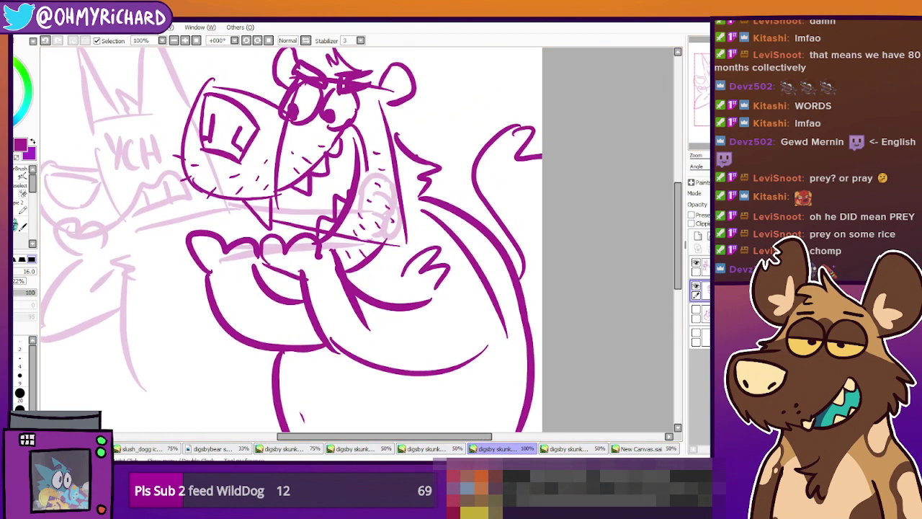
key("e")
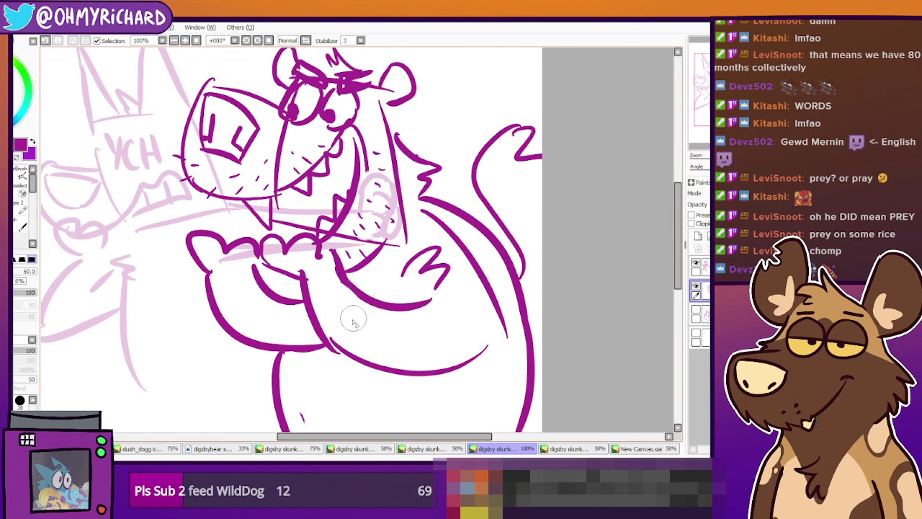
left_click_drag(336, 252, 331, 254)
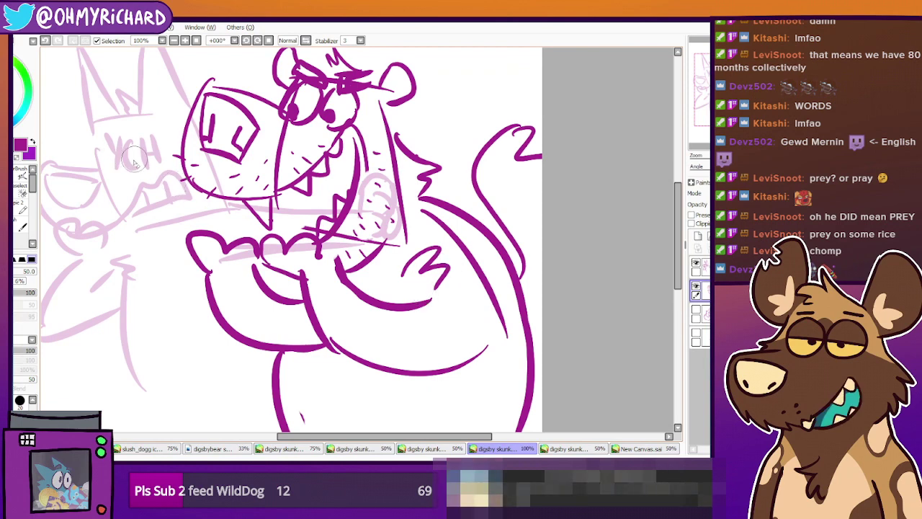
mouse_move(505, 190)
left_mouse_down()
mouse_move(552, 185)
mouse_move(573, 224)
mouse_move(579, 211)
mouse_move(570, 209)
left_mouse_up()
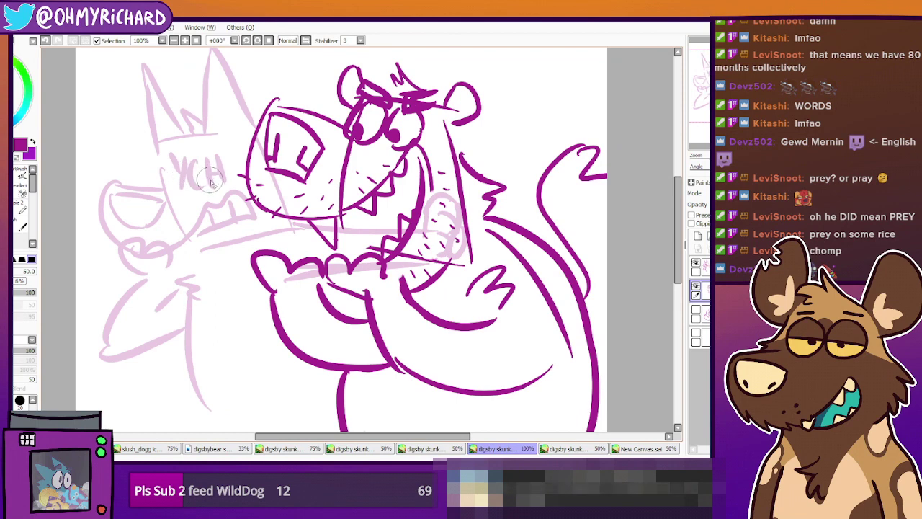
left_click_drag(521, 180, 546, 195)
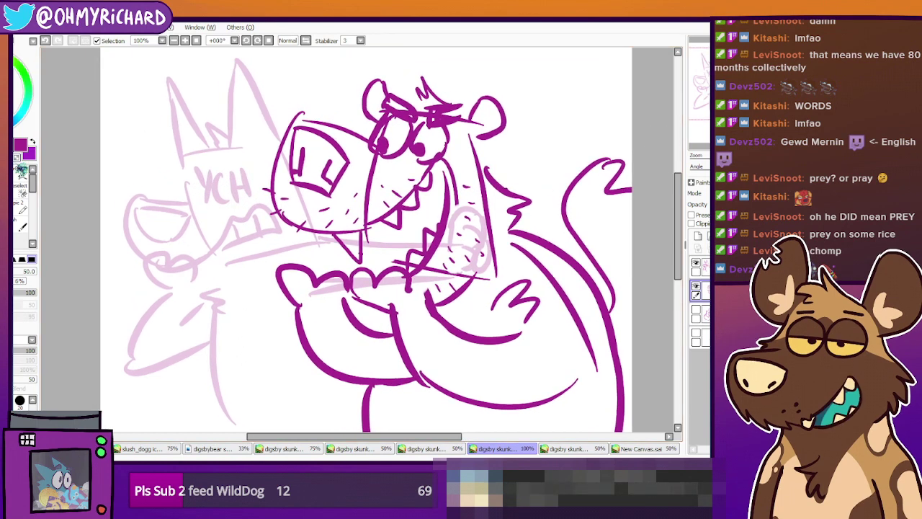
Switch to the coloured digsbybear drawing, lower its artwork layer's opacity and add an empty layer above it
left_click_drag(187, 184, 139, 173)
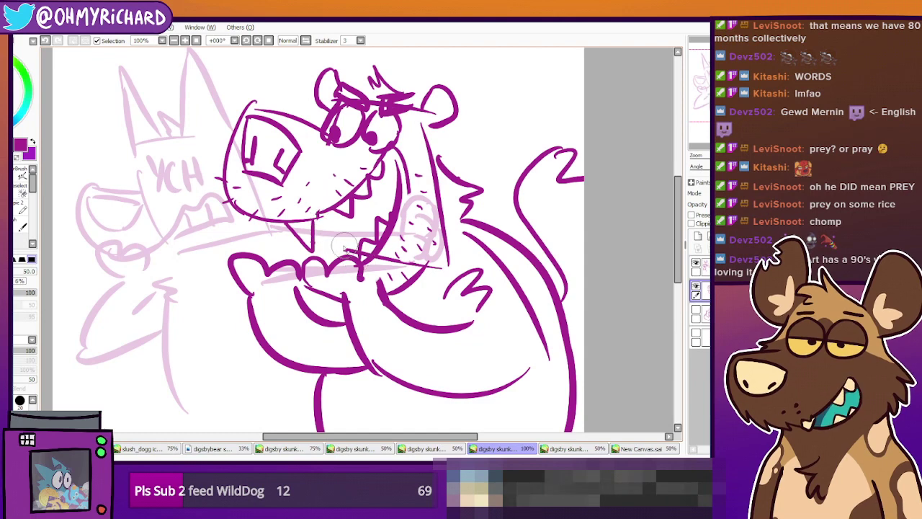
left_click_drag(359, 265, 387, 283)
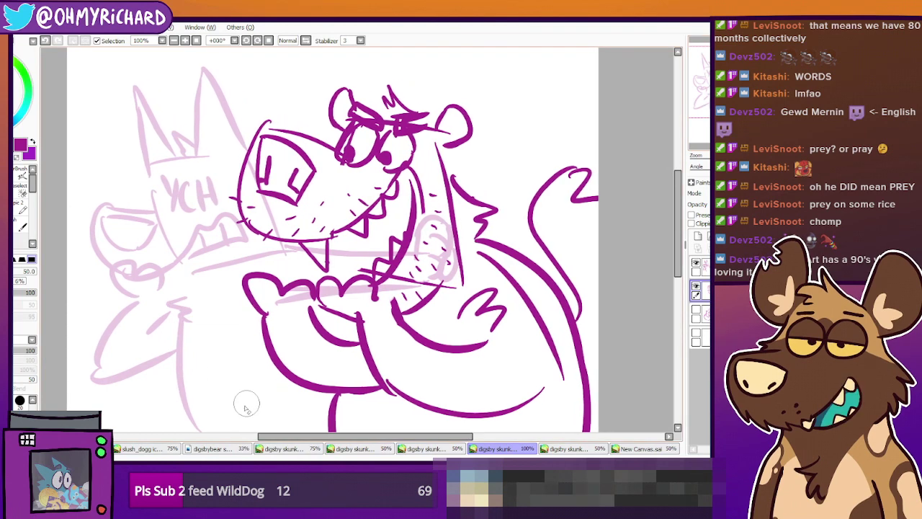
left_click(219, 449)
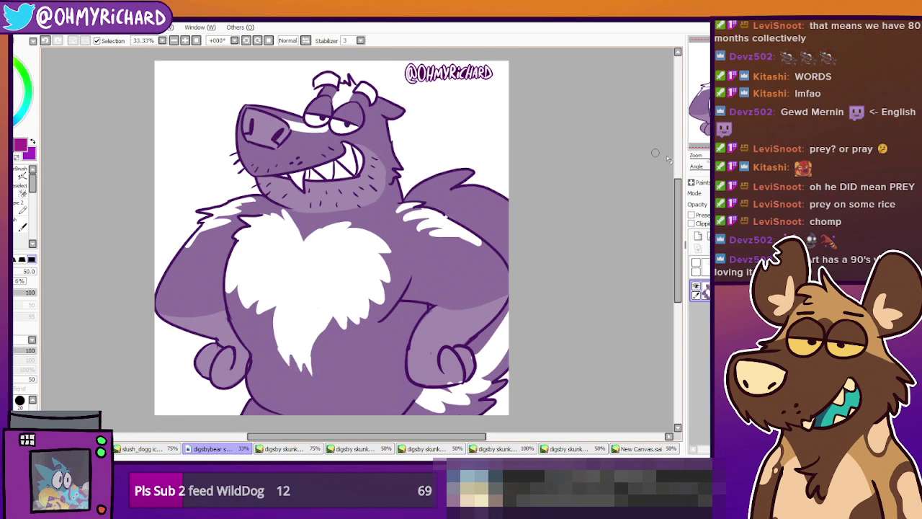
left_click_drag(774, 205, 735, 204)
left_click(702, 267)
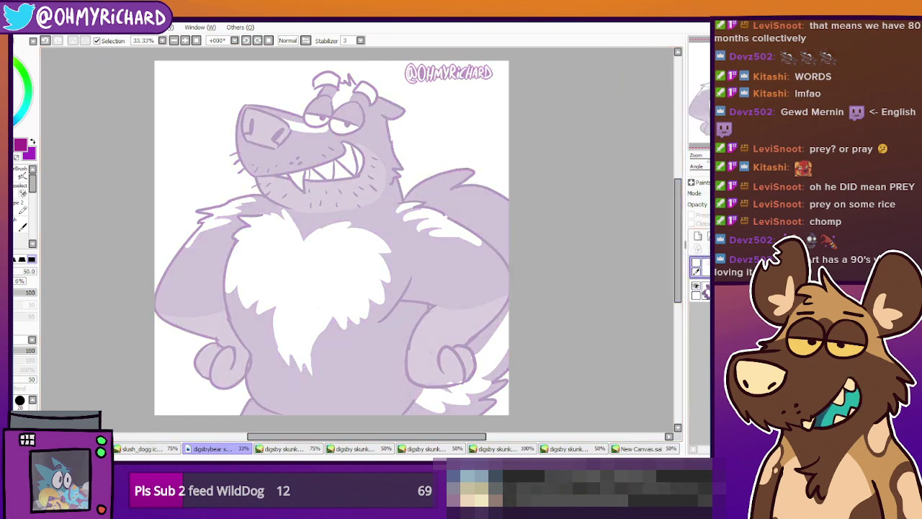
left_click_drag(708, 267, 736, 247)
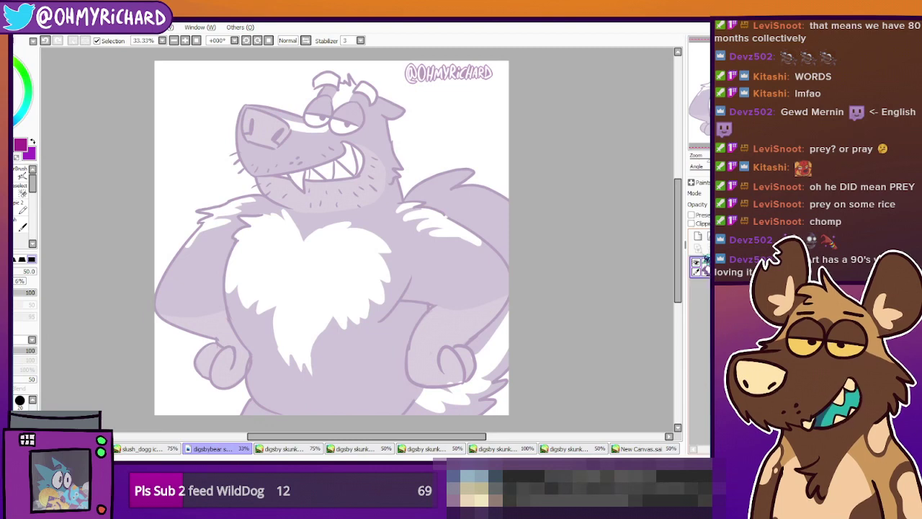
left_click(697, 236)
Sketch straight construction lines over the faded bear's head, boxing in the skull, muzzle and jaw
key("n")
left_click_drag(323, 84, 285, 186)
left_click_drag(379, 99, 389, 191)
left_click_drag(285, 181, 386, 189)
left_click_drag(324, 82, 377, 97)
mouse_move(245, 104)
left_mouse_down()
mouse_move(347, 118)
mouse_move(247, 134)
mouse_move(252, 179)
left_mouse_up()
left_click_drag(255, 180, 347, 164)
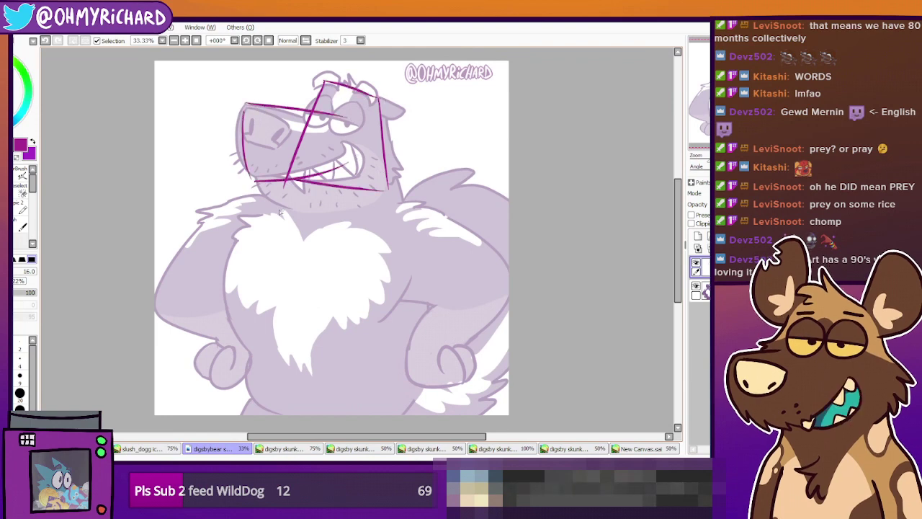
mouse_move(257, 180)
left_mouse_down()
mouse_move(357, 190)
mouse_move(383, 164)
mouse_move(389, 188)
left_mouse_up()
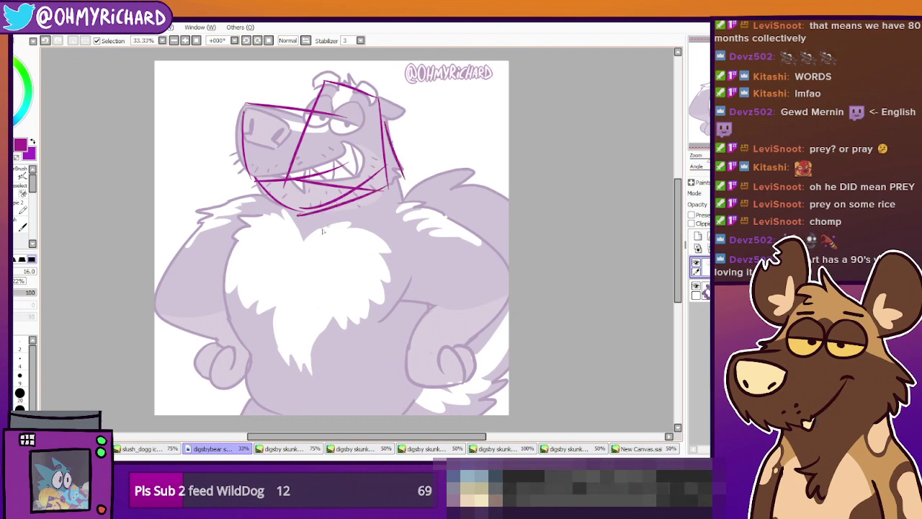
Sketch simplified construction lines over the bear's chest side, shoulders, bent arms and fists
left_click_drag(272, 203, 263, 348)
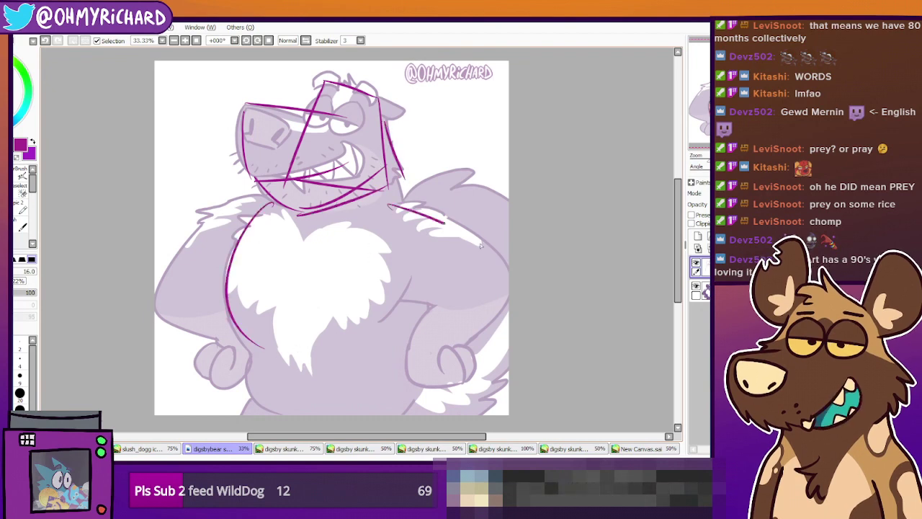
mouse_move(389, 205)
left_mouse_down()
mouse_move(496, 259)
mouse_move(447, 357)
left_mouse_up()
mouse_move(374, 295)
left_mouse_down()
mouse_move(436, 300)
mouse_move(402, 369)
mouse_move(475, 385)
left_mouse_up()
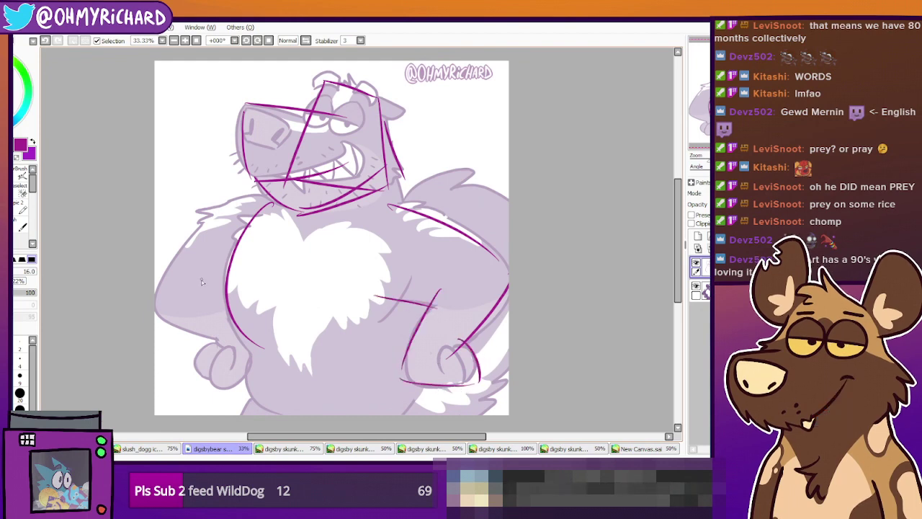
mouse_move(230, 208)
left_mouse_down()
mouse_move(175, 321)
mouse_move(155, 315)
mouse_move(220, 342)
left_mouse_up()
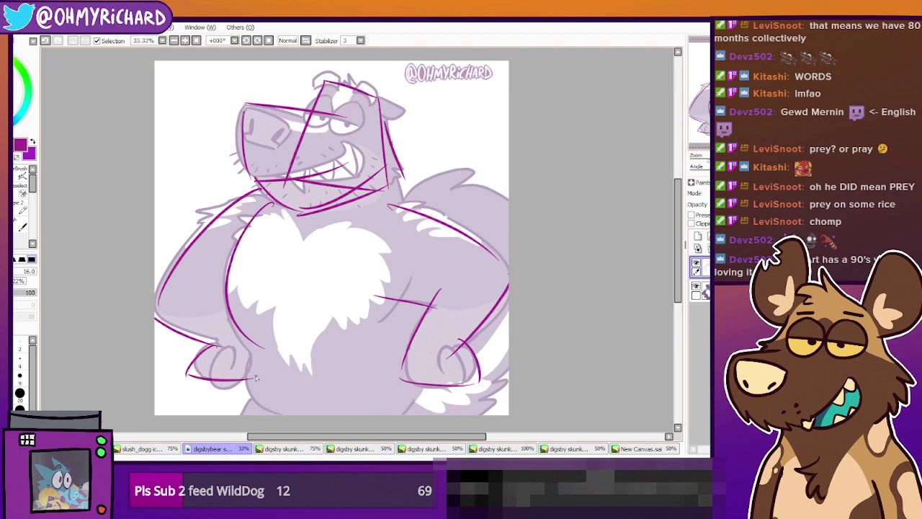
mouse_move(255, 377)
left_mouse_down()
mouse_move(260, 393)
mouse_move(230, 380)
left_mouse_up()
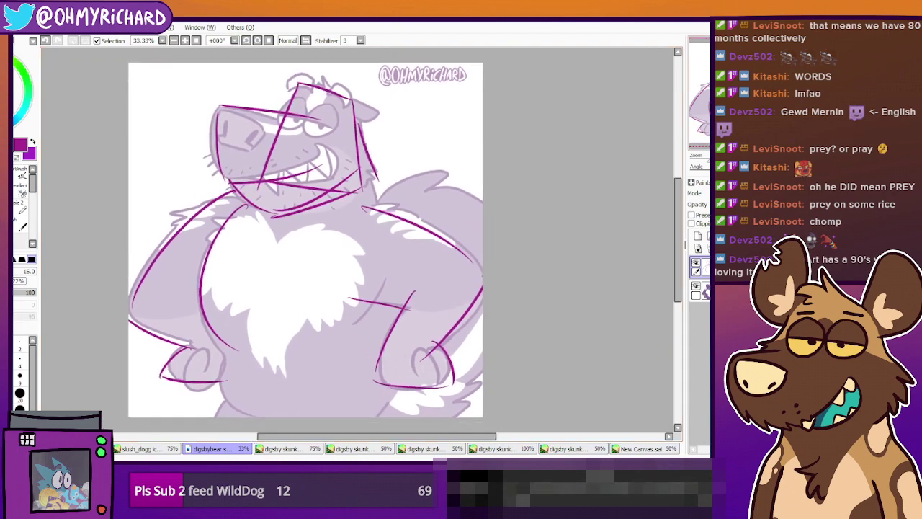
Erase the construction lines crossing the inside of the bear's face and mouth
key("e")
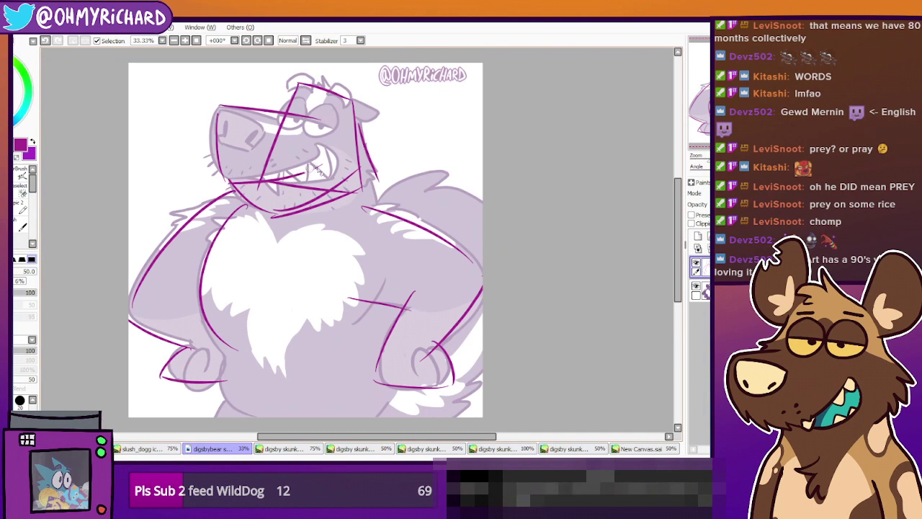
mouse_move(349, 178)
left_mouse_down()
mouse_move(312, 209)
mouse_move(308, 191)
mouse_move(271, 193)
left_mouse_up()
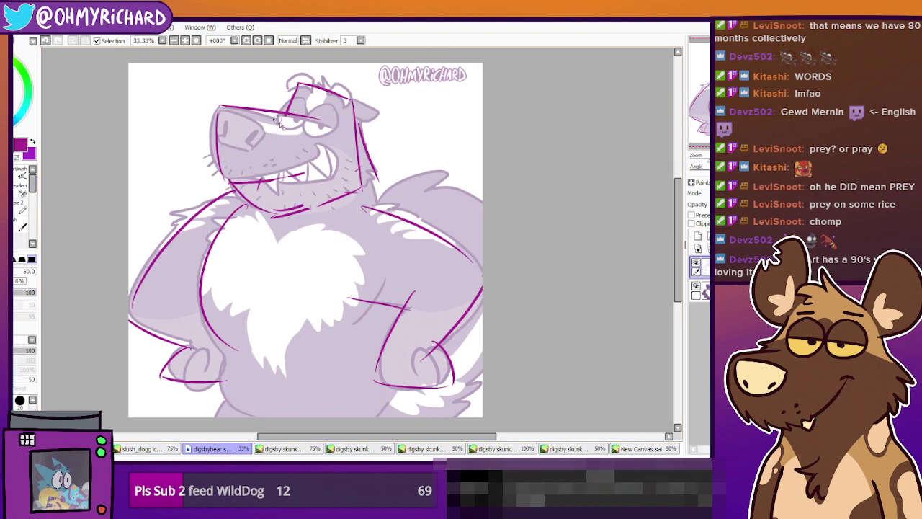
key("n")
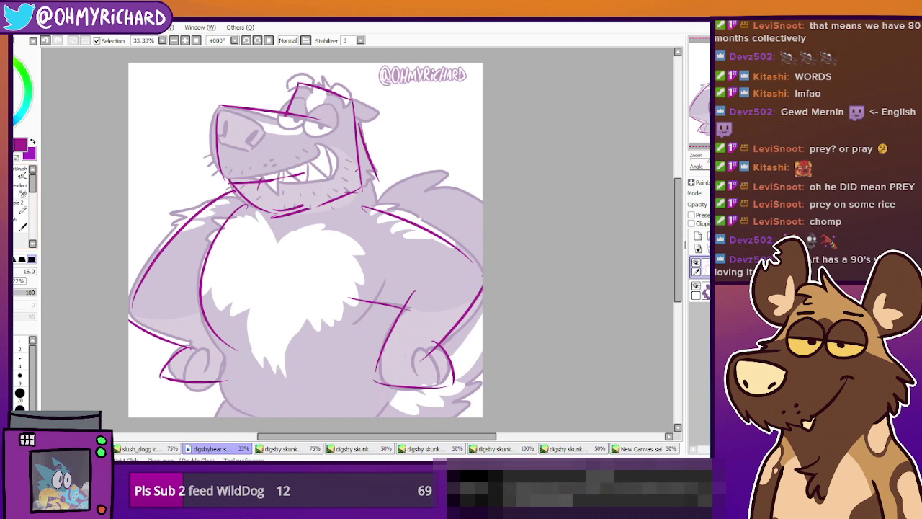
On the faded digsby skunk hugging sketch, draw the YCH figure's snout outline and the bear's gripping paw on the upper layer
left_click(314, 449)
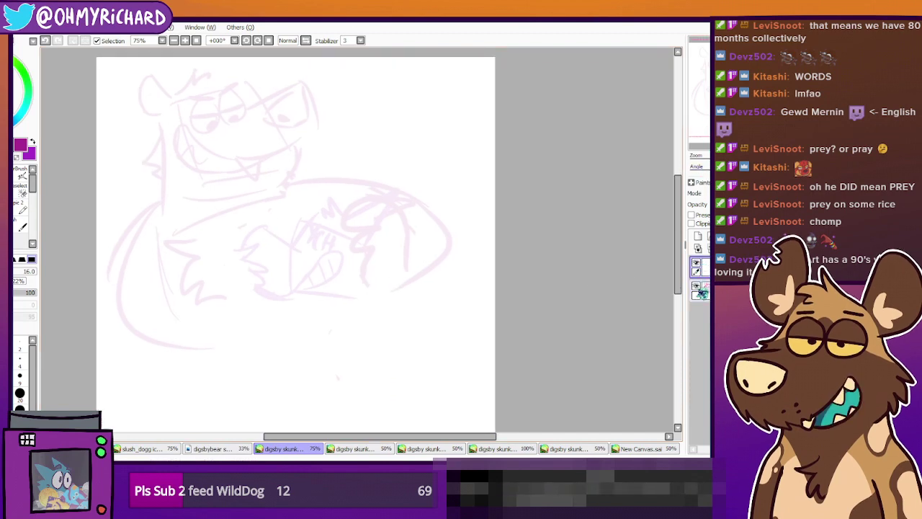
left_click(700, 292)
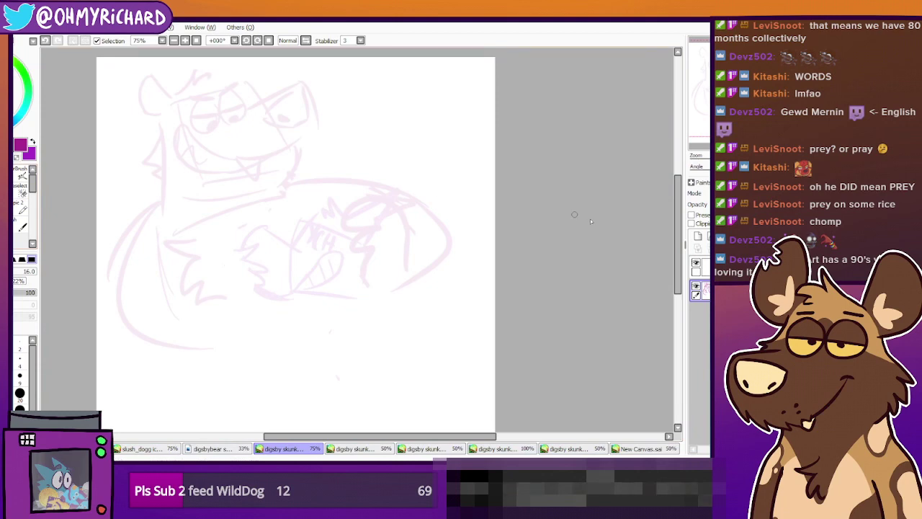
left_click(703, 268)
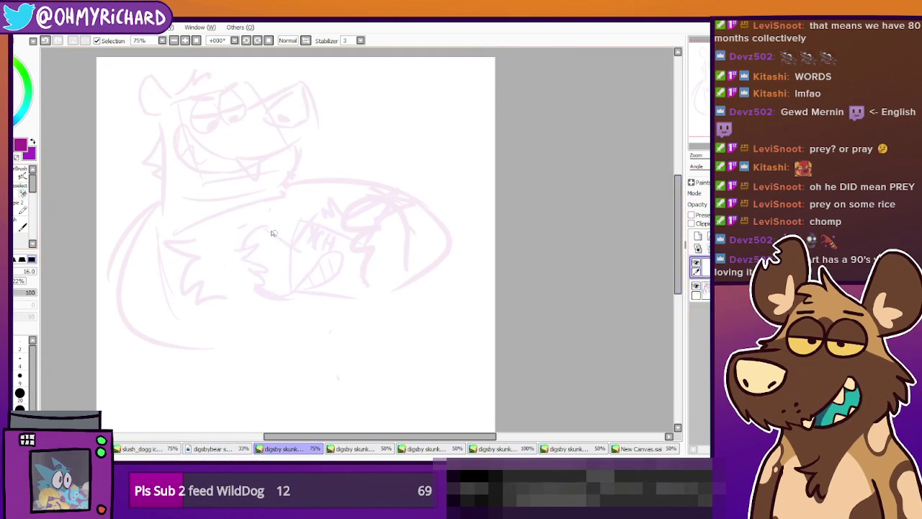
left_click_drag(303, 249, 256, 224)
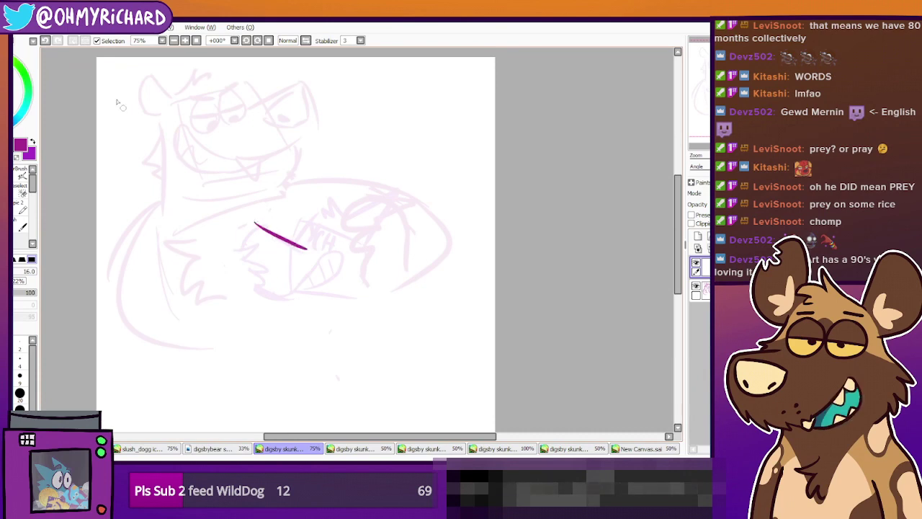
key("ctrl+z")
mouse_move(300, 250)
left_mouse_down()
mouse_move(264, 220)
mouse_move(242, 274)
mouse_move(275, 297)
left_mouse_up()
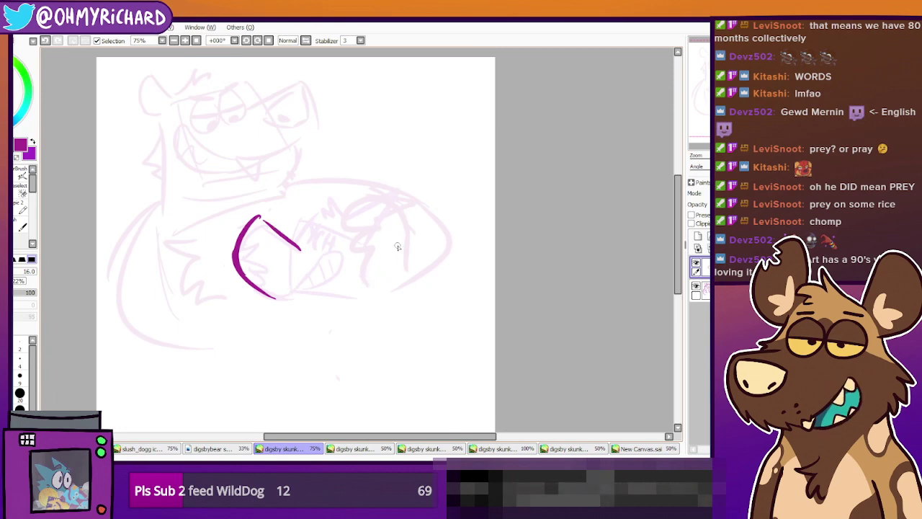
mouse_move(408, 261)
left_mouse_down()
mouse_move(391, 212)
mouse_move(372, 205)
mouse_move(360, 256)
mouse_move(379, 284)
left_mouse_up()
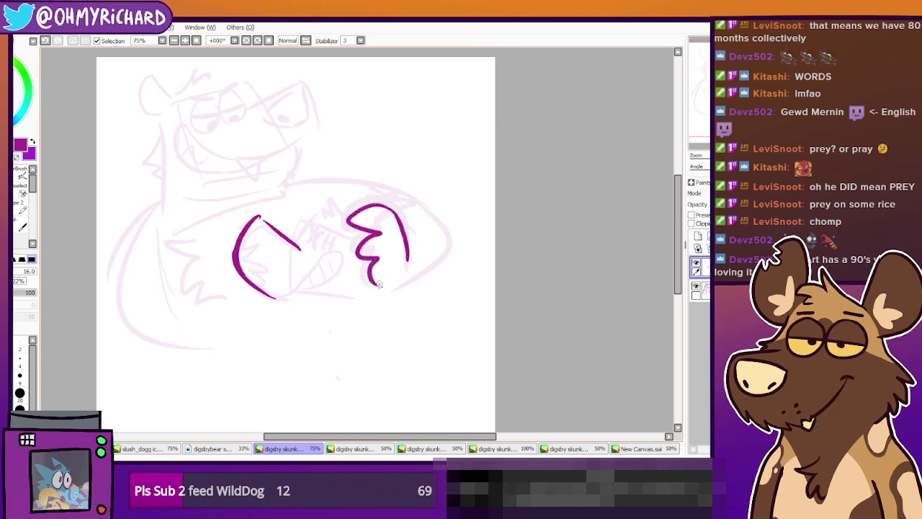
Draw the YCH figure's toothy grin along the lower snout and an oval nose at the snout's tip
left_click_drag(268, 295, 336, 268)
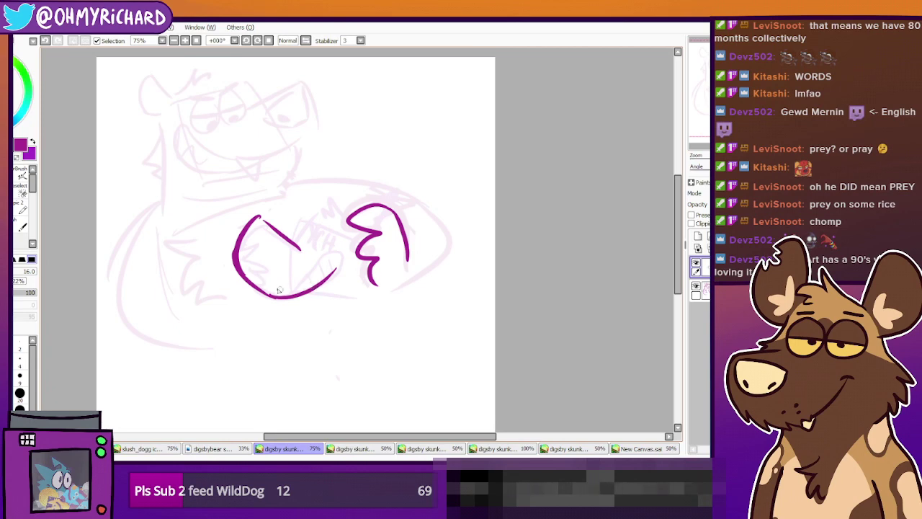
left_click(47, 41)
mouse_move(273, 295)
left_mouse_down()
mouse_move(346, 267)
mouse_move(289, 297)
mouse_move(313, 291)
left_mouse_up()
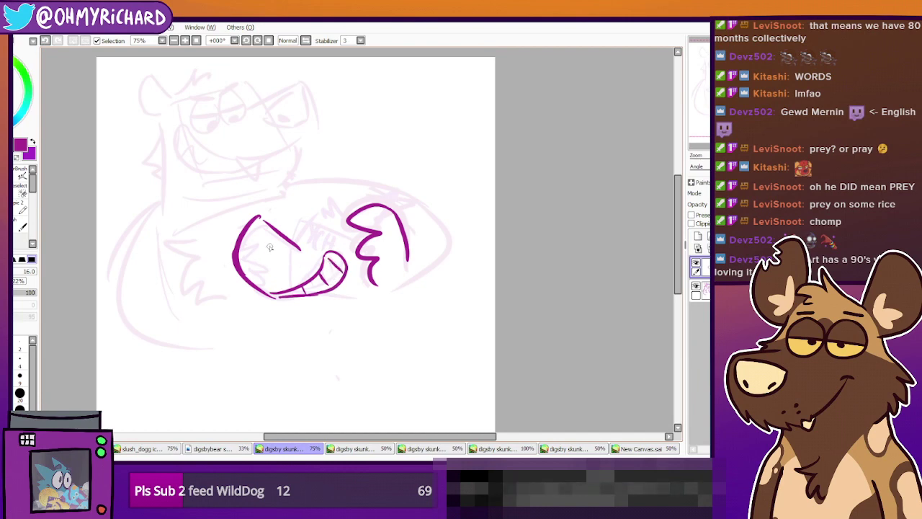
left_click_drag(295, 249, 258, 222)
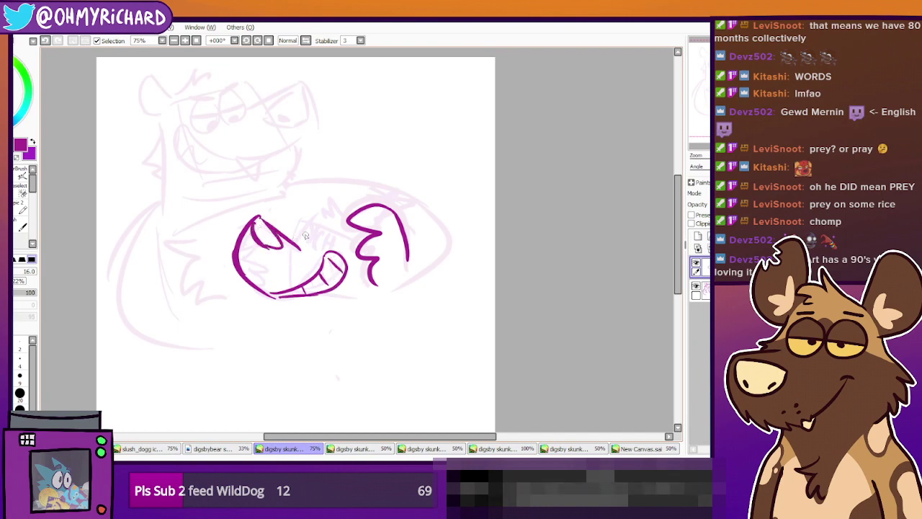
Draw the YCH figure's brow line, hair tuft and two pointed ears, and letter YCH on its face
left_click(45, 41)
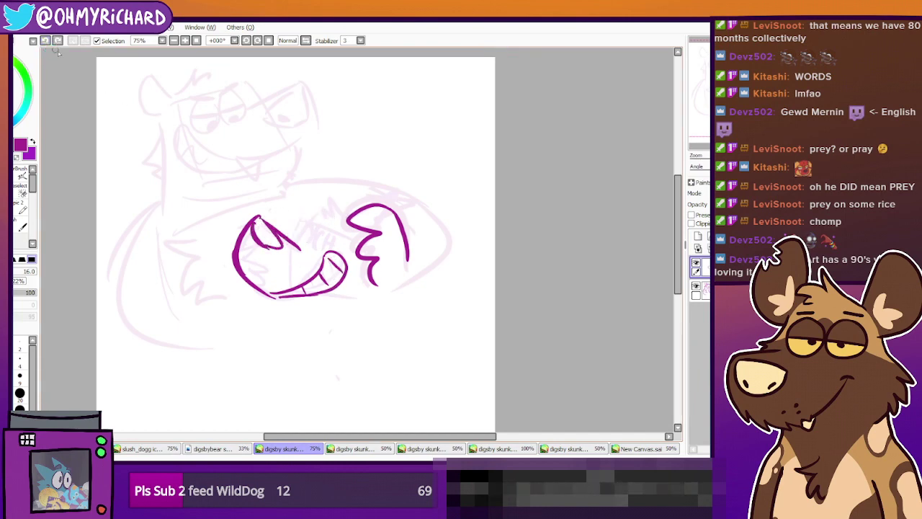
mouse_move(293, 240)
left_mouse_down()
mouse_move(382, 172)
mouse_move(389, 208)
left_mouse_up()
mouse_move(328, 199)
left_mouse_down()
mouse_move(340, 163)
mouse_move(357, 207)
left_mouse_up()
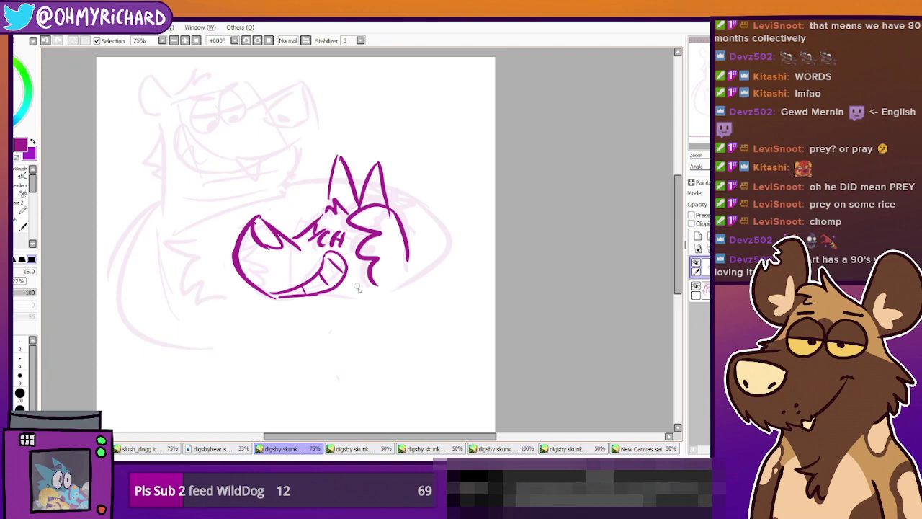
Draw jagged fur below the bear's gripping paw with a short curved stroke under it, replacing the first attempt
left_click_drag(364, 264, 370, 292)
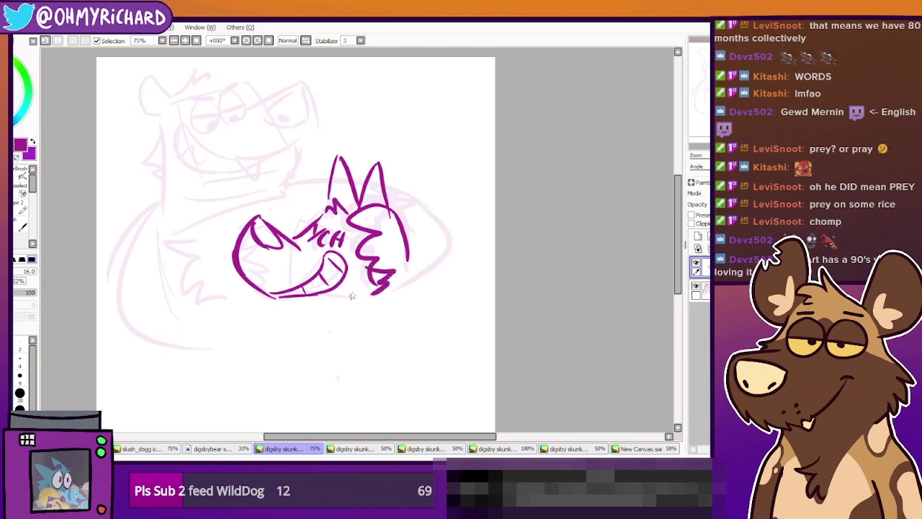
key("ctrl+z")
left_click_drag(370, 270, 404, 283)
left_click_drag(358, 306, 398, 297)
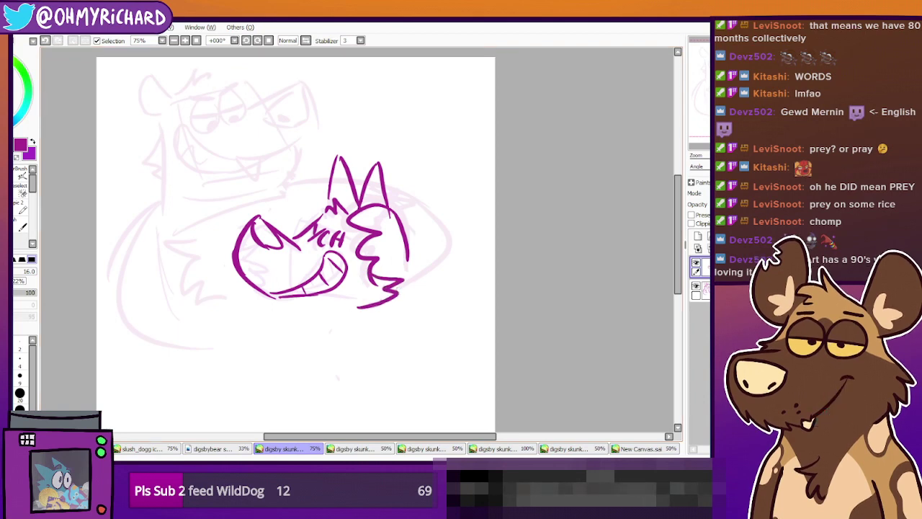
Add a new layer and draw a jagged fur edge across the front of the YCH figure's snout
left_click_drag(400, 290, 398, 293)
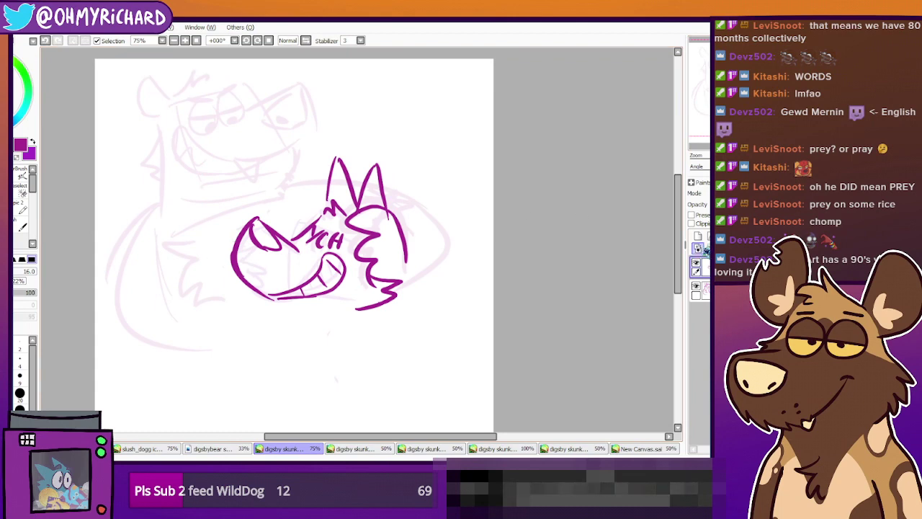
left_click(698, 237)
mouse_move(227, 240)
left_mouse_down()
mouse_move(259, 267)
mouse_move(249, 280)
mouse_move(262, 302)
left_mouse_up()
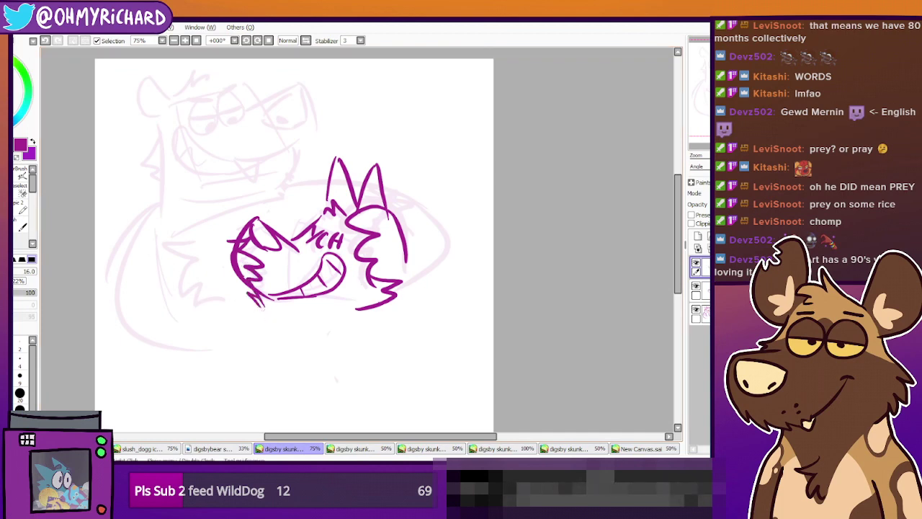
Erase the curved snout outline beyond the jagged fur edge on the YCH figure's line layer
key("e")
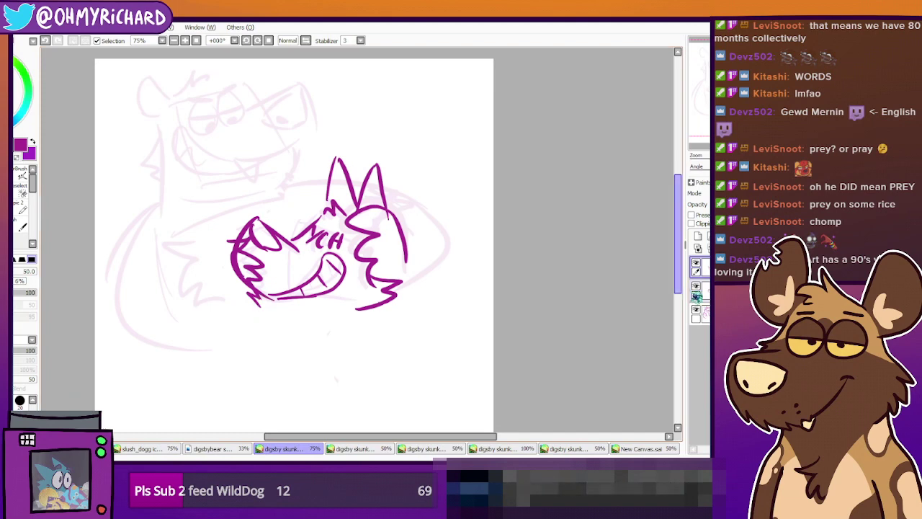
left_click(696, 287)
left_click(695, 287)
left_click(703, 292)
mouse_move(239, 242)
left_mouse_down()
mouse_move(231, 255)
mouse_move(243, 285)
left_mouse_up()
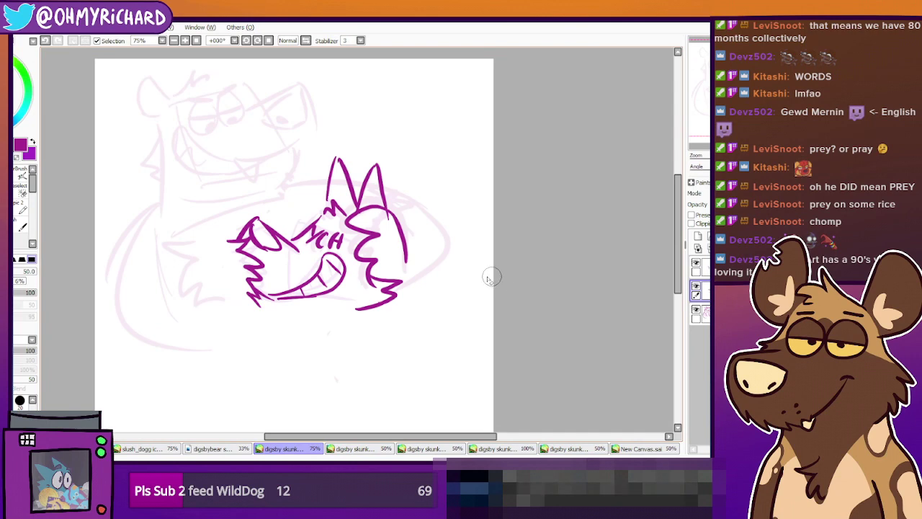
left_click(44, 40)
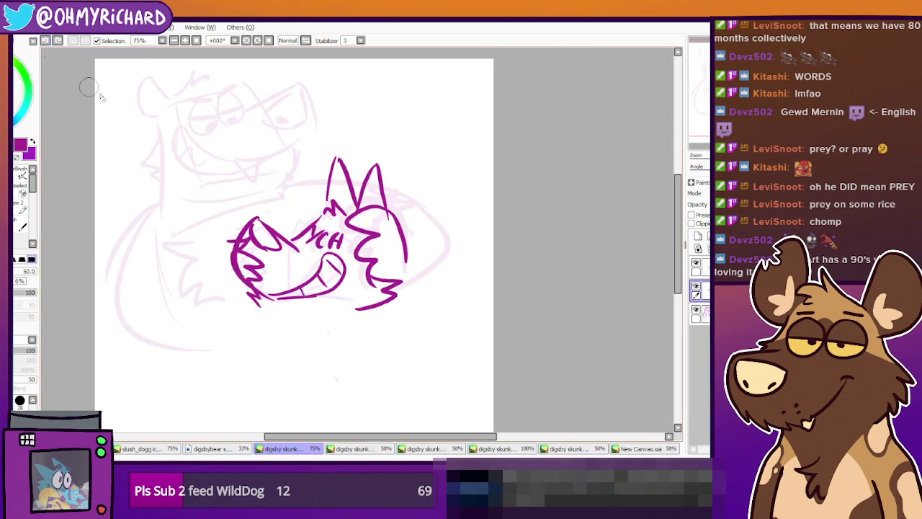
left_click(62, 44)
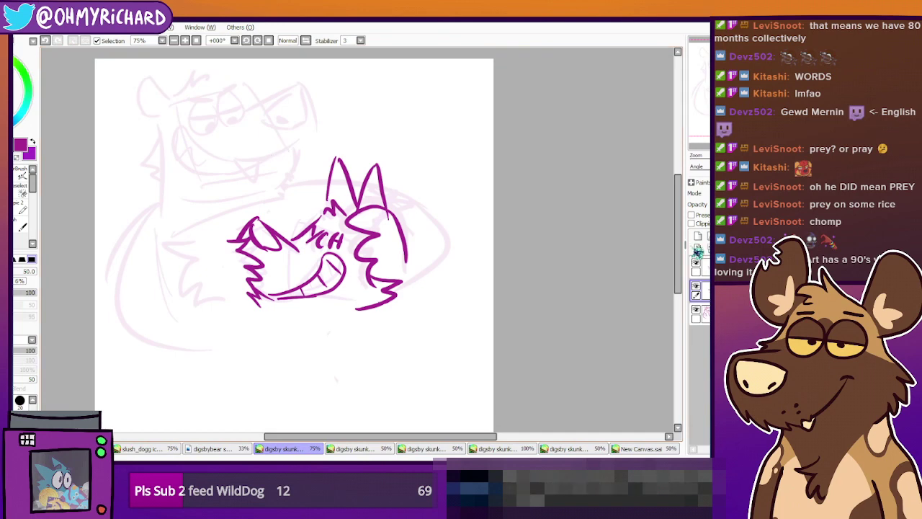
Create a layer folder at the top of the stack and move the two new line layers into it
left_click(706, 267)
left_click(723, 236)
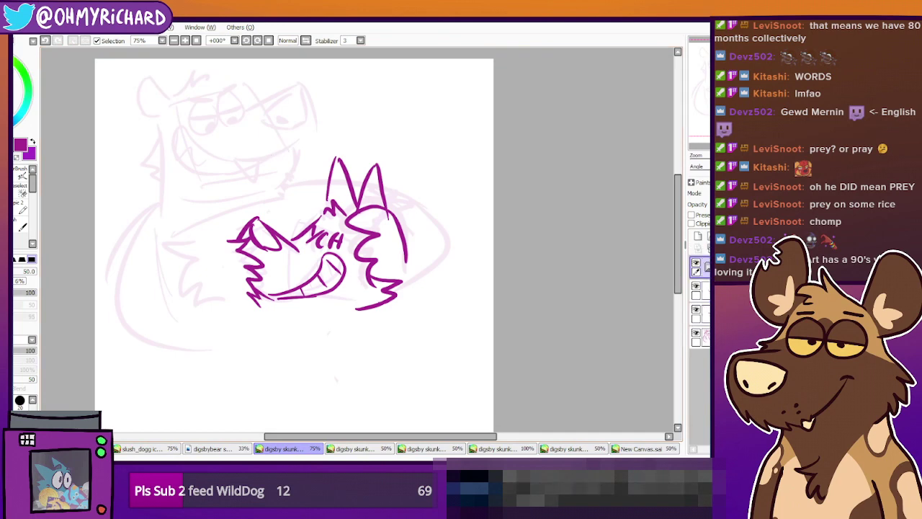
left_click_drag(706, 291, 706, 267)
left_click_drag(706, 314, 706, 269)
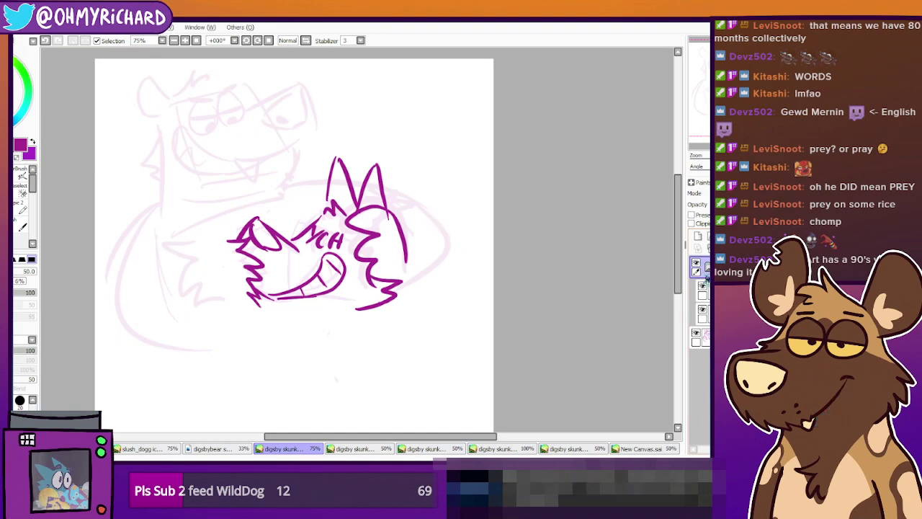
Collapse the folder of line layers and move the YCH figure's linework slightly to the right and up
left_click(696, 263)
left_click(707, 267)
key("ctrl+z")
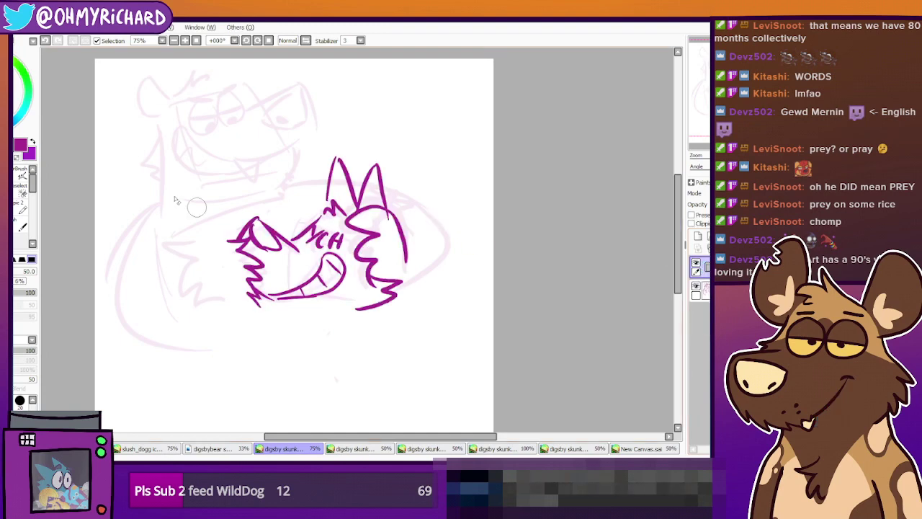
left_click_drag(371, 254, 396, 250)
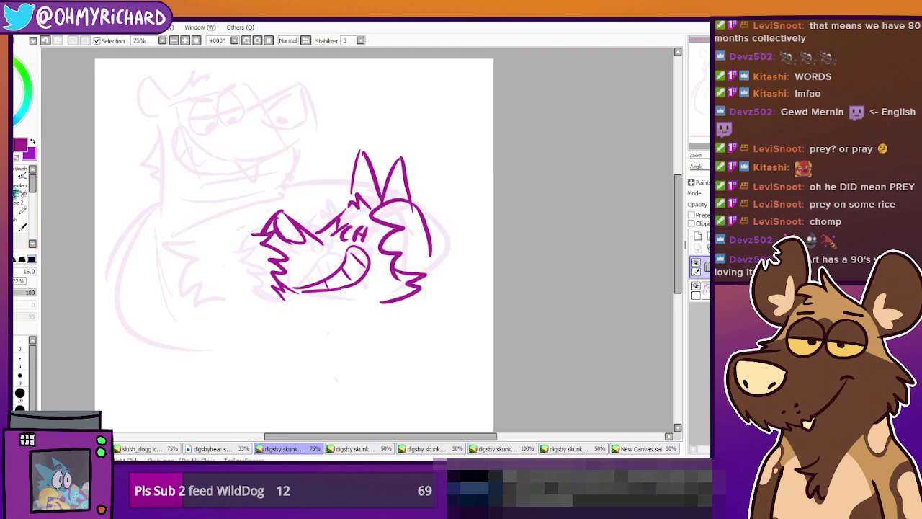
Add a new layer above the folder with violet as drawing colour, and shift the folder's YCH linework down and slightly right
left_click(698, 236)
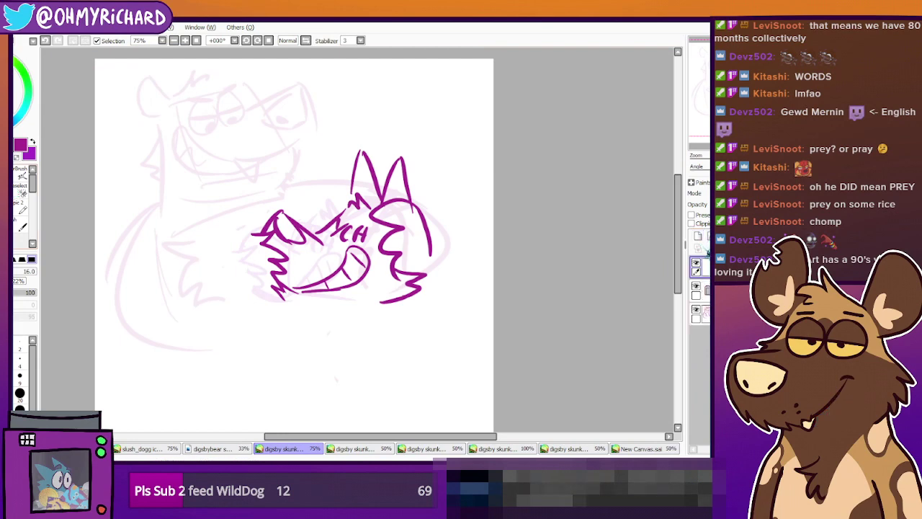
left_click_drag(206, 218, 229, 228)
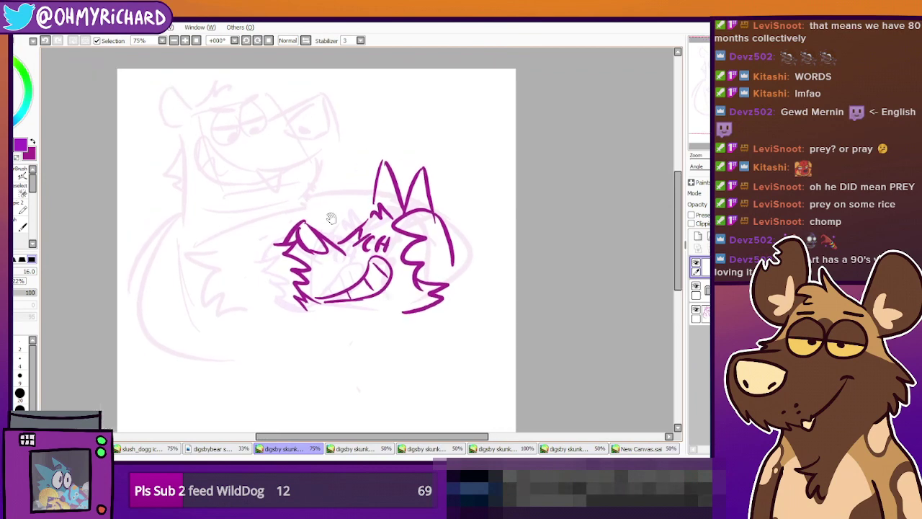
left_click_drag(329, 218, 325, 250)
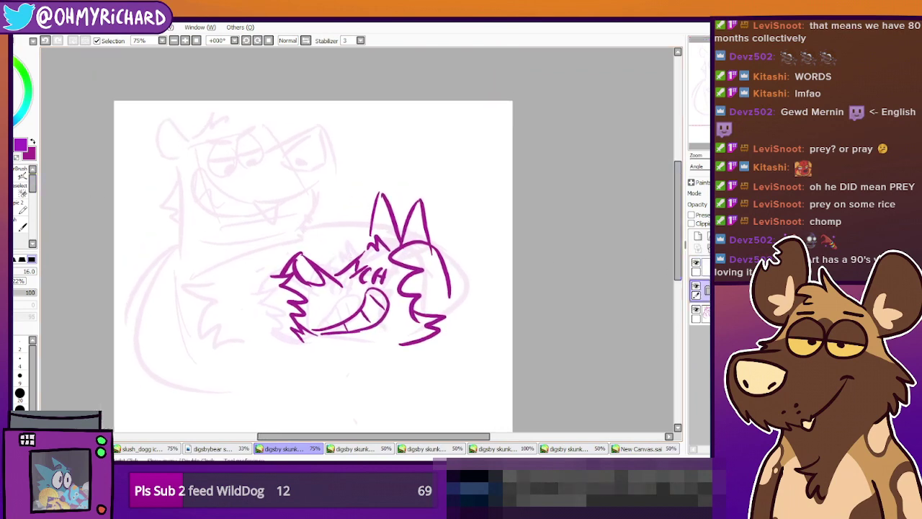
key("ctrl")
left_click_drag(421, 290, 431, 319)
Lasso the faded bear sketch on the bottom layer and enlarge it slightly behind the YCH linework
left_click(699, 266)
left_click(705, 314)
left_click(696, 309)
left_click(696, 309)
left_click_drag(505, 275, 462, 265)
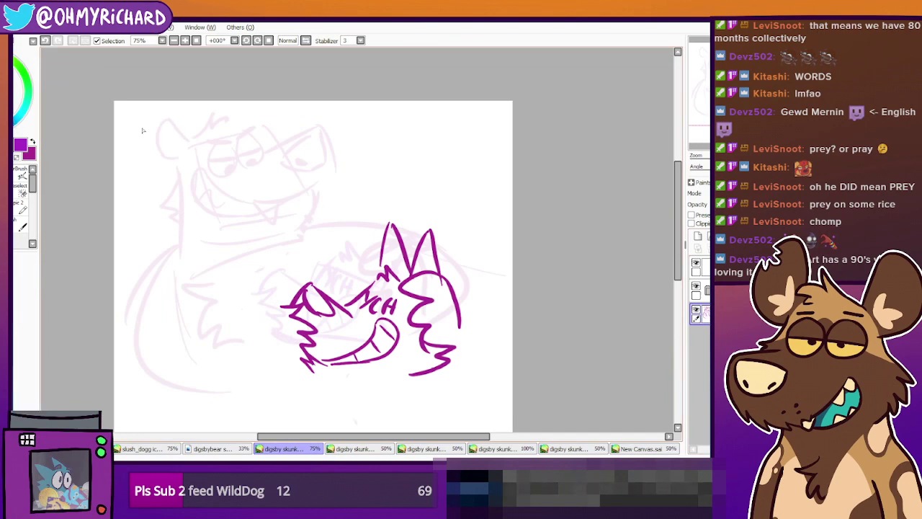
mouse_move(163, 101)
left_mouse_down()
mouse_move(139, 148)
mouse_move(147, 221)
mouse_move(116, 293)
mouse_move(151, 395)
mouse_move(238, 424)
mouse_move(516, 344)
mouse_move(463, 213)
mouse_move(304, 116)
mouse_move(121, 74)
left_mouse_up()
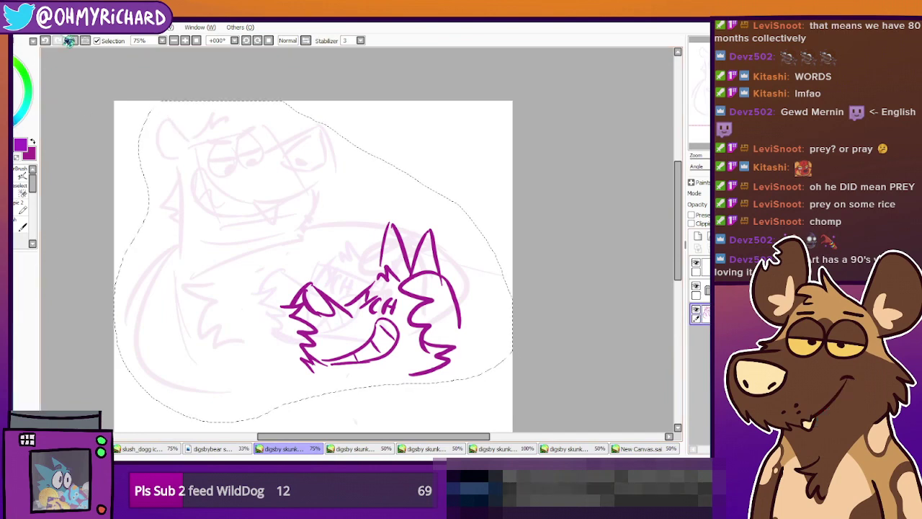
key("ctrl+t")
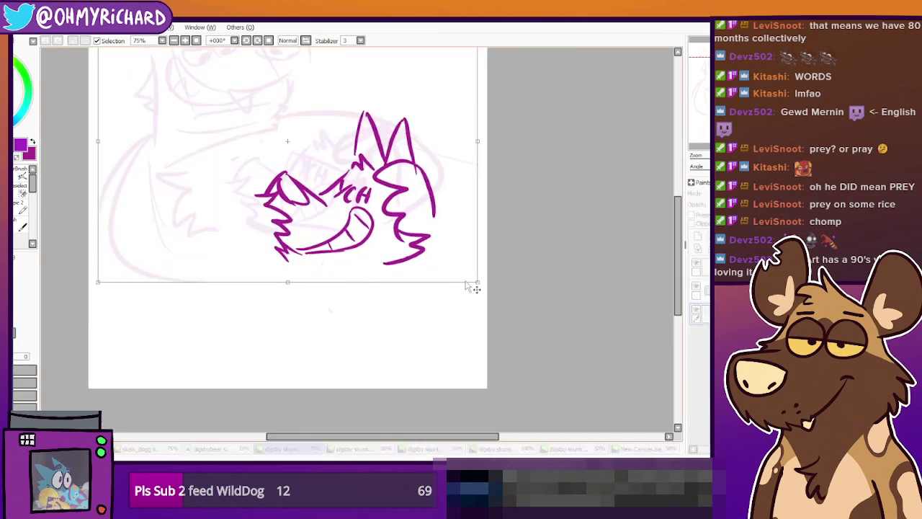
left_click_drag(469, 285, 526, 354)
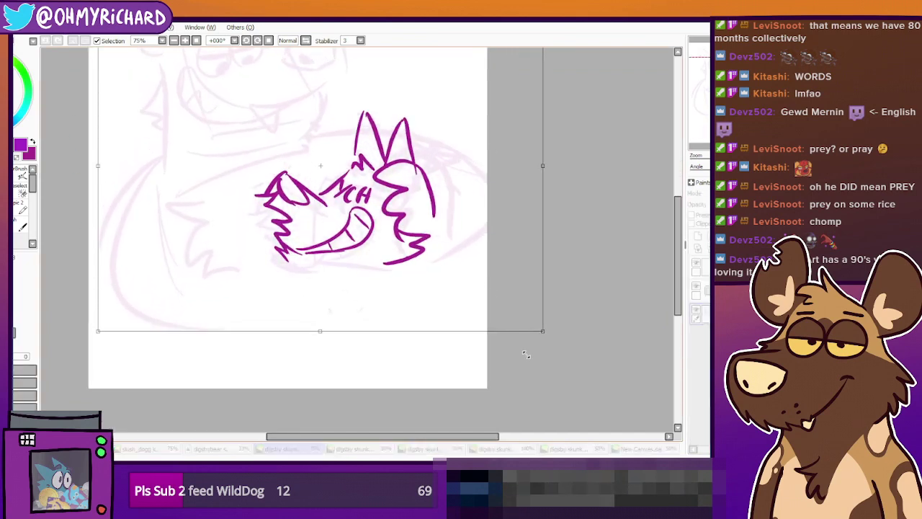
scroll(586, 259, "up", 2)
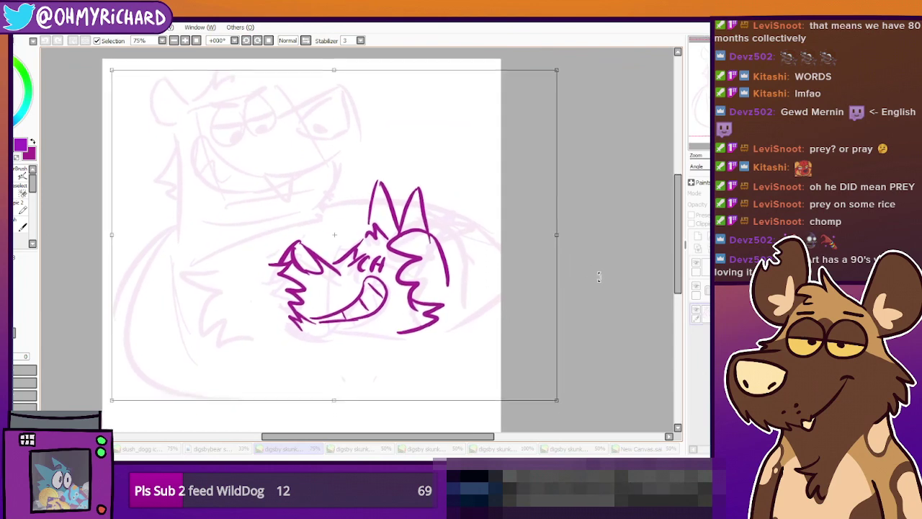
left_click_drag(556, 401, 541, 388)
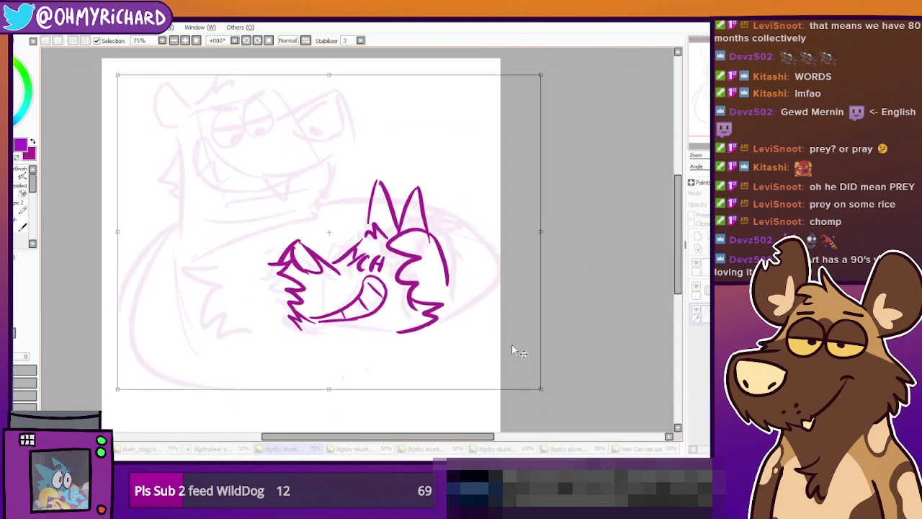
key("Return")
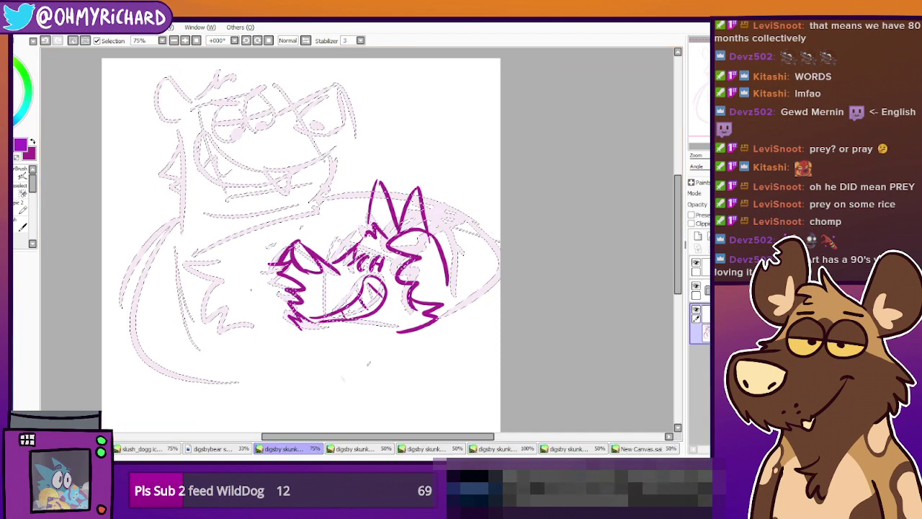
key("ctrl+d")
On the new top layer, draw a violet box for the bear's head with straight sides, a curved bottom and a slanted top edge
left_click(693, 266)
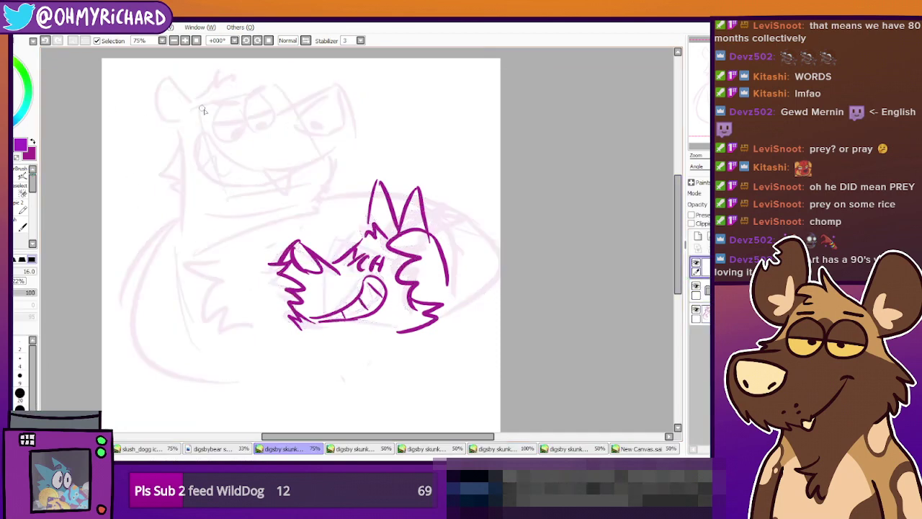
left_click_drag(196, 98, 191, 207)
key("ctrl+z")
left_click_drag(195, 99, 190, 207)
key("ctrl+z")
left_click_drag(194, 96, 190, 210)
key("ctrl+z")
mouse_move(192, 101)
left_mouse_down()
mouse_move(192, 207)
mouse_move(288, 206)
left_mouse_up()
key("ctrl+z")
left_click_drag(200, 203, 311, 173)
key("ctrl+z")
mouse_move(201, 202)
left_mouse_down()
mouse_move(296, 184)
mouse_move(306, 168)
mouse_move(308, 178)
mouse_move(262, 82)
left_mouse_up()
key("ctrl+z")
left_click_drag(309, 182, 264, 81)
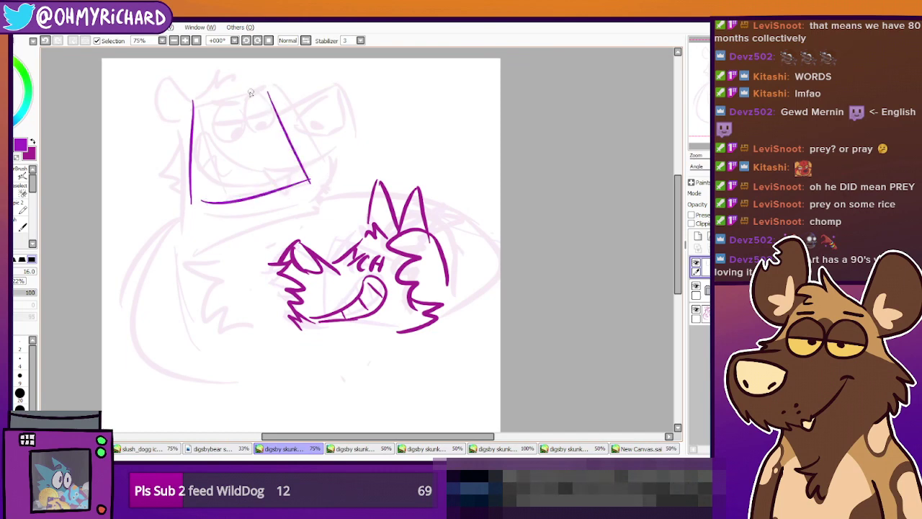
mouse_move(195, 100)
left_mouse_down()
mouse_move(251, 118)
mouse_move(314, 96)
left_mouse_up()
key("ctrl+z")
Draw the bear's muzzle with a slanted top line, a rounded front and a curved underside sweeping up to the cheek
mouse_move(263, 118)
left_mouse_down()
mouse_move(336, 79)
mouse_move(321, 167)
left_mouse_up()
key("ctrl+z")
mouse_move(329, 82)
left_mouse_down()
mouse_move(337, 159)
mouse_move(316, 170)
mouse_move(231, 135)
mouse_move(228, 157)
left_mouse_up()
key("ctrl+z")
mouse_move(329, 158)
left_mouse_down()
mouse_move(306, 174)
mouse_move(227, 155)
mouse_move(197, 132)
mouse_move(217, 181)
mouse_move(190, 142)
left_mouse_up()
key("ctrl+z")
key("ctrl+z")
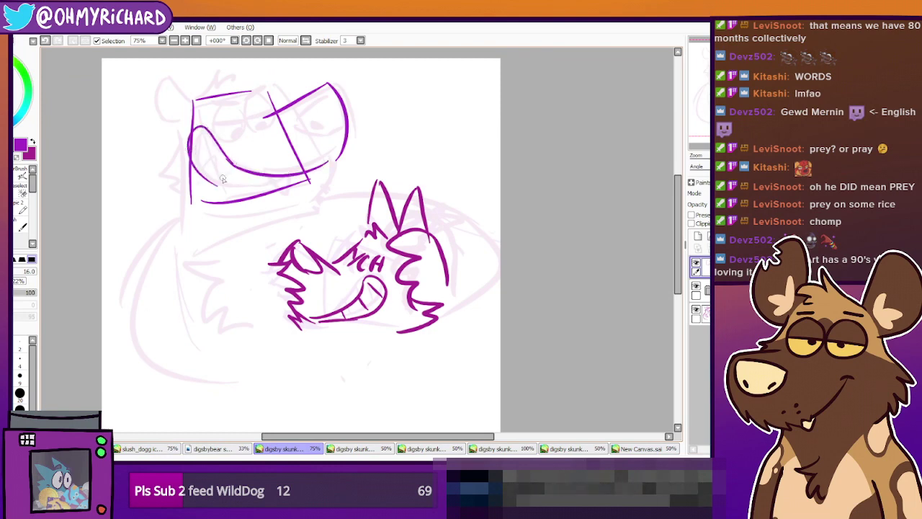
Replace the mouth curve with a wide grin at the bear's cheek, filled with pointed teeth
key("ctrl+z")
key("ctrl+z")
left_click_drag(212, 137, 248, 179)
key("ctrl+z")
mouse_move(217, 137)
left_mouse_down()
mouse_move(265, 183)
mouse_move(334, 174)
left_mouse_up()
key("ctrl+z")
left_click_drag(255, 184, 335, 163)
mouse_move(215, 135)
left_mouse_down()
mouse_move(196, 168)
mouse_move(237, 193)
mouse_move(217, 189)
mouse_move(269, 183)
mouse_move(218, 189)
mouse_move(276, 170)
mouse_move(223, 167)
mouse_move(205, 150)
mouse_move(193, 157)
mouse_move(216, 151)
mouse_move(221, 176)
mouse_move(233, 173)
mouse_move(200, 167)
mouse_move(201, 157)
mouse_move(212, 160)
mouse_move(221, 185)
left_mouse_up()
key("ctrl+z")
key("ctrl+z")
key("ctrl+z")
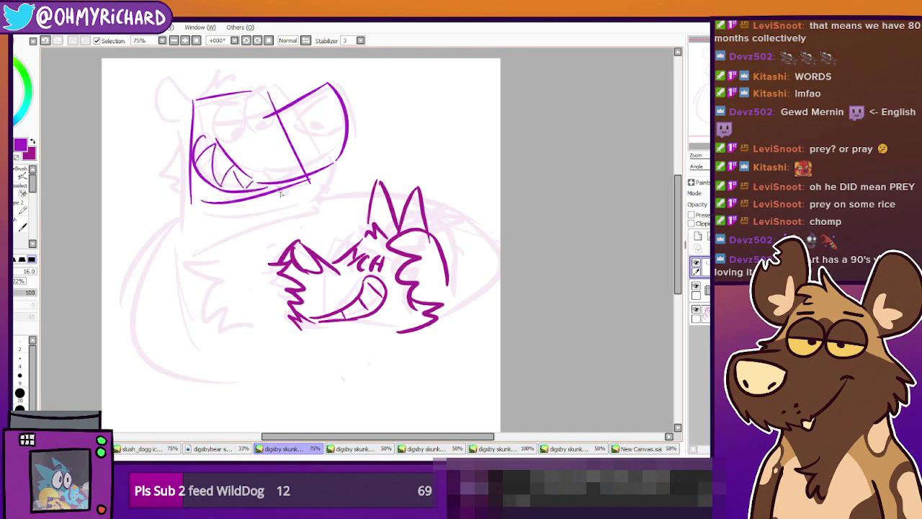
Draw a pointed fang under the bear's mouth line and two oval eye outlines beside the muzzle
key("ctrl+z")
mouse_move(265, 183)
left_mouse_down()
mouse_move(272, 195)
mouse_move(293, 186)
left_mouse_up()
left_click_drag(328, 153, 306, 198)
left_click_drag(205, 140, 248, 168)
key("ctrl+z")
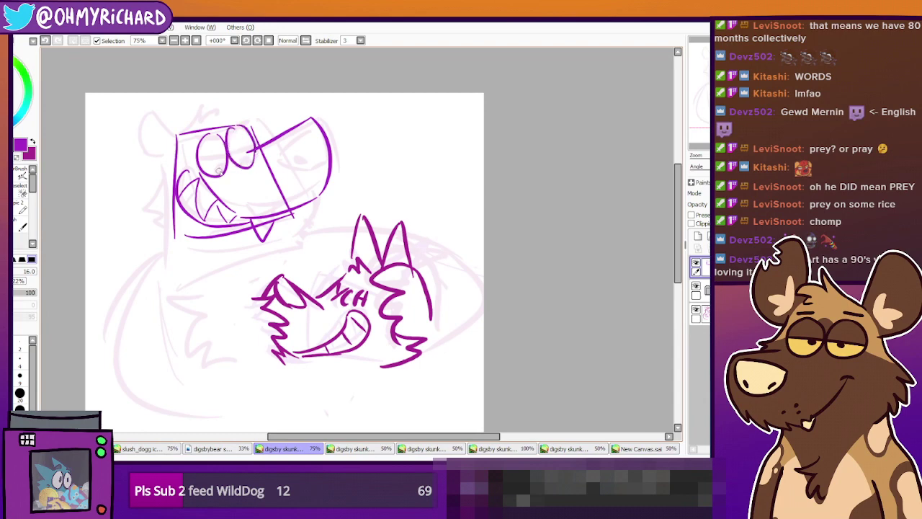
Fill in the pupils of both bear eyes and draw slanted brow lines across their upper edges
key("ctrl+z")
left_click_drag(221, 167, 219, 168)
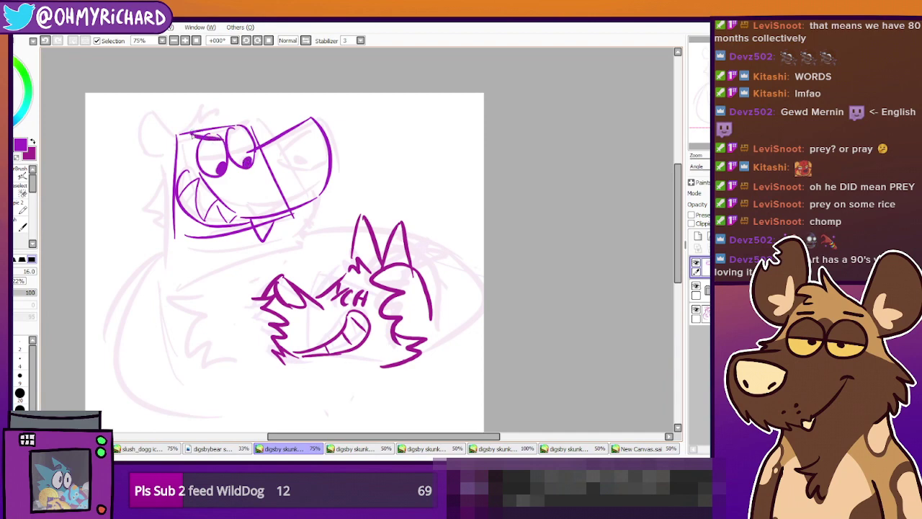
key("ctrl+z")
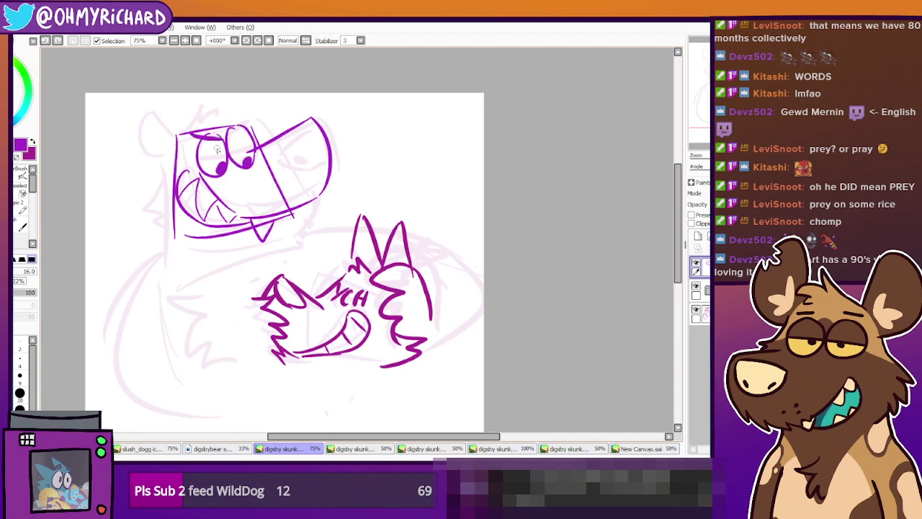
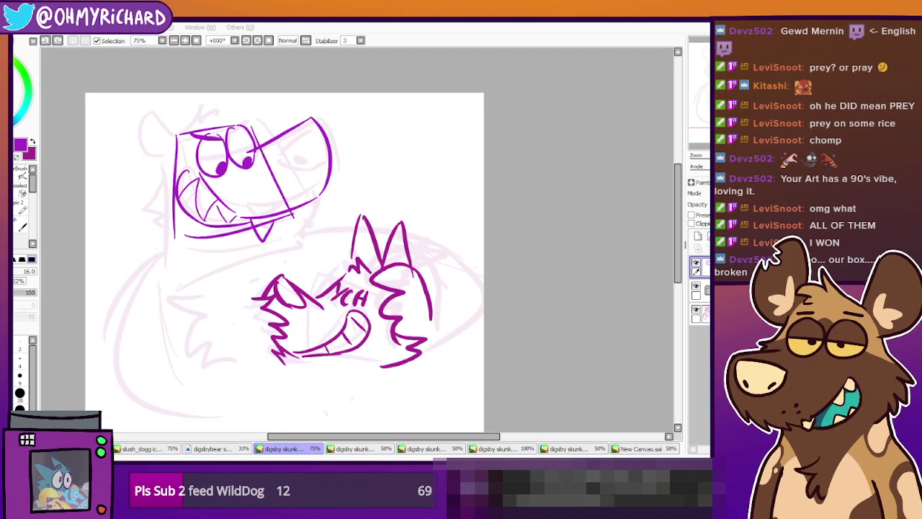
left_click(638, 22)
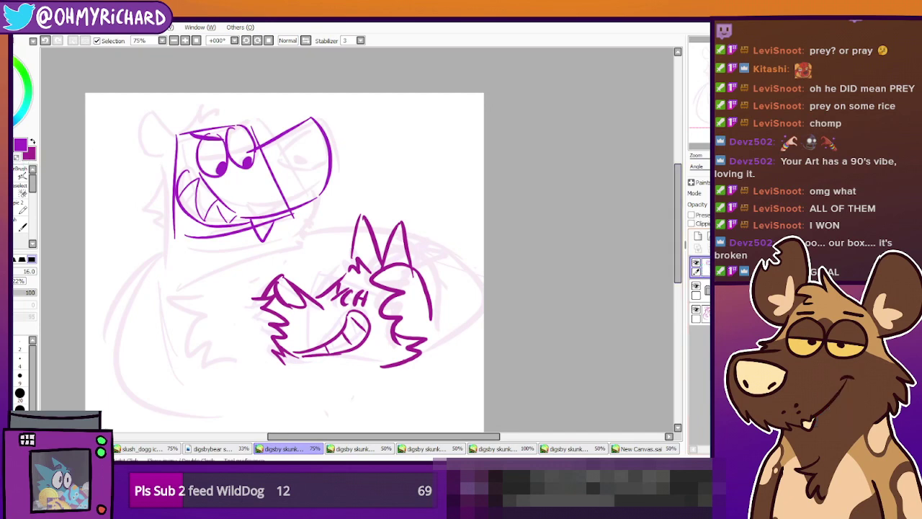
key("ctrl+z")
mouse_move(228, 139)
left_mouse_down()
mouse_move(249, 125)
mouse_move(271, 157)
left_mouse_up()
key("ctrl+z")
Redraw the front of the bear's muzzle as a thicker curve set further back, retrying the stroke until it fits
left_click_drag(303, 129, 271, 155)
key("ctrl+z")
mouse_move(306, 129)
left_mouse_down()
mouse_move(274, 154)
mouse_move(307, 179)
left_mouse_up()
key("ctrl+z")
key("ctrl+z")
left_click_drag(302, 122, 314, 190)
key("ctrl+z")
left_click_drag(303, 124, 315, 192)
key("ctrl+z")
left_click_drag(303, 122, 319, 201)
key("ctrl+z")
mouse_move(301, 127)
left_mouse_down()
mouse_move(322, 174)
mouse_move(318, 197)
left_mouse_up()
key("ctrl+z")
mouse_move(301, 123)
left_mouse_down()
mouse_move(318, 156)
mouse_move(322, 189)
left_mouse_up()
key("ctrl+z")
key("ctrl+z")
left_click_drag(300, 125, 320, 195)
key("ctrl+z")
left_click_drag(298, 124, 320, 198)
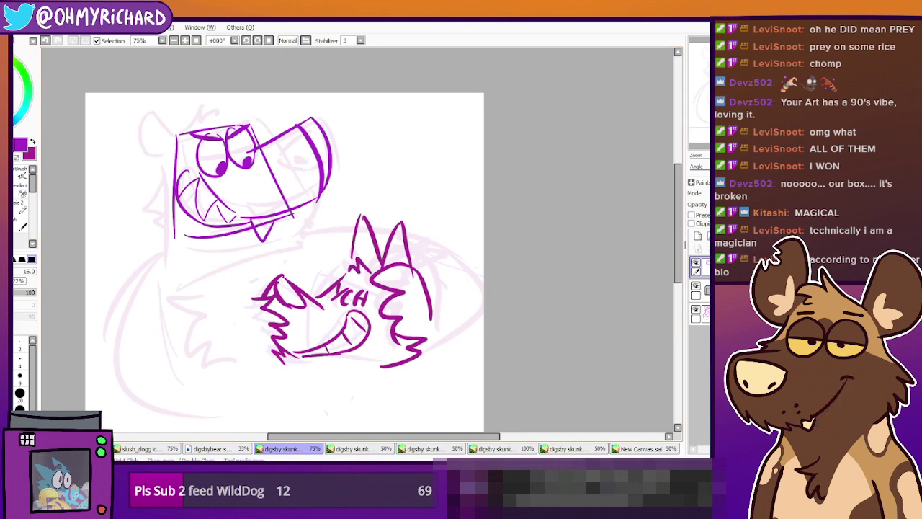
Erase the old muzzle front beyond the new curve, along with the old fang and the surplus lines below the mouth
key("e")
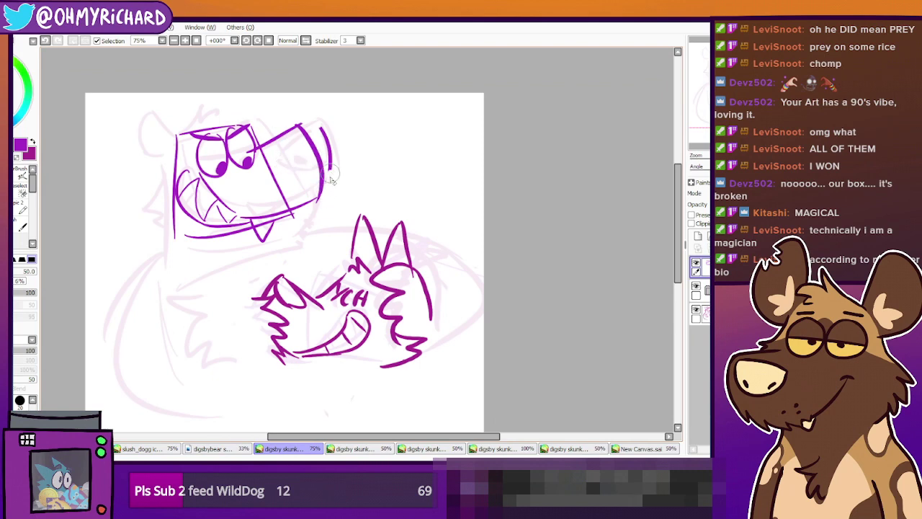
mouse_move(332, 181)
left_mouse_down()
mouse_move(335, 160)
mouse_move(332, 174)
mouse_move(315, 124)
left_mouse_up()
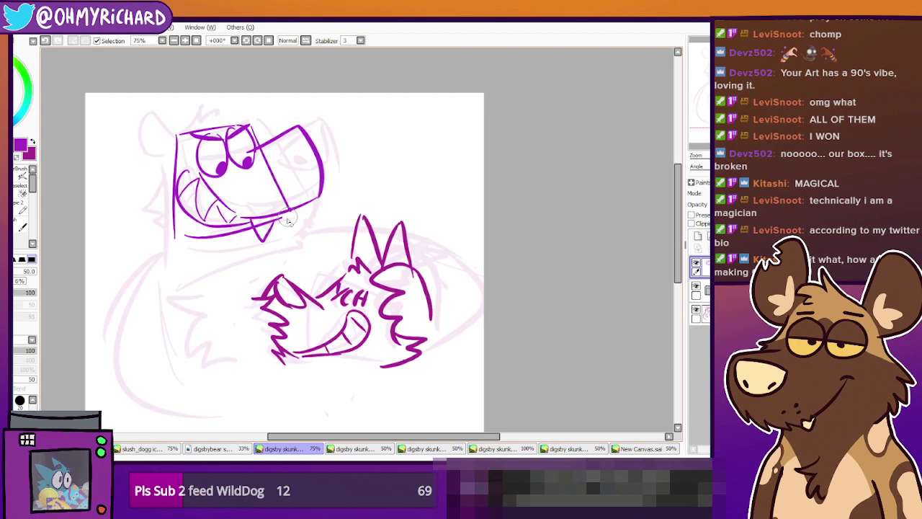
mouse_move(284, 224)
left_mouse_down()
mouse_move(255, 224)
mouse_move(262, 235)
left_mouse_up()
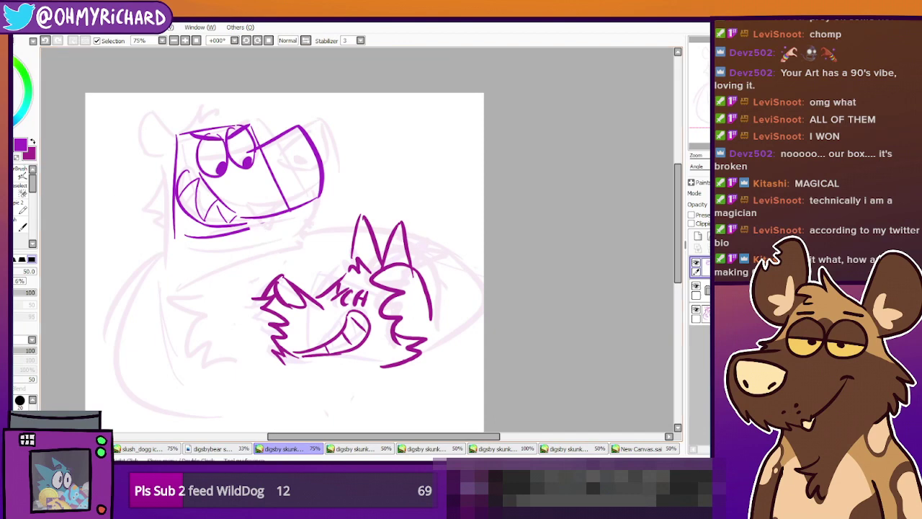
Draw a smaller fang below the mouth line, closer to the front of the bear's muzzle
left_click(8, 180)
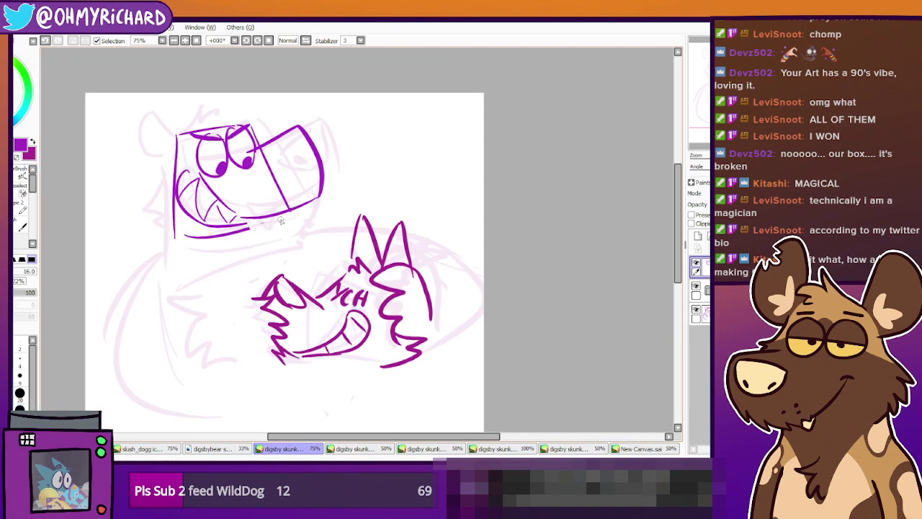
left_click_drag(289, 235, 298, 225)
key("ctrl+z")
key("ctrl+z")
left_click_drag(289, 237, 290, 236)
key("ctrl+z")
key("ctrl+z")
key("ctrl+z")
key("ctrl+z")
left_click_drag(273, 216, 290, 212)
key("ctrl+z")
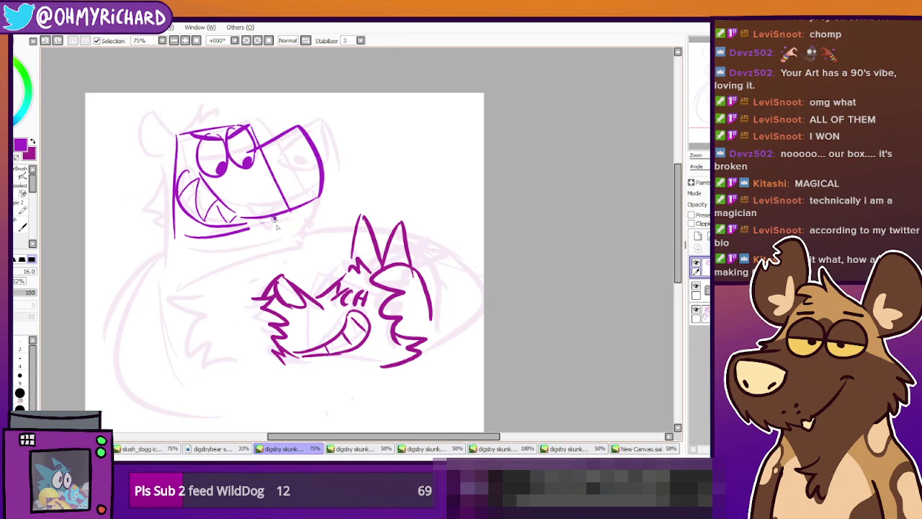
Erase the lower part of the head box edge crossing the muzzle, and compare the canvas with the head layer hidden and shown
key("e")
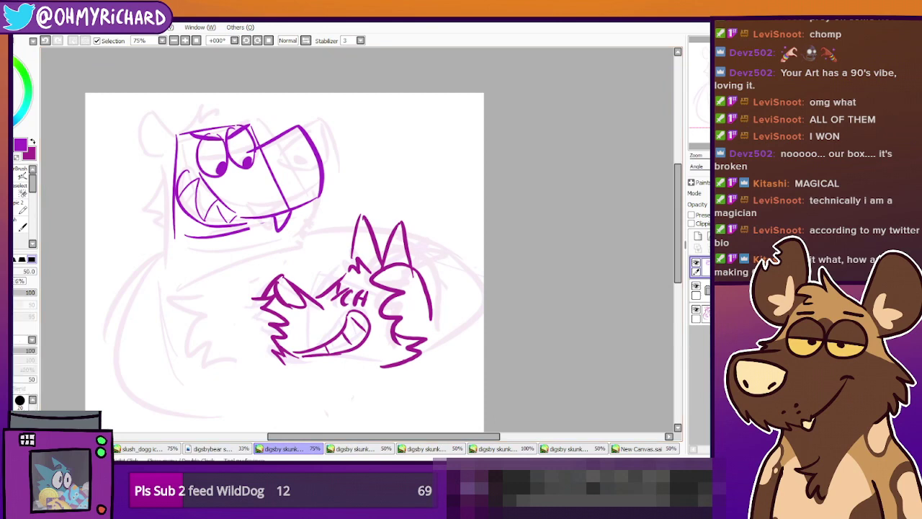
mouse_move(273, 216)
left_mouse_down()
mouse_move(279, 227)
mouse_move(258, 224)
mouse_move(262, 218)
left_mouse_up()
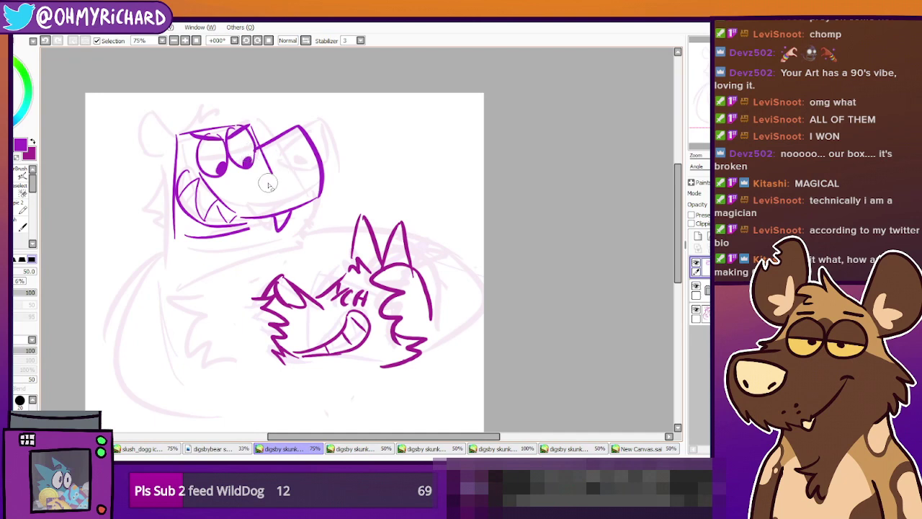
scroll(326, 249, "down", 2)
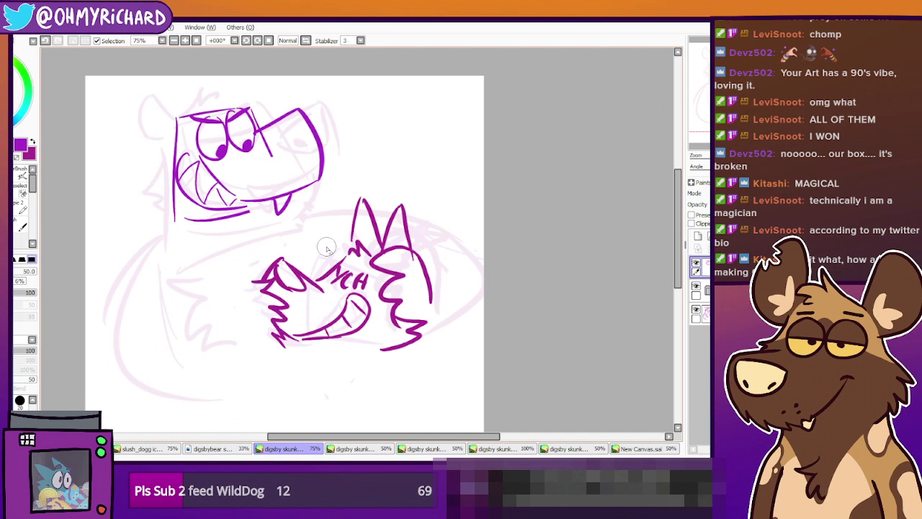
mouse_move(373, 262)
left_mouse_down()
mouse_move(402, 180)
mouse_move(372, 268)
left_mouse_up()
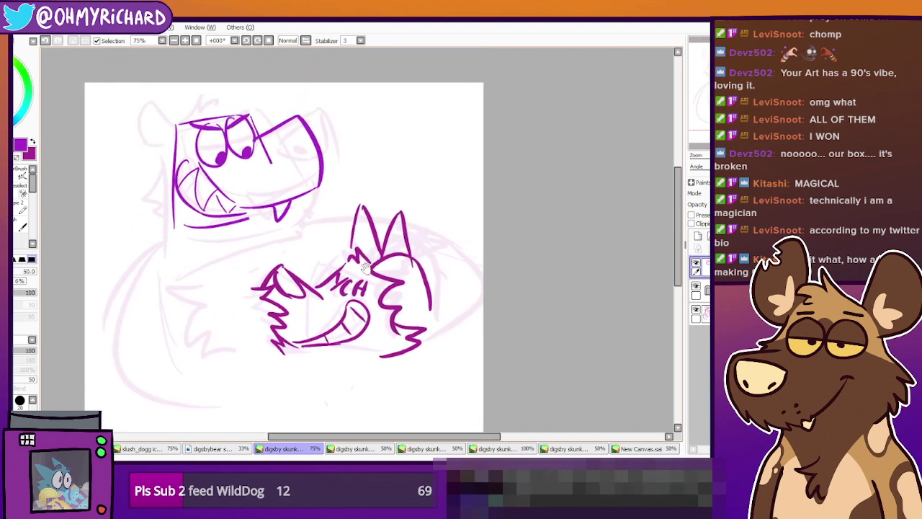
left_click(696, 263)
left_click(696, 263)
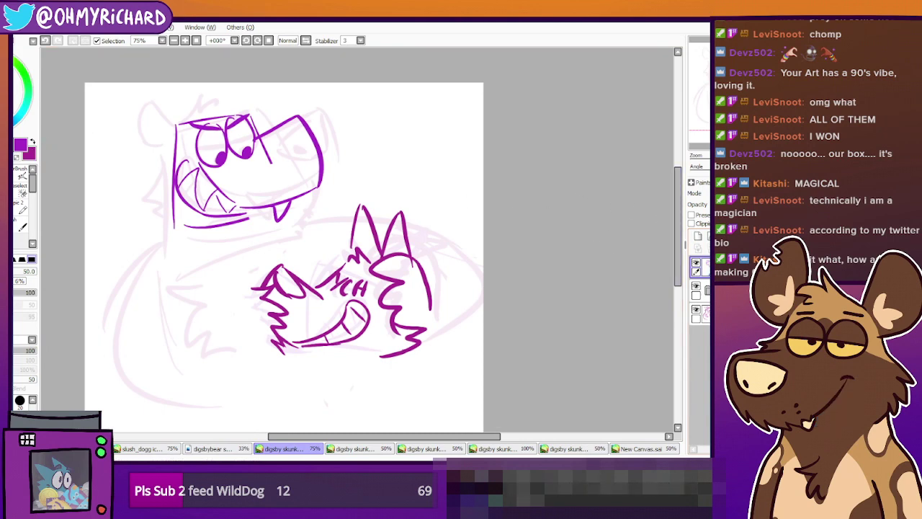
scroll(365, 263, "down", 1)
left_click_drag(365, 263, 362, 248)
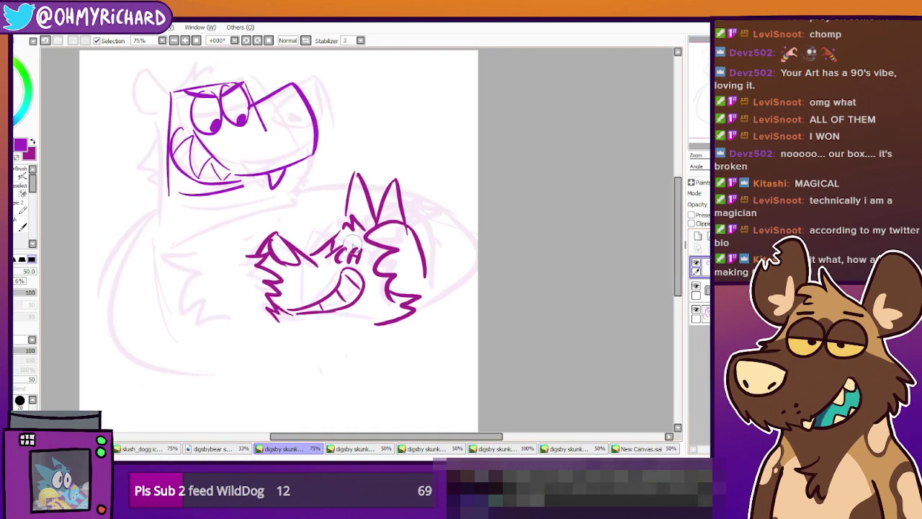
scroll(413, 222, "down", 2)
scroll(403, 222, "up", 1)
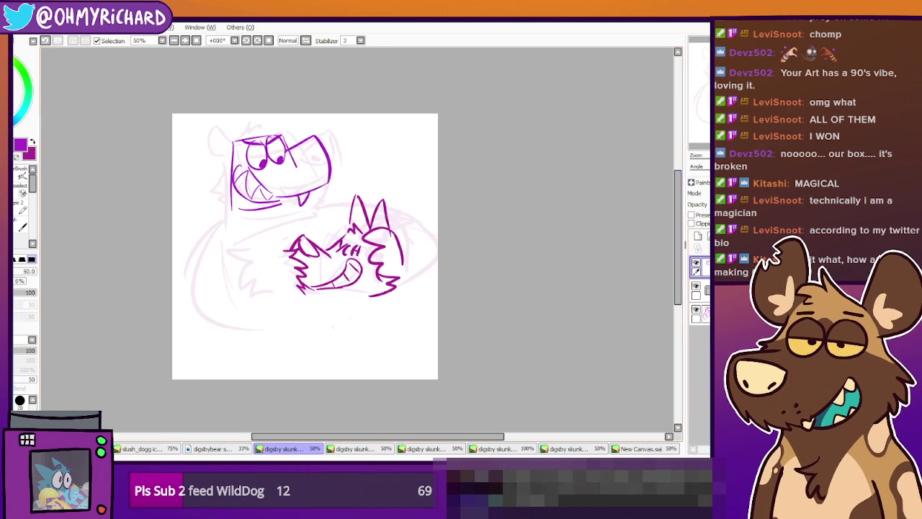
left_click(20, 195)
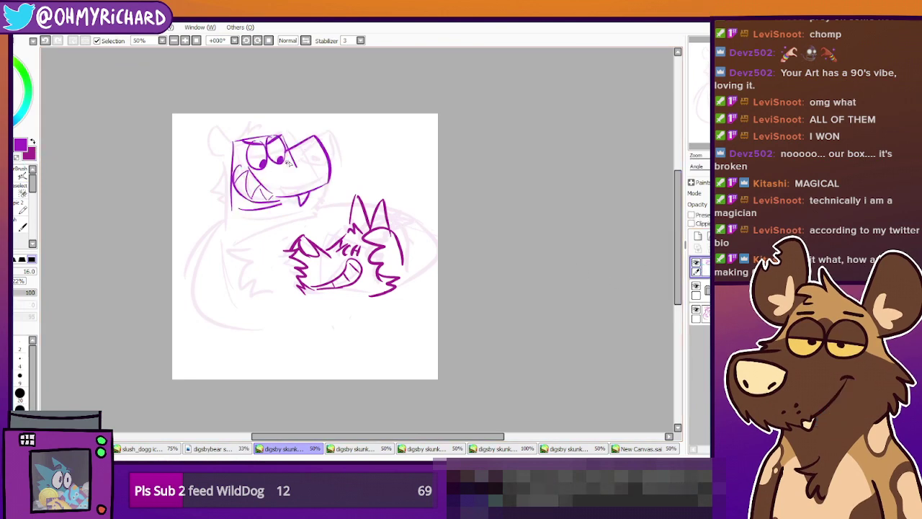
Draw the bear's angular nose at the front of the muzzle and add two nostrils, retrying strokes until they fit
mouse_move(291, 160)
left_mouse_down()
mouse_move(314, 144)
mouse_move(296, 169)
mouse_move(320, 169)
mouse_move(304, 168)
left_mouse_up()
key("ctrl+z")
key("ctrl+z")
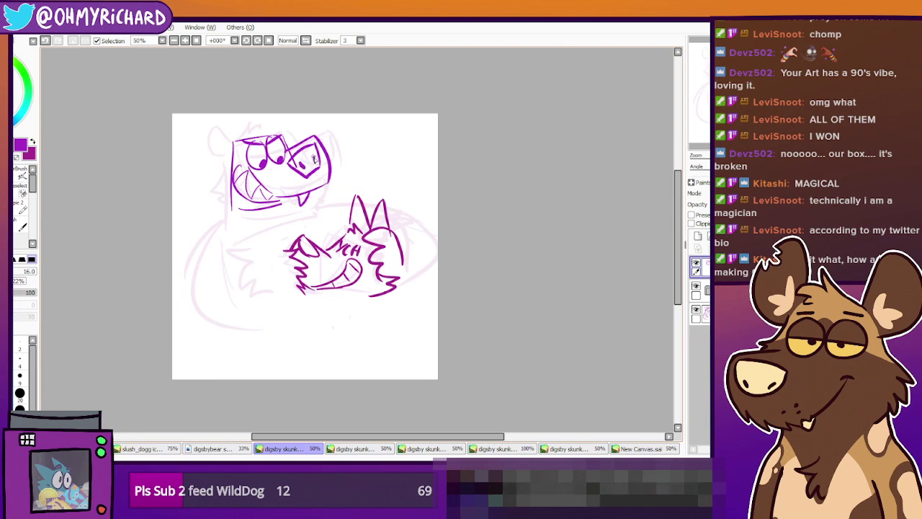
Draw the curved lower jaw from the front of the bear's mouth back beneath the chin
left_click_drag(279, 216, 276, 241)
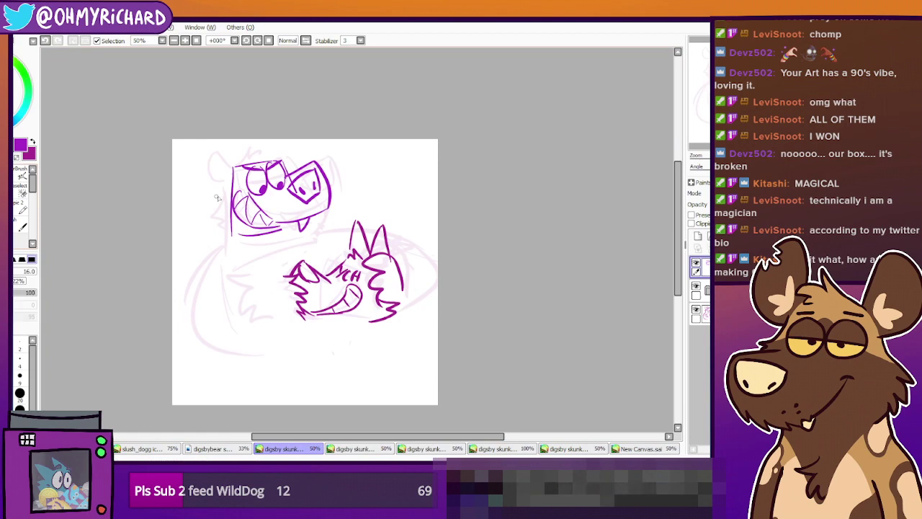
mouse_move(316, 223)
left_mouse_down()
mouse_move(292, 248)
mouse_move(300, 244)
left_mouse_up()
key("ctrl+z")
key("ctrl+z")
Draw the back of the bear's head and neck as one long curve, retrying the stroke until it fits
mouse_move(225, 180)
left_mouse_down()
mouse_move(203, 217)
mouse_move(223, 203)
mouse_move(213, 224)
left_mouse_up()
key("ctrl+z")
key("ctrl+z")
left_click_drag(228, 170, 208, 252)
key("ctrl+z")
mouse_move(229, 167)
left_mouse_down()
mouse_move(209, 228)
mouse_move(208, 255)
left_mouse_up()
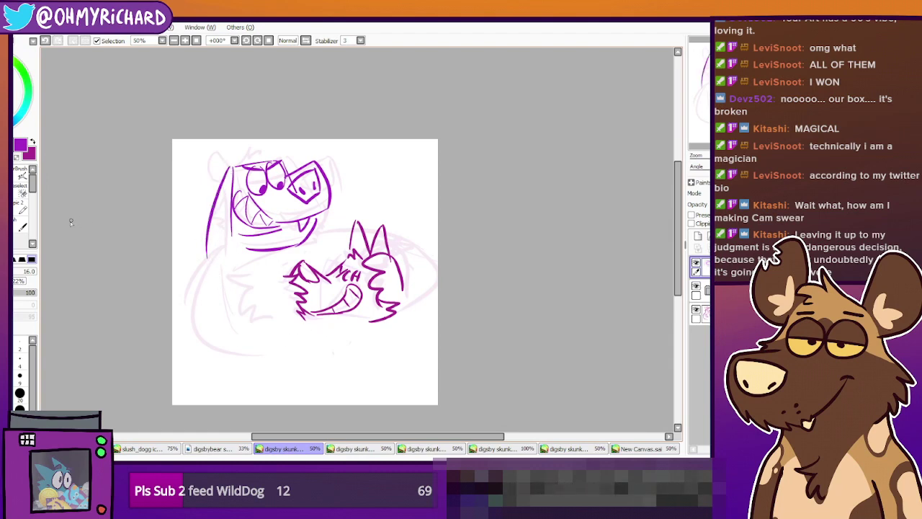
Draw the bear's rounded ear at the upper back of the head over the faded sketch
mouse_move(218, 168)
left_mouse_down()
mouse_move(231, 170)
mouse_move(218, 173)
mouse_move(218, 148)
mouse_move(211, 174)
left_mouse_up()
key("ctrl+z")
key("ctrl+z")
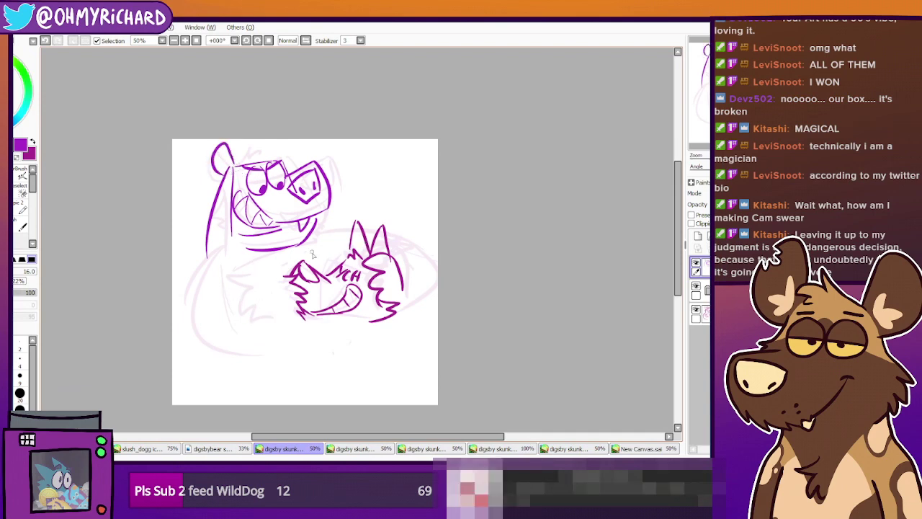
Draw a jagged hair tuft above the bear's brows and add a few short whisker marks on the muzzle
left_click_drag(273, 160, 280, 157)
key("ctrl+z")
mouse_move(274, 151)
left_mouse_down()
mouse_move(282, 171)
mouse_move(271, 149)
mouse_move(253, 149)
mouse_move(266, 159)
mouse_move(256, 158)
left_mouse_up()
key("ctrl+z")
key("ctrl+z")
key("ctrl+z")
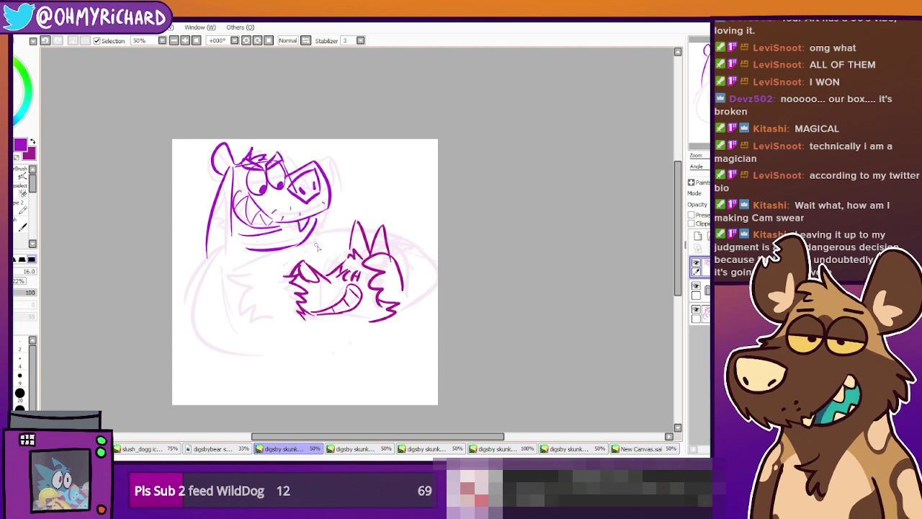
Draw a short throat line below the bear's chin, trying longer shoulder strokes toward the YCH figure
left_click_drag(298, 244, 322, 269)
key("ctrl+z")
key("ctrl+z")
mouse_move(304, 238)
left_mouse_down()
mouse_move(323, 263)
mouse_move(401, 234)
left_mouse_up()
key("ctrl+z")
mouse_move(306, 243)
left_mouse_down()
mouse_move(344, 228)
mouse_move(402, 248)
left_mouse_up()
key("ctrl+z")
left_click_drag(304, 240, 407, 222)
key("ctrl+z")
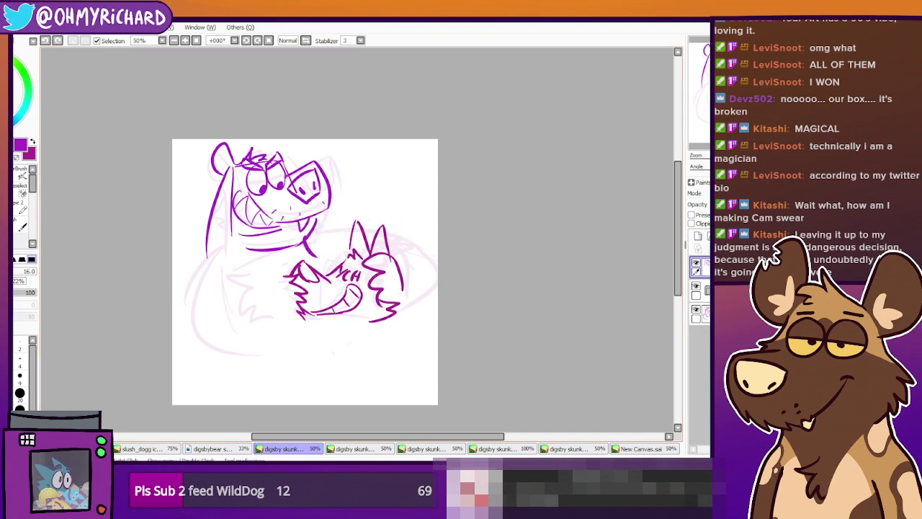
Lasso the bear's head, rotate it slightly counterclockwise, shift it slightly toward its back, and deselect it
key("l")
mouse_move(291, 130)
left_mouse_down()
mouse_move(206, 285)
mouse_move(353, 197)
mouse_move(339, 155)
left_mouse_up()
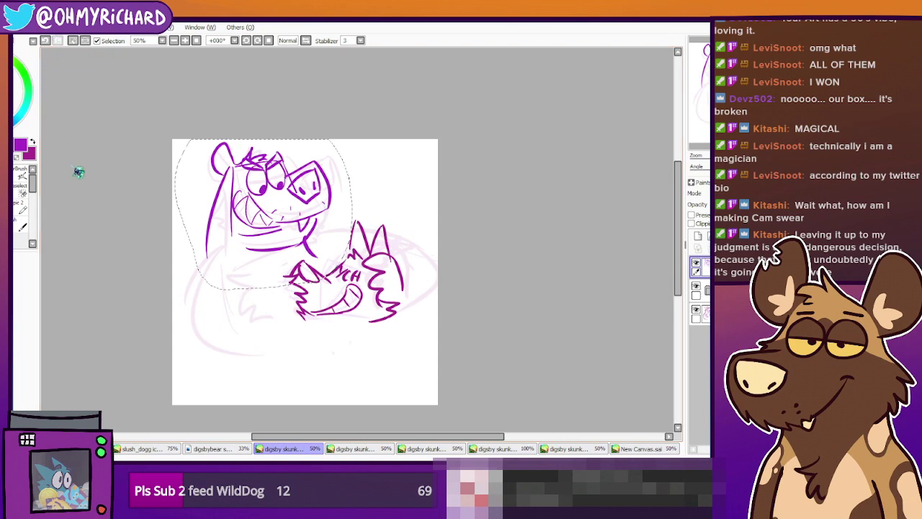
key("ctrl+t")
left_click_drag(408, 258, 411, 232)
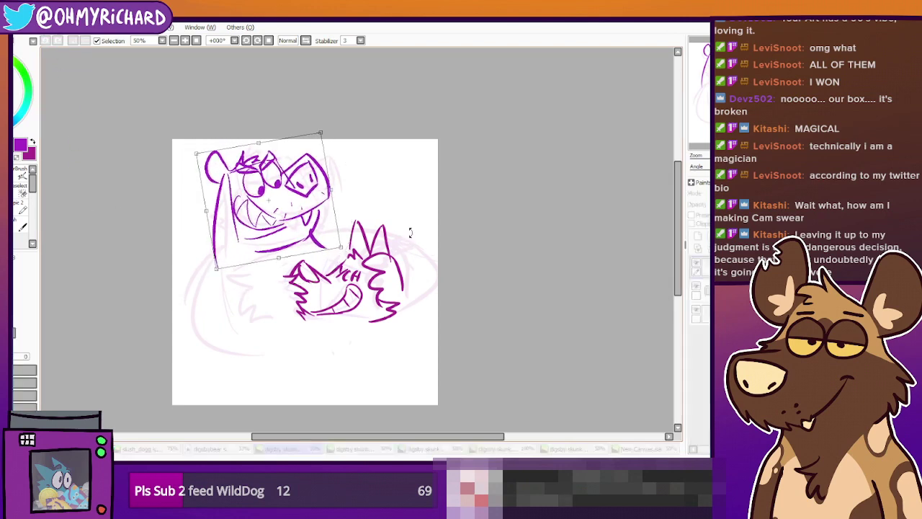
left_click_drag(290, 227, 286, 227)
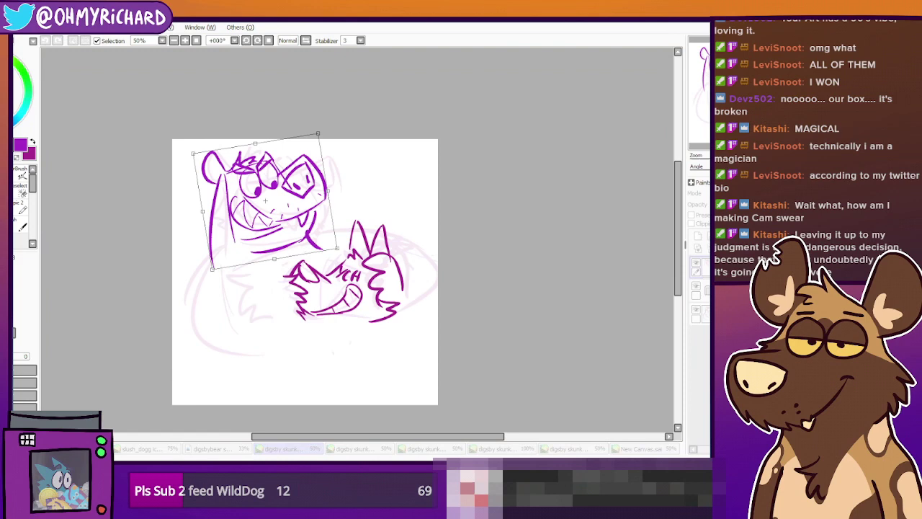
key("Return")
key("ctrl+d")
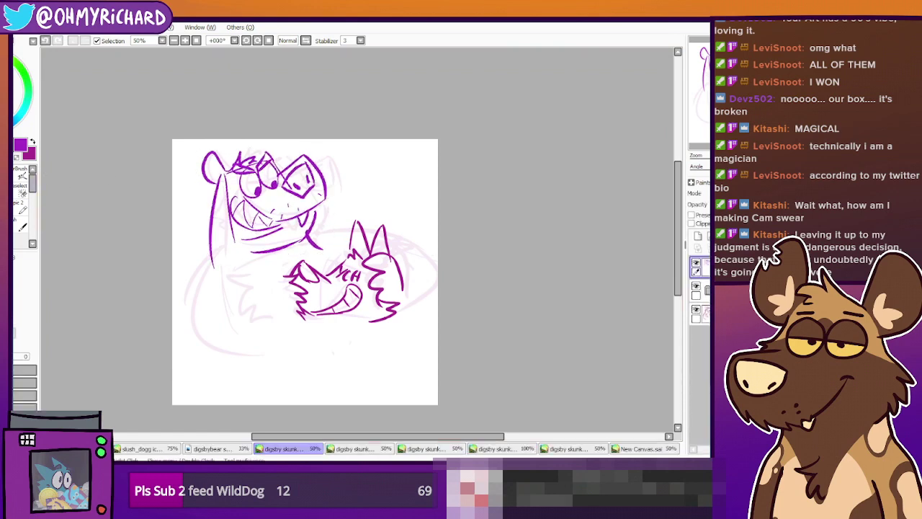
Draw the bear's front chest line curving from the throat down across the YCH figure, retrying until it fits
left_click(22, 209)
left_click_drag(317, 247, 368, 341)
key("ctrl+z")
left_click_drag(322, 246, 387, 332)
key("ctrl+z")
left_click_drag(311, 237, 367, 350)
key("ctrl+z")
left_click_drag(311, 238, 367, 350)
key("ctrl+z")
mouse_move(311, 238)
left_mouse_down()
mouse_move(371, 317)
mouse_move(366, 350)
mouse_move(321, 248)
mouse_move(369, 332)
left_mouse_up()
key("ctrl+z")
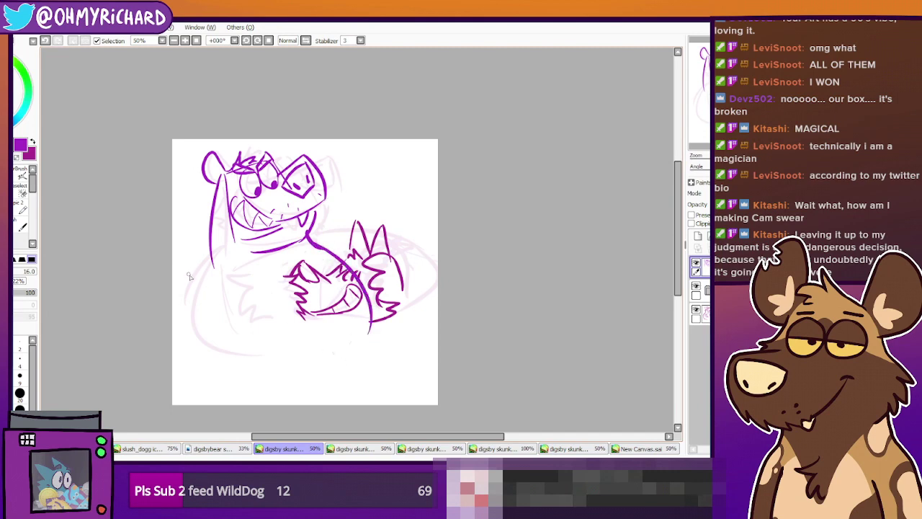
Draw the bear's far arm as a large rounded outline behind the YCH figure's raised hand, retrying the stroke
left_click_drag(309, 236, 411, 242)
key("ctrl+z")
mouse_move(314, 230)
left_mouse_down()
mouse_move(383, 230)
mouse_move(425, 265)
left_mouse_up()
key("ctrl+z")
mouse_move(309, 232)
left_mouse_down()
mouse_move(435, 272)
mouse_move(327, 226)
mouse_move(433, 282)
mouse_move(396, 315)
left_mouse_up()
key("ctrl+z")
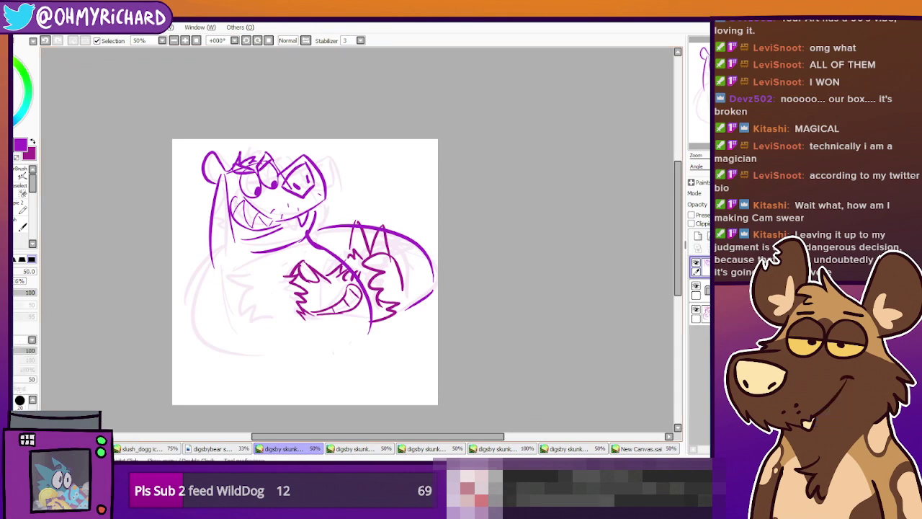
Erase the old head box edge inside the back of the bear's head and the surplus line below the grin
left_click(184, 41)
left_click_drag(723, 105, 710, 108)
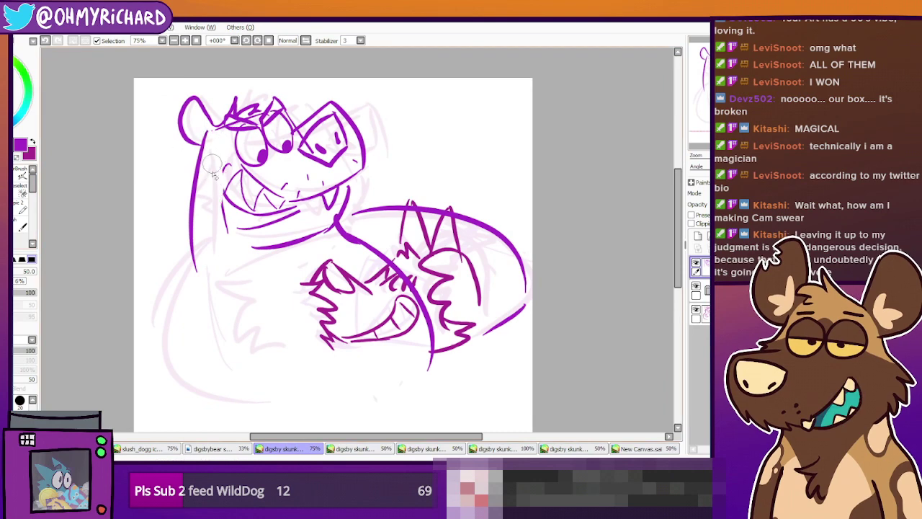
left_click(47, 43)
left_click(46, 41)
left_click_drag(214, 188, 229, 236)
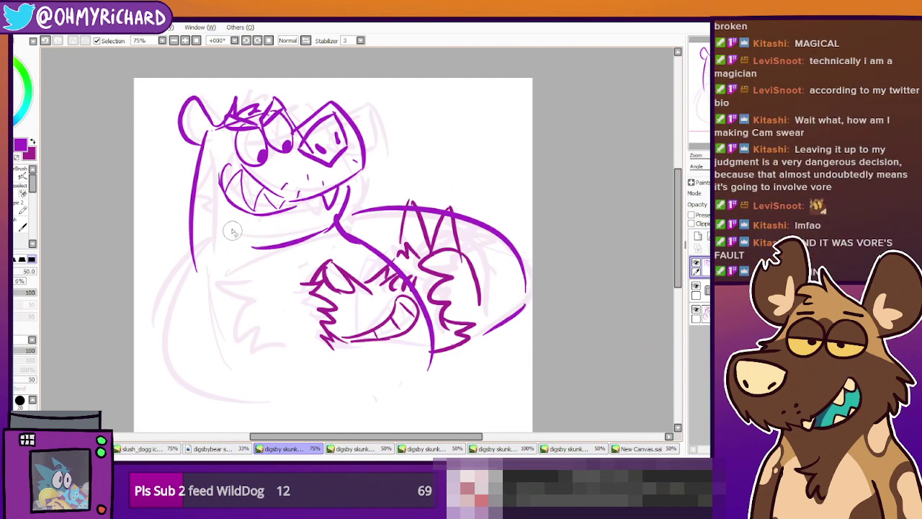
Add short stubble marks across the bear's muzzle, cheek and lower jaw with the brush
key("n")
left_click_drag(230, 228, 227, 231)
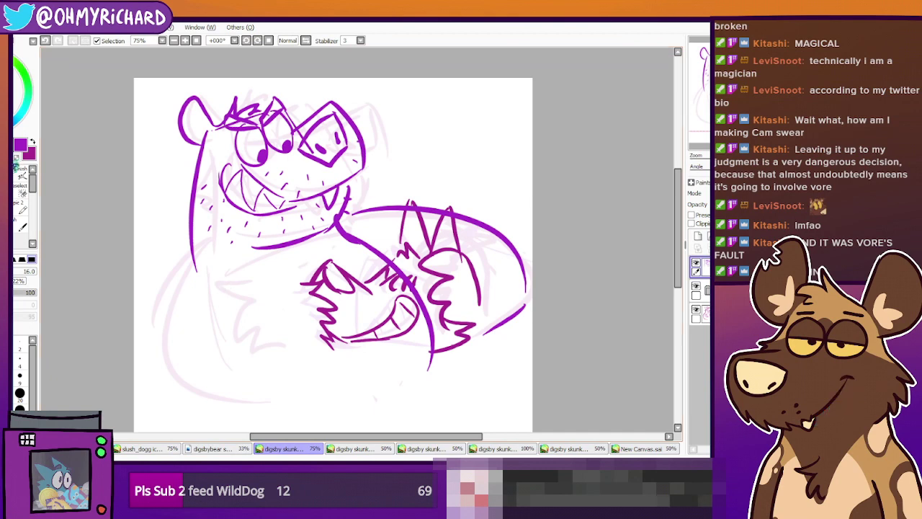
Move the bear's line layer to the bottom of the layer stack, and draw the near shoulder and a cheek fur tuft
left_click_drag(331, 288, 329, 266)
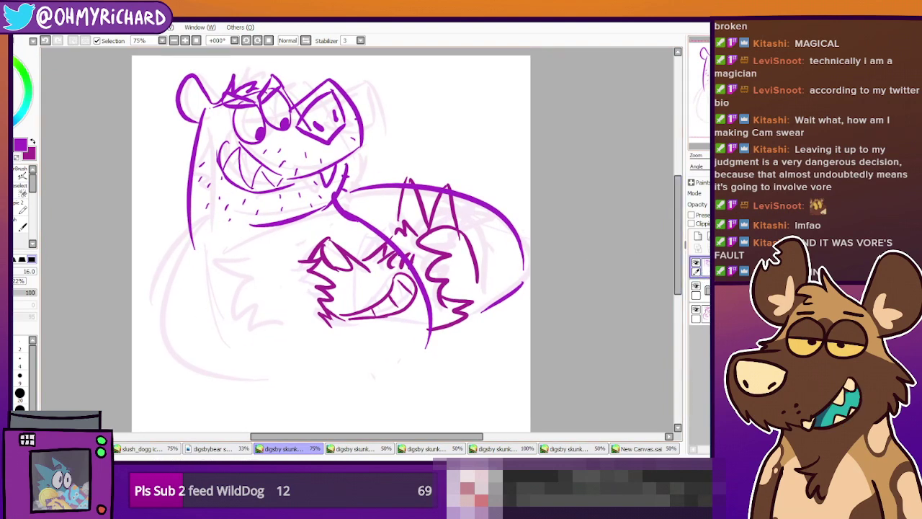
left_click_drag(731, 267, 731, 321)
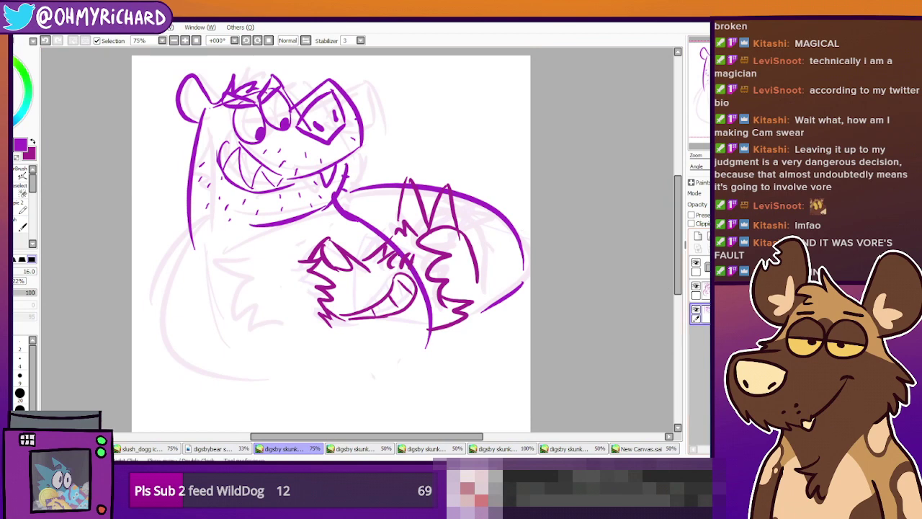
left_click_drag(191, 235, 132, 278)
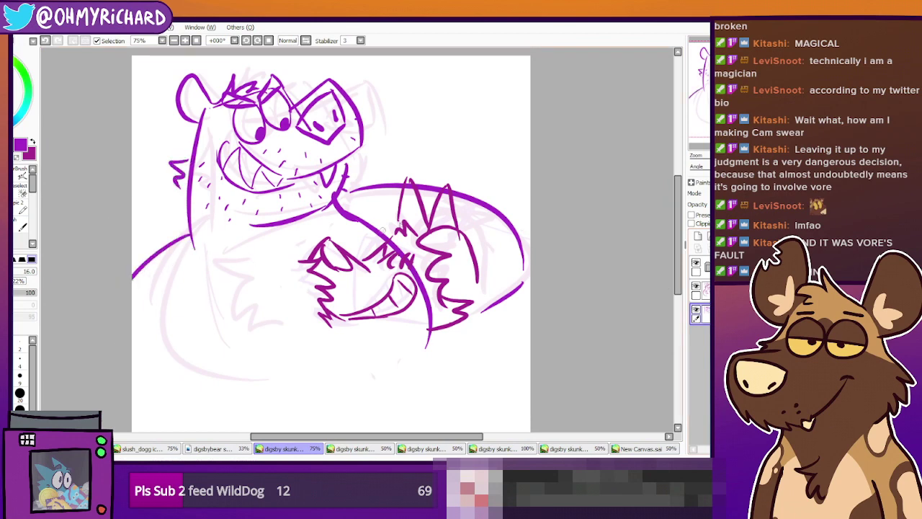
Draw the bear's jagged chest fur around the YCH figure's head, coming to a point below it
left_click_drag(501, 299, 492, 274)
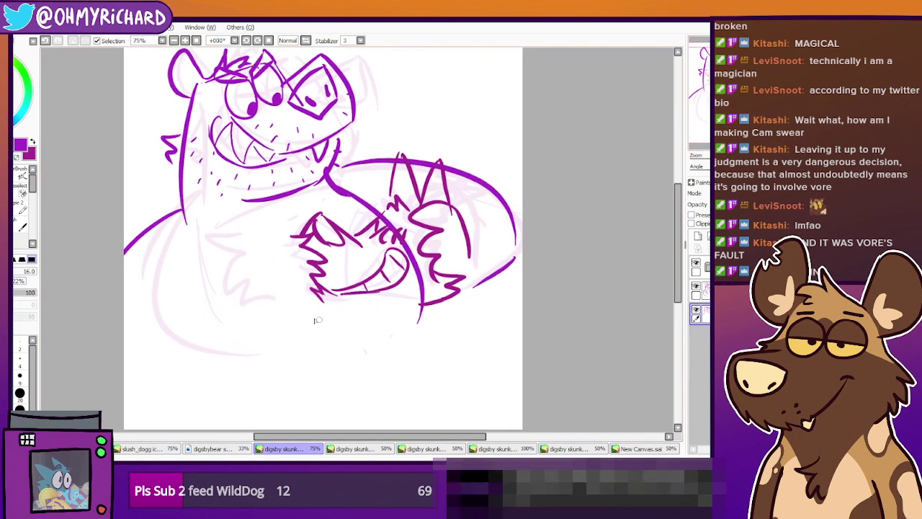
mouse_move(258, 232)
left_mouse_down()
mouse_move(218, 242)
mouse_move(209, 276)
mouse_move(232, 283)
mouse_move(229, 325)
mouse_move(301, 329)
left_mouse_up()
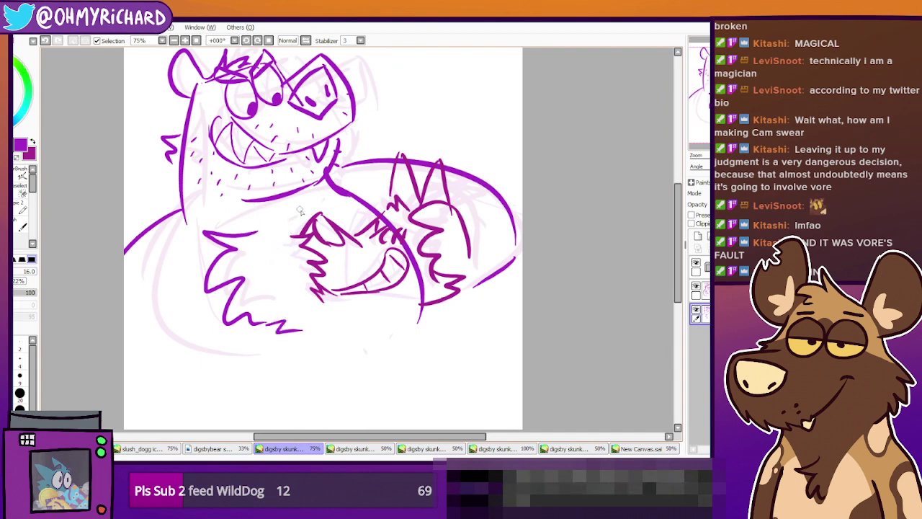
mouse_move(263, 232)
left_mouse_down()
mouse_move(256, 219)
mouse_move(349, 204)
left_mouse_up()
left_click_drag(336, 211, 372, 219)
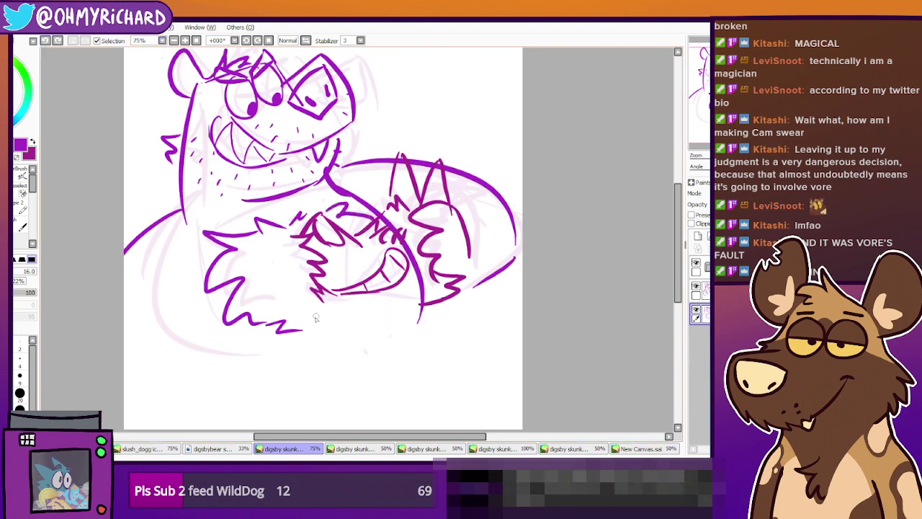
mouse_move(304, 332)
left_mouse_down()
mouse_move(352, 355)
mouse_move(368, 323)
left_mouse_up()
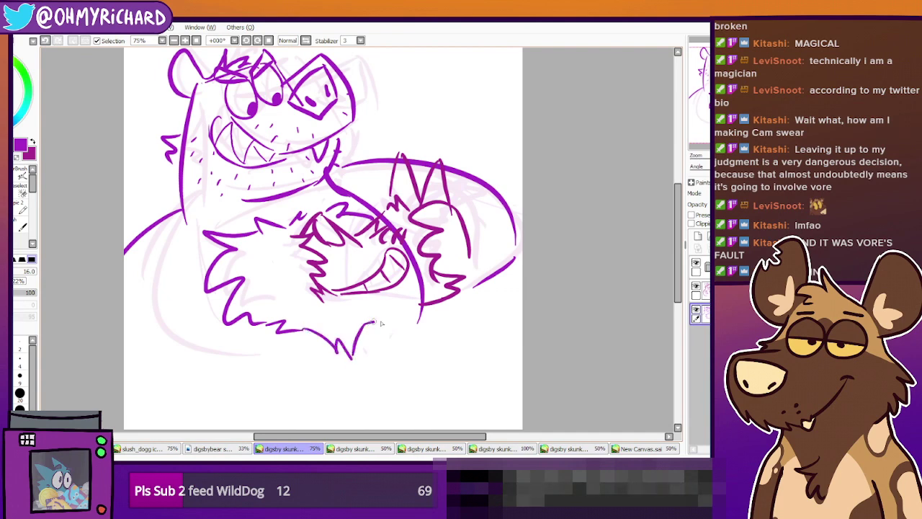
Erase surplus line bits near the bear's brow and in the chest fur above the YCH figure's face
left_click_drag(629, 89, 664, 111)
left_click(23, 193)
mouse_move(268, 88)
left_mouse_down()
mouse_move(255, 99)
mouse_move(266, 104)
left_mouse_up()
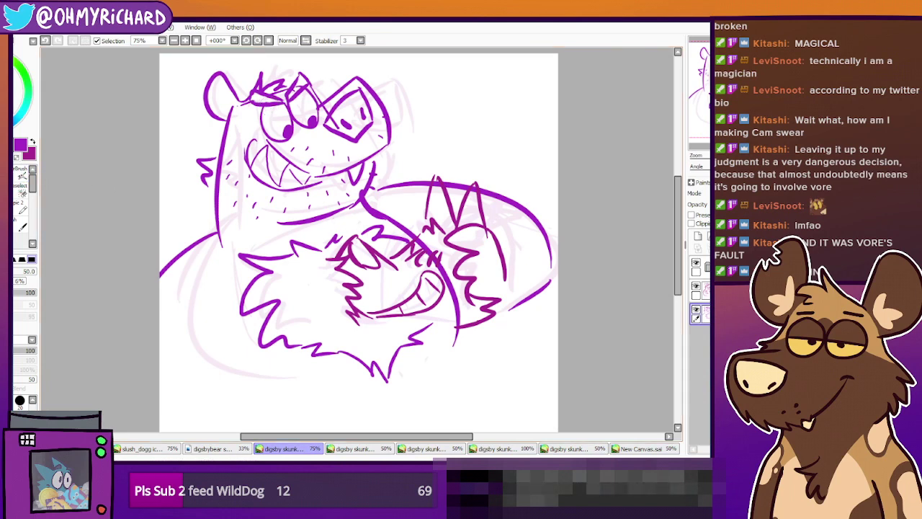
left_click_drag(360, 245, 386, 244)
Draw both sides of the bear's torso below the chest fur as long curves, redoing the front one
left_click_drag(560, 333, 533, 290)
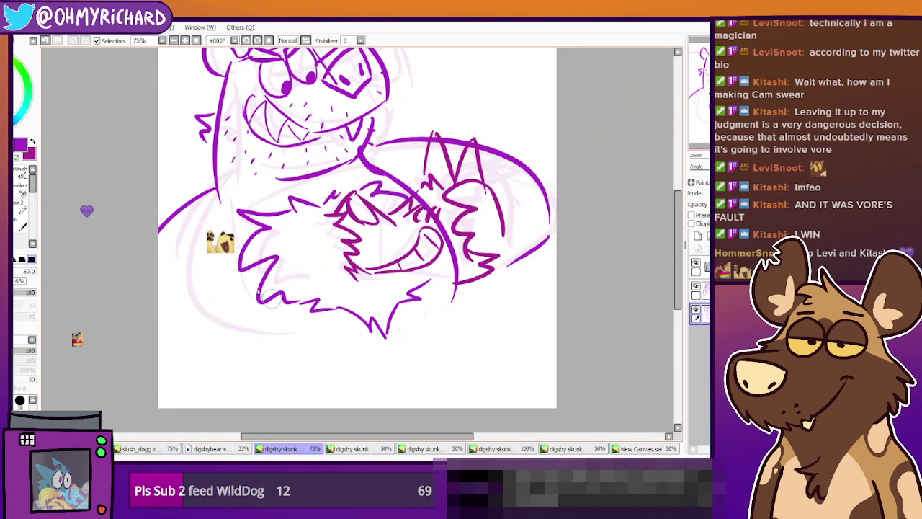
left_click(22, 209)
left_click_drag(444, 328, 456, 412)
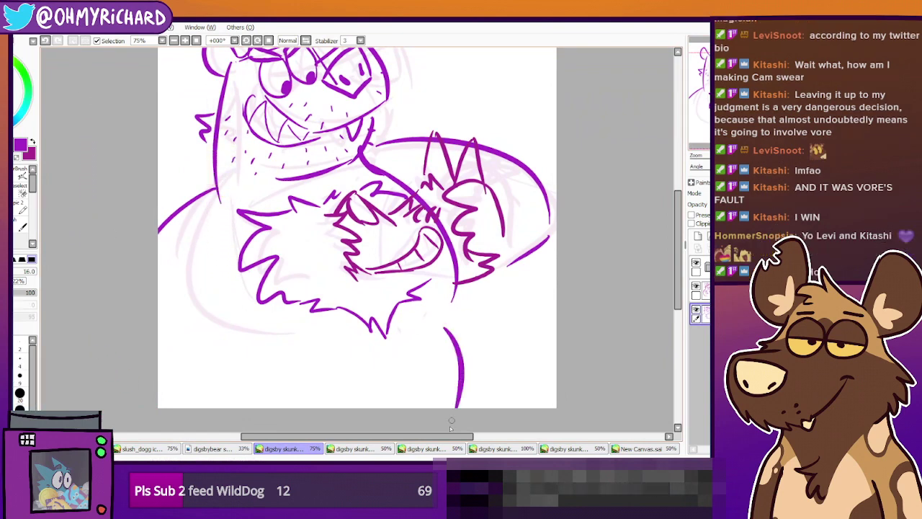
key("ctrl+z")
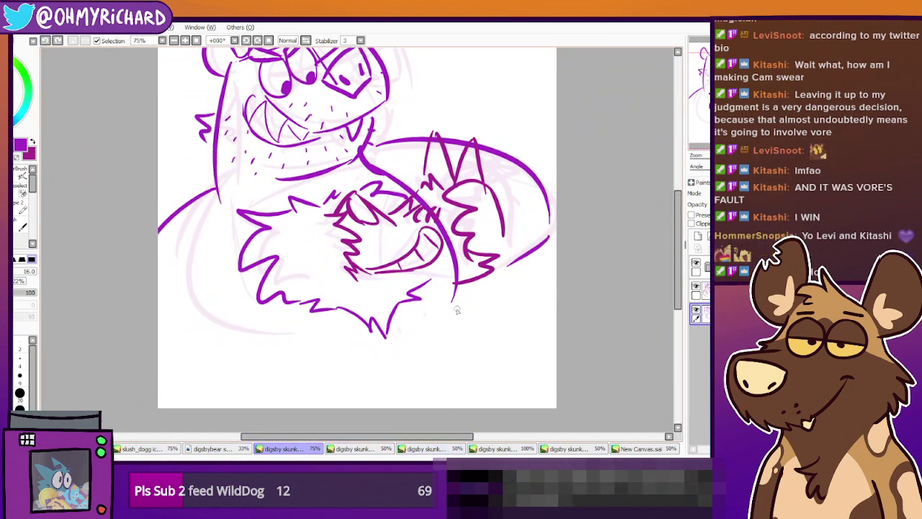
left_click_drag(450, 308, 468, 391)
left_click_drag(209, 285, 263, 408)
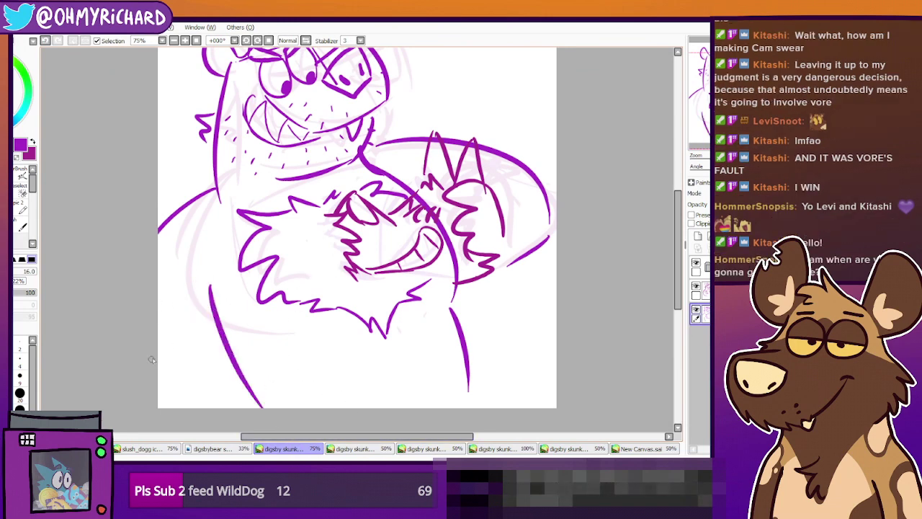
Draw the underside of the bear's near arm as a short curve from the canvas edge toward the torso
mouse_move(150, 368)
left_mouse_down()
mouse_move(153, 417)
mouse_move(168, 403)
left_mouse_up()
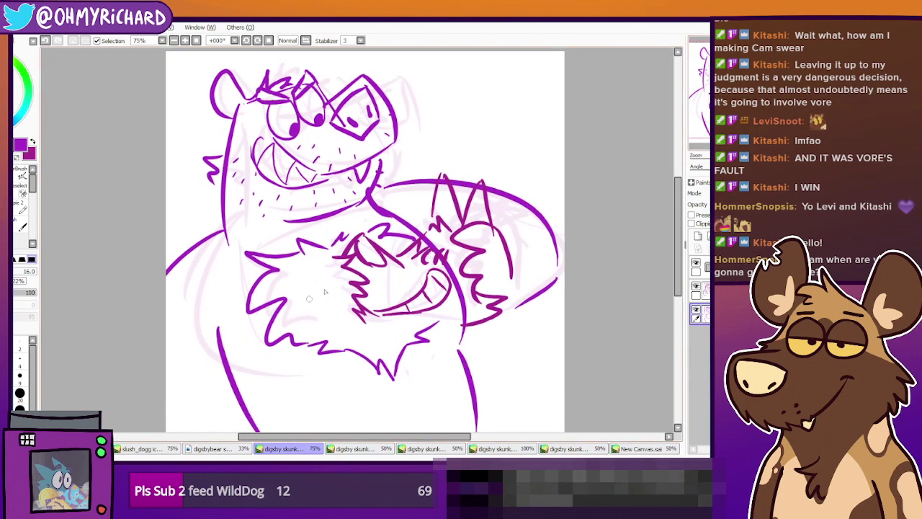
left_click_drag(202, 344, 272, 394)
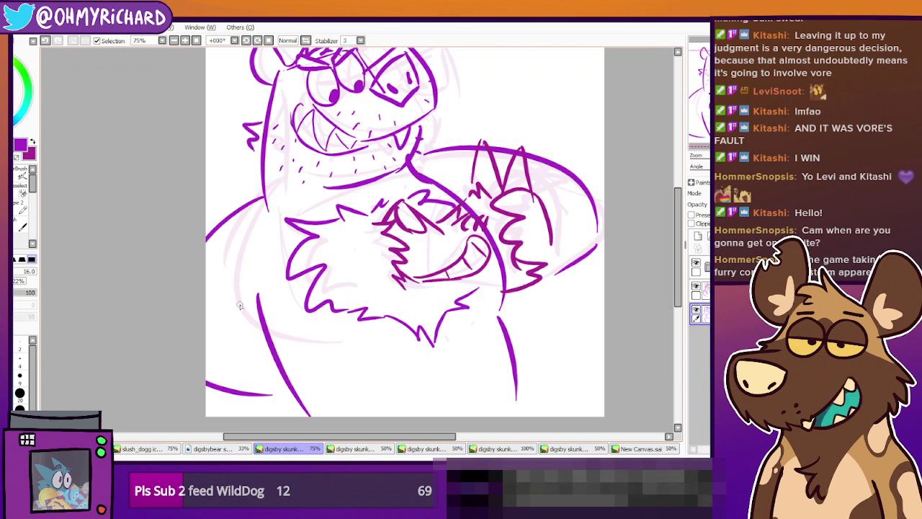
Lasso the underside line of the bear's near arm and move it higher beside the torso
left_click_drag(240, 305, 245, 324)
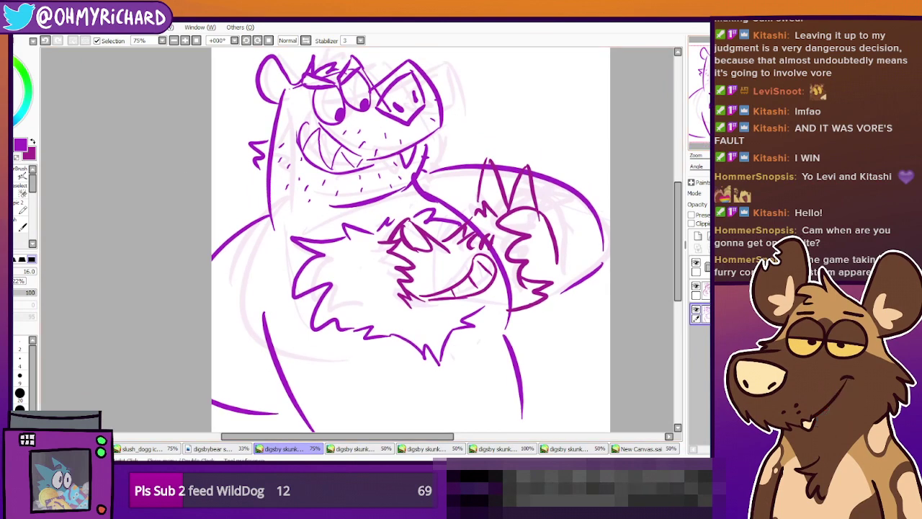
left_click_drag(404, 260, 426, 247)
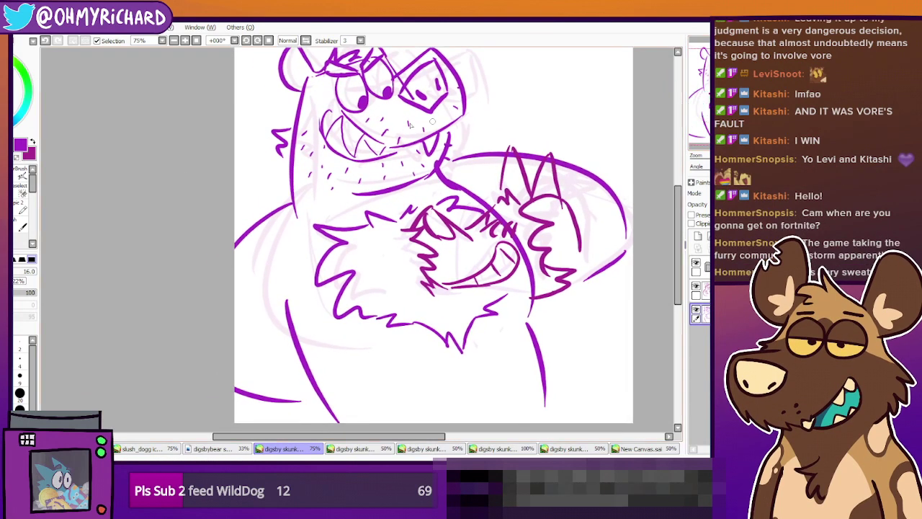
key("e")
left_click_drag(433, 259, 417, 236)
key("l")
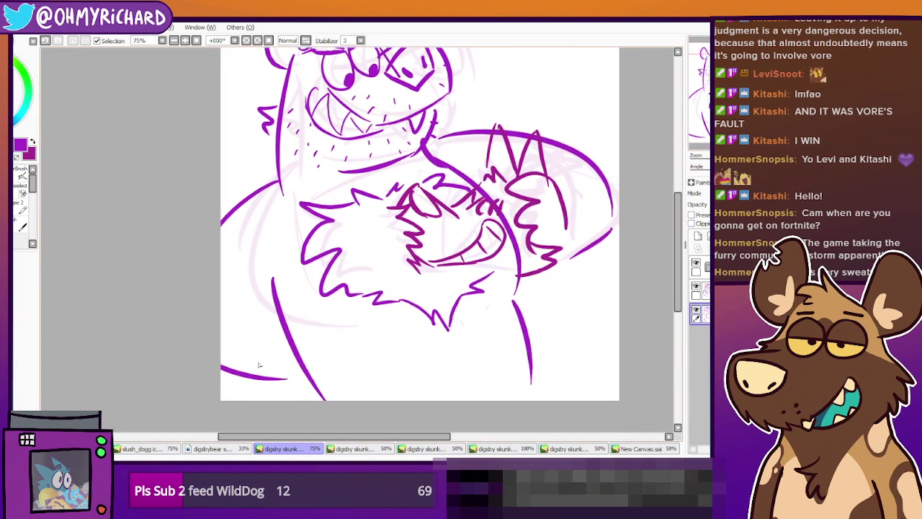
mouse_move(214, 389)
left_mouse_down()
mouse_move(298, 383)
mouse_move(259, 344)
mouse_move(201, 345)
left_mouse_up()
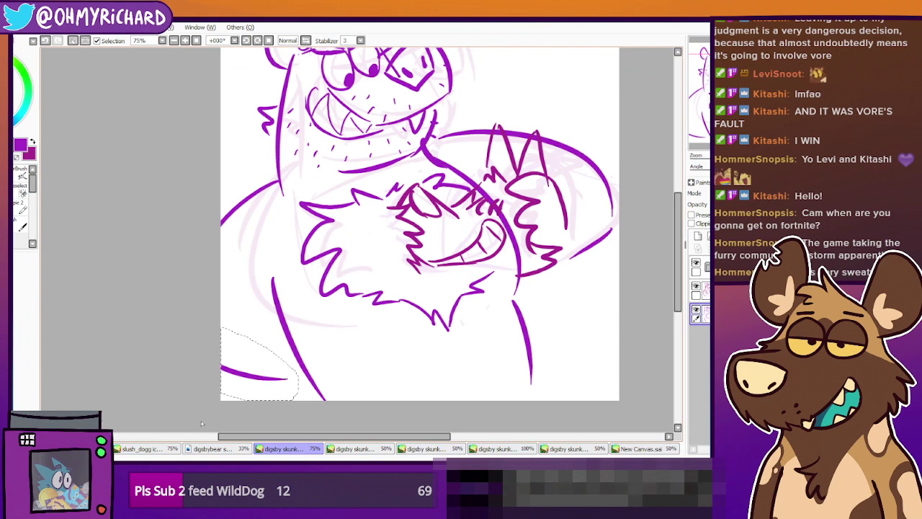
left_click_drag(263, 379, 251, 319)
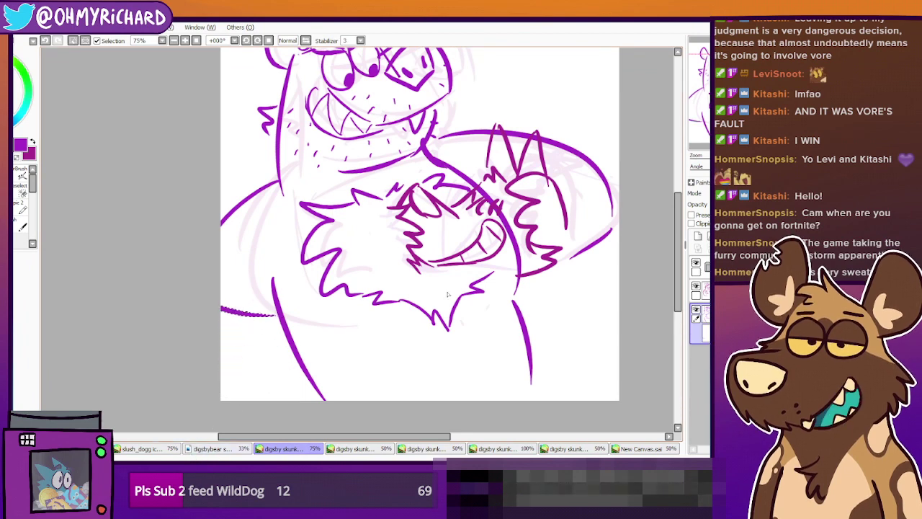
scroll(447, 294, "up", 2)
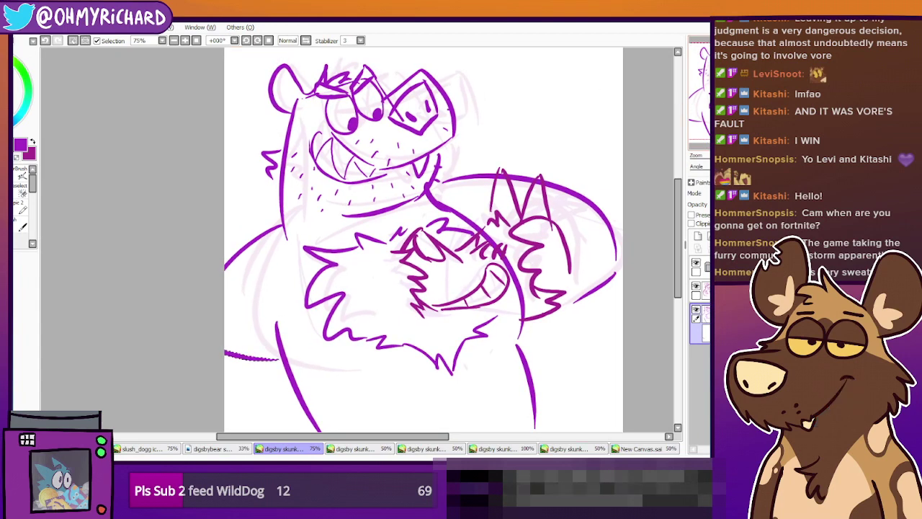
Hide the faded rough sketch layer so only the clean bear and YCH linework shows
left_click_drag(707, 103, 708, 101)
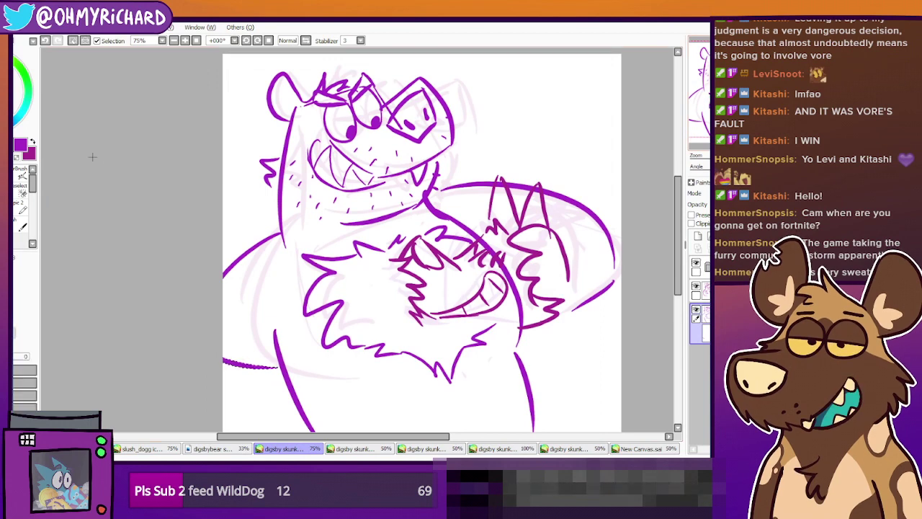
left_click(697, 286)
left_click(703, 292)
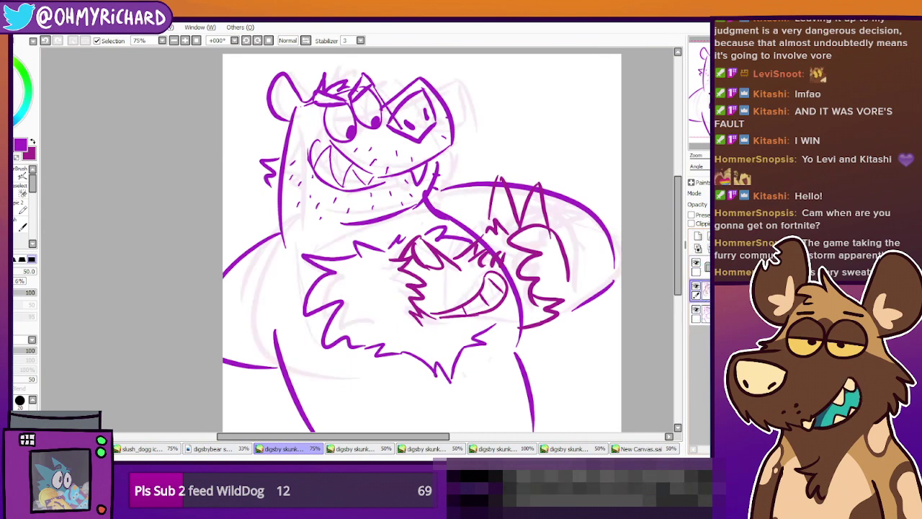
left_click(695, 286)
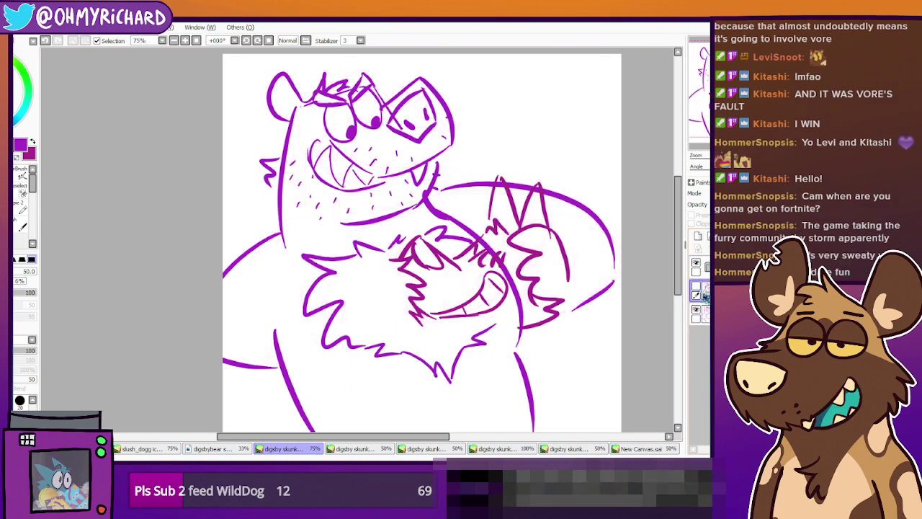
On the bear's line layer, draw its near forearm and clenched fist reaching across the torso beneath the chest fur
left_click_drag(231, 320, 239, 289)
key("n")
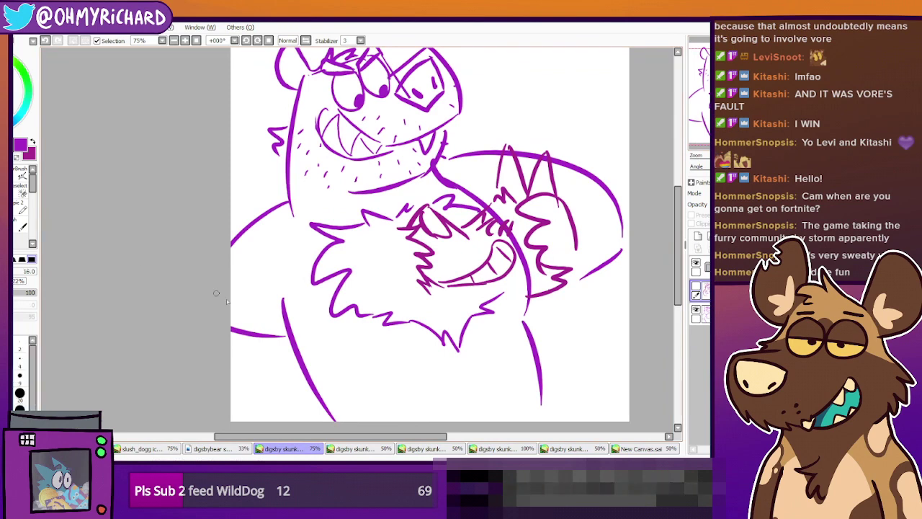
left_click(284, 337)
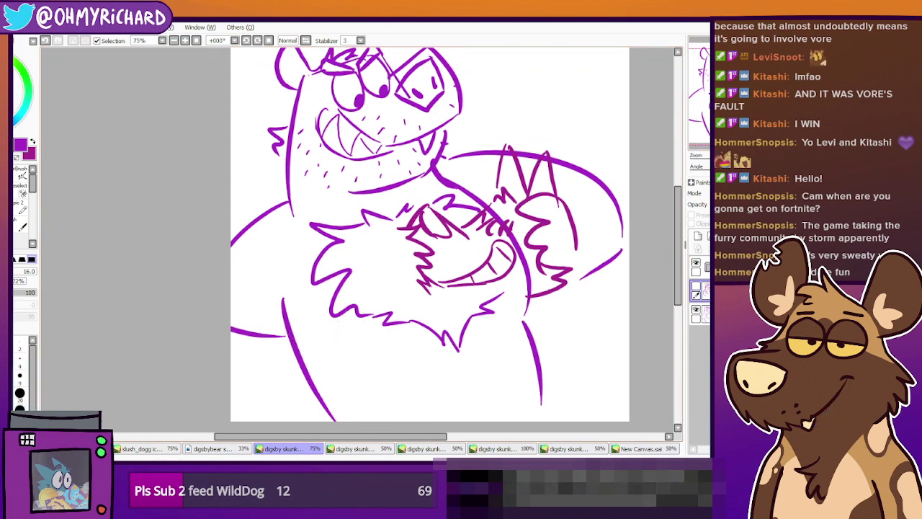
left_click(705, 314)
left_click(696, 310)
left_click(696, 309)
mouse_move(279, 335)
left_mouse_down()
mouse_move(357, 326)
mouse_move(332, 268)
mouse_move(409, 303)
mouse_move(398, 305)
mouse_move(412, 343)
left_mouse_up()
left_click_drag(405, 333, 394, 373)
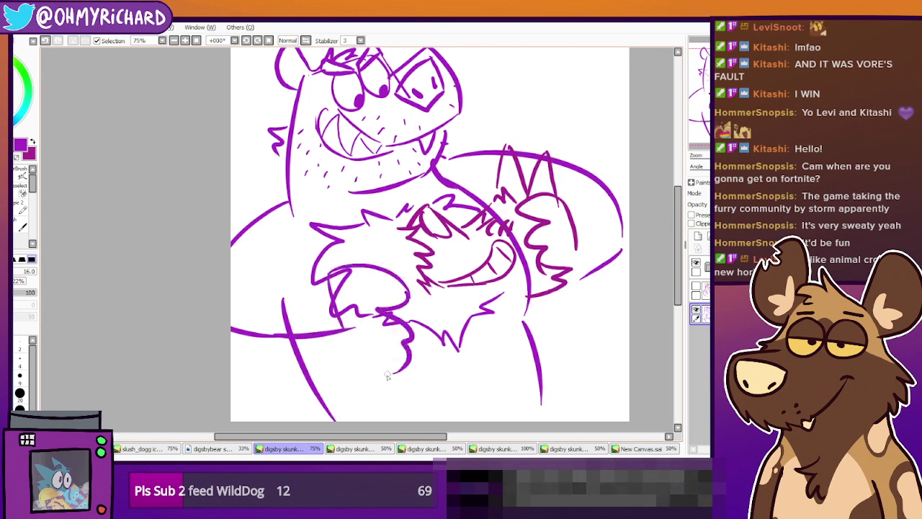
left_click_drag(249, 416, 407, 357)
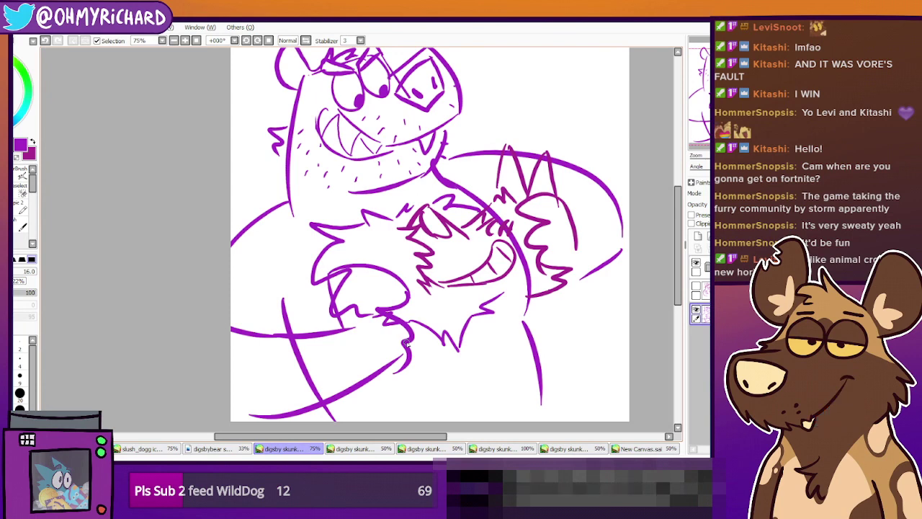
Expand the layer folder and recolour the YCH figure's face, ear and fur lines pink with its layer's opacity preserved, turning the lock off when done
left_click(706, 291)
left_click(707, 267)
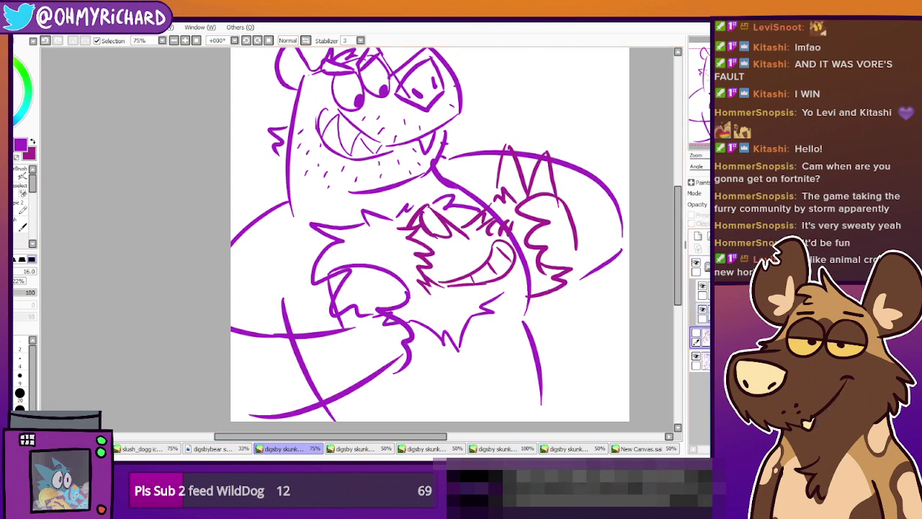
left_click(703, 310)
left_click(702, 310)
left_click(707, 315)
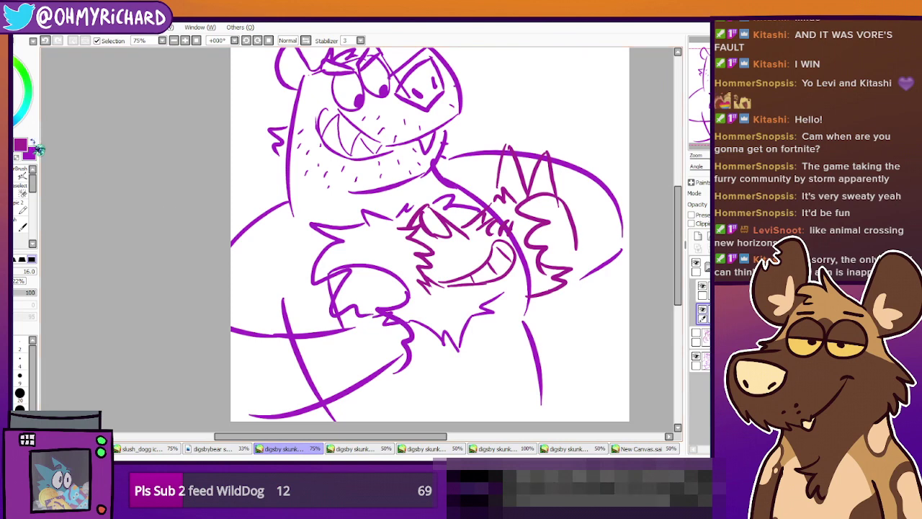
left_click(3, 72)
left_click(5, 79)
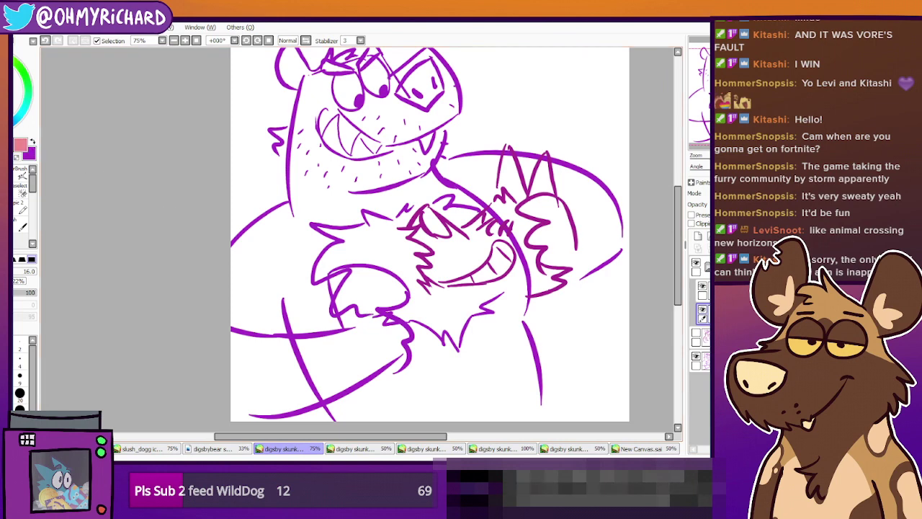
left_click(17, 213)
left_click(695, 214)
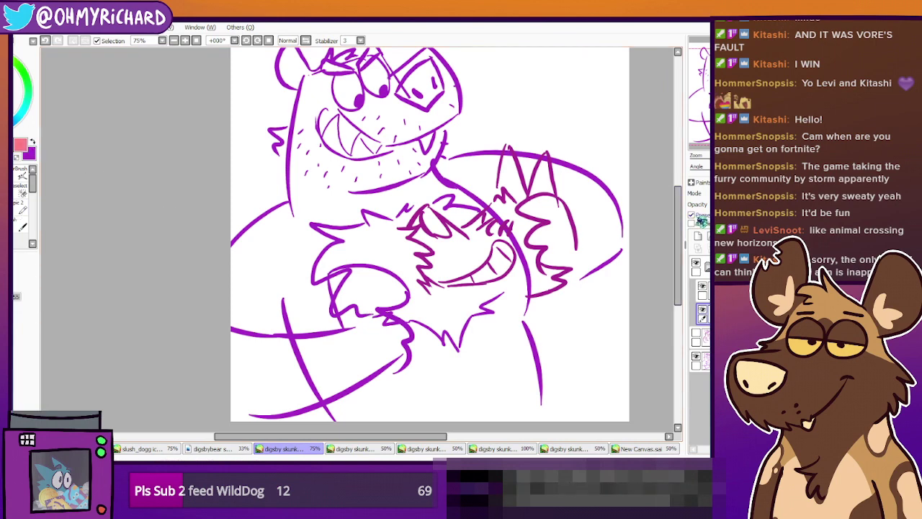
left_click(502, 262)
left_click(10, 173)
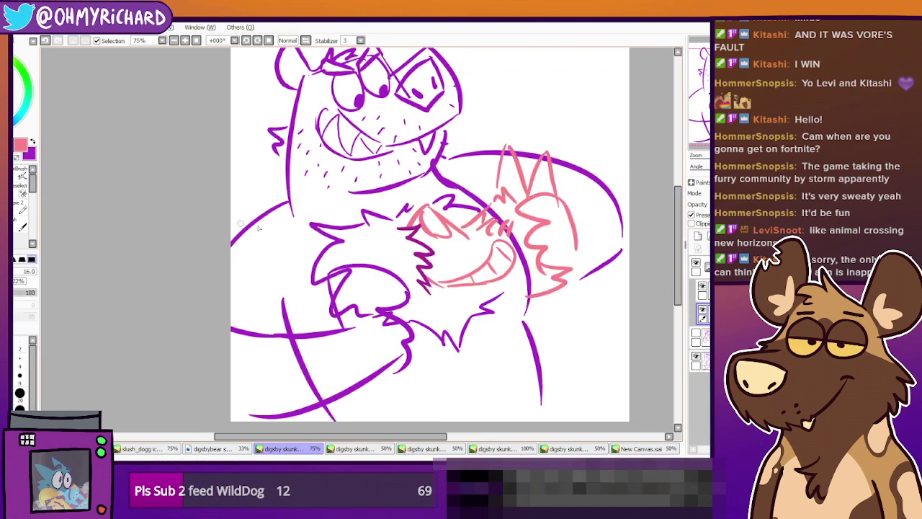
left_click(691, 214)
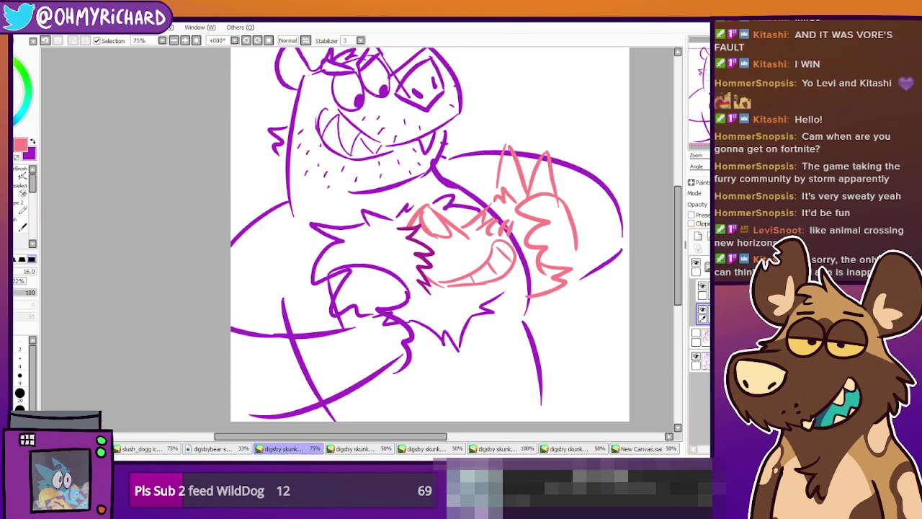
Draw the YCH figure's neck, back and front torso outlines in pink below its head, redoing the back line
left_click_drag(432, 245, 404, 230)
left_click_drag(329, 282, 326, 281)
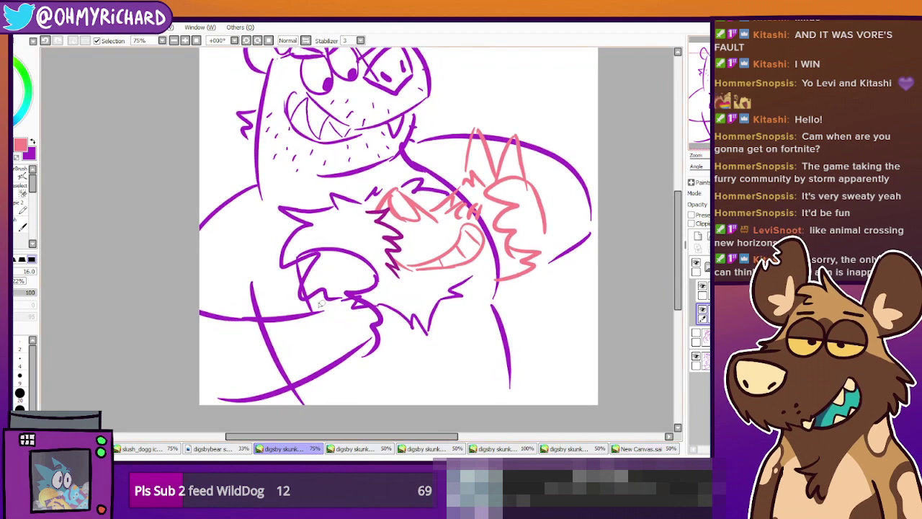
left_click_drag(452, 336, 413, 307)
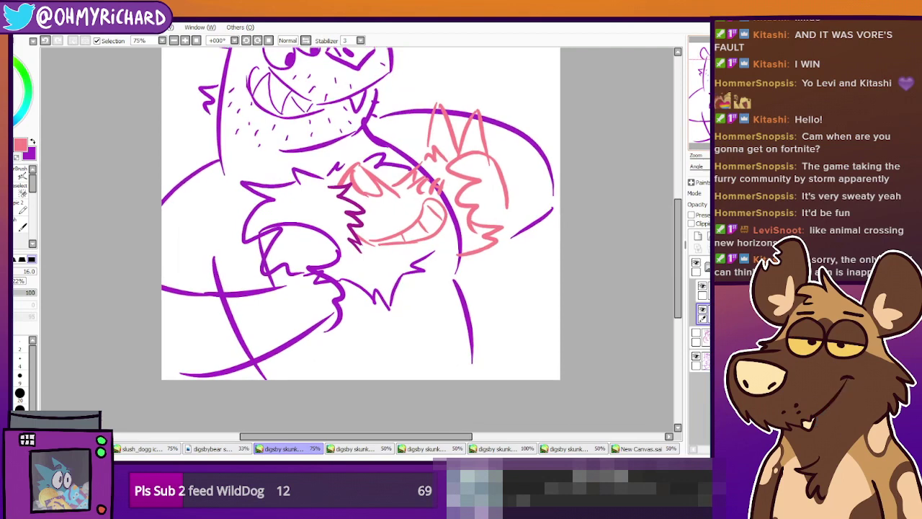
left_click_drag(302, 226, 273, 252)
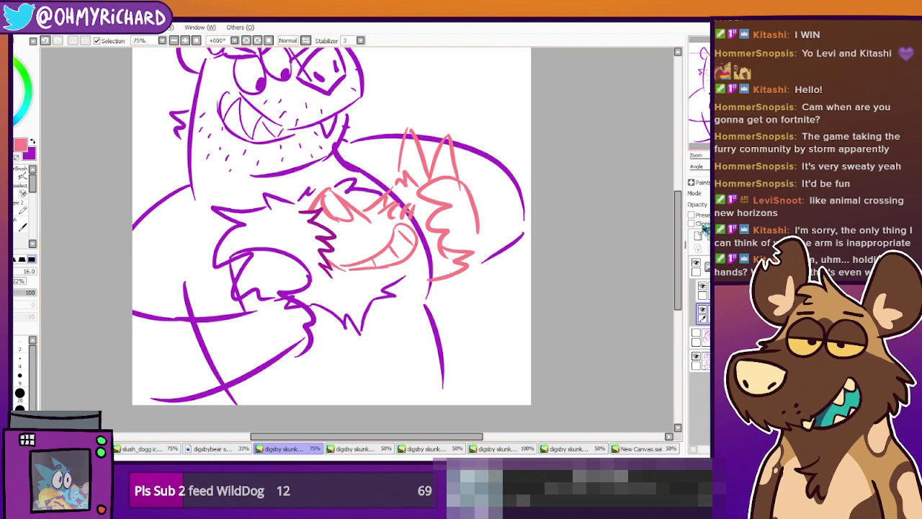
left_click_drag(360, 230, 364, 237)
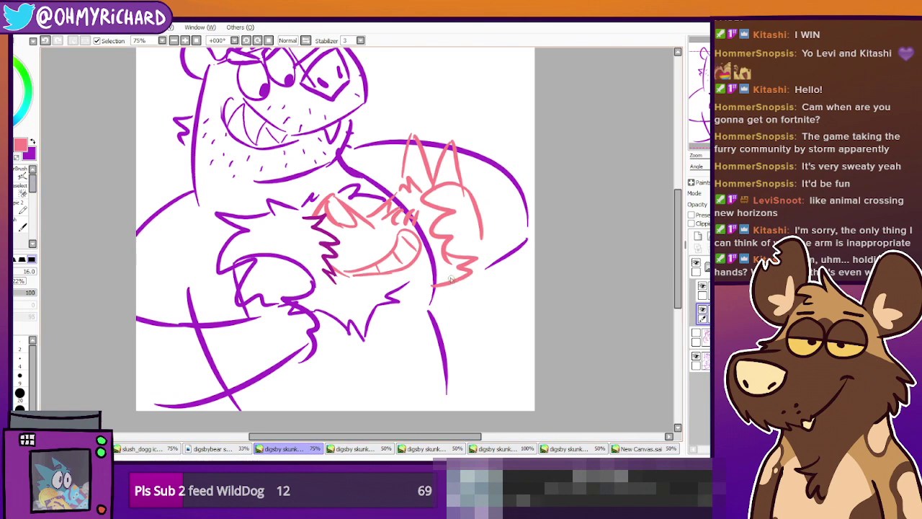
left_click_drag(453, 281, 523, 354)
left_click(44, 41)
left_click_drag(472, 261, 520, 316)
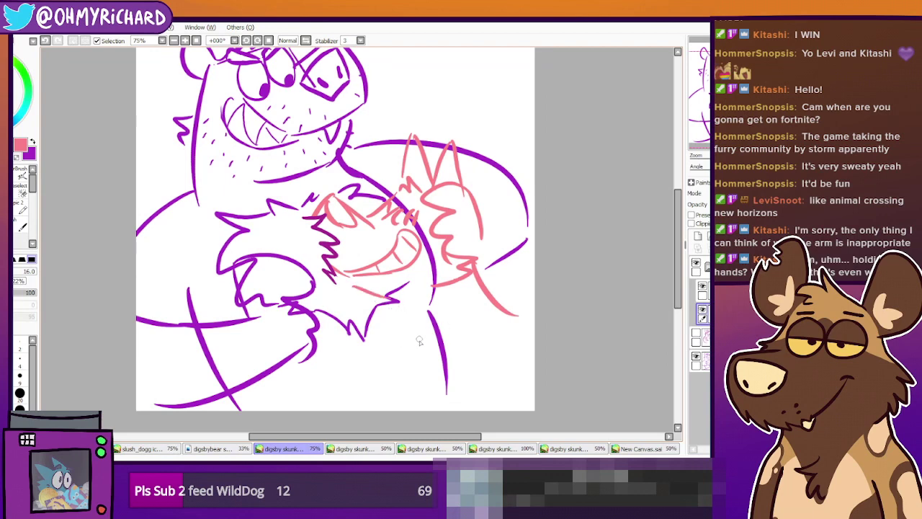
left_click_drag(389, 299, 469, 413)
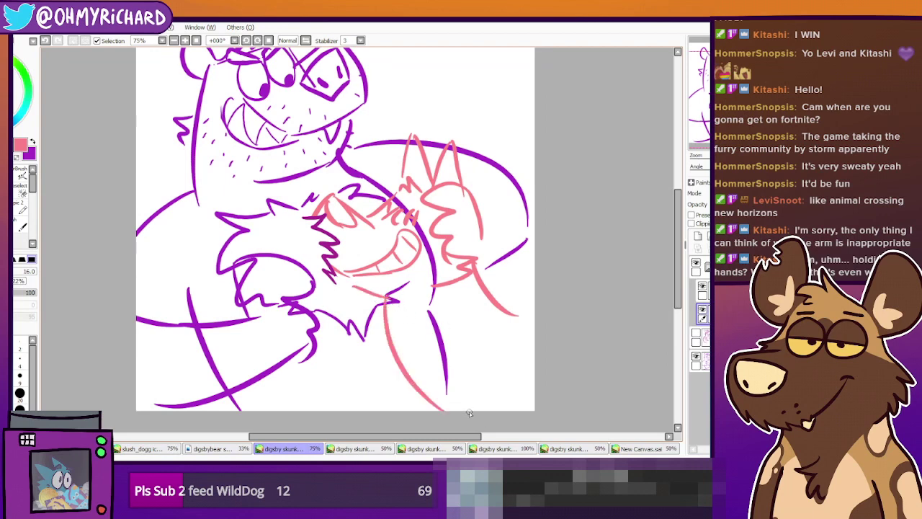
Draw the YCH figure's near arm ending in a fingered paw, and add outer lines behind its back toward the canvas edge
mouse_move(405, 341)
left_mouse_down()
mouse_move(481, 398)
mouse_move(493, 376)
mouse_move(478, 377)
mouse_move(427, 306)
left_mouse_up()
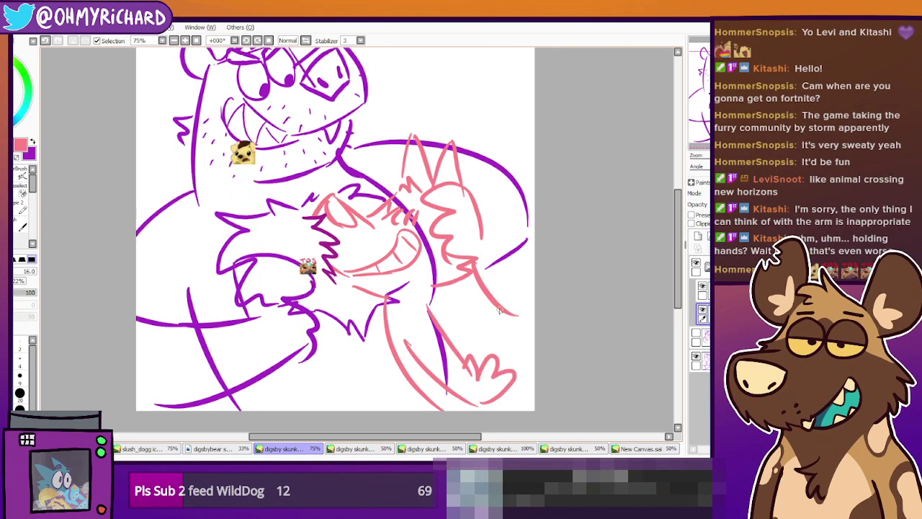
left_click_drag(513, 281, 532, 334)
left_click_drag(497, 253, 520, 288)
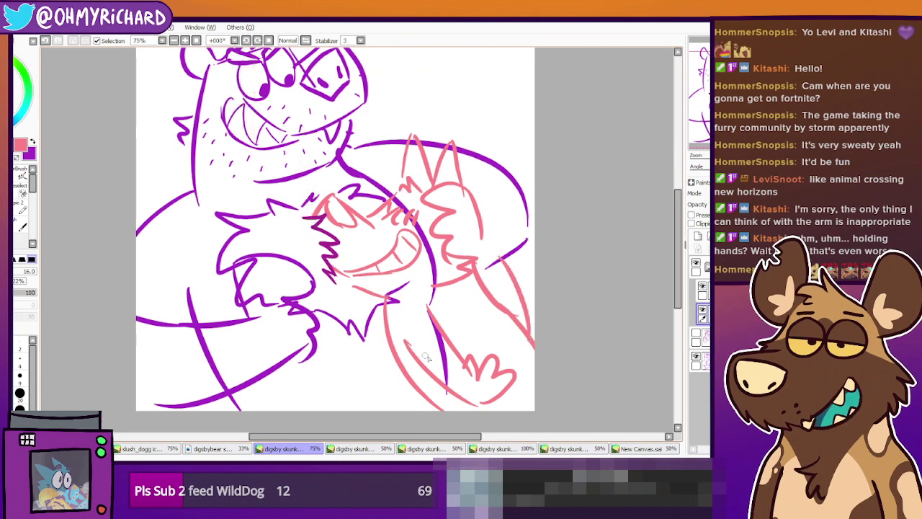
left_click_drag(491, 306, 520, 319)
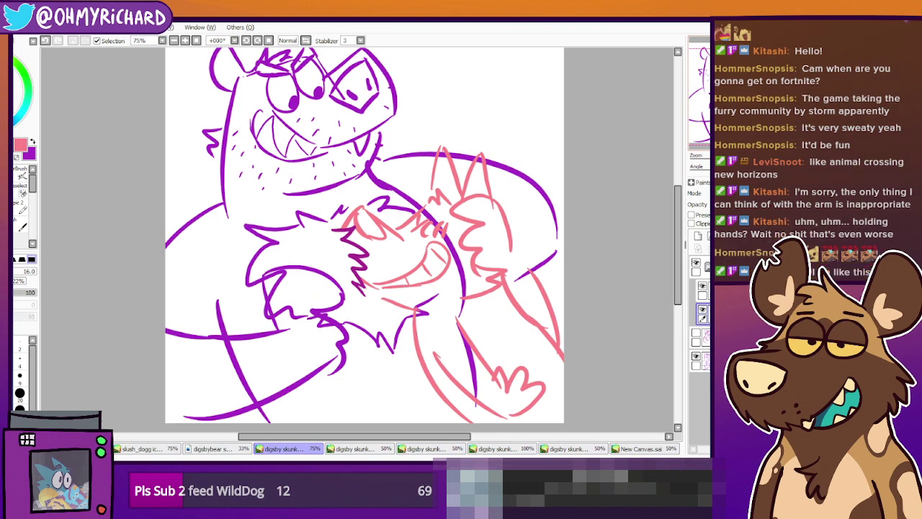
Add a new layer above the bear's lines and fill the YCH figure's head, ears and upper body with pale pink at brush size 40
left_click_drag(616, 199, 593, 219)
left_click(19, 169)
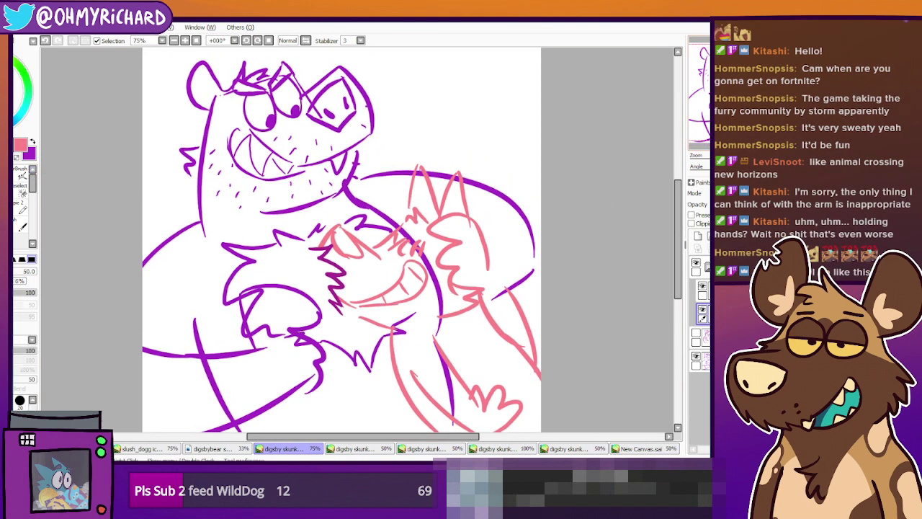
left_click(701, 355)
left_click(12, 175)
left_click(33, 143)
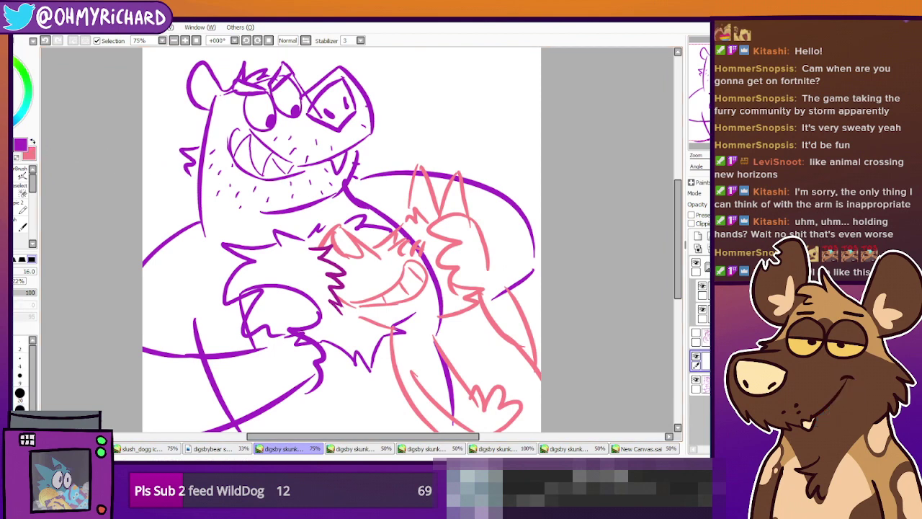
left_click(33, 144)
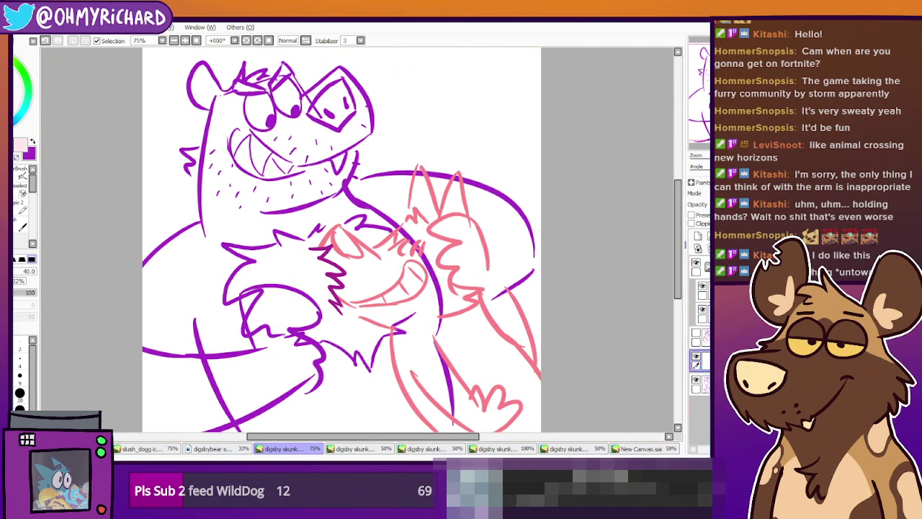
mouse_move(377, 264)
left_mouse_down()
mouse_move(417, 239)
mouse_move(415, 270)
mouse_move(437, 277)
mouse_move(430, 330)
mouse_move(419, 245)
mouse_move(394, 248)
left_mouse_up()
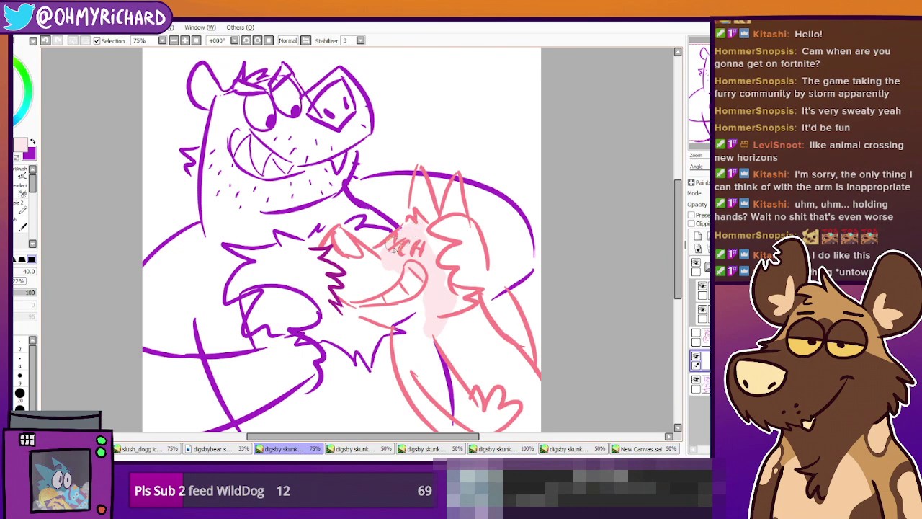
mouse_move(438, 332)
left_mouse_down()
mouse_move(411, 270)
mouse_move(368, 296)
mouse_move(376, 313)
mouse_move(383, 277)
mouse_move(355, 250)
mouse_move(340, 250)
mouse_move(344, 293)
mouse_move(357, 247)
left_mouse_up()
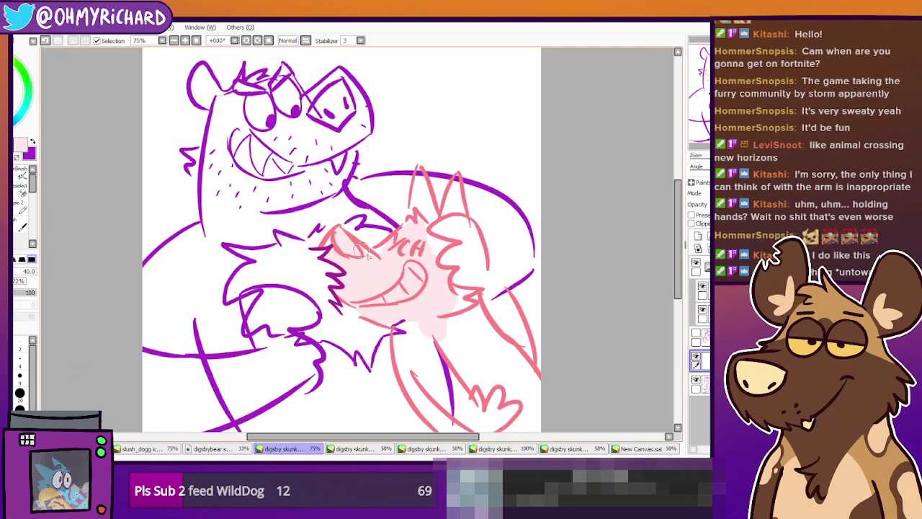
mouse_move(428, 213)
left_mouse_down()
mouse_move(416, 173)
mouse_move(429, 223)
mouse_move(453, 189)
mouse_move(459, 218)
left_mouse_up()
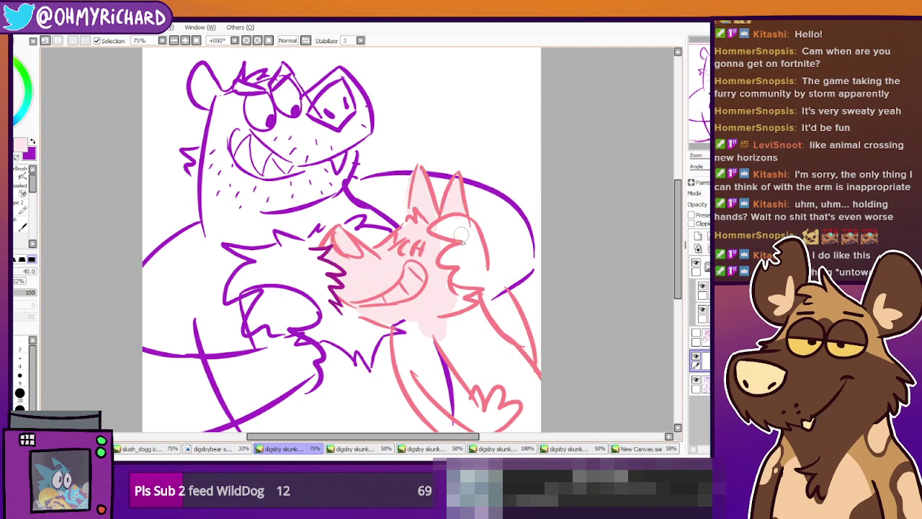
mouse_move(454, 307)
left_mouse_down()
mouse_move(426, 346)
mouse_move(400, 344)
mouse_move(438, 377)
mouse_move(449, 351)
mouse_move(471, 338)
mouse_move(497, 344)
left_mouse_up()
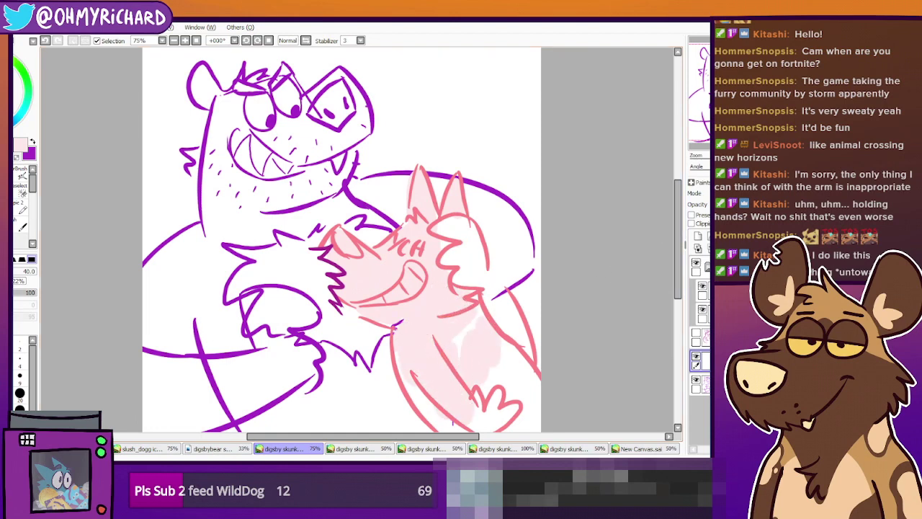
Examine the whole hugging sketch zoomed out, followed by the next two digsby skunk bear sketches
scroll(511, 238, "down", 1)
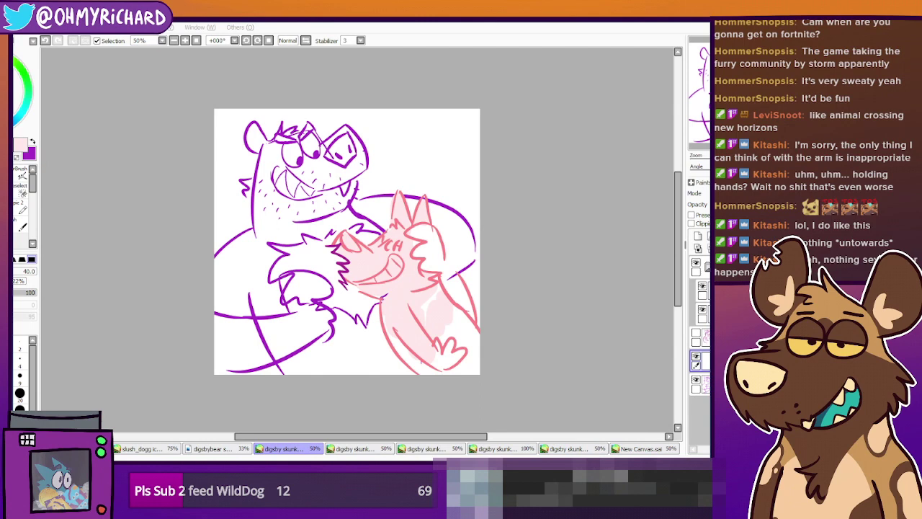
left_click(389, 449)
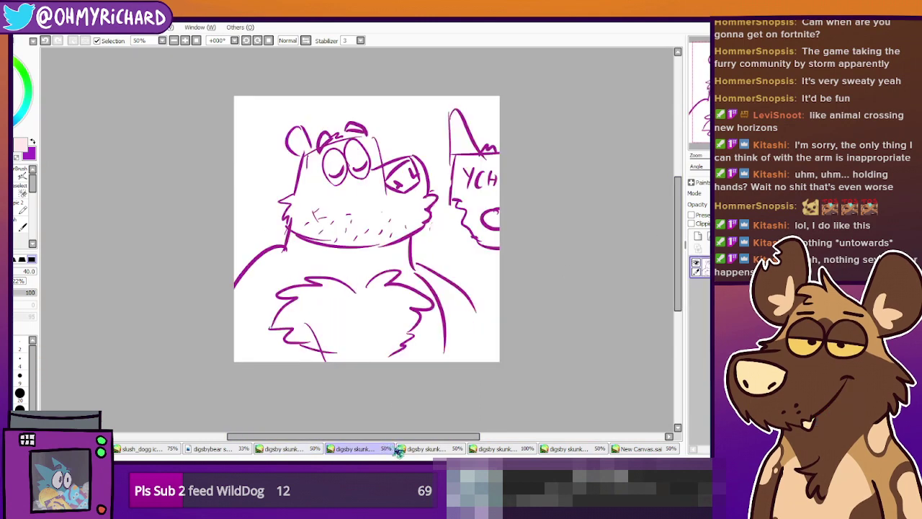
key("Page_Up")
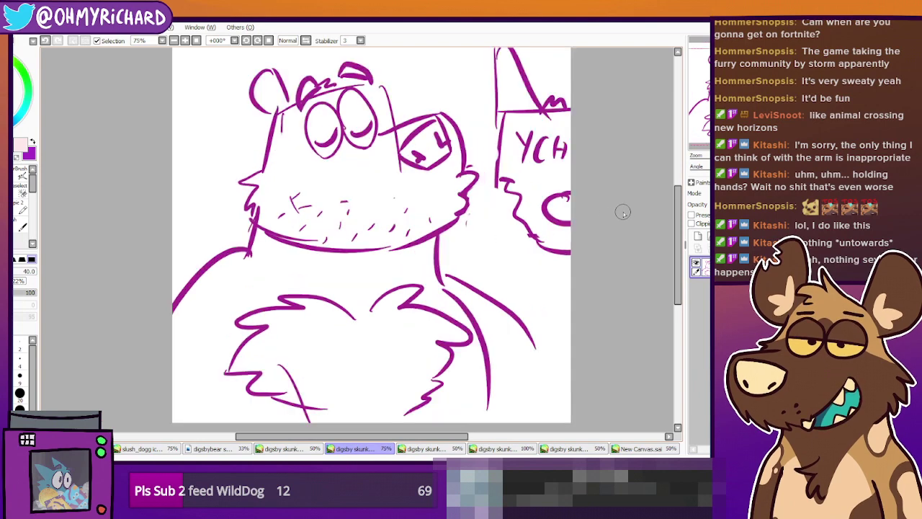
key("Page_Down")
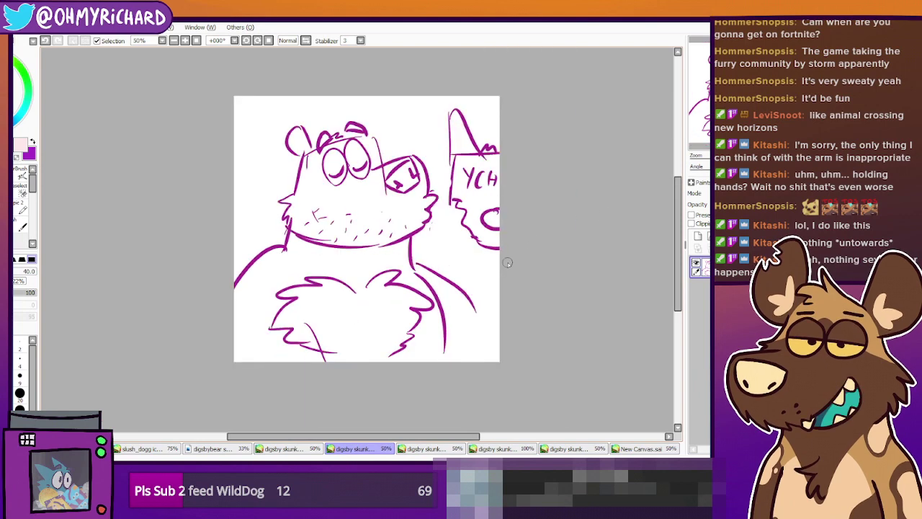
left_click_drag(546, 161, 542, 141)
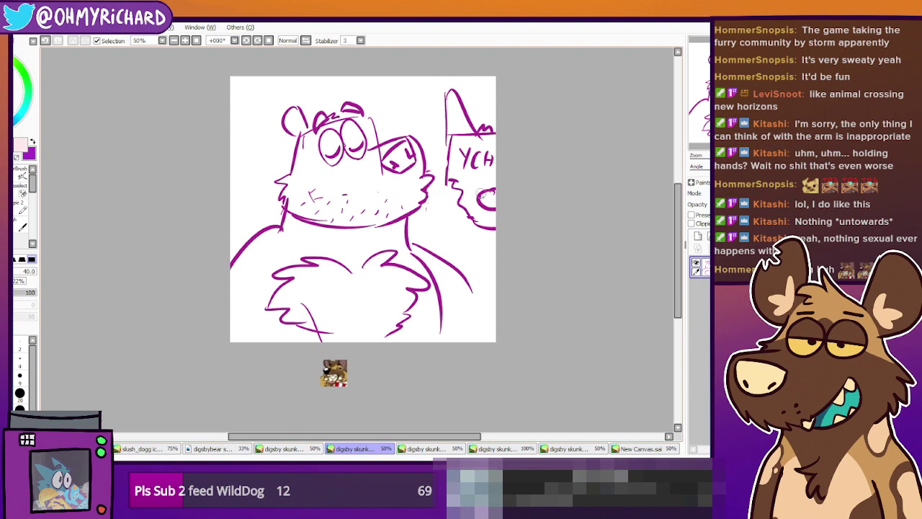
left_click(426, 449)
left_click(426, 451)
left_click(426, 451)
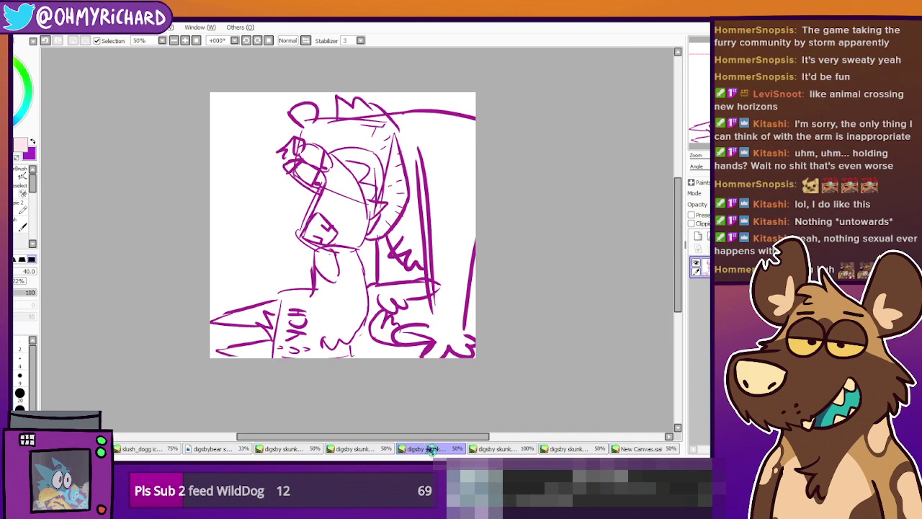
Check the sketch of the bear kneeling beside the YCH figure and fade its lines by lowering the layer opacity
left_click_drag(429, 282, 399, 296)
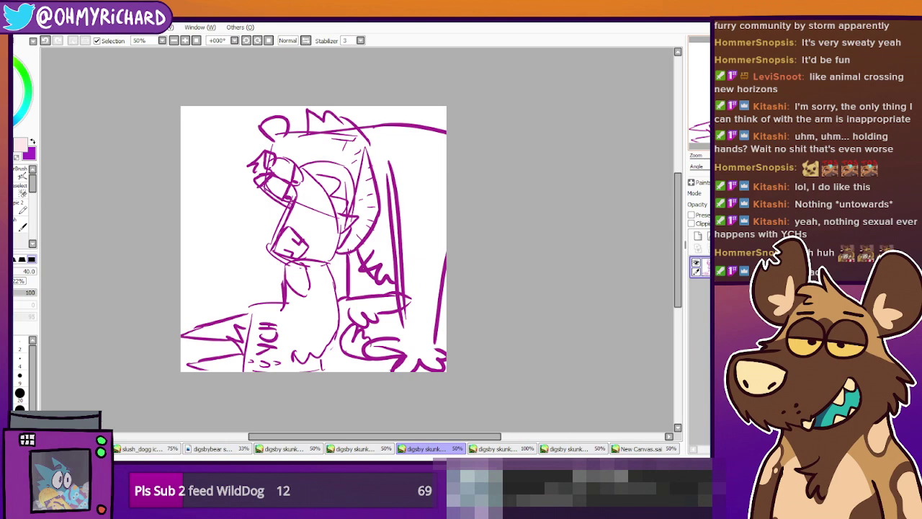
key("h")
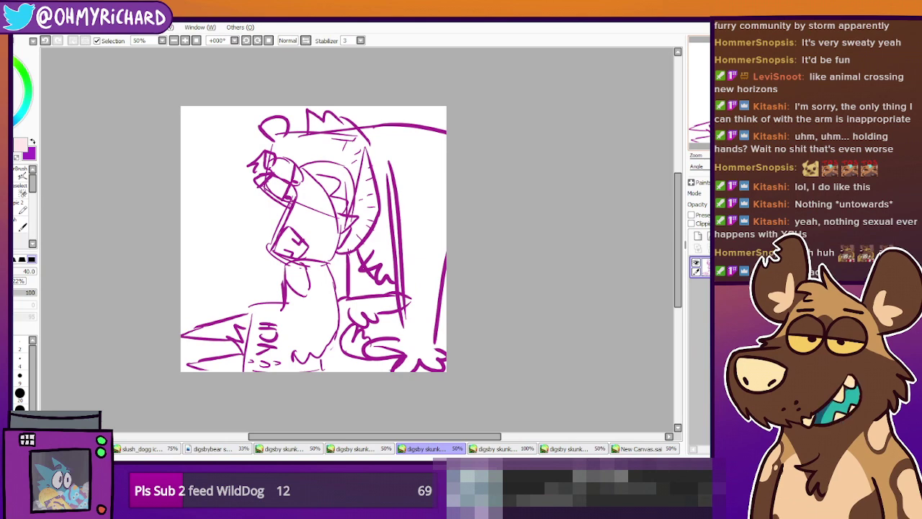
key("h")
mouse_move(342, 265)
left_mouse_down()
mouse_move(210, 265)
mouse_move(344, 266)
left_mouse_up()
mouse_move(383, 301)
left_mouse_down()
mouse_move(383, 293)
mouse_move(382, 302)
left_mouse_up()
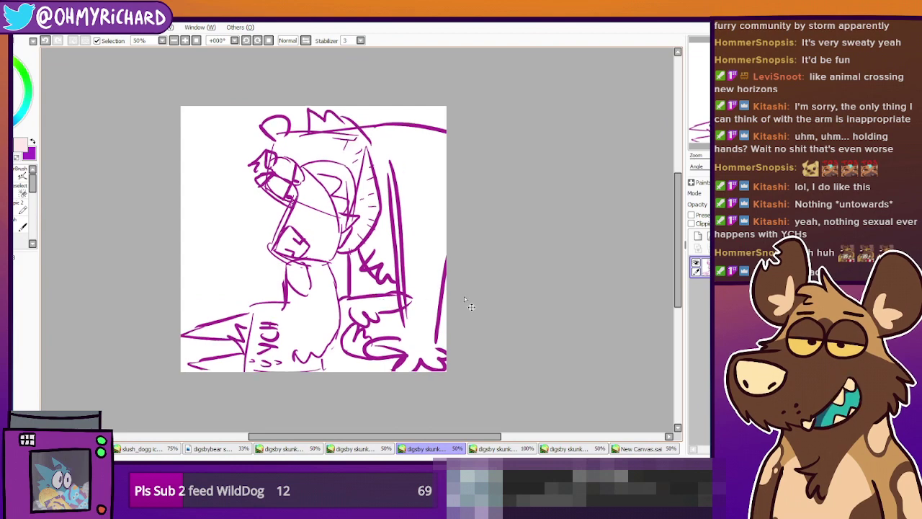
key("h")
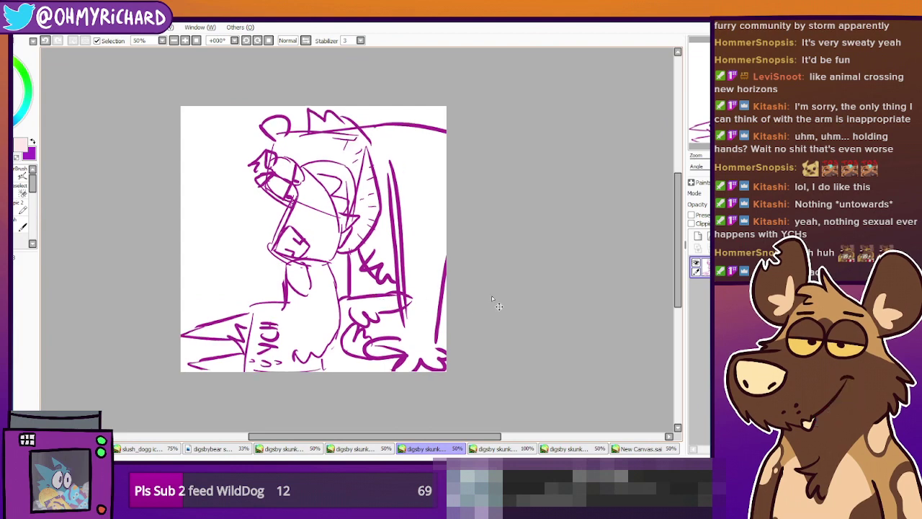
key("h")
key("h")
key("h")
left_click_drag(166, 131, 164, 123)
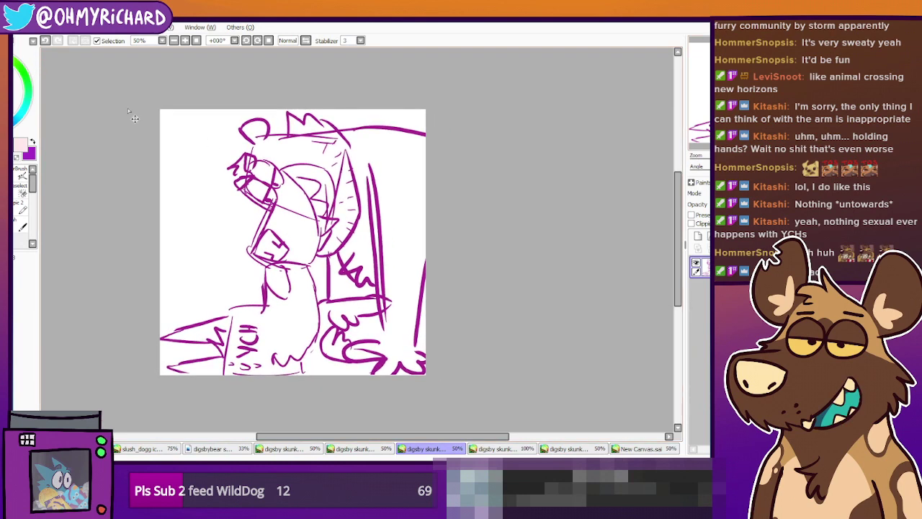
left_click(5, 192)
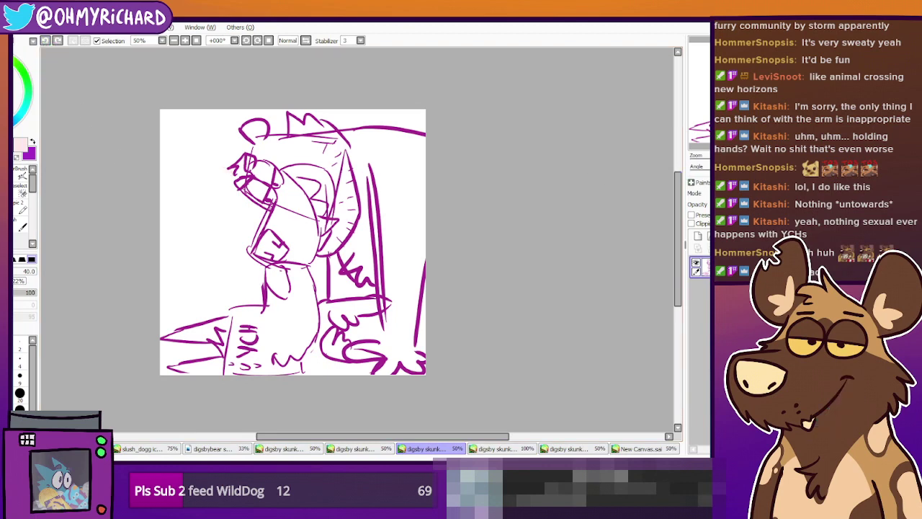
left_click(731, 204)
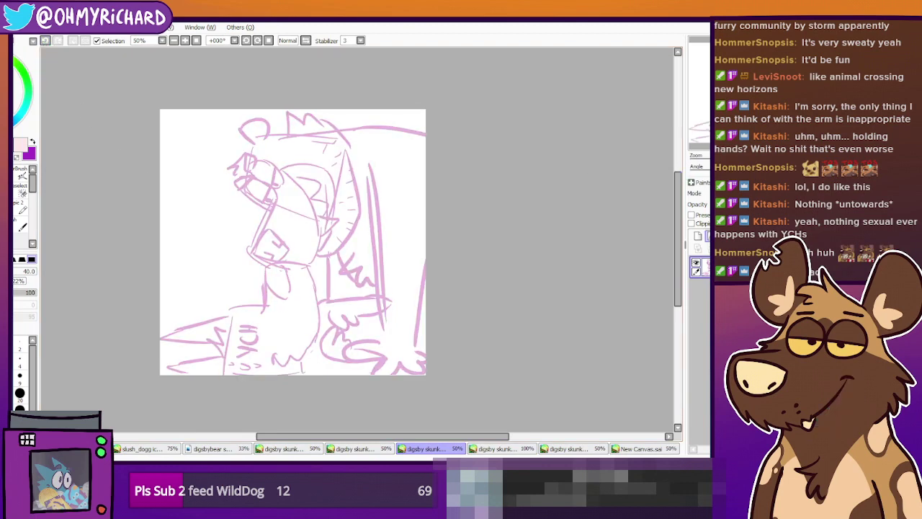
Switch to the next digsby skunk sketch, with the grinning bear facing the YCH figure, and fade the bear's line layer
left_click(500, 448)
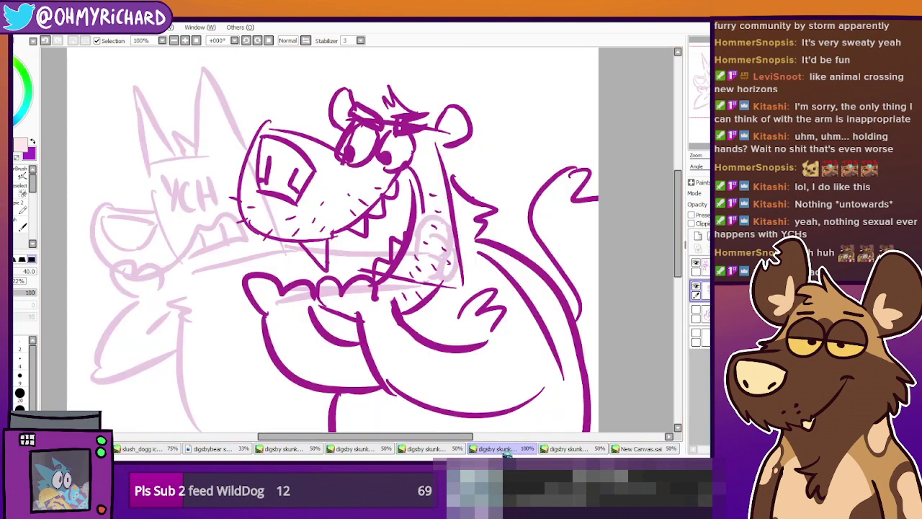
left_click_drag(447, 288, 441, 277)
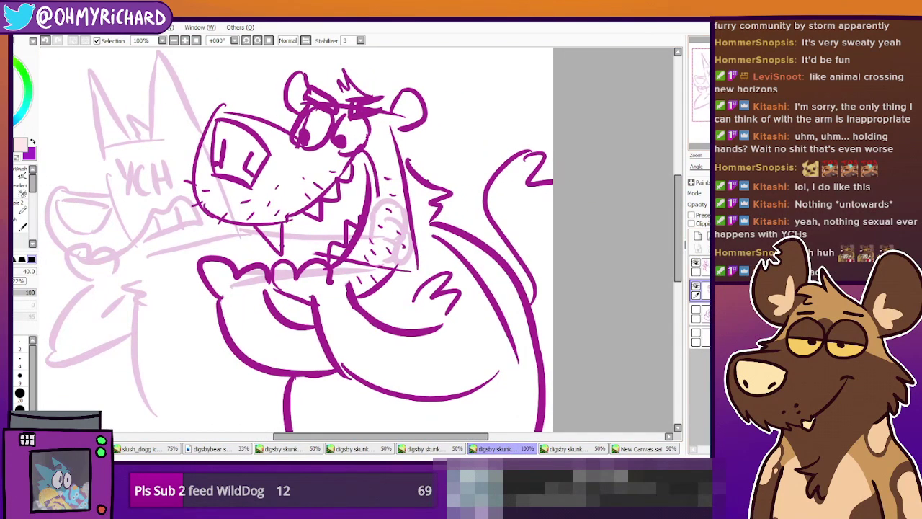
scroll(239, 243, "down", 1)
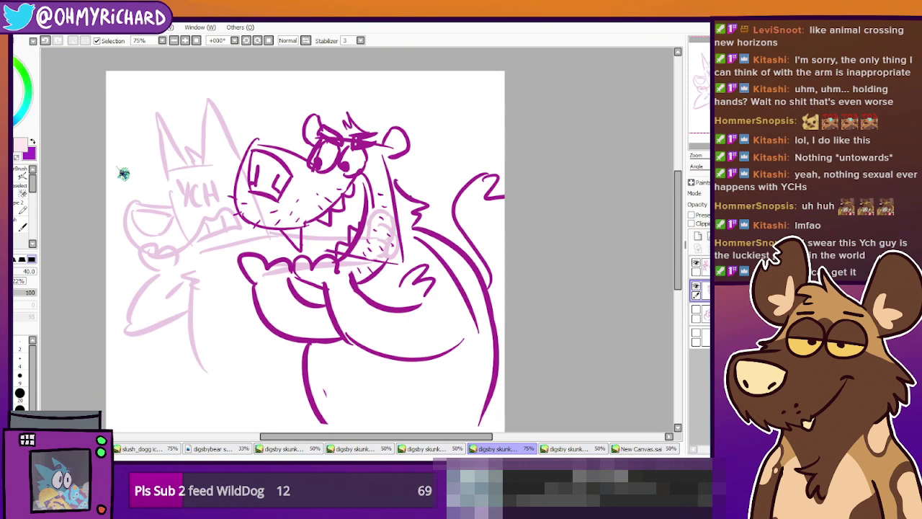
left_click(8, 209)
left_click(696, 286)
left_click(696, 286)
left_click(697, 286)
left_click(697, 286)
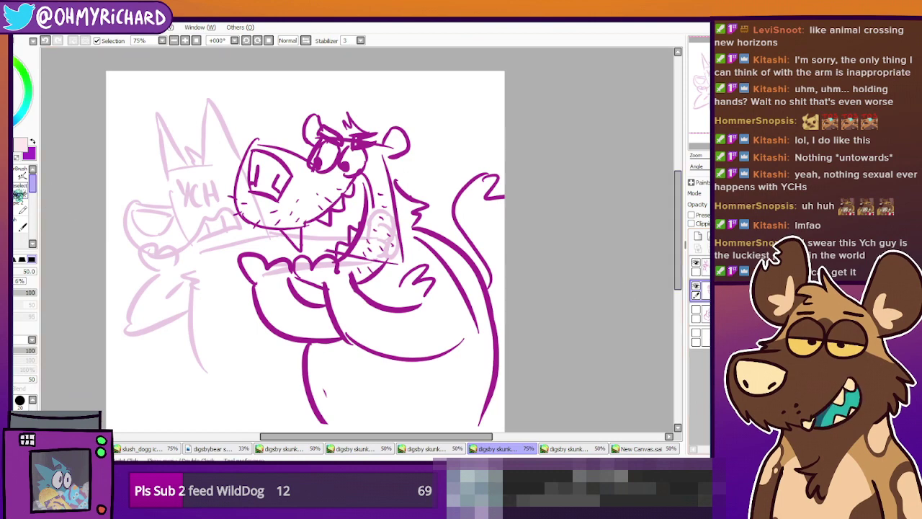
left_click(16, 210)
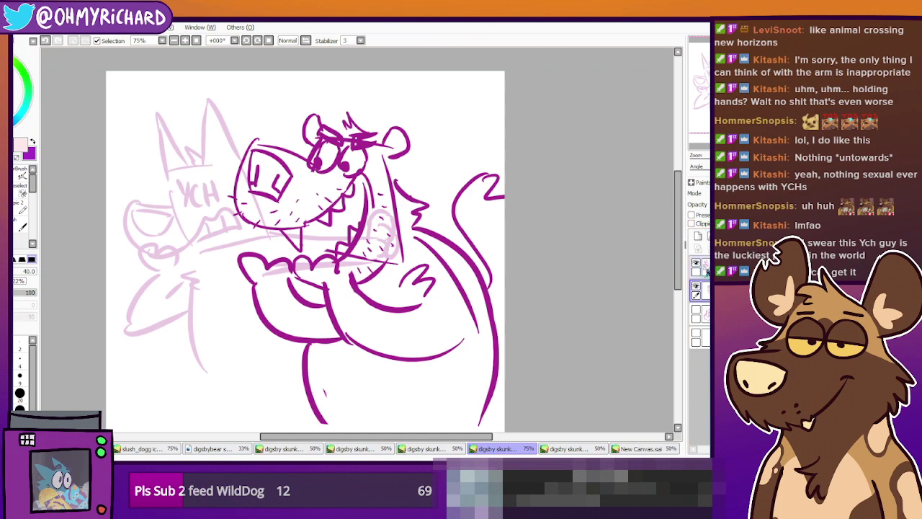
left_click(708, 204)
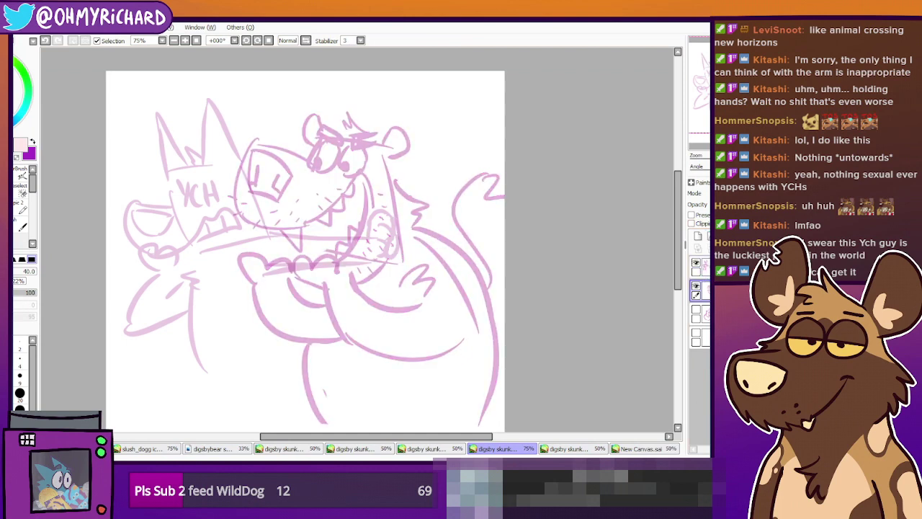
Add a new layer directly above the bear's faded lines and set the brush to purple at size 20
key("x")
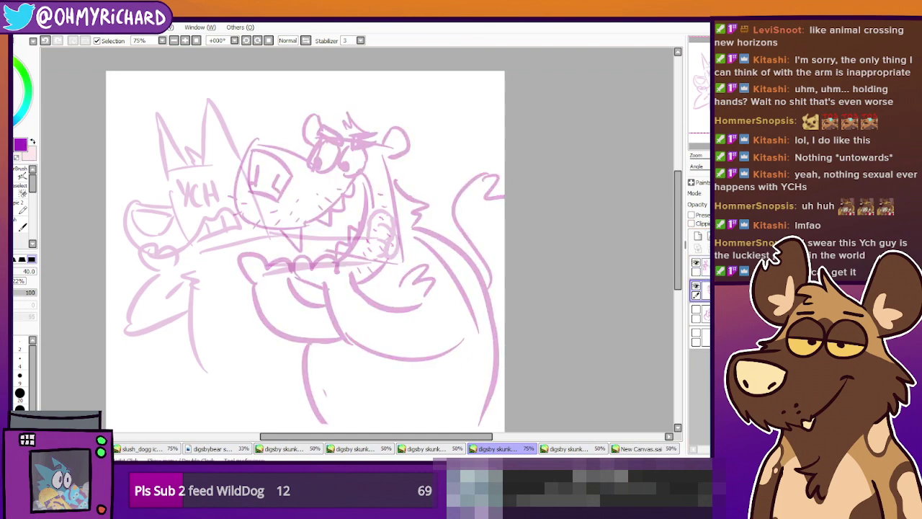
left_click(696, 286)
left_click(696, 286)
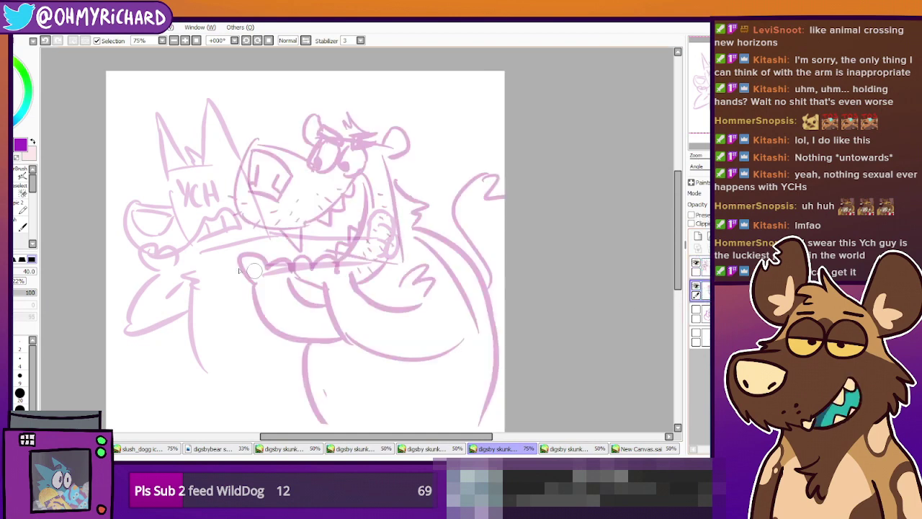
left_click_drag(395, 181, 426, 212)
key("ctrl+z")
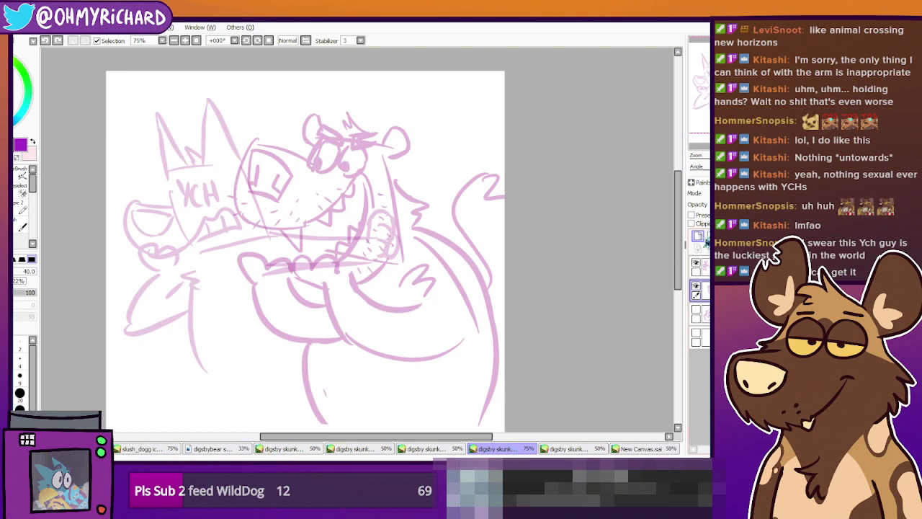
left_click(700, 239)
left_click(21, 395)
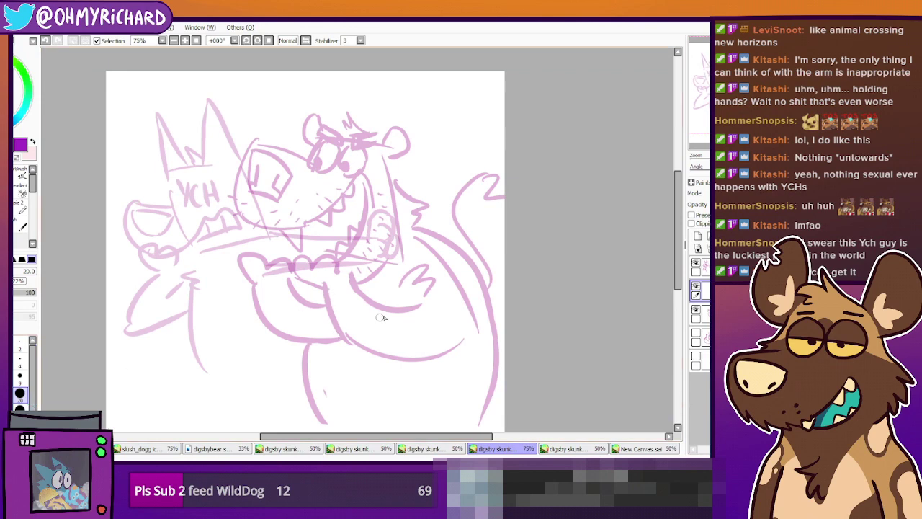
left_click(696, 264)
left_click(697, 265)
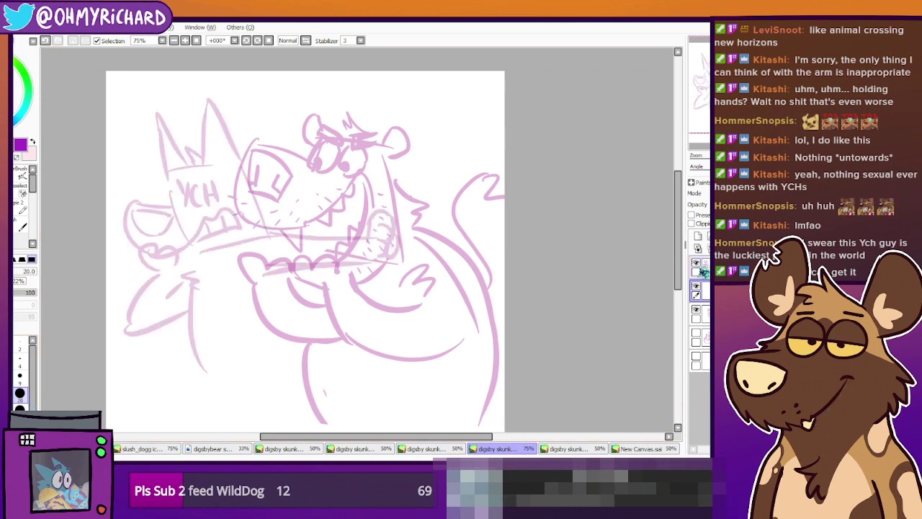
left_click(699, 270)
left_click(700, 271)
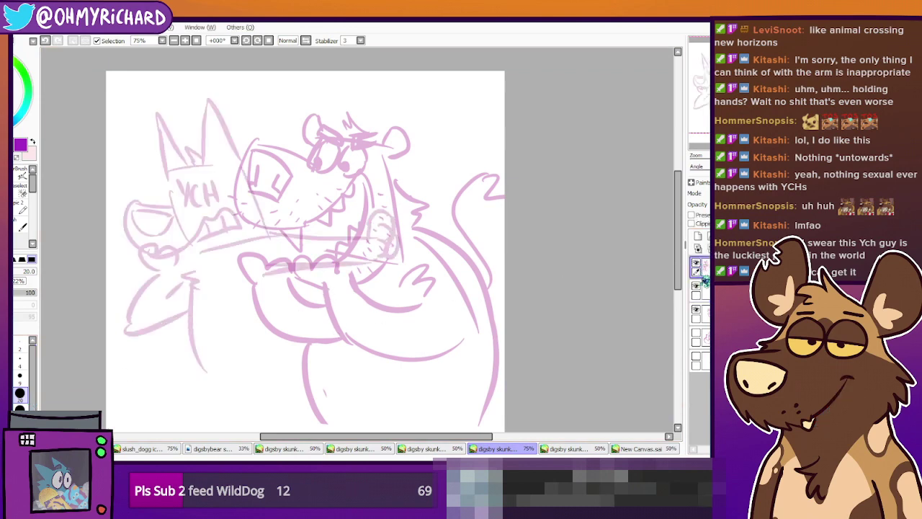
left_click(700, 314)
left_click(700, 290)
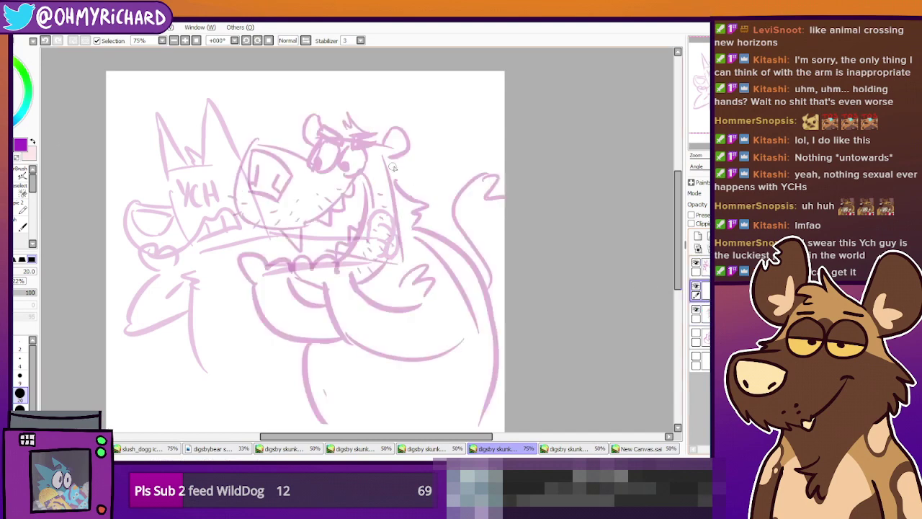
Draw the curved back of the bear's neck in purple from below the ear to the shoulder, redoing the stroke
left_click_drag(391, 154, 425, 229)
key("ctrl+z")
left_click_drag(394, 160, 429, 233)
key("ctrl+z")
left_click_drag(391, 160, 429, 234)
key("ctrl+z")
left_click_drag(394, 163, 430, 235)
key("ctrl+z")
mouse_move(393, 162)
left_mouse_down()
mouse_move(429, 234)
mouse_move(495, 296)
left_mouse_up()
key("ctrl+z")
Draw the bear's rounded back outline from the base of the neck down toward the hip, redoing the stroke
left_click_drag(425, 231, 501, 349)
key("ctrl+z")
mouse_move(424, 229)
left_mouse_down()
mouse_move(469, 268)
mouse_move(497, 368)
left_mouse_up()
key("ctrl+z")
mouse_move(420, 226)
left_mouse_down()
mouse_move(465, 263)
mouse_move(490, 381)
left_mouse_up()
key("ctrl+z")
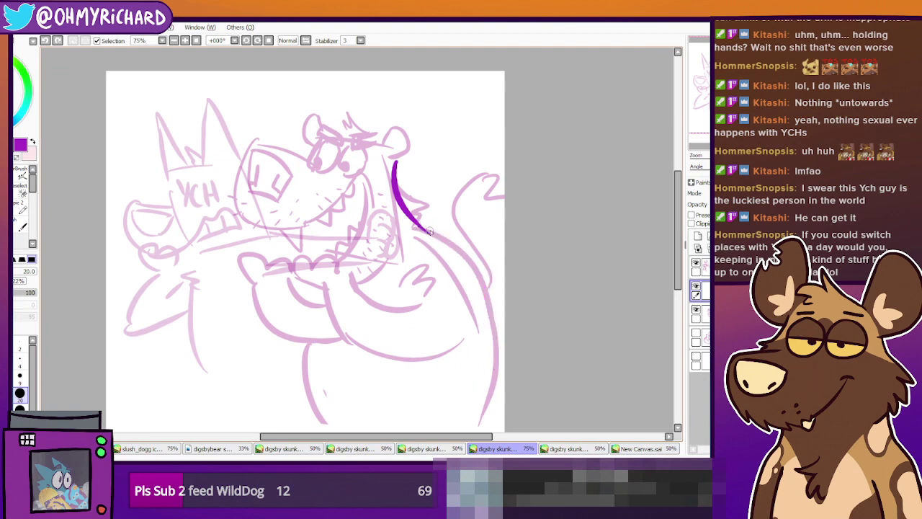
left_click_drag(421, 225, 493, 380)
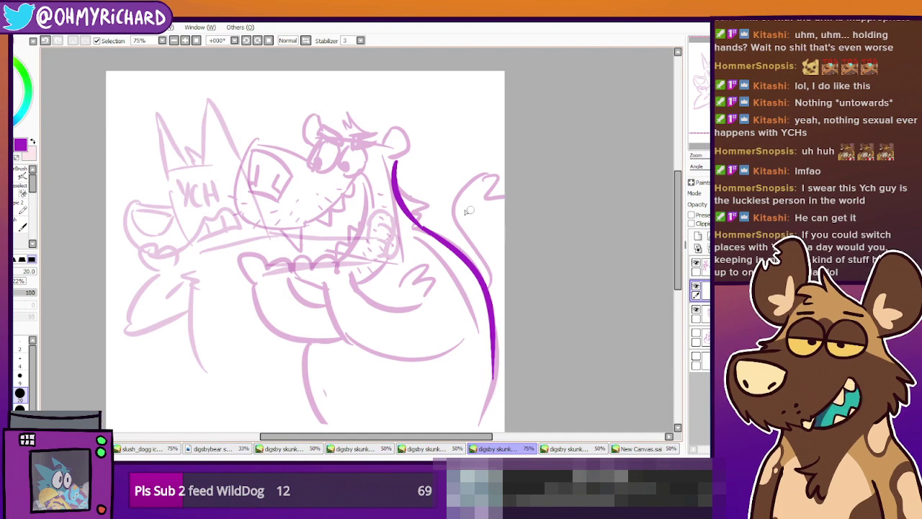
Draw a spiky fur tuft on the back of the bear's neck and erase the neck line inside it
left_click_drag(425, 289, 392, 311)
mouse_move(366, 207)
left_mouse_down()
mouse_move(390, 214)
mouse_move(395, 249)
left_mouse_up()
key("ctrl+z")
mouse_move(366, 208)
left_mouse_down()
mouse_move(397, 216)
mouse_move(383, 226)
mouse_move(386, 260)
left_mouse_up()
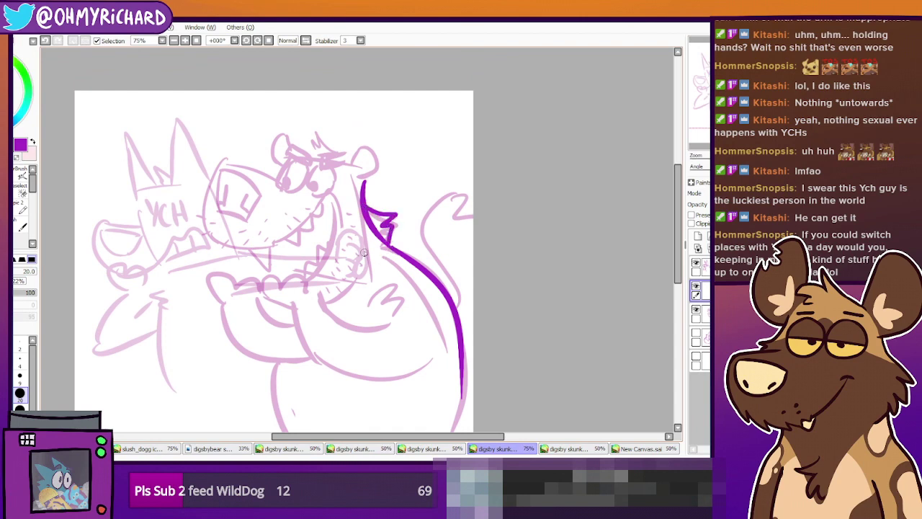
key("ctrl+z")
mouse_move(360, 203)
left_mouse_down()
mouse_move(386, 213)
mouse_move(382, 245)
left_mouse_up()
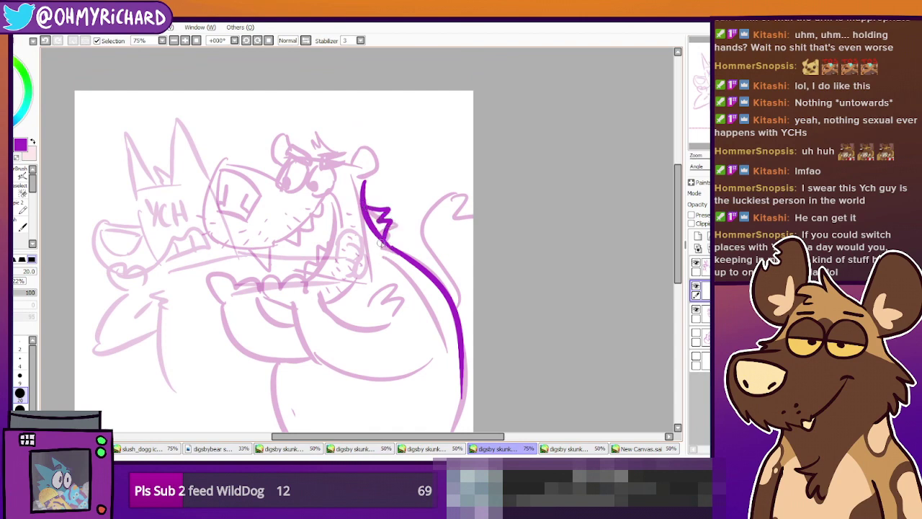
left_click(24, 209)
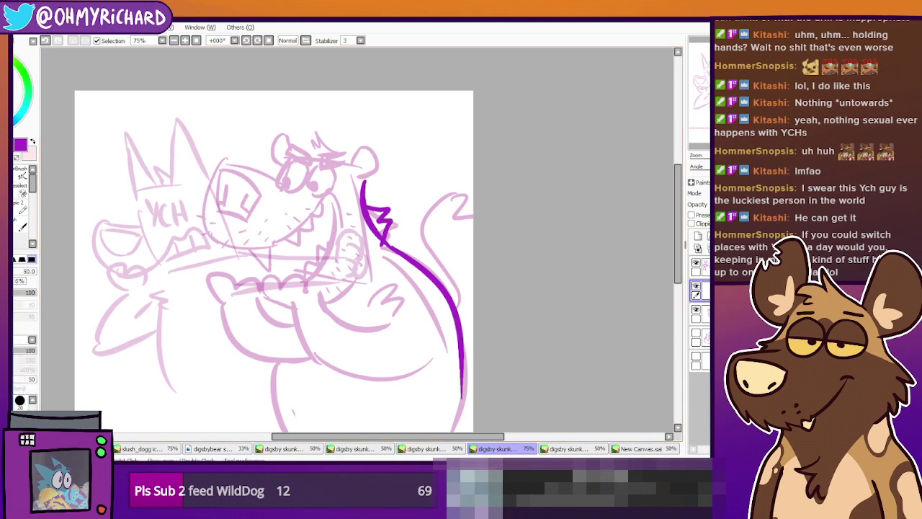
left_click_drag(378, 244, 376, 231)
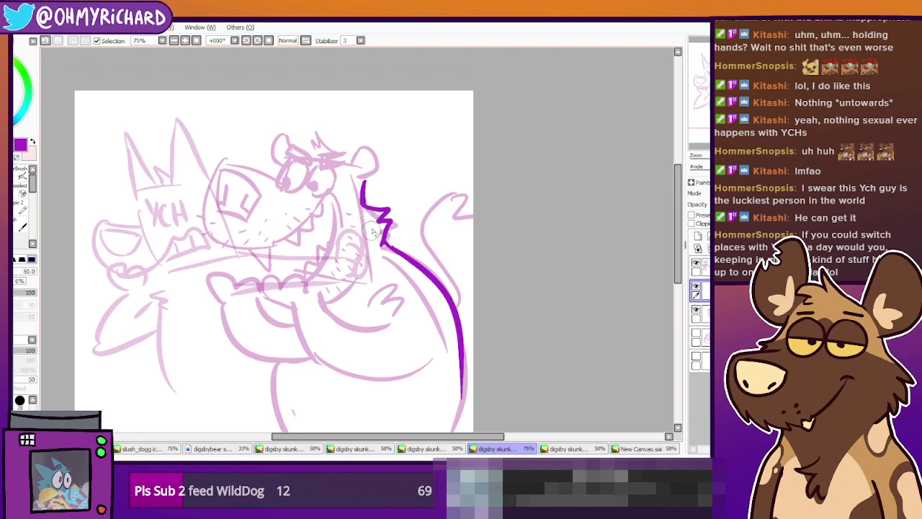
Draw the bear's elbow curving from the back line round to the underside of the near arm, redoing the stroke
left_click(20, 178)
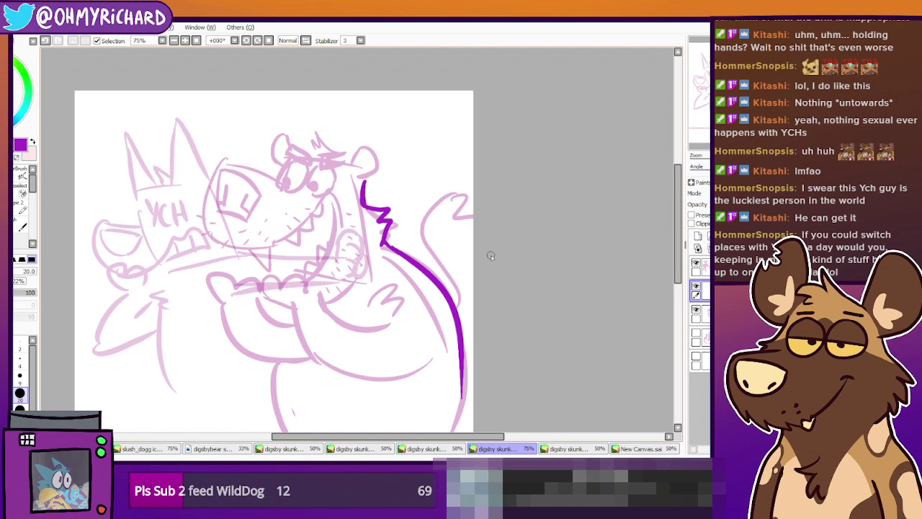
left_click_drag(429, 344, 457, 313)
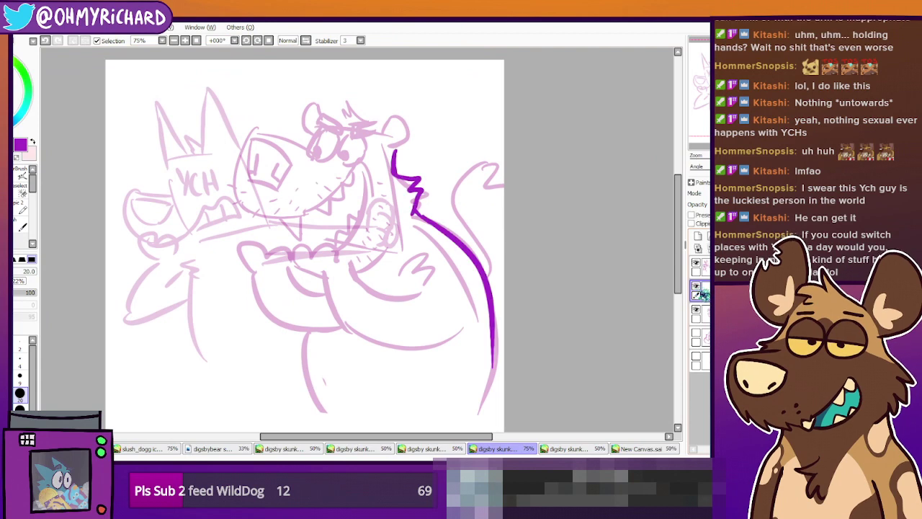
left_click_drag(329, 280, 446, 330)
key("ctrl+z")
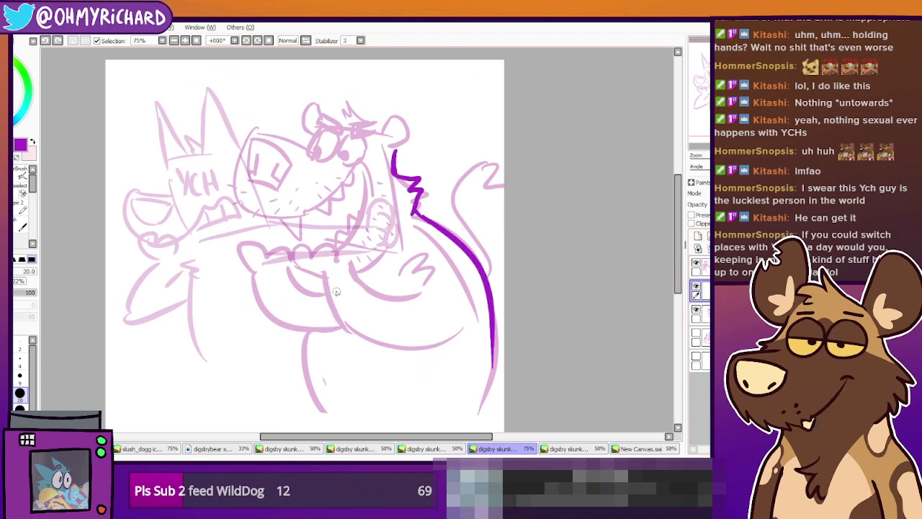
left_click_drag(329, 275, 469, 317)
key("ctrl+z")
left_click_drag(330, 276, 470, 325)
key("ctrl+z")
mouse_move(329, 277)
left_mouse_down()
mouse_move(403, 357)
mouse_move(469, 326)
left_mouse_up()
key("ctrl+z")
mouse_move(327, 277)
left_mouse_down()
mouse_move(476, 262)
mouse_move(471, 329)
left_mouse_up()
key("ctrl+z")
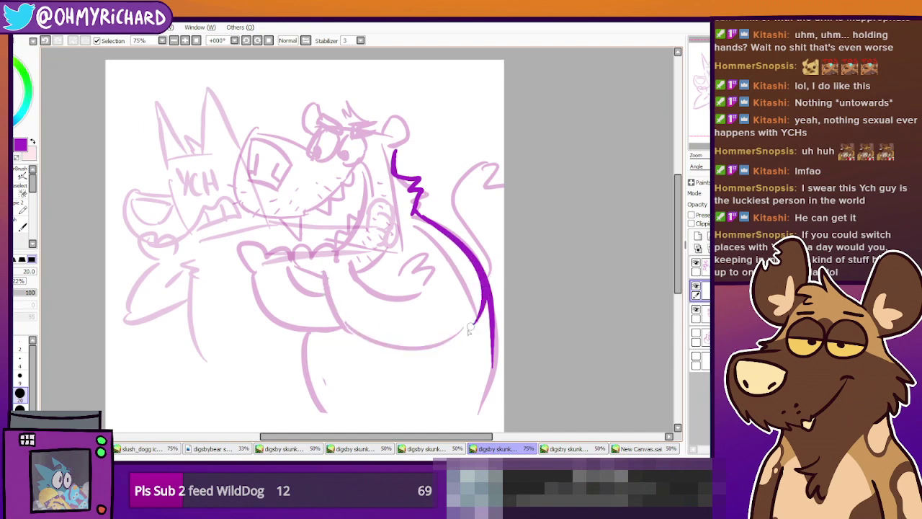
key("ctrl+z")
left_click_drag(466, 252, 439, 353)
key("ctrl+z")
left_click_drag(468, 258, 383, 343)
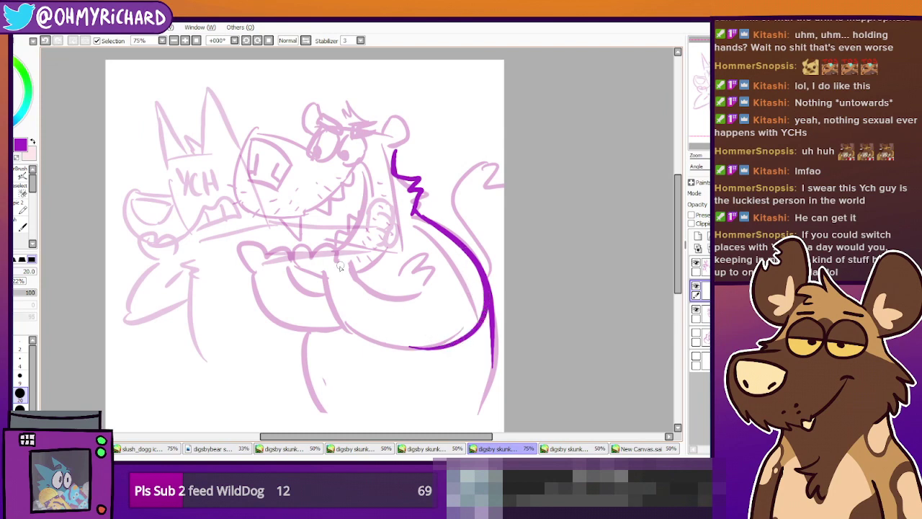
Draw the underside of the bear's near forearm from the wrist to the elbow curve, redoing the stroke
left_click_drag(325, 274, 411, 347)
key("ctrl+z")
mouse_move(325, 274)
left_mouse_down()
mouse_move(330, 322)
mouse_move(431, 353)
left_mouse_up()
key("ctrl+z")
mouse_move(325, 275)
left_mouse_down()
mouse_move(407, 349)
mouse_move(449, 340)
left_mouse_up()
key("ctrl+z")
left_click_drag(325, 274, 435, 341)
Draw the upper edge of the bear's near arm as a short curve below the jaw, redoing the stroke
left_click_drag(355, 276, 428, 297)
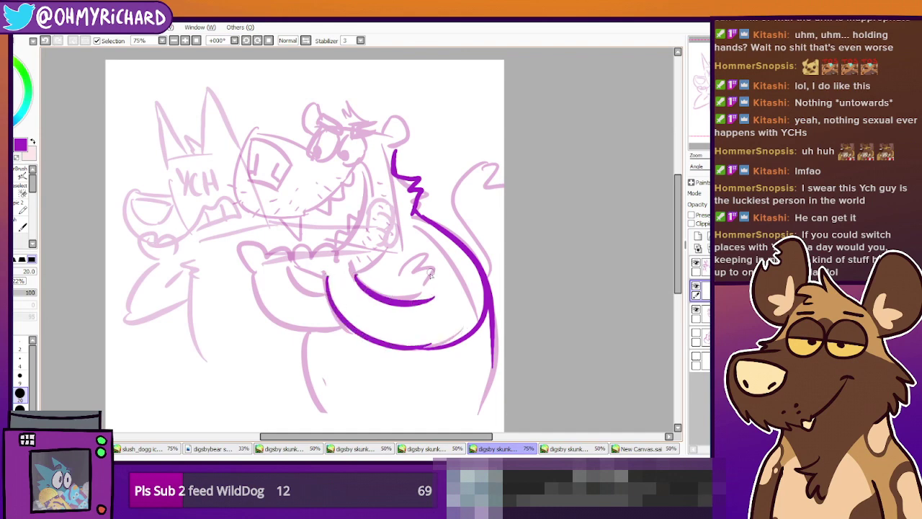
key("ctrl+z")
left_click_drag(358, 278, 431, 277)
key("ctrl+z")
mouse_move(353, 273)
left_mouse_down()
mouse_move(406, 299)
mouse_move(434, 281)
left_mouse_up()
key("ctrl+z")
mouse_move(351, 269)
left_mouse_down()
mouse_move(384, 297)
mouse_move(423, 282)
left_mouse_up()
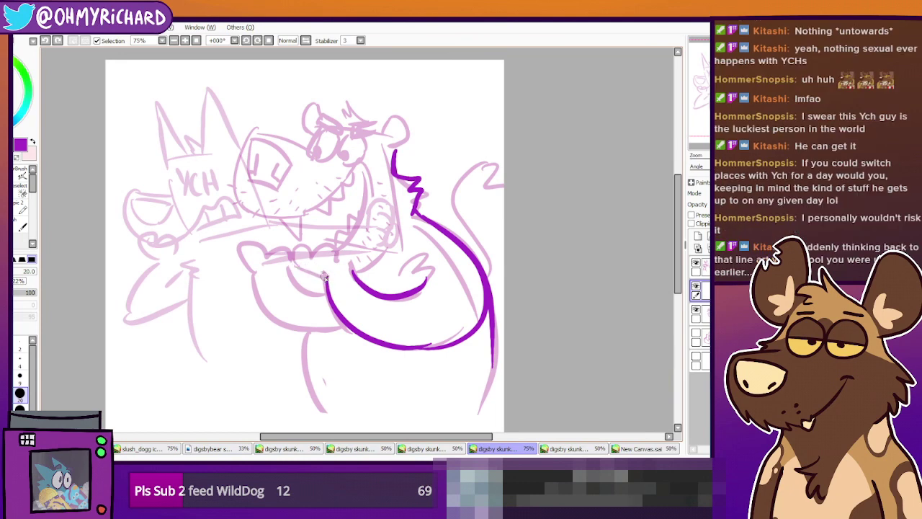
Draw the first rounded finger of the bear's near hand at the sketched fingertips, redoing the stroke until it fits
mouse_move(328, 277)
left_mouse_down()
mouse_move(302, 255)
mouse_move(296, 260)
mouse_move(299, 250)
mouse_move(315, 264)
mouse_move(312, 272)
mouse_move(296, 267)
mouse_move(316, 249)
mouse_move(306, 272)
mouse_move(292, 254)
mouse_move(310, 258)
mouse_move(309, 275)
mouse_move(292, 250)
mouse_move(310, 236)
left_mouse_up()
key("ctrl+z")
key("ctrl+z")
key("ctrl+z")
key("ctrl+z")
key("ctrl+z")
mouse_move(314, 243)
left_mouse_down()
mouse_move(292, 257)
mouse_move(309, 271)
mouse_move(313, 237)
mouse_move(298, 274)
mouse_move(316, 275)
mouse_move(305, 238)
mouse_move(295, 262)
left_mouse_up()
key("ctrl+z")
key("ctrl+z")
key("ctrl+z")
key("ctrl+z")
key("ctrl")
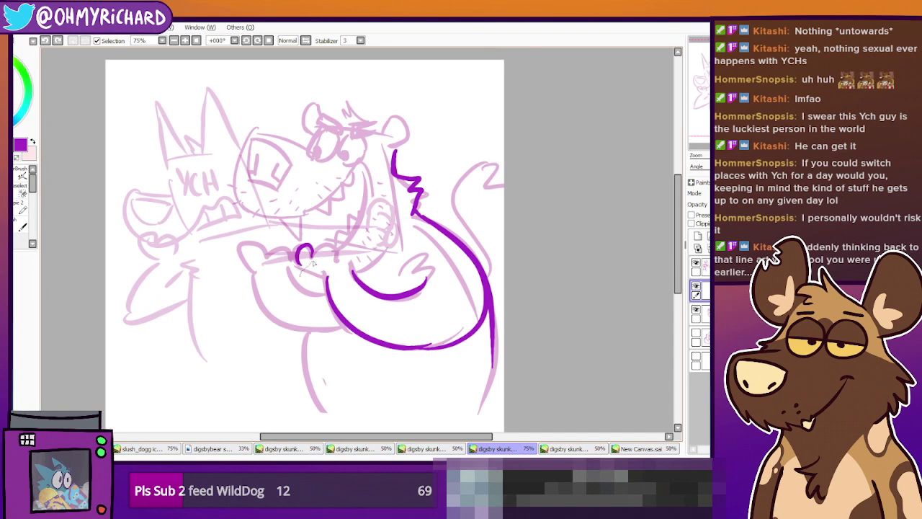
mouse_move(317, 240)
left_mouse_down()
mouse_move(295, 278)
mouse_move(301, 254)
left_mouse_up()
key("ctrl+d")
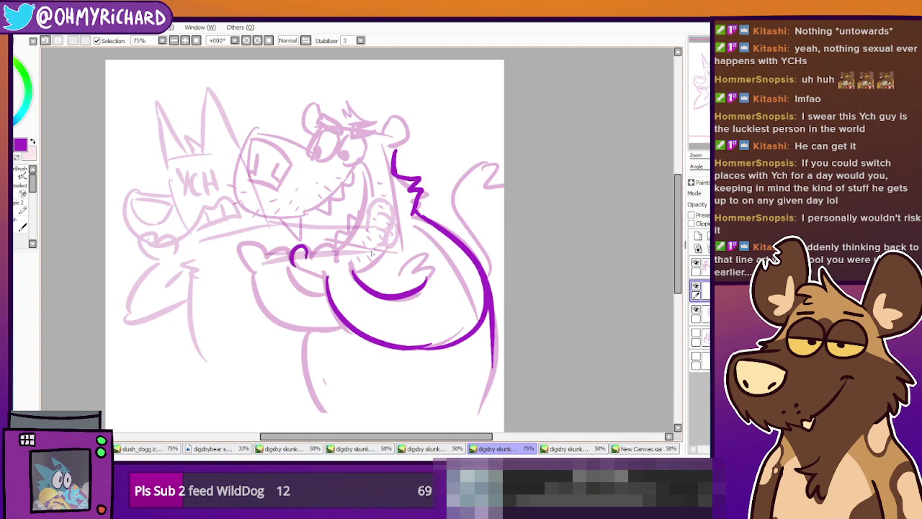
Draw the palm edge and remaining rounded fingers of the bear's near hand, joining them to the near forearm
left_click(25, 212)
left_click_drag(293, 263, 334, 281)
key("ctrl+z")
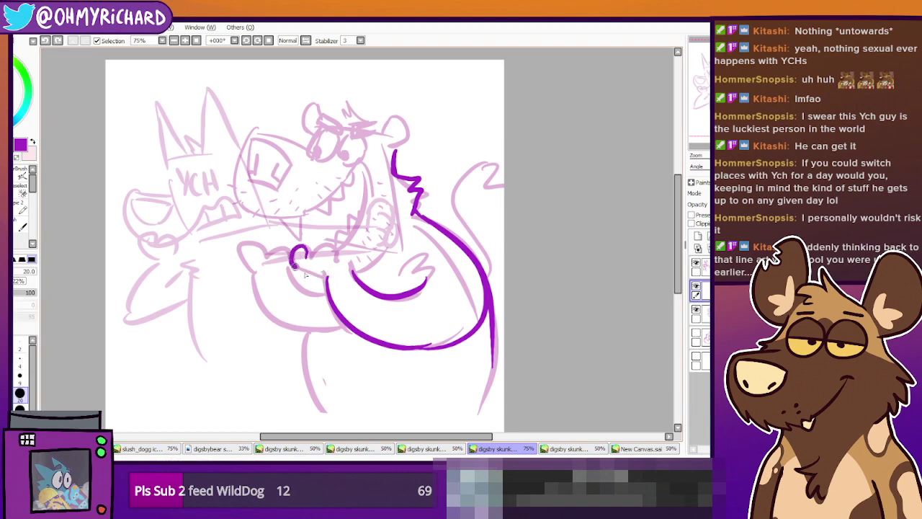
mouse_move(294, 266)
left_mouse_down()
mouse_move(333, 270)
mouse_move(307, 259)
mouse_move(319, 246)
mouse_move(326, 264)
mouse_move(308, 261)
mouse_move(319, 246)
mouse_move(328, 263)
mouse_move(307, 258)
mouse_move(311, 249)
mouse_move(324, 264)
mouse_move(307, 258)
mouse_move(333, 253)
mouse_move(323, 260)
mouse_move(332, 261)
mouse_move(335, 252)
mouse_move(307, 259)
mouse_move(336, 266)
left_mouse_up()
key("ctrl+z")
key("ctrl+z")
key("ctrl+z")
key("ctrl+z")
key("ctrl+z")
key("ctrl+z")
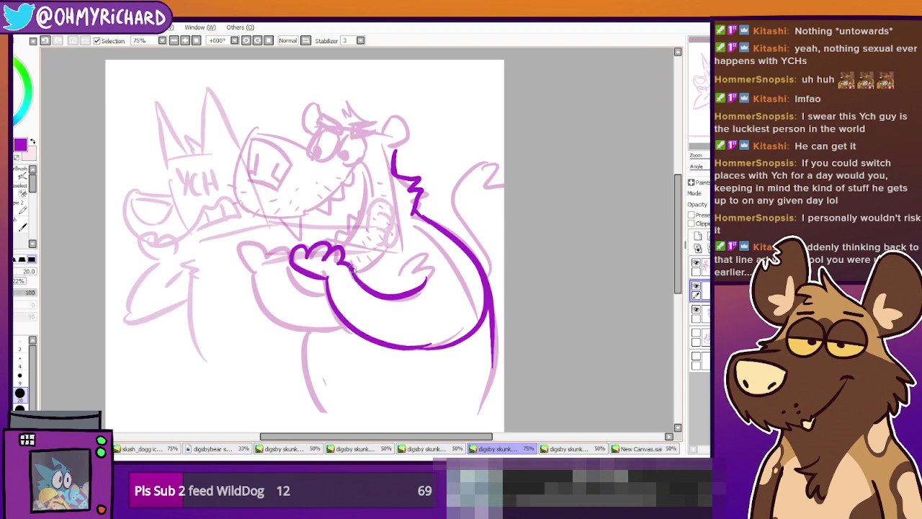
Draw the fingers of the bear's far hand and the curved underside of its far forearm, redoing the strokes
left_click_drag(381, 259, 412, 258)
mouse_move(284, 271)
left_mouse_down()
mouse_move(267, 251)
mouse_move(328, 255)
mouse_move(321, 270)
mouse_move(334, 311)
left_mouse_up()
key("ctrl+z")
key("ctrl+z")
key("ctrl+z")
key("ctrl+z")
mouse_move(283, 268)
left_mouse_down()
mouse_move(287, 306)
mouse_move(368, 330)
left_mouse_up()
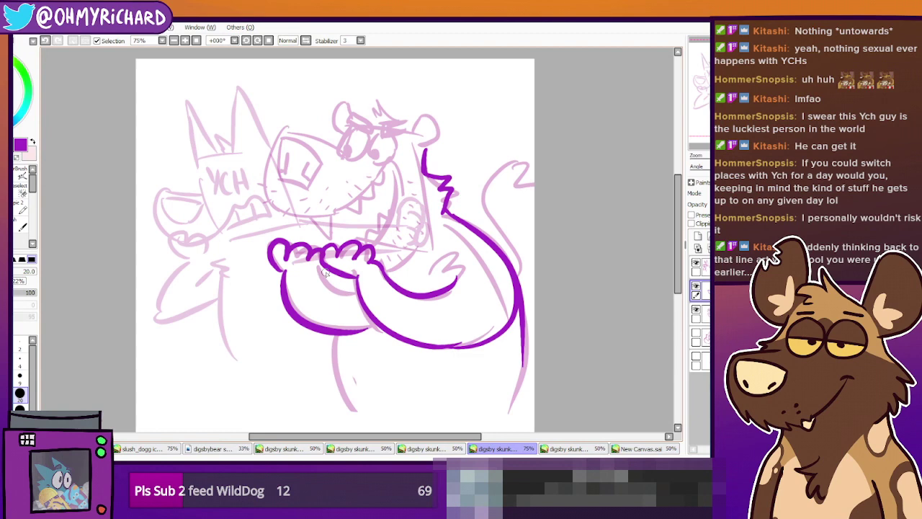
Try to draw a short curve under the bear's near hand along the sketched far arm
left_click_drag(322, 274, 359, 295)
key("ctrl+z")
key("ctrl+z")
left_click_drag(317, 269, 360, 287)
key("ctrl+z")
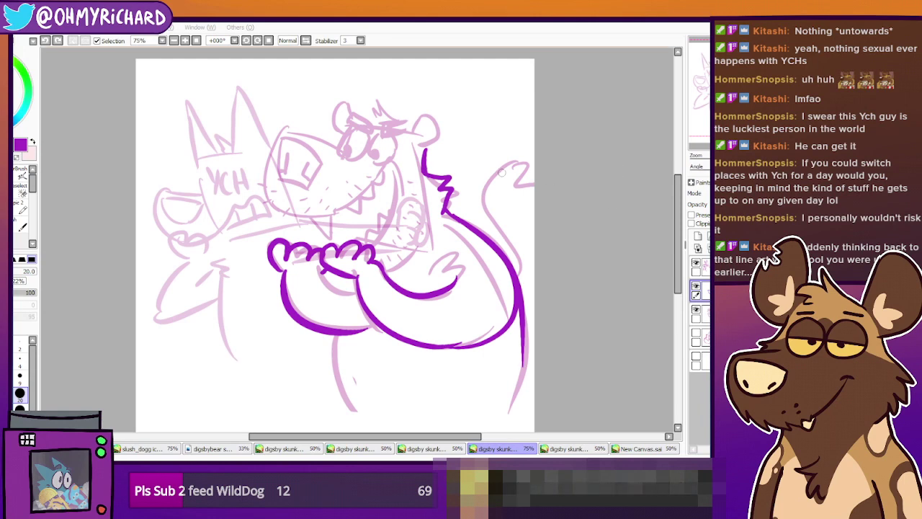
Rework the bear's far hand with a slimmer palm and remove the far forearm's underside line
left_click(15, 209)
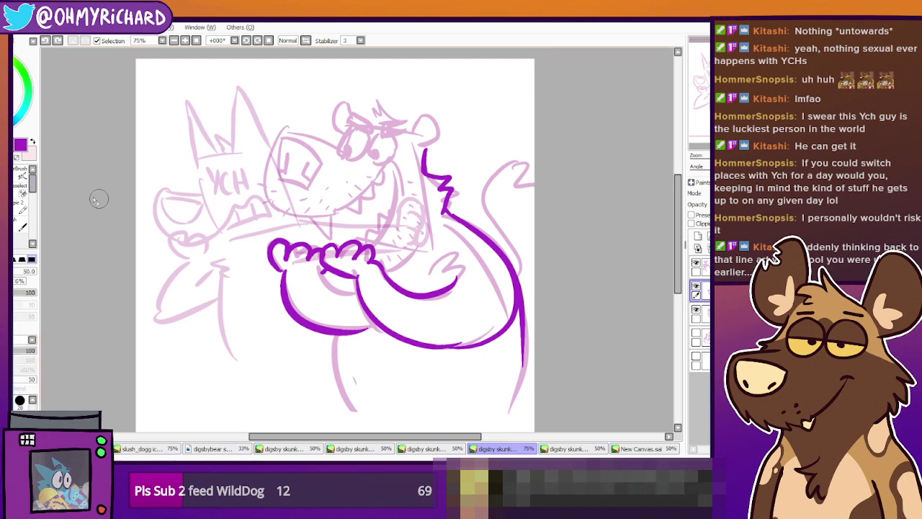
left_click_drag(310, 255, 311, 249)
mouse_move(313, 252)
left_mouse_down()
mouse_move(285, 246)
mouse_move(267, 268)
mouse_move(282, 307)
mouse_move(300, 336)
mouse_move(360, 336)
left_mouse_up()
key("n")
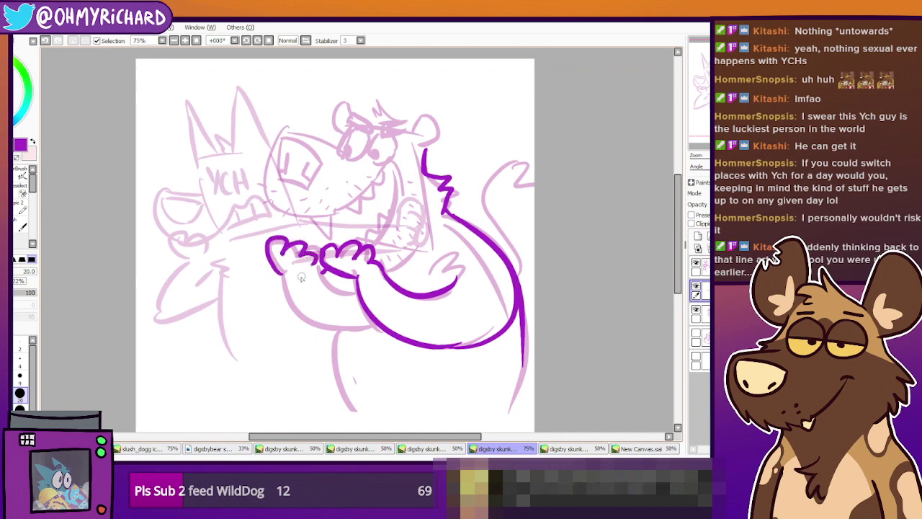
mouse_move(280, 272)
left_mouse_down()
mouse_move(282, 288)
mouse_move(364, 330)
left_mouse_up()
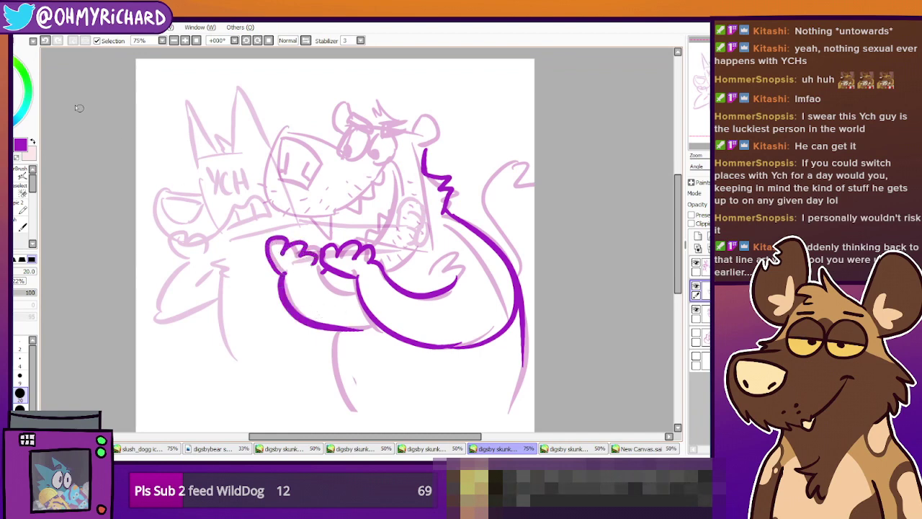
key("ctrl+z")
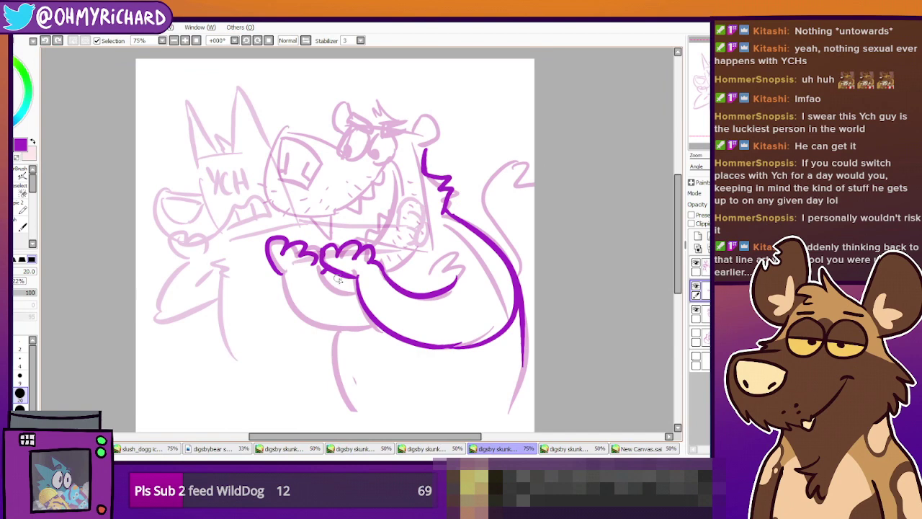
Draw a short slanted chest line below the bear's near hand, redoing the stroke
left_click_drag(336, 280, 348, 321)
key("ctrl+z")
left_click_drag(337, 281, 340, 328)
key("ctrl+z")
left_click_drag(339, 281, 341, 329)
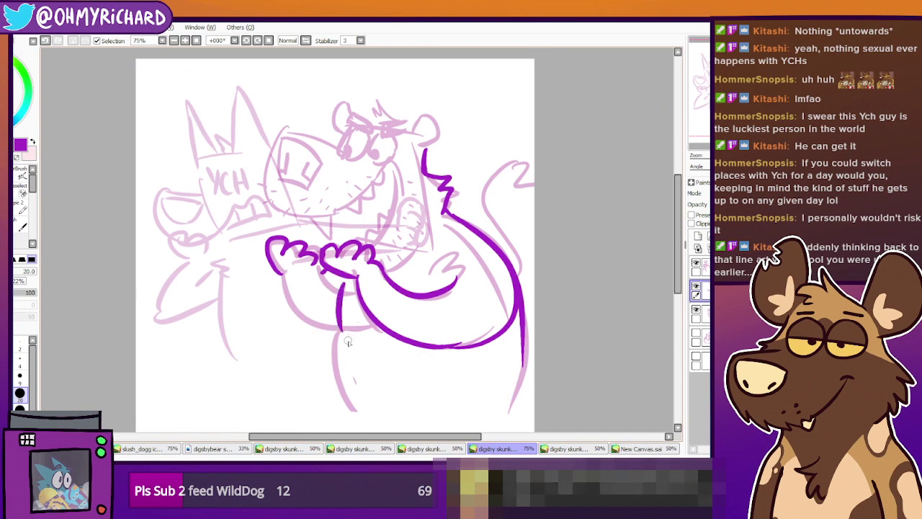
key("ctrl+z")
mouse_move(338, 282)
left_mouse_down()
mouse_move(354, 329)
mouse_move(340, 408)
left_mouse_up()
key("ctrl+z")
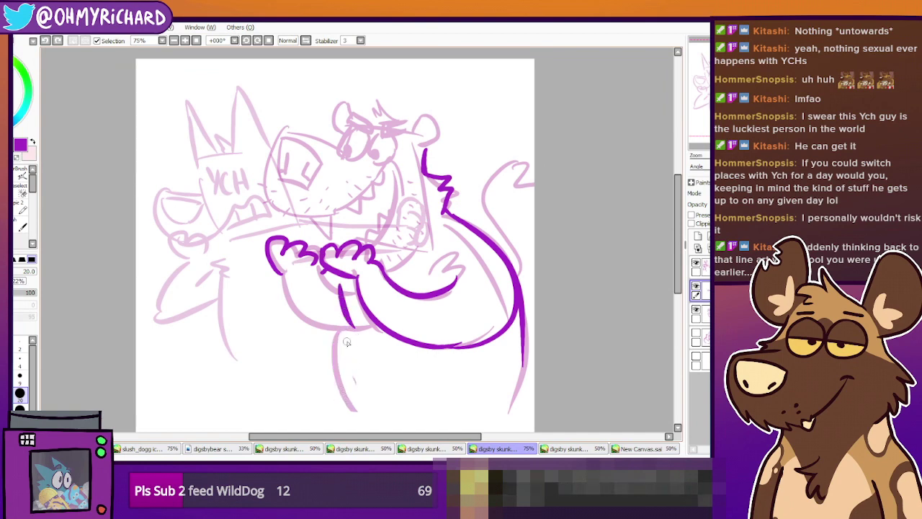
Draw the bear's large round belly from the end of the chest line round to the back line, redoing the stroke
mouse_move(352, 324)
left_mouse_down()
mouse_move(362, 421)
mouse_move(467, 356)
mouse_move(430, 309)
mouse_move(319, 340)
mouse_move(479, 306)
left_mouse_up()
key("ctrl+z")
mouse_move(311, 320)
left_mouse_down()
mouse_move(491, 307)
mouse_move(494, 327)
mouse_move(542, 294)
mouse_move(558, 304)
left_mouse_up()
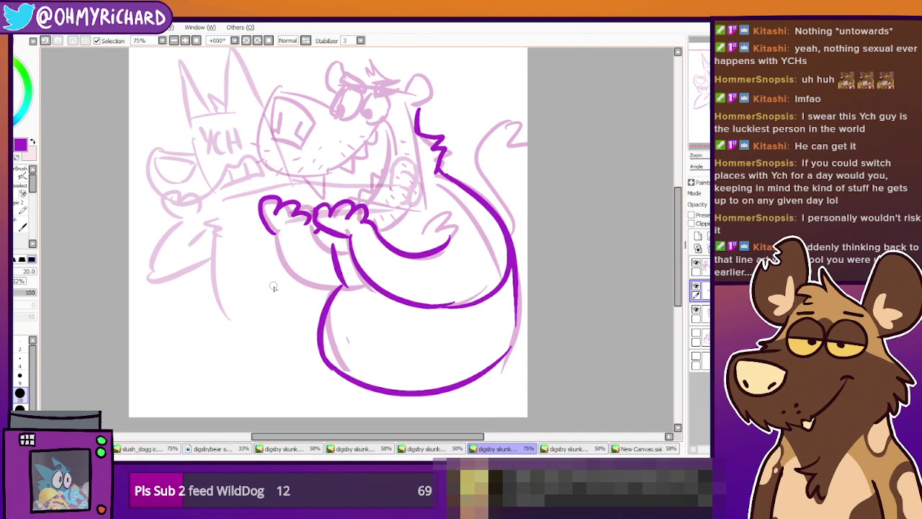
Draw a second spiky fur tuft on the bear's upper back and erase the back line inside it
left_click_drag(408, 222, 369, 261)
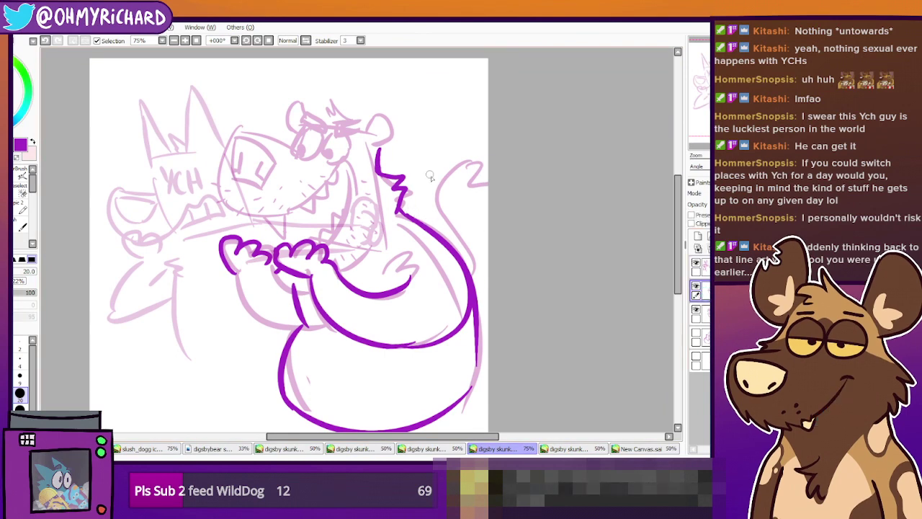
mouse_move(402, 212)
left_mouse_down()
mouse_move(446, 215)
mouse_move(431, 221)
left_mouse_up()
key("ctrl+z")
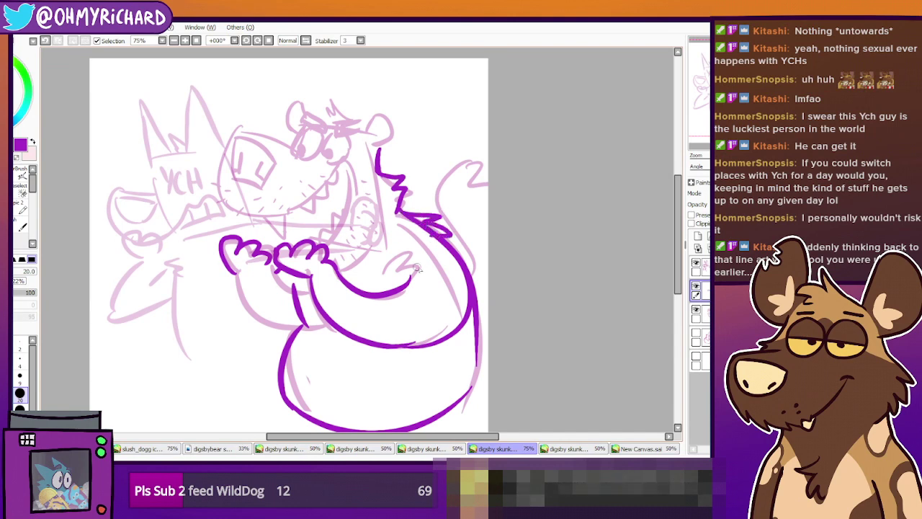
left_click(9, 199)
left_click_drag(441, 233, 436, 233)
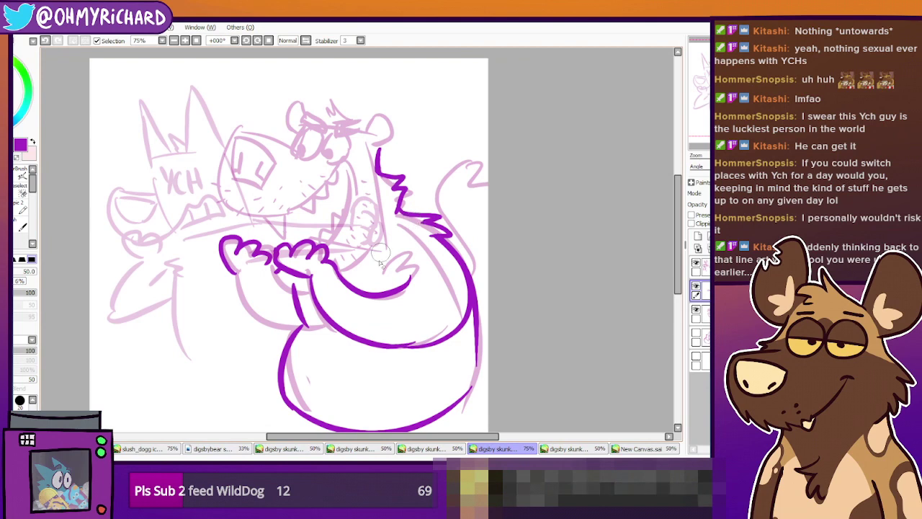
Switch to the digsby skunk sketch of the bear beside the cropped YCH figure and check its layer's contents
left_click(409, 449)
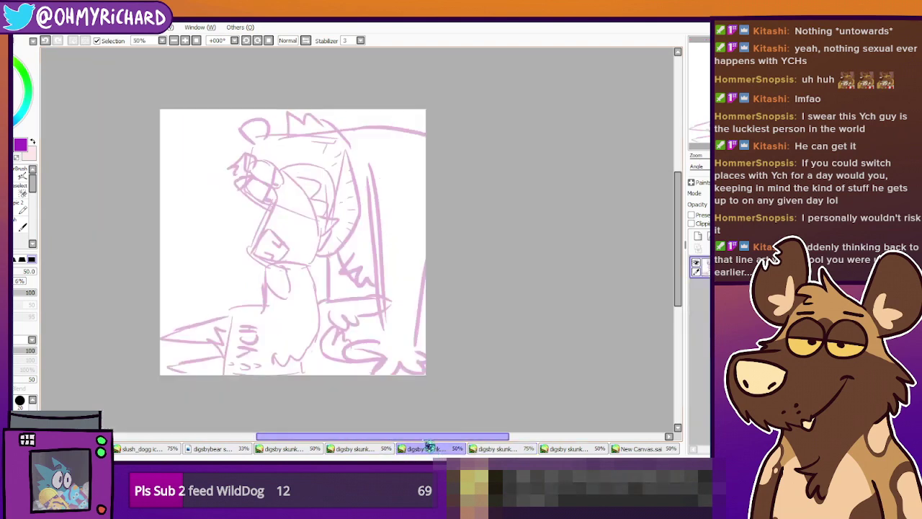
left_click(366, 448)
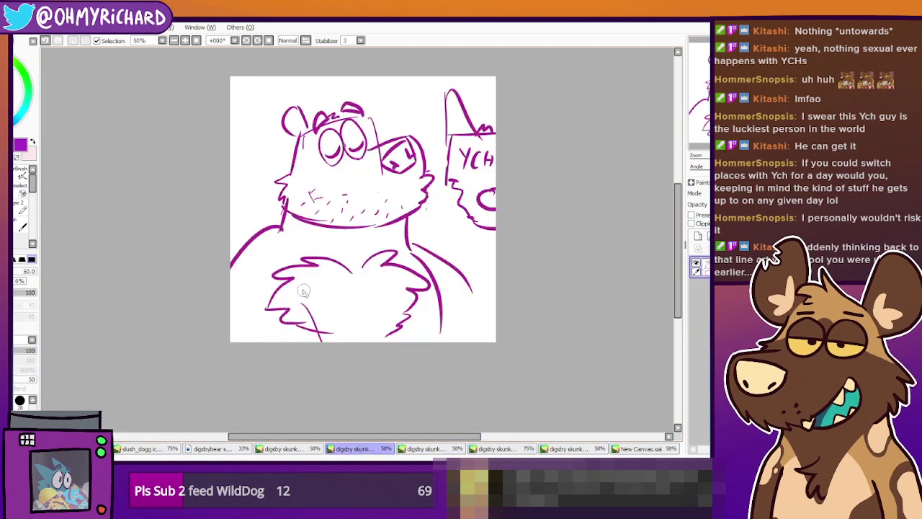
left_click(697, 270)
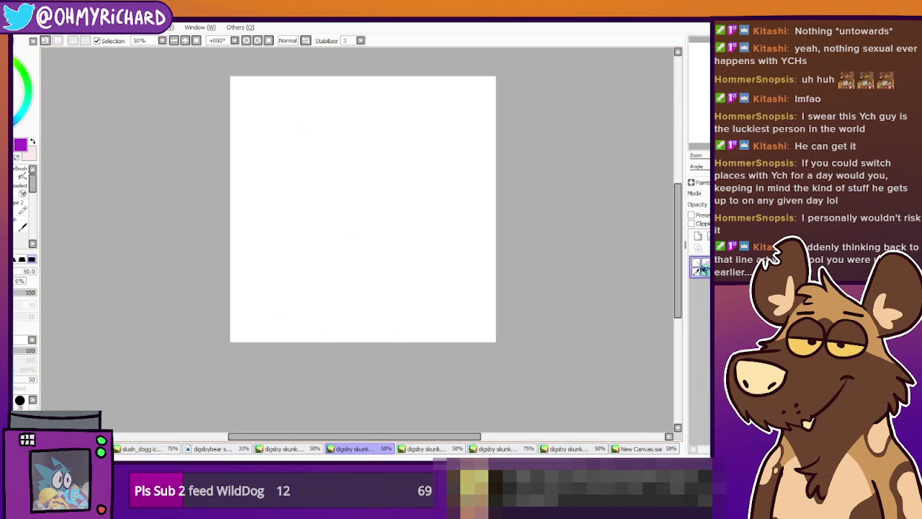
left_click(698, 270)
key("ctrl")
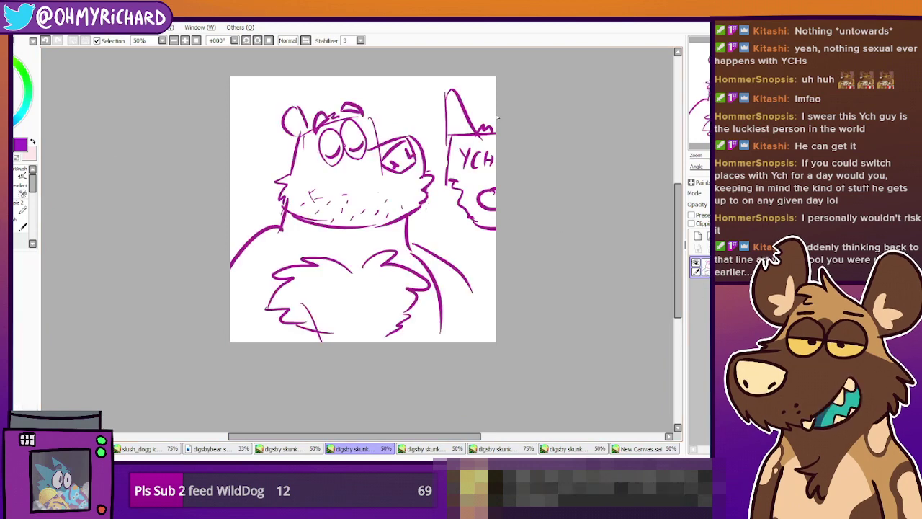
Select the cropped YCH figure beside the bear and remove it from the sketch
mouse_move(529, 125)
left_mouse_down()
mouse_move(444, 70)
mouse_move(433, 108)
mouse_move(452, 216)
mouse_move(575, 262)
left_mouse_up()
key("ctrl+x")
key("ctrl+d")
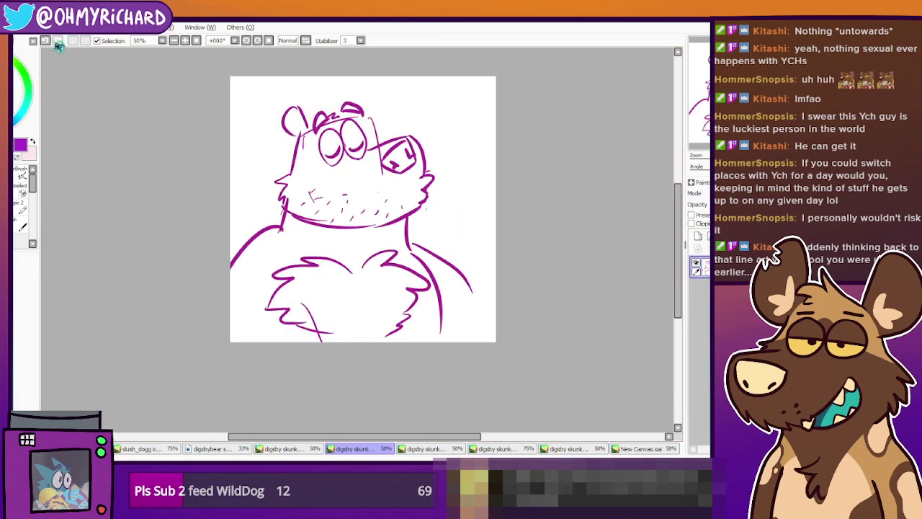
Rotate the bear sketch clockwise and enlarge it slightly so that the head tilts downward toward the muzzle
key("ctrl+t")
mouse_move(463, 124)
left_mouse_down()
mouse_move(464, 146)
mouse_move(515, 77)
left_mouse_up()
left_click_drag(477, 154, 479, 173)
mouse_move(531, 137)
left_mouse_down()
mouse_move(532, 198)
mouse_move(481, 225)
left_mouse_up()
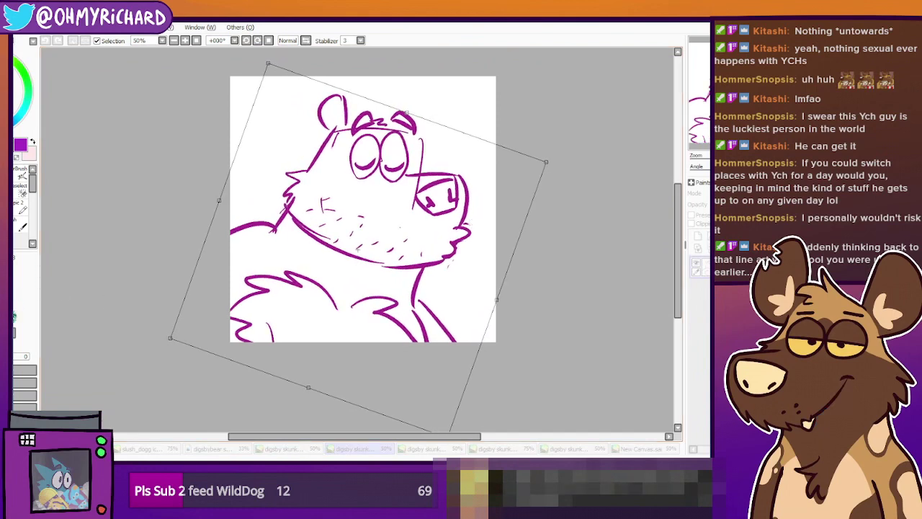
left_click(25, 290)
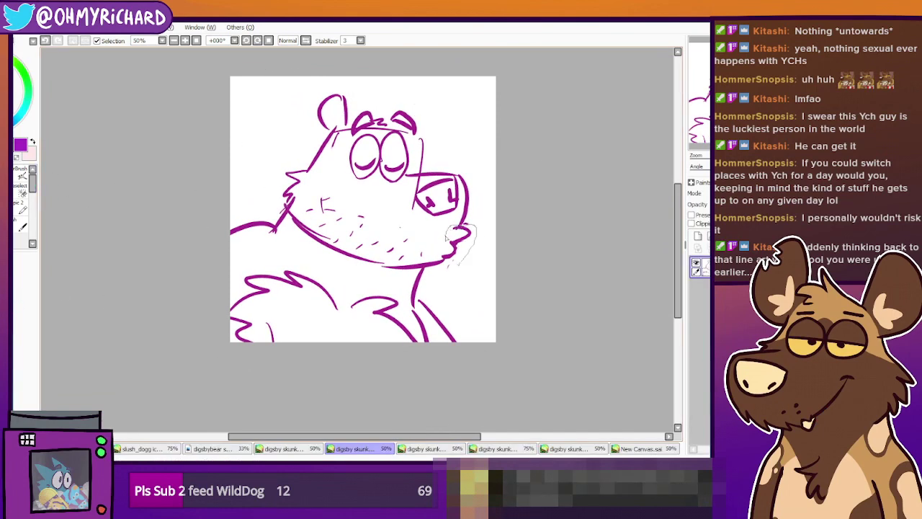
Select the fur tuft at the front of the bear's muzzle and adjust its angle and width with a transform
left_click_drag(456, 264, 449, 265)
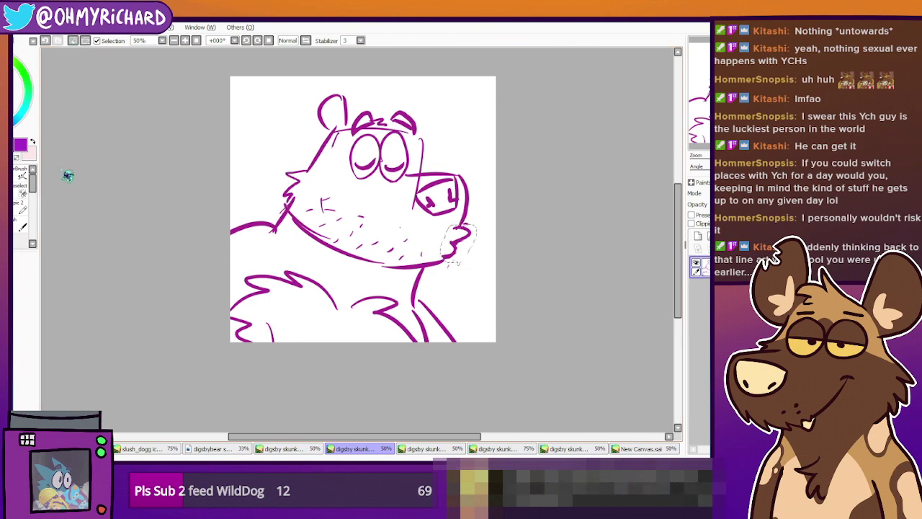
key("ctrl+t")
left_click_drag(514, 242, 513, 223)
left_click_drag(475, 252, 500, 254)
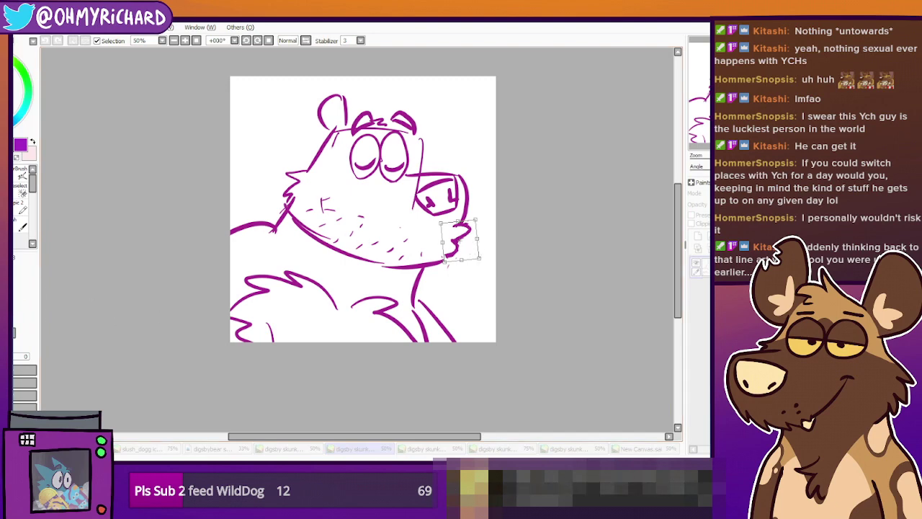
left_click_drag(477, 240, 459, 263)
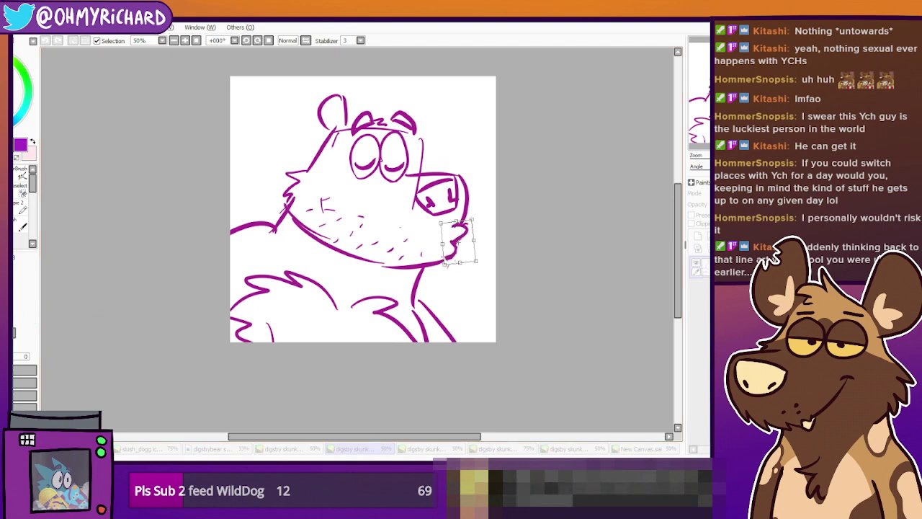
key("Return")
Erase the chest fur and the arm lines below the bear's head
left_click_drag(565, 244, 527, 278)
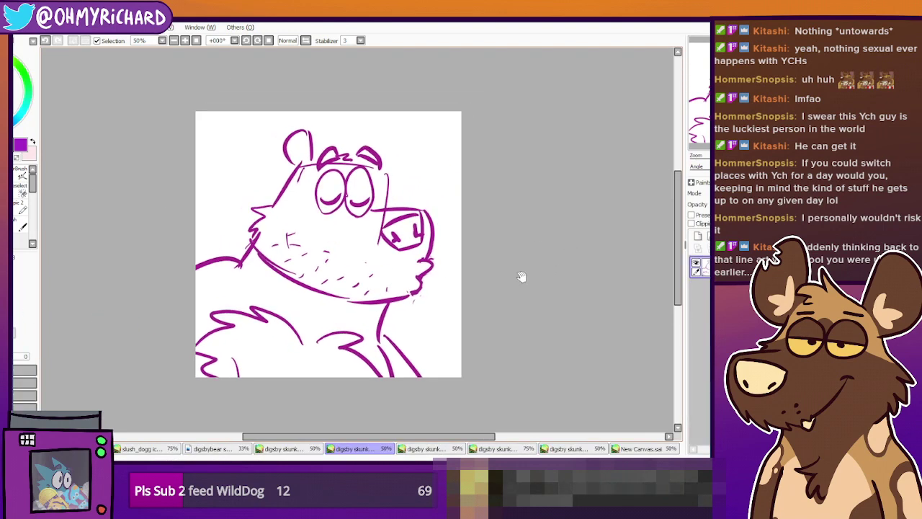
left_click_drag(524, 309, 548, 252)
left_click(19, 210)
mouse_move(428, 305)
left_mouse_down()
mouse_move(427, 274)
mouse_move(441, 322)
left_mouse_up()
key("ctrl+z")
key("ctrl+z")
key("ctrl+z")
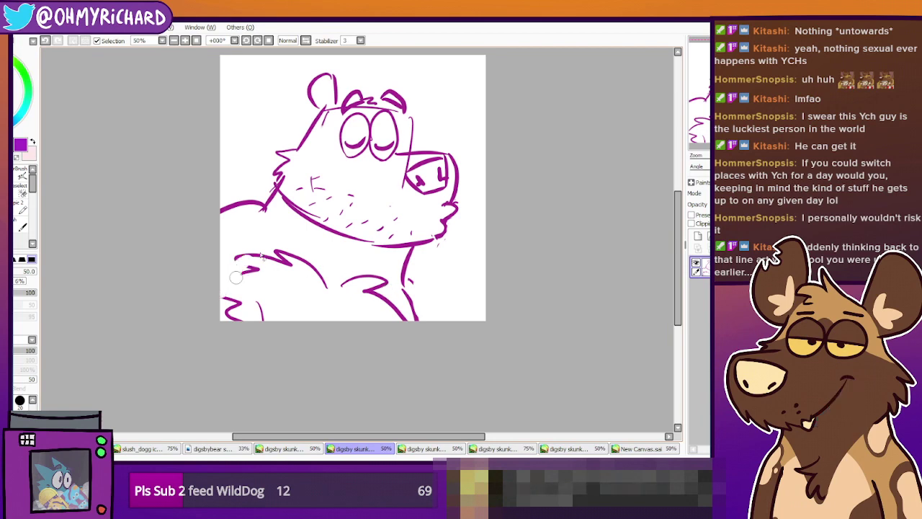
mouse_move(299, 261)
left_mouse_down()
mouse_move(219, 328)
mouse_move(304, 274)
mouse_move(313, 288)
mouse_move(392, 327)
mouse_move(360, 296)
left_mouse_up()
left_click_drag(493, 256, 415, 320)
Move the bear sketch toward the right edge of the canvas
left_click(7, 157)
left_click_drag(316, 258, 337, 254)
key("ctrl+t")
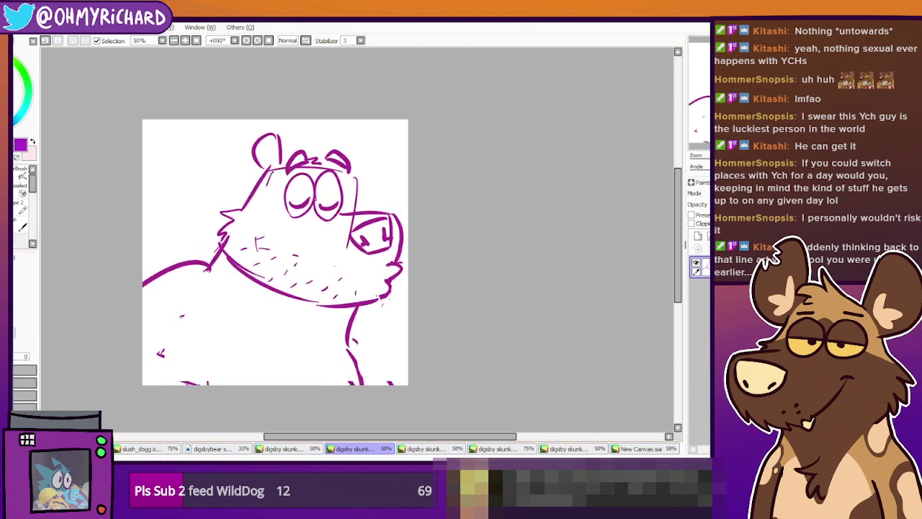
Erase the bear's old shoulder line and redraw it as a steeper slope from the jaw to the canvas edge
left_click(14, 209)
left_click_drag(208, 275, 161, 259)
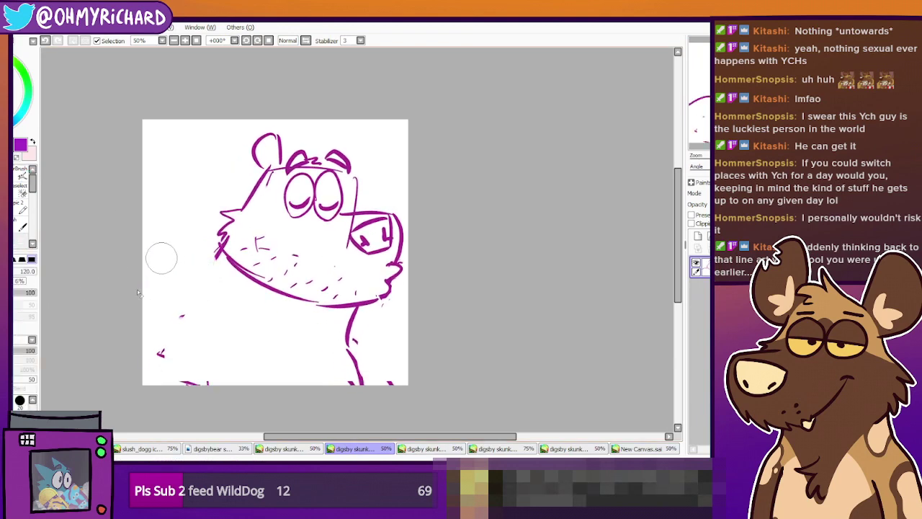
key("n")
left_click_drag(223, 247, 142, 318)
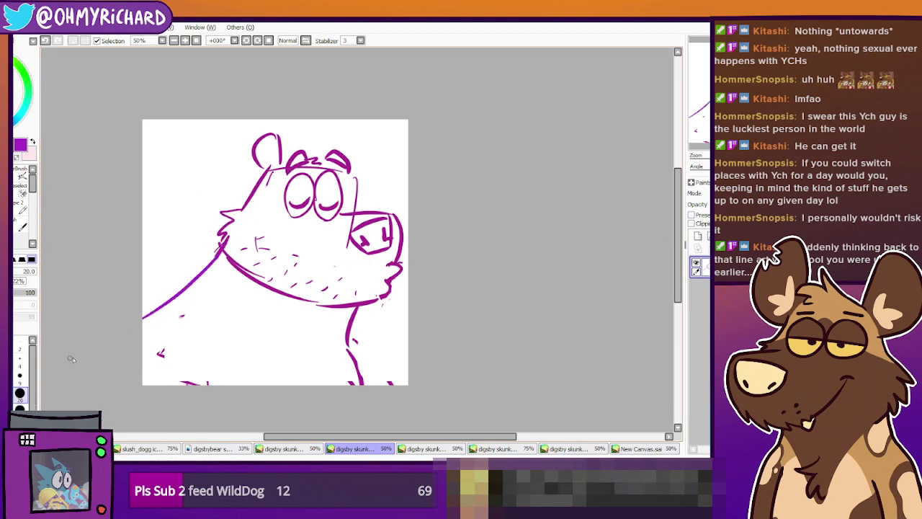
key("ctrl+z")
left_click_drag(218, 256, 141, 327)
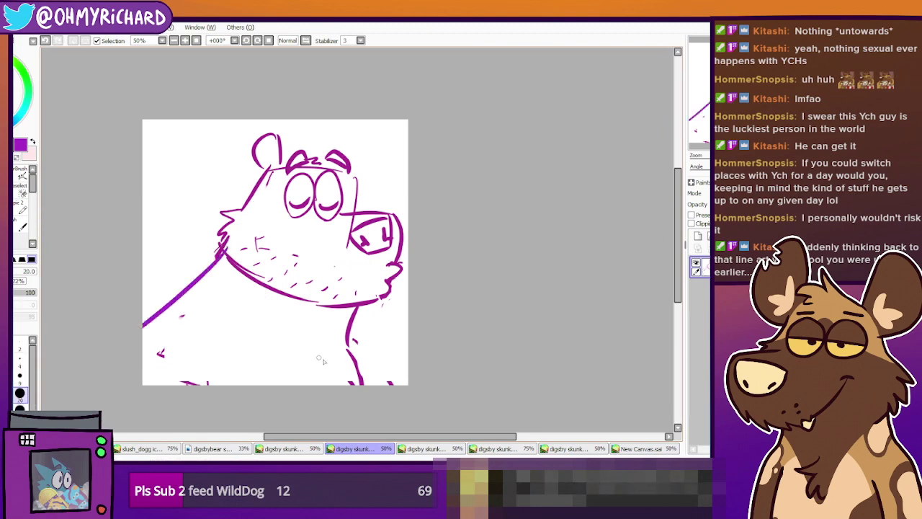
Draw the bear's front chest line from the neck down to the bottom edge of the canvas, redoing the stroke
left_click_drag(350, 347, 345, 390)
key("ctrl+z")
left_click_drag(349, 342, 345, 389)
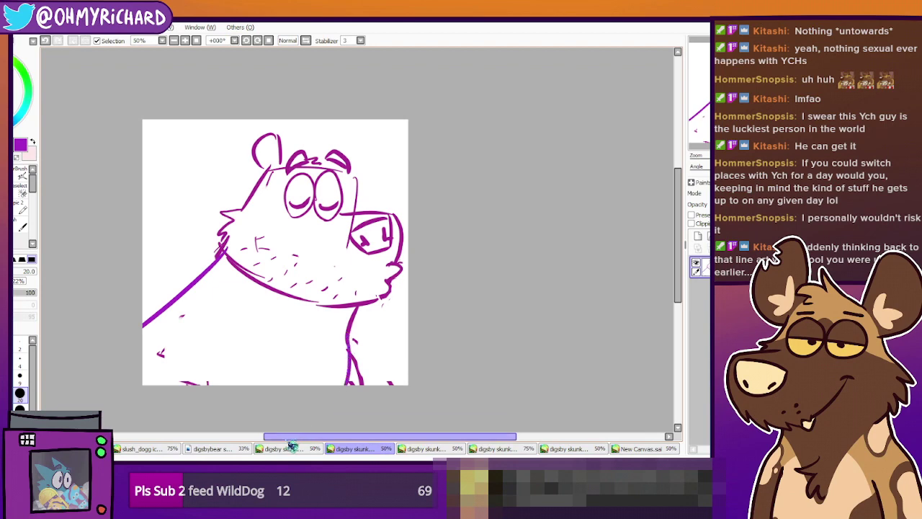
Try to draw a nearly horizontal shoulder line from the back of the bear's jaw to the canvas edge
left_click_drag(155, 261, 134, 264)
key("ctrl+z")
left_click_drag(218, 269, 124, 269)
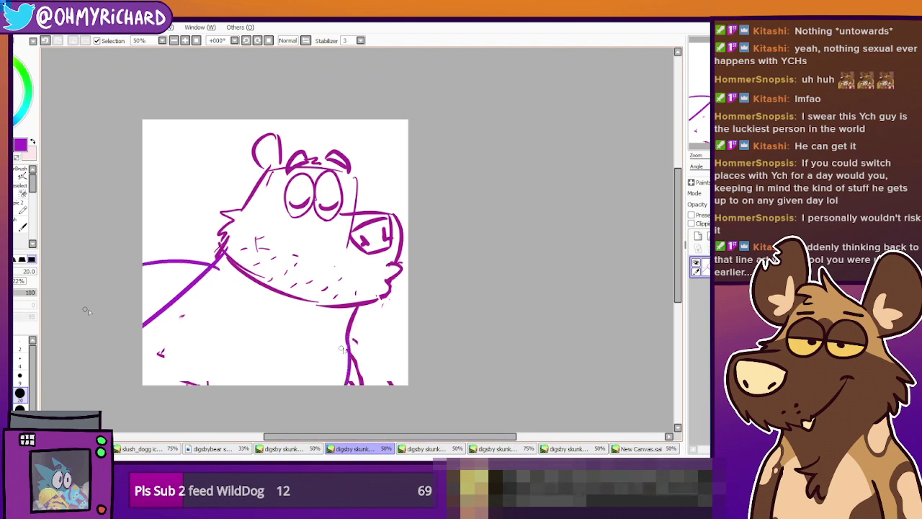
key("ctrl+z")
key("e")
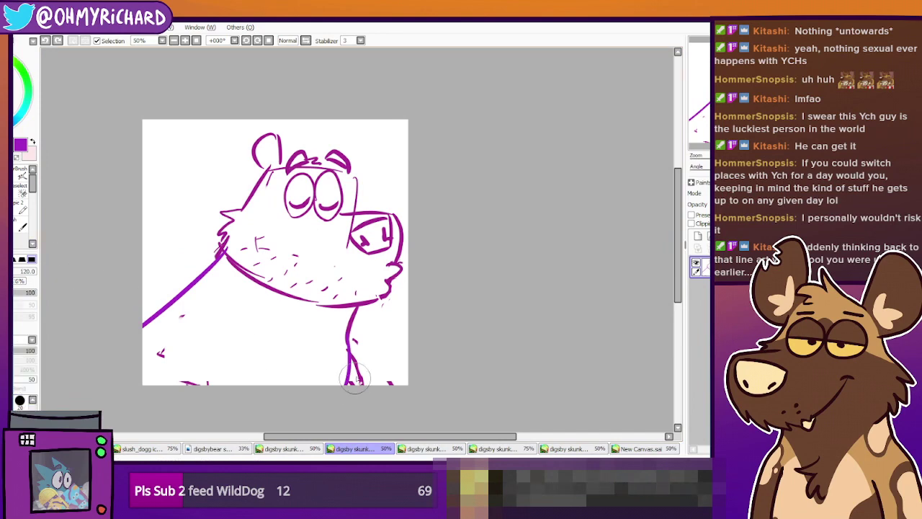
Erase the leftover strokes beside the bear's chest line and the stray marks on its lower body
left_click_drag(360, 339, 360, 391)
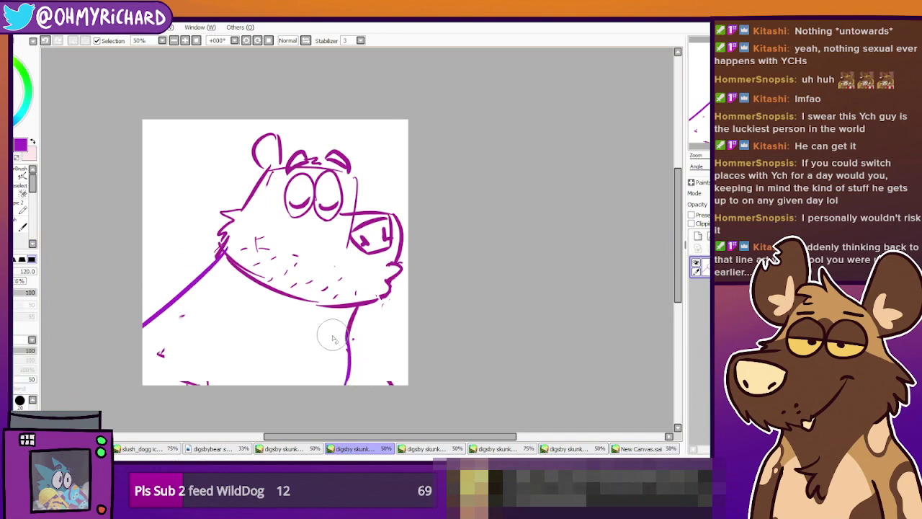
mouse_move(167, 355)
left_mouse_down()
mouse_move(197, 329)
mouse_move(177, 342)
left_mouse_up()
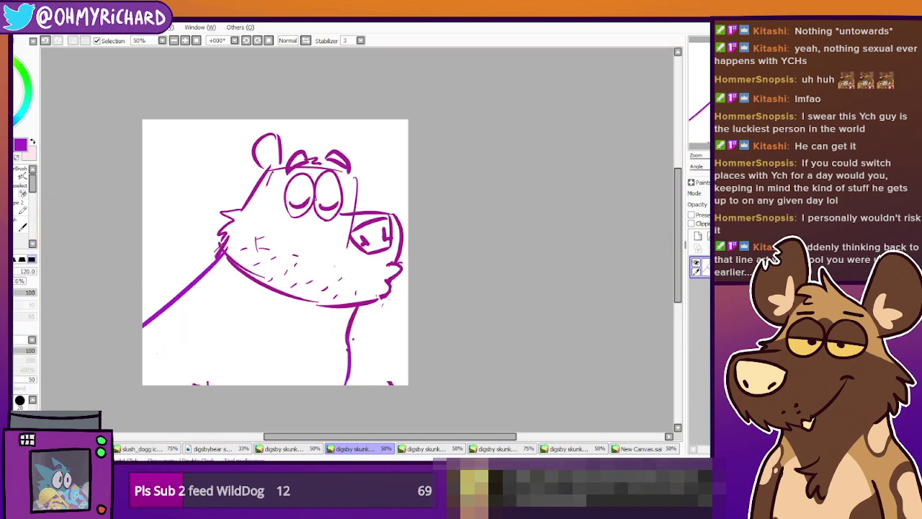
Sketch a diagonal line below the bear's jaw, a short stroke by the chest line and a loose zigzag on the lower body
key("n")
mouse_move(301, 337)
left_mouse_down()
mouse_move(211, 320)
mouse_move(242, 342)
mouse_move(205, 368)
left_mouse_up()
key("ctrl+z")
key("ctrl+z")
mouse_move(231, 291)
left_mouse_down()
mouse_move(312, 351)
mouse_move(345, 332)
mouse_move(191, 329)
left_mouse_up()
key("ctrl+z")
mouse_move(246, 315)
left_mouse_down()
mouse_move(193, 326)
mouse_move(240, 383)
left_mouse_up()
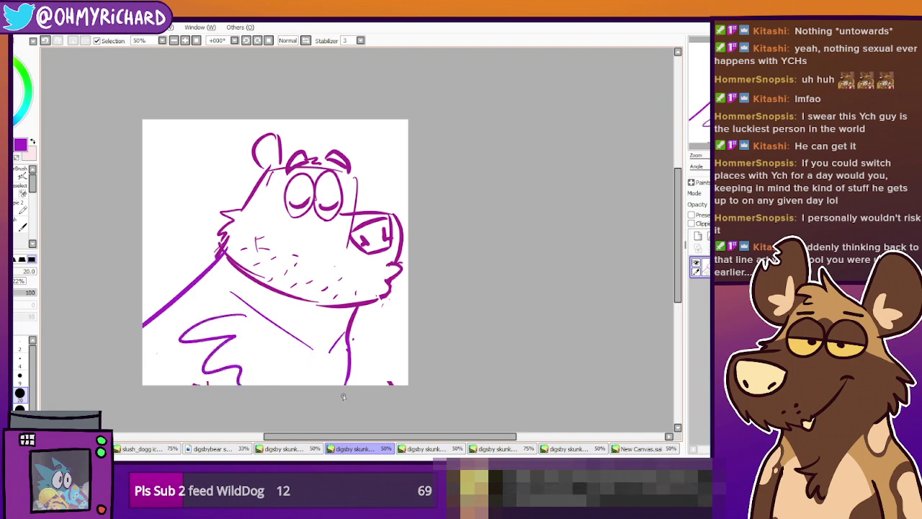
left_click_drag(299, 369, 352, 375)
Try several gently arched upper-back lines running from behind the bear's jaw to the canvas edge
left_click_drag(276, 262, 161, 256)
key("ctrl+z")
left_click_drag(278, 268, 140, 278)
key("ctrl+z")
left_click_drag(277, 265, 144, 277)
key("ctrl+z")
left_click_drag(272, 268, 152, 279)
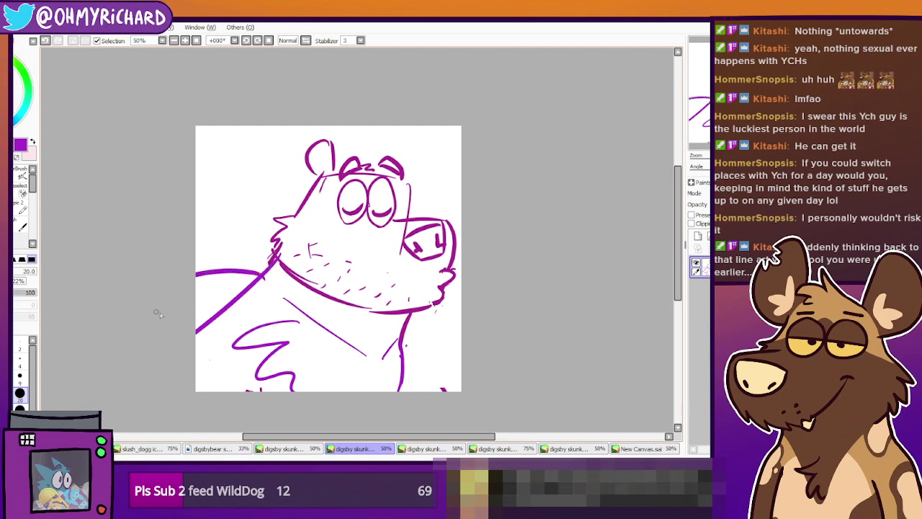
key("ctrl+z")
left_click_drag(273, 253, 155, 271)
key("ctrl+z")
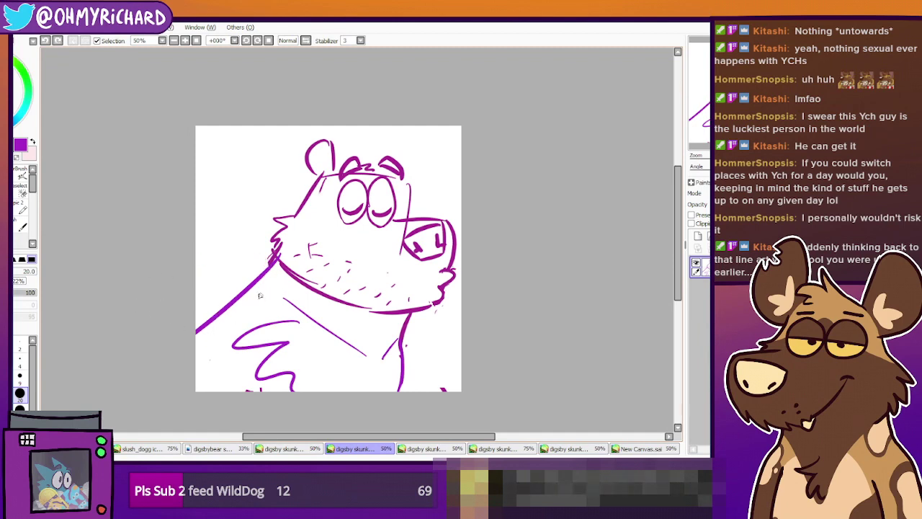
Draw a curved arm line in front of the chest and a slanted inner line for the near arm, both down to the canvas bottom
mouse_move(409, 317)
left_mouse_down()
mouse_move(437, 391)
mouse_move(427, 381)
mouse_move(424, 409)
left_mouse_up()
key("ctrl+z")
left_click_drag(294, 298, 313, 391)
key("ctrl+z")
left_click_drag(289, 292, 318, 392)
key("ctrl+z")
left_click_drag(282, 296, 317, 392)
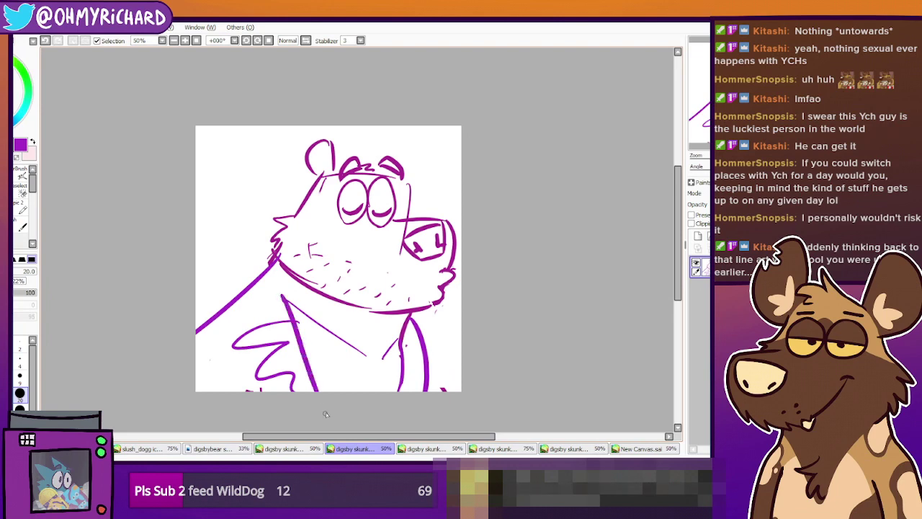
Draw the near arm's outer contour as a curve from the shoulder slope down to the bottom edge of the canvas
mouse_move(257, 274)
left_mouse_down()
mouse_move(206, 391)
mouse_move(228, 330)
mouse_move(228, 392)
left_mouse_up()
key("ctrl+z")
mouse_move(245, 276)
left_mouse_down()
mouse_move(228, 294)
mouse_move(220, 339)
mouse_move(232, 330)
left_mouse_up()
key("ctrl+z")
key("ctrl+z")
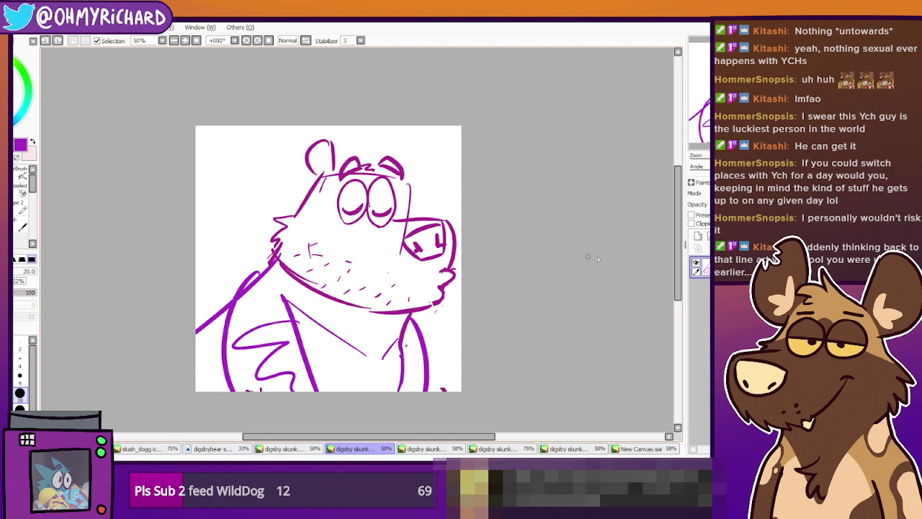
On a new layer, draw the near shoulder in magenta from the back of the jaw to a jagged fur tuft
left_click(698, 235)
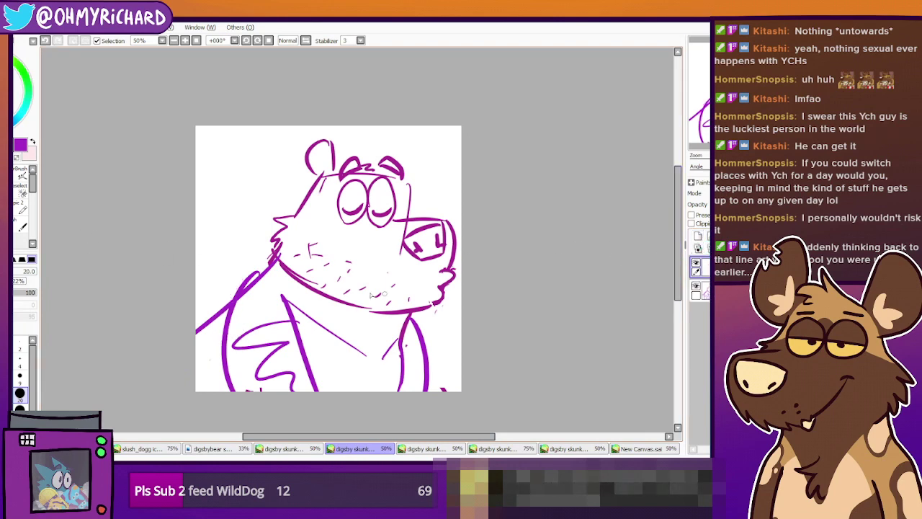
left_click(32, 141)
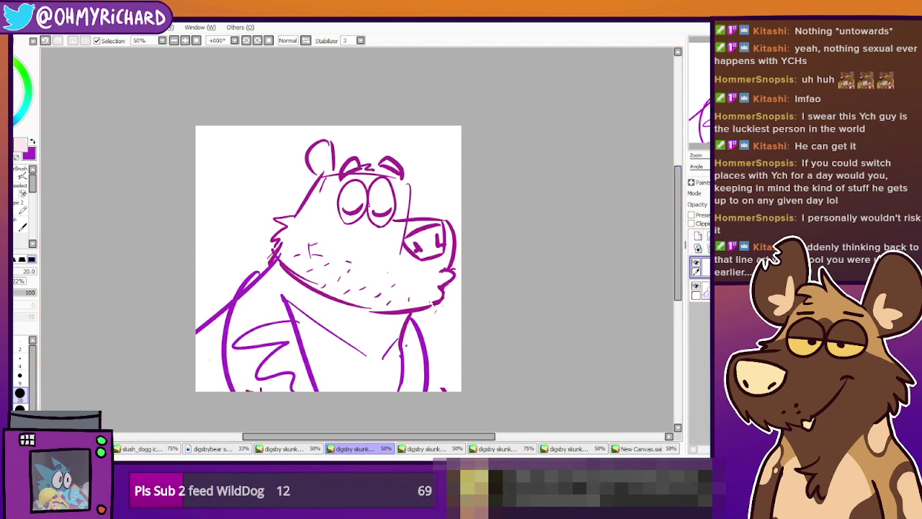
left_click(10, 85)
left_click_drag(254, 271, 230, 322)
key("ctrl+z")
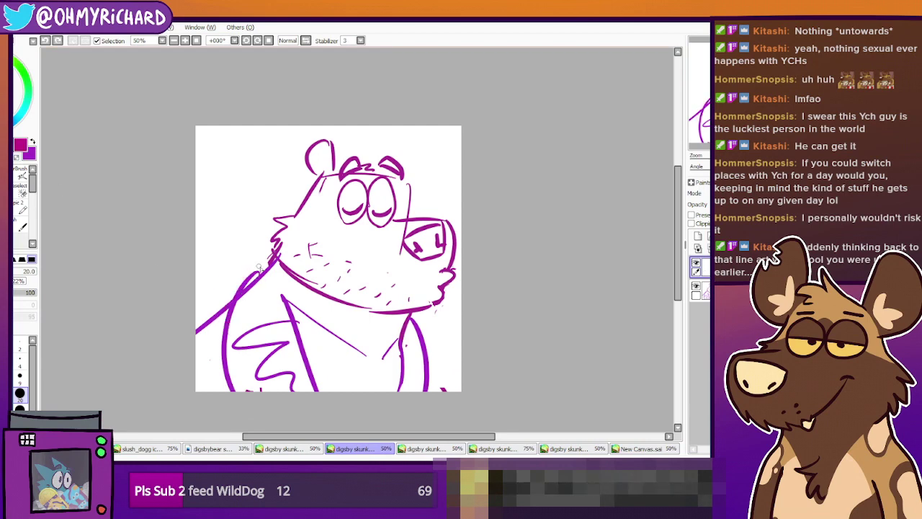
mouse_move(272, 253)
left_mouse_down()
mouse_move(221, 284)
mouse_move(248, 287)
mouse_move(220, 284)
mouse_move(222, 330)
mouse_move(242, 280)
mouse_move(217, 294)
mouse_move(215, 278)
mouse_move(224, 337)
left_mouse_up()
key("ctrl+z")
key("ctrl+z")
key("ctrl+z")
key("ctrl+z")
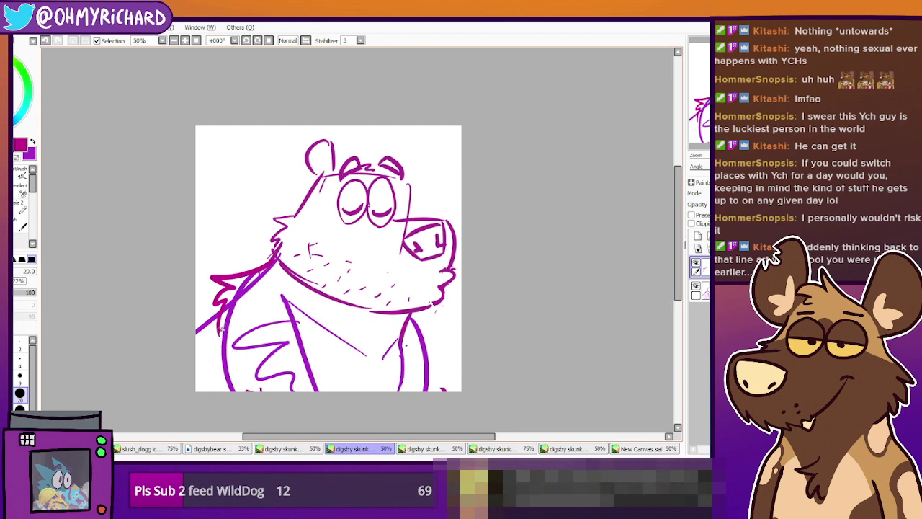
key("ctrl+z")
Draw the near arm's outer and inner contours in magenta down to the bottom edge of the canvas
left_click_drag(225, 331, 242, 417)
key("ctrl+z")
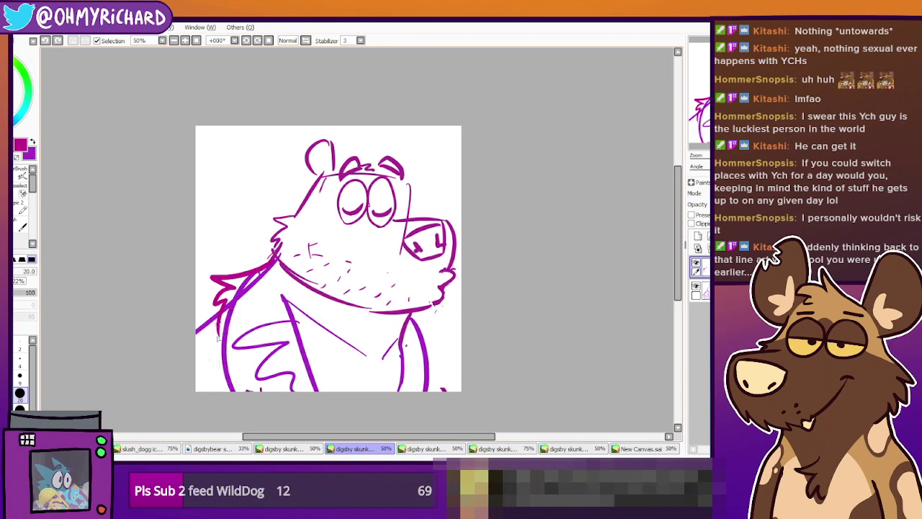
left_click_drag(225, 322, 217, 392)
left_click_drag(296, 313, 316, 395)
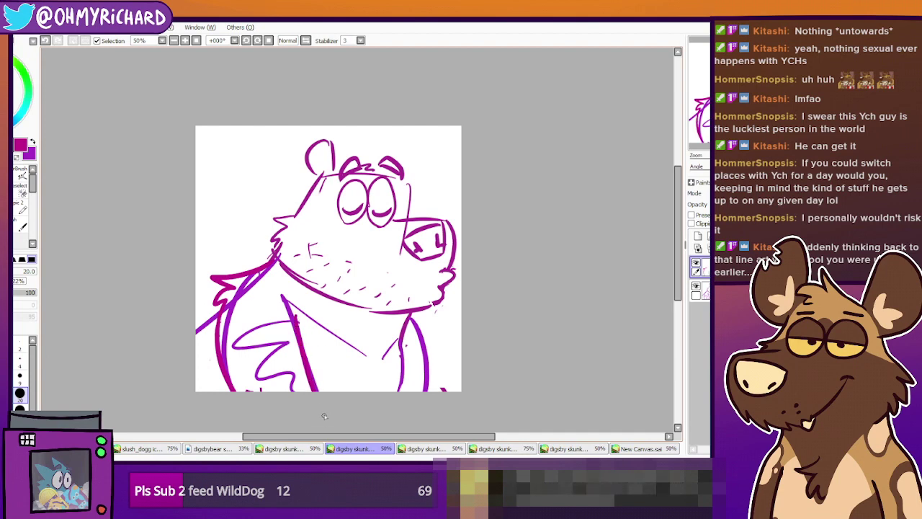
Erase the old purple shoulder, arm and zigzag guide lines on the sketch layer beneath the magenta lines
key("e")
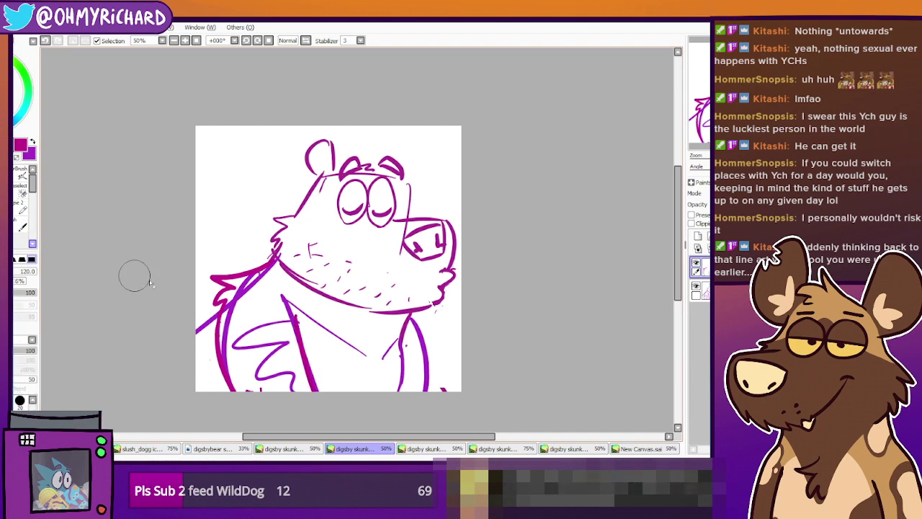
left_click(289, 343, "ctrl+shift")
mouse_move(284, 294)
left_mouse_down()
mouse_move(291, 330)
mouse_move(263, 319)
mouse_move(240, 350)
left_mouse_up()
mouse_move(275, 260)
left_mouse_down()
mouse_move(281, 254)
mouse_move(248, 292)
mouse_move(240, 323)
mouse_move(247, 369)
mouse_move(257, 372)
left_mouse_up()
mouse_move(410, 353)
left_mouse_down()
mouse_move(385, 364)
mouse_move(389, 339)
left_mouse_up()
mouse_move(301, 316)
left_mouse_down()
mouse_move(367, 367)
mouse_move(306, 310)
mouse_move(331, 329)
left_mouse_up()
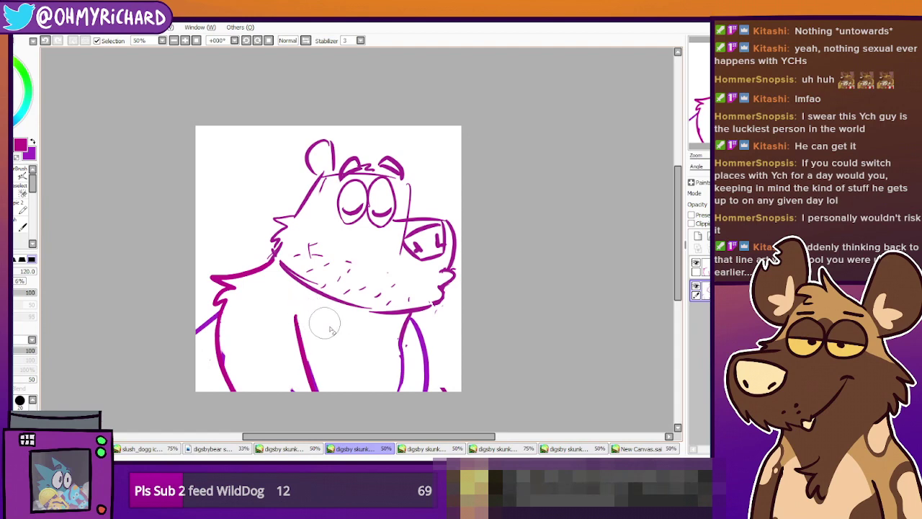
On the magenta line layer, draw a jagged fur tuft on the bear's chest beside the front chest line, redoing the stroke
left_click(696, 263)
left_click(695, 262)
left_click(706, 268)
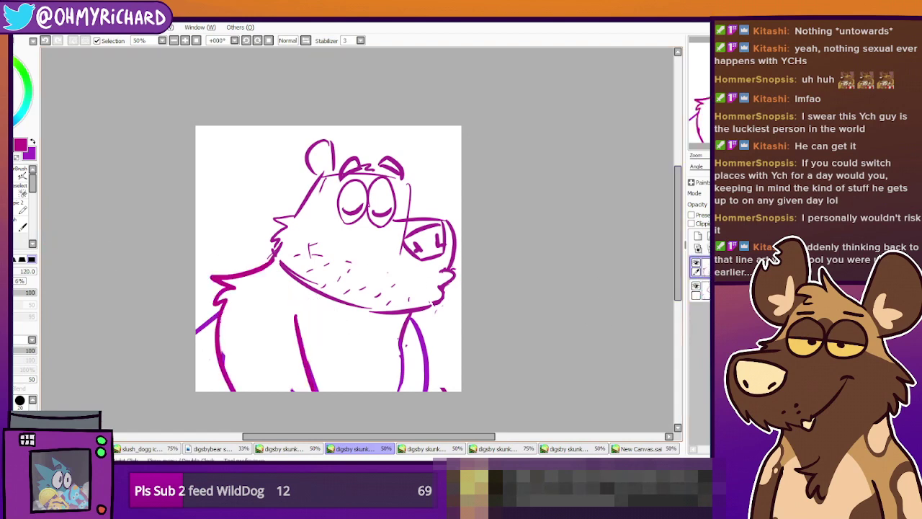
key("n")
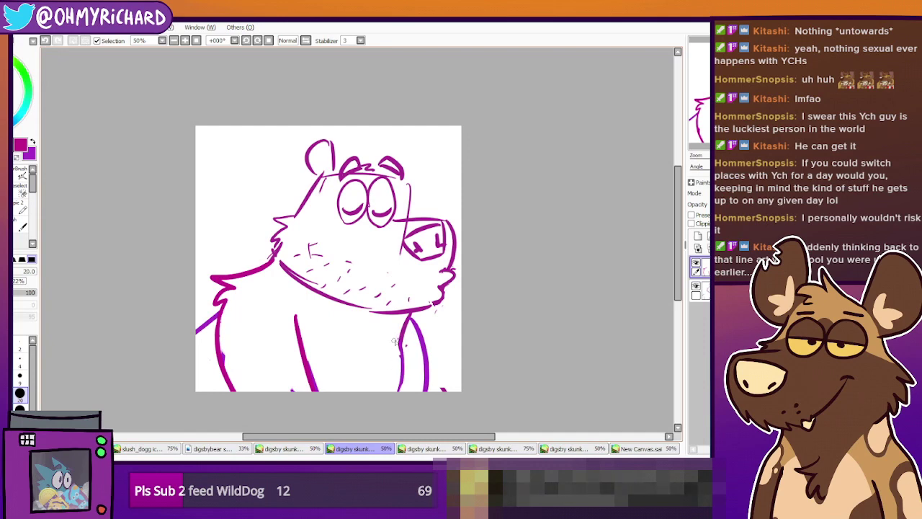
key("ctrl+z")
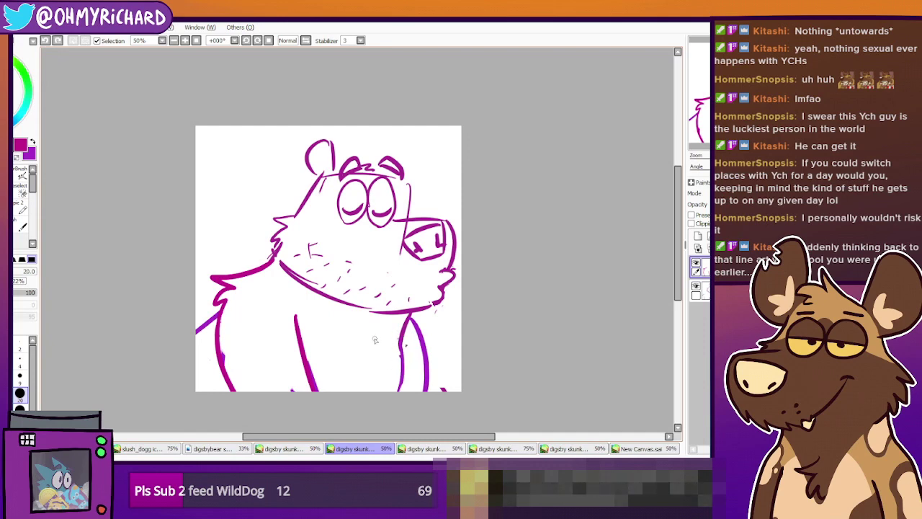
left_click_drag(388, 342, 380, 382)
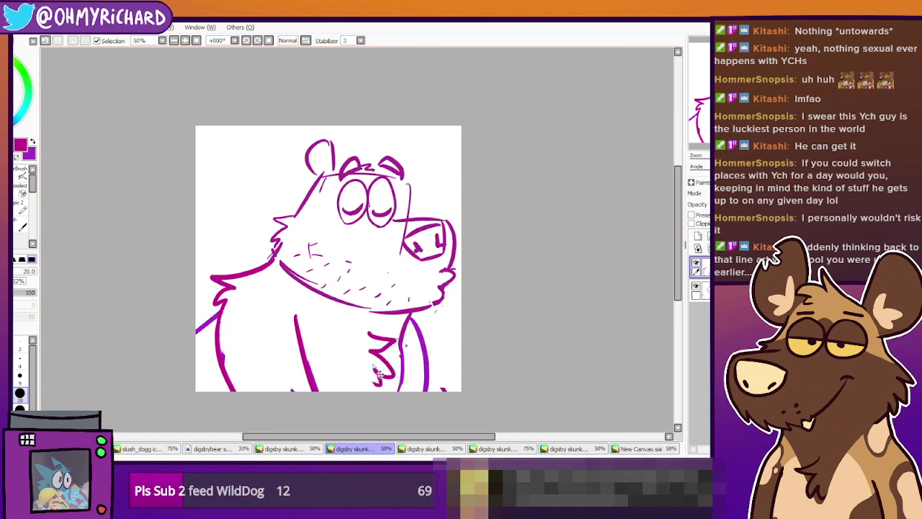
key("ctrl+z")
left_click_drag(366, 337, 373, 358)
left_click_drag(378, 379, 371, 382)
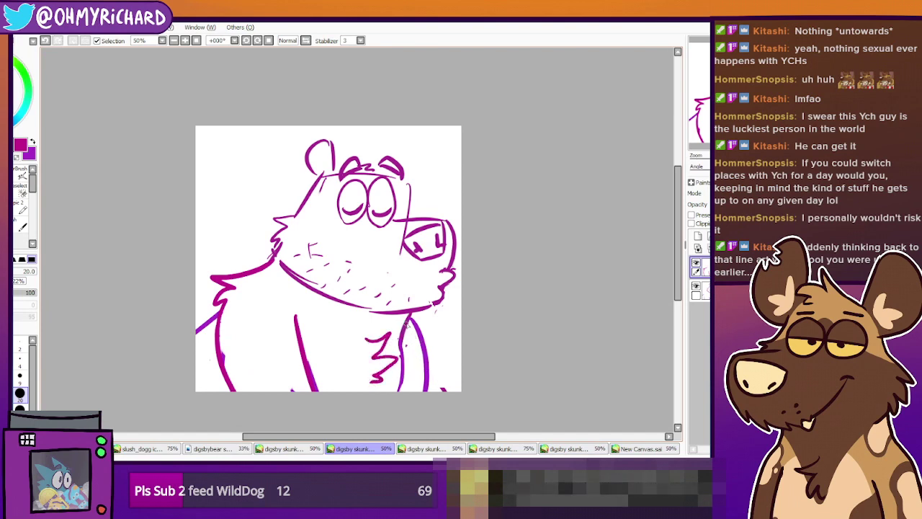
Add jagged fur inside the far arm and a spiky fur line across the upper chest from the near arm
mouse_move(416, 350)
left_mouse_down()
mouse_move(405, 370)
mouse_move(420, 382)
left_mouse_up()
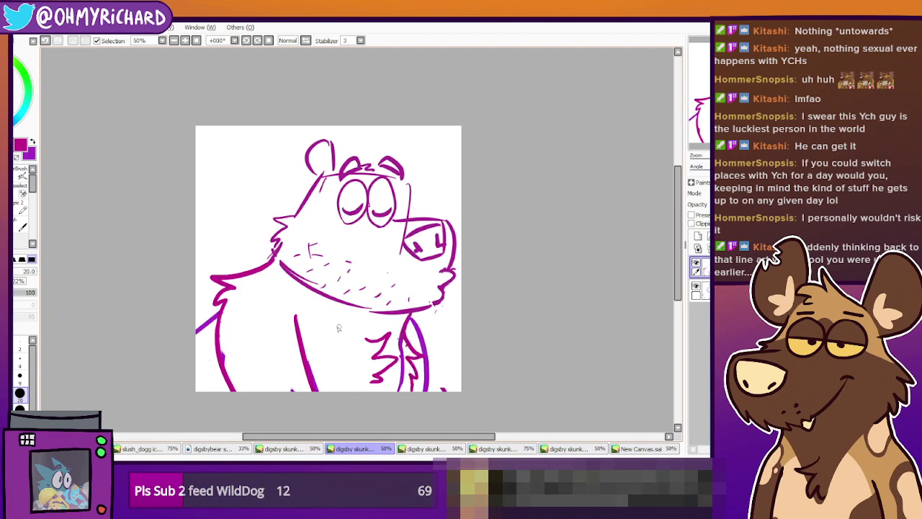
key("ctrl+z")
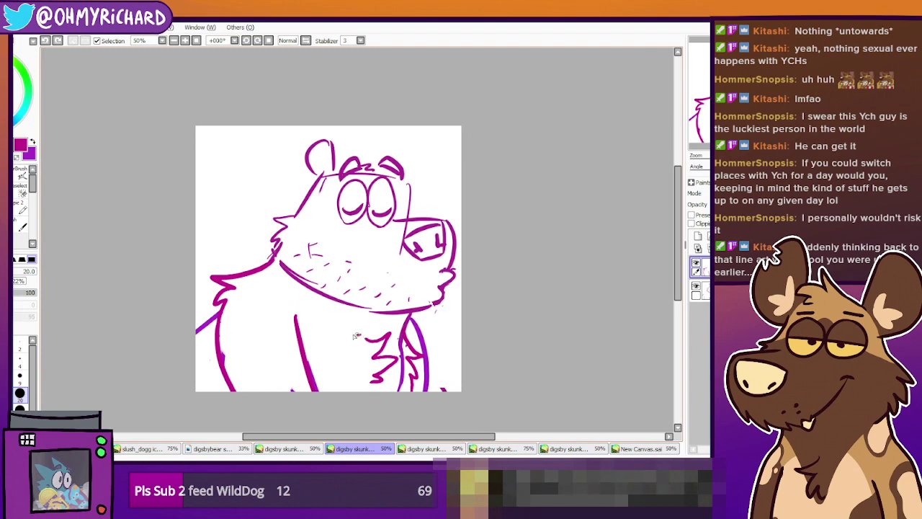
mouse_move(359, 334)
left_mouse_down()
mouse_move(324, 317)
mouse_move(331, 331)
mouse_move(305, 339)
left_mouse_up()
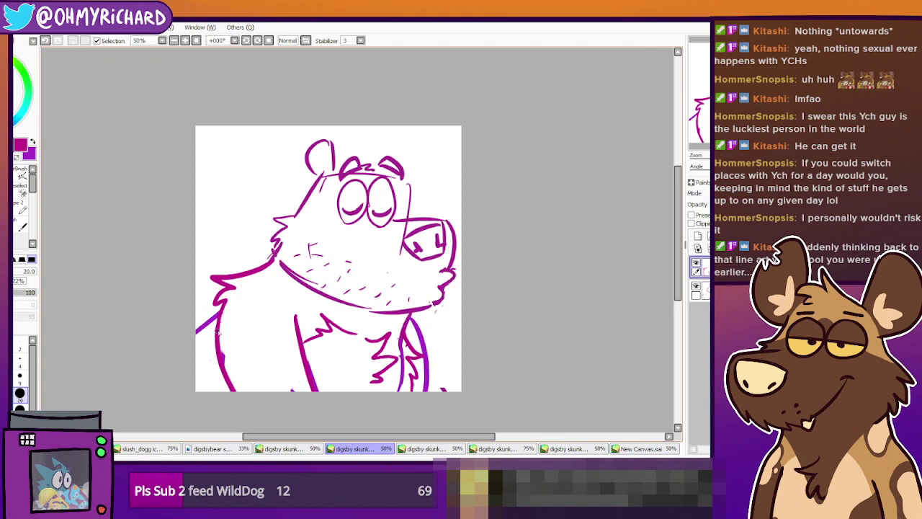
left_click_drag(353, 317, 330, 345)
Lasso the bear's head on the sketch layer, rotate it slightly counterclockwise so the muzzle tilts up, and nudge it upward
left_click_drag(478, 307, 458, 293)
left_click(704, 289)
left_click(696, 286)
left_click(696, 286)
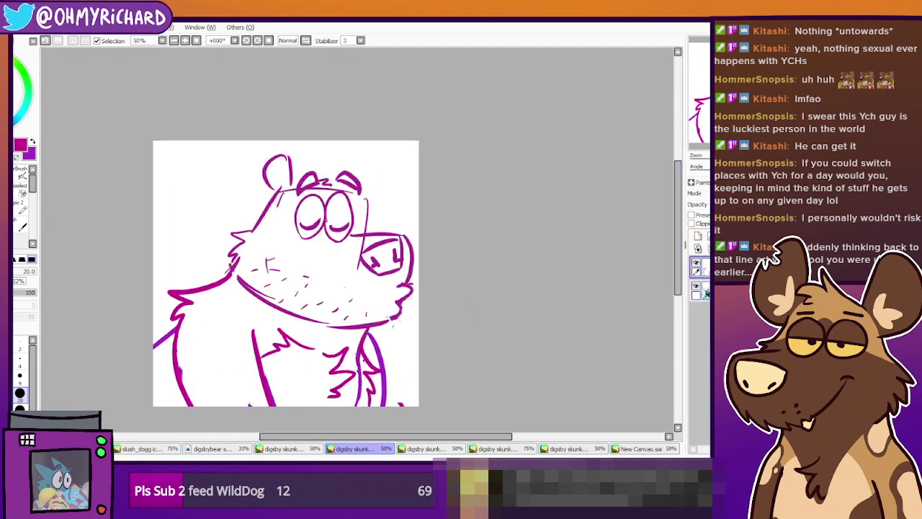
left_click(7, 147)
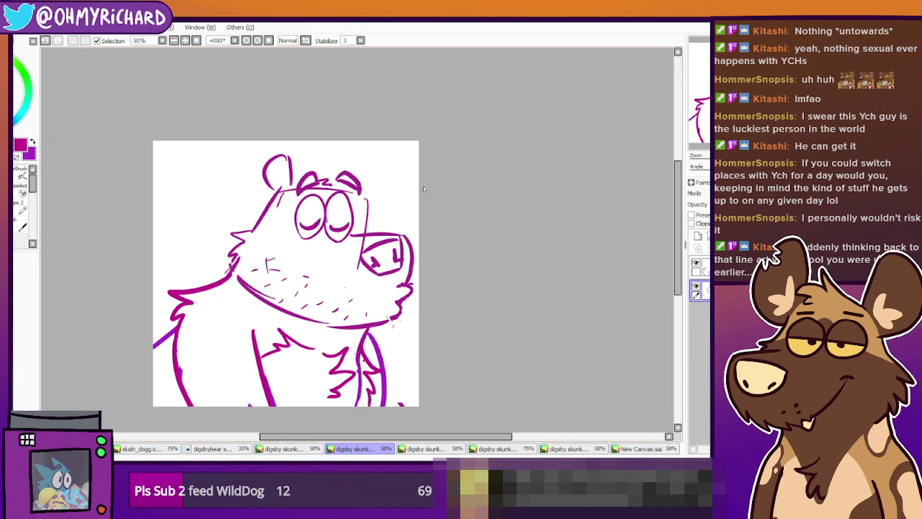
mouse_move(363, 154)
left_mouse_down()
mouse_move(249, 134)
mouse_move(198, 206)
mouse_move(237, 291)
left_mouse_up()
mouse_move(304, 331)
left_mouse_down()
mouse_move(338, 335)
mouse_move(418, 317)
left_mouse_up()
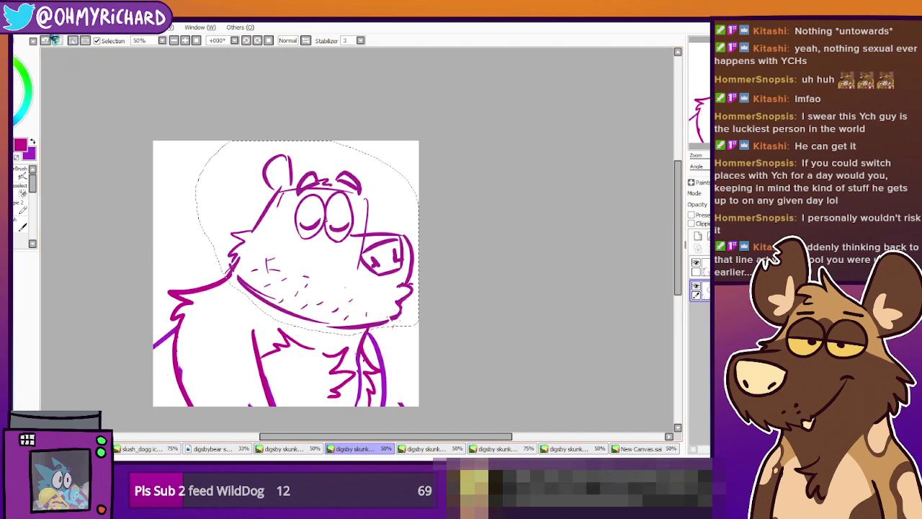
key("ctrl+t")
left_click_drag(450, 266, 492, 238)
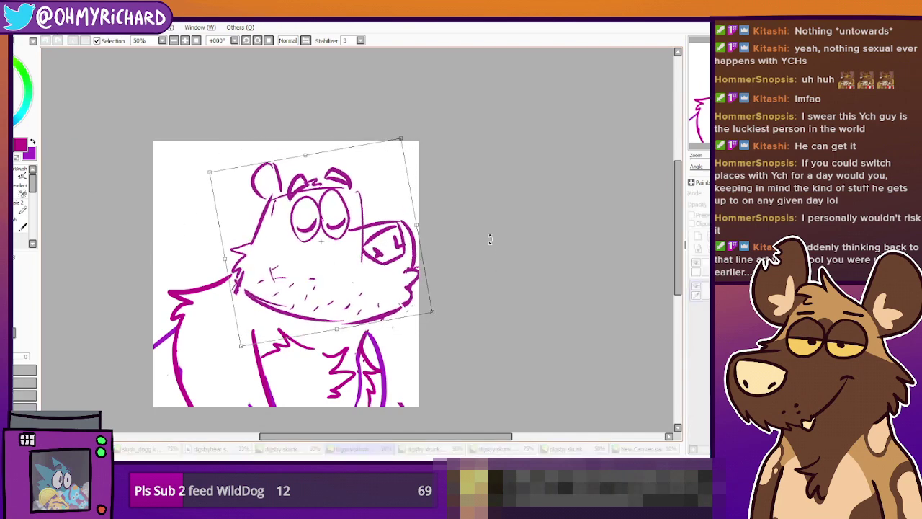
mouse_move(386, 270)
left_mouse_down()
mouse_move(394, 257)
mouse_move(403, 263)
mouse_move(395, 250)
mouse_move(388, 268)
left_mouse_up()
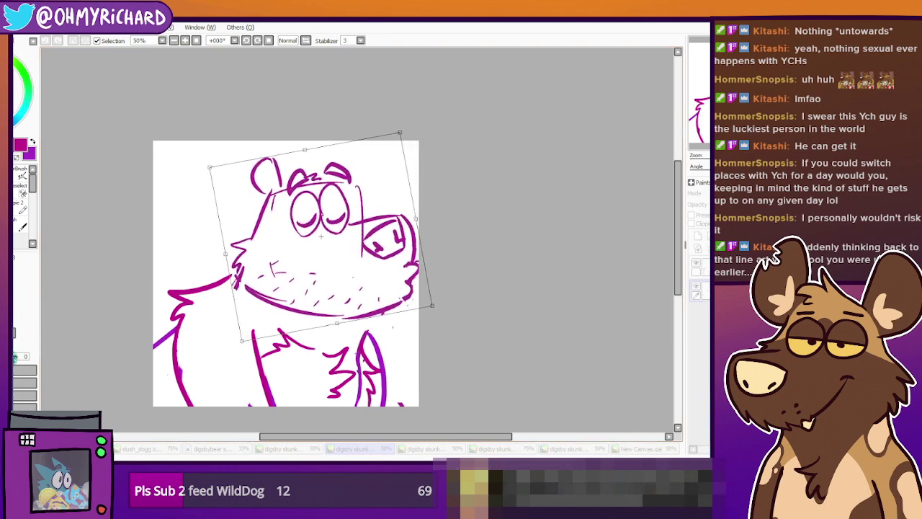
key("Return")
On another new layer, draw a blue-violet line from the bear's ear down the back of the head into the shoulder
left_click(708, 267)
left_click(697, 236)
key("x")
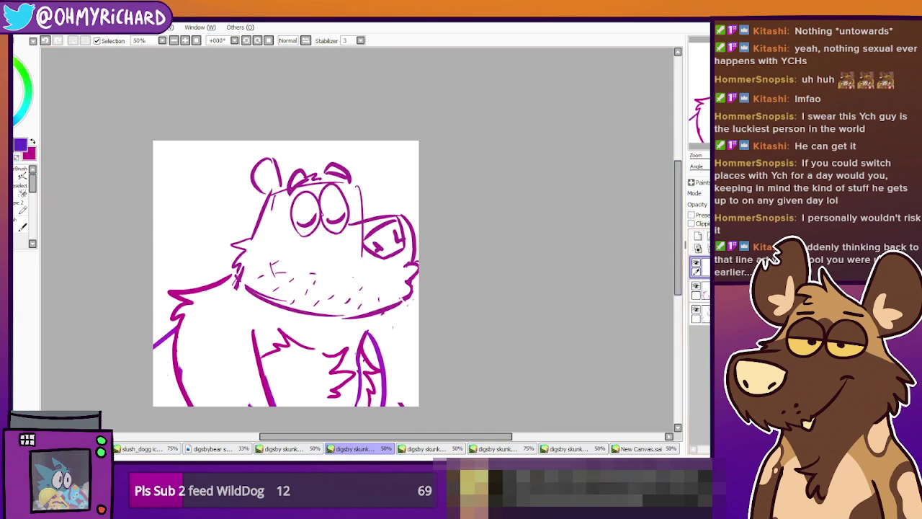
key("n")
mouse_move(267, 180)
left_mouse_down()
mouse_move(167, 363)
mouse_move(212, 279)
mouse_move(154, 318)
mouse_move(223, 297)
mouse_move(154, 346)
left_mouse_up()
key("ctrl+z")
key("ctrl+z")
key("ctrl+z")
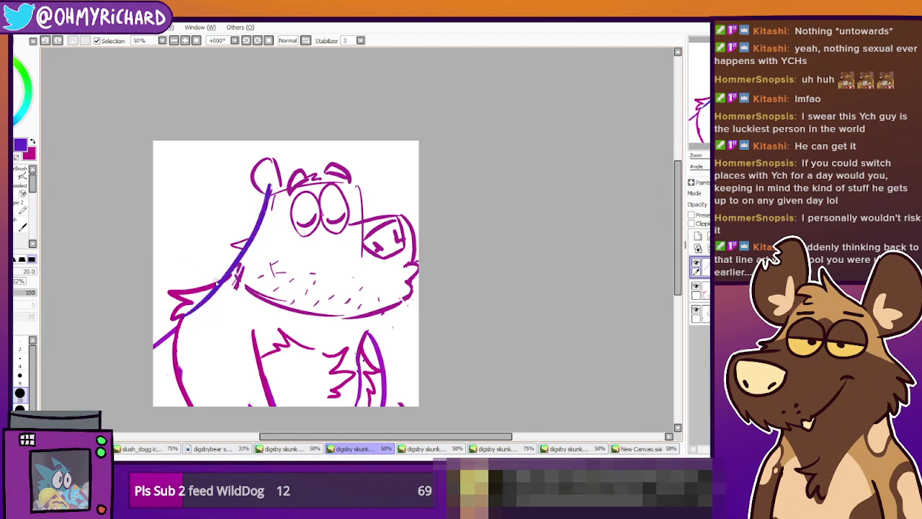
Try an upper-back line that rises toward the canvas edge together with a front chest line below the jaw
mouse_move(225, 284)
left_mouse_down()
mouse_move(207, 296)
mouse_move(122, 263)
left_mouse_up()
left_click_drag(371, 317, 319, 409)
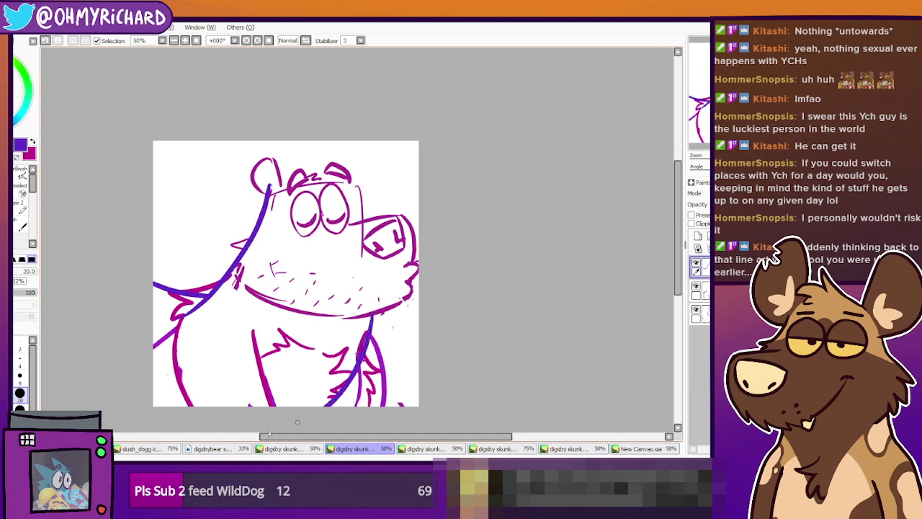
key("ctrl+z")
left_click_drag(358, 311, 352, 406)
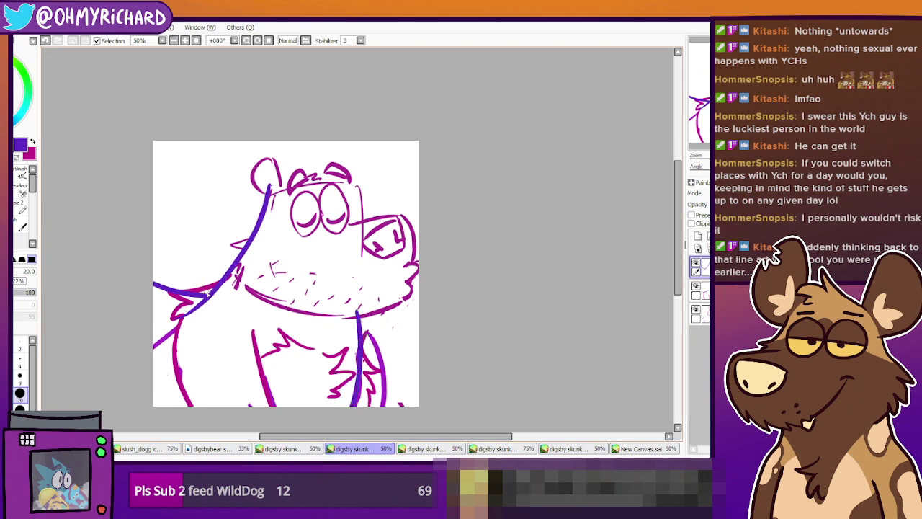
key("ctrl+z")
key("ctrl+z")
Draw a nearly horizontal upper-back line from the neck to the canvas edge and a curved front chest line, redoing the chest stroke
left_click_drag(216, 284, 153, 294)
left_click_drag(356, 320, 346, 402)
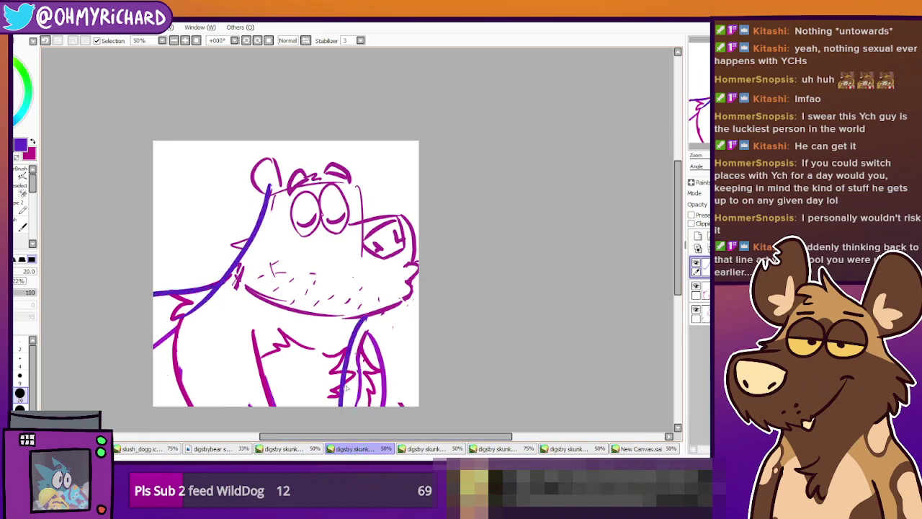
key("ctrl+z")
mouse_move(355, 321)
left_mouse_down()
mouse_move(343, 379)
mouse_move(362, 425)
mouse_move(342, 376)
mouse_move(347, 405)
left_mouse_up()
key("ctrl+z")
key("ctrl+z")
left_click_drag(356, 321, 336, 405)
Draw a second blue-violet curve beside the front chest line, running from below the jaw down to the canvas edge
left_click_drag(347, 334, 364, 405)
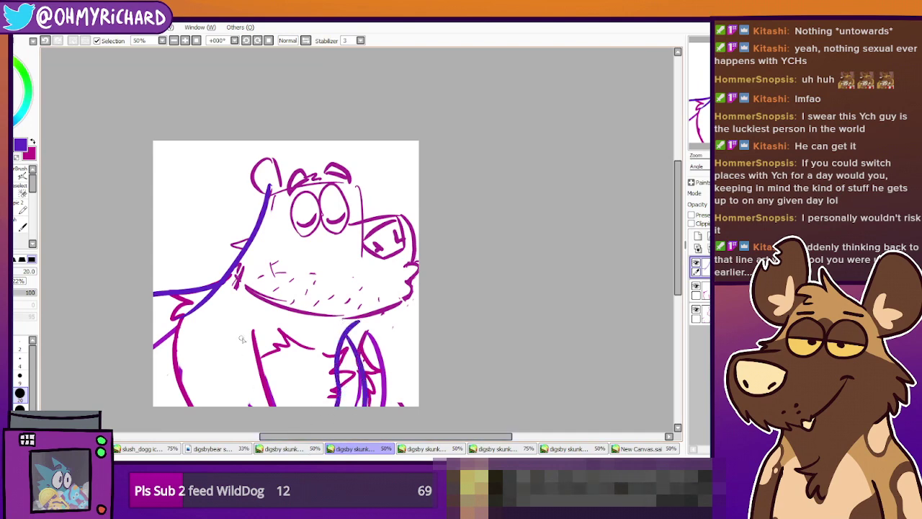
left_click_drag(242, 319, 265, 405)
key("ctrl+z")
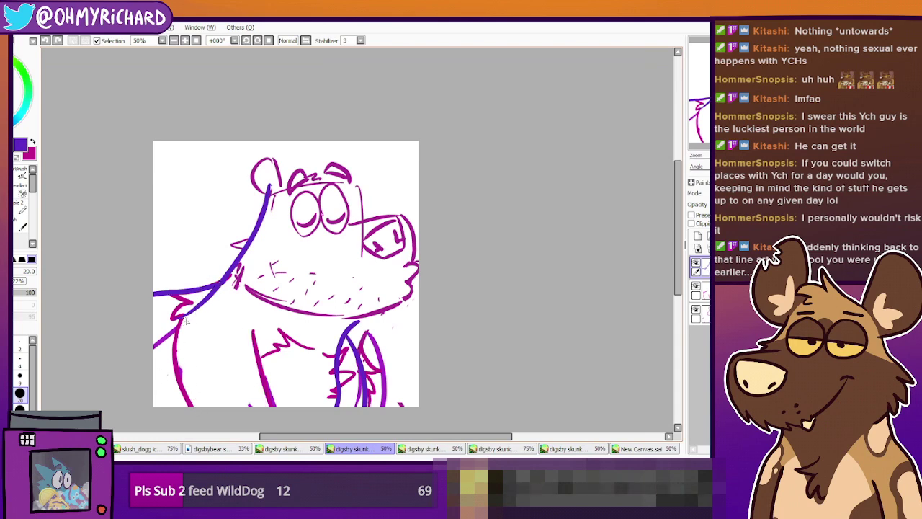
left_click_drag(179, 309, 174, 404)
key("ctrl+z")
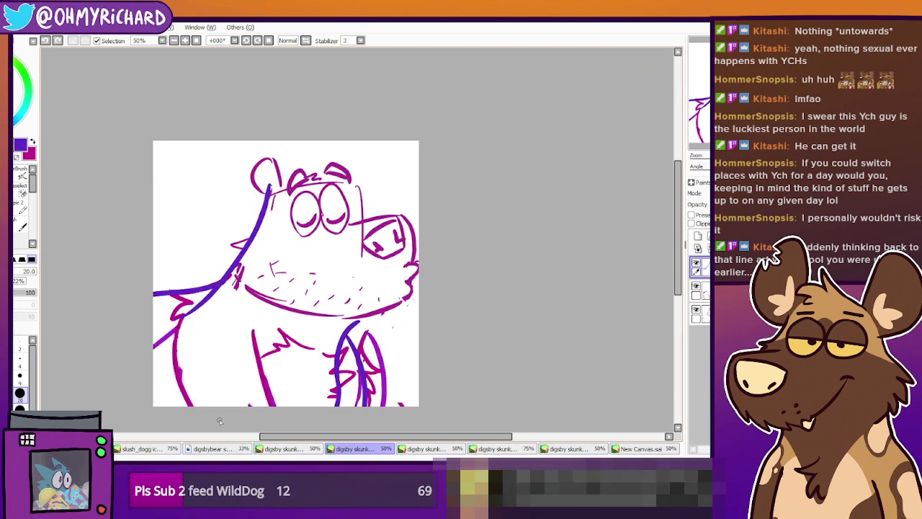
Erase the nearly horizontal upper-back line and the blue-violet shoulder line where they pass the magenta fur tuft
key("e")
mouse_move(186, 266)
left_mouse_down()
mouse_move(172, 294)
mouse_move(179, 280)
left_mouse_up()
left_click_drag(205, 311, 193, 323)
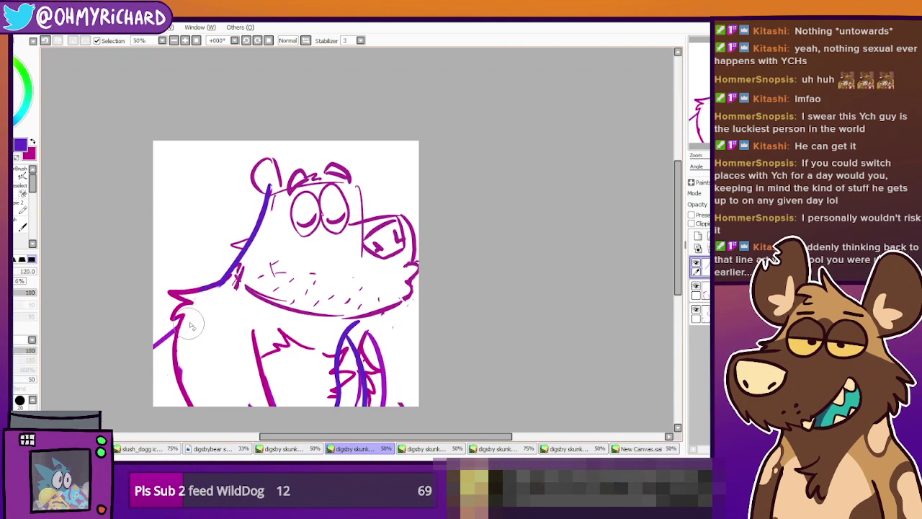
Redraw the bear's upper-back line so it slopes down from the neck to the canvas edge
key("n")
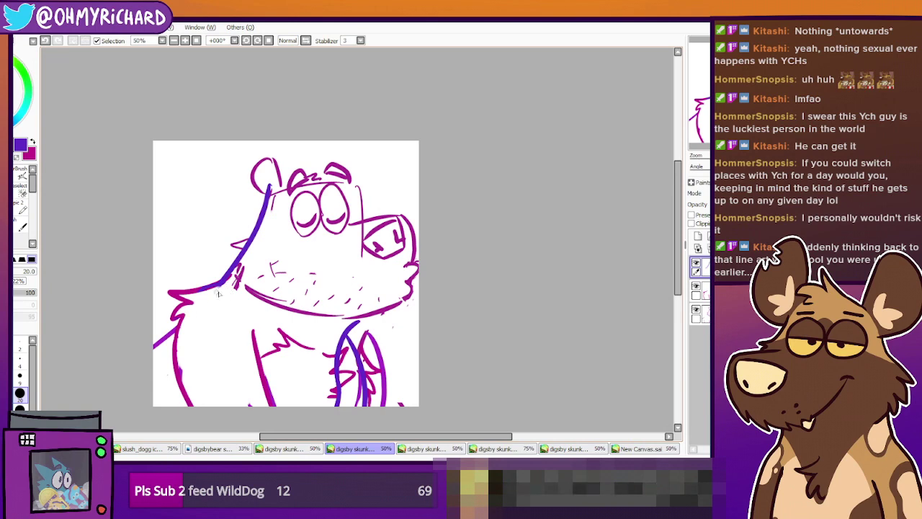
left_click_drag(224, 280, 173, 311)
key("ctrl+z")
left_click_drag(224, 280, 136, 325)
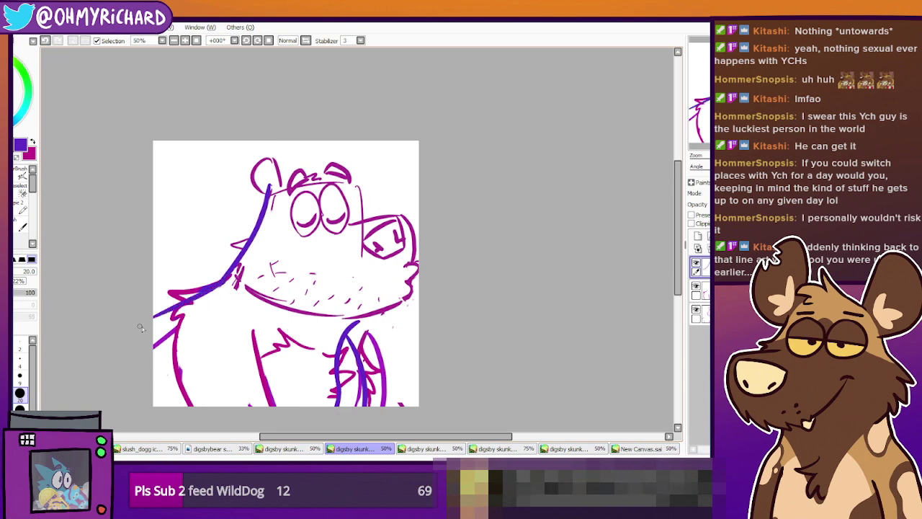
key("ctrl+z")
key("ctrl+y")
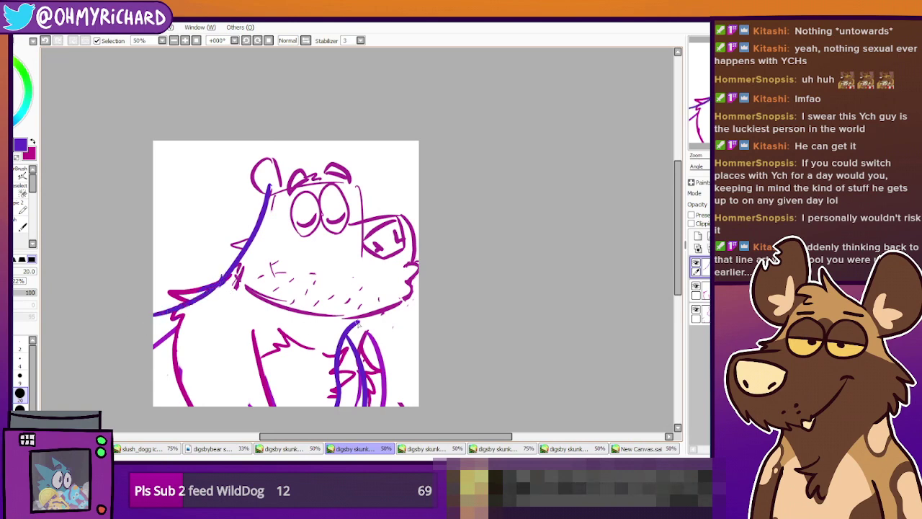
Erase the magenta shoulder tuft and upper arm lines on the layer beneath, and fade that layer's remaining chest fur by lowering its opacity
key("e")
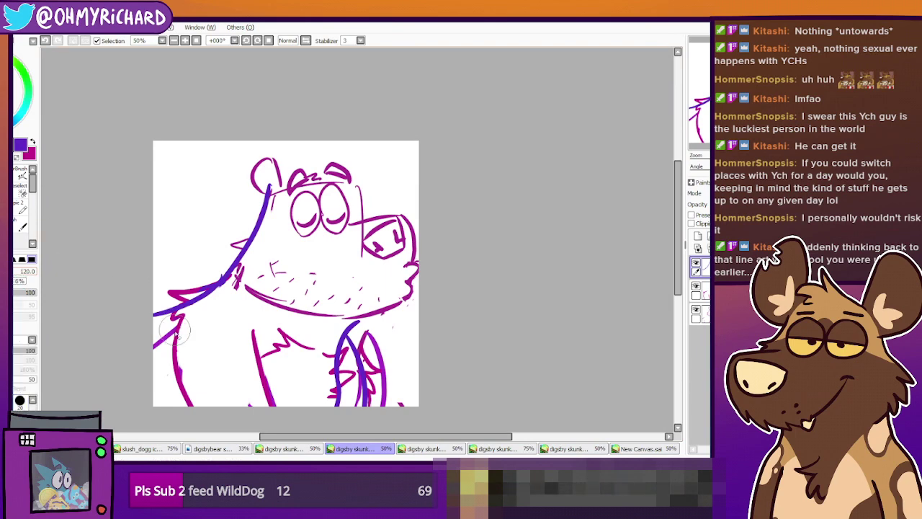
mouse_move(185, 338)
left_mouse_down()
mouse_move(179, 328)
mouse_move(171, 349)
mouse_move(199, 383)
mouse_move(253, 332)
mouse_move(202, 286)
mouse_move(175, 297)
mouse_move(344, 384)
mouse_move(364, 353)
mouse_move(360, 338)
mouse_move(353, 381)
mouse_move(325, 389)
left_mouse_up()
key("ctrl+z")
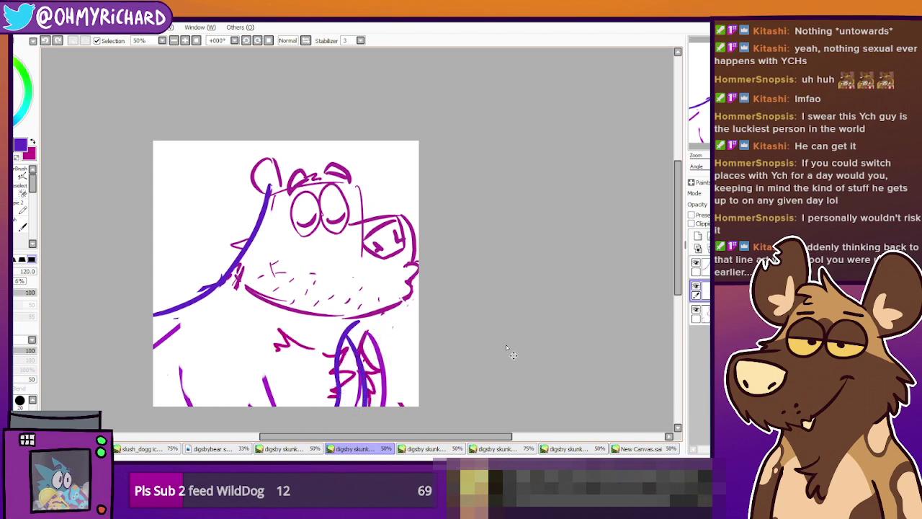
left_click_drag(763, 204, 737, 204)
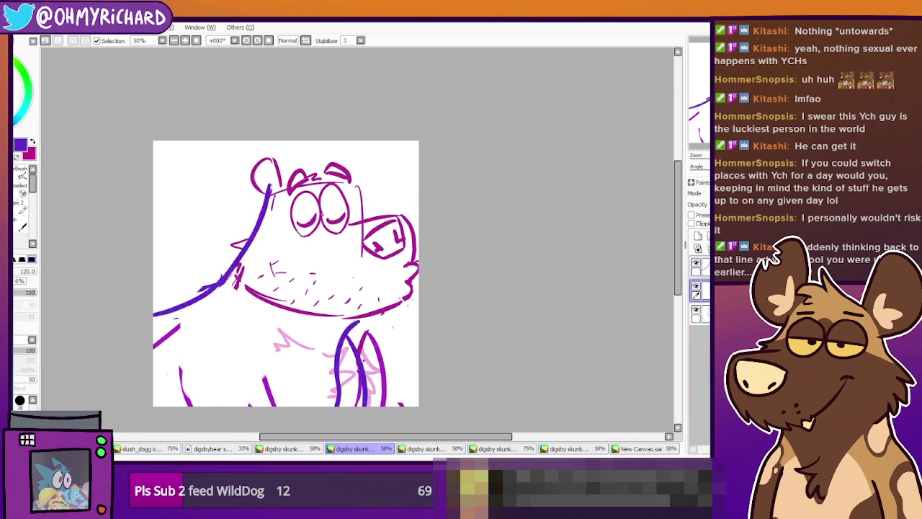
left_click(704, 267)
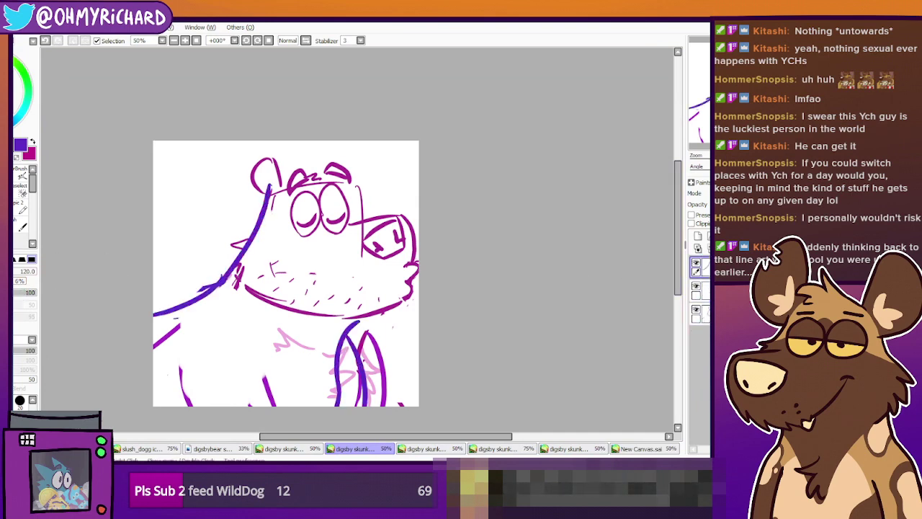
left_click(10, 210)
left_click_drag(175, 309, 154, 320)
key("ctrl+z")
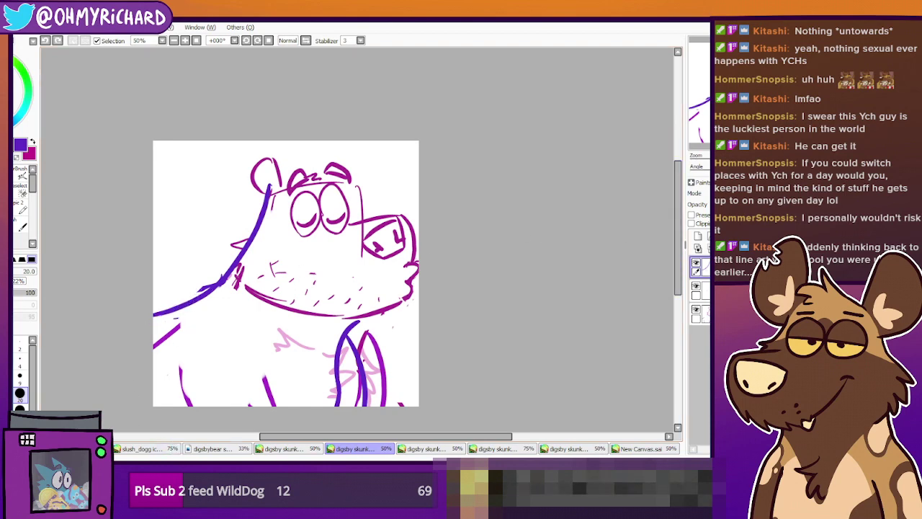
Add a new layer and sketch magenta fur tufts on the bear's near shoulder and at the top of the far arm
left_click(698, 236)
left_click(32, 142)
mouse_move(216, 280)
left_mouse_down()
mouse_move(173, 288)
mouse_move(189, 299)
mouse_move(187, 320)
mouse_move(178, 298)
mouse_move(189, 306)
mouse_move(170, 347)
left_mouse_up()
key("ctrl+z")
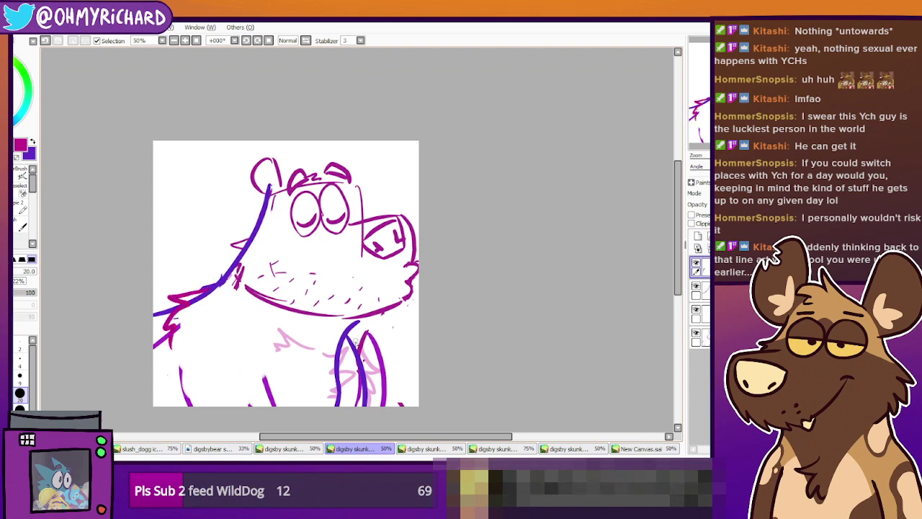
left_click_drag(355, 340, 379, 358)
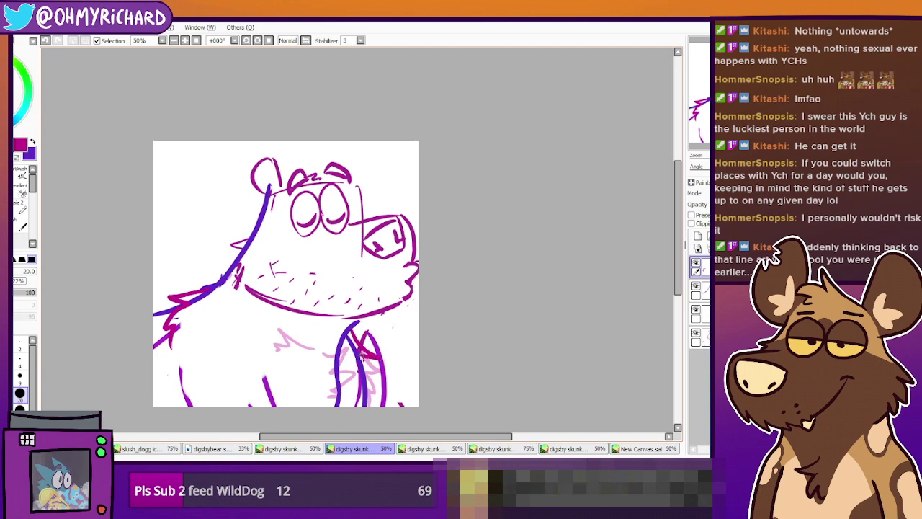
Draw the two magenta outlines of the near arm, running down to the lower edge of the canvas
left_click_drag(253, 340, 273, 408)
key("ctrl+z")
left_click_drag(253, 344, 276, 417)
key("ctrl+z")
left_click_drag(174, 375, 196, 407)
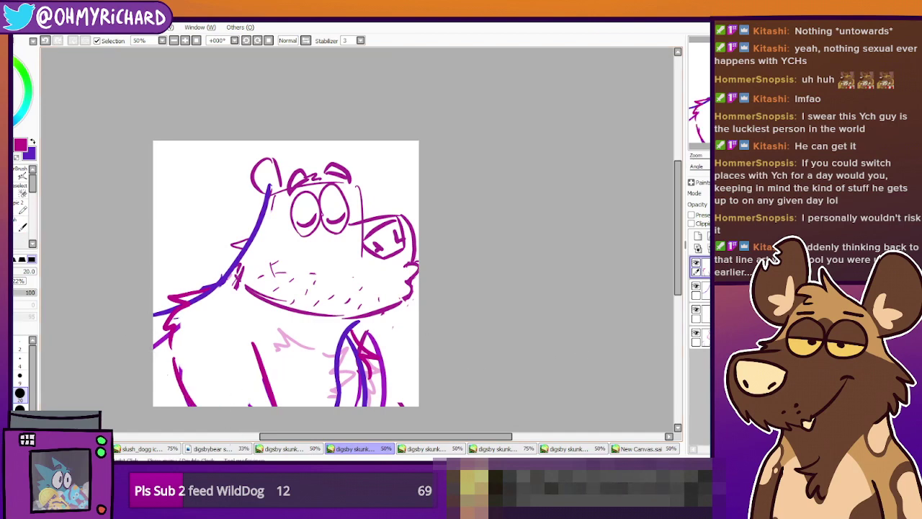
Erase the inner blue curve of the far arm where it overlaps the pink chest fur
left_click(7, 209)
left_click(339, 366, "ctrl+shift")
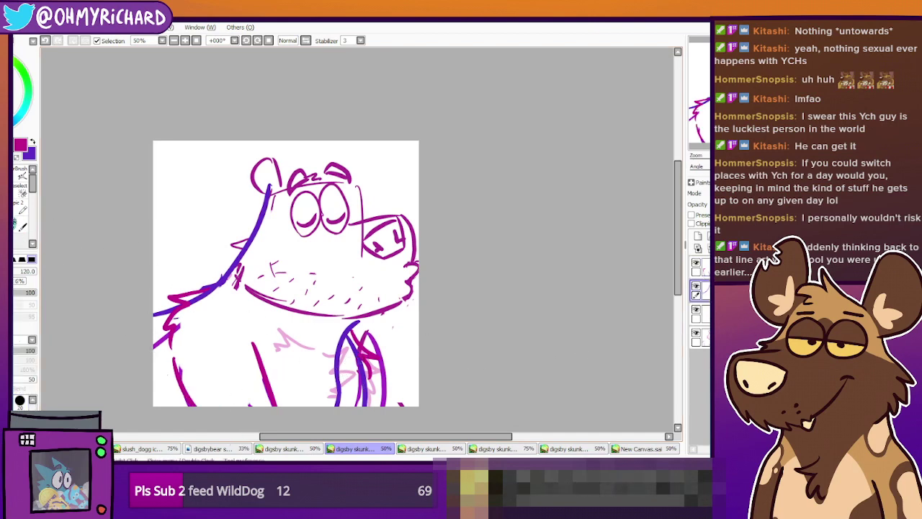
mouse_move(355, 359)
left_mouse_down()
mouse_move(339, 338)
mouse_move(349, 353)
mouse_move(335, 403)
left_mouse_up()
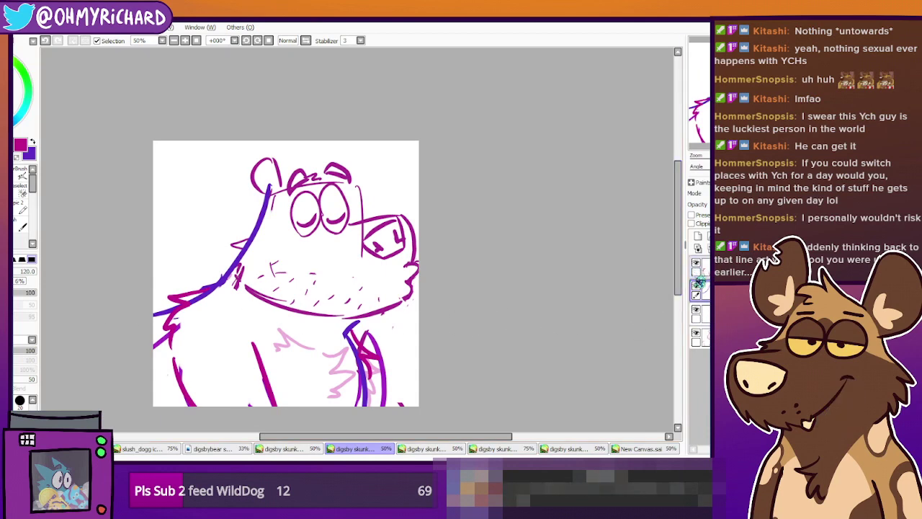
left_click(166, 341, "ctrl+shift")
left_click_drag(191, 321, 180, 335)
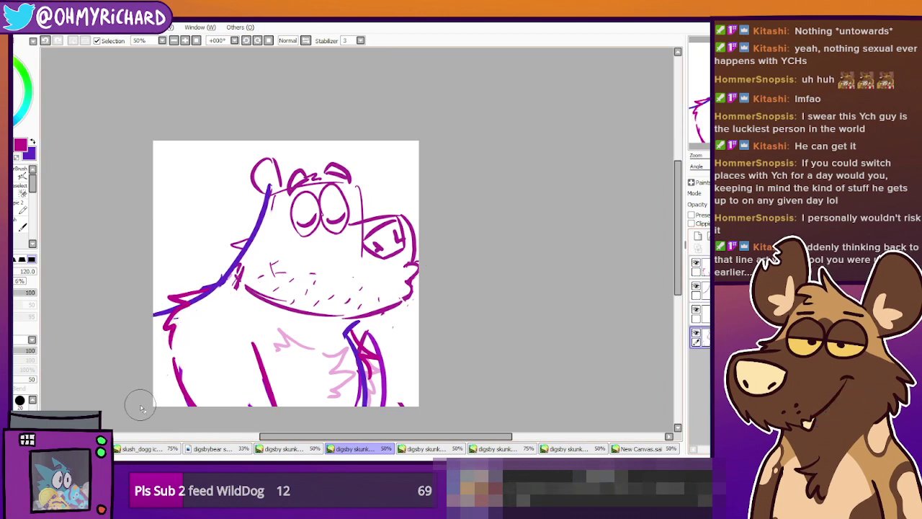
key("ctrl+z")
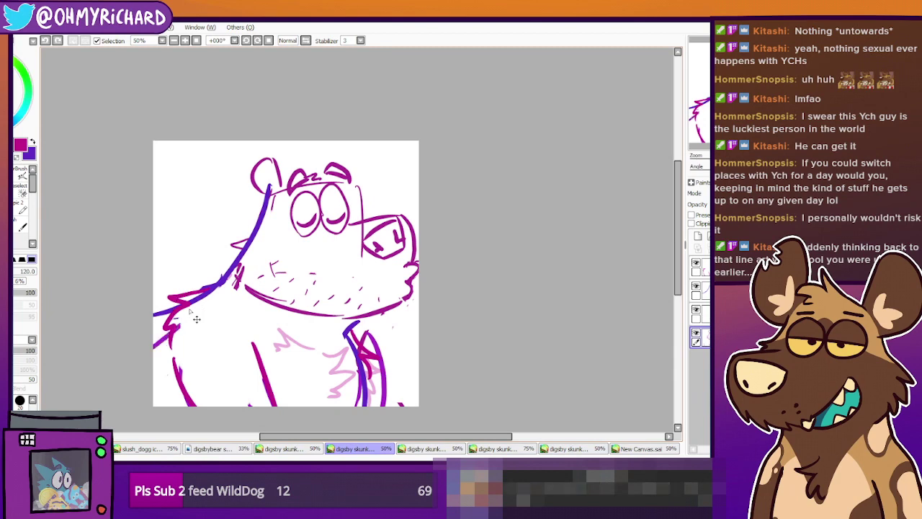
Erase the blue body line beyond the shoulder tuft and the stretch of blue neck line behind the cheek
left_click(172, 313, "ctrl+shift")
left_click_drag(175, 305, 154, 313)
left_click_drag(478, 307, 476, 286)
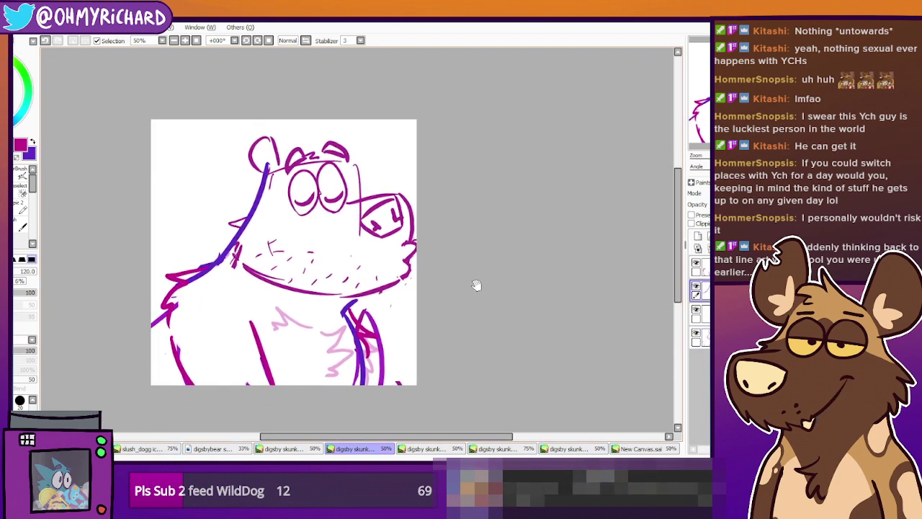
left_click(14, 191)
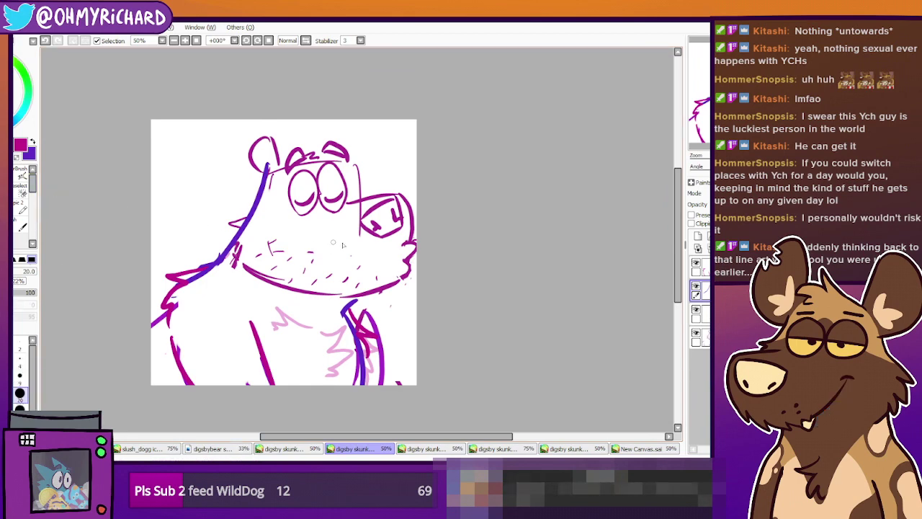
left_click_drag(354, 253, 341, 270)
left_click(14, 207)
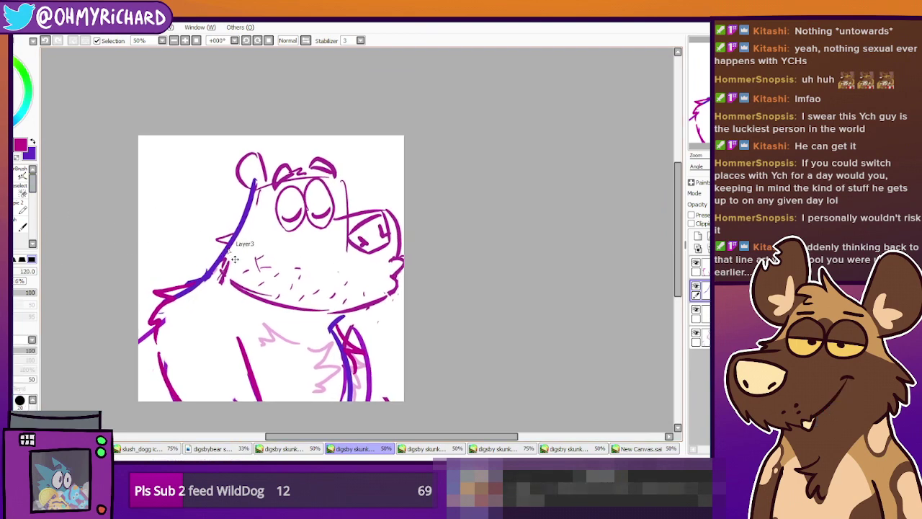
mouse_move(234, 237)
left_mouse_down()
mouse_move(223, 250)
mouse_move(237, 266)
left_mouse_up()
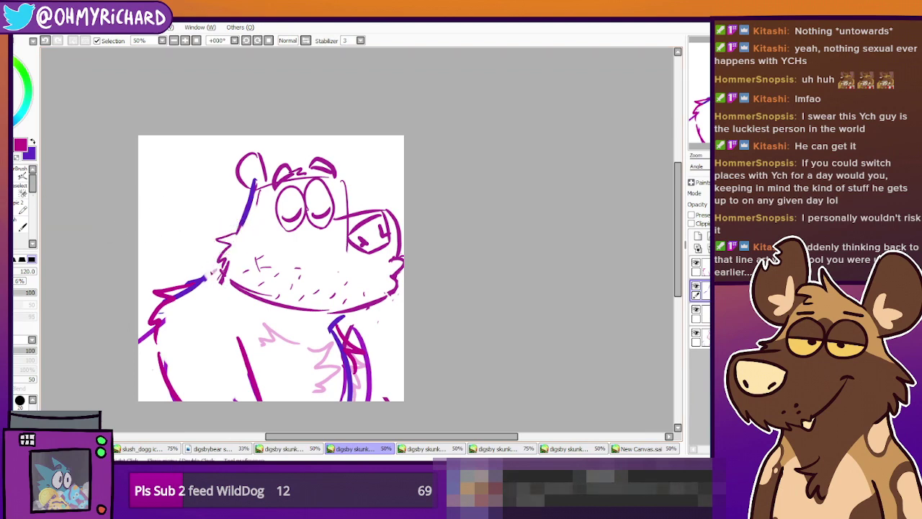
Draw a jagged blue cheek fur tuft joining the back of the head to the neck
key("n")
key("x")
mouse_move(243, 225)
left_mouse_down()
mouse_move(214, 227)
mouse_move(238, 234)
mouse_move(229, 255)
mouse_move(212, 229)
mouse_move(238, 235)
mouse_move(215, 265)
left_mouse_up()
key("ctrl+z")
key("ctrl+z")
mouse_move(244, 225)
left_mouse_down()
mouse_move(214, 231)
mouse_move(219, 281)
left_mouse_up()
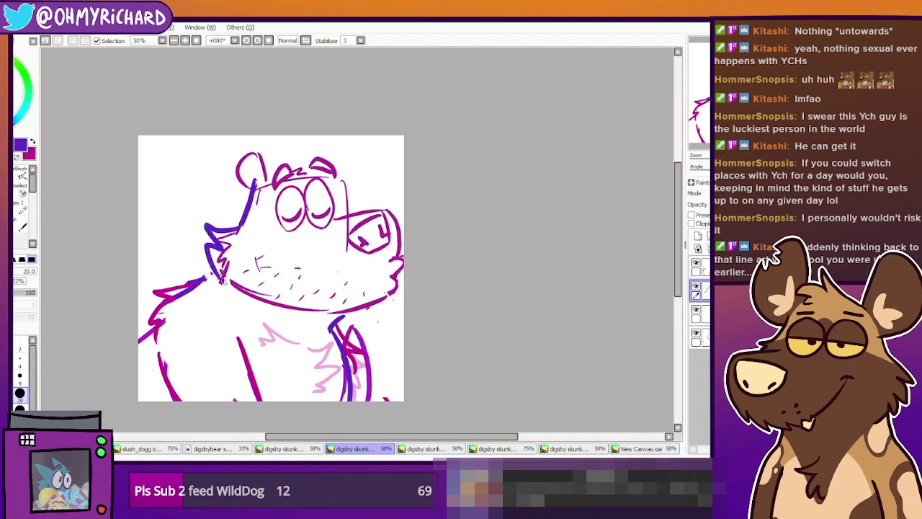
key("ctrl+z")
mouse_move(244, 223)
left_mouse_down()
mouse_move(215, 232)
mouse_move(225, 248)
mouse_move(219, 269)
left_mouse_up()
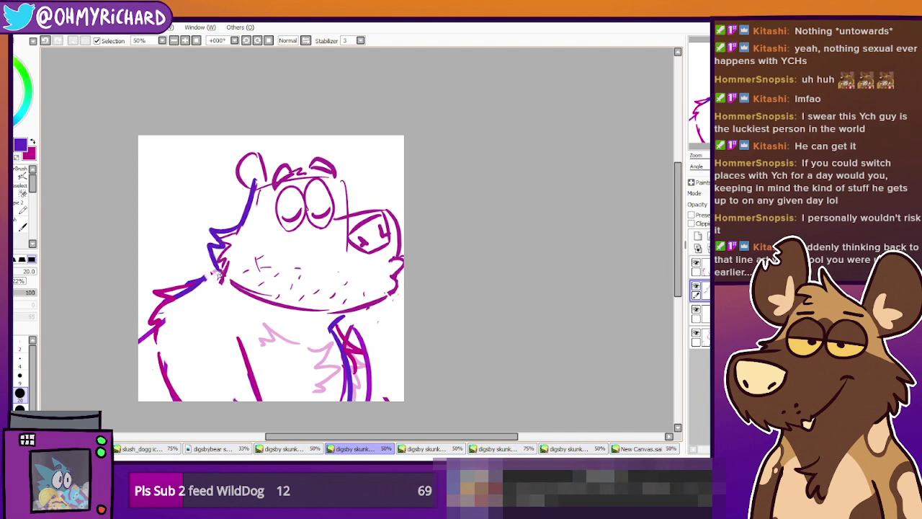
Draw a blue curve beneath the magenta jawline to deepen the underside of the jaw
mouse_move(263, 304)
left_mouse_down()
mouse_move(287, 315)
mouse_move(356, 301)
mouse_move(331, 318)
left_mouse_up()
key("ctrl+z")
key("ctrl+z")
left_click_drag(274, 305, 364, 310)
key("ctrl+z")
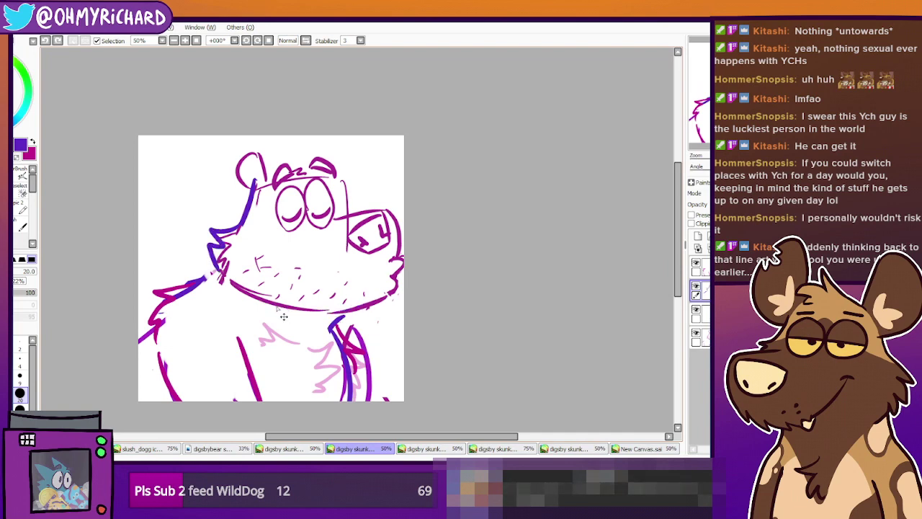
left_click_drag(264, 303, 350, 313)
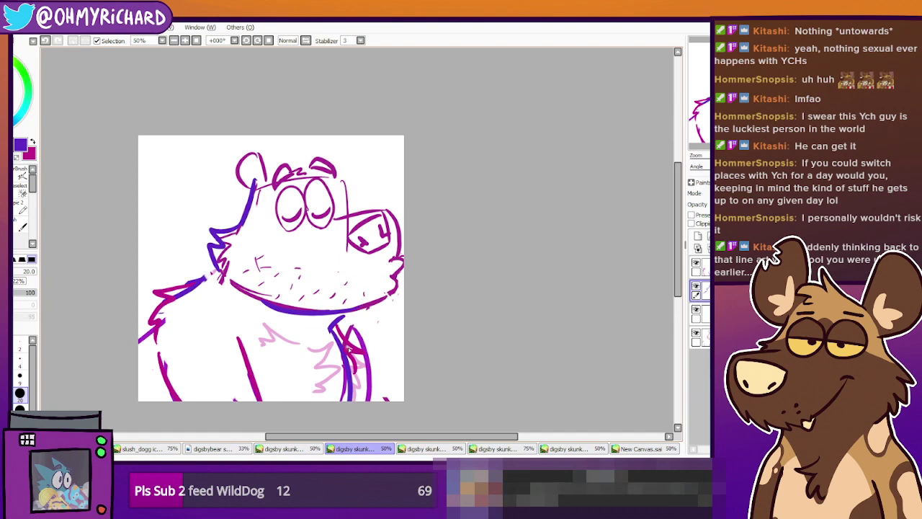
Draw a blue mouth line from the lips back across the muzzle, curving up into the cheek
left_click_drag(346, 344, 312, 356)
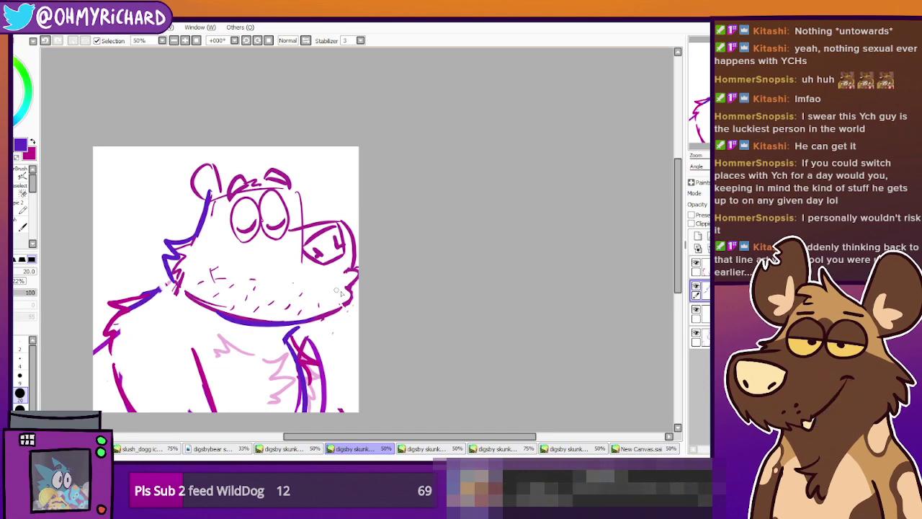
left_click_drag(348, 287, 301, 297)
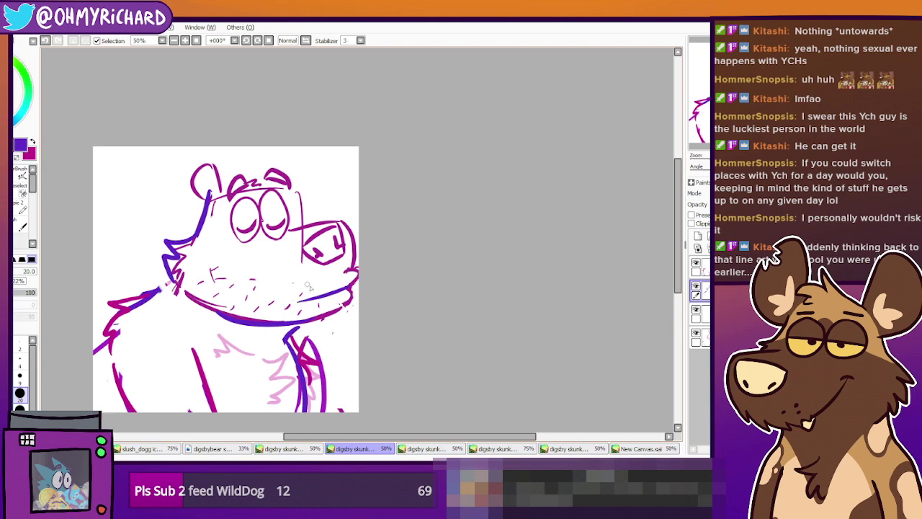
key("ctrl+z")
mouse_move(353, 285)
left_mouse_down()
mouse_move(314, 300)
mouse_move(285, 264)
left_mouse_up()
key("ctrl+z")
left_click_drag(316, 299, 287, 267)
key("ctrl+z")
left_click_drag(319, 299, 281, 279)
key("ctrl+z")
key("ctrl+y")
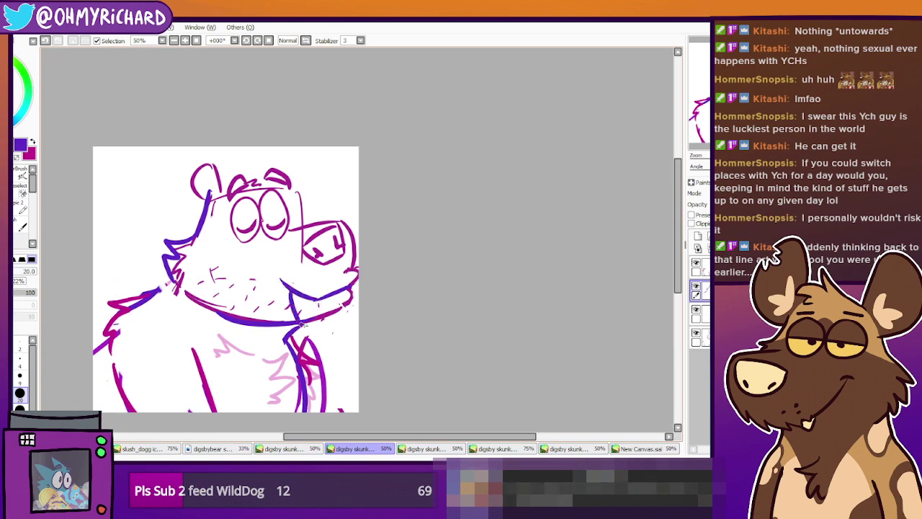
Replace the rough tooth strokes with a pointed blue fang hanging below the back of the mouth line
key("ctrl+z")
key("ctrl+z")
left_click_drag(294, 292, 314, 302)
key("ctrl+z")
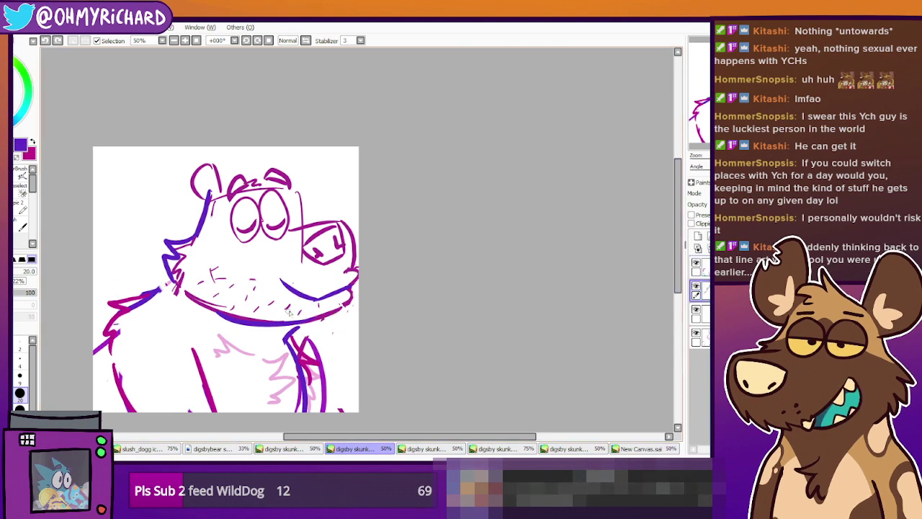
left_click_drag(288, 291, 308, 300)
key("ctrl+z")
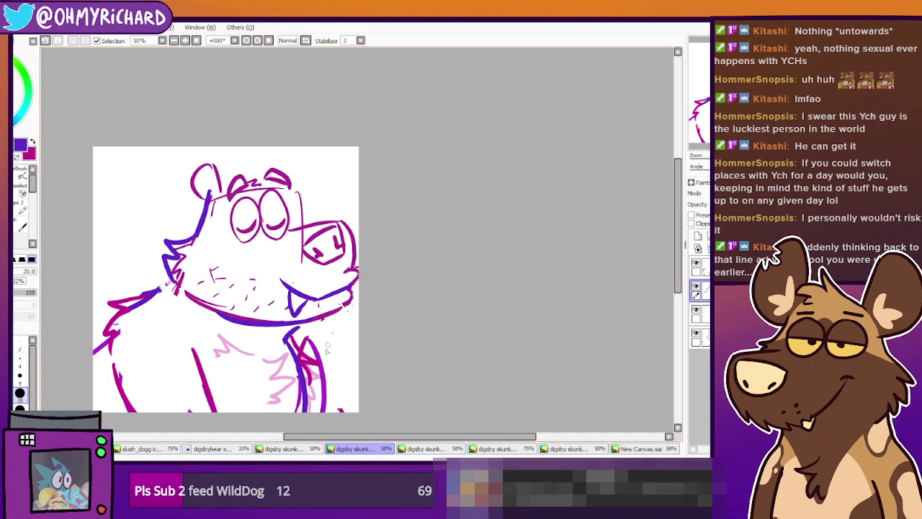
Group the sketch layers in a new layer folder and move the whole drawing slightly left
key("e")
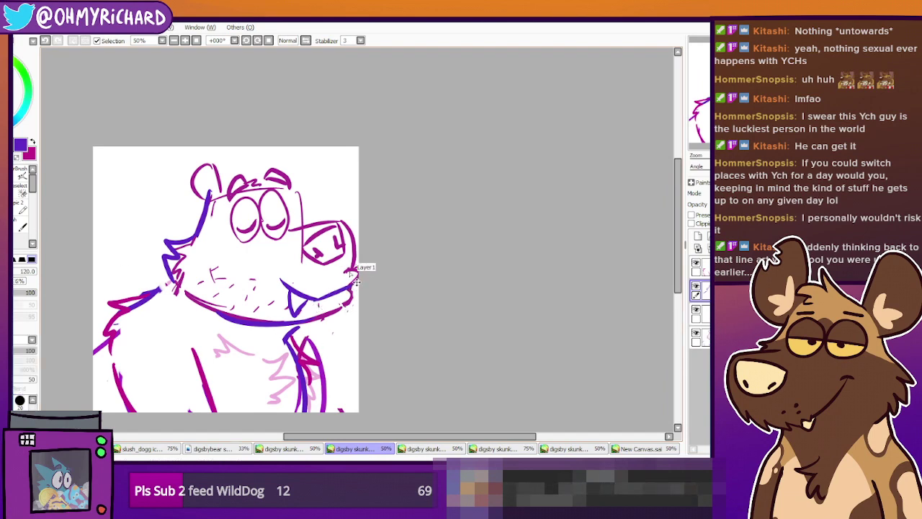
left_click(709, 268)
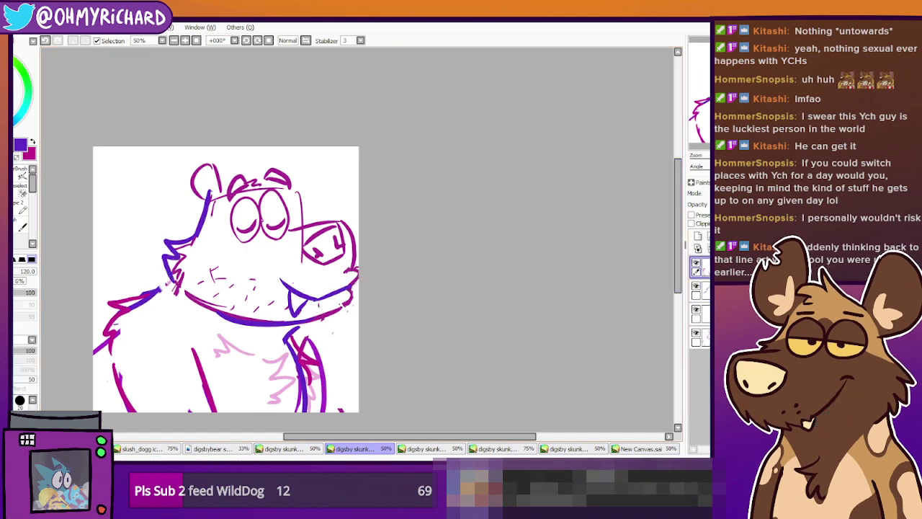
left_click(722, 235)
left_click_drag(709, 291, 709, 268)
left_click(709, 314)
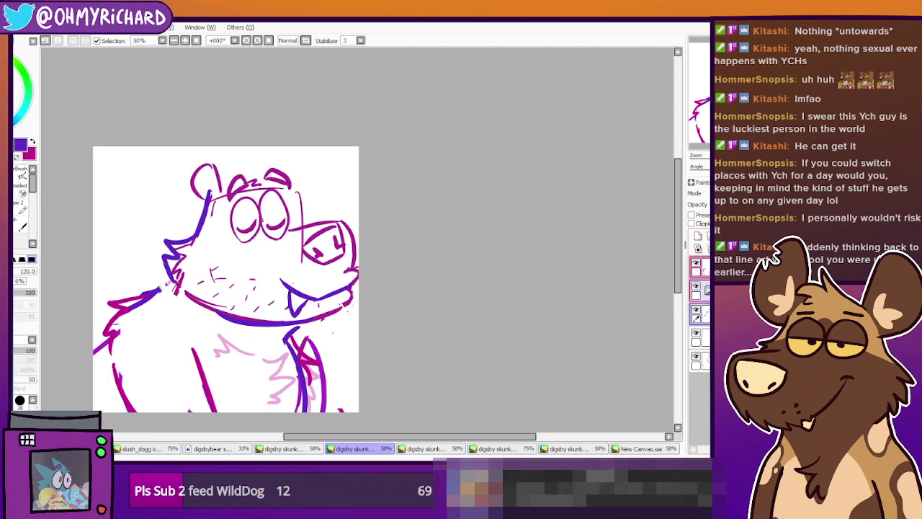
left_click_drag(708, 314, 708, 268)
left_click_drag(708, 337, 709, 268)
left_click_drag(708, 361, 709, 268)
left_click(697, 268)
mouse_move(266, 289)
left_mouse_down()
mouse_move(252, 287)
mouse_move(260, 294)
left_mouse_up()
Add a new layer inside the folder and draw rounded blue upper and lower lips at the muzzle's tip
left_click(10, 178)
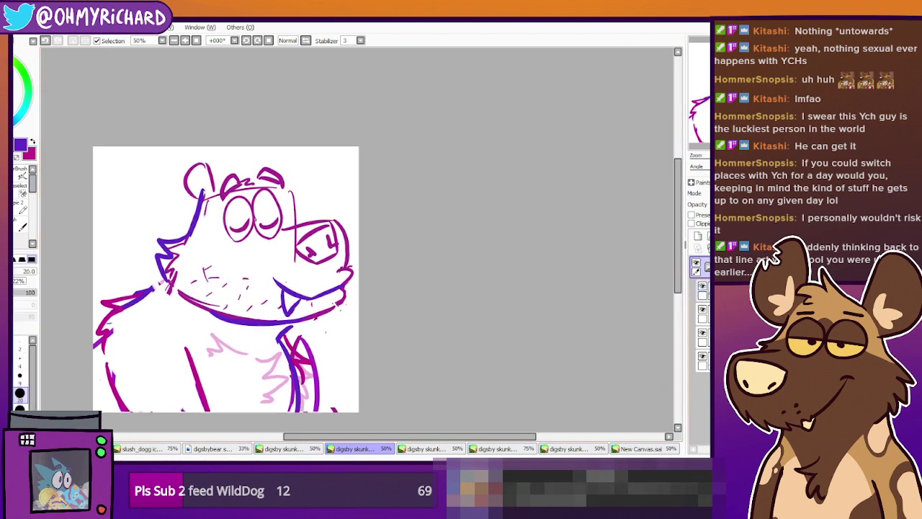
left_click(709, 291)
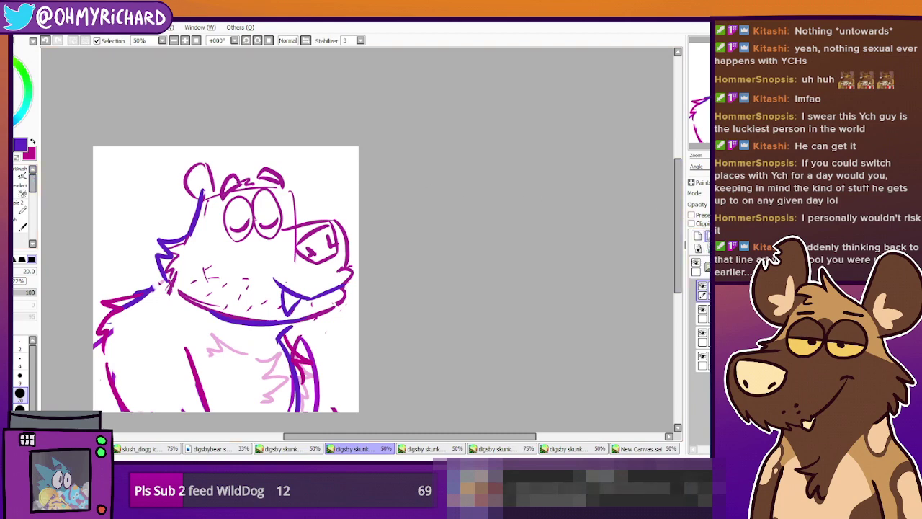
left_click(696, 236)
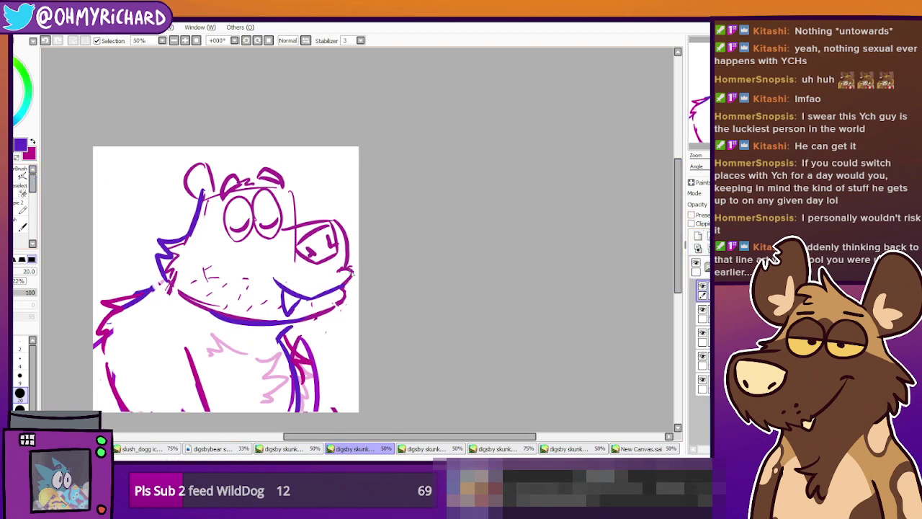
key("ctrl+z")
mouse_move(334, 272)
left_mouse_down()
mouse_move(351, 269)
mouse_move(350, 299)
mouse_move(338, 304)
left_mouse_up()
key("ctrl+z")
key("ctrl+z")
key("ctrl+z")
key("ctrl+z")
key("ctrl+z")
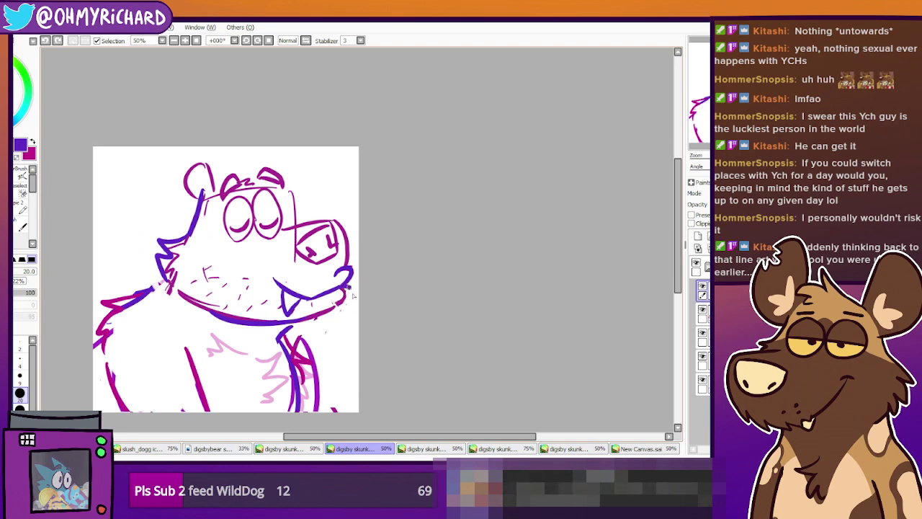
key("ctrl+z")
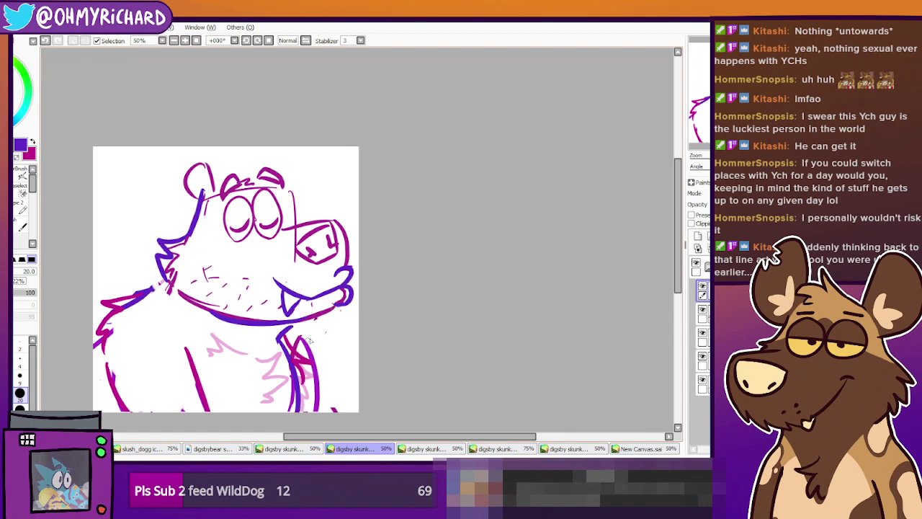
Erase the leftover magenta rough strokes around the blue lips at the muzzle's tip
key("e")
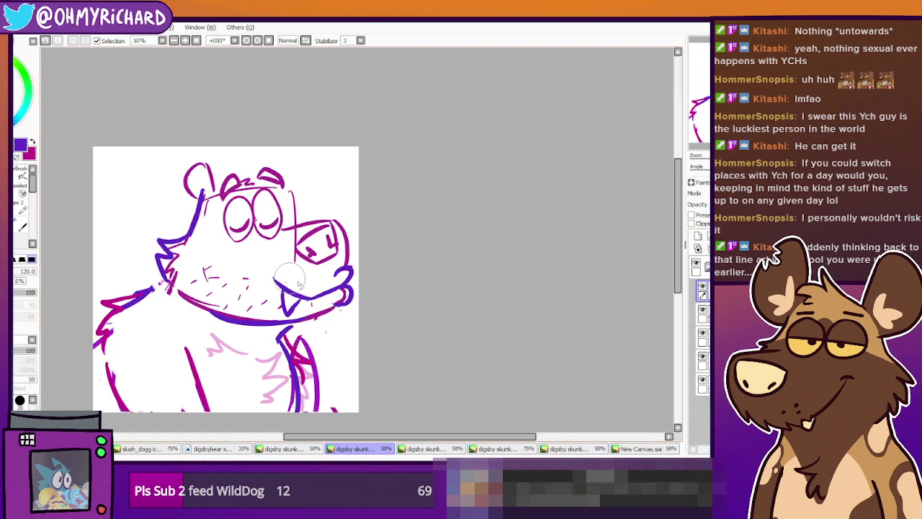
left_click(344, 290, "ctrl+shift")
left_click(344, 290)
left_click(357, 309, "ctrl+shift")
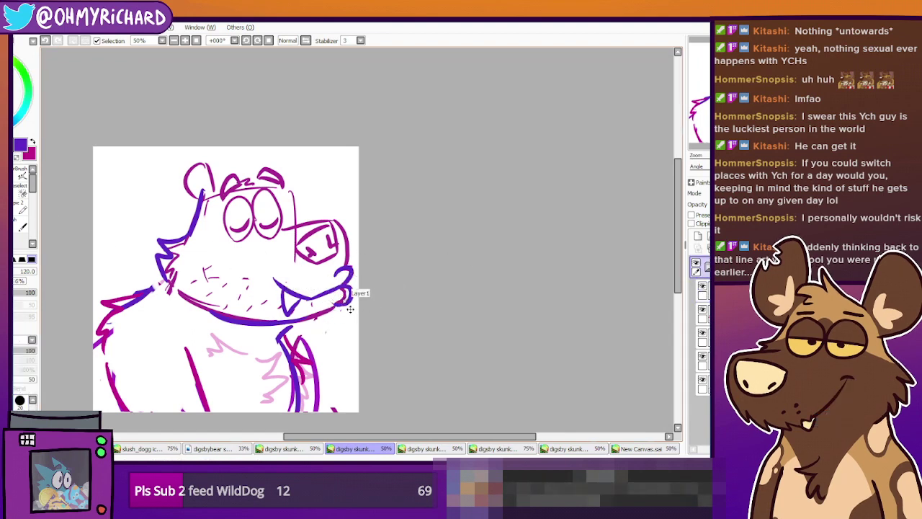
left_click(350, 308, "ctrl")
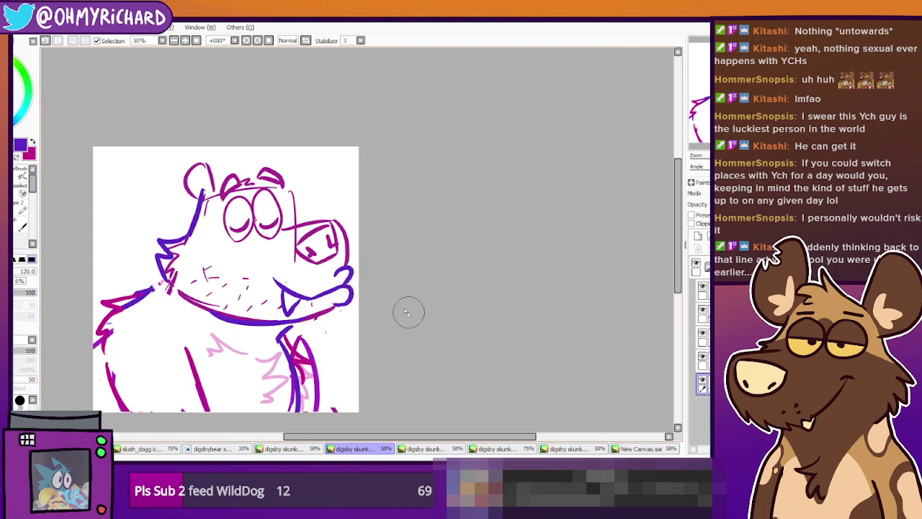
left_click(340, 285, "ctrl")
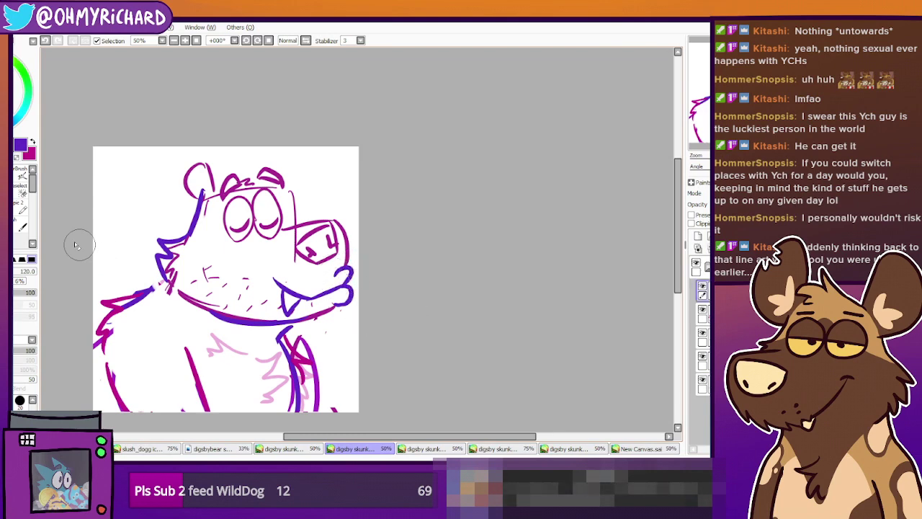
left_click(23, 228)
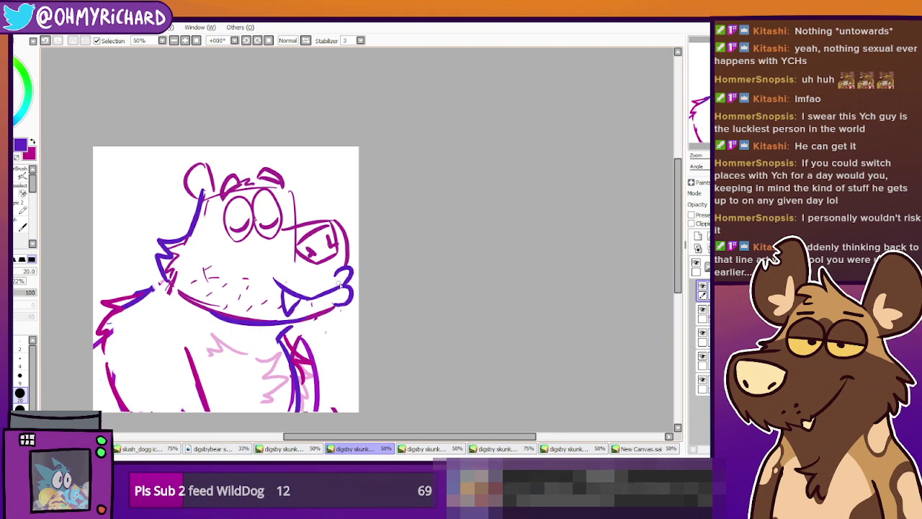
key("e")
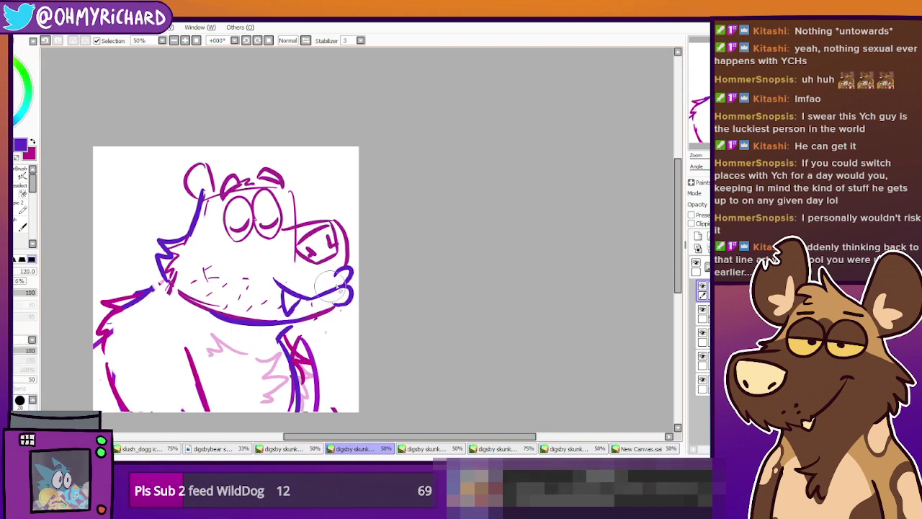
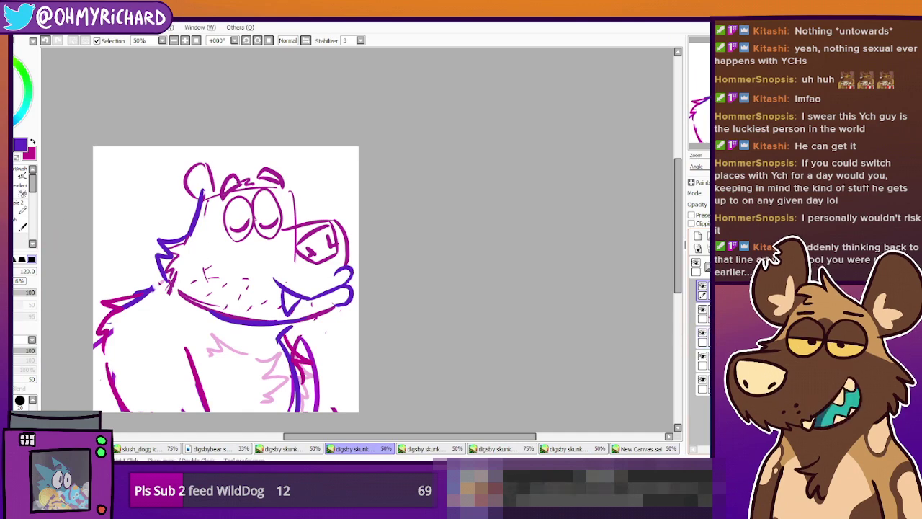
Lasso the mouth and lips, paste a copy of the lips onto a new layer, and hide both lip layers
key("space")
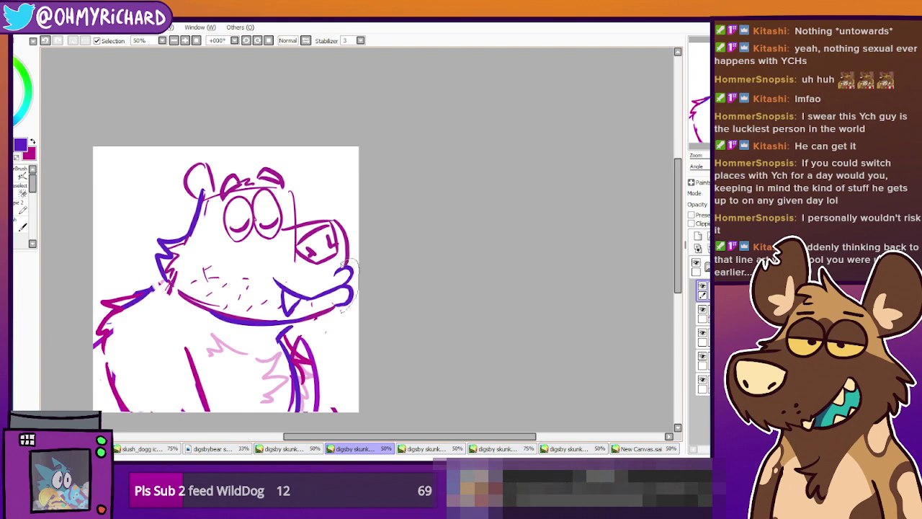
left_click_drag(264, 290, 291, 319)
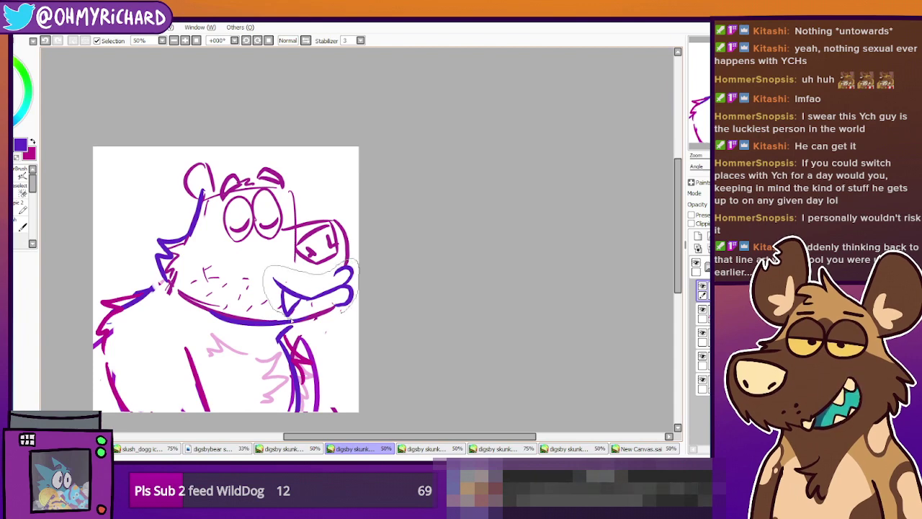
key("ctrl+v")
left_click(702, 288)
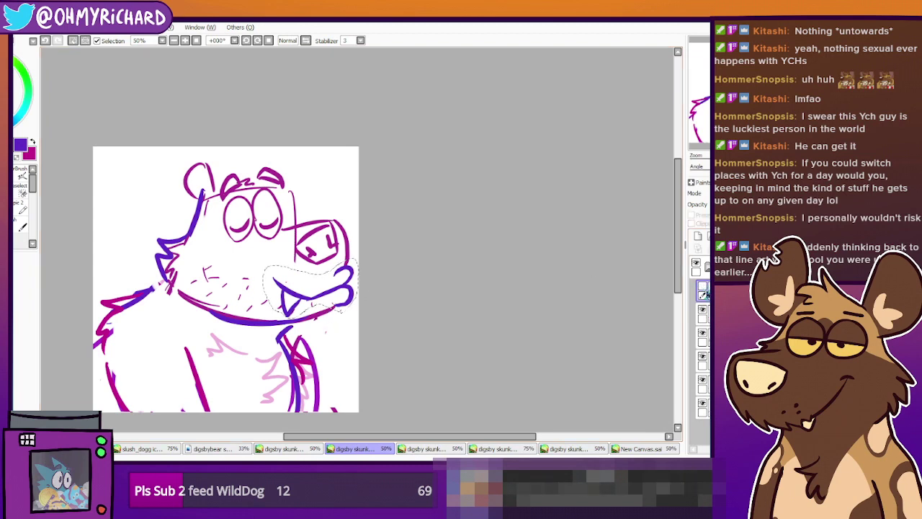
left_click(703, 309)
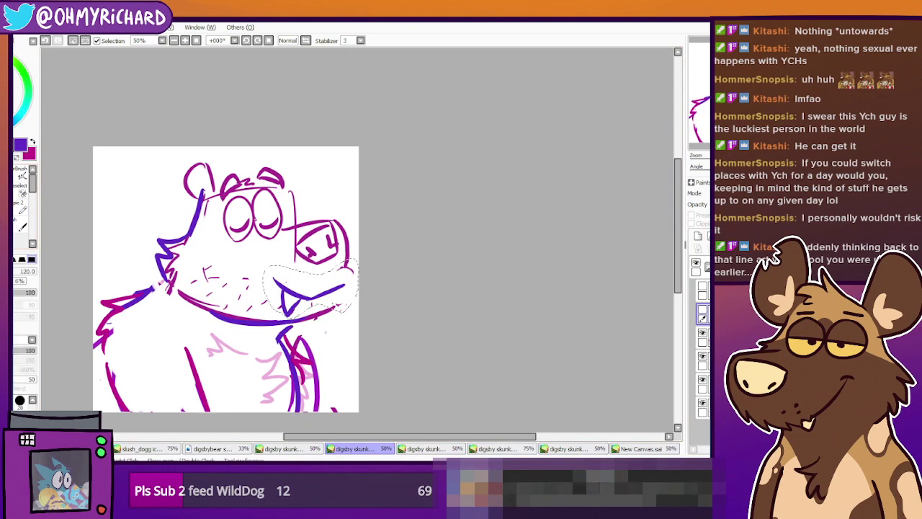
key("ctrl+d")
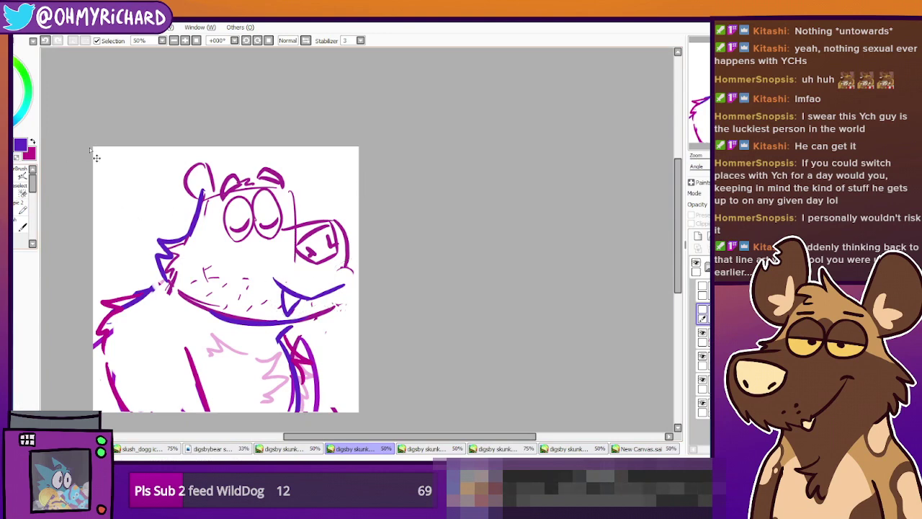
key("ctrl+z")
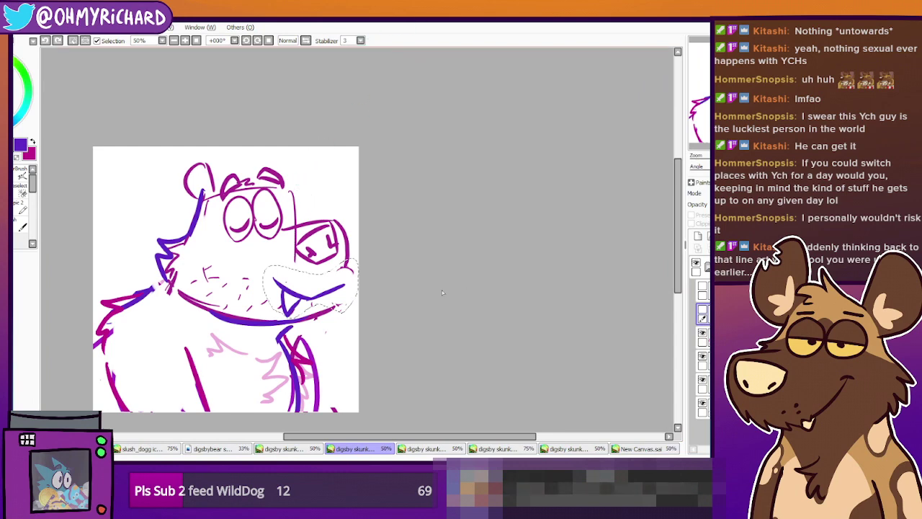
Copy the selected mouth line and fang onto a new layer, raise it in the stack, lock its opacity and recolour it magenta
left_click(329, 306, "ctrl+shift")
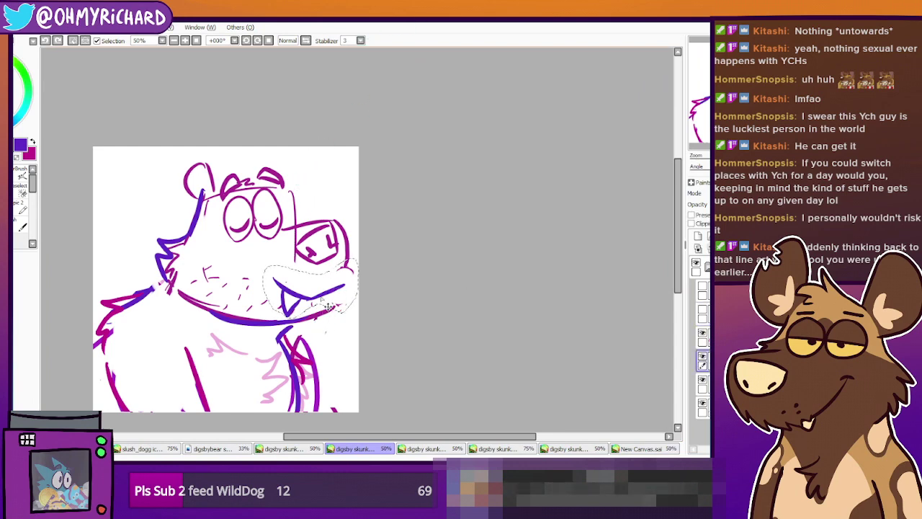
key("ctrl+v")
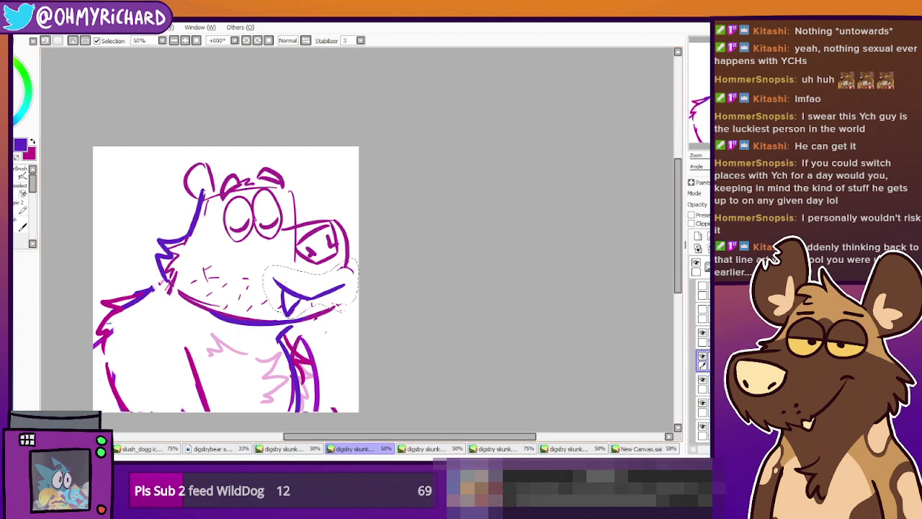
left_click_drag(720, 337, 720, 305)
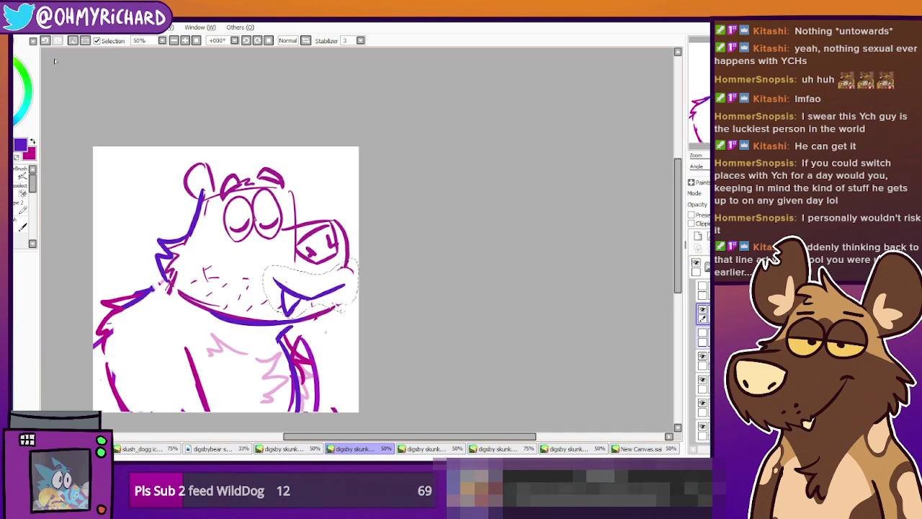
left_click(692, 215)
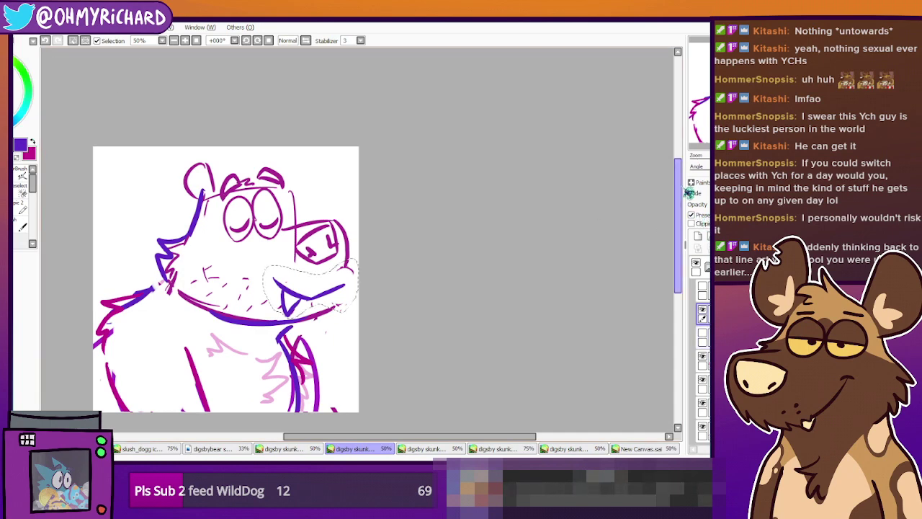
key("x")
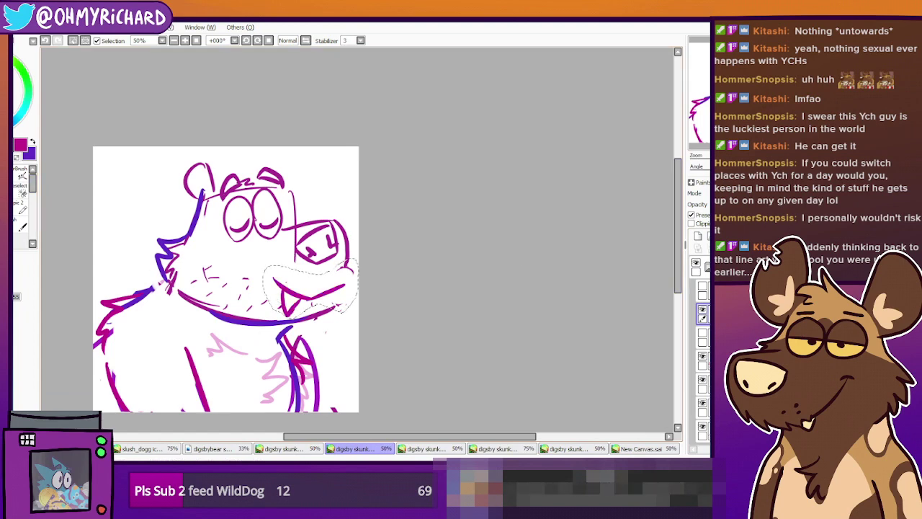
Shift the magenta mouth and fang slightly toward the muzzle's tip and hide the blue sketch layer
key("ctrl+t")
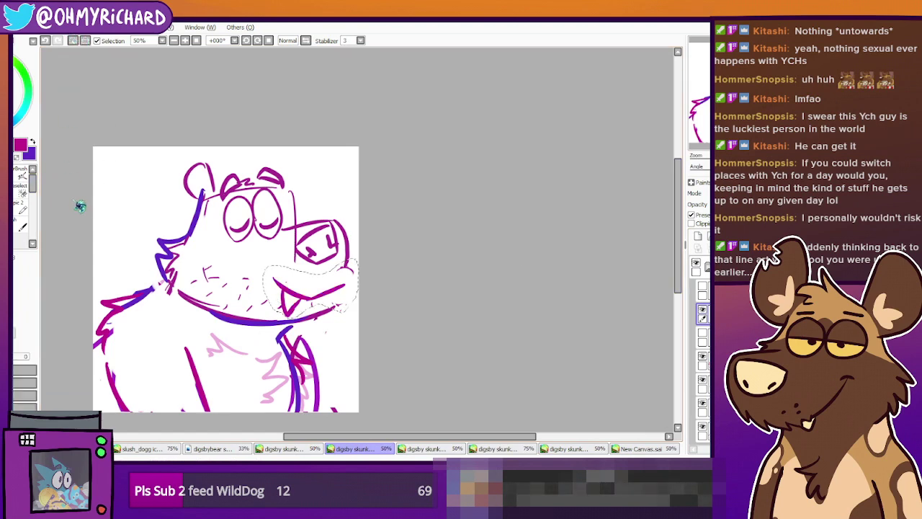
key("ctrl+t")
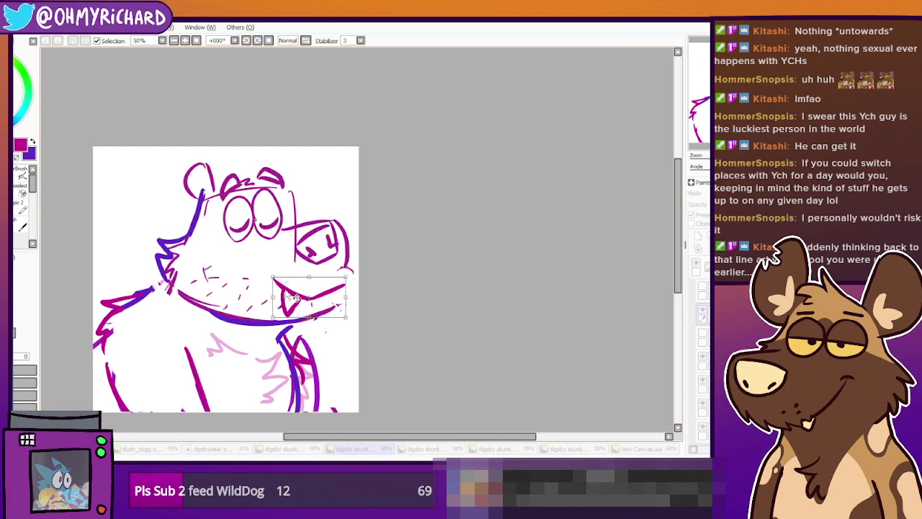
left_click_drag(273, 297, 286, 296)
key("Return")
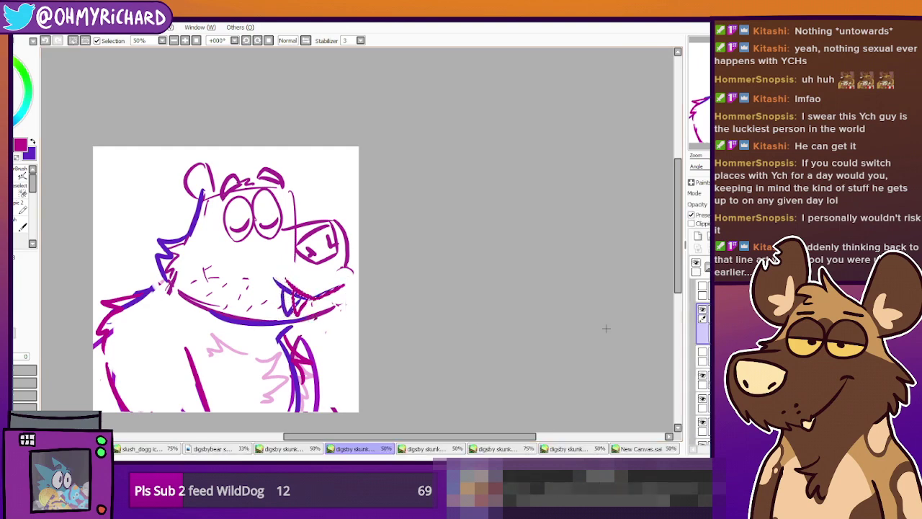
left_click(701, 398)
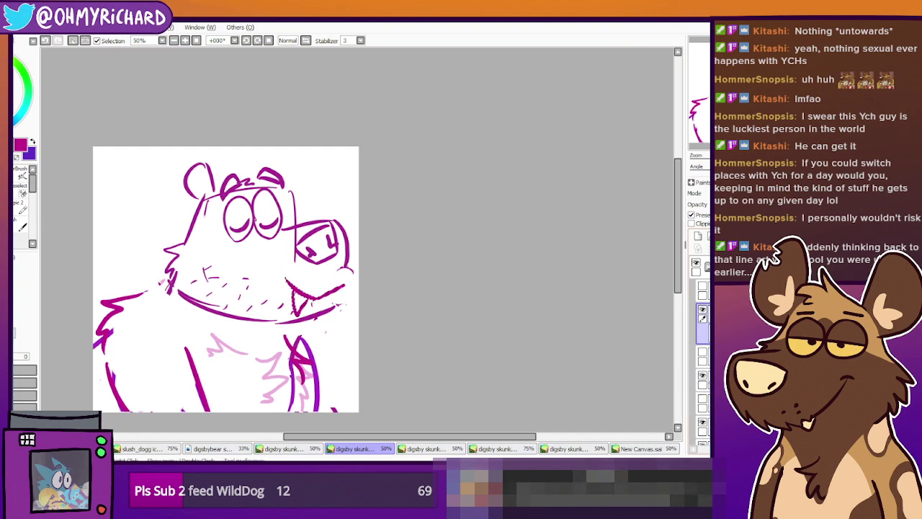
Clear the selection, unlock the layer's opacity and draw rounded magenta upper and lower lips at the front of the mouth
left_click(9, 178)
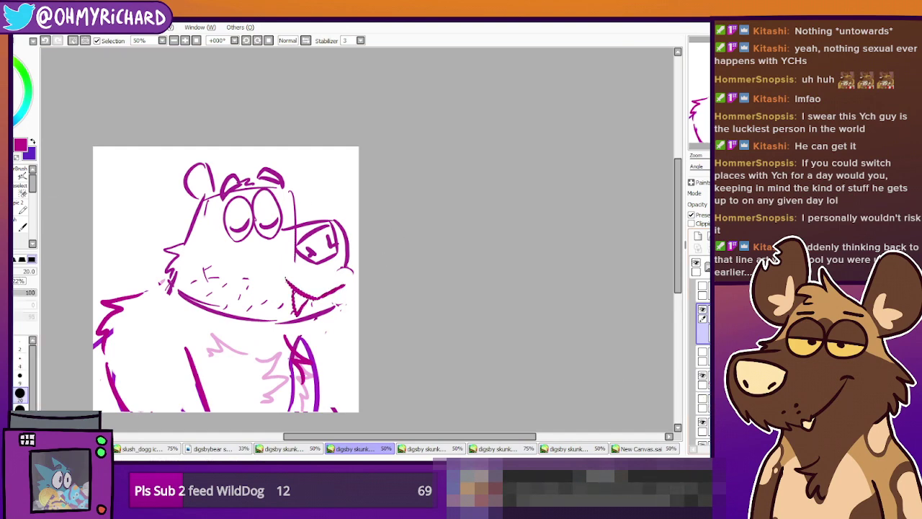
left_click(7, 146)
left_click(87, 138)
key("n")
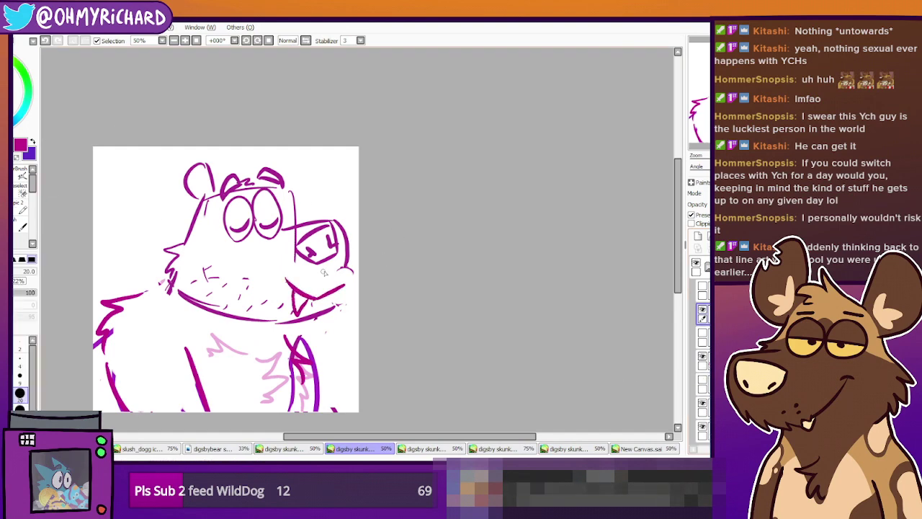
left_click(697, 216)
mouse_move(338, 275)
left_mouse_down()
mouse_move(353, 275)
mouse_move(341, 290)
mouse_move(355, 272)
mouse_move(340, 287)
left_mouse_up()
key("ctrl+z")
key("ctrl+z")
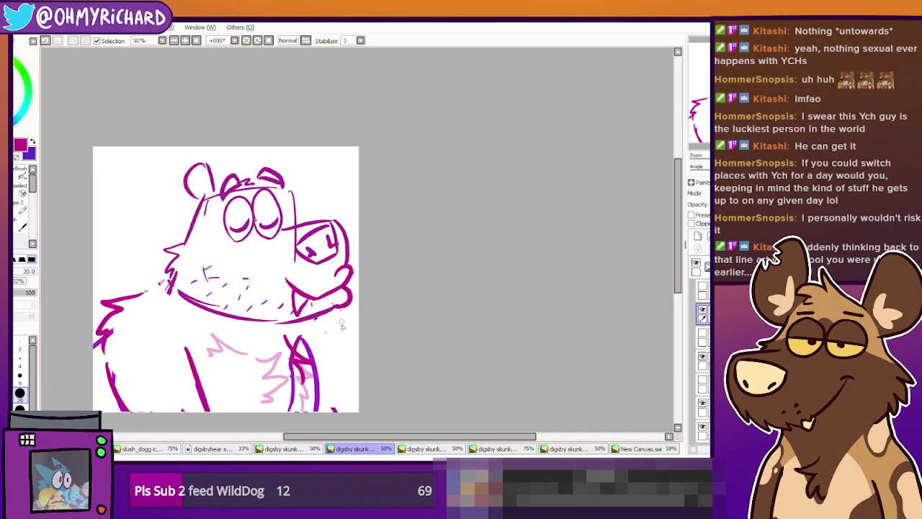
Show the hidden layer below the new mouth and turn the blue sketch layer back on
left_click(8, 209)
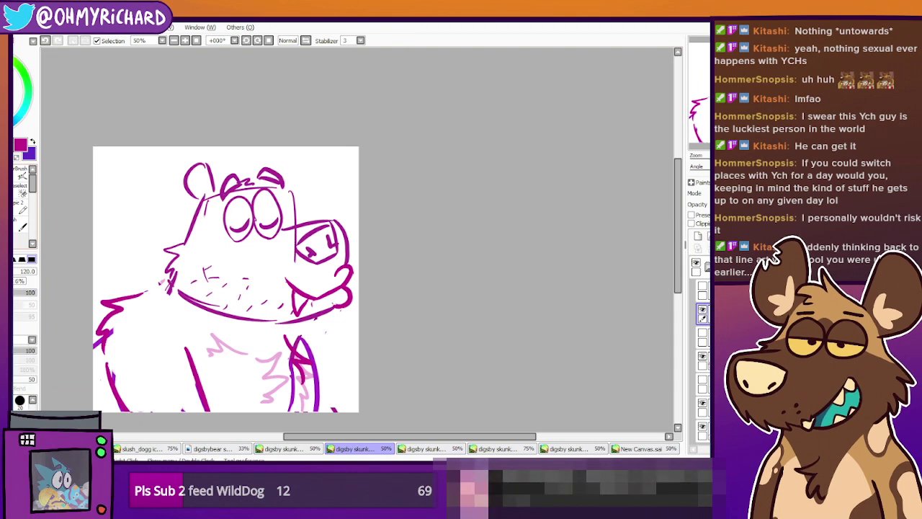
left_click(702, 333)
left_click(706, 337)
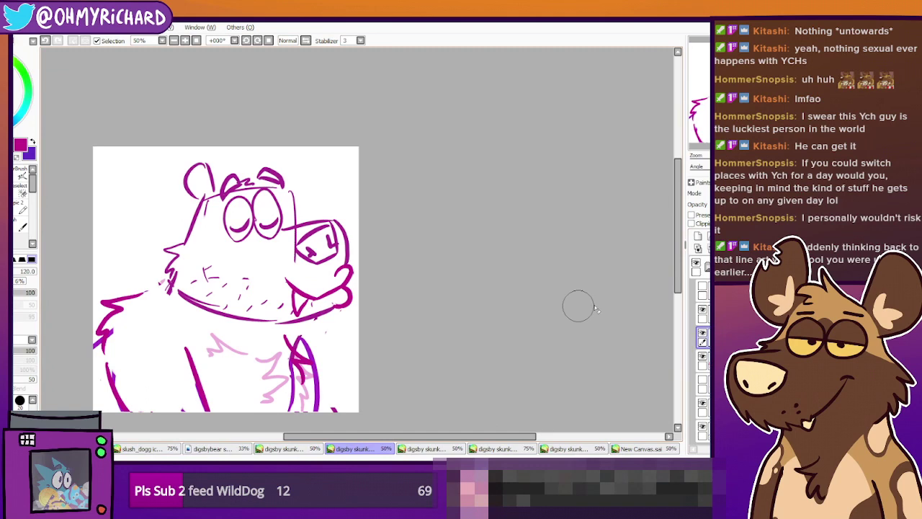
left_click(702, 380)
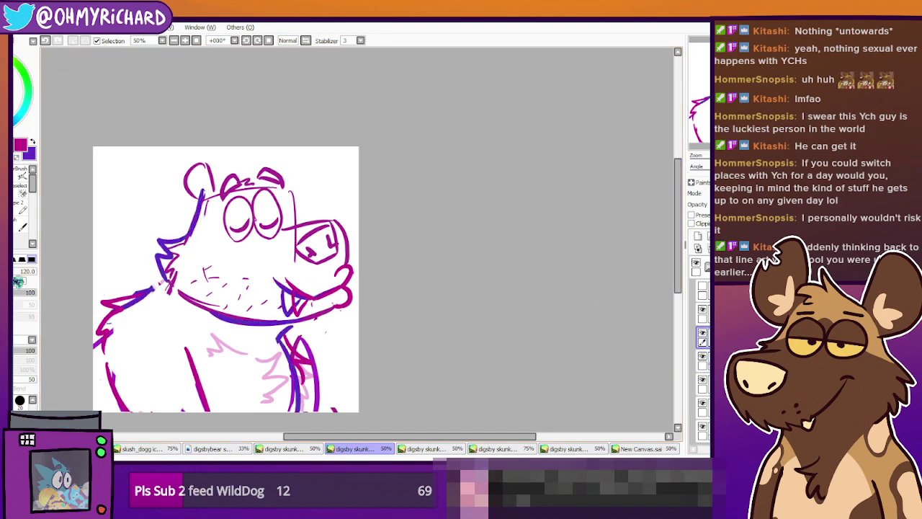
Lasso the old blue mouth line and fang, cut and paste them onto their own layer, and hide that layer
left_click(289, 302, "ctrl+shift")
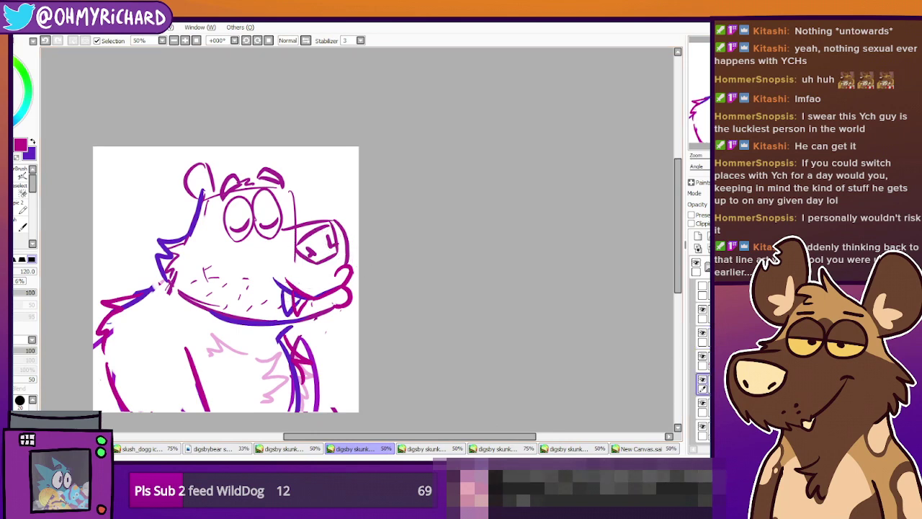
key("ctrl")
mouse_move(334, 299)
left_mouse_down()
mouse_move(341, 280)
mouse_move(271, 285)
mouse_move(284, 316)
mouse_move(319, 307)
left_mouse_up()
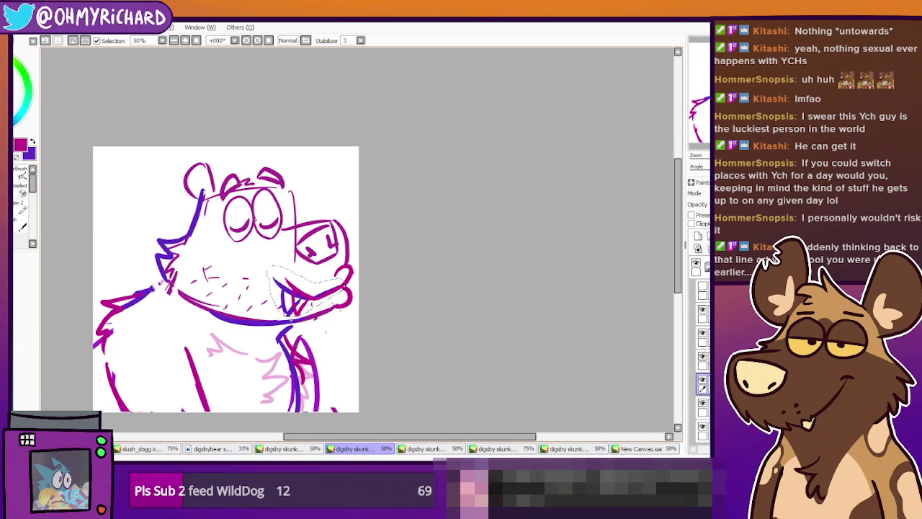
key("ctrl+x")
key("ctrl+v")
left_click(703, 381)
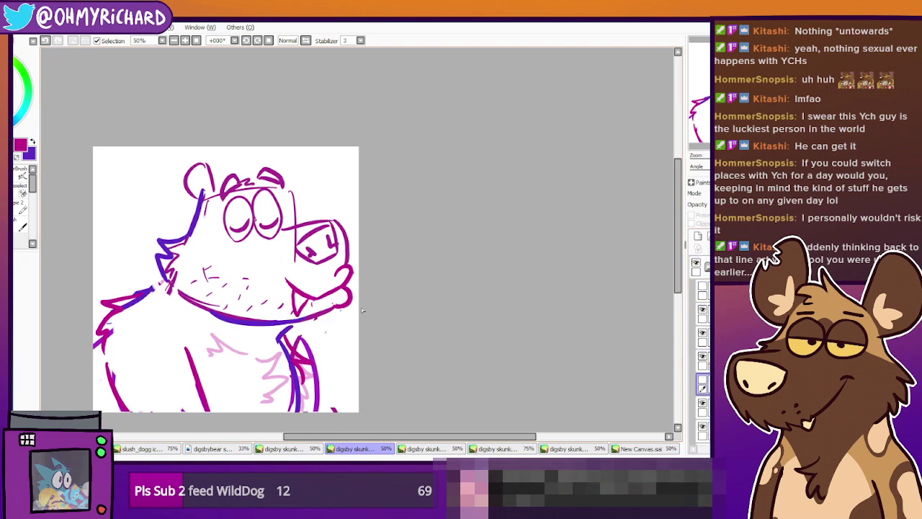
Draw a short blue line on the blue sketch layer, sloping from beside the brow down to the top of the nose
left_click(22, 224)
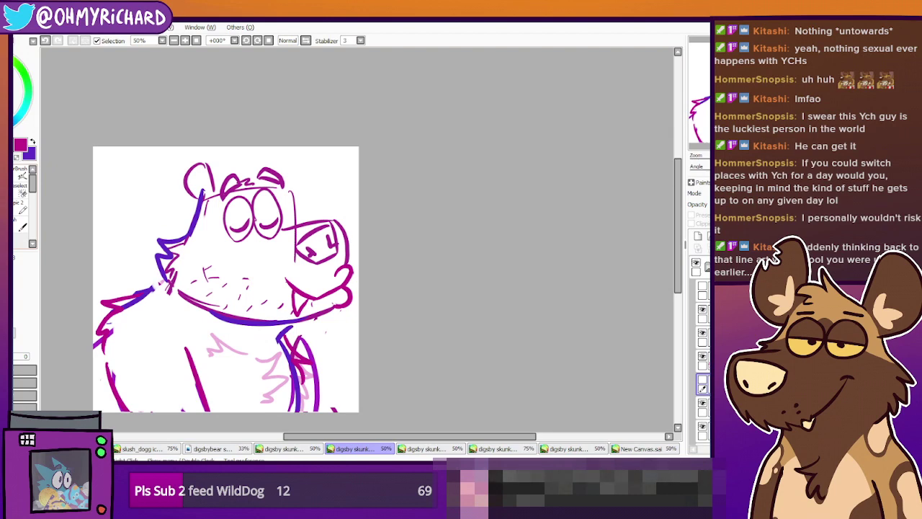
key("x")
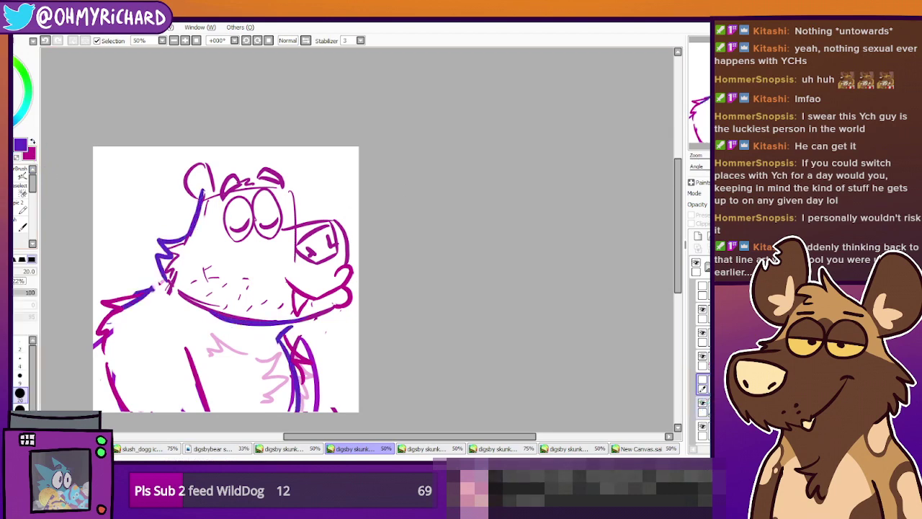
left_click(704, 405)
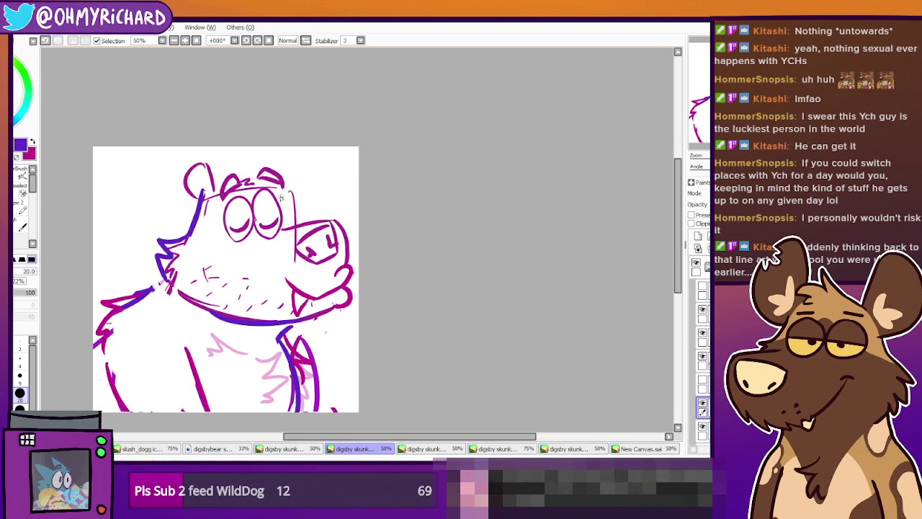
left_click_drag(282, 191, 298, 246)
key("ctrl+z")
left_click_drag(283, 192, 295, 225)
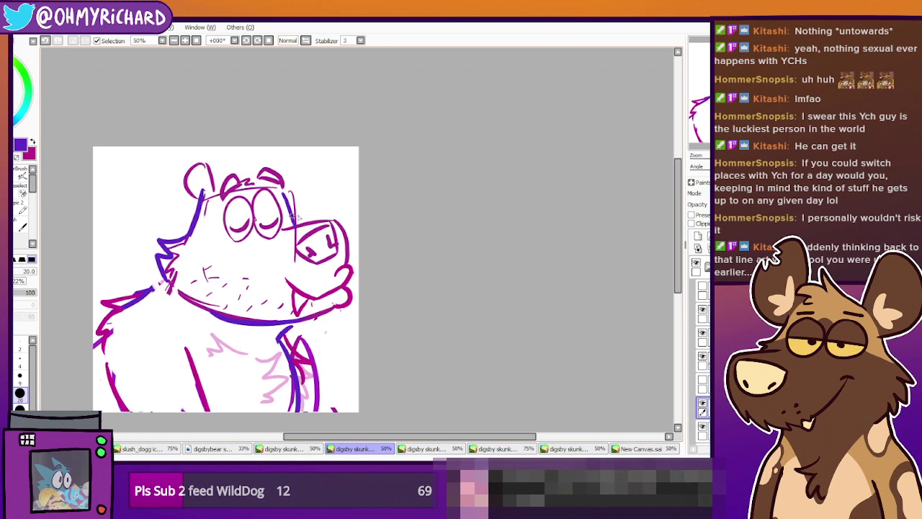
Redraw the blue line from the brow down to the nose and add a pointed blue hair tuft above the forehead
left_click_drag(279, 184, 295, 228)
key("ctrl+z")
left_click_drag(280, 186, 294, 226)
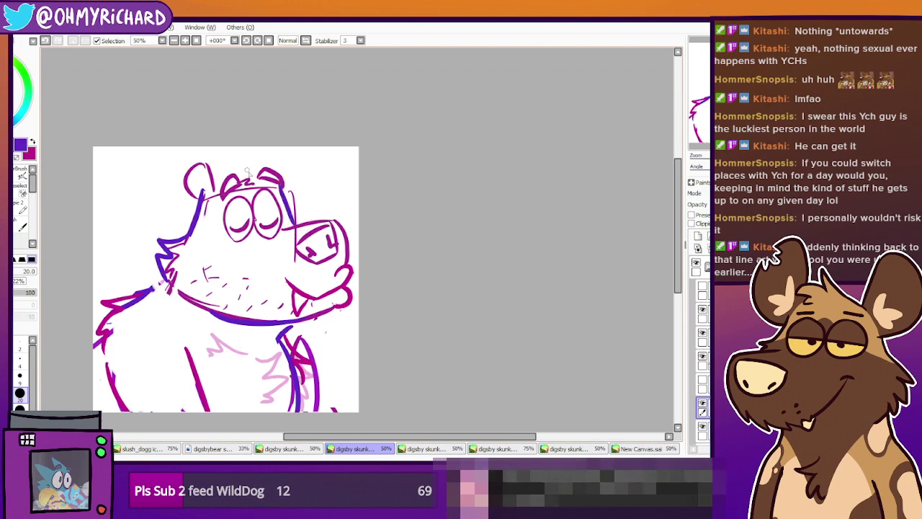
left_click_drag(235, 180, 258, 167)
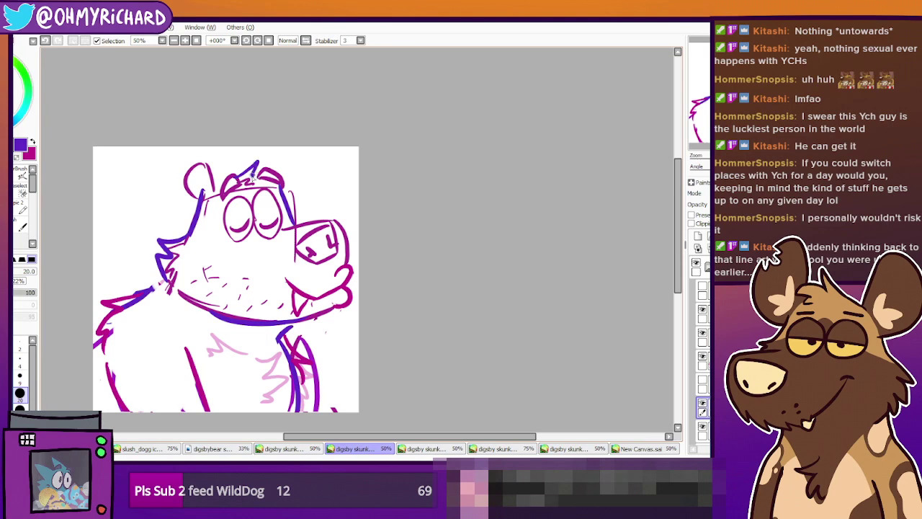
Draw the bear's far ear as a small rounded blue loop behind the hair tuft and brow
left_click_drag(427, 333, 428, 308)
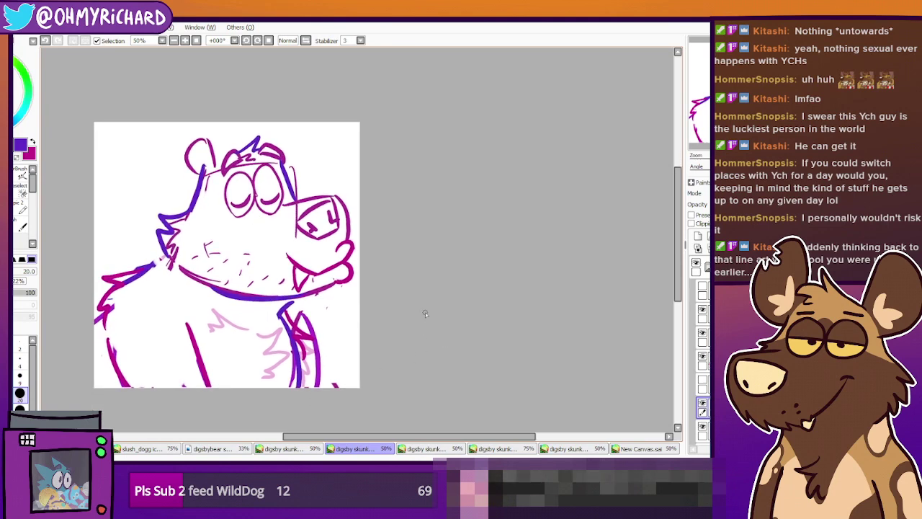
left_click_drag(360, 318, 344, 338)
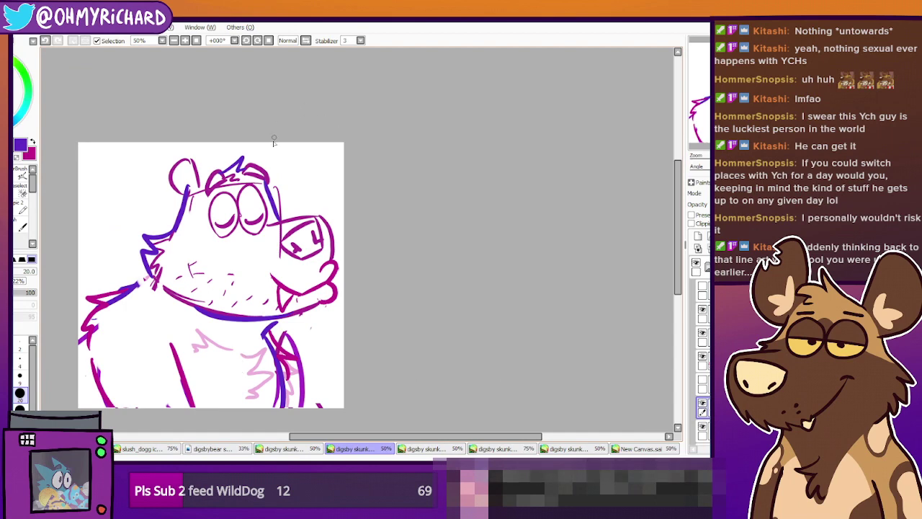
mouse_move(257, 169)
left_mouse_down()
mouse_move(260, 148)
mouse_move(269, 177)
mouse_move(253, 148)
mouse_move(272, 173)
left_mouse_up()
key("ctrl+z")
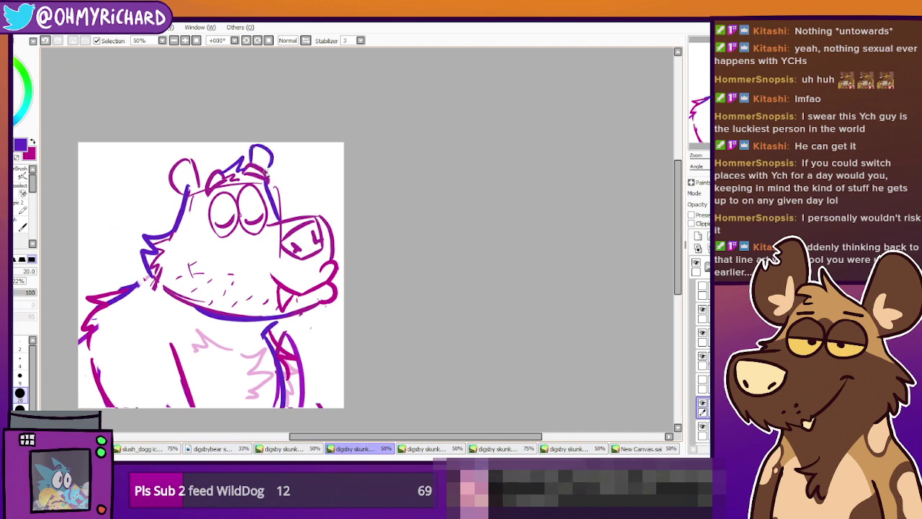
key("ctrl+z")
key("ctrl+z")
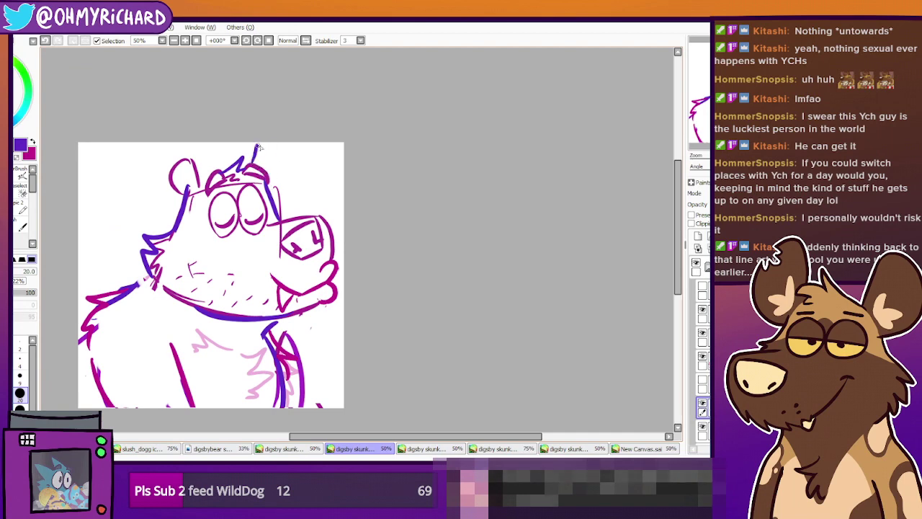
left_click_drag(256, 149, 272, 169)
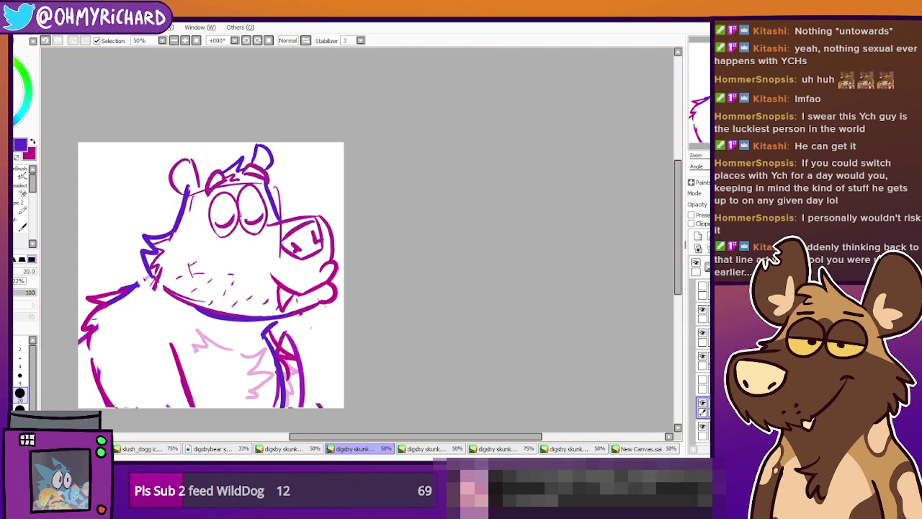
Lasso the bear's nose on its own layer, rotate it slightly clockwise, shift it toward the face and apply the transform
left_click(310, 229, "ctrl+shift")
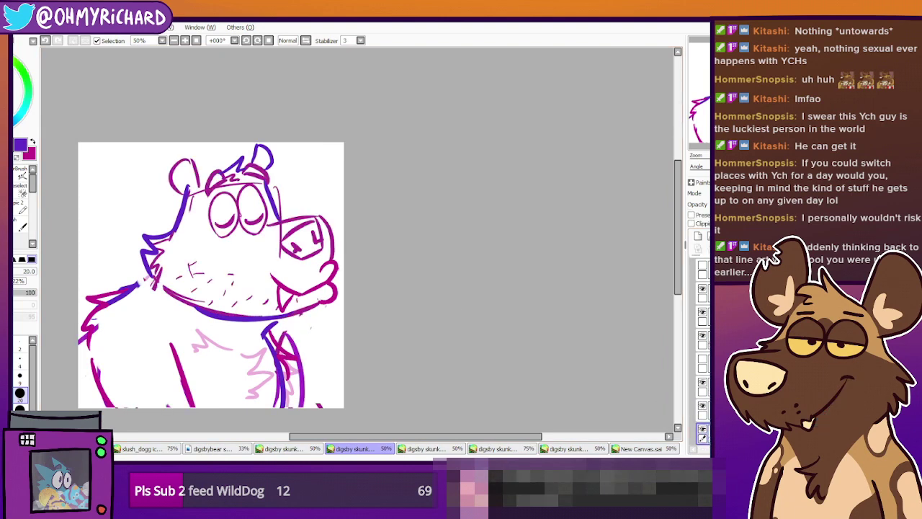
key("l")
mouse_move(294, 268)
left_mouse_down()
mouse_move(322, 260)
mouse_move(322, 223)
mouse_move(288, 227)
mouse_move(299, 272)
left_mouse_up()
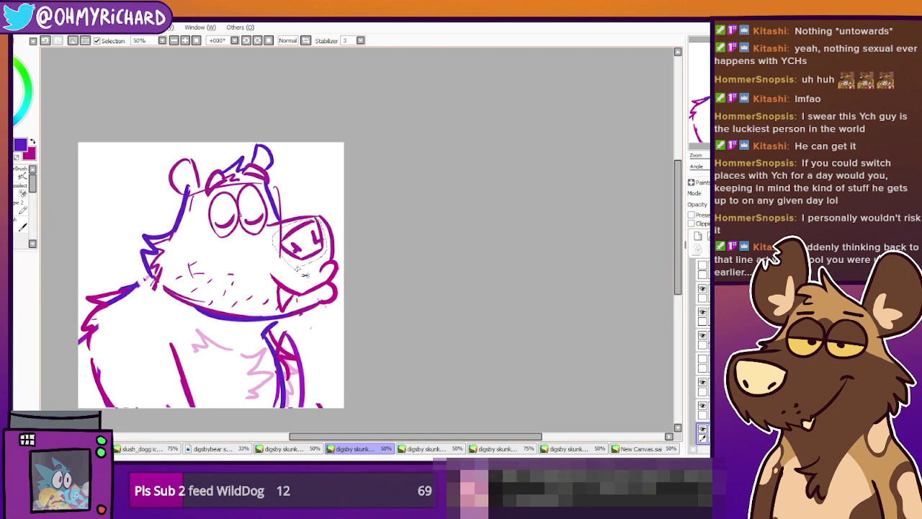
key("ctrl+t")
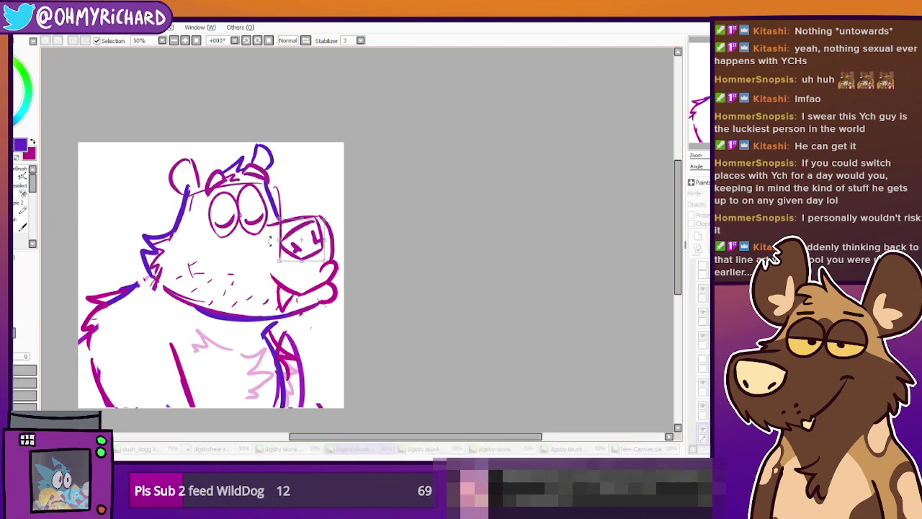
mouse_move(305, 243)
left_mouse_down()
mouse_move(296, 250)
mouse_move(329, 214)
mouse_move(342, 225)
mouse_move(311, 245)
mouse_move(336, 253)
mouse_move(303, 246)
left_mouse_up()
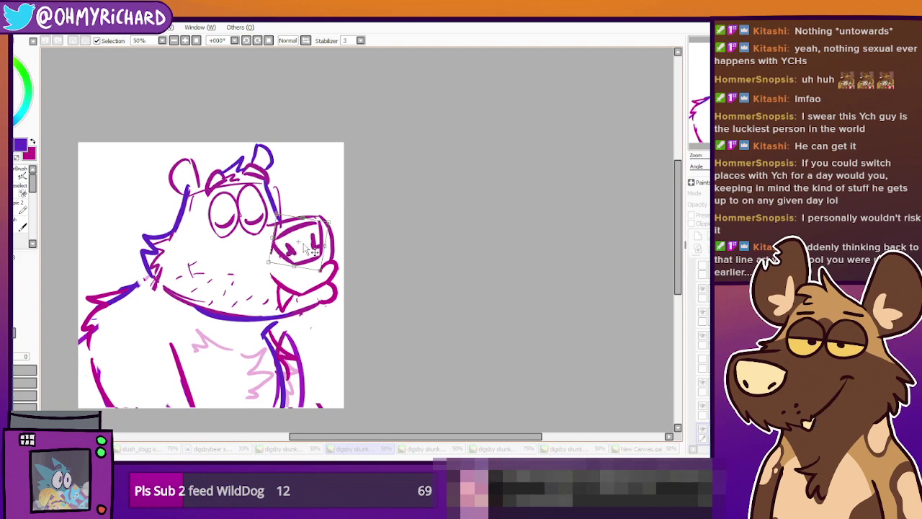
left_click_drag(306, 247, 304, 245)
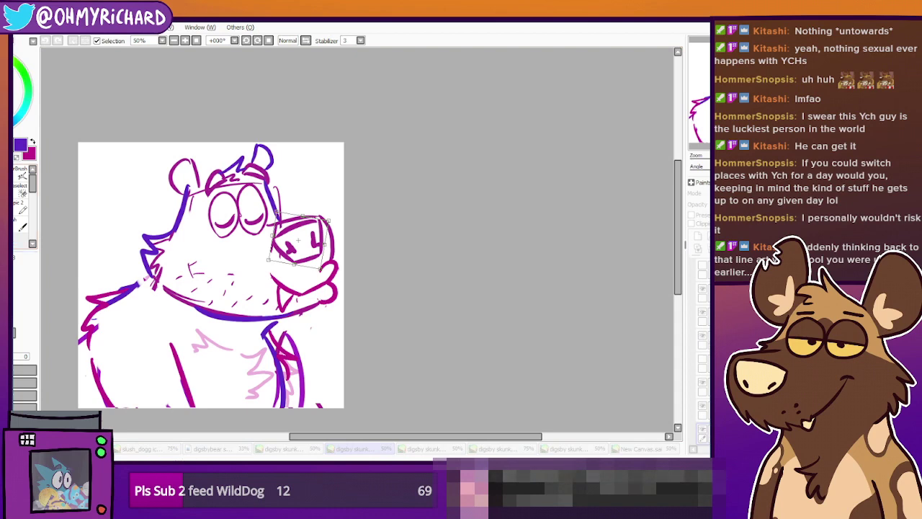
key("Return")
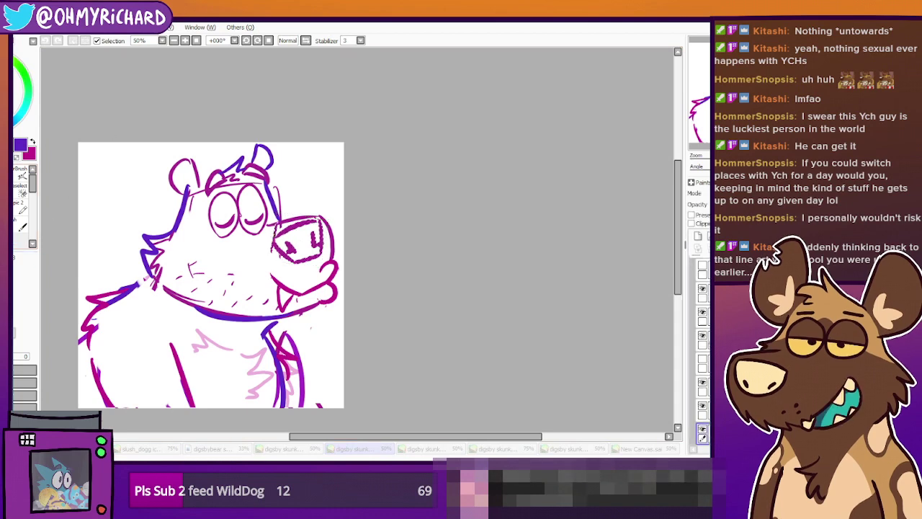
key("e")
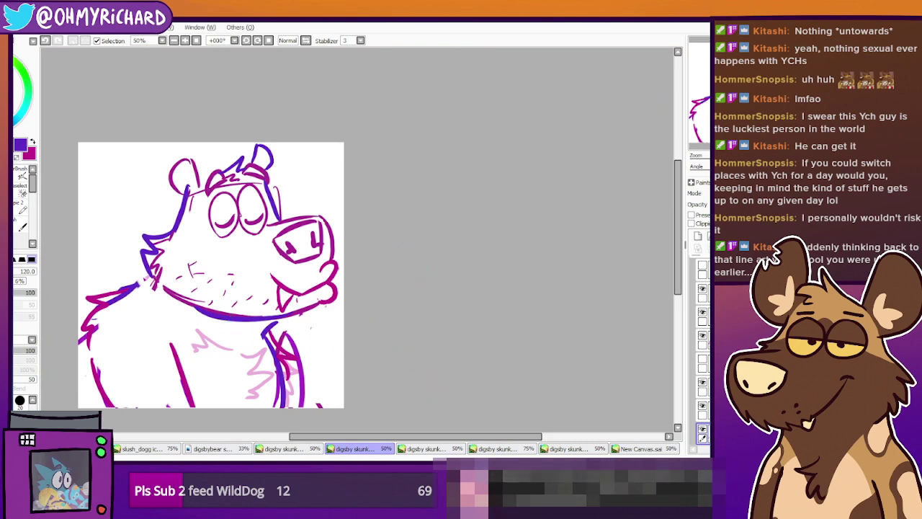
Look through the slush_dogg and digsby skunk drawings and return to the digsbybear reference drawing
left_click(100, 452)
left_click(148, 451)
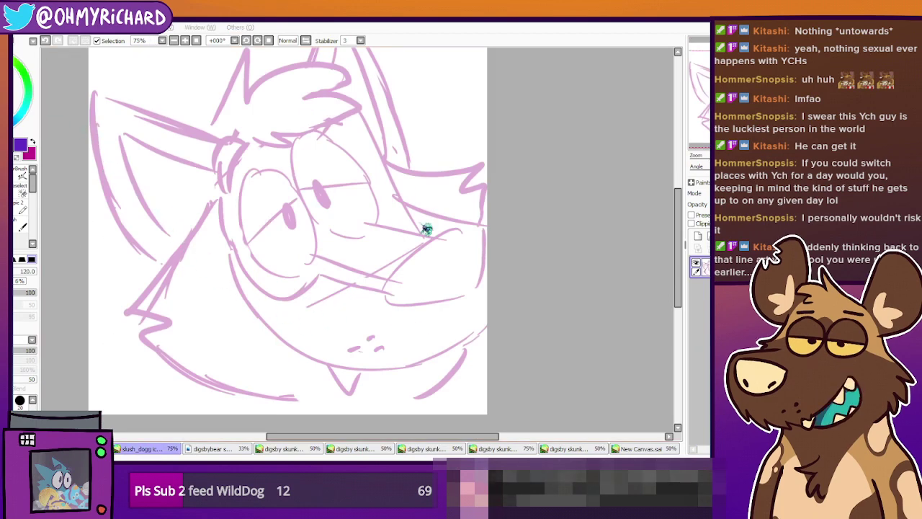
left_click(214, 450)
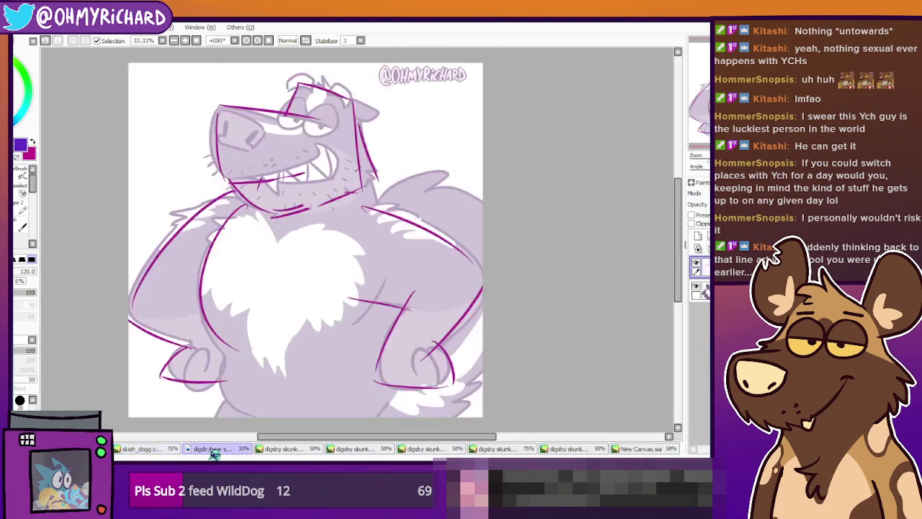
left_click(280, 449)
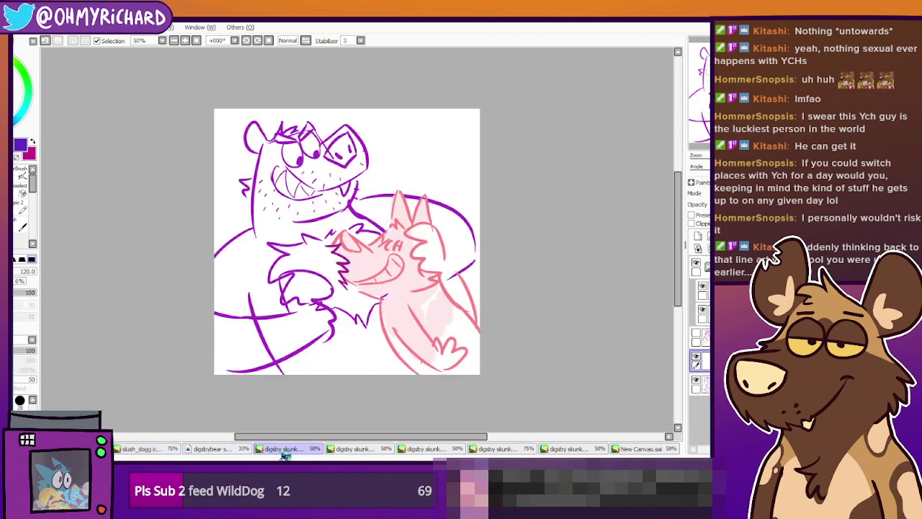
left_click(209, 449)
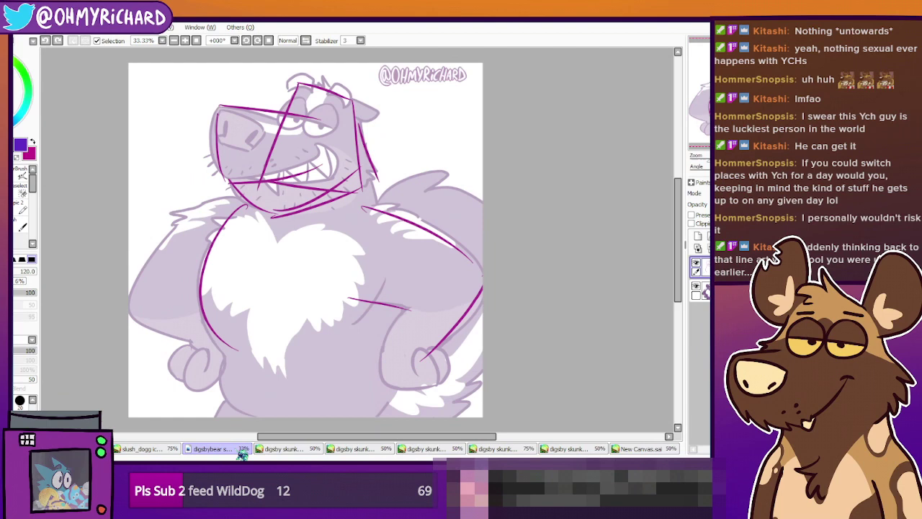
Hide the magenta construction lines layer and raise the coloured bear layer underneath to full opacity
left_click(696, 263)
left_click(706, 291)
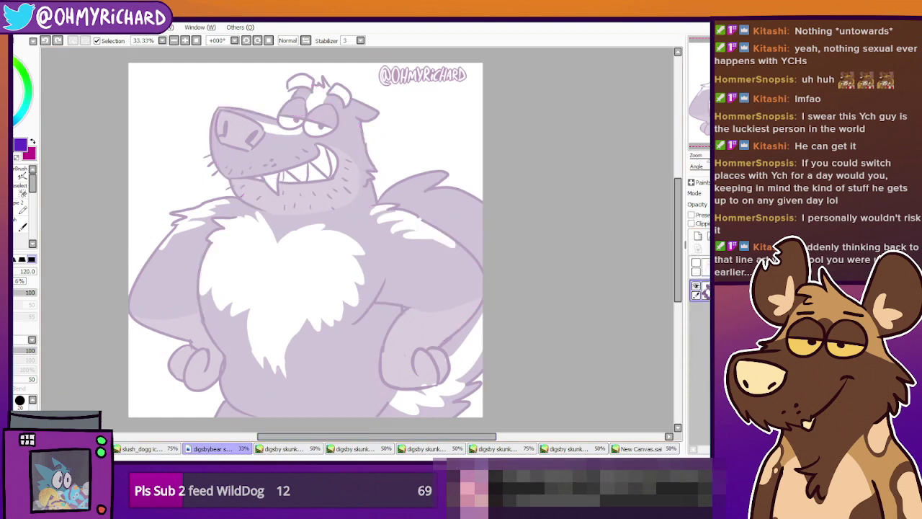
left_click(706, 267)
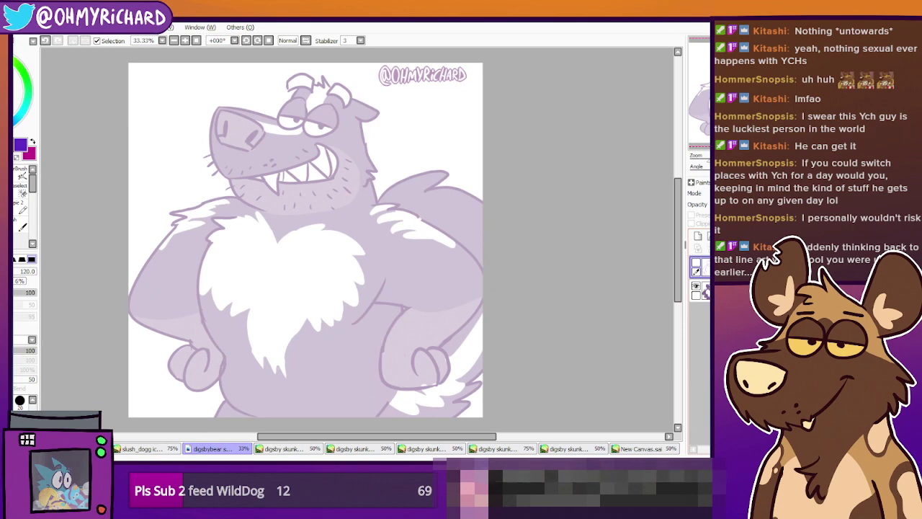
key("ctrl+z")
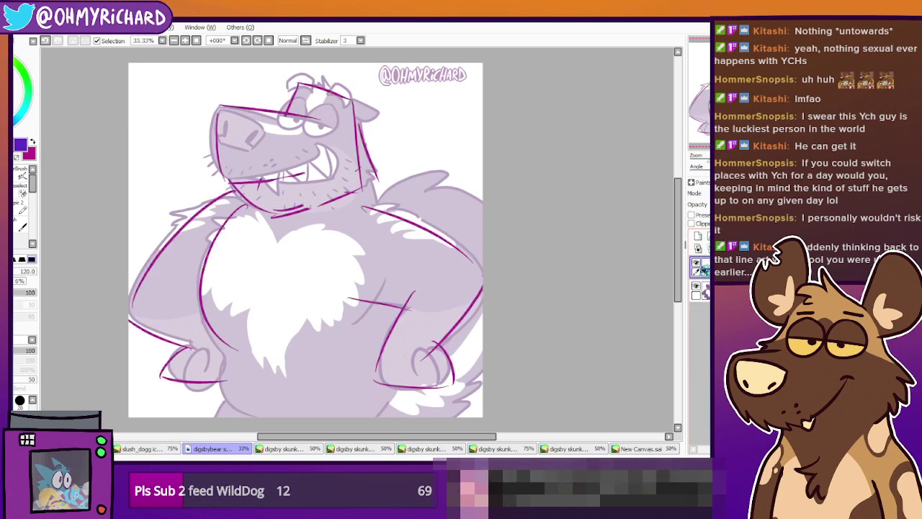
left_click(695, 263)
left_click(706, 291)
left_click(729, 204)
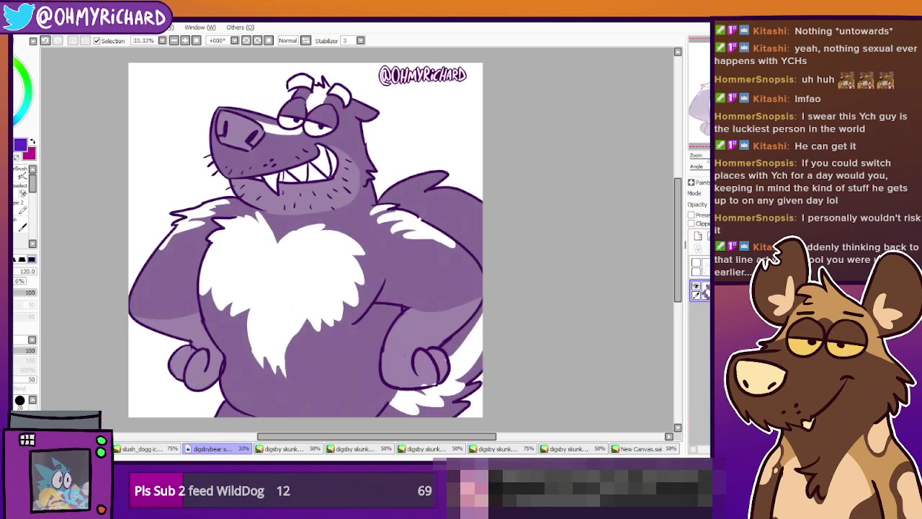
Examine the other open digsby skunk drawings one after another, including the bust and the YCH sketches
left_click(283, 448)
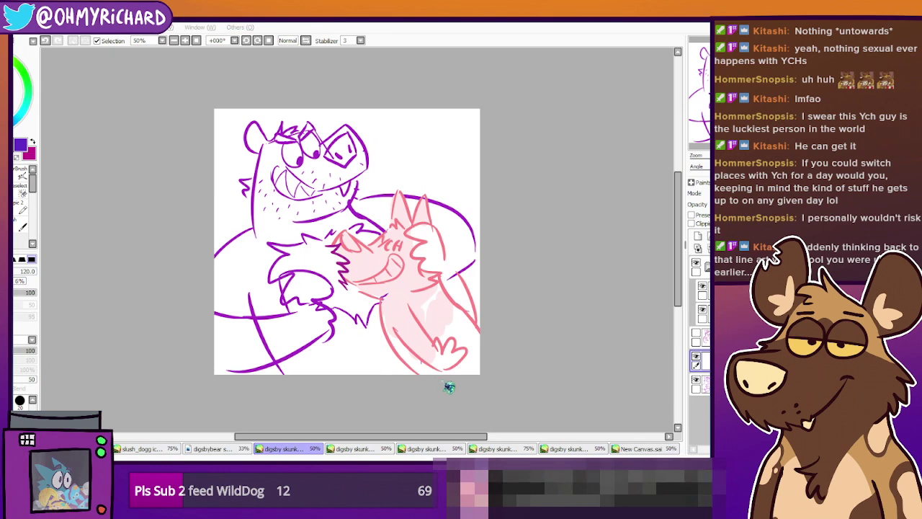
left_click(353, 448)
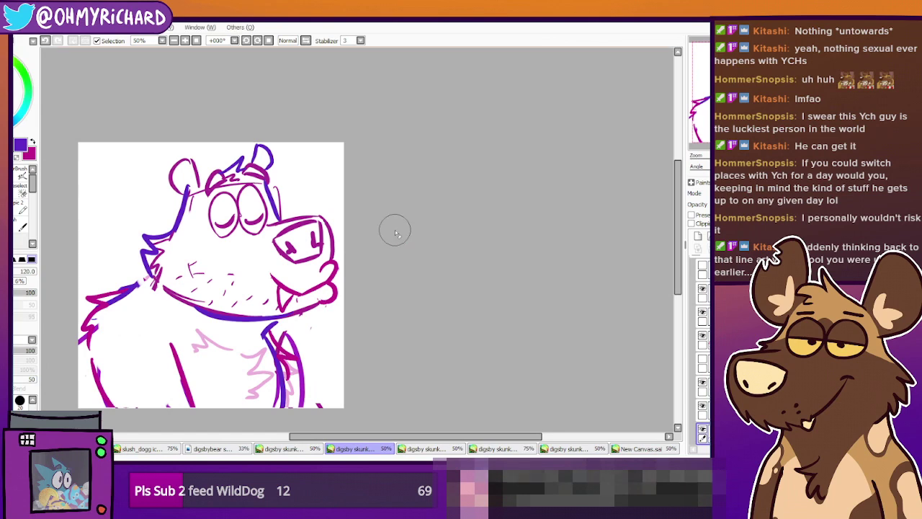
left_click(444, 449)
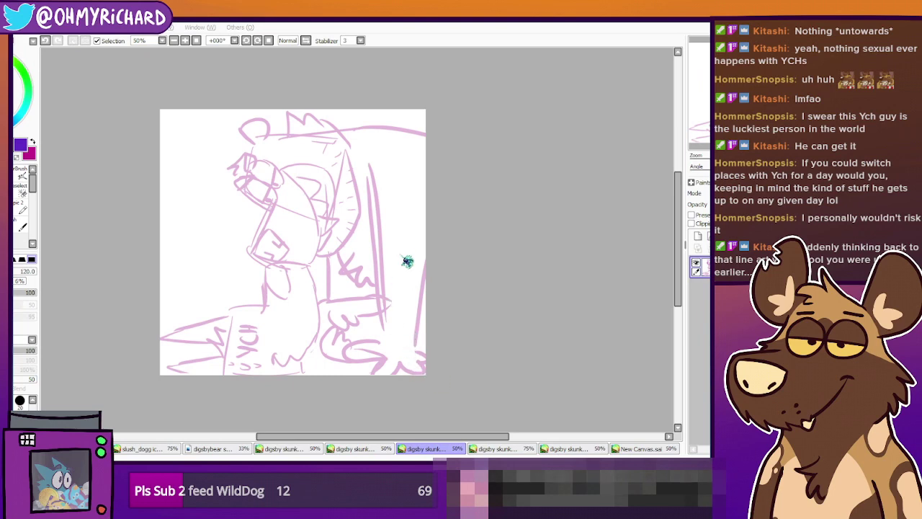
left_click(497, 448)
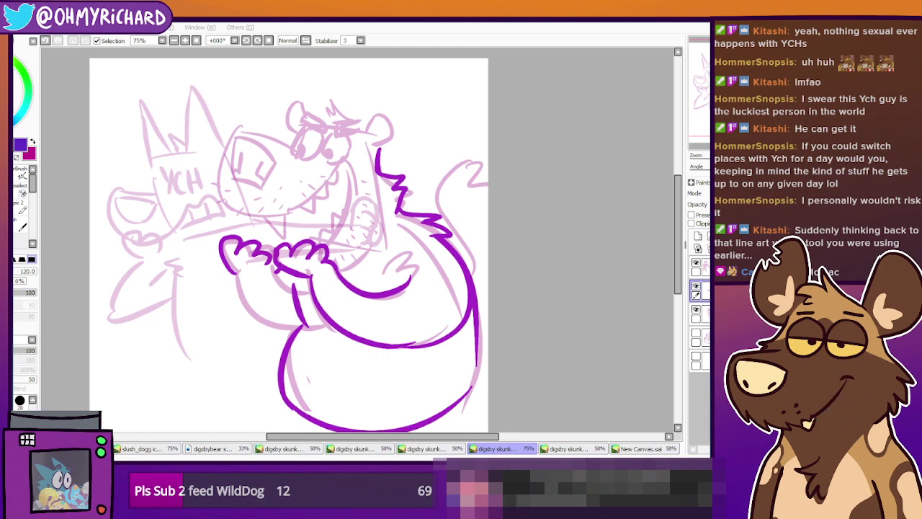
mouse_move(360, 273)
left_mouse_down()
mouse_move(377, 259)
mouse_move(399, 271)
left_mouse_up()
Switch to the crossed-arms bear drawing, select the layer above the current one and ready the pen in magenta
left_click(569, 453)
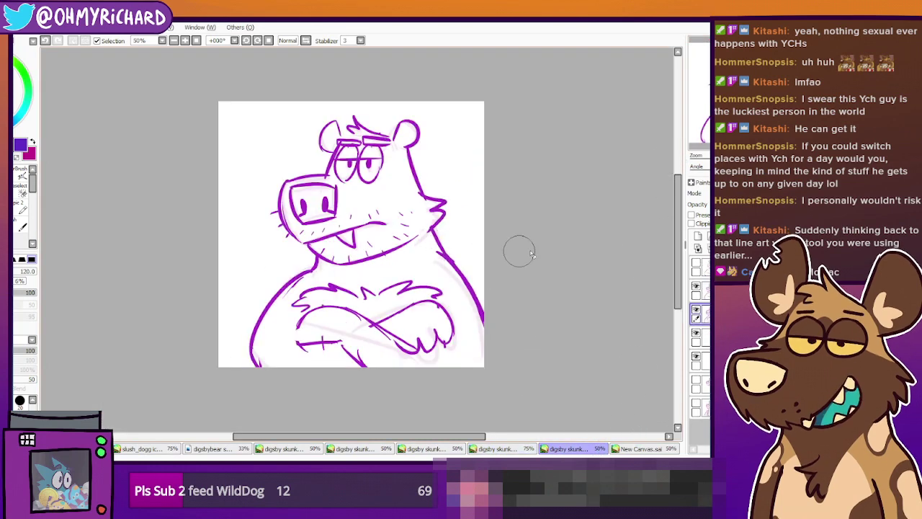
left_click(749, 99)
left_click(696, 309)
left_click(696, 310)
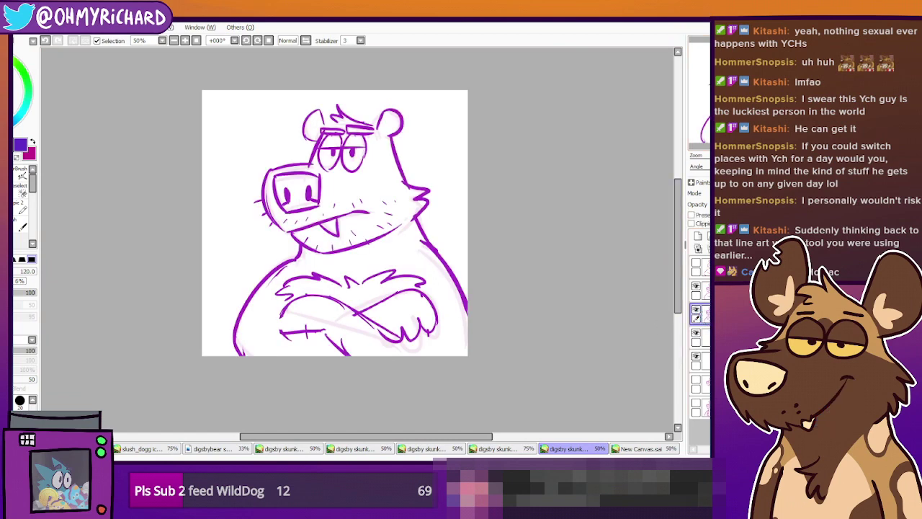
left_click(707, 291)
left_click(32, 142)
key("n")
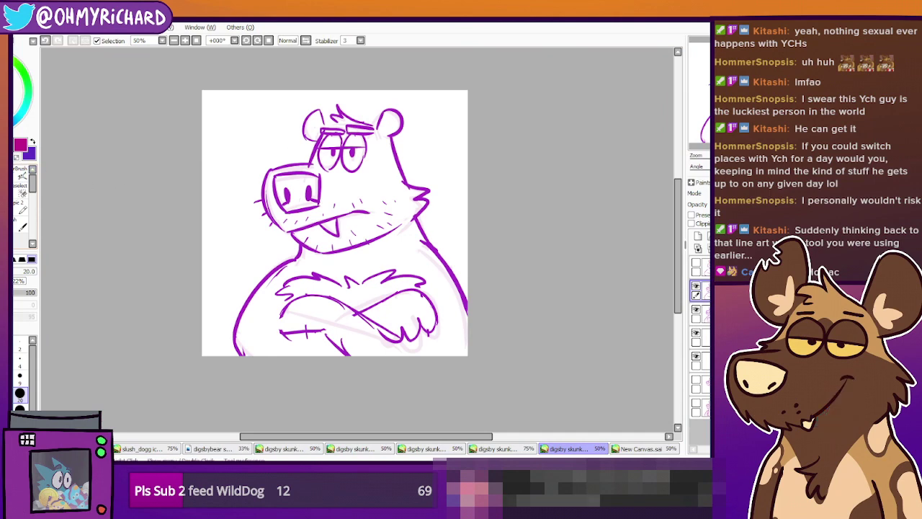
Draw a spiky magenta fur tuft on a new layer, on top of the shoulder below the bear's snout
scroll(332, 267, "up", 1)
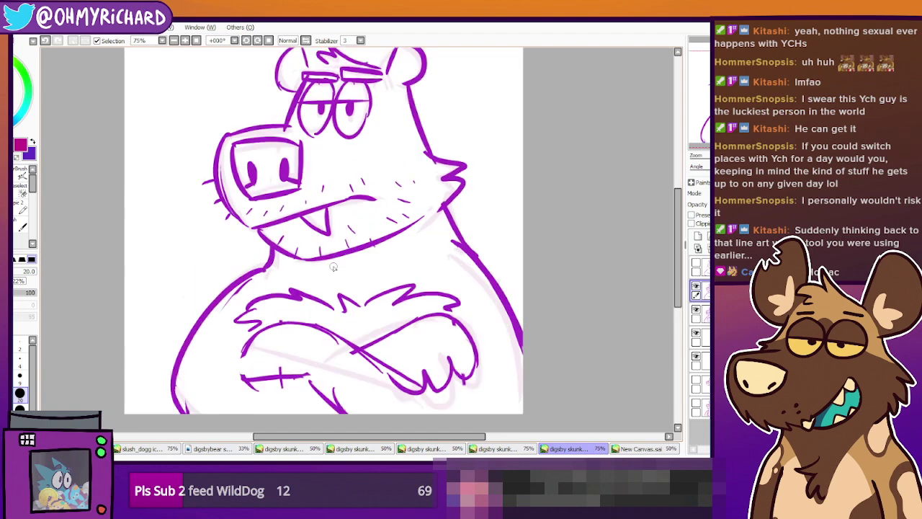
left_click_drag(433, 336, 389, 324)
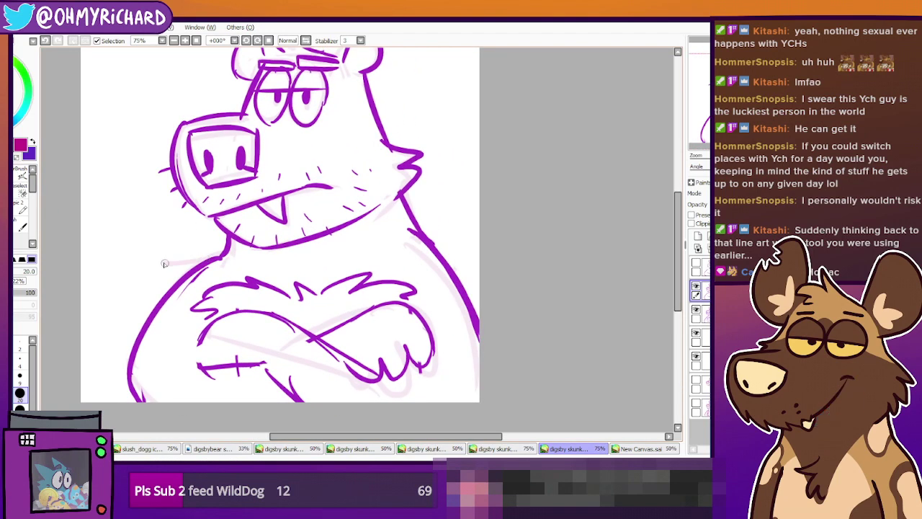
key("ctrl+z")
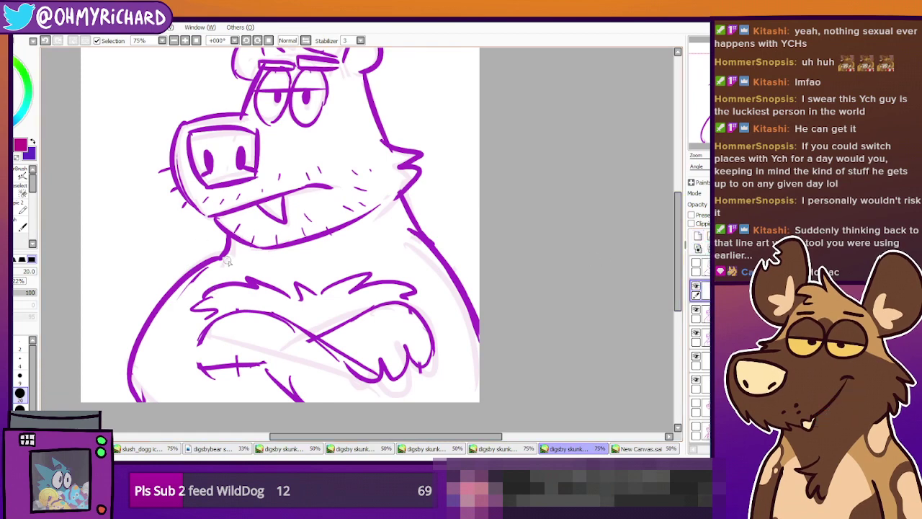
left_click_drag(193, 260, 175, 273)
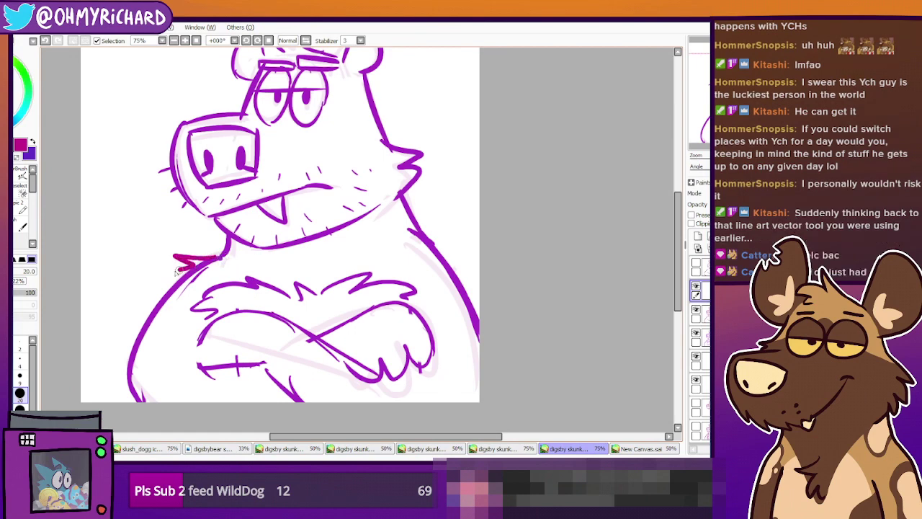
key("ctrl+z")
left_click_drag(186, 275, 187, 278)
Draw spiky magenta fur tufts along the outer edge of the bear's other shoulder, below the cheek fur
left_click_drag(345, 330, 288, 325)
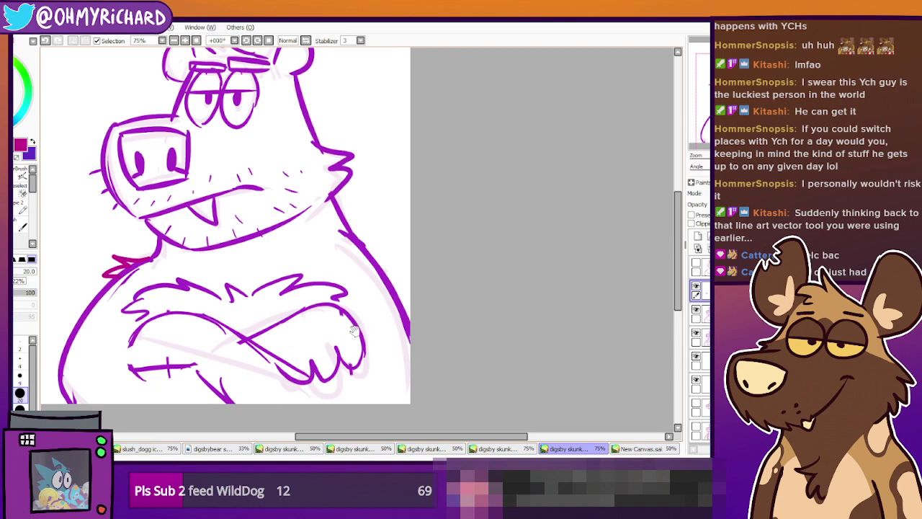
left_click_drag(354, 330, 353, 326)
mouse_move(343, 228)
left_mouse_down()
mouse_move(379, 241)
mouse_move(363, 244)
mouse_move(381, 246)
mouse_move(363, 245)
mouse_move(375, 265)
left_mouse_up()
key("ctrl+z")
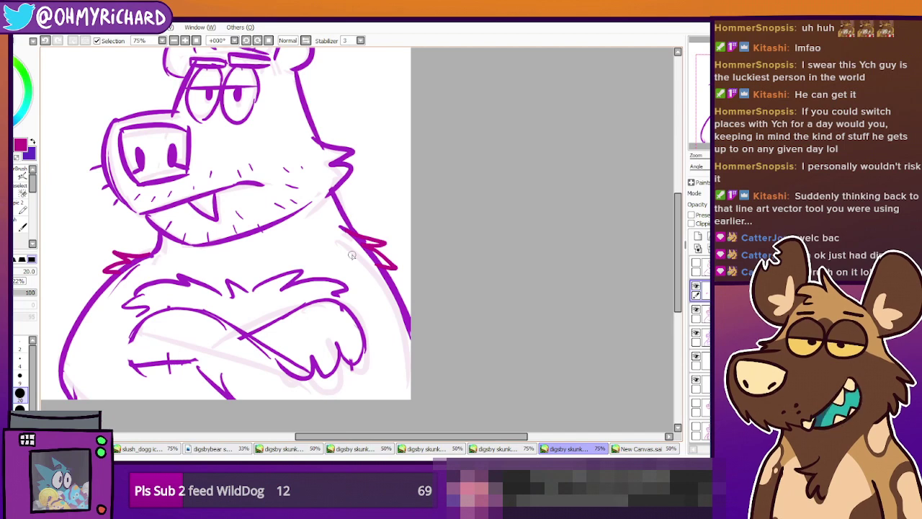
Select the layer with the bear's purple outline and erase the shoulder line running under the fur tufts below the cheek fur
key("e")
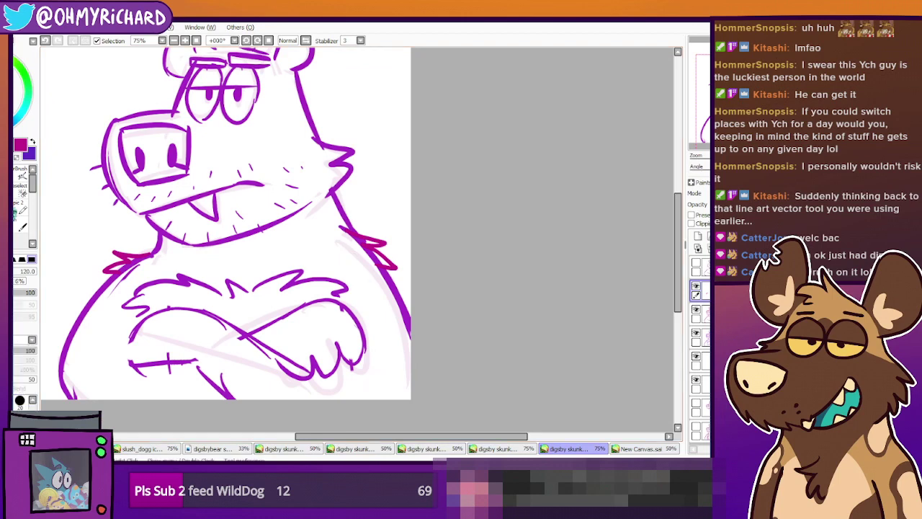
left_click_drag(372, 249, 368, 257)
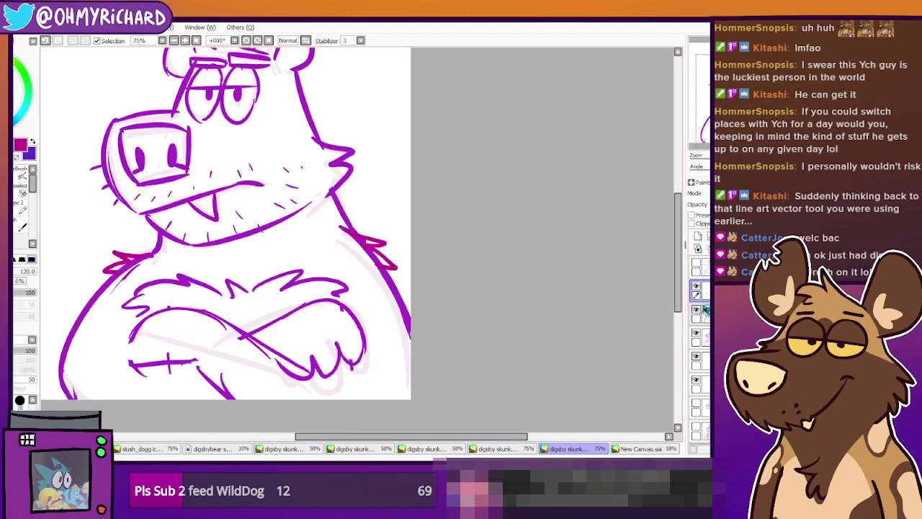
left_click(696, 310)
left_click(696, 310)
left_click(696, 333)
left_click(696, 333)
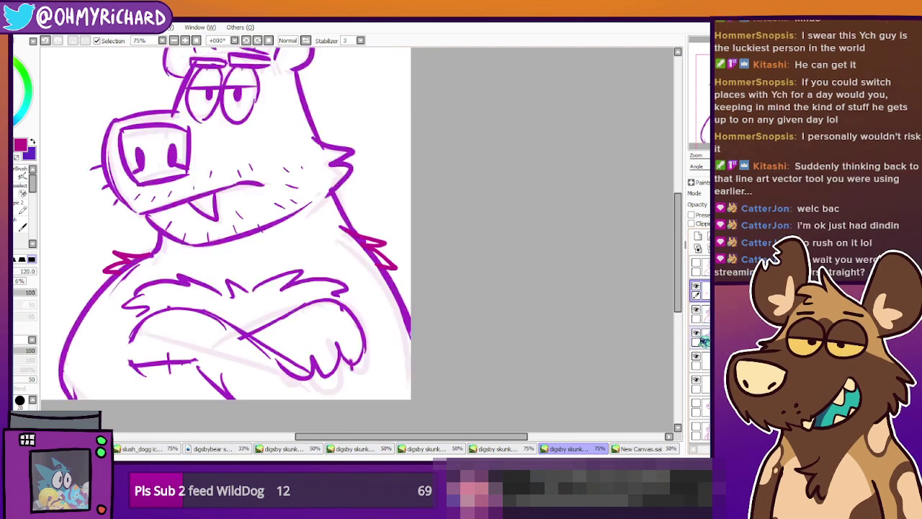
left_click_drag(368, 271, 383, 262)
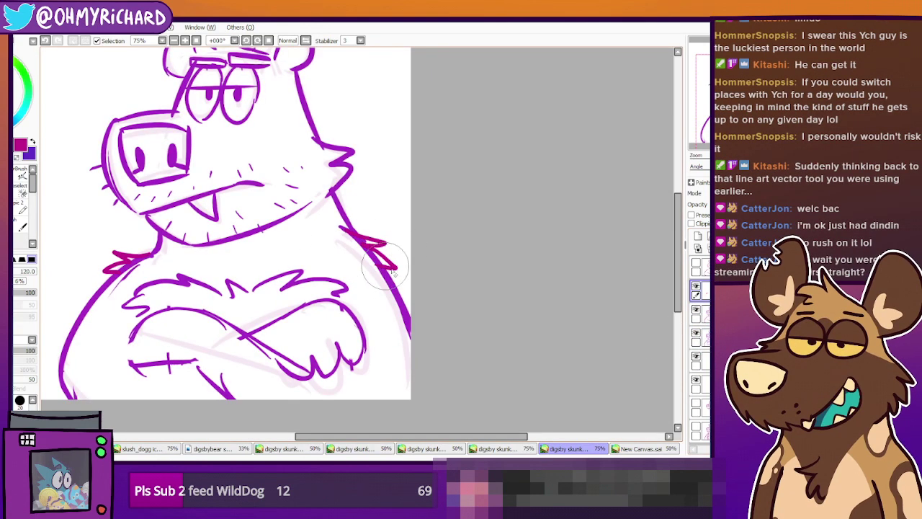
left_click(703, 338)
left_click(702, 339)
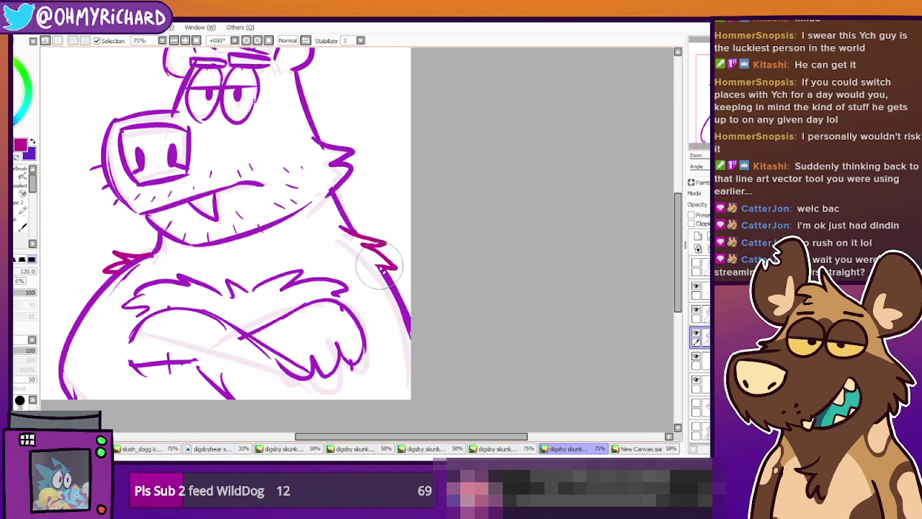
Erase the purple outline overlapping the magenta fur tuft on the shoulder below the bear's snout
left_click_drag(740, 102, 711, 106)
left_click(698, 335)
left_click(700, 336)
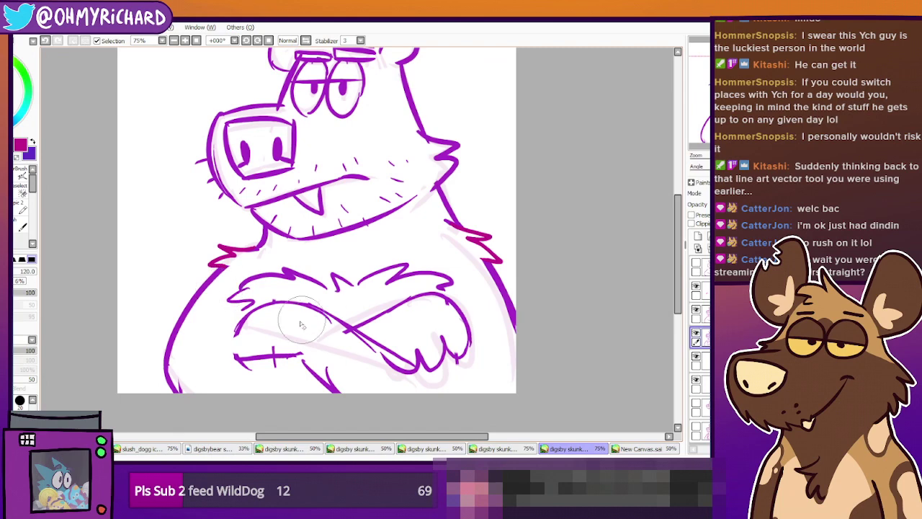
Examine the whole crossed-arms bear, the colored digsby bear reference, the hugging pair and the bust sketch
mouse_move(447, 294)
left_mouse_down()
mouse_move(469, 327)
mouse_move(501, 309)
left_mouse_up()
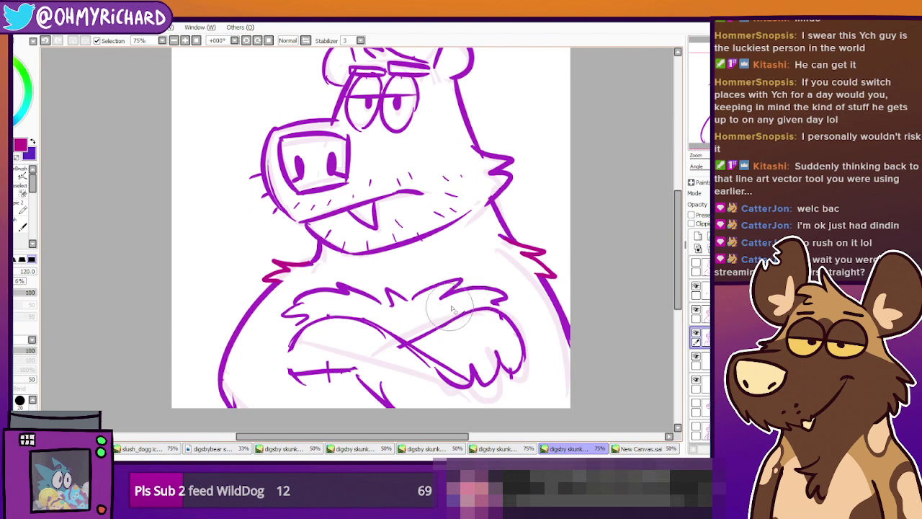
left_click_drag(446, 288, 428, 309)
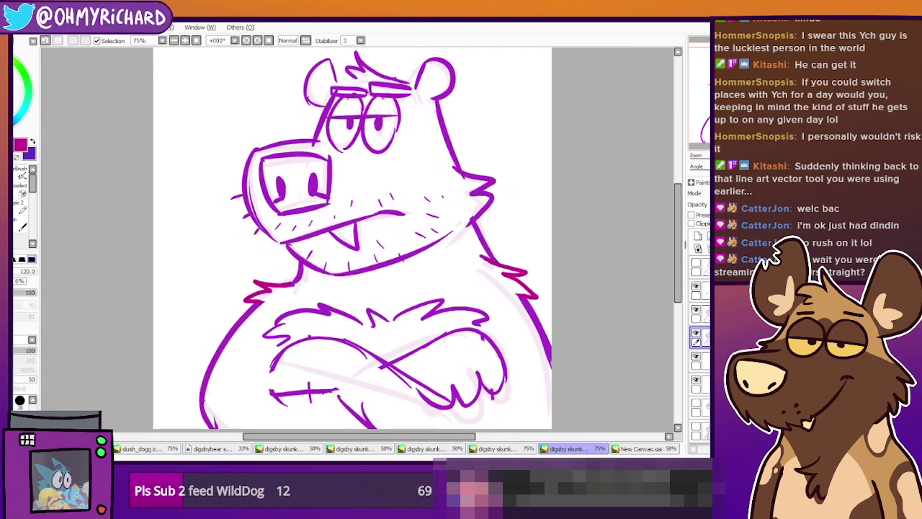
scroll(494, 148, "down", 2)
scroll(469, 188, "up", 2)
scroll(465, 182, "down", 1)
scroll(467, 183, "down", 2)
scroll(469, 173, "up", 2)
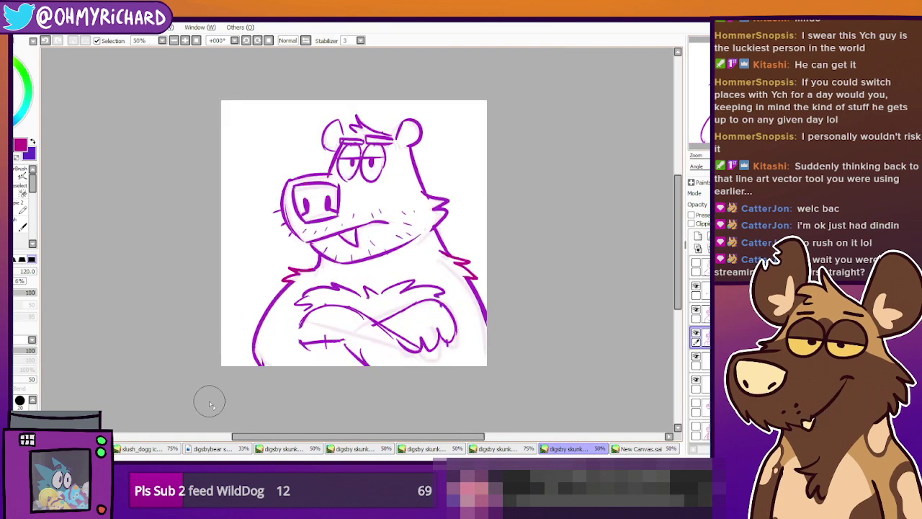
left_click(144, 448)
left_click(209, 448)
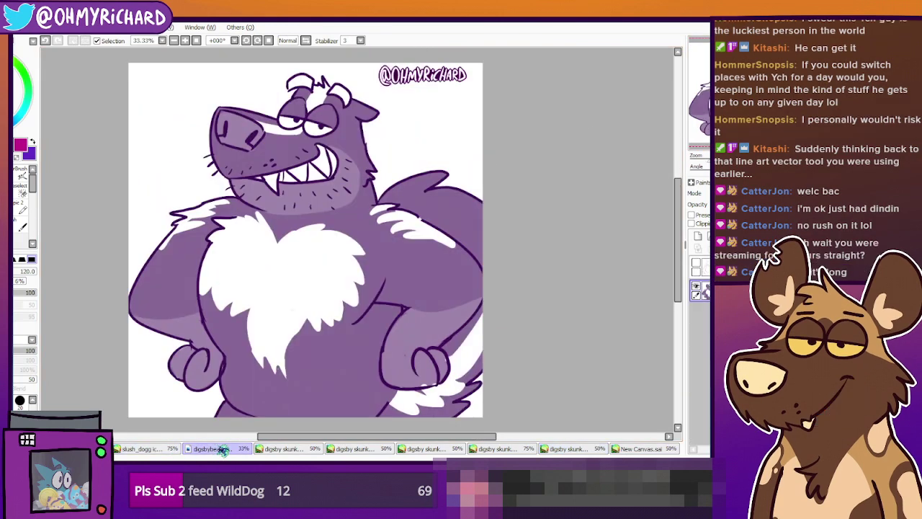
left_click(278, 449)
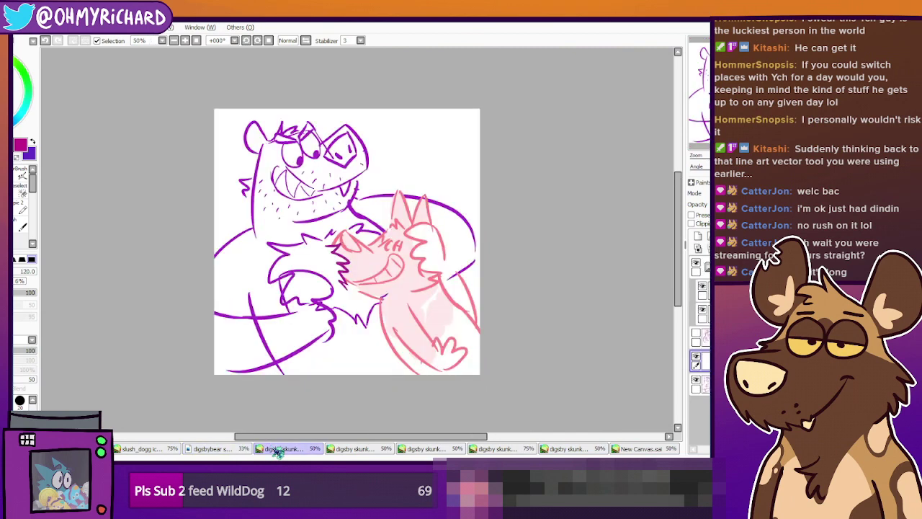
left_click(317, 450)
left_click(352, 451)
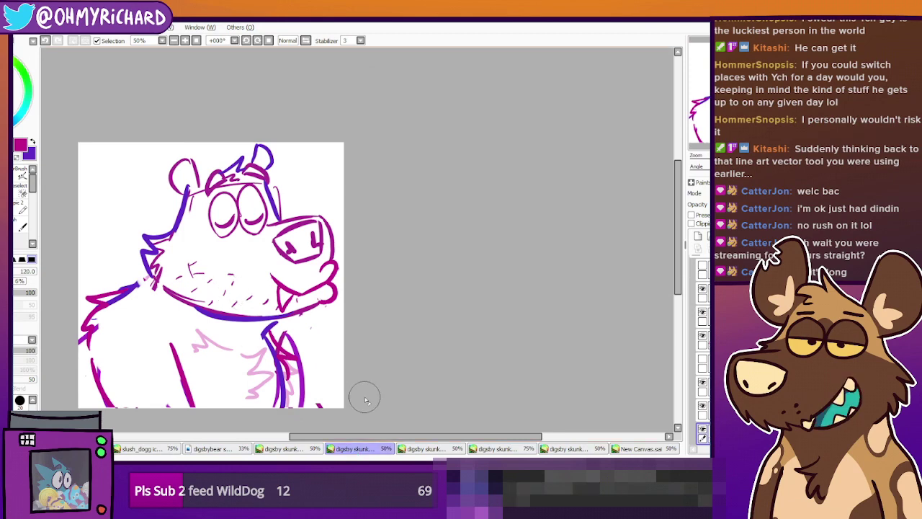
Switch to the sideways YCH sketch and rotate its canvas view to +090° so that the characters appear upright
left_click(407, 450)
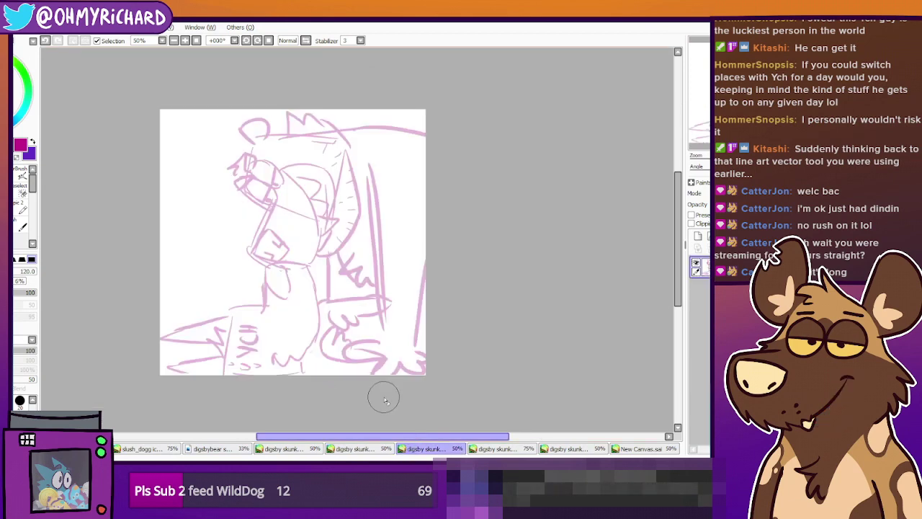
left_click(9, 192)
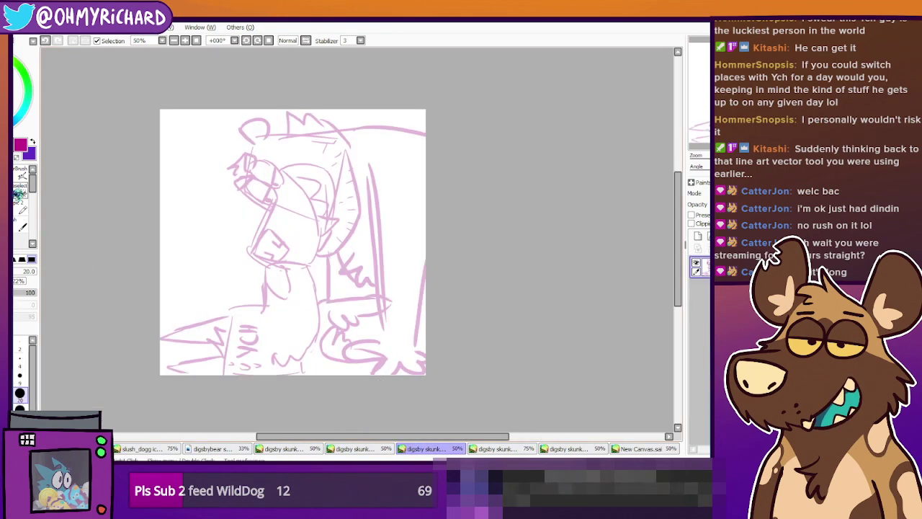
left_click_drag(652, 152, 645, 150)
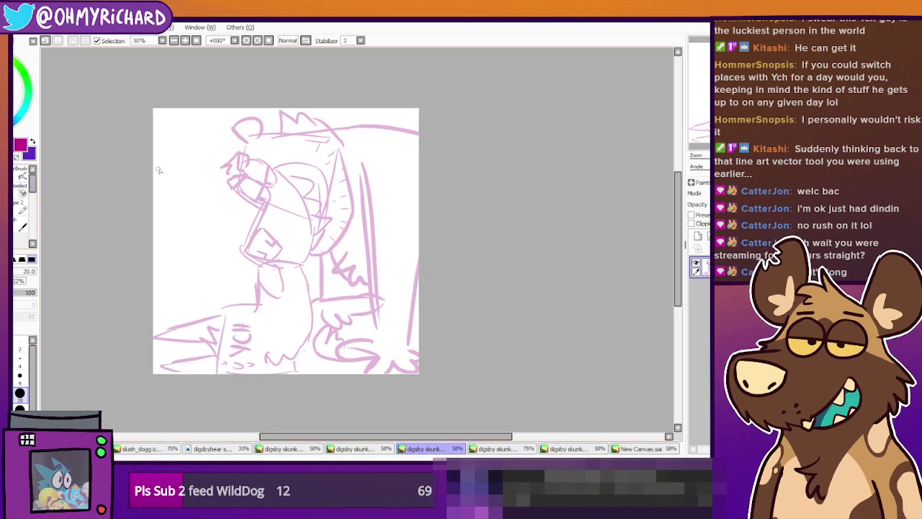
left_click(258, 41)
left_click(258, 41)
left_click(258, 41)
left_click(257, 41)
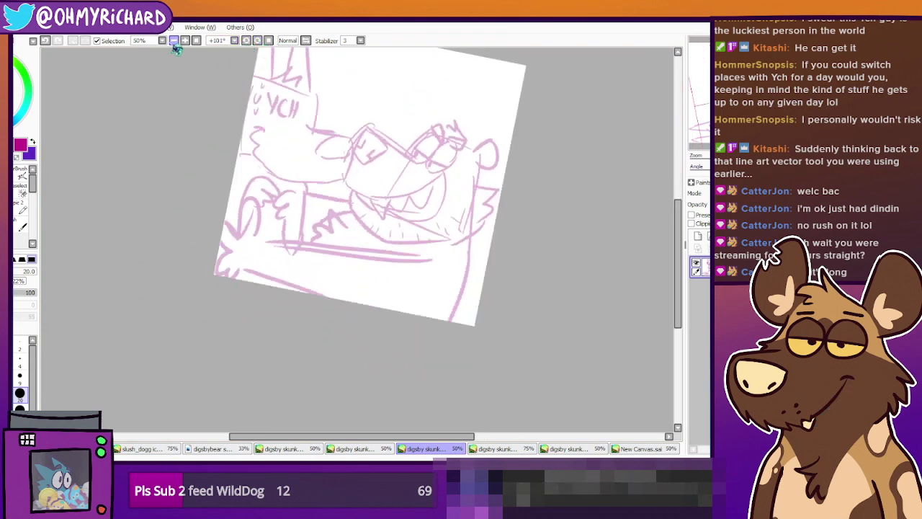
left_click(246, 41)
left_click_drag(288, 170, 283, 251)
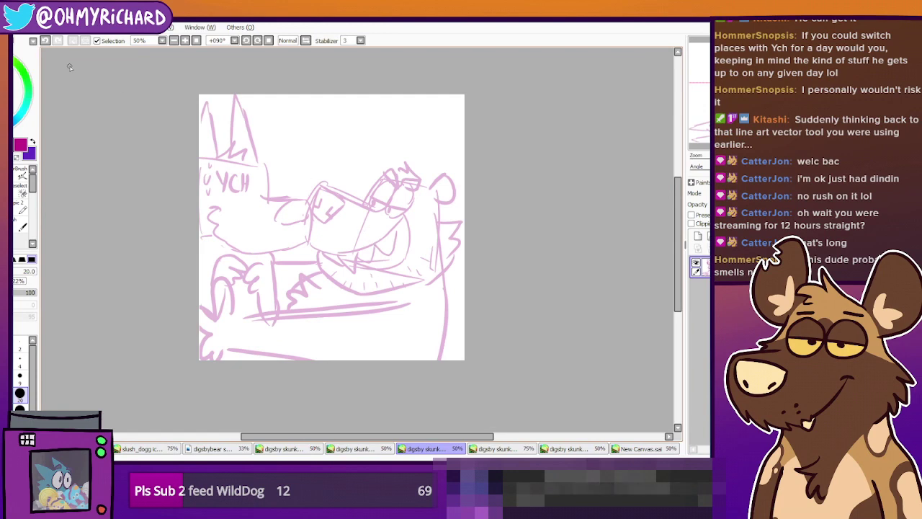
Transform the YCH sketch layer, rotating it slightly counterclockwise and repositioning it so both characters fit the canvas
key("ctrl+t")
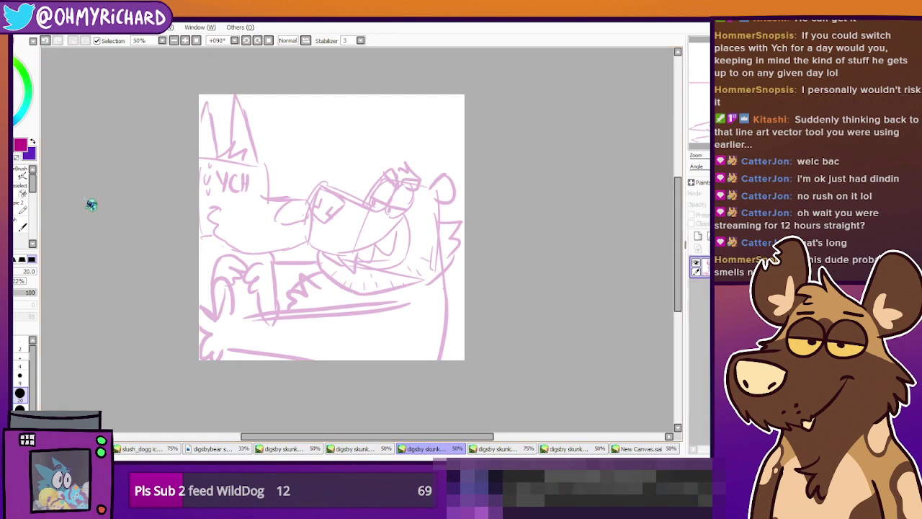
left_click_drag(351, 270, 358, 277)
left_click_drag(507, 341, 520, 316)
left_click_drag(388, 302, 386, 315)
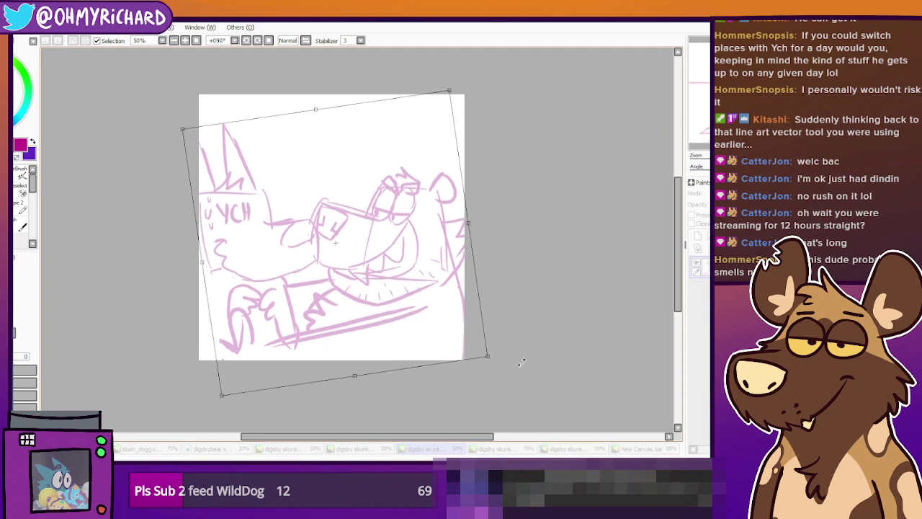
left_click_drag(521, 370, 518, 378)
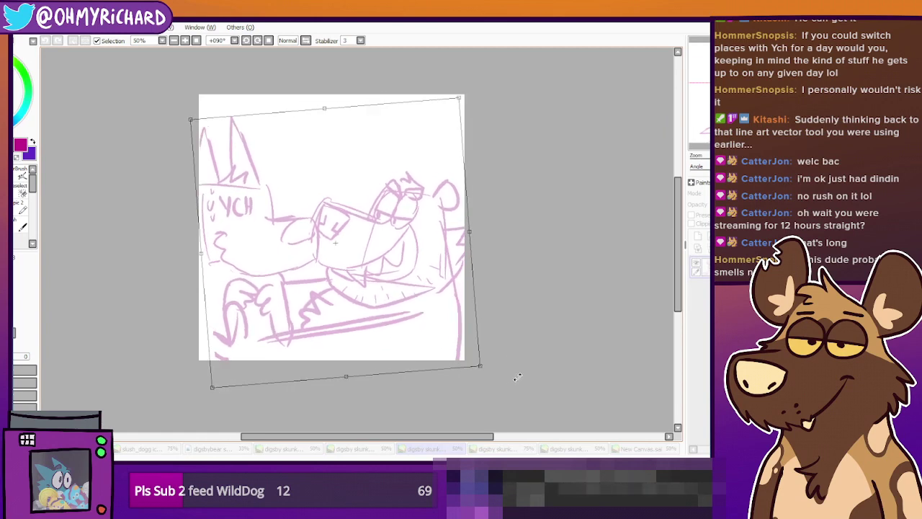
left_click_drag(430, 313, 427, 323)
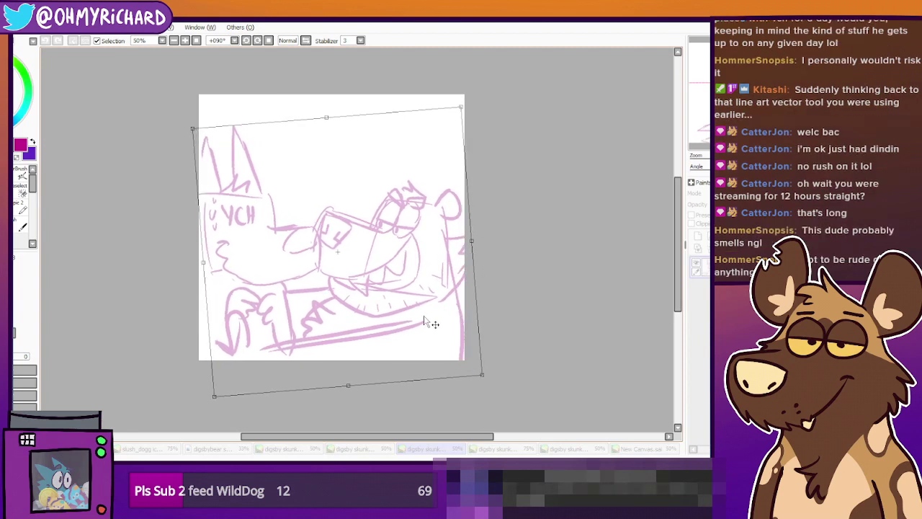
left_click_drag(331, 303, 331, 272)
mouse_move(230, 288)
left_mouse_down()
mouse_move(222, 288)
mouse_move(261, 283)
left_mouse_up()
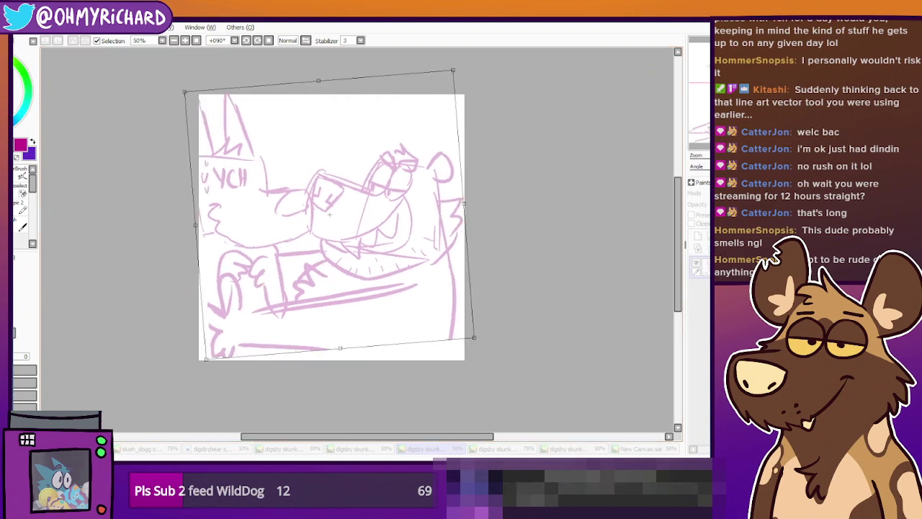
key("Return")
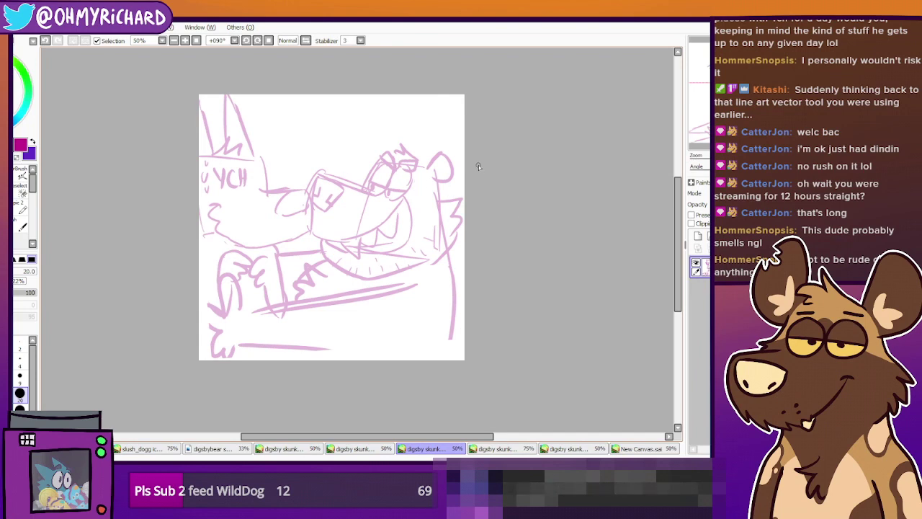
Lasso around the bear, cut it out of the YCH sketch and paste it onto a layer of its own
left_click(9, 144)
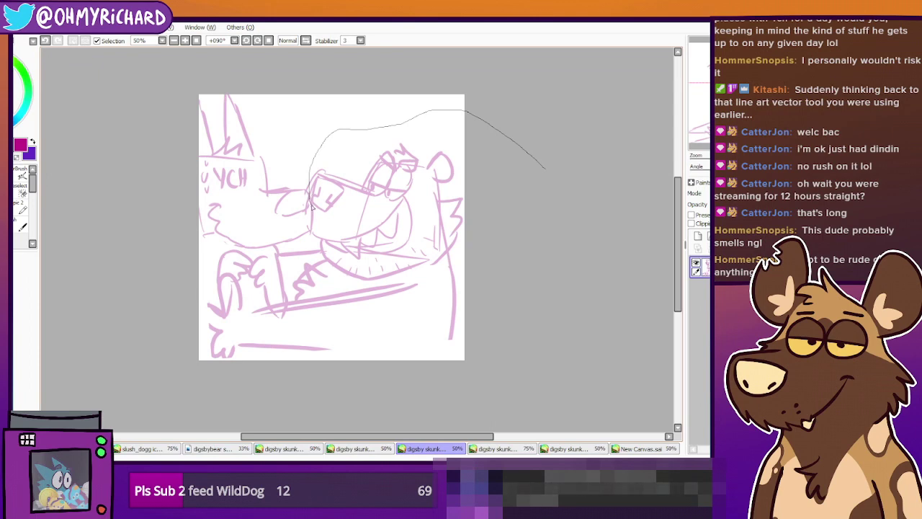
mouse_move(290, 248)
left_mouse_down()
mouse_move(287, 324)
mouse_move(277, 326)
mouse_move(247, 301)
left_mouse_up()
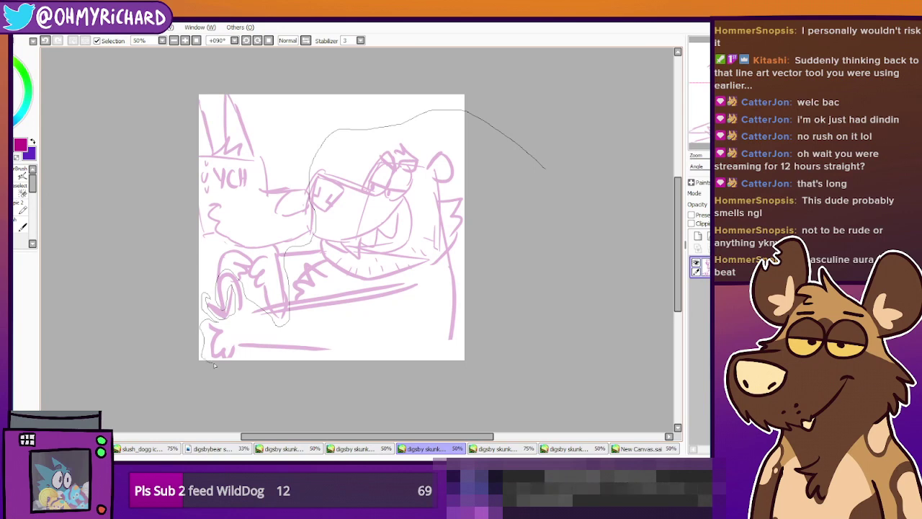
mouse_move(240, 362)
left_mouse_down()
mouse_move(324, 366)
mouse_move(461, 357)
left_mouse_up()
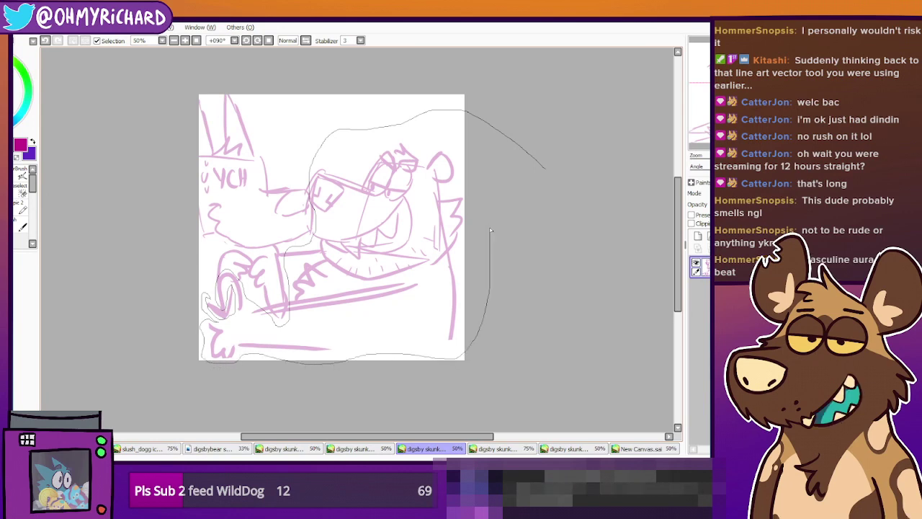
key("Delete")
key("ctrl+d")
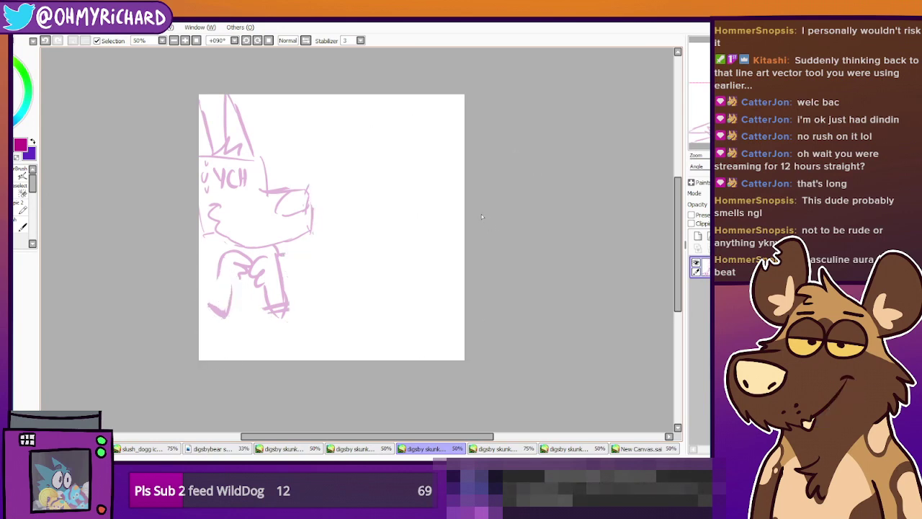
key("ctrl+v")
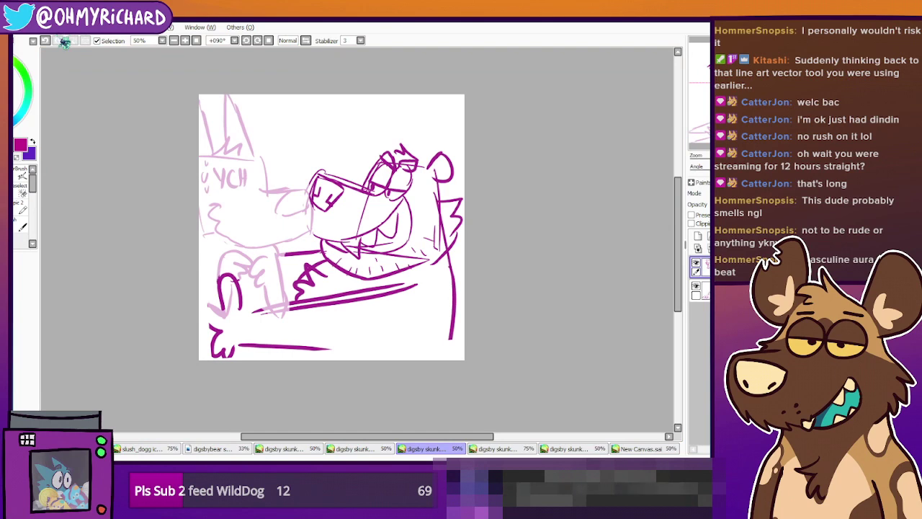
Rotate the pasted bear counterclockwise until its snout is nearly level, and move it against the canvas edge opposite the YCH character
key("ctrl+t")
left_click_drag(392, 262, 379, 249)
left_click_drag(451, 344, 491, 376)
left_click_drag(463, 271, 456, 269)
mouse_move(525, 264)
left_mouse_down()
mouse_move(536, 216)
mouse_move(511, 181)
left_mouse_up()
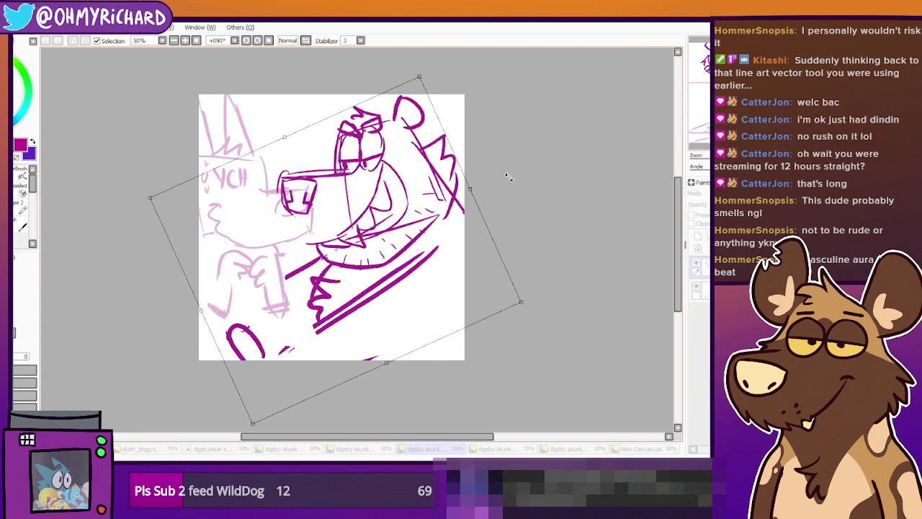
mouse_move(485, 239)
left_mouse_down()
mouse_move(489, 230)
mouse_move(496, 253)
mouse_move(449, 269)
left_mouse_up()
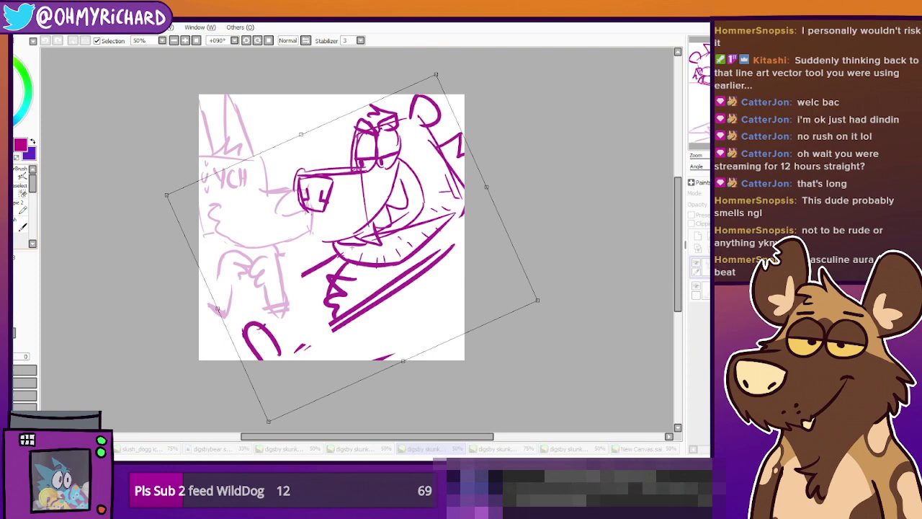
key("Return")
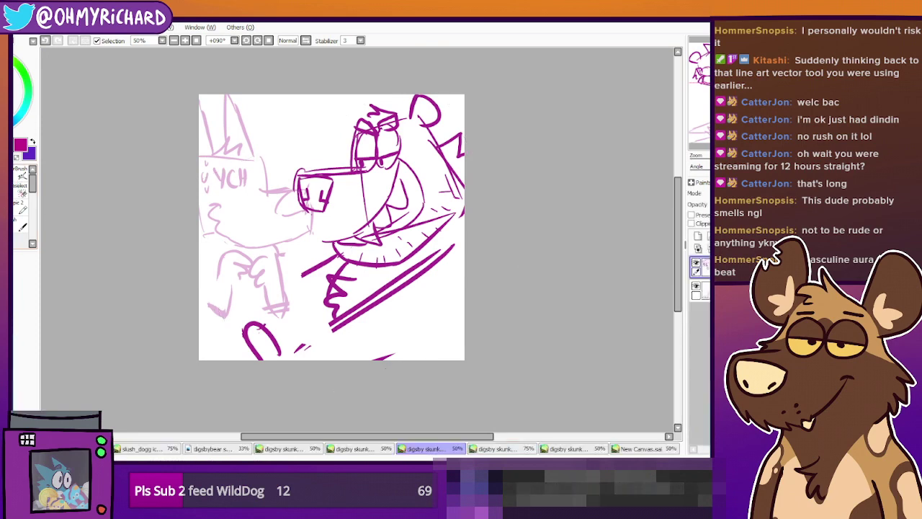
Check the bear layer by toggling its visibility, and lower its opacity so the sketch appears lighter
left_click_drag(324, 251, 303, 273)
left_click(696, 264)
left_click(696, 264)
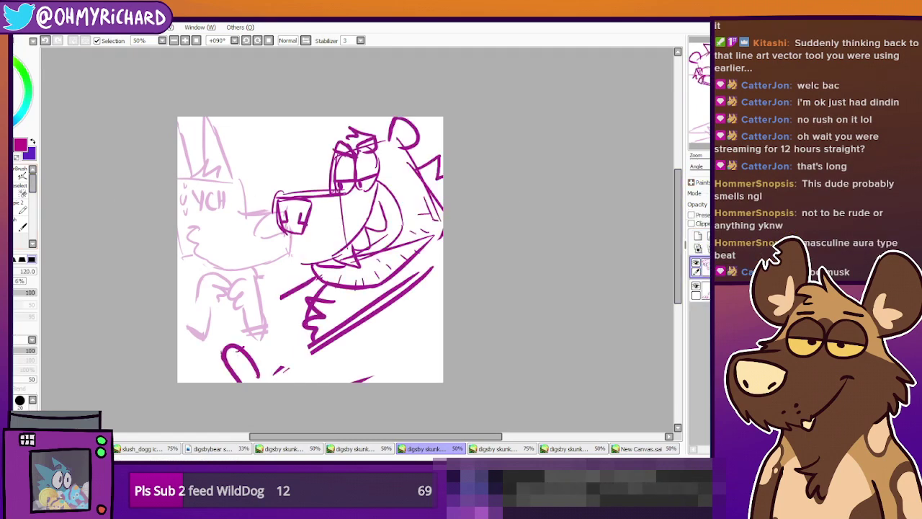
left_click(740, 205)
left_click_drag(740, 205, 754, 205)
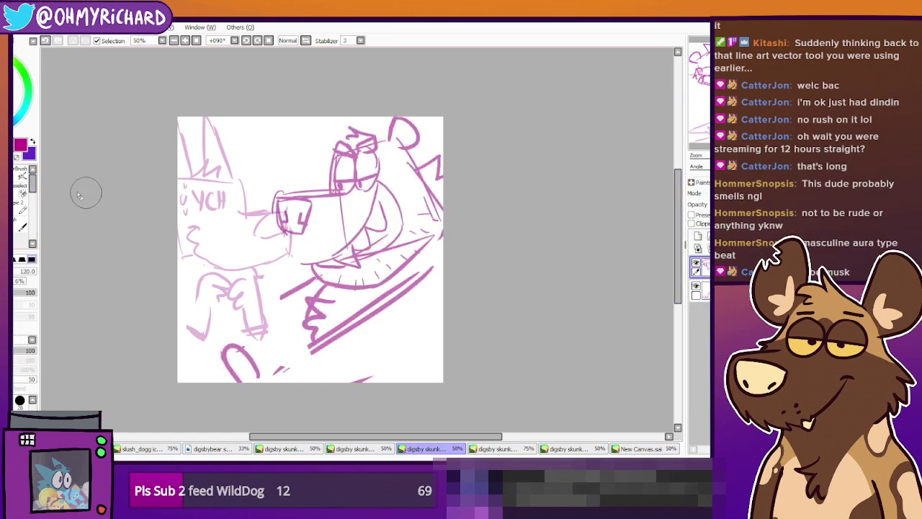
Draw a curved magenta front edge on the bear's snout, from the top of the nose down to the chin
left_click(7, 177)
left_click_drag(279, 193, 307, 266)
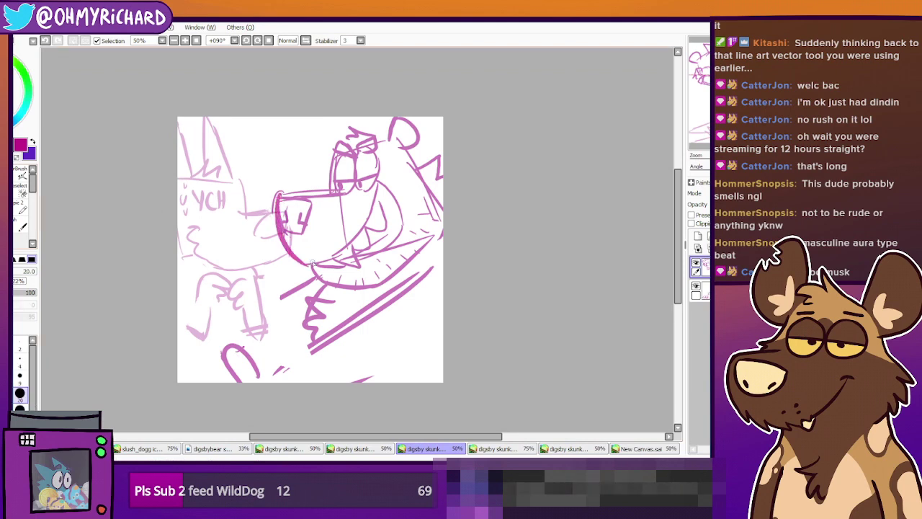
key("ctrl+z")
left_click_drag(279, 193, 301, 265)
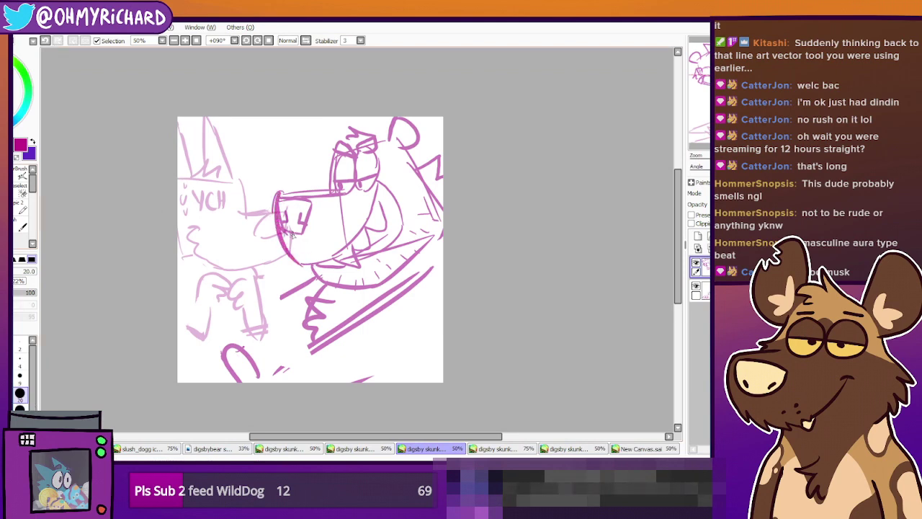
Redraw the bear's nose with a thick outline and nostril, erase the stray inner lines, and add short stubble marks across the muzzle
key("ctrl+z")
mouse_move(280, 230)
left_mouse_down()
mouse_move(302, 236)
mouse_move(306, 200)
mouse_move(283, 194)
mouse_move(302, 204)
mouse_move(288, 206)
mouse_move(289, 230)
mouse_move(282, 195)
mouse_move(298, 234)
left_mouse_up()
key("ctrl+z")
key("ctrl+z")
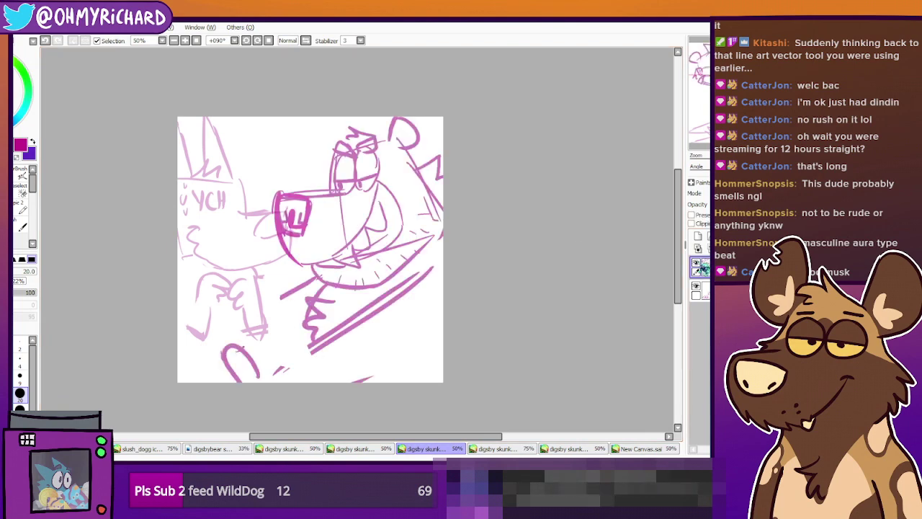
left_click(10, 175)
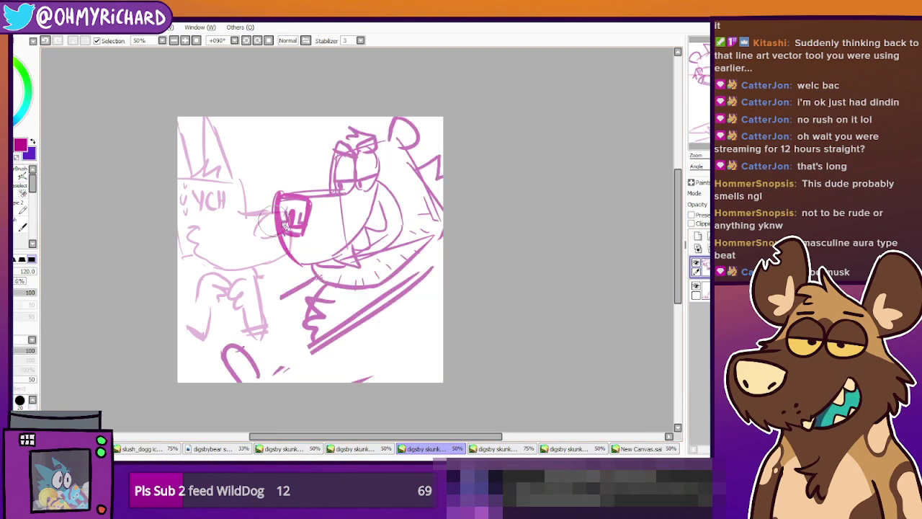
mouse_move(303, 215)
left_mouse_down()
mouse_move(301, 225)
mouse_move(289, 222)
left_mouse_up()
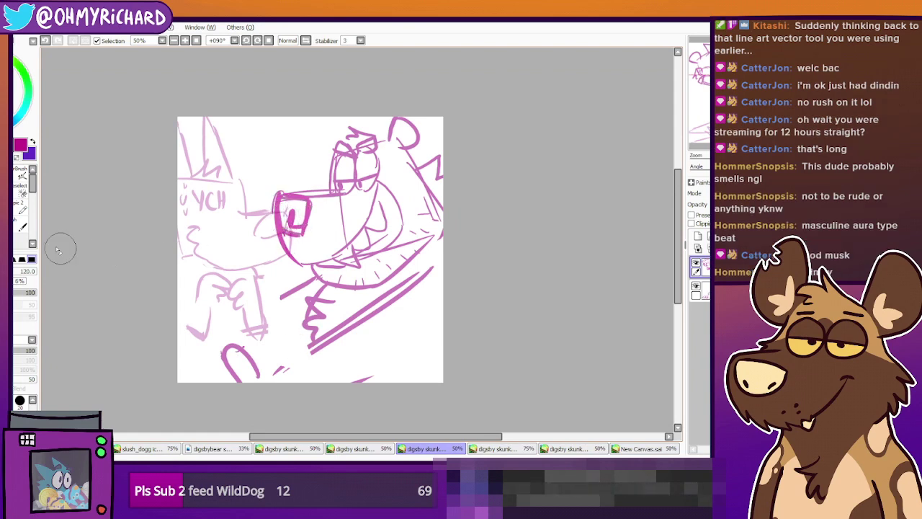
left_click(11, 208)
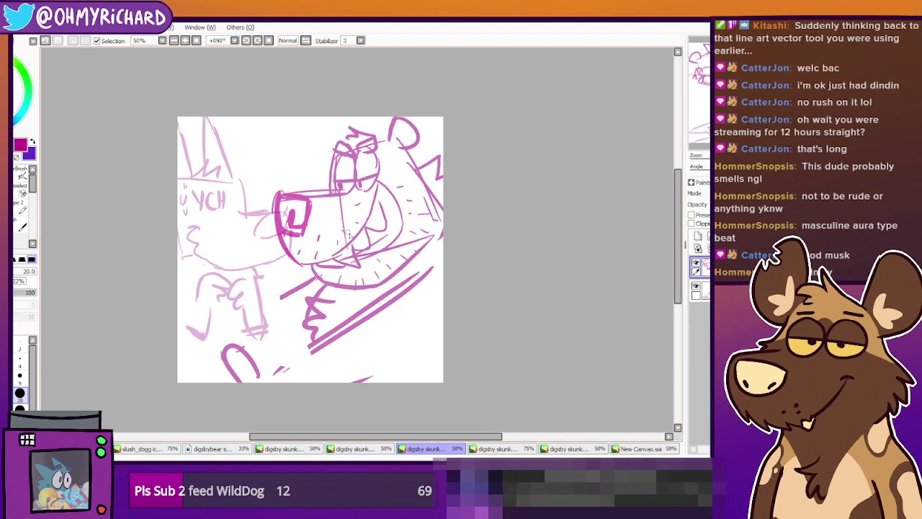
Lasso the bear's forearm and paw lines, rotate them clockwise until the forearm is nearly level, shift them under the chin, and deselect
left_click_drag(344, 314, 338, 336)
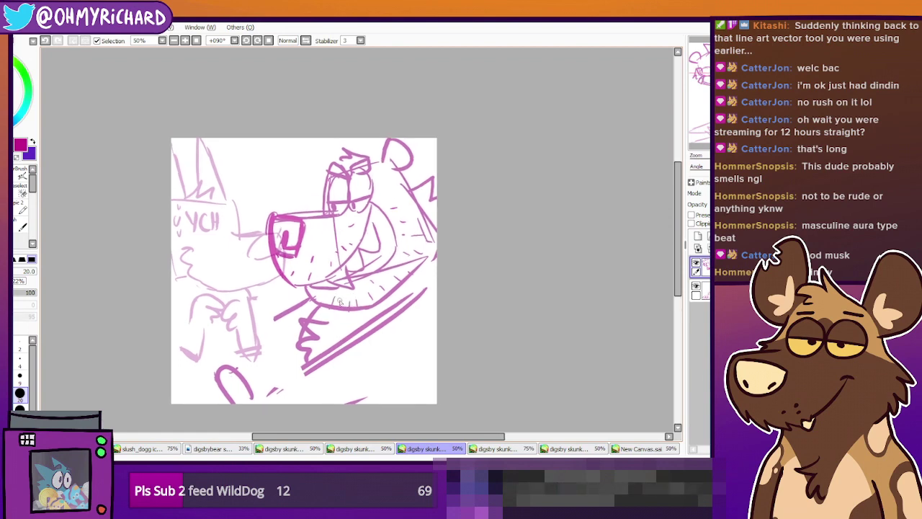
key("space")
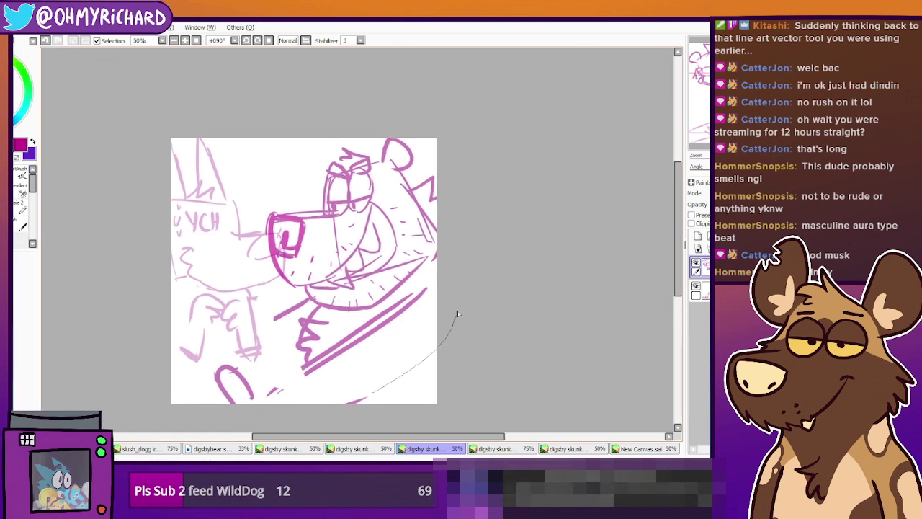
left_click_drag(333, 349, 269, 381)
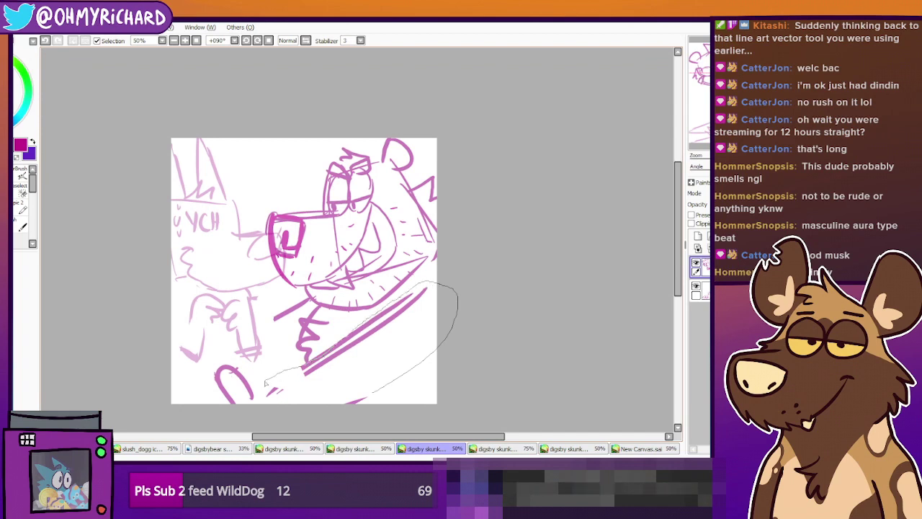
left_click_drag(258, 435, 424, 375)
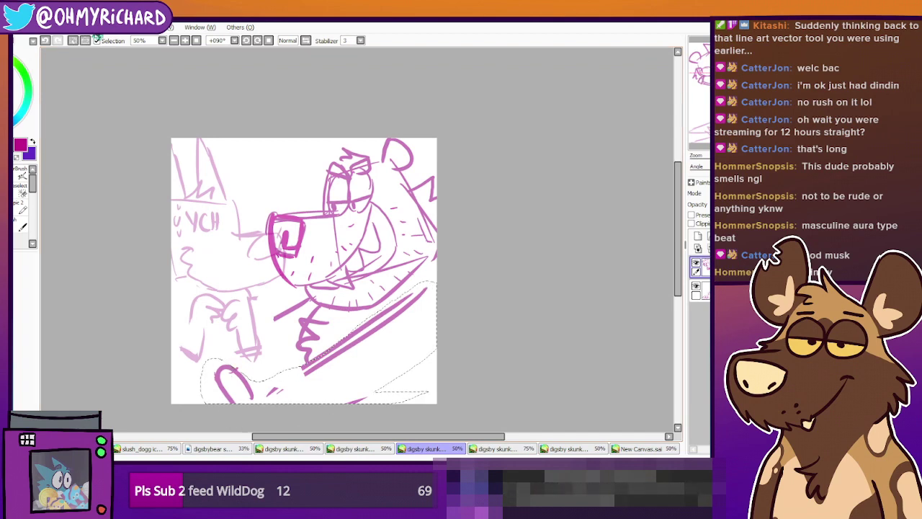
key("ctrl+t")
mouse_move(479, 273)
left_mouse_down()
mouse_move(471, 383)
mouse_move(474, 371)
left_mouse_up()
left_click_drag(403, 326, 375, 312)
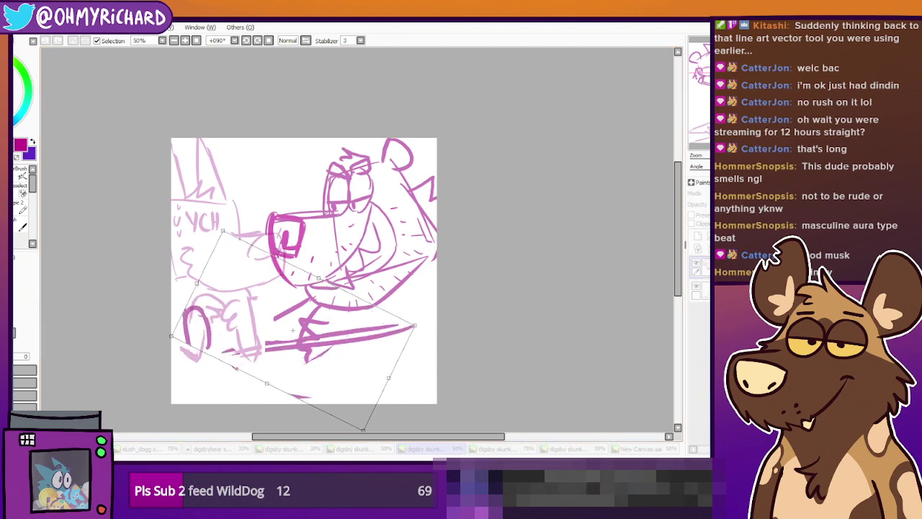
key("Return")
key("ctrl+d")
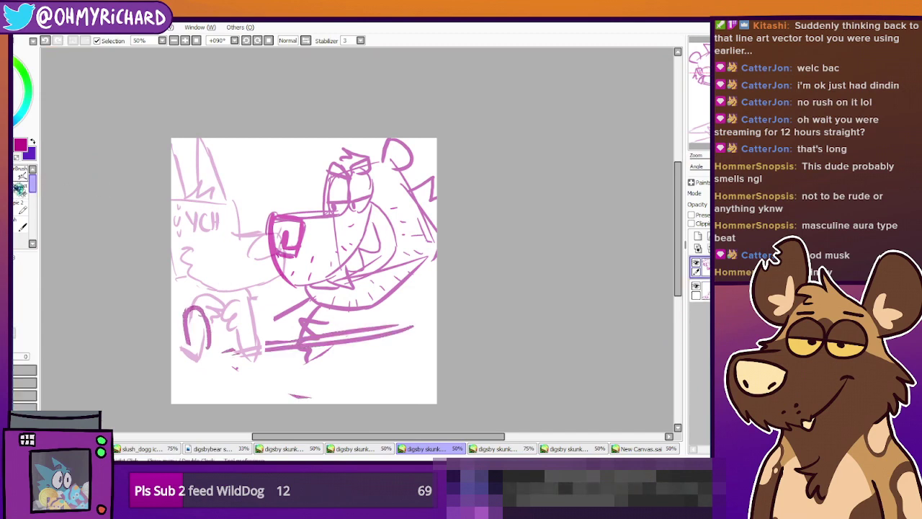
Draw a long thick line along the bear's forearm, retrying until it fits, and extend it towards the paw
left_click(8, 179)
left_click_drag(234, 350, 411, 317)
key("ctrl+z")
left_click_drag(241, 350, 440, 296)
key("ctrl+z")
left_click_drag(232, 351, 429, 306)
key("ctrl+z")
left_click_drag(231, 353, 414, 309)
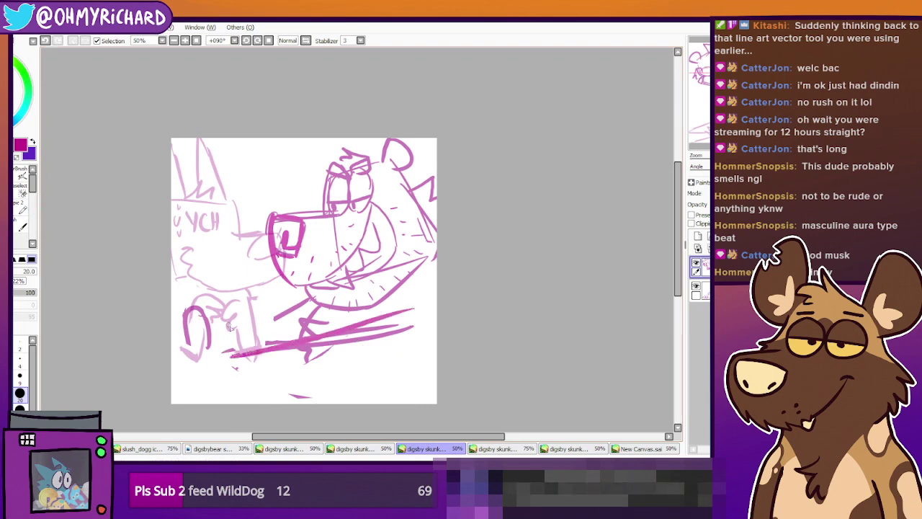
left_click_drag(211, 359, 261, 350)
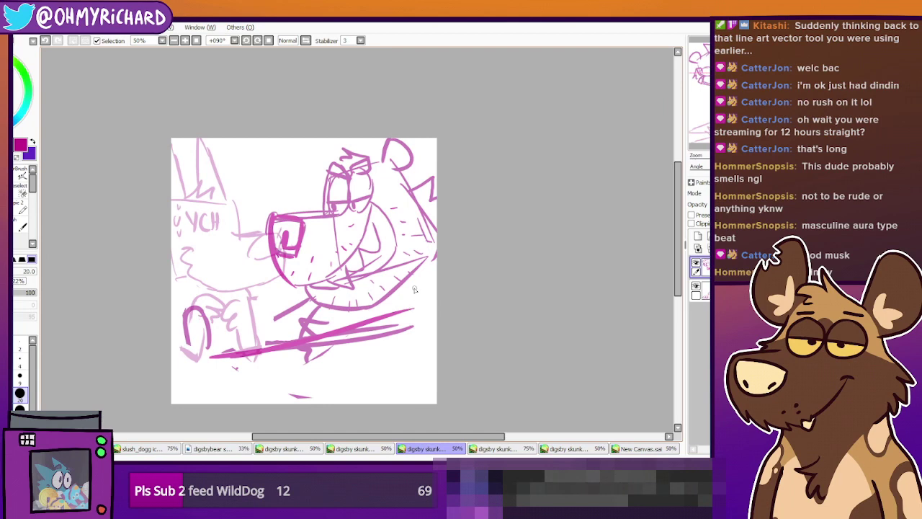
Add zigzag fur strokes at the elbow end of the bear's forearm, undoing the extra stroke towards the canvas edge
mouse_move(402, 311)
left_mouse_down()
mouse_move(383, 338)
mouse_move(412, 337)
left_mouse_up()
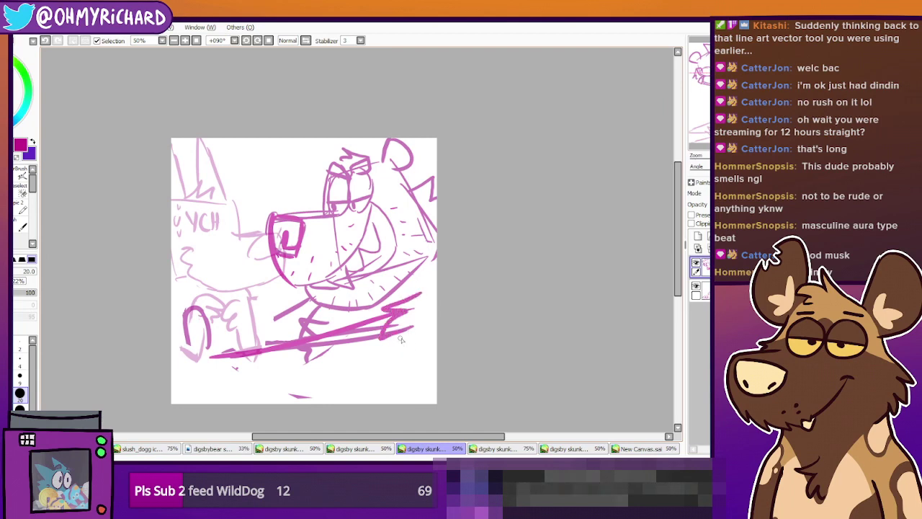
left_click_drag(420, 292, 432, 289)
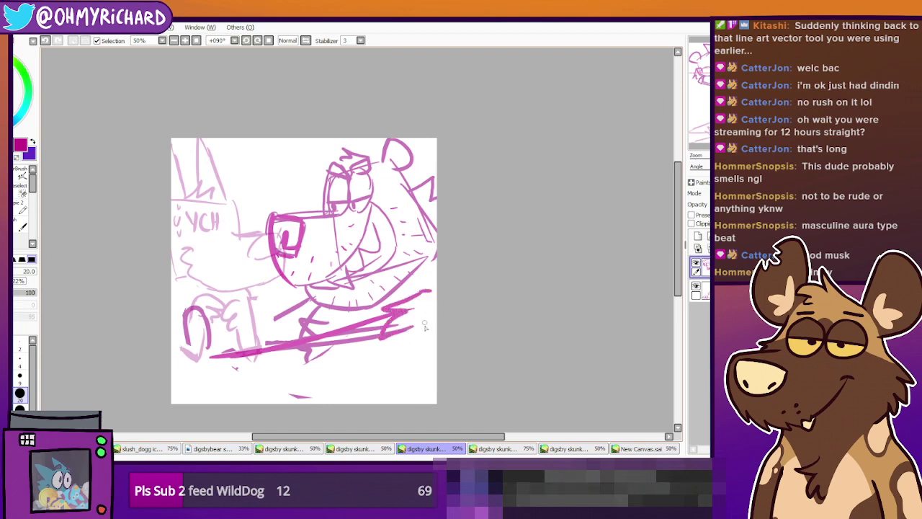
key("ctrl+z")
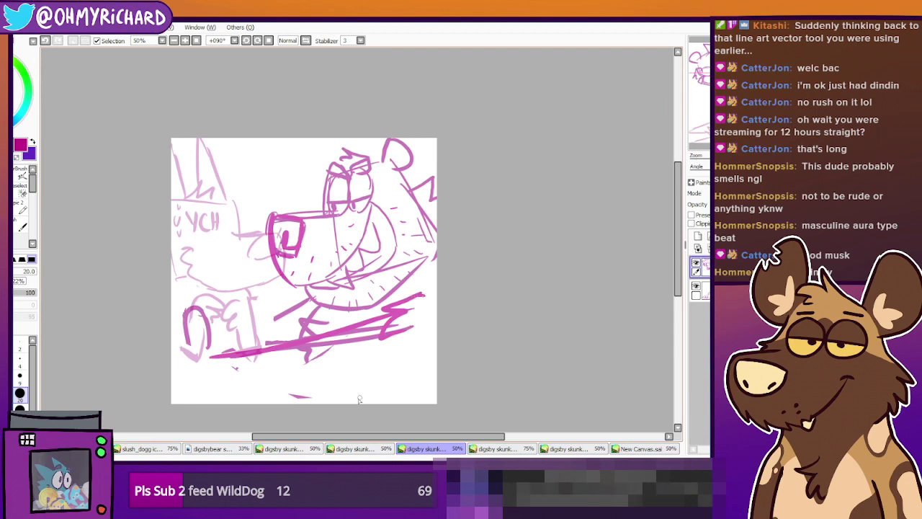
Draw a long, nearly horizontal line below the forearm near the canvas's lower edge, retrying until it spans most of the width
left_click_drag(270, 394, 416, 394)
key("ctrl+z")
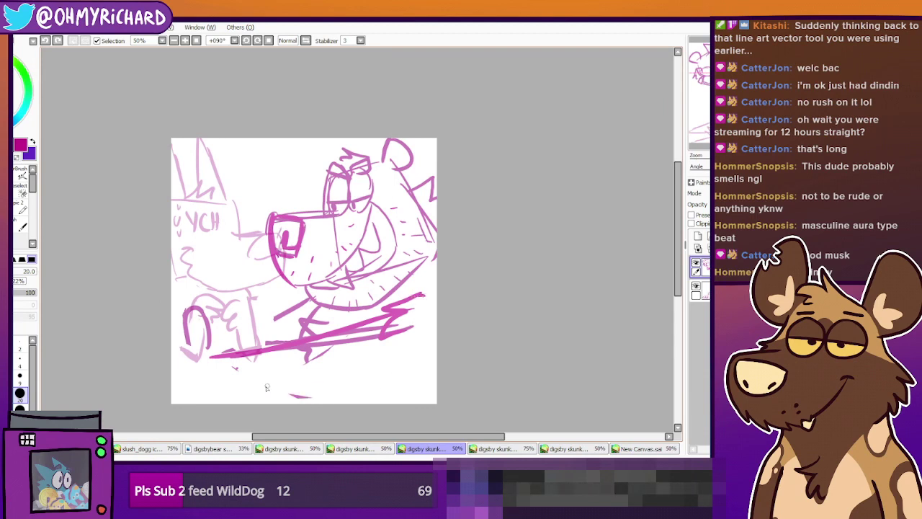
left_click_drag(214, 394, 411, 395)
key("ctrl+z")
left_click_drag(216, 390, 424, 395)
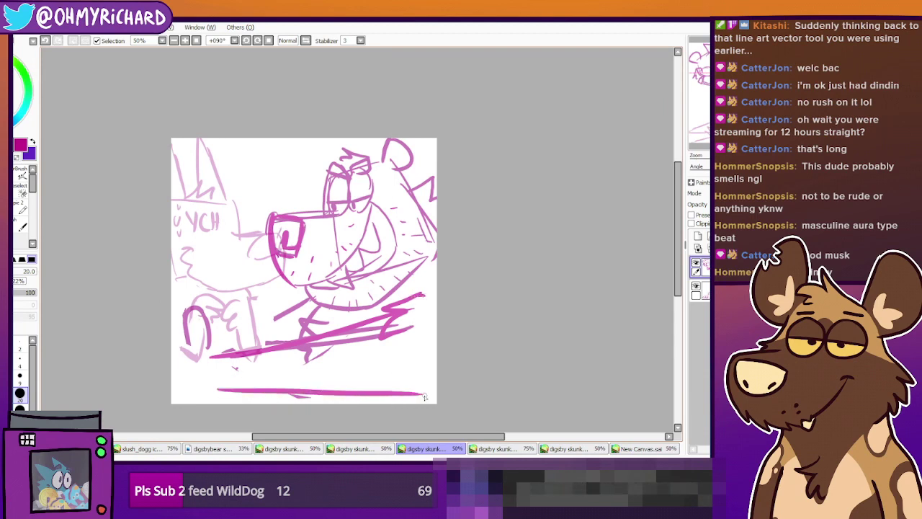
Examine the bear's tilt and composition by viewing the canvas at several rotation angles
left_click(247, 41)
left_click(247, 41)
left_click(247, 41)
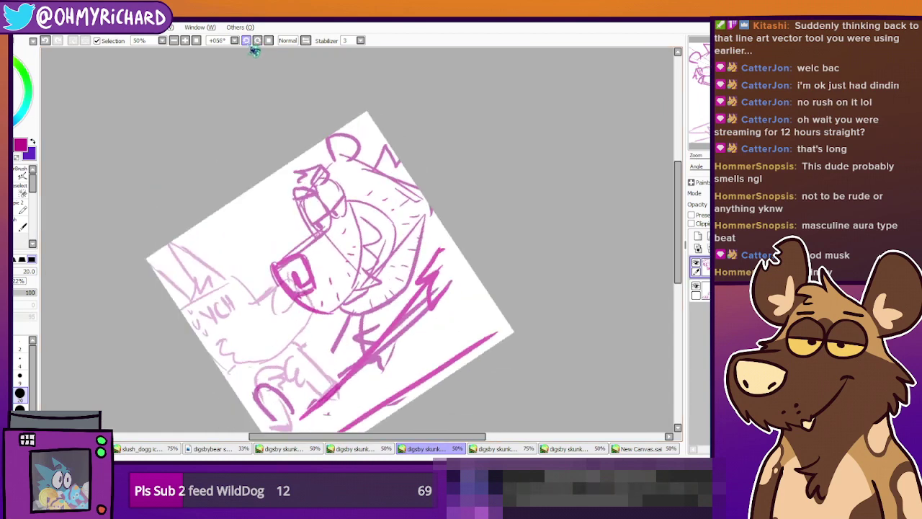
left_click(247, 41)
left_click(247, 41)
left_click(257, 42)
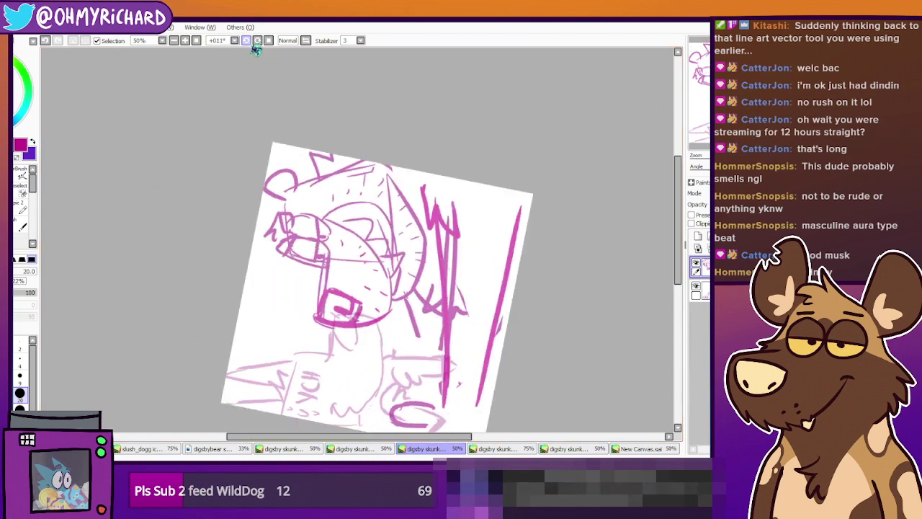
left_click(257, 41)
left_click_drag(398, 294, 342, 233)
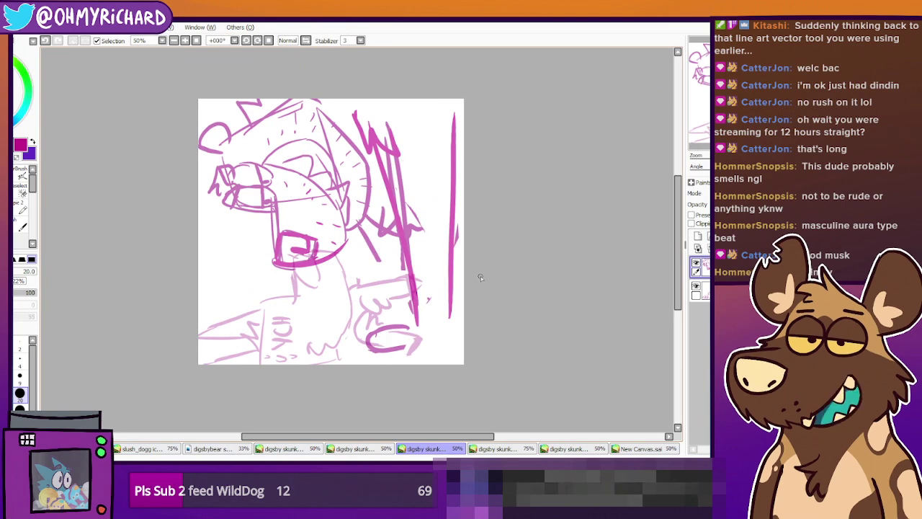
left_click(257, 41)
left_click(260, 41)
left_click(260, 42)
left_click(260, 42)
left_click(259, 42)
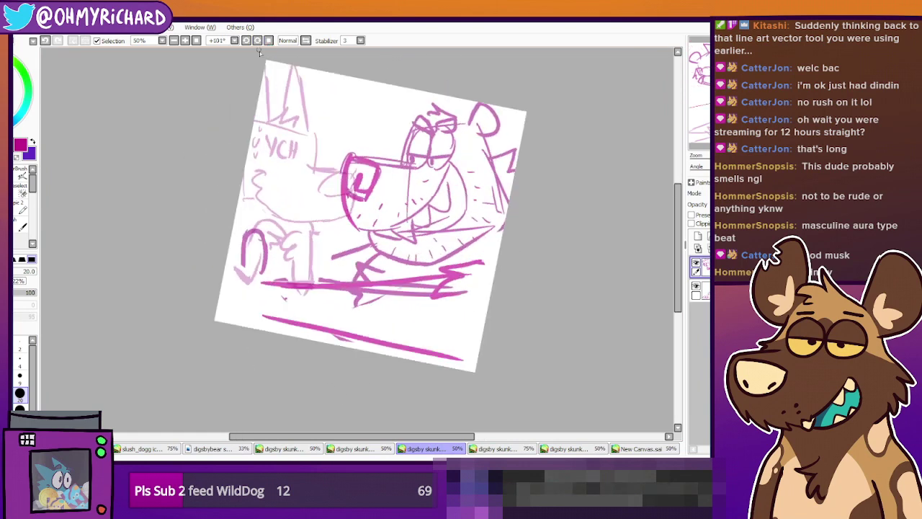
left_click(257, 41)
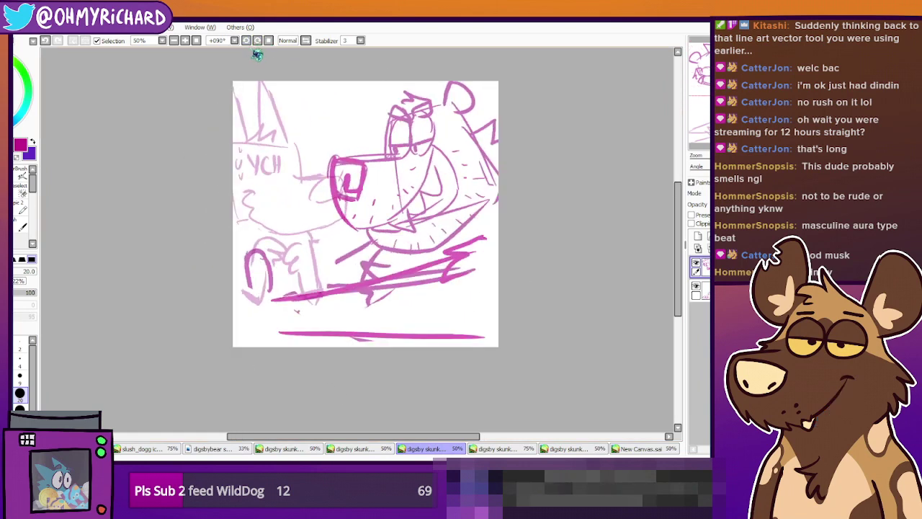
Set the canvas view to 0 degrees and transform the whole bear layer, rotating it slightly clockwise and shifting it lower in the upright composition
left_click(253, 41)
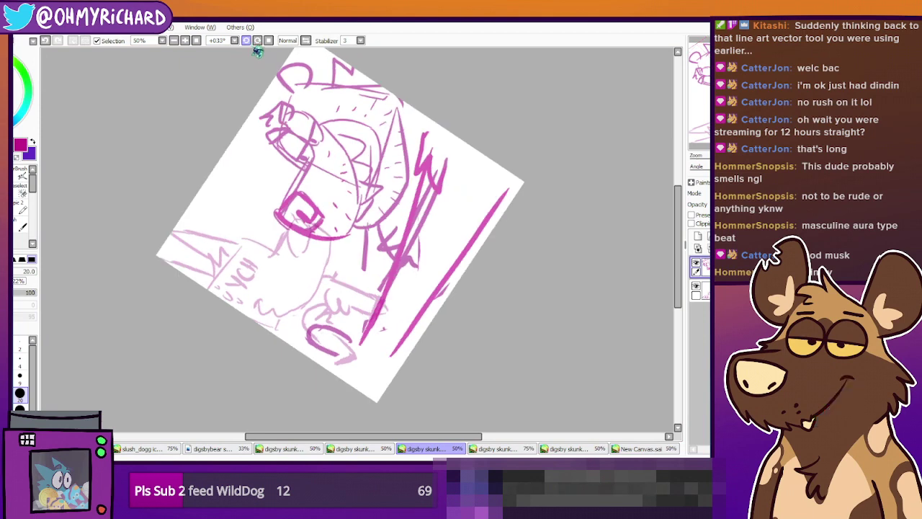
left_click(257, 41)
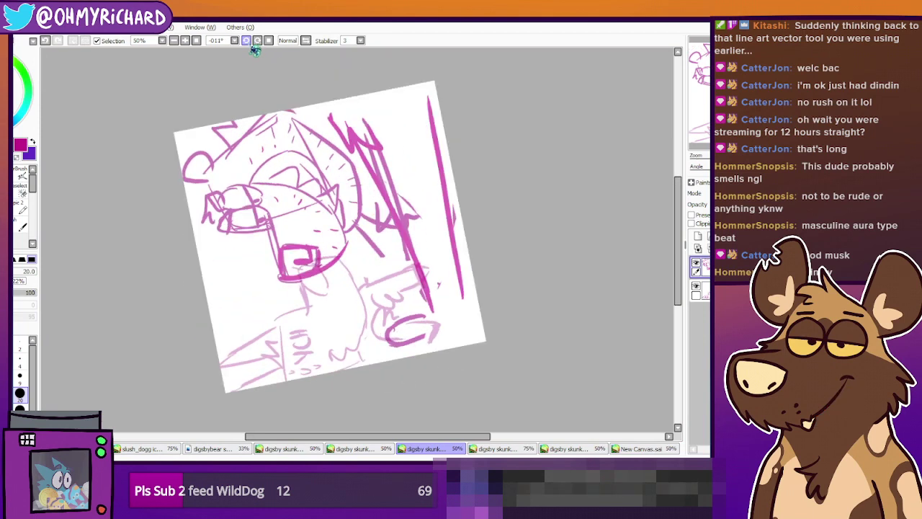
left_click(260, 41)
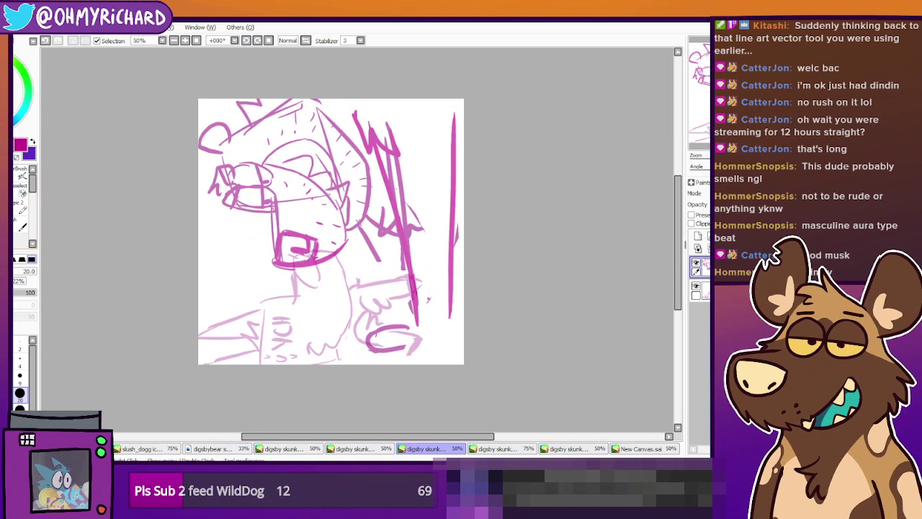
left_click(7, 150)
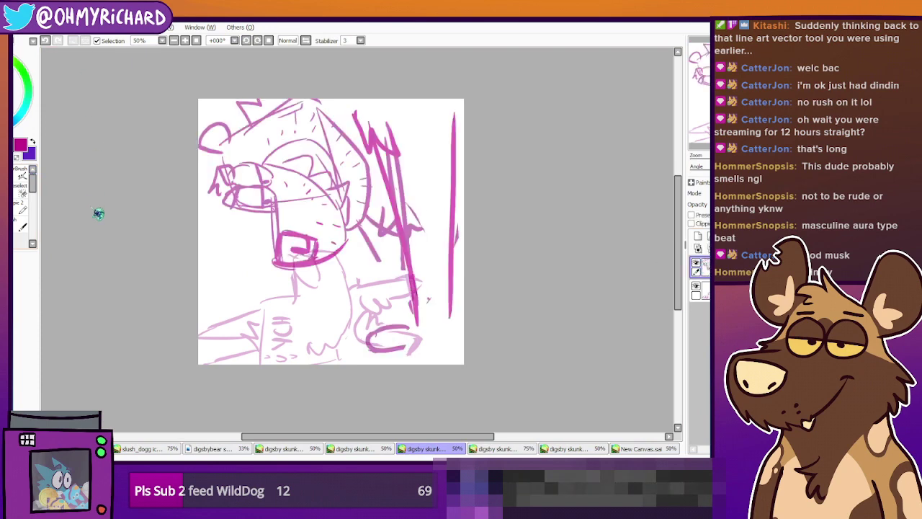
key("ctrl+t")
left_click_drag(614, 146, 619, 172)
left_click_drag(522, 146, 541, 147)
left_click_drag(626, 144, 622, 167)
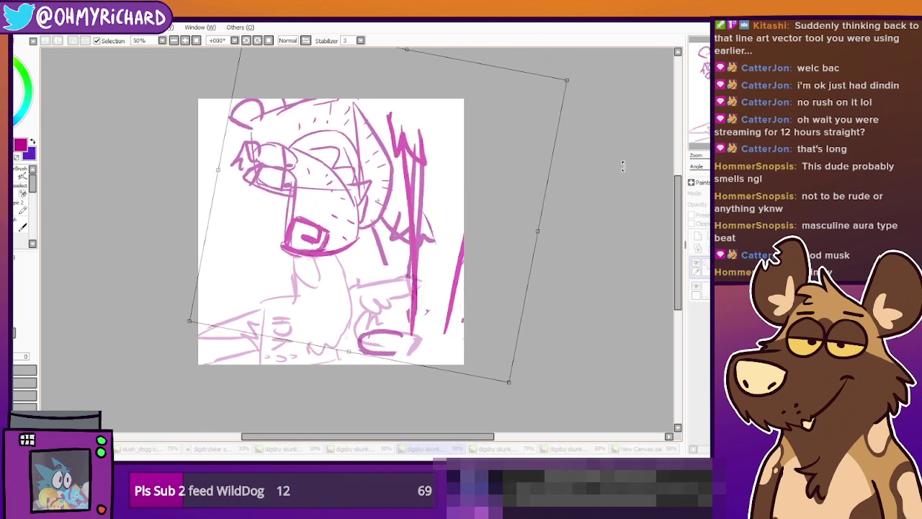
left_click_drag(524, 128, 524, 129)
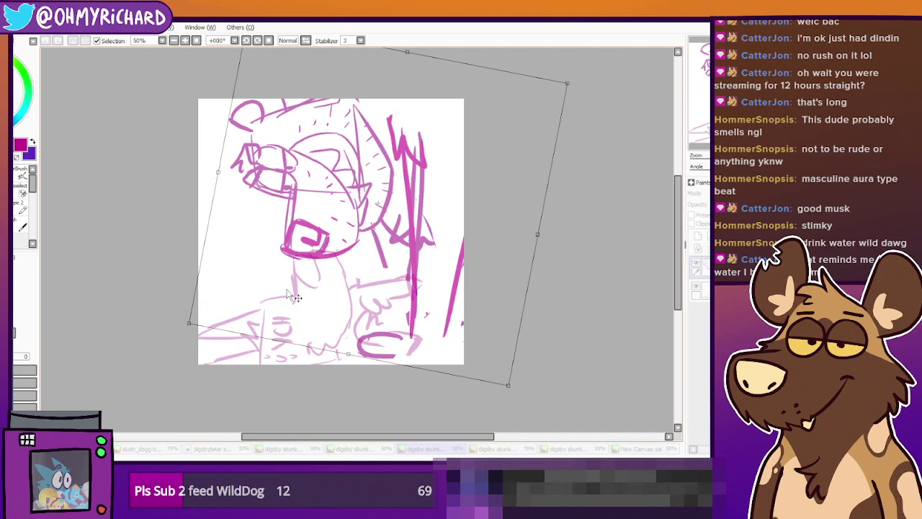
left_click_drag(467, 242, 470, 244)
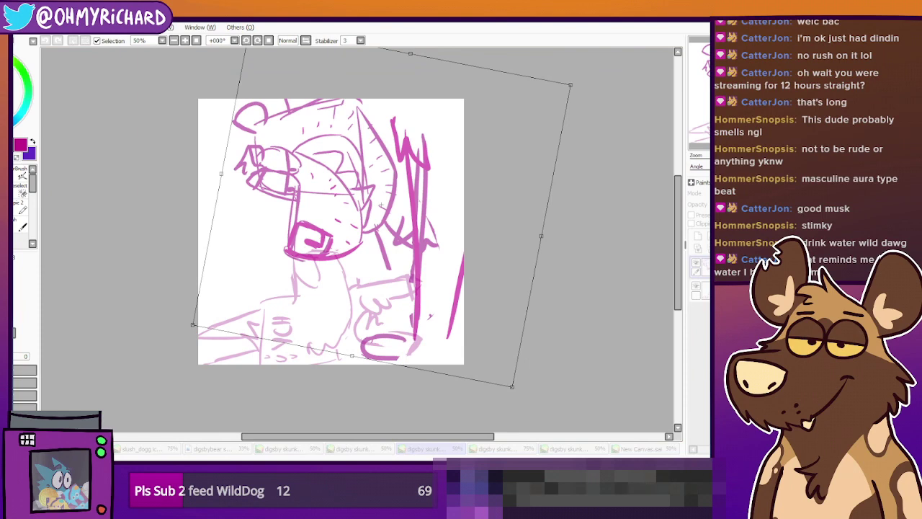
key("Return")
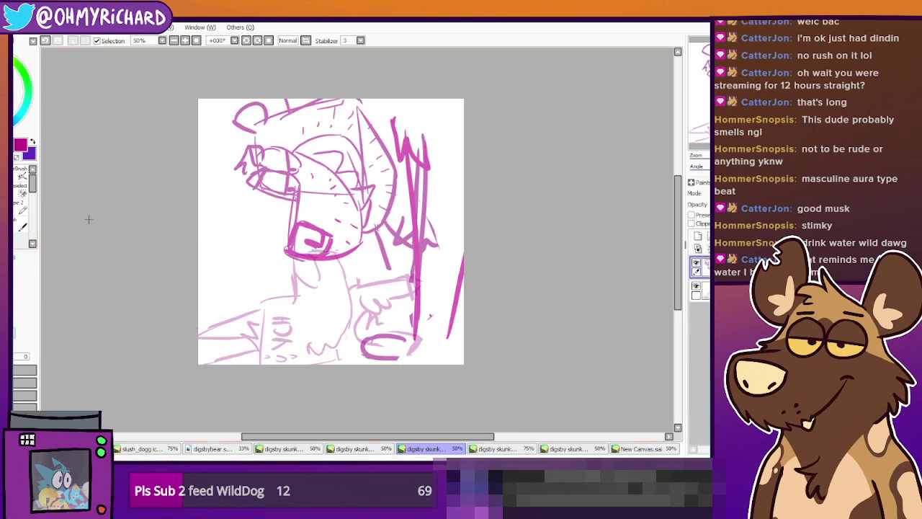
Examine the repositioned bear by viewing the canvas at several rotations between 0 and 90 degrees
left_click(267, 42)
left_click(267, 42)
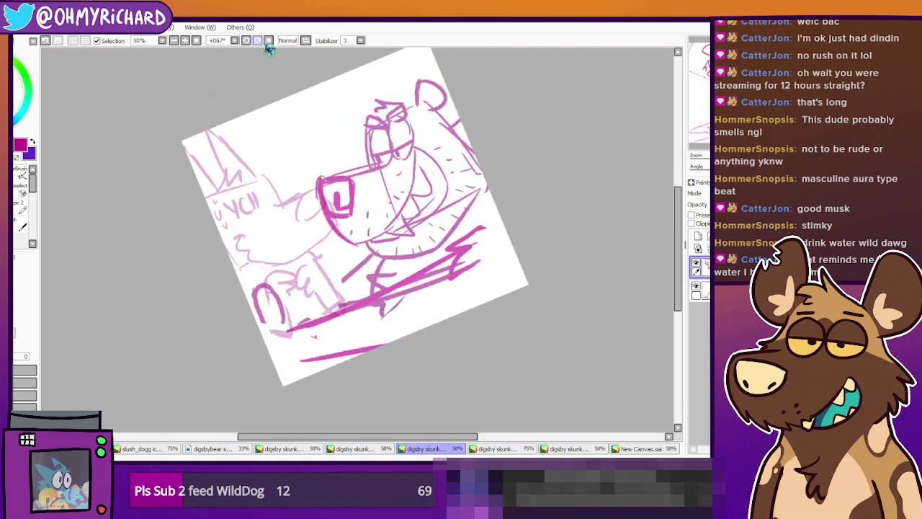
left_click(269, 42)
left_click(258, 41)
left_click(258, 41)
left_click(257, 41)
left_click(258, 41)
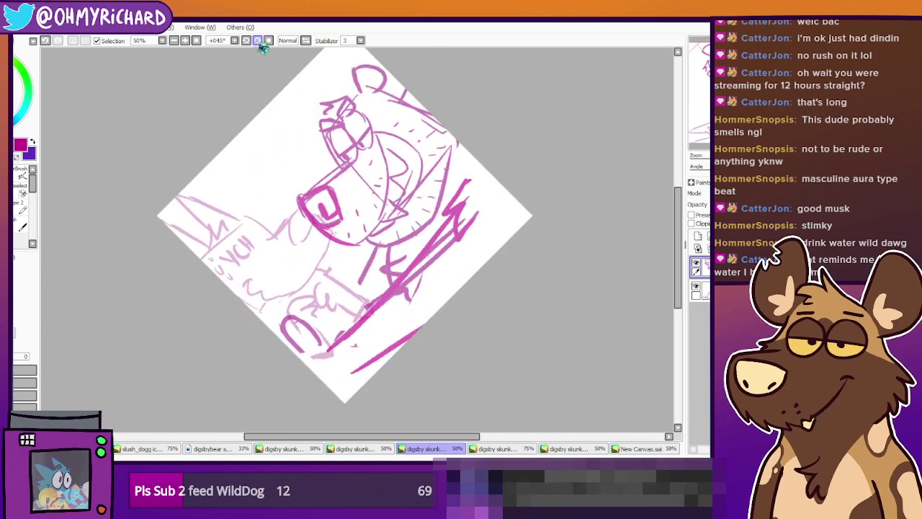
left_click(258, 41)
left_click(258, 41)
left_click(258, 41)
left_click(247, 41)
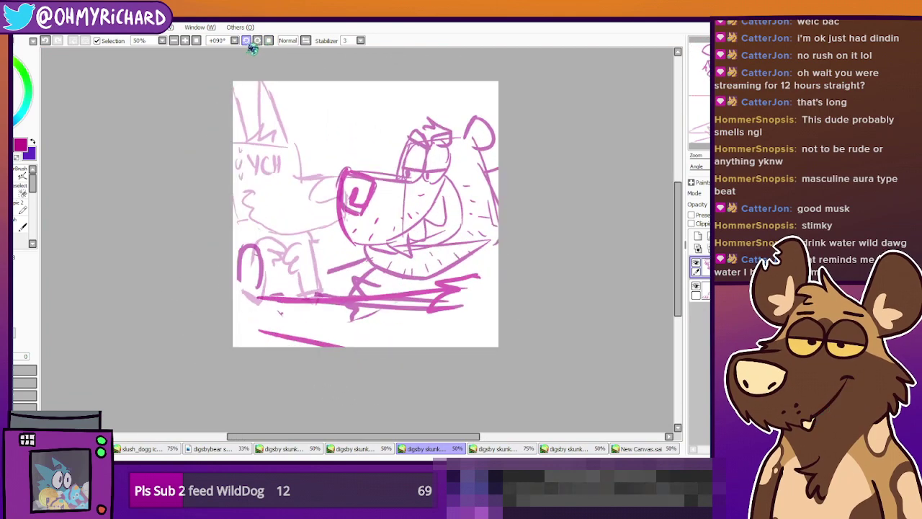
Erase the bear's pair of eyes and both brows, keeping the hair tuft and the faint head outline
key("n")
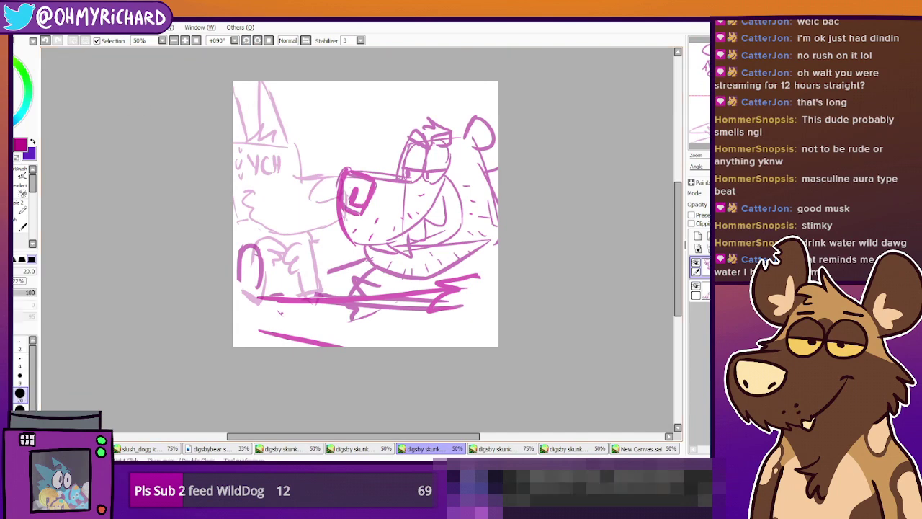
left_click(6, 187)
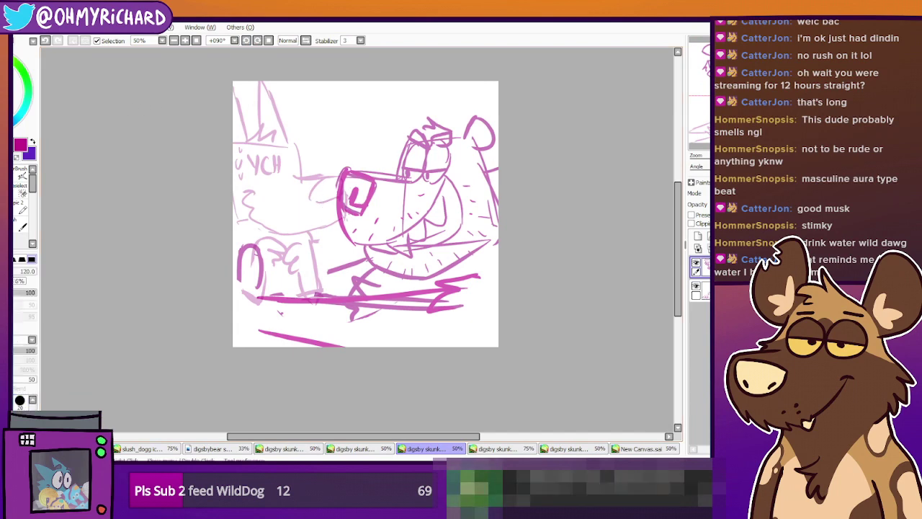
key("Page_Up")
key("Page_Up")
scroll(281, 157, "down", 2)
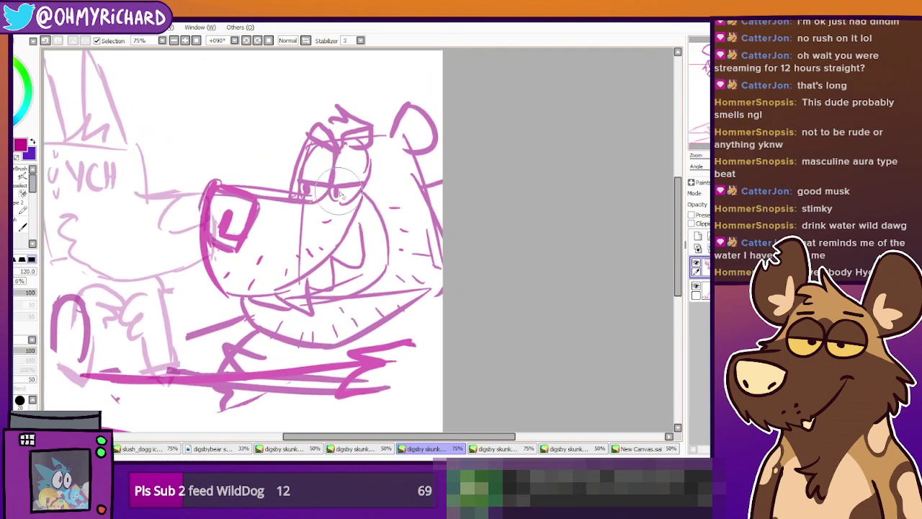
mouse_move(329, 174)
left_mouse_down()
mouse_move(330, 199)
mouse_move(342, 170)
mouse_move(332, 182)
mouse_move(326, 160)
mouse_move(323, 168)
mouse_move(330, 153)
mouse_move(363, 158)
left_mouse_up()
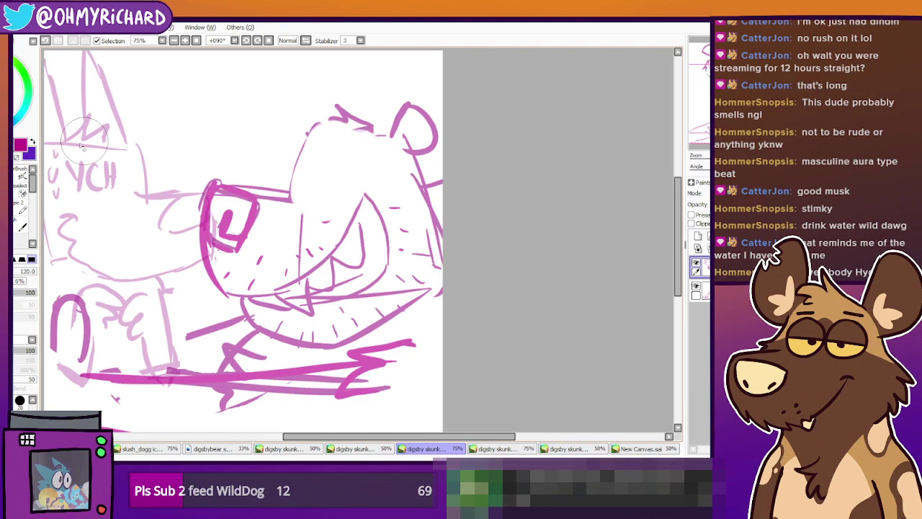
Redraw the top edge of the bear's snout as a thicker line meeting the head, retrying and discarding the trial forehead stroke
key("n")
left_click_drag(294, 199, 322, 141)
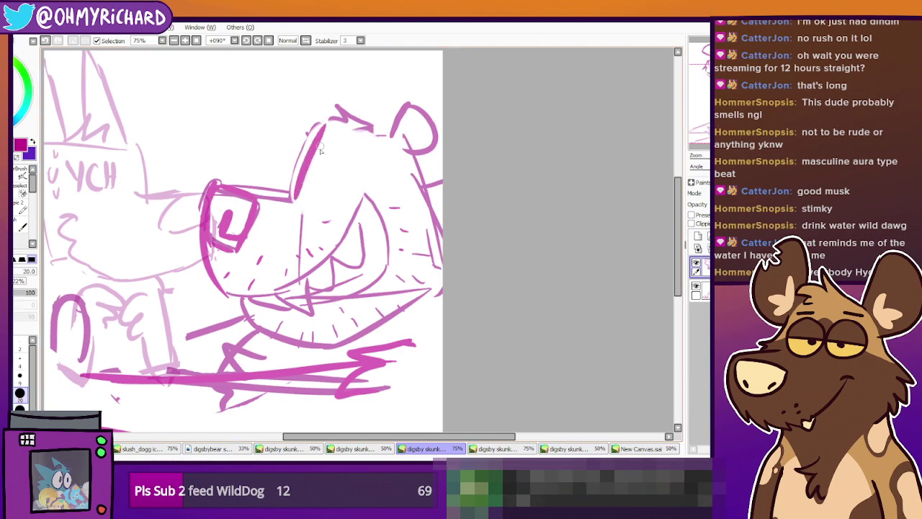
key("ctrl+z")
key("ctrl+y")
key("ctrl+z")
left_click_drag(243, 189, 303, 195)
key("ctrl+z")
left_click_drag(239, 189, 303, 200)
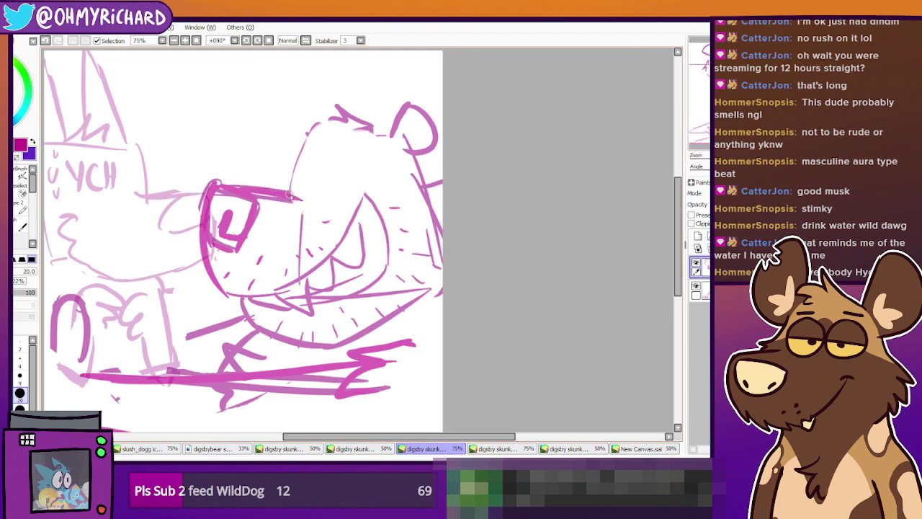
key("ctrl+y")
key("ctrl+z")
key("ctrl+y")
key("ctrl+z")
Redraw the bear's sloping forehead and the top of its head towards the ear, retrying strokes until both lines fit
mouse_move(295, 194)
left_mouse_down()
mouse_move(297, 160)
mouse_move(326, 119)
left_mouse_up()
key("ctrl+z")
key("ctrl+y")
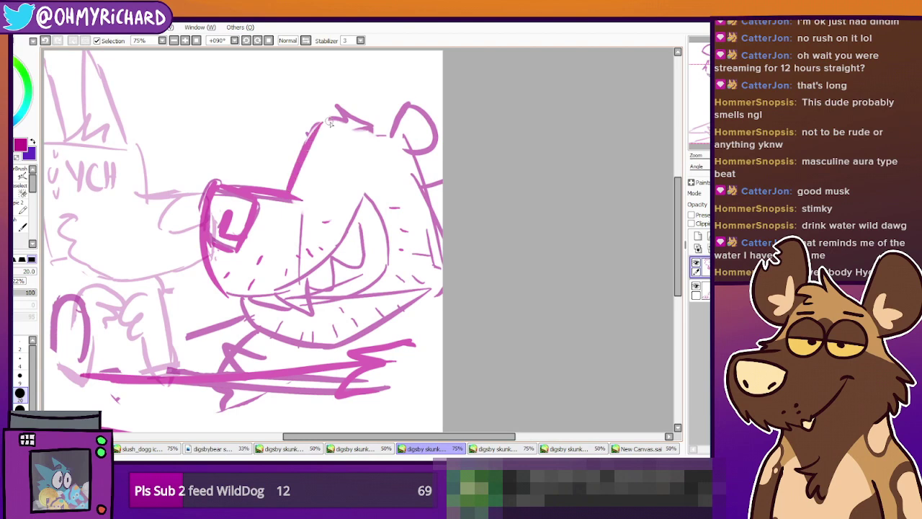
key("ctrl+z")
mouse_move(288, 198)
left_mouse_down()
mouse_move(321, 137)
mouse_move(339, 134)
mouse_move(318, 130)
mouse_move(393, 134)
left_mouse_up()
key("ctrl+z")
left_click_drag(328, 120, 391, 138)
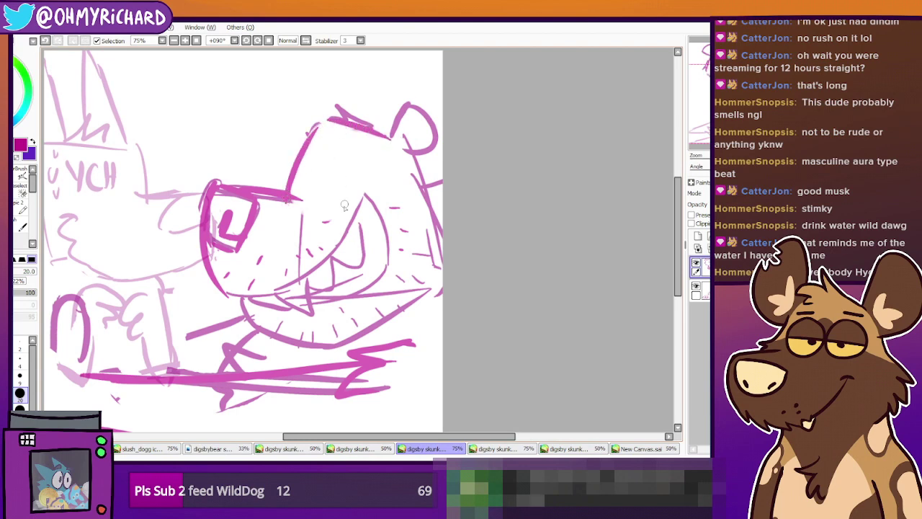
Sketch a single rounded eye with a pupil at the front of the head and a thick brow above it, retrying strokes
left_click_drag(332, 138, 317, 199)
key("ctrl+z")
key("ctrl+z")
mouse_move(331, 135)
left_mouse_down()
mouse_move(337, 202)
mouse_move(310, 203)
left_mouse_up()
key("ctrl+z")
mouse_move(315, 147)
left_mouse_down()
mouse_move(296, 202)
mouse_move(313, 209)
mouse_move(341, 188)
mouse_move(331, 155)
mouse_move(358, 147)
mouse_move(353, 129)
mouse_move(360, 144)
left_mouse_up()
key("ctrl+z")
key("ctrl+z")
key("ctrl+z")
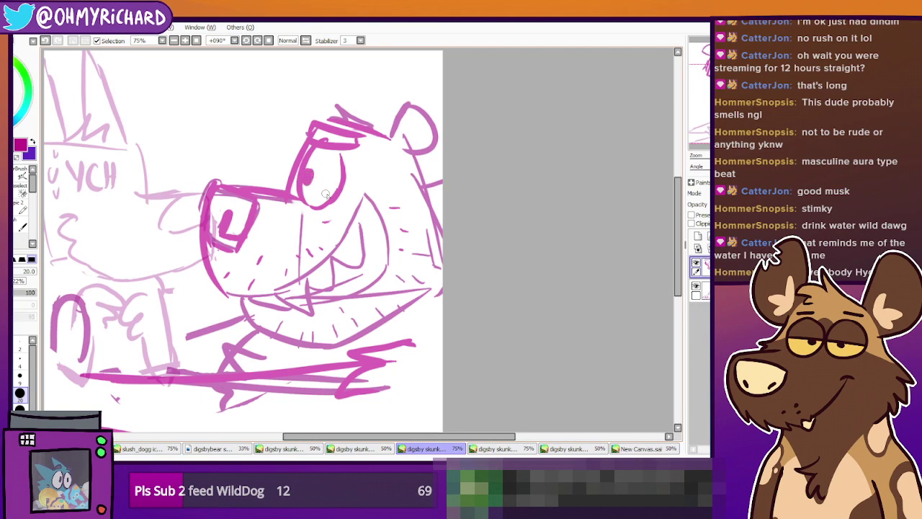
Draw a nearly horizontal eyelid line across the eye for a half-closed look, retrying until it cuts across the pupil
mouse_move(301, 171)
left_mouse_down()
mouse_move(330, 168)
mouse_move(346, 185)
mouse_move(331, 194)
mouse_move(302, 168)
mouse_move(353, 165)
left_mouse_up()
key("ctrl+z")
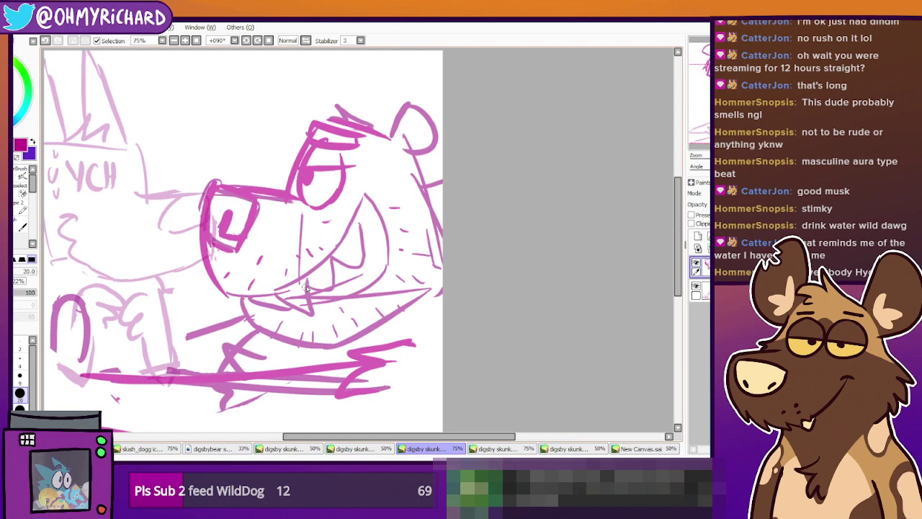
key("ctrl+z")
key("ctrl+z")
left_click_drag(305, 185, 355, 163)
key("ctrl+z")
left_click_drag(300, 175, 356, 168)
key("ctrl+z")
left_click_drag(297, 174, 342, 171)
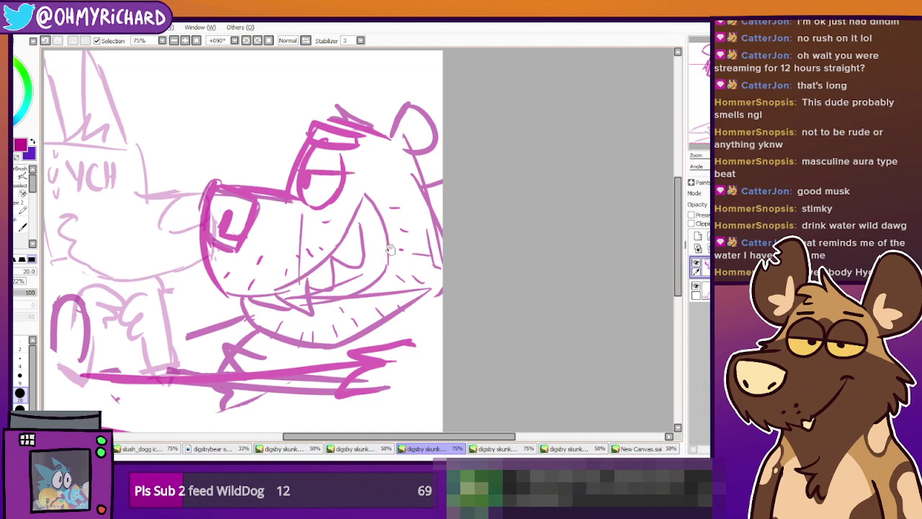
Erase the upper part of the mouth's rear curve and redraw it as a wider, rounder corner of the grin
left_click_drag(382, 244, 386, 243)
left_click(13, 200)
left_click_drag(365, 193, 390, 215)
left_click(16, 207)
key("n")
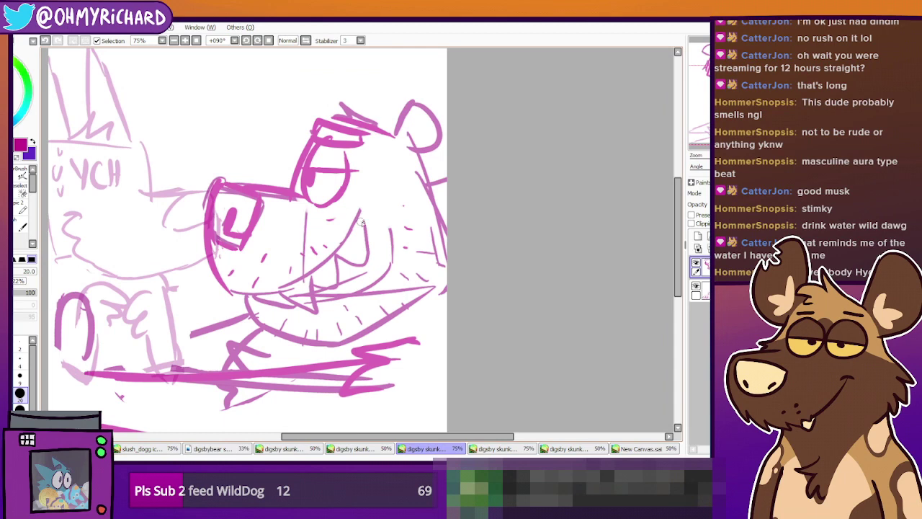
left_click_drag(351, 238, 402, 256)
key("ctrl+z")
mouse_move(345, 242)
left_mouse_down()
mouse_move(365, 191)
mouse_move(402, 249)
left_mouse_up()
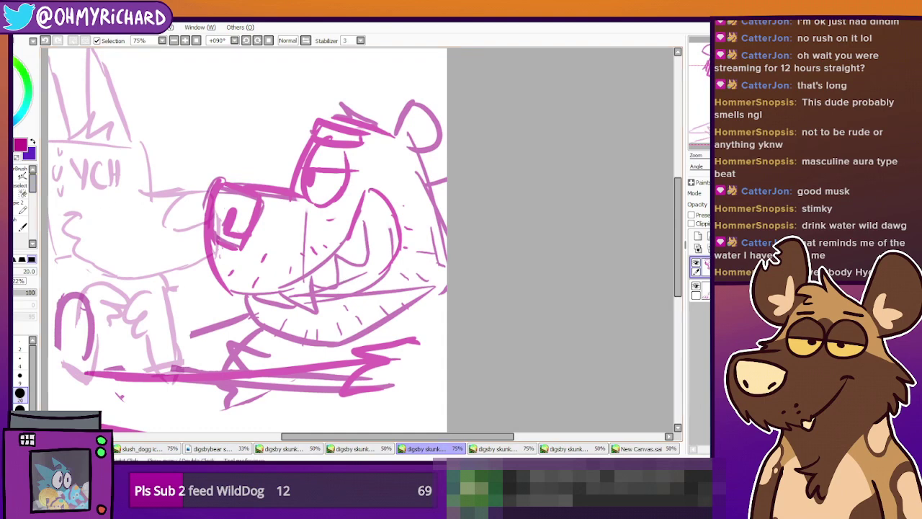
Erase the old lines inside the mouth and redraw the grin with bold edges, triangular teeth and a shaded upper corner
key("e")
mouse_move(319, 301)
left_mouse_down()
mouse_move(291, 293)
mouse_move(308, 305)
mouse_move(292, 292)
mouse_move(362, 252)
mouse_move(340, 273)
mouse_move(348, 282)
mouse_move(323, 291)
mouse_move(347, 279)
mouse_move(373, 247)
left_mouse_up()
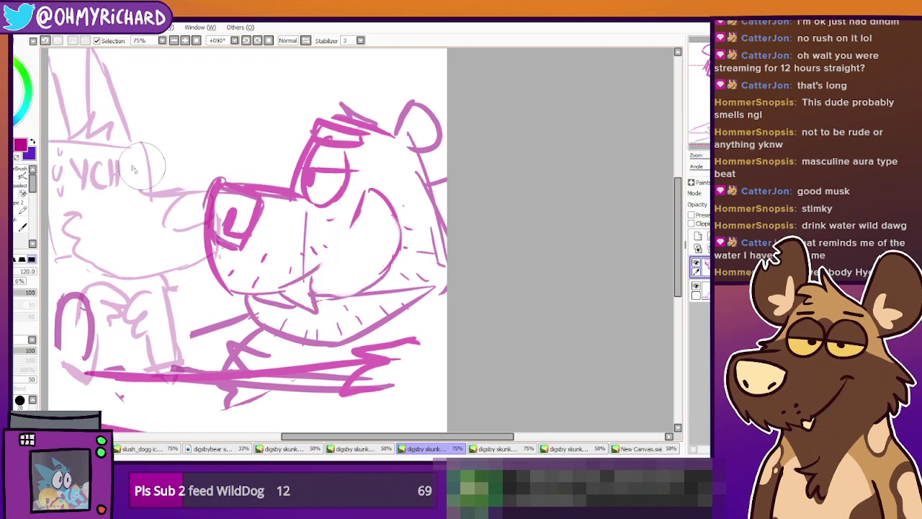
key("n")
mouse_move(251, 291)
left_mouse_down()
mouse_move(328, 260)
mouse_move(355, 216)
left_mouse_up()
mouse_move(274, 298)
left_mouse_down()
mouse_move(340, 301)
mouse_move(398, 254)
left_mouse_up()
mouse_move(330, 264)
left_mouse_down()
mouse_move(333, 297)
mouse_move(379, 272)
left_mouse_up()
mouse_move(354, 223)
left_mouse_down()
mouse_move(376, 274)
mouse_move(395, 229)
mouse_move(368, 202)
left_mouse_up()
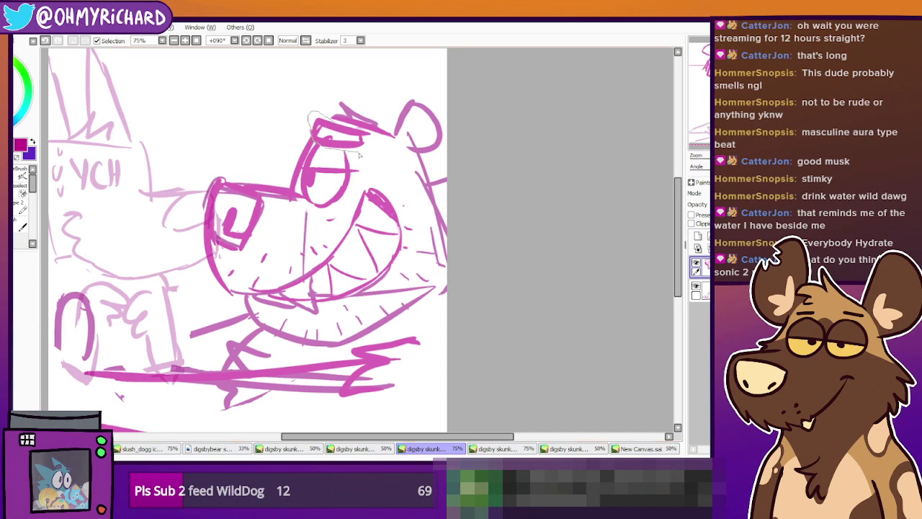
Select the bear's thick brow with a freehand selection and transform it, adjusting its tilt above the eye
left_click_drag(370, 135, 369, 141)
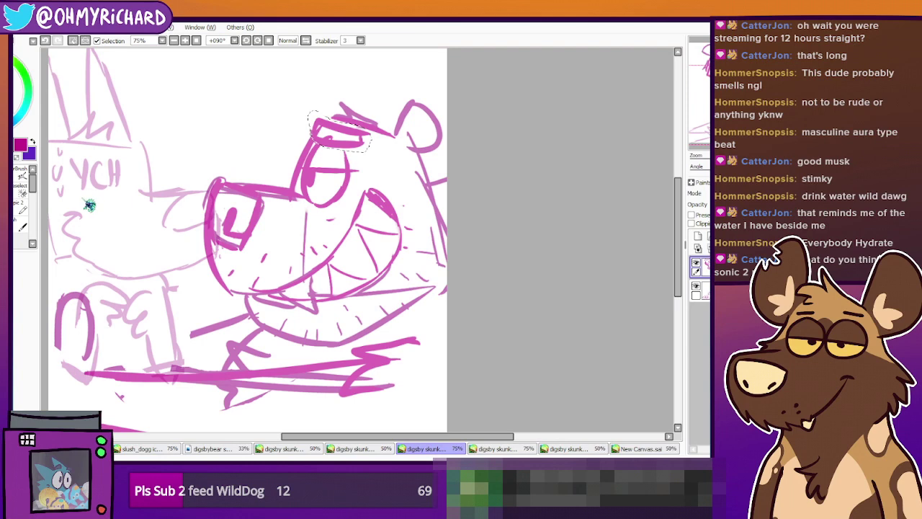
key("ctrl+t")
left_click_drag(408, 178, 434, 142)
left_click_drag(368, 148, 353, 146)
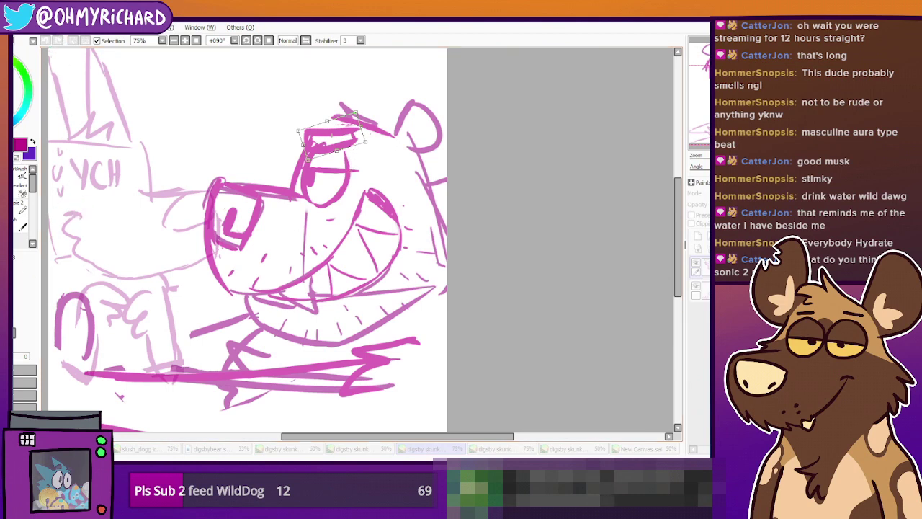
key("Return")
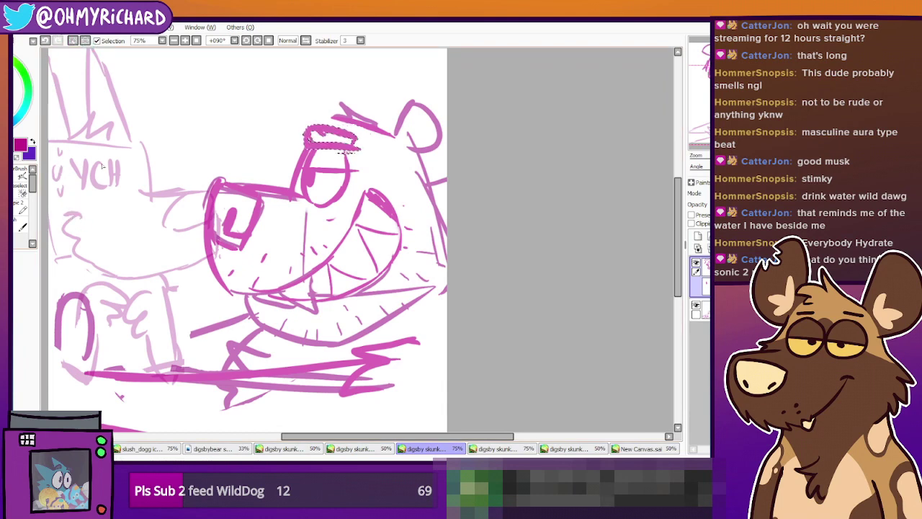
Transform the brow again, rotating and flattening it closer to the eye, then nudge it into place and deselect
key("ctrl+t")
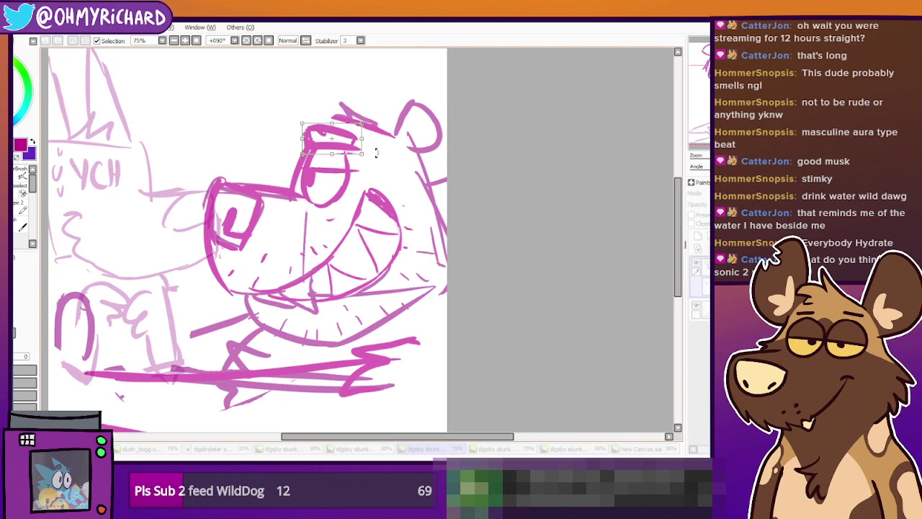
left_click_drag(345, 145, 347, 150)
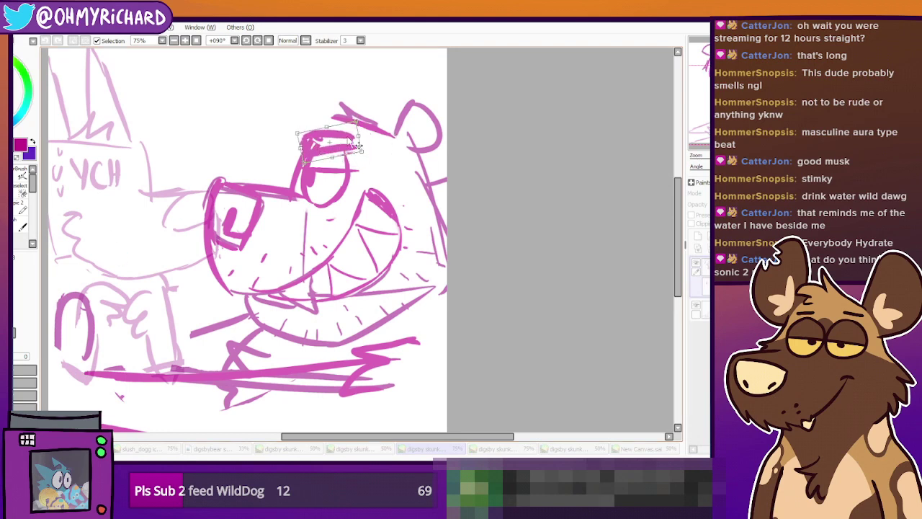
left_click_drag(327, 128, 328, 137)
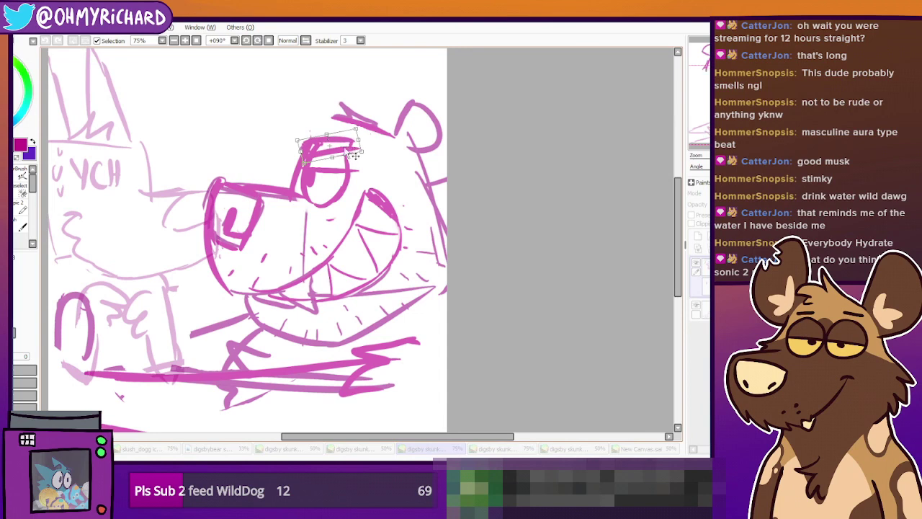
left_click_drag(297, 140, 298, 134)
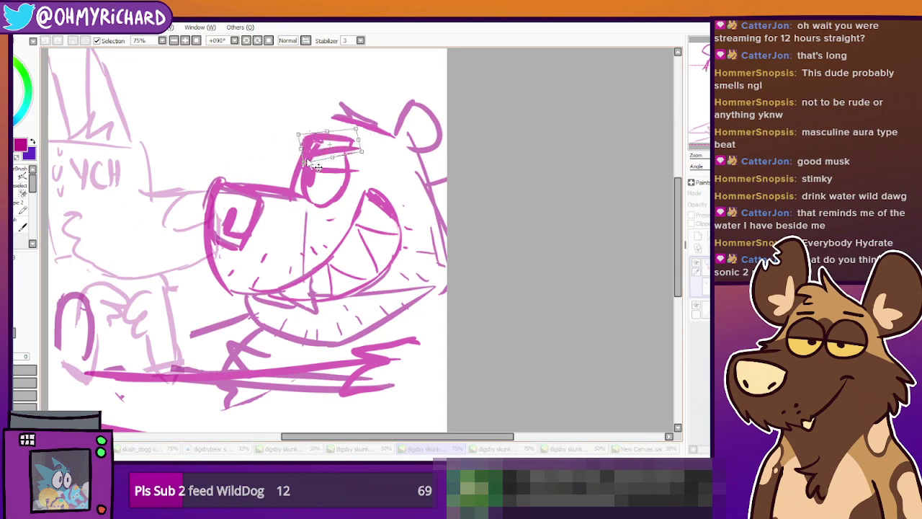
key("Return")
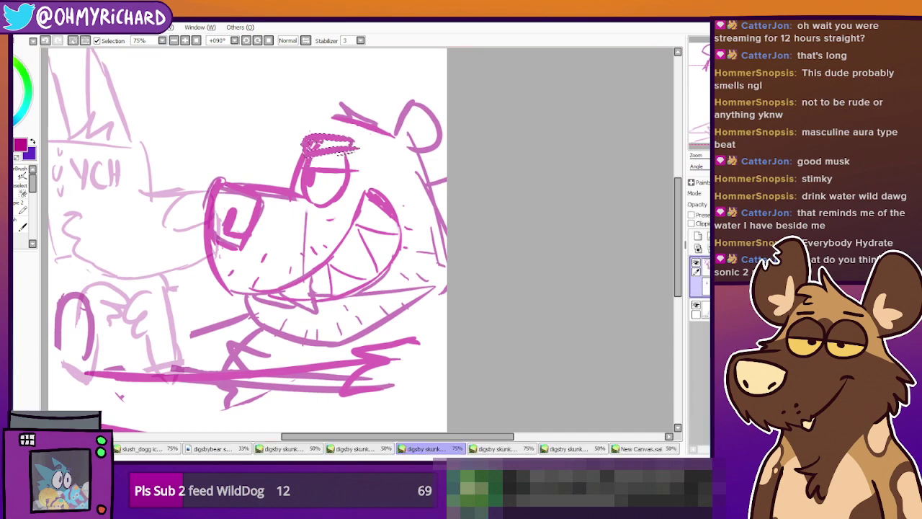
left_click_drag(349, 164, 351, 159)
left_click(20, 209)
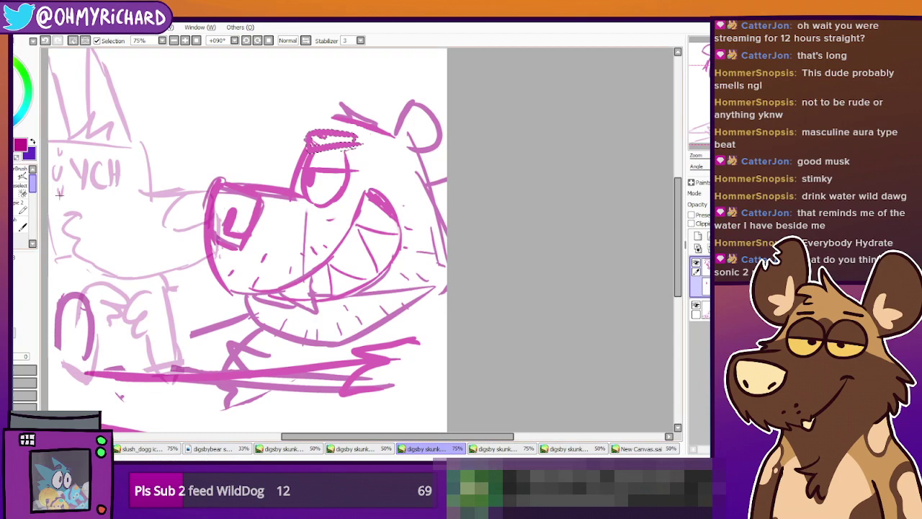
key("ctrl+d")
Erase the old hair tuft and draw a larger spiky one joined to the ear, trying a stroke at the back of the neck
left_click(22, 209)
key("e")
mouse_move(344, 122)
left_mouse_down()
mouse_move(356, 117)
mouse_move(349, 109)
mouse_move(370, 113)
mouse_move(399, 133)
mouse_move(326, 121)
left_mouse_up()
key("n")
key("ctrl+z")
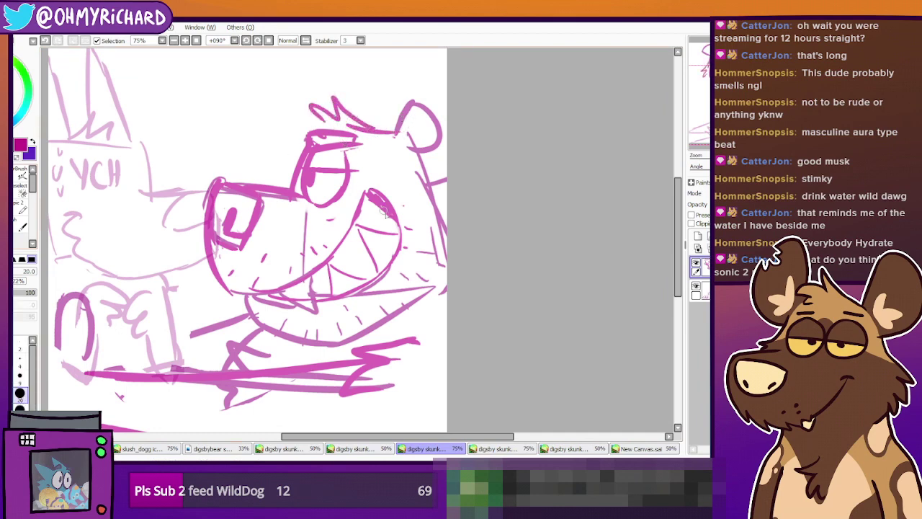
mouse_move(424, 200)
left_mouse_down()
mouse_move(450, 205)
mouse_move(442, 229)
mouse_move(427, 214)
mouse_move(445, 229)
left_mouse_up()
key("ctrl+z")
Examine the revised bear at reduced zoom levels and at canvas rotations of 0 and 90 degrees
left_click(174, 41)
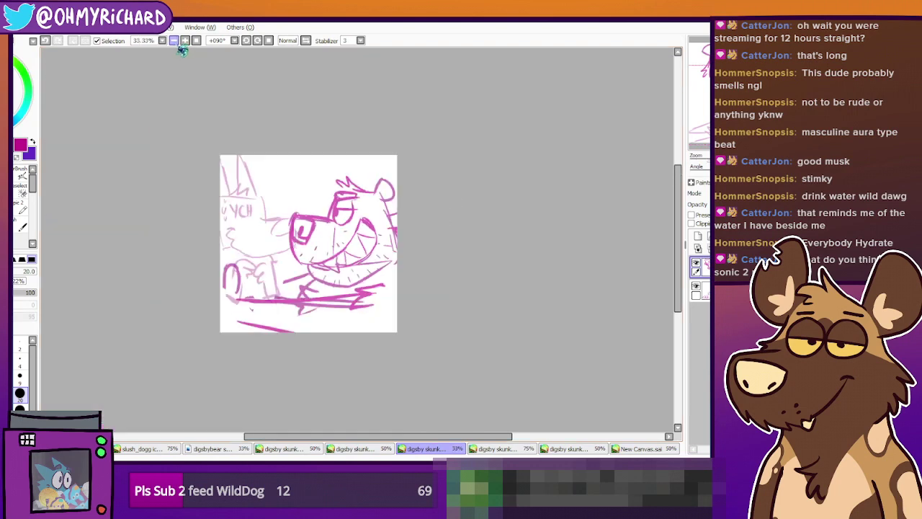
left_click(175, 41)
left_click(175, 41)
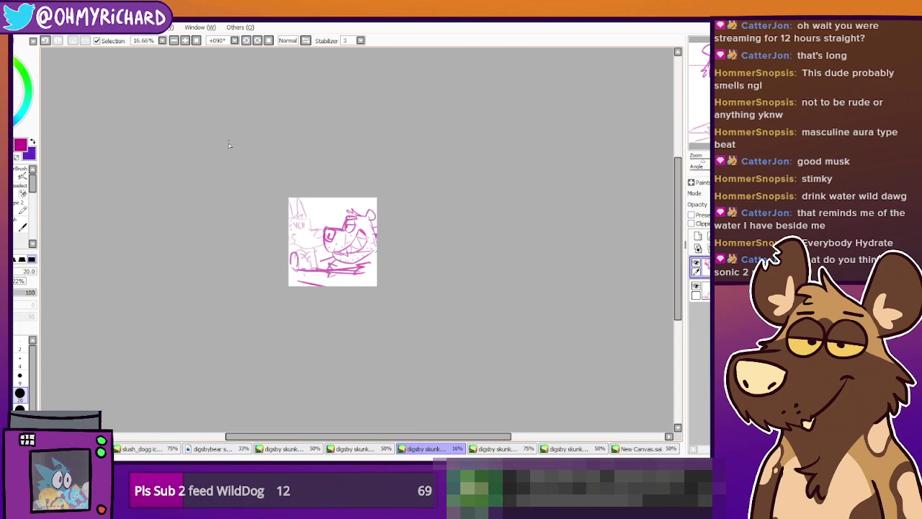
left_click(185, 41)
left_click(185, 41)
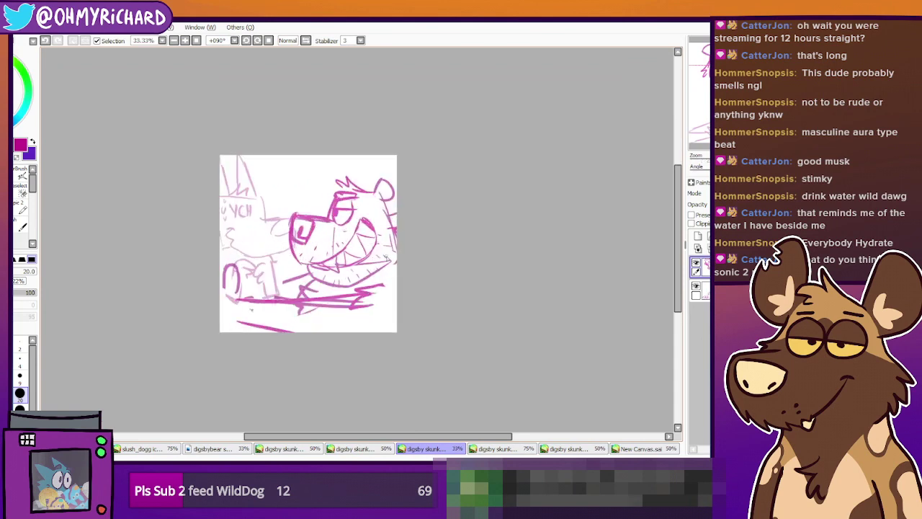
left_click(269, 41)
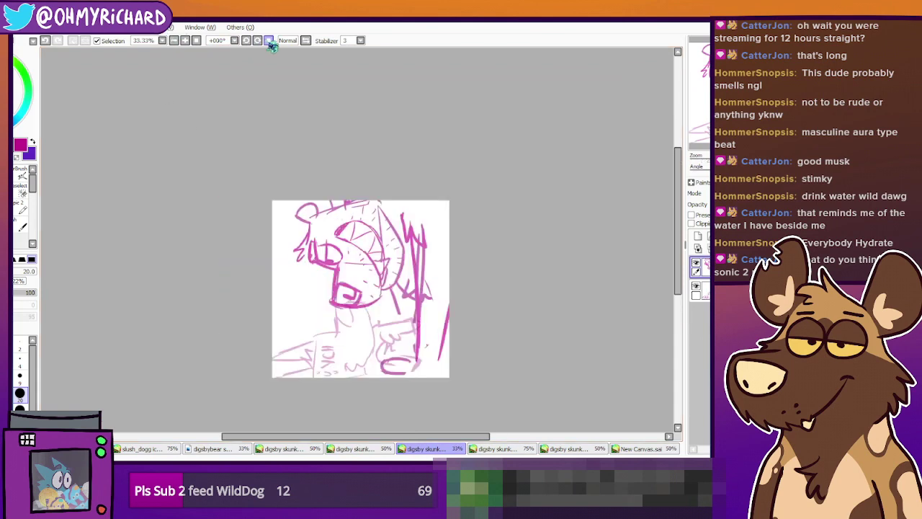
scroll(439, 297, "down", 1)
key("ctrl+plus")
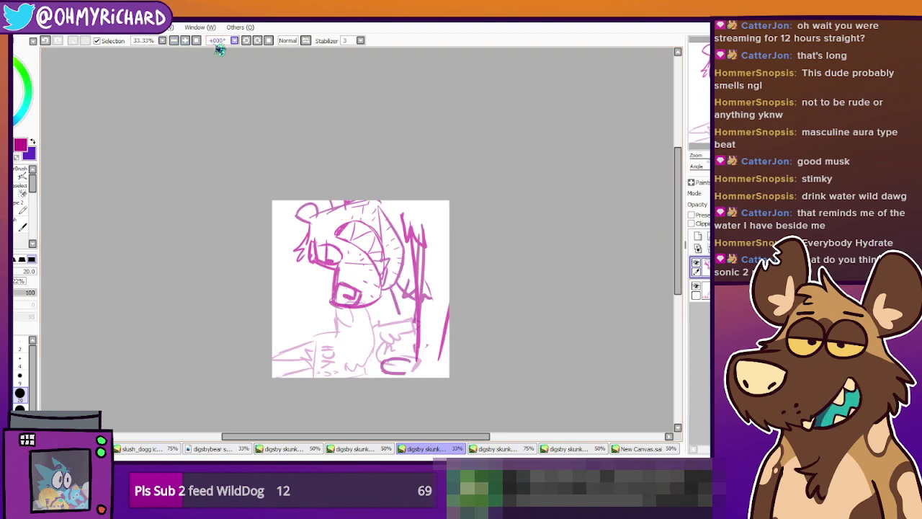
left_click(257, 41)
left_click(258, 41)
scroll(432, 268, "up", 1)
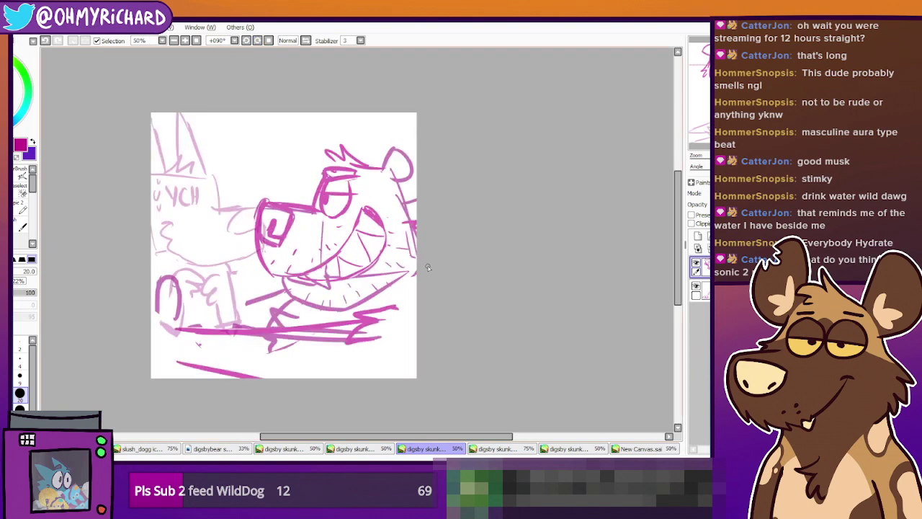
scroll(427, 267, "up", 1)
key("e")
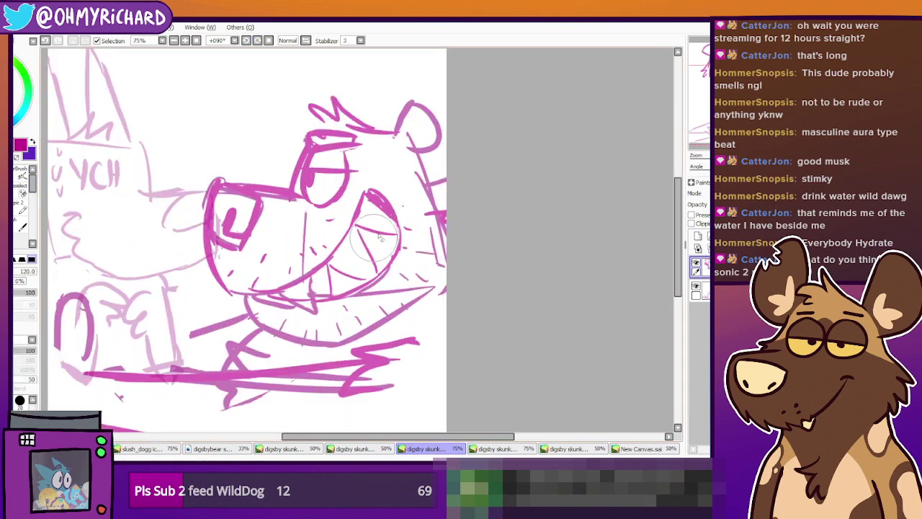
Erase the bear's toothy grin and lower jaw lines, keeping the curved smile line beneath the muzzle
mouse_move(400, 297)
left_mouse_down()
mouse_move(375, 205)
mouse_move(372, 259)
mouse_move(337, 288)
mouse_move(304, 278)
left_mouse_up()
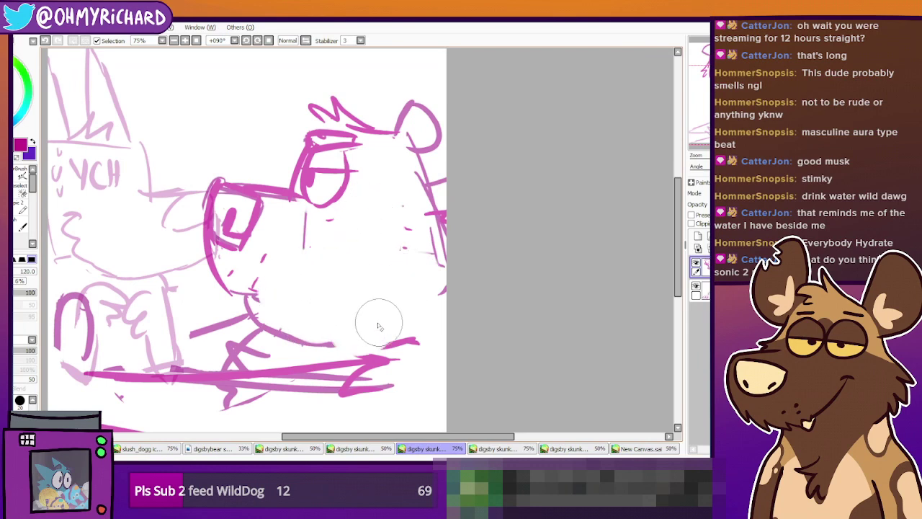
key("ctrl+z")
mouse_move(328, 279)
left_mouse_down()
mouse_move(332, 304)
mouse_move(358, 291)
mouse_move(392, 239)
mouse_move(384, 244)
mouse_move(387, 206)
left_mouse_up()
mouse_move(298, 308)
left_mouse_down()
mouse_move(271, 302)
mouse_move(330, 287)
mouse_move(312, 302)
mouse_move(355, 298)
mouse_move(291, 303)
mouse_move(284, 321)
mouse_move(374, 325)
mouse_move(264, 295)
mouse_move(327, 285)
left_mouse_up()
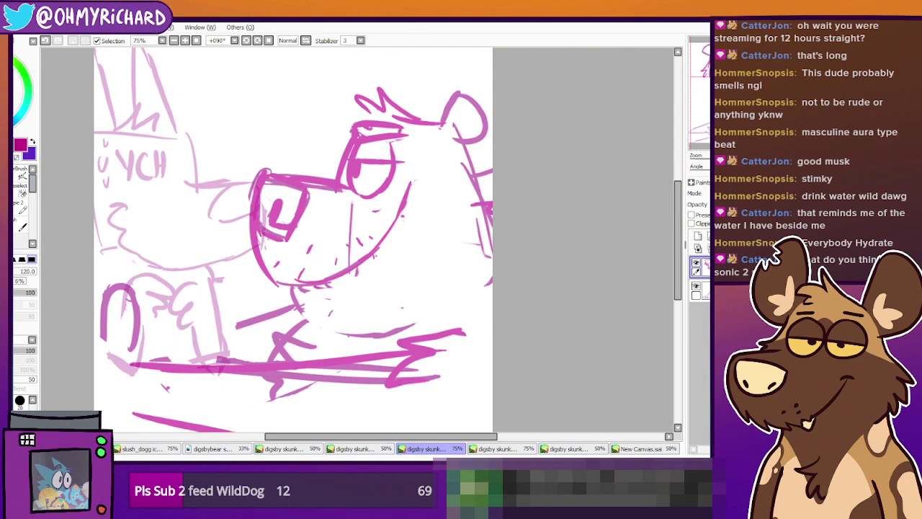
Redraw the bear's mouth outline with a bold smile line, a rounded cheek curve and a shallower lower lip
key("n")
left_click_drag(276, 285, 371, 245)
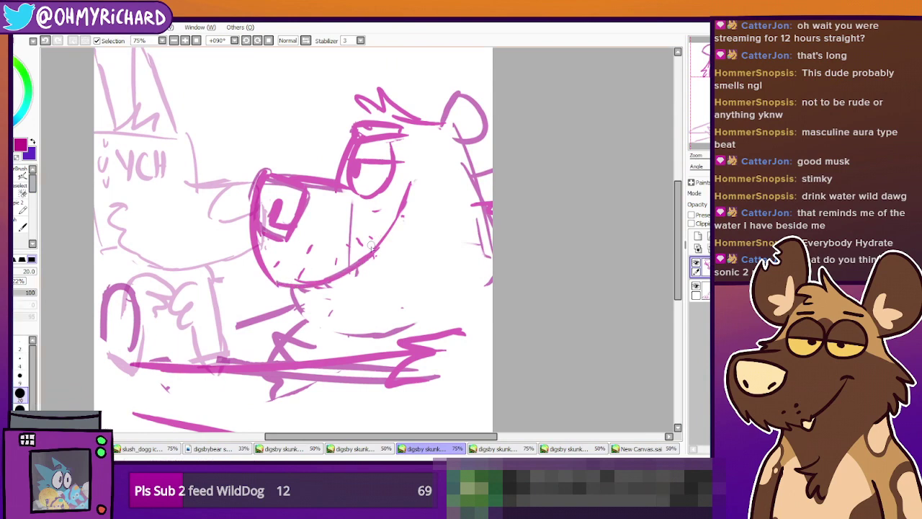
left_click_drag(405, 200, 429, 249)
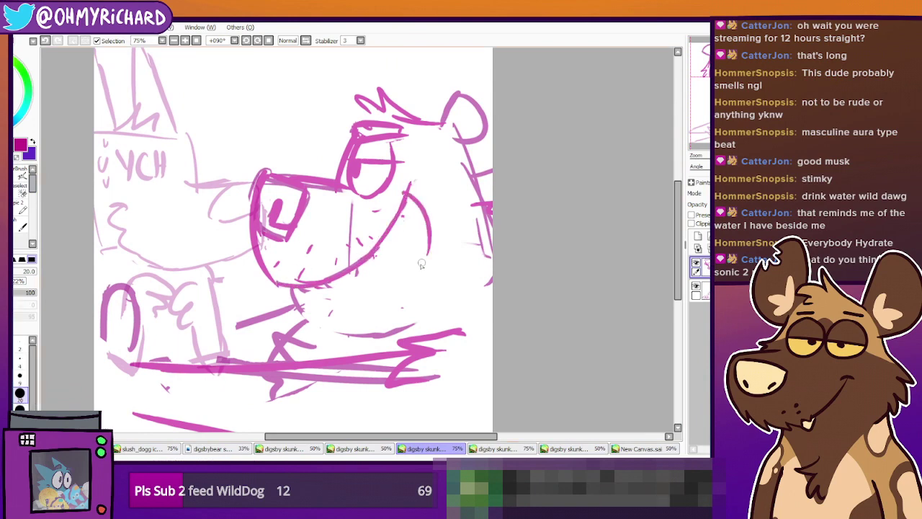
left_click_drag(415, 204, 425, 271)
left_click_drag(301, 290, 382, 282)
key("ctrl+z")
left_click_drag(304, 290, 393, 282)
key("ctrl+z")
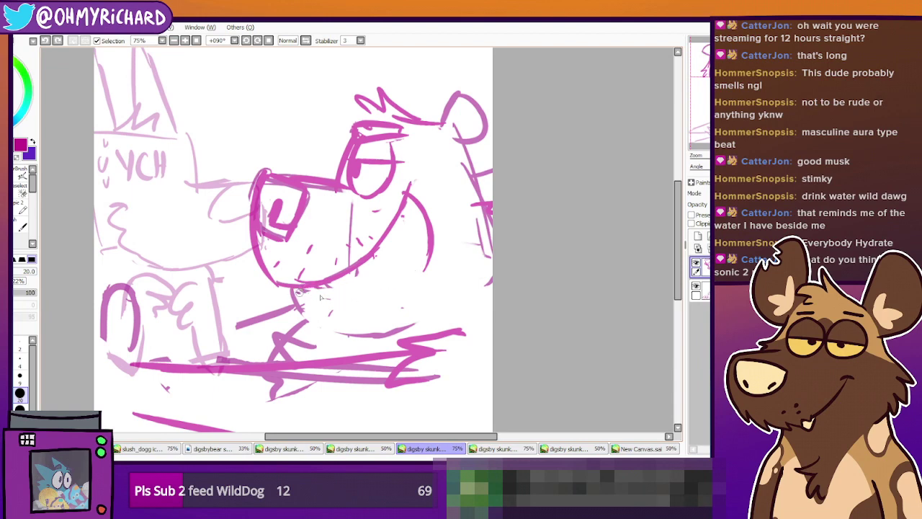
mouse_move(296, 291)
left_mouse_down()
mouse_move(400, 283)
mouse_move(425, 253)
left_mouse_up()
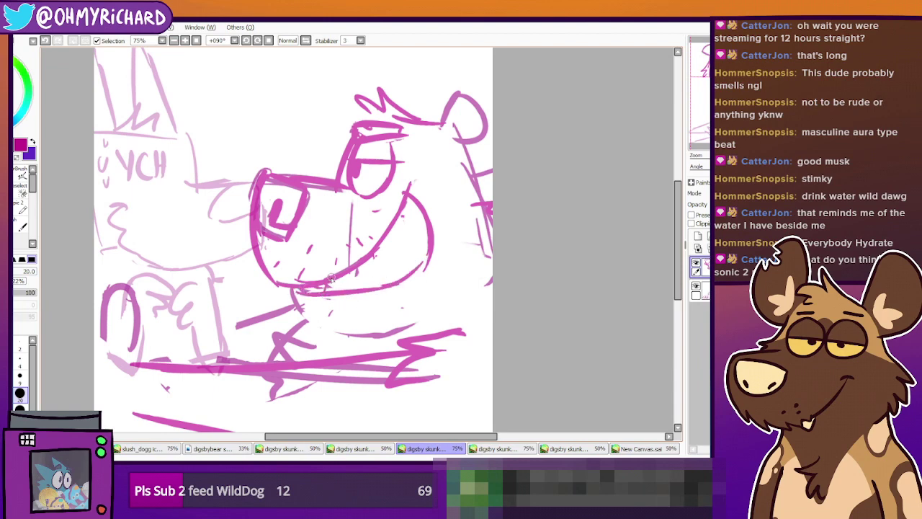
Draw teeth inside the bear's grin and add a pointed fang hanging from the front of the mouth
mouse_move(360, 265)
left_mouse_down()
mouse_move(407, 271)
mouse_move(391, 233)
mouse_move(428, 220)
mouse_move(408, 208)
left_mouse_up()
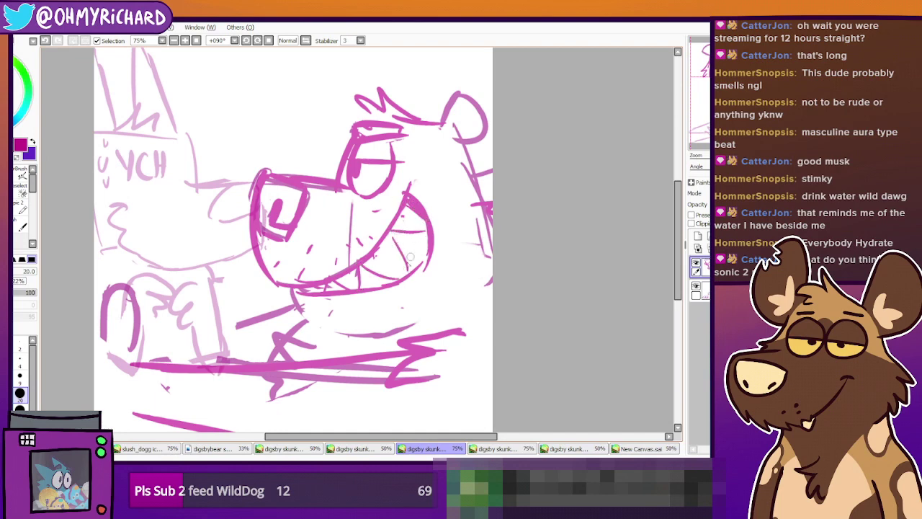
left_click_drag(304, 291, 341, 319)
key("ctrl+z")
mouse_move(304, 292)
left_mouse_down()
mouse_move(344, 317)
mouse_move(338, 280)
left_mouse_up()
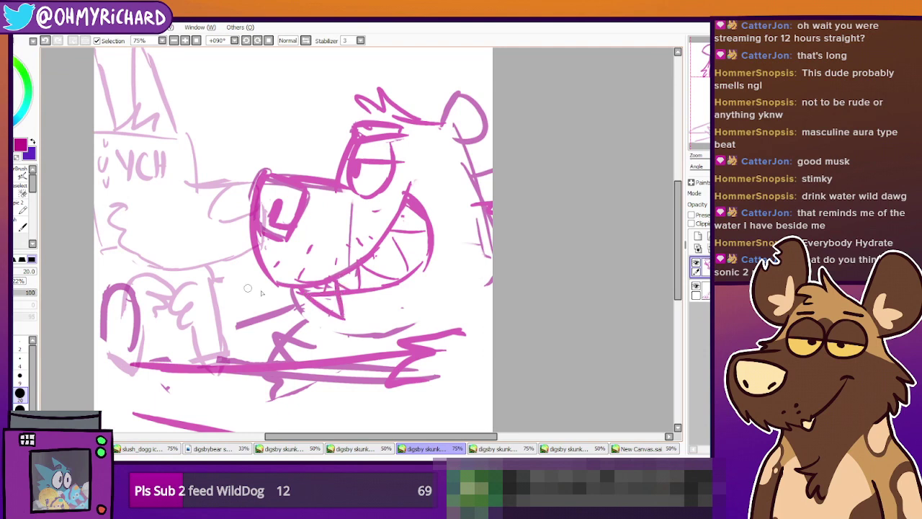
Draw the bear's chin and a long jaw line sweeping back toward the neck
mouse_move(286, 297)
left_mouse_down()
mouse_move(333, 329)
mouse_move(451, 306)
left_mouse_up()
key("ctrl+z")
left_click_drag(328, 331, 473, 297)
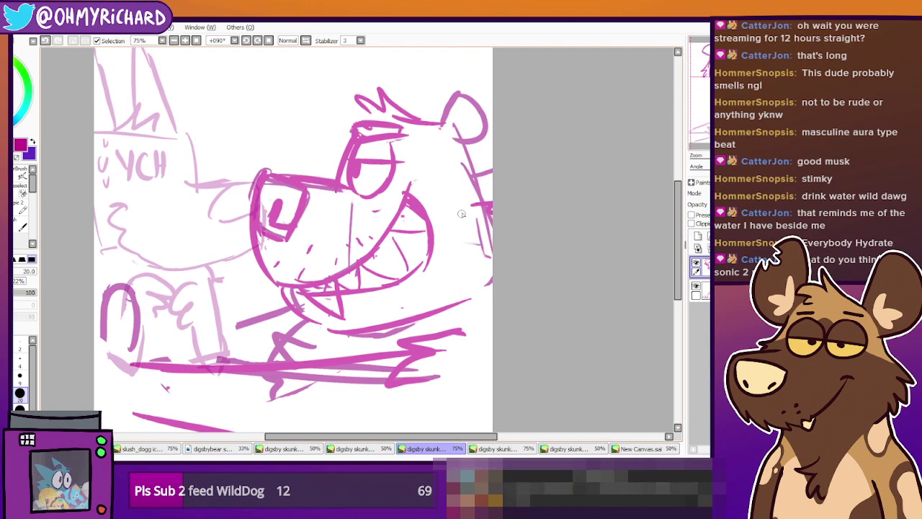
Erase the old strokes behind the bear's head and draw a small spiky fur tuft at the canvas edge
key("e")
mouse_move(494, 154)
left_mouse_down()
mouse_move(479, 199)
mouse_move(506, 257)
left_mouse_up()
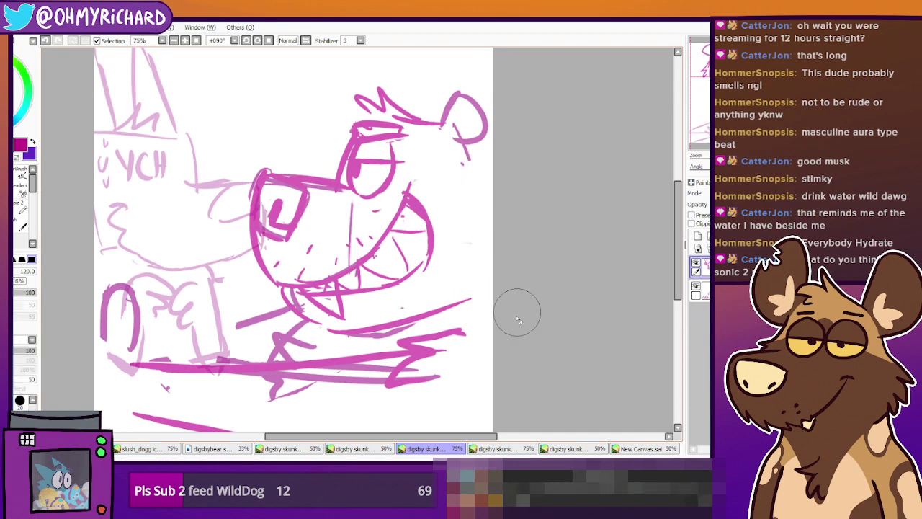
key("n")
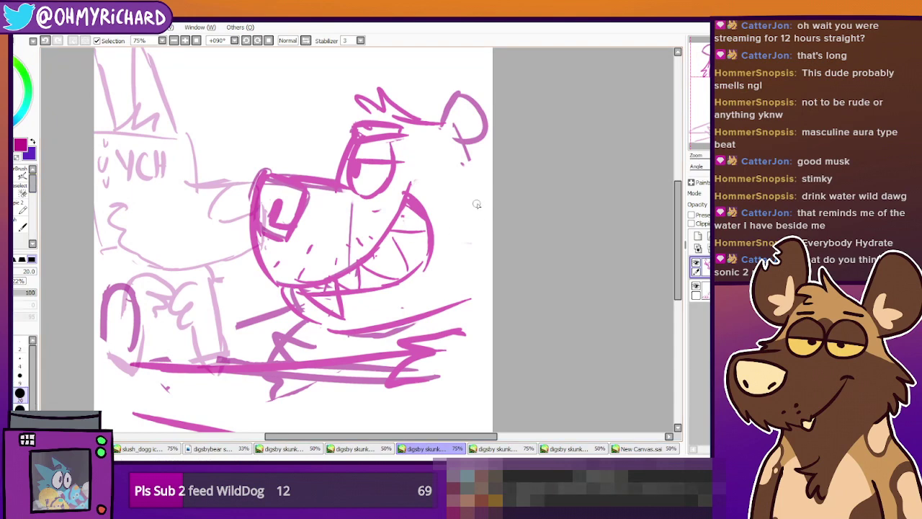
left_click_drag(468, 192, 492, 204)
mouse_move(491, 213)
left_mouse_down()
mouse_move(485, 218)
mouse_move(504, 252)
left_mouse_up()
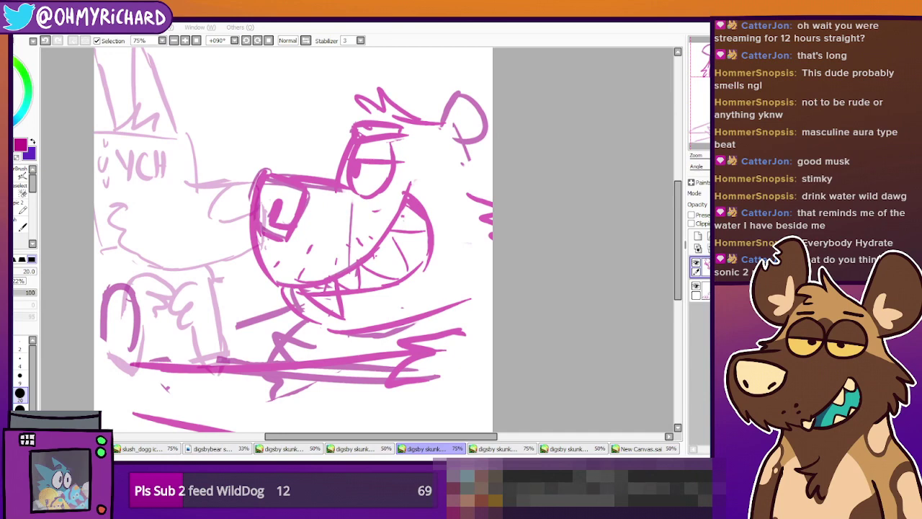
Erase the bear's old ear and draw a taller one with a line running down the back of the head
left_click_drag(331, 237, 244, 288)
scroll(342, 238, "down", 1)
scroll(325, 143, "left", 2)
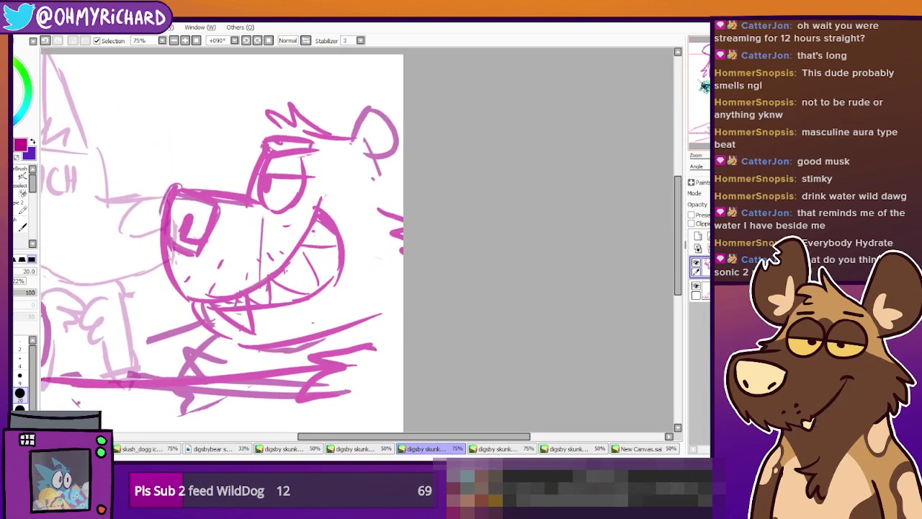
key("e")
mouse_move(376, 162)
left_mouse_down()
mouse_move(389, 121)
mouse_move(375, 109)
mouse_move(385, 139)
mouse_move(377, 192)
left_mouse_up()
left_click(18, 183)
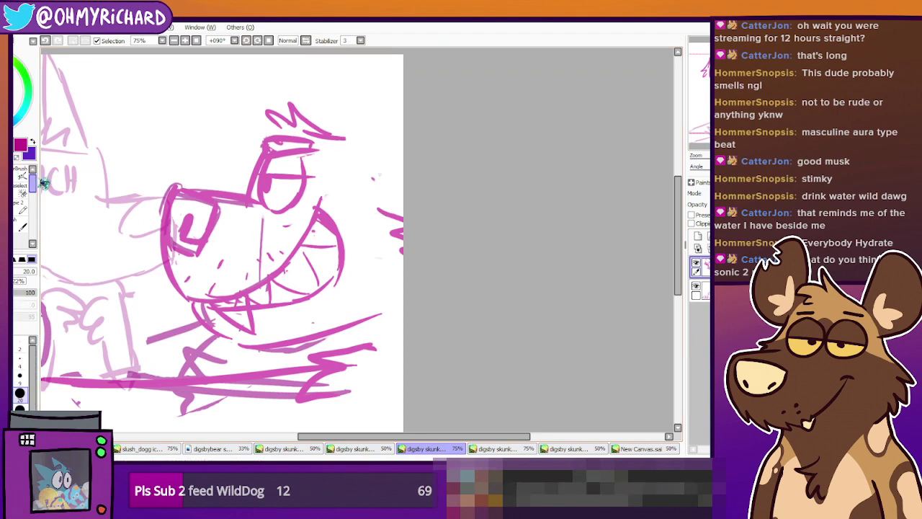
mouse_move(362, 136)
left_mouse_down()
mouse_move(396, 215)
mouse_move(350, 125)
mouse_move(369, 96)
mouse_move(383, 121)
mouse_move(372, 158)
left_mouse_up()
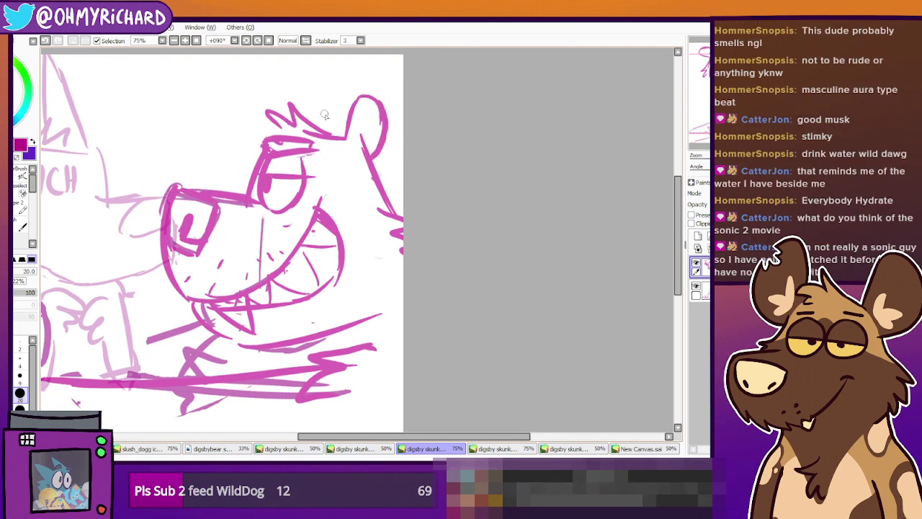
Try a second ear, undo the ear strokes, and draw a single rounded ear lower on the back of the head
left_click_drag(325, 134, 329, 102)
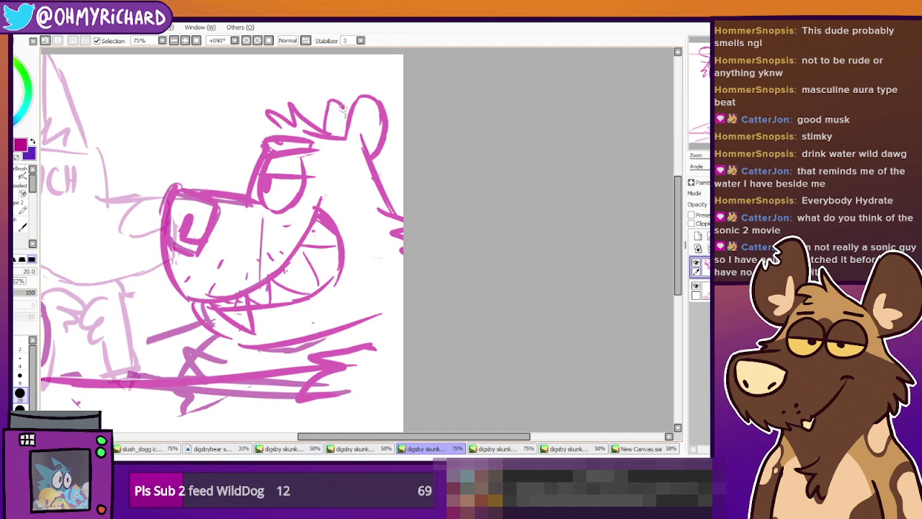
left_click(45, 41)
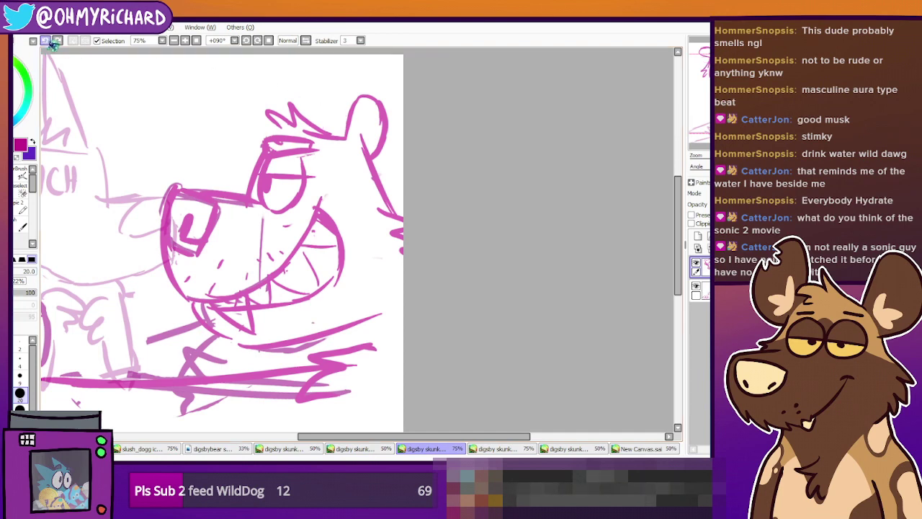
left_click(45, 40)
left_click(44, 41)
left_click(44, 41)
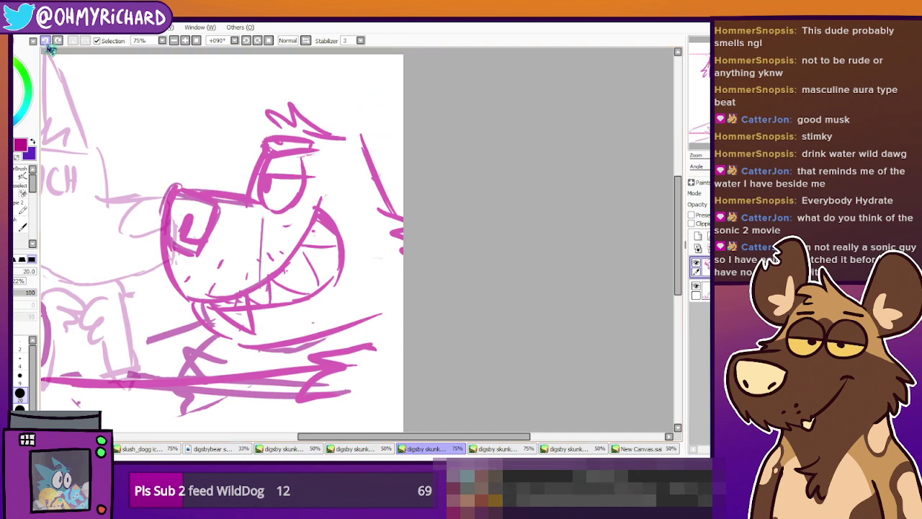
mouse_move(347, 135)
left_mouse_down()
mouse_move(387, 114)
mouse_move(376, 122)
mouse_move(401, 138)
left_mouse_up()
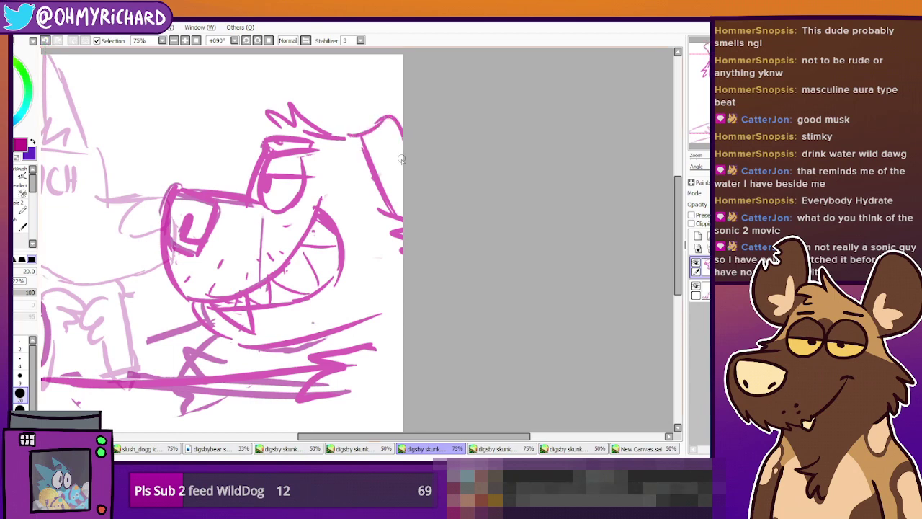
left_click_drag(361, 168, 397, 159)
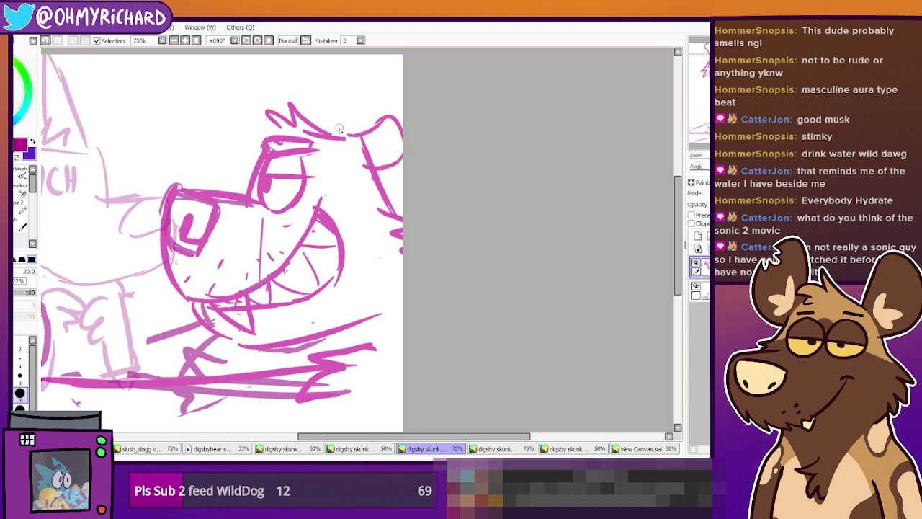
Reset the canvas rotation to 0 degrees and make a freehand selection around the bear sketch
mouse_move(443, 154)
left_mouse_down()
mouse_move(448, 198)
mouse_move(466, 181)
left_mouse_up()
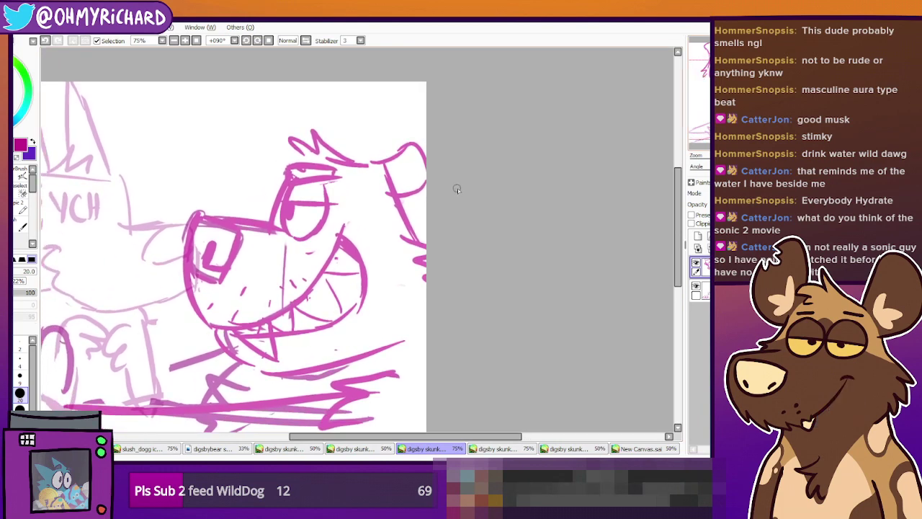
left_click(267, 40)
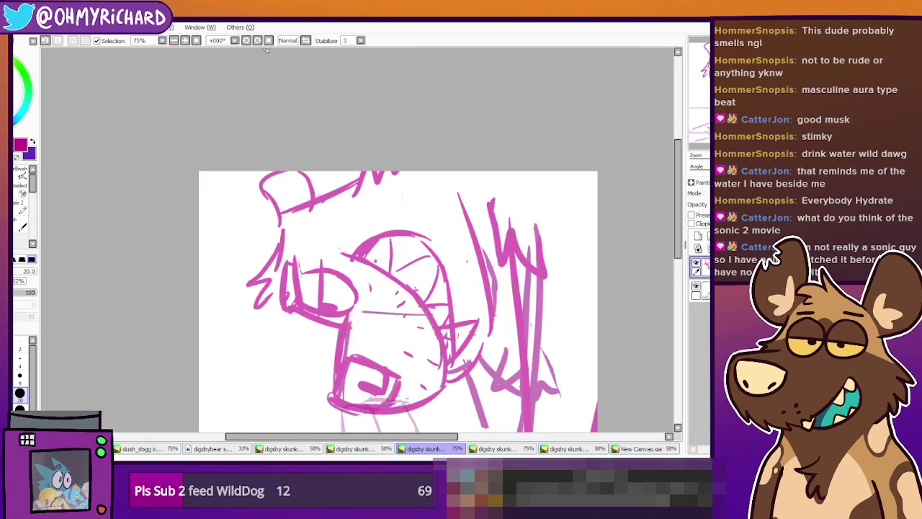
mouse_move(446, 302)
left_mouse_down()
mouse_move(447, 231)
mouse_move(399, 168)
mouse_move(417, 132)
mouse_move(406, 178)
mouse_move(390, 187)
mouse_move(410, 169)
left_mouse_up()
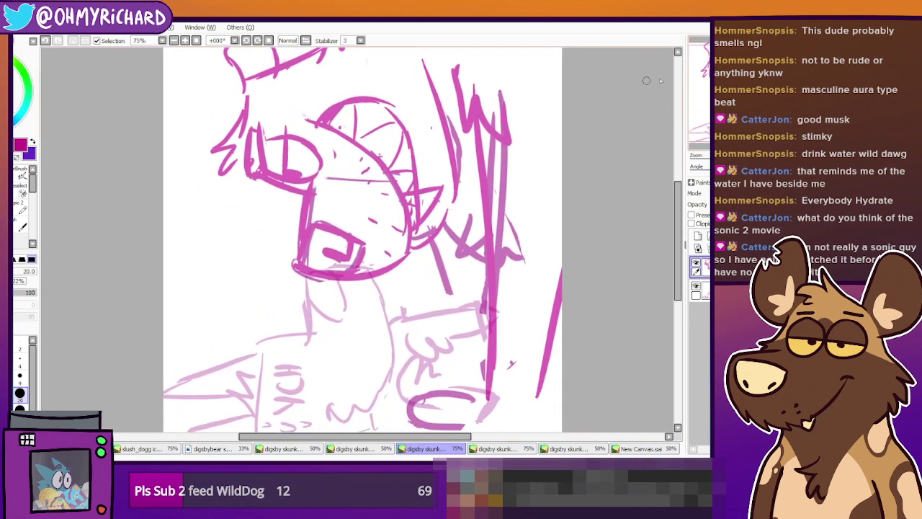
scroll(512, 126, "down", 2)
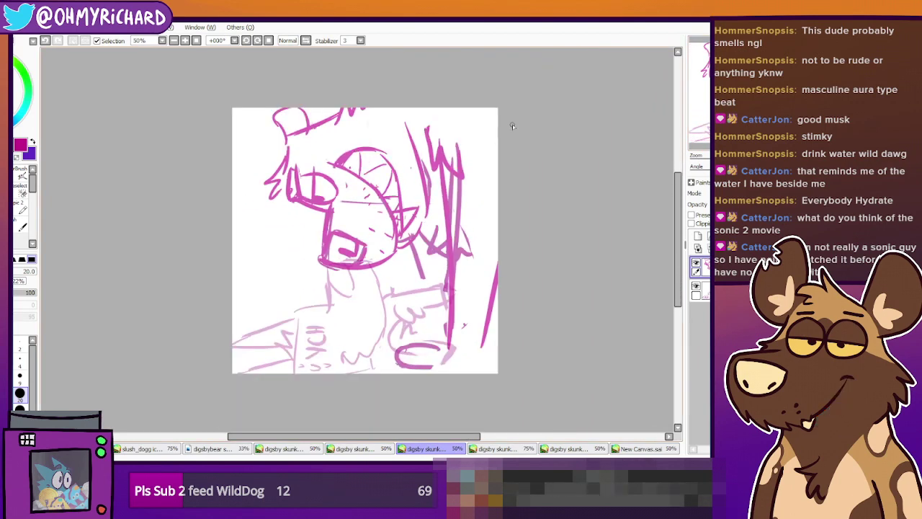
left_click(5, 146)
mouse_move(410, 83)
left_mouse_down()
mouse_move(332, 72)
mouse_move(273, 86)
mouse_move(251, 137)
left_mouse_up()
mouse_move(270, 223)
left_mouse_down()
mouse_move(318, 279)
mouse_move(384, 324)
mouse_move(387, 365)
left_mouse_up()
left_click_drag(507, 403, 500, 115)
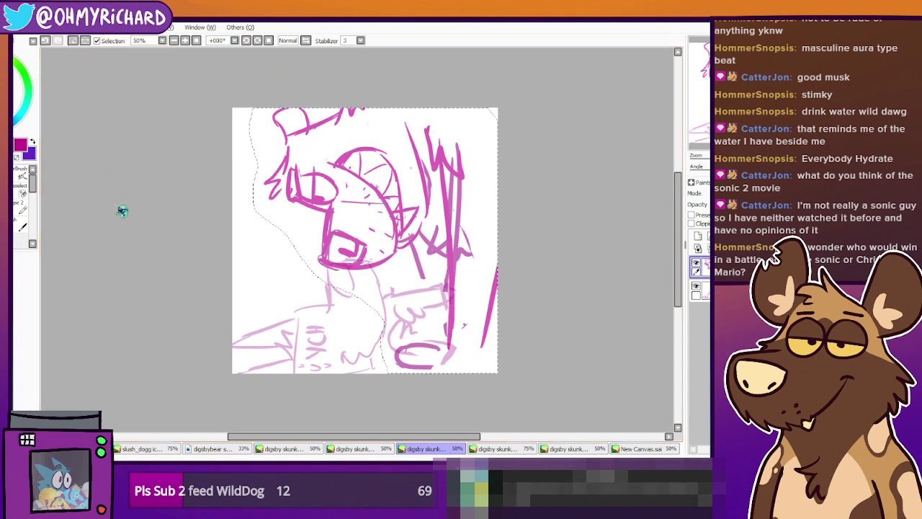
Transform the selected bear sketch, rotating it slightly clockwise and adjusting its position, and deselect it
key("ctrl+t")
left_click_drag(539, 233, 571, 263)
left_click_drag(476, 230, 473, 234)
left_click(474, 232)
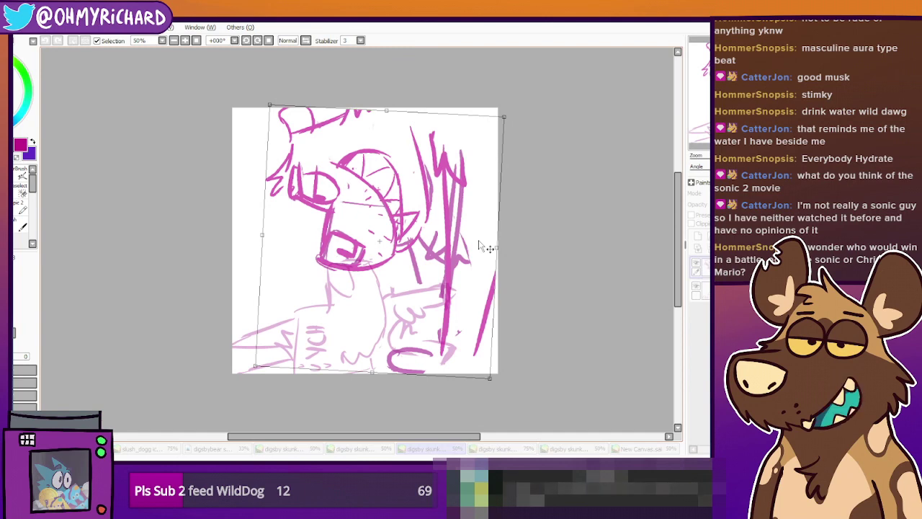
key("Return")
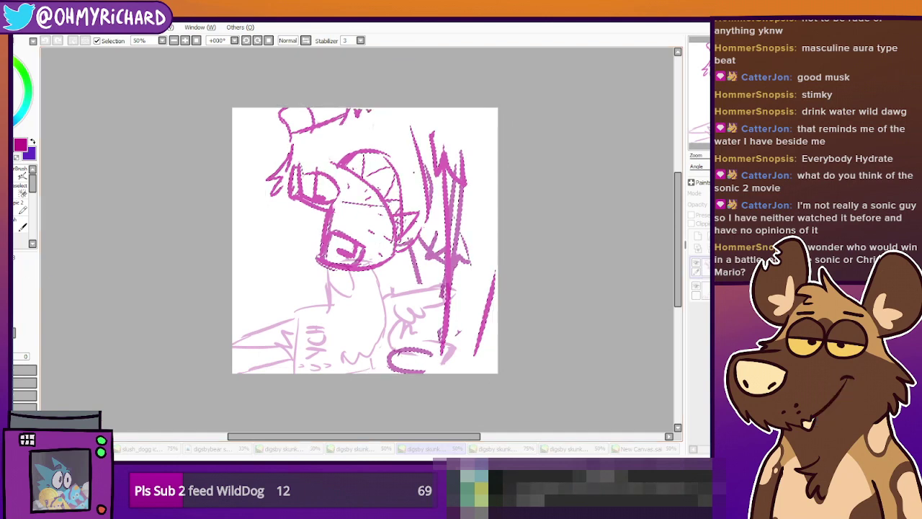
key("ctrl+d")
mouse_move(365, 240)
left_mouse_down()
mouse_move(368, 251)
mouse_move(358, 244)
left_mouse_up()
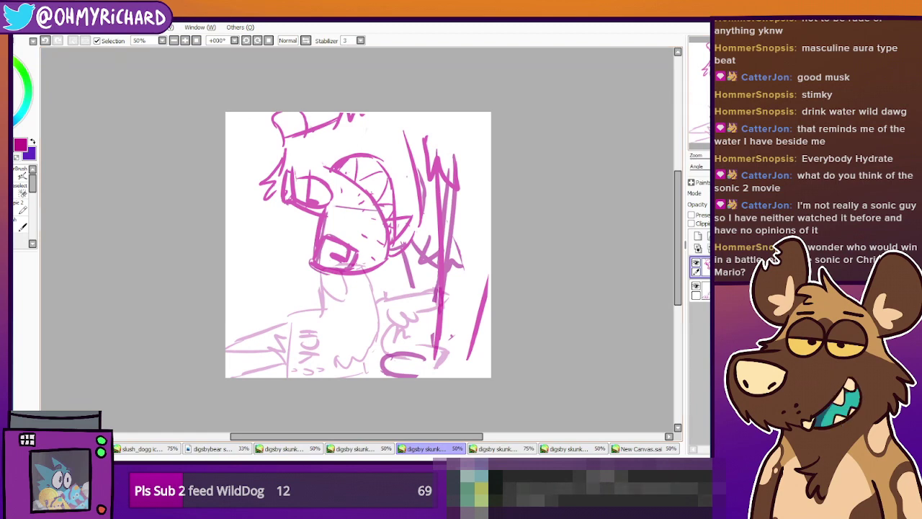
left_click_drag(358, 244, 366, 242)
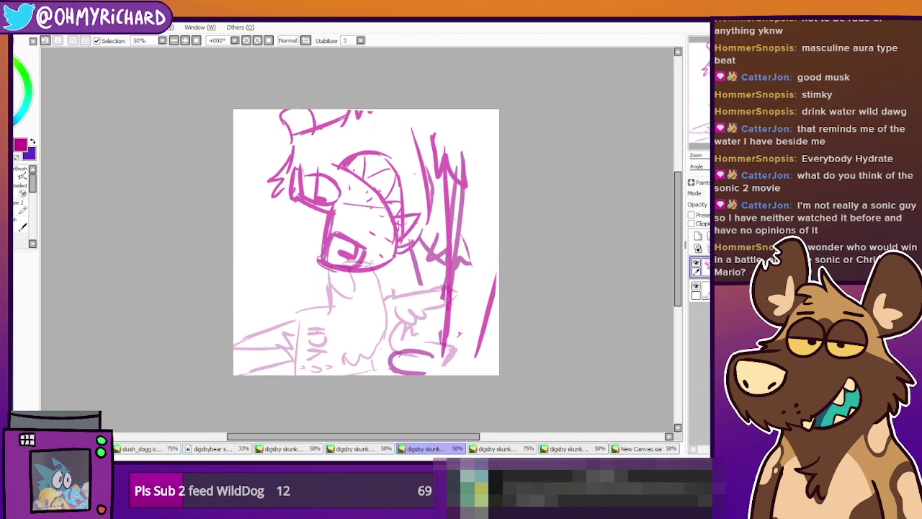
Switch to the YCH character's layer and transform its sketch, moving it up and to the right and rotating it slightly clockwise
left_click(10, 180)
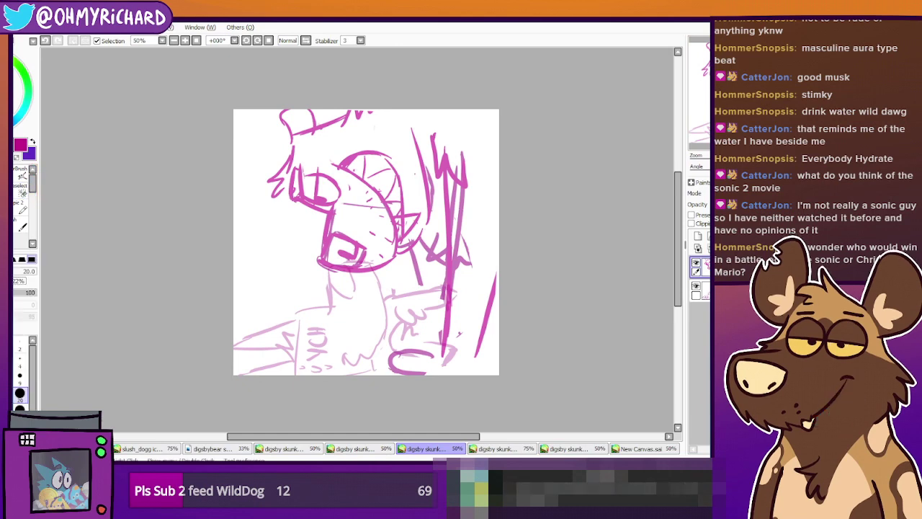
left_click(696, 286)
left_click(695, 287)
left_click(705, 291)
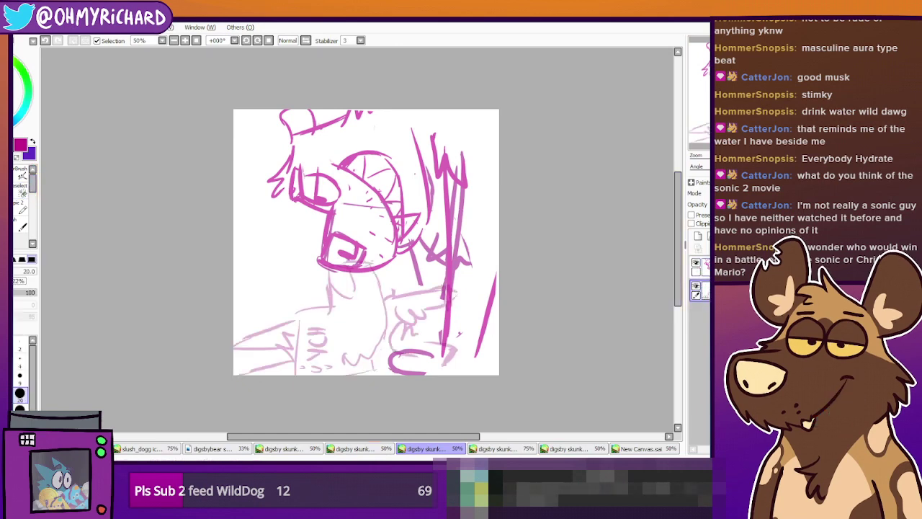
left_click(10, 159)
mouse_move(267, 309)
left_mouse_down()
mouse_move(229, 397)
mouse_move(330, 416)
mouse_move(408, 416)
mouse_move(489, 383)
mouse_move(512, 323)
mouse_move(481, 279)
mouse_move(417, 271)
mouse_move(381, 248)
mouse_move(294, 251)
left_mouse_up()
key("ctrl+t")
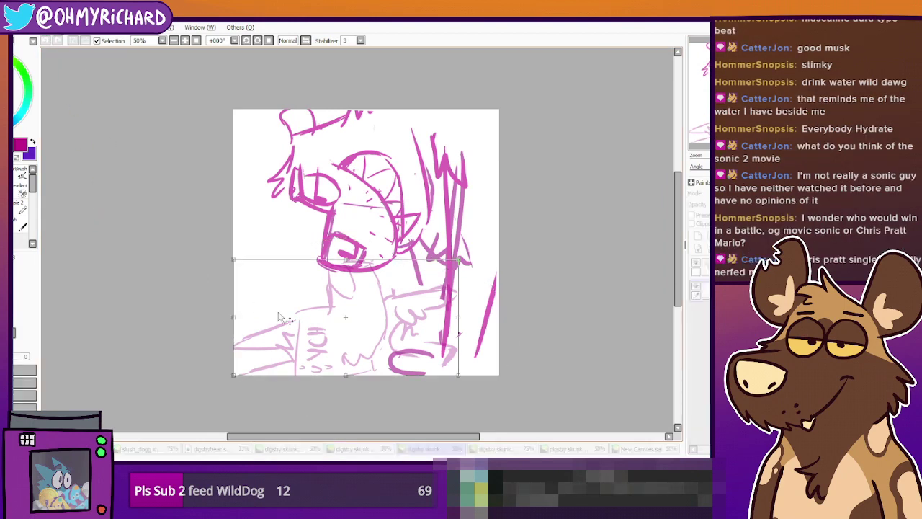
left_click_drag(430, 317, 456, 321)
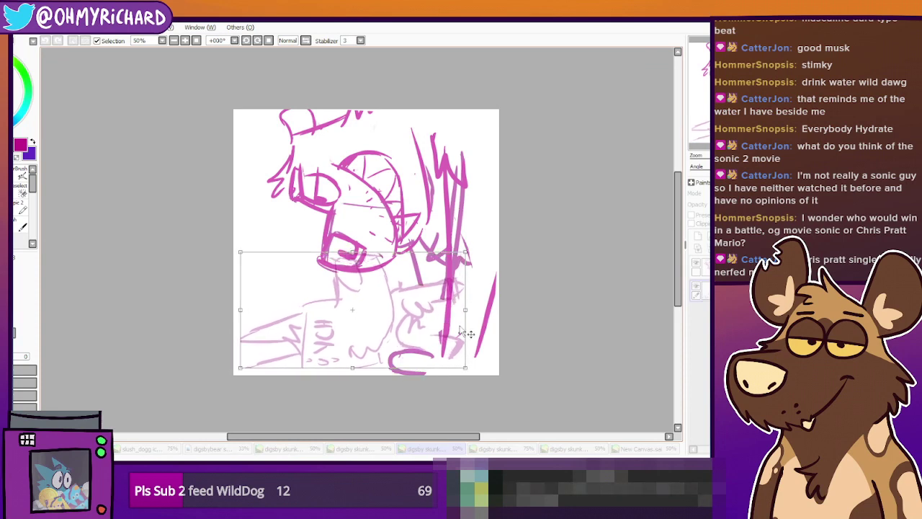
mouse_move(512, 317)
left_mouse_down()
mouse_move(510, 297)
mouse_move(470, 310)
left_mouse_up()
mouse_move(452, 266)
left_mouse_down()
mouse_move(494, 306)
mouse_move(444, 314)
mouse_move(450, 320)
left_mouse_up()
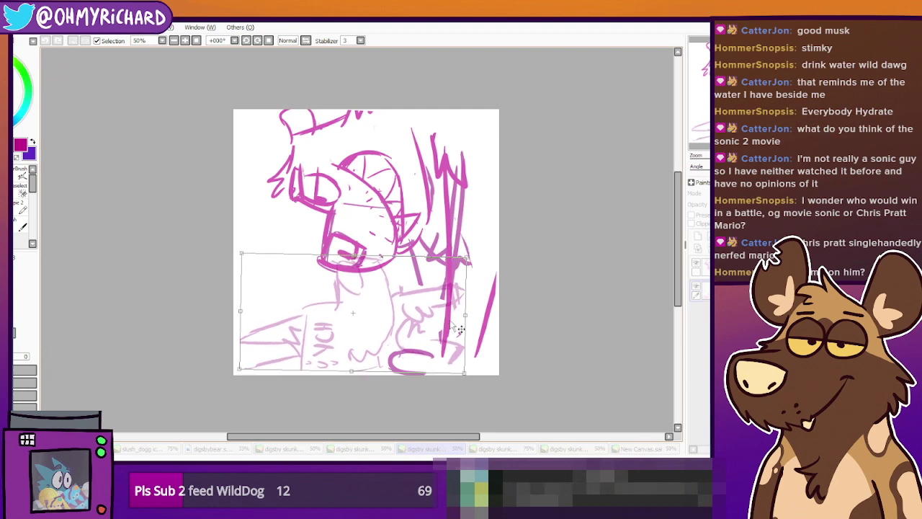
key("Return")
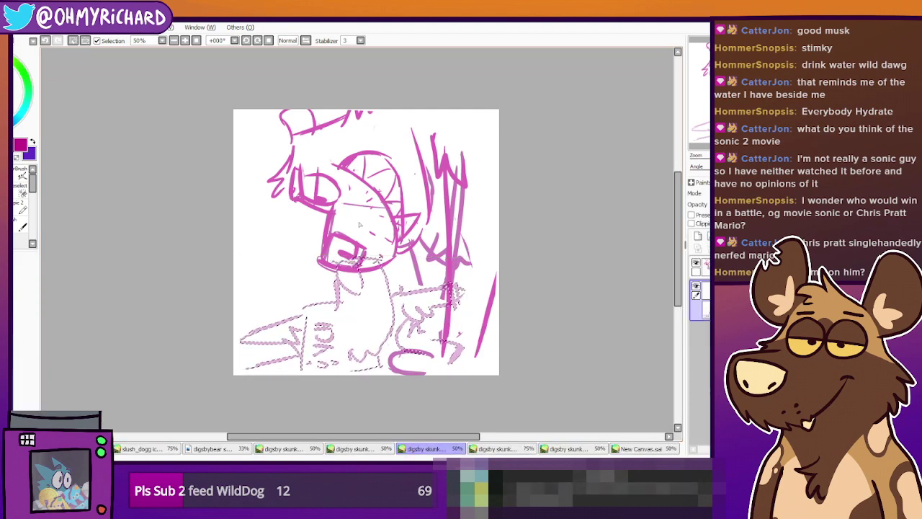
Rotate the canvas view to 90 degrees at 50% zoom and clear the selection around the YCH sketch
key("Page_Up")
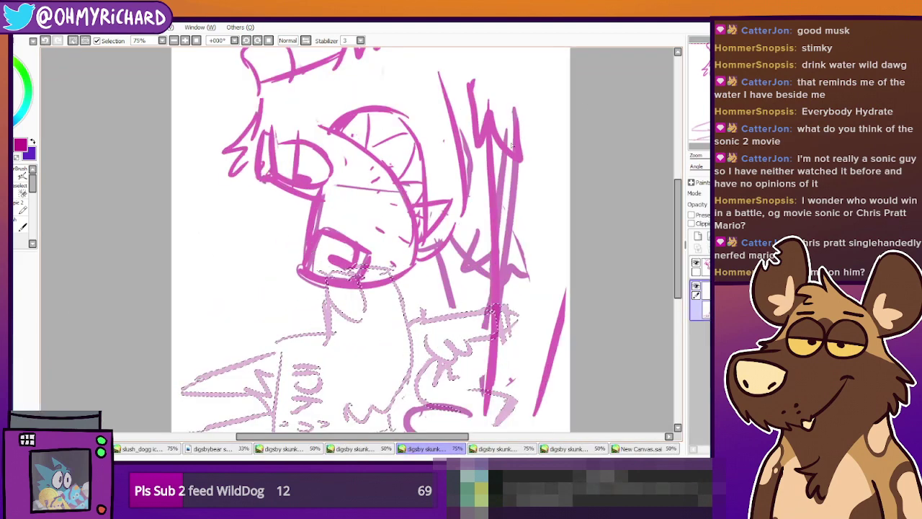
left_click(263, 41)
left_click(197, 41)
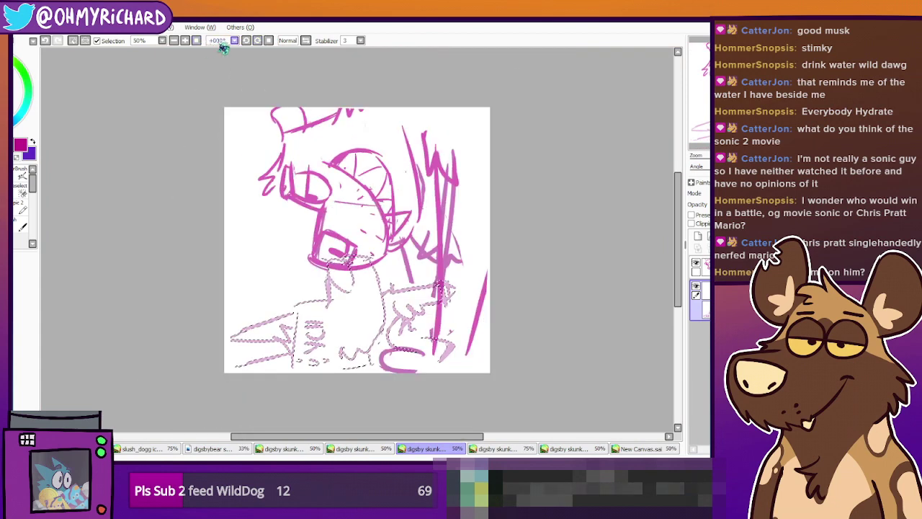
left_click(260, 42)
left_click(260, 42)
left_click(260, 42)
left_click(260, 41)
left_click(260, 41)
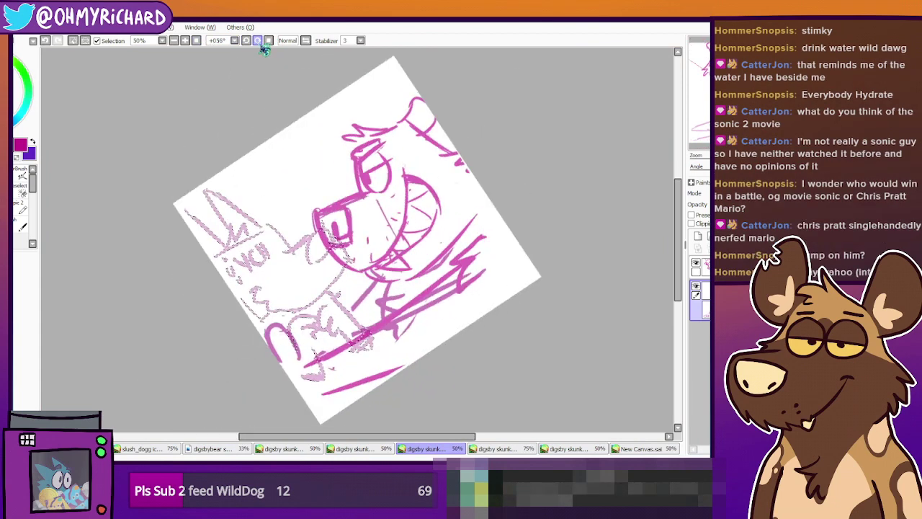
left_click(260, 42)
left_click(260, 42)
left_click(260, 42)
left_click(5, 147)
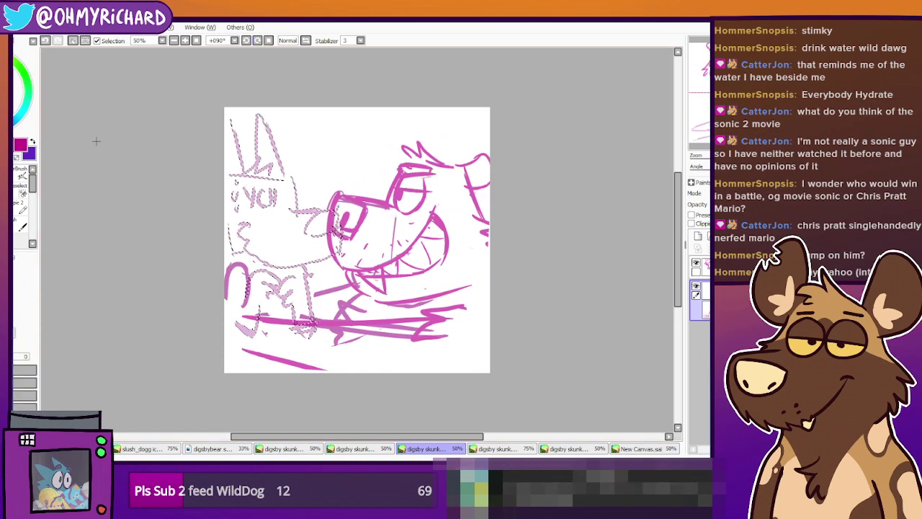
left_click(98, 140)
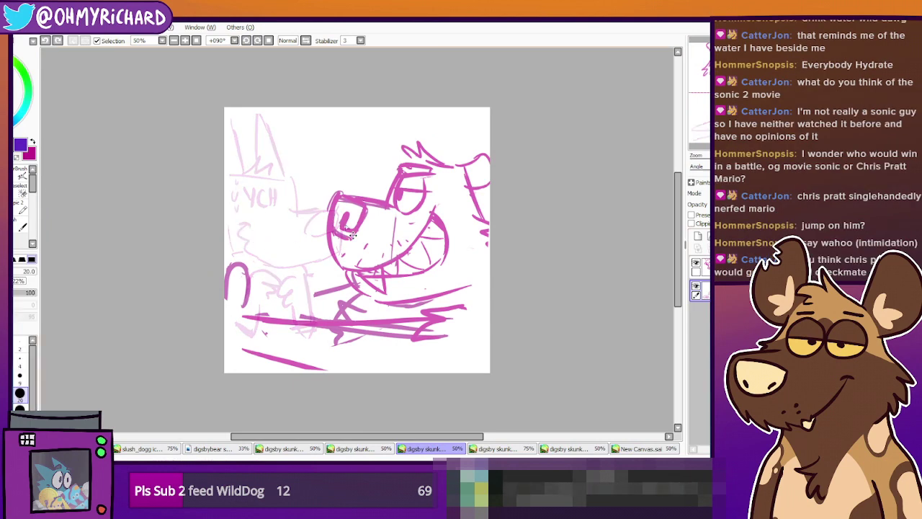
Create a new layer and draw the top line of the YCH character's muzzle in purple
left_click(697, 235)
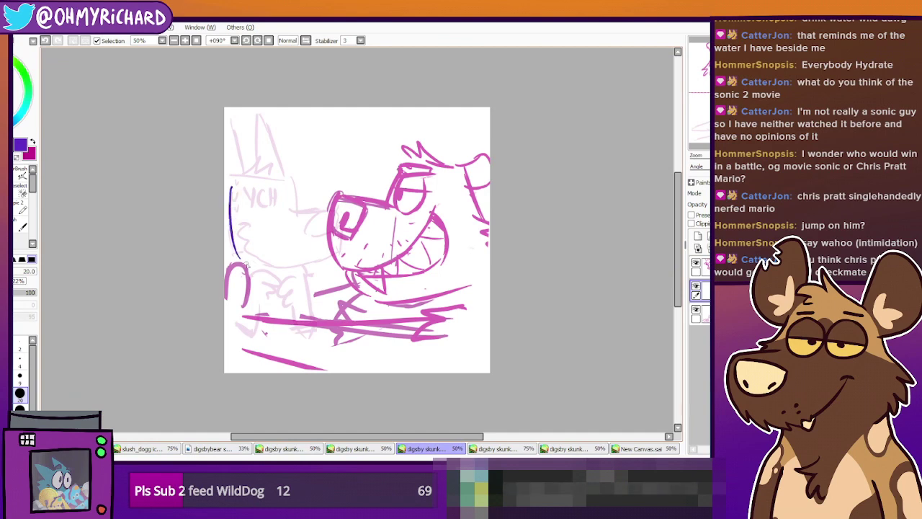
left_click_drag(286, 215, 328, 204)
key("ctrl+z")
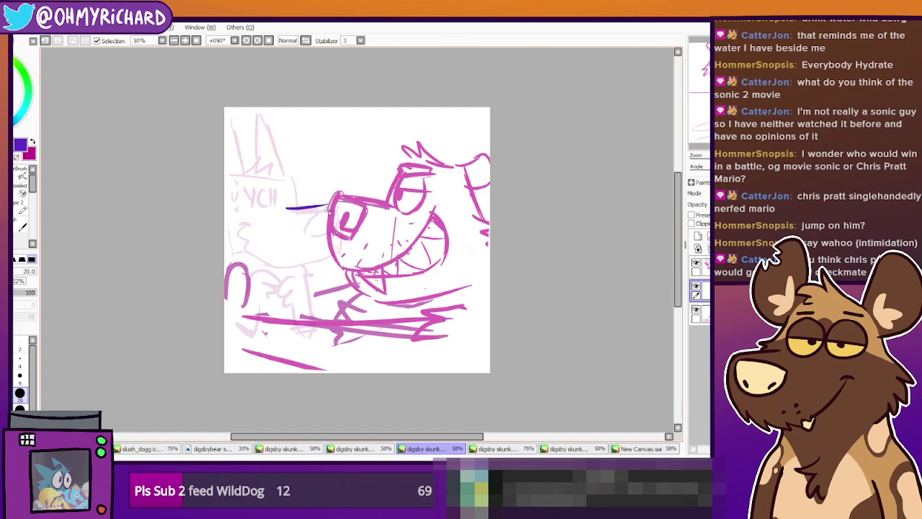
Redraw the YCH character's jagged cheek tuft and a curved jaw line reaching toward the bear's nose
left_click_drag(247, 221, 263, 261)
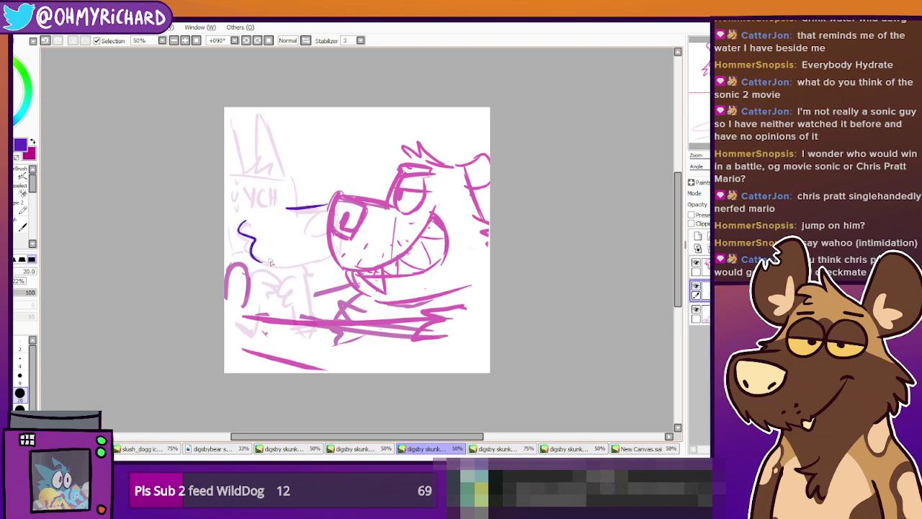
key("ctrl+z")
mouse_move(241, 222)
left_mouse_down()
mouse_move(258, 256)
mouse_move(252, 235)
mouse_move(247, 248)
mouse_move(290, 269)
mouse_move(322, 257)
left_mouse_up()
key("ctrl+z")
key("ctrl+z")
left_click_drag(254, 250, 326, 255)
key("ctrl+z")
left_click_drag(254, 252, 327, 255)
key("ctrl+z")
left_click_drag(255, 253, 328, 253)
key("ctrl+z")
mouse_move(251, 249)
left_mouse_down()
mouse_move(297, 268)
mouse_move(325, 252)
left_mouse_up()
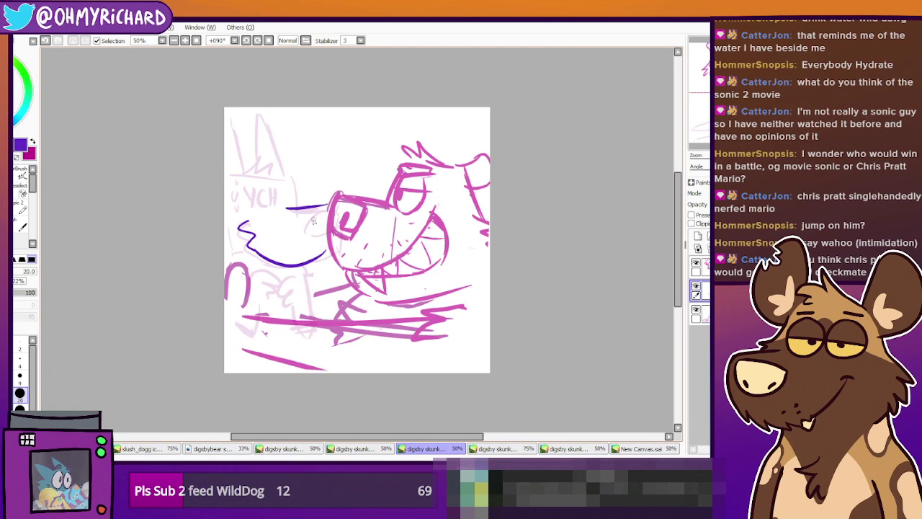
Draw the rounded nose at the tip of the YCH character's muzzle and refine the cheek tuft
left_click_drag(325, 211, 298, 221)
key("ctrl+z")
key("ctrl+z")
mouse_move(328, 209)
left_mouse_down()
mouse_move(299, 225)
mouse_move(326, 237)
left_mouse_up()
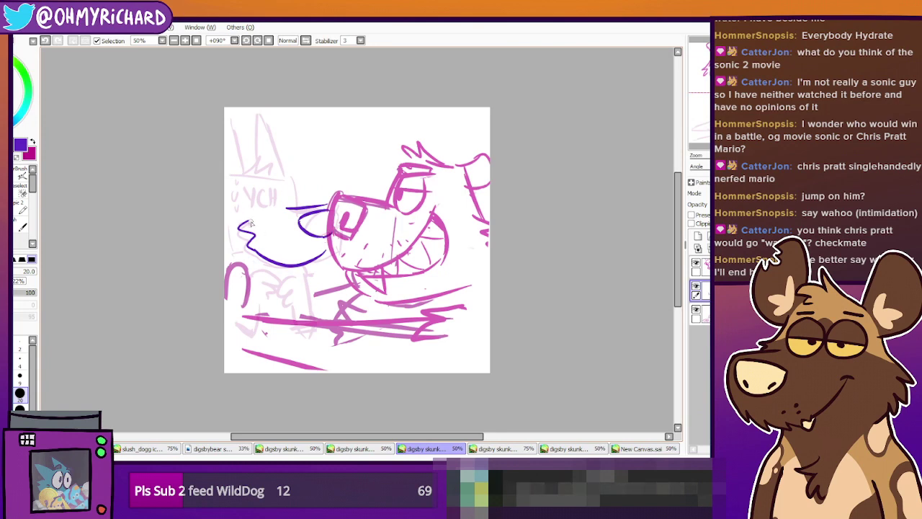
left_click_drag(246, 223, 250, 224)
key("ctrl+z")
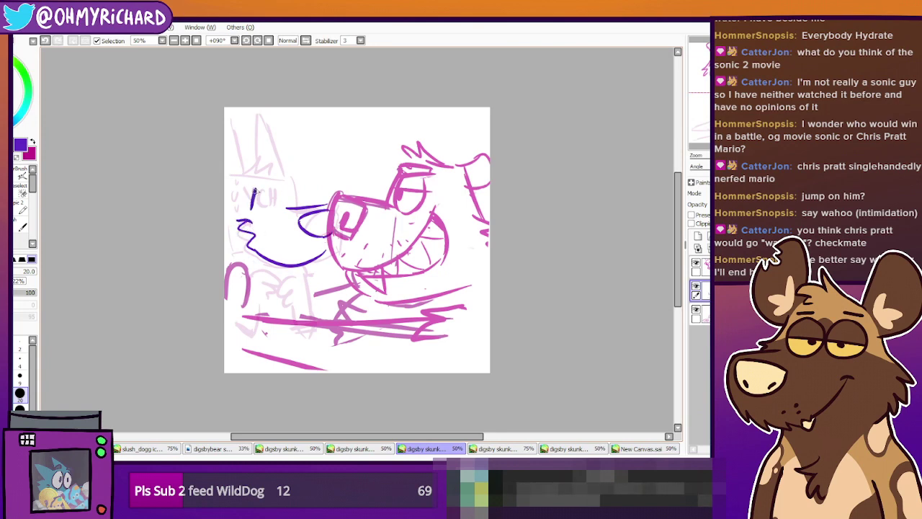
Letter "YCH" in purple over the faint label on the character's head
left_click_drag(254, 191, 251, 205)
key("ctrl+z")
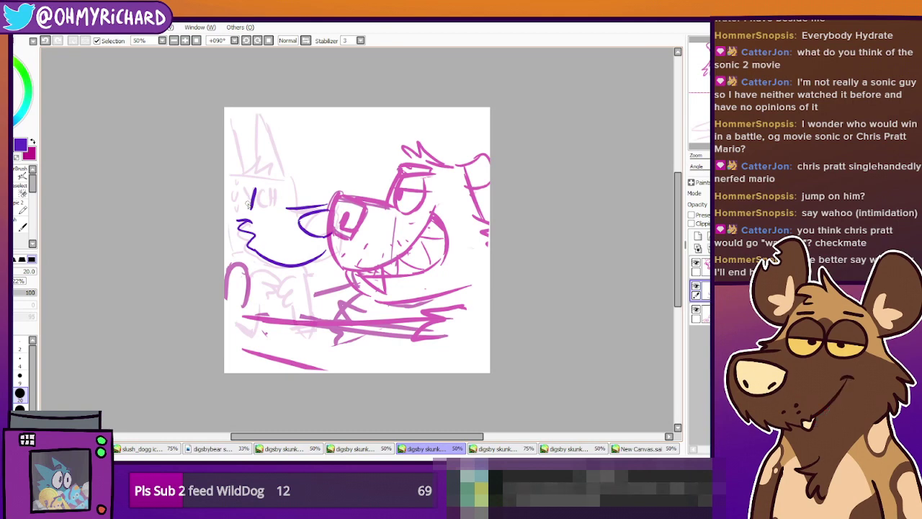
key("ctrl+z")
mouse_move(254, 186)
left_mouse_down()
mouse_move(252, 207)
mouse_move(252, 196)
mouse_move(275, 211)
left_mouse_up()
key("ctrl+z")
key("ctrl+z")
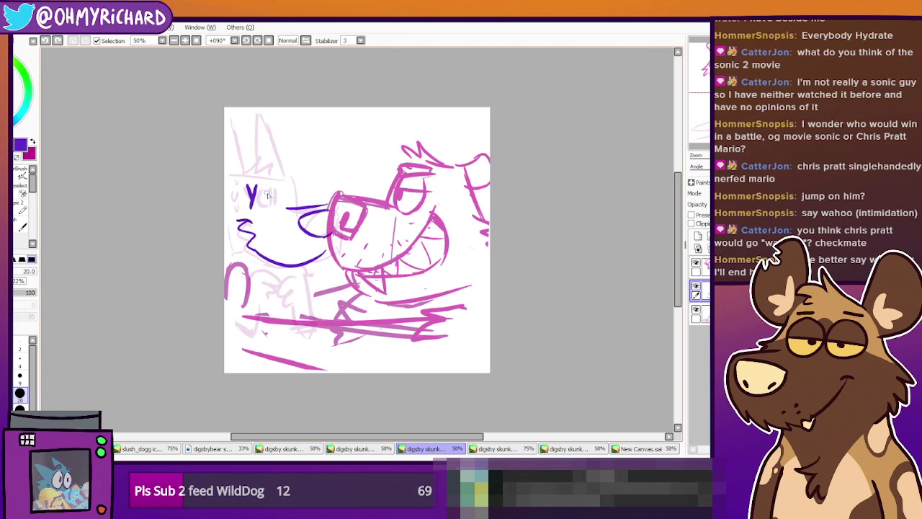
mouse_move(273, 189)
left_mouse_down()
mouse_move(273, 206)
mouse_move(274, 189)
mouse_move(279, 197)
left_mouse_up()
key("ctrl+z")
key("ctrl+z")
Draw the outer edge of the YCH character's nearer ear, running from its tip down to the muzzle
left_click_drag(260, 114, 290, 209)
key("ctrl+z")
mouse_move(285, 177)
left_mouse_down()
mouse_move(288, 204)
mouse_move(284, 188)
left_mouse_up()
key("ctrl+z")
key("ctrl+z")
left_click_drag(259, 127, 290, 216)
key("ctrl+z")
left_click_drag(256, 119, 294, 215)
key("ctrl+z")
left_click_drag(260, 118, 294, 210)
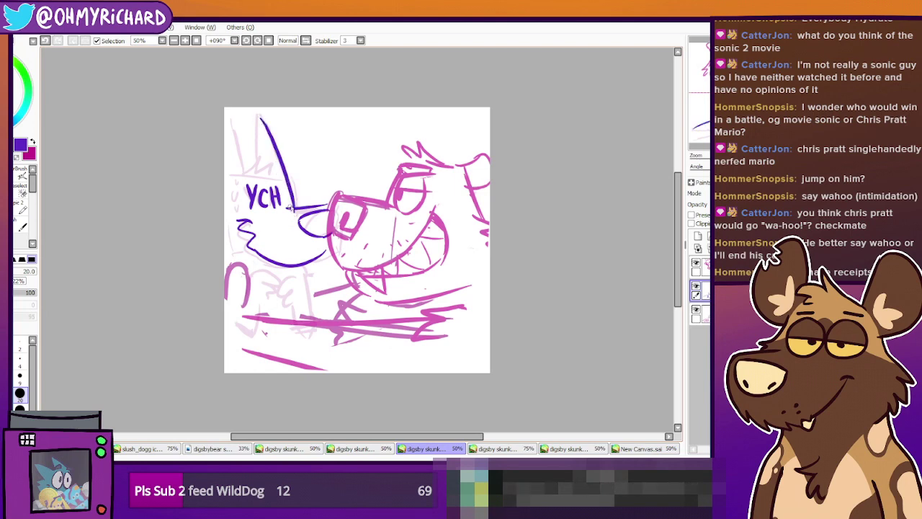
Draw the YCH character's second pointed ear, the nearer ear's inner edge and the hair tuft between them
left_click_drag(232, 121, 225, 180)
key("ctrl+z")
left_click_drag(233, 123, 222, 176)
key("ctrl+z")
mouse_move(233, 121)
left_mouse_down()
mouse_move(248, 173)
mouse_move(276, 172)
left_mouse_up()
left_click_drag(259, 119, 253, 173)
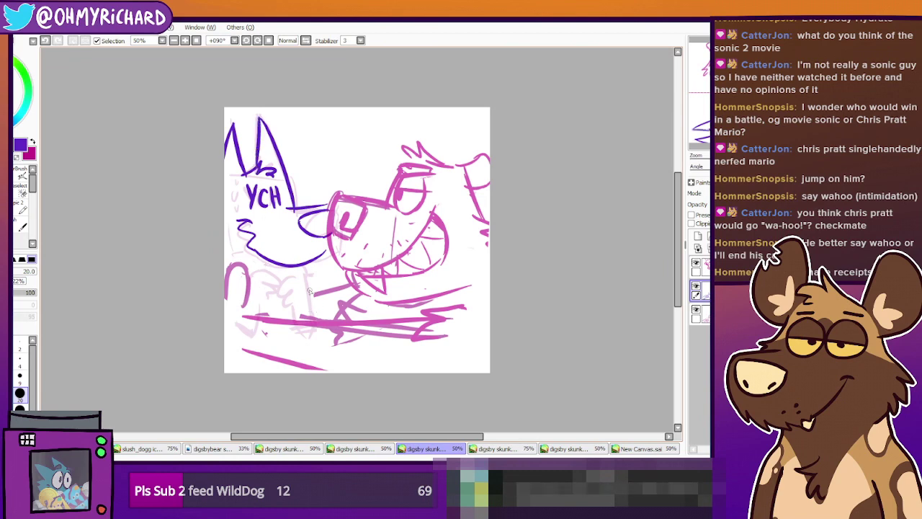
Draw the curved front line of the YCH character's body and the humped, jagged fur strokes beside it
left_click_drag(296, 273, 318, 360)
key("ctrl+z")
left_click_drag(297, 270, 323, 358)
key("ctrl+z")
left_click_drag(298, 269, 324, 365)
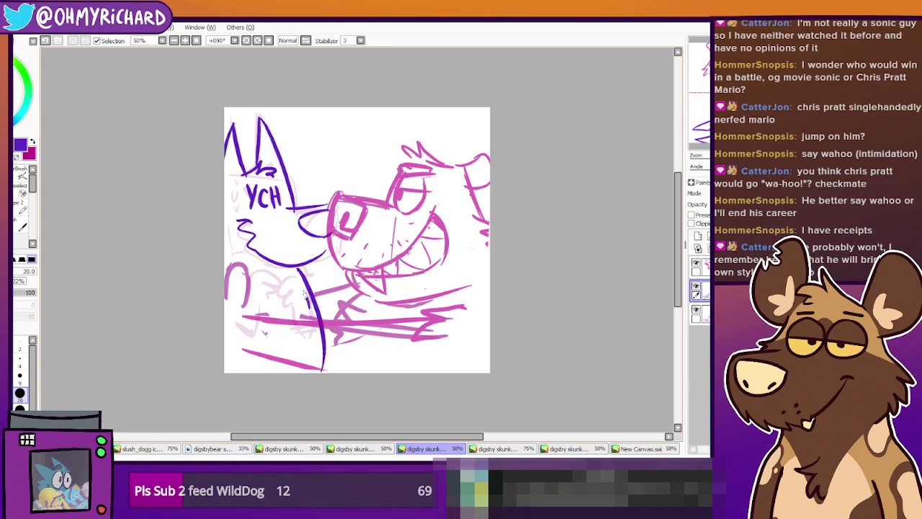
left_click_drag(274, 290, 283, 302)
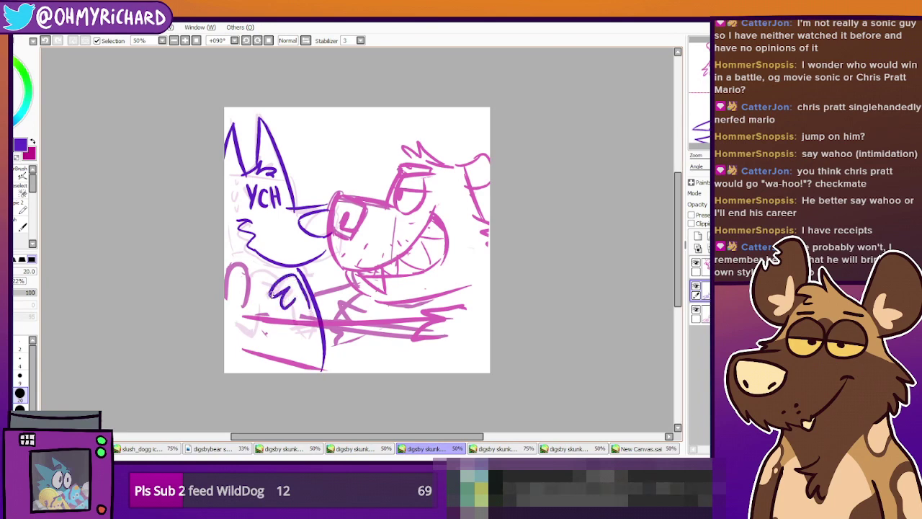
mouse_move(246, 268)
left_mouse_down()
mouse_move(254, 292)
mouse_move(275, 284)
mouse_move(268, 288)
mouse_move(258, 270)
mouse_move(287, 271)
mouse_move(264, 301)
left_mouse_up()
key("ctrl+z")
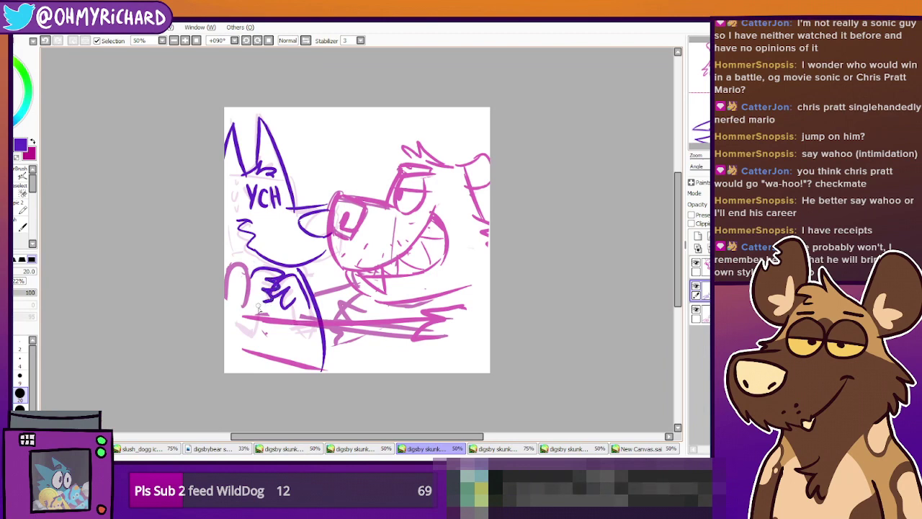
Draw the YCH character's two long limbs with rounded lower ends beneath the jagged fur
mouse_move(228, 318)
left_mouse_down()
mouse_move(263, 308)
mouse_move(261, 344)
left_mouse_up()
key("ctrl+z")
left_click_drag(265, 300, 262, 346)
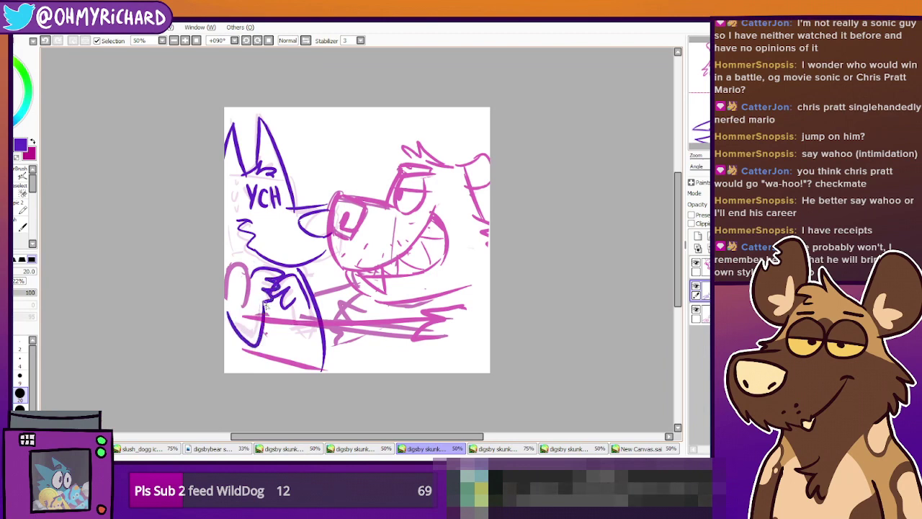
key("ctrl+z")
left_click_drag(290, 304, 310, 350)
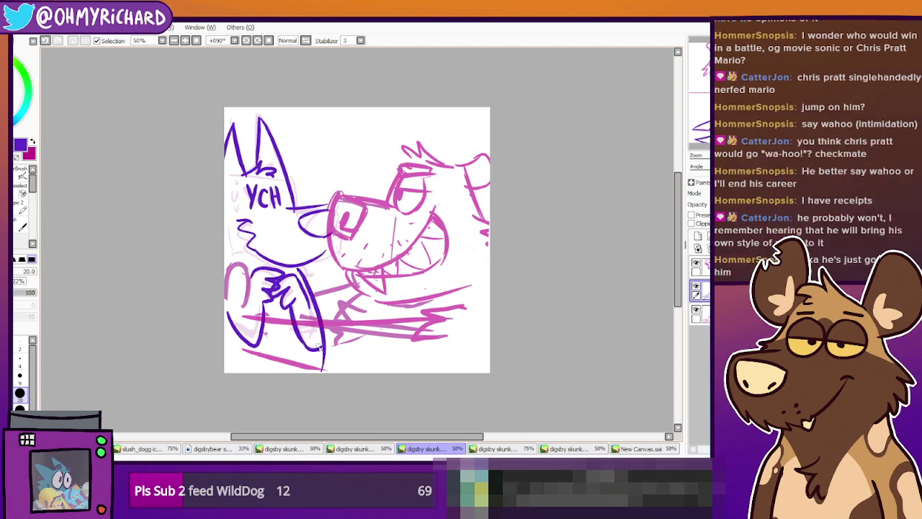
mouse_move(308, 348)
left_mouse_down()
mouse_move(323, 346)
mouse_move(318, 306)
left_mouse_up()
key("ctrl+z")
key("ctrl+z")
key("ctrl+z")
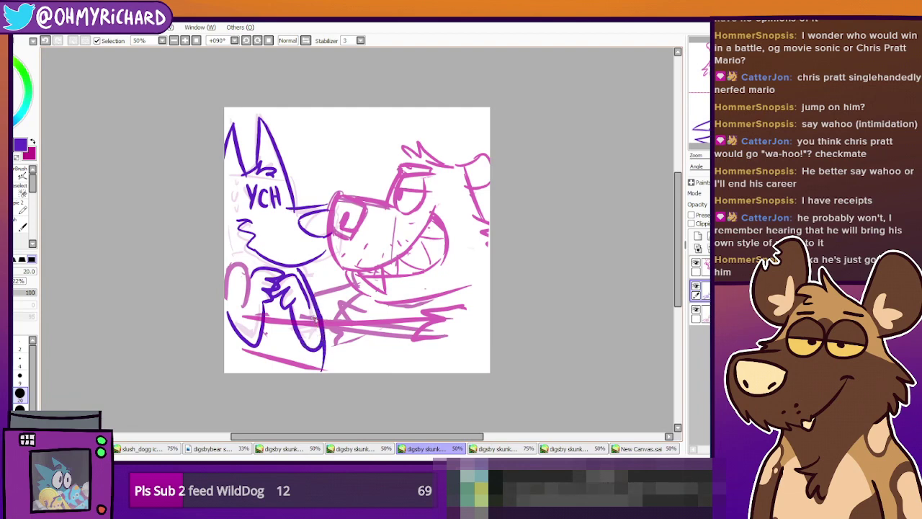
Switch to the bear's layer and colour and erase its curved hand beside the YCH character's body
left_click_drag(402, 295, 440, 315)
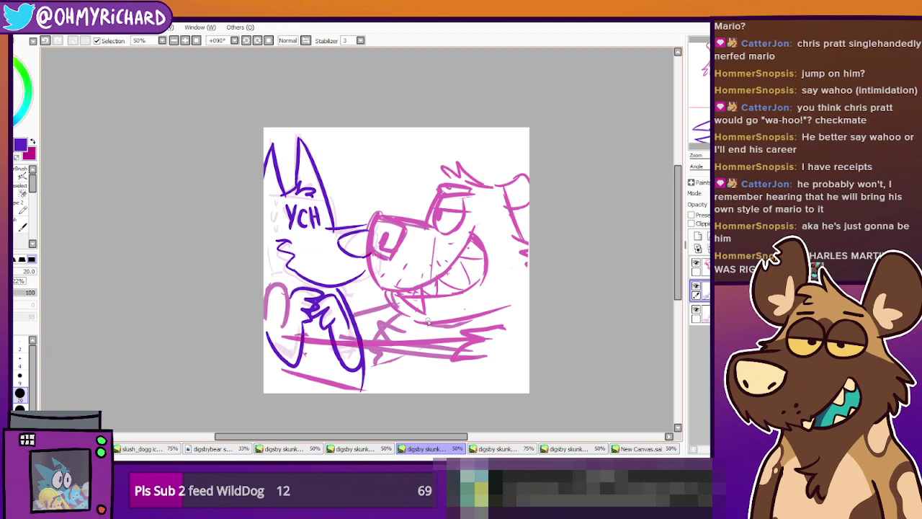
left_click(706, 268)
left_click(696, 263)
left_click(695, 264)
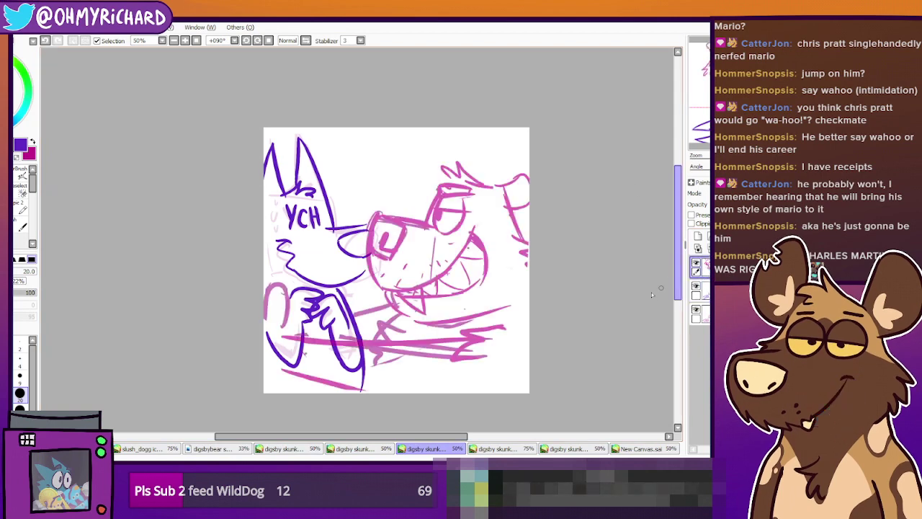
key("e")
key("x")
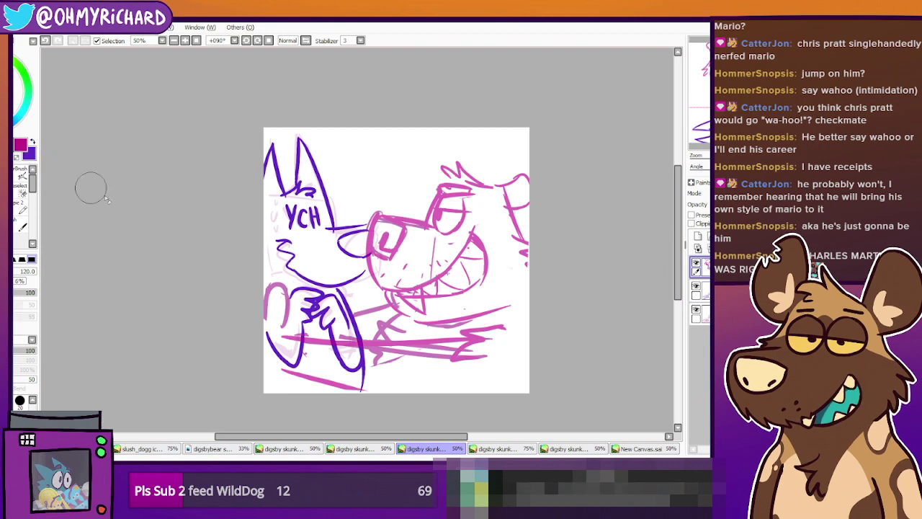
left_click_drag(281, 312, 277, 285)
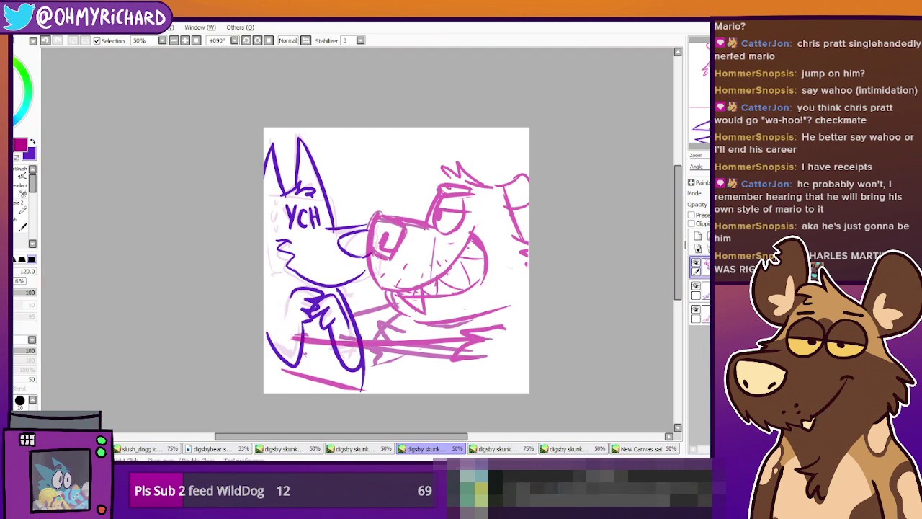
Redraw the bear's hand in magenta wrapping over the YCH character's limb, and undo the extra arm stroke below
left_click(21, 209)
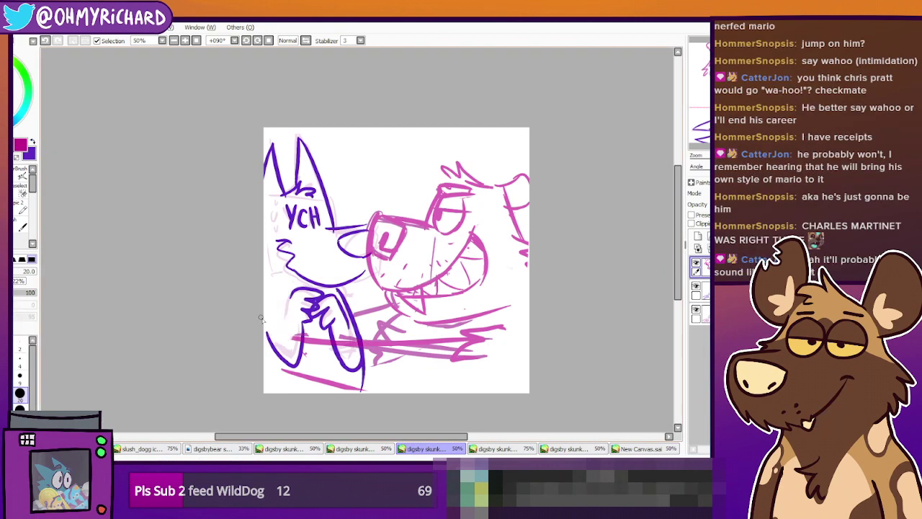
left_click_drag(273, 291, 281, 329)
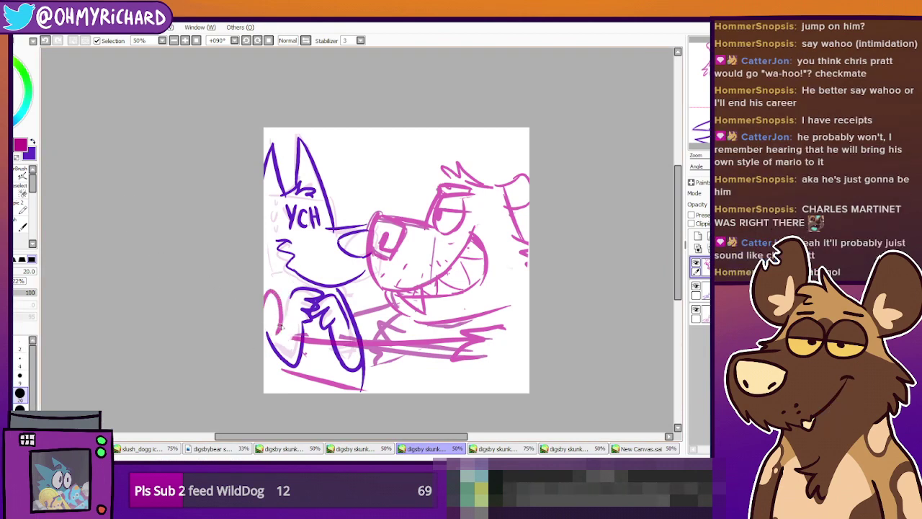
left_click(45, 41)
left_click_drag(294, 295, 284, 329)
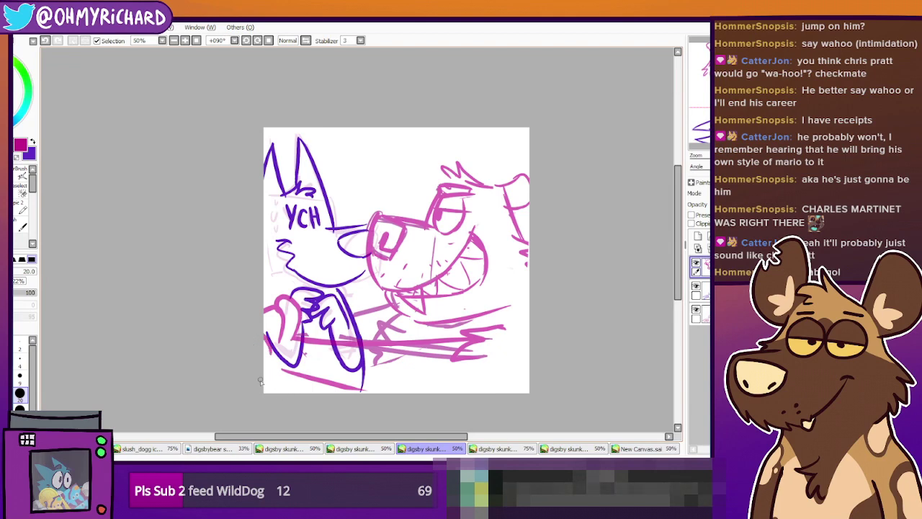
left_click_drag(260, 378, 307, 383)
left_click(45, 40)
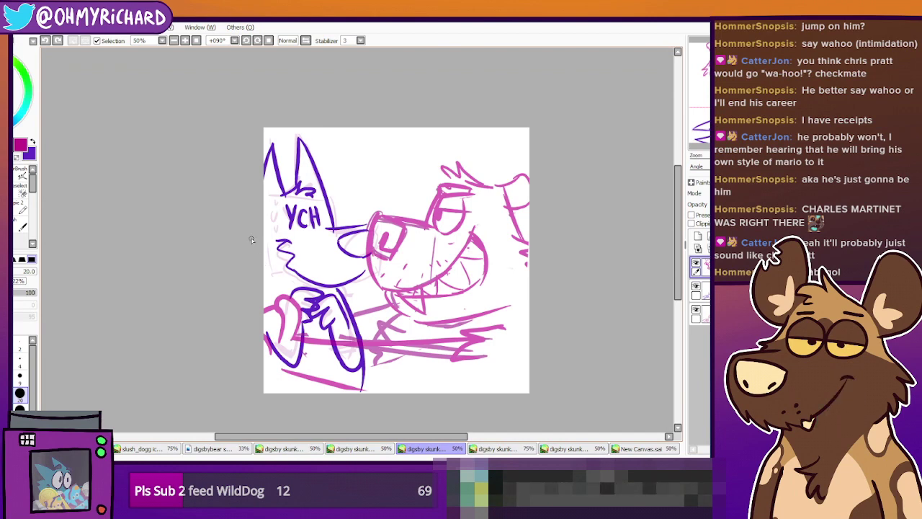
Erase the stray scribbled lines below the bear's jaw and along the underside of its arm
left_click_drag(432, 260, 440, 247)
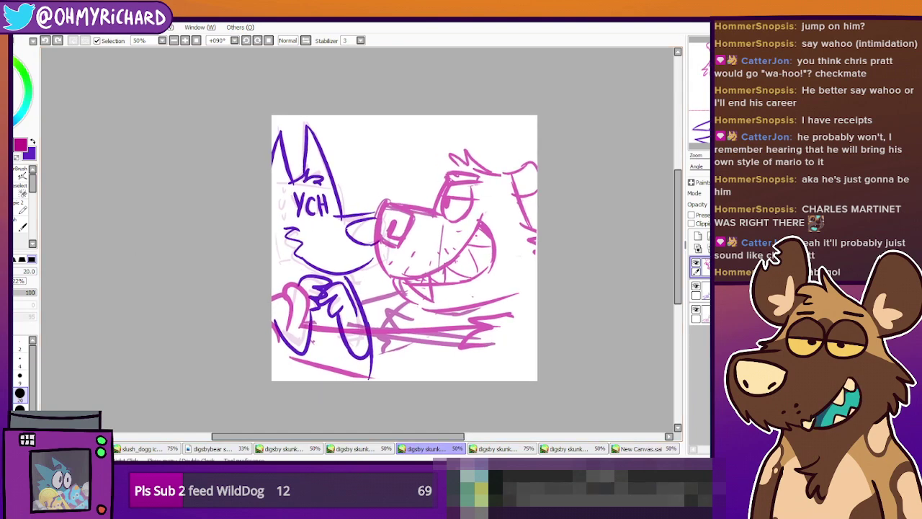
key("b")
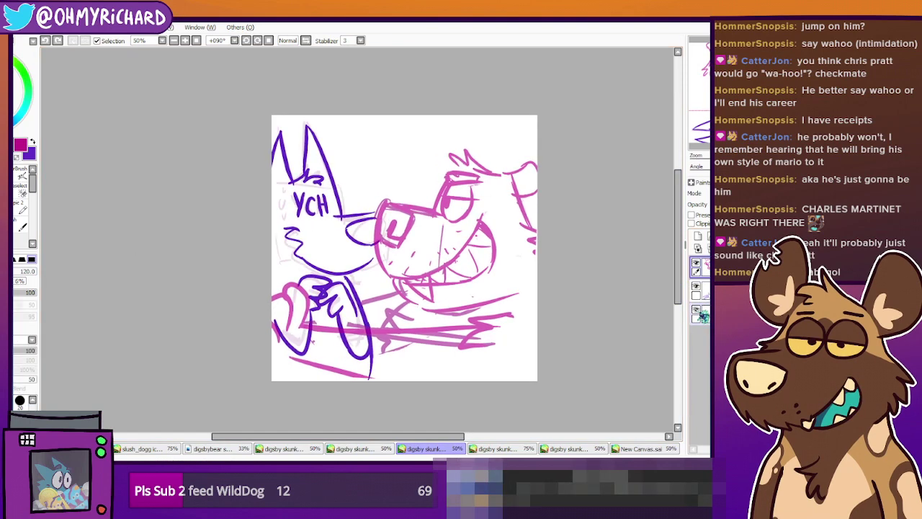
left_click(695, 264)
left_click(696, 263)
left_click_drag(360, 324, 374, 328)
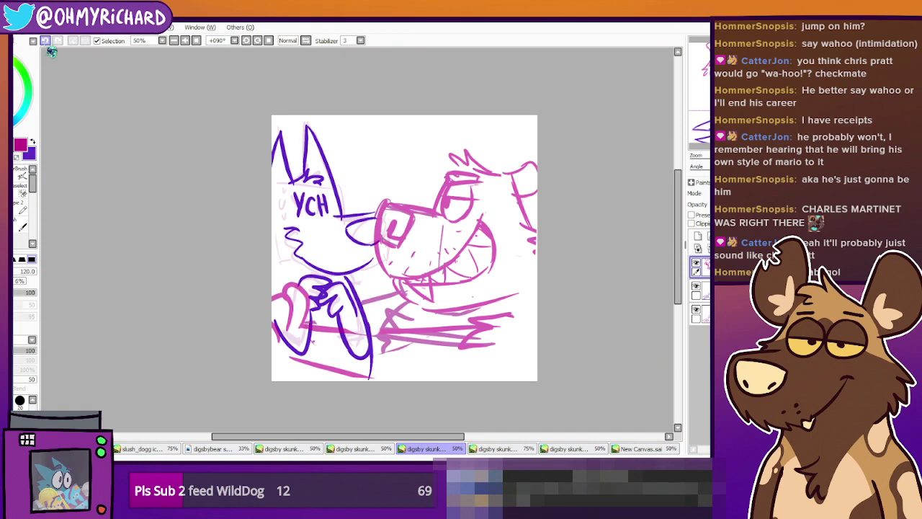
mouse_move(297, 323)
left_mouse_down()
mouse_move(399, 317)
mouse_move(411, 306)
left_mouse_up()
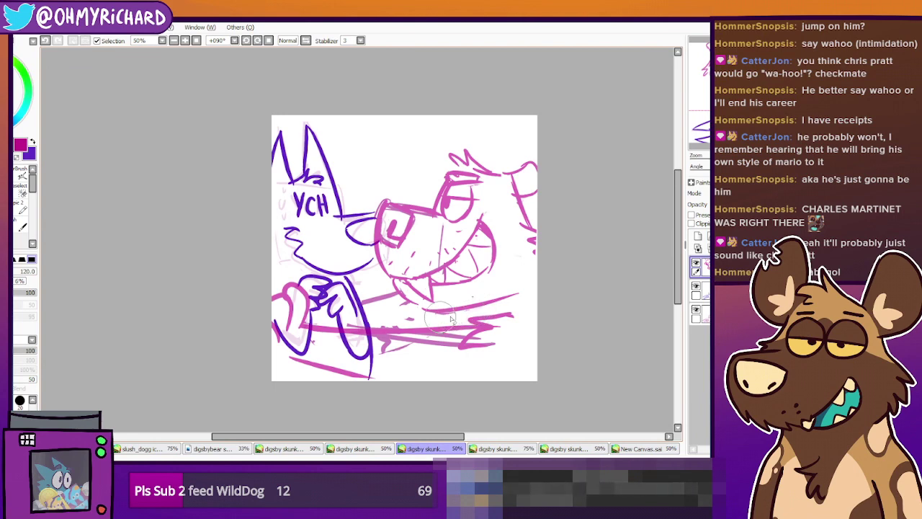
left_click_drag(475, 345, 459, 345)
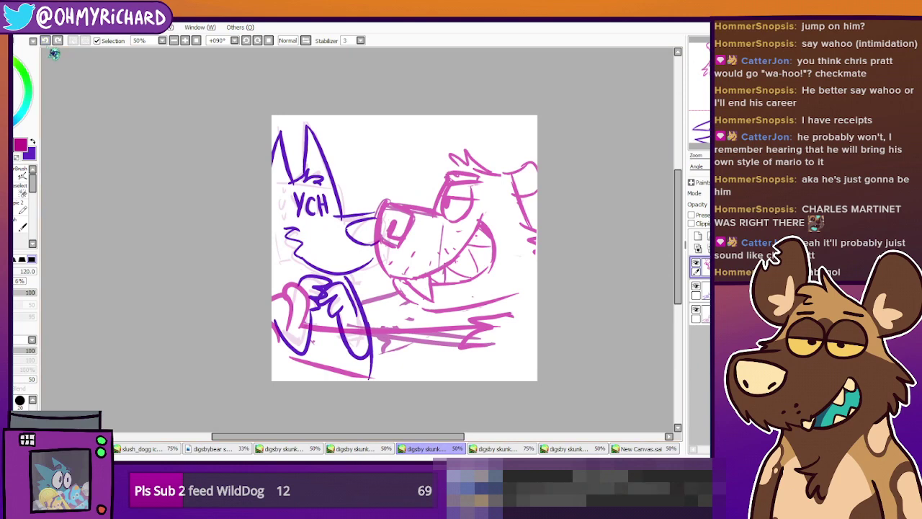
mouse_move(455, 347)
left_mouse_down()
mouse_move(357, 337)
mouse_move(385, 353)
mouse_move(476, 349)
mouse_move(481, 342)
mouse_move(468, 345)
mouse_move(481, 335)
mouse_move(467, 340)
mouse_move(489, 332)
left_mouse_up()
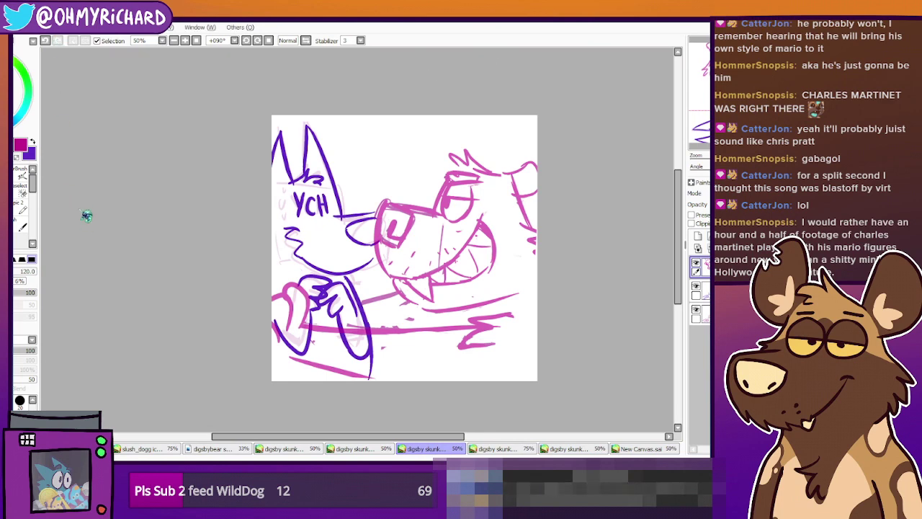
Transform the bear's layer to shift the whole bear sketch slightly beside the YCH character
scroll(175, 209, "up", 1)
key("ctrl+t")
scroll(473, 241, "down", 2)
scroll(473, 241, "up", 2)
scroll(474, 241, "down", 2)
mouse_move(416, 319)
left_mouse_down()
mouse_move(413, 258)
mouse_move(402, 315)
mouse_move(413, 321)
mouse_move(411, 310)
left_mouse_up()
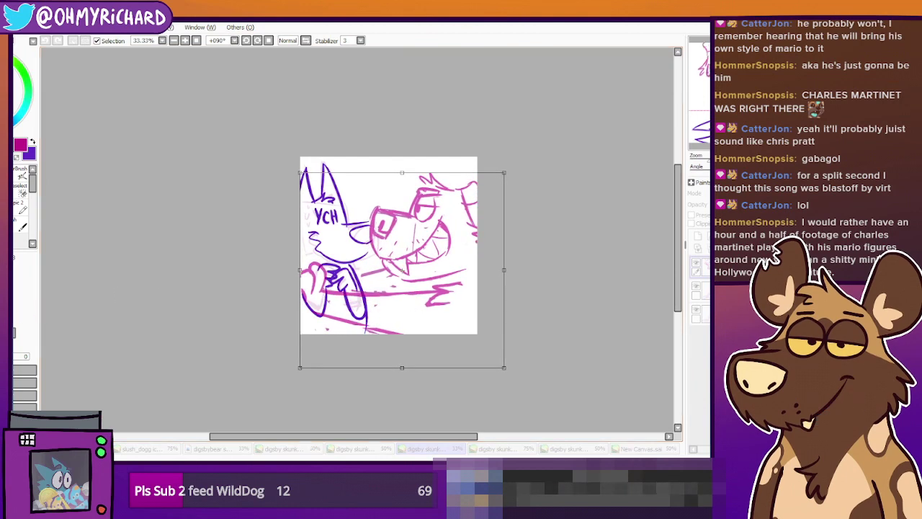
key("Return")
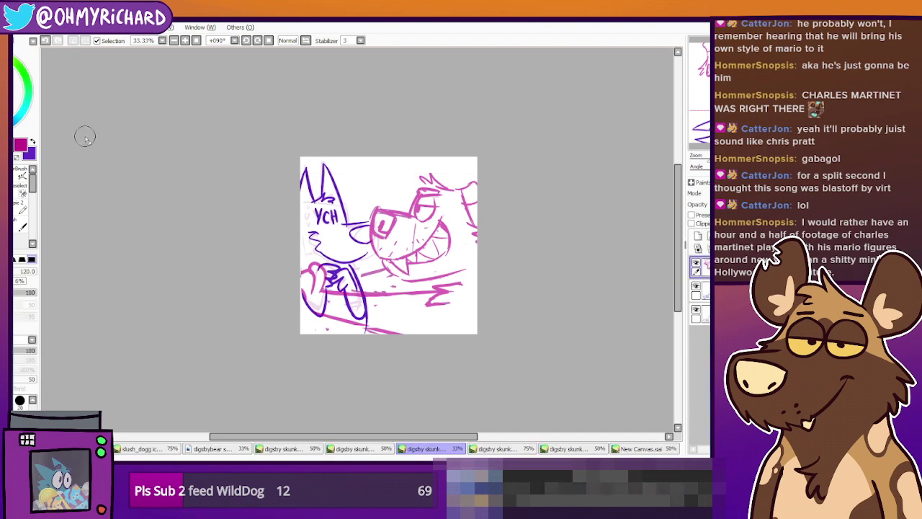
Return the canvas rotation to 0° and look through the next sketch files up to the crossed-arms bear
left_click(245, 41)
left_click(246, 42)
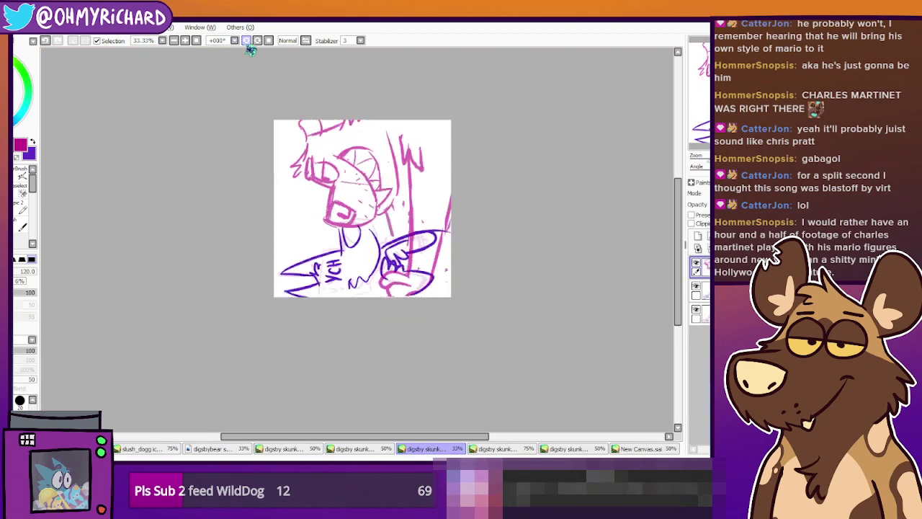
left_click(243, 461)
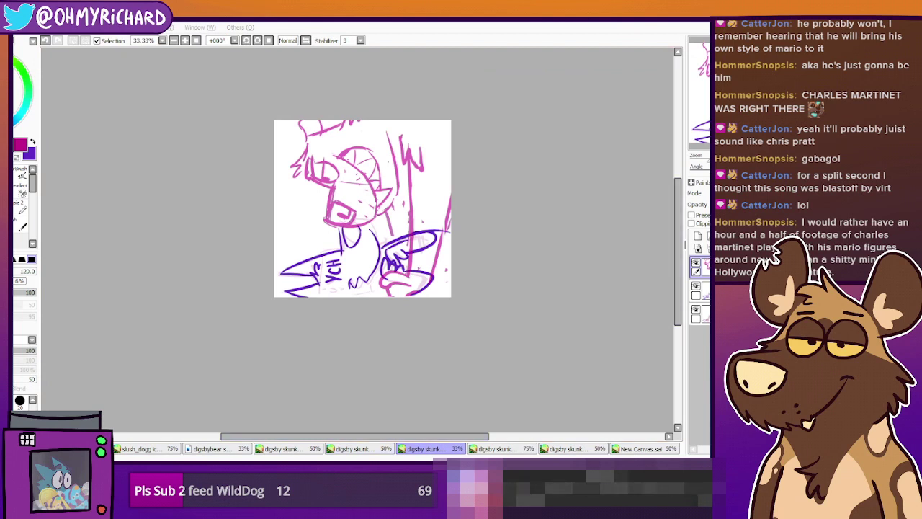
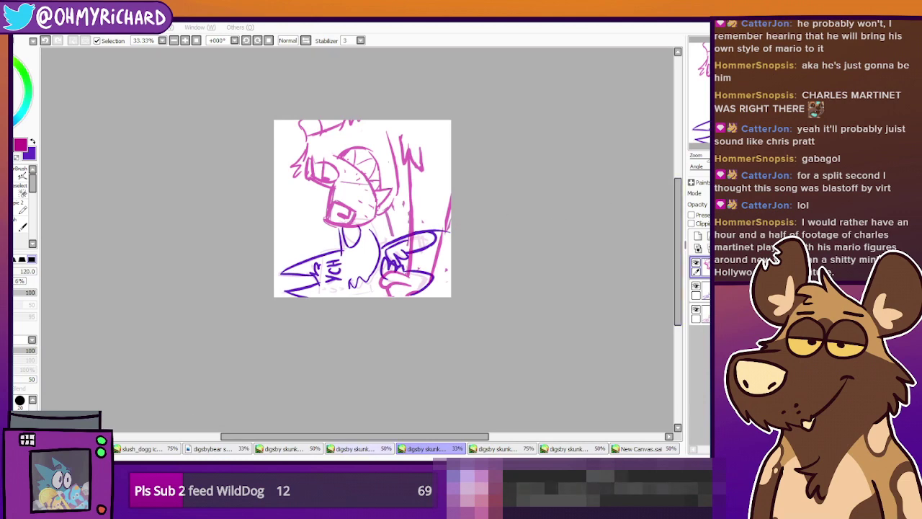
left_click(533, 449)
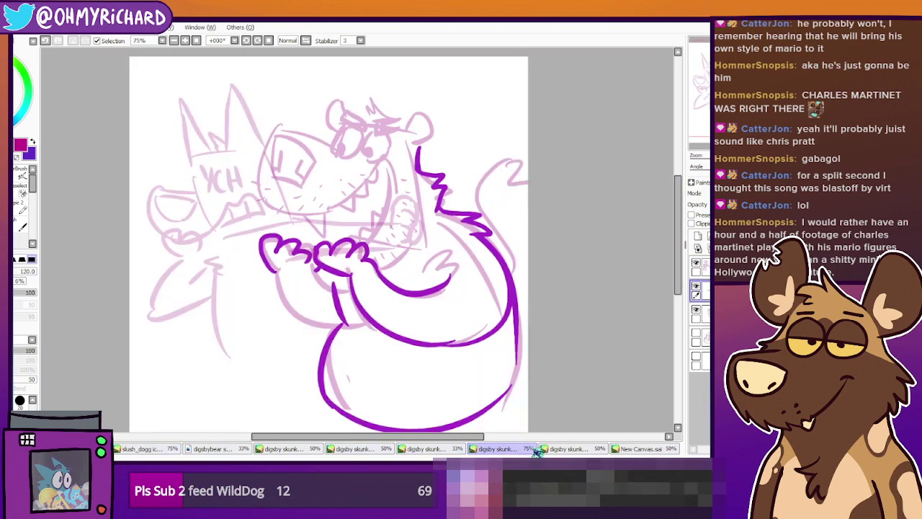
left_click(565, 449)
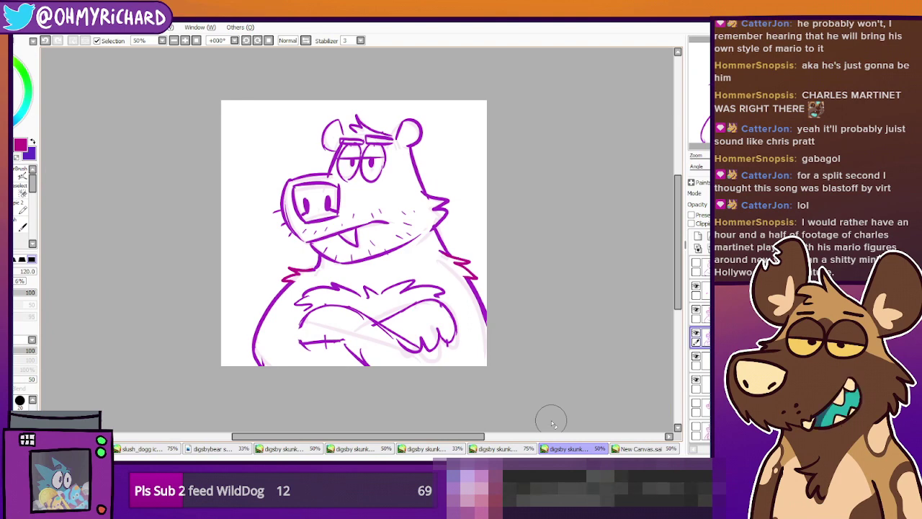
Try a magenta line from the crossed-arms bear's brow across its snout to the shoulder fur, and undo it
left_click(8, 193)
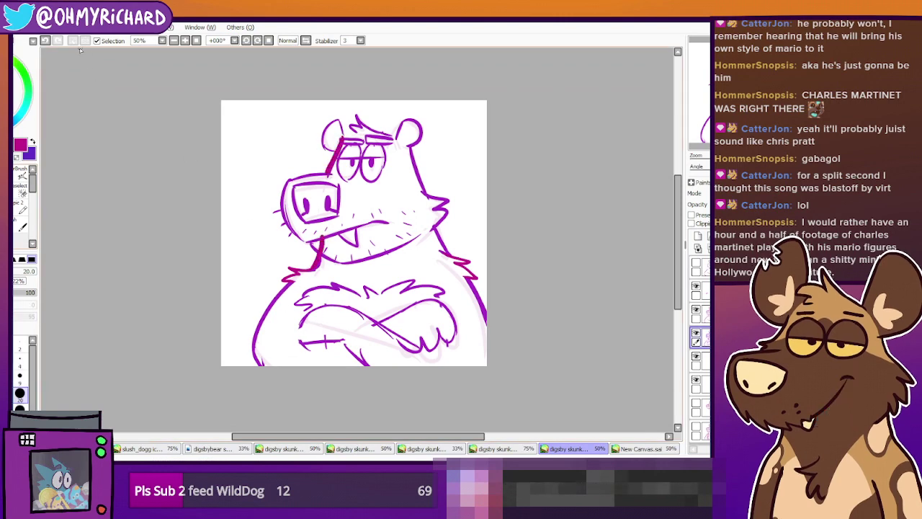
left_click(44, 40)
left_click_drag(342, 132, 324, 225)
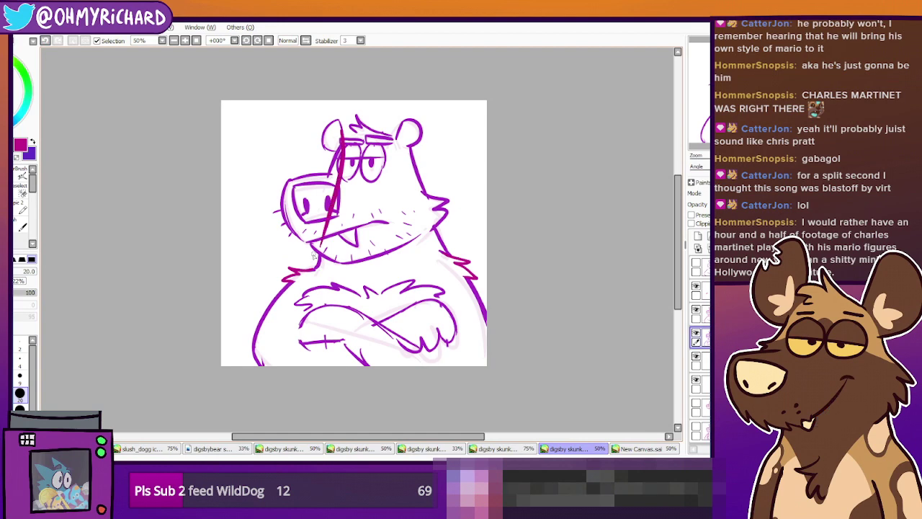
left_click_drag(310, 270, 319, 241)
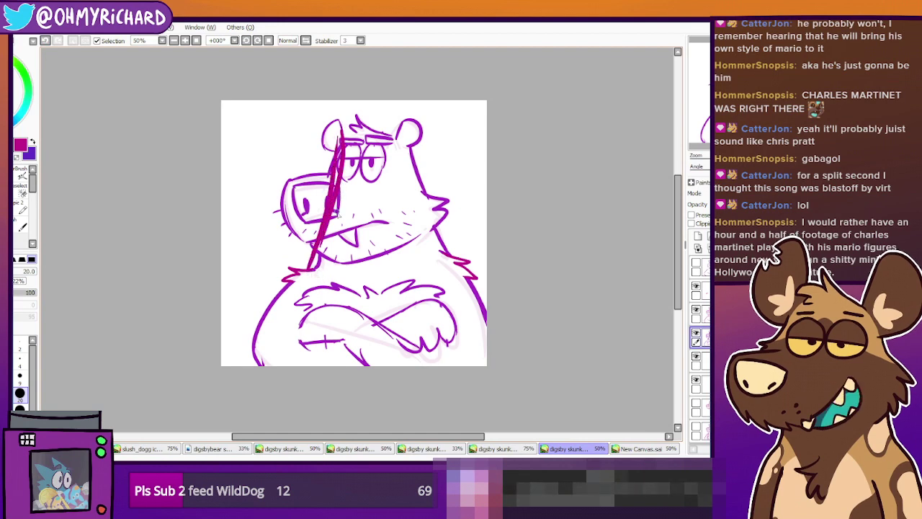
key("ctrl+z")
key("ctrl+z")
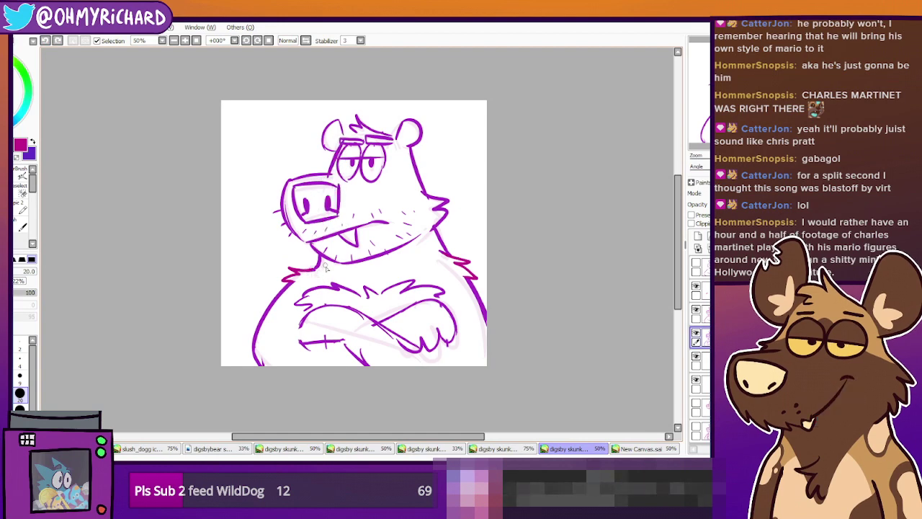
Try straight magenta lines down both sides of the crossed-arms bear's head to the shoulder fur, and undo them
left_click_drag(311, 268, 341, 157)
key("ctrl+z")
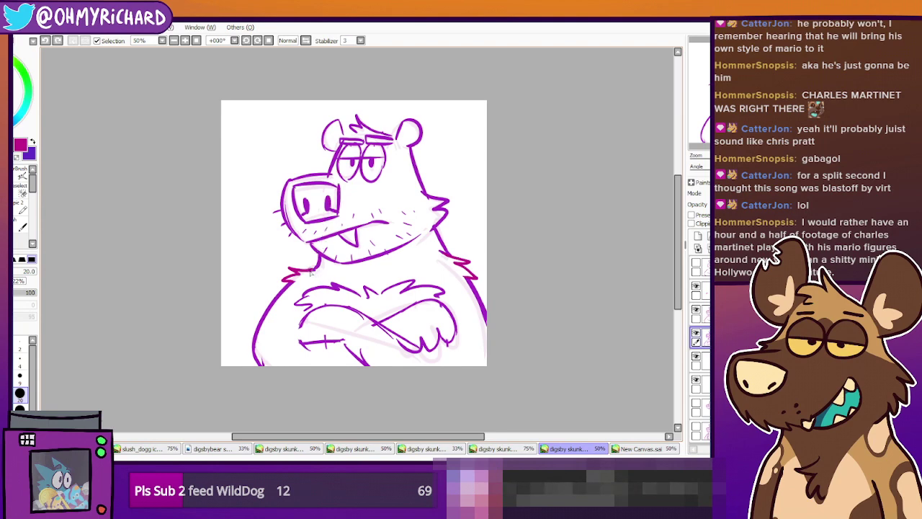
key("ctrl+y")
key("ctrl+y")
key("ctrl+z")
key("ctrl+z")
key("ctrl+y")
key("ctrl+y")
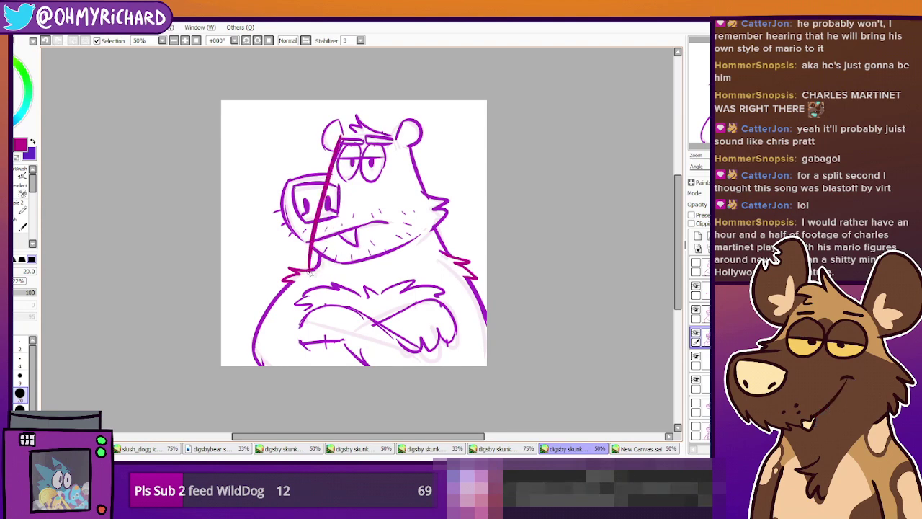
left_click_drag(407, 146, 451, 277)
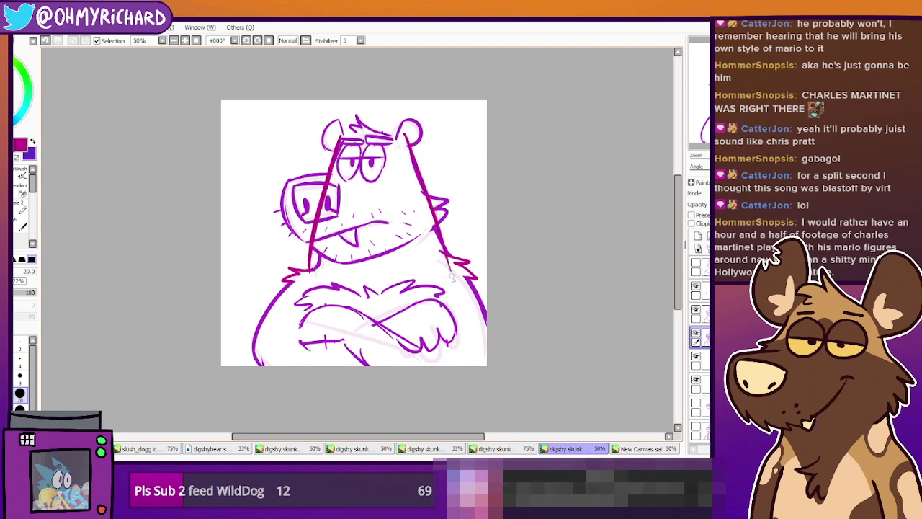
key("ctrl+z")
left_click_drag(408, 138, 445, 254)
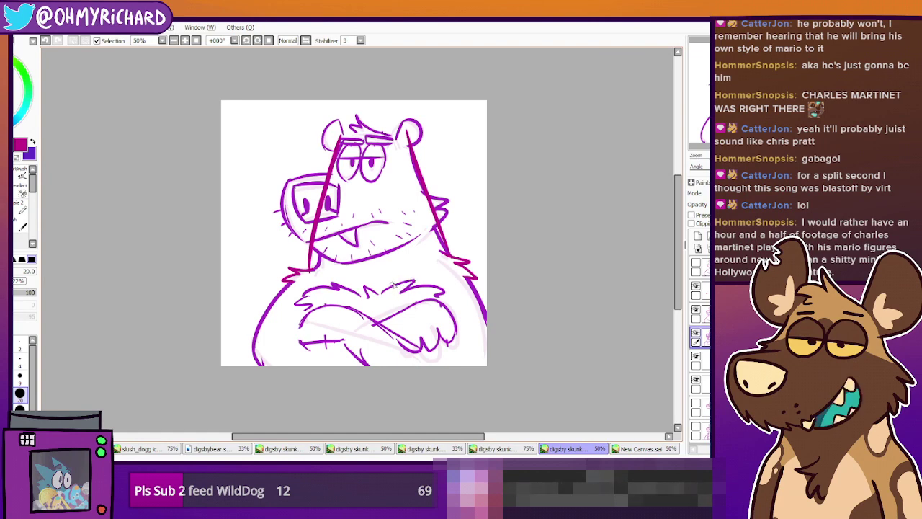
key("ctrl+z")
key("ctrl+z")
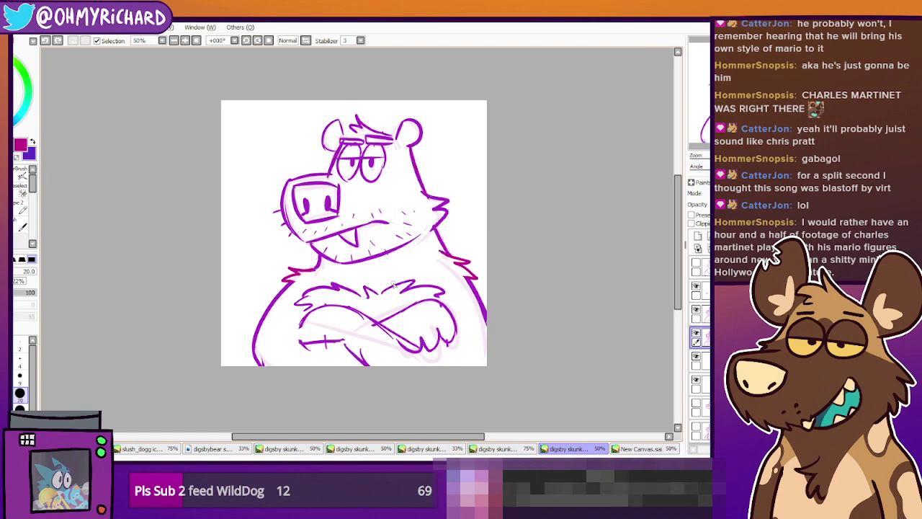
Try curved neck lines from the crossed-arms bear's eye and ear down to its shoulders, and undo all of them
mouse_move(336, 195)
left_mouse_down()
mouse_move(322, 252)
mouse_move(338, 177)
left_mouse_up()
key("ctrl+z")
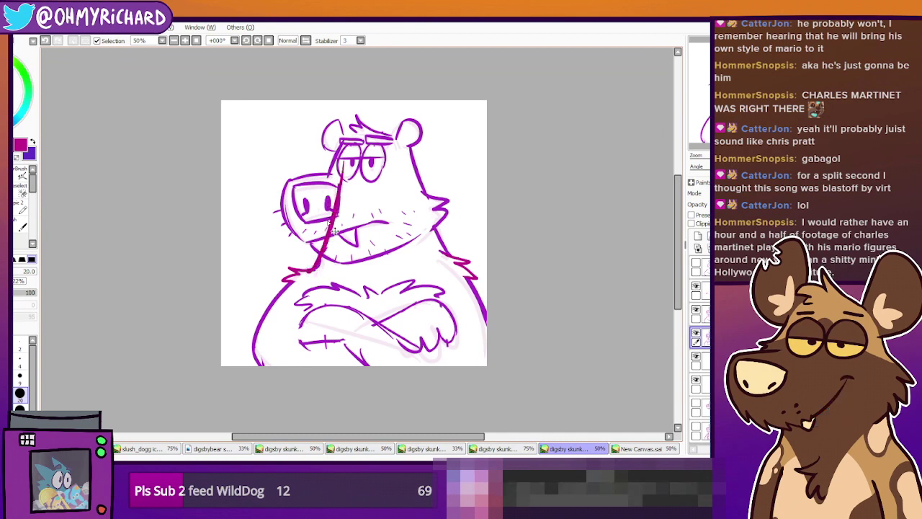
left_click_drag(409, 148, 448, 253)
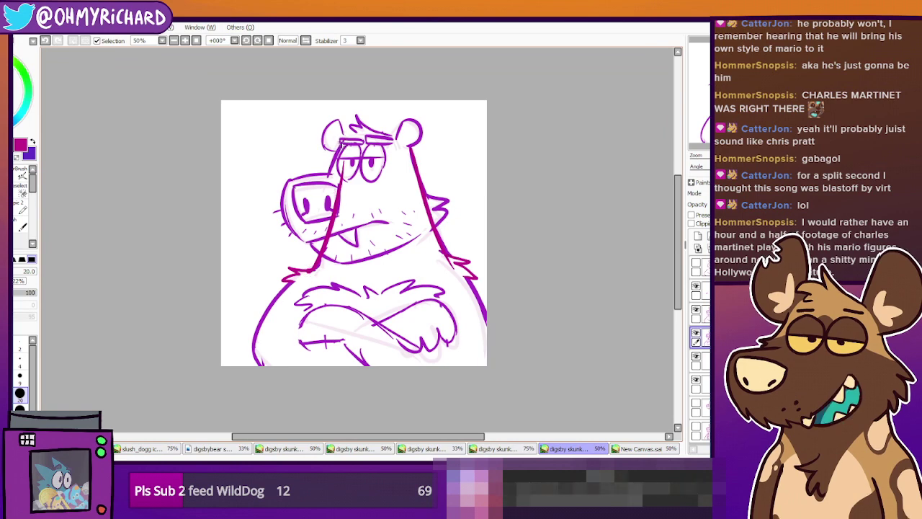
mouse_move(342, 141)
left_mouse_down()
mouse_move(324, 180)
mouse_move(313, 253)
mouse_move(339, 265)
left_mouse_up()
key("ctrl+z")
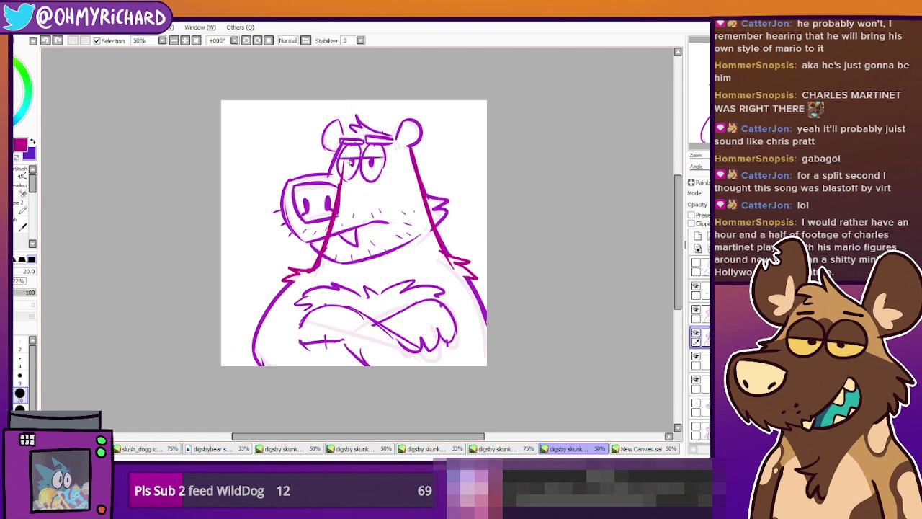
left_click_drag(345, 145, 338, 196)
key("ctrl+z")
key("ctrl+z")
left_click_drag(346, 136, 341, 209)
key("ctrl+z")
left_click_drag(343, 138, 321, 267)
key("ctrl+z")
key("ctrl+z")
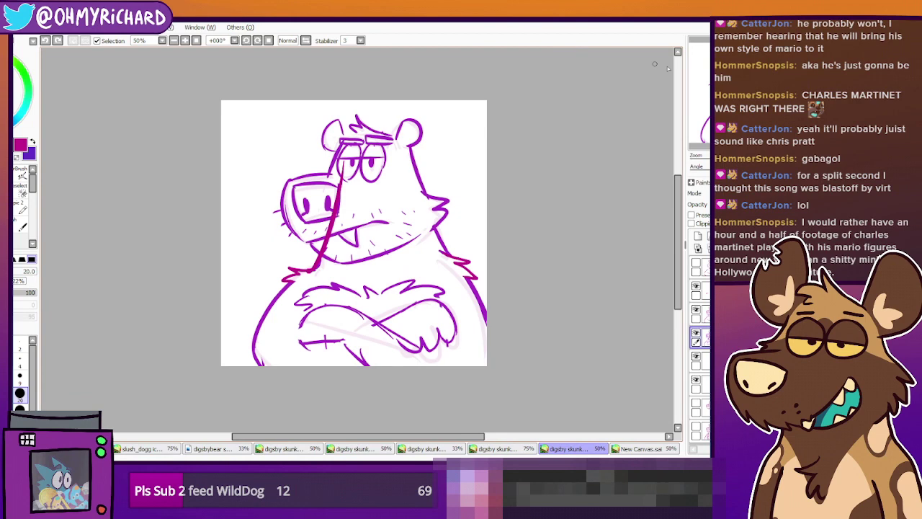
key("ctrl+z")
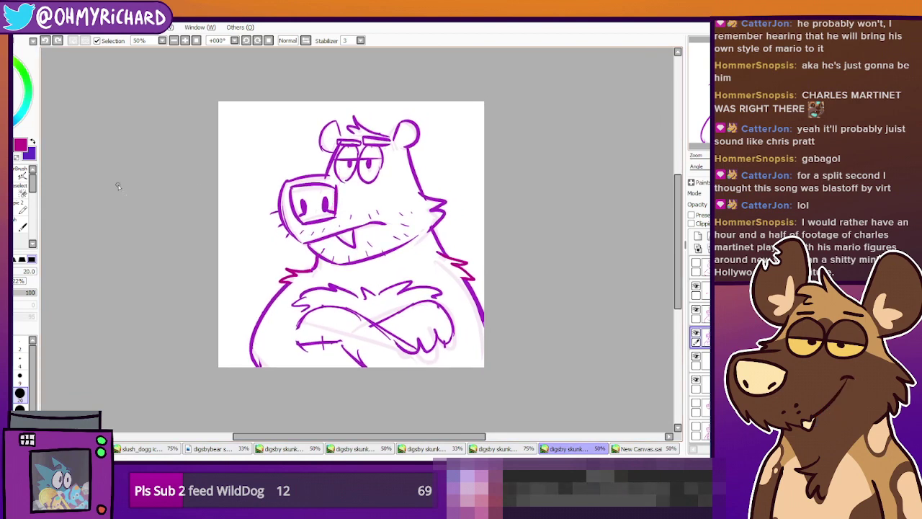
Review the other open skunk bear and dog drawings one after another, ending on the sketch with the purple YCH character
mouse_move(550, 210)
left_mouse_down()
mouse_move(537, 202)
mouse_move(517, 238)
left_mouse_up()
left_click(147, 449)
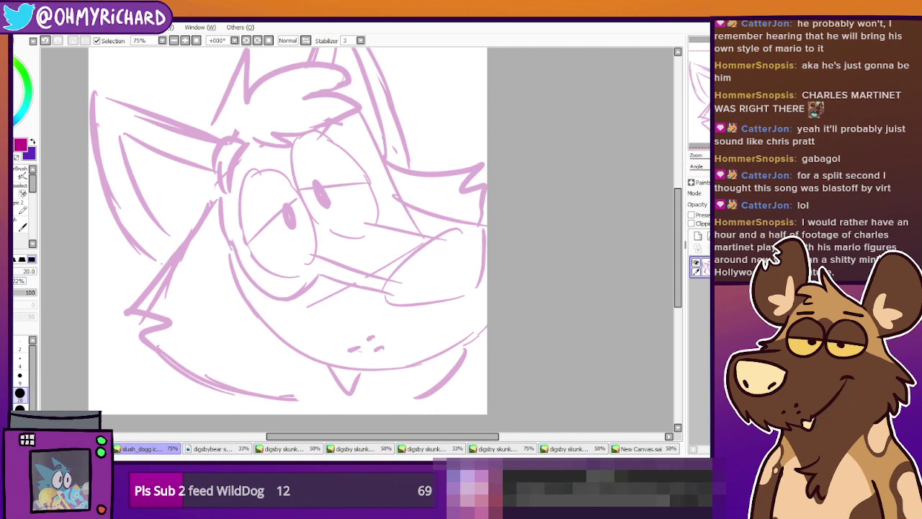
left_click(219, 451)
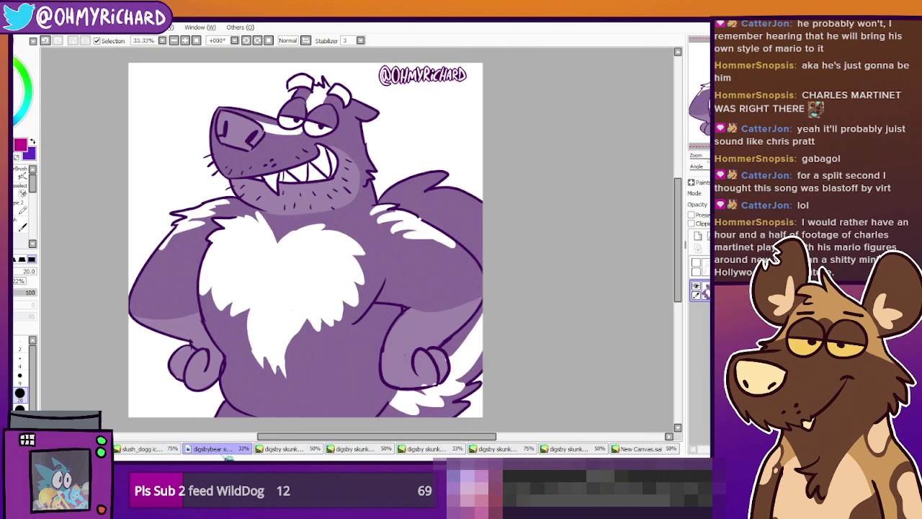
key("ctrl+Tab")
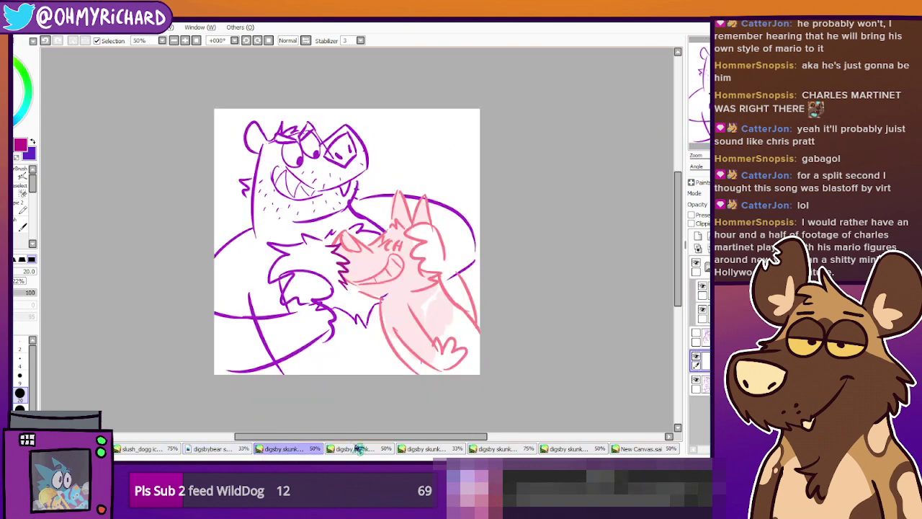
scroll(346, 352, "up", 1)
left_click_drag(344, 357, 314, 376)
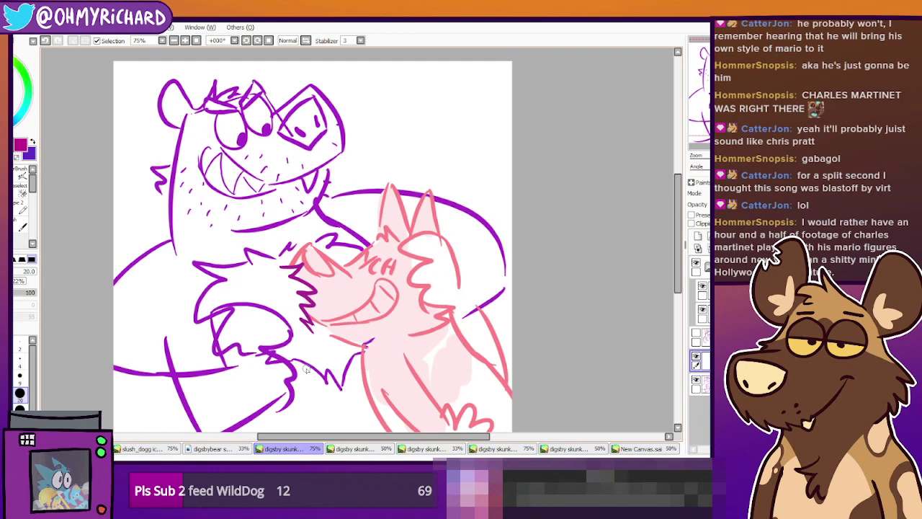
left_click_drag(366, 339, 360, 310)
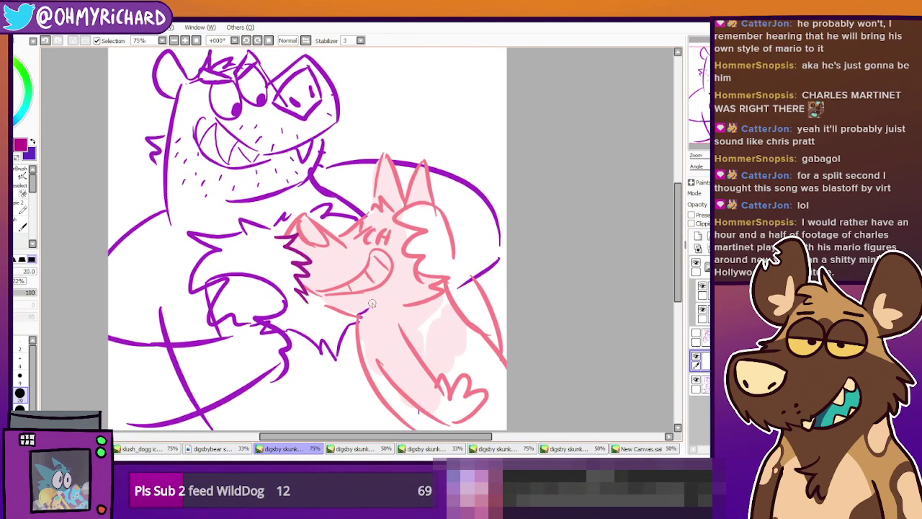
scroll(344, 317, "down", 1)
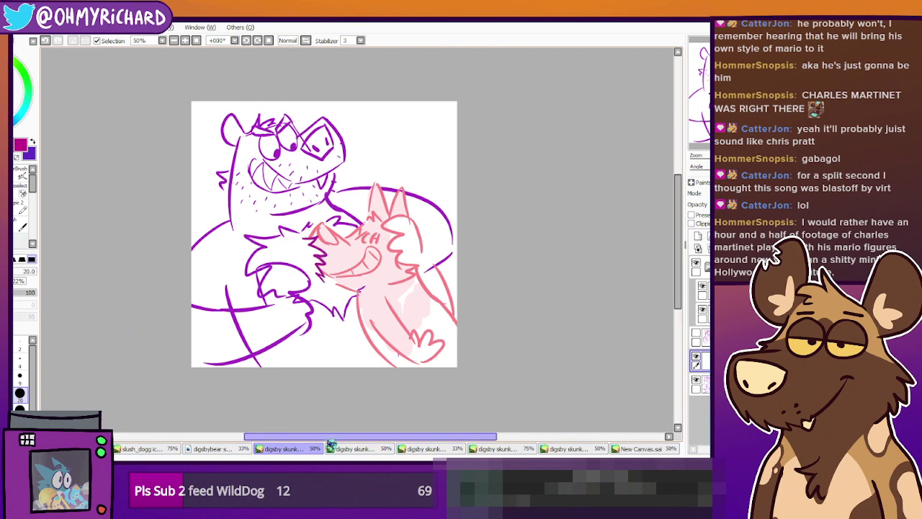
left_click(342, 448)
left_click_drag(340, 363, 386, 334)
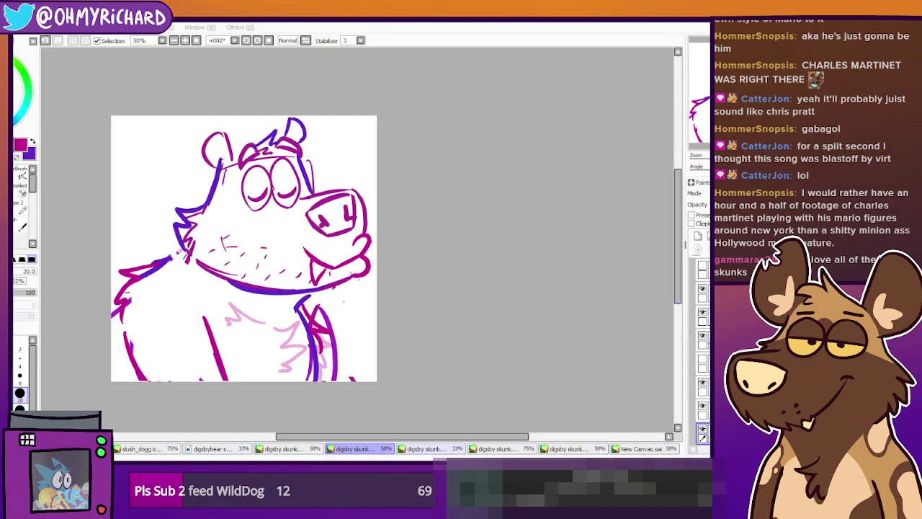
left_click(423, 452)
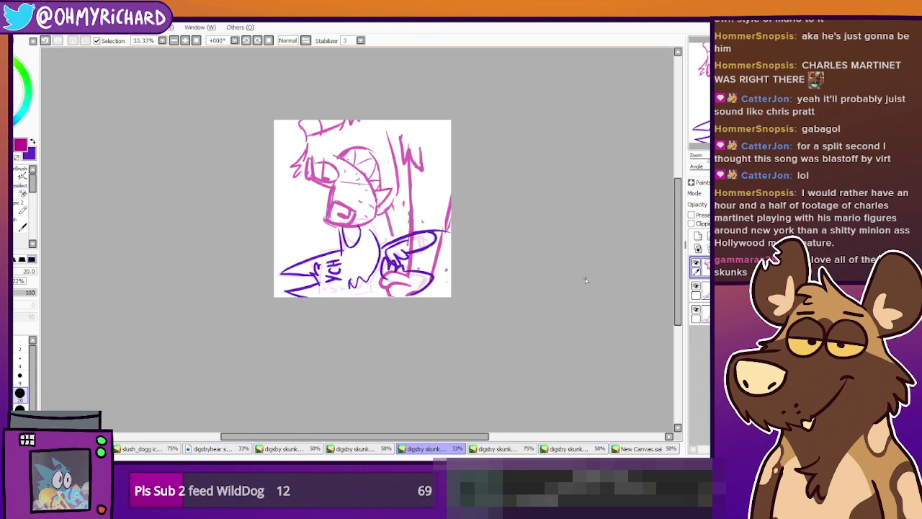
Rotate the view and compare the bear's placement with and without its last transform, ending with the canvas at 0°
left_click(265, 41)
left_click(266, 41)
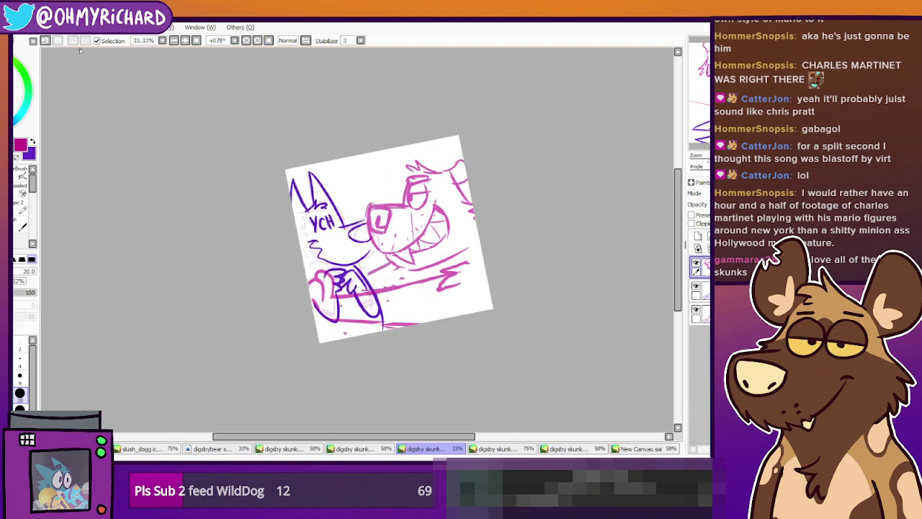
key("ctrl+z")
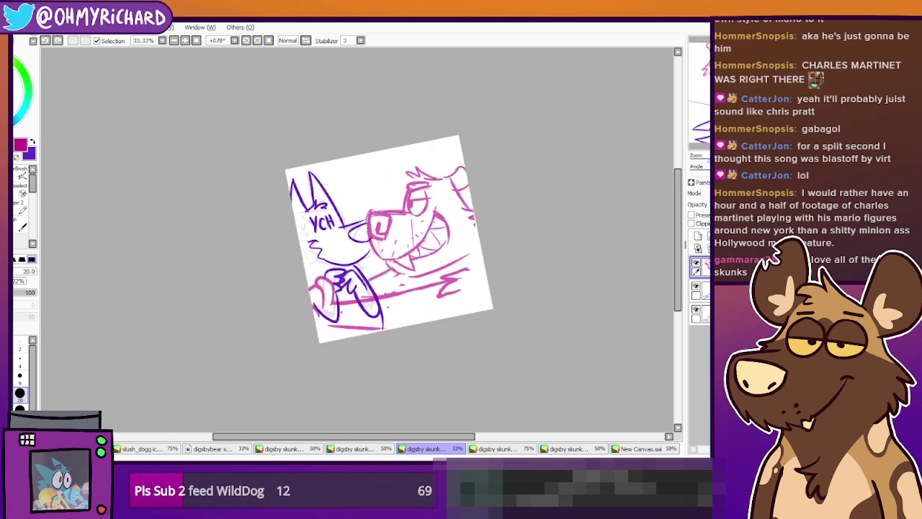
key("ctrl+z")
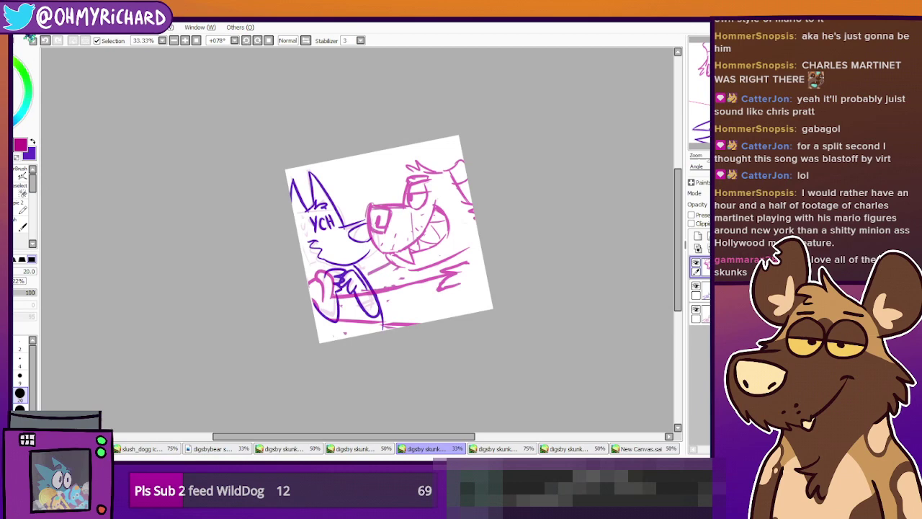
left_click(271, 41)
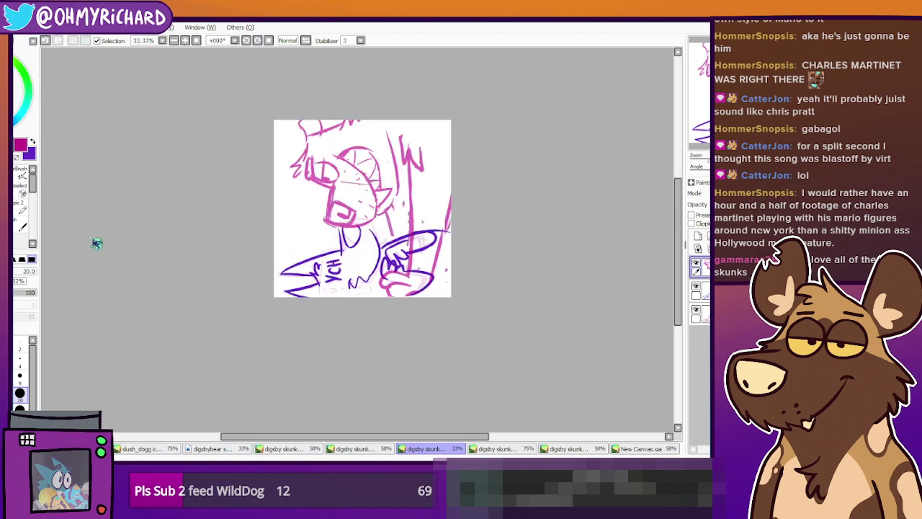
left_click(95, 242)
key("ctrl+z")
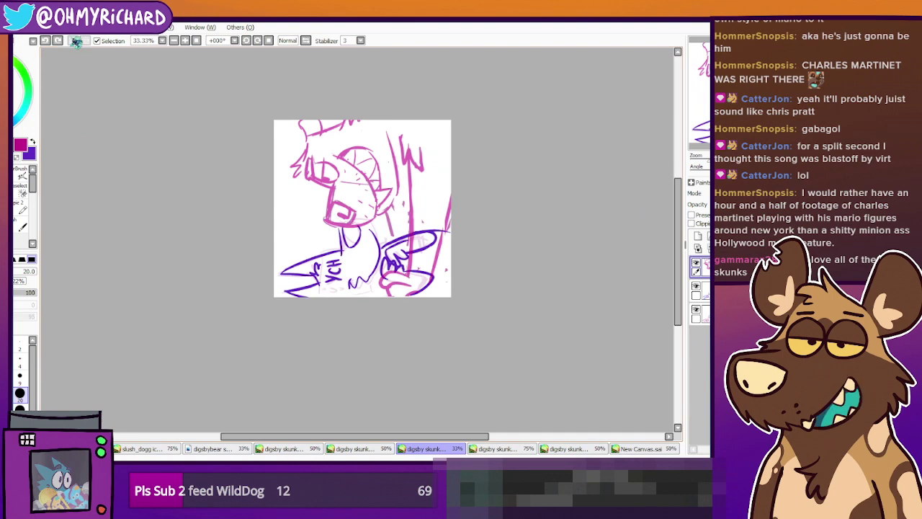
Create a layer folder and move the sketch's three layers into it
left_click(721, 235)
left_click_drag(731, 291, 731, 267)
left_click_drag(730, 314, 731, 294)
left_click_drag(731, 337, 731, 315)
key("ctrl+z")
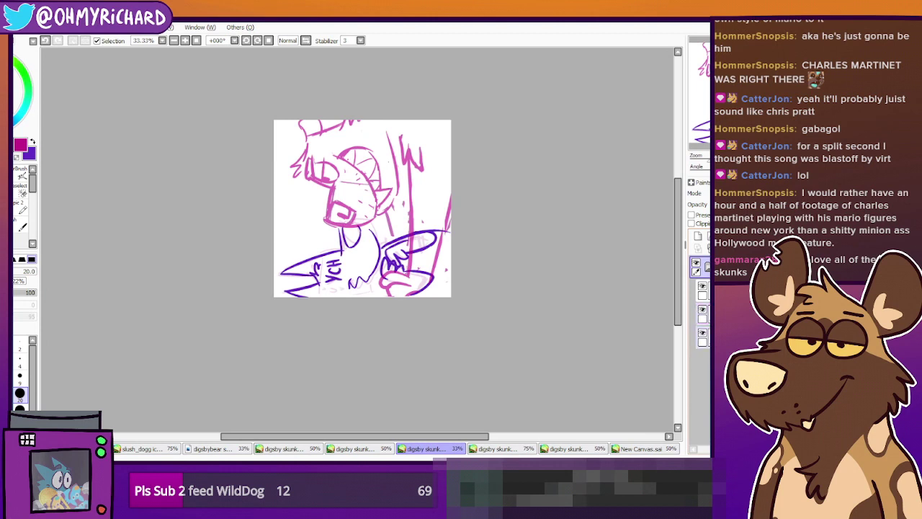
Try the grouped bear and YCH sketch in different quarter-turn orientations, ending with it upright
key("ctrl+y")
key("ctrl+z")
key("ctrl+y")
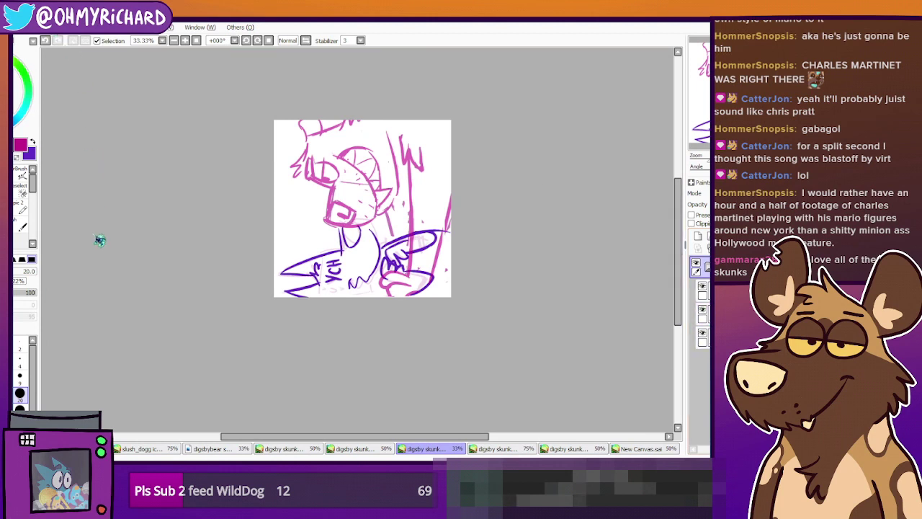
key("ctrl+z")
key("ctrl+z")
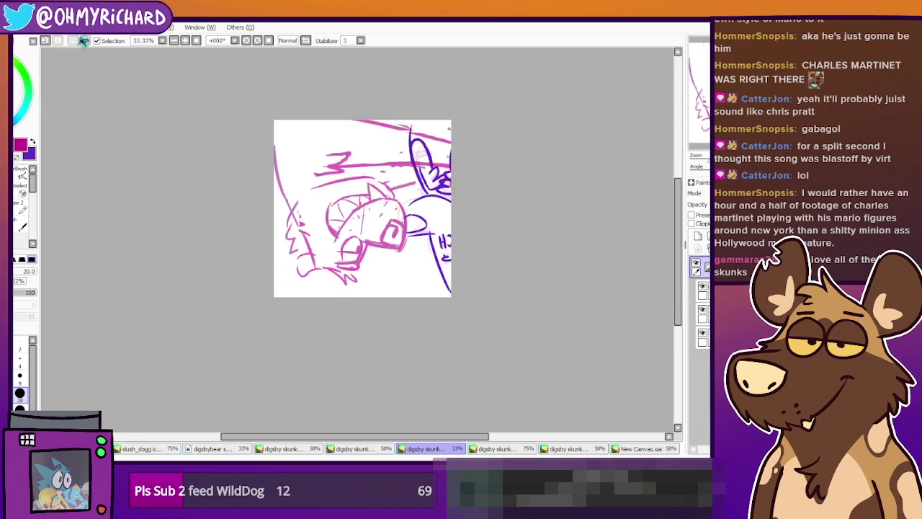
key("ctrl+y")
key("ctrl+z")
key("ctrl+z")
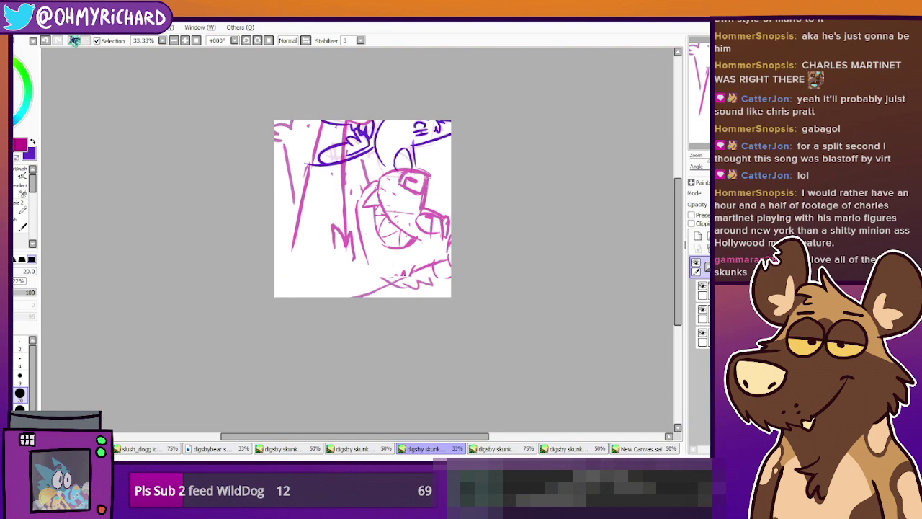
key("ctrl+y")
key("ctrl+z")
key("ctrl+z")
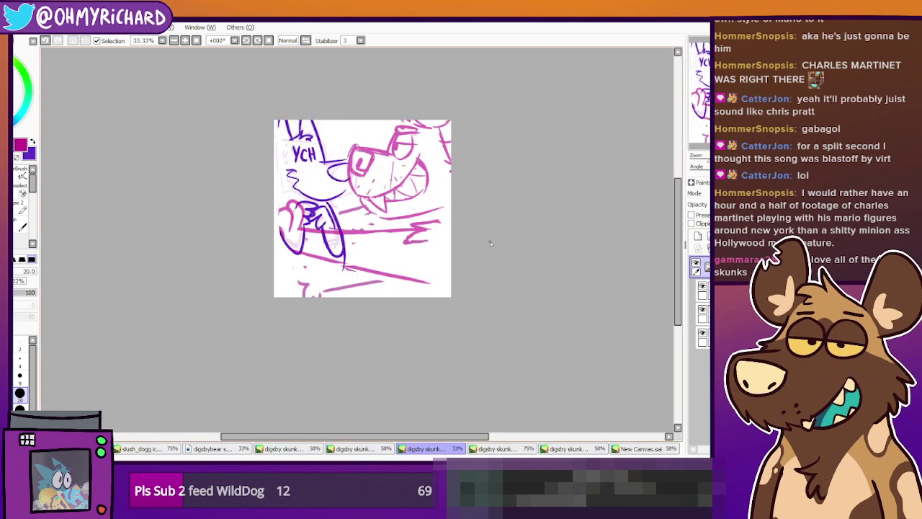
key("ctrl+y")
key("ctrl+z")
key("ctrl+y")
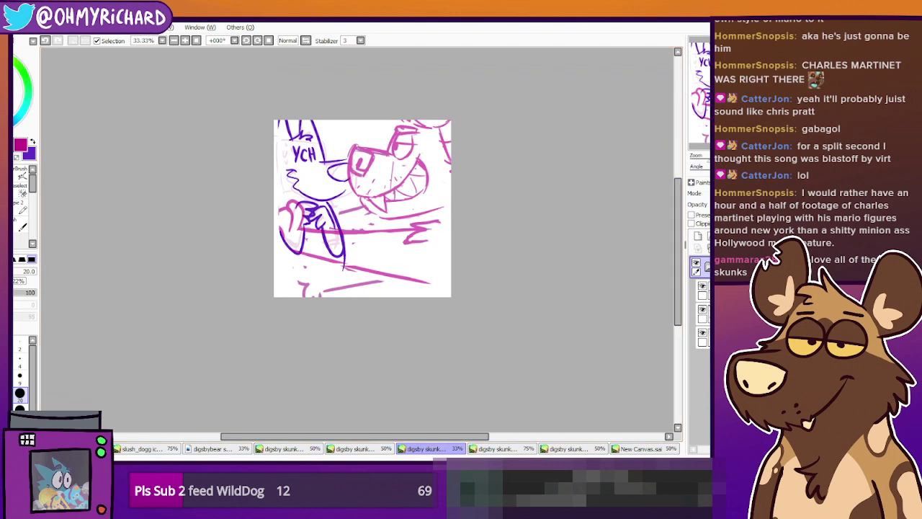
key("ctrl+z")
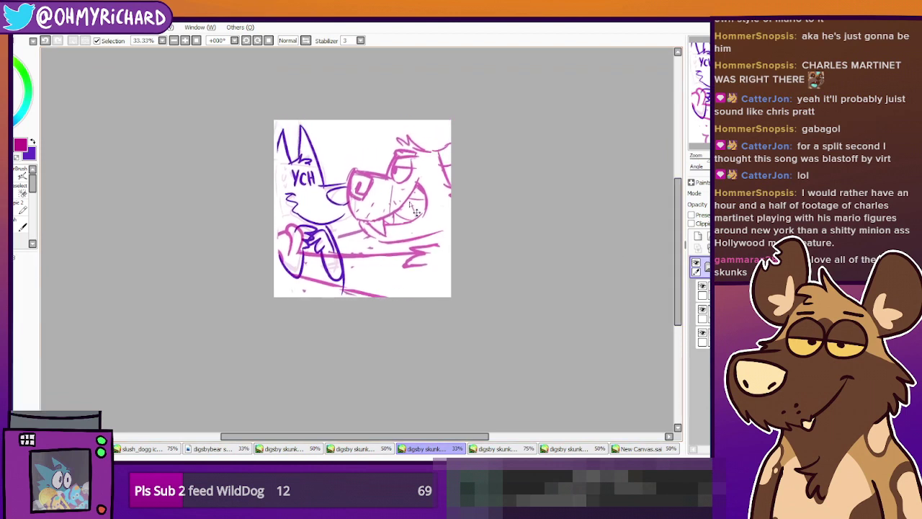
Try shifting the upright grouped sketch slightly up and toward the canvas's left edge, and undo back to its sideways orientation
left_click_drag(408, 202, 405, 198)
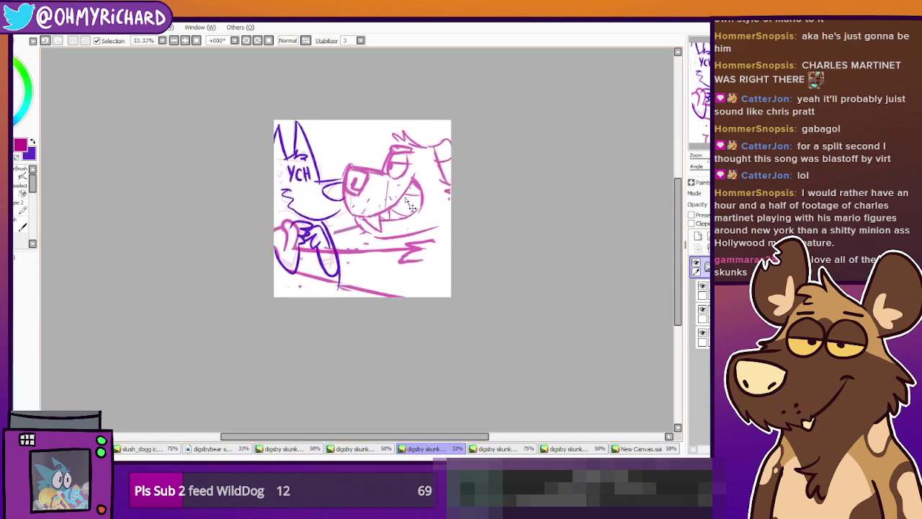
key("ctrl+z")
key("ctrl+y")
key("ctrl+y")
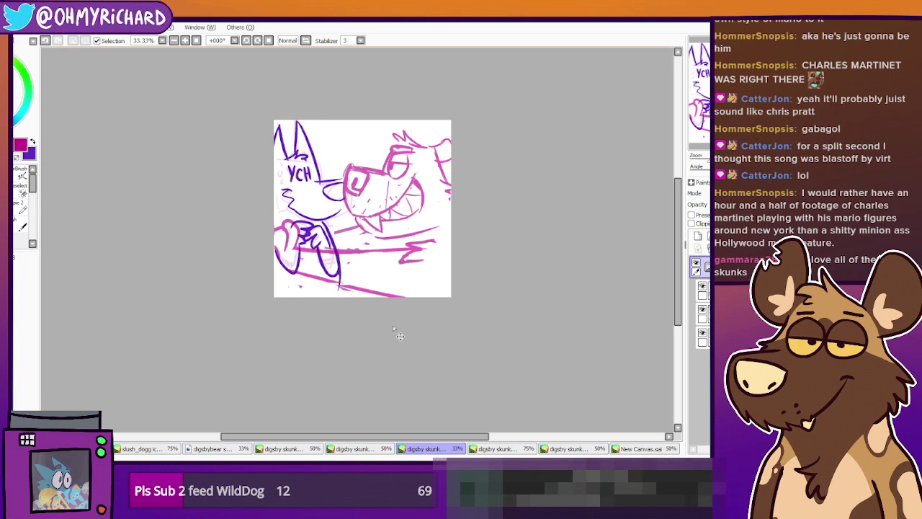
key("ctrl+z")
key("ctrl+z")
key("ctrl+z")
key("ctrl+z")
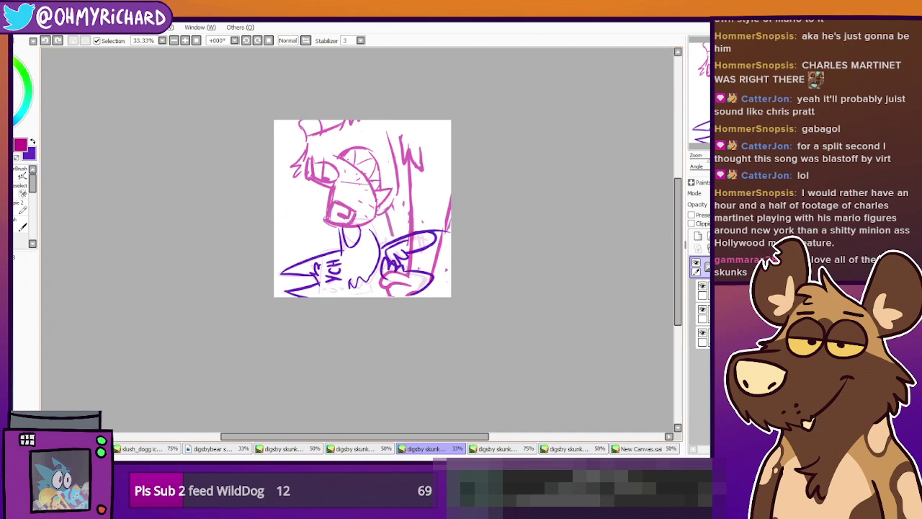
Review the other open skunk bear sketches one after another, ending on the bear hugging the pink YCH character
left_click(27, 176)
scroll(277, 190, "up", 1)
left_click_drag(393, 213, 330, 230)
scroll(329, 229, "down", 1)
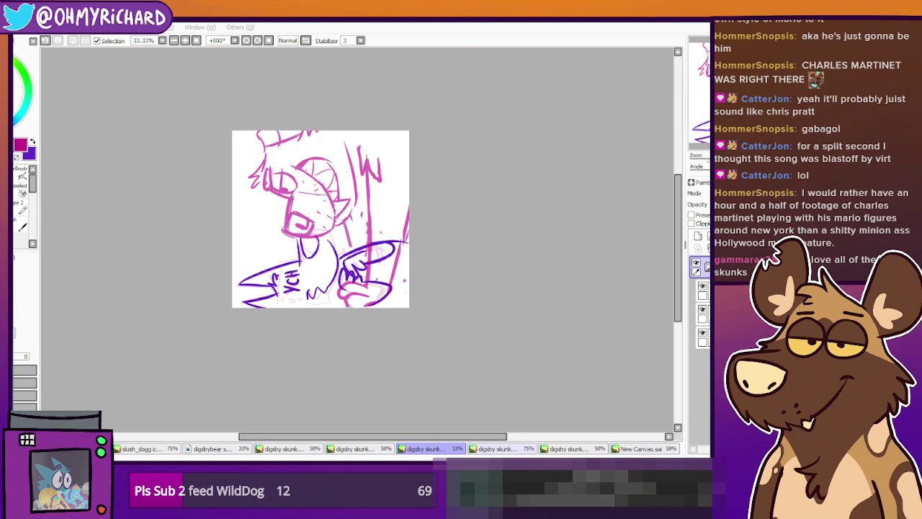
left_click(504, 448)
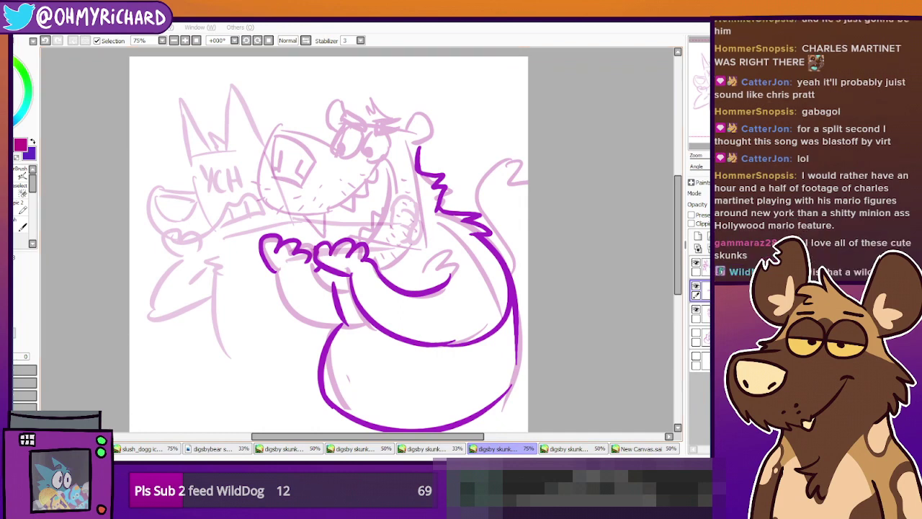
left_click(441, 450)
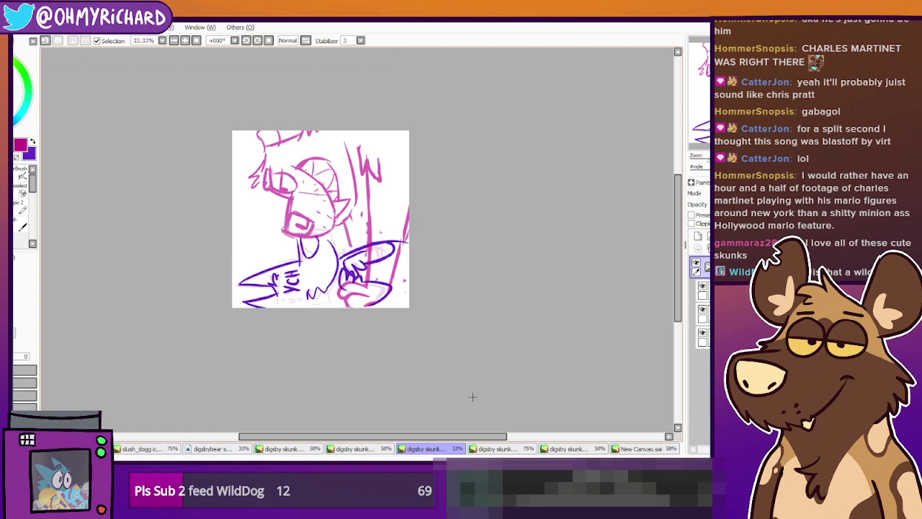
scroll(425, 319, "up", 1)
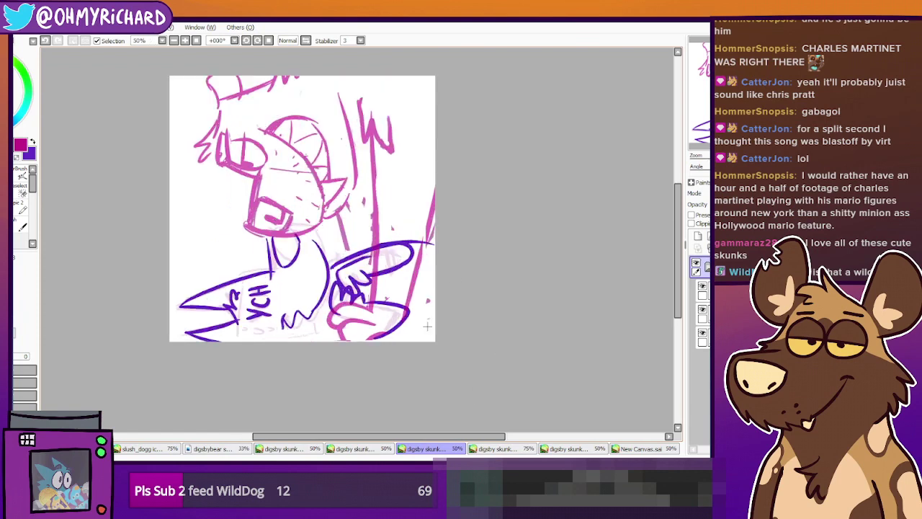
left_click(367, 451)
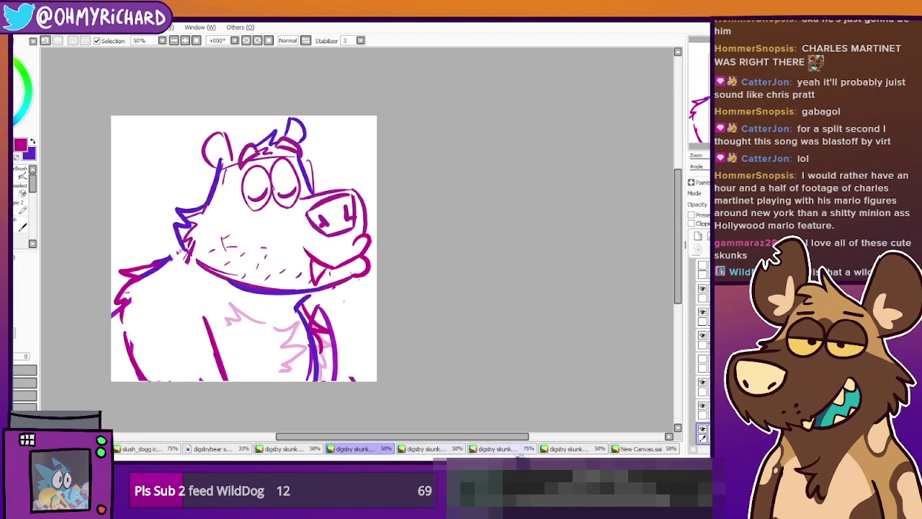
left_click(527, 454)
left_click(566, 449)
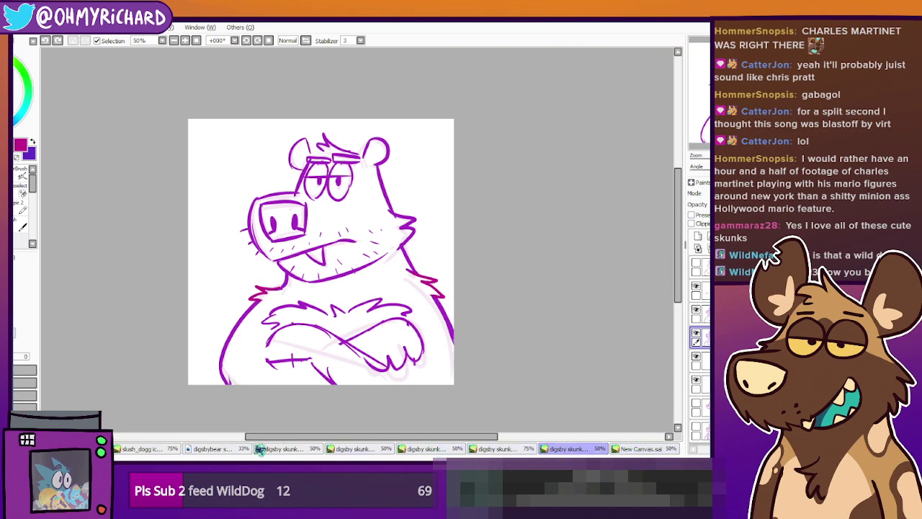
left_click(292, 451)
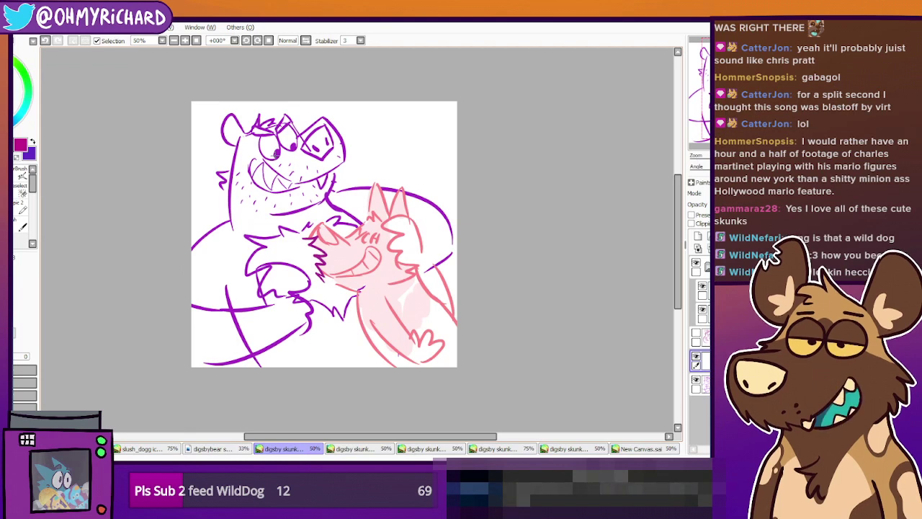
In the hugging bear sketch, make the lowest visible layer active and switch to the size 20 brush
key("Page_Up")
left_click_drag(702, 121, 697, 109)
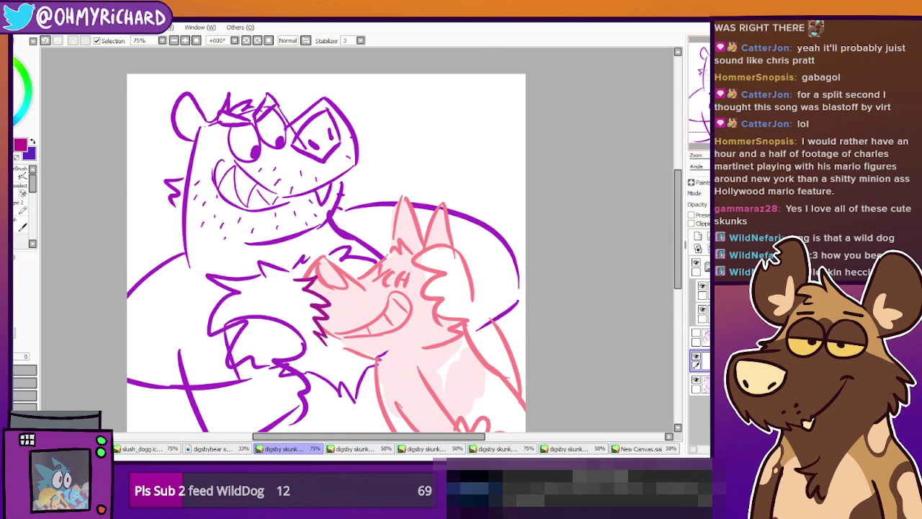
left_click_drag(331, 252, 356, 259)
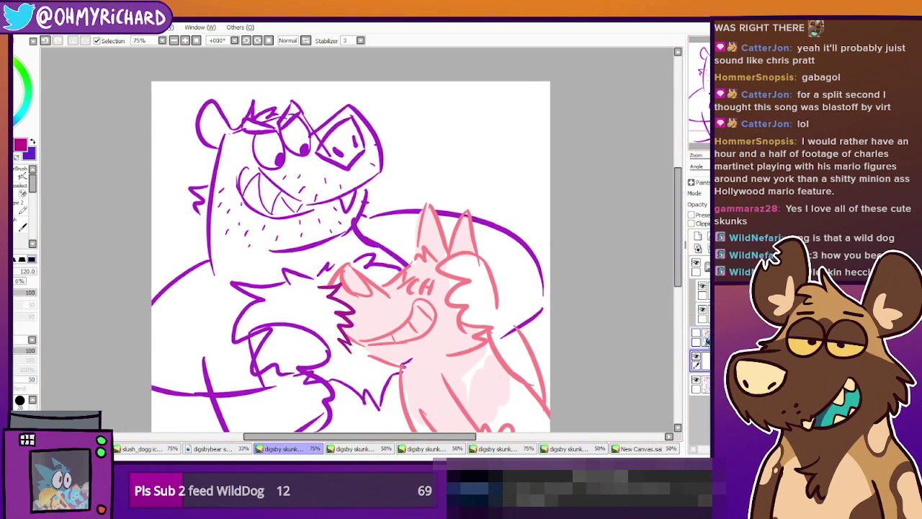
left_click(706, 384)
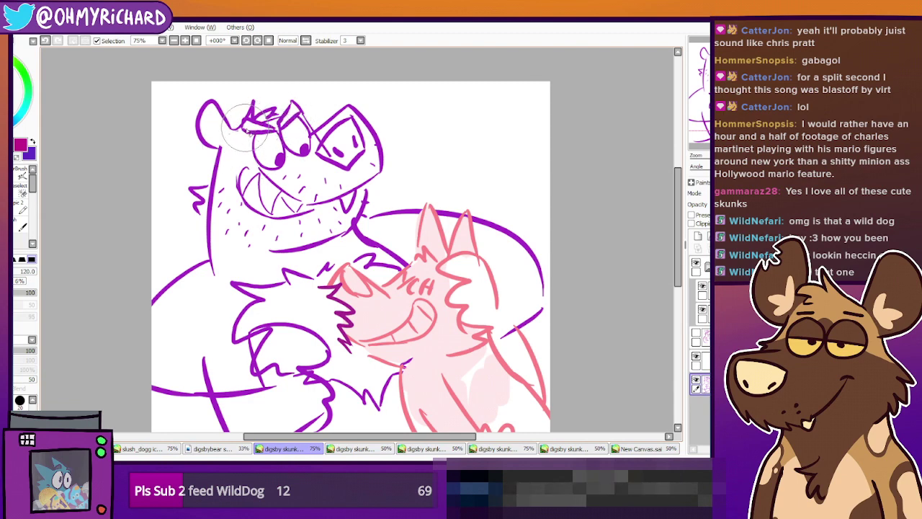
left_click(16, 189)
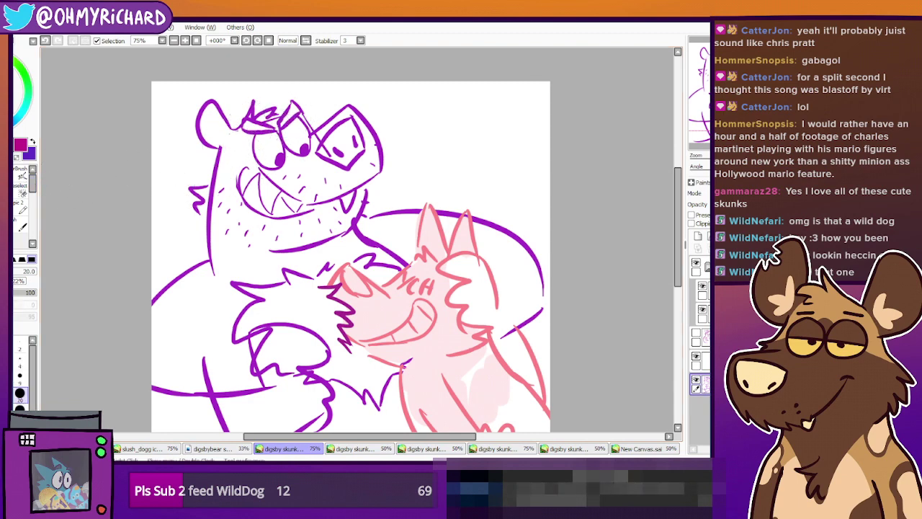
mouse_move(404, 310)
left_mouse_down()
mouse_move(405, 228)
mouse_move(415, 270)
left_mouse_up()
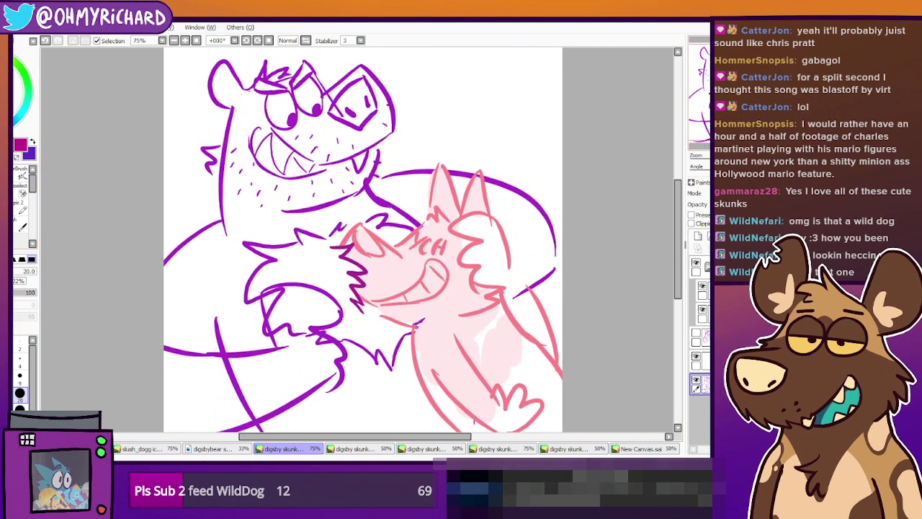
Go through the open bear sketches and the coloured digsbybear artwork again, ending on the slush_dogg icon sketch
left_click(353, 449)
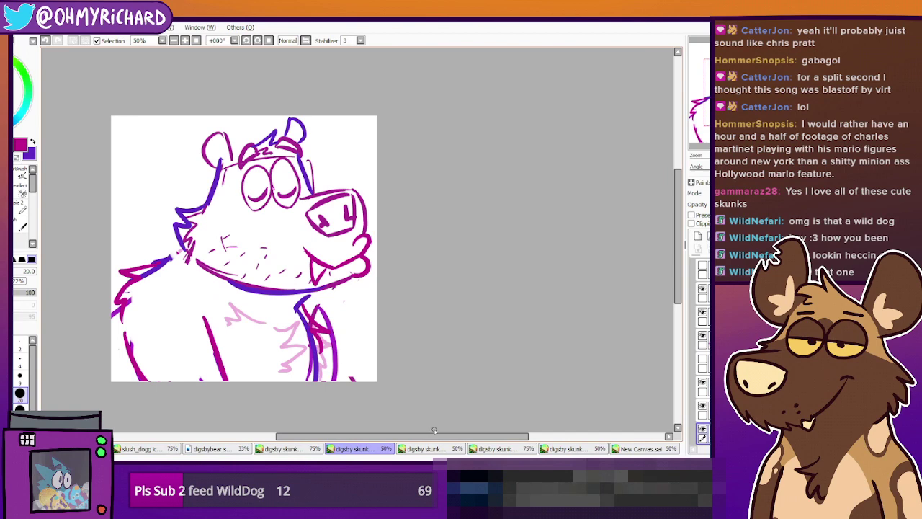
left_click(196, 468)
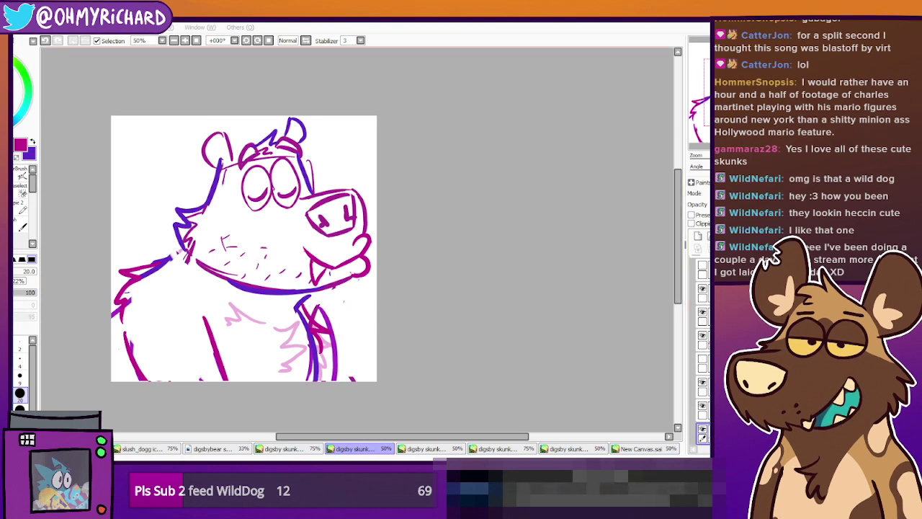
left_click(569, 448)
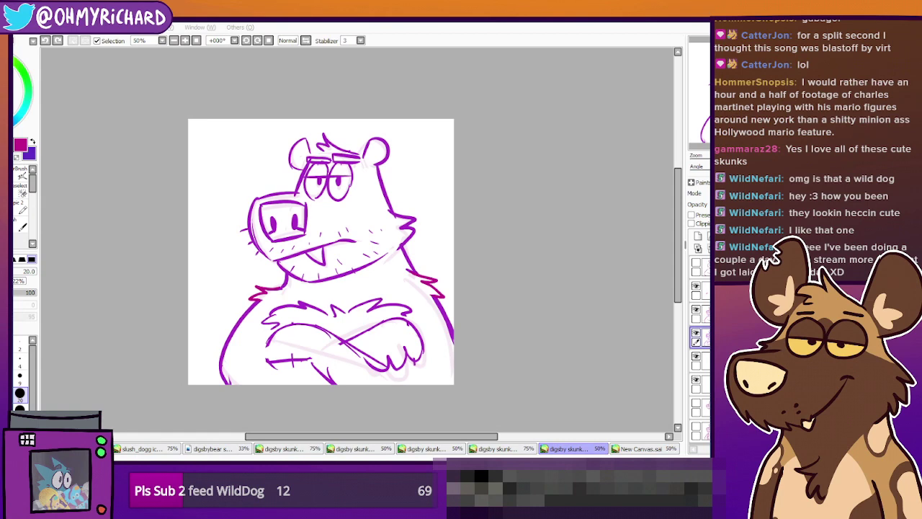
left_click(241, 453)
left_click(279, 451)
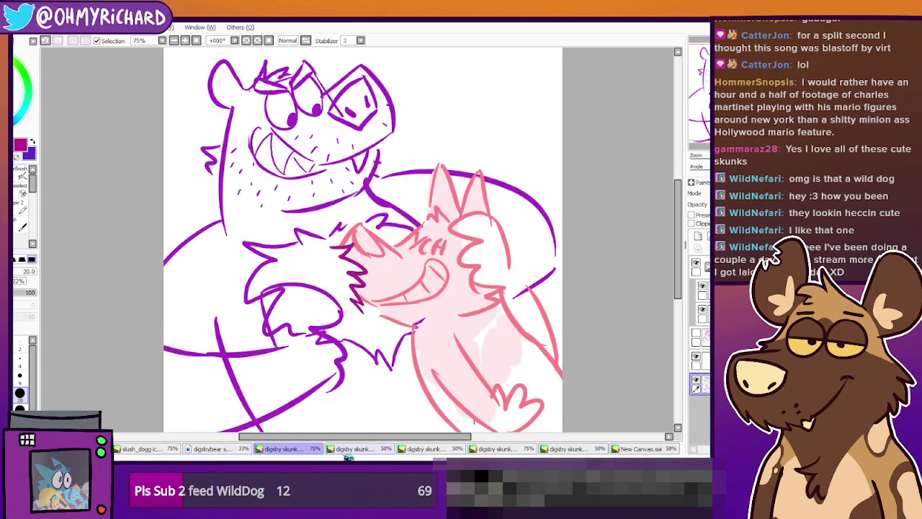
left_click(350, 450)
left_click(425, 451)
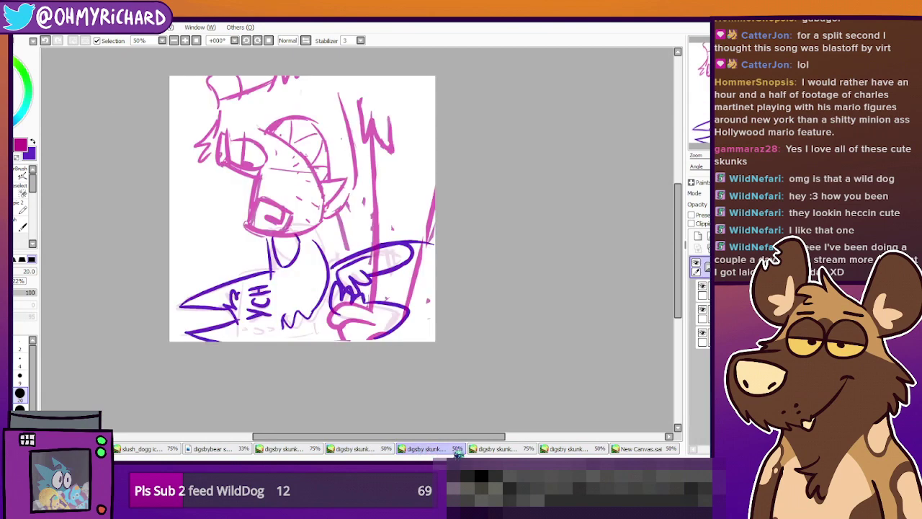
left_click(504, 451)
left_click(567, 452)
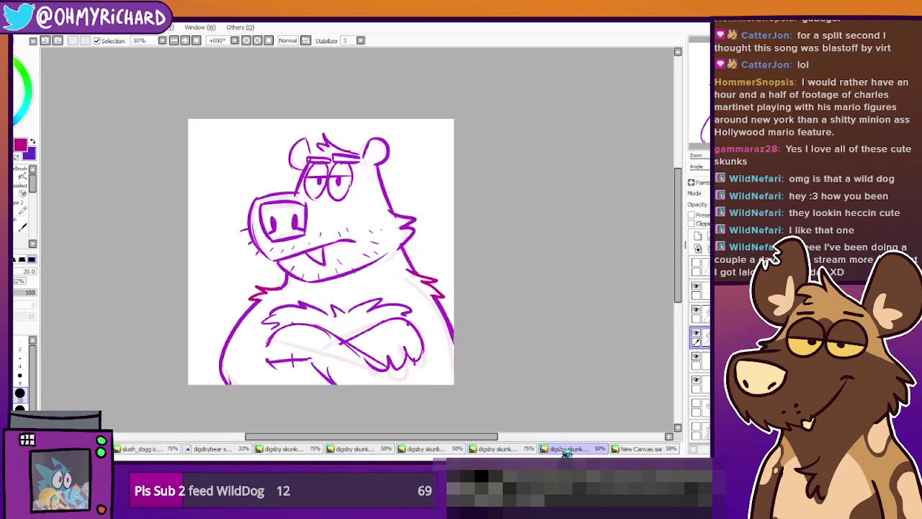
left_click(175, 450)
left_click(234, 449)
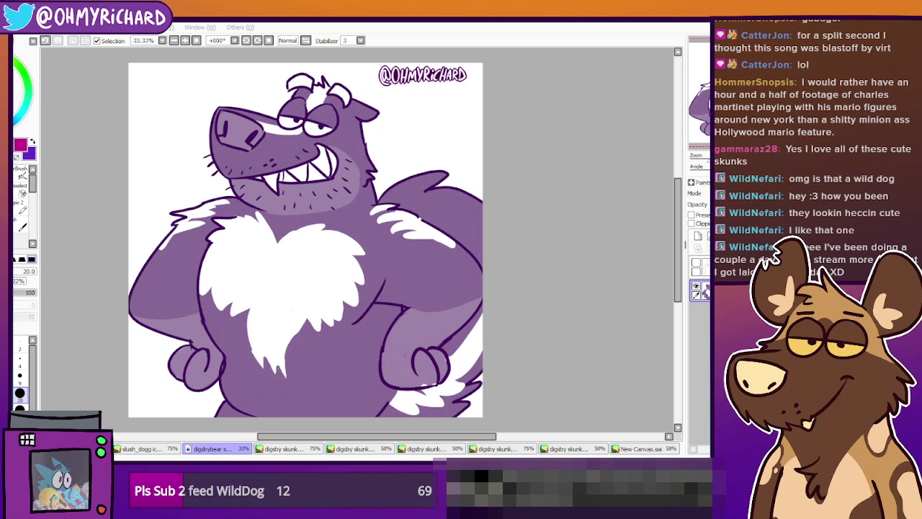
left_click(154, 448)
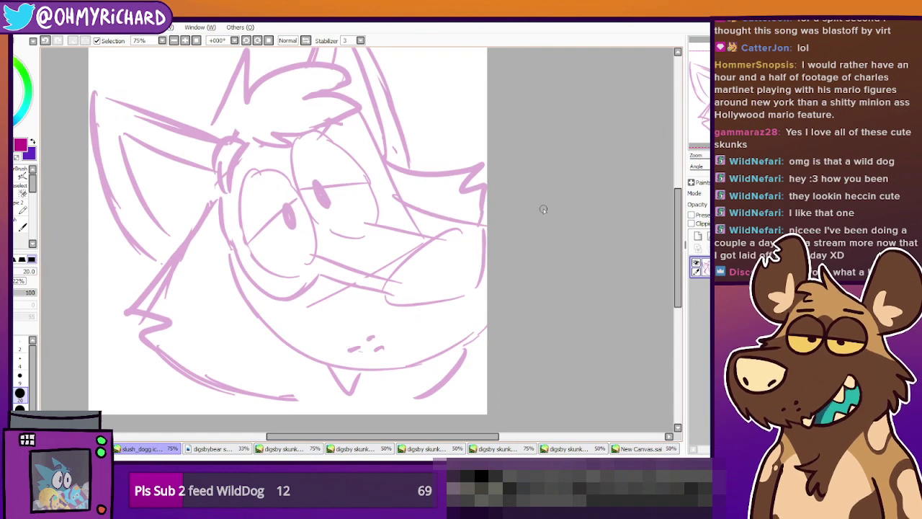
Check the dog head sketch layer by toggling its visibility, and lower the layer's opacity
left_click(697, 264)
left_click(697, 263)
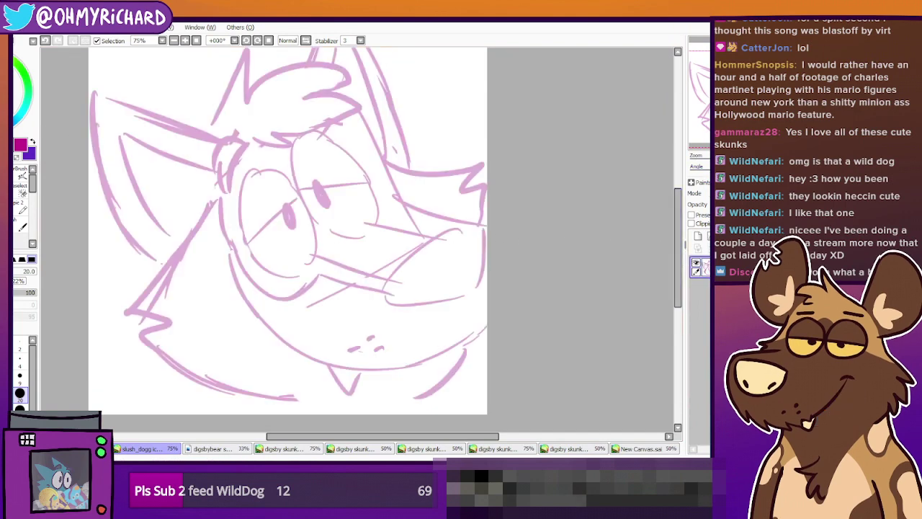
left_click_drag(742, 205, 729, 205)
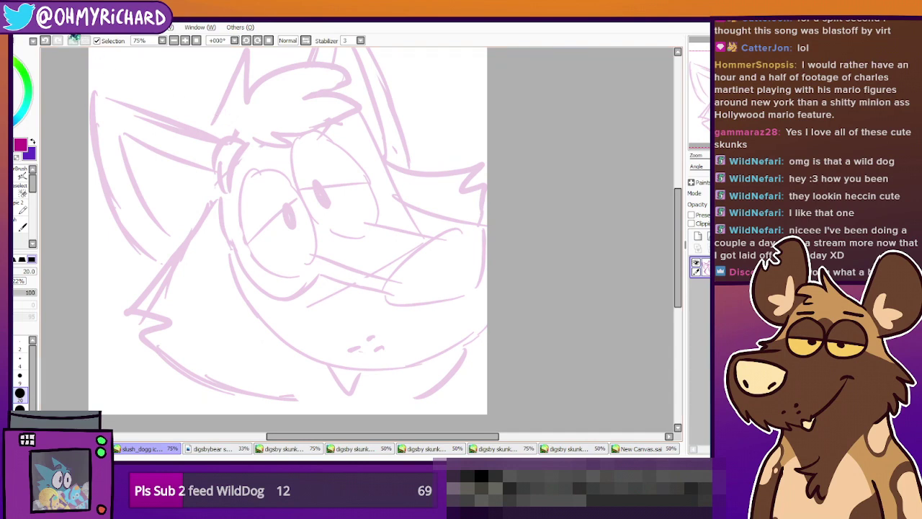
Scale the faded dog head sketch down and shift it toward the canvas centre so the whole head fits
key("ctrl+t")
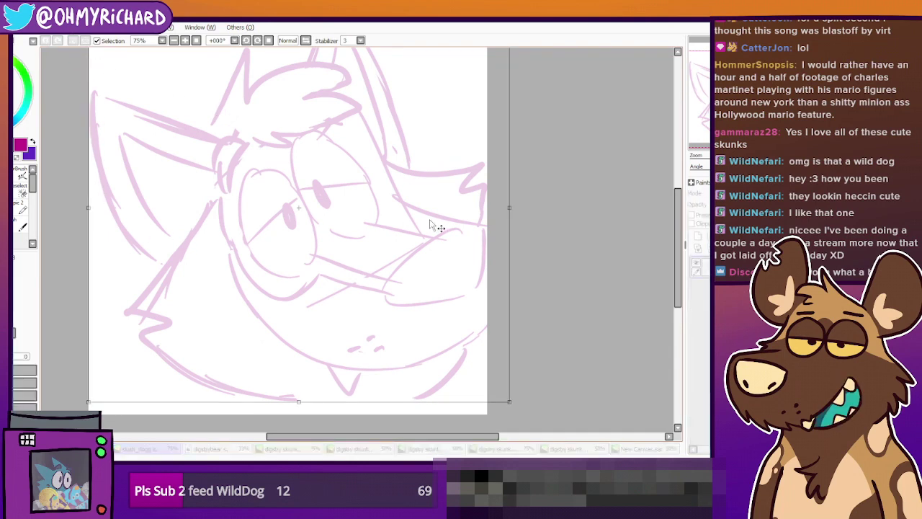
scroll(437, 226, "down", 4)
scroll(419, 291, "up", 3)
left_click_drag(452, 347, 414, 307)
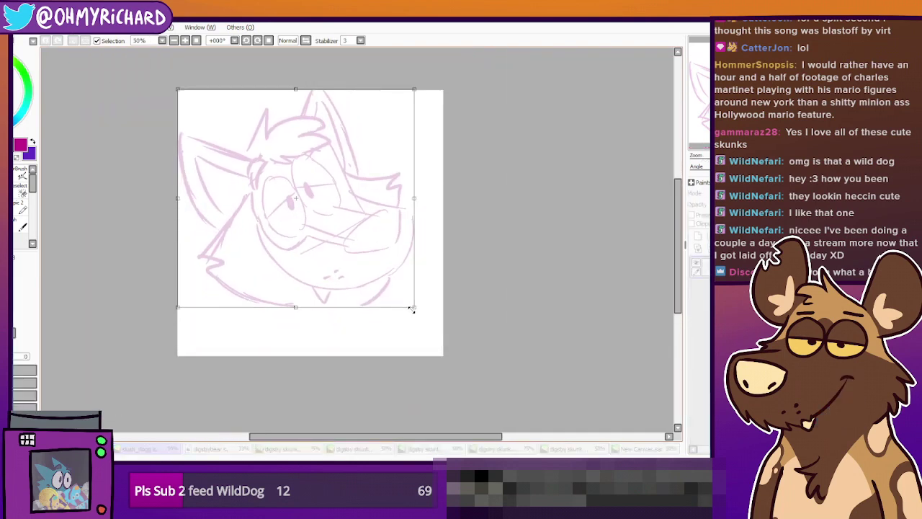
left_click_drag(354, 266, 368, 281)
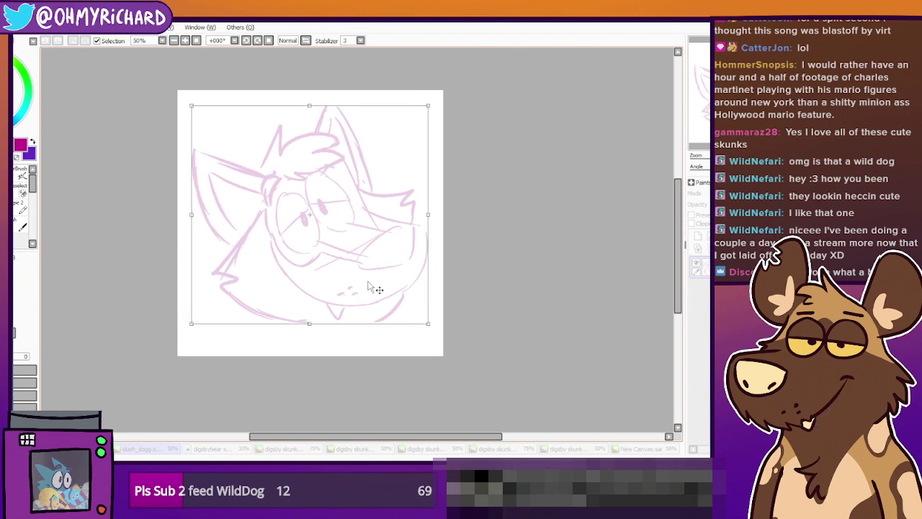
scroll(367, 281, "up", 1)
key("Return")
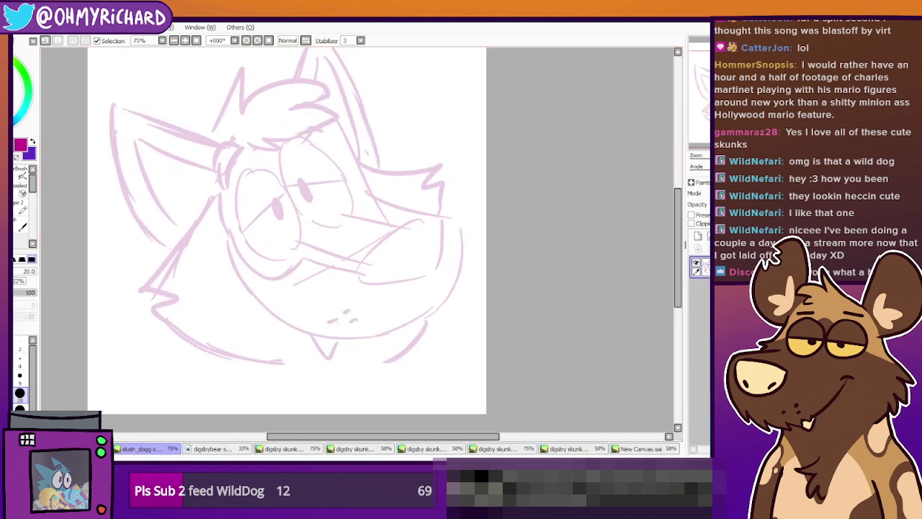
Add a new layer over the faded dog sketch and block in the boxy head with side, top and cheek construction lines in magenta
key("e")
left_click_drag(291, 265, 292, 273)
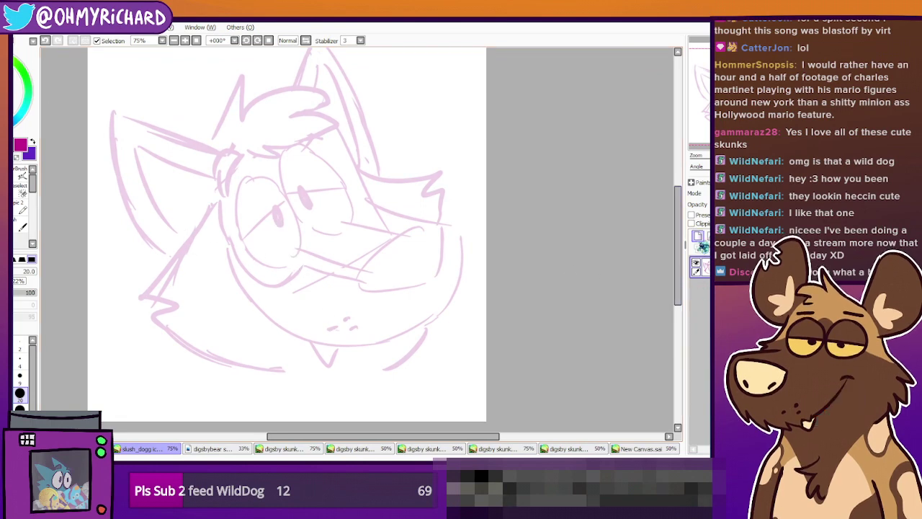
left_click(697, 237)
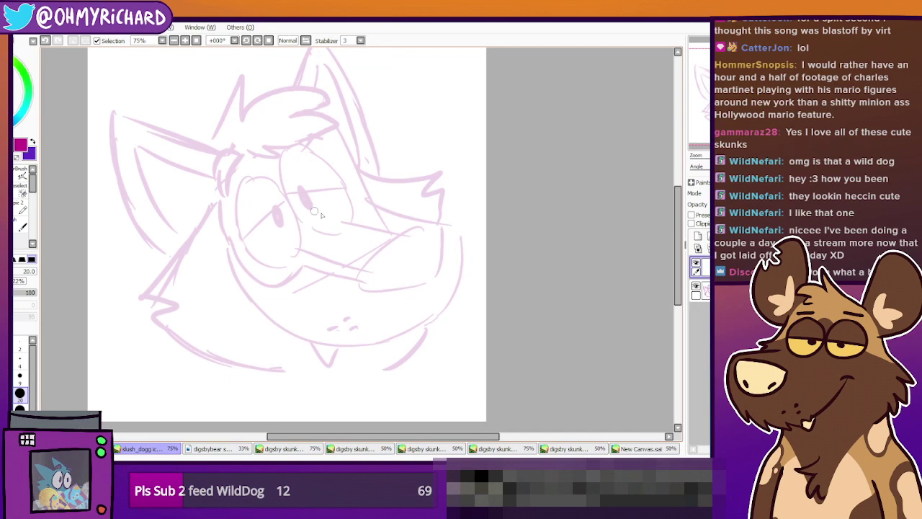
left_click_drag(338, 118, 370, 240)
key("ctrl+z")
left_click_drag(339, 121, 365, 260)
key("ctrl+z")
left_click_drag(340, 126, 366, 238)
mouse_move(187, 160)
left_mouse_down()
mouse_move(210, 301)
mouse_move(342, 271)
left_mouse_up()
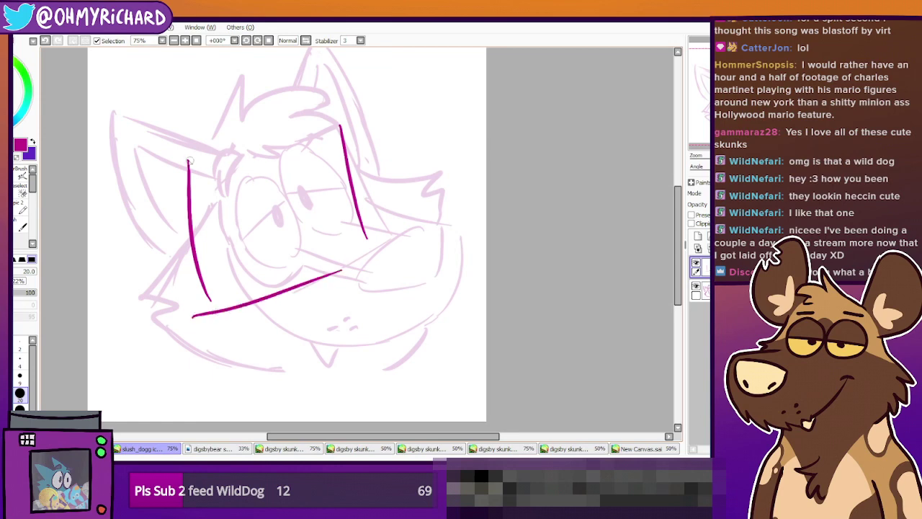
left_click_drag(186, 161, 326, 132)
Draw the muzzle's outline, from the bridge at the brow around the rounded snout and back up to the cheek
left_click_drag(339, 193, 434, 222)
key("ctrl+z")
left_click_drag(350, 193, 448, 223)
left_click_drag(234, 253, 367, 347)
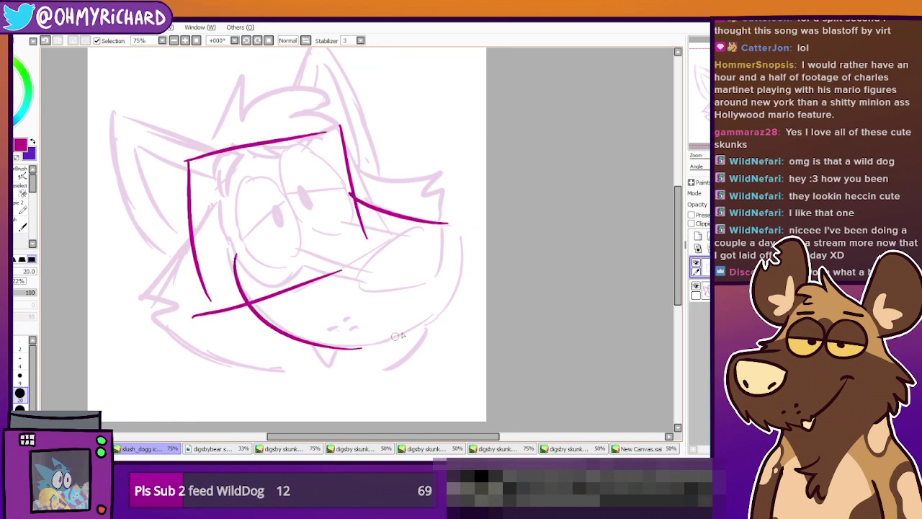
key("ctrl+z")
mouse_move(242, 247)
left_mouse_down()
mouse_move(387, 340)
mouse_move(450, 276)
left_mouse_up()
key("ctrl+z")
mouse_move(453, 225)
left_mouse_down()
mouse_move(421, 333)
mouse_move(452, 234)
left_mouse_up()
key("ctrl+z")
key("ctrl+z")
mouse_move(381, 340)
left_mouse_down()
mouse_move(397, 337)
mouse_move(454, 232)
mouse_move(373, 337)
mouse_move(423, 317)
left_mouse_up()
key("ctrl+z")
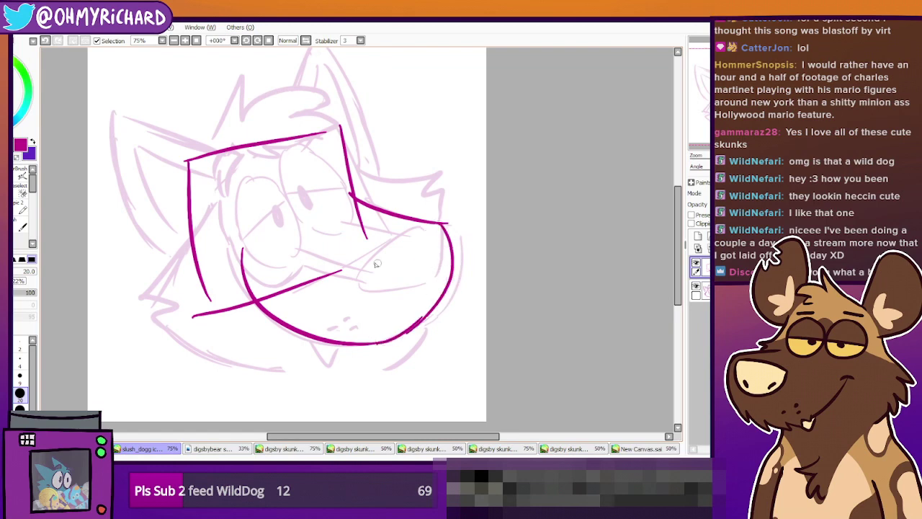
Draw the large pointed nose shape inside the front of the muzzle
left_click_drag(420, 228, 347, 280)
key("ctrl+z")
mouse_move(418, 230)
left_mouse_down()
mouse_move(344, 283)
mouse_move(411, 292)
mouse_move(428, 241)
left_mouse_up()
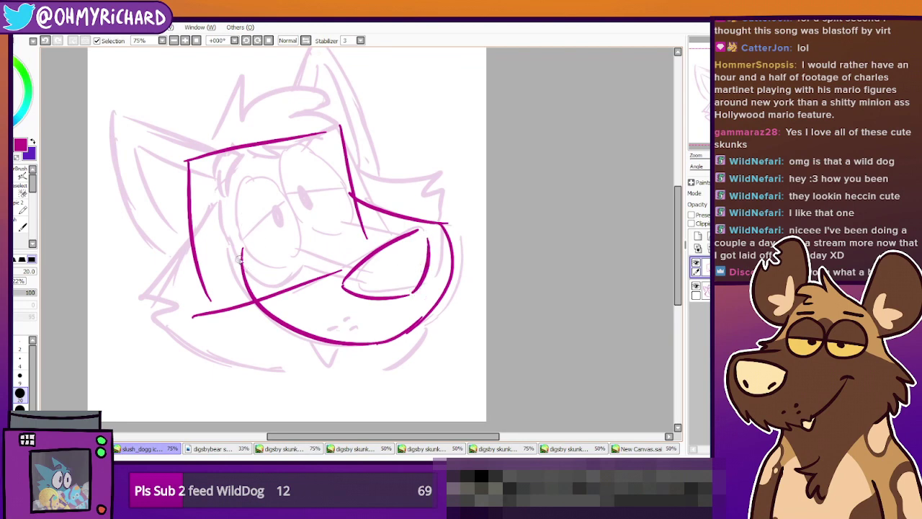
Draw the open grin behind the muzzle, curving from the raised mouth corner down along the lower jaw
left_click_drag(230, 262, 271, 342)
key("ctrl+z")
left_click_drag(242, 248, 279, 359)
key("ctrl+z")
left_click_drag(219, 249, 299, 346)
key("ctrl+z")
mouse_move(242, 252)
left_mouse_down()
mouse_move(221, 253)
mouse_move(301, 362)
left_mouse_up()
left_click_drag(243, 251, 318, 348)
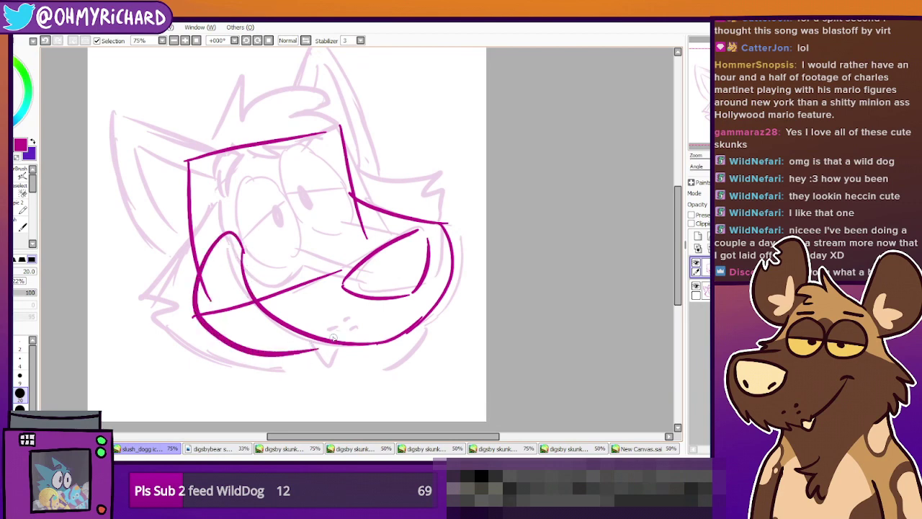
Add jagged upper teeth at the mouth corner and a pointed fang under the front of the muzzle
mouse_move(225, 241)
left_mouse_down()
mouse_move(215, 267)
mouse_move(253, 303)
left_mouse_up()
mouse_move(309, 334)
left_mouse_down()
mouse_move(336, 364)
mouse_move(326, 361)
mouse_move(343, 338)
left_mouse_up()
key("ctrl+z")
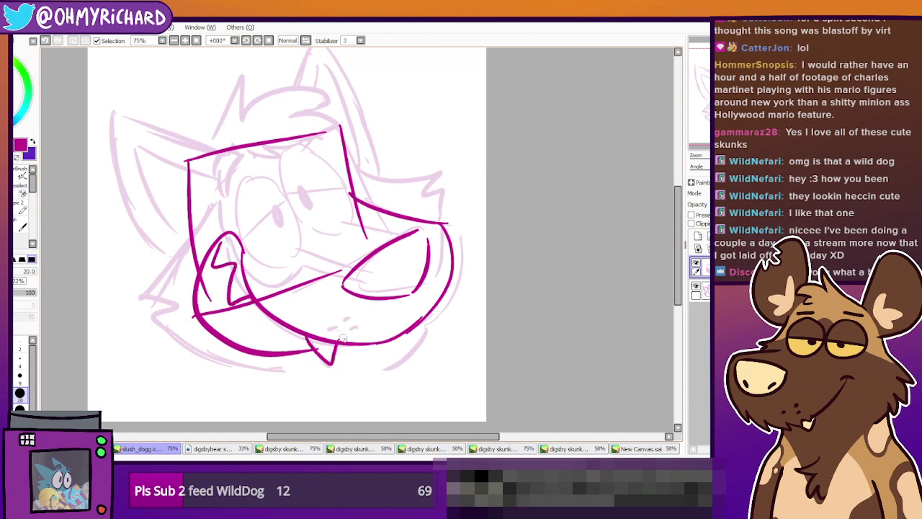
Draw the lower teeth and the tongue line inside the open mouth, and add small whisker dots on the muzzle
left_click_drag(204, 324, 259, 348)
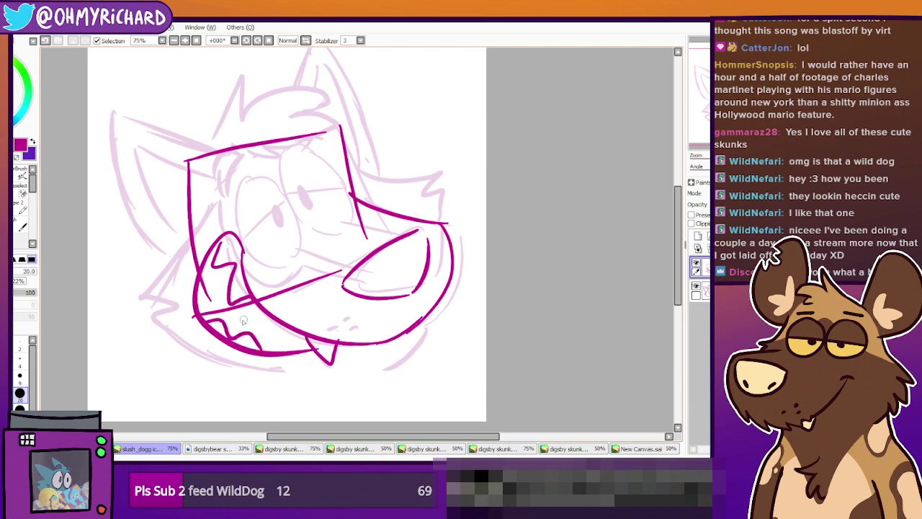
key("ctrl+z")
mouse_move(199, 295)
left_mouse_down()
mouse_move(221, 302)
mouse_move(282, 360)
left_mouse_up()
key("ctrl+z")
mouse_move(228, 323)
left_mouse_down()
mouse_move(247, 351)
mouse_move(229, 331)
mouse_move(281, 364)
left_mouse_up()
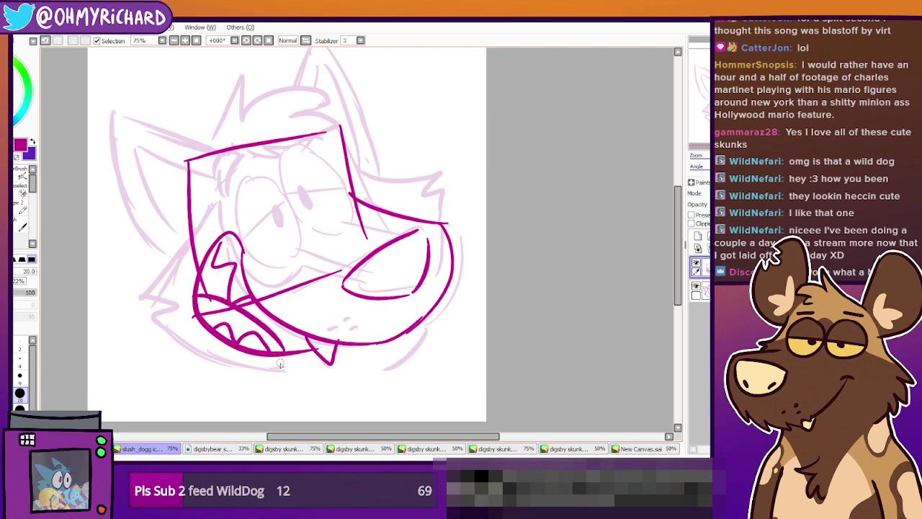
key("ctrl+z")
mouse_move(225, 343)
left_mouse_down()
mouse_move(259, 352)
mouse_move(245, 346)
mouse_move(259, 344)
mouse_move(207, 324)
mouse_move(217, 343)
left_mouse_up()
key("ctrl+z")
key("ctrl+z")
key("ctrl+z")
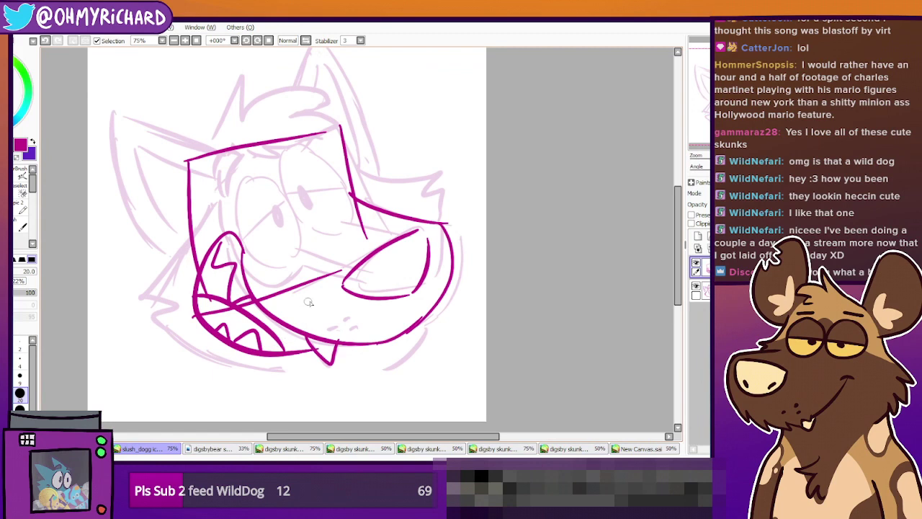
left_click_drag(391, 313, 353, 332)
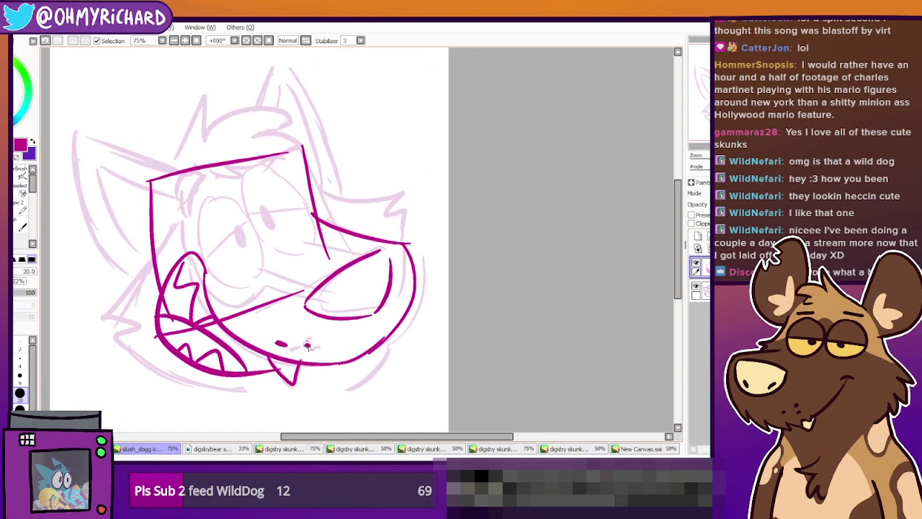
left_click_drag(325, 298, 351, 325)
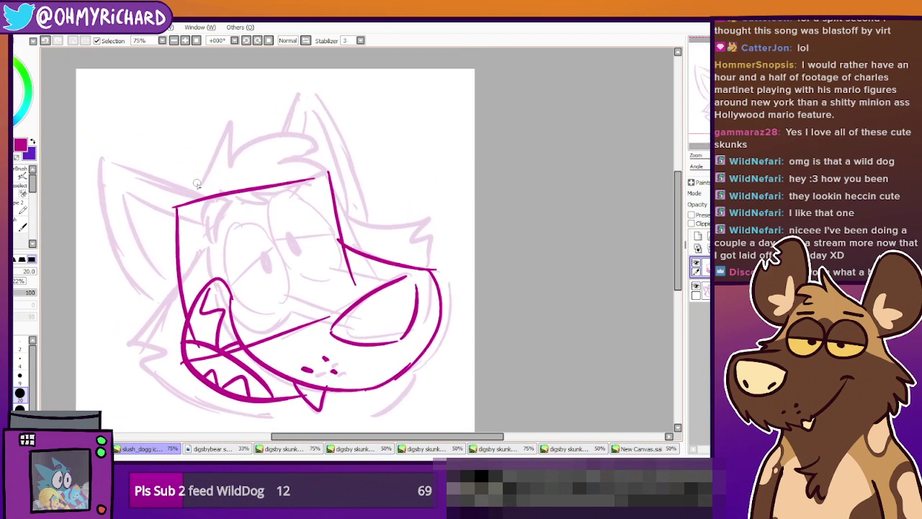
Draw the spiky cheek fur beside the open mouth, extending outward past the rough sketch and down below the jaw
left_click_drag(364, 286, 378, 208)
left_click_drag(185, 168, 125, 268)
key("ctrl+z")
mouse_move(185, 190)
left_mouse_down()
mouse_move(132, 266)
mouse_move(115, 267)
mouse_move(150, 286)
mouse_move(189, 330)
left_mouse_up()
key("ctrl+z")
key("ctrl+z")
mouse_move(183, 184)
left_mouse_down()
mouse_move(142, 276)
mouse_move(209, 328)
left_mouse_up()
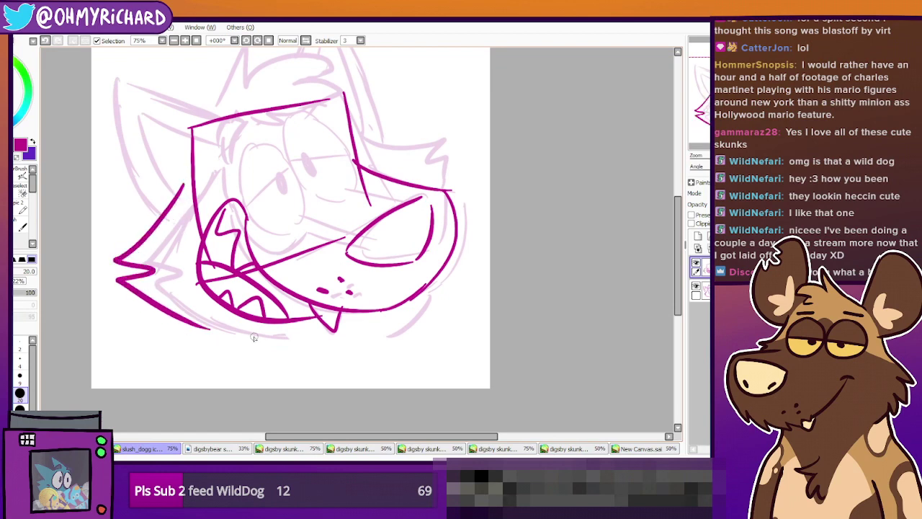
key("ctrl+z")
key("ctrl+z")
mouse_move(180, 174)
left_mouse_down()
mouse_move(137, 275)
mouse_move(170, 328)
mouse_move(220, 341)
left_mouse_up()
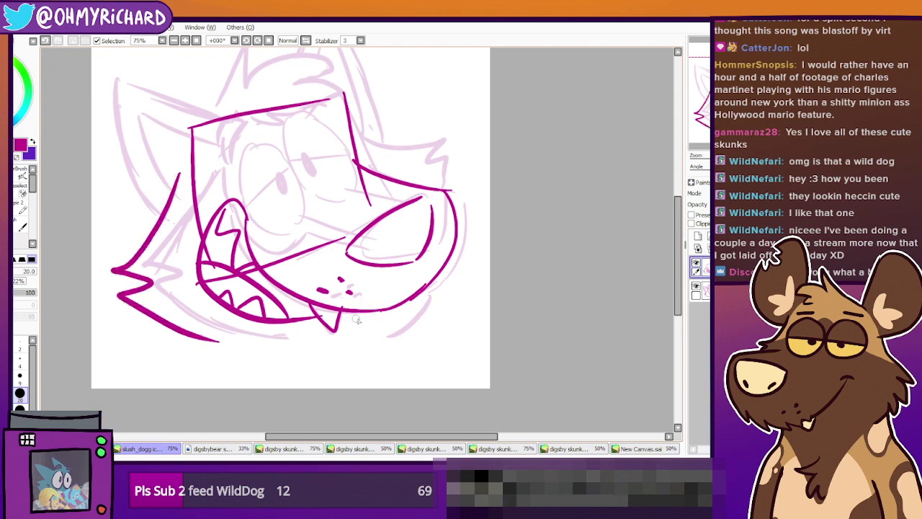
Draw a short curved fur stroke on the far side of the face, below the front of the muzzle
left_click_drag(398, 311, 328, 355)
key("ctrl+z")
left_click_drag(411, 302, 368, 349)
scroll(386, 351, "up", 2)
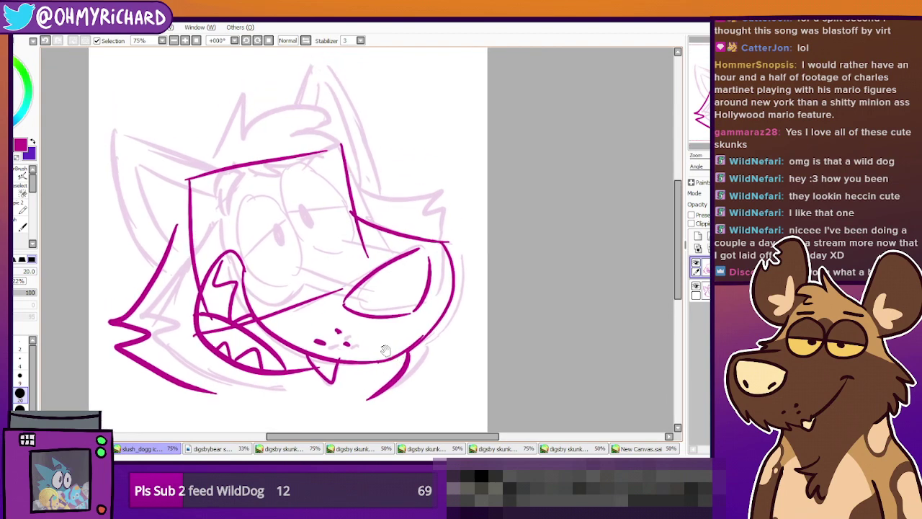
left_click_drag(329, 297, 369, 325)
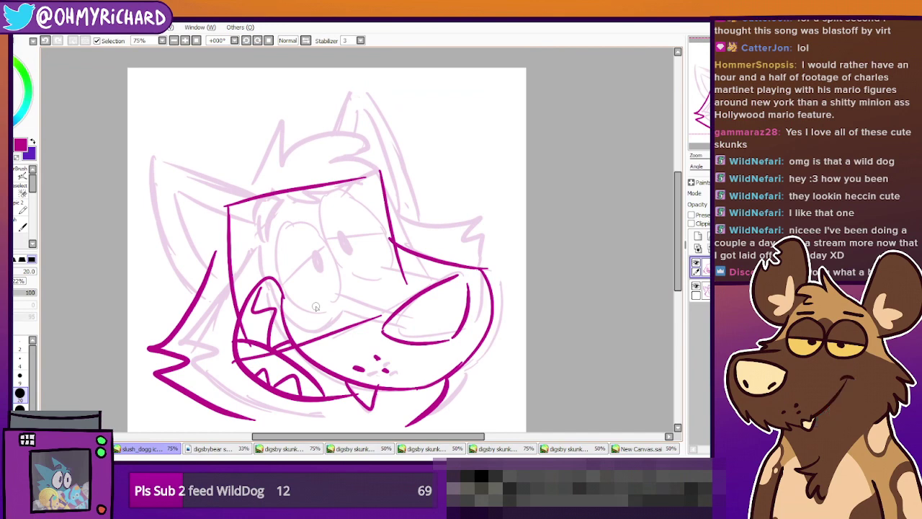
Check the line work by toggling the rough sketch layer's visibility, and add another new layer above the magenta line layer
left_click_drag(461, 274, 423, 236)
left_click(695, 287)
left_click(696, 287)
left_click(704, 290)
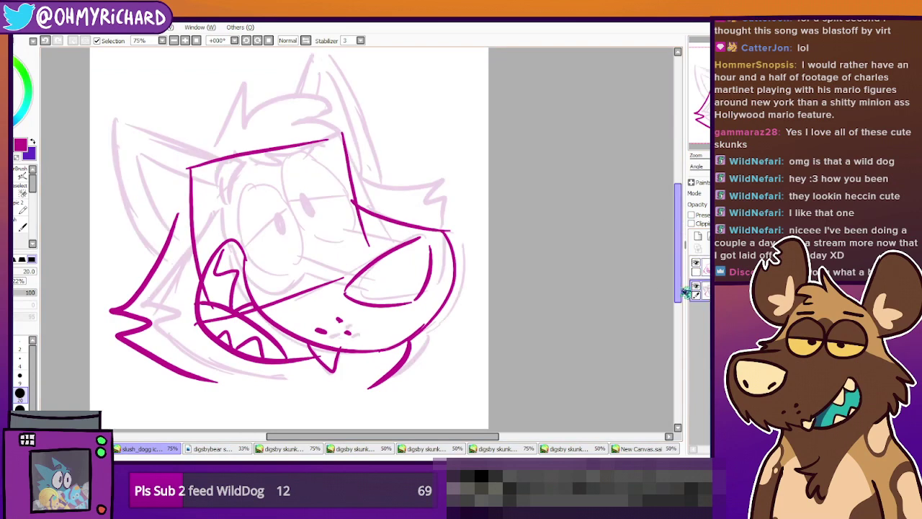
left_click(703, 268)
left_click(697, 237)
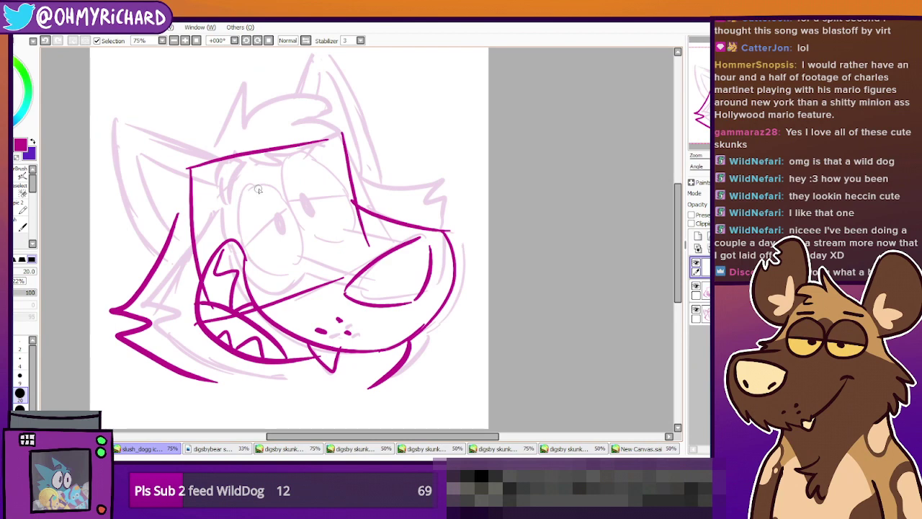
Draw two tilted oval eye outlines over the faint sketched eyes with the 20 px brush
left_click_drag(251, 185, 301, 283)
key("ctrl+z")
mouse_move(257, 185)
left_mouse_down()
mouse_move(302, 221)
mouse_move(264, 188)
mouse_move(242, 193)
mouse_move(290, 188)
mouse_move(268, 181)
mouse_move(309, 235)
mouse_move(293, 154)
mouse_move(308, 229)
mouse_move(302, 162)
left_mouse_up()
key("ctrl+z")
key("ctrl+z")
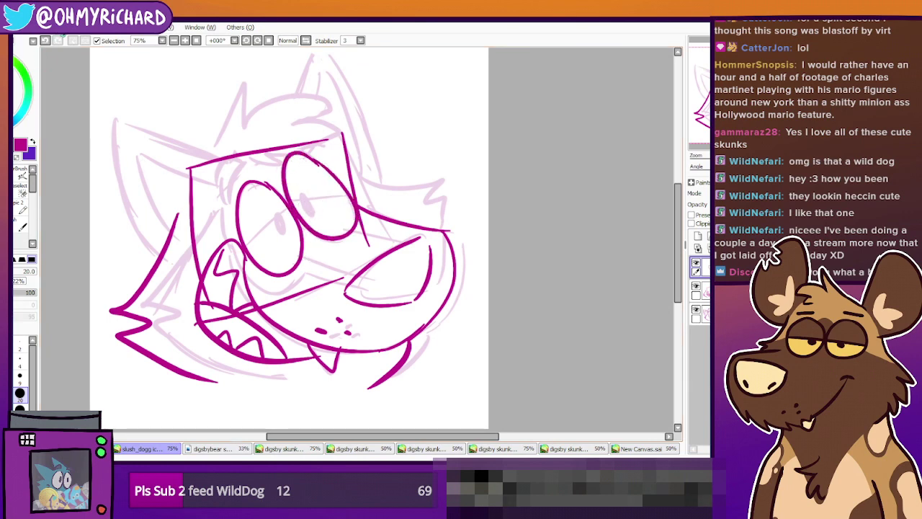
Transform the pair of eye outlines, shrinking them slightly, rotating them clockwise and repositioning them above the muzzle
key("ctrl+t")
left_click_drag(357, 276, 354, 272)
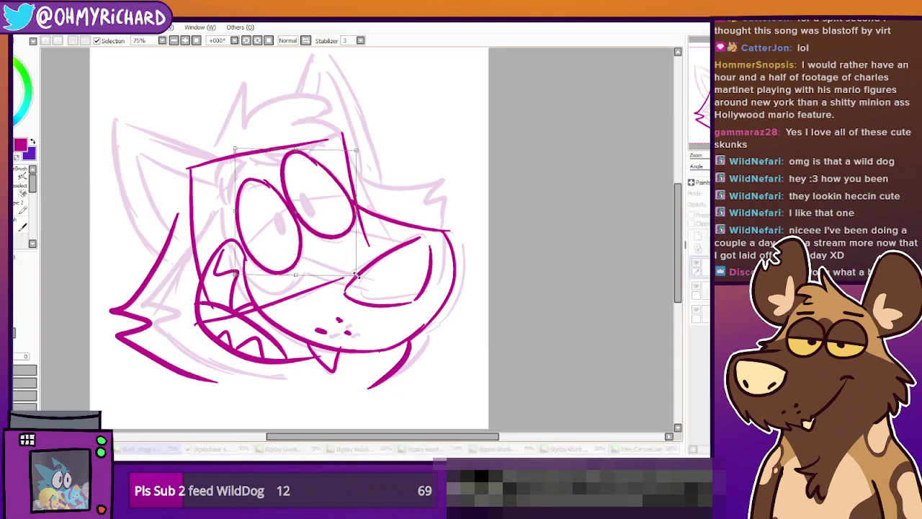
left_click_drag(369, 151, 381, 168)
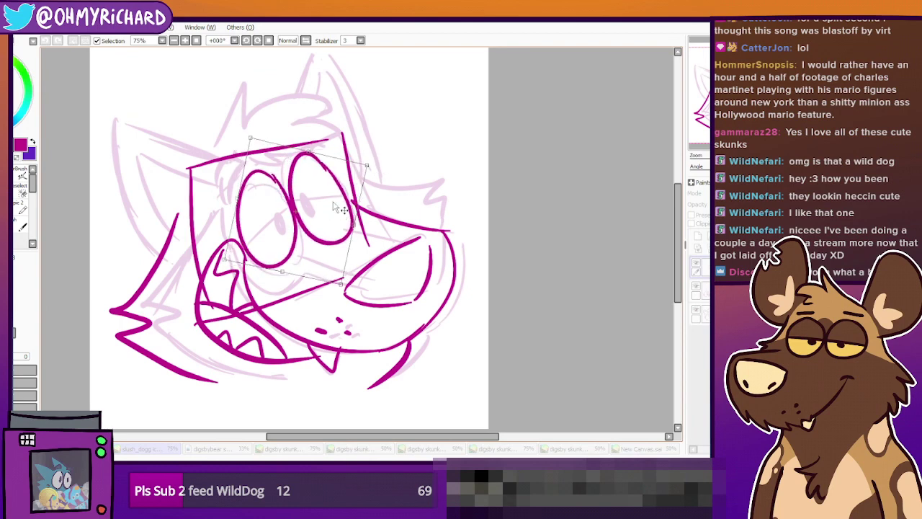
left_click_drag(249, 135, 252, 140)
left_click_drag(293, 187, 295, 193)
key("Return")
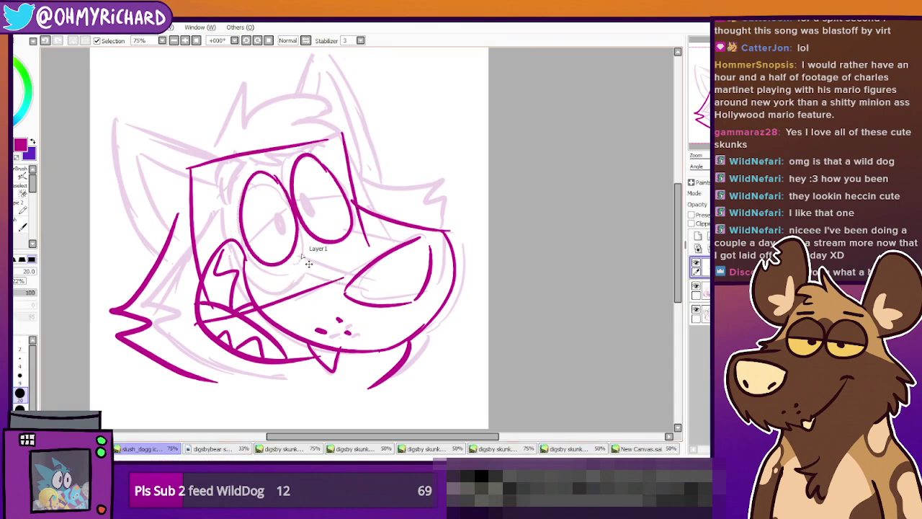
Erase the boxy head guide's vertical side and the stray guide line crossing the open mouth on the head line layer
left_click(265, 228, "ctrl+shift")
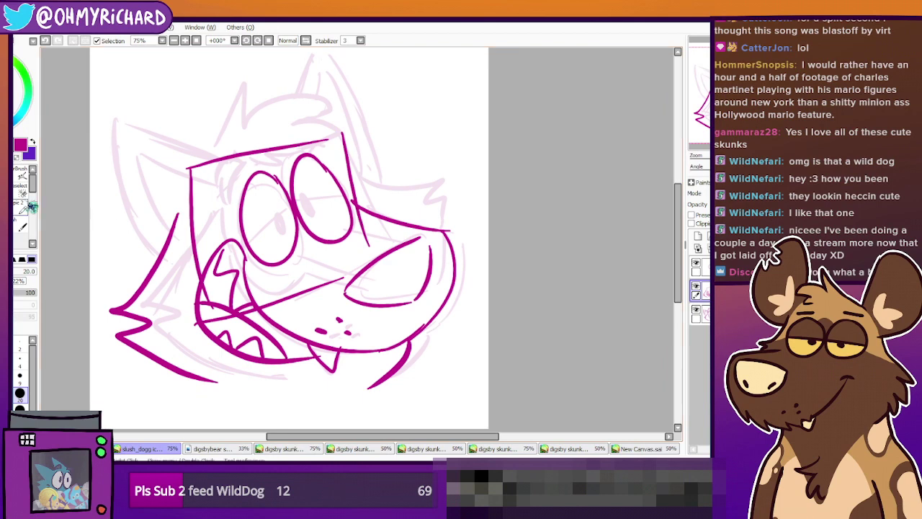
key("e")
mouse_move(204, 268)
left_mouse_down()
mouse_move(195, 274)
mouse_move(195, 218)
left_mouse_up()
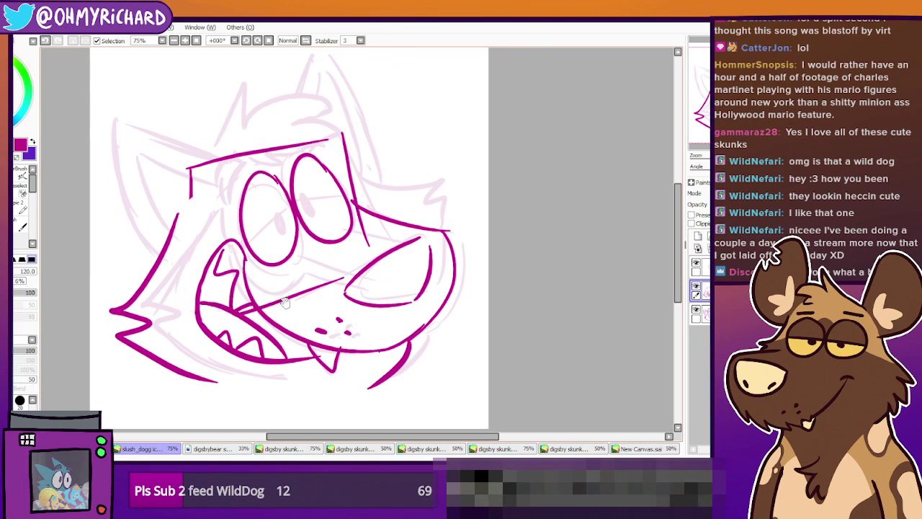
left_click_drag(285, 303, 267, 318)
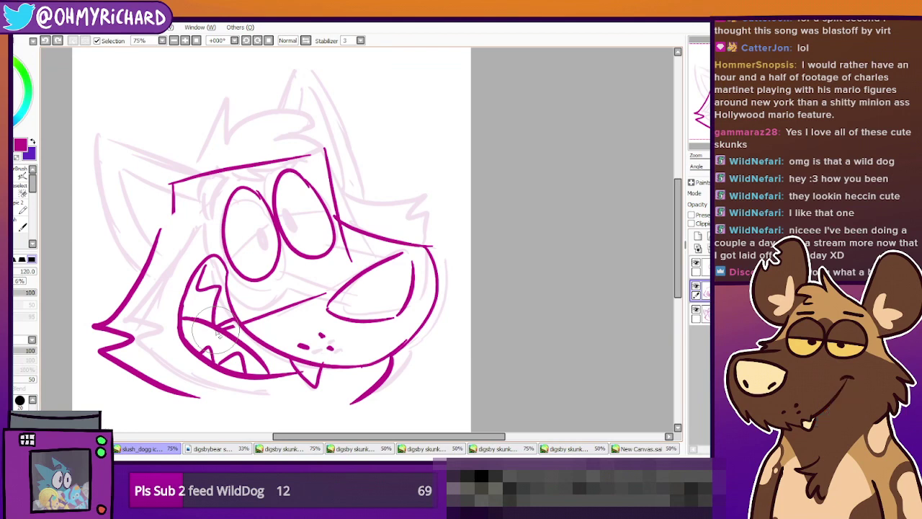
Look through the other open bear and skunk drawings, then return to the slush_dogg icon canvas
left_click(211, 448)
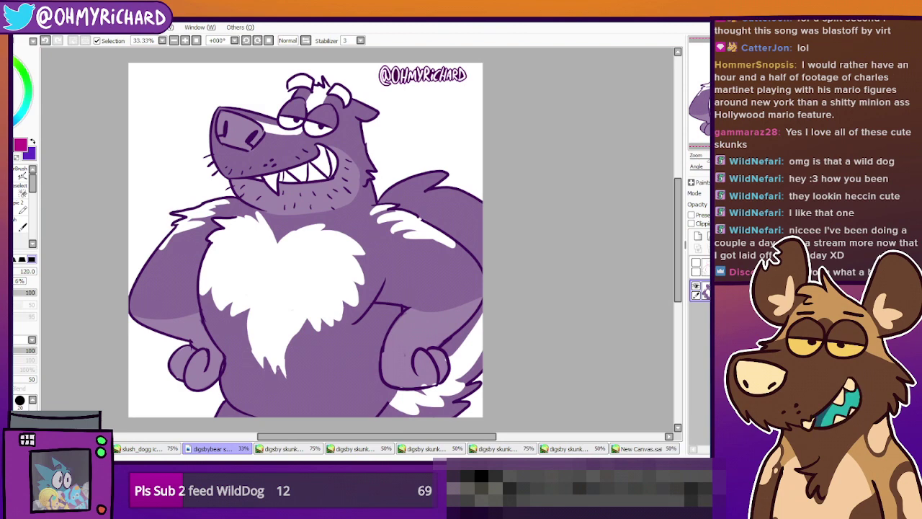
left_click(303, 453)
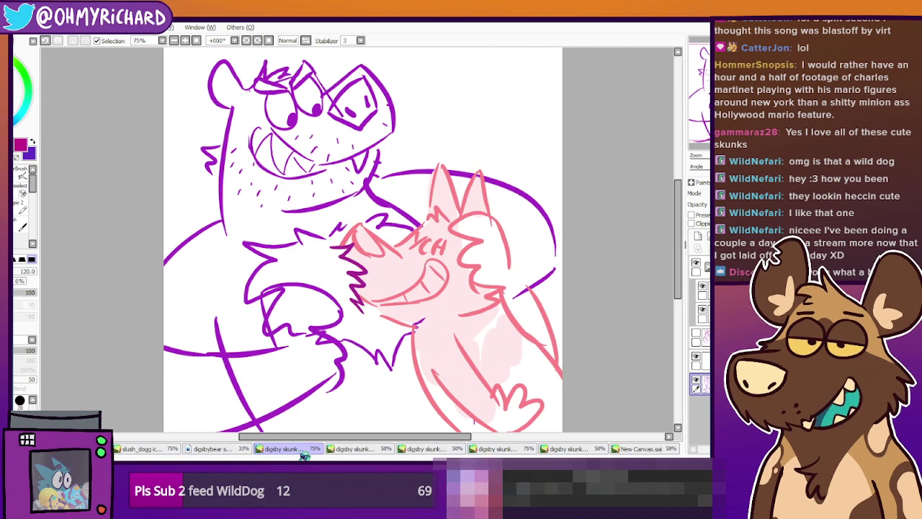
left_click(369, 451)
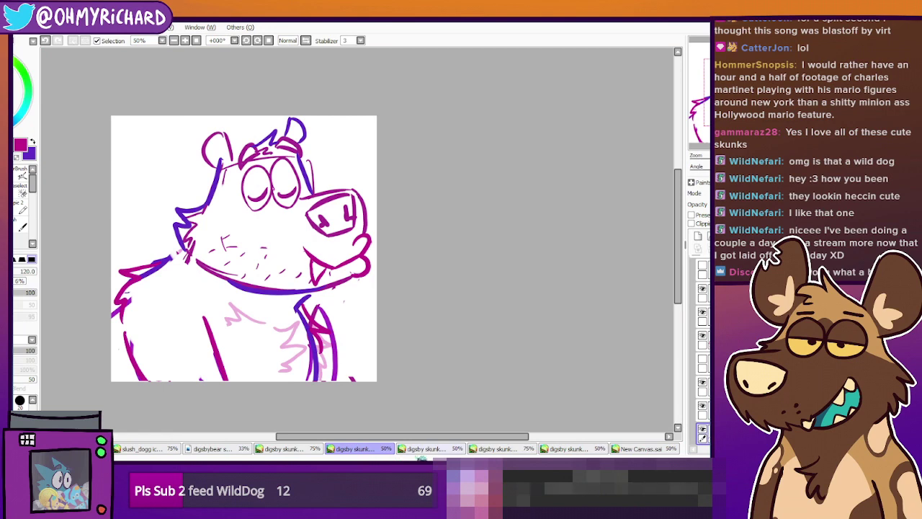
left_click(427, 452)
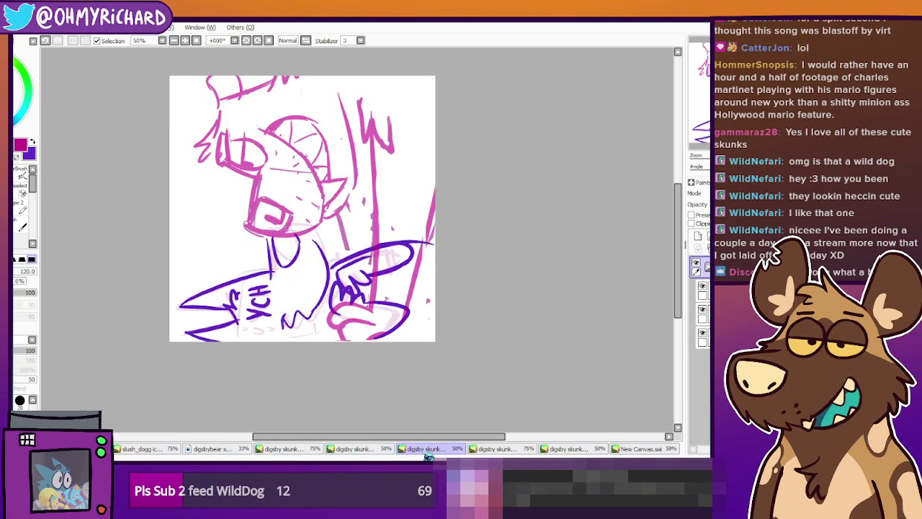
left_click(496, 450)
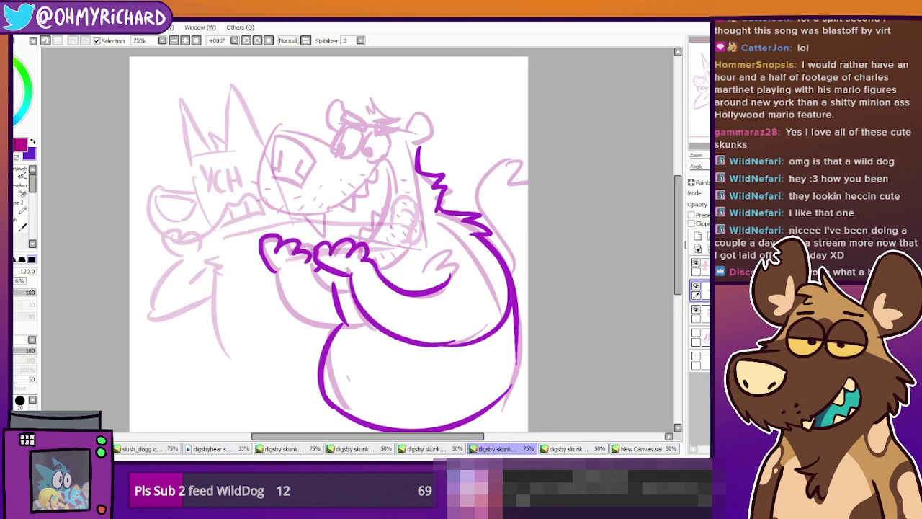
left_click(568, 449)
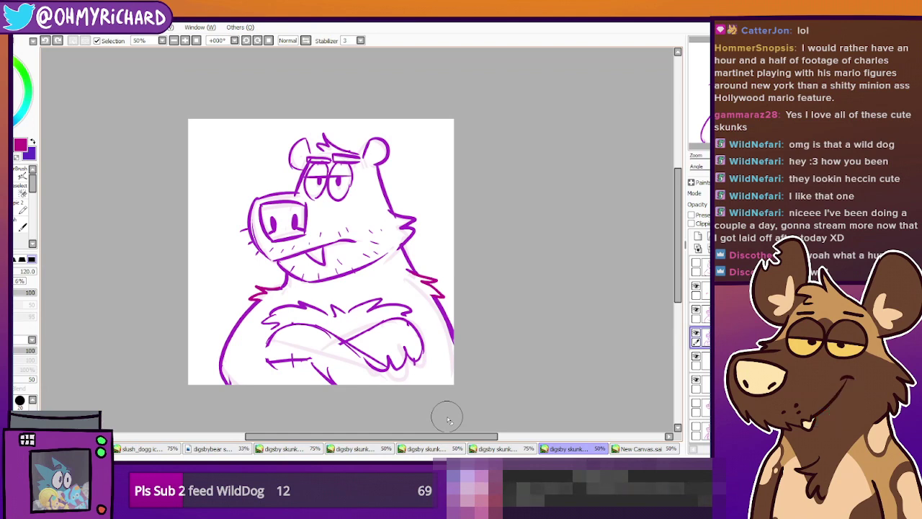
left_click(225, 449)
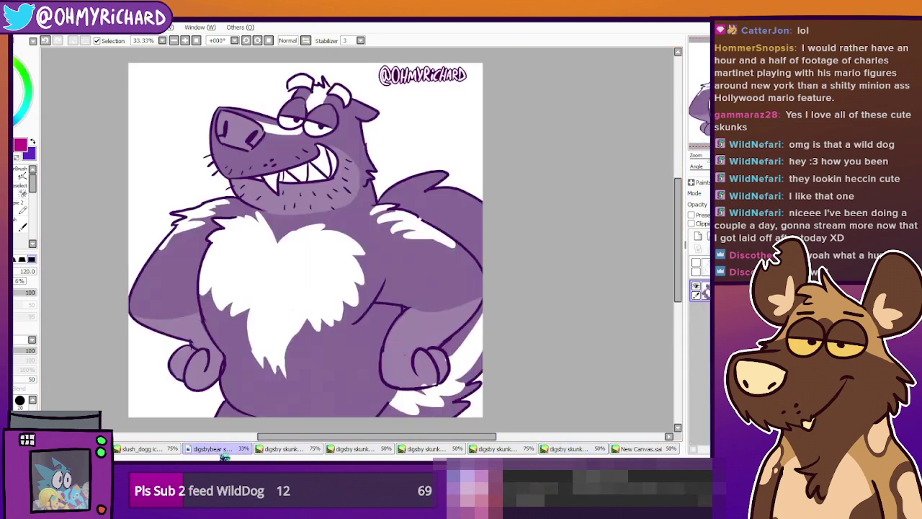
left_click(272, 450)
left_click(142, 452)
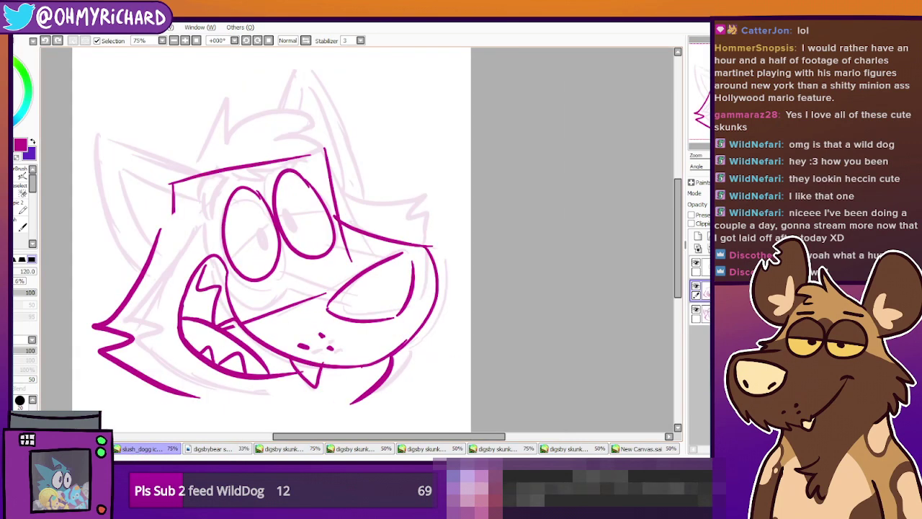
Fill in an oval pupil in each eye on the eye layer and try a brow stroke above the left eye
left_click(701, 269)
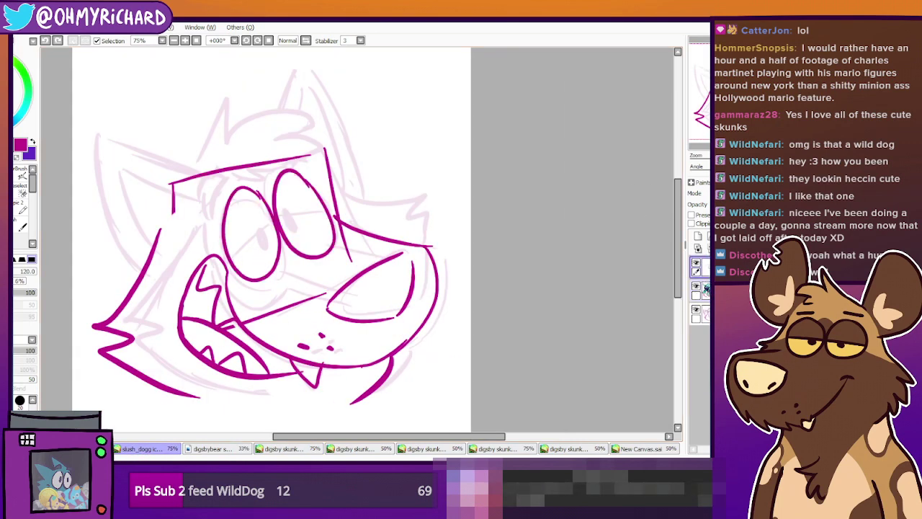
left_click(22, 209)
left_click_drag(256, 234, 292, 229)
left_click_drag(292, 229, 291, 217)
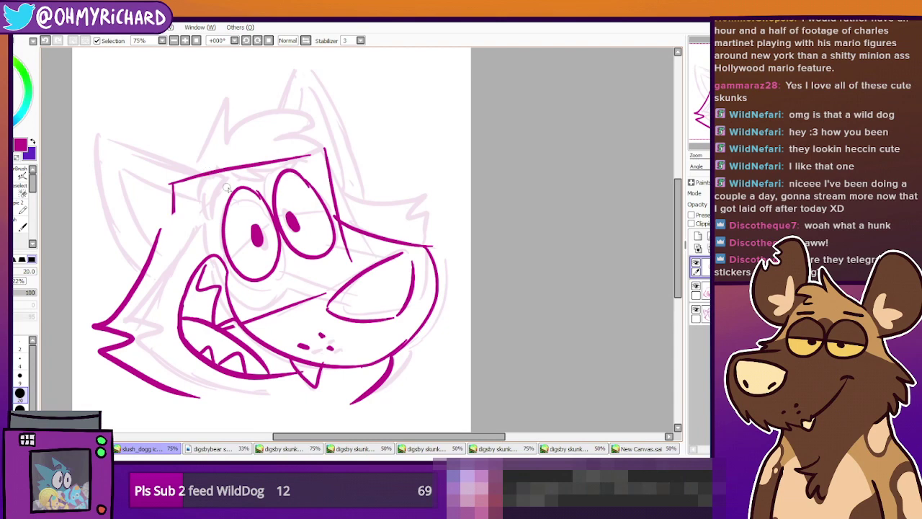
left_click_drag(209, 214, 234, 174)
key("ctrl+z")
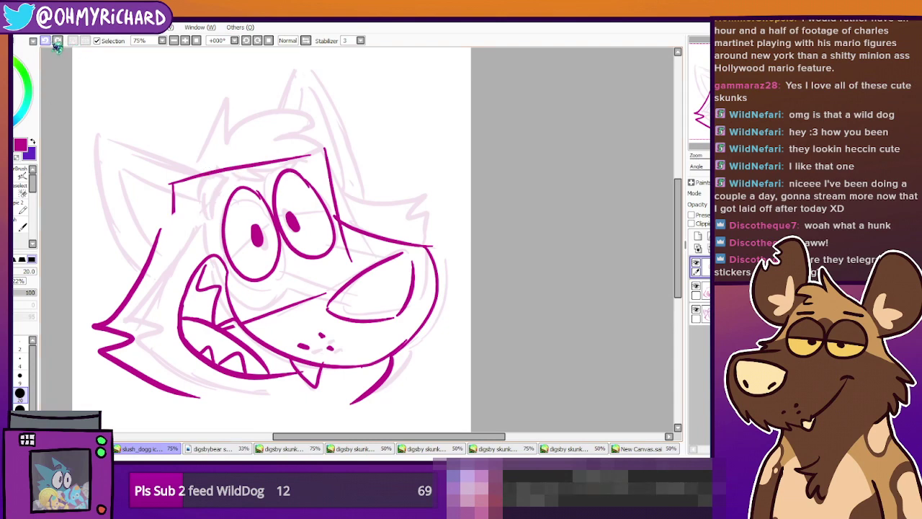
Erase the remaining boxy guide lines around the eyes and the diagonal guide across the muzzle on the head layer
key("e")
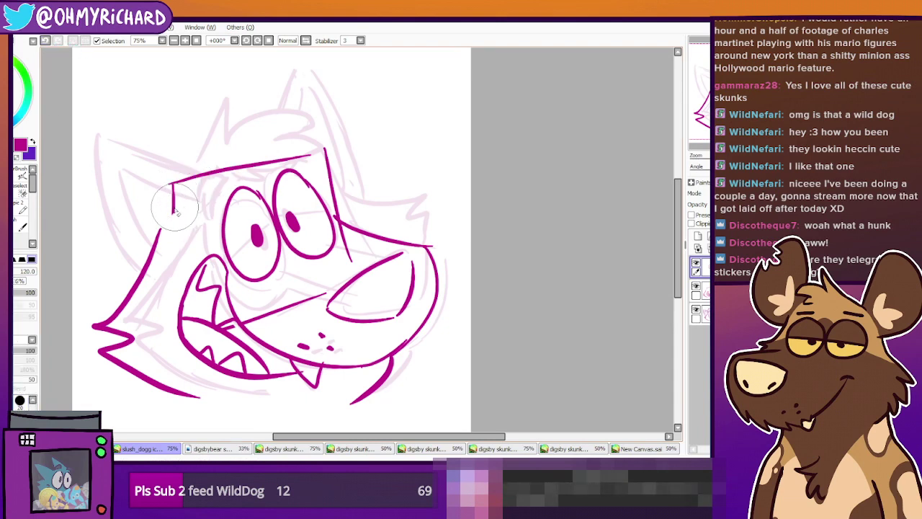
left_click(174, 208, "ctrl+shift")
mouse_move(173, 205)
left_mouse_down()
mouse_move(177, 177)
mouse_move(330, 157)
mouse_move(339, 247)
mouse_move(337, 229)
mouse_move(351, 268)
left_mouse_up()
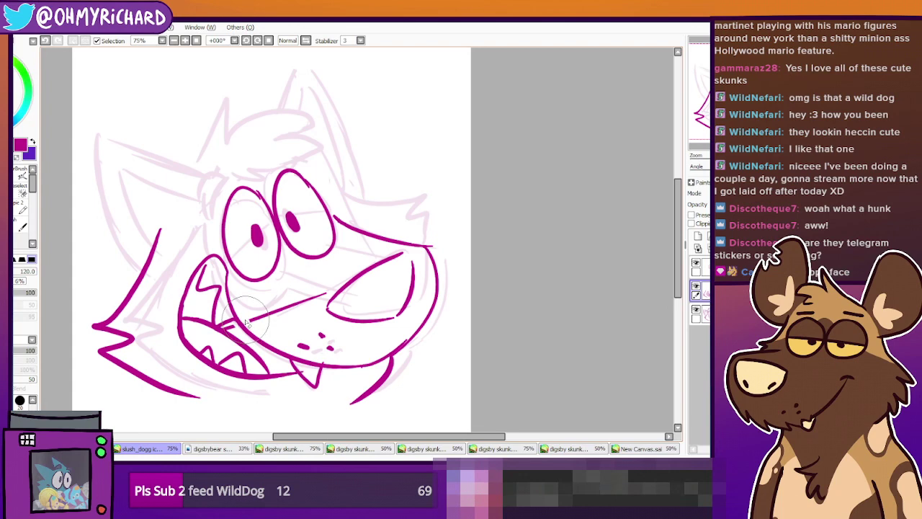
mouse_move(249, 324)
left_mouse_down()
mouse_move(328, 291)
mouse_move(291, 306)
mouse_move(309, 288)
left_mouse_up()
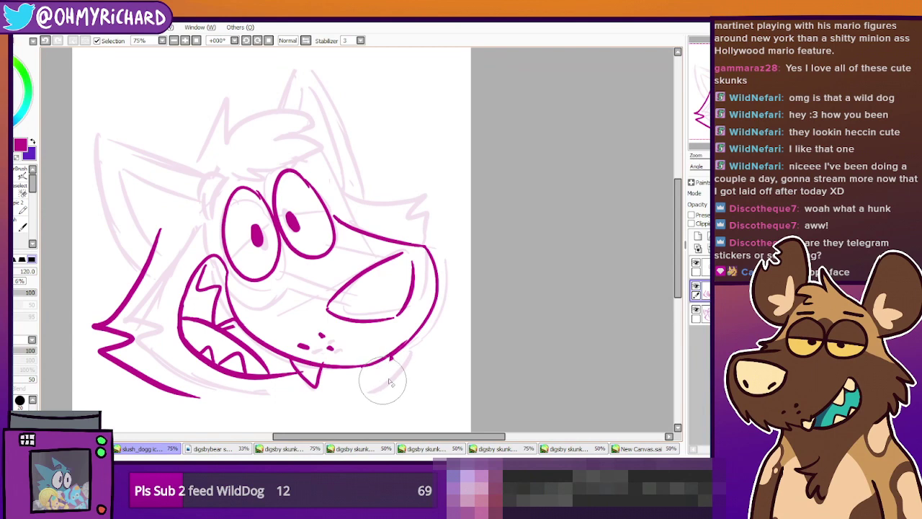
Redraw the short tapered neck line under the right side of the chin with the 20 px brush
left_click(22, 210)
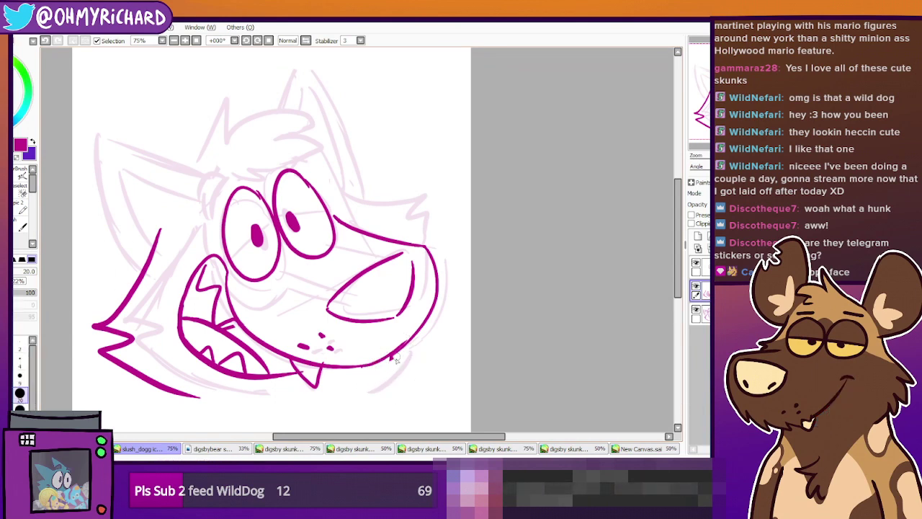
key("ctrl+z")
key("ctrl+y")
key("ctrl+z")
left_click_drag(391, 357, 344, 392)
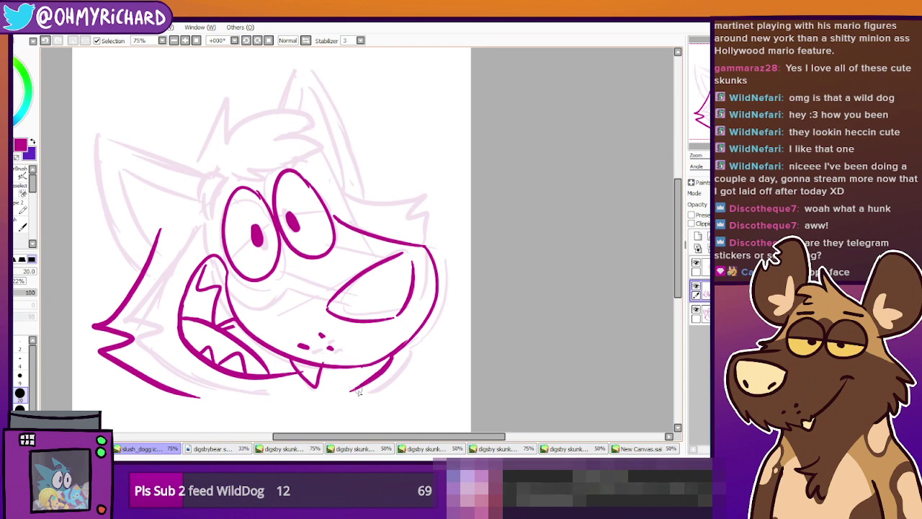
left_click_drag(411, 207, 425, 217)
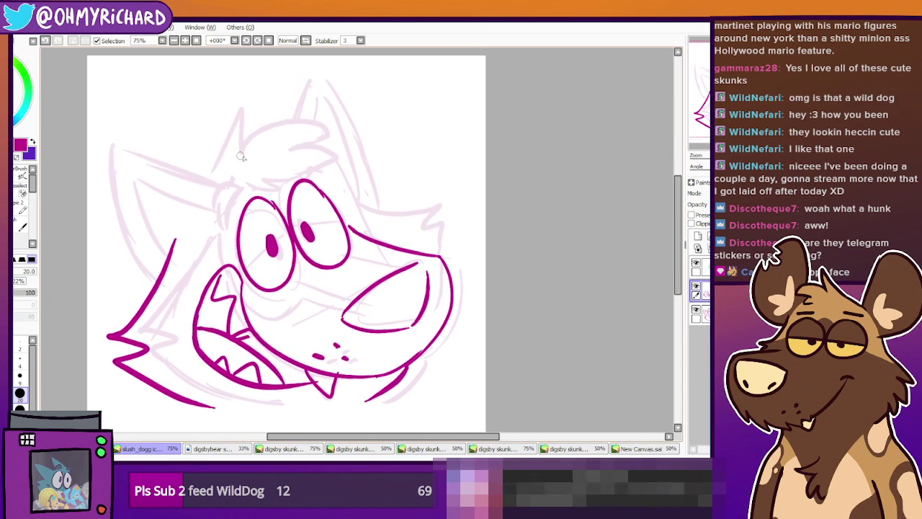
left_click_drag(213, 185, 118, 140)
key("ctrl+z")
left_click_drag(212, 185, 122, 139)
key("ctrl+z")
mouse_move(218, 185)
left_mouse_down()
mouse_move(124, 146)
mouse_move(124, 131)
mouse_move(157, 259)
left_mouse_up()
key("ctrl+z")
key("ctrl+z")
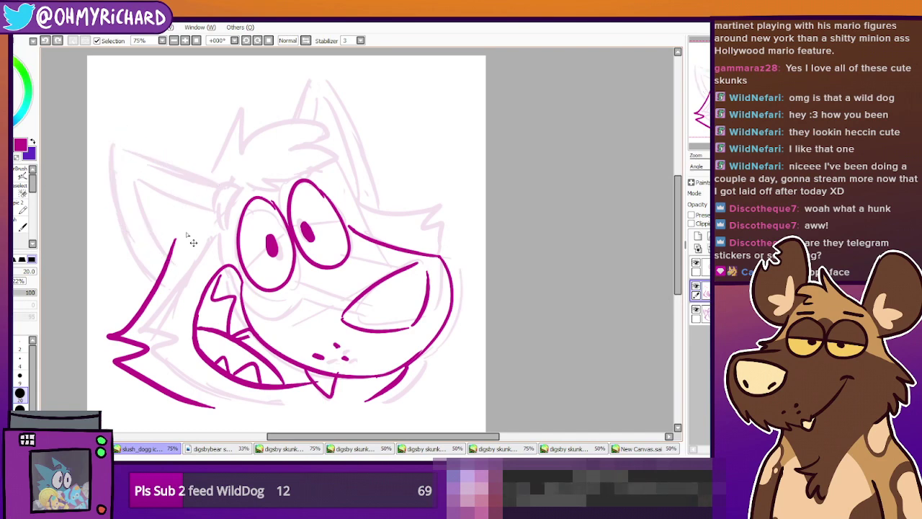
Lasso the jagged cheek fur line and transform it, making it shorter, tilting it slightly and shifting it outward from the mouth
key("ctrl")
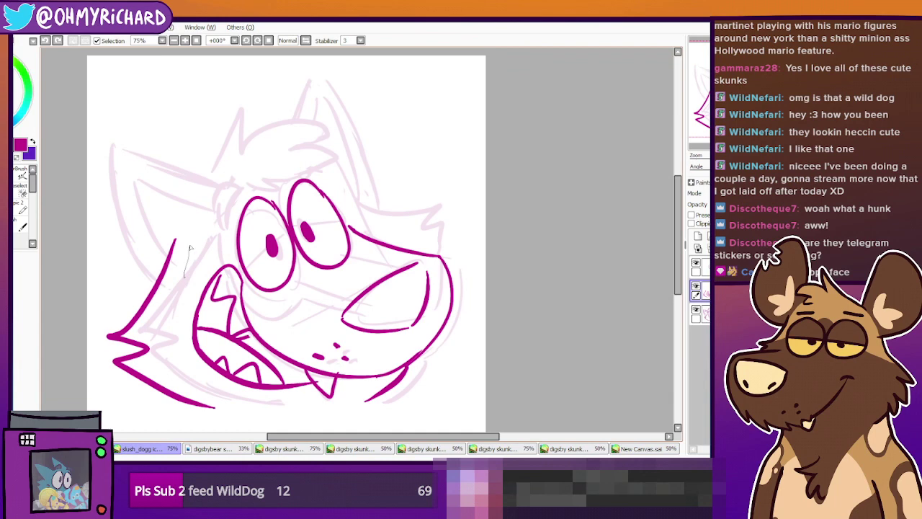
left_click_drag(207, 382, 176, 278)
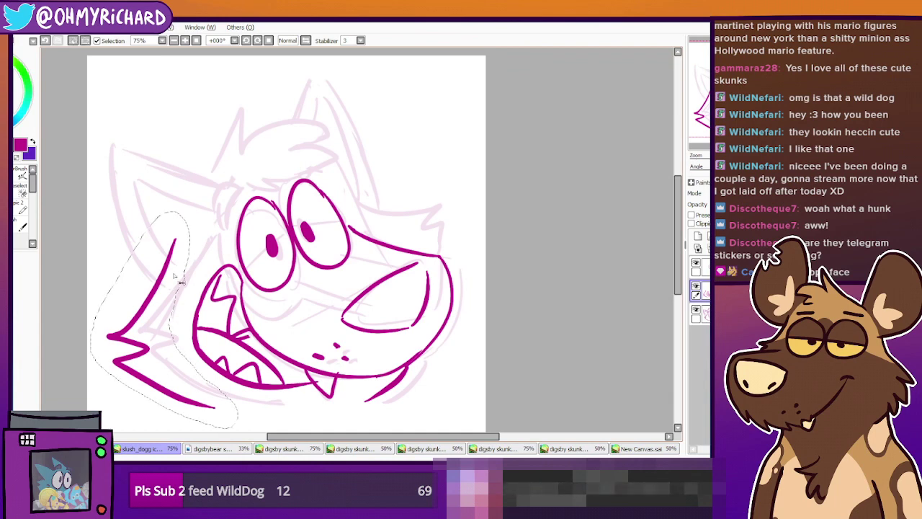
key("ctrl+t")
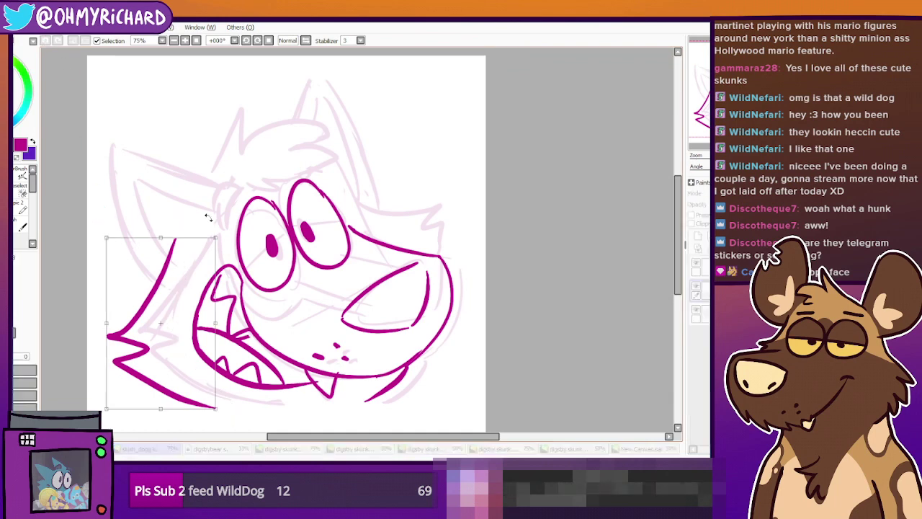
left_click_drag(164, 238, 169, 250)
left_click_drag(173, 287, 176, 287)
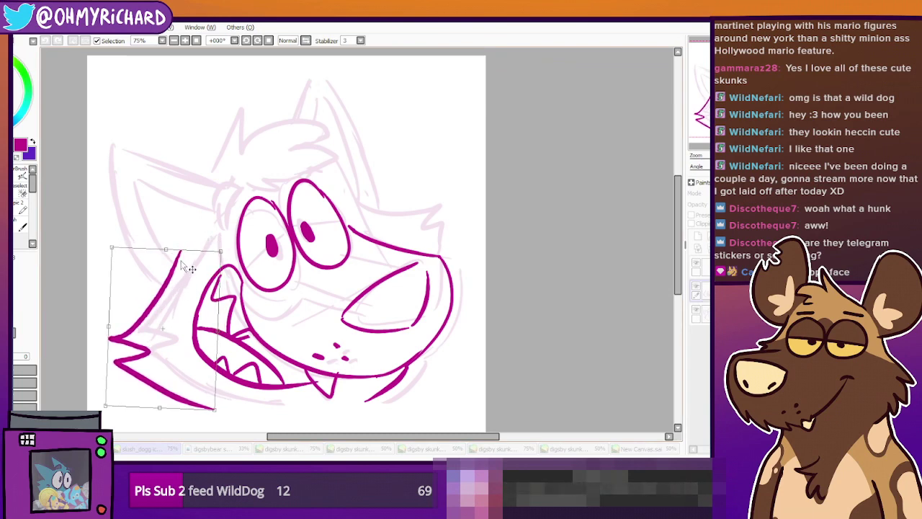
left_click_drag(167, 249, 171, 254)
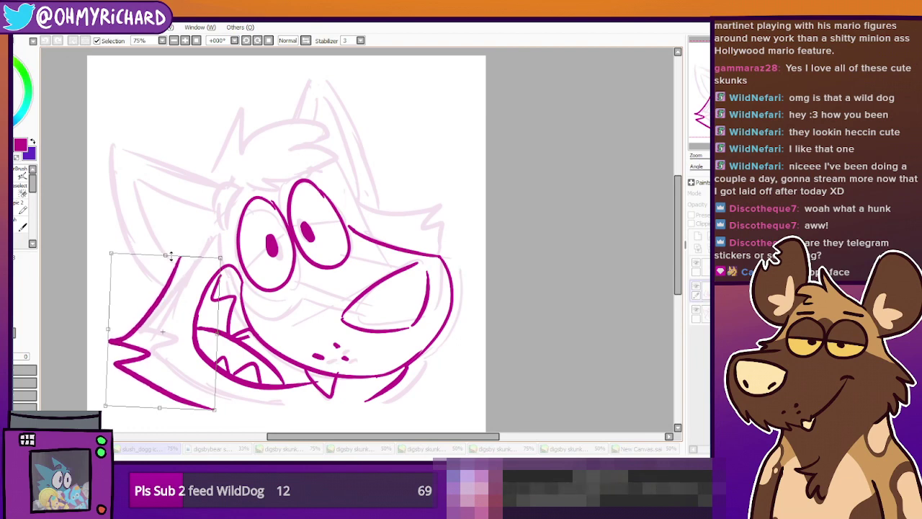
left_click_drag(191, 299, 191, 301)
left_click_drag(165, 256, 164, 263)
left_click_drag(185, 312, 176, 310)
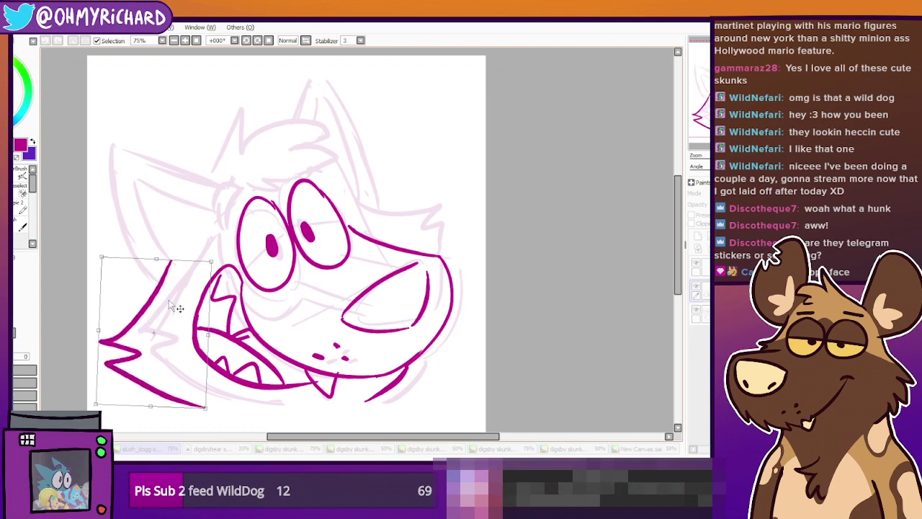
left_click_drag(229, 264, 232, 267)
left_click_drag(169, 311, 172, 309)
key("Return")
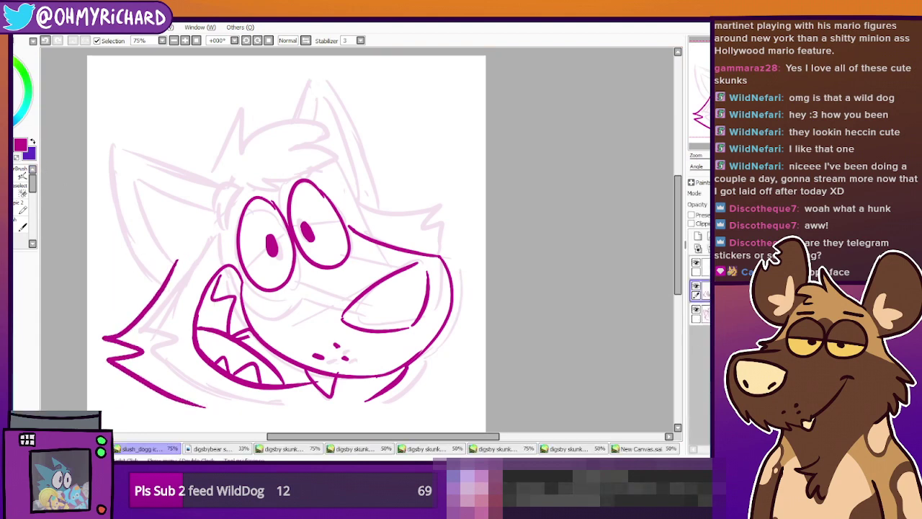
left_click(9, 192)
left_click_drag(217, 190, 131, 150)
key("ctrl+z")
mouse_move(213, 186)
left_mouse_down()
mouse_move(105, 139)
mouse_move(144, 272)
left_mouse_up()
key("ctrl+z")
left_click_drag(100, 147, 152, 272)
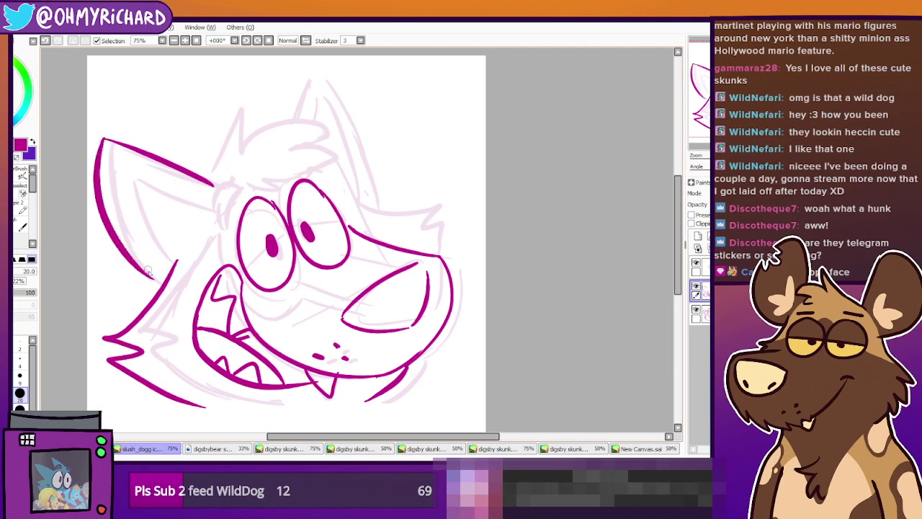
key("ctrl+z")
key("ctrl+z")
Redraw the upper edge of the left ear as a thick tapered magenta line reaching a higher tip
left_click_drag(217, 188, 115, 117)
key("ctrl+z")
mouse_move(214, 180)
left_mouse_down()
mouse_move(154, 134)
mouse_move(115, 117)
left_mouse_up()
key("ctrl+z")
left_click_drag(216, 187, 109, 119)
key("ctrl+z")
mouse_move(214, 186)
left_mouse_down()
mouse_move(103, 122)
mouse_move(136, 259)
left_mouse_up()
key("ctrl+z")
Redraw the outer edge of the left ear curving from its tip to the cheek line, and erase the overshoot where they meet
mouse_move(105, 124)
left_mouse_down()
mouse_move(112, 247)
mouse_move(152, 281)
left_mouse_up()
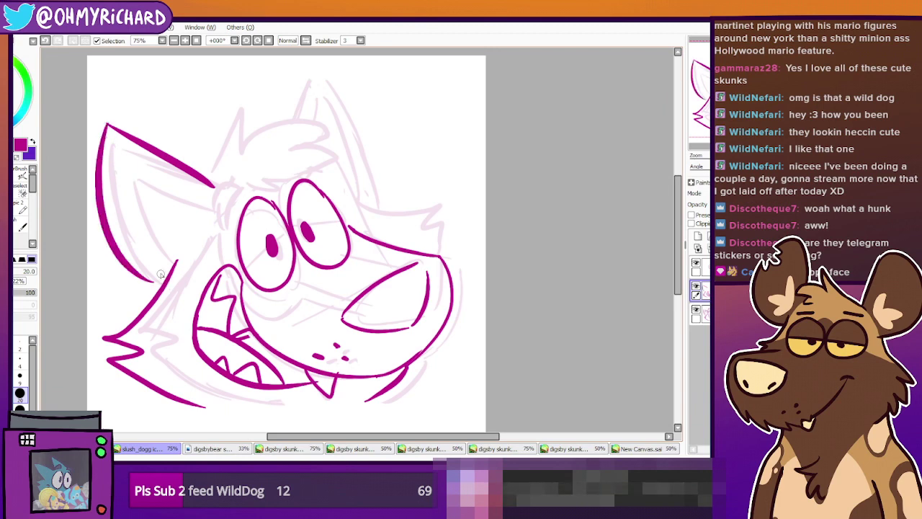
key("ctrl+z")
left_click_drag(106, 124, 170, 275)
key("ctrl+z")
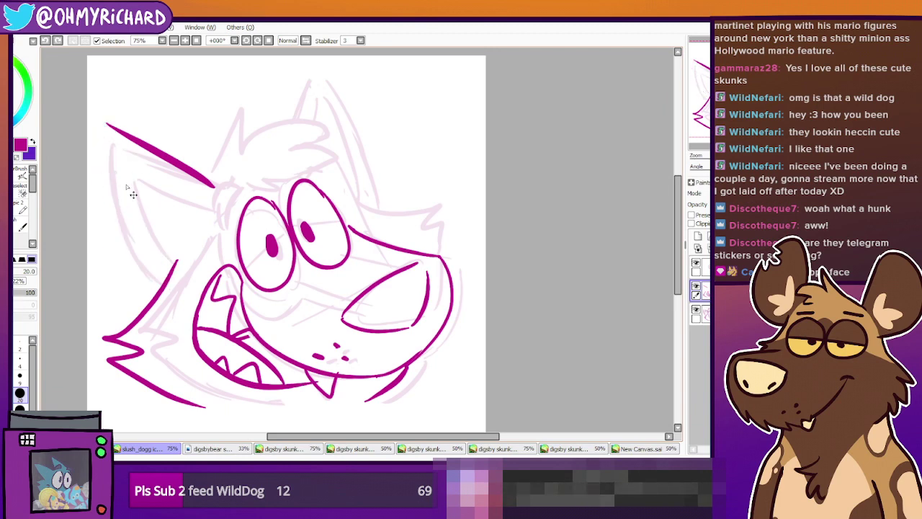
mouse_move(107, 125)
left_mouse_down()
mouse_move(133, 236)
mouse_move(167, 268)
left_mouse_up()
key("ctrl+z")
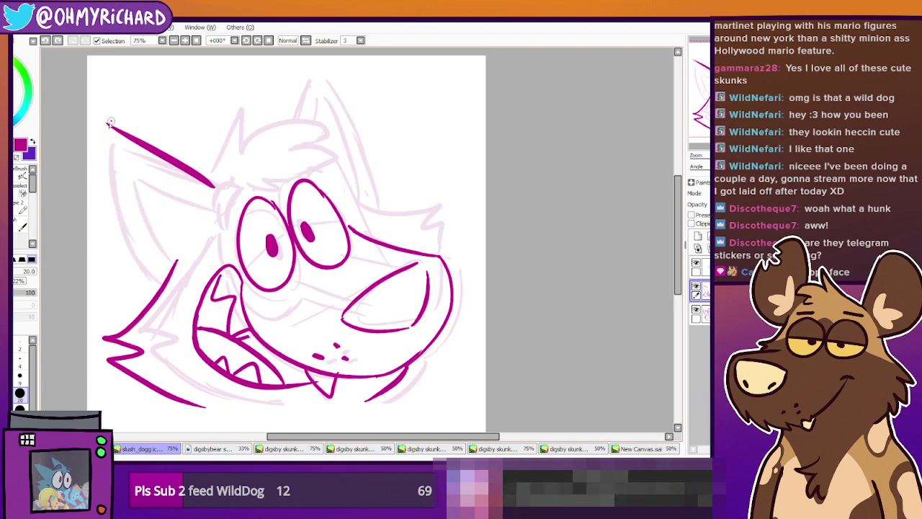
mouse_move(106, 124)
left_mouse_down()
mouse_move(152, 274)
mouse_move(173, 280)
left_mouse_up()
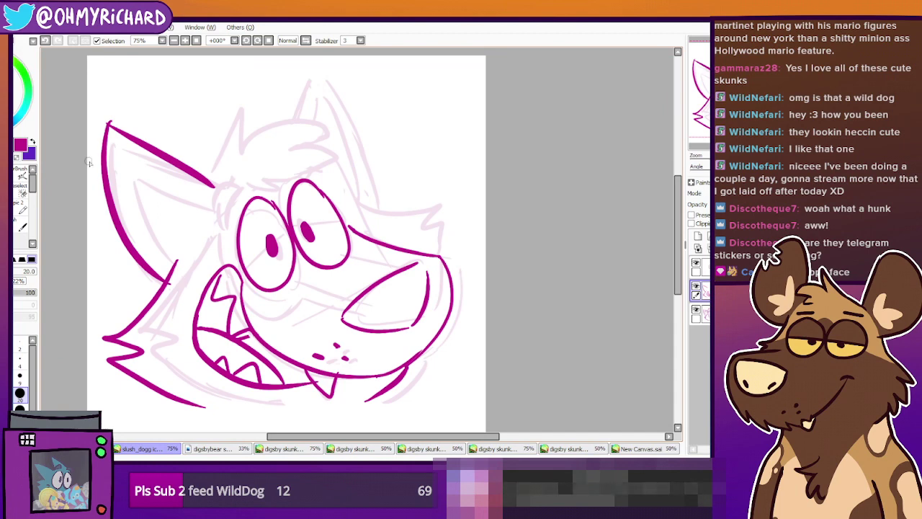
key("e")
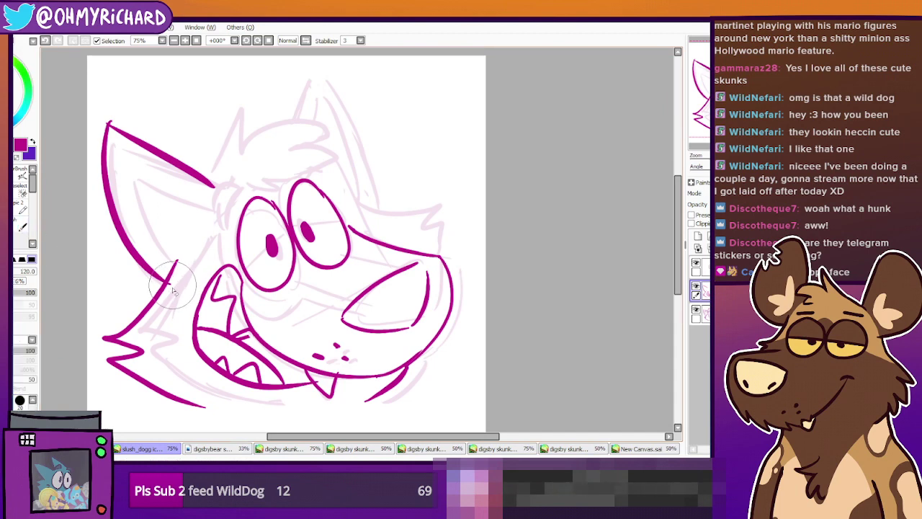
left_click_drag(183, 250, 175, 255)
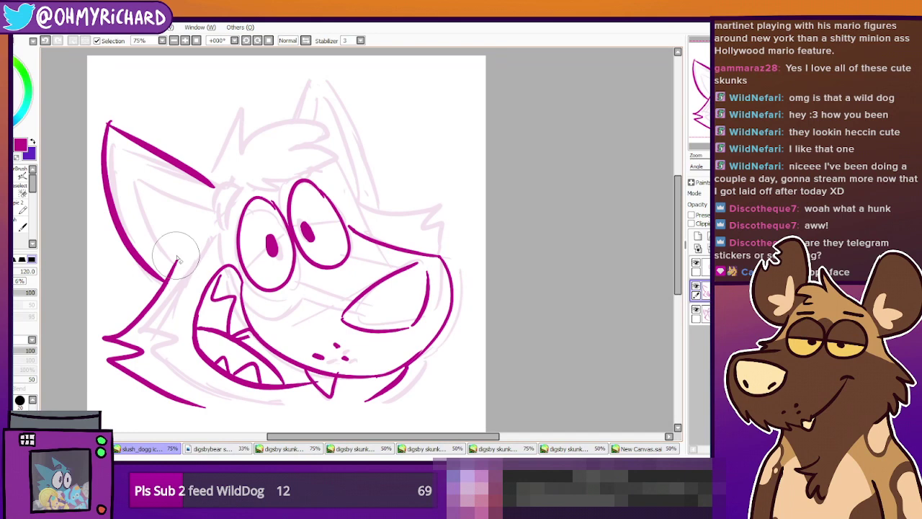
Draw a short curved brow above the left eye with the 20 px brush and try a pointed hair tuft beside the ear
mouse_move(168, 185)
left_mouse_down()
mouse_move(137, 161)
mouse_move(144, 192)
left_mouse_up()
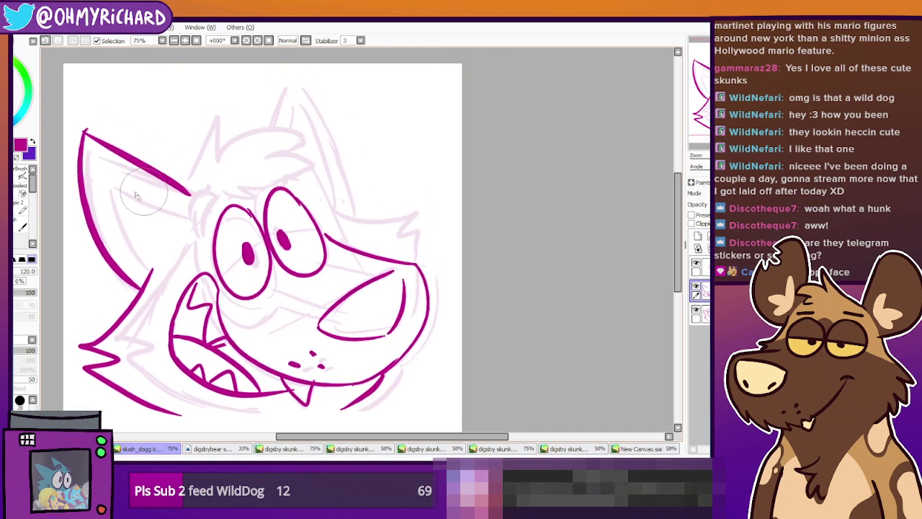
key("n")
mouse_move(205, 209)
left_mouse_down()
mouse_move(231, 183)
mouse_move(196, 198)
left_mouse_up()
key("ctrl+z")
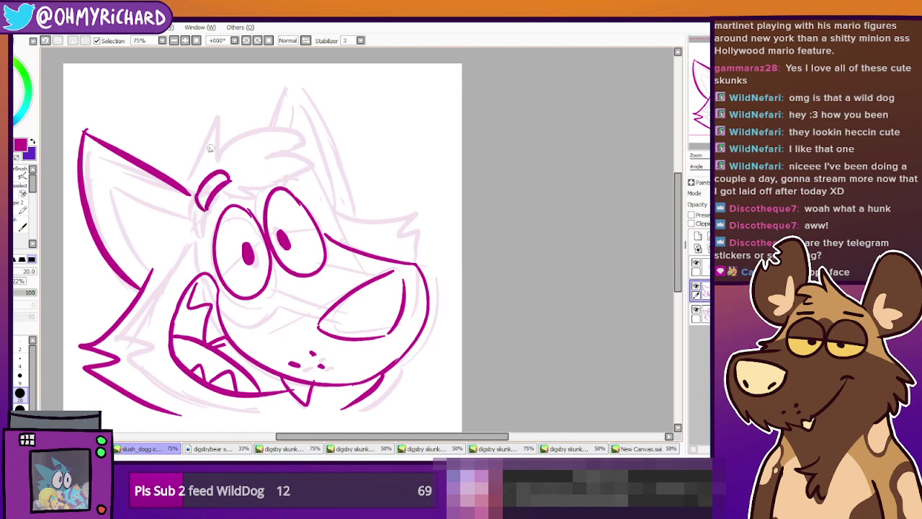
left_click_drag(182, 178, 220, 116)
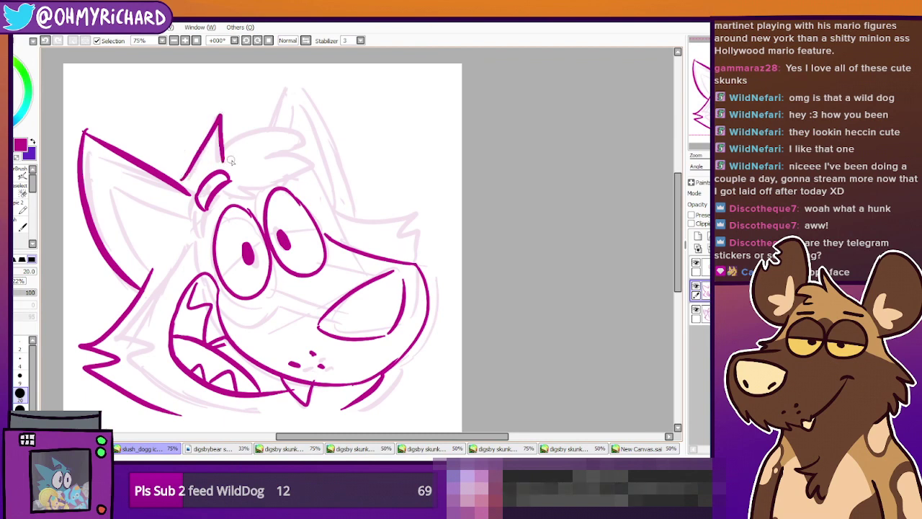
key("ctrl+z")
Add a new layer and draw a blue-violet slanted line from the forehead past the right eye to the muzzle
mouse_move(274, 314)
left_mouse_down()
mouse_move(297, 247)
mouse_move(252, 278)
left_mouse_up()
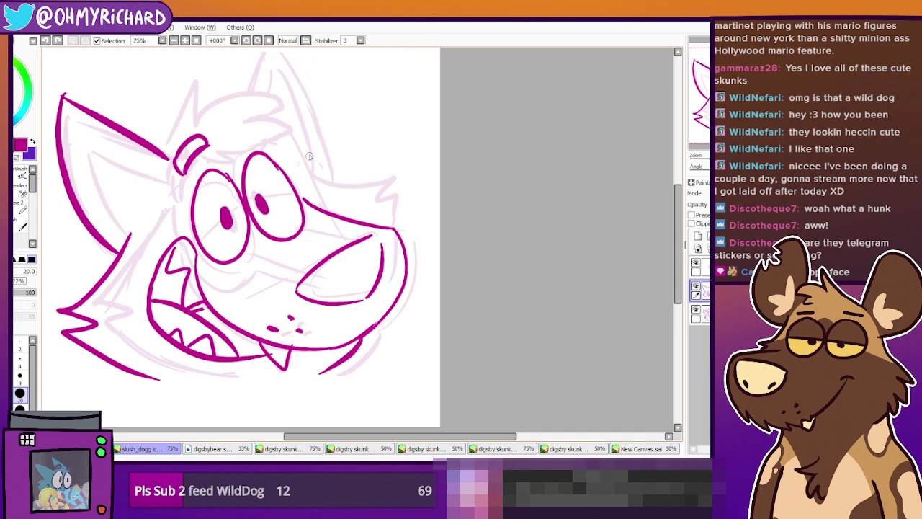
left_click_drag(322, 193, 355, 196)
left_click(698, 239)
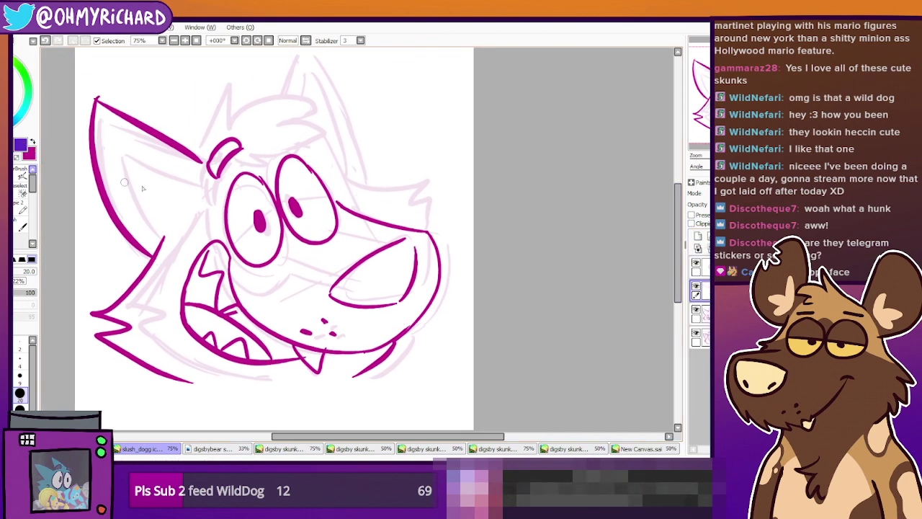
left_click_drag(329, 148, 387, 252)
key("ctrl+z")
left_click_drag(311, 139, 381, 251)
key("ctrl+z")
left_click_drag(308, 140, 370, 249)
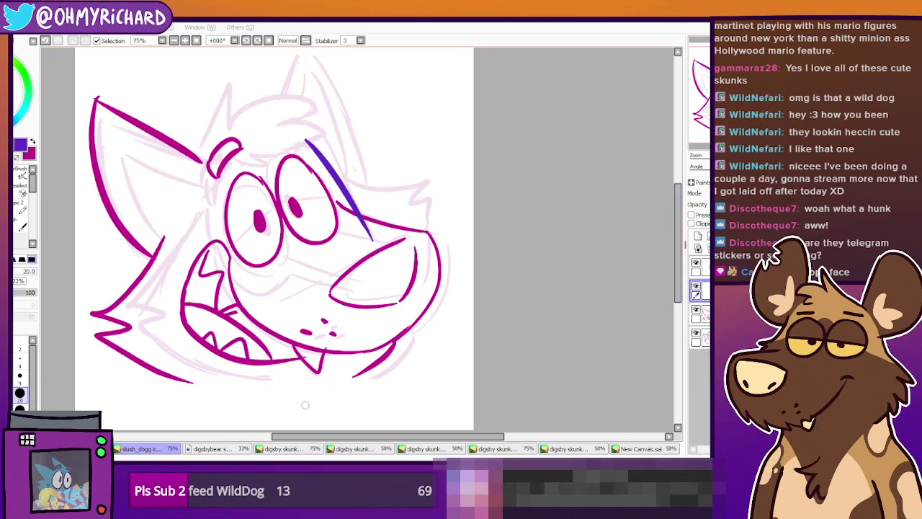
Look through the other open digsby skunk and digsbybear sketches and return to the slush_dogg drawing
left_click(569, 448)
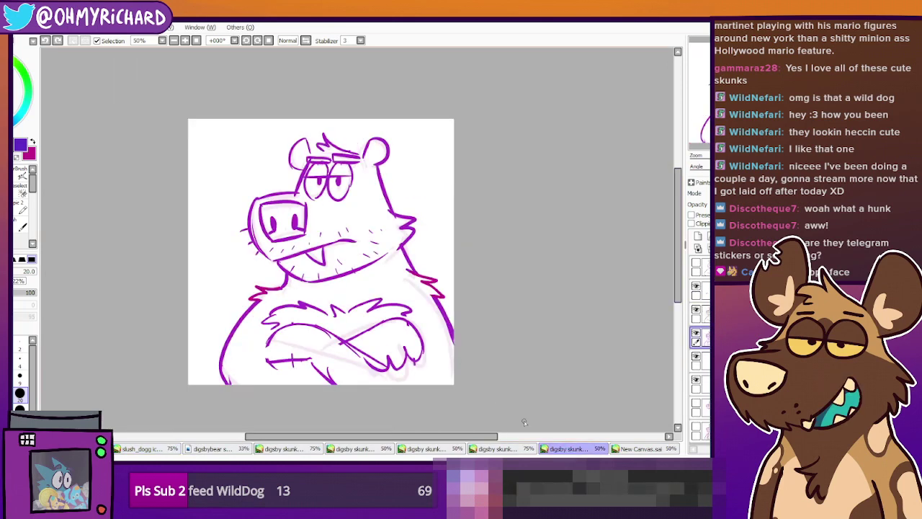
scroll(363, 306, "up", 1)
left_click_drag(666, 155, 708, 126)
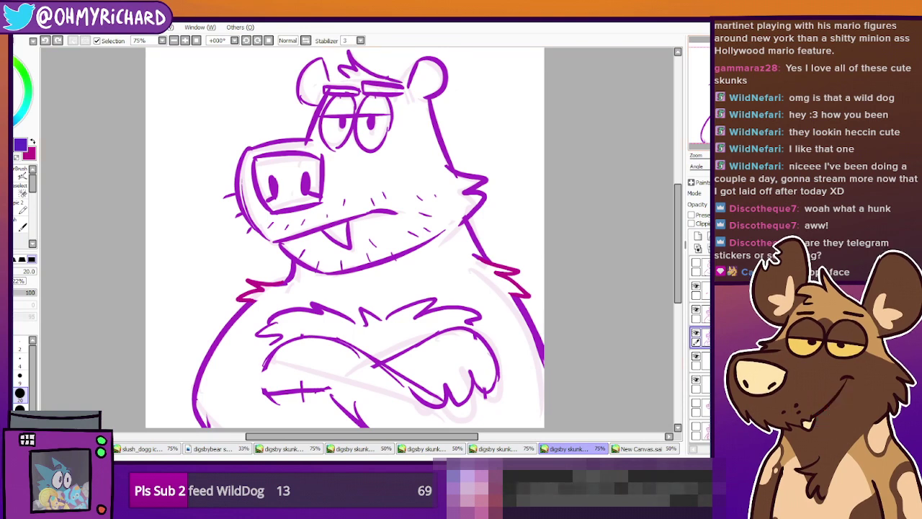
left_click(229, 452)
left_click(296, 449)
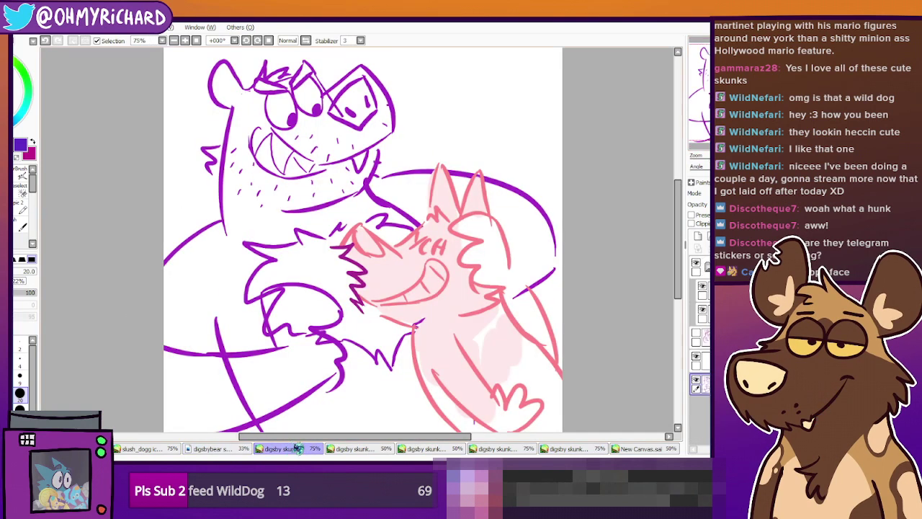
left_click(353, 449)
left_click(426, 449)
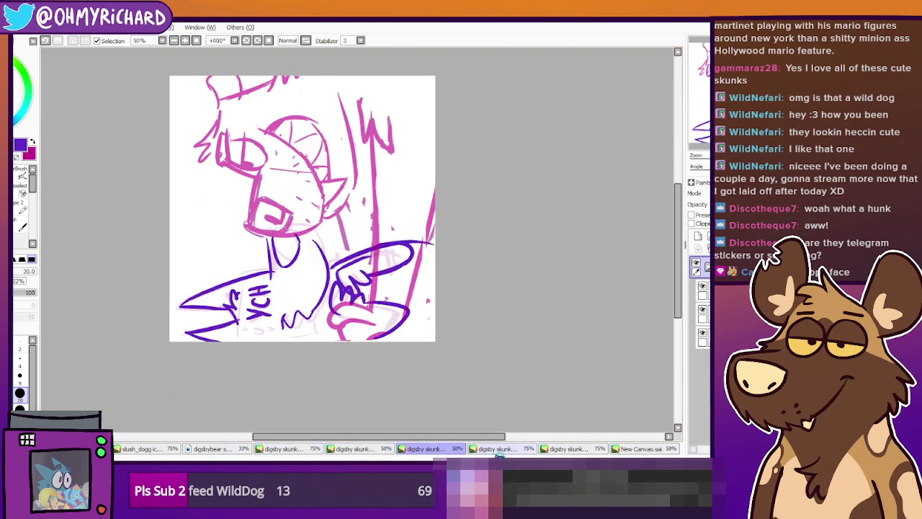
left_click(504, 449)
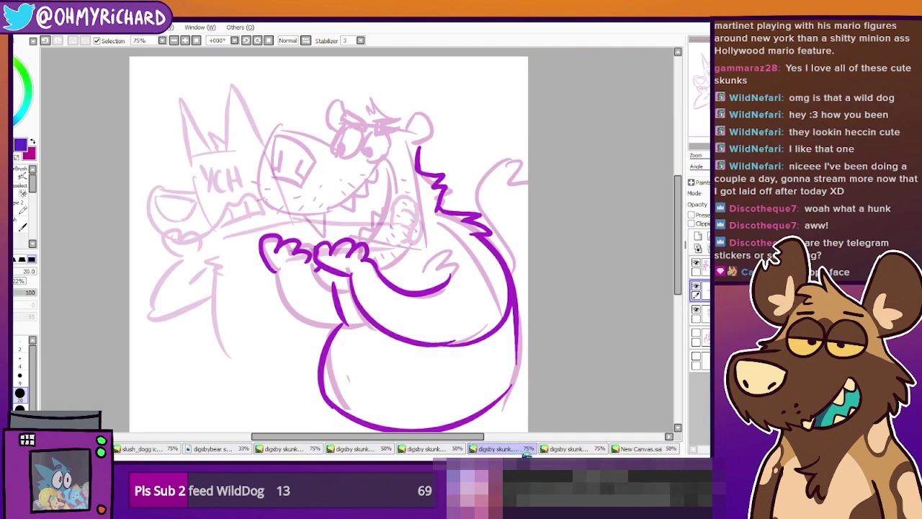
left_click(575, 447)
key("ctrl+Tab")
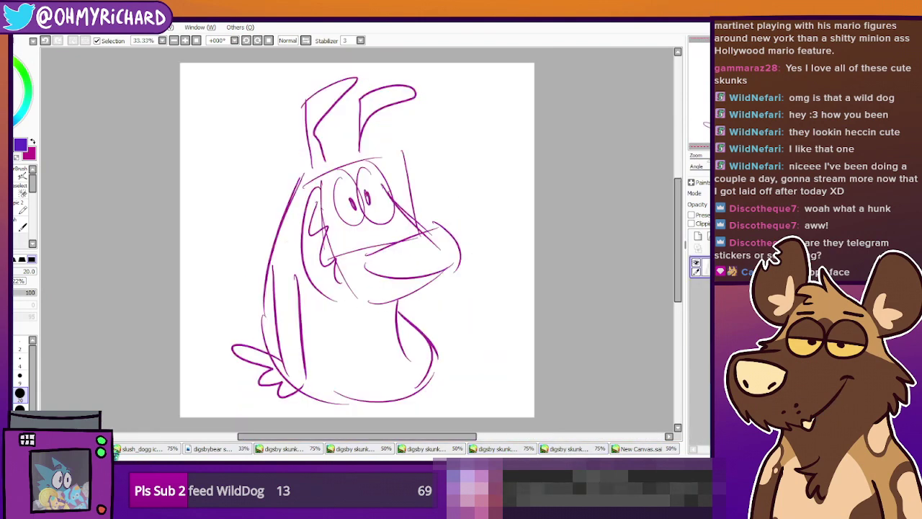
left_click(129, 449)
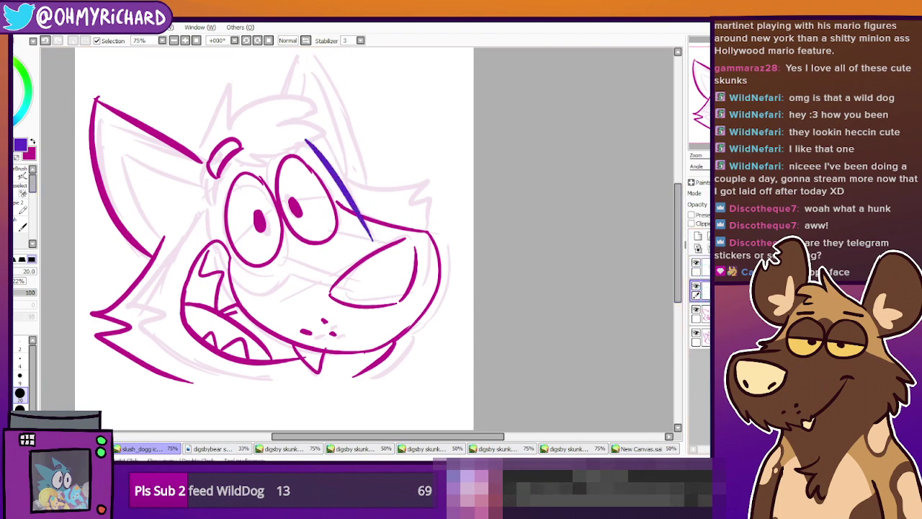
Draw both edges of the tall pointed right ear in blue-violet on the new layer, following the faint sketch
left_click_drag(413, 195, 422, 251)
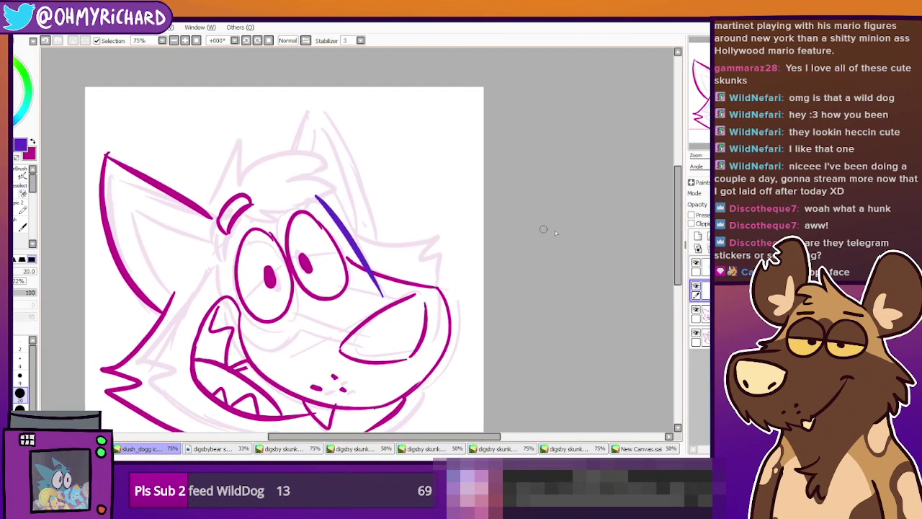
left_click(695, 287)
left_click(696, 286)
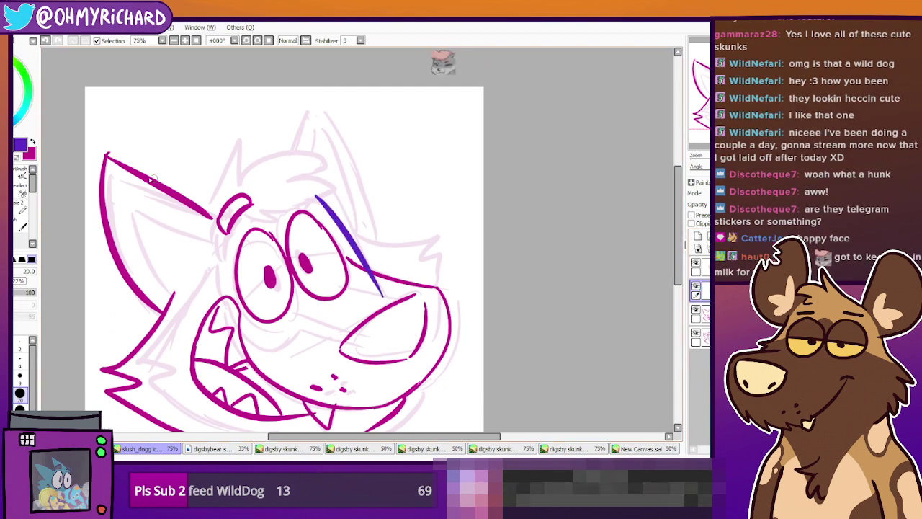
left_click_drag(280, 180, 313, 91)
key("ctrl+z")
mouse_move(288, 184)
left_mouse_down()
mouse_move(314, 97)
mouse_move(363, 222)
left_mouse_up()
key("ctrl+z")
left_click_drag(315, 97, 373, 245)
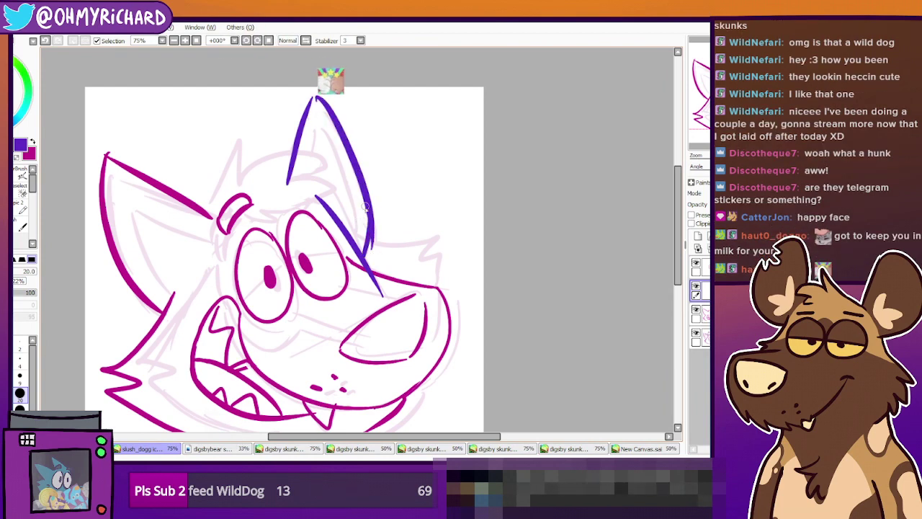
Draw jagged blue-violet cheek fur from the right ear's base to the muzzle, and erase the stray line ends around the ear's base
mouse_move(406, 260)
left_mouse_down()
mouse_move(398, 219)
mouse_move(408, 195)
left_mouse_up()
key("ctrl+z")
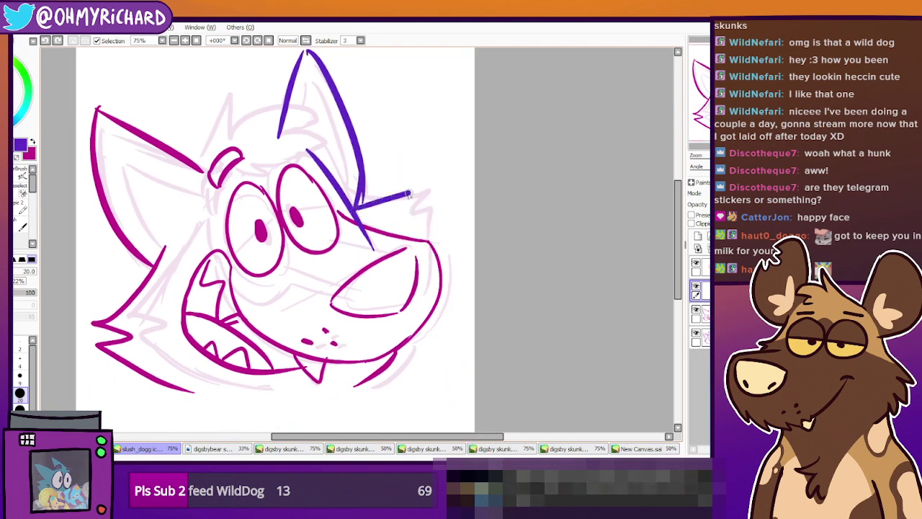
left_click(22, 210)
left_click_drag(334, 204, 370, 248)
left_click_drag(347, 213, 365, 224)
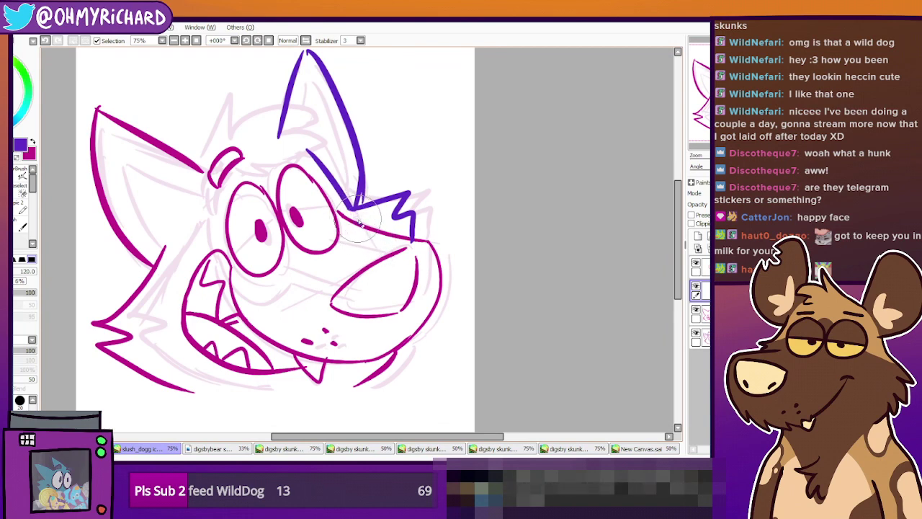
left_click_drag(371, 187, 364, 201)
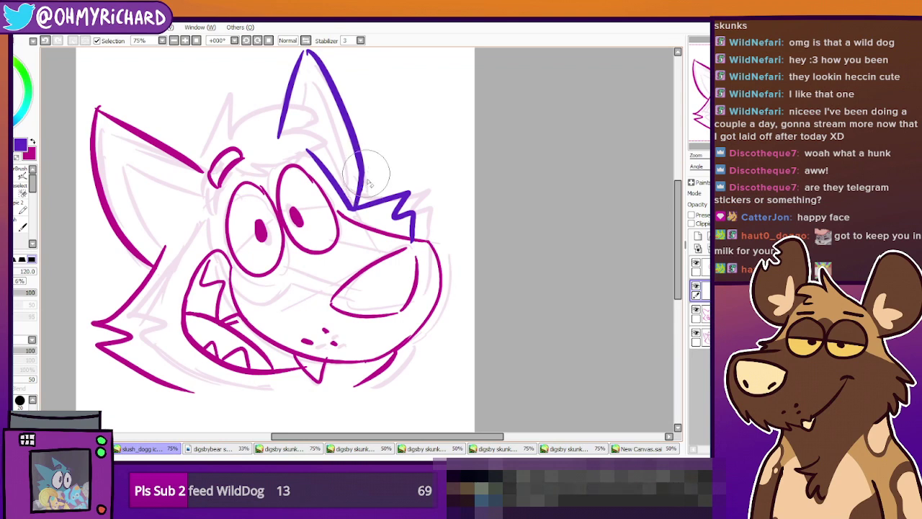
Switch to the magenta head layer and erase the overshooting line ends at the left ear's tip
left_click_drag(345, 107, 379, 149)
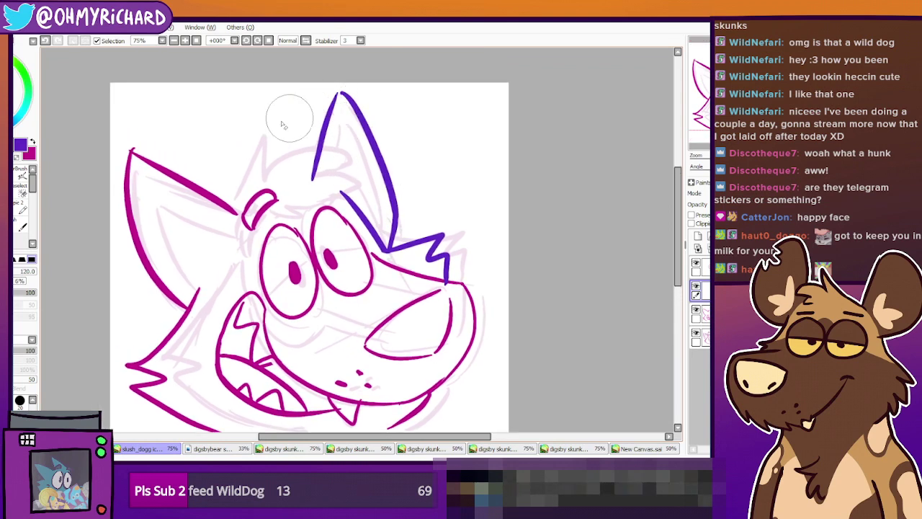
left_click(132, 152, "ctrl+shift")
left_click_drag(128, 148, 136, 149)
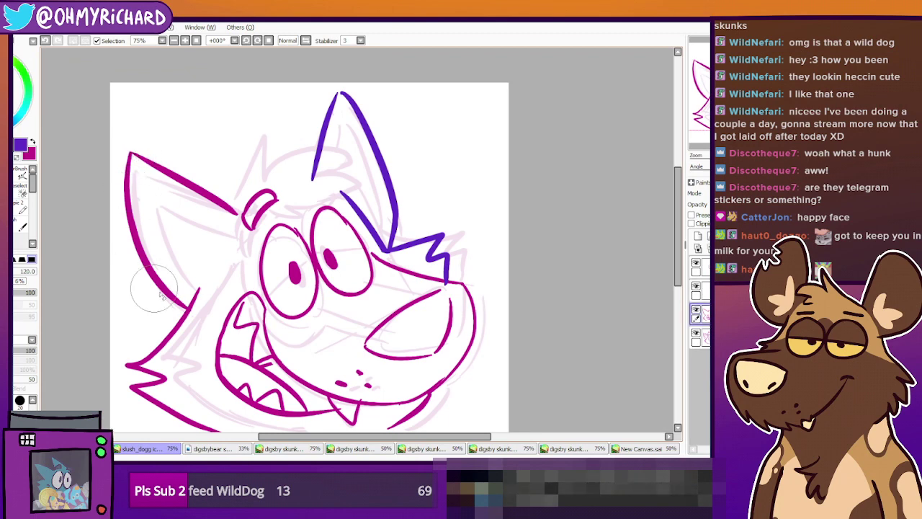
Add a new layer above the others and draw the pointed hair tuft and swooping fringe between the ears in purple
mouse_move(219, 289)
left_mouse_down()
mouse_move(225, 257)
mouse_move(250, 247)
left_mouse_up()
left_click(10, 193)
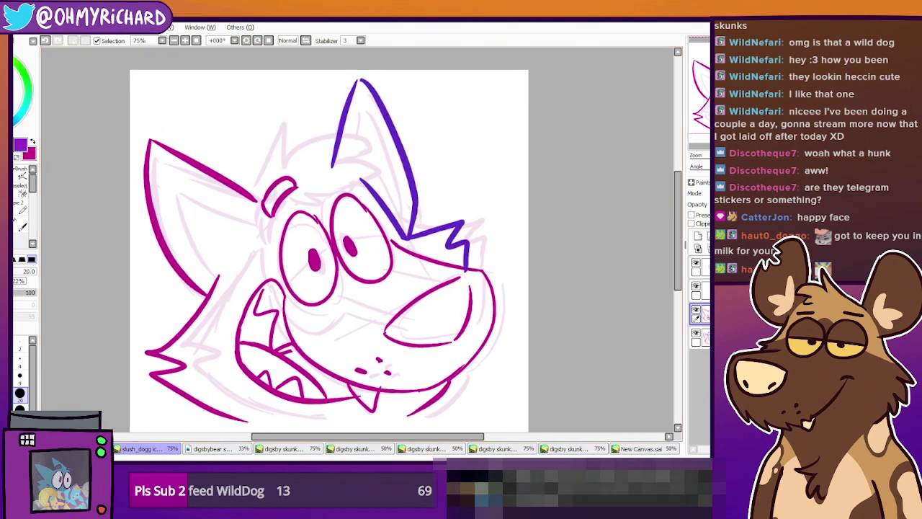
left_click(707, 290)
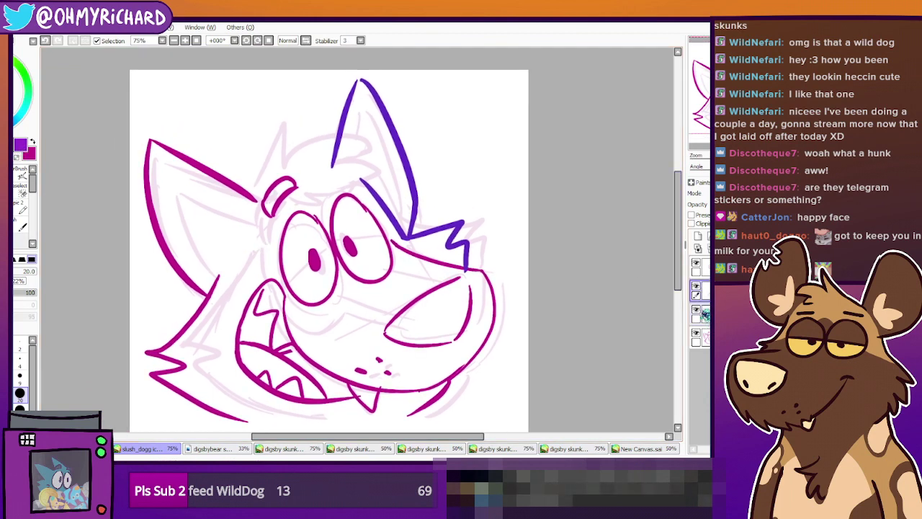
left_click(697, 266)
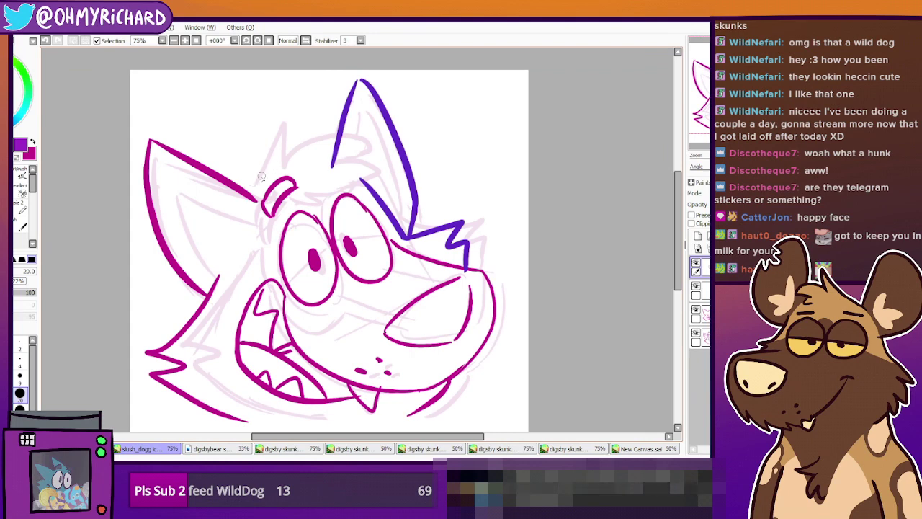
left_click(698, 235)
left_click_drag(249, 193, 283, 125)
key("ctrl+z")
mouse_move(249, 192)
left_mouse_down()
mouse_move(278, 117)
mouse_move(277, 166)
mouse_move(347, 130)
left_mouse_up()
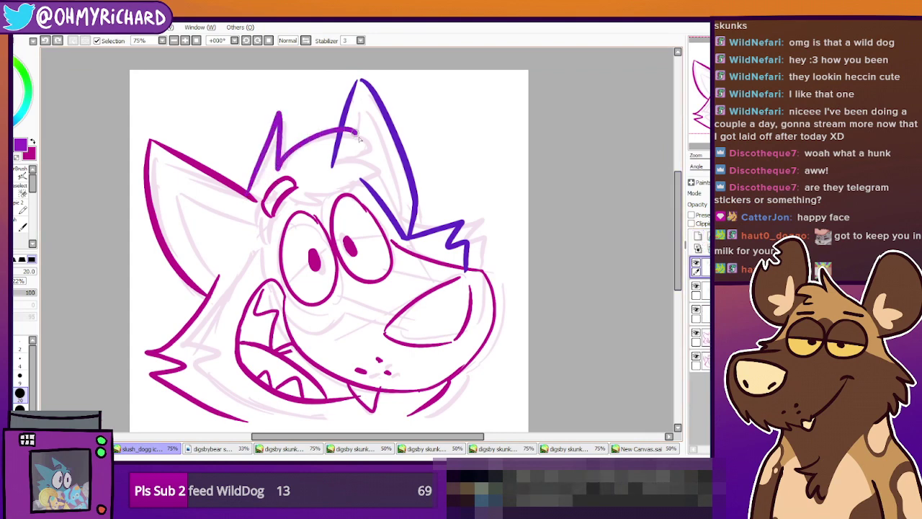
key("ctrl+z")
mouse_move(250, 195)
left_mouse_down()
mouse_move(281, 127)
mouse_move(291, 154)
mouse_move(378, 139)
mouse_move(334, 161)
mouse_move(378, 167)
mouse_move(302, 192)
left_mouse_up()
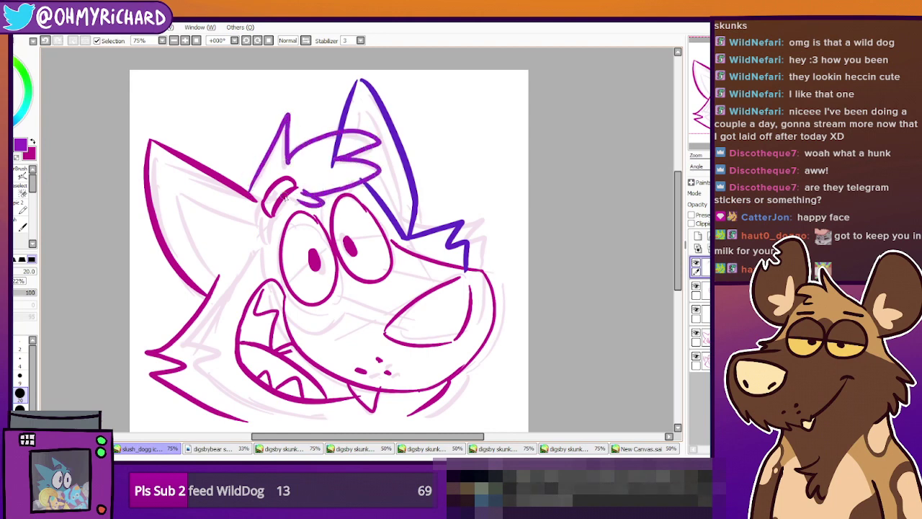
Redraw the fringe's lower tip in purple as a small pointed lock beside the brow above the left eye
left_click_drag(278, 199, 322, 210)
key("ctrl+z")
key("ctrl+z")
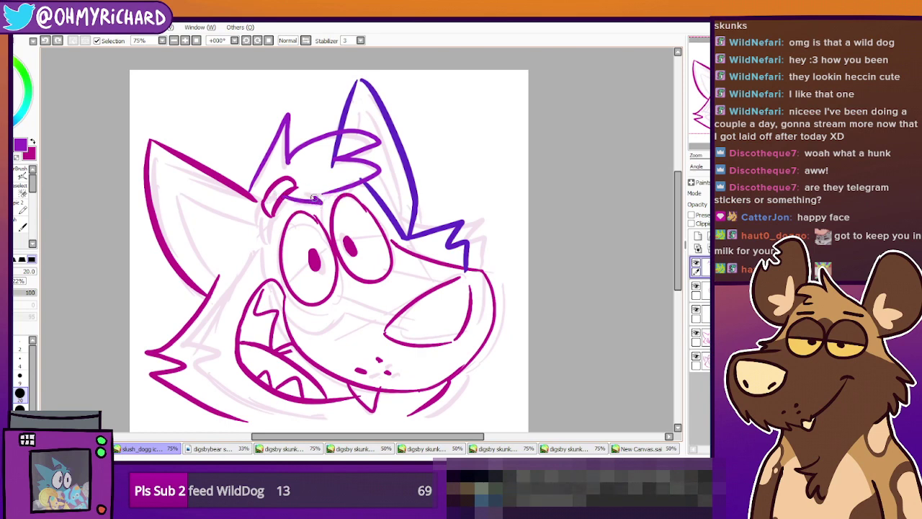
key("ctrl+z")
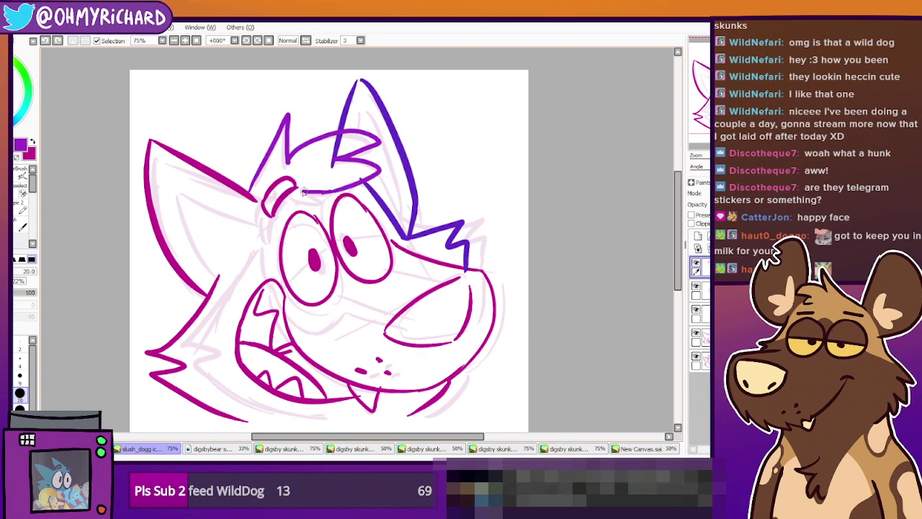
left_click_drag(314, 195, 314, 209)
key("ctrl+z")
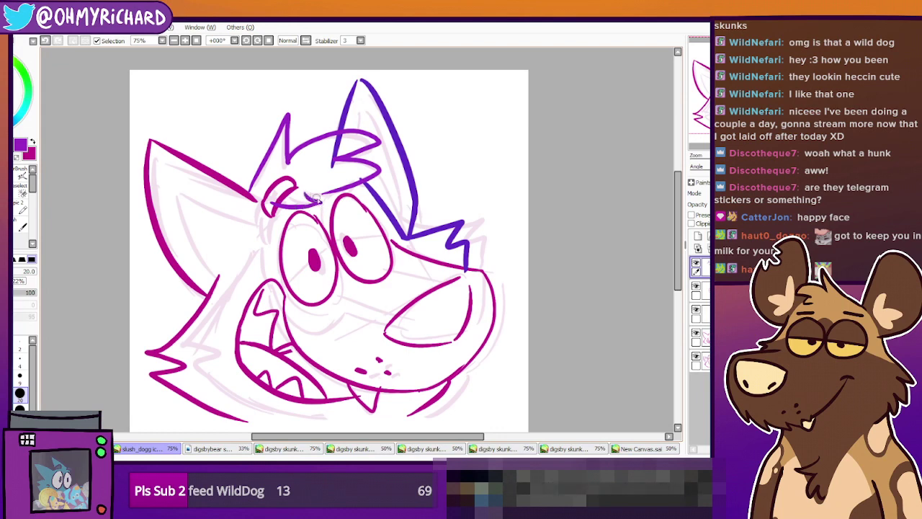
left_click_drag(331, 193, 343, 186)
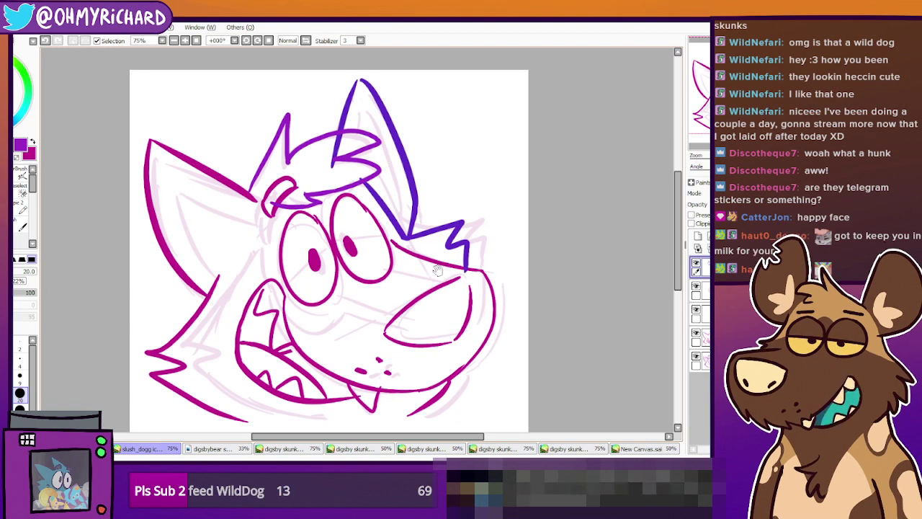
Draw two purple neck lines, a long one down from the left cheek and a curved one below the muzzle's right side
left_click_drag(462, 301, 422, 298)
mouse_move(368, 373)
left_mouse_down()
mouse_move(356, 280)
mouse_move(385, 279)
mouse_move(424, 320)
left_mouse_up()
mouse_move(180, 209)
left_mouse_down()
mouse_move(176, 235)
mouse_move(182, 194)
left_mouse_up()
left_click(22, 223)
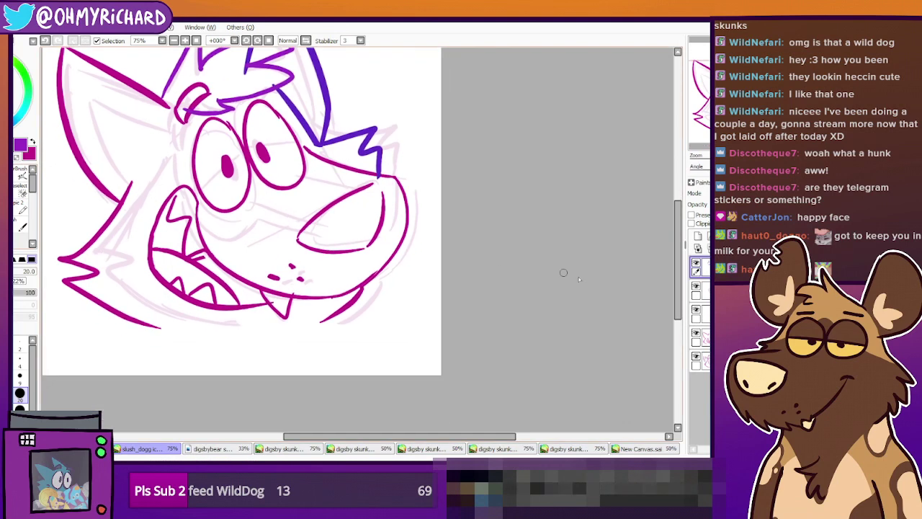
left_click_drag(132, 164, 126, 382)
key("ctrl+z")
left_click_drag(132, 170, 110, 363)
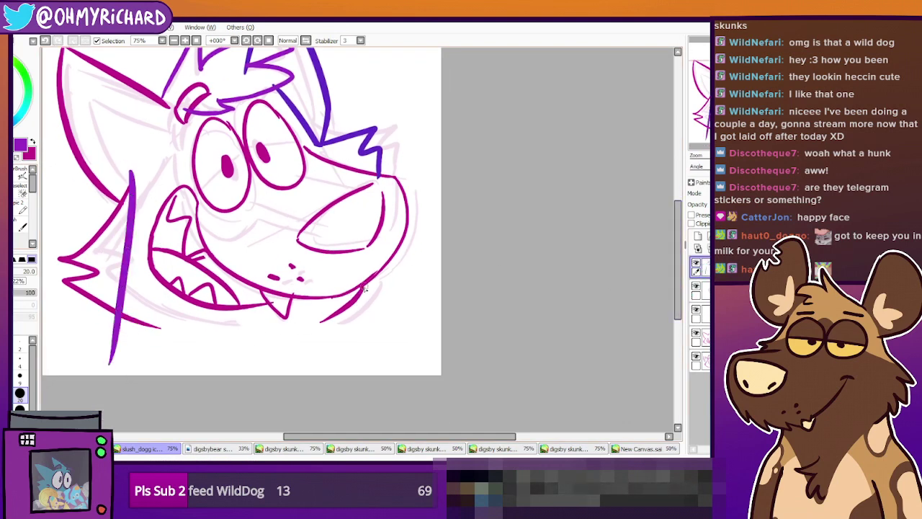
left_click_drag(354, 287, 392, 367)
mouse_move(348, 285)
left_mouse_down()
mouse_move(443, 332)
mouse_move(440, 309)
left_mouse_up()
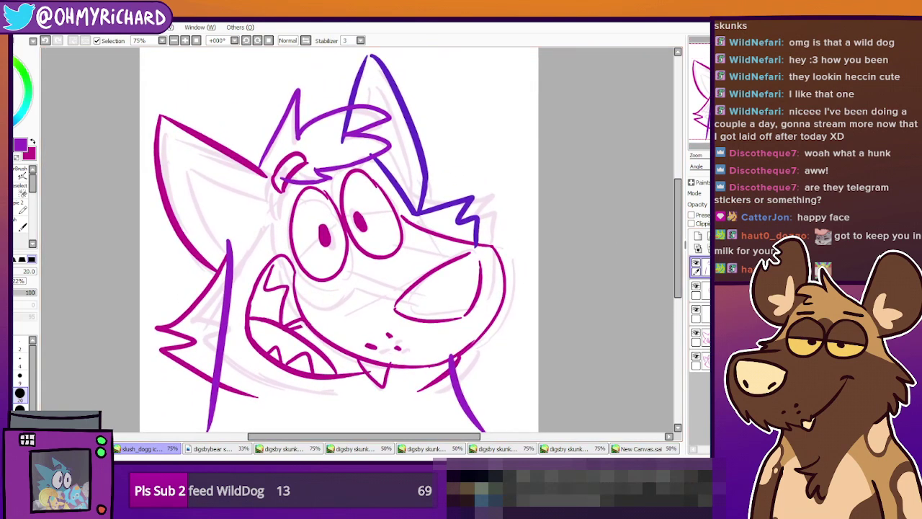
Create a layer folder at the top of the stack and place all five layers in it
left_click(723, 235)
left_click_drag(735, 291, 734, 268)
left_click_drag(735, 314, 735, 267)
left_click_drag(735, 337, 735, 267)
left_click_drag(734, 360, 735, 267)
left_click_drag(734, 383, 735, 268)
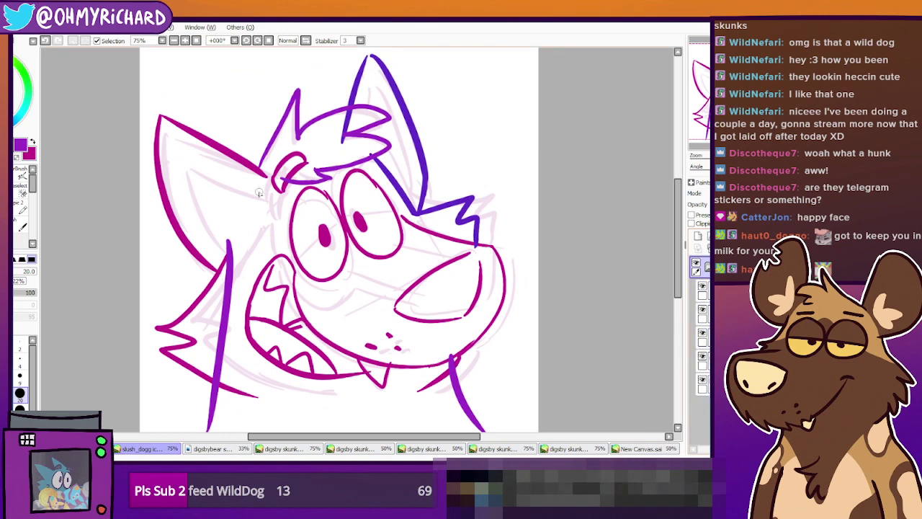
Move the whole grouped drawing slightly up and to the right on the canvas
scroll(364, 205, "down", 1)
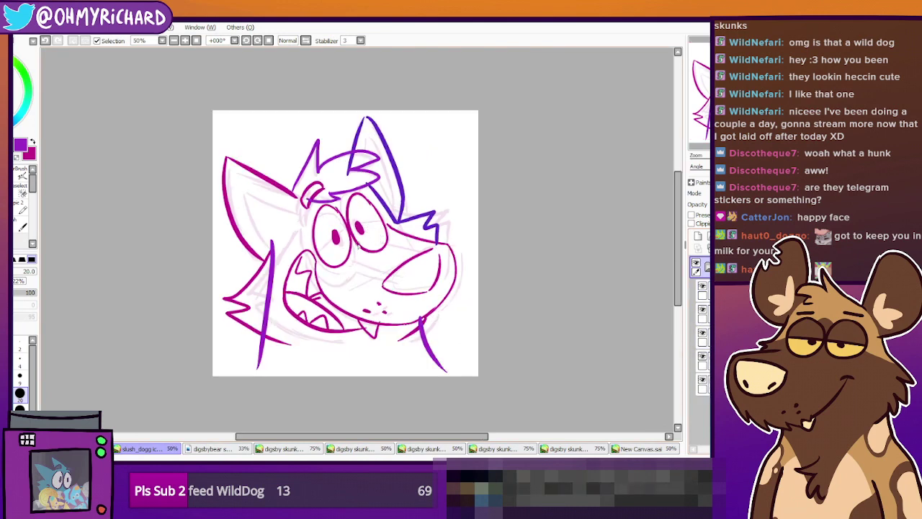
key("v")
left_click_drag(368, 272, 379, 273)
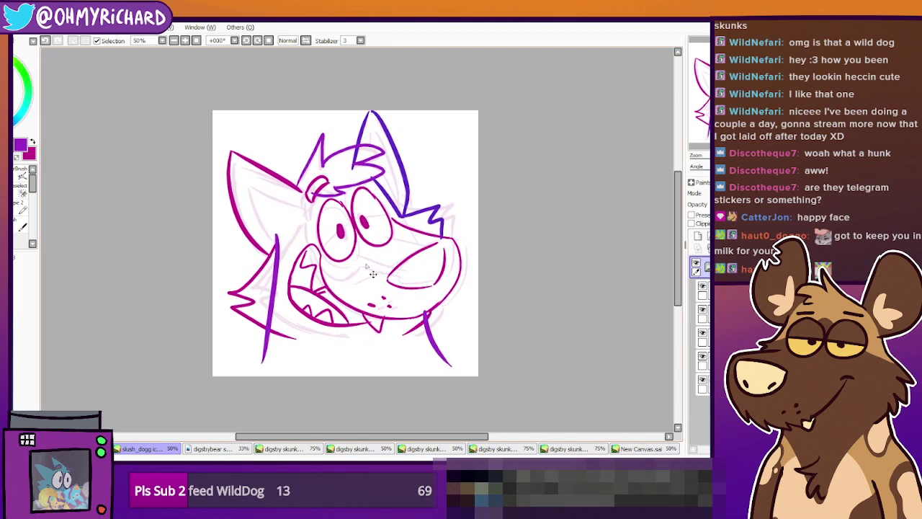
Free-transform the grouped drawing: enlarge it slightly, rotate it a little clockwise and reposition it to fill the canvas
key("ctrl+t")
left_click_drag(379, 269, 374, 267)
left_click_drag(464, 366, 479, 380)
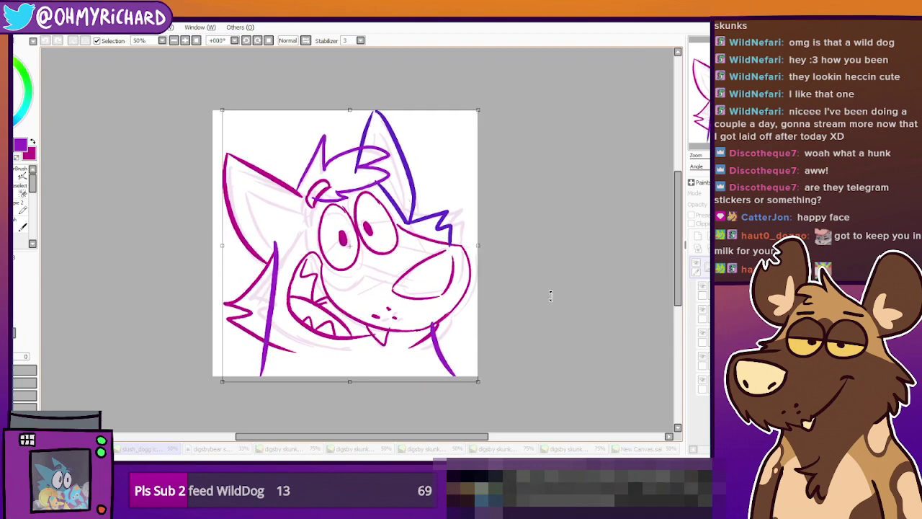
left_click_drag(550, 296, 551, 303)
left_click_drag(400, 276, 402, 263)
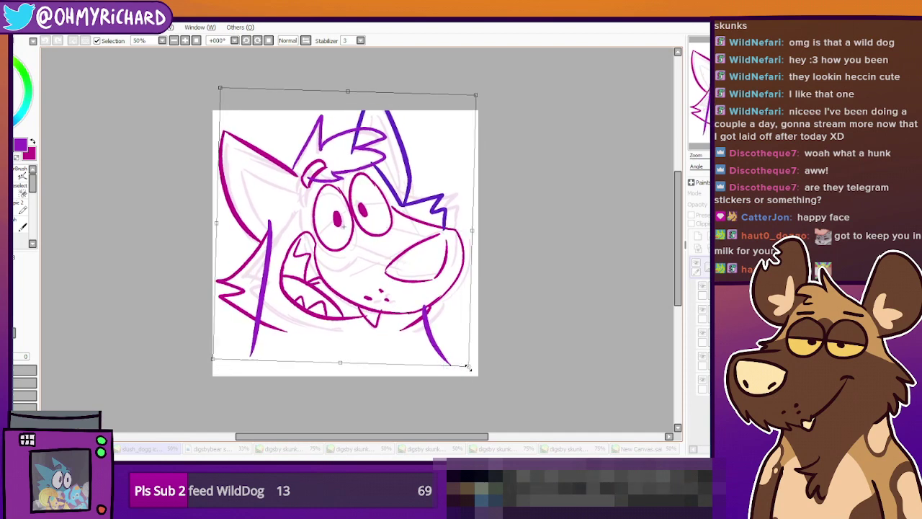
left_click_drag(469, 368, 497, 397)
mouse_move(454, 317)
left_mouse_down()
mouse_move(445, 303)
mouse_move(448, 311)
left_mouse_up()
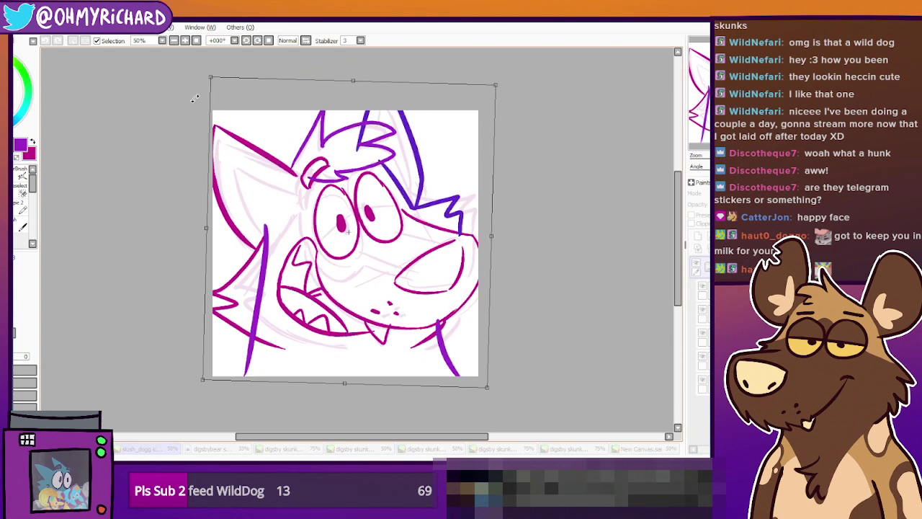
left_click_drag(210, 73, 219, 83)
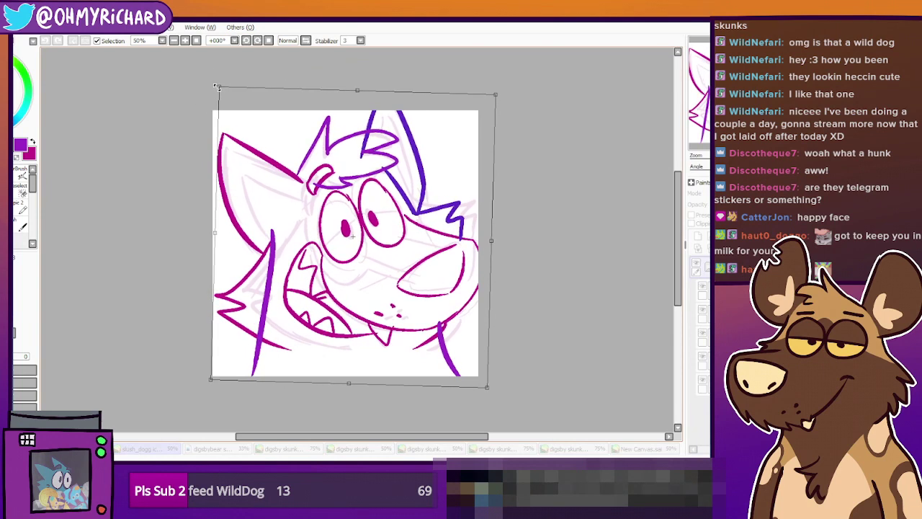
left_click_drag(314, 178, 312, 182)
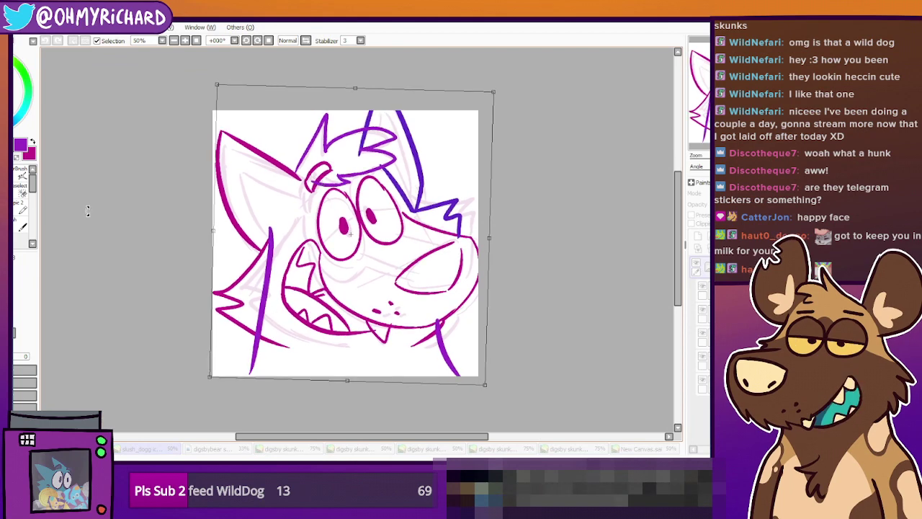
key("Return")
Select the layer holding the hair and neck lines and erase the left neck line completely
key("Page_Up")
left_click_drag(308, 352, 337, 283)
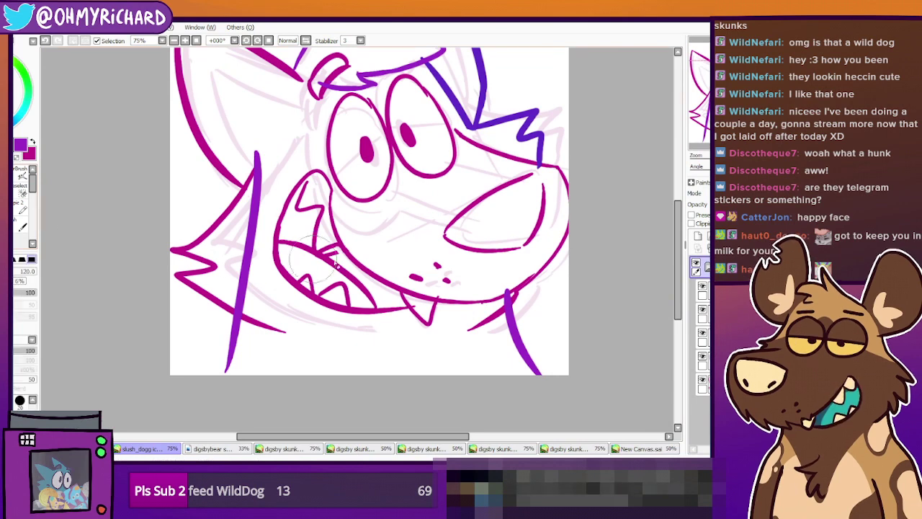
left_click(702, 287)
left_click(702, 286)
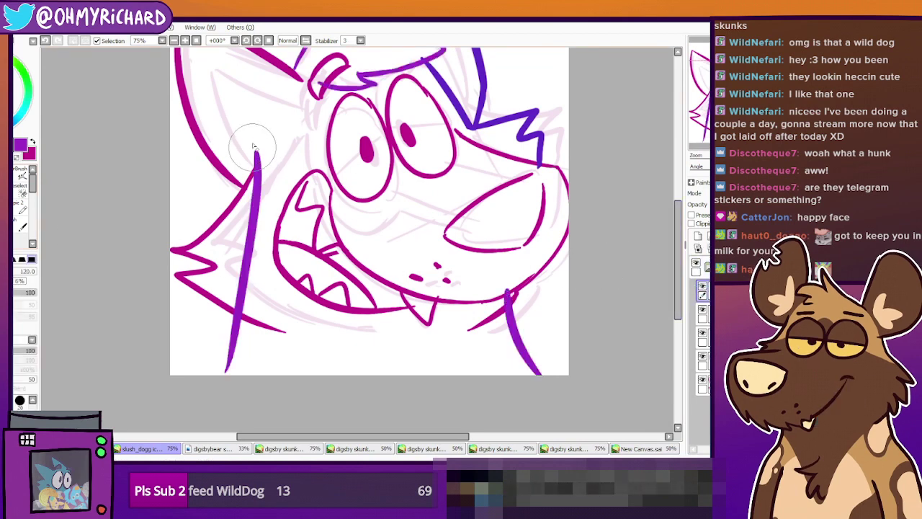
left_click_drag(244, 271, 244, 311)
left_click_drag(423, 271, 372, 323)
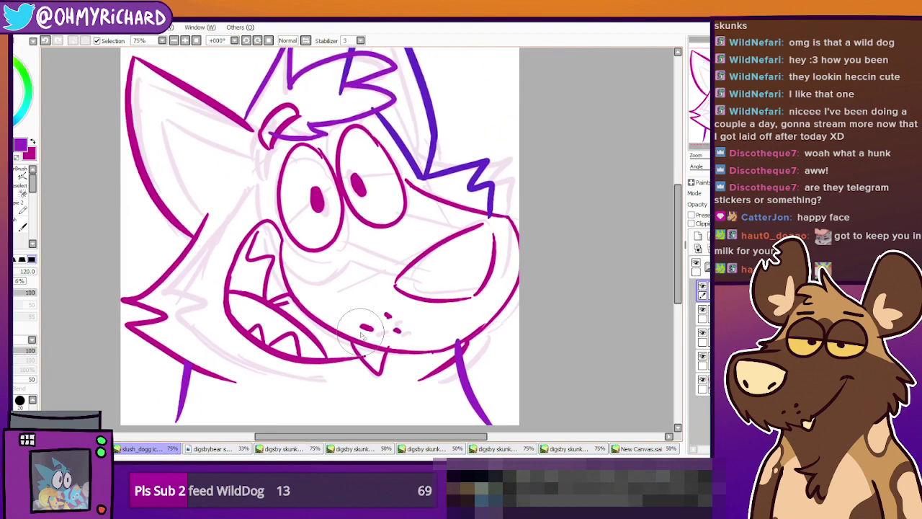
scroll(342, 302, "down", 1)
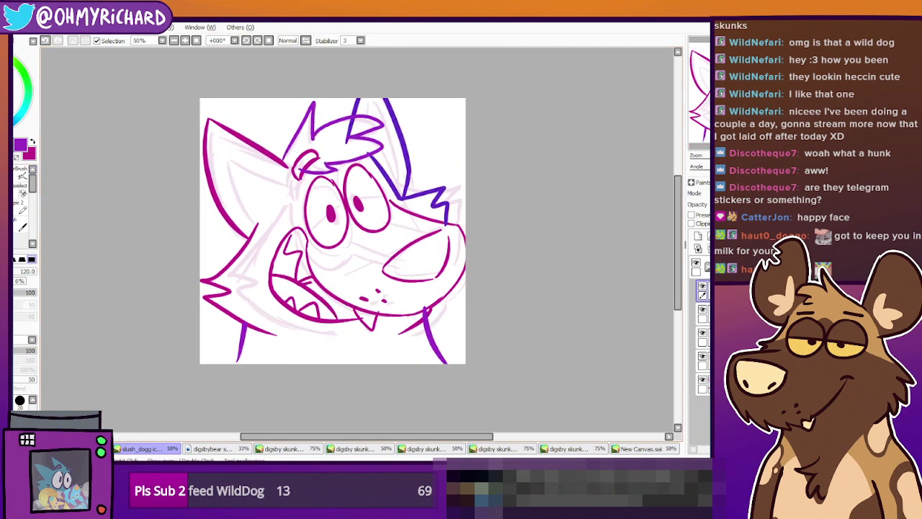
left_click(20, 173)
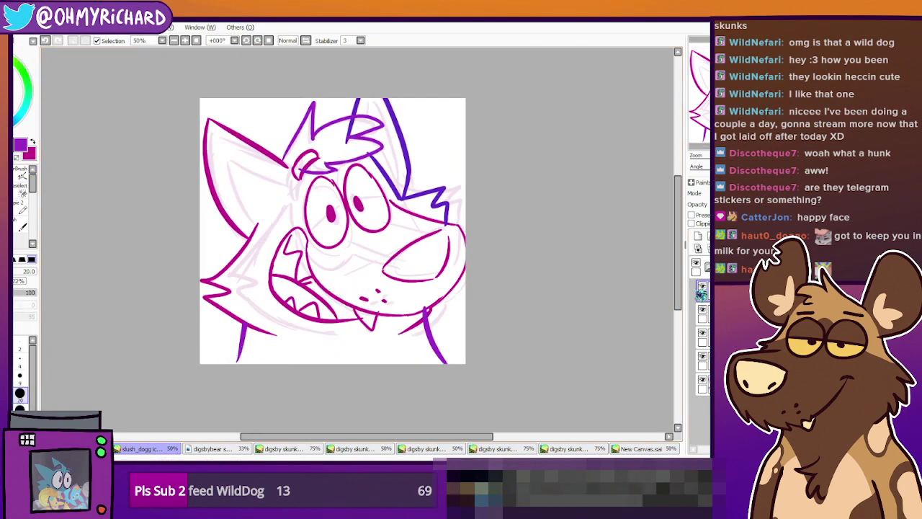
left_click(18, 207)
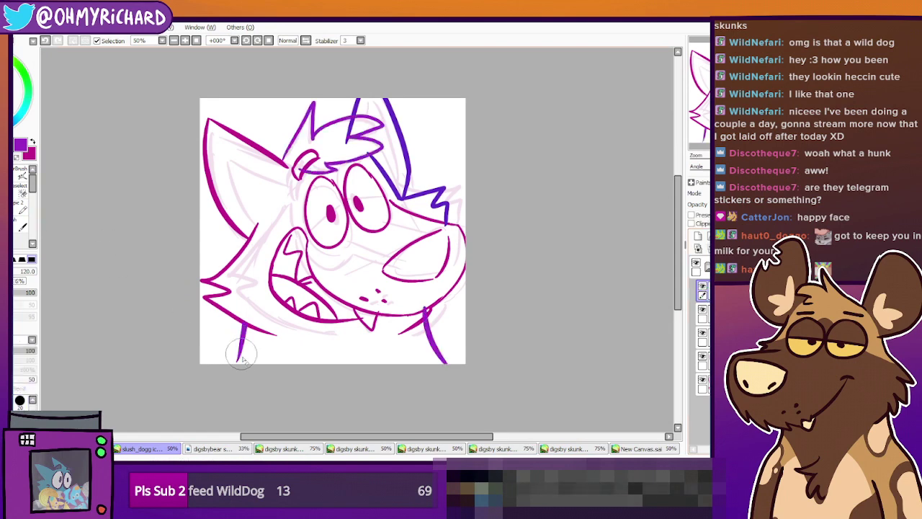
left_click_drag(247, 321, 229, 373)
Redraw the left neck line in purple, bending outward into a shoulder that runs to the canvas's lower-left corner
key("n")
mouse_move(242, 295)
left_mouse_down()
mouse_move(231, 347)
mouse_move(203, 361)
left_mouse_up()
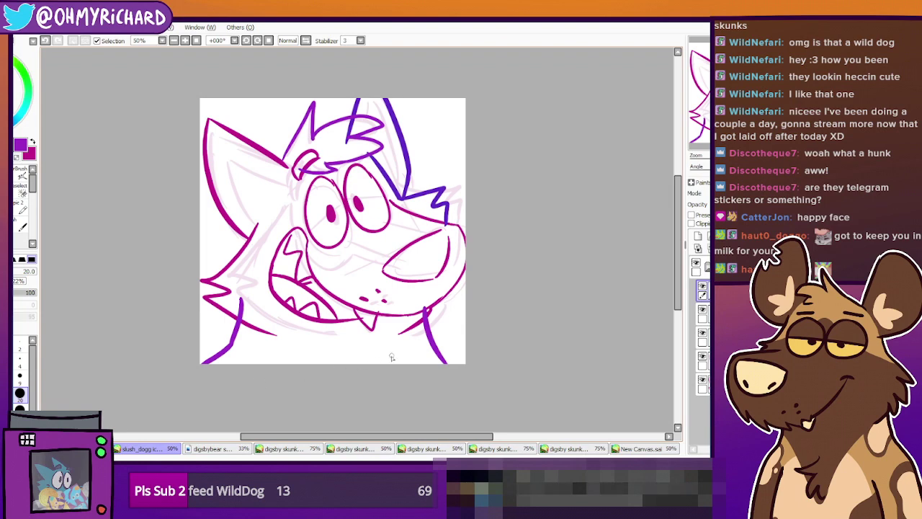
key("ctrl+z")
key("ctrl+z")
mouse_move(244, 289)
left_mouse_down()
mouse_move(241, 325)
mouse_move(221, 363)
left_mouse_up()
key("ctrl+z")
left_click_drag(244, 302, 224, 358)
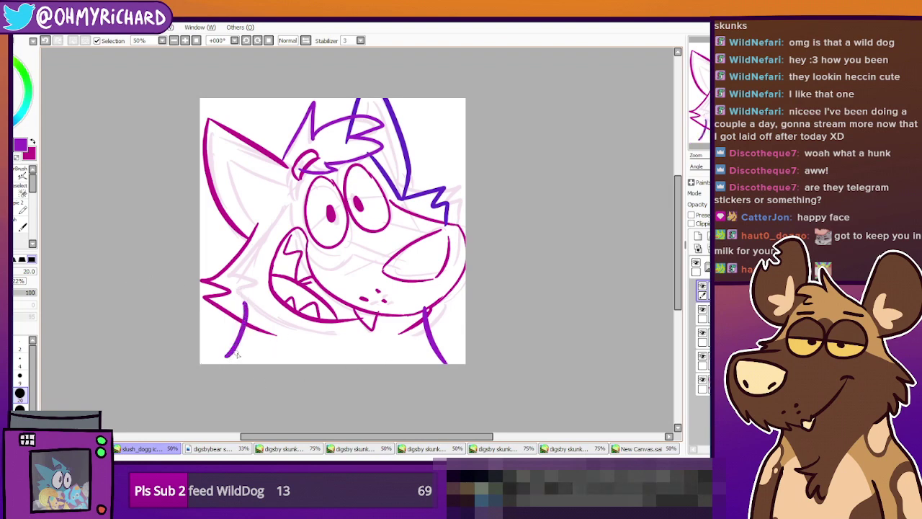
key("ctrl+z")
key("ctrl+z")
mouse_move(245, 298)
left_mouse_down()
mouse_move(241, 355)
mouse_move(202, 360)
left_mouse_up()
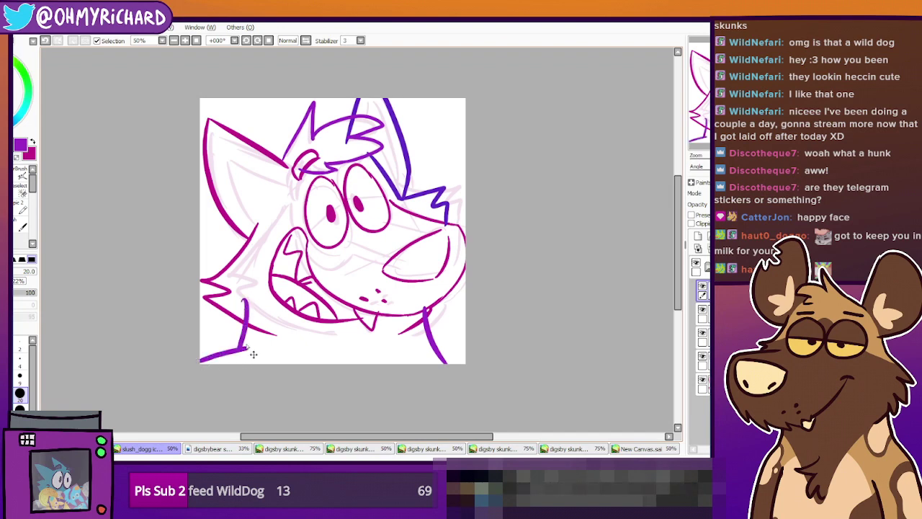
key("ctrl+z")
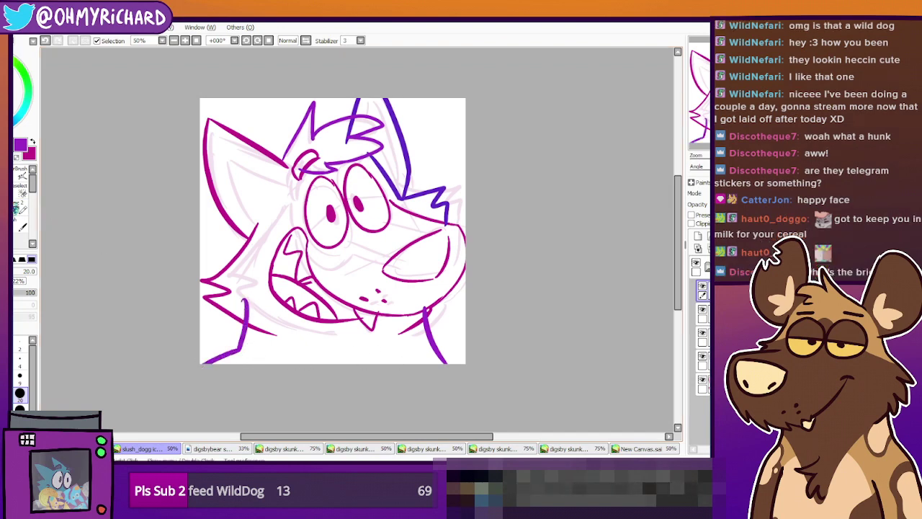
Erase the right neck line and redraw it further inward in purple, bending outward into the right shoulder
key("e")
mouse_move(426, 309)
left_mouse_down()
mouse_move(422, 337)
mouse_move(450, 376)
left_mouse_up()
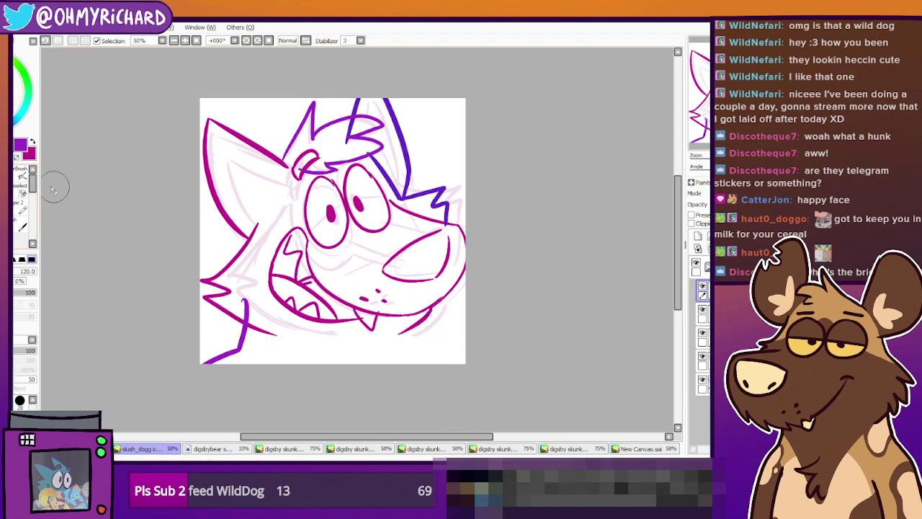
key("n")
left_click_drag(418, 309, 420, 347)
key("ctrl+z")
left_click_drag(416, 311, 430, 358)
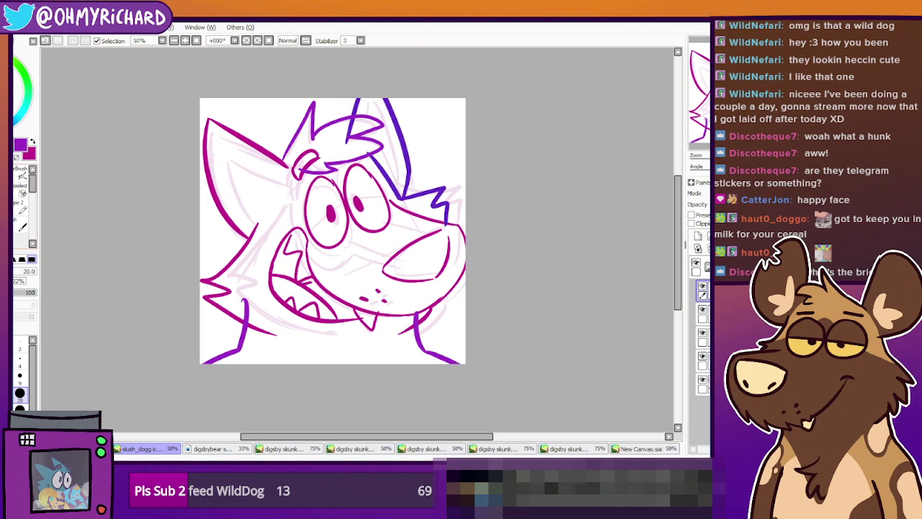
key("ctrl")
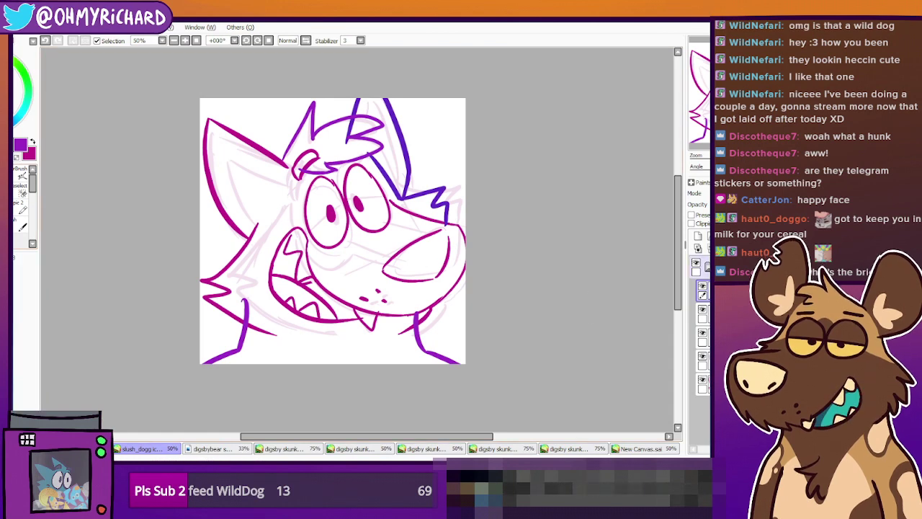
left_click(707, 267)
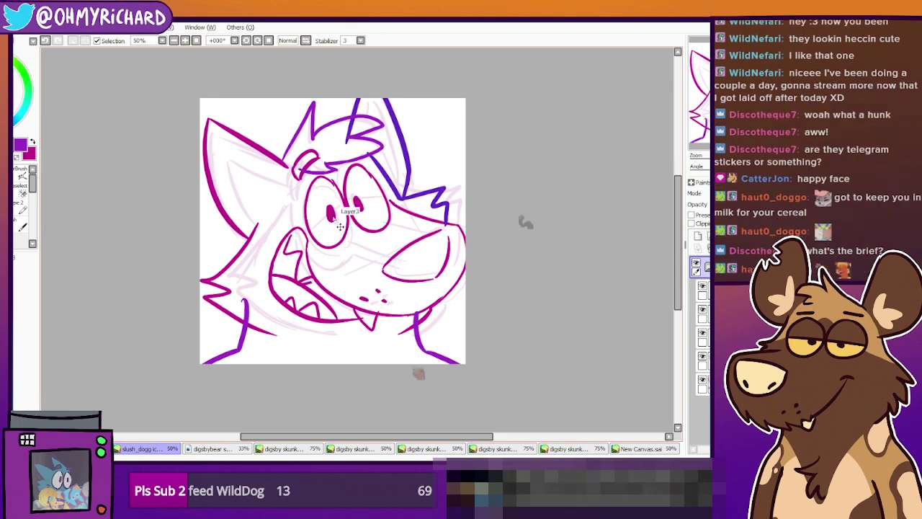
key("Down")
key("Down")
mouse_move(369, 251)
left_mouse_down()
mouse_move(364, 224)
mouse_move(368, 241)
left_mouse_up()
key("ctrl+z")
left_click(701, 267)
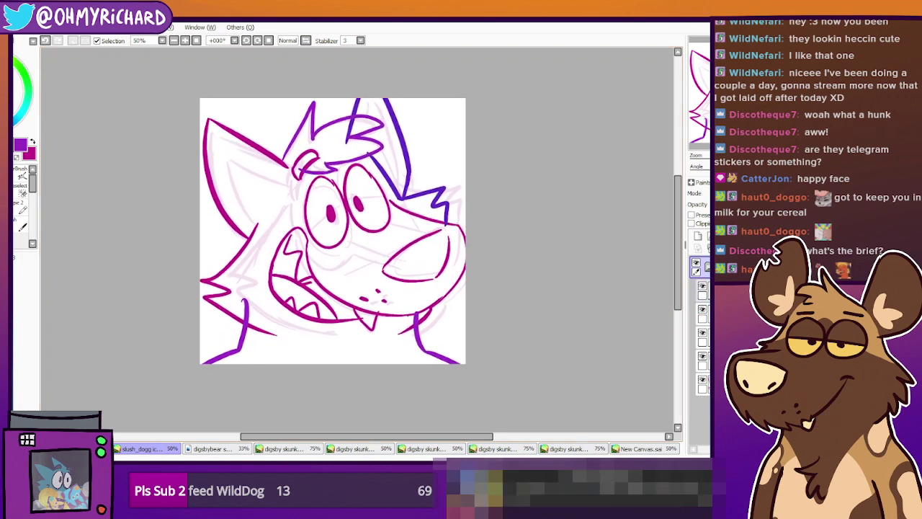
Lasso the neck and shoulder lines on the hair layer and move them down so the shoulders run off the canvas
left_click(703, 291)
mouse_move(435, 412)
left_mouse_down()
mouse_move(492, 357)
mouse_move(434, 301)
left_mouse_up()
left_click_drag(230, 273, 198, 414)
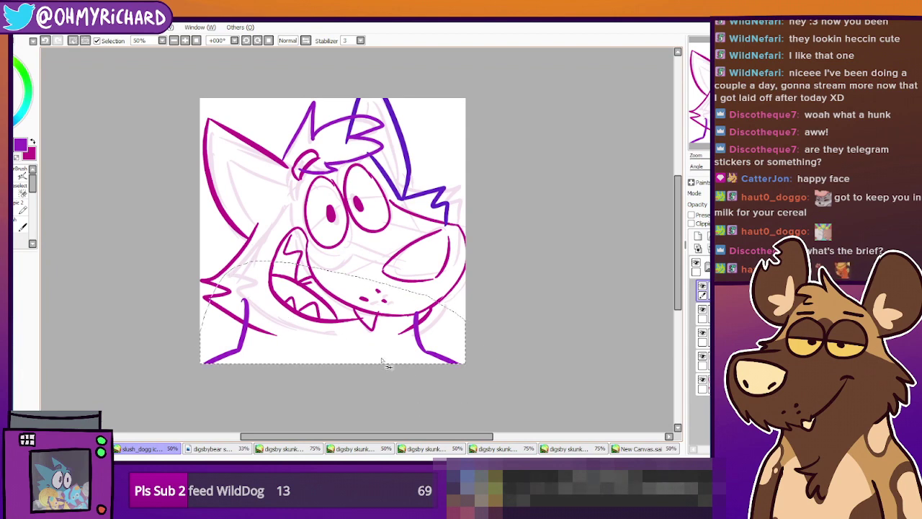
key("Delete")
key("ctrl+d")
left_click_drag(401, 353, 403, 353)
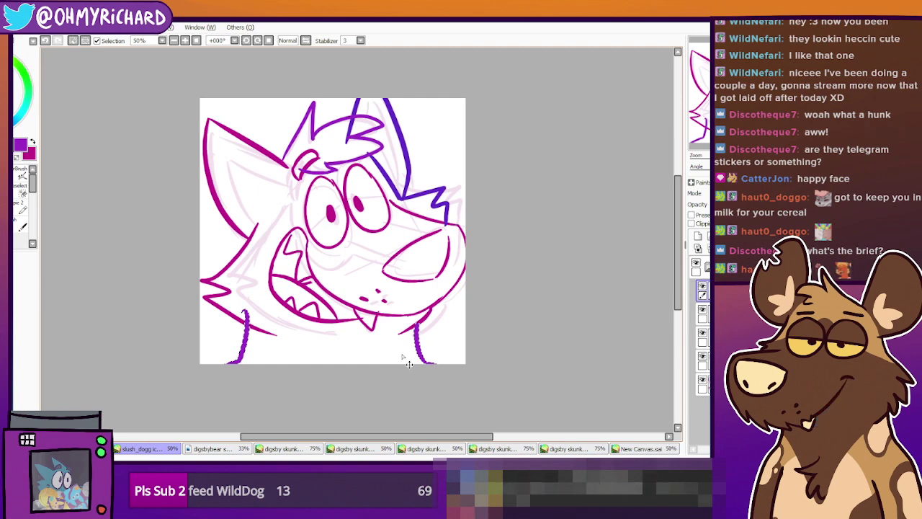
left_click_drag(390, 257, 362, 224)
left_click_drag(363, 260, 343, 306)
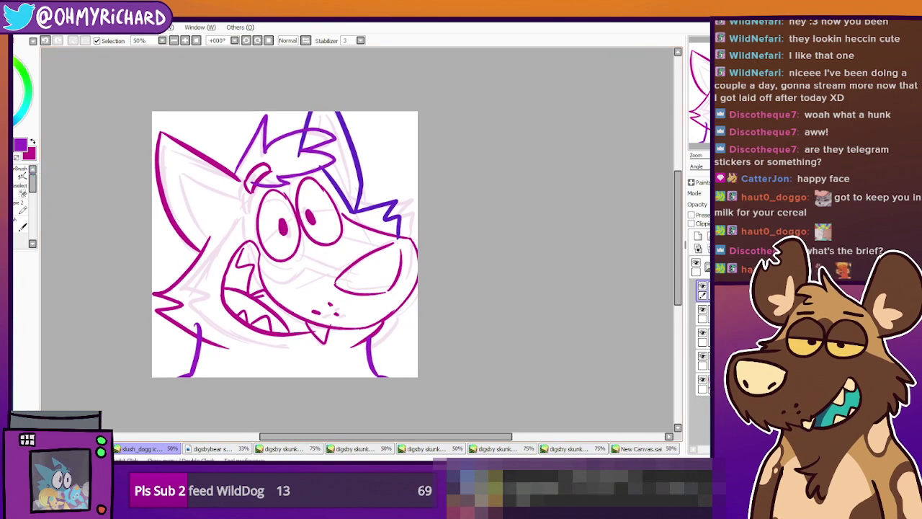
Collapse the line art layers' folder and add a new layer for the base colour beneath it
left_click(706, 267)
left_click(698, 236)
left_click_drag(706, 267, 706, 297)
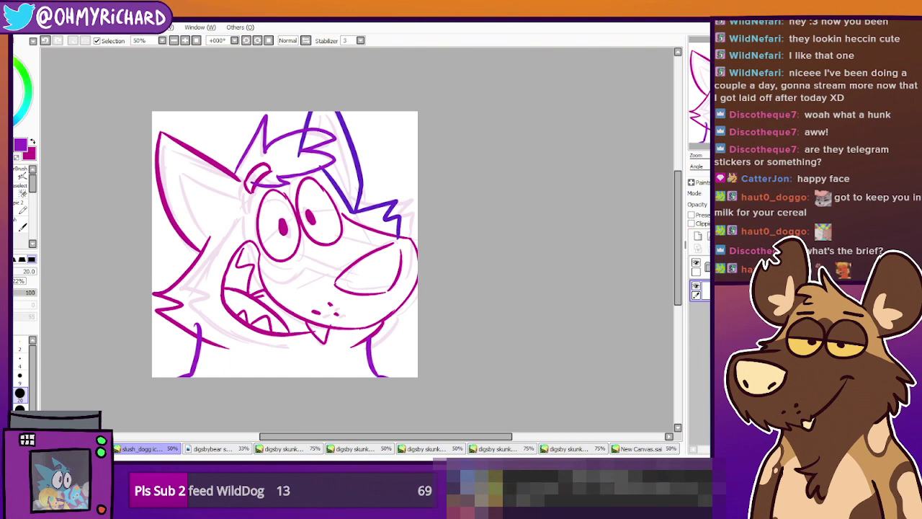
Block in the dog's head, ears, muzzle and neck with flat purple on the new layer using a size 120 brush
mouse_move(217, 281)
left_mouse_down()
mouse_move(256, 257)
mouse_move(226, 258)
mouse_move(195, 288)
mouse_move(206, 297)
mouse_move(208, 328)
left_mouse_up()
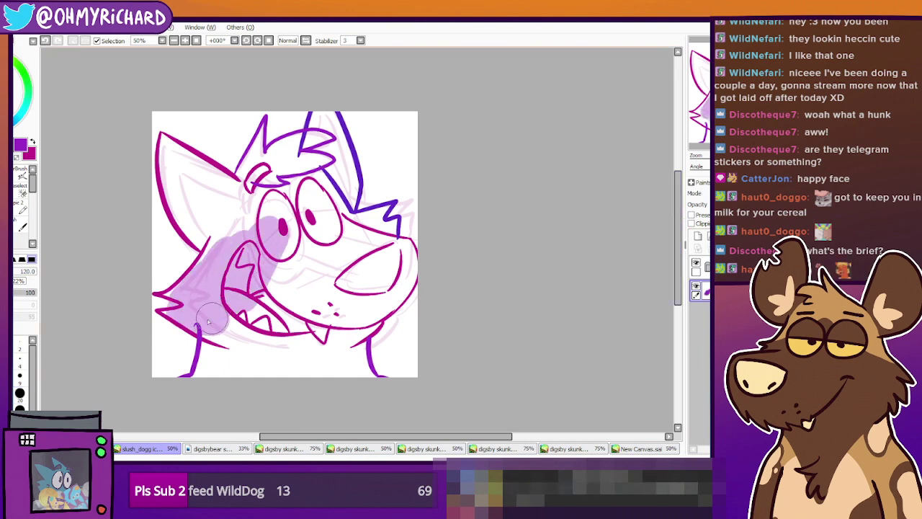
mouse_move(281, 317)
left_mouse_down()
mouse_move(223, 393)
mouse_move(217, 364)
left_mouse_up()
mouse_move(309, 295)
left_mouse_down()
mouse_move(322, 375)
mouse_move(350, 358)
mouse_move(342, 309)
mouse_move(360, 288)
mouse_move(376, 303)
mouse_move(404, 252)
mouse_move(317, 220)
left_mouse_up()
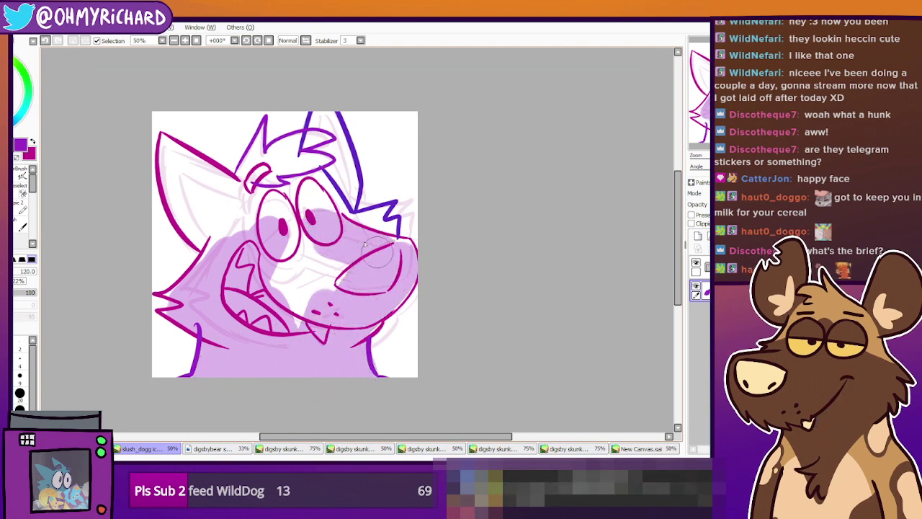
mouse_move(288, 302)
left_mouse_down()
mouse_move(307, 232)
mouse_move(303, 191)
mouse_move(245, 194)
mouse_move(214, 220)
mouse_move(167, 144)
mouse_move(172, 172)
mouse_move(272, 200)
mouse_move(270, 161)
mouse_move(317, 188)
mouse_move(324, 119)
mouse_move(346, 188)
mouse_move(317, 144)
mouse_move(348, 187)
left_mouse_up()
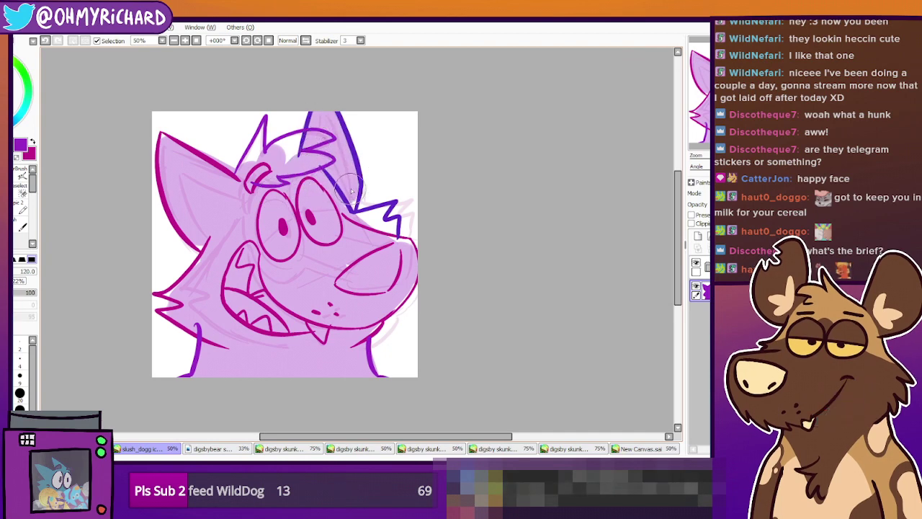
mouse_move(347, 229)
left_mouse_down()
mouse_move(360, 234)
mouse_move(388, 208)
mouse_move(353, 237)
mouse_move(389, 230)
left_mouse_up()
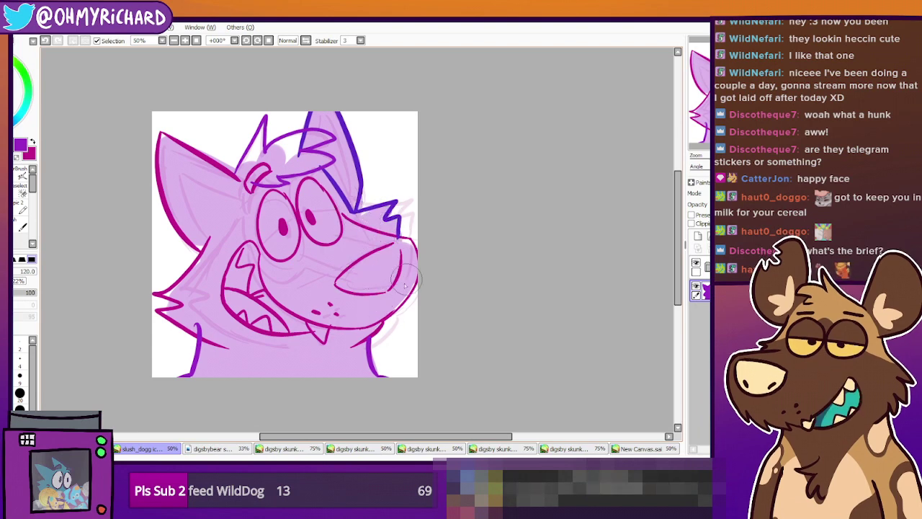
Erase the purple along the bridge of the muzzle between the eyes and nose, and along the lower edge of the muzzle stripe
left_click(23, 210)
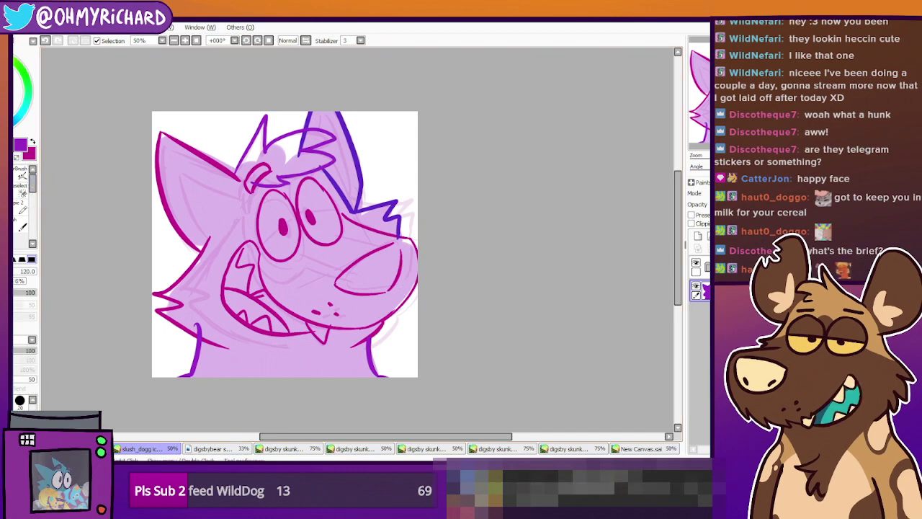
scroll(324, 252, "up", 2)
left_click_drag(353, 282, 428, 259)
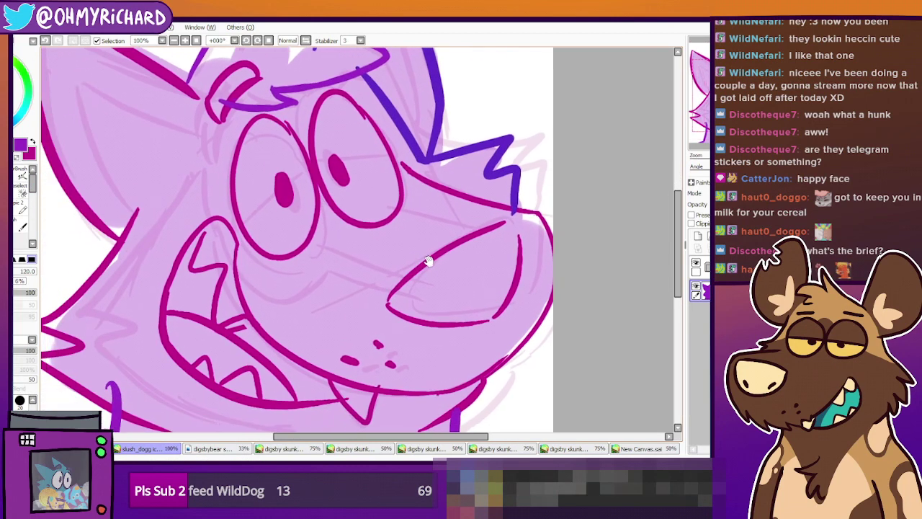
left_click(22, 224)
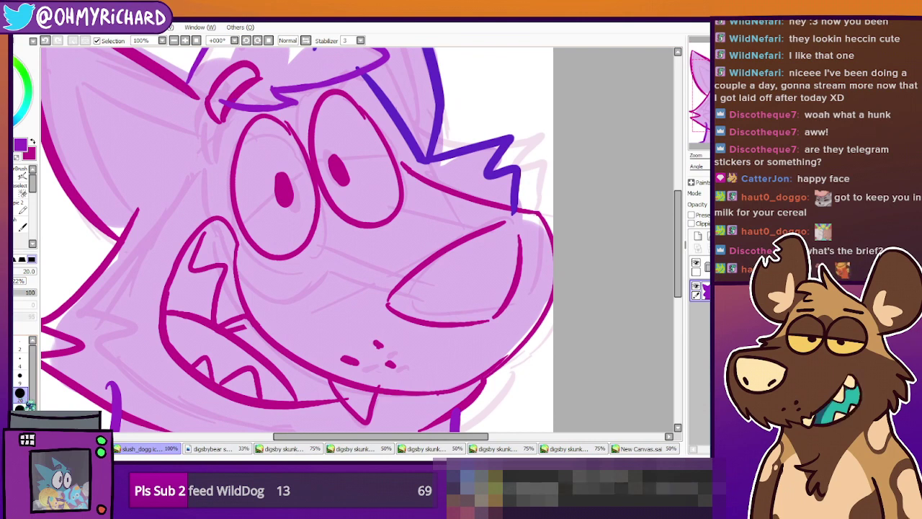
key("minus")
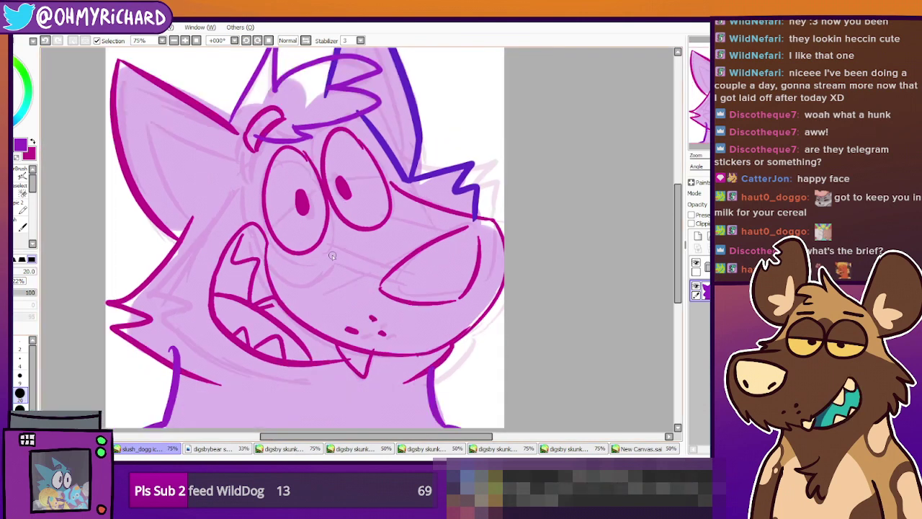
left_click_drag(334, 164, 375, 182)
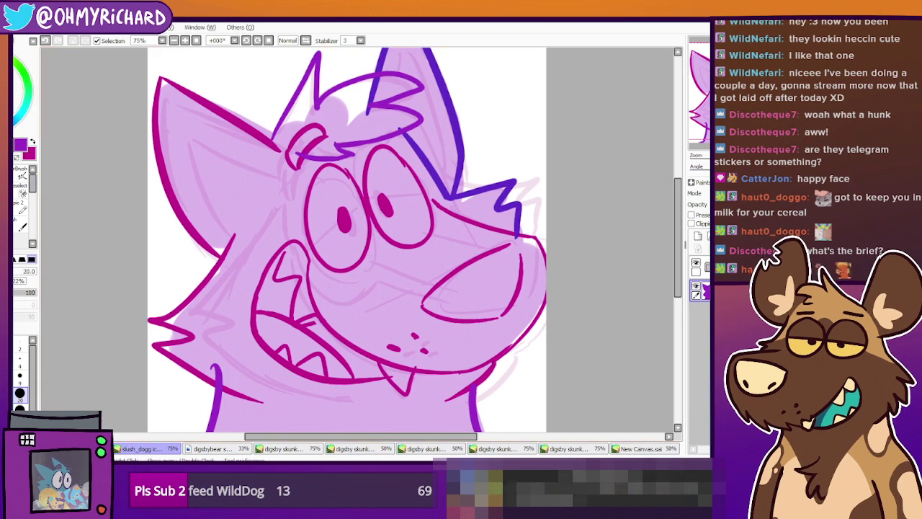
key("e")
left_click_drag(363, 222, 448, 269)
key("ctrl+z")
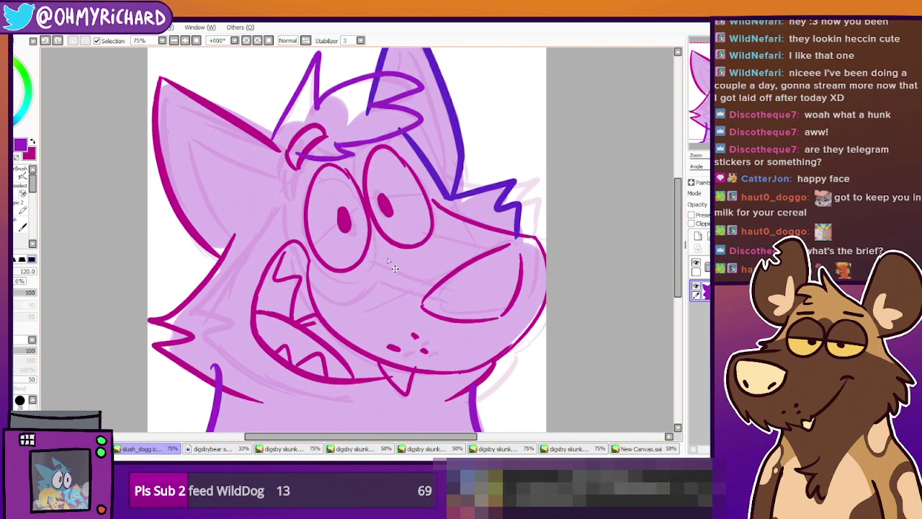
mouse_move(362, 243)
left_mouse_down()
mouse_move(423, 273)
mouse_move(468, 275)
left_mouse_up()
mouse_move(413, 233)
left_mouse_down()
mouse_move(498, 254)
mouse_move(409, 245)
mouse_move(377, 221)
mouse_move(382, 244)
mouse_move(376, 239)
mouse_move(429, 265)
mouse_move(484, 270)
left_mouse_up()
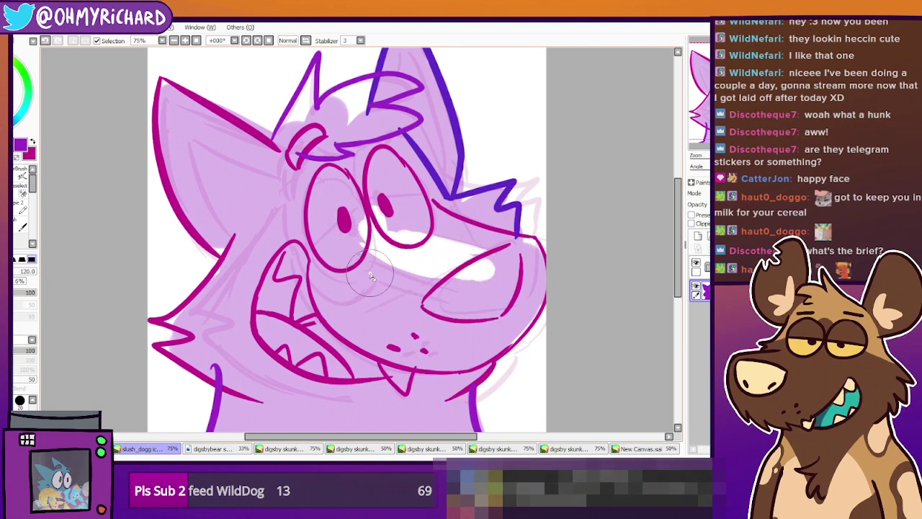
left_click_drag(369, 272, 442, 302)
Erase a curved contour around the left eye and thin strips of purple along the upper muzzle line
left_click_drag(294, 208, 310, 287)
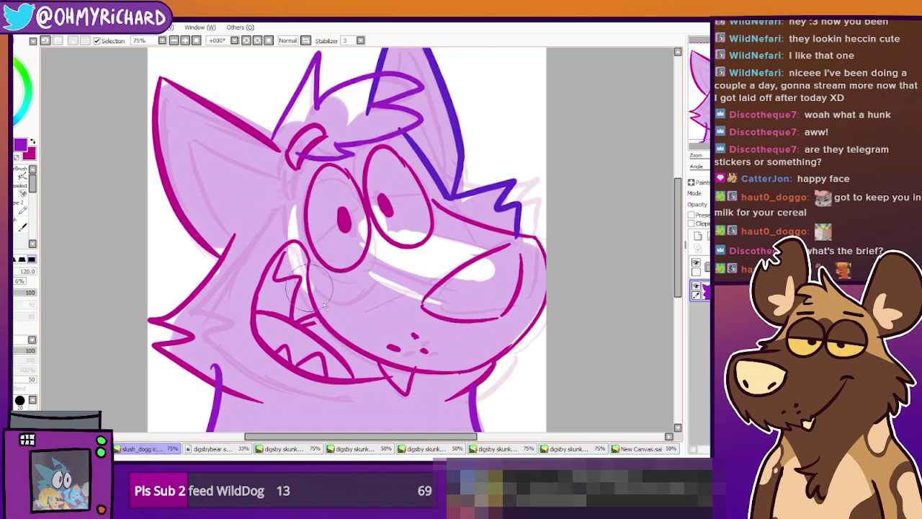
left_click_drag(292, 217, 323, 295)
key("ctrl+z")
mouse_move(290, 212)
left_mouse_down()
mouse_move(348, 303)
mouse_move(310, 290)
mouse_move(335, 300)
mouse_move(373, 289)
left_mouse_up()
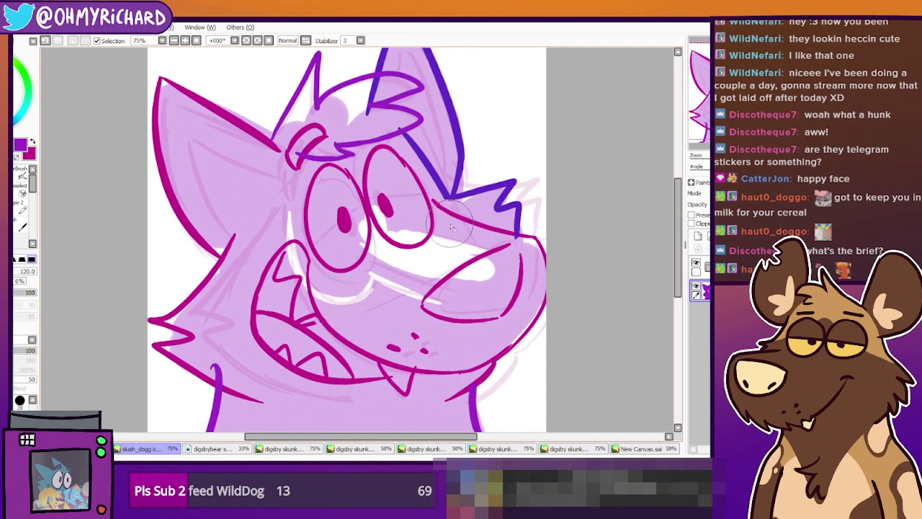
left_click_drag(448, 229, 507, 251)
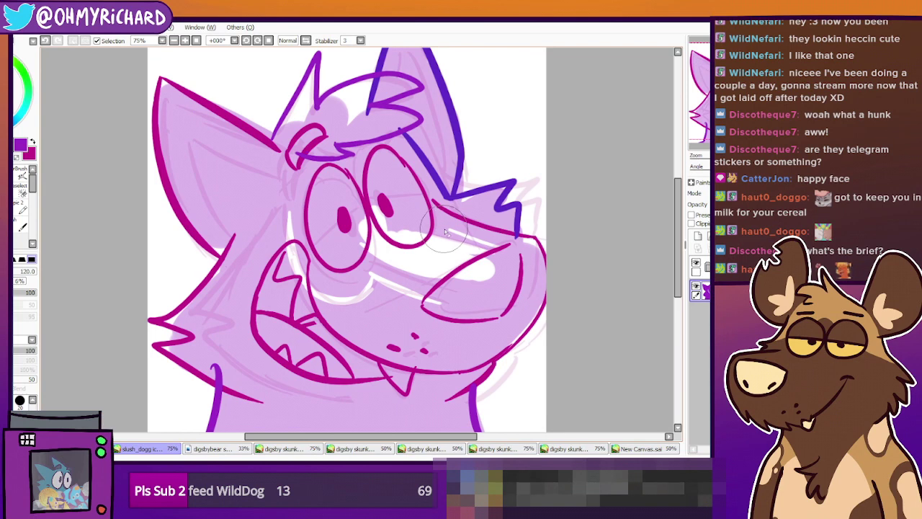
left_click_drag(435, 205, 442, 230)
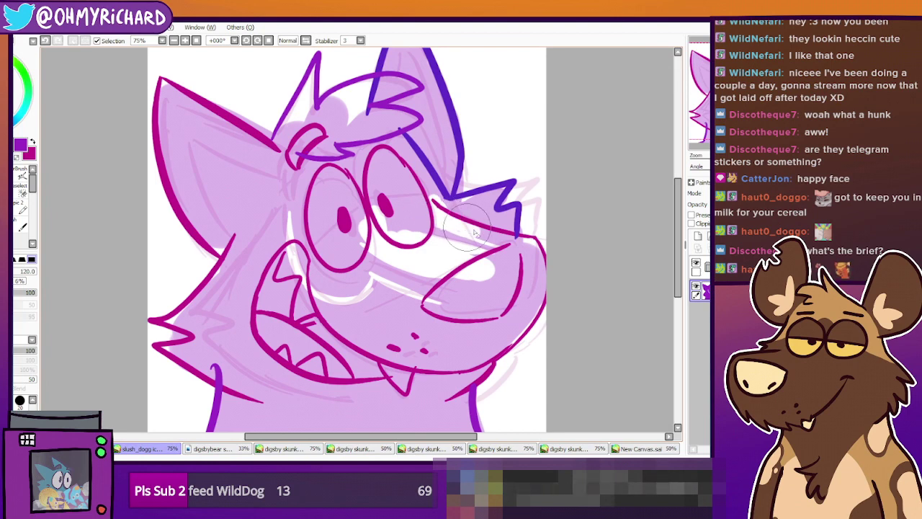
Clear the purple from the muzzle, cheek, mouth and jaw, keeping it around the eyes, on the nose and on the neck
mouse_move(461, 220)
left_mouse_down()
mouse_move(535, 255)
mouse_move(523, 305)
mouse_move(511, 298)
left_mouse_up()
mouse_move(376, 283)
left_mouse_down()
mouse_move(446, 305)
mouse_move(381, 297)
mouse_move(374, 287)
mouse_move(378, 302)
mouse_move(361, 318)
mouse_move(317, 306)
mouse_move(352, 324)
left_mouse_up()
mouse_move(286, 220)
left_mouse_down()
mouse_move(265, 220)
mouse_move(212, 313)
mouse_move(201, 305)
mouse_move(175, 310)
mouse_move(221, 279)
mouse_move(210, 322)
mouse_move(188, 340)
mouse_move(265, 389)
left_mouse_up()
left_click_drag(205, 338, 346, 422)
mouse_move(256, 393)
left_mouse_down()
mouse_move(382, 414)
mouse_move(460, 383)
left_mouse_up()
mouse_move(414, 410)
left_mouse_down()
mouse_move(474, 372)
mouse_move(515, 324)
mouse_move(436, 345)
mouse_move(375, 325)
mouse_move(360, 360)
mouse_move(411, 389)
mouse_move(360, 396)
left_mouse_up()
mouse_move(297, 246)
left_mouse_down()
mouse_move(284, 216)
mouse_move(303, 382)
mouse_move(272, 245)
mouse_move(248, 278)
mouse_move(264, 369)
mouse_move(363, 387)
left_mouse_up()
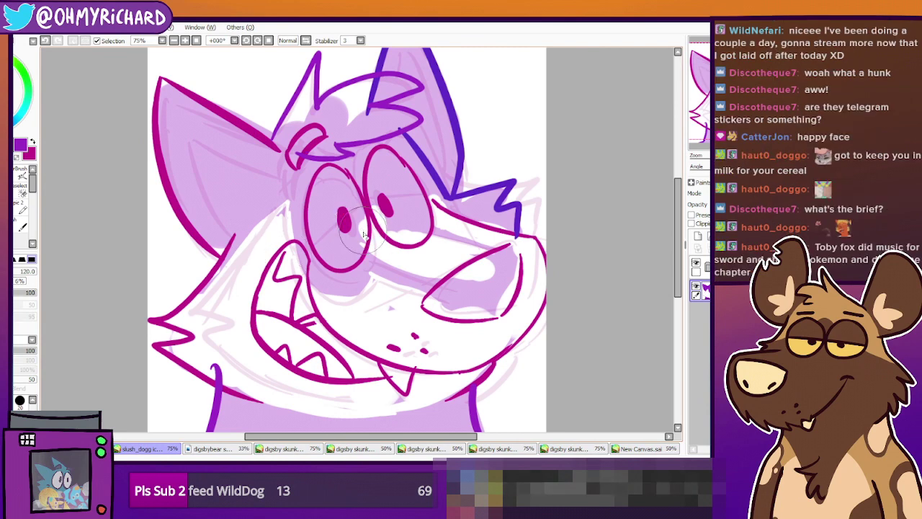
Erase the purple inside the left eyebrow and from the inner areas of both ears, leaving a purple rim around them
left_click_drag(294, 158, 315, 135)
left_click_drag(325, 211, 326, 231)
left_click_drag(184, 141, 209, 231)
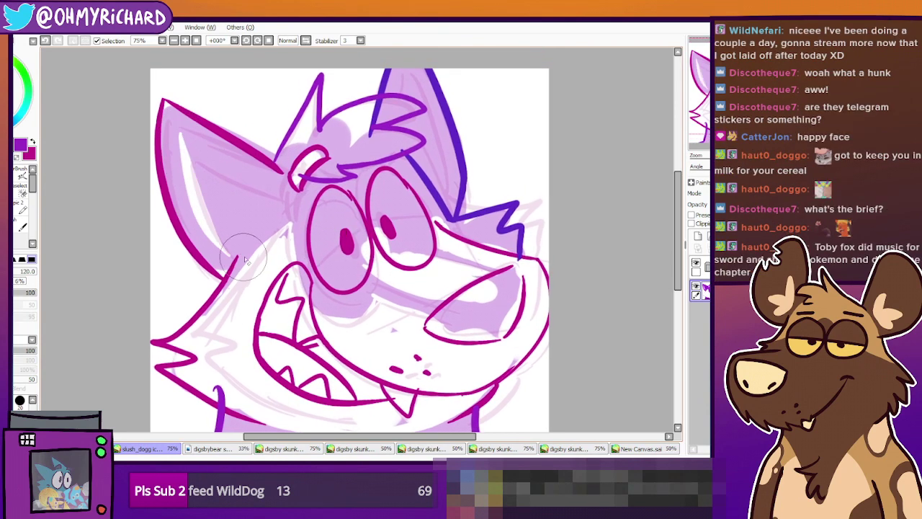
left_click_drag(180, 134, 272, 195)
left_click_drag(232, 254, 274, 202)
mouse_move(423, 123)
left_mouse_down()
mouse_move(373, 221)
mouse_move(401, 253)
left_mouse_up()
mouse_move(327, 265)
left_mouse_down()
mouse_move(382, 232)
mouse_move(383, 241)
left_mouse_up()
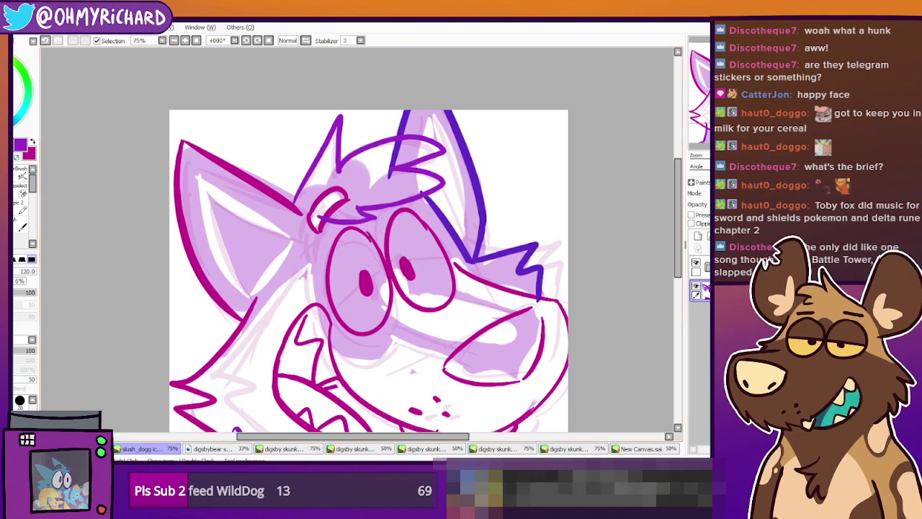
mouse_move(216, 216)
left_mouse_down()
mouse_move(213, 209)
mouse_move(245, 245)
mouse_move(241, 277)
mouse_move(255, 274)
mouse_move(289, 232)
mouse_move(227, 218)
mouse_move(248, 258)
left_mouse_up()
left_click(7, 183)
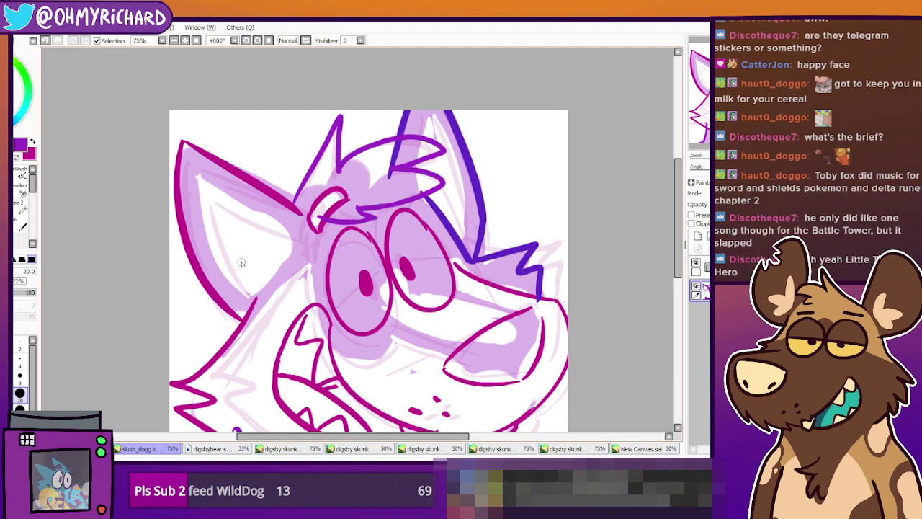
left_click_drag(368, 271, 367, 252)
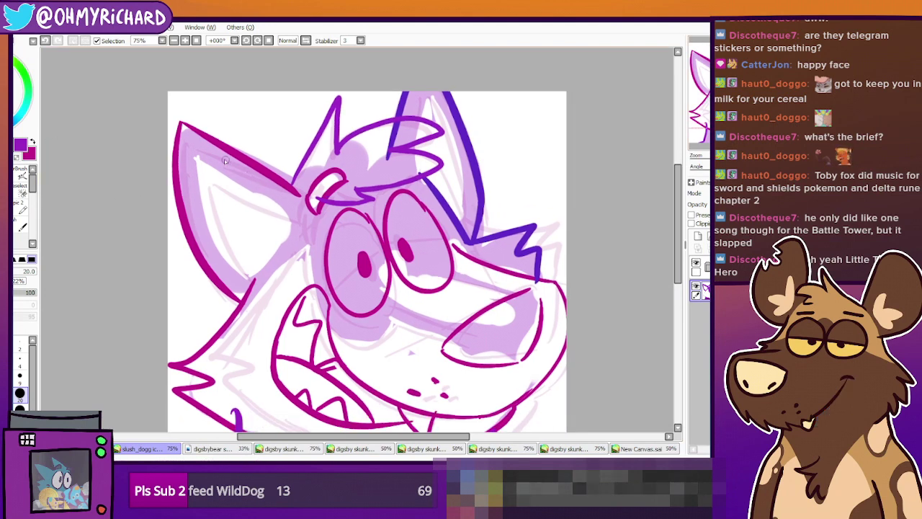
key("ctrl+z")
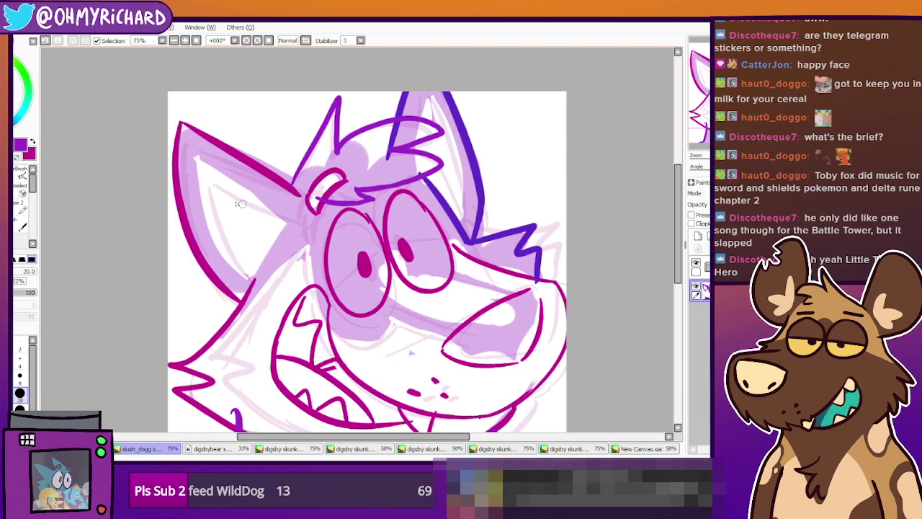
left_click_drag(368, 259, 355, 267)
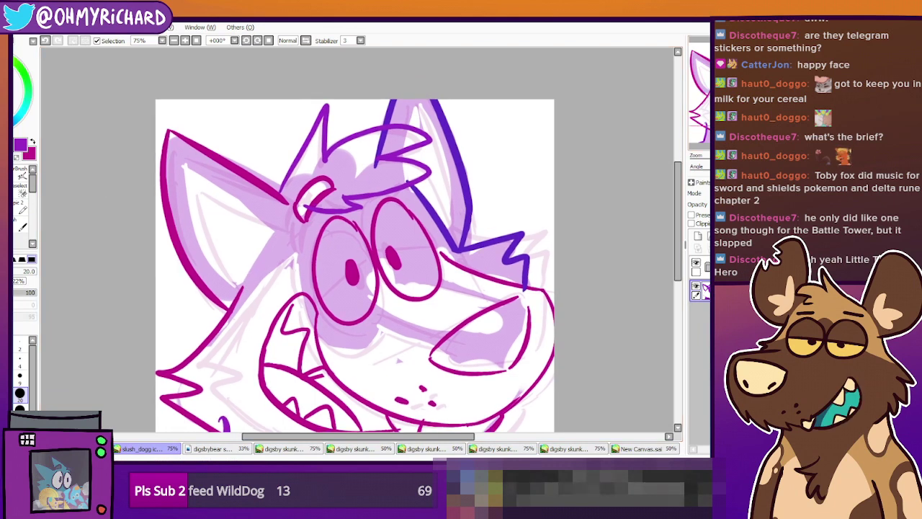
Erase the purple base colour from the hair tuft on top of the head
left_click(16, 212)
left_click_drag(741, 76, 739, 82)
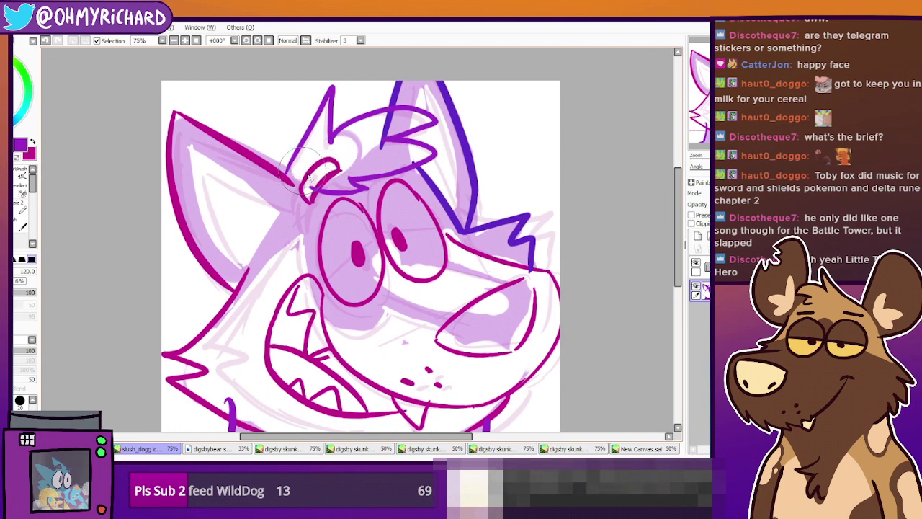
mouse_move(325, 176)
left_mouse_down()
mouse_move(349, 184)
mouse_move(315, 179)
mouse_move(347, 187)
mouse_move(351, 173)
mouse_move(340, 172)
mouse_move(391, 162)
mouse_move(381, 151)
mouse_move(394, 124)
left_mouse_up()
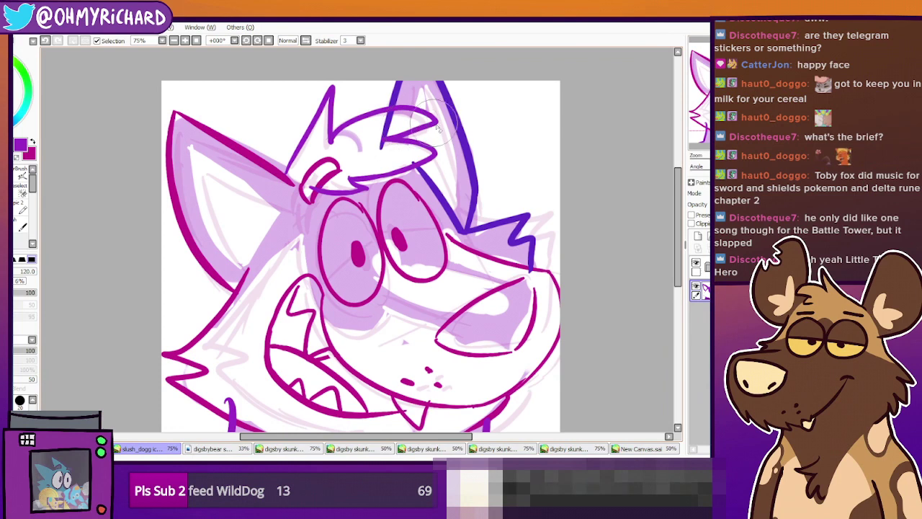
scroll(328, 208, "down", 1)
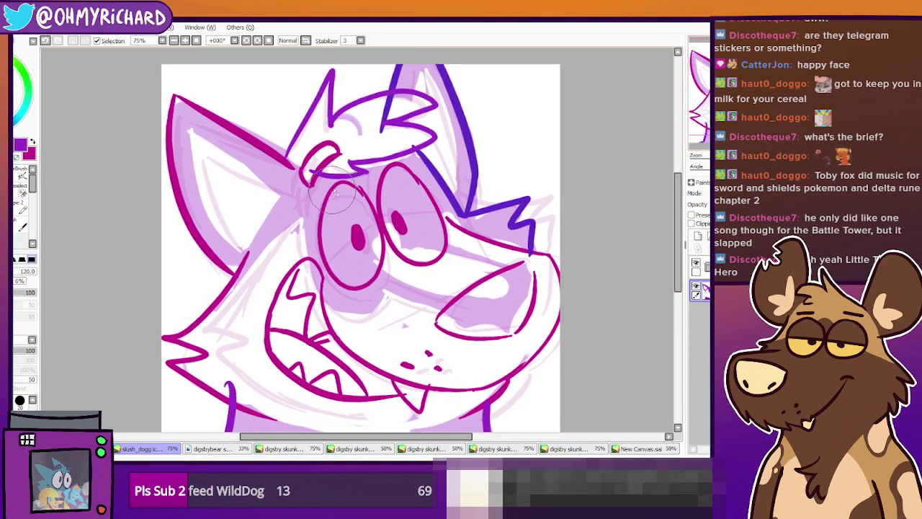
Sample the base purple, change it to a light lilac and paint the inside edge of the left eye with it
left_click_drag(327, 210, 331, 260)
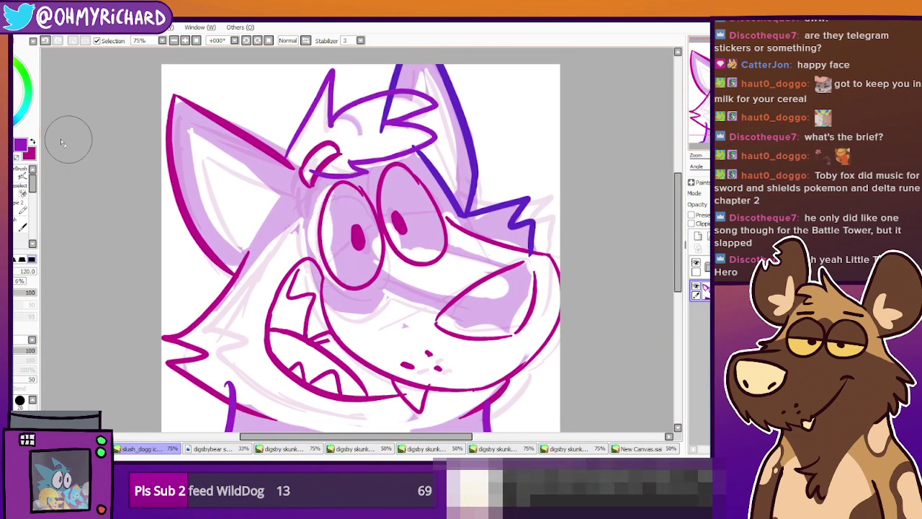
left_click(342, 216, "alt")
key("n")
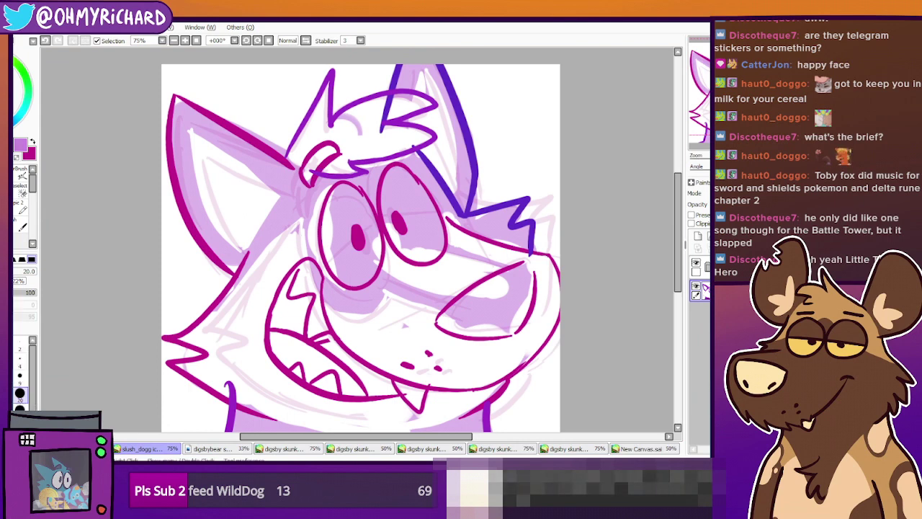
mouse_move(318, 251)
left_mouse_down()
mouse_move(328, 207)
mouse_move(317, 210)
left_mouse_up()
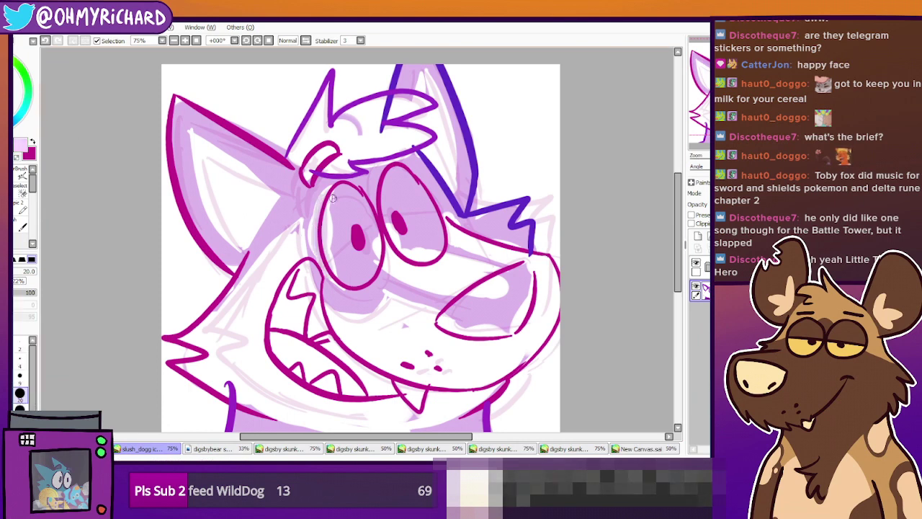
left_click_drag(326, 210, 320, 256)
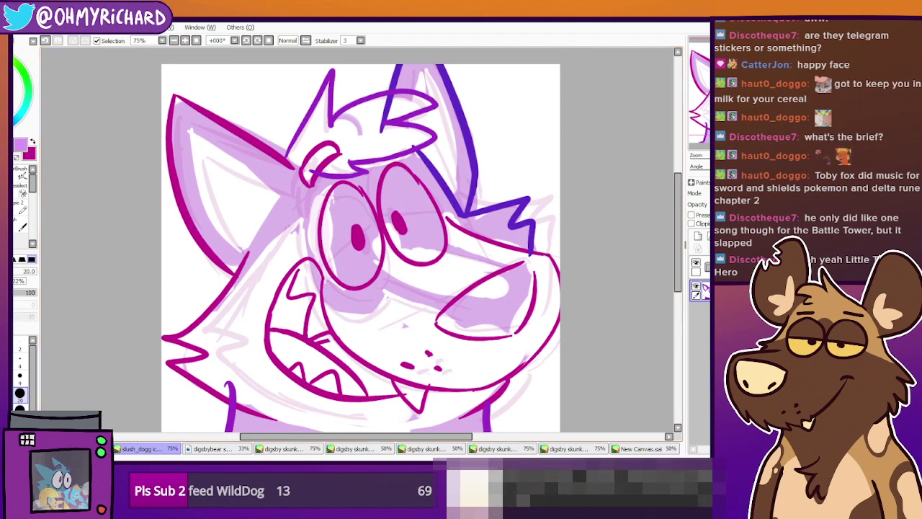
mouse_move(333, 199)
left_mouse_down()
mouse_move(322, 223)
mouse_move(324, 203)
mouse_move(333, 265)
mouse_move(325, 270)
mouse_move(366, 282)
mouse_move(340, 295)
mouse_move(374, 269)
mouse_move(370, 288)
mouse_move(383, 247)
left_mouse_up()
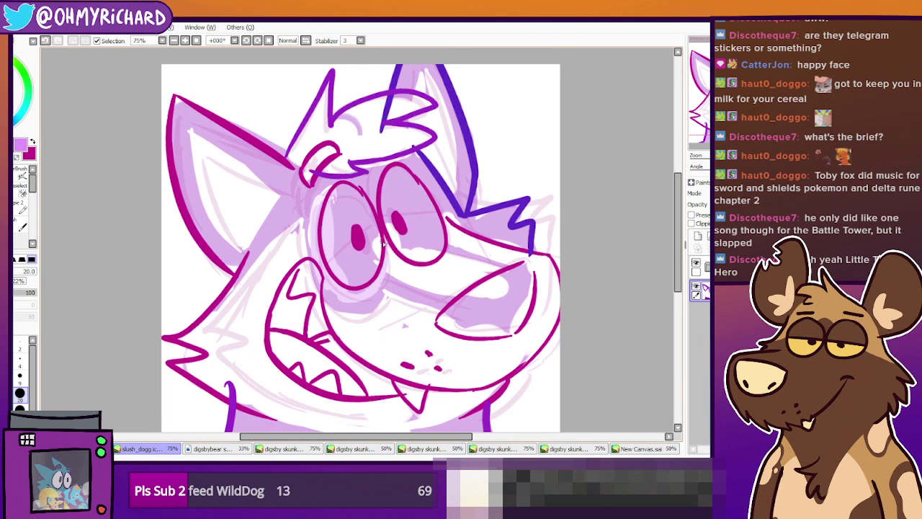
Fill both eyes around the pupils with light lilac using a size 50 brush, and paint their outer edges white
left_click(20, 408)
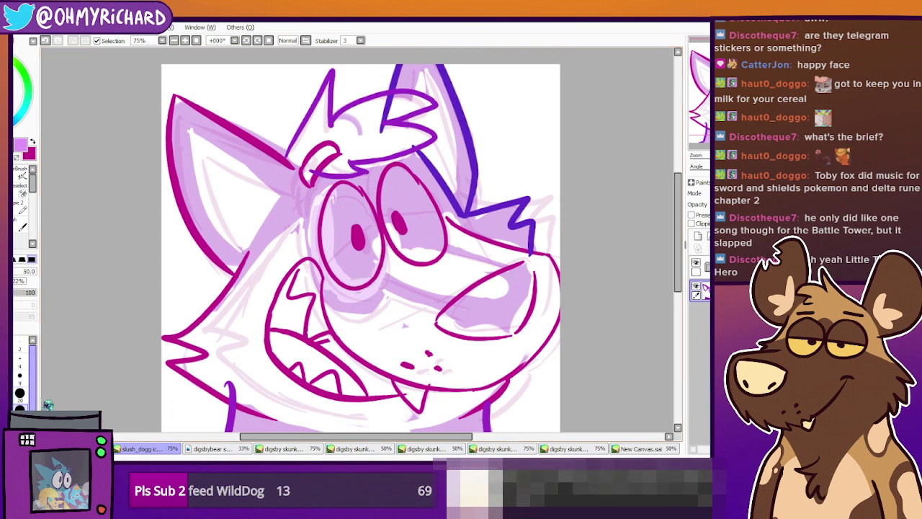
left_click_drag(342, 205, 353, 218)
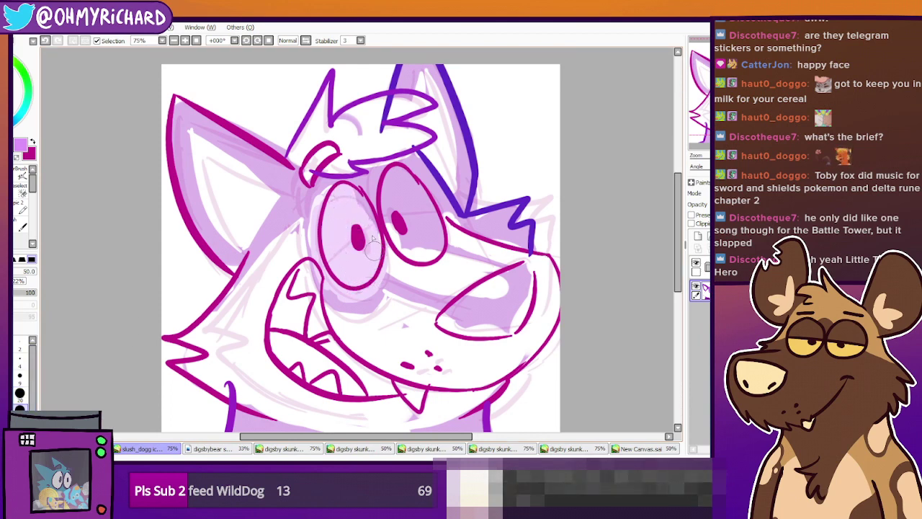
mouse_move(392, 188)
left_mouse_down()
mouse_move(402, 231)
mouse_move(395, 209)
left_mouse_up()
left_click_drag(428, 251, 418, 198)
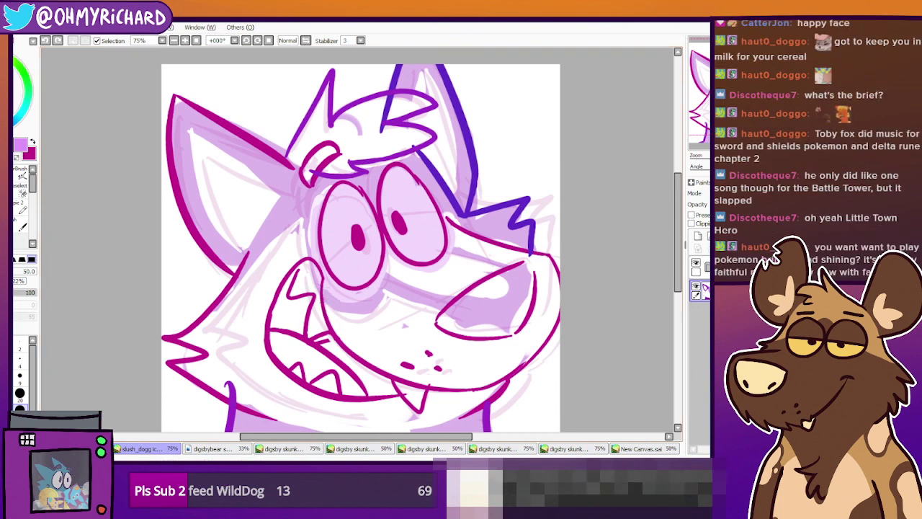
mouse_move(323, 246)
left_mouse_down()
mouse_move(335, 290)
mouse_move(341, 269)
mouse_move(333, 283)
mouse_move(361, 270)
mouse_move(348, 291)
mouse_move(376, 248)
mouse_move(446, 239)
mouse_move(393, 245)
mouse_move(427, 256)
left_mouse_up()
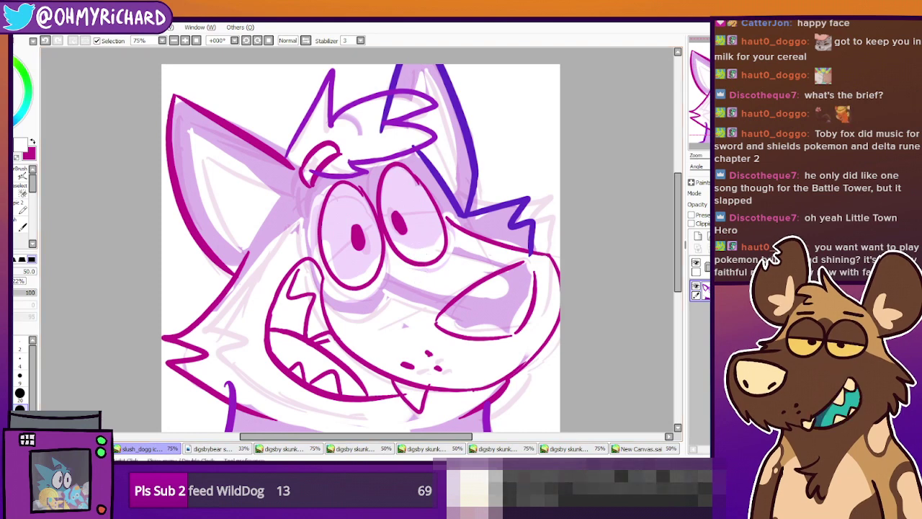
Switch back to magenta and erase the earlier purple and lilac colouring from the eyes, muzzle and nose
key("e")
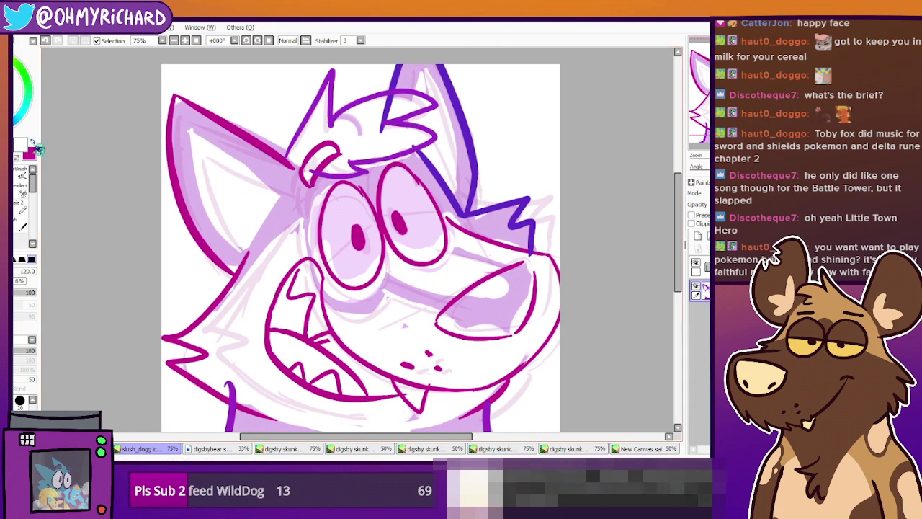
left_click(33, 143)
left_click(8, 193)
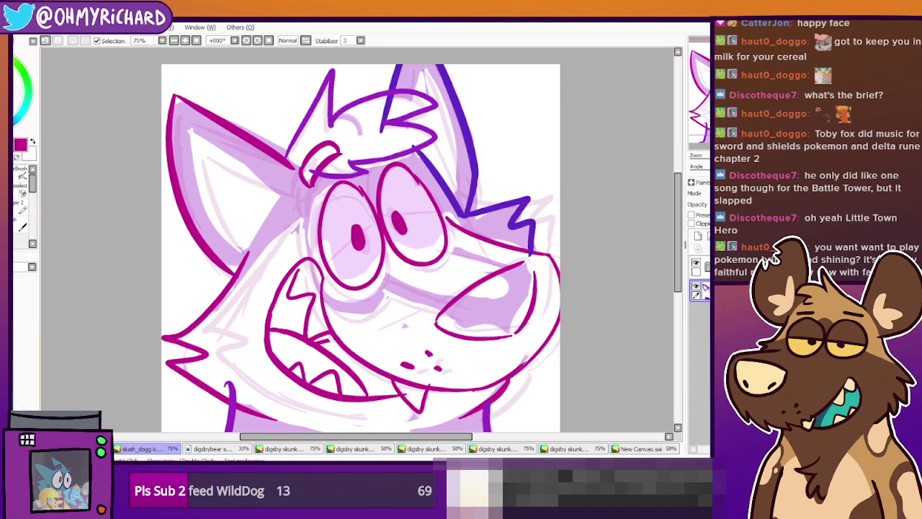
left_click(20, 209)
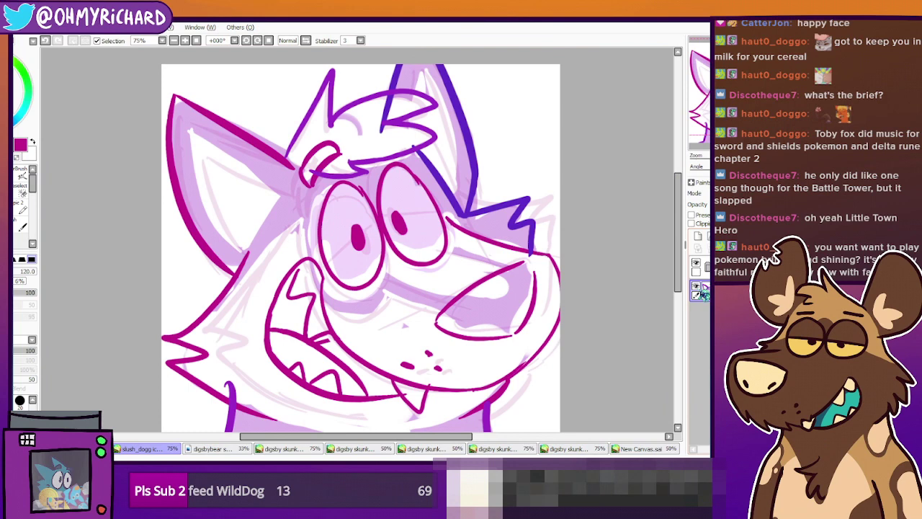
left_click(10, 209)
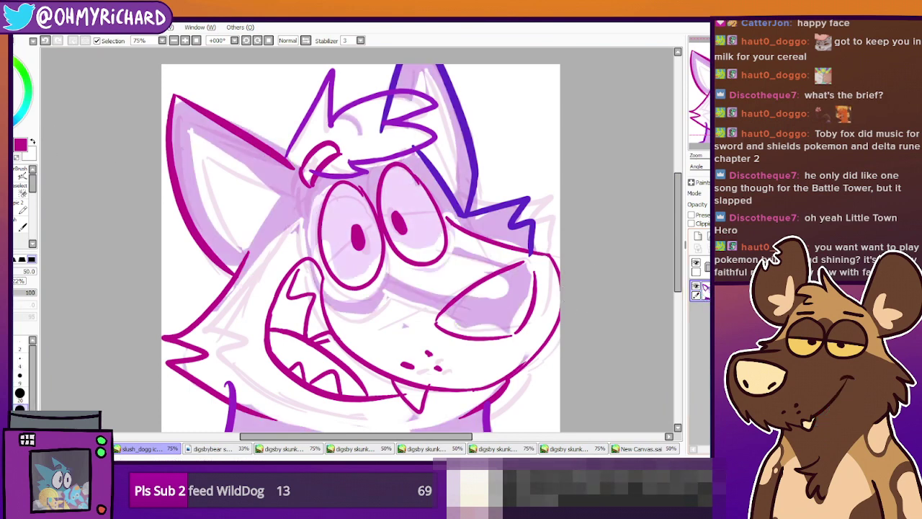
left_click(14, 161)
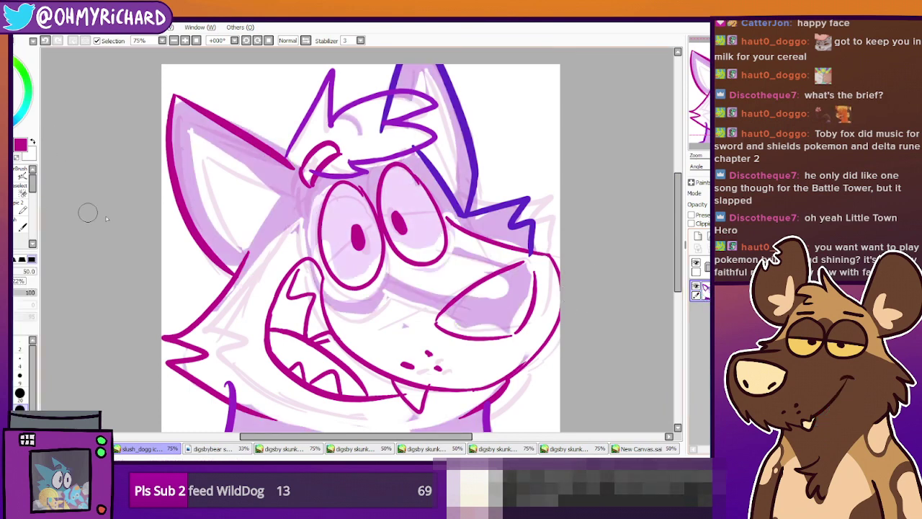
mouse_move(477, 261)
left_mouse_down()
mouse_move(461, 288)
mouse_move(433, 303)
left_mouse_up()
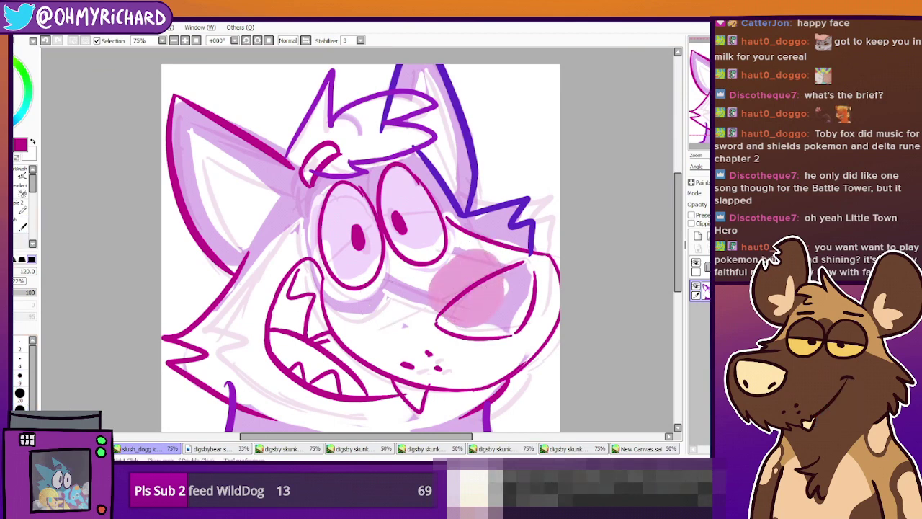
key("e")
mouse_move(477, 277)
left_mouse_down()
mouse_move(464, 291)
mouse_move(490, 288)
mouse_move(453, 264)
mouse_move(504, 288)
mouse_move(497, 317)
mouse_move(468, 302)
mouse_move(392, 296)
mouse_move(317, 237)
mouse_move(324, 202)
mouse_move(387, 230)
mouse_move(418, 216)
mouse_move(425, 223)
mouse_move(382, 223)
mouse_move(342, 204)
left_mouse_up()
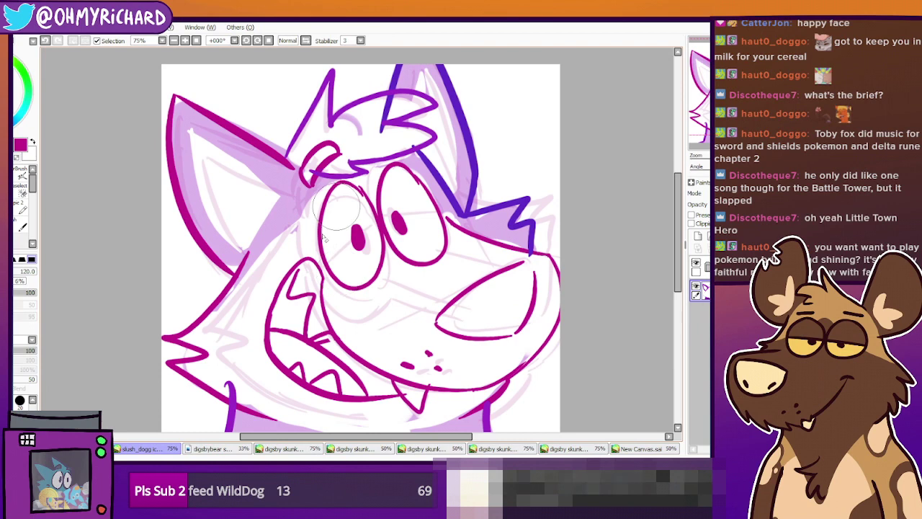
Paint pink markings around the left eye, beside the right eye and along the muzzle with a size 20 brush
left_click(13, 219)
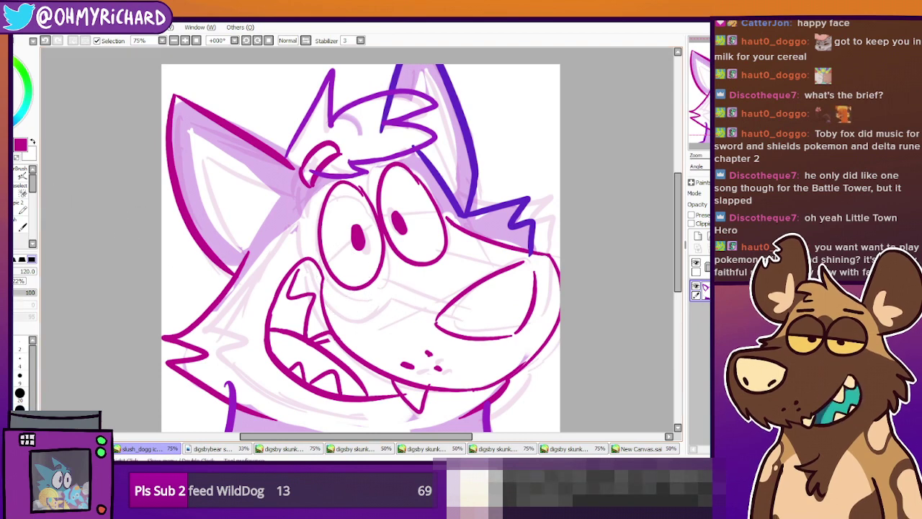
left_click(20, 395)
mouse_move(307, 208)
left_mouse_down()
mouse_move(332, 306)
mouse_move(305, 223)
mouse_move(346, 326)
left_mouse_up()
mouse_move(304, 270)
left_mouse_down()
mouse_move(364, 313)
mouse_move(339, 313)
mouse_move(376, 293)
mouse_move(360, 316)
mouse_move(380, 302)
mouse_move(421, 309)
mouse_move(386, 291)
mouse_move(442, 314)
left_mouse_up()
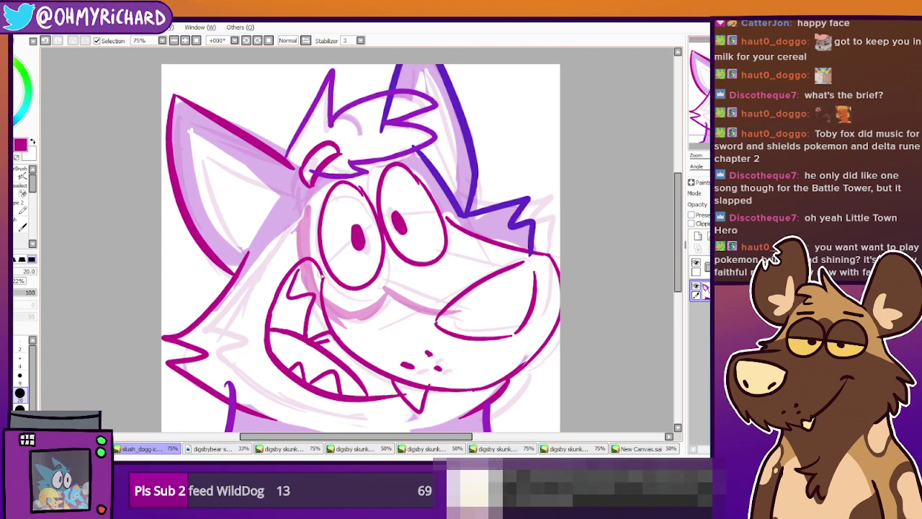
left_click_drag(322, 273, 375, 294)
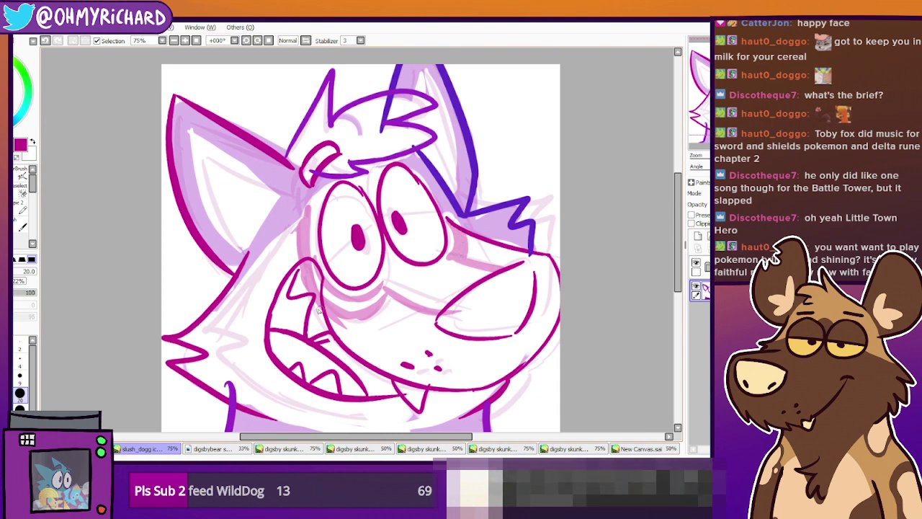
mouse_move(311, 274)
left_mouse_down()
mouse_move(328, 301)
mouse_move(357, 311)
mouse_move(374, 307)
mouse_move(382, 292)
left_mouse_up()
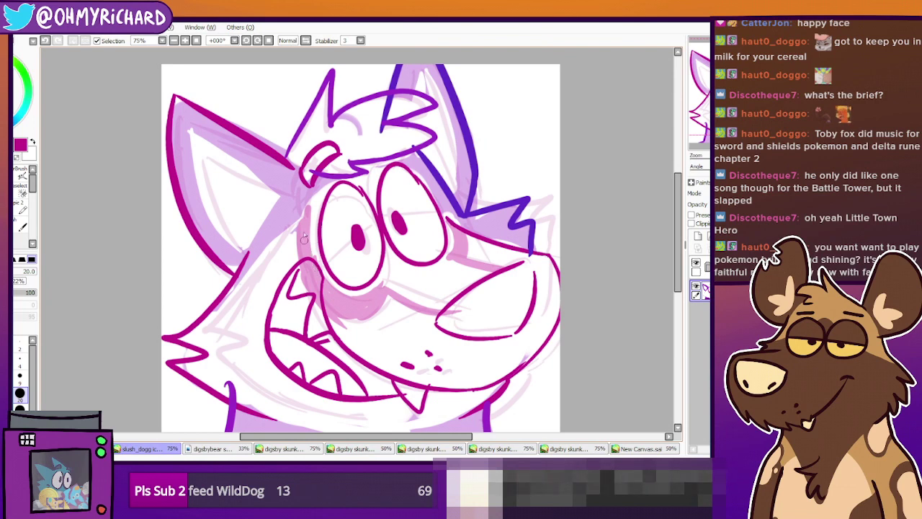
left_click(13, 163)
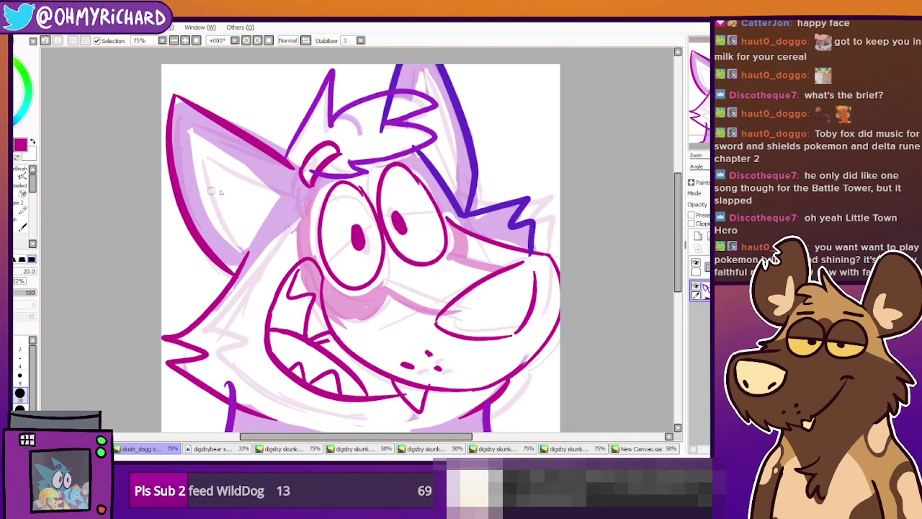
Extend the pink marking along the snout's bridge and fill the nose with pink
left_click_drag(479, 290, 307, 243)
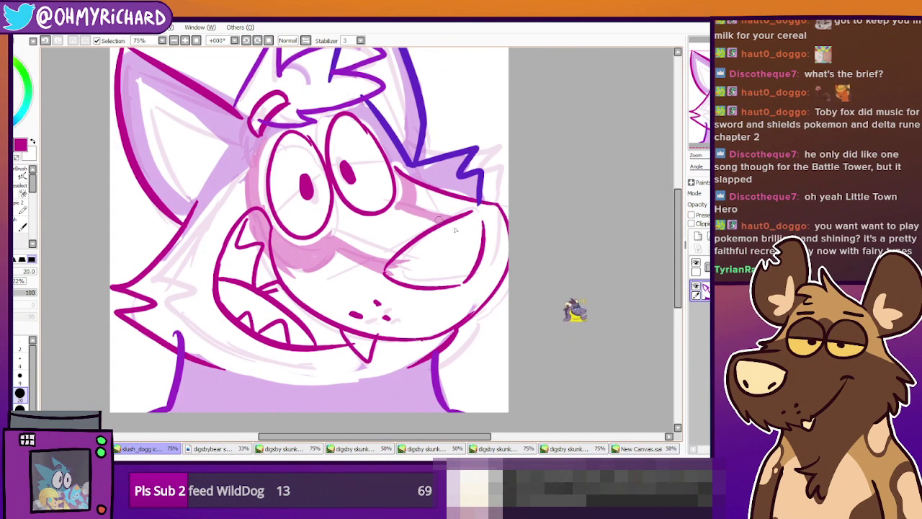
left_click_drag(367, 278, 434, 326)
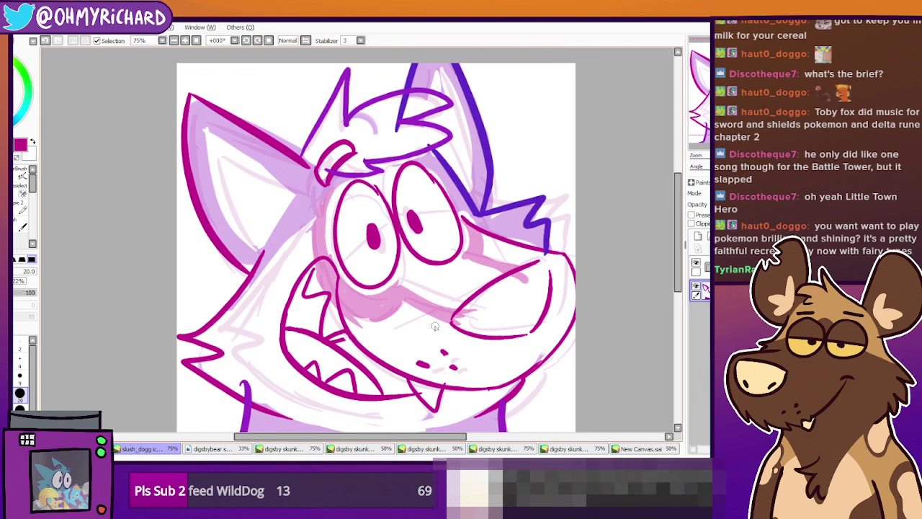
mouse_move(520, 283)
left_mouse_down()
mouse_move(471, 238)
mouse_move(447, 239)
mouse_move(412, 273)
mouse_move(479, 283)
mouse_move(494, 252)
mouse_move(481, 245)
mouse_move(468, 268)
mouse_move(449, 272)
left_mouse_up()
left_click_drag(470, 236, 439, 275)
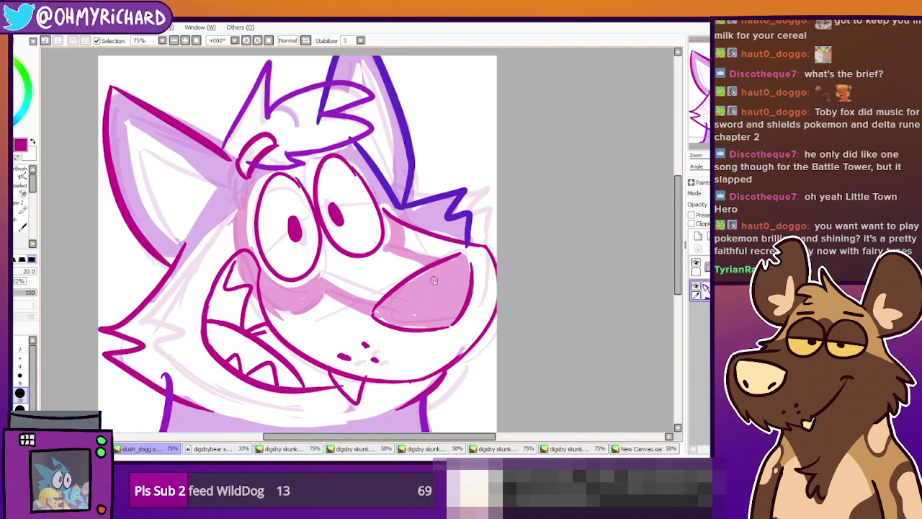
Look through the open digsbybear and digsby skunk drawings and return to the slush_dogg icon
left_click(211, 448)
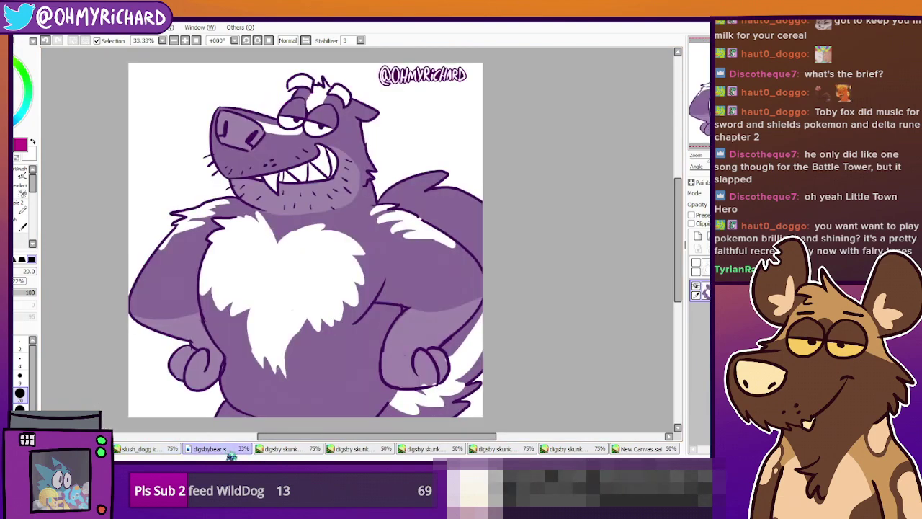
left_click(282, 448)
scroll(288, 427, "down", 1)
scroll(360, 367, "up", 1)
left_click_drag(414, 324, 394, 331)
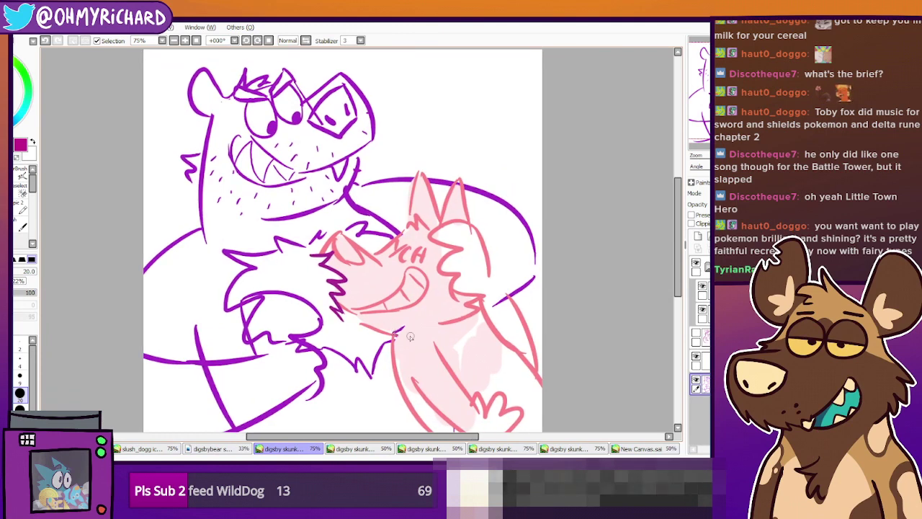
left_click(358, 448)
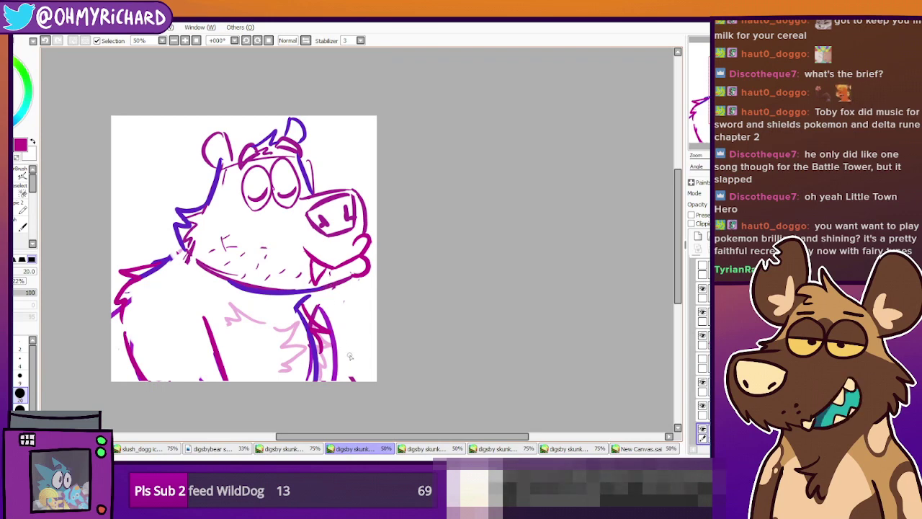
left_click(427, 448)
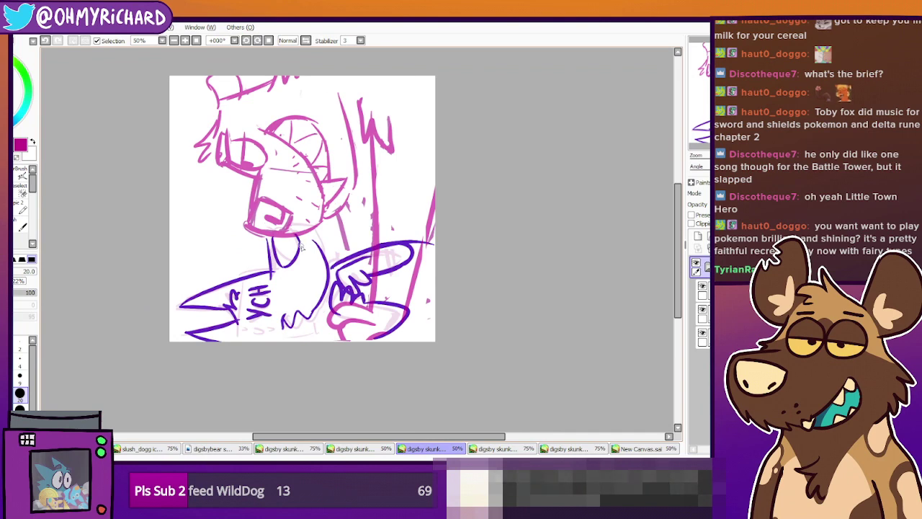
left_click(499, 449)
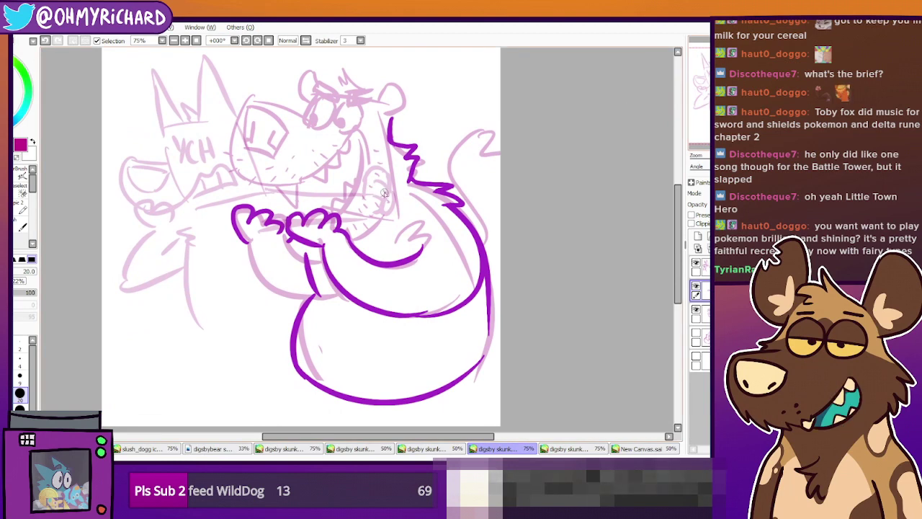
left_click(599, 449)
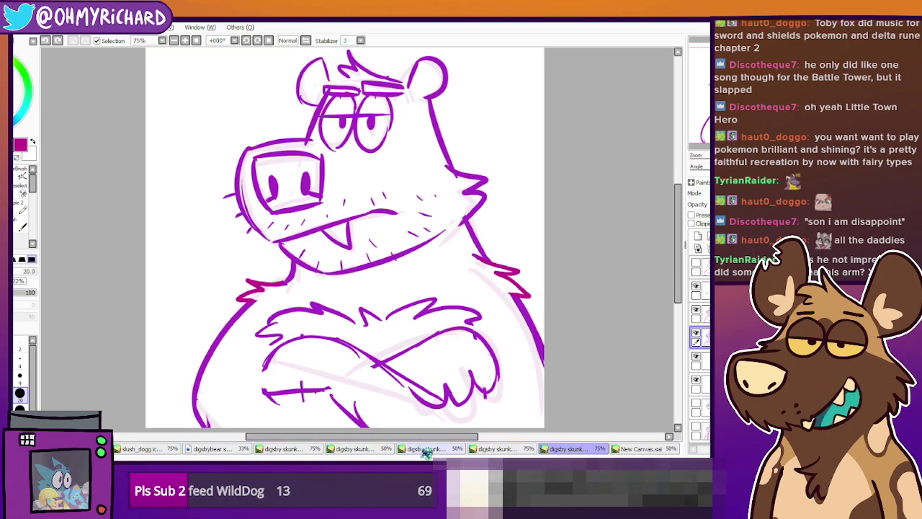
left_click(134, 449)
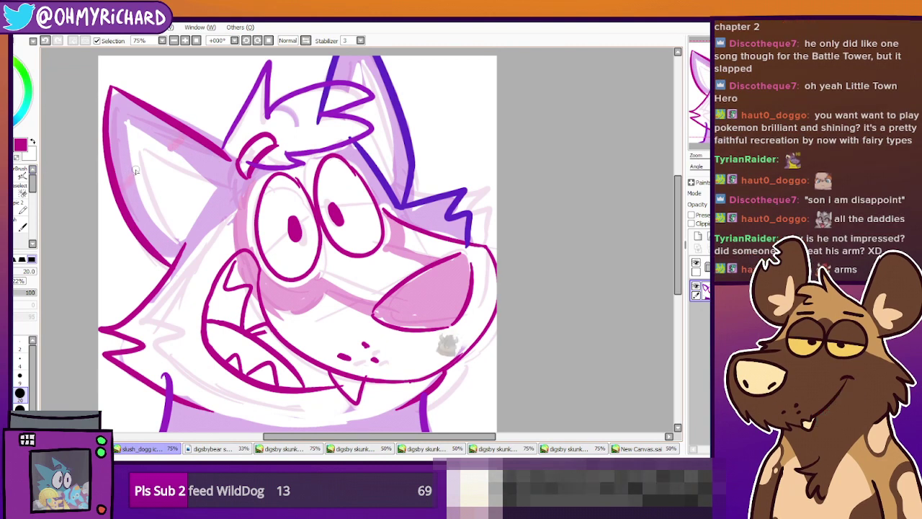
Paint the tips of both ears and the whole hair tuft pink
mouse_move(134, 174)
left_mouse_down()
mouse_move(137, 124)
mouse_move(175, 154)
left_mouse_up()
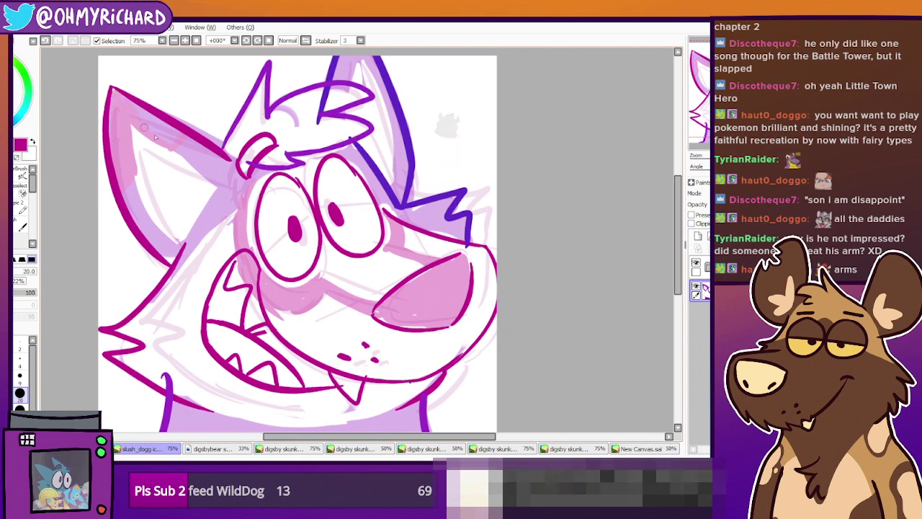
left_click_drag(207, 106, 213, 128)
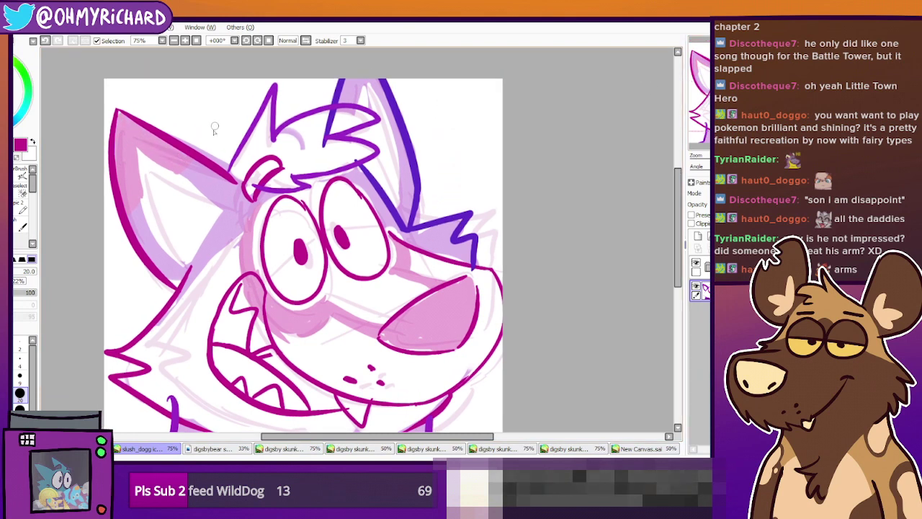
mouse_move(355, 110)
left_mouse_down()
mouse_move(349, 88)
mouse_move(365, 75)
mouse_move(353, 99)
mouse_move(373, 80)
mouse_move(396, 132)
left_mouse_up()
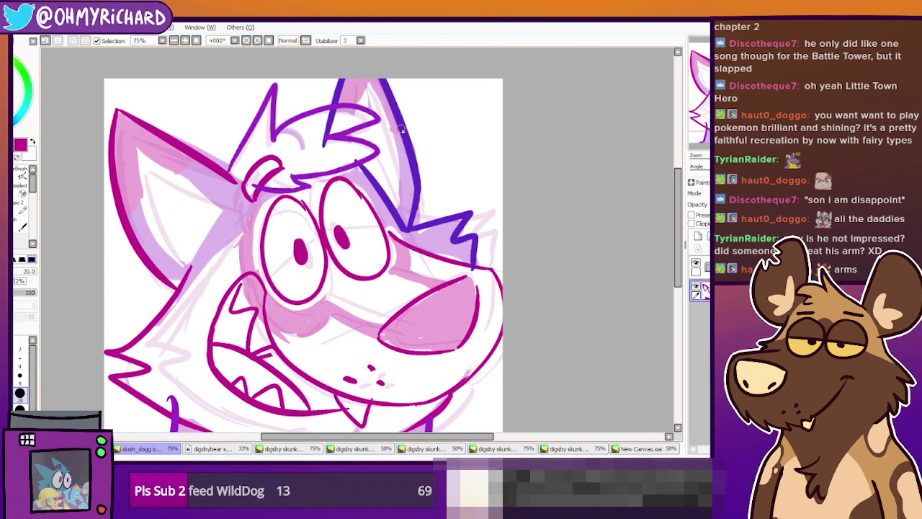
mouse_move(255, 164)
left_mouse_down()
mouse_move(274, 110)
mouse_move(273, 137)
mouse_move(260, 154)
mouse_move(283, 150)
mouse_move(279, 179)
mouse_move(273, 173)
mouse_move(281, 180)
mouse_move(322, 164)
mouse_move(340, 152)
mouse_move(324, 142)
mouse_move(334, 126)
mouse_move(329, 111)
mouse_move(281, 140)
mouse_move(320, 143)
mouse_move(306, 167)
mouse_move(317, 133)
left_mouse_up()
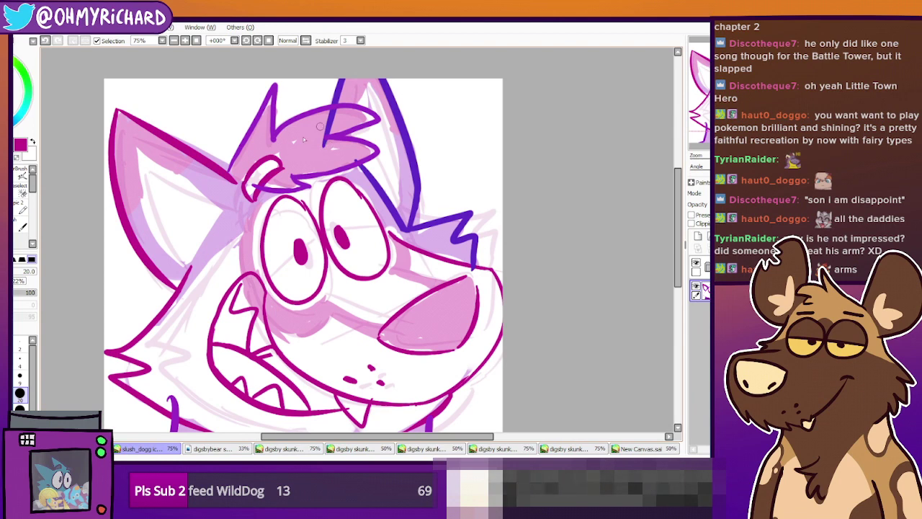
Paint a jagged-edged white patch over the centre of the neck, filling it with a size 50 brush
left_click_drag(654, 90, 661, 8)
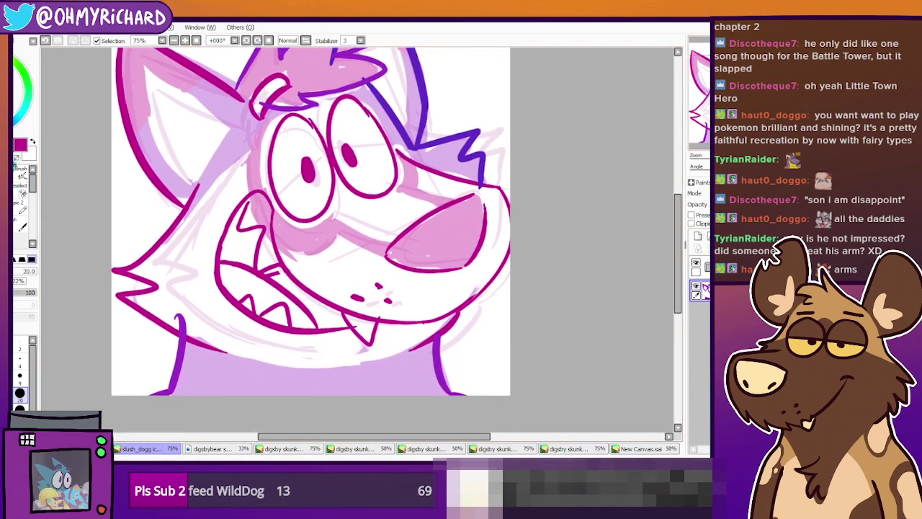
left_click(27, 154)
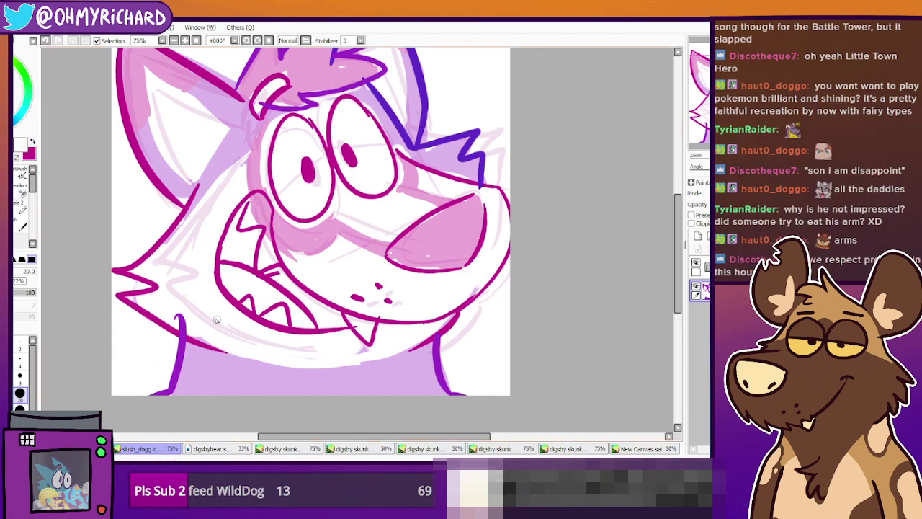
left_click_drag(216, 350, 229, 388)
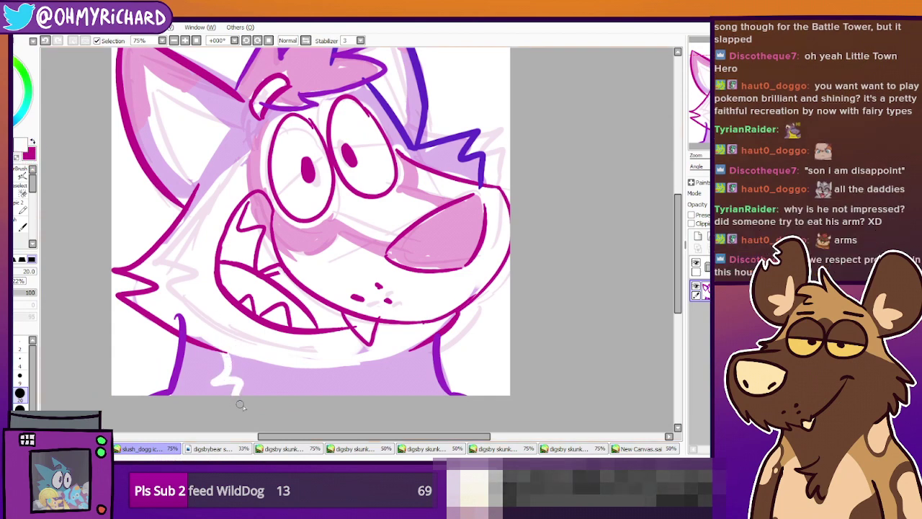
left_click_drag(408, 349, 409, 394)
mouse_move(234, 356)
left_mouse_down()
mouse_move(242, 387)
mouse_move(250, 365)
left_mouse_up()
left_click_drag(391, 353, 397, 394)
left_click(20, 407)
mouse_move(257, 355)
left_mouse_down()
mouse_move(263, 379)
mouse_move(266, 359)
mouse_move(281, 358)
mouse_move(316, 390)
mouse_move(360, 377)
mouse_move(362, 354)
mouse_move(374, 385)
left_mouse_up()
Sample the neck outline's purple and repaint both sides of the neck with smooth curved edges using a size 50 brush
left_click(10, 154)
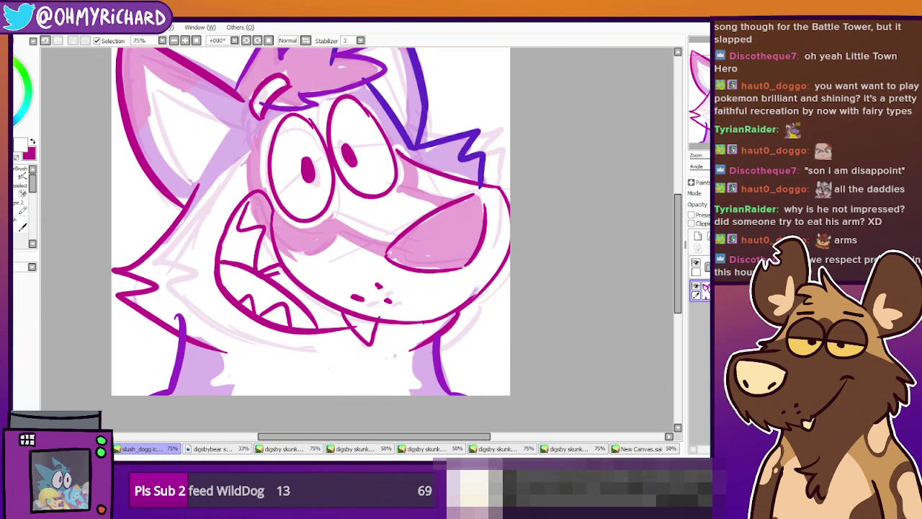
left_click(197, 365)
left_click(16, 213)
left_click_drag(209, 353, 235, 391)
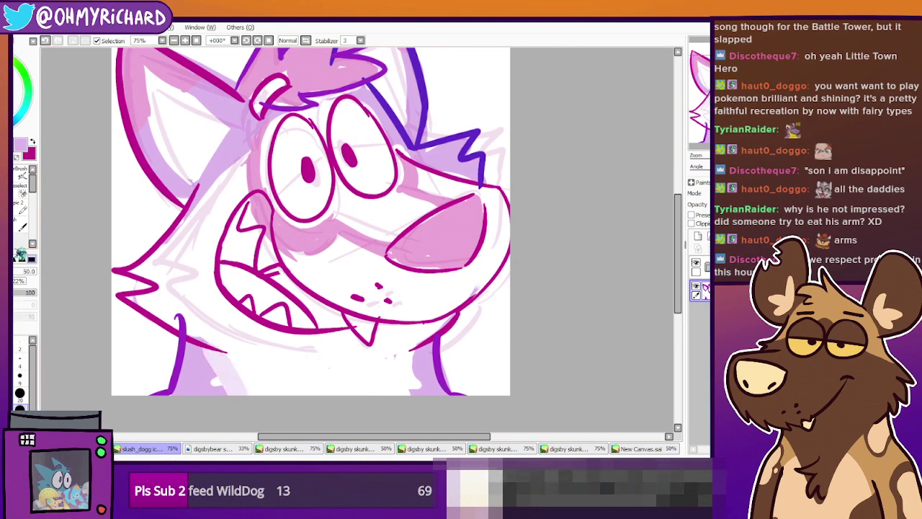
left_click(172, 343, "alt")
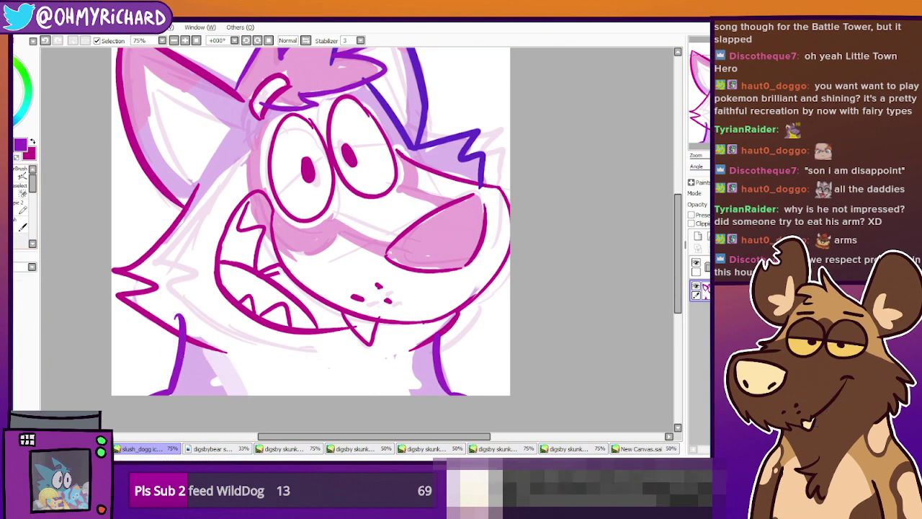
key("b")
left_click_drag(218, 364, 243, 403)
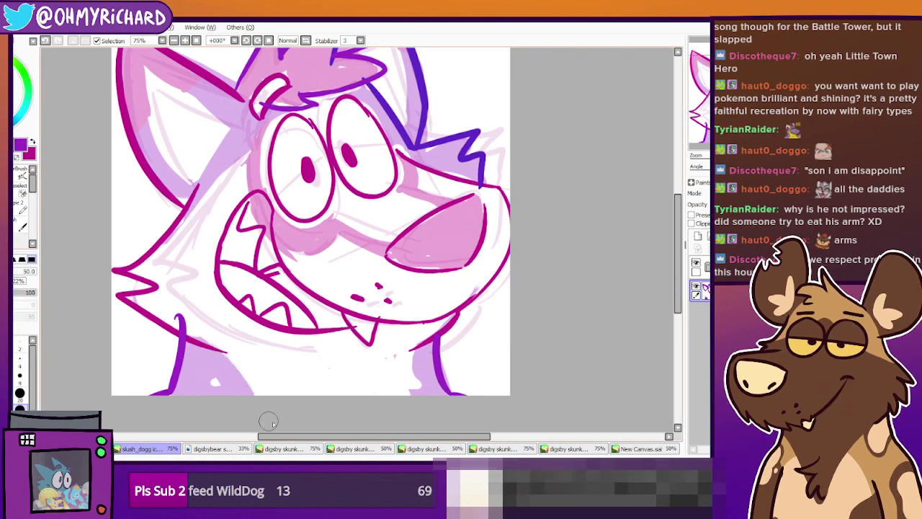
left_click_drag(423, 357, 400, 398)
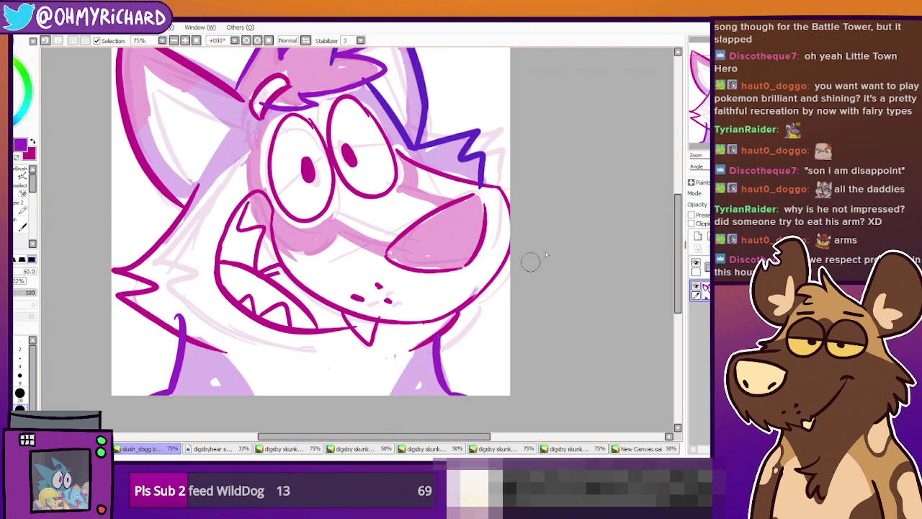
Fill the inside of the grinning mouth around the teeth with purple
mouse_move(404, 317)
left_mouse_down("space")
mouse_move(389, 348)
mouse_move(401, 346)
left_mouse_up("space")
mouse_move(241, 252)
left_mouse_down()
mouse_move(255, 304)
mouse_move(288, 306)
mouse_move(261, 292)
mouse_move(295, 338)
mouse_move(328, 346)
mouse_move(250, 328)
mouse_move(229, 304)
mouse_move(286, 344)
left_mouse_up()
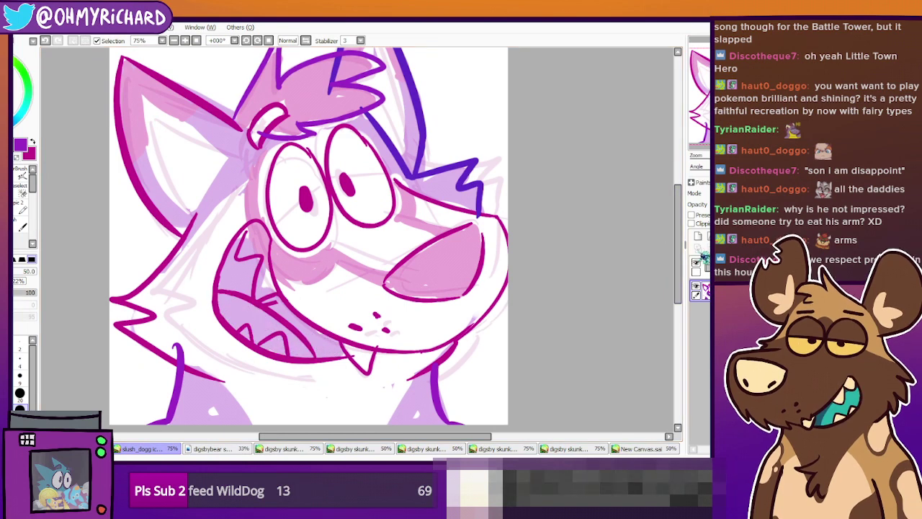
Fill the tongue area in the lower part of the grinning mouth with translucent magenta on a new layer
left_click(697, 237)
left_click(33, 141)
mouse_move(236, 304)
left_mouse_down()
mouse_move(259, 333)
mouse_move(304, 353)
mouse_move(263, 335)
left_mouse_up()
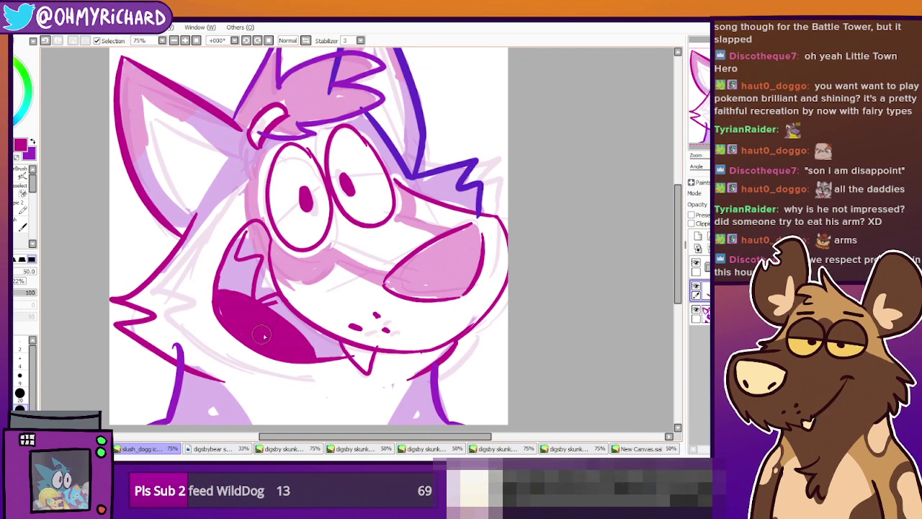
key("ctrl+z")
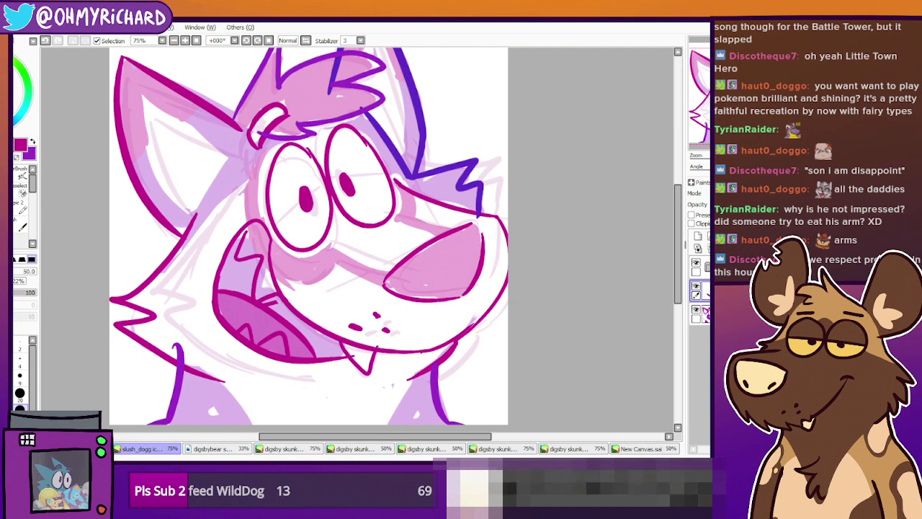
Clean the colour off the teeth along the lower jaw on the new and base layers using a size 120 tool
left_click(22, 226)
mouse_move(253, 342)
left_mouse_down()
mouse_move(274, 339)
mouse_move(281, 352)
mouse_move(245, 334)
left_mouse_up()
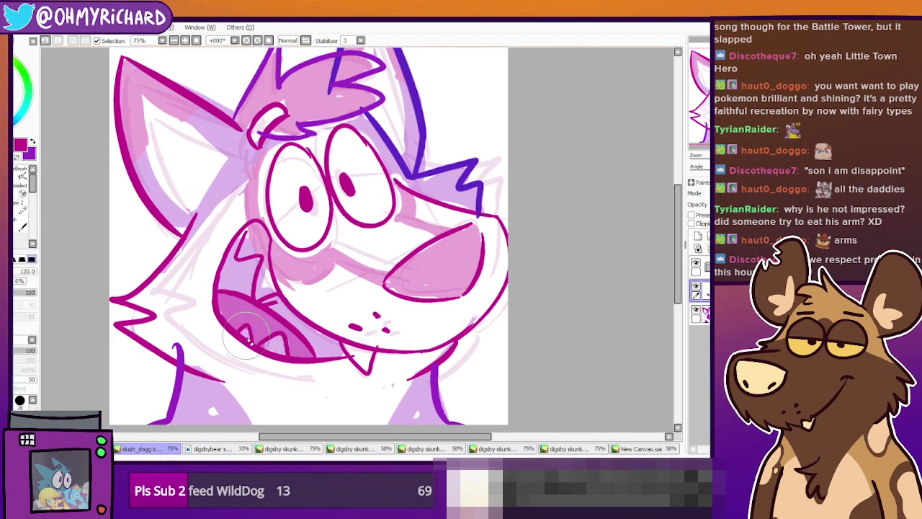
left_click(704, 314)
mouse_move(241, 247)
left_mouse_down()
mouse_move(252, 239)
mouse_move(264, 247)
mouse_move(261, 288)
left_mouse_up()
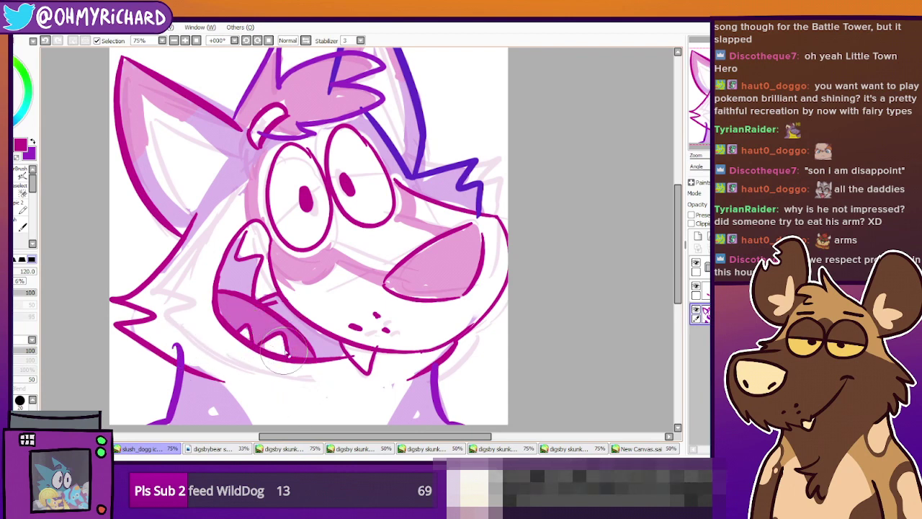
mouse_move(554, 252)
left_mouse_down()
mouse_move(499, 246)
mouse_move(531, 284)
mouse_move(547, 237)
left_mouse_up()
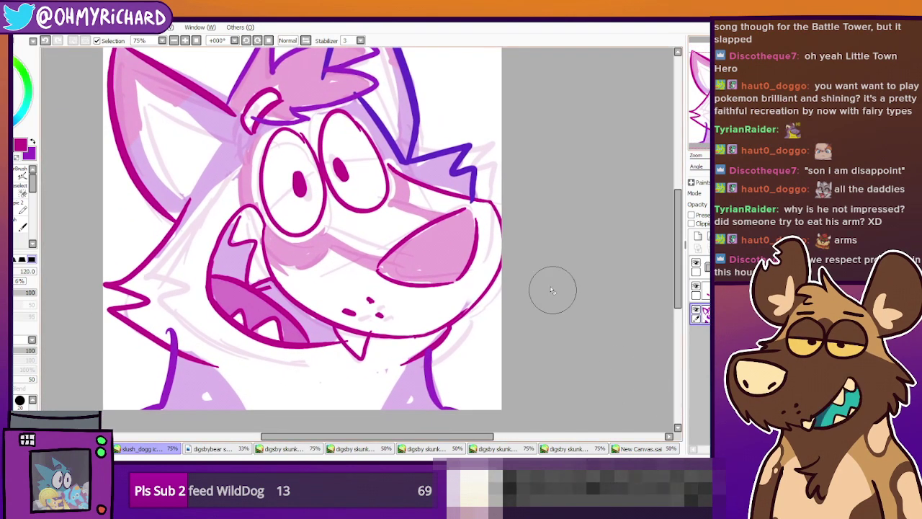
key("Page_Down")
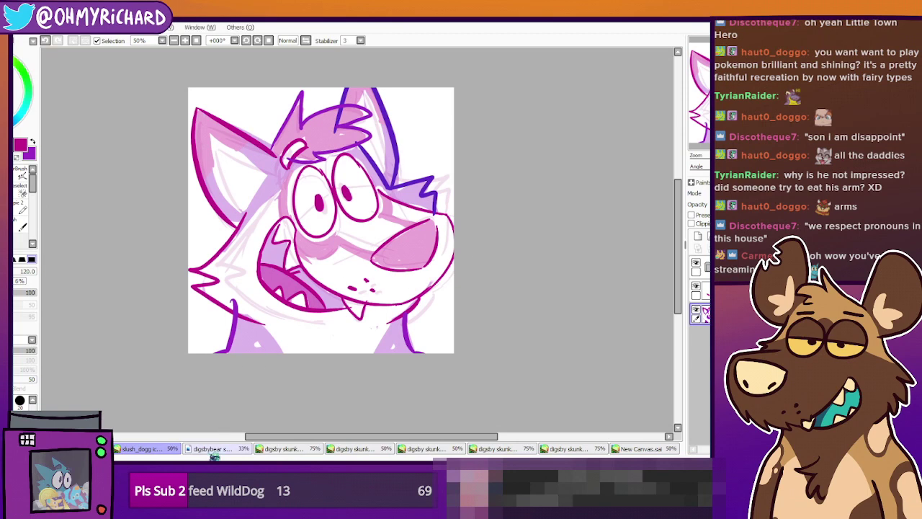
Bring up the digsby skunk sketch of the bear beside the pink YCH character and view the whole drawing
left_click(212, 449)
left_click(144, 449)
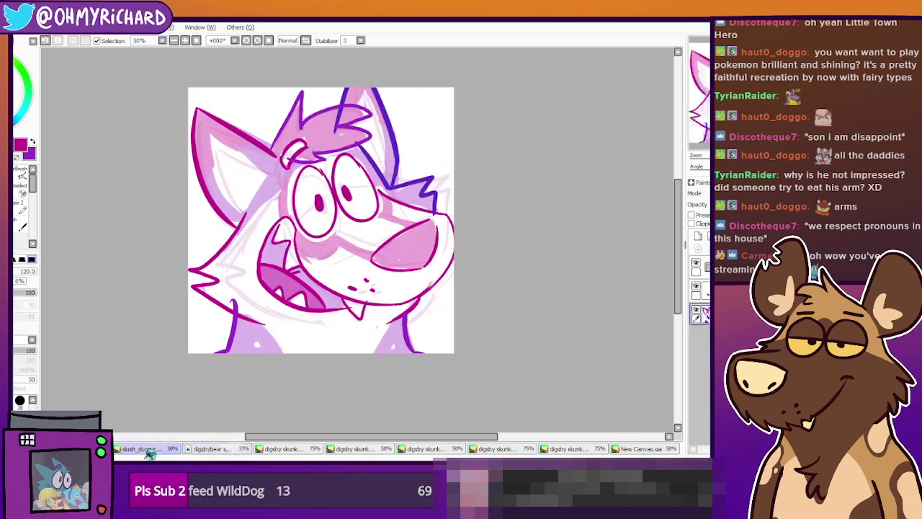
left_click(231, 449)
left_click(277, 449)
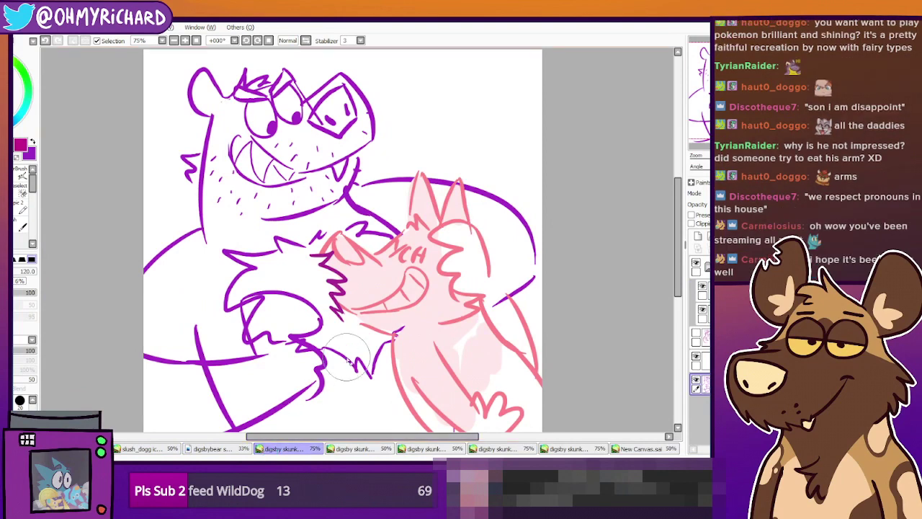
scroll(498, 284, "down", 1)
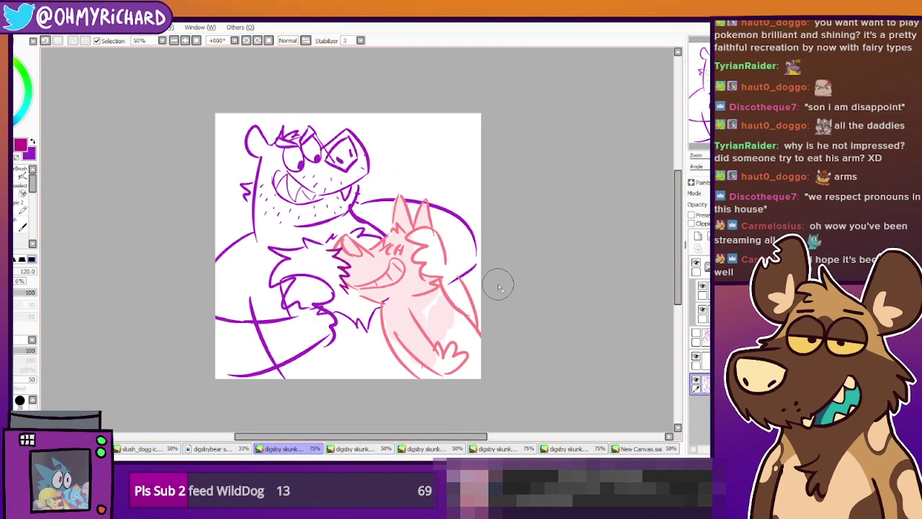
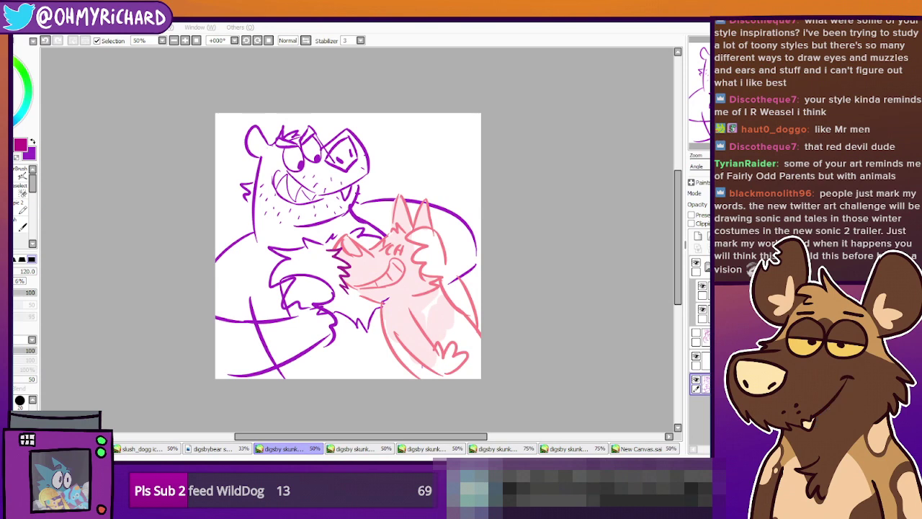
Switch to Firefox and enlarge the Evil Polar Bear sheet from the Updated Concept Designs blog post
key("alt+Tab")
key("alt+Tab")
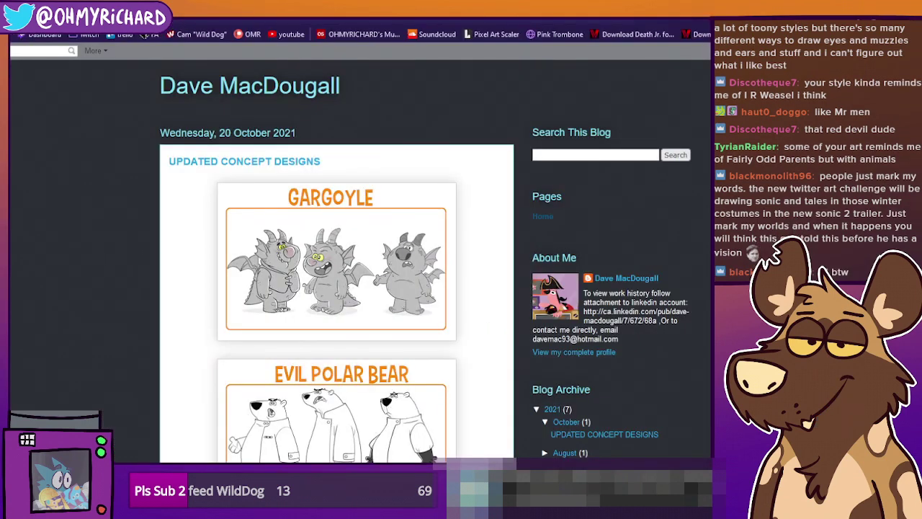
scroll(374, 257, "down", 3)
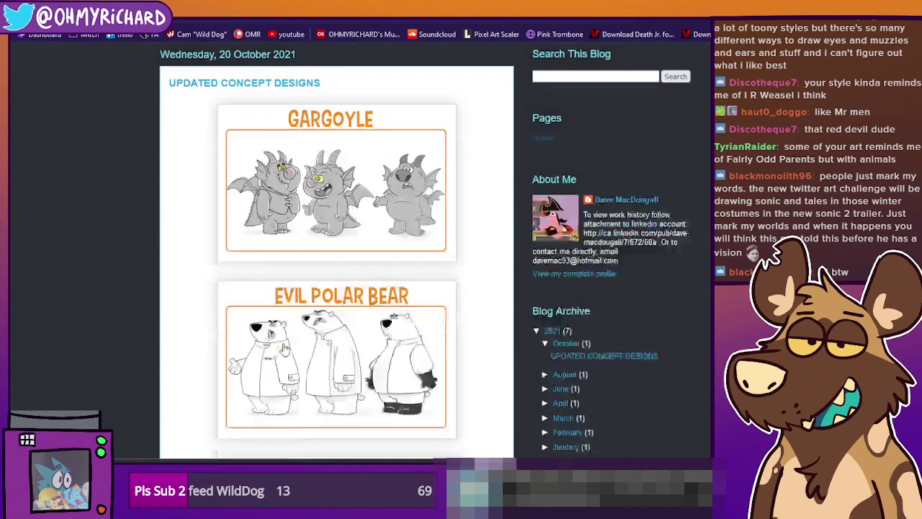
left_click(351, 255)
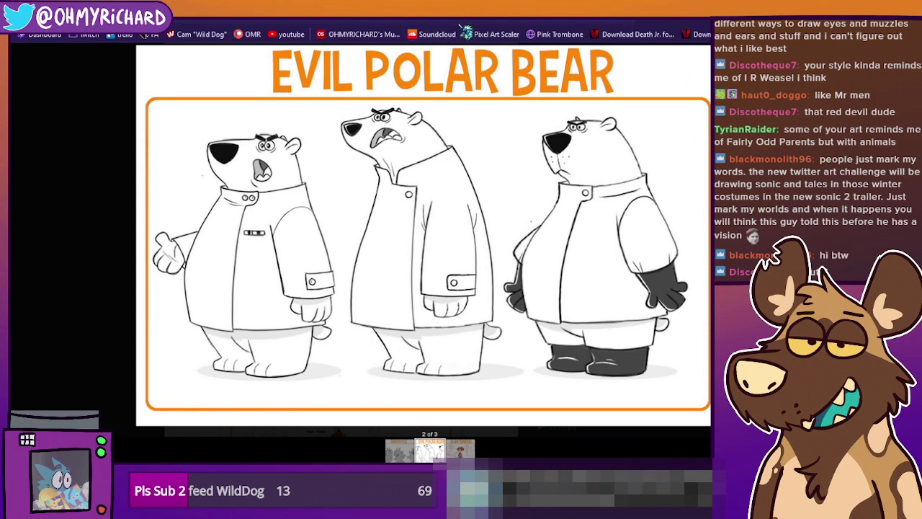
Search Google in a new tab for "tuff puppy cartoon" and show the image results
key("ctrl+t")
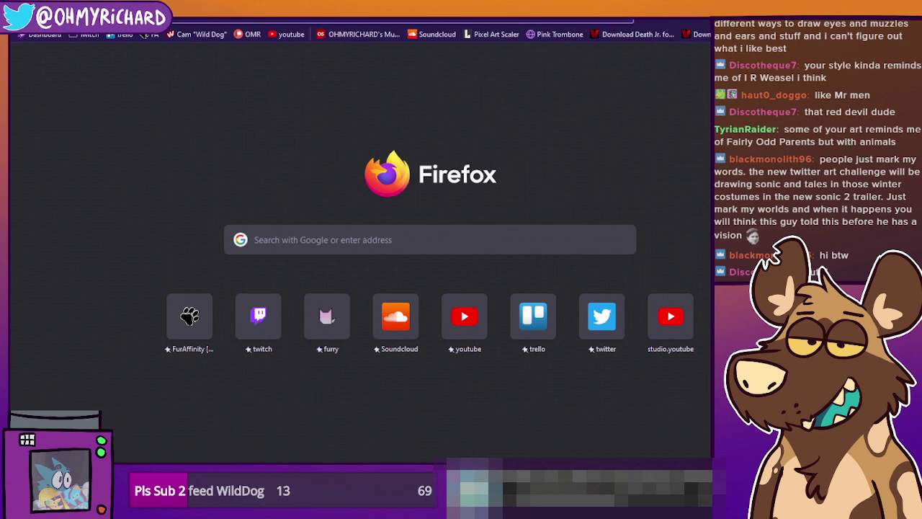
type("tuff puppy")
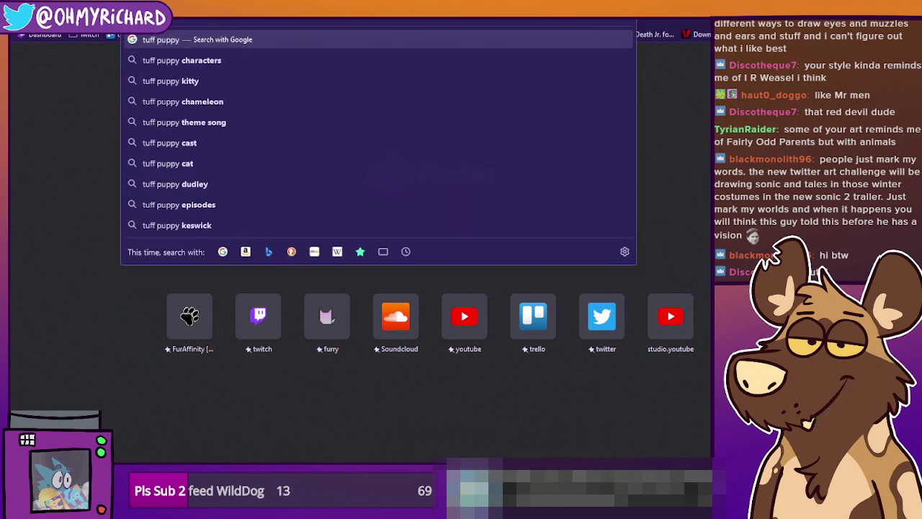
type(" cartoon")
key("Return")
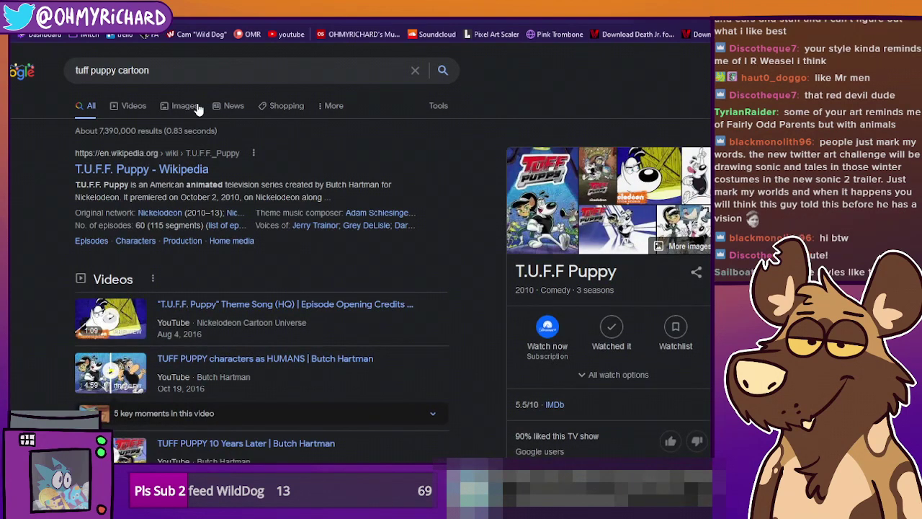
left_click(184, 107)
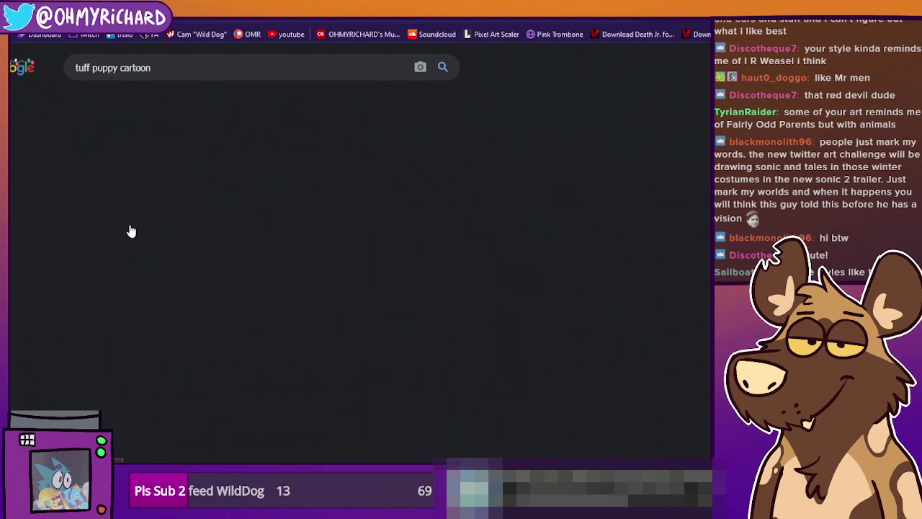
Examine the T.U.F.F. Puppy character designs, enlarging the Verminious Snaptrap picture and the 2010–2015 TV series poster from IMDb
scroll(131, 231, "down", 2)
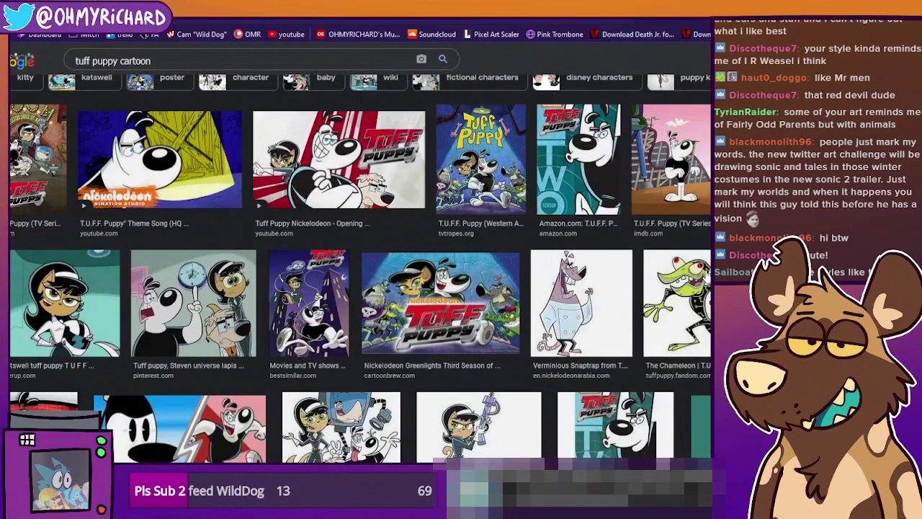
scroll(704, 277, "down", 2)
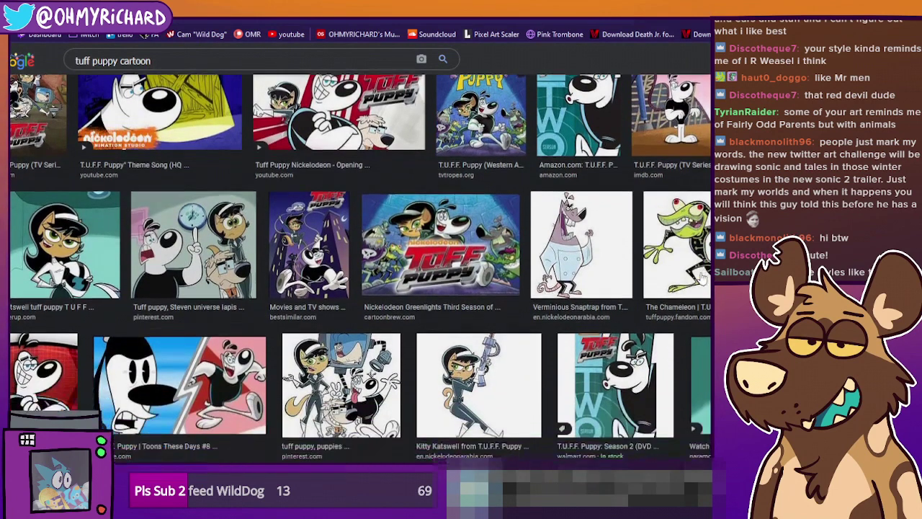
left_click(576, 236)
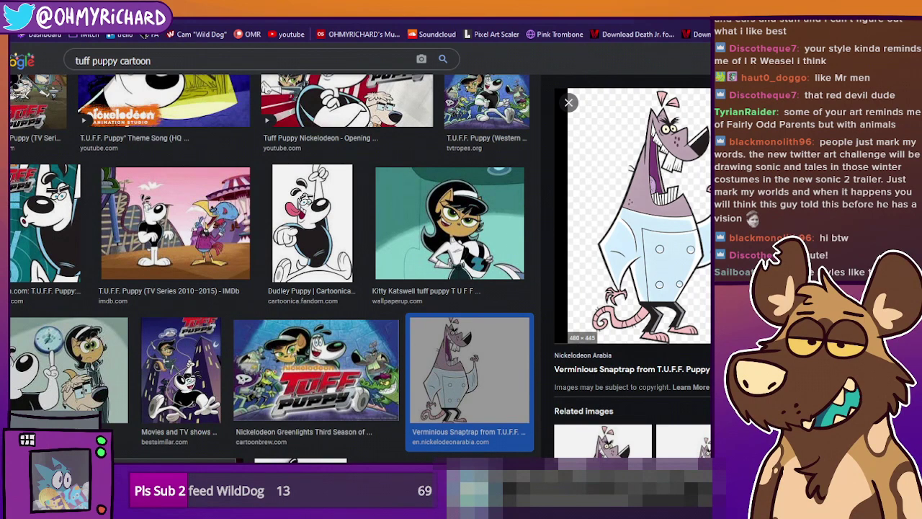
scroll(519, 299, "down", 2)
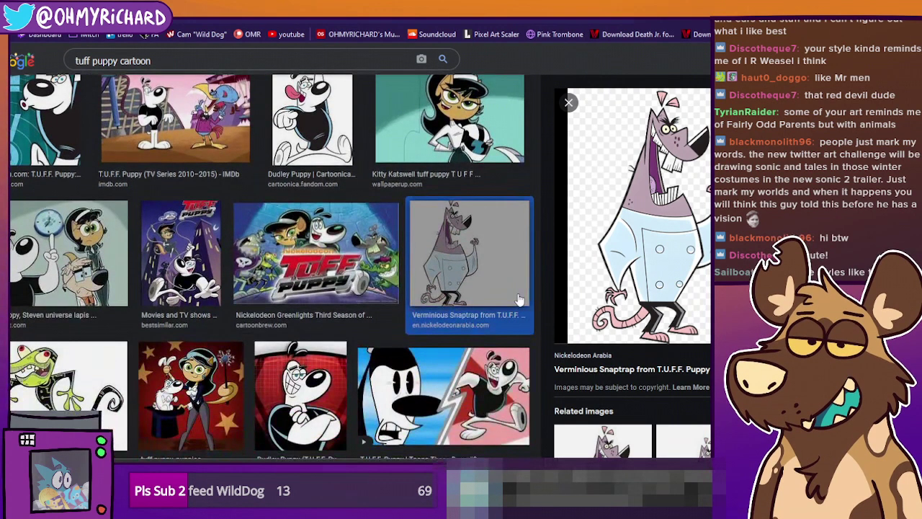
scroll(643, 324, "down", 1)
scroll(646, 320, "down", 4)
scroll(648, 321, "up", 5)
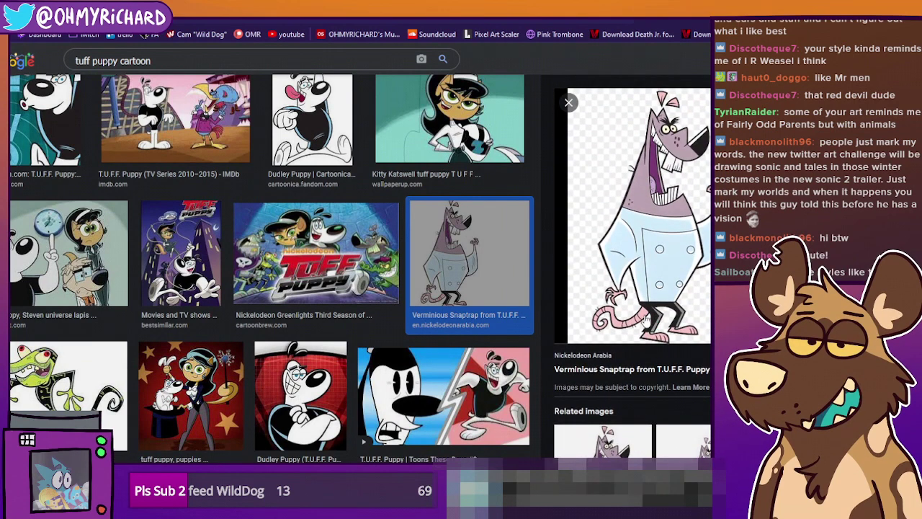
scroll(374, 395, "up", 4)
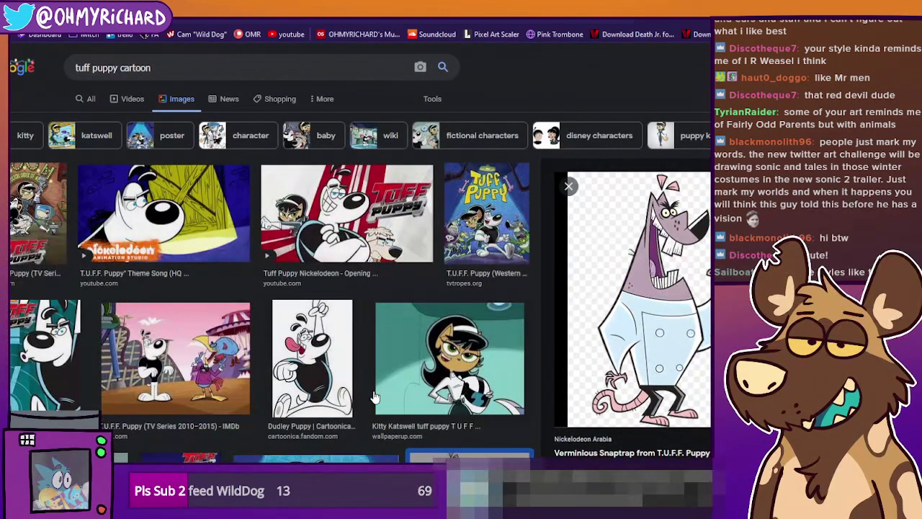
left_click(29, 229)
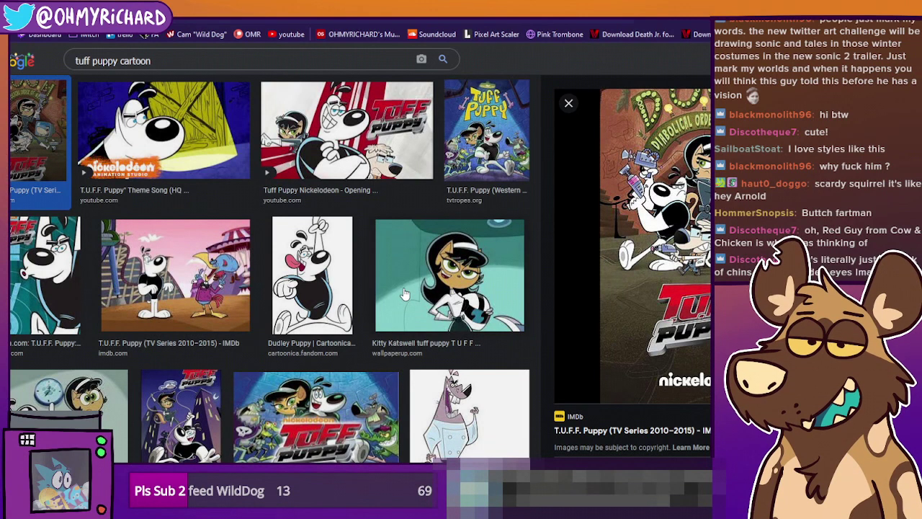
scroll(418, 331, "up", 2)
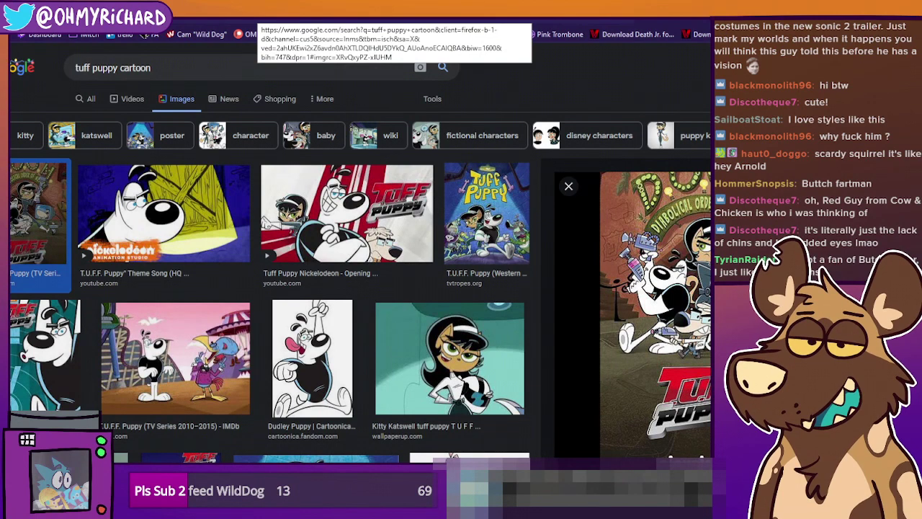
Return to the concept design blog and enlarge the Aligator sheet in the August 2021 post
key("ctrl+Tab")
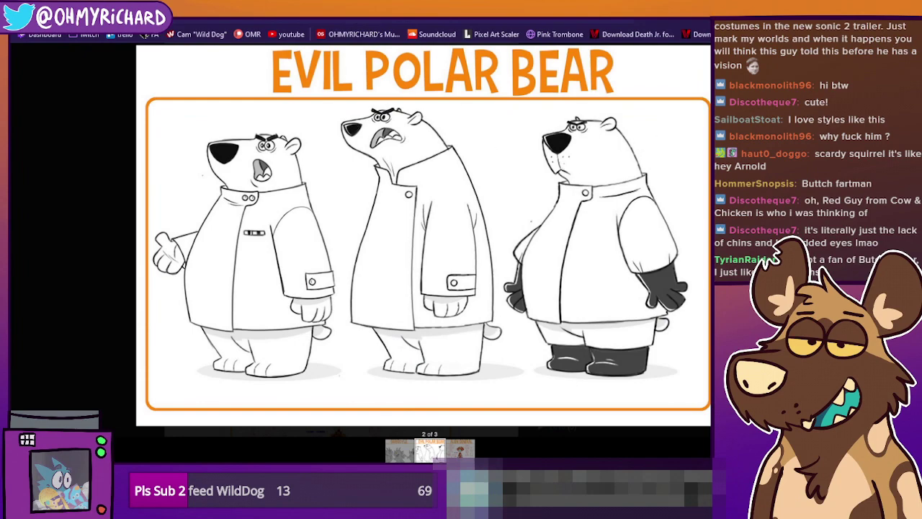
key("Escape")
scroll(337, 252, "down", 10)
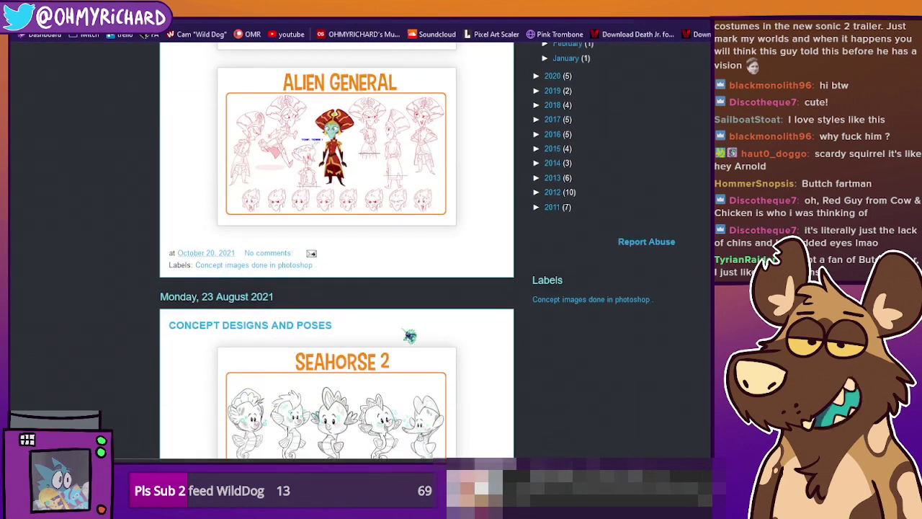
scroll(403, 332, "down", 5)
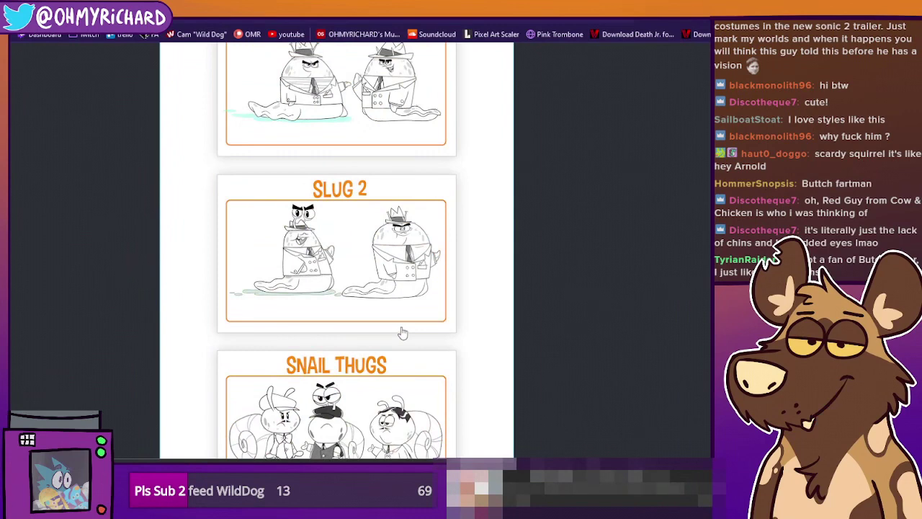
scroll(403, 332, "down", 7)
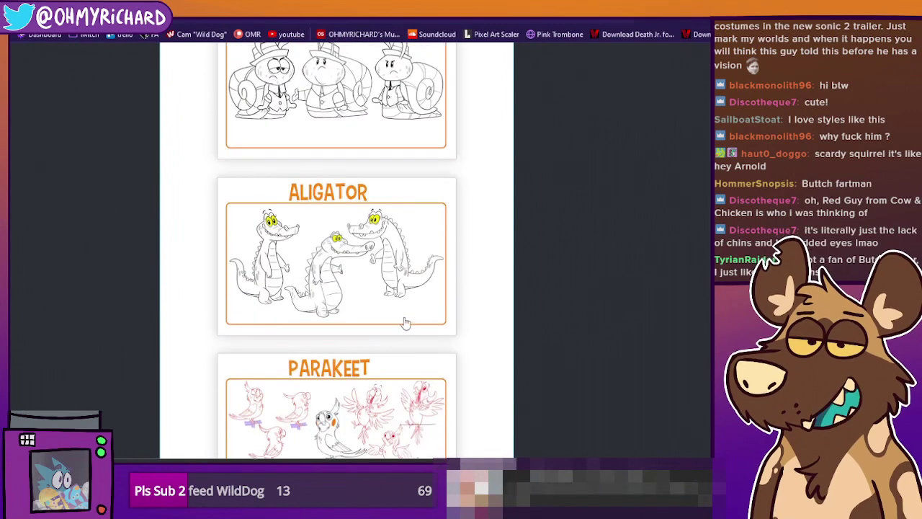
left_click(345, 248)
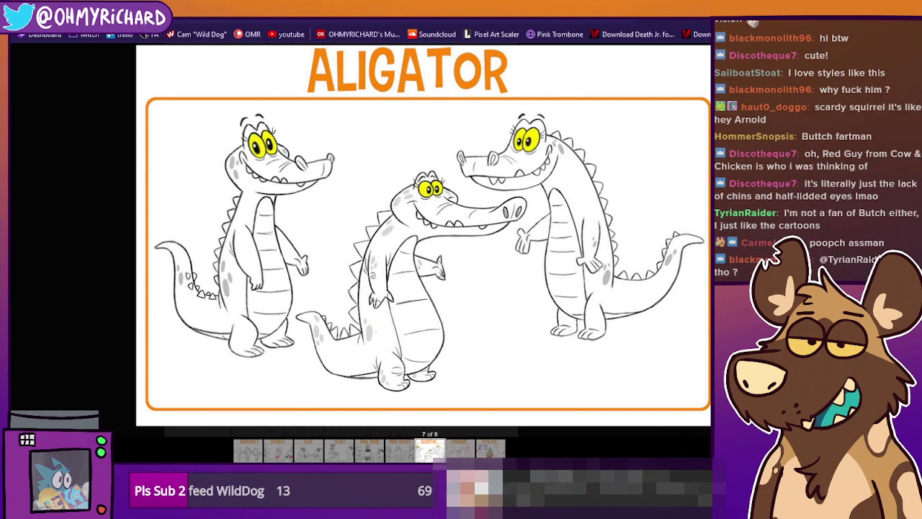
Leave the Aligator sheet and view the enlarged Parakeet sheet from the same post
left_click(494, 426)
scroll(444, 323, "down", 4)
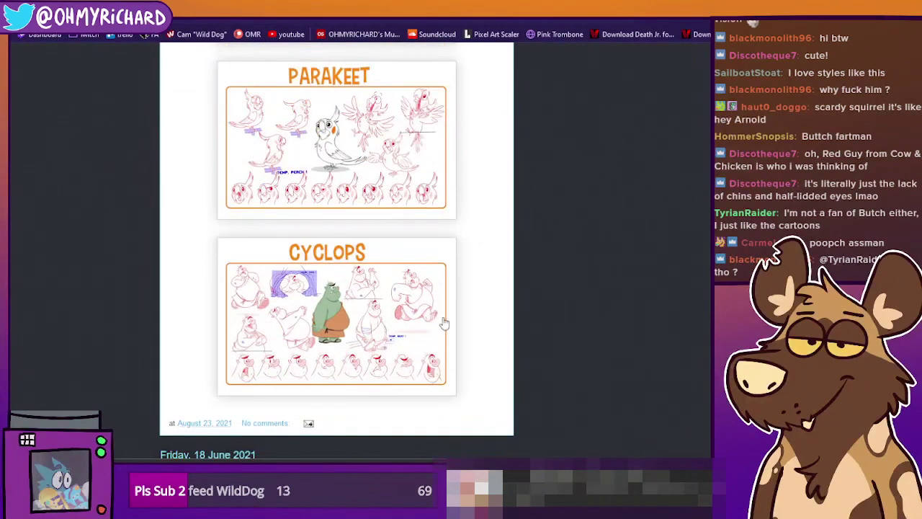
left_click(394, 159)
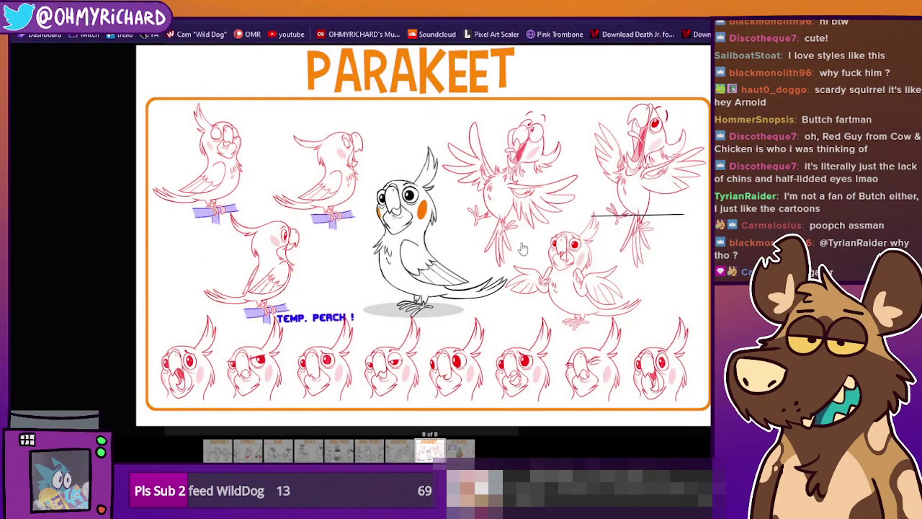
key("Escape")
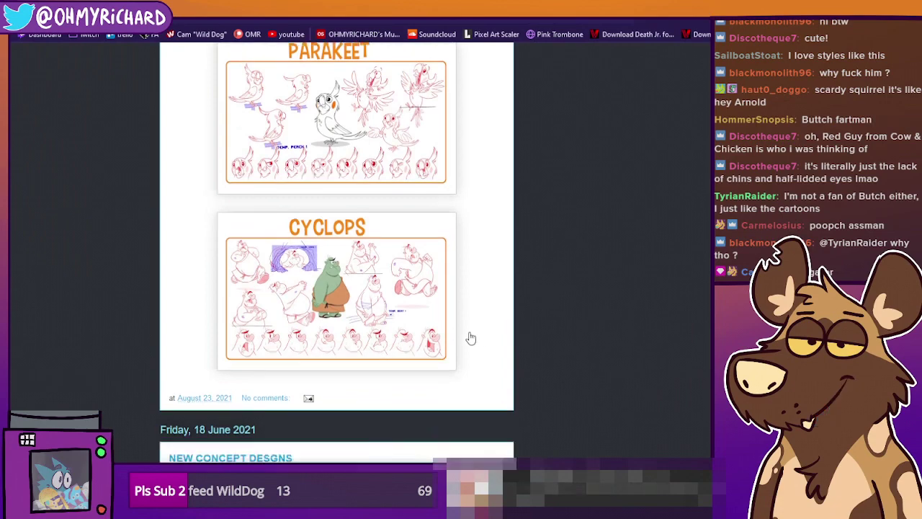
Enlarge the More Robots sheet in the June 2021 concept designs post
scroll(461, 334, "down", 5)
scroll(419, 299, "down", 5)
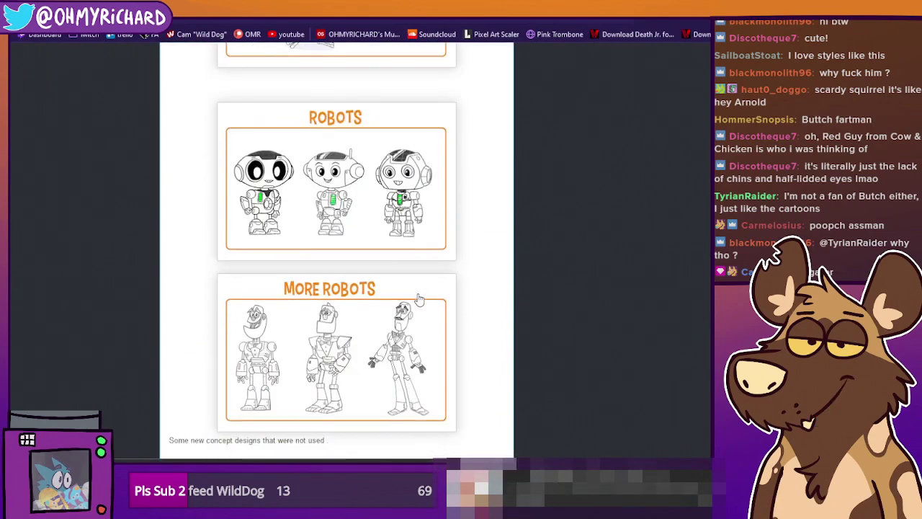
scroll(420, 299, "down", 2)
left_click(369, 249)
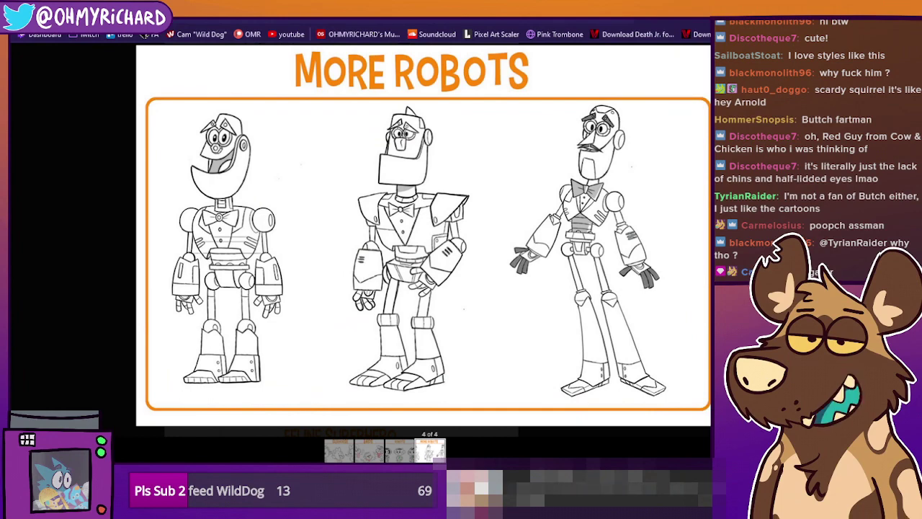
Leave the More Robots sheet and view the enlarged Tiger sheet further down the blog
left_click(410, 292)
scroll(410, 292, "down", 5)
scroll(410, 292, "down", 6)
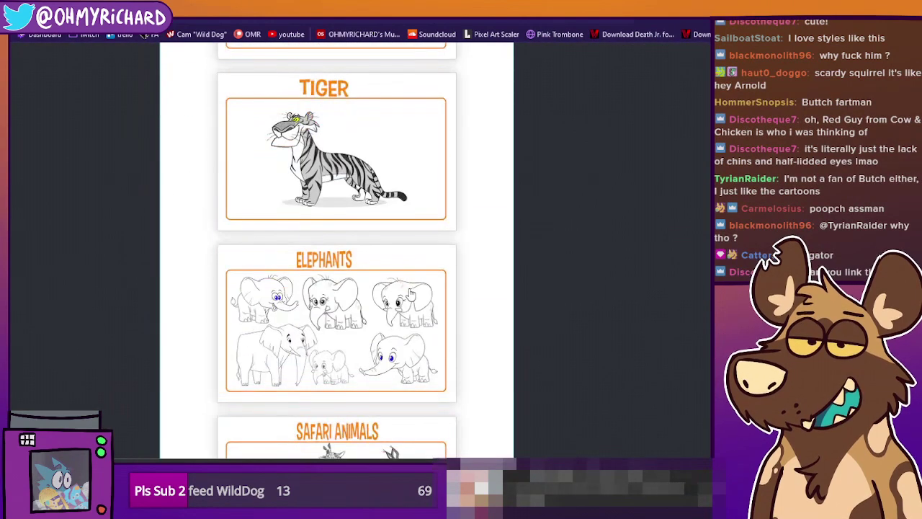
left_click(381, 140)
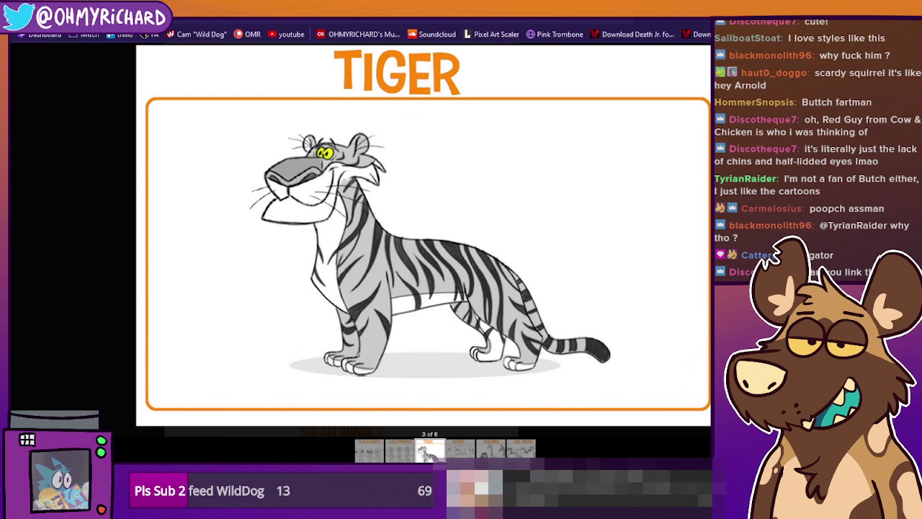
View the Safari Animals sheet and the Hyena (Tiger King) sheet enlarged, one after the other
left_click(554, 327)
scroll(554, 328, "down", 2)
scroll(560, 333, "down", 3)
left_click(379, 198)
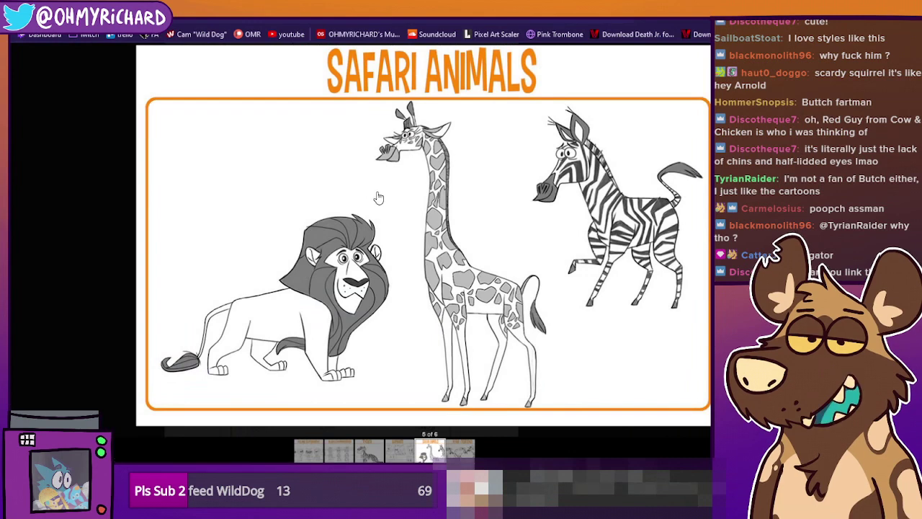
left_click(549, 173)
scroll(386, 313, "down", 2)
left_click(386, 312)
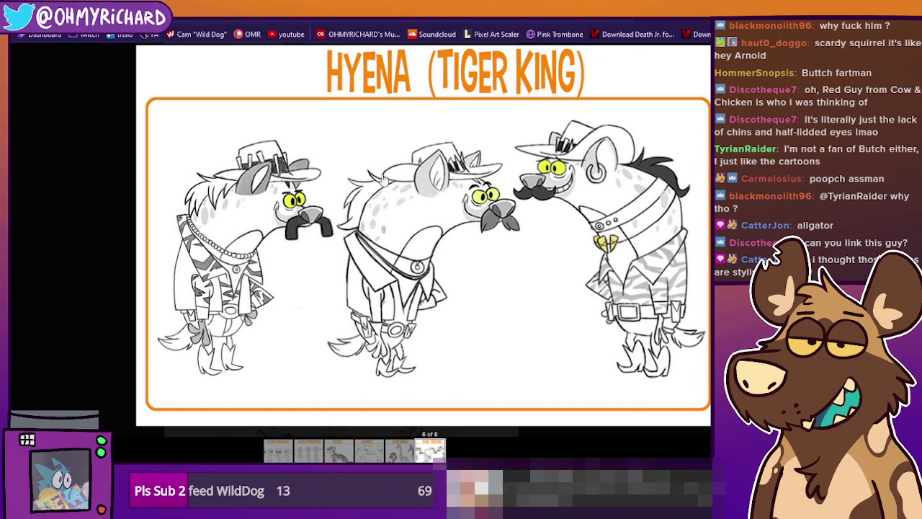
Leave the hyena sheet and look through the March and January 2021 concept design posts
key("Escape")
scroll(436, 319, "down", 3)
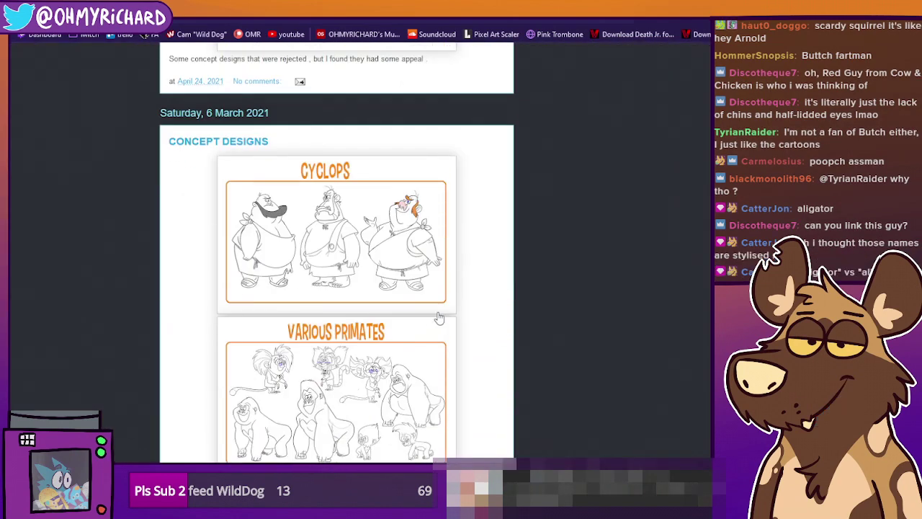
scroll(433, 314, "down", 3)
scroll(433, 314, "down", 3)
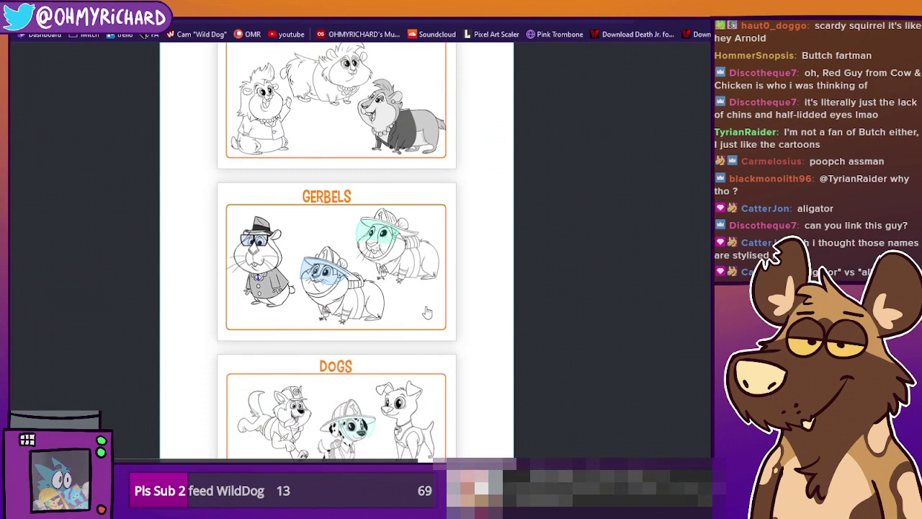
scroll(431, 313, "up", 2)
scroll(428, 312, "down", 4)
scroll(425, 311, "down", 10)
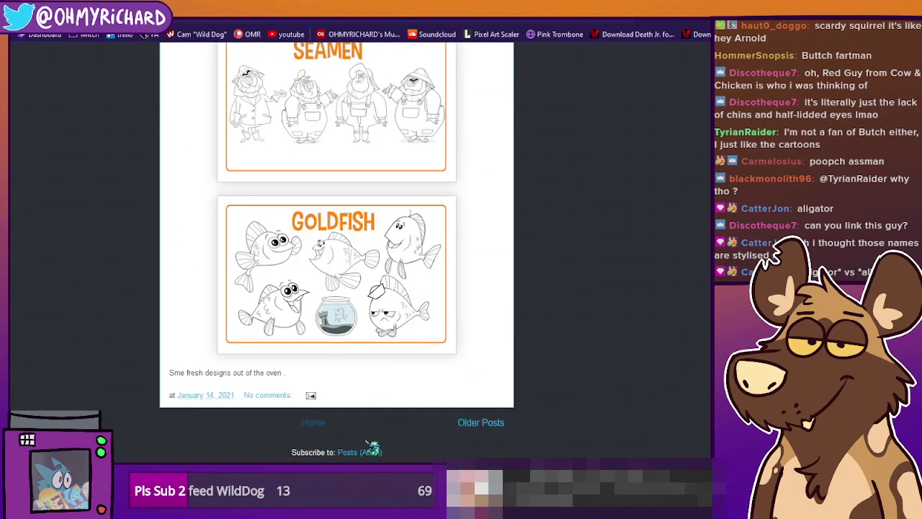
Go to the blog's older posts and bring up the page's web address
left_click(480, 423)
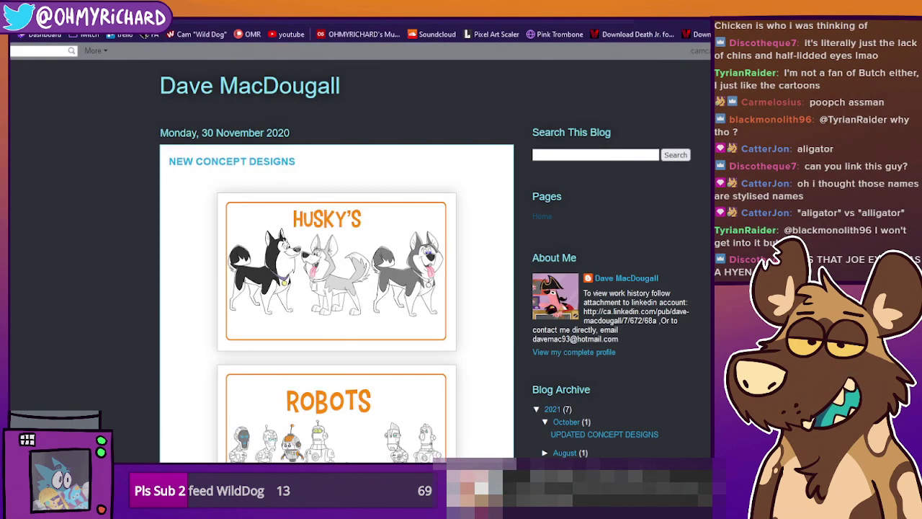
left_click(455, 12)
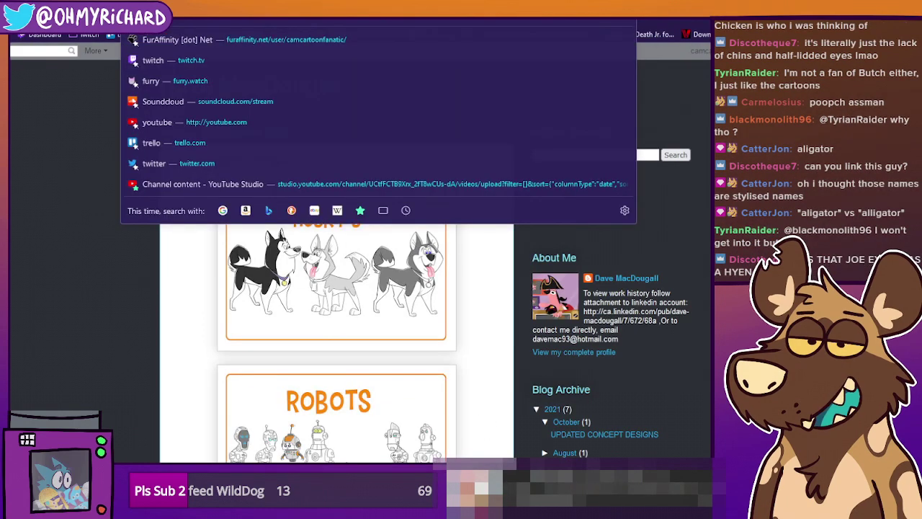
key("Escape")
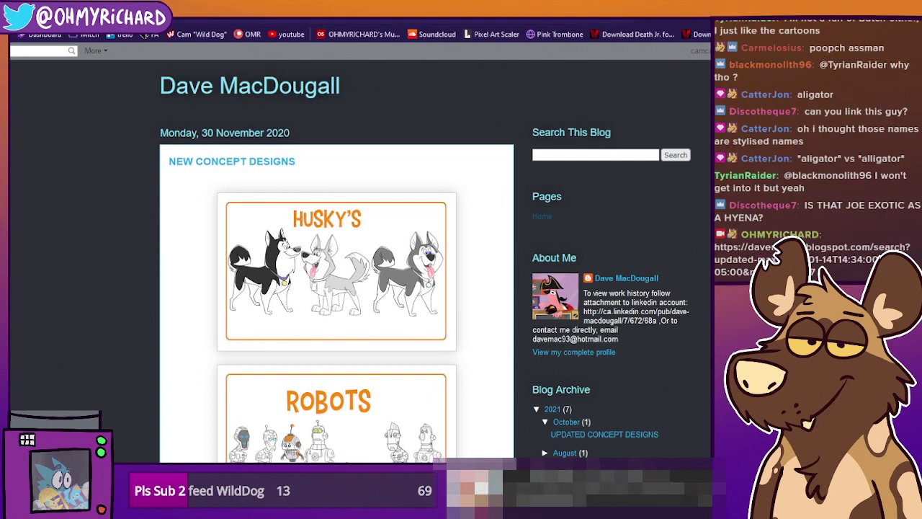
View the Crow sheet and the Lumberjack sheet of the September 2020 post enlarged
scroll(554, 266, "down", 7)
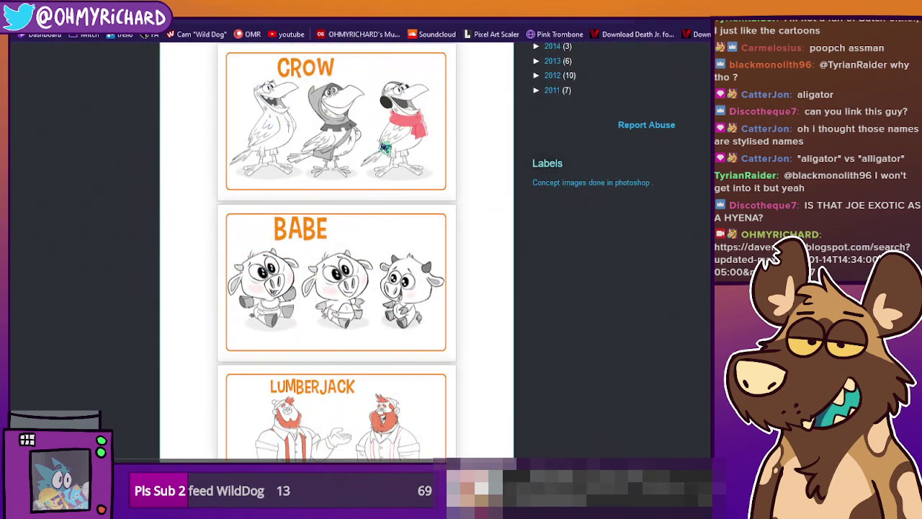
left_click(379, 141)
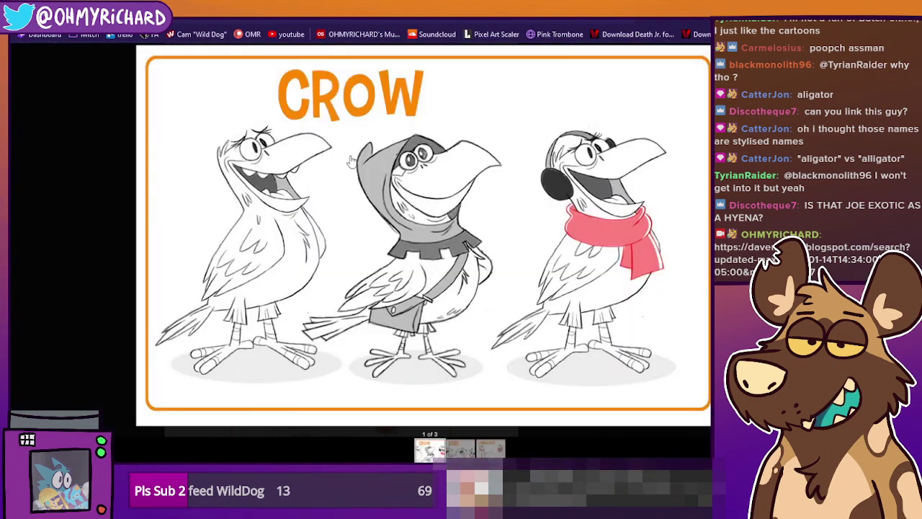
left_click(478, 191)
scroll(475, 243, "down", 3)
scroll(479, 243, "down", 3)
scroll(479, 243, "up", 3)
left_click(380, 224)
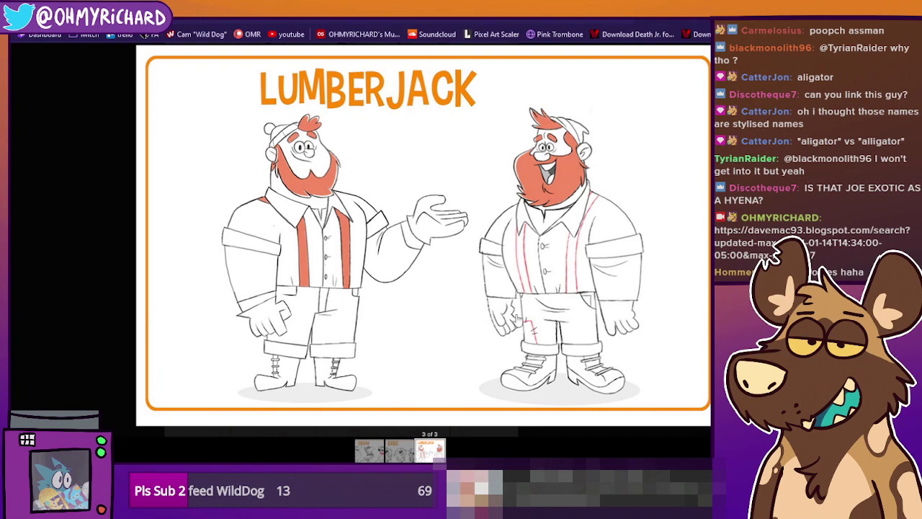
Leave the Lumberjack sheet and view the raccoon and Werewolf sheets of the Werewolf Concepts post enlarged
left_click(774, 172)
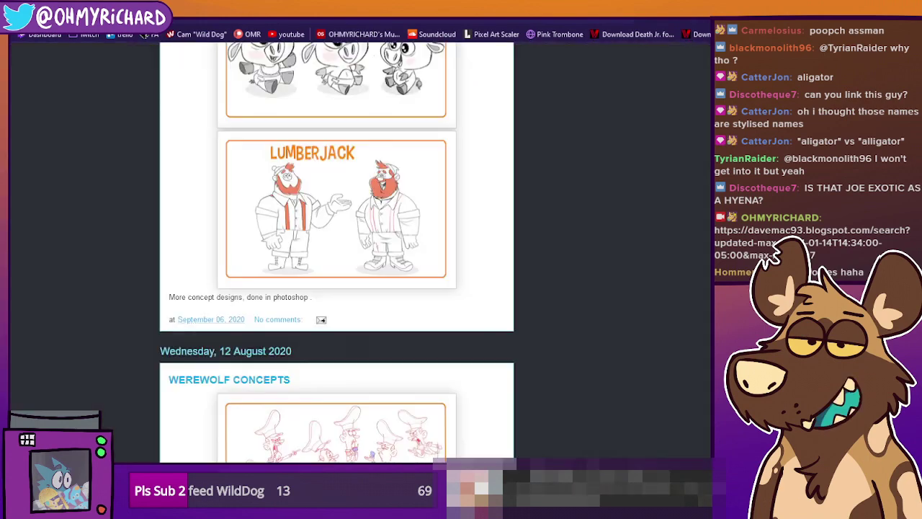
scroll(520, 227, "down", 5)
scroll(473, 237, "down", 3)
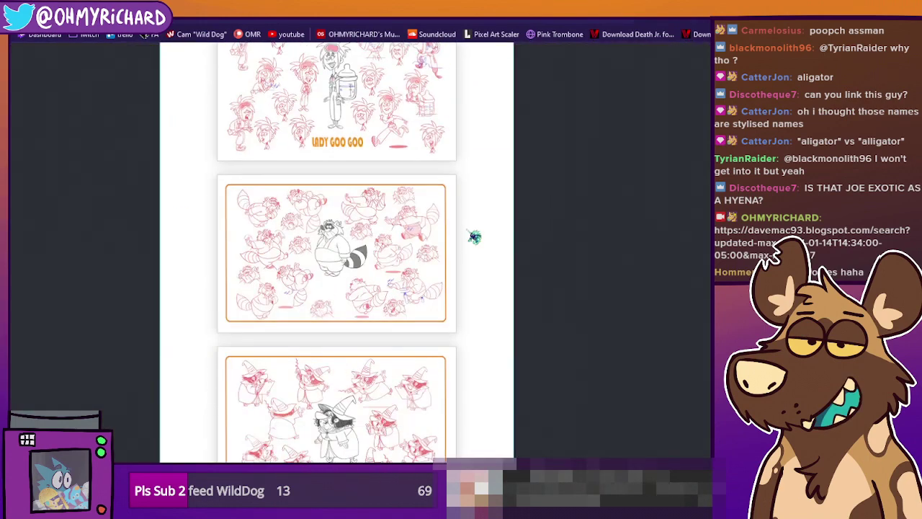
left_click(384, 226)
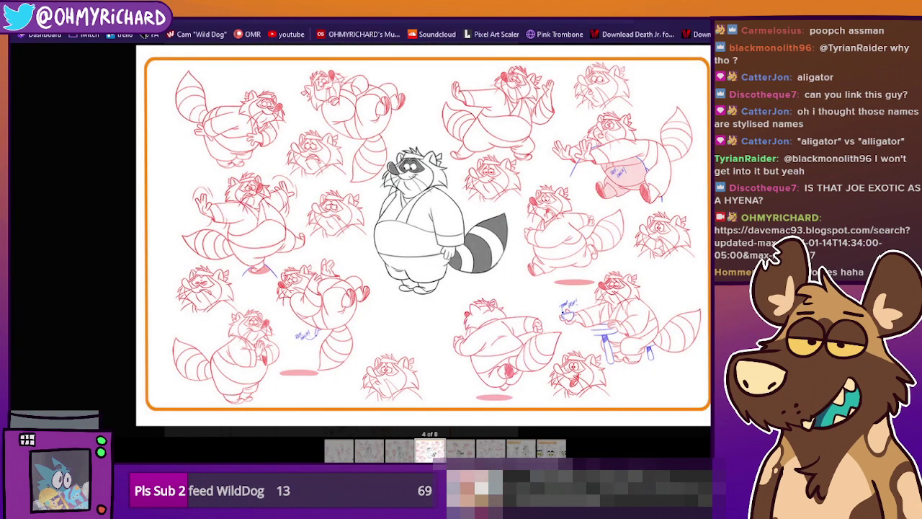
key("Escape")
scroll(568, 216, "down", 8)
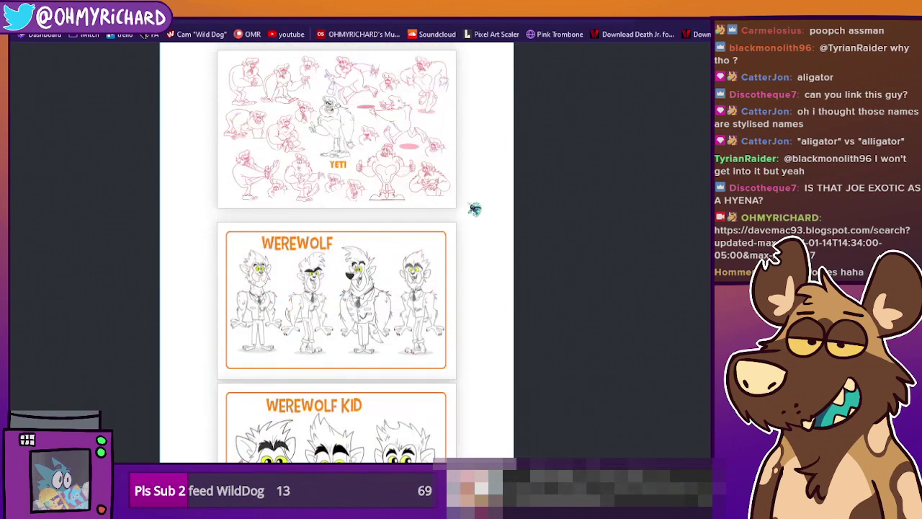
left_click(383, 297)
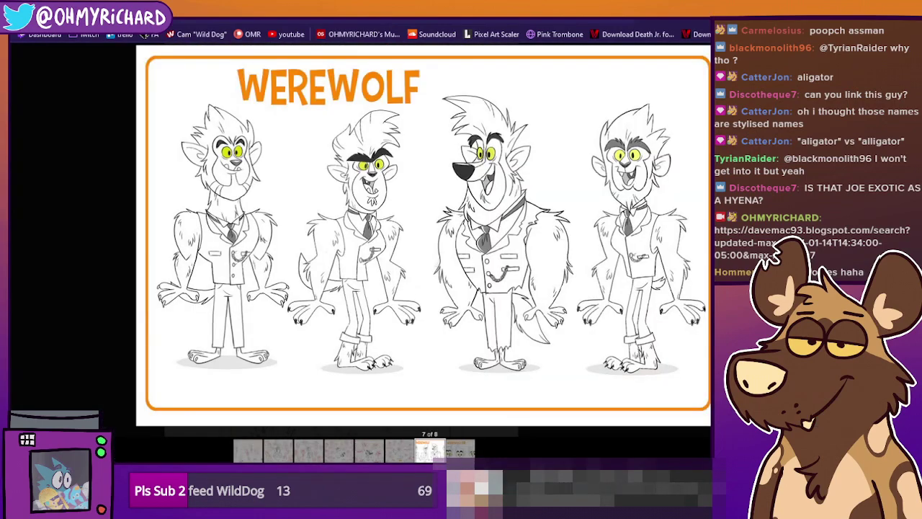
Leave the Werewolf sheet and view both sheets of the March 2020 Shark Designs post enlarged
key("Escape")
scroll(638, 267, "down", 5)
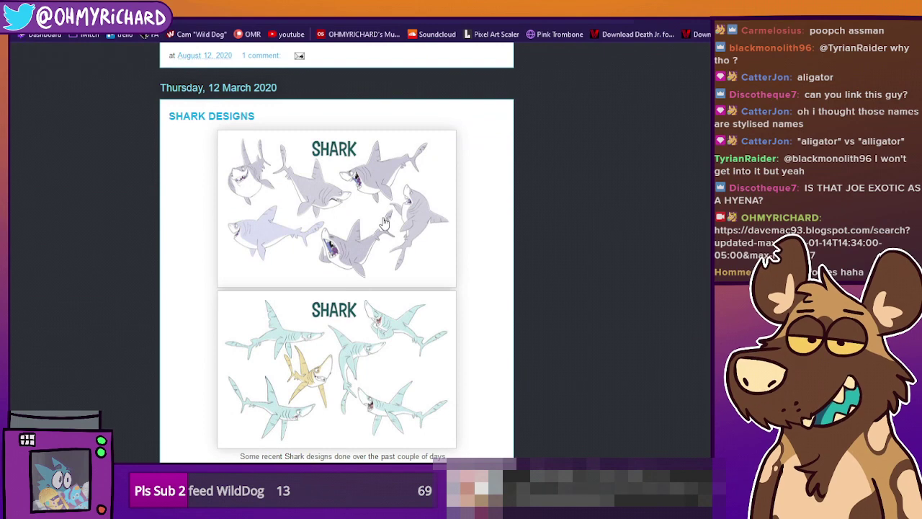
left_click(394, 225)
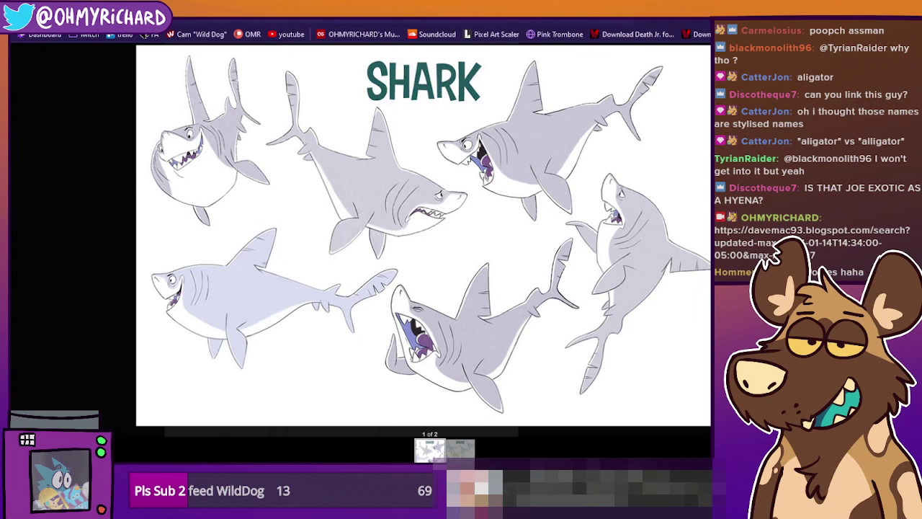
key("Escape")
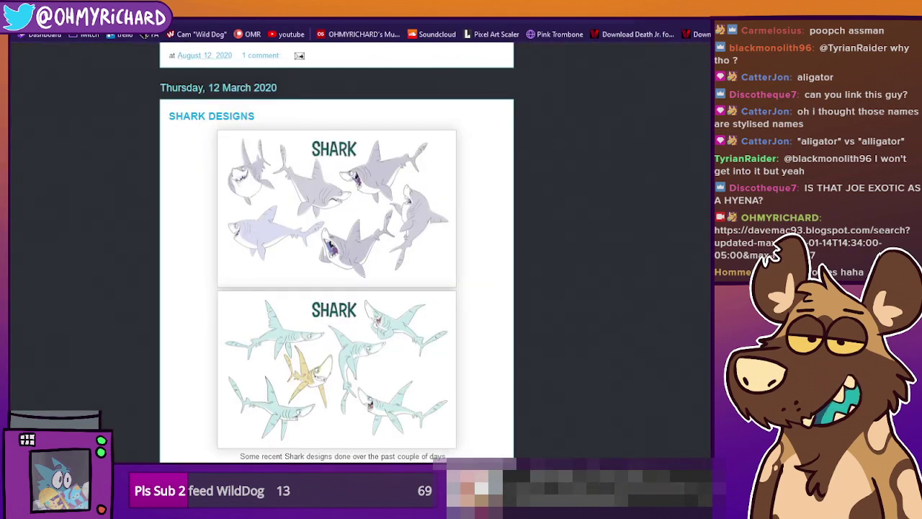
scroll(414, 267, "down", 2)
left_click(414, 267)
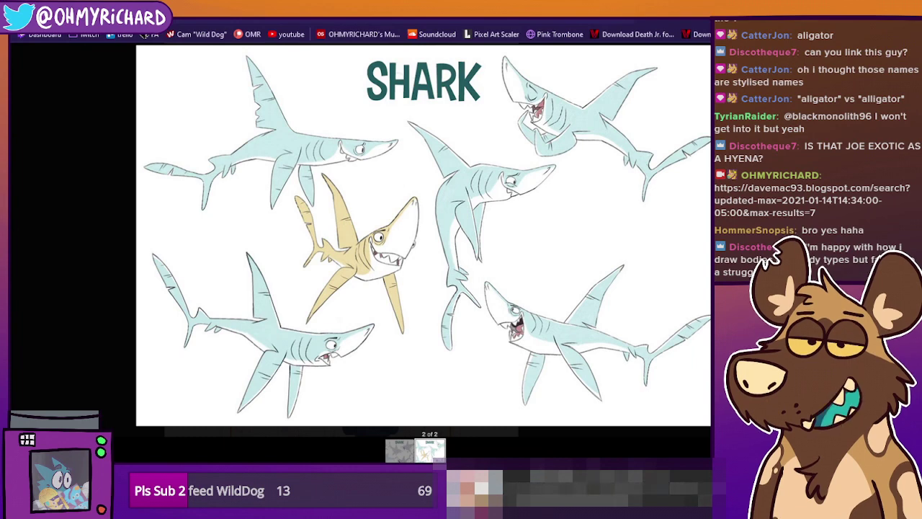
View the caped insect sheet and the Tyrannosaurus sheet of the January 2020 New Concept Designs post enlarged
key("Escape")
scroll(413, 348, "down", 4)
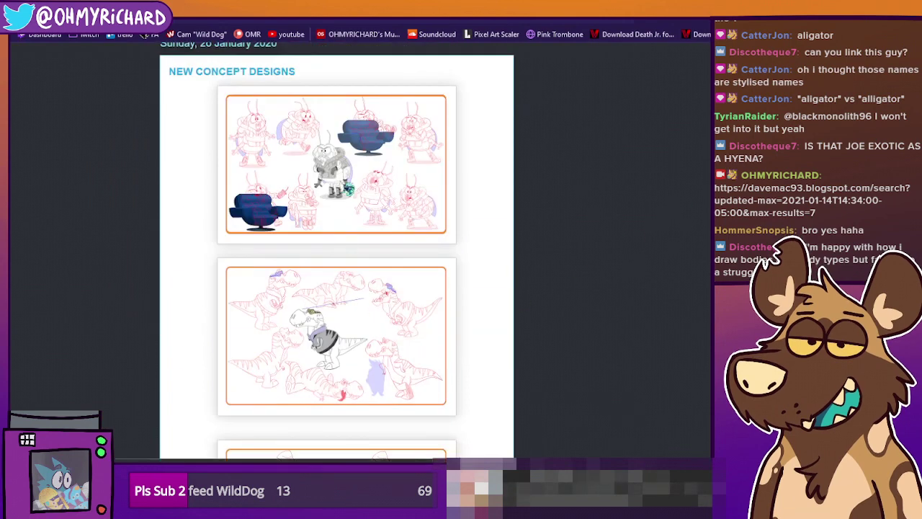
left_click(342, 185)
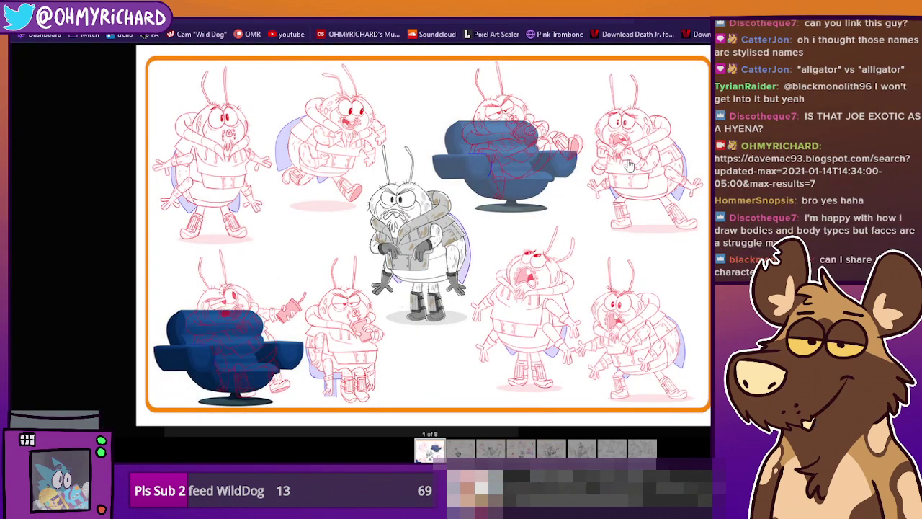
key("Escape")
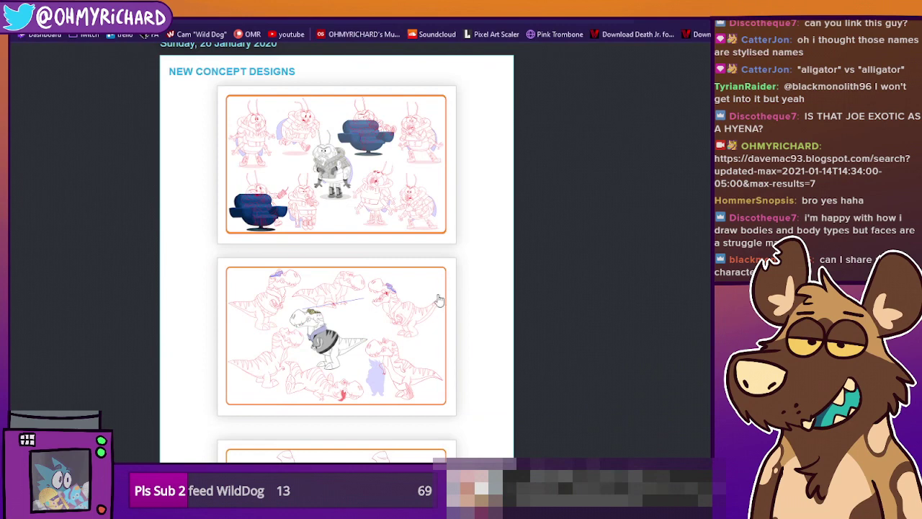
scroll(437, 284, "down", 3)
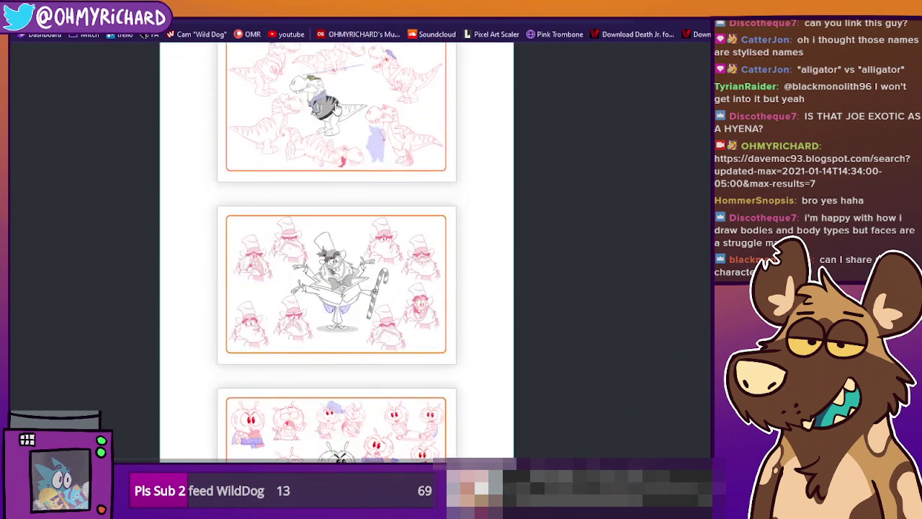
left_click(337, 115)
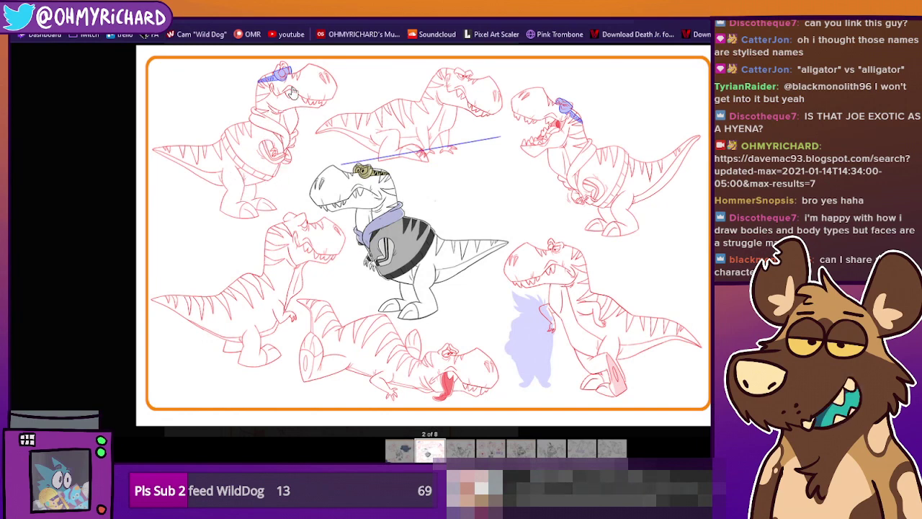
Leave the Tyrannosaurus sheet and enlarge the sheet of swamp creatures standing in water from the same post
key("Escape")
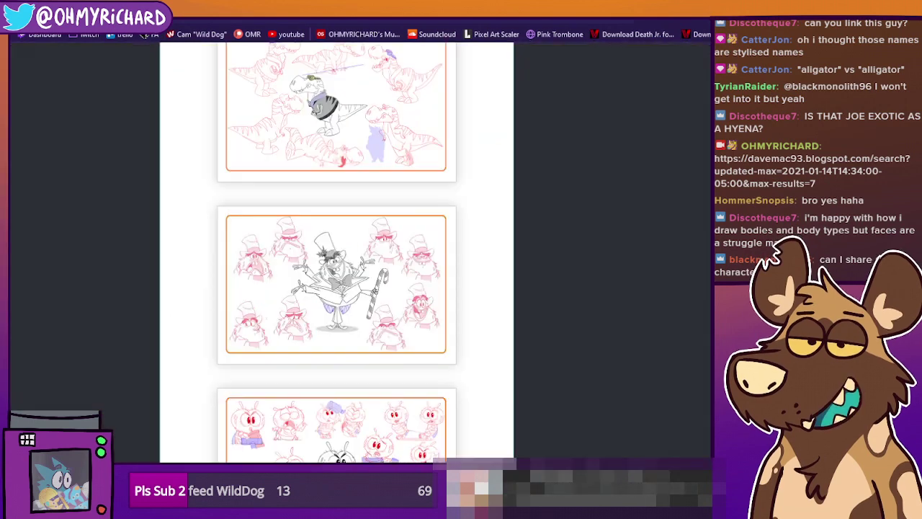
scroll(486, 211, "down", 4)
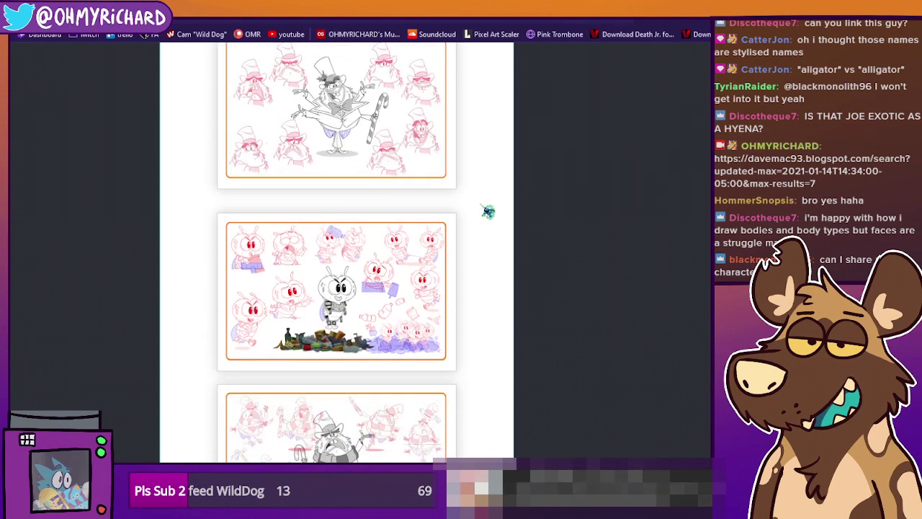
scroll(488, 211, "down", 10)
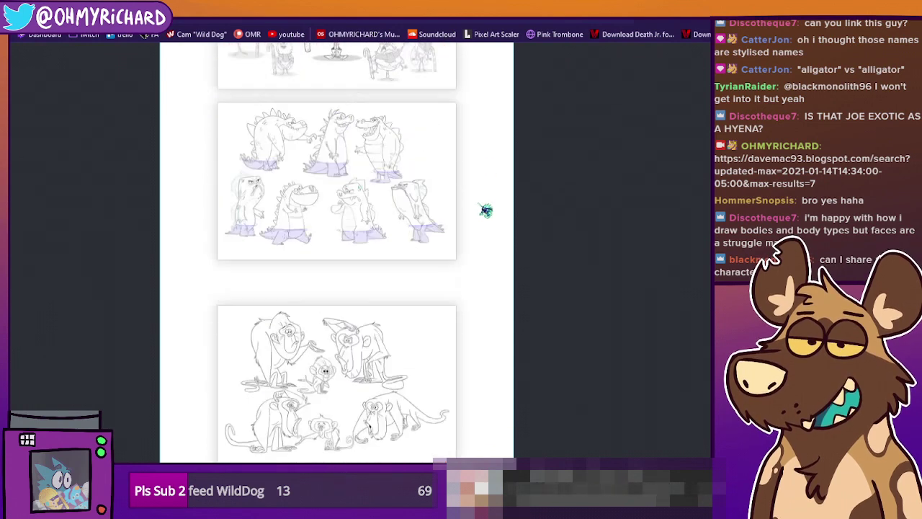
left_click(329, 130)
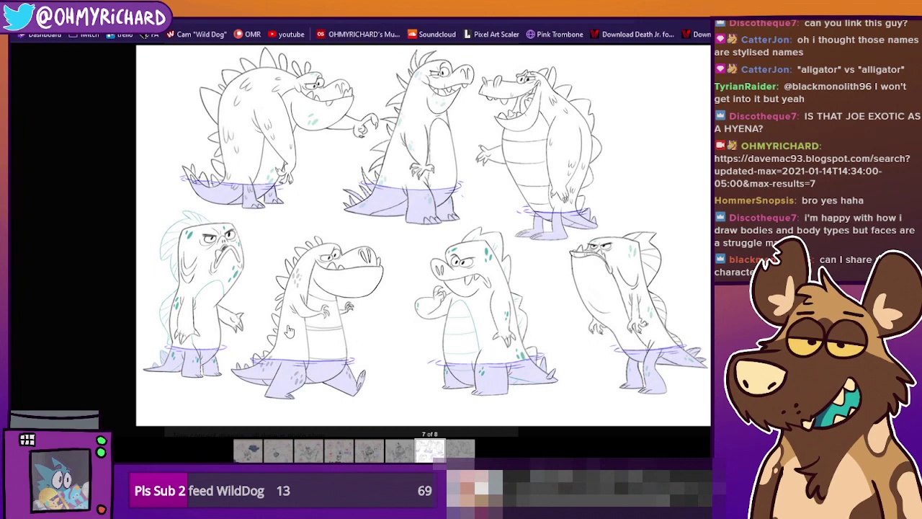
Look through the November 2019 Designs for Development Project post and enlarge its green dragon picture
left_click(771, 136)
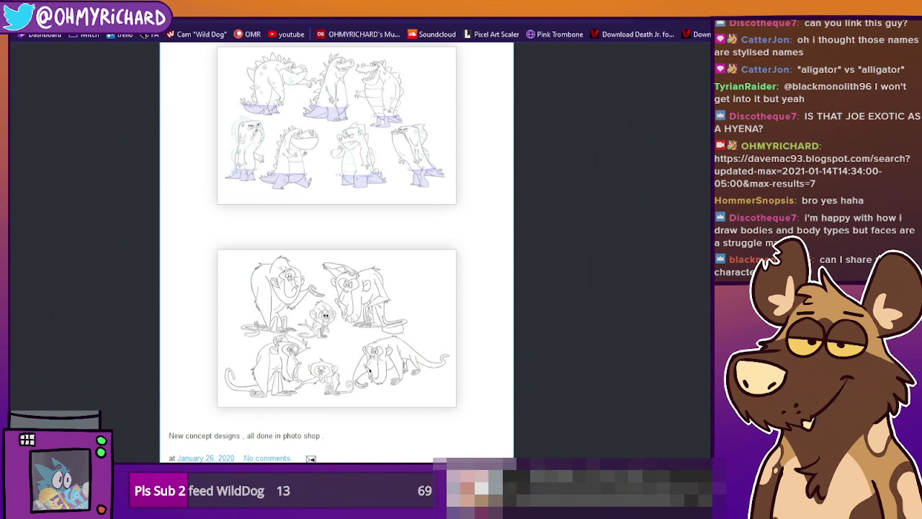
scroll(638, 194, "down", 6)
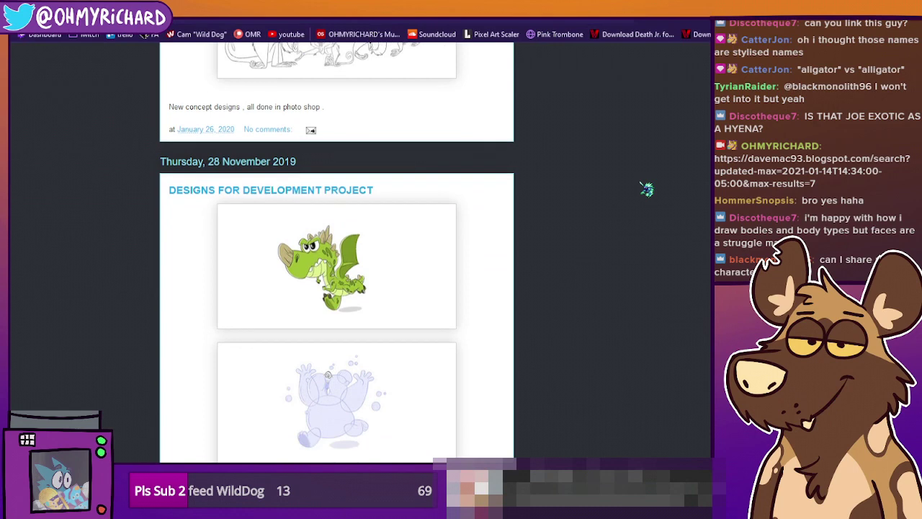
scroll(632, 200, "down", 1)
scroll(632, 200, "down", 1)
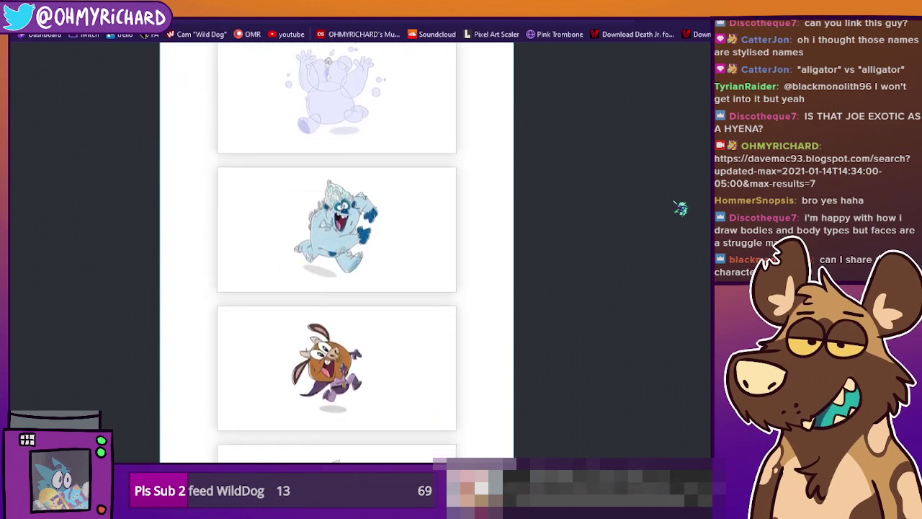
scroll(684, 205, "up", 4)
left_click(311, 252)
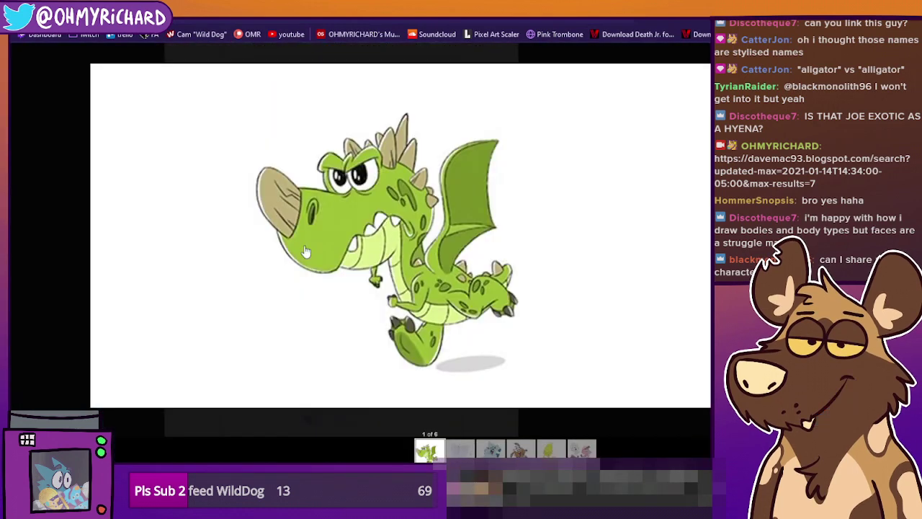
Leave the green dragon picture and view the bubble creature and the blue ice monster of the same post enlarged
left_click(915, 252)
scroll(327, 201, "down", 3)
left_click(326, 200)
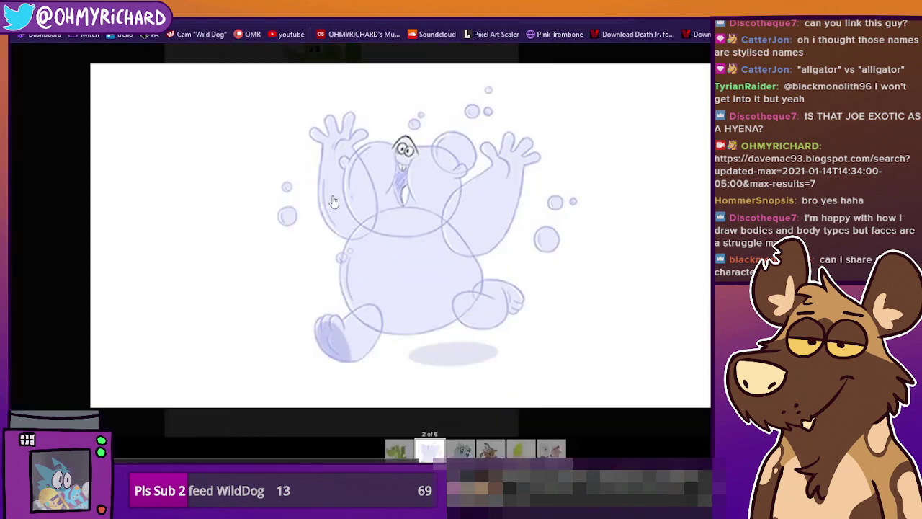
key("Escape")
scroll(432, 216, "down", 3)
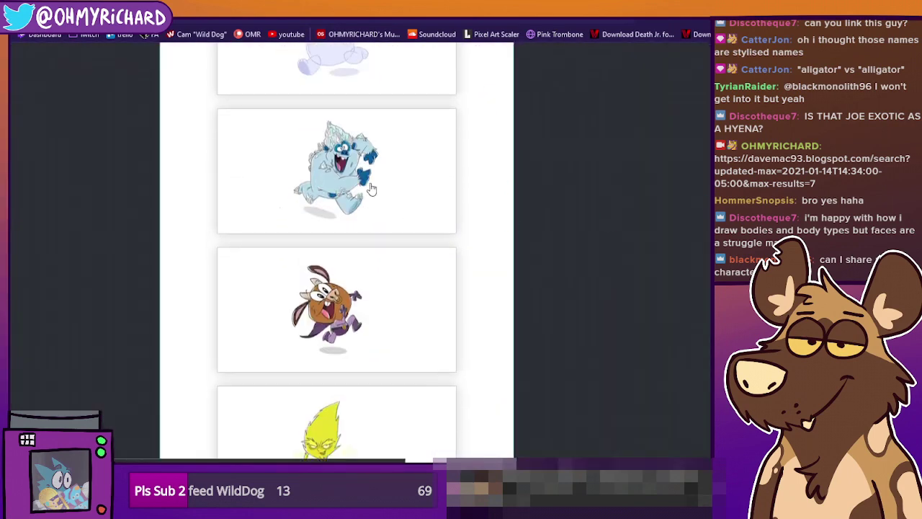
left_click(371, 189)
key("Escape")
Look through the remaining pictures of the post and view the February 2019 Nature Cat Season 3 sheet enlarged
scroll(429, 262, "down", 5)
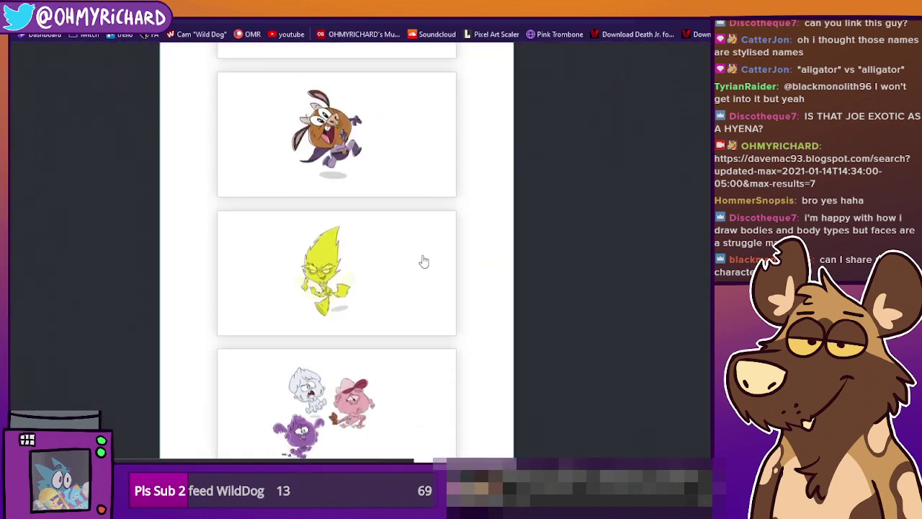
scroll(429, 262, "down", 4)
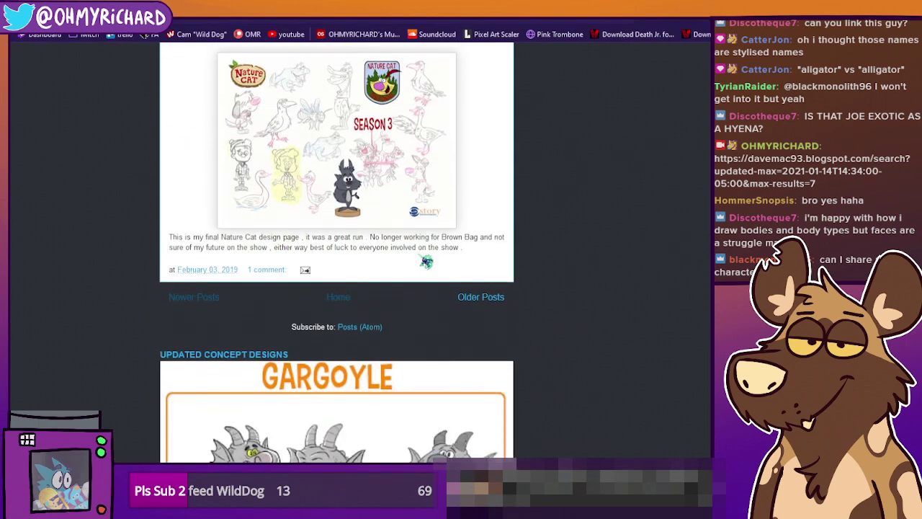
left_click(376, 225)
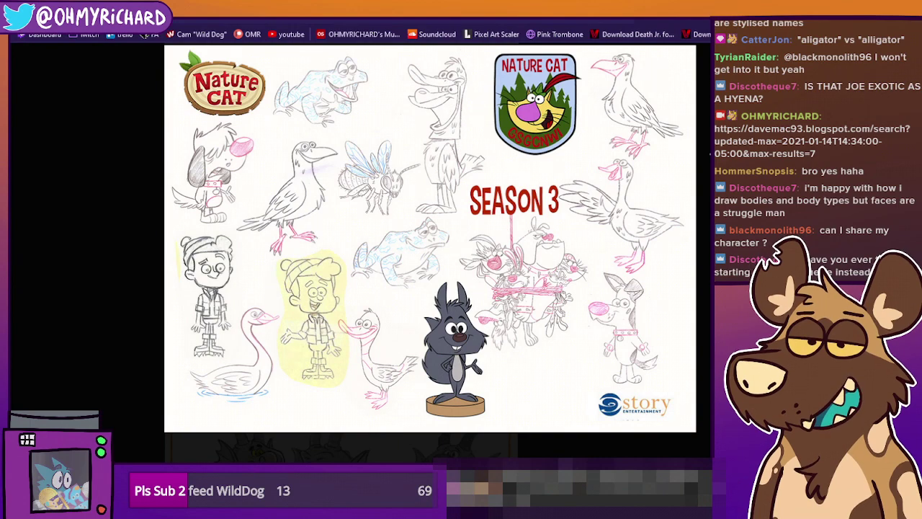
left_click(442, 305)
Open the Scaredy Squirrel post and view its orange squirrel sheet and its green fish sheet enlarged
scroll(442, 305, "down", 5)
scroll(443, 306, "down", 1)
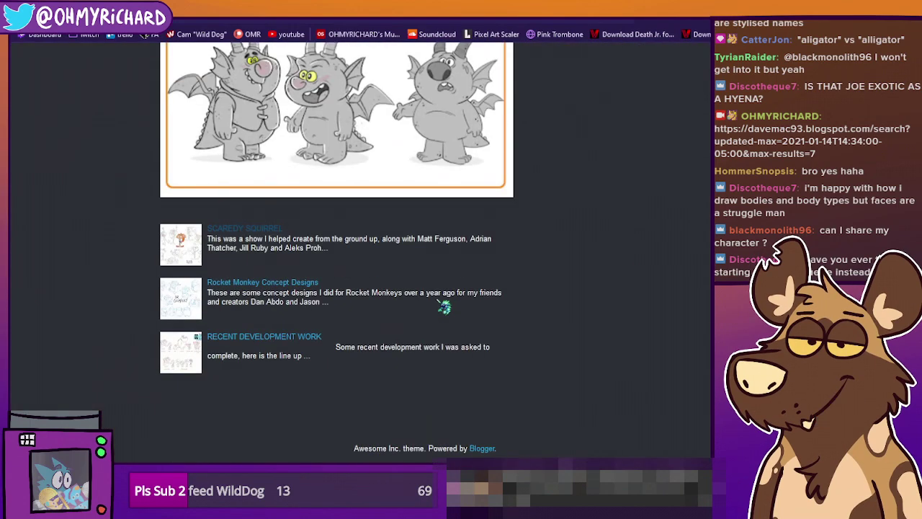
left_click(180, 244)
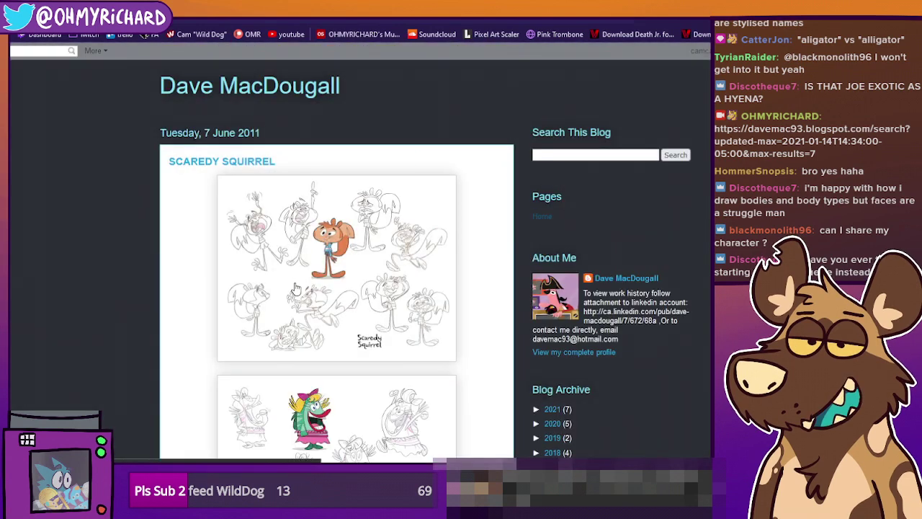
left_click(295, 289)
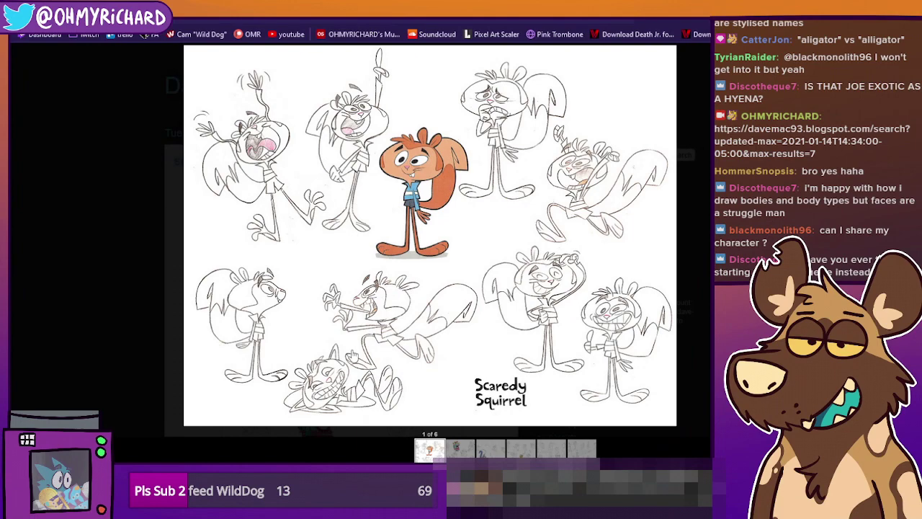
left_click(692, 202)
scroll(257, 364, "down", 1)
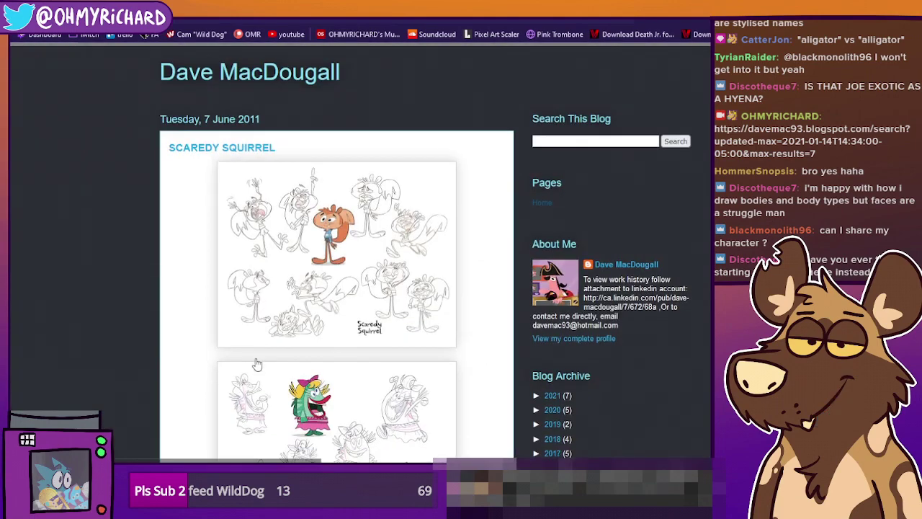
scroll(257, 364, "down", 3)
left_click(256, 364)
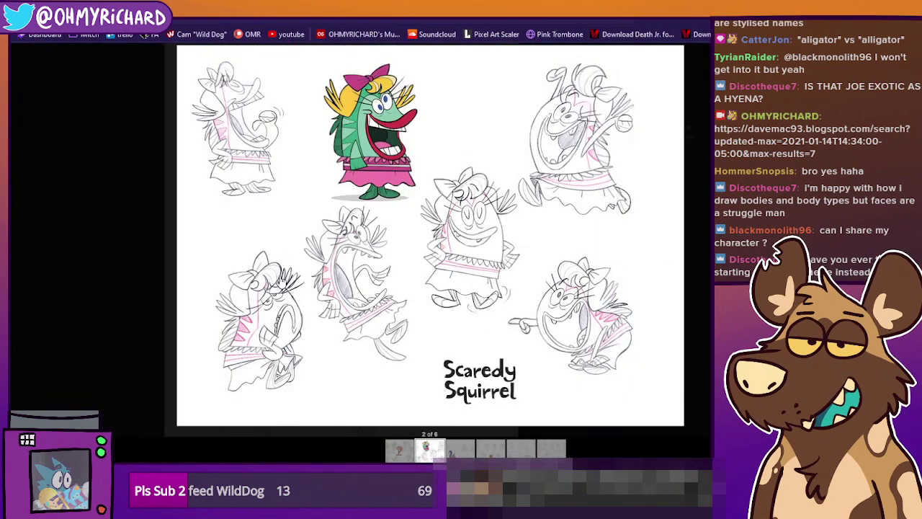
left_click(686, 218)
View the last two pencil sheets of side characters in the Scaredy Squirrel post enlarged
scroll(369, 338, "down", 8)
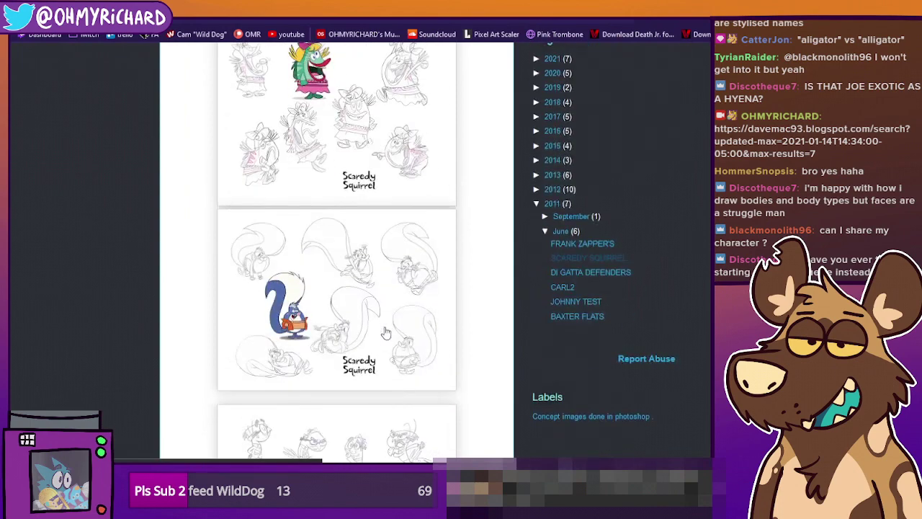
scroll(369, 338, "down", 8)
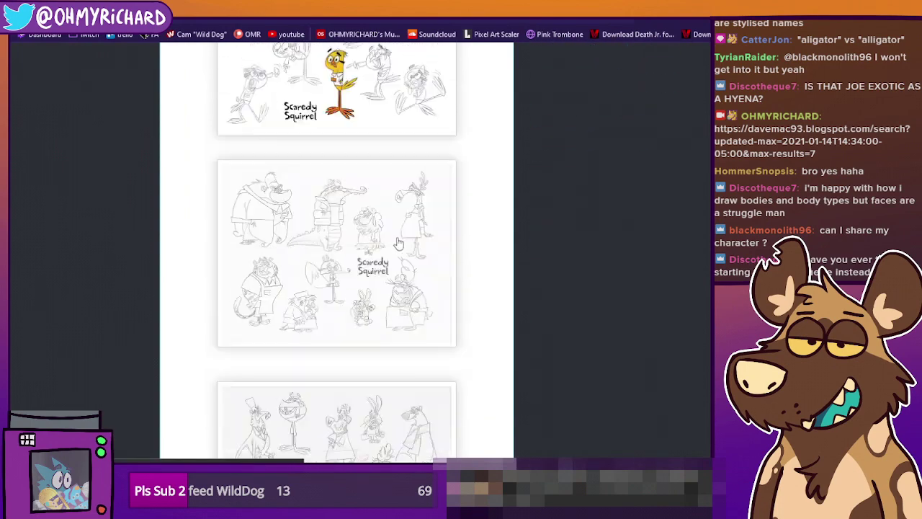
left_click(346, 166)
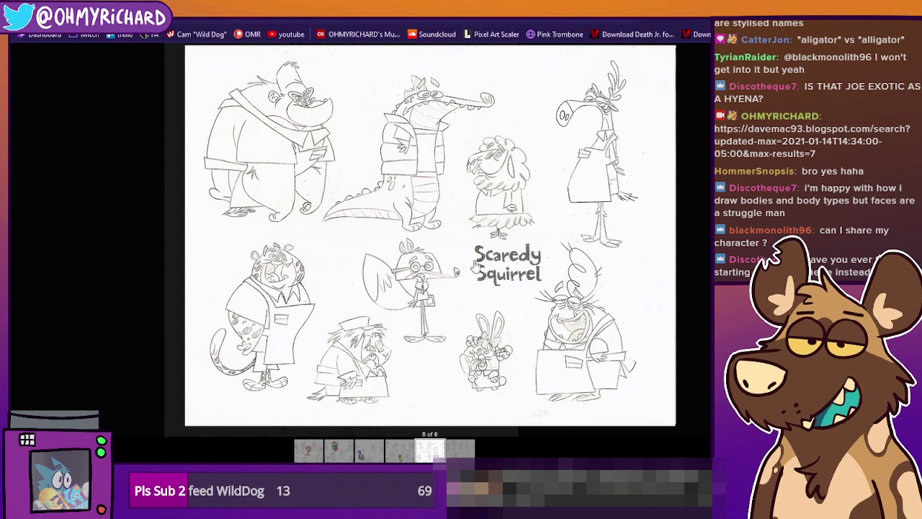
left_click(451, 303)
scroll(432, 302, "down", 2)
left_click(363, 301)
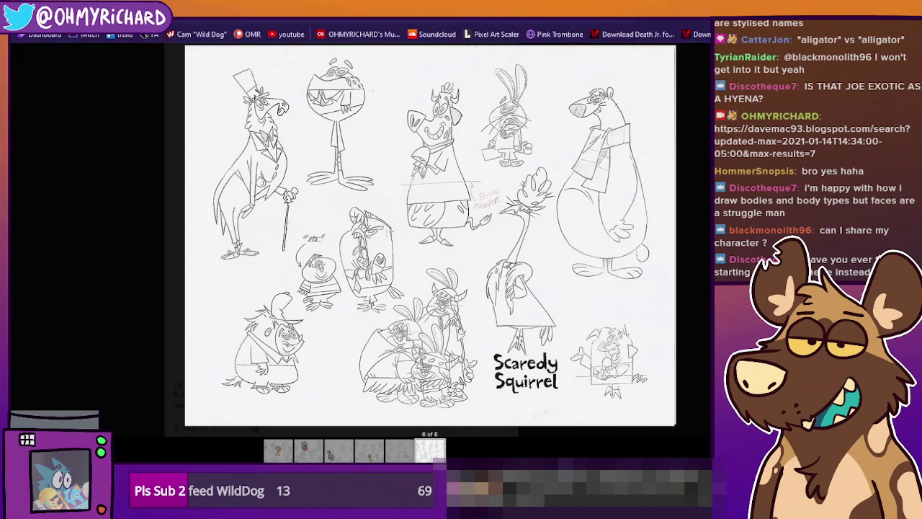
left_click(446, 288)
Open the Recent Development Work post and look through its Go 2's line-up and location sketches
scroll(448, 290, "down", 10)
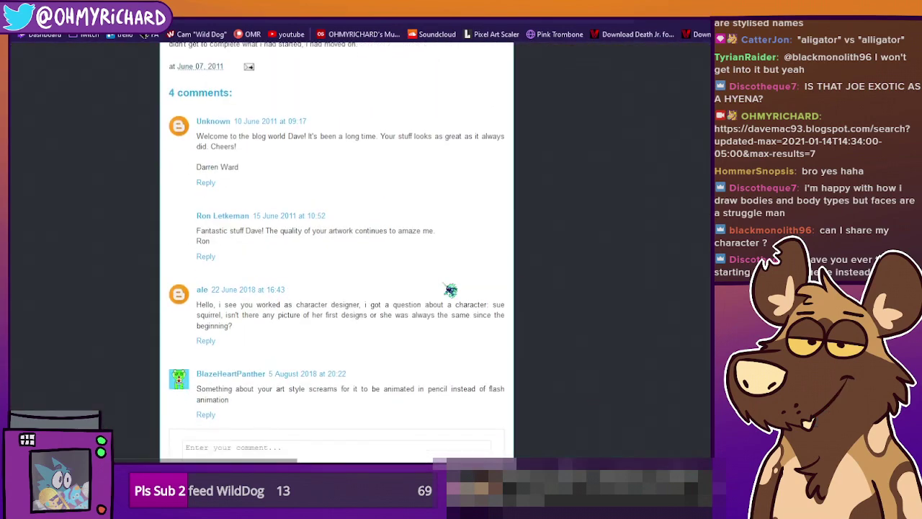
scroll(451, 289, "down", 3)
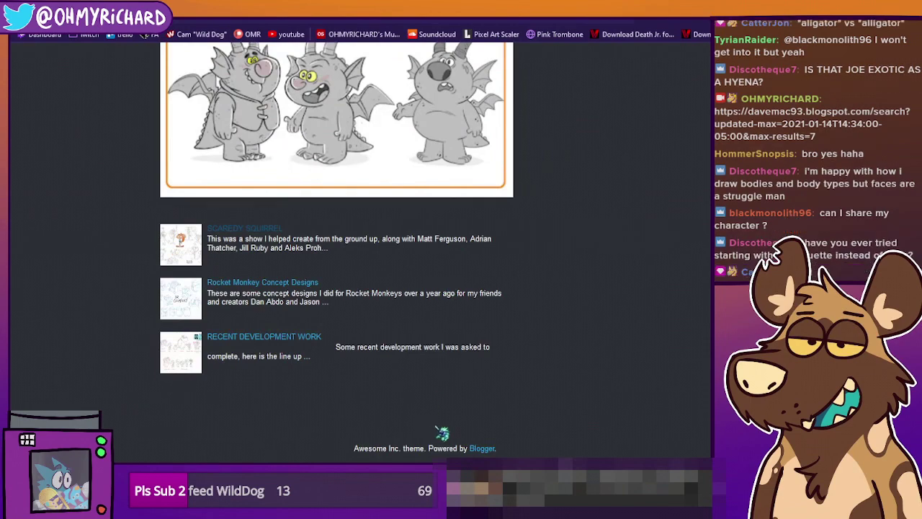
left_click(190, 355)
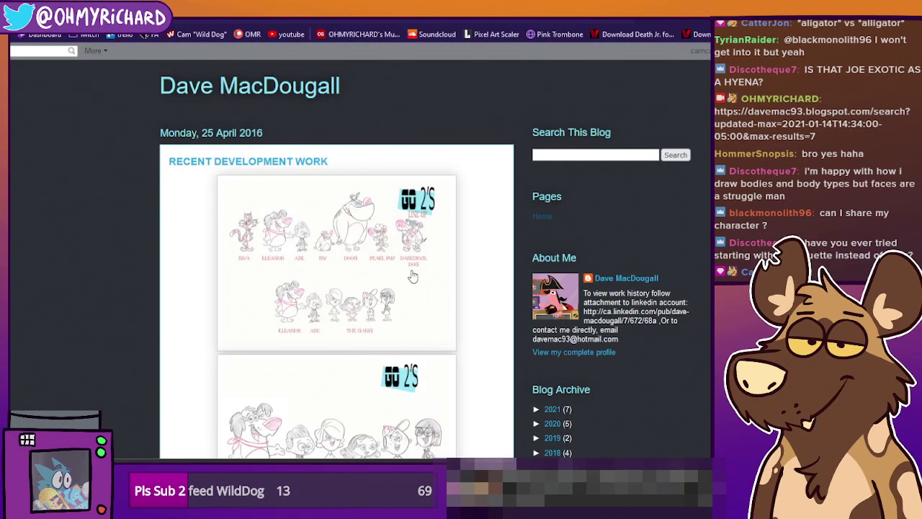
scroll(410, 274, "down", 4)
scroll(413, 277, "down", 10)
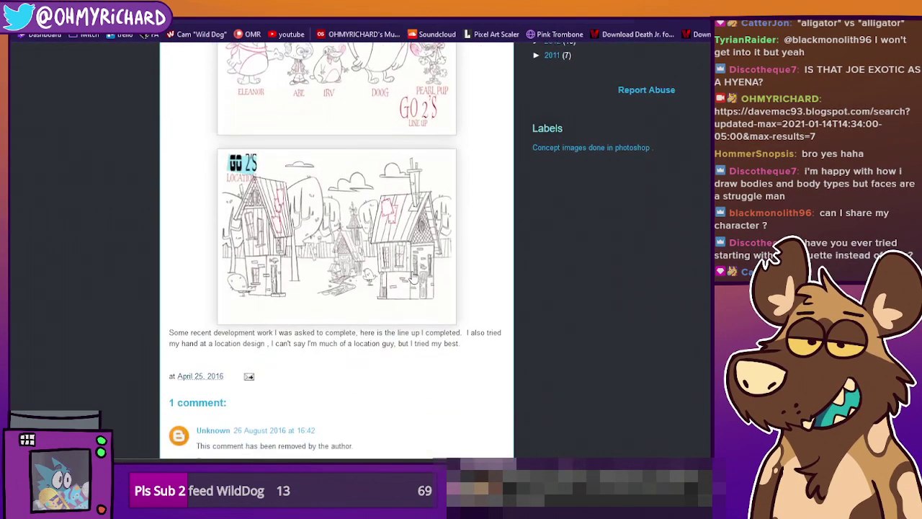
scroll(418, 278, "up", 12)
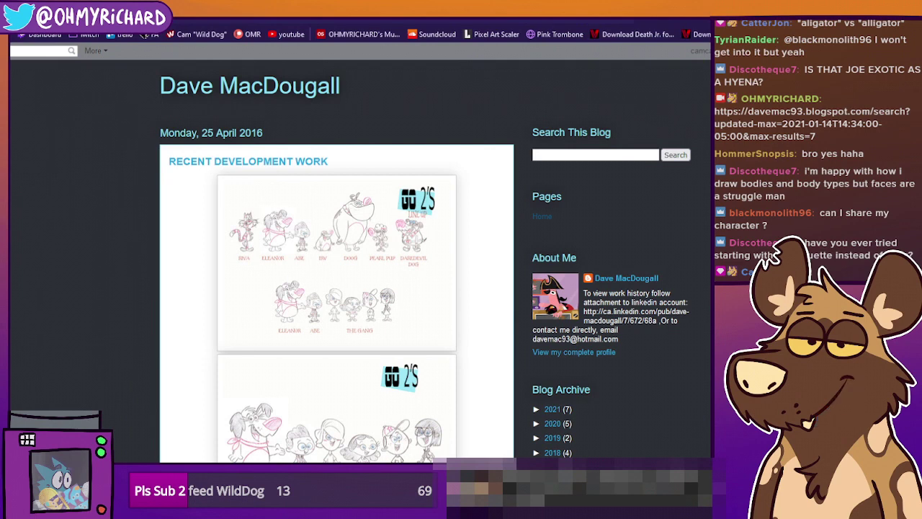
Switch to PaintTool SAI and look through the open digsby skunk bear sketches and the New Canvas arm sketch
key("alt+Tab")
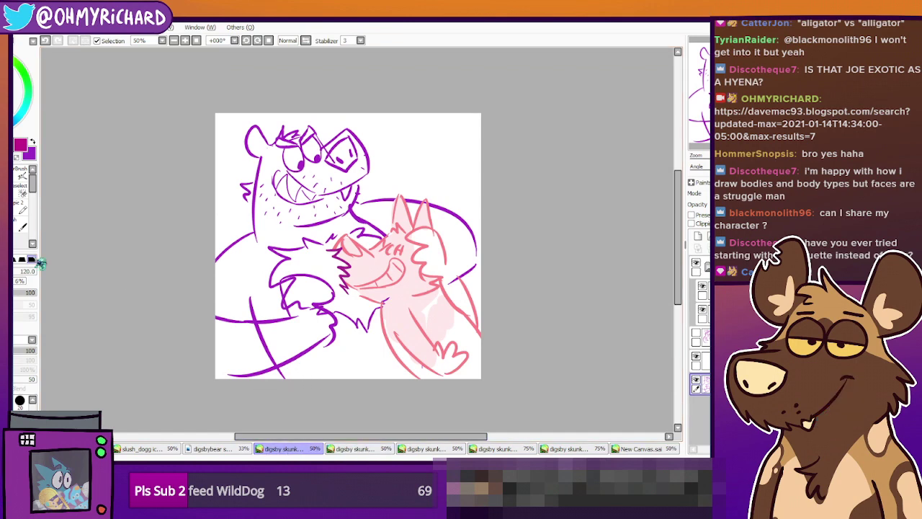
left_click(353, 448)
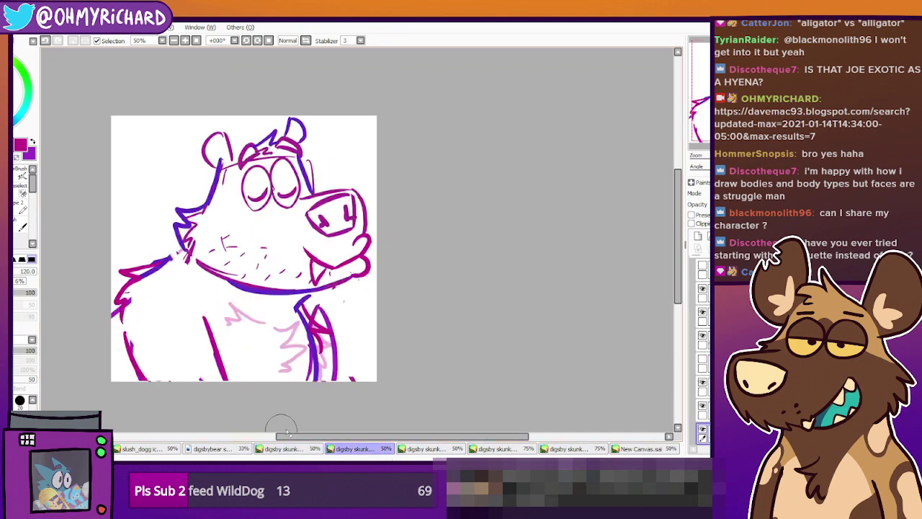
left_click(27, 208)
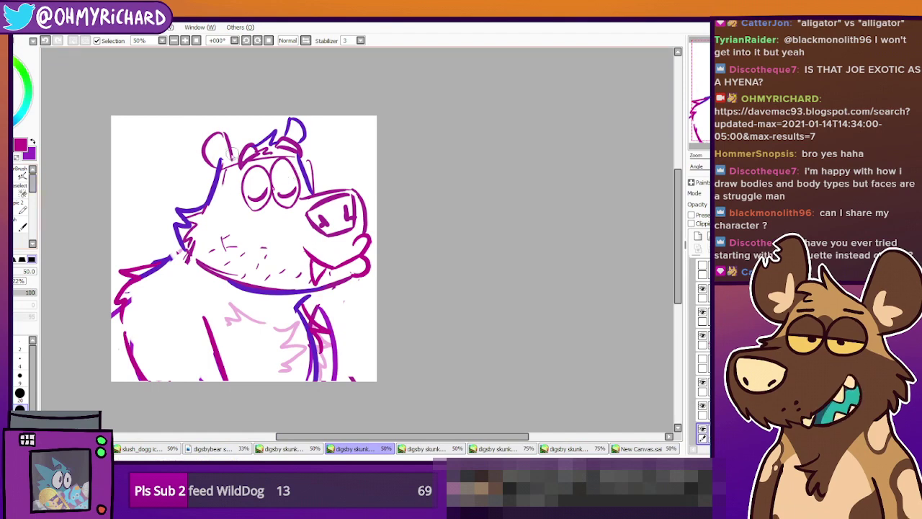
left_click(568, 448)
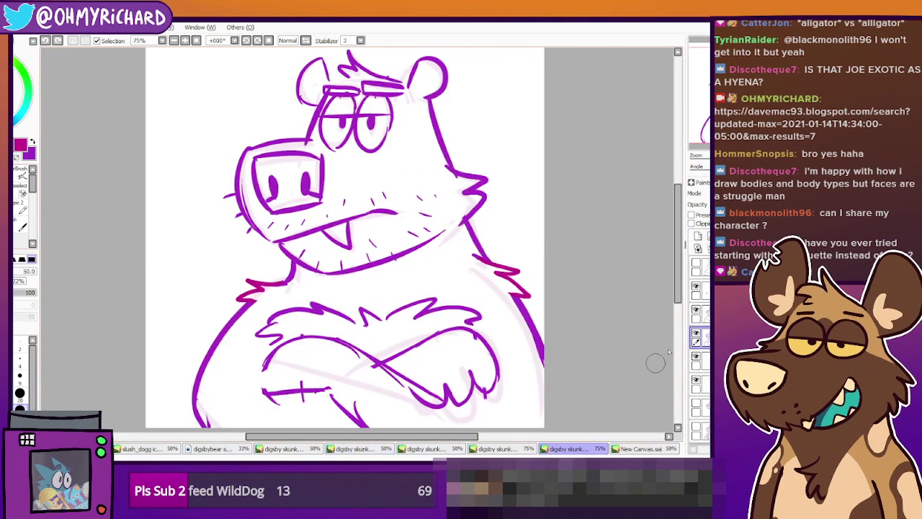
left_click(641, 448)
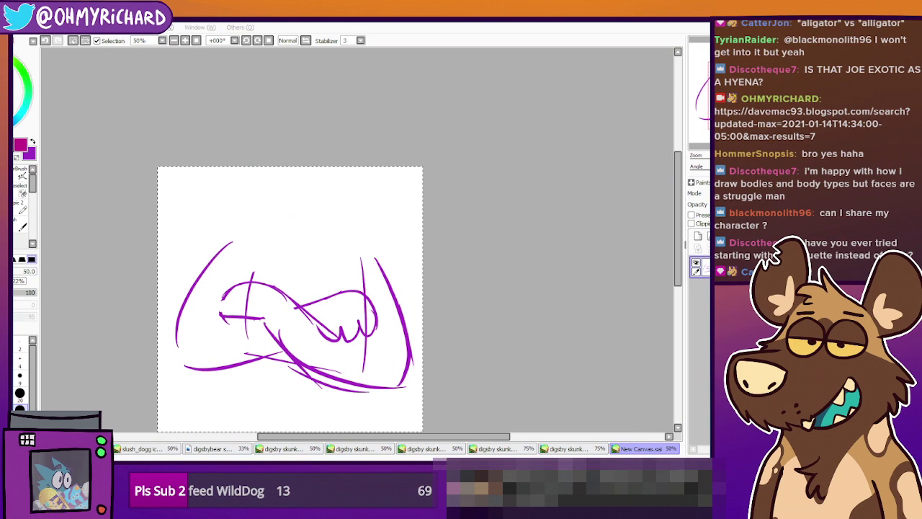
Create a new blank canvas and set the brush size to 20
left_click(489, 28)
key("ctrl+n")
left_click(151, 182)
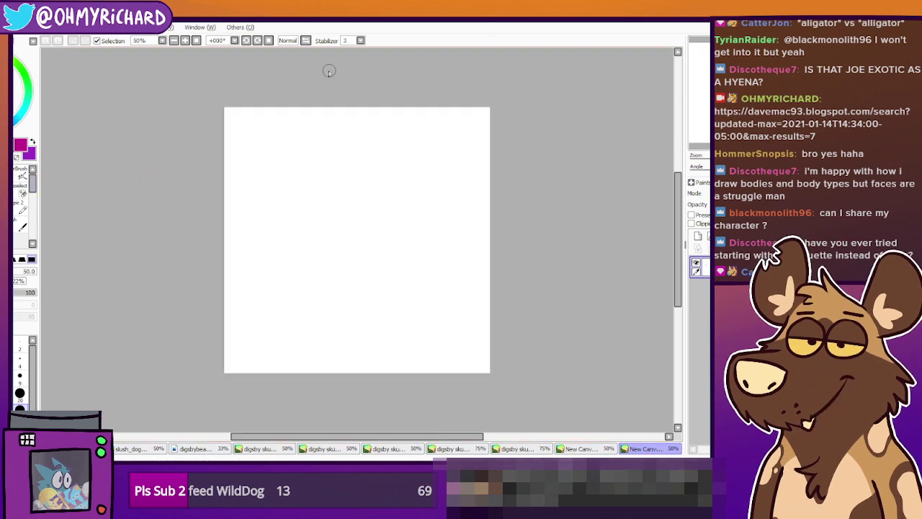
left_click(185, 40)
left_click(19, 393)
Sketch a boxy magenta head frame with two tall oval eyes and pupils, plus the muzzle's upper and front curves
mouse_move(324, 150)
left_mouse_down()
mouse_move(321, 265)
mouse_move(405, 242)
mouse_move(420, 131)
mouse_move(436, 241)
left_mouse_up()
mouse_move(349, 153)
left_mouse_down()
mouse_move(334, 186)
mouse_move(361, 151)
mouse_move(380, 179)
mouse_move(395, 144)
left_mouse_up()
left_click_drag(361, 189, 365, 208)
left_click_drag(398, 173, 399, 191)
left_click_drag(510, 253, 418, 211)
left_click_drag(497, 263, 408, 350)
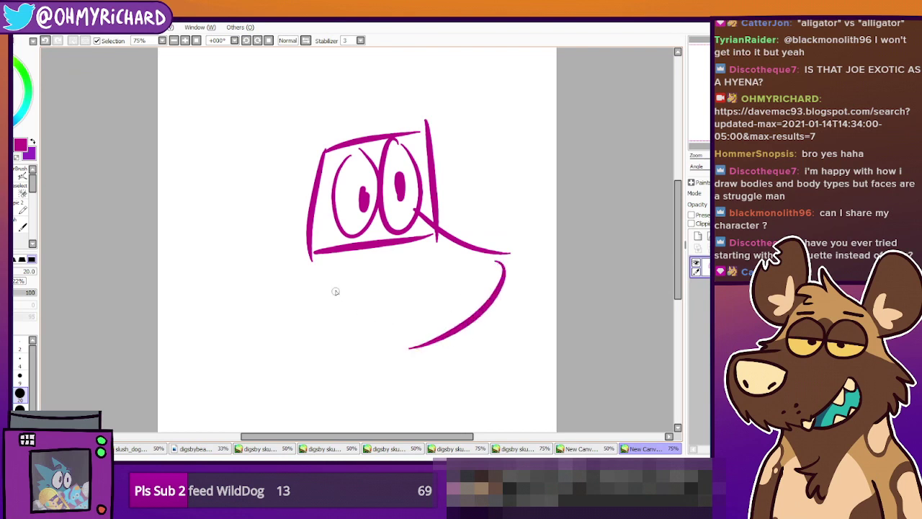
Draw the lower muzzle, a large nose and a toothy grin on the cheek, and erase the head frame's side line above the grin
mouse_move(316, 206)
left_mouse_down()
mouse_move(364, 328)
mouse_move(425, 347)
left_mouse_up()
mouse_move(454, 257)
left_mouse_down()
mouse_move(379, 262)
mouse_move(441, 325)
mouse_move(478, 256)
left_mouse_up()
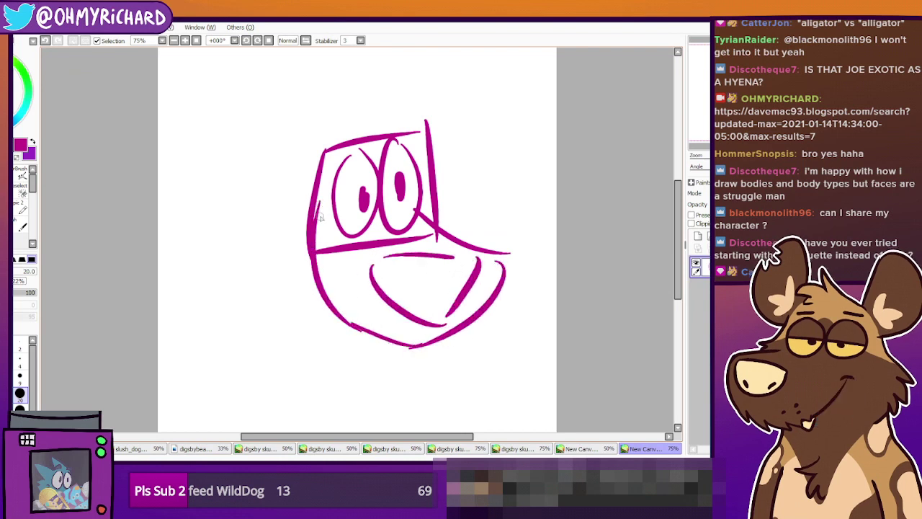
left_click_drag(312, 198, 346, 326)
mouse_move(314, 211)
left_mouse_down()
mouse_move(298, 279)
mouse_move(317, 314)
left_mouse_up()
key("e")
left_click_drag(317, 196, 321, 155)
key("n")
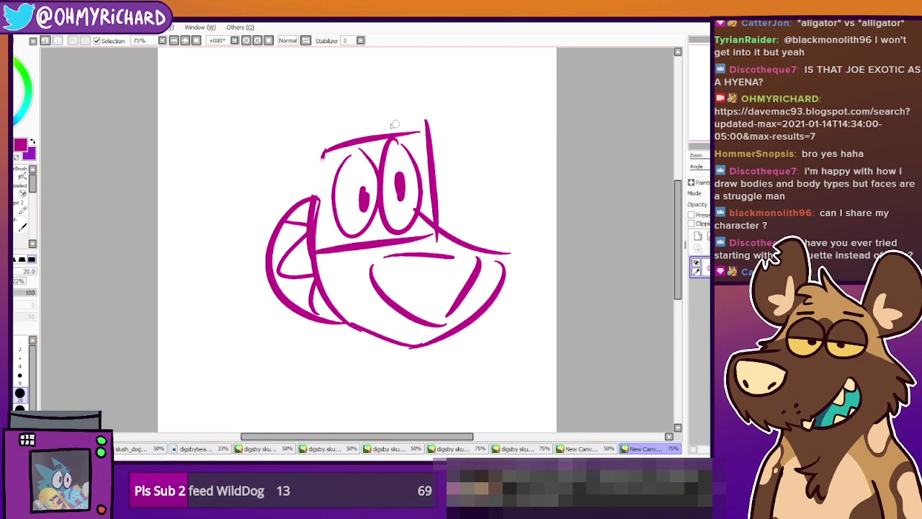
Draw a pointed ear, a forehead hair tuft, the lower jaw and spiky fur on both cheeks
mouse_move(317, 138)
left_mouse_down()
mouse_move(376, 88)
mouse_move(366, 95)
mouse_move(383, 94)
mouse_move(396, 109)
mouse_move(226, 78)
mouse_move(229, 66)
mouse_move(224, 231)
mouse_move(195, 232)
mouse_move(241, 275)
mouse_move(262, 325)
mouse_move(331, 357)
mouse_move(436, 345)
left_mouse_up()
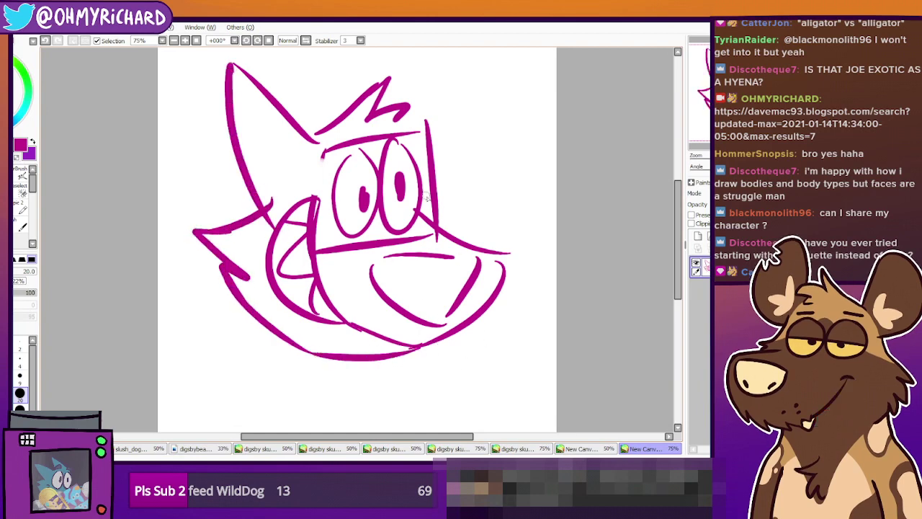
mouse_move(432, 208)
left_mouse_down()
mouse_move(472, 207)
mouse_move(476, 218)
mouse_move(468, 241)
left_mouse_up()
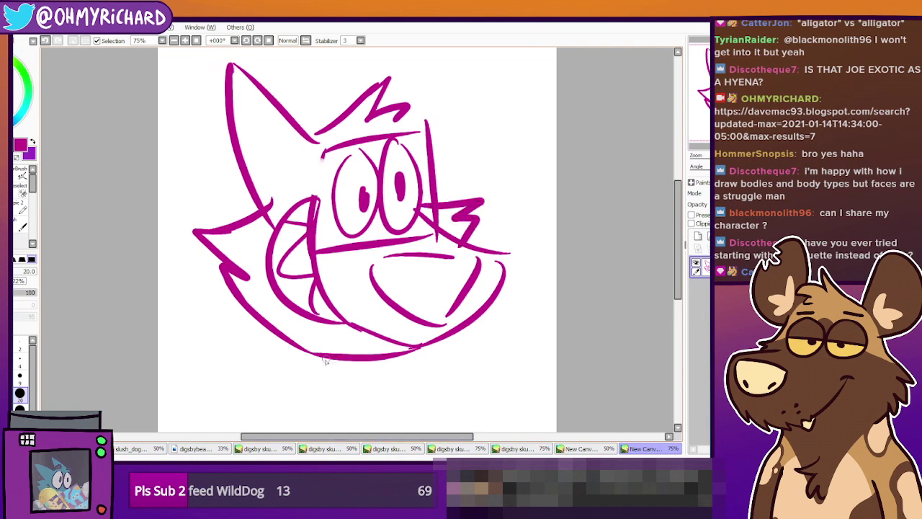
Try a curved line from the lower jaw up across the muzzle
mouse_move(326, 360)
left_mouse_down()
mouse_move(435, 281)
mouse_move(481, 223)
left_mouse_up()
key("ctrl+z")
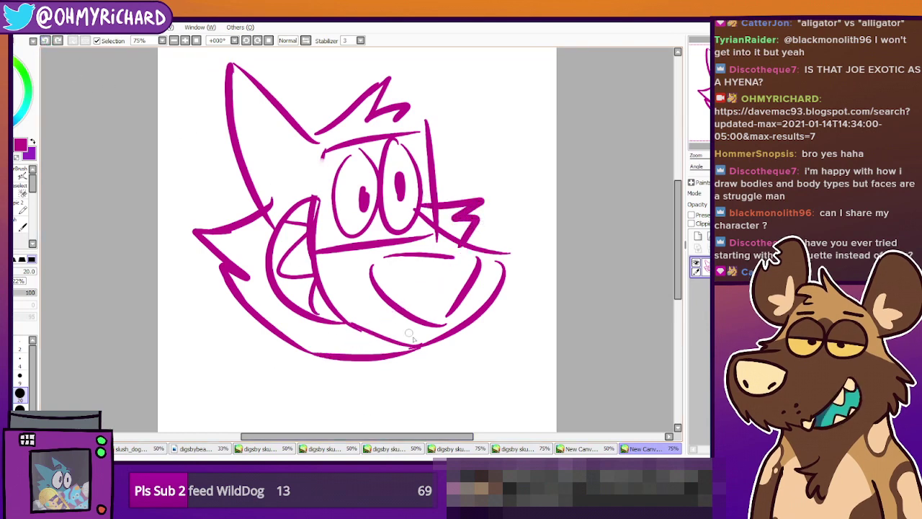
left_click_drag(314, 351, 452, 257)
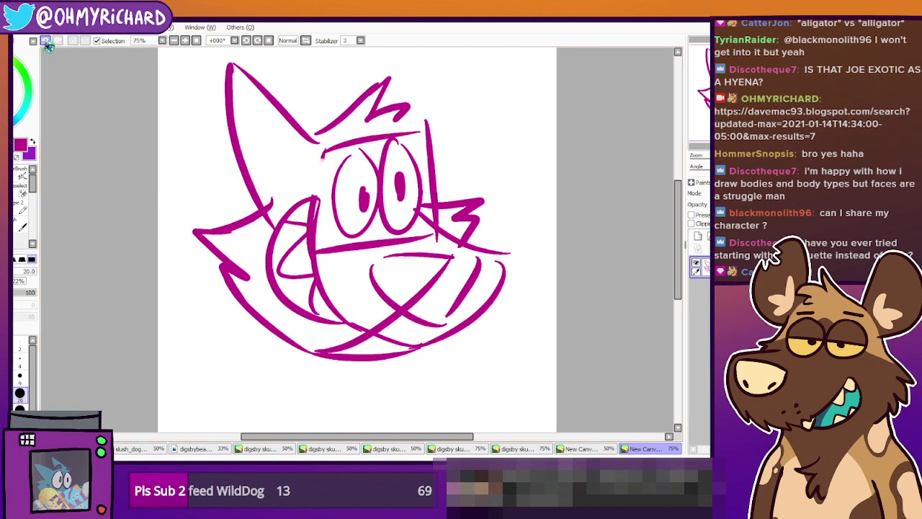
key("ctrl+z")
left_click_drag(314, 355, 440, 286)
key("ctrl+z")
key("ctrl+z")
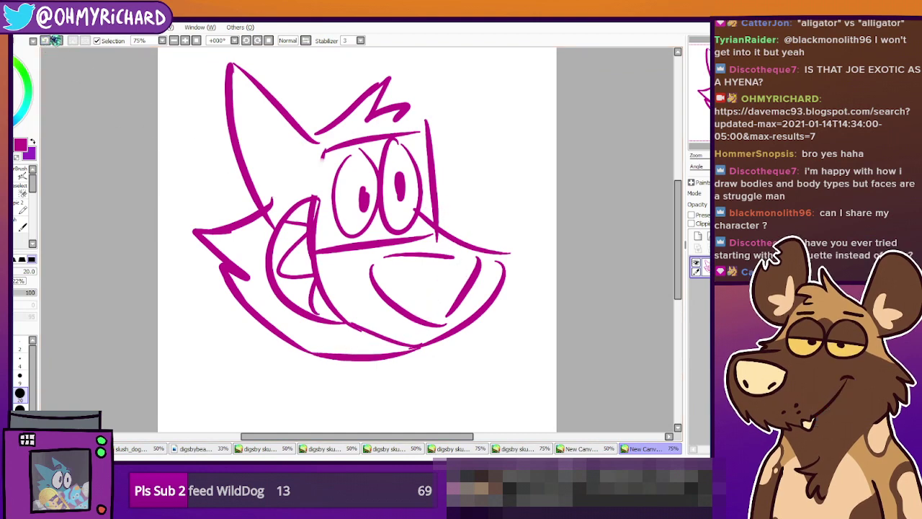
left_click(58, 40)
Draw two long neck strokes, one through the cheek fur and one down from the nose, and check the whole sketch
mouse_move(280, 139)
left_mouse_down()
mouse_move(303, 96)
mouse_move(206, 353)
left_mouse_up()
left_click_drag(464, 231, 456, 366)
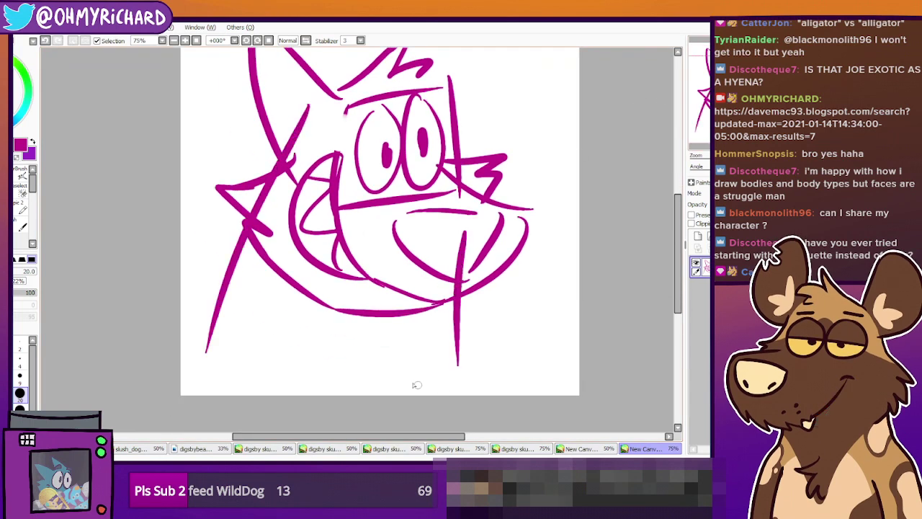
key("Page_Down")
key("Page_Down")
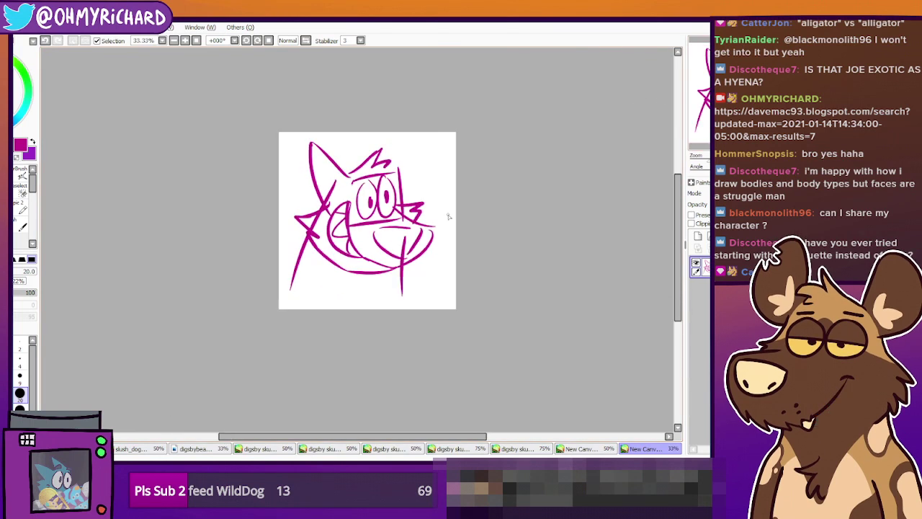
Shift the sketch up on the canvas, draw a rounded body with a hanging arm and hand, and move the sketch back down
mouse_move(389, 247)
left_mouse_down()
mouse_move(416, 217)
mouse_move(413, 202)
left_mouse_up()
mouse_move(435, 234)
left_mouse_down()
mouse_move(415, 214)
mouse_move(433, 280)
left_mouse_up()
left_click_drag(296, 216, 310, 305)
left_click_drag(369, 307, 430, 273)
mouse_move(326, 208)
left_mouse_down()
mouse_move(339, 283)
mouse_move(314, 285)
mouse_move(336, 305)
mouse_move(340, 276)
left_mouse_up()
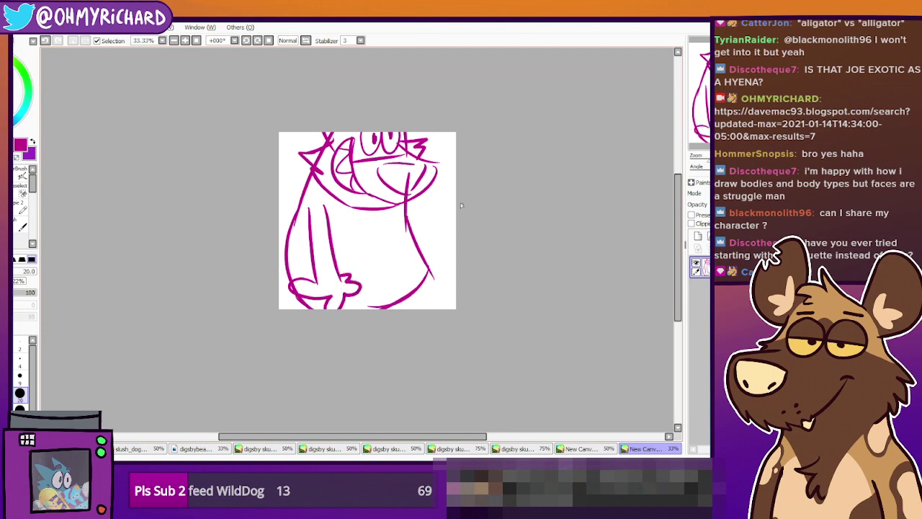
scroll(322, 224, "up", 1)
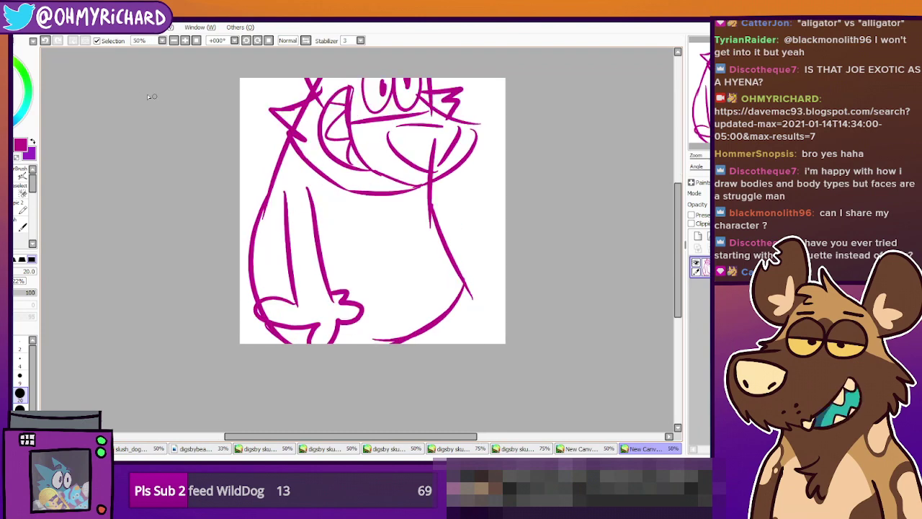
scroll(325, 190, "up", 3)
left_click_drag(394, 246, 398, 240)
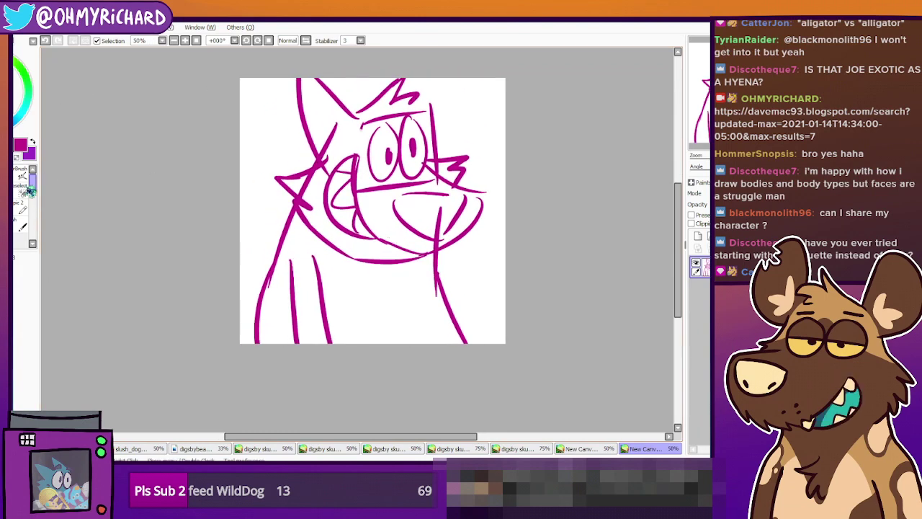
Create a new canvas and draw a tall tapered head-and-neck frame with a slightly slanted base line
key("ctrl+n")
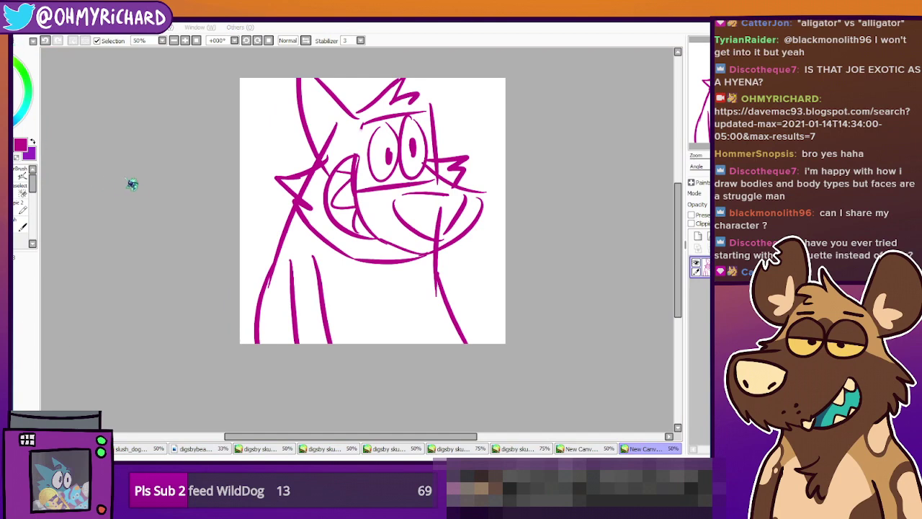
key("Return")
mouse_move(294, 321)
left_mouse_down()
mouse_move(341, 146)
mouse_move(386, 141)
mouse_move(423, 317)
left_mouse_up()
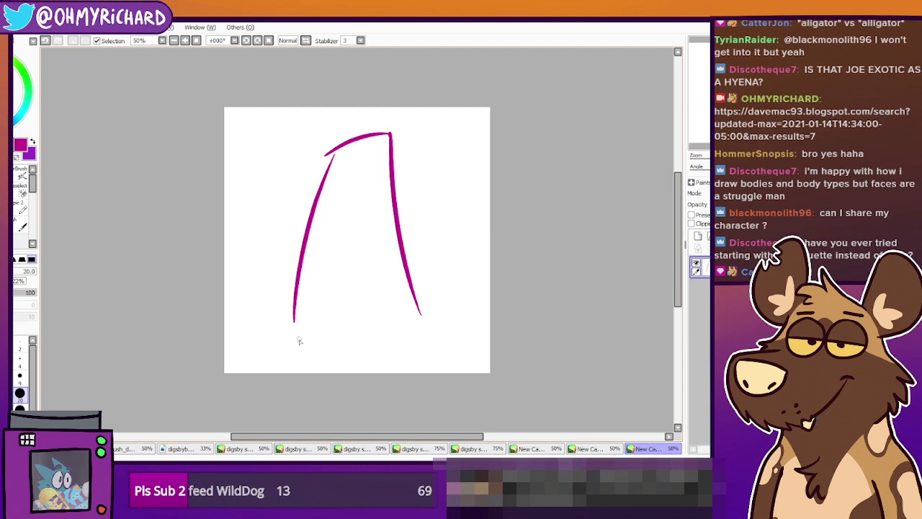
left_click_drag(292, 336, 436, 322)
Draw a protruding muzzle with a large nose, two round eyes and a wavy toothy mouth inside the frame
left_click_drag(395, 180, 433, 191)
mouse_move(364, 242)
left_mouse_down()
mouse_move(429, 248)
mouse_move(433, 189)
left_mouse_up()
mouse_move(353, 194)
left_mouse_down()
mouse_move(395, 162)
mouse_move(347, 176)
mouse_move(370, 166)
left_mouse_up()
mouse_move(424, 194)
left_mouse_down()
mouse_move(395, 209)
mouse_move(401, 225)
mouse_move(419, 232)
mouse_move(430, 213)
left_mouse_up()
left_click_drag(366, 239, 341, 221)
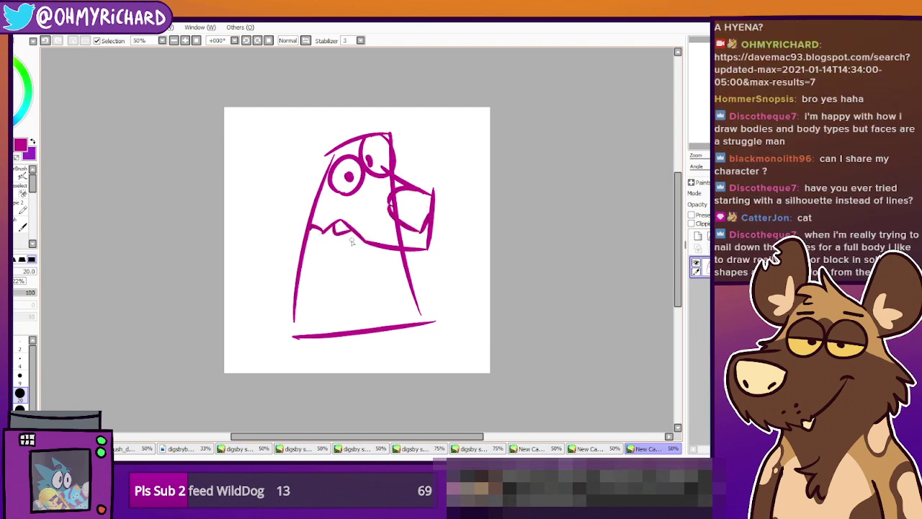
Add the back, chest and arm lines, cheek fur, two rounded ears and whisker dots on the muzzle
mouse_move(321, 148)
left_mouse_down()
mouse_move(325, 165)
mouse_move(279, 215)
mouse_move(290, 232)
mouse_move(303, 213)
mouse_move(274, 336)
left_mouse_up()
mouse_move(401, 256)
left_mouse_down()
mouse_move(447, 351)
mouse_move(443, 340)
mouse_move(451, 371)
left_mouse_up()
left_click_drag(330, 265, 336, 360)
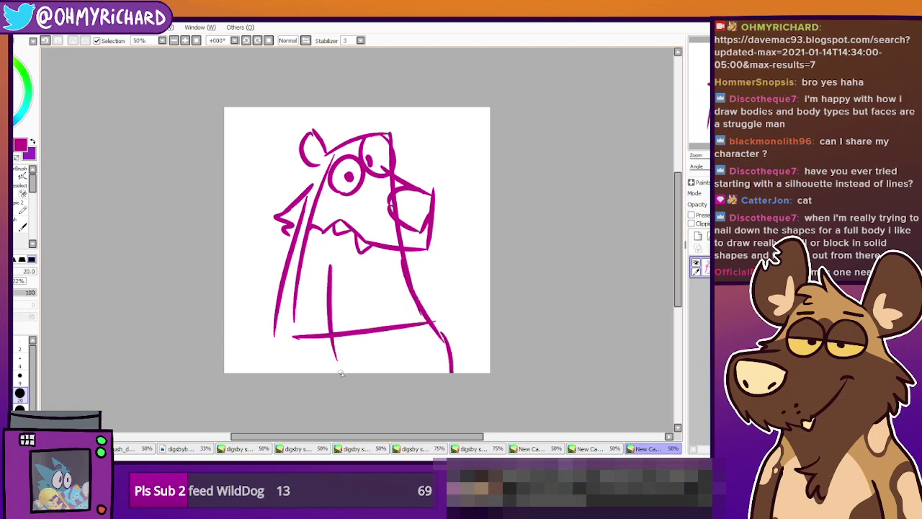
left_click_drag(352, 133, 374, 140)
left_click(364, 226)
left_click(377, 233)
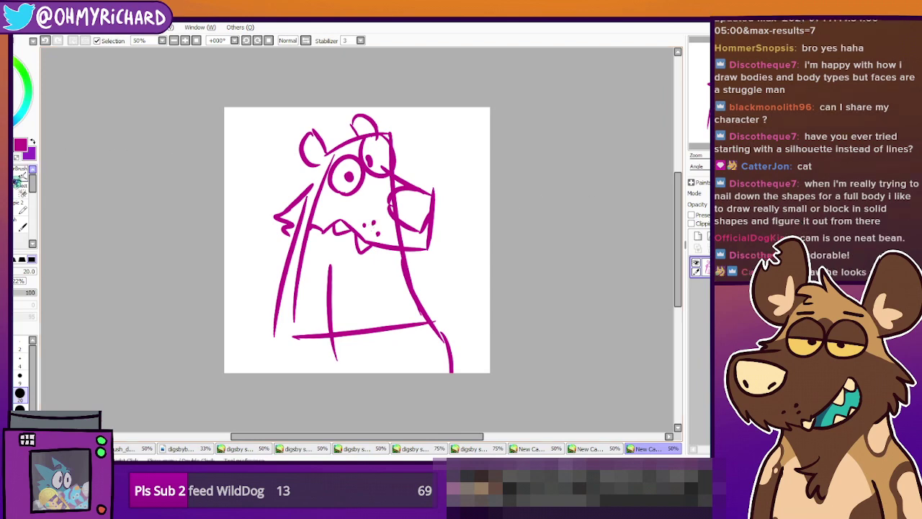
Switch to the finished purple bear artwork, fade its layer to a low opacity and add a new layer for construction lines
left_click(147, 450)
left_click(179, 451)
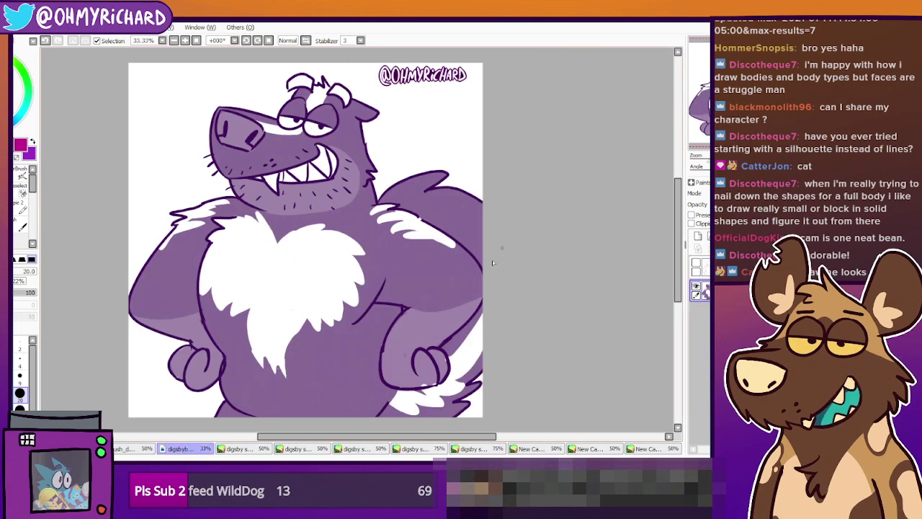
left_click(695, 263)
left_click(696, 263)
left_click_drag(778, 204, 725, 205)
left_click(708, 268)
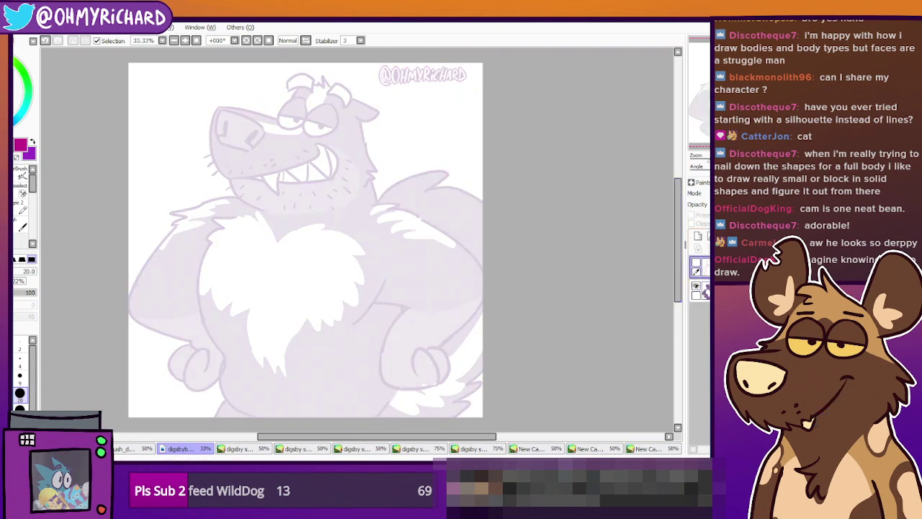
left_click(697, 237)
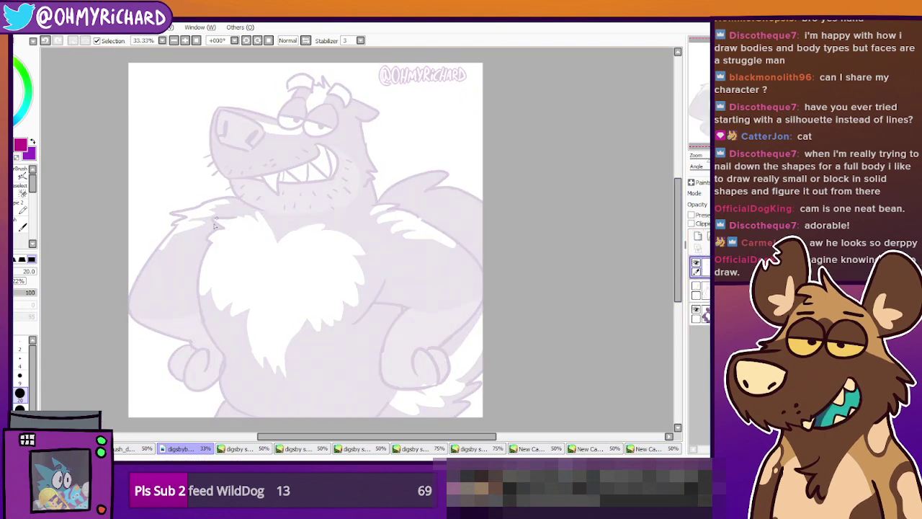
Outline the chest block over the faded character with a neckline, two sides and a lower edge, undoing the rejected strokes
left_click_drag(252, 191, 199, 351)
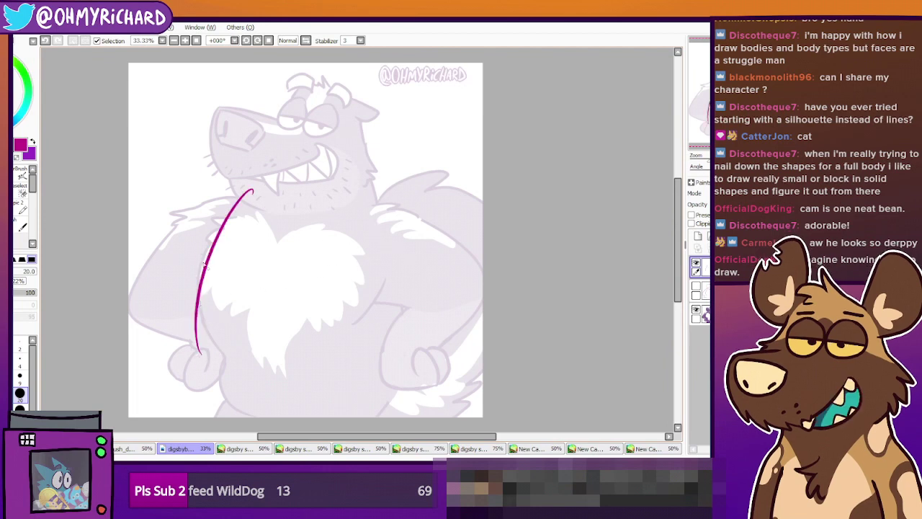
key("ctrl+z")
mouse_move(242, 195)
left_mouse_down()
mouse_move(216, 331)
mouse_move(371, 314)
mouse_move(380, 198)
mouse_move(260, 196)
mouse_move(385, 200)
left_mouse_up()
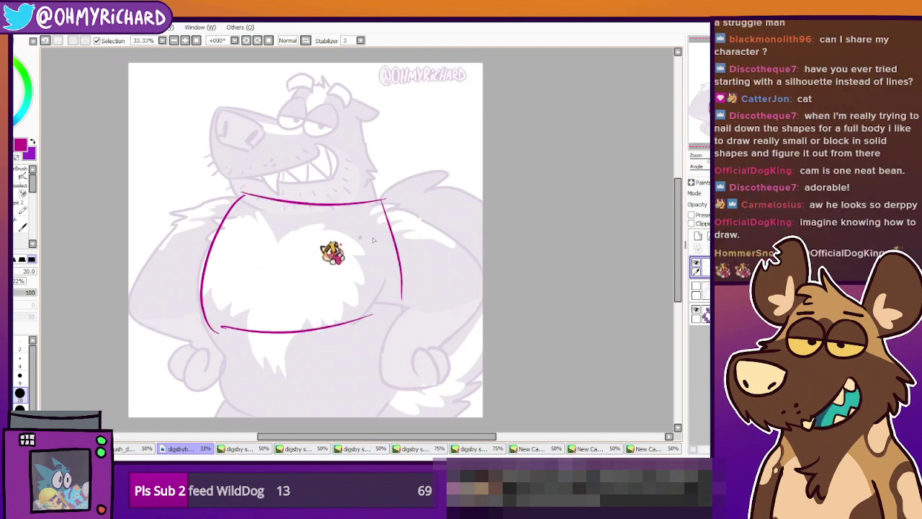
left_click_drag(374, 193, 476, 280)
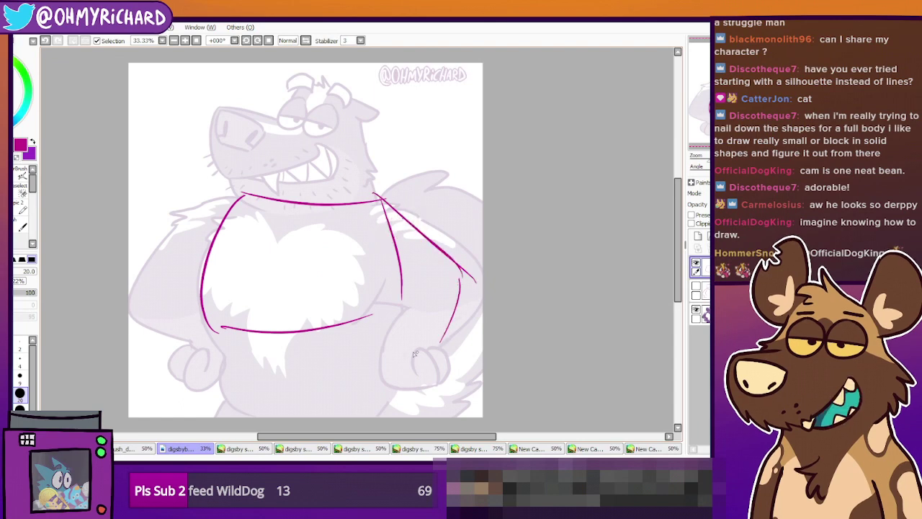
key("ctrl+z")
Trace the waist and belly block below the chest and the simplified shapes of both bent arms
left_click_drag(382, 202, 378, 317)
left_click_drag(376, 278, 407, 367)
mouse_move(210, 297)
left_mouse_down()
mouse_move(205, 338)
mouse_move(247, 393)
mouse_move(364, 402)
mouse_move(405, 387)
left_mouse_up()
mouse_move(367, 199)
left_mouse_down()
mouse_move(482, 260)
mouse_move(438, 340)
left_mouse_up()
mouse_move(354, 294)
left_mouse_down()
mouse_move(407, 311)
mouse_move(377, 363)
mouse_move(440, 379)
left_mouse_up()
mouse_move(227, 200)
left_mouse_down()
mouse_move(134, 313)
mouse_move(143, 327)
mouse_move(196, 343)
left_mouse_up()
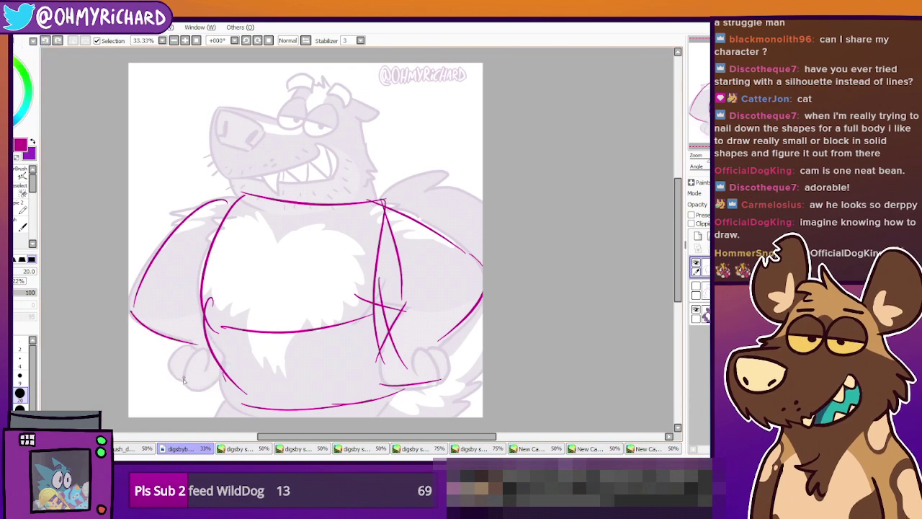
Toggle the two construction-line layers on and off to compare their shapes against the faded character
left_click(696, 263)
left_click(703, 288)
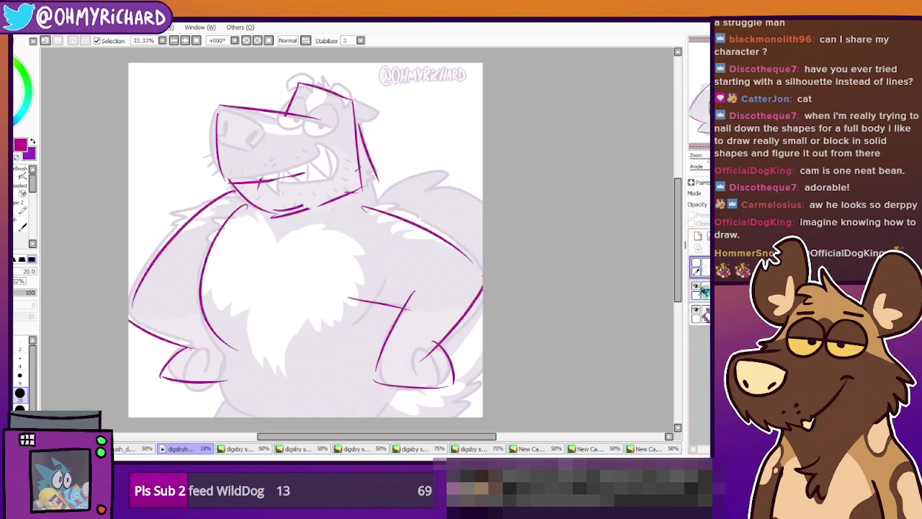
left_click(697, 286)
left_click(698, 287)
left_click(697, 287)
left_click(696, 263)
left_click(696, 264)
left_click(696, 263)
left_click(695, 264)
left_click(697, 288)
left_click(698, 287)
left_click(697, 288)
left_click(697, 287)
left_click(696, 263)
left_click(696, 264)
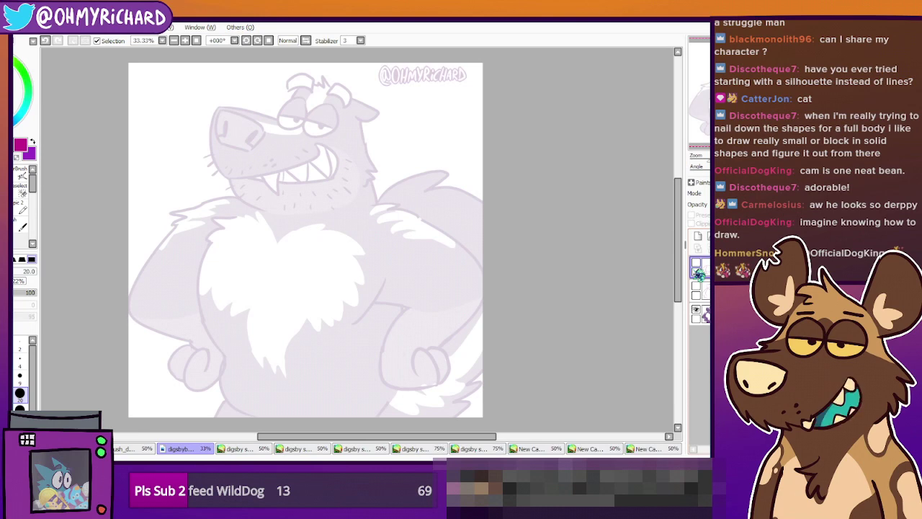
Look through the other open bear sketches, switch to the sketch of the long-eared dog and add a new layer
left_click(239, 449)
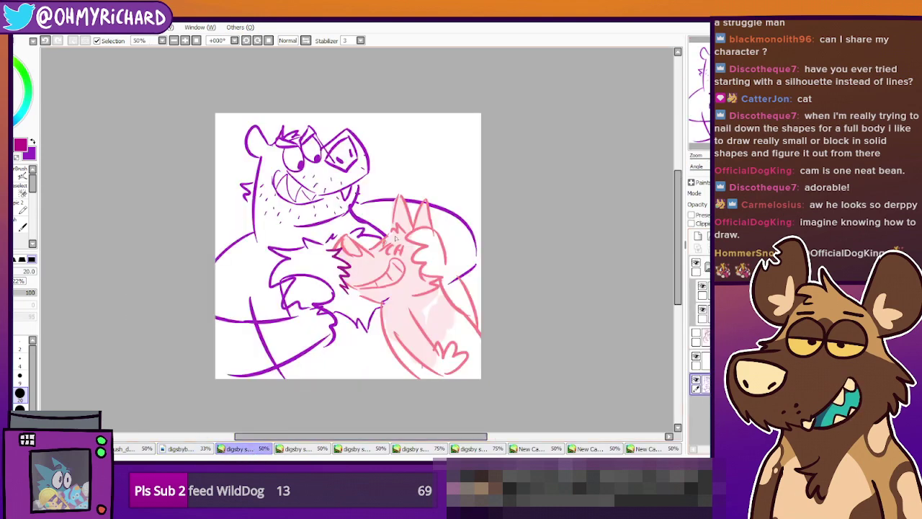
left_click(308, 450)
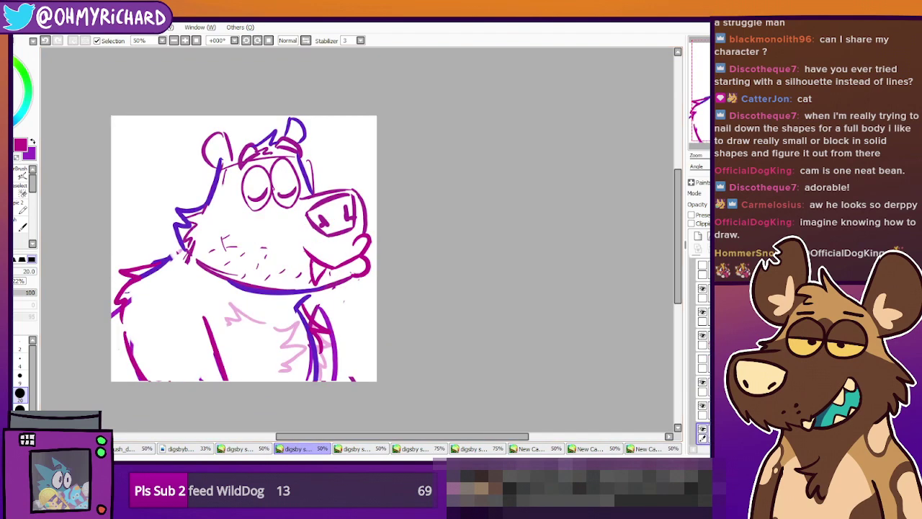
left_click(85, 449)
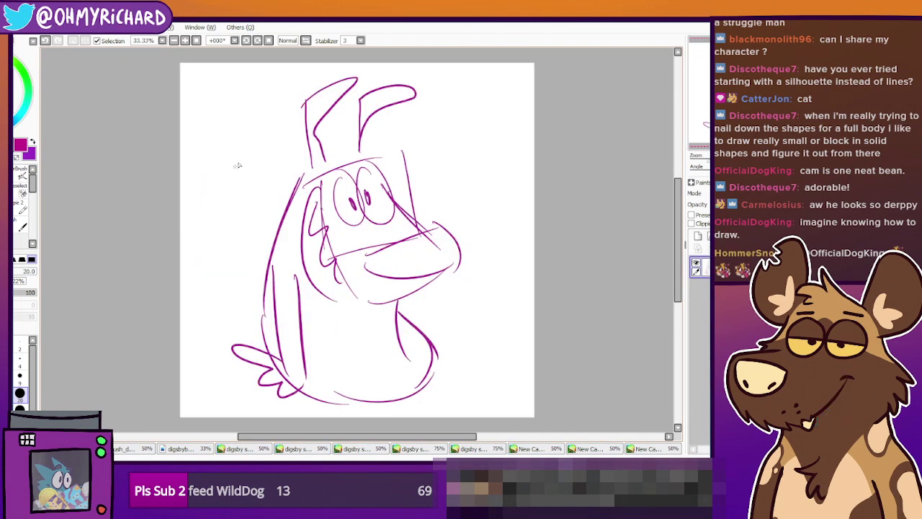
key("ctrl")
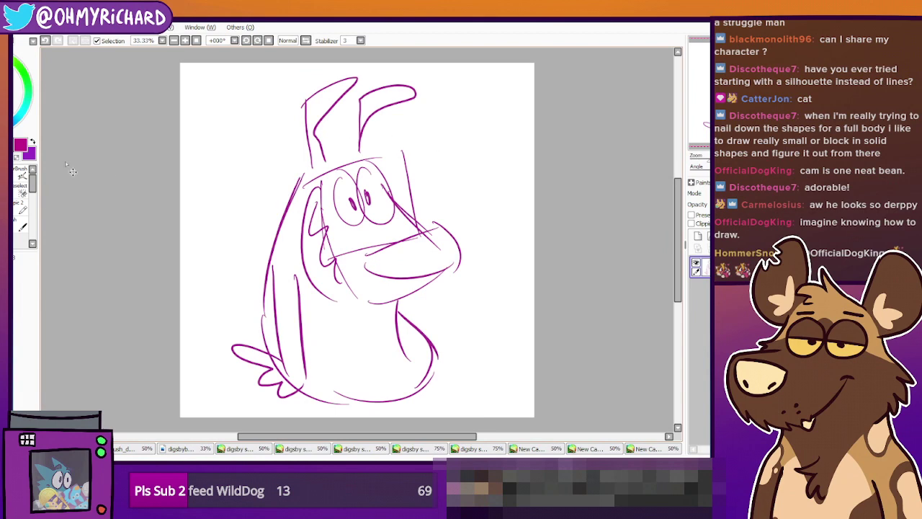
left_click(696, 237)
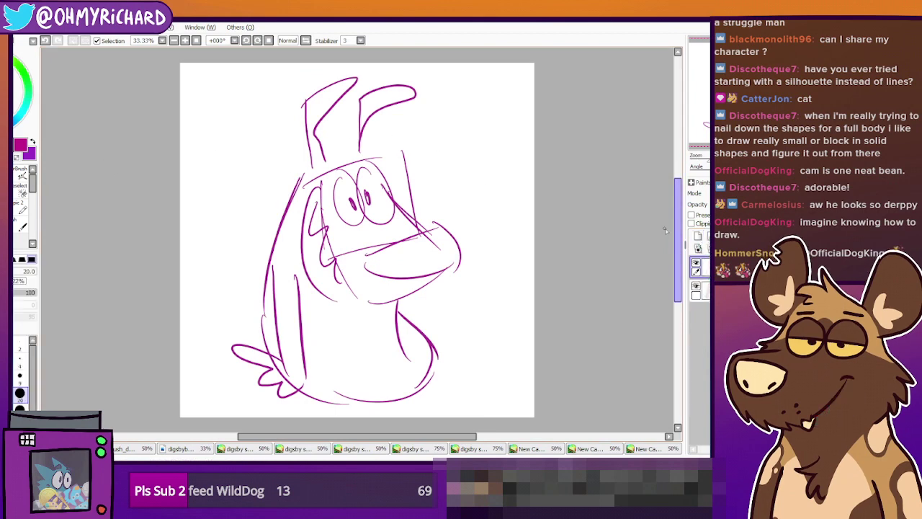
Draw two round eyes, a snout line and an open toothy mouth with a hanging tongue beside the dog's head
mouse_move(449, 128)
left_mouse_down()
mouse_move(488, 144)
mouse_move(484, 124)
left_mouse_up()
left_click_drag(445, 149, 534, 114)
mouse_move(535, 166)
left_mouse_down()
mouse_move(456, 171)
mouse_move(440, 204)
mouse_move(495, 195)
left_mouse_up()
mouse_move(461, 164)
left_mouse_down()
mouse_move(516, 170)
mouse_move(523, 238)
mouse_move(448, 202)
left_mouse_up()
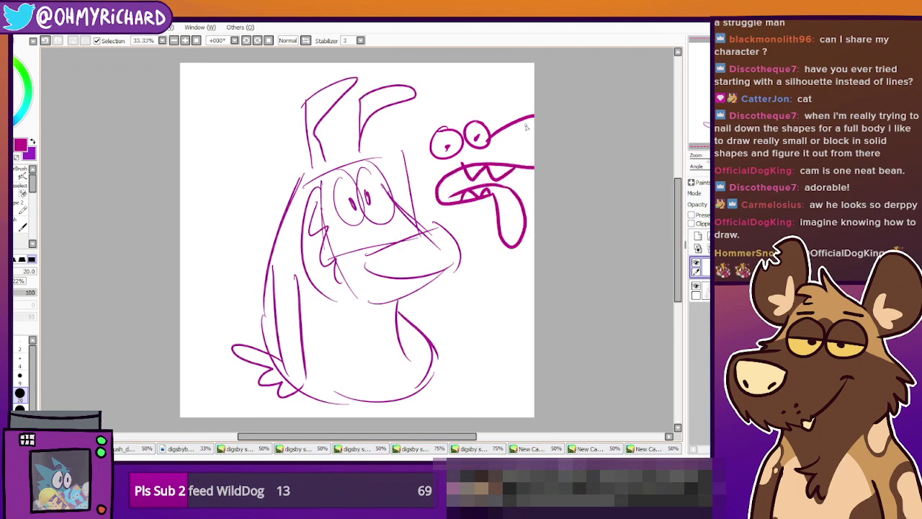
Add a nose at the snout's tip, two rounded ears and eyebrows to the new character
mouse_move(534, 126)
left_mouse_down()
mouse_move(519, 110)
mouse_move(526, 119)
left_mouse_up()
mouse_move(425, 147)
left_mouse_down()
mouse_move(388, 179)
mouse_move(417, 149)
left_mouse_up()
mouse_move(471, 124)
left_mouse_down()
mouse_move(476, 93)
mouse_move(497, 112)
left_mouse_up()
left_click_drag(475, 124, 491, 106)
left_click_drag(426, 130, 445, 123)
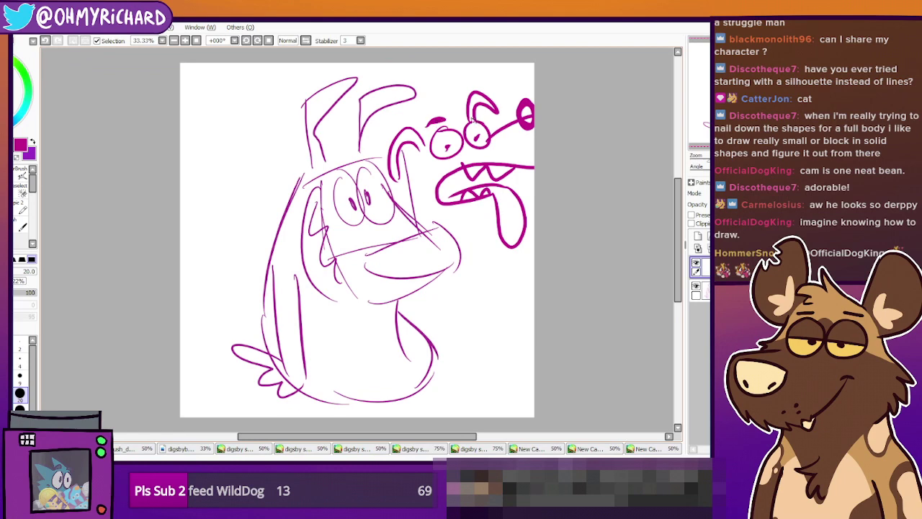
Draw the new character's torso sides and a bent arm with a clawed hand reaching behind the body
left_click_drag(495, 221, 498, 307)
left_click_drag(416, 191, 424, 304)
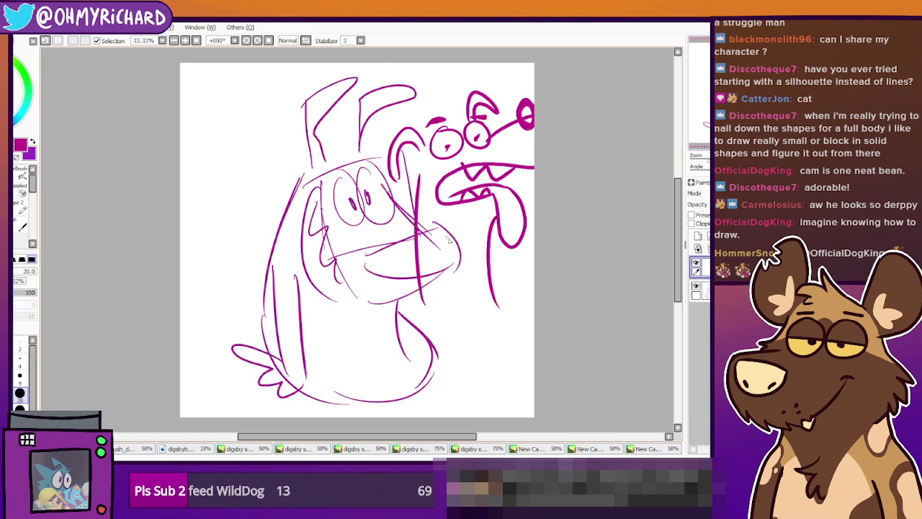
left_click_drag(416, 215, 379, 282)
mouse_move(344, 253)
left_mouse_down()
mouse_move(310, 269)
mouse_move(323, 290)
mouse_move(352, 299)
mouse_move(375, 232)
mouse_move(424, 214)
left_mouse_up()
left_click_drag(496, 228, 506, 238)
mouse_move(514, 247)
left_mouse_down()
mouse_move(521, 258)
mouse_move(501, 278)
left_mouse_up()
mouse_move(505, 281)
left_mouse_down()
mouse_move(481, 277)
mouse_move(519, 304)
mouse_move(530, 285)
left_mouse_up()
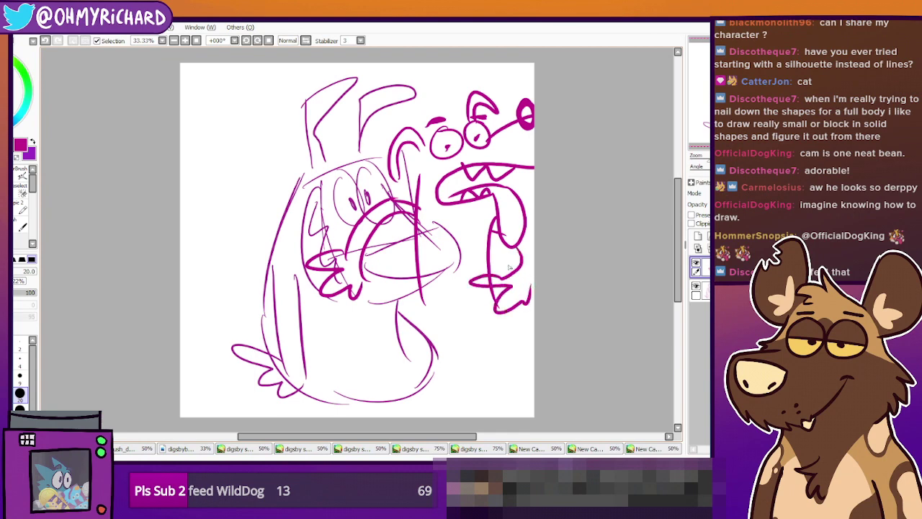
left_click(45, 40)
left_click(45, 40)
Draw a chest fur tuft and two bent legs with long clawed feet, and erase the leg line crossing the raised foot
mouse_move(469, 241)
left_mouse_down()
mouse_move(468, 265)
mouse_move(419, 278)
mouse_move(399, 346)
mouse_move(461, 332)
mouse_move(446, 392)
left_mouse_up()
mouse_move(497, 310)
left_mouse_down()
mouse_move(467, 398)
mouse_move(385, 398)
left_mouse_up()
mouse_move(386, 400)
left_mouse_down()
mouse_move(428, 411)
mouse_move(470, 395)
left_mouse_up()
mouse_move(373, 341)
left_mouse_down()
mouse_move(296, 311)
mouse_move(331, 346)
mouse_move(425, 357)
mouse_move(395, 310)
left_mouse_up()
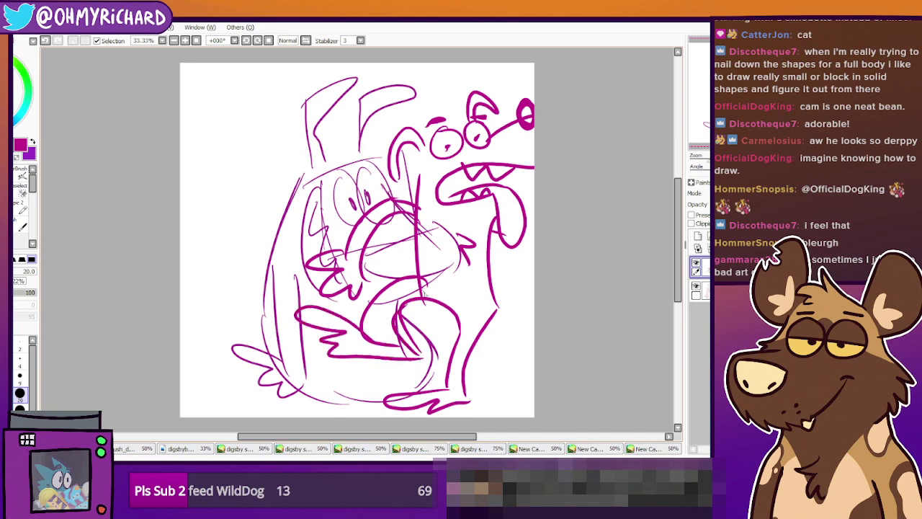
key("e")
mouse_move(389, 341)
left_mouse_down()
mouse_move(376, 339)
mouse_move(384, 340)
left_mouse_up()
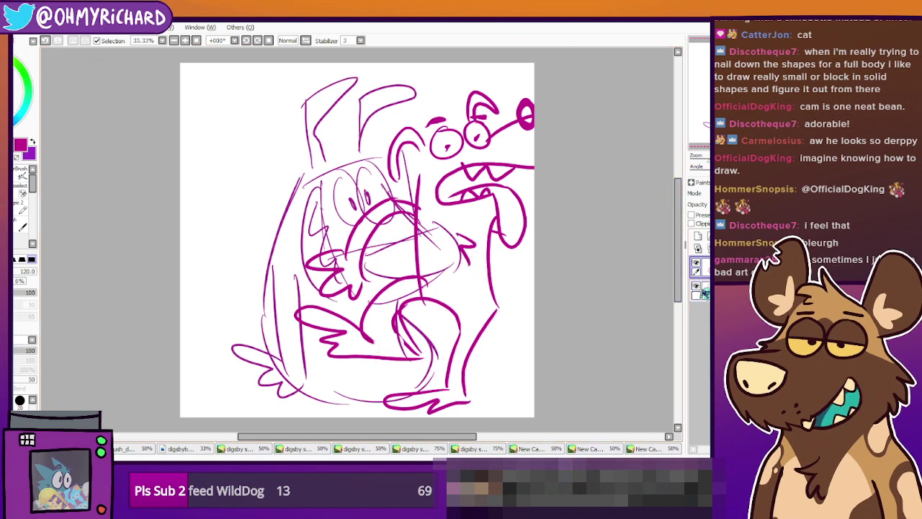
Fade the original long-eared dog's layer to a low opacity and move that sketch away from the new character
left_click(705, 291)
left_click_drag(749, 204, 723, 204)
left_click(4, 154)
left_click_drag(475, 221, 411, 214)
mouse_move(324, 234)
left_mouse_down()
mouse_move(343, 236)
mouse_move(339, 220)
mouse_move(341, 234)
left_mouse_up()
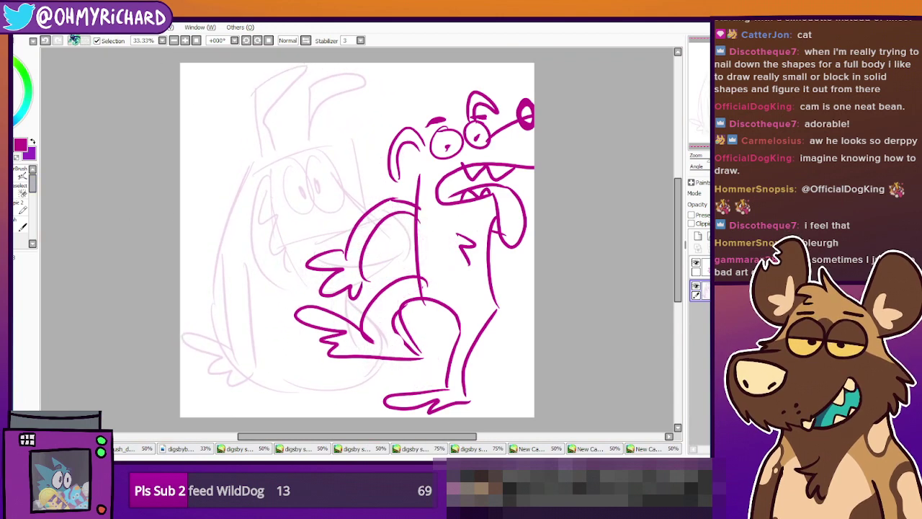
Scale the faded dog sketch down with a free transform and place it in the canvas's upper corner
key("ctrl+t")
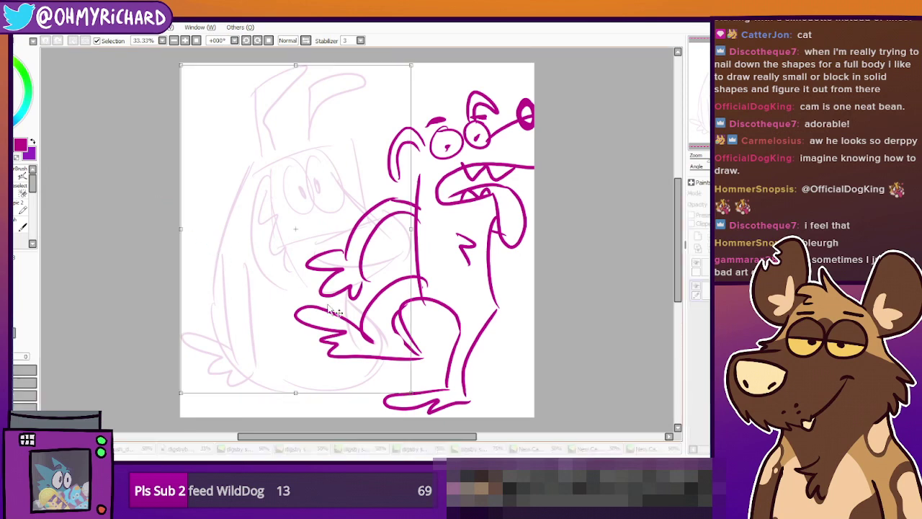
left_click_drag(412, 389, 323, 265)
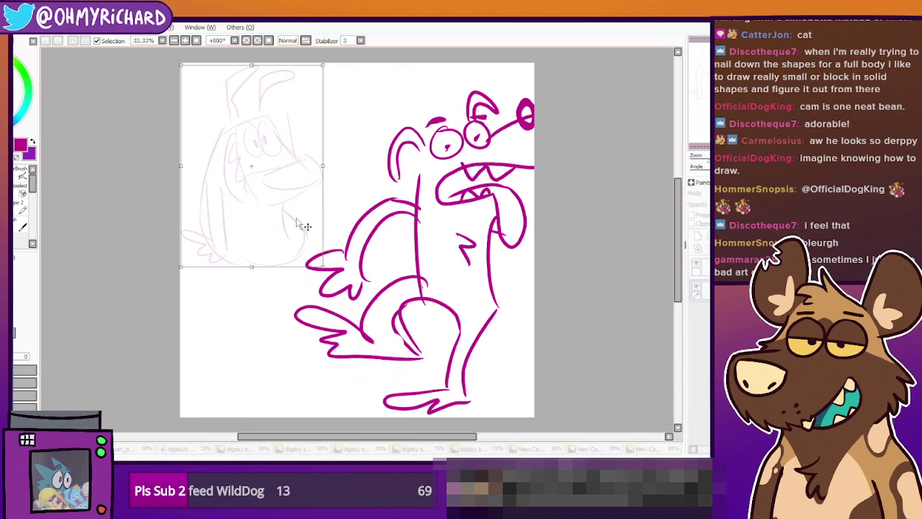
left_click_drag(289, 205, 298, 209)
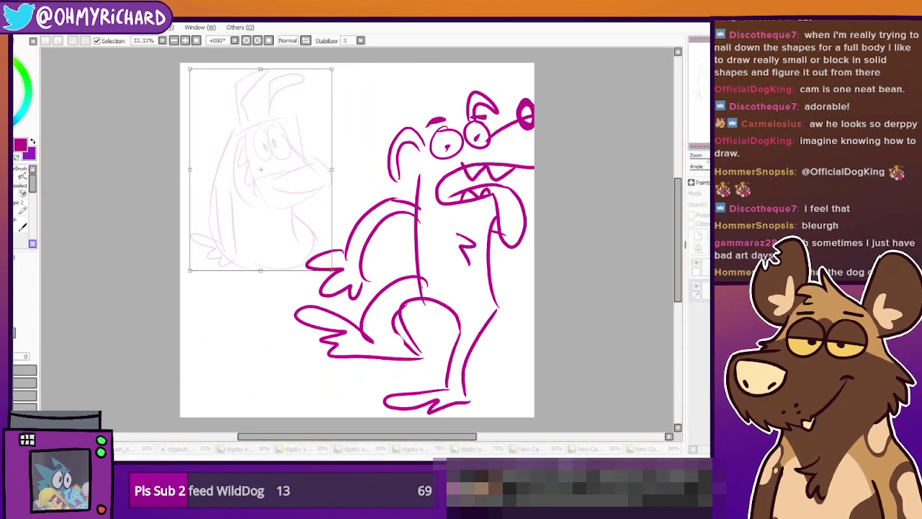
key("Return")
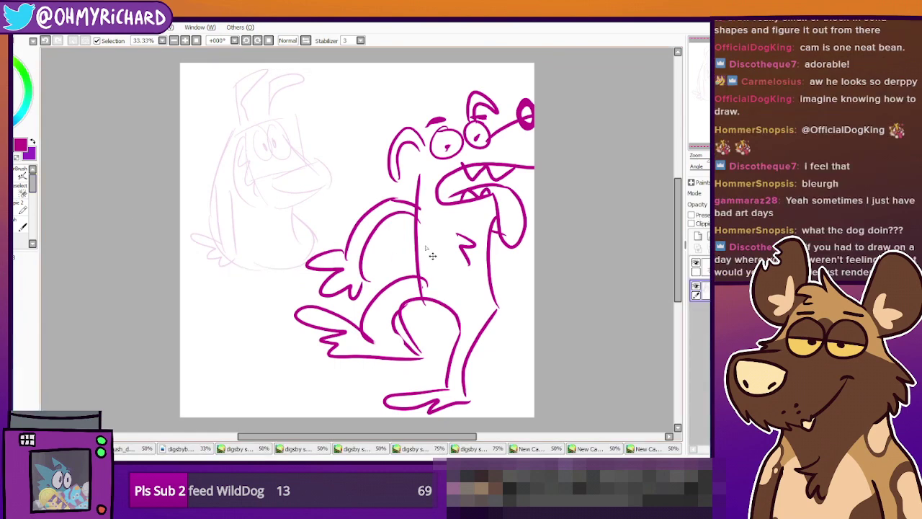
Move the new character toward the canvas centre and close its snout with a rounded curve below the nose
left_click(445, 203, "ctrl+shift")
left_click_drag(446, 219, 406, 217)
key("n")
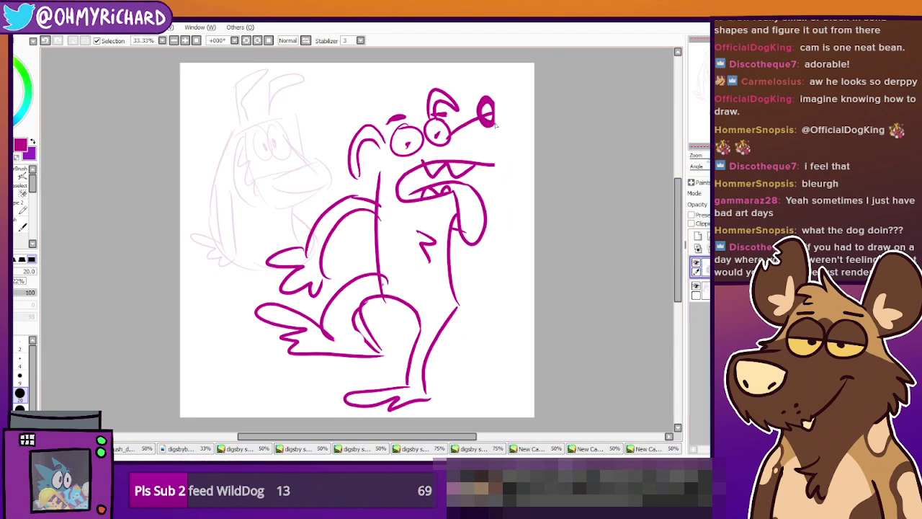
left_click_drag(495, 124, 493, 161)
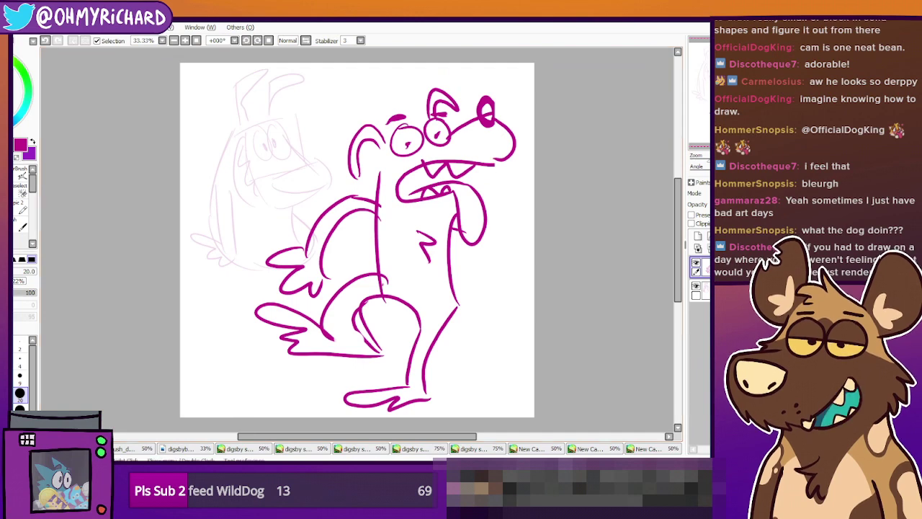
Thicken the character's nose with the brush at size 50
left_click(20, 407)
left_click_drag(485, 113, 491, 125)
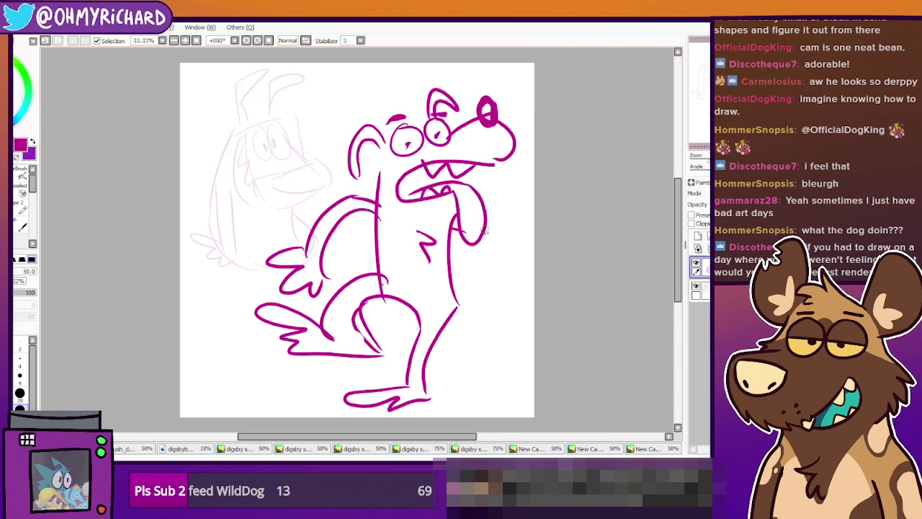
left_click_drag(486, 230, 503, 268)
left_click_drag(488, 217, 527, 267)
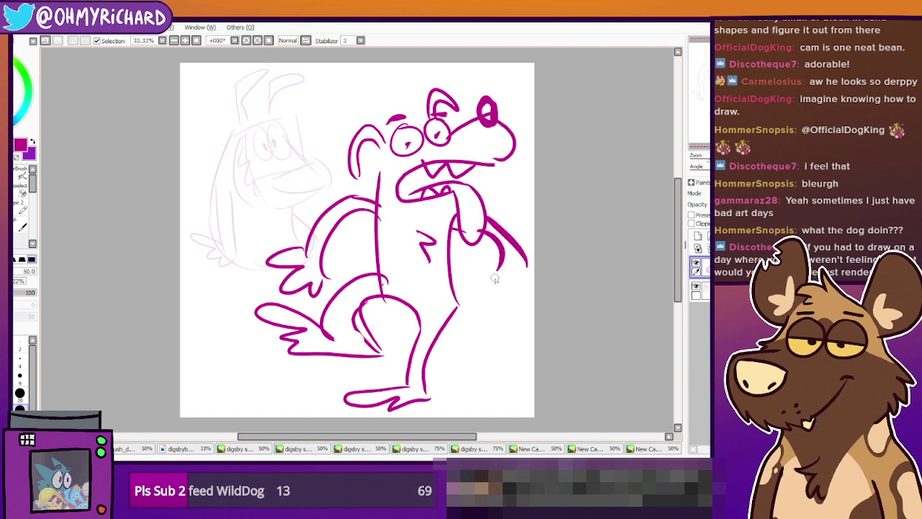
key("ctrl+z")
key("ctrl+z")
left_click_drag(481, 233, 478, 295)
key("ctrl+z")
left_click_drag(482, 238, 482, 297)
key("ctrl+z")
key("ctrl+z")
Draw the character's second arm hanging beside the tongue with a drooping paw, and add a short pointed tail behind the standing leg
mouse_move(480, 242)
left_mouse_down()
mouse_move(474, 295)
mouse_move(491, 325)
mouse_move(504, 294)
mouse_move(496, 243)
mouse_move(484, 222)
left_mouse_up()
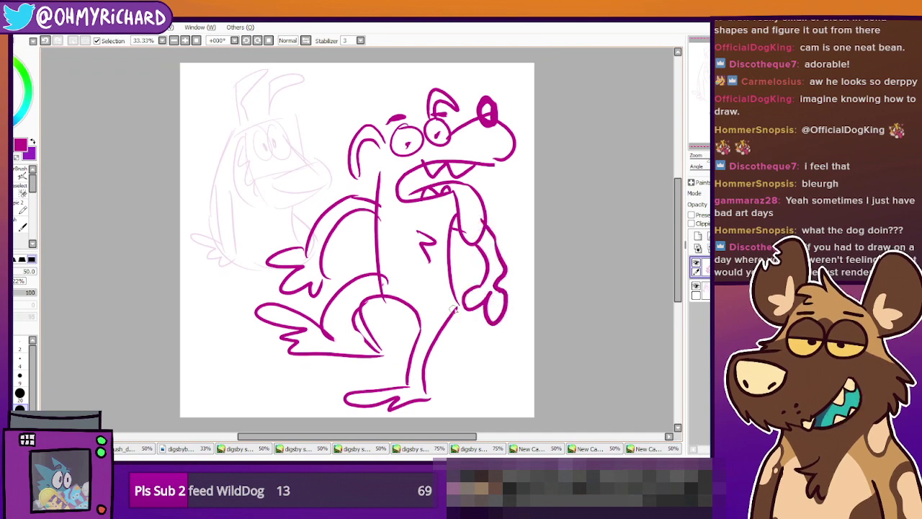
left_click_drag(454, 308, 481, 351)
left_click_drag(453, 278, 472, 311)
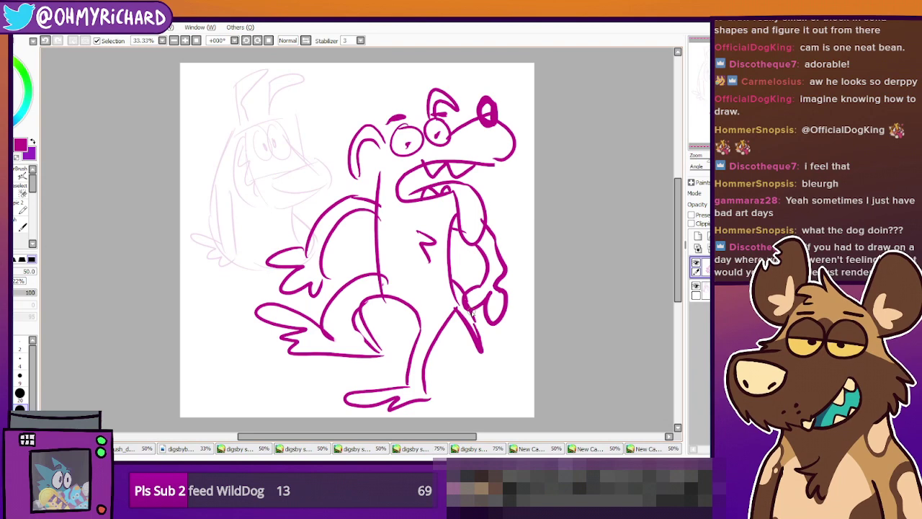
Check the character's sketch by flipping the canvas view horizontally and back
key("h")
key("h")
key("h")
key("h")
Add a new layer over the faded bear on its canvas and trace the round eyes, muzzle and toothy grin
left_click(189, 450)
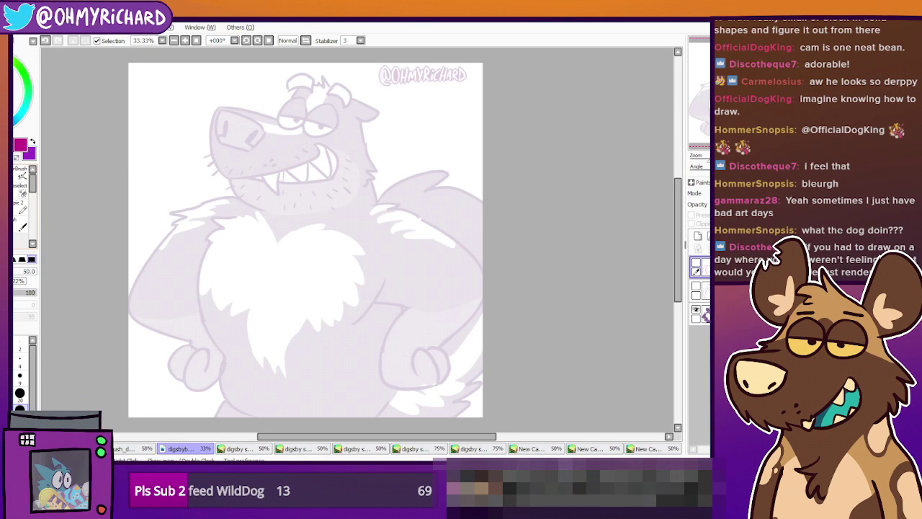
left_click(261, 203)
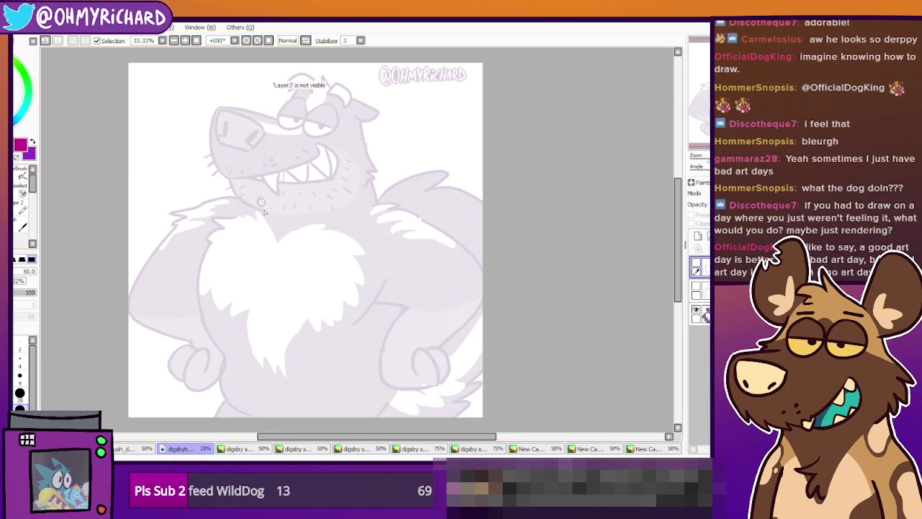
left_click(698, 237)
mouse_move(326, 114)
left_mouse_down()
mouse_move(326, 137)
mouse_move(326, 108)
left_mouse_up()
mouse_move(307, 115)
left_mouse_down()
mouse_move(307, 97)
mouse_move(231, 102)
mouse_move(229, 179)
mouse_move(315, 165)
mouse_move(317, 142)
left_mouse_up()
mouse_move(317, 142)
left_mouse_down()
mouse_move(329, 179)
mouse_move(271, 184)
left_mouse_up()
left_click_drag(299, 173, 309, 181)
left_click_drag(310, 180, 315, 168)
left_click_drag(314, 165, 325, 178)
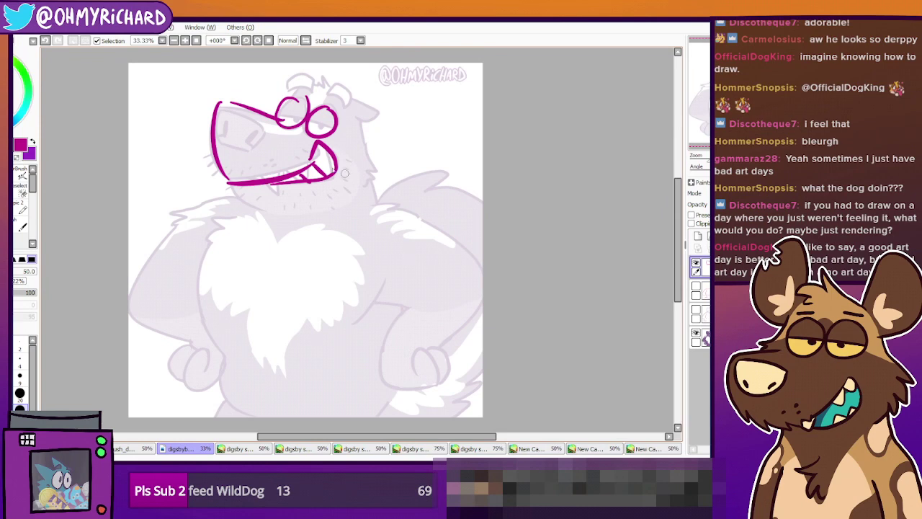
Draw the bear's angular nose with nostrils, and the back of its head with a spiky cheek tuft
mouse_move(217, 109)
left_mouse_down()
mouse_move(256, 134)
mouse_move(227, 140)
mouse_move(232, 150)
mouse_move(259, 155)
mouse_move(268, 131)
left_mouse_up()
left_click_drag(259, 132, 234, 140)
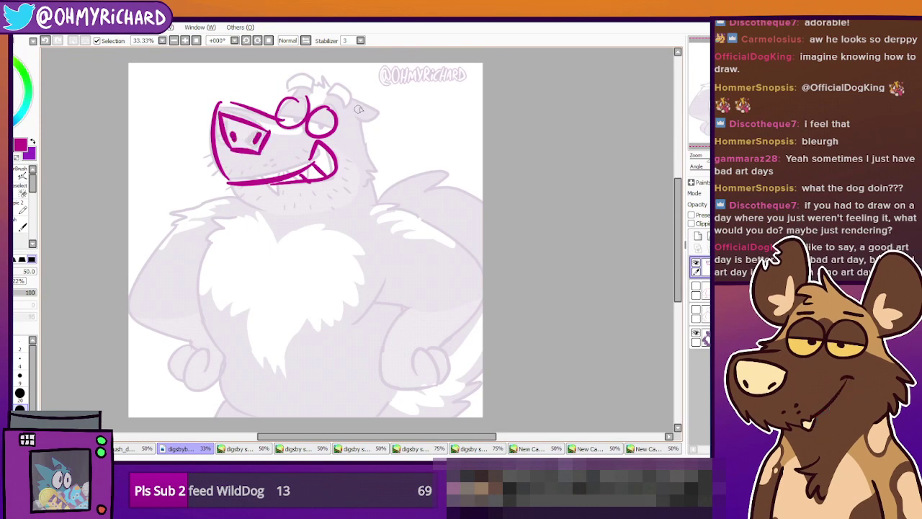
left_click_drag(362, 101, 374, 198)
mouse_move(360, 142)
left_mouse_down()
mouse_move(376, 172)
mouse_move(366, 190)
left_mouse_up()
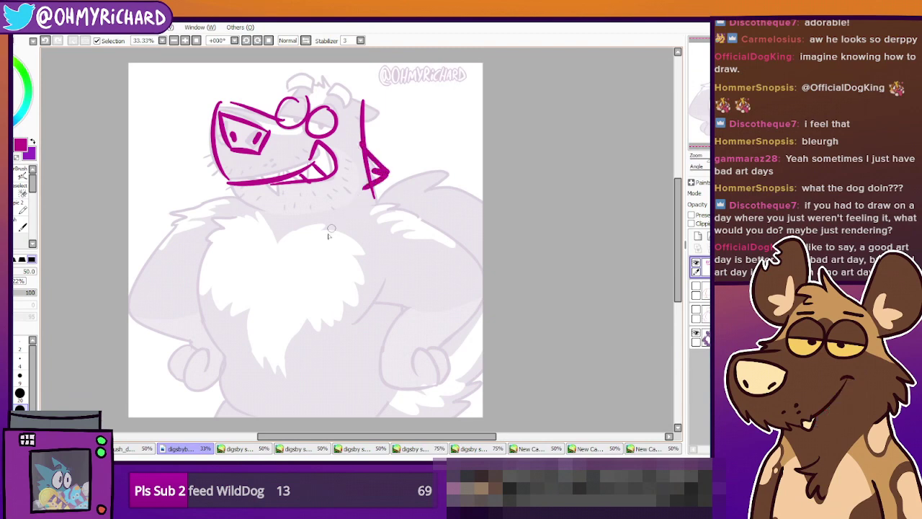
Add the bear's lower jaw, head top, ear and thick eyebrows, and hide the construction layer
left_click_drag(229, 186, 281, 213)
mouse_move(311, 77)
left_mouse_down()
mouse_move(340, 92)
mouse_move(361, 122)
left_mouse_up()
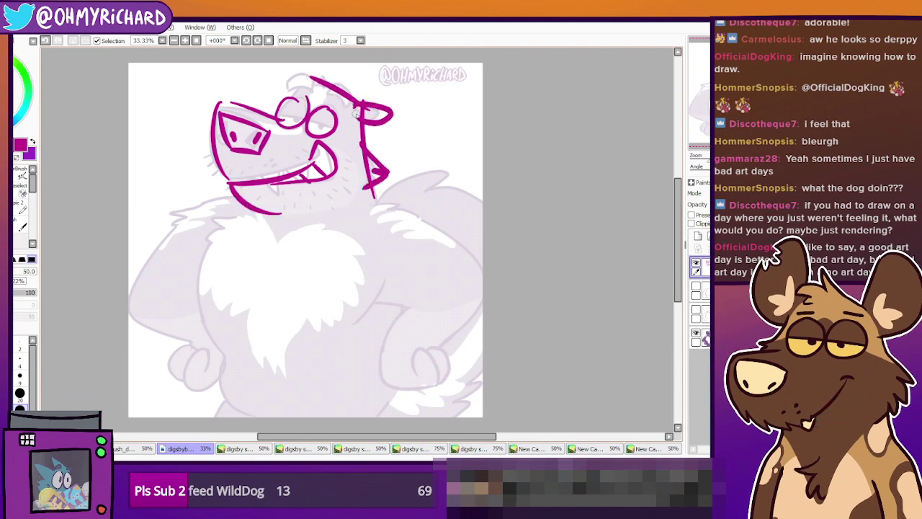
mouse_move(290, 89)
left_mouse_down()
mouse_move(355, 105)
mouse_move(329, 100)
left_mouse_up()
left_click(696, 263)
left_click(695, 264)
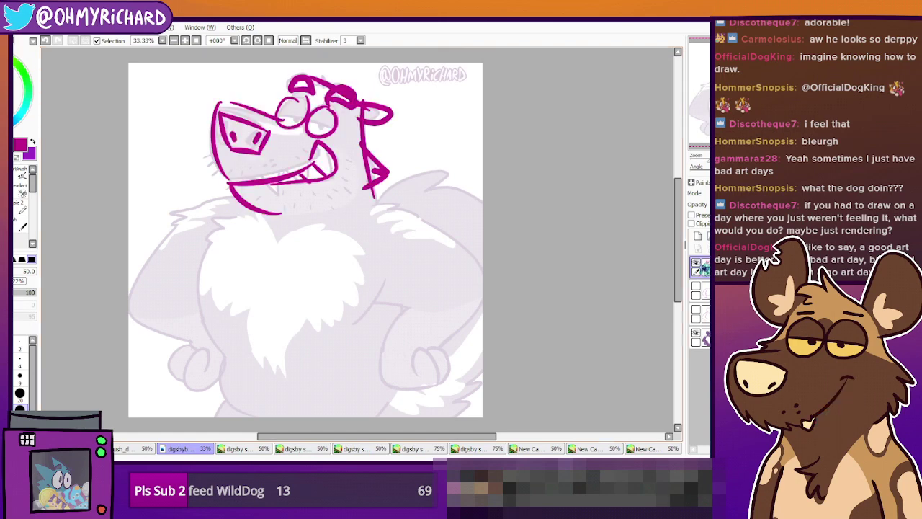
left_click(695, 264)
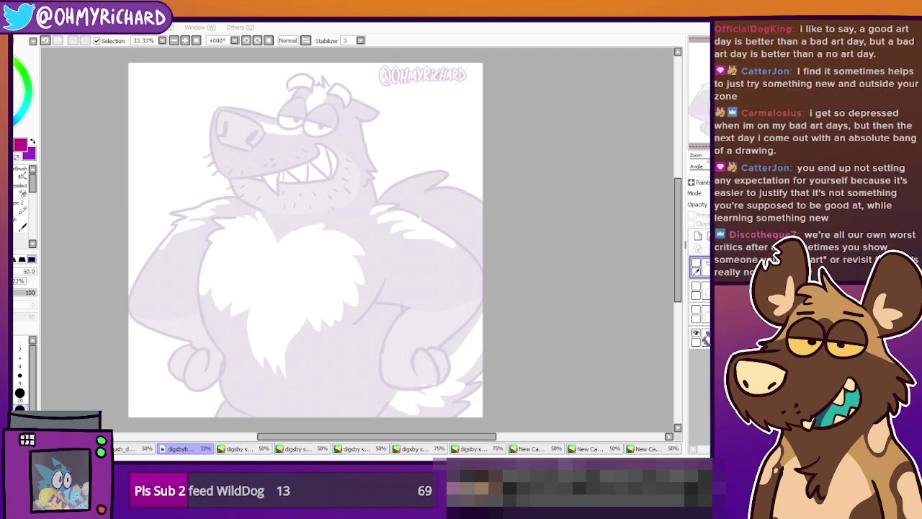
Switch to the sketch of the purple bear with the pink YCH character and examine it up close
mouse_move(306, 239)
left_mouse_down()
mouse_move(276, 238)
mouse_move(291, 230)
left_mouse_up()
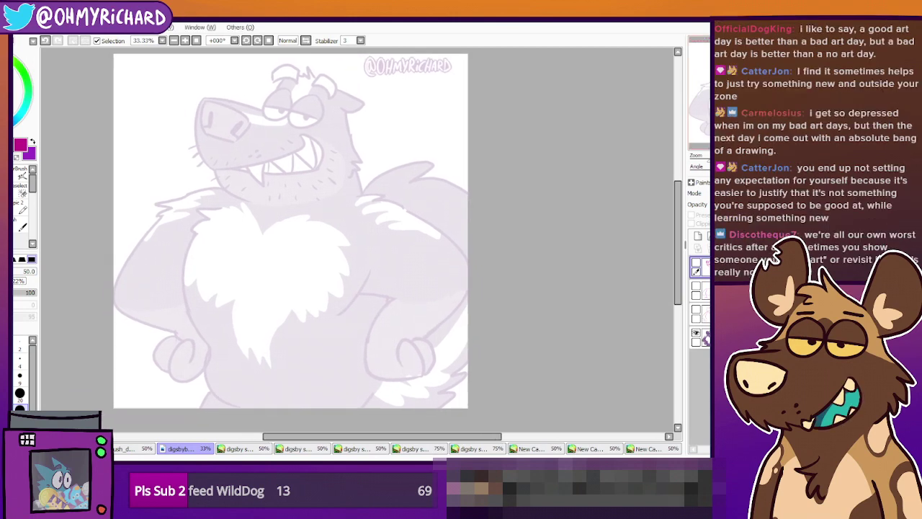
left_click(241, 448)
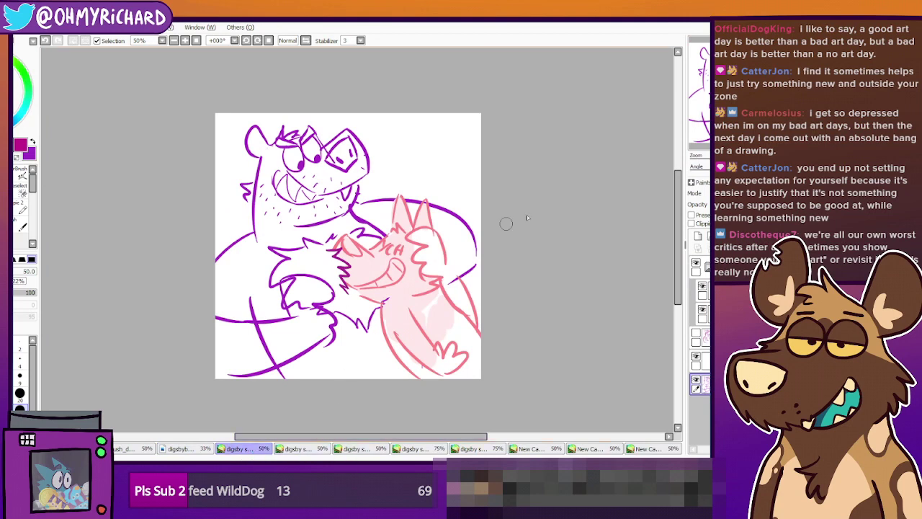
scroll(474, 184, "up", 1)
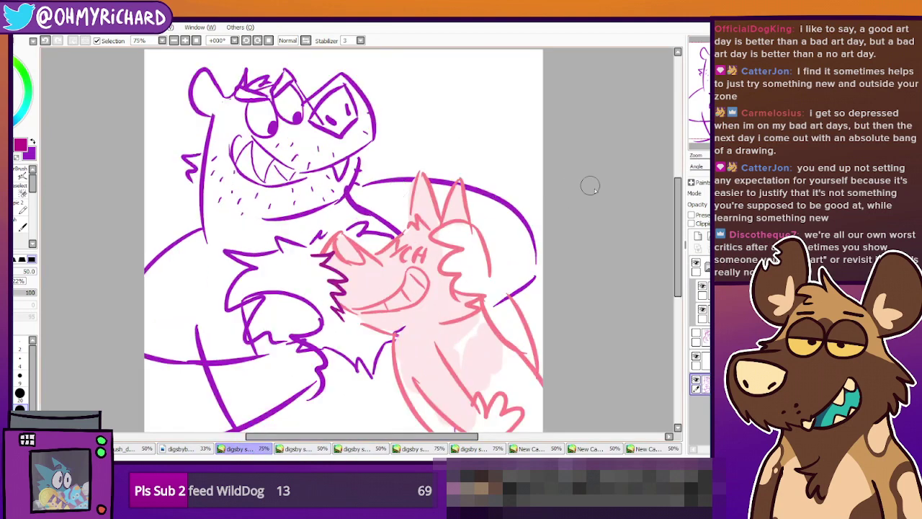
key("ctrl+minus")
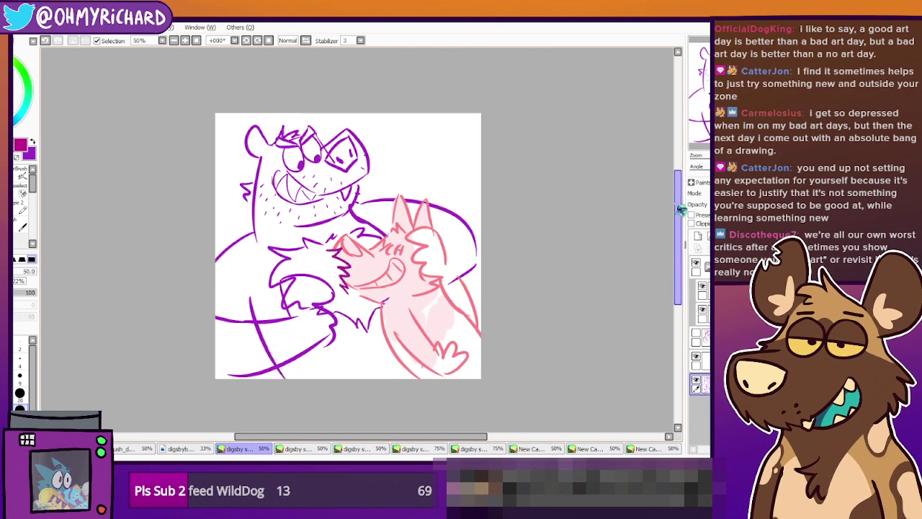
Add a layer to the two-character sketch, gather all layers into one layer folder and collapse it
left_click(702, 268)
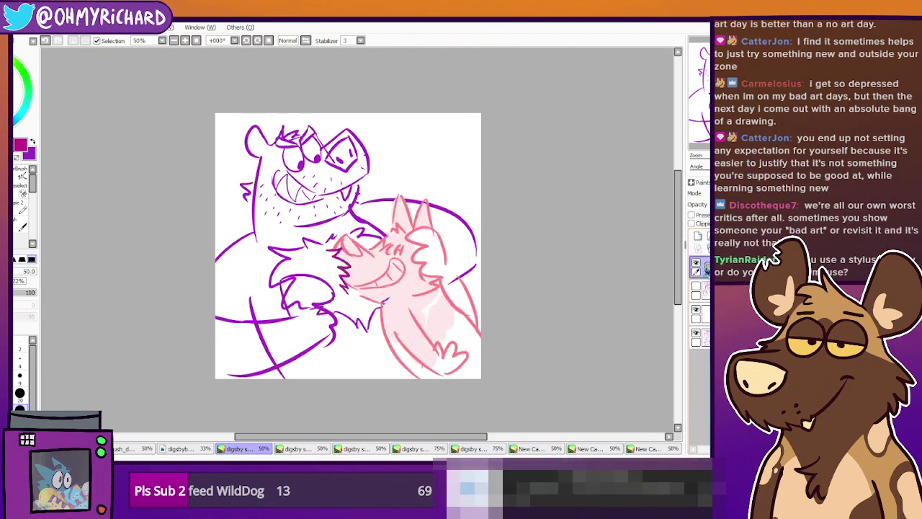
left_click(697, 237)
left_click_drag(703, 267, 703, 291)
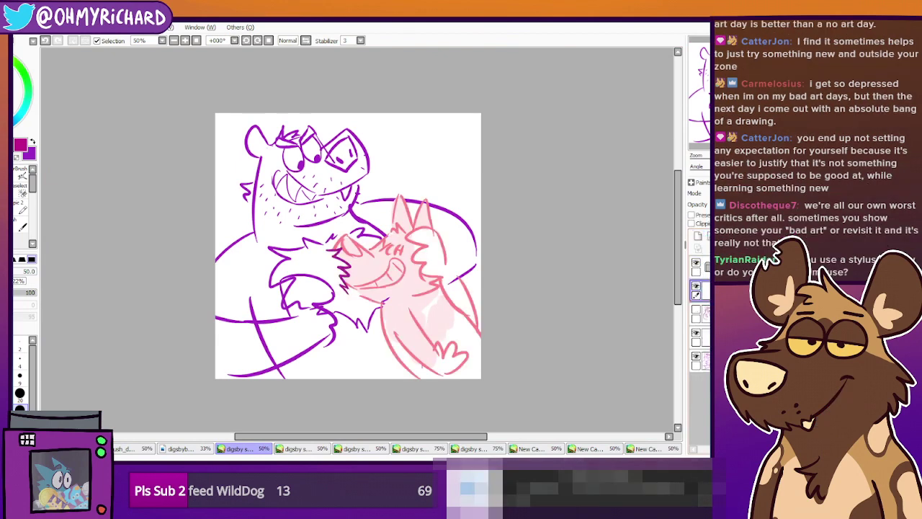
left_click(707, 267)
left_click(706, 268)
left_click(702, 286)
left_click(702, 287)
left_click_drag(705, 312, 704, 298)
left_click_drag(705, 337, 705, 322)
left_click_drag(704, 361, 704, 346)
left_click_drag(704, 383, 704, 369)
left_click(707, 267)
left_click(707, 267)
left_click(706, 268)
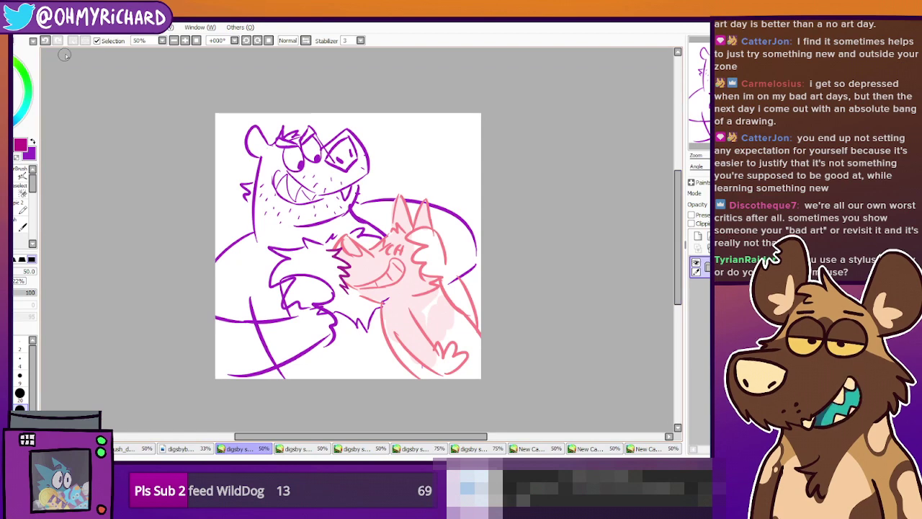
Shift the whole two-character sketch slightly to the right with a free transform
key("ctrl+t")
left_click_drag(395, 276, 400, 275)
key("Return")
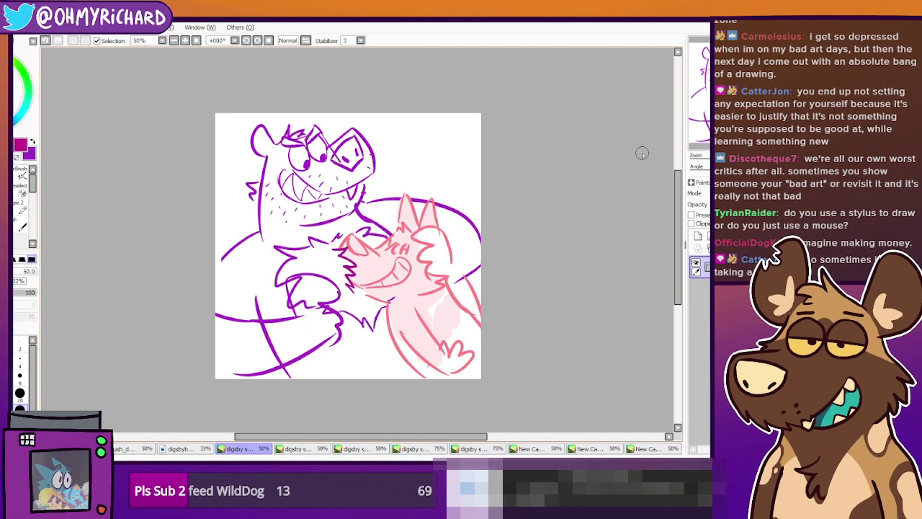
Create a new canvas and draw a blocky bear head with a boxy snout, square nose and oval eyes using brush size 20
key("ctrl+n")
key("Return")
left_click(20, 398)
mouse_move(360, 174)
left_mouse_down()
mouse_move(324, 234)
mouse_move(328, 264)
mouse_move(431, 269)
mouse_move(432, 184)
mouse_move(385, 172)
mouse_move(382, 206)
mouse_move(412, 227)
mouse_move(411, 190)
mouse_move(357, 192)
mouse_move(355, 222)
mouse_move(381, 213)
mouse_move(371, 180)
mouse_move(362, 210)
mouse_move(398, 211)
mouse_move(285, 210)
mouse_move(287, 281)
mouse_move(319, 291)
mouse_move(388, 272)
mouse_move(429, 248)
mouse_move(434, 254)
mouse_move(427, 286)
mouse_move(342, 293)
left_mouse_up()
mouse_move(339, 237)
left_mouse_down()
mouse_move(295, 224)
mouse_move(312, 263)
left_mouse_up()
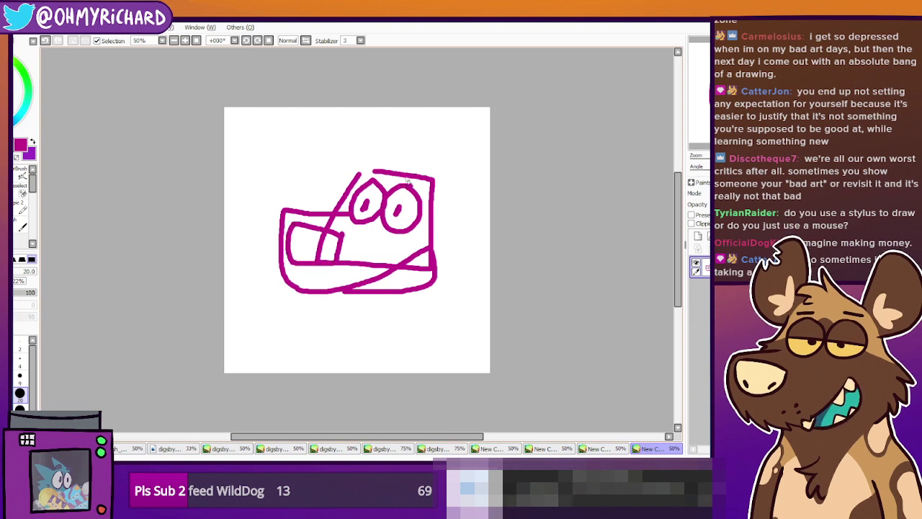
Add the blocky bear's back line with spiky fur, round ears, rectangular brows, and a chin with stubble
mouse_move(430, 175)
left_mouse_down()
mouse_move(458, 172)
mouse_move(437, 189)
mouse_move(442, 245)
mouse_move(468, 259)
mouse_move(456, 265)
mouse_move(464, 274)
mouse_move(442, 285)
mouse_move(445, 315)
left_mouse_up()
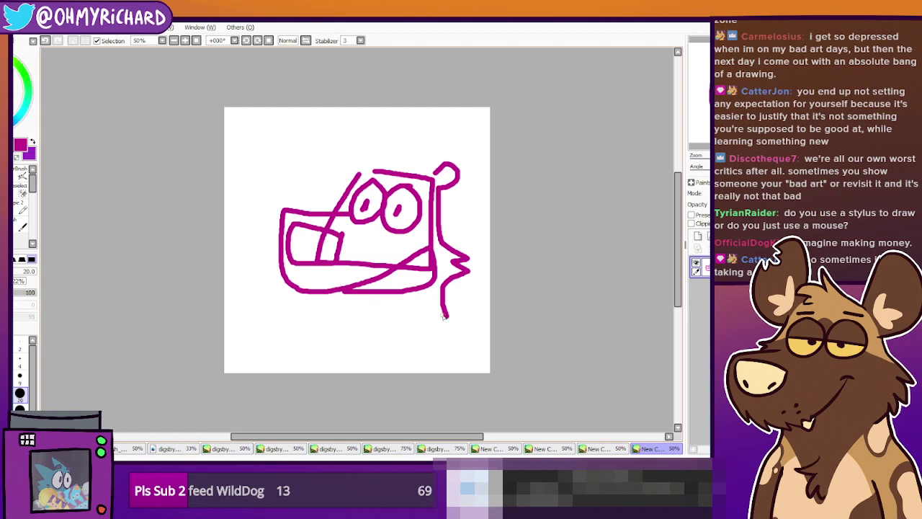
left_click_drag(312, 298, 309, 314)
mouse_move(367, 167)
left_mouse_down()
mouse_move(348, 152)
mouse_move(347, 174)
mouse_move(401, 173)
mouse_move(432, 185)
mouse_move(429, 166)
mouse_move(359, 173)
mouse_move(387, 167)
mouse_move(363, 174)
left_mouse_up()
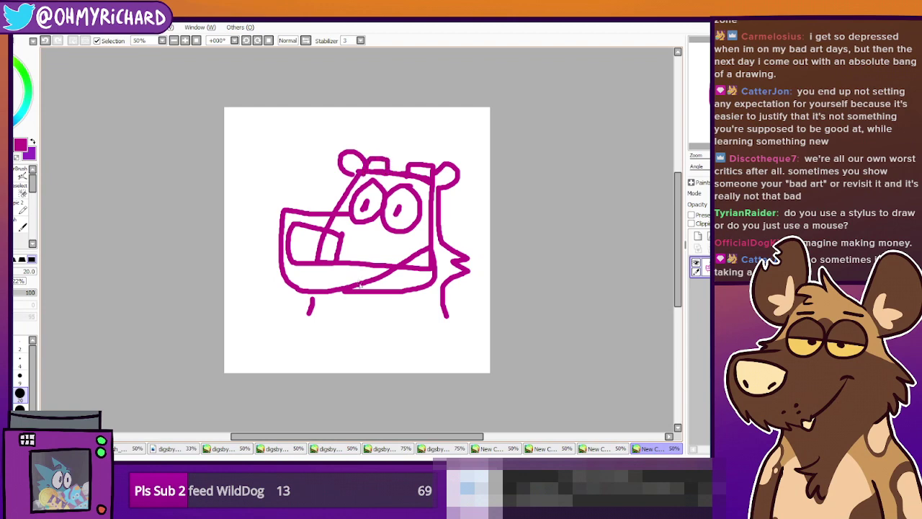
mouse_move(306, 293)
left_mouse_down()
mouse_move(317, 313)
mouse_move(342, 319)
mouse_move(324, 299)
mouse_move(374, 315)
left_mouse_up()
left_click_drag(400, 307, 401, 315)
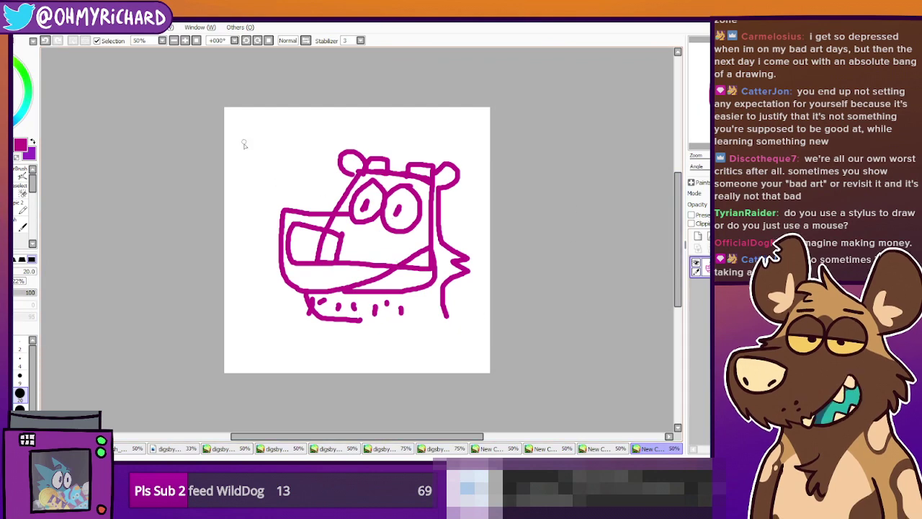
Sketch a second character beside the bear with large eyes, a dark nose, open muzzle and tall ears, and hide the sketch layer
mouse_move(278, 128)
left_mouse_down()
mouse_move(288, 157)
mouse_move(296, 127)
left_mouse_up()
left_click_drag(271, 158, 278, 150)
mouse_move(298, 159)
left_mouse_down()
mouse_move(273, 125)
mouse_move(260, 156)
mouse_move(335, 188)
mouse_move(298, 207)
mouse_move(237, 192)
mouse_move(244, 203)
mouse_move(278, 204)
mouse_move(318, 189)
mouse_move(303, 178)
mouse_move(320, 195)
mouse_move(291, 179)
left_mouse_up()
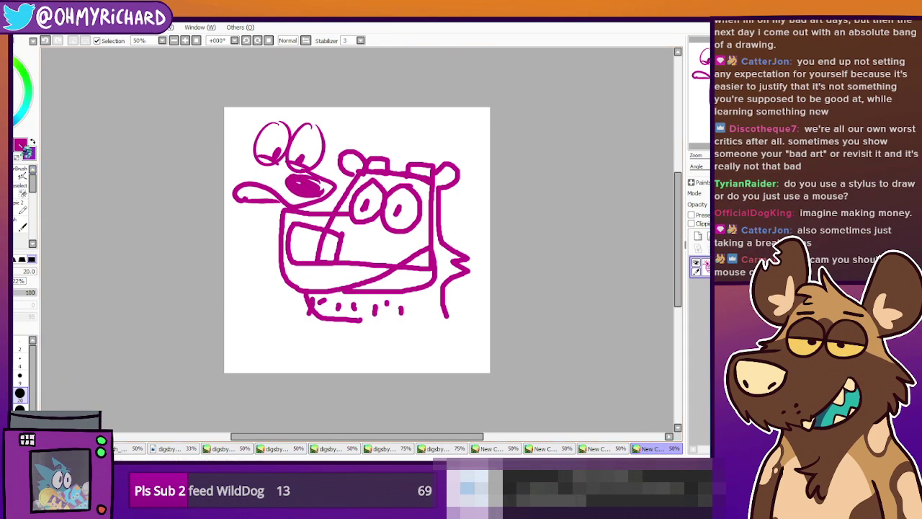
left_click_drag(323, 141, 344, 108)
mouse_move(281, 113)
left_mouse_down()
mouse_move(256, 129)
mouse_move(226, 181)
left_mouse_up()
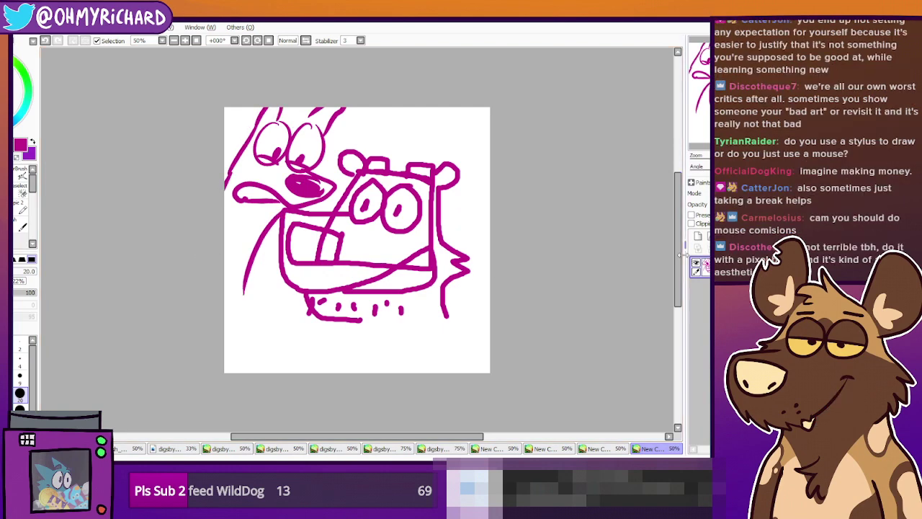
left_click(704, 268)
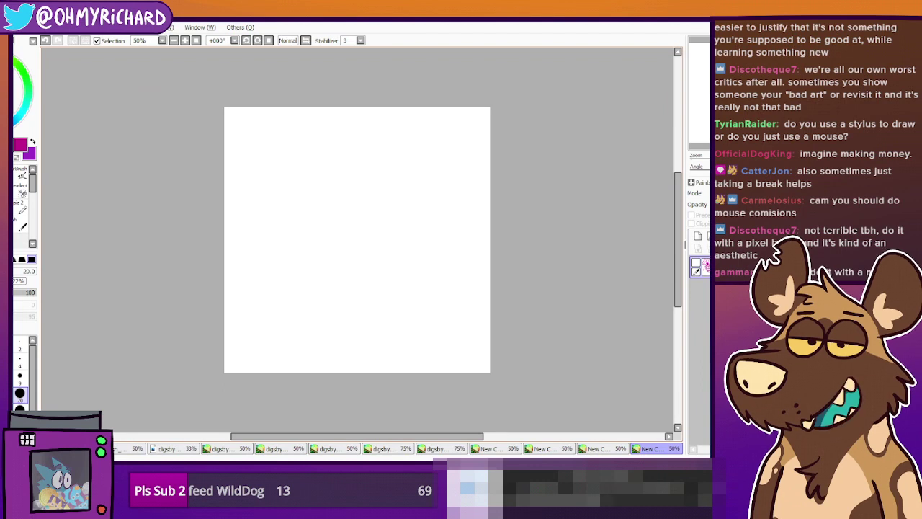
left_click(401, 219)
Look through the other open canvases, examining the dog, bear and crossed-arms character sketches
left_click(143, 449)
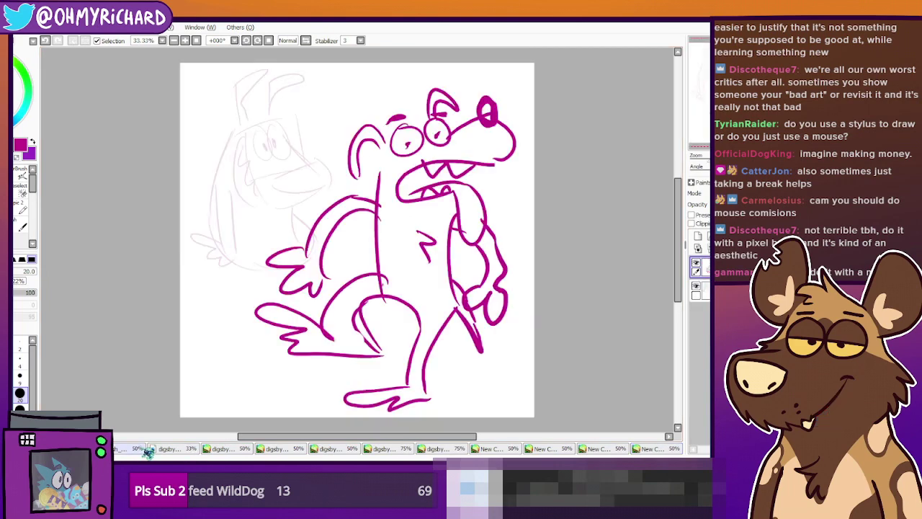
left_click(167, 448)
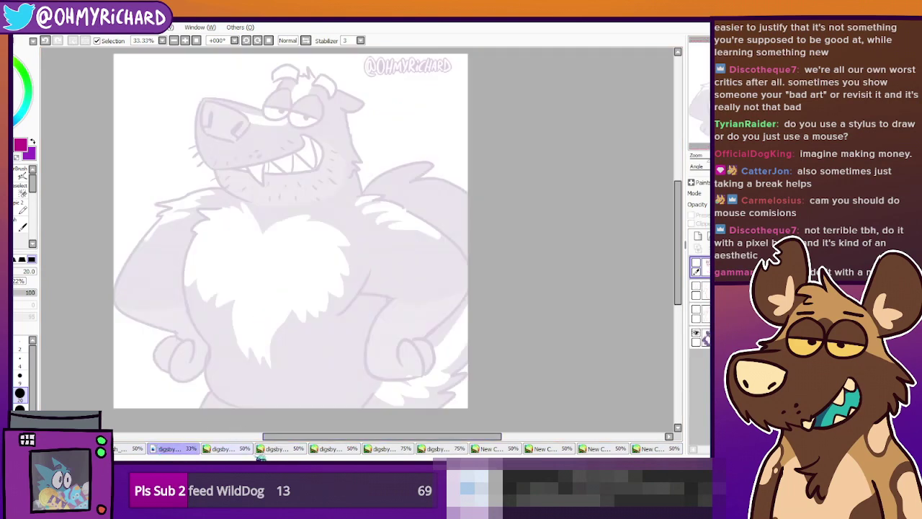
left_click(245, 448)
left_click(286, 449)
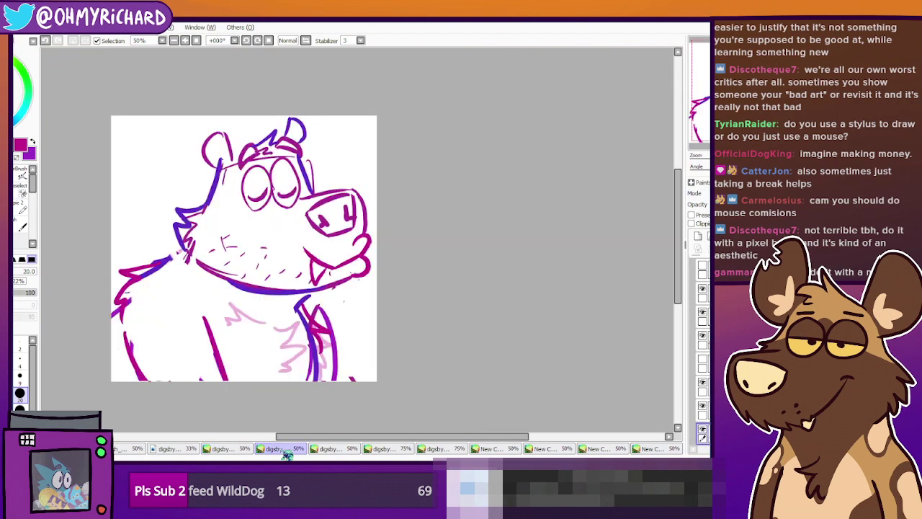
left_click(331, 449)
left_click(382, 448)
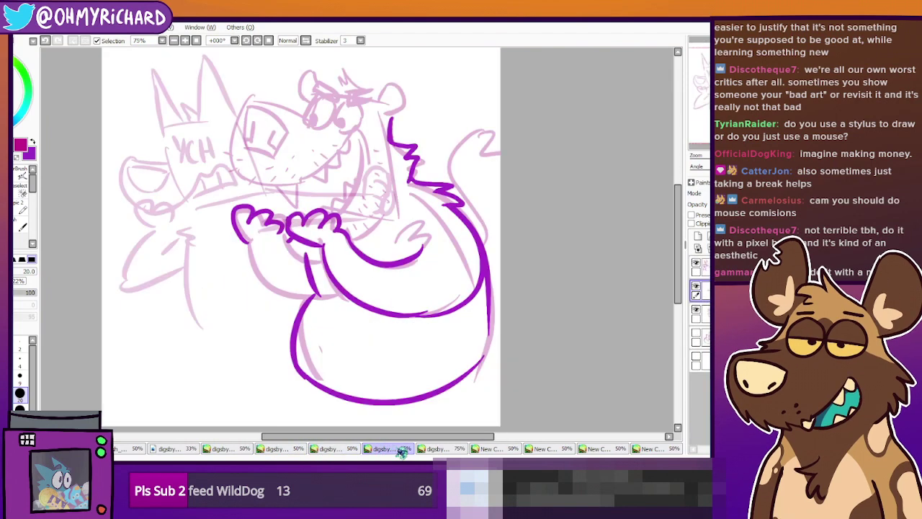
left_click(447, 449)
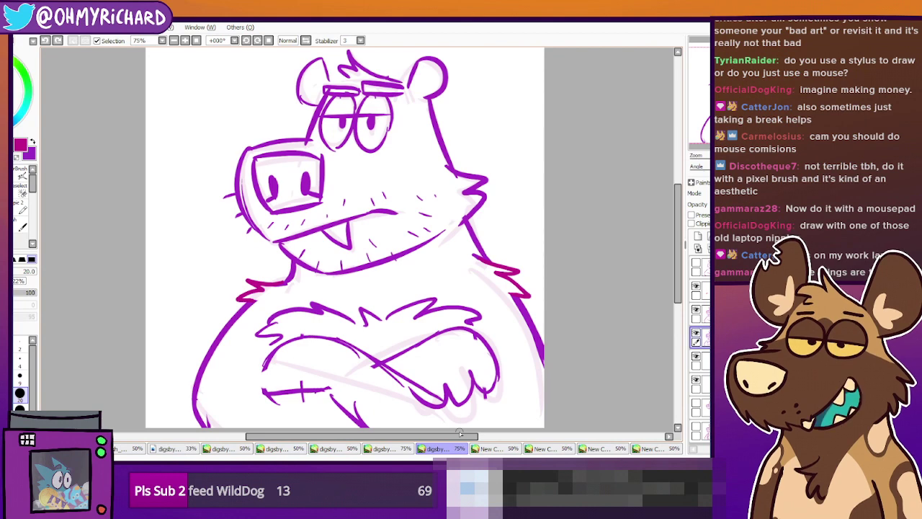
left_click_drag(741, 95, 745, 105)
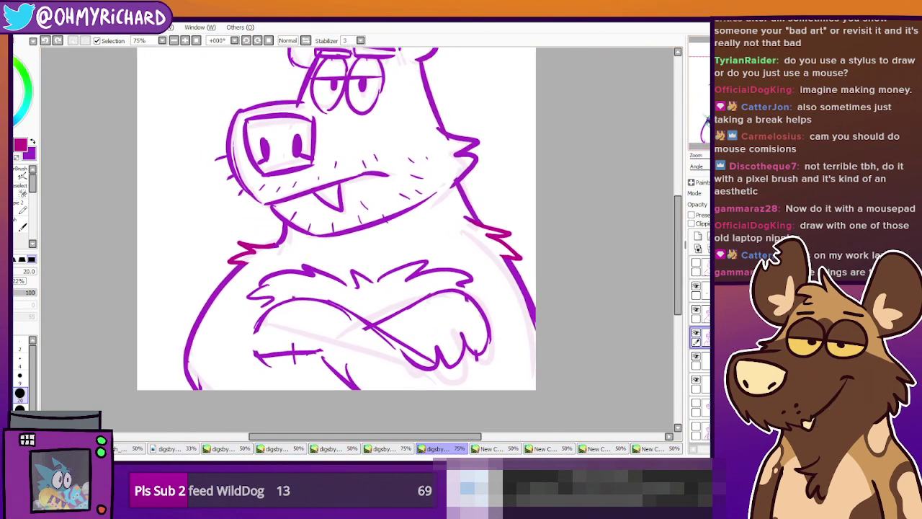
scroll(343, 237, "up", 2)
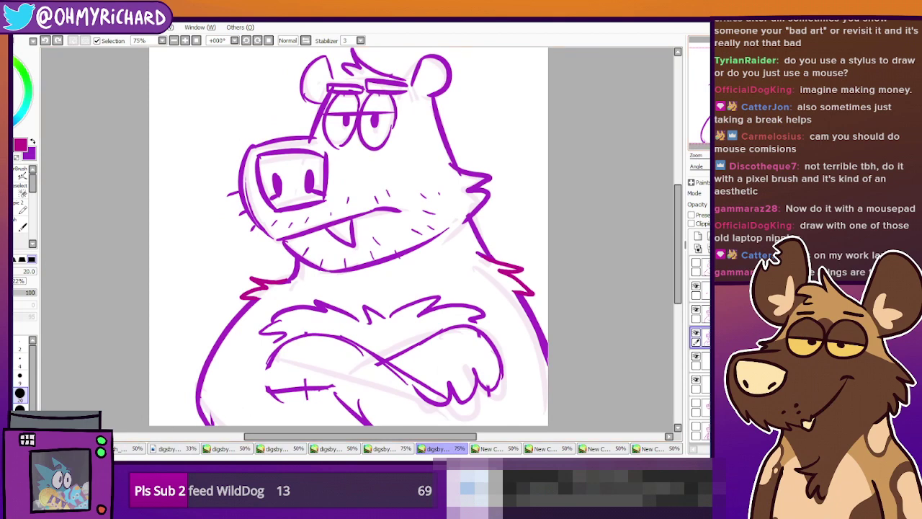
left_click(128, 447)
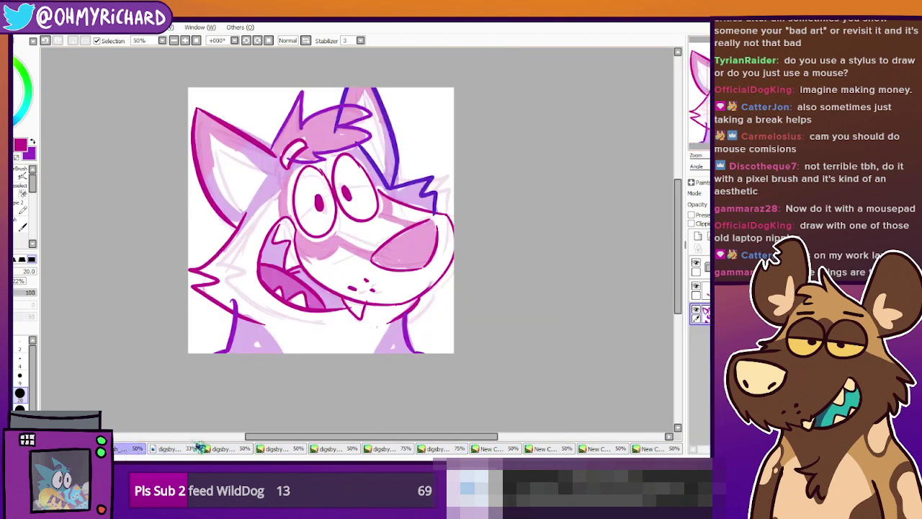
Look through the open canvases from the skunk with the white chest to the crossed-arms sketches
left_click(188, 451)
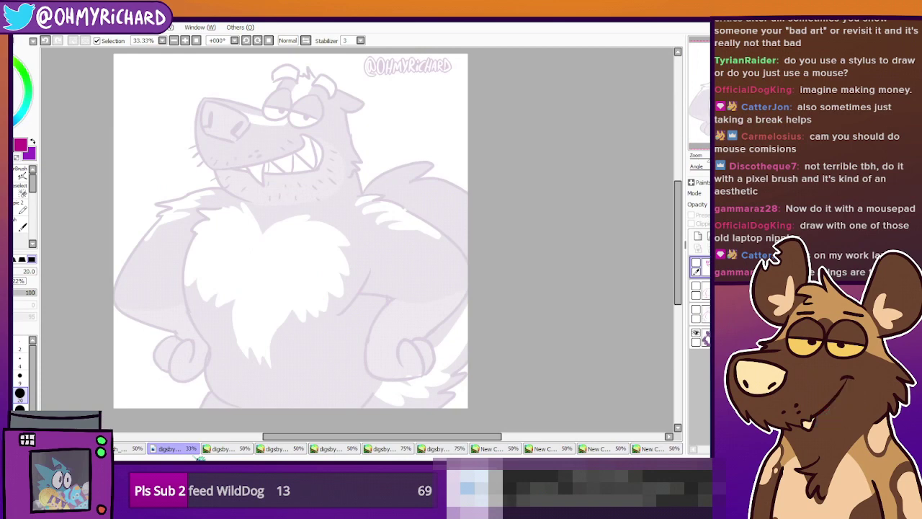
left_click(276, 448)
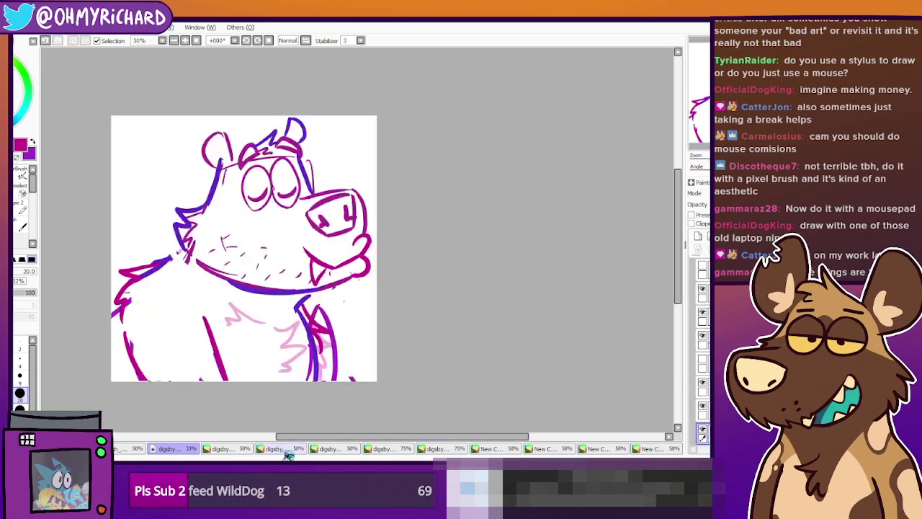
left_click(326, 448)
left_click(381, 448)
left_click(429, 448)
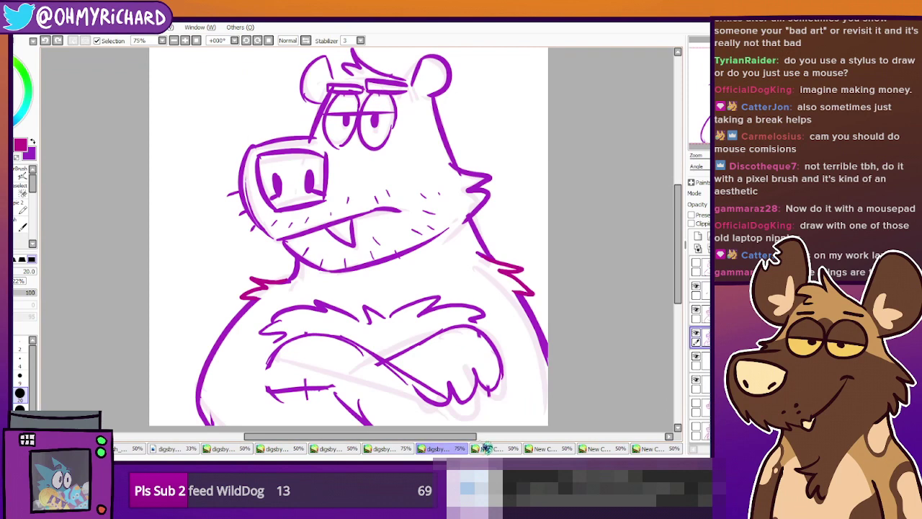
left_click(491, 448)
Review each sketch in turn, from the bear holding a smaller character to the blocky bear with its companion
left_click(219, 449)
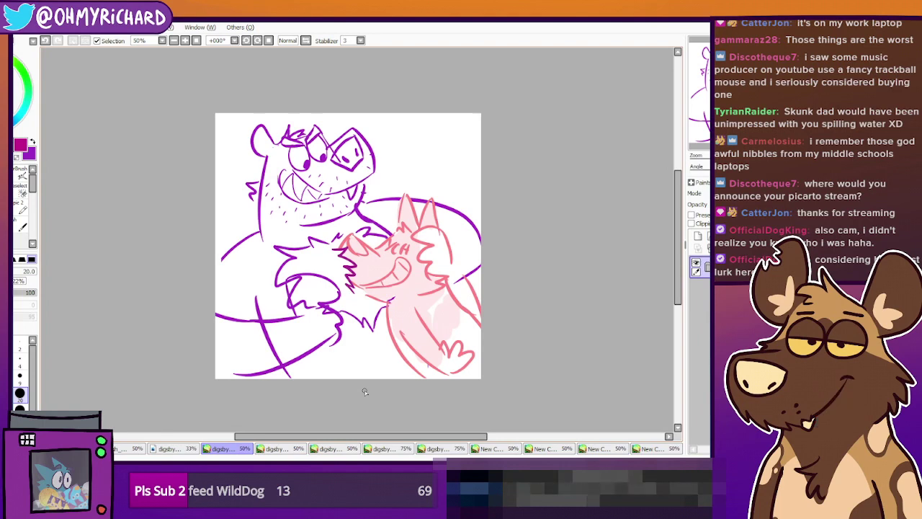
left_click(281, 448)
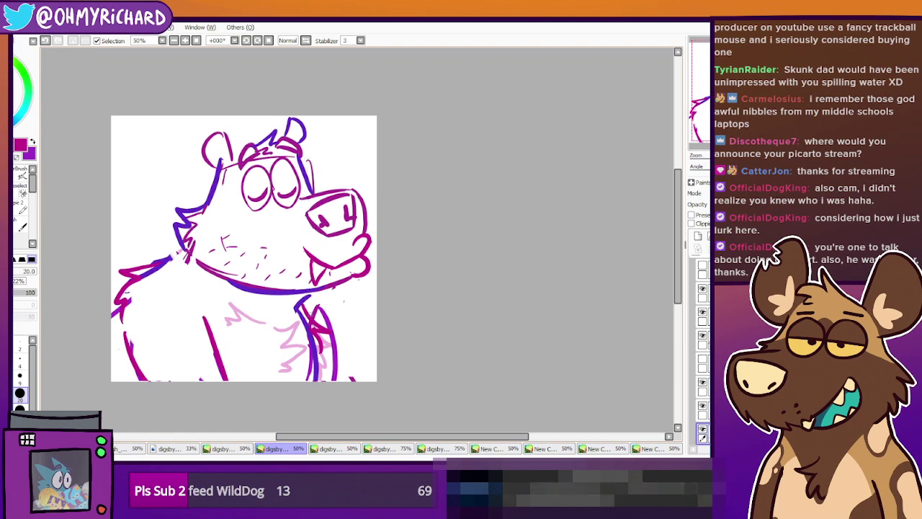
left_click(335, 448)
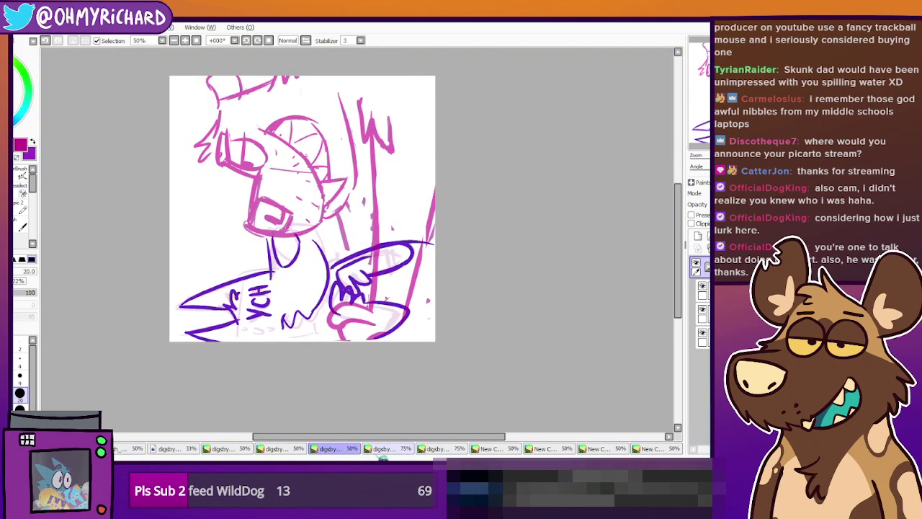
left_click(383, 449)
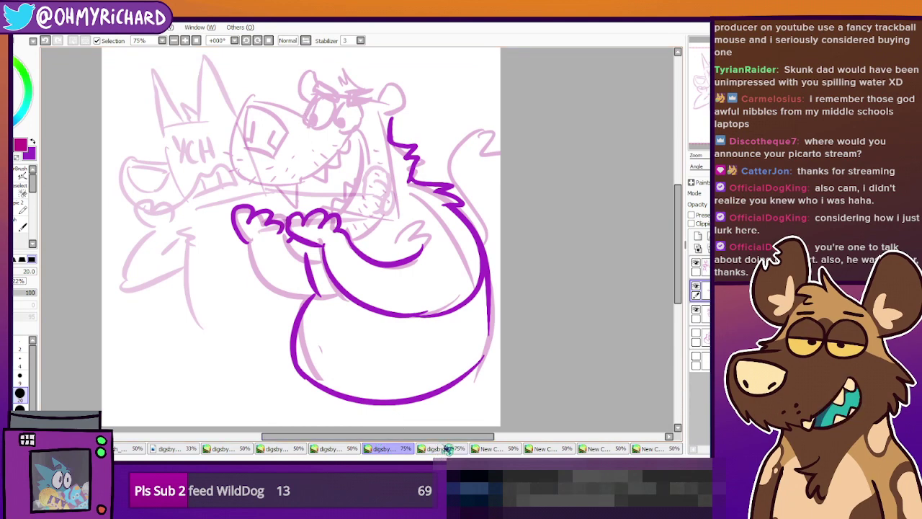
left_click(461, 449)
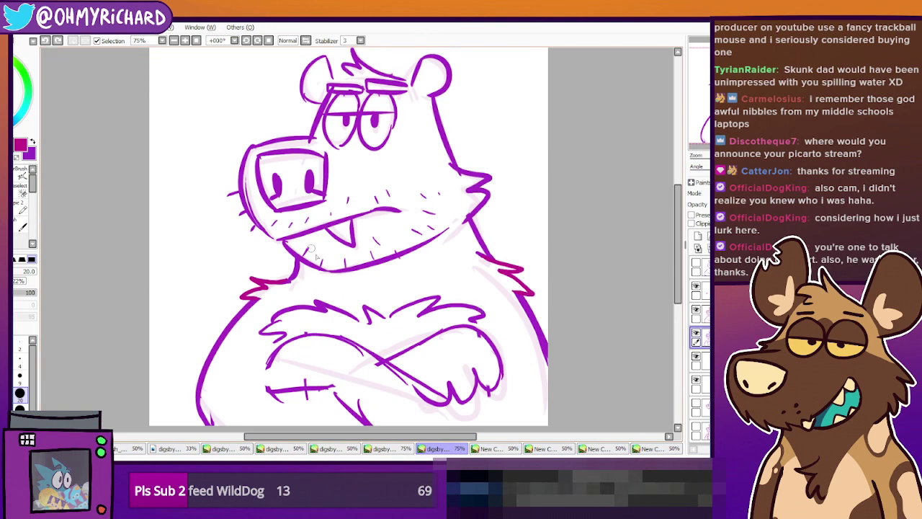
left_click(492, 448)
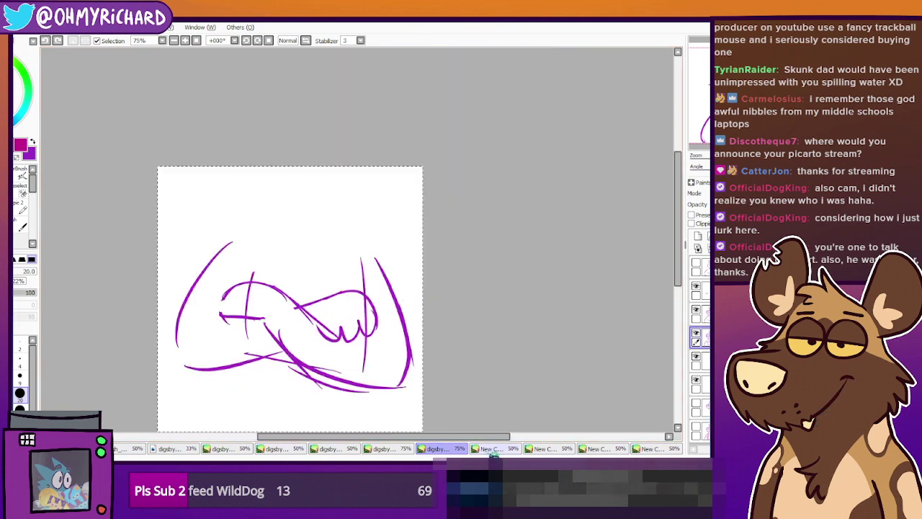
left_click(549, 450)
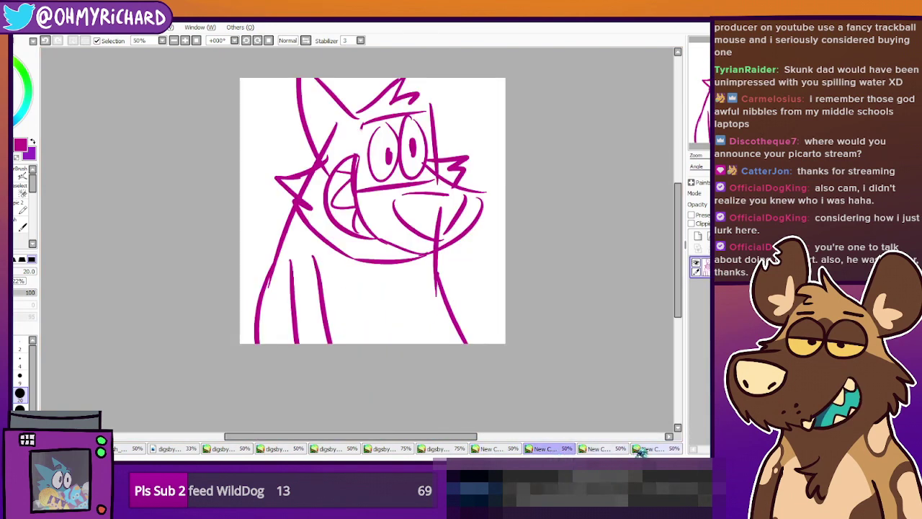
left_click(619, 449)
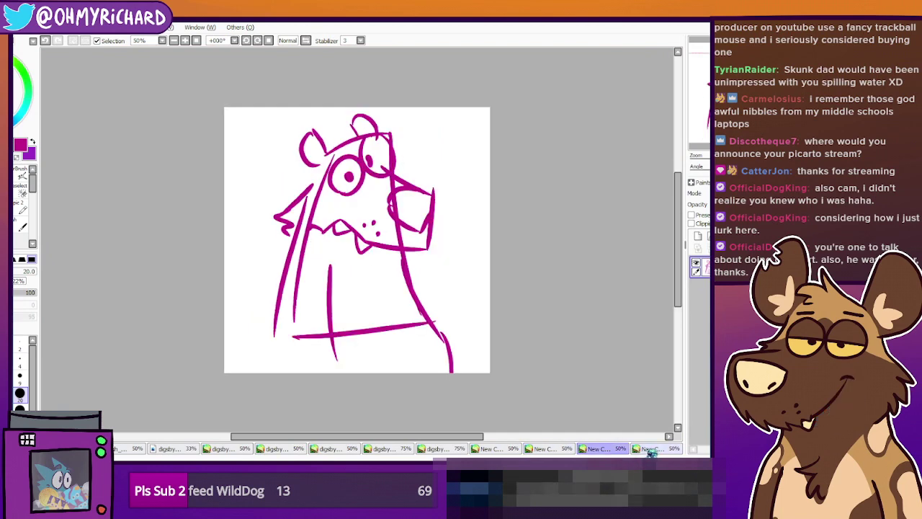
left_click(652, 450)
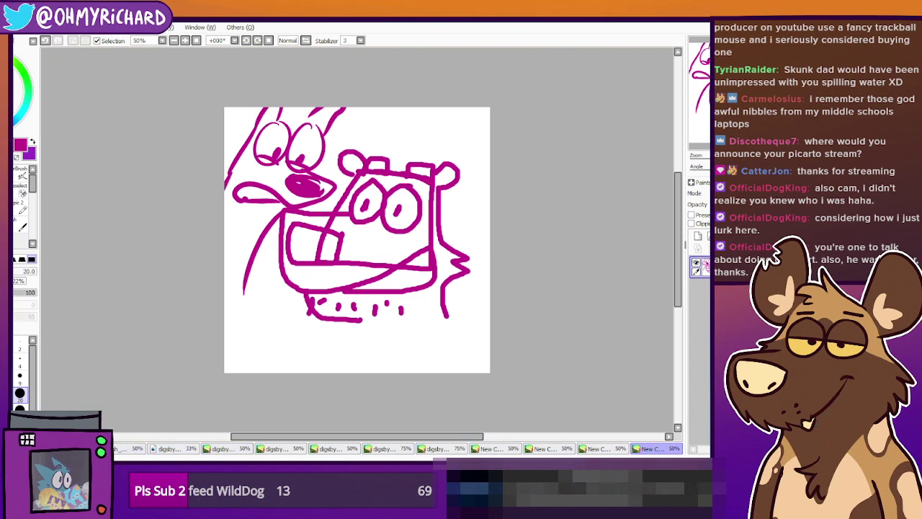
Compare the skunk drawing with its top layer shown and hidden, and return to the blocky bear canvas
left_click(119, 451)
left_click(164, 449)
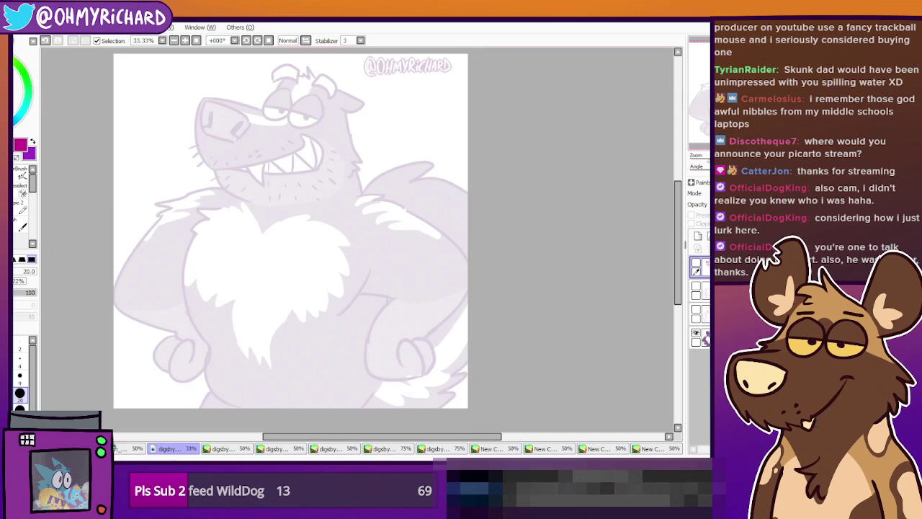
left_click(696, 263)
left_click(697, 262)
left_click(696, 263)
left_click(696, 263)
left_click(696, 263)
left_click(696, 263)
left_click(697, 262)
left_click(695, 262)
left_click(664, 448)
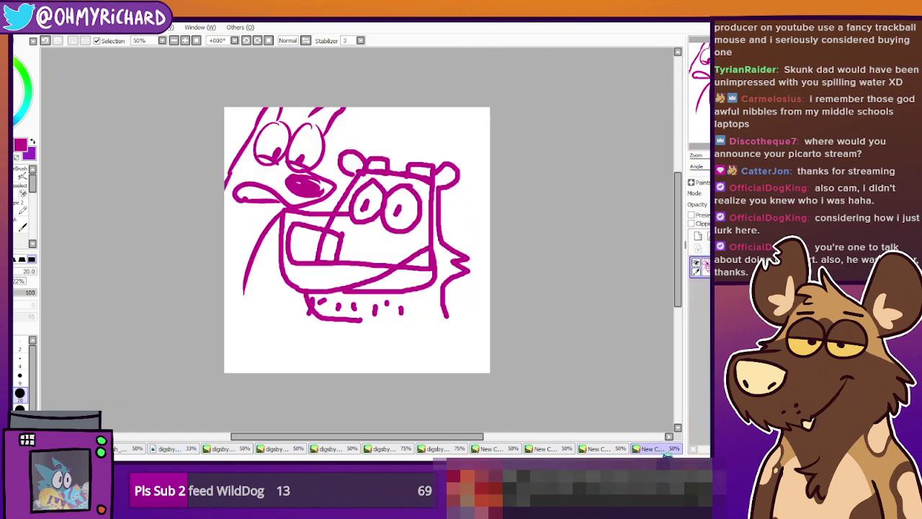